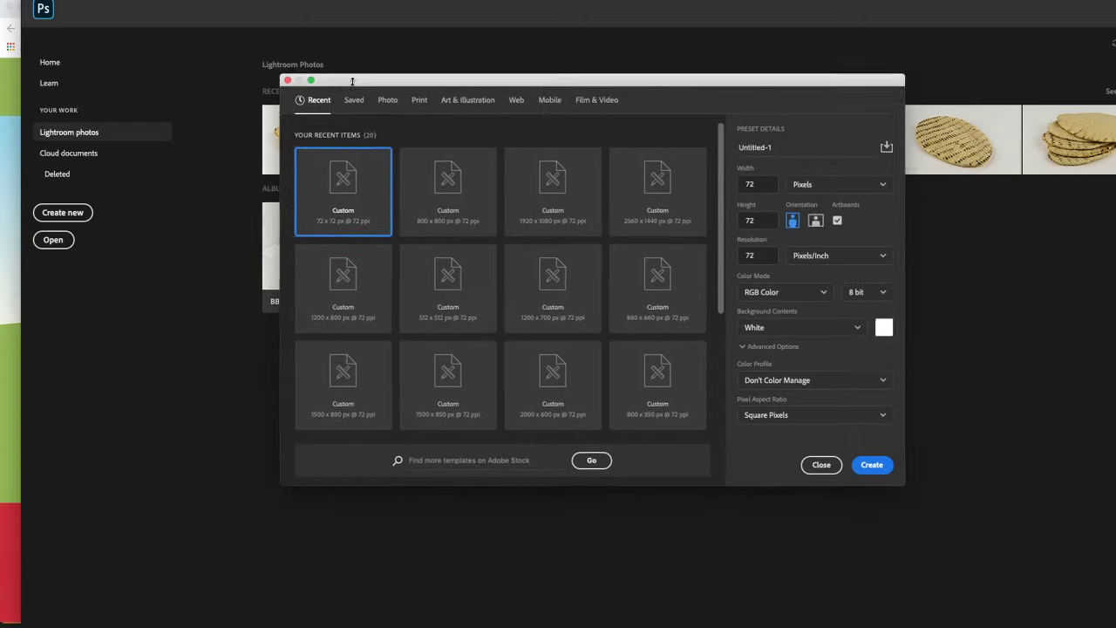
Create a new document with an artboard 1500 pixels wide and 800 pixels high at 72 pixels/inch.
{"action": "double_click", "coordinate": [750, 178]}
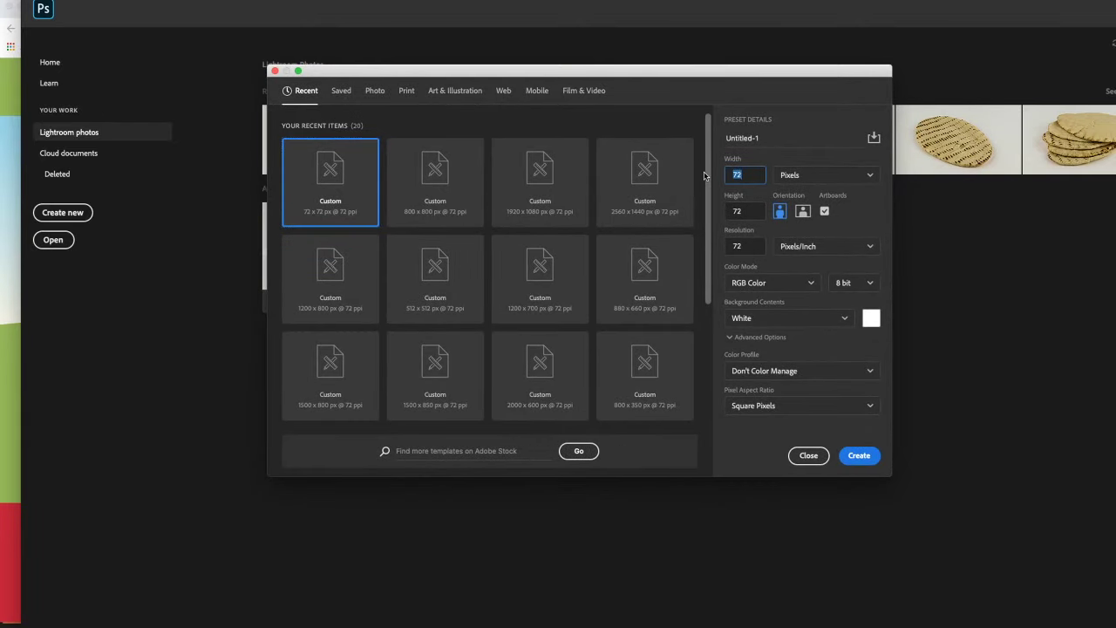
{"action": "key", "text": "Tab"}
{"action": "key", "text": "Tab"}
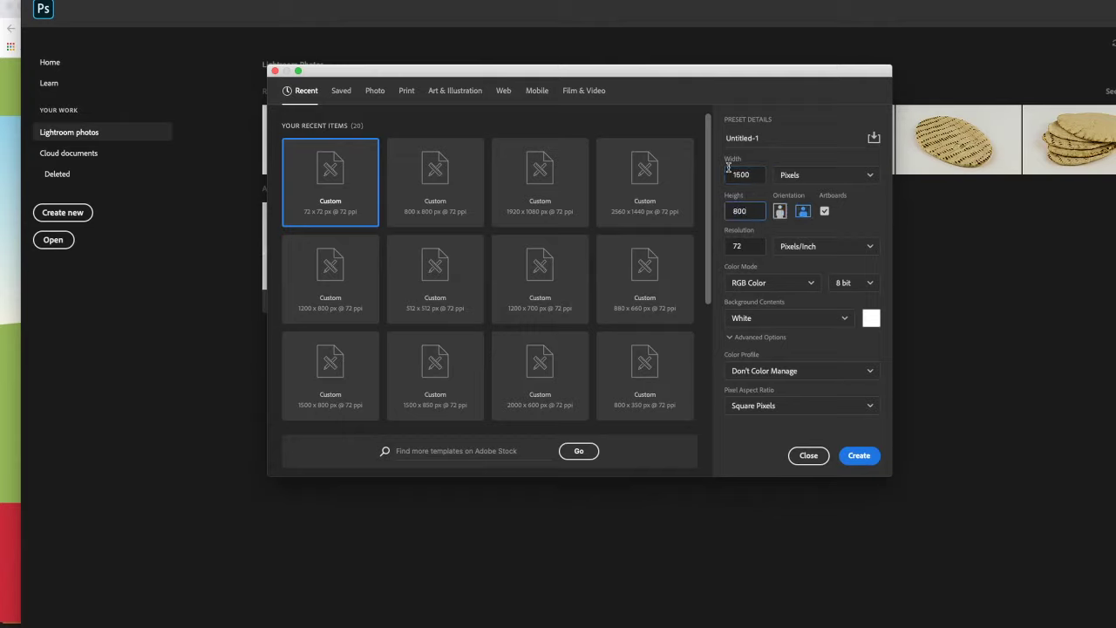
{"action": "left_click", "coordinate": [860, 457]}
Draw a second artboard about 799 × 800 px just to the right of Artboard 1, aligned with its upper edge.
{"action": "scroll", "coordinate": [542, 325], "scroll_direction": "down", "scroll_amount": 5}
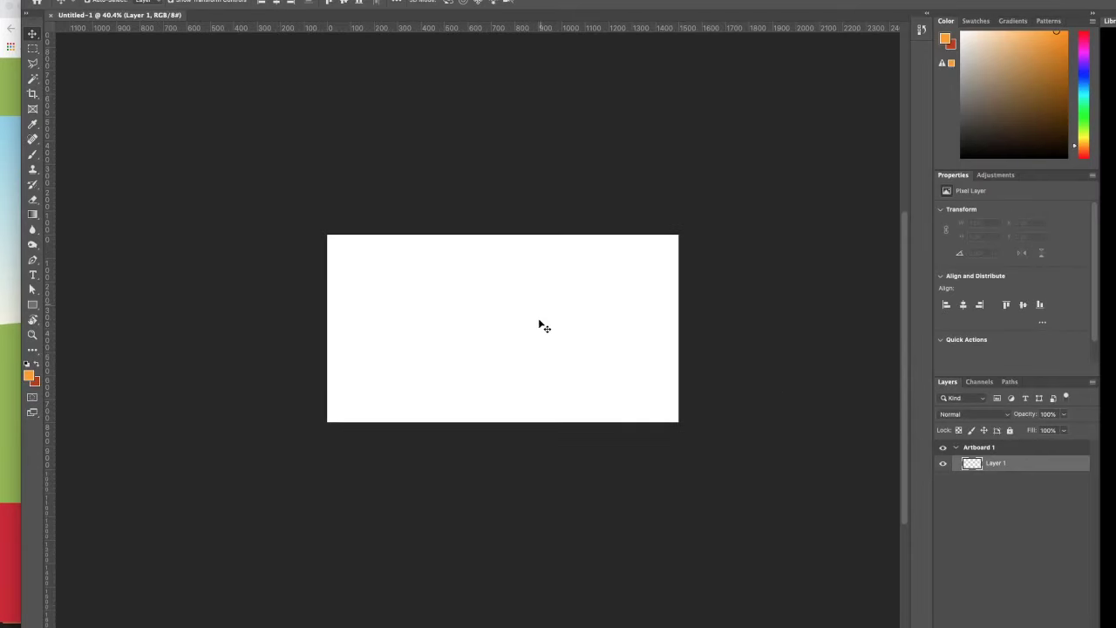
{"action": "scroll", "coordinate": [150, 190], "scroll_direction": "down", "scroll_amount": 2}
{"action": "scroll", "coordinate": [150, 190], "scroll_direction": "right", "scroll_amount": 2}
{"action": "left_click", "coordinate": [33, 38]}
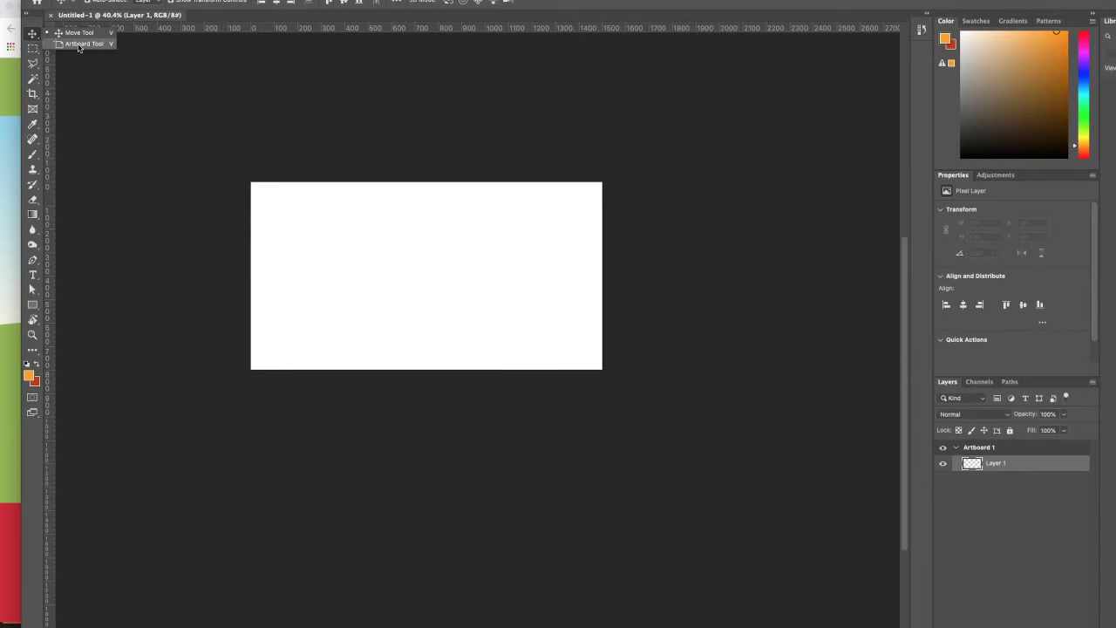
{"action": "left_click", "coordinate": [79, 44]}
{"action": "left_click_drag", "start_coordinate": [619, 183], "coordinate": [807, 375]}
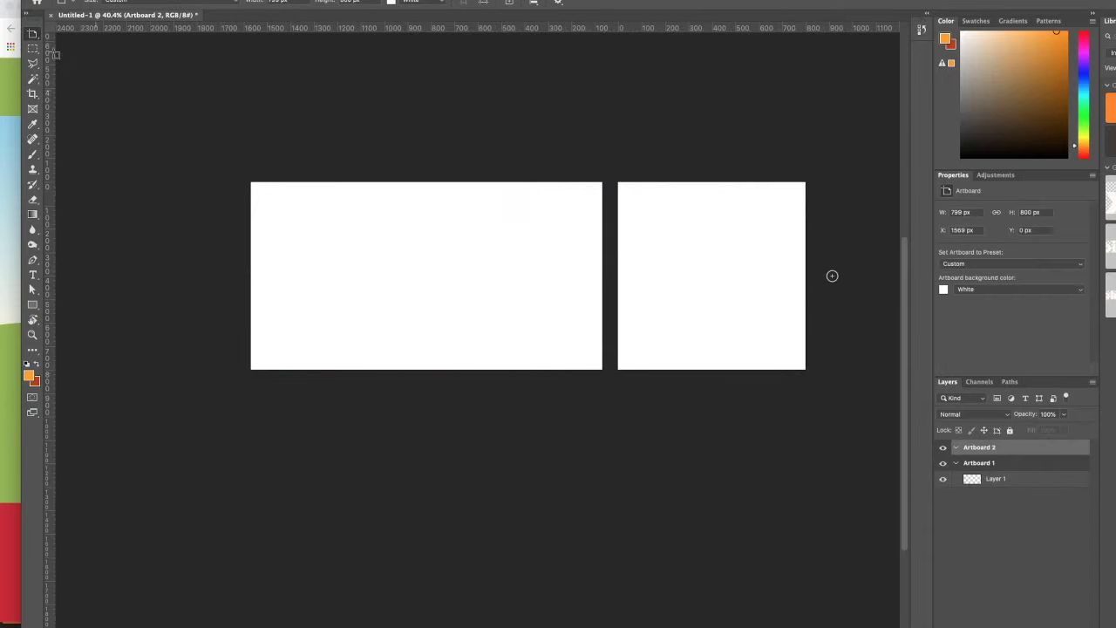
Place the photo DSC_0028.JPG in Artboard 2, enlarged to about 1331 × 887 px, and copy it onto Artboard 1.
{"action": "left_click_drag", "start_coordinate": [32, 33], "coordinate": [75, 41]}
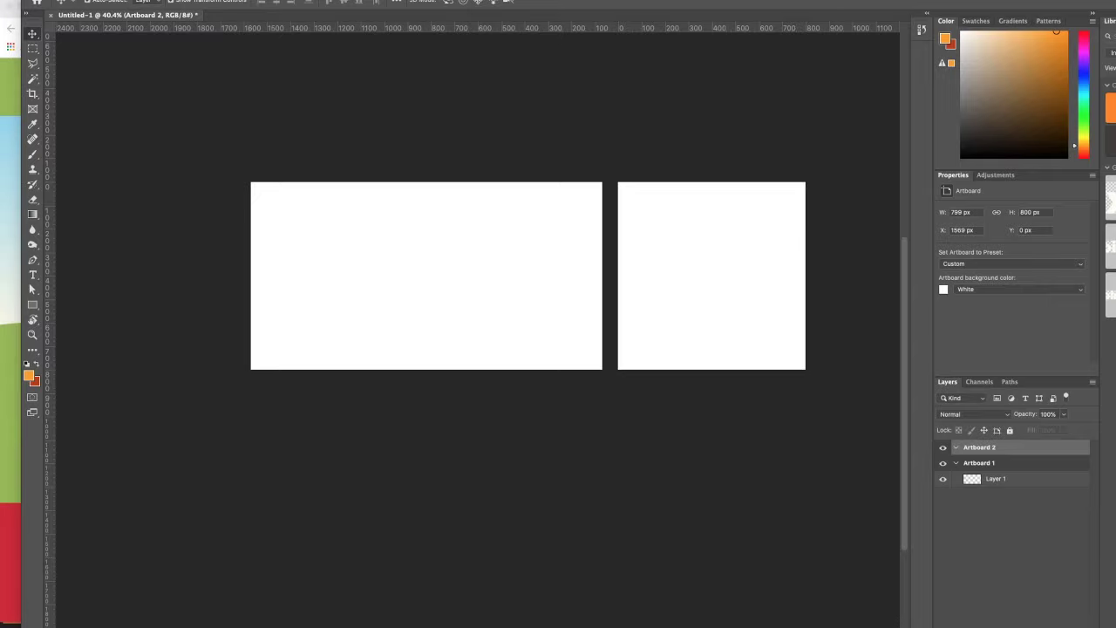
{"action": "left_click_drag", "start_coordinate": [2, 293], "coordinate": [429, 287]}
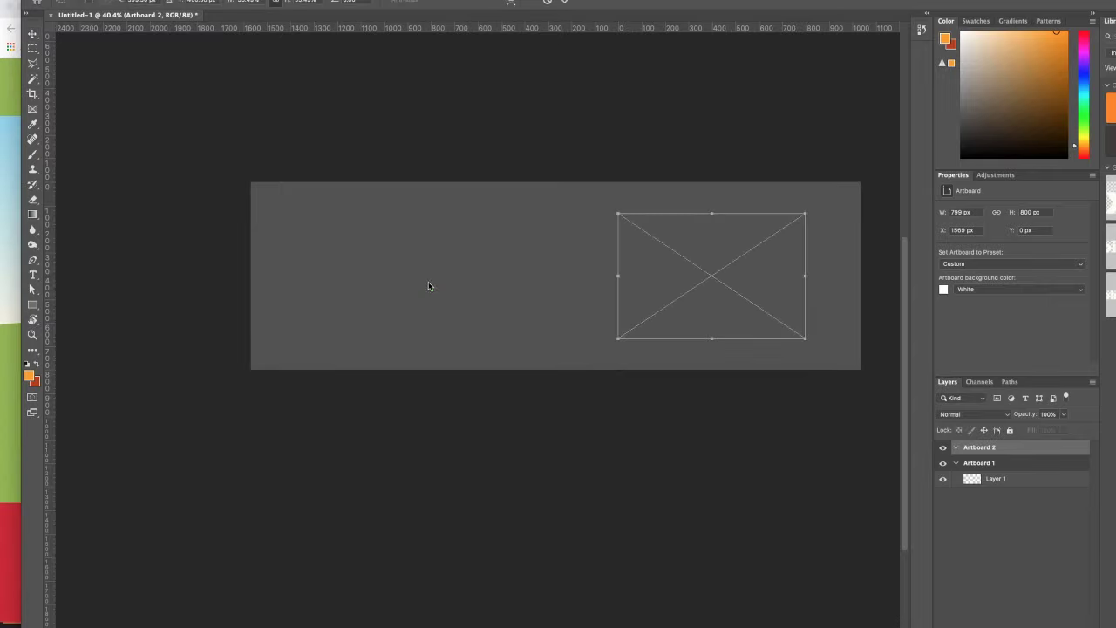
{"action": "left_click_drag", "start_coordinate": [808, 212], "coordinate": [869, 172]}
{"action": "key", "text": "Return"}
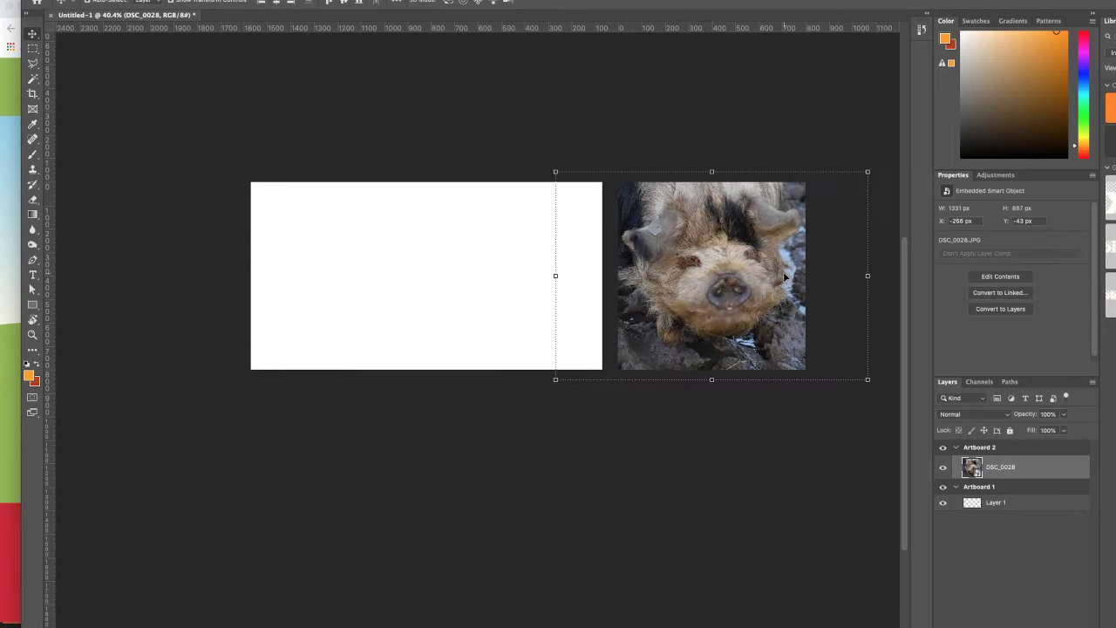
{"action": "left_click_drag", "start_coordinate": [786, 277], "coordinate": [563, 234]}
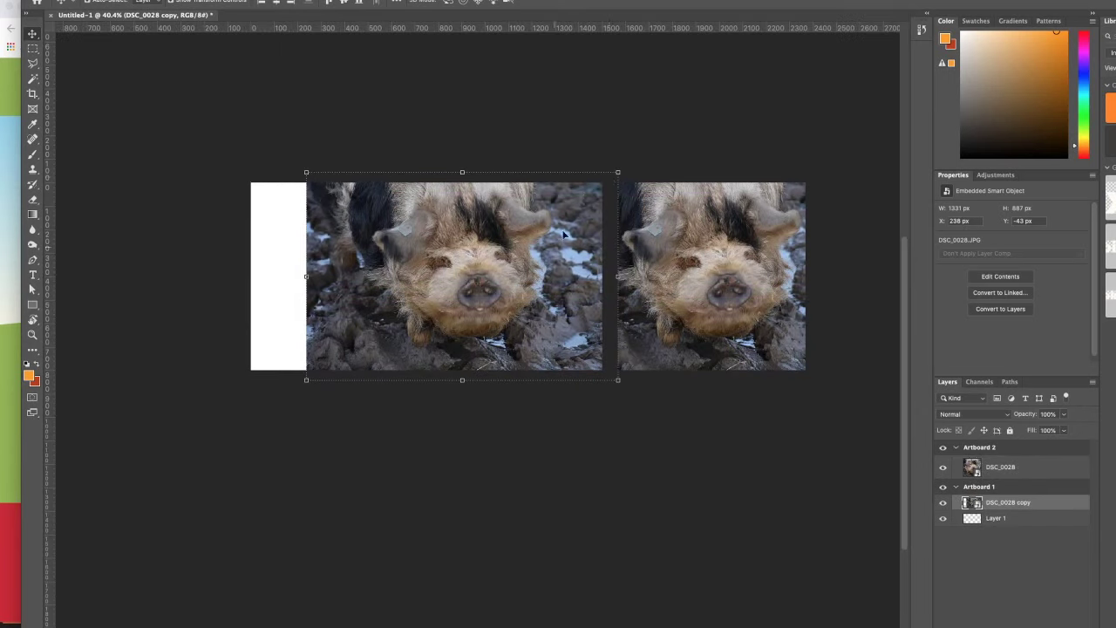
{"action": "left_click_drag", "start_coordinate": [308, 173], "coordinate": [204, 149]}
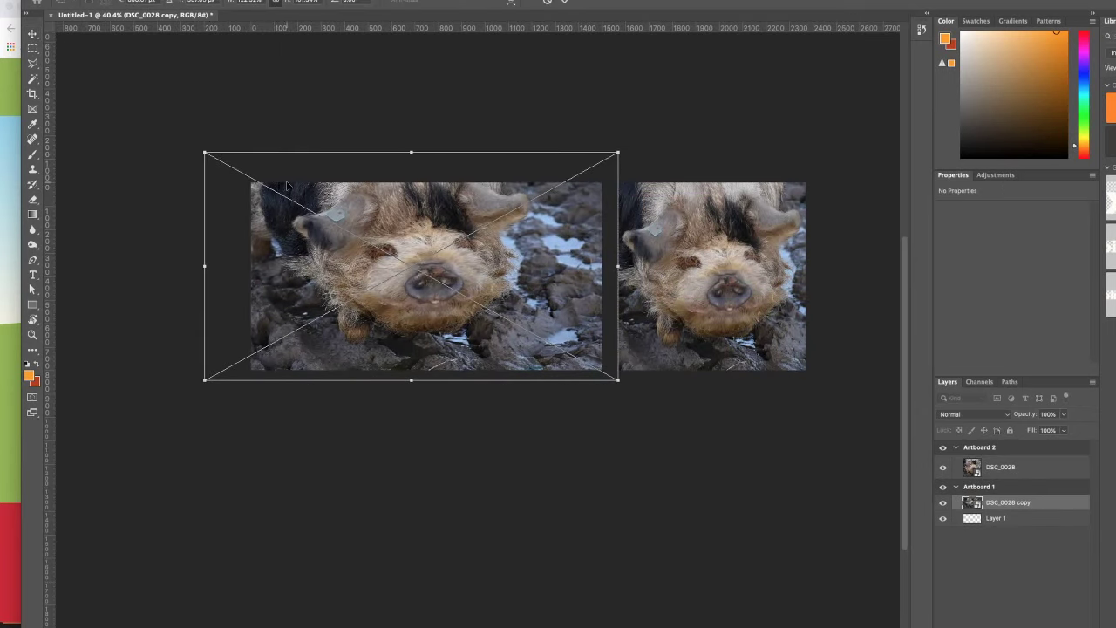
{"action": "key", "text": "ctrl+z"}
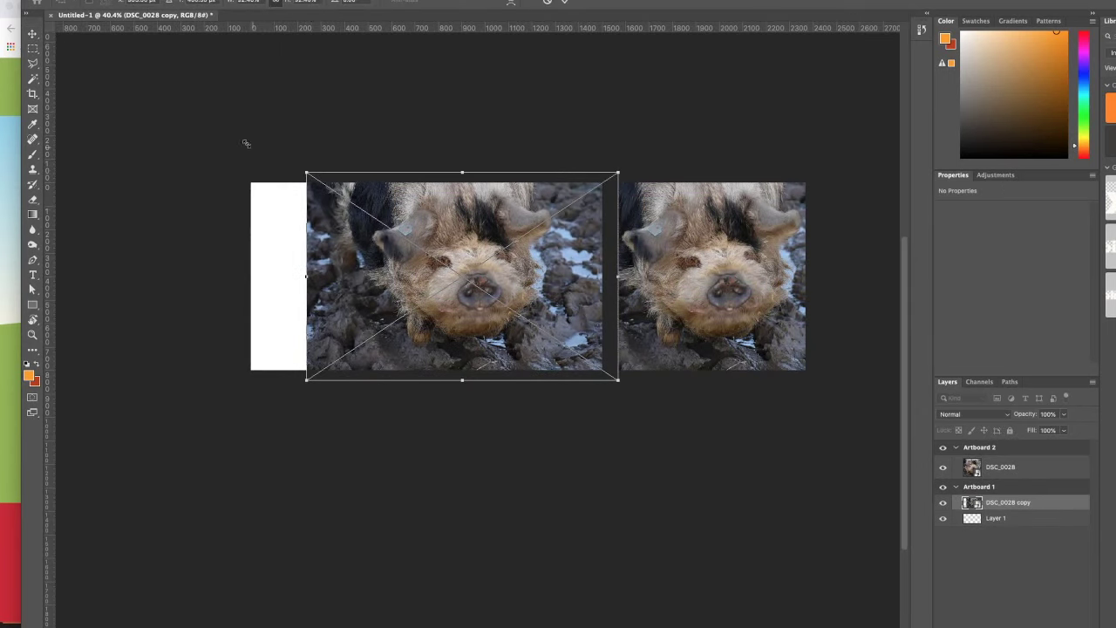
{"action": "left_click_drag", "start_coordinate": [306, 173], "coordinate": [238, 140]}
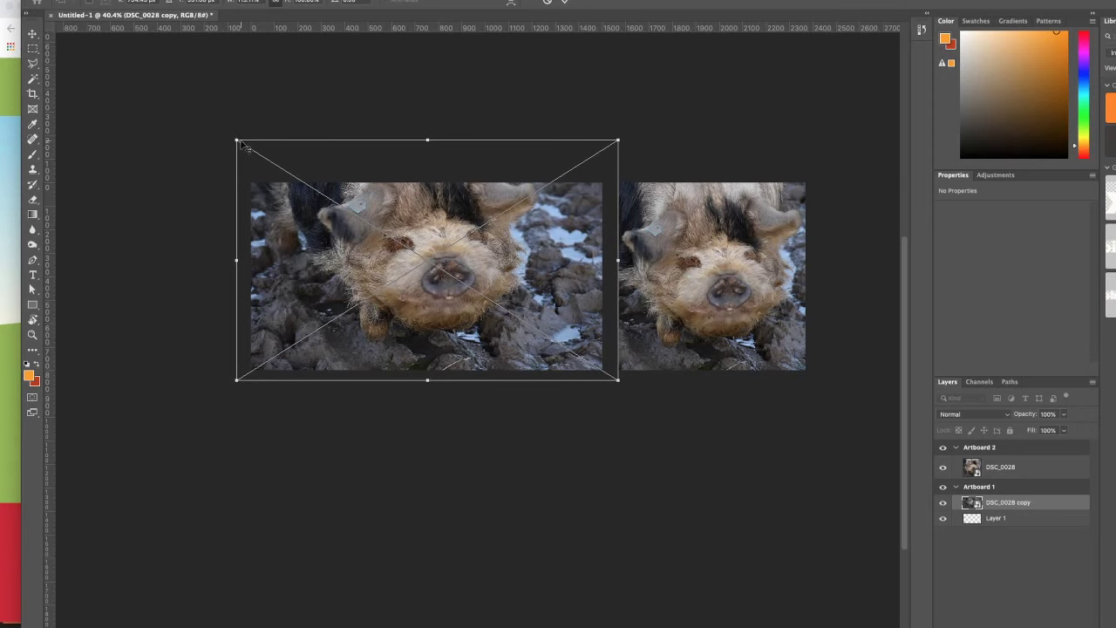
{"action": "key", "text": "ctrl+z"}
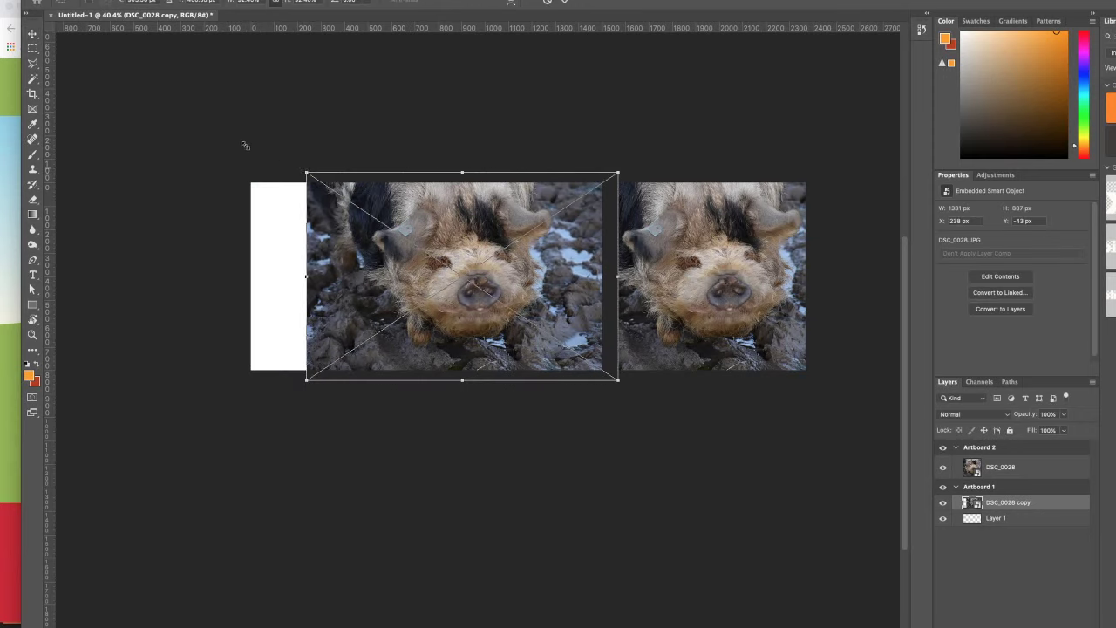
Enlarge the photo copy on Artboard 1 to about 1873 × 1250 px and position it to cover the whole artboard.
{"action": "left_click_drag", "start_coordinate": [306, 172], "coordinate": [236, 134]}
{"action": "left_click_drag", "start_coordinate": [421, 200], "coordinate": [354, 193]}
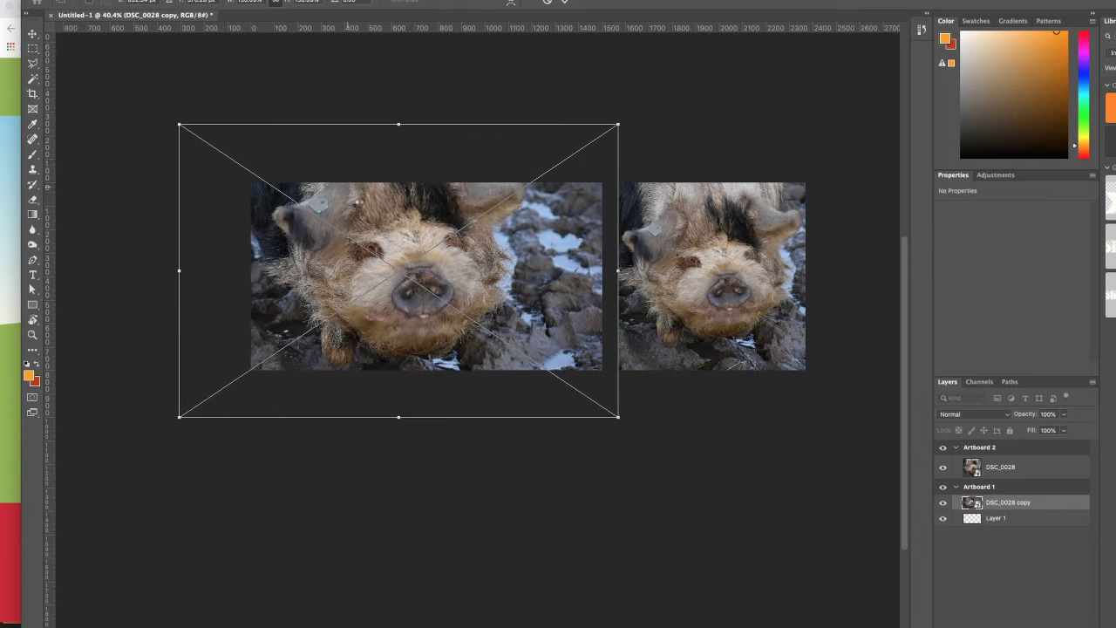
{"action": "key", "text": "Return"}
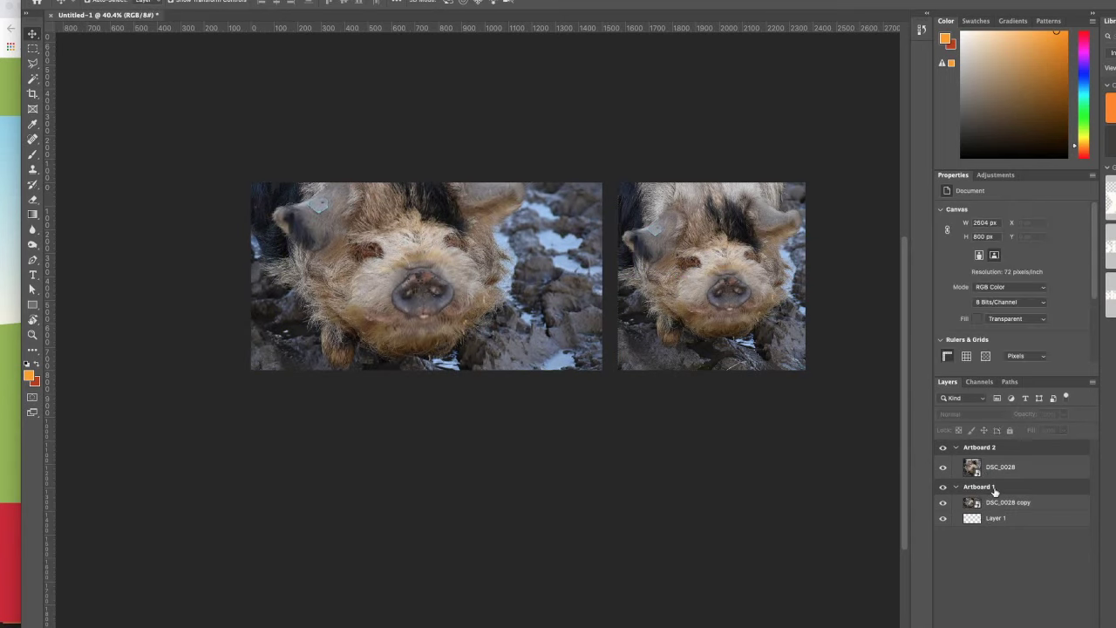
{"action": "left_click", "coordinate": [991, 490]}
{"action": "left_click", "coordinate": [991, 448]}
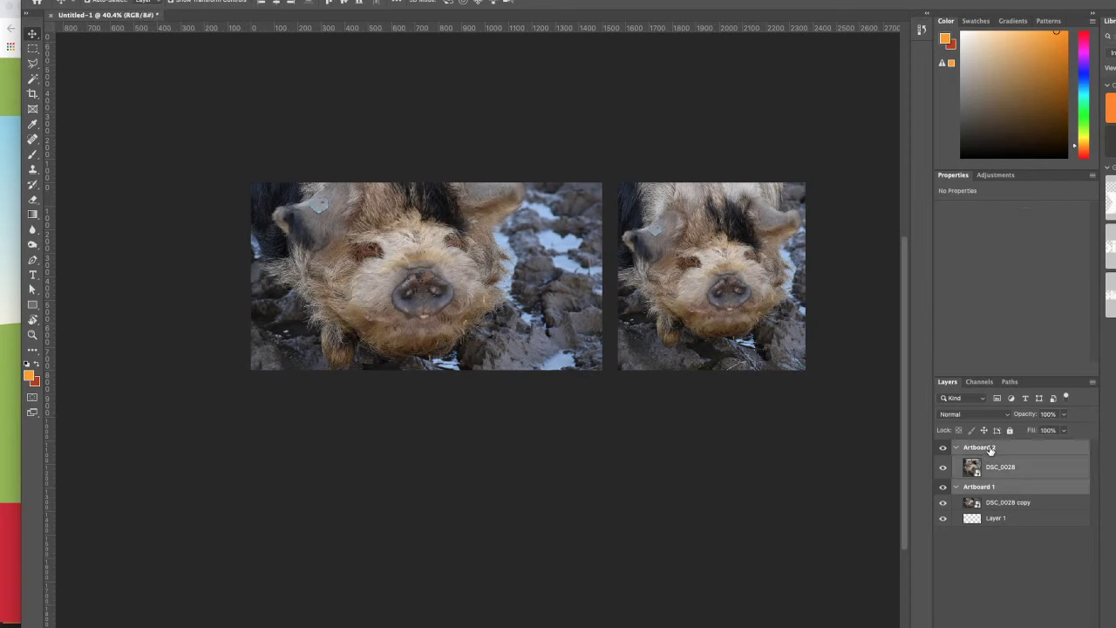
{"action": "left_click", "coordinate": [497, 454]}
{"action": "left_click_drag", "start_coordinate": [32, 35], "coordinate": [75, 48]}
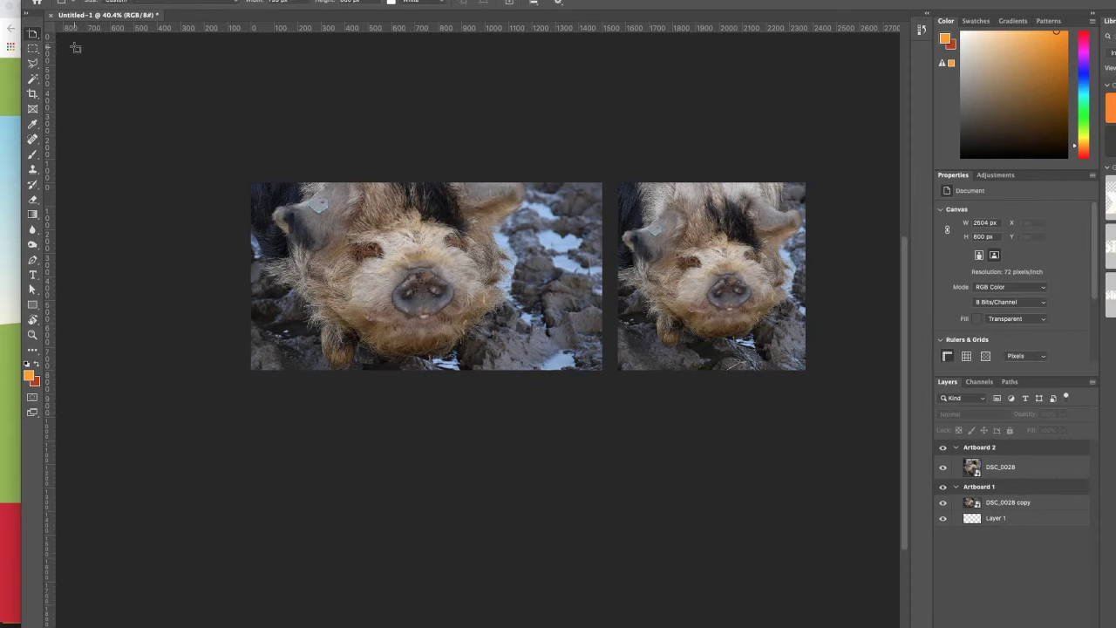
{"action": "left_click_drag", "start_coordinate": [252, 382], "coordinate": [603, 544]}
{"action": "key", "text": "ctrl+z"}
{"action": "key", "text": "v"}
{"action": "left_click", "coordinate": [430, 295]}
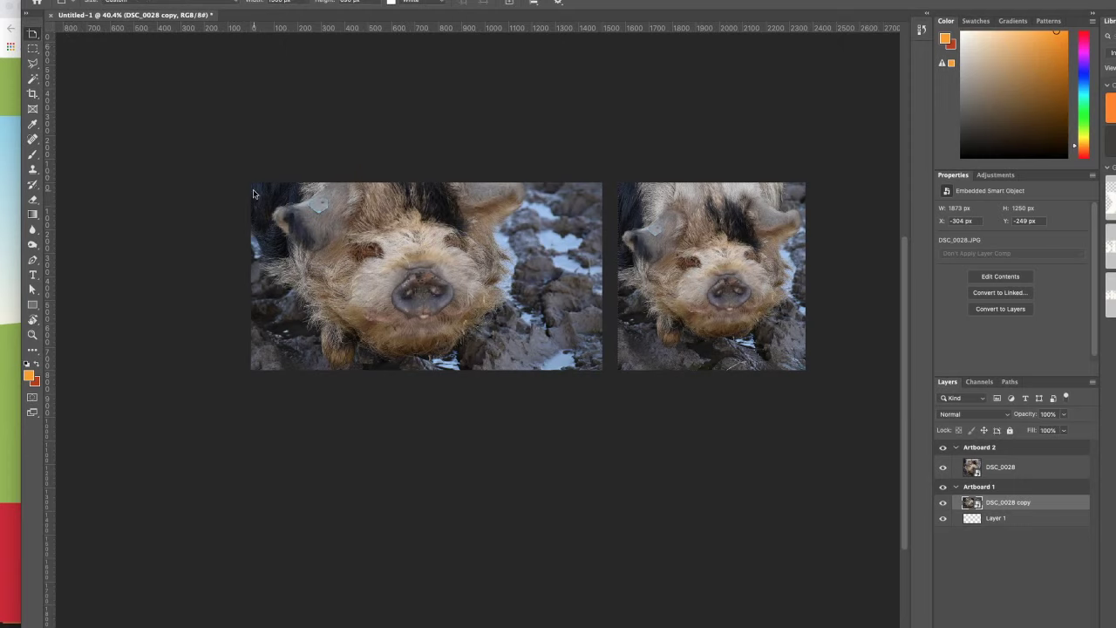
{"action": "key", "text": "shift+v"}
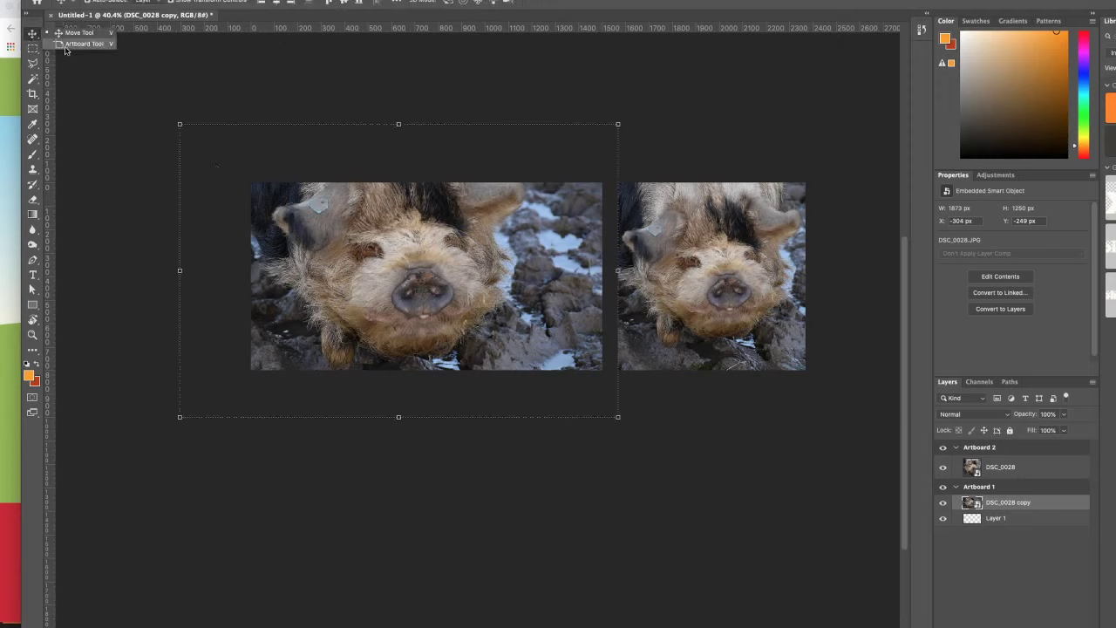
{"action": "left_click", "coordinate": [1009, 497], "text": "ctrl"}
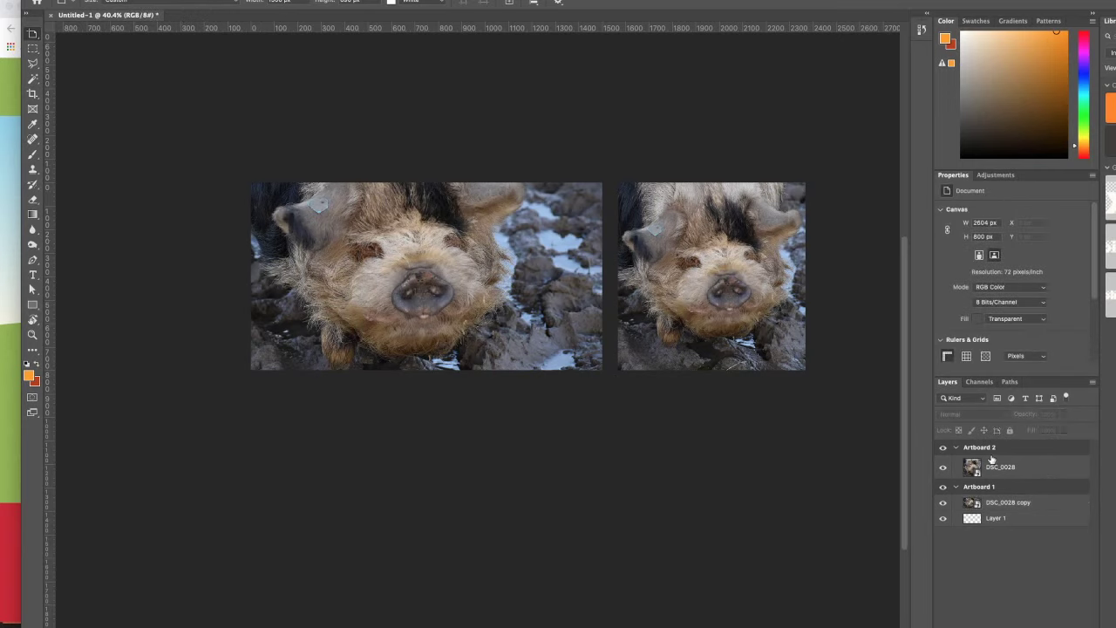
Try duplicating Artboard 1 and Artboard 2 together within the same document, and undo the duplication.
{"action": "left_click", "coordinate": [991, 449]}
{"action": "left_click", "coordinate": [986, 487], "text": "shift"}
{"action": "right_click", "coordinate": [987, 493]}
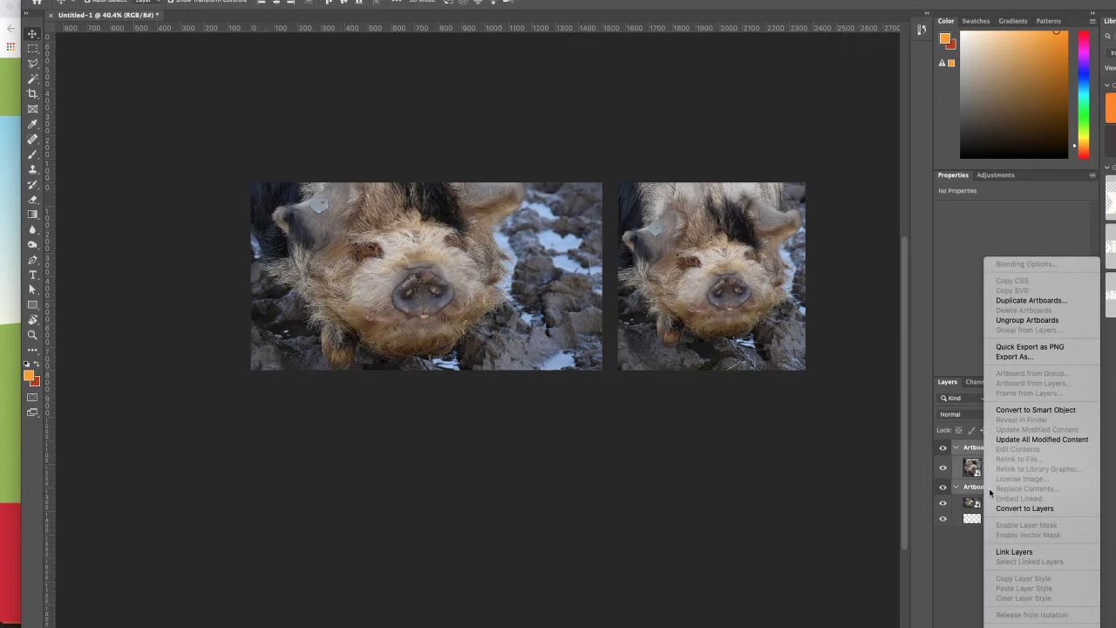
{"action": "left_click", "coordinate": [1023, 300]}
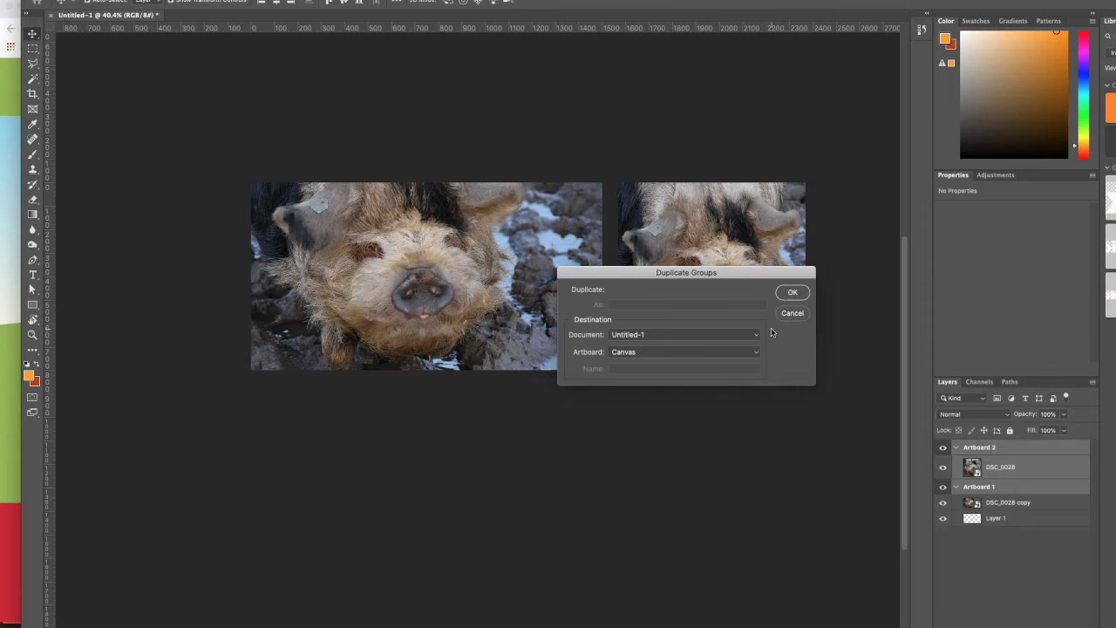
{"action": "key", "text": "Return"}
{"action": "scroll", "coordinate": [781, 353], "scroll_direction": "right", "scroll_amount": 5}
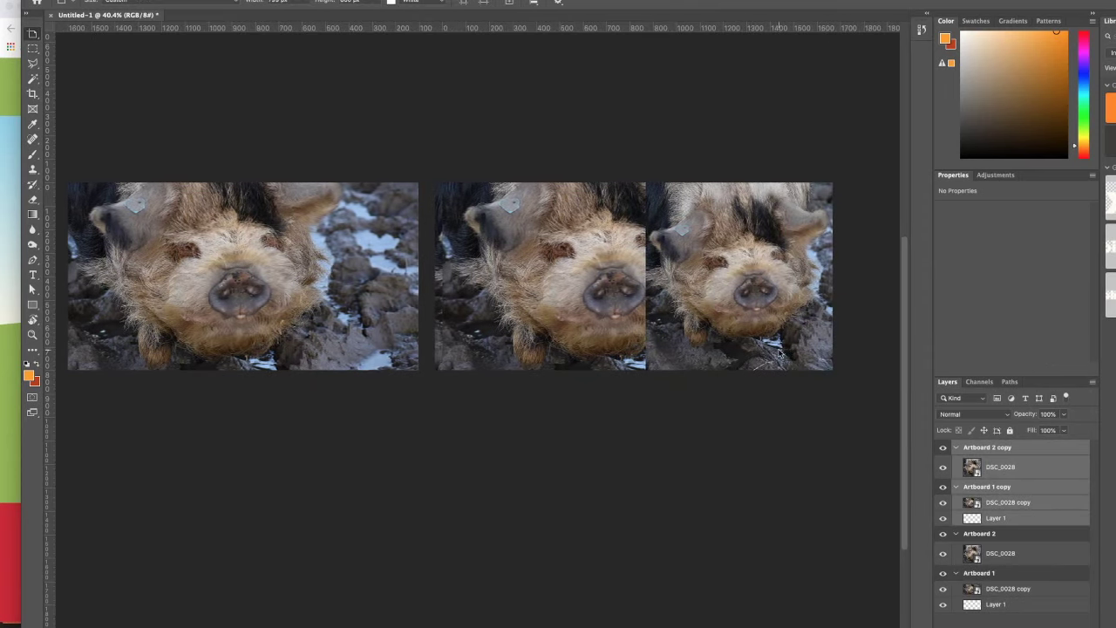
{"action": "key", "text": "shift+v"}
{"action": "key", "text": "ctrl+z"}
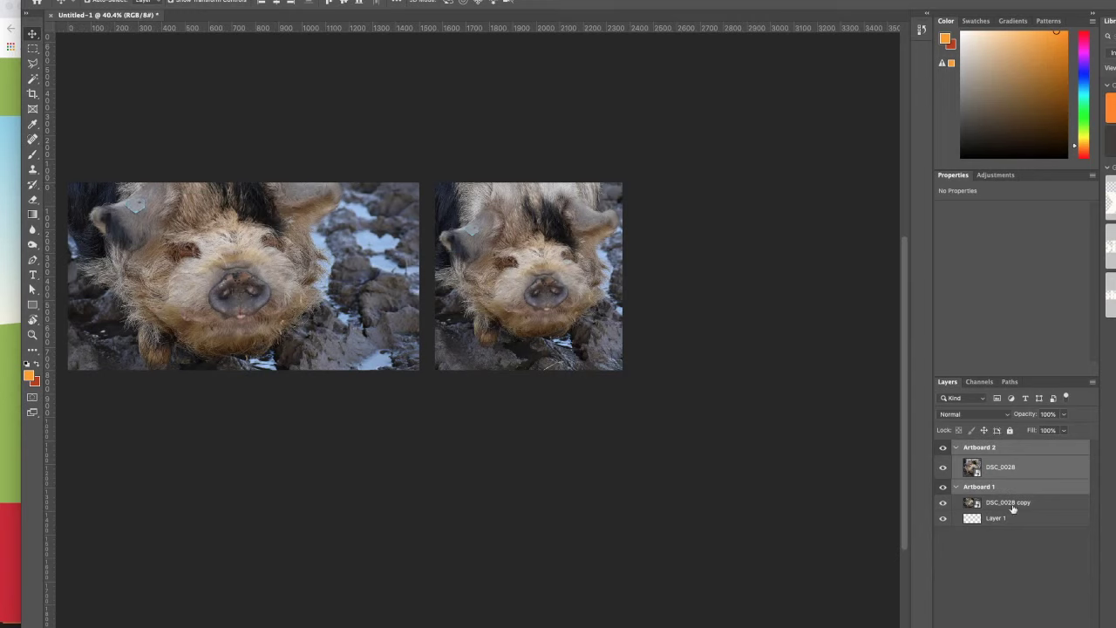
Duplicate only Artboard 1, with its contents, within the same document.
{"action": "left_click", "coordinate": [977, 489]}
{"action": "right_click", "coordinate": [986, 490]}
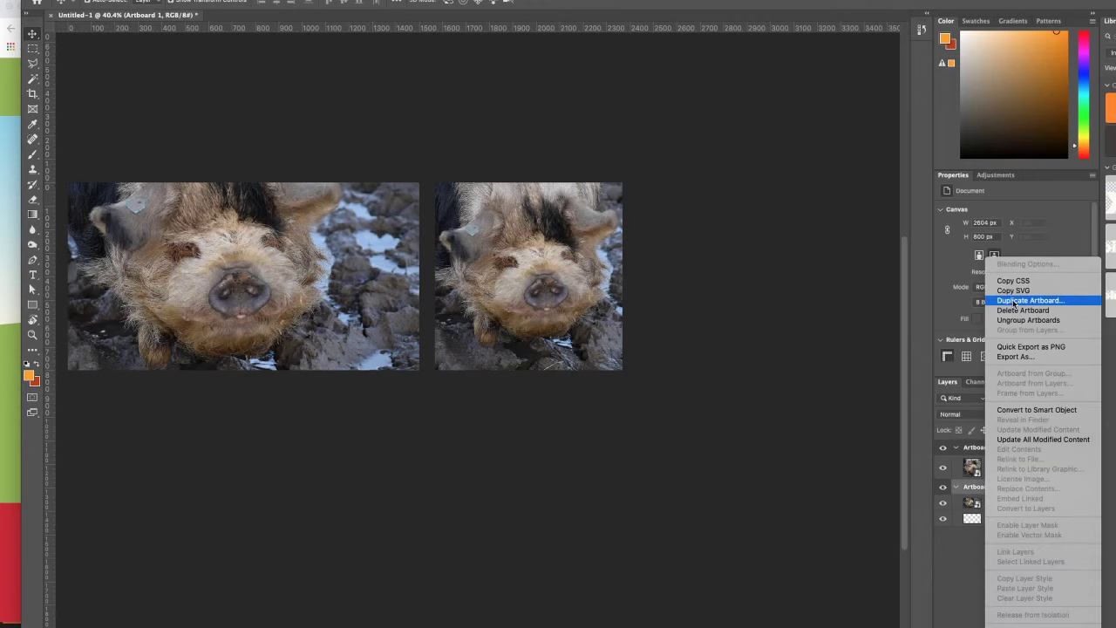
{"action": "left_click", "coordinate": [1014, 301]}
{"action": "left_click", "coordinate": [791, 296]}
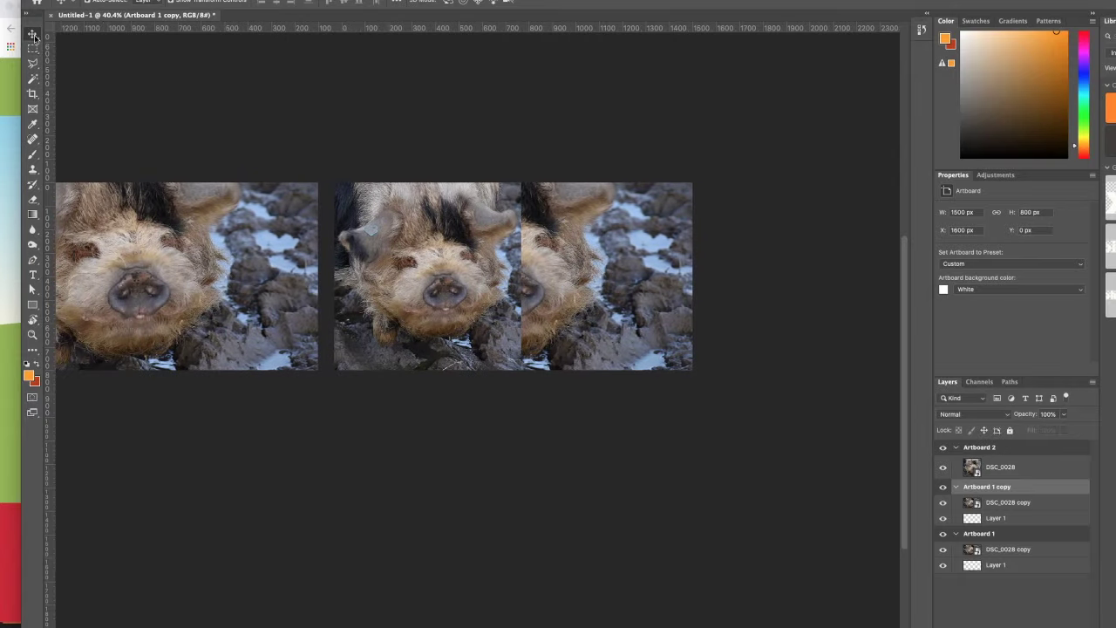
Add a further copy of the duplicated artboard, including its contents, directly to its right with the Artboard tool.
{"action": "left_click_drag", "start_coordinate": [32, 34], "coordinate": [74, 49]}
{"action": "left_click", "coordinate": [74, 49]}
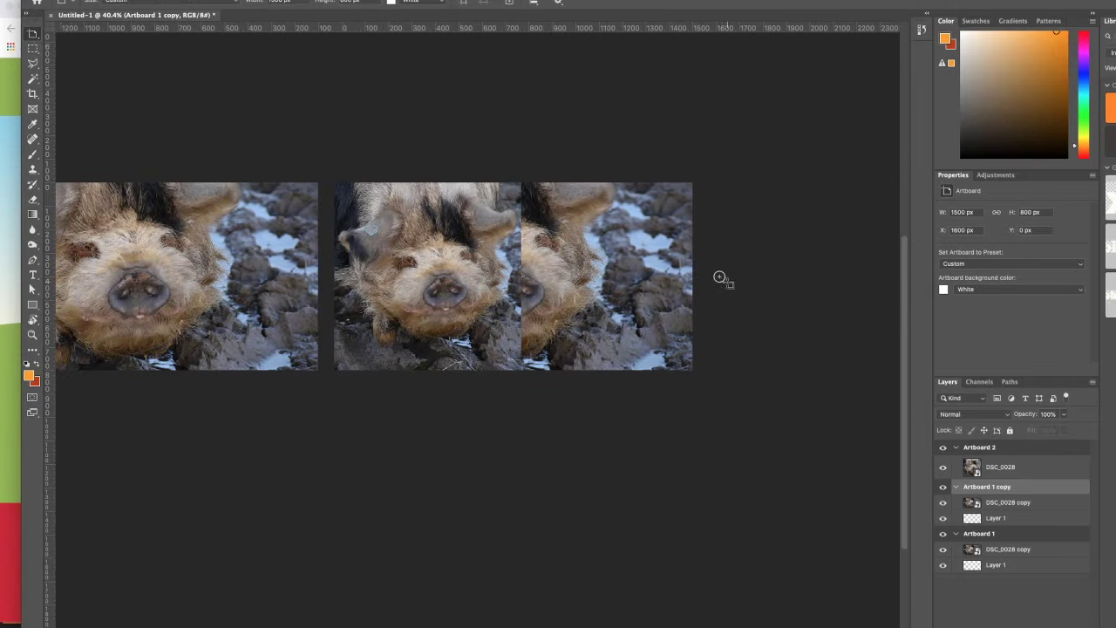
{"action": "left_click", "coordinate": [720, 276], "text": "alt"}
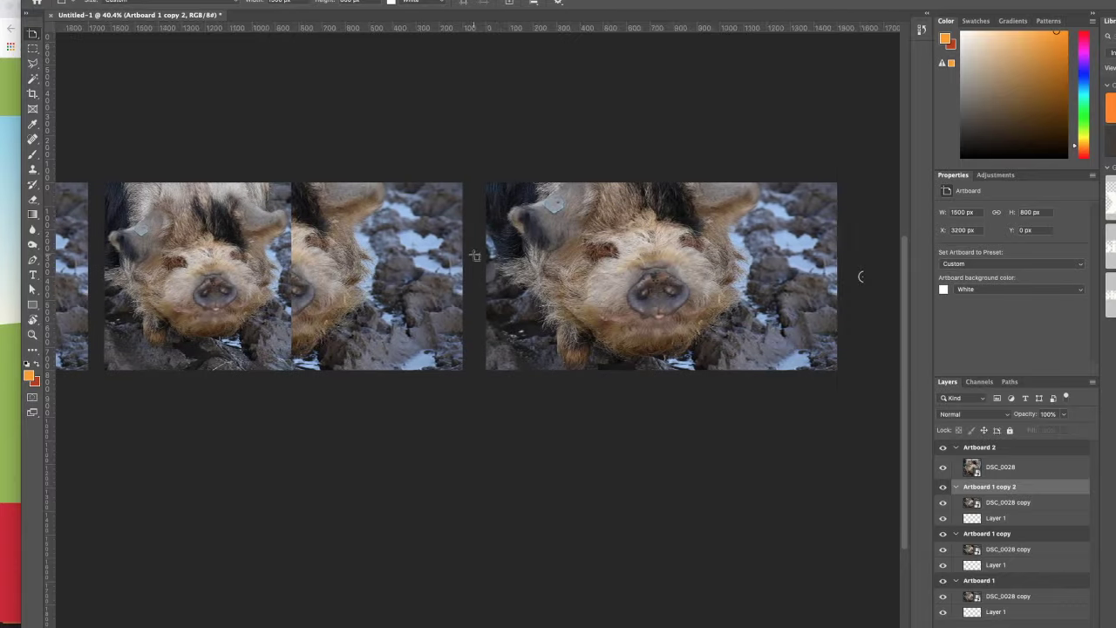
Delete Artboard 1 copy 2 together with its contents.
{"action": "left_click", "coordinate": [990, 536]}
{"action": "right_click", "coordinate": [984, 488]}
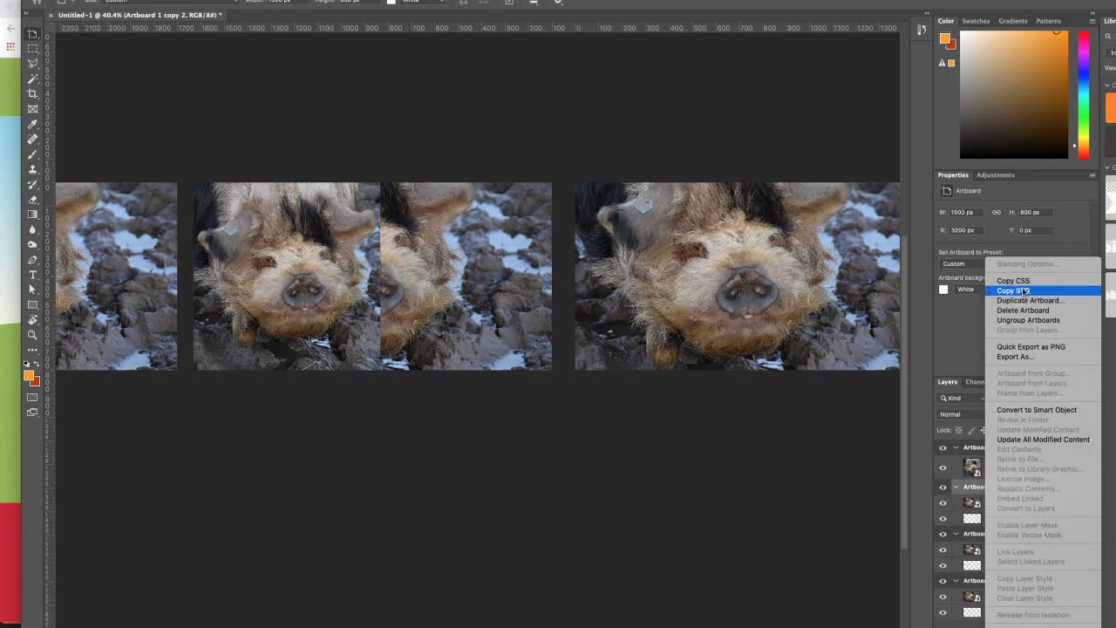
{"action": "left_click", "coordinate": [1024, 310]}
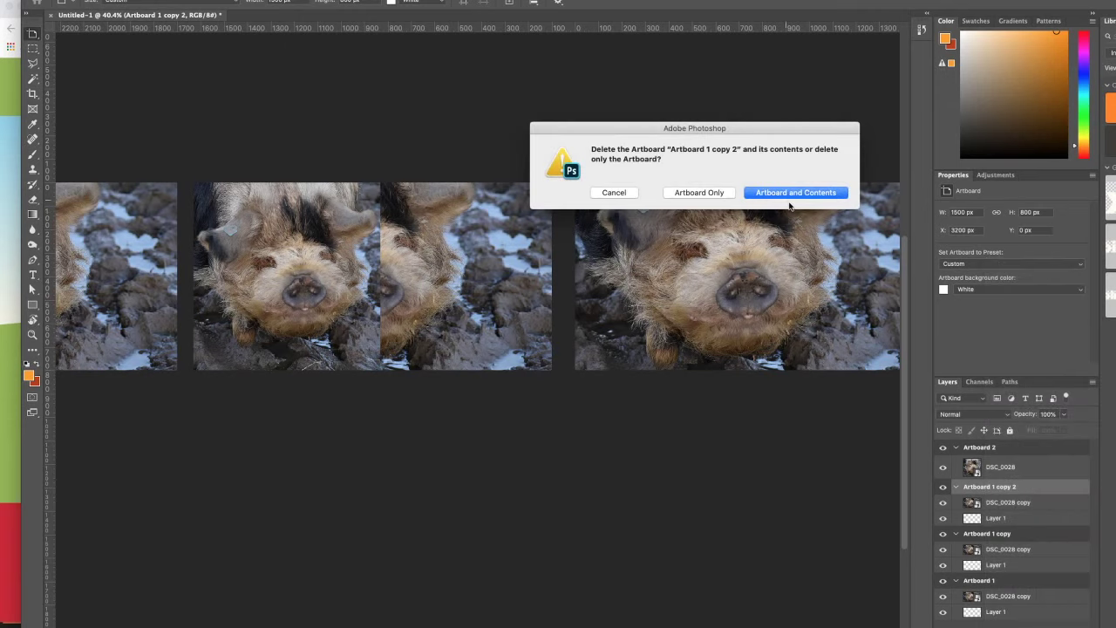
{"action": "left_click", "coordinate": [757, 193]}
{"action": "scroll", "coordinate": [439, 280], "scroll_direction": "left", "scroll_amount": 4}
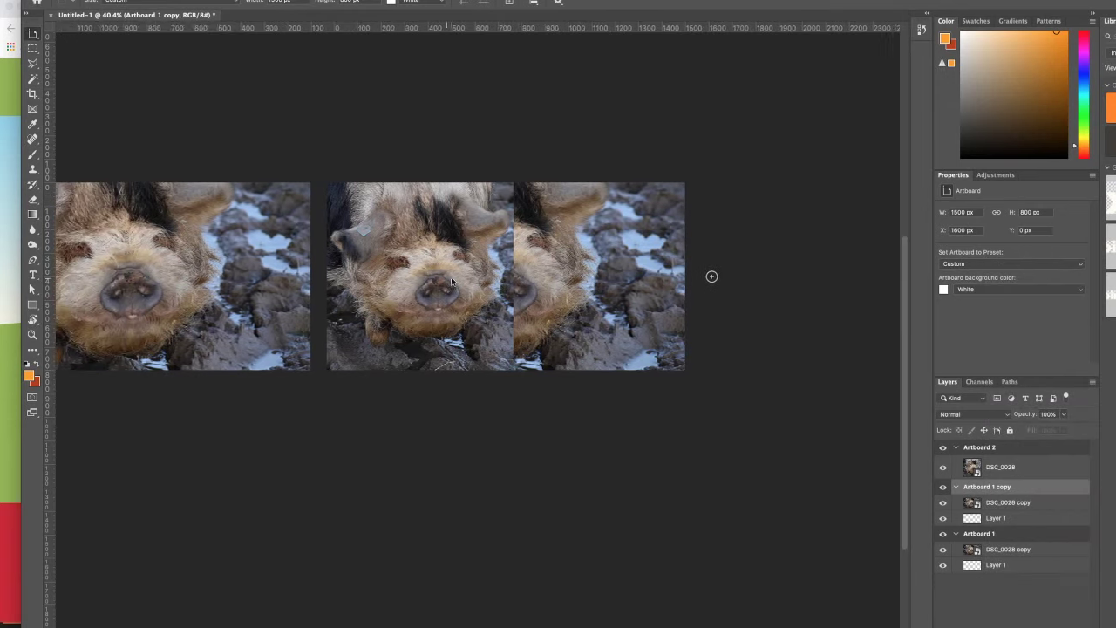
{"action": "key", "text": "v"}
{"action": "left_click", "coordinate": [204, 332]}
{"action": "scroll", "coordinate": [348, 375], "scroll_direction": "left", "scroll_amount": 3}
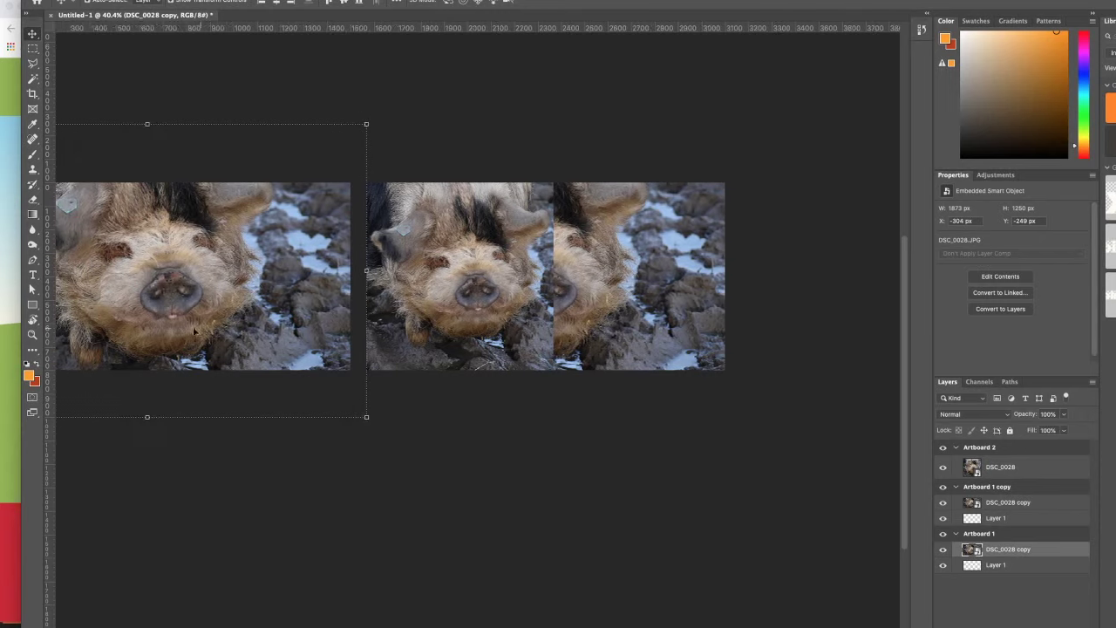
{"action": "left_click", "coordinate": [478, 432]}
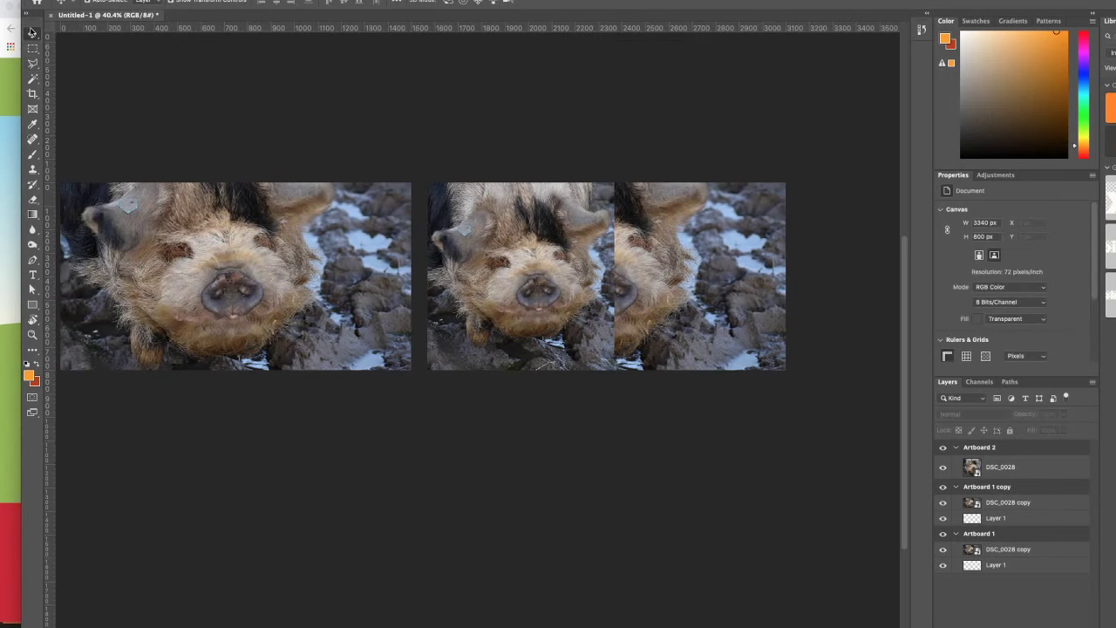
{"action": "left_click_drag", "start_coordinate": [32, 33], "coordinate": [69, 49]}
{"action": "scroll", "coordinate": [304, 301], "scroll_direction": "left", "scroll_amount": 2}
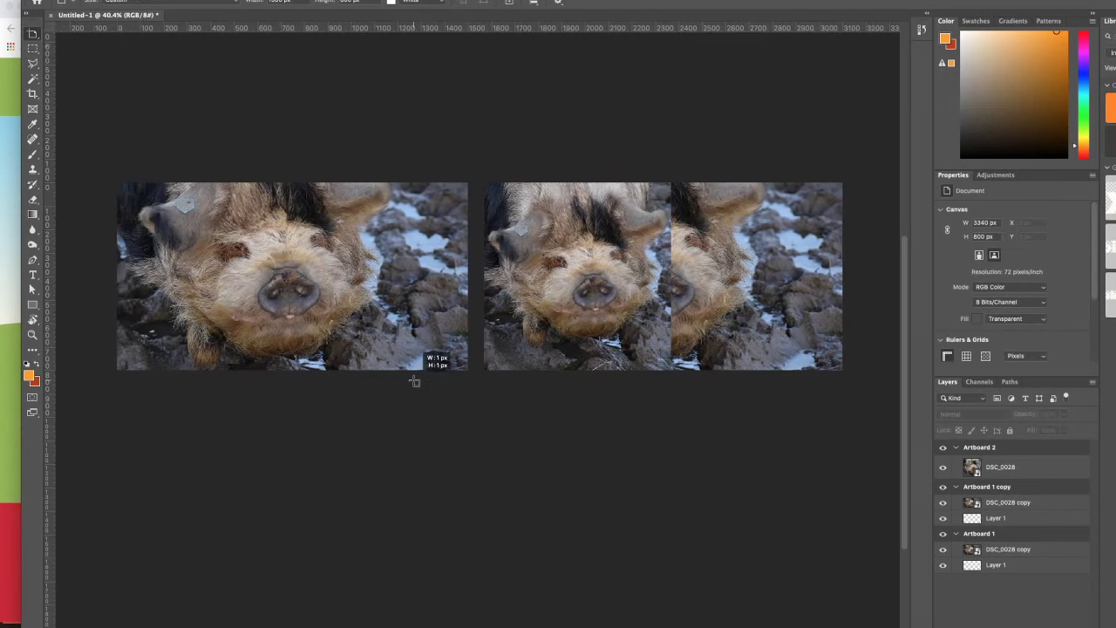
{"action": "key", "text": "v"}
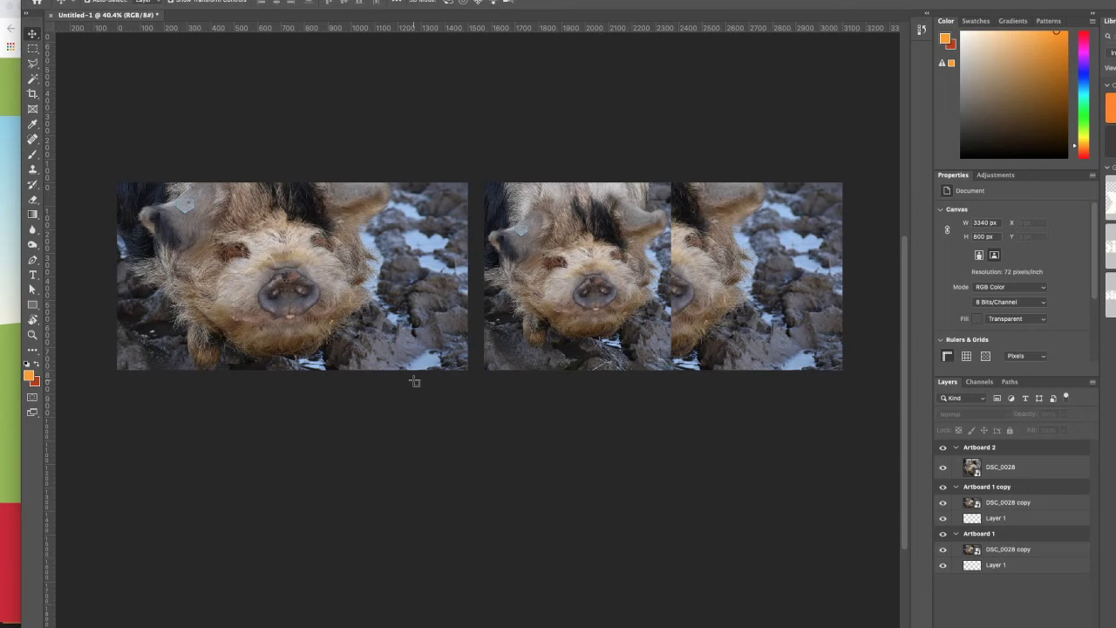
Delete Artboard 1 copy together with its contents.
{"action": "right_click", "coordinate": [993, 489]}
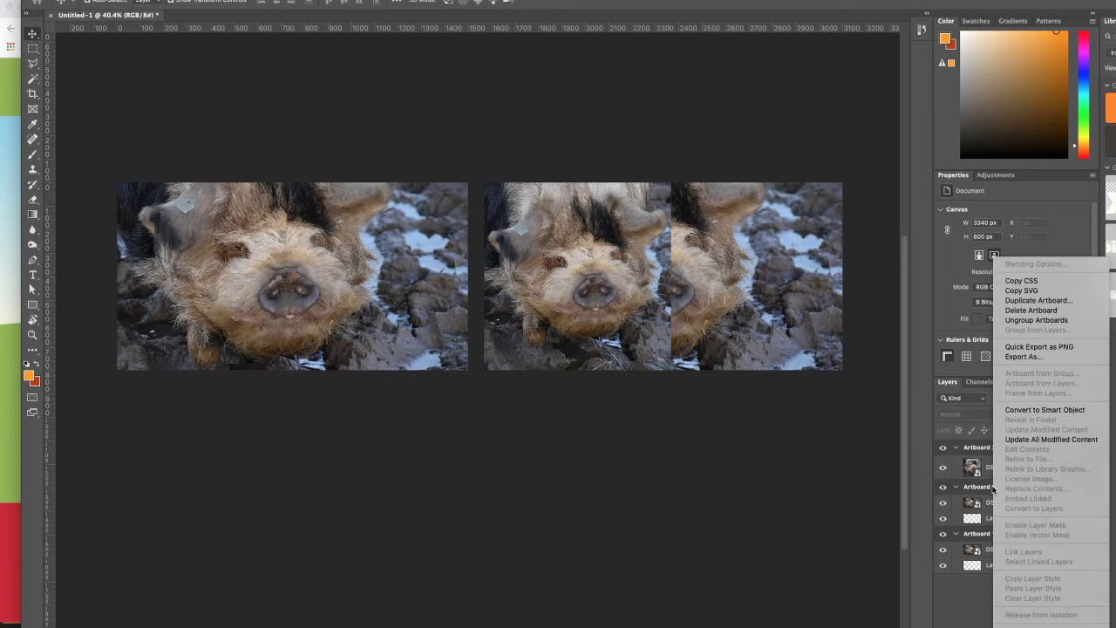
{"action": "left_click", "coordinate": [1031, 310]}
{"action": "left_click", "coordinate": [815, 196]}
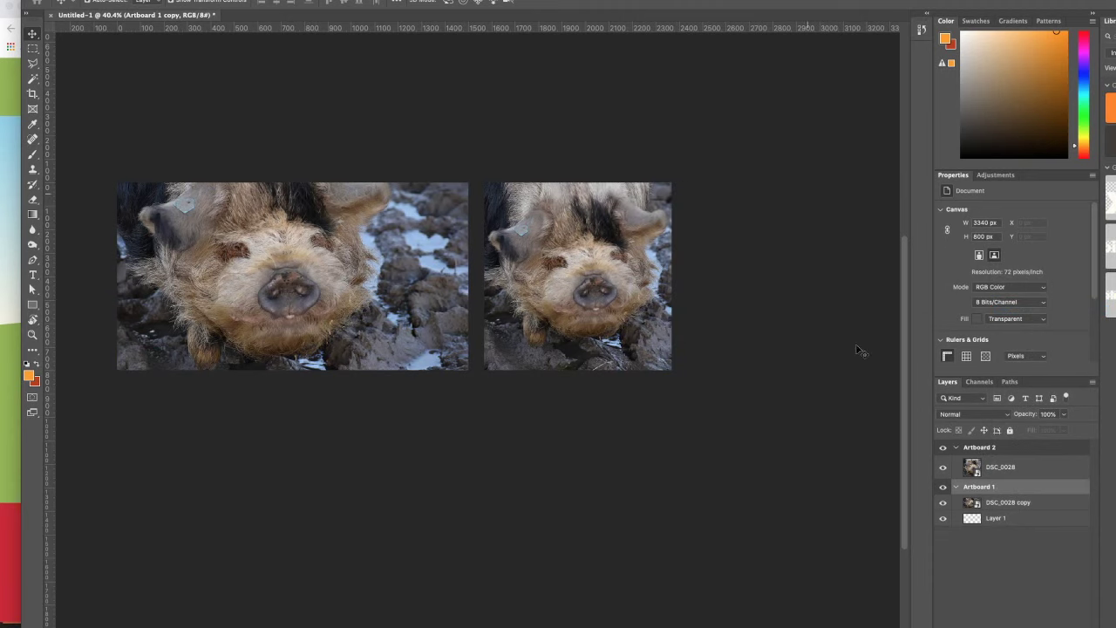
Duplicate Artboard 1 with its contents within the same document, named Artboard 1 copy.
{"action": "right_click", "coordinate": [985, 486]}
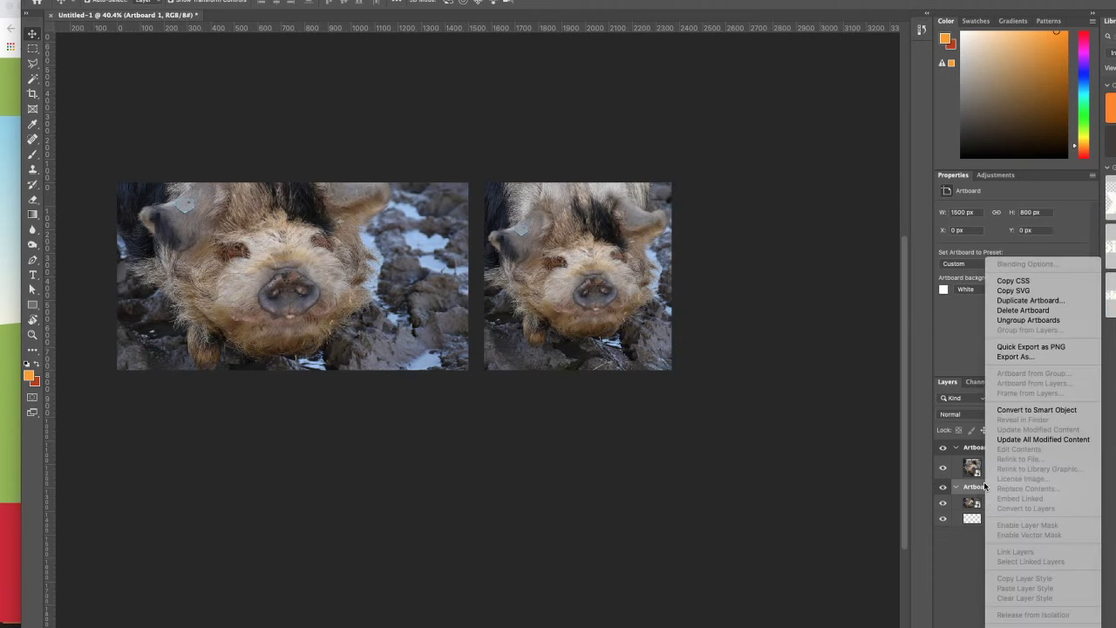
{"action": "left_click", "coordinate": [1034, 300]}
{"action": "left_click", "coordinate": [792, 292]}
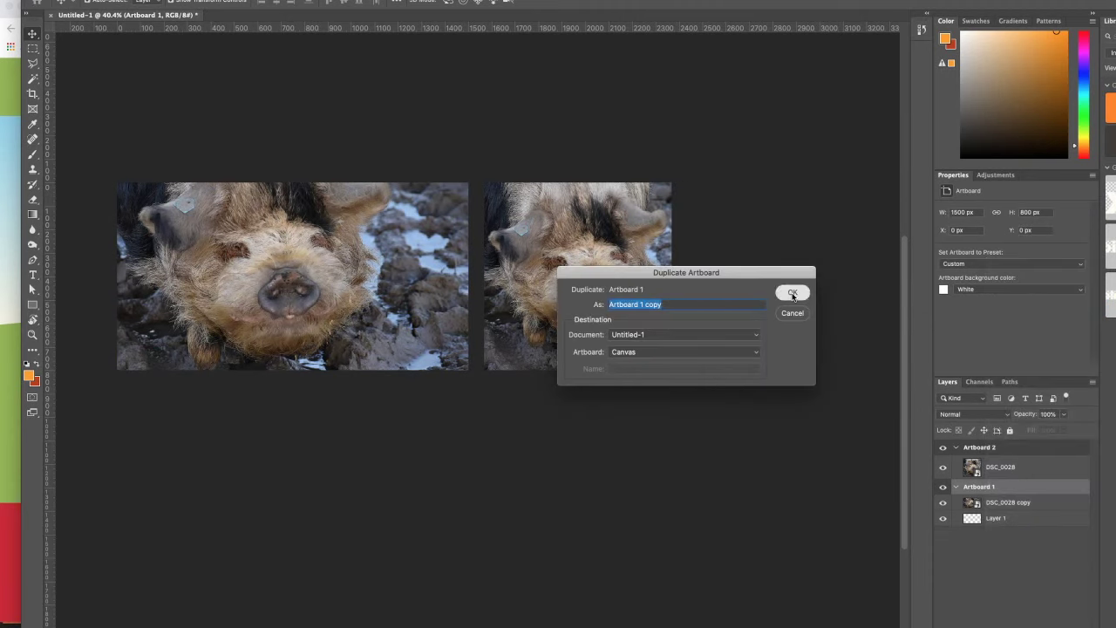
{"action": "scroll", "coordinate": [341, 244], "scroll_direction": "left", "scroll_amount": 5}
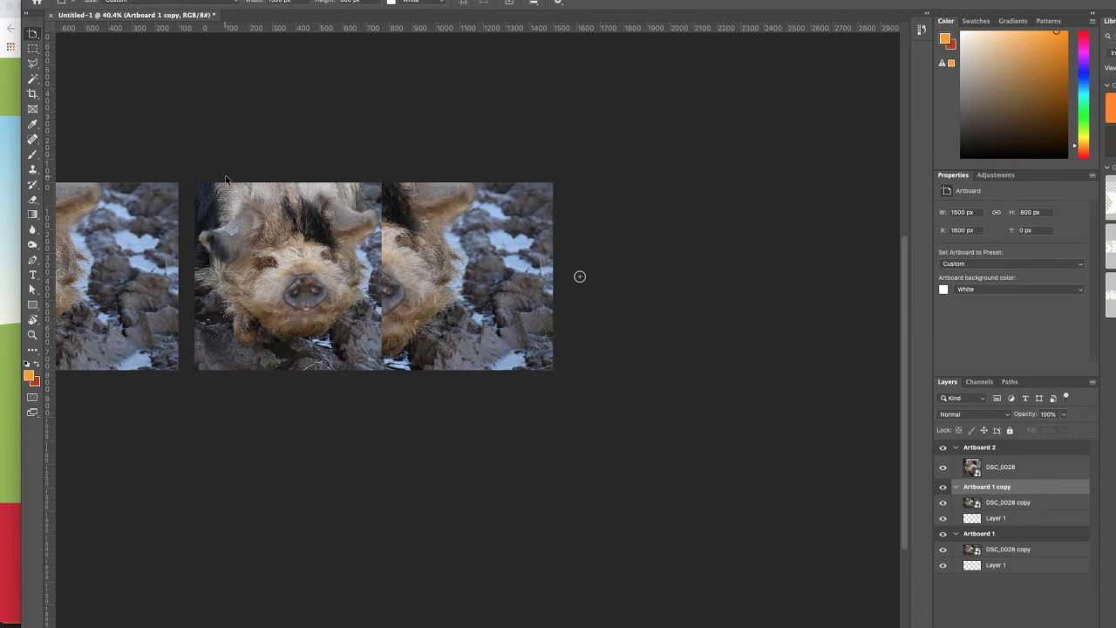
{"action": "left_click_drag", "start_coordinate": [408, 222], "coordinate": [420, 272]}
{"action": "key", "text": "ctrl+z"}
{"action": "left_click", "coordinate": [342, 186]}
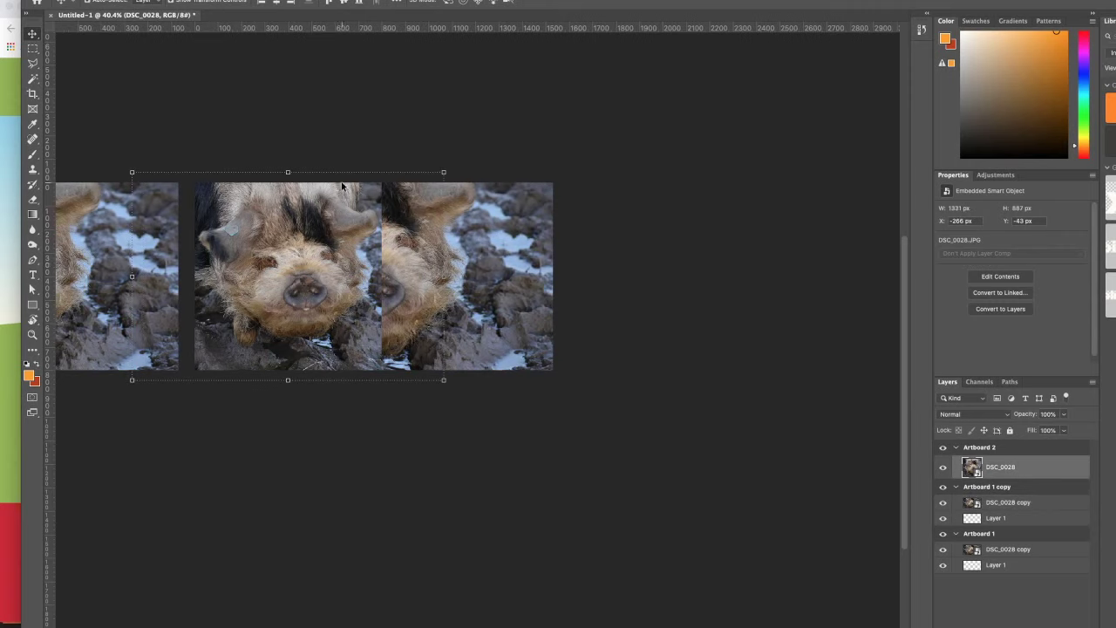
{"action": "scroll", "coordinate": [314, 210], "scroll_direction": "down", "scroll_amount": 4}
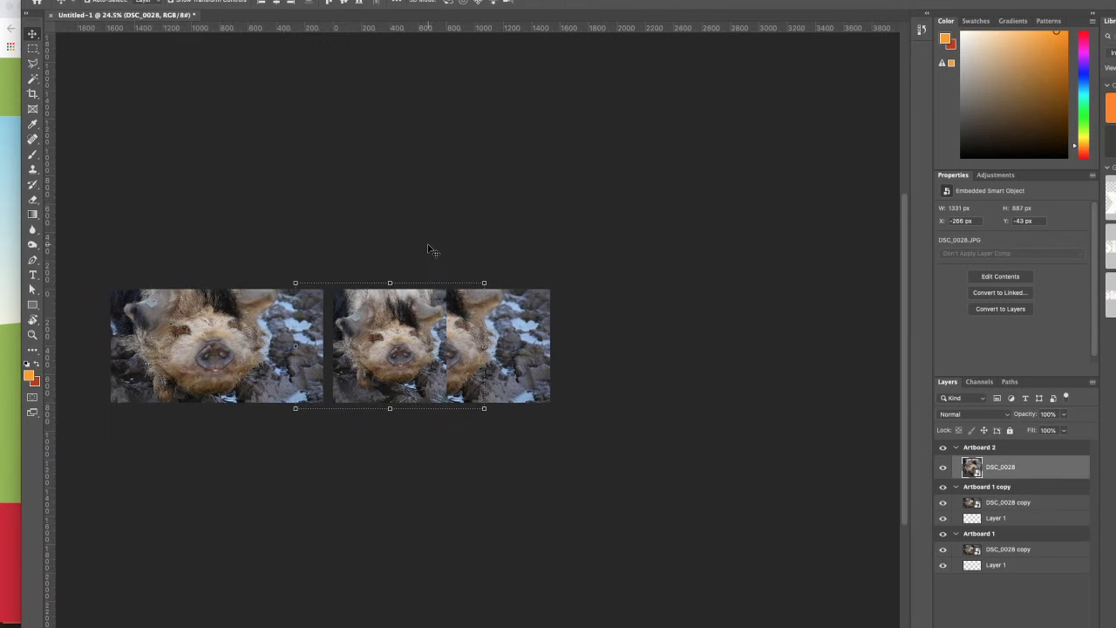
{"action": "left_click", "coordinate": [405, 237]}
Move Artboard 2 down with the Artboard tool until it sits clear below the wide artboards, and nudge it slightly left.
{"action": "left_click_drag", "start_coordinate": [33, 35], "coordinate": [62, 45]}
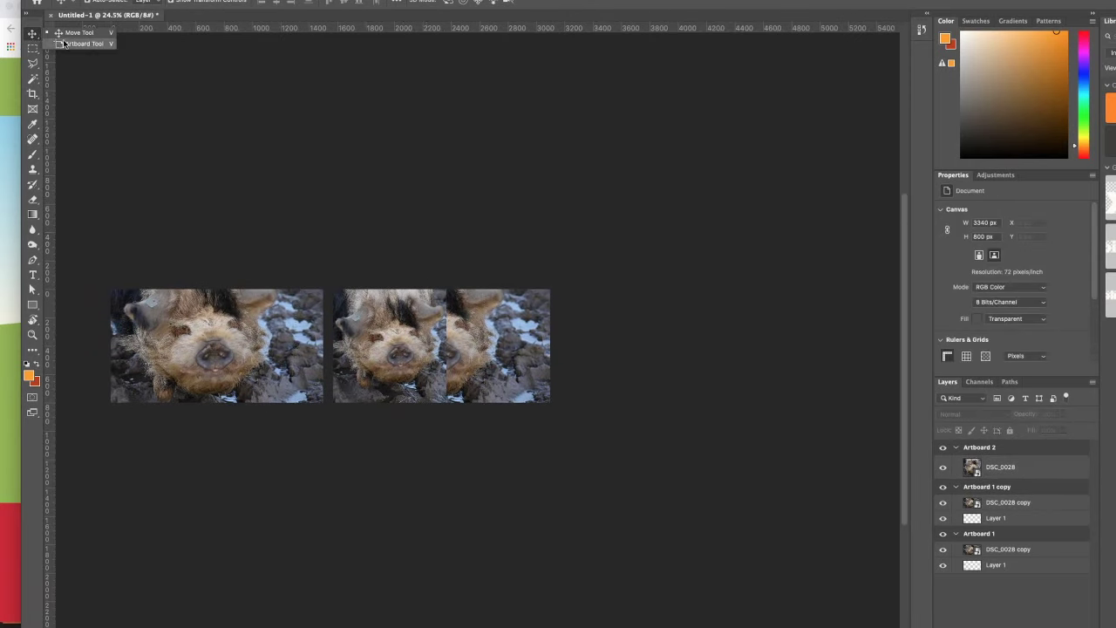
{"action": "left_click", "coordinate": [358, 291]}
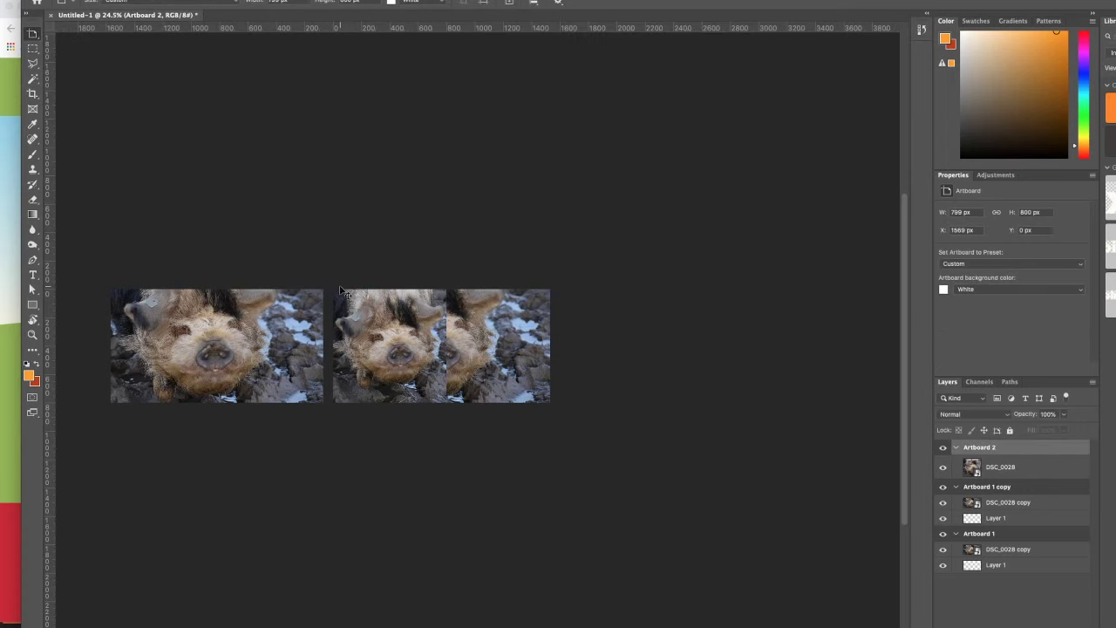
{"action": "key", "text": "shift+Down"}
{"action": "key", "text": "shift+Down"}
{"action": "key", "text": "shift+Down"}
{"action": "key", "text": "shift+Down"}
{"action": "key", "text": "shift+Down"}
{"action": "key", "text": "shift+Down"}
{"action": "key", "text": "shift+Down"}
{"action": "key", "text": "shift+Down"}
{"action": "key", "text": "shift+Down"}
{"action": "key", "text": "shift+Down"}
{"action": "key", "text": "shift+Down"}
{"action": "key", "text": "shift+Down"}
{"action": "key", "text": "shift+Down"}
{"action": "key", "text": "shift+Down"}
{"action": "key", "text": "shift+Down"}
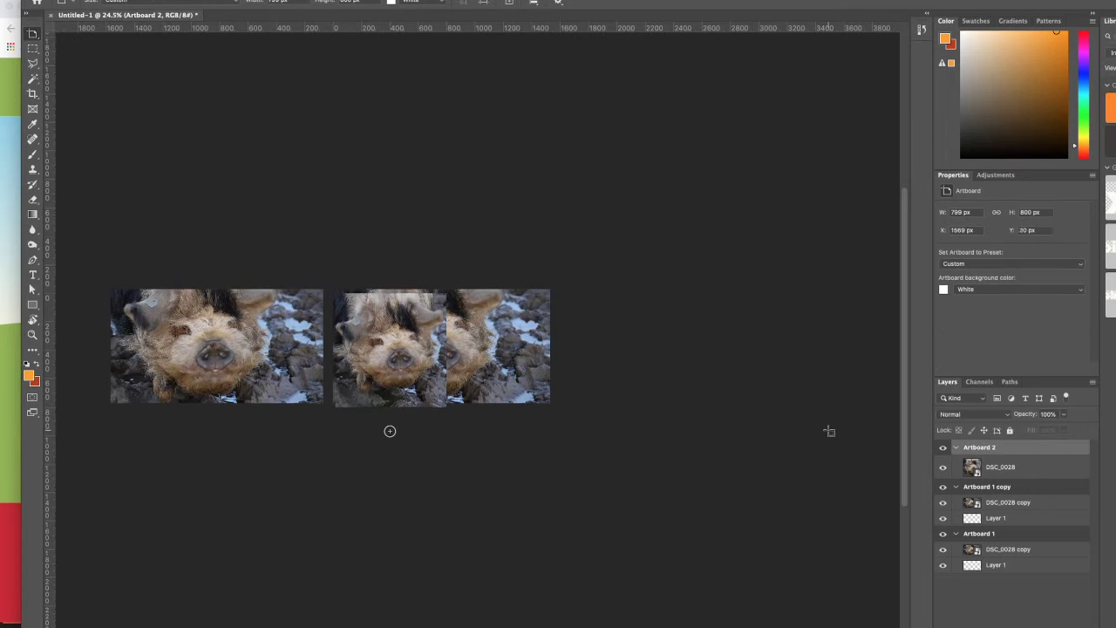
{"action": "key", "text": "shift+Down"}
{"action": "key", "text": "shift+Down"}
{"action": "key", "text": "shift+Down"}
{"action": "key", "text": "shift+Down"}
{"action": "key", "text": "shift+Down"}
{"action": "key", "text": "shift+Down"}
{"action": "key", "text": "shift+Down"}
{"action": "key", "text": "shift+Down"}
{"action": "key", "text": "shift+Down"}
{"action": "key", "text": "shift+Down"}
{"action": "key", "text": "shift+Down"}
{"action": "key", "text": "shift+Down"}
{"action": "key", "text": "shift+Down"}
{"action": "key", "text": "shift+Down"}
{"action": "key", "text": "shift+Down"}
{"action": "key", "text": "shift+Down"}
{"action": "key", "text": "shift+Down"}
{"action": "key", "text": "shift+Down"}
{"action": "key", "text": "shift+Down"}
{"action": "key", "text": "shift+Down"}
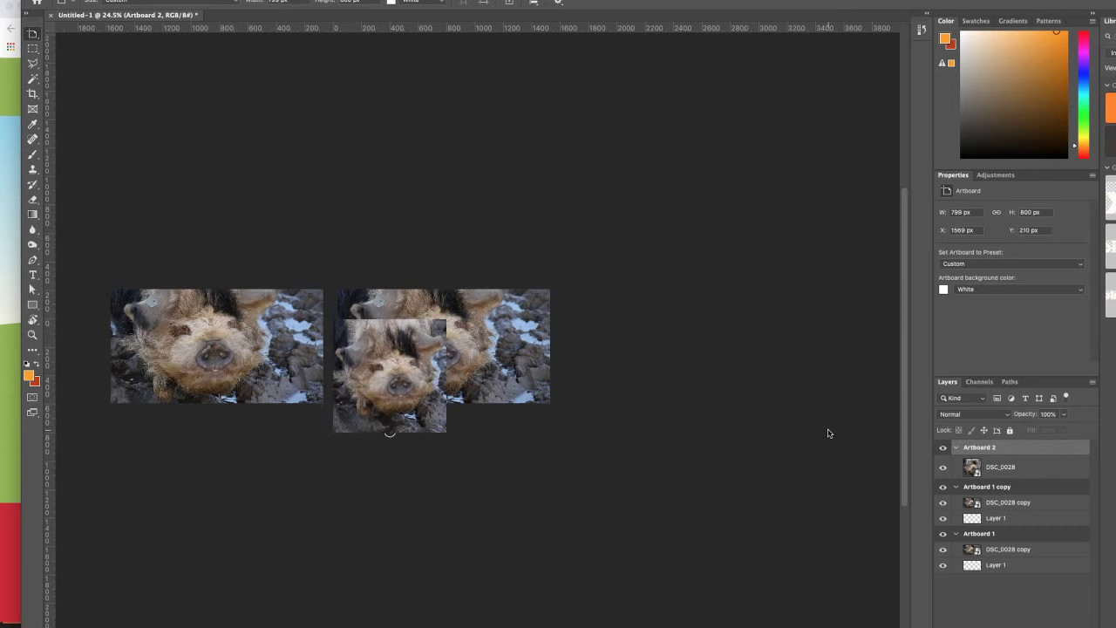
{"action": "key", "text": "shift+Down"}
{"action": "key", "text": "shift+Down"}
{"action": "key", "text": "shift+Down"}
{"action": "key", "text": "shift+Down"}
{"action": "key", "text": "shift+Down"}
{"action": "key", "text": "shift+Down"}
{"action": "key", "text": "shift+Down"}
{"action": "key", "text": "shift+Down"}
{"action": "key", "text": "shift+Down"}
{"action": "key", "text": "shift+Down"}
{"action": "key", "text": "shift+Down"}
{"action": "key", "text": "shift+Down"}
{"action": "key", "text": "shift+Down"}
{"action": "key", "text": "shift+Down"}
{"action": "key", "text": "shift+Down"}
{"action": "key", "text": "shift+Down"}
{"action": "key", "text": "shift+Down"}
{"action": "key", "text": "shift+Down"}
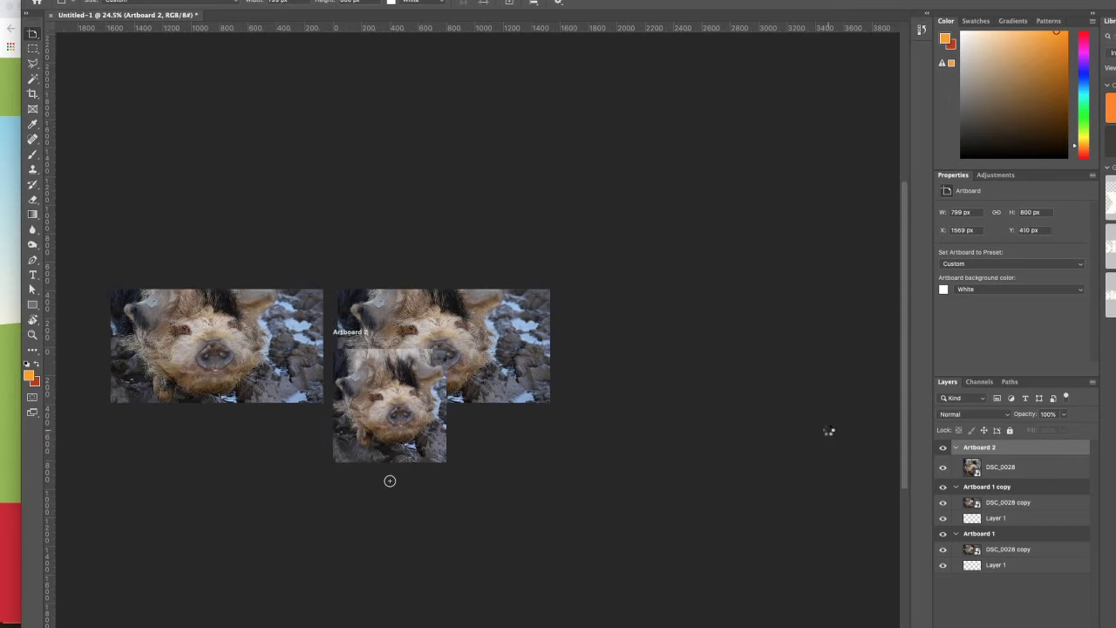
{"action": "key", "text": "shift+Down"}
{"action": "key", "text": "shift+Down"}
{"action": "key", "text": "shift+Down"}
{"action": "key", "text": "shift+Down"}
{"action": "key", "text": "shift+Down"}
{"action": "key", "text": "shift+Down"}
{"action": "key", "text": "shift+Down"}
{"action": "key", "text": "shift+Down"}
{"action": "key", "text": "shift+Down"}
{"action": "key", "text": "shift+Down"}
{"action": "key", "text": "shift+Down"}
{"action": "key", "text": "shift+Down"}
{"action": "key", "text": "shift+Down"}
{"action": "key", "text": "shift+Down"}
{"action": "key", "text": "shift+Down"}
{"action": "key", "text": "shift+Down"}
{"action": "key", "text": "shift+Down"}
{"action": "key", "text": "shift+Down"}
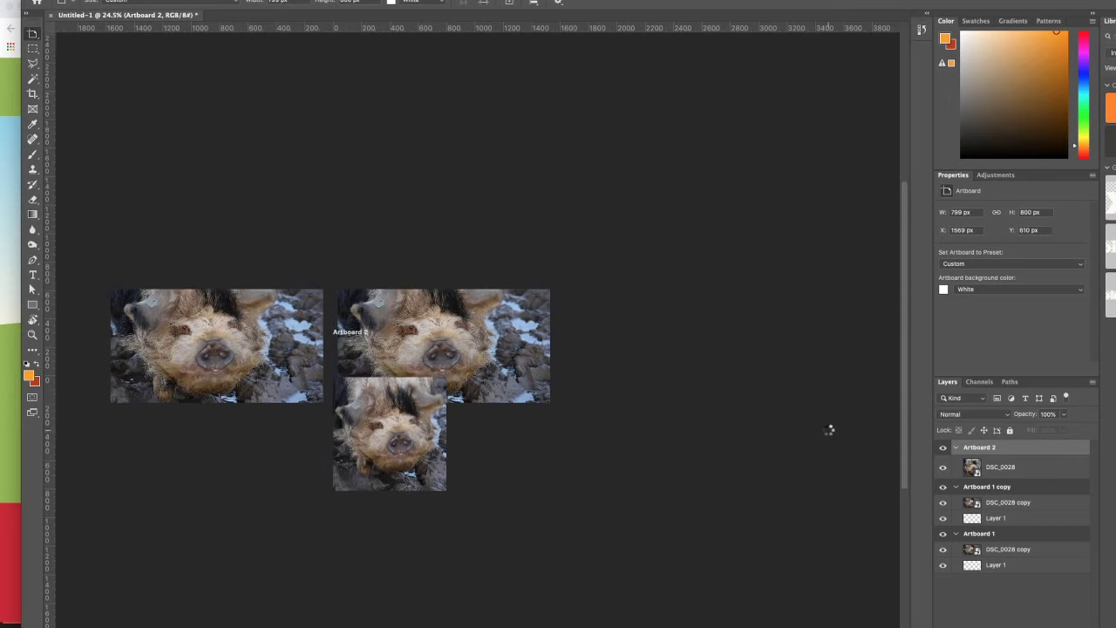
{"action": "key", "text": "shift+Down"}
{"action": "key", "text": "shift+Down"}
{"action": "key", "text": "shift+Down"}
{"action": "key", "text": "shift+Down"}
{"action": "key", "text": "shift+Down"}
{"action": "key", "text": "shift+Down"}
{"action": "key", "text": "shift+Down"}
{"action": "key", "text": "shift+Down"}
{"action": "key", "text": "shift+Down"}
{"action": "key", "text": "shift+Down"}
{"action": "key", "text": "shift+Down"}
{"action": "key", "text": "shift+Down"}
{"action": "key", "text": "shift+Down"}
{"action": "key", "text": "shift+Down"}
{"action": "key", "text": "shift+Down"}
{"action": "key", "text": "shift+Down"}
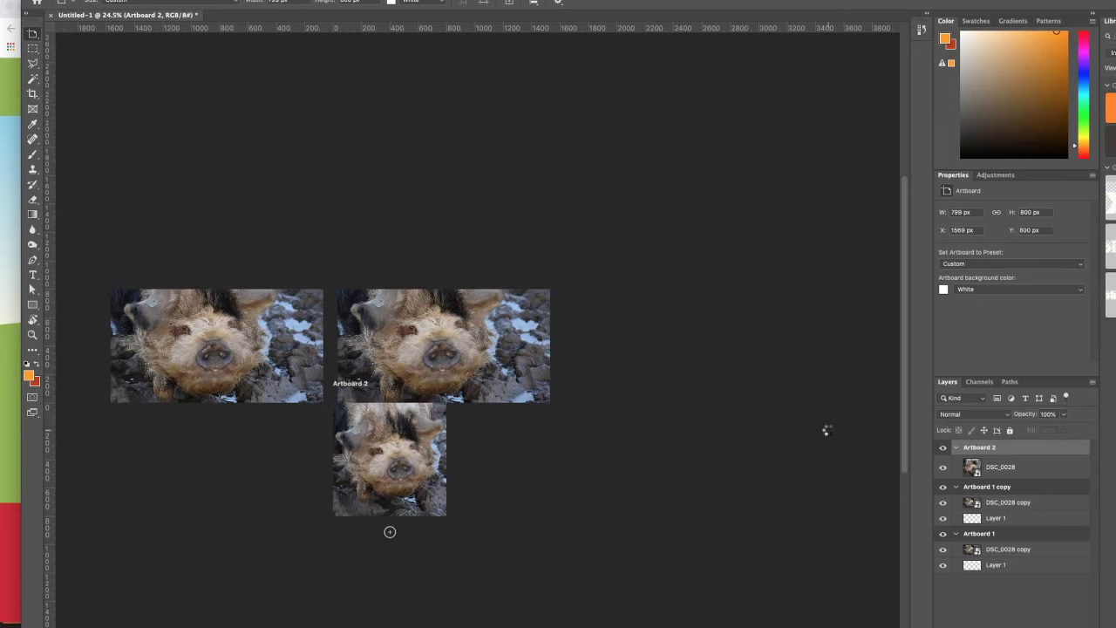
{"action": "key", "text": "shift+Left"}
{"action": "key", "text": "shift+Left"}
{"action": "key", "text": "shift+Left"}
{"action": "key", "text": "shift+Left"}
{"action": "key", "text": "shift+Left"}
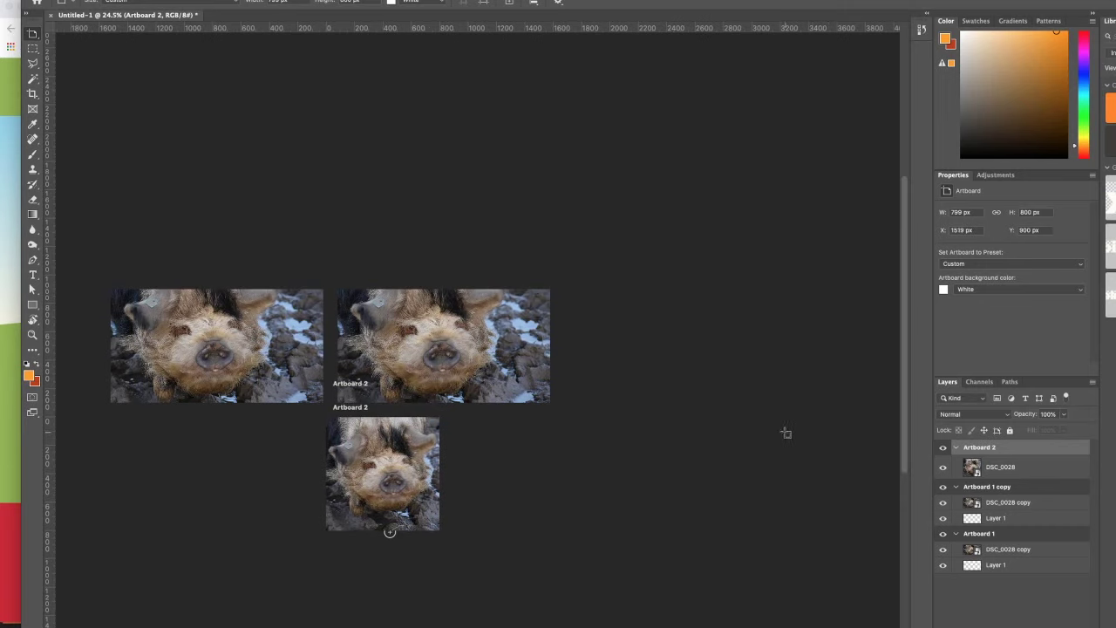
Place Artboard 2 beneath Artboard 1 with their left edges aligned, at about X 0 px and Y 957 px.
{"action": "key", "text": "super+r"}
{"action": "left_click_drag", "start_coordinate": [341, 419], "coordinate": [126, 427]}
{"action": "key", "text": "super+r"}
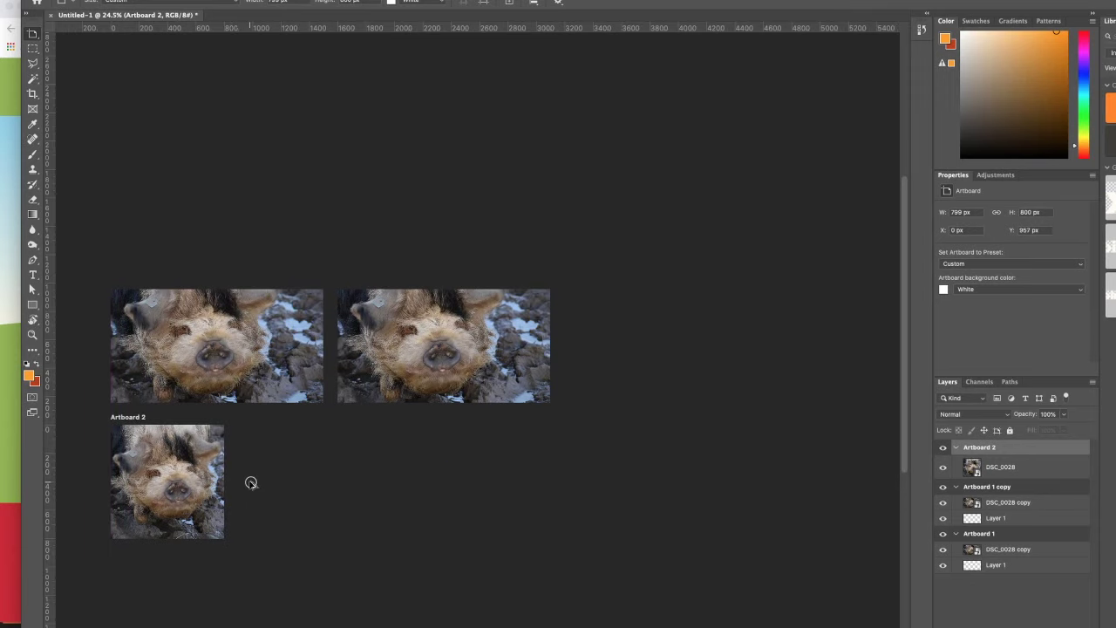
Add three copies of Artboard 2 with their contents in a row to its right using the Artboard tool.
{"action": "left_click", "coordinate": [249, 481], "text": "alt"}
{"action": "left_click", "coordinate": [249, 481], "text": "alt"}
{"action": "left_click", "coordinate": [249, 481], "text": "alt"}
{"action": "scroll", "coordinate": [290, 470], "scroll_direction": "left", "scroll_amount": 6}
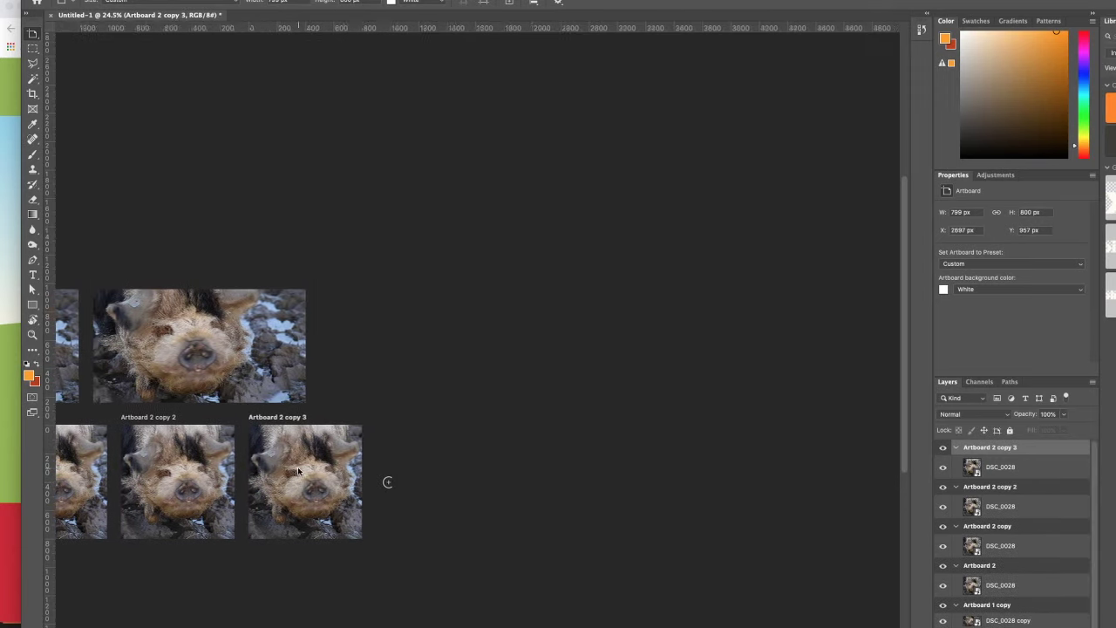
Add a copy of Artboard 1 copy, including its contents, directly to its right with the Artboard tool.
{"action": "key", "text": "v"}
{"action": "left_click", "coordinate": [308, 341]}
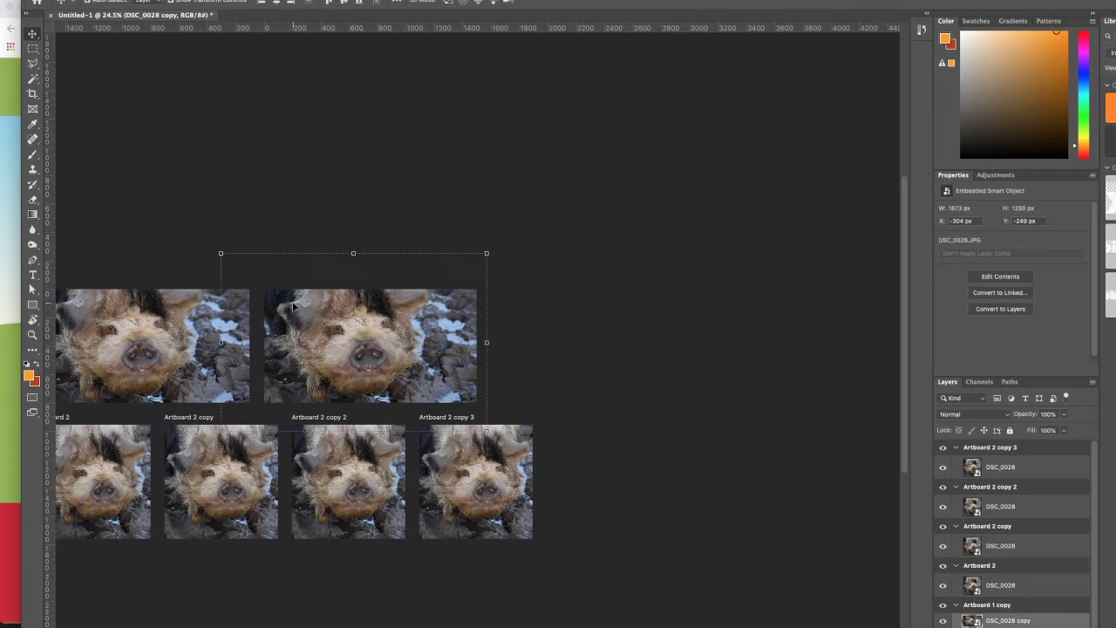
{"action": "left_click", "coordinate": [344, 417]}
{"action": "scroll", "coordinate": [341, 415], "scroll_direction": "left", "scroll_amount": 5}
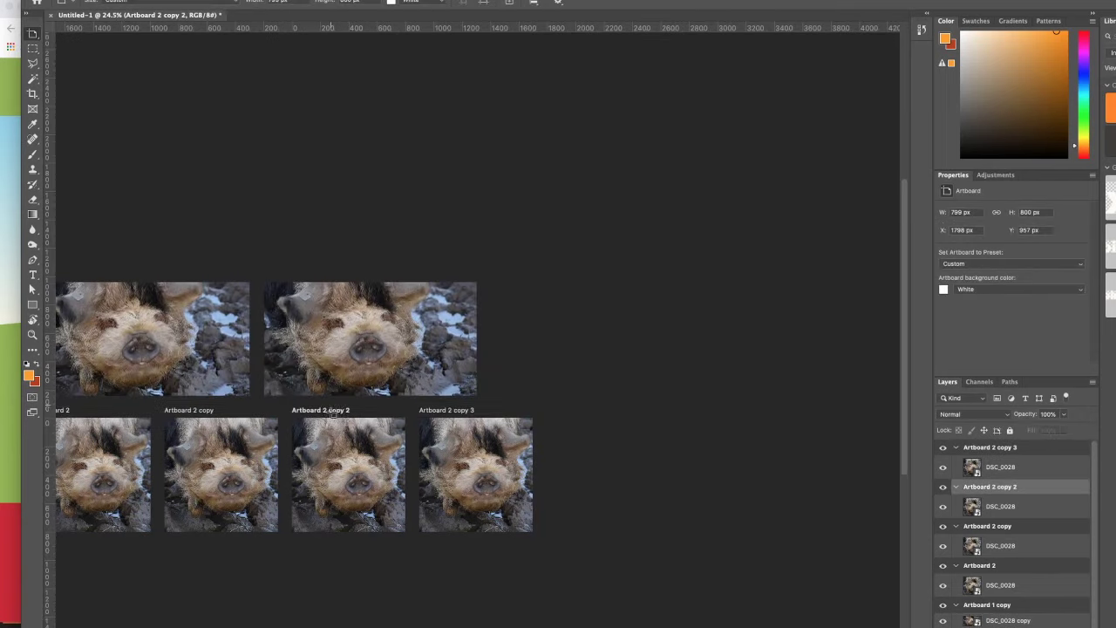
{"action": "scroll", "coordinate": [354, 417], "scroll_direction": "left", "scroll_amount": 1}
{"action": "scroll", "coordinate": [999, 496], "scroll_direction": "down", "scroll_amount": 1}
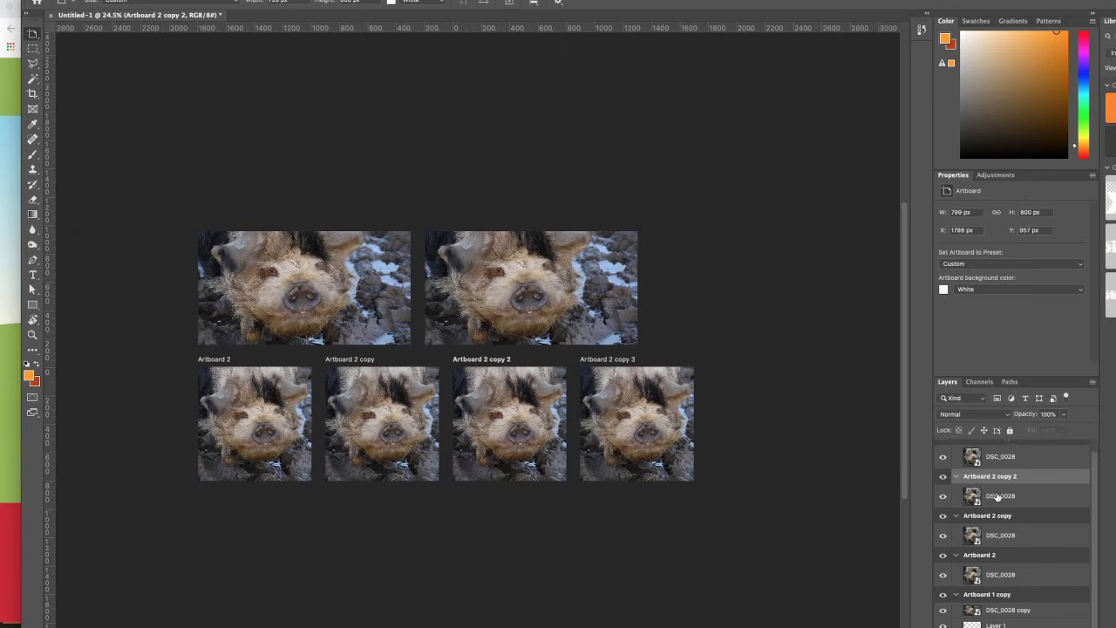
{"action": "left_click", "coordinate": [1000, 594]}
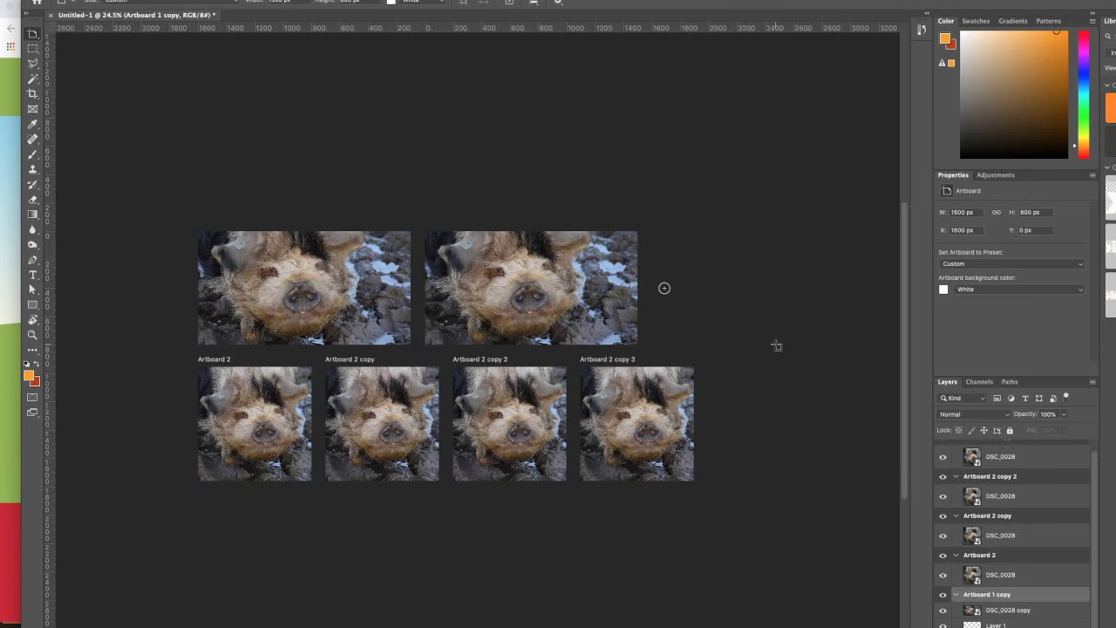
{"action": "left_click", "coordinate": [664, 290], "text": "alt"}
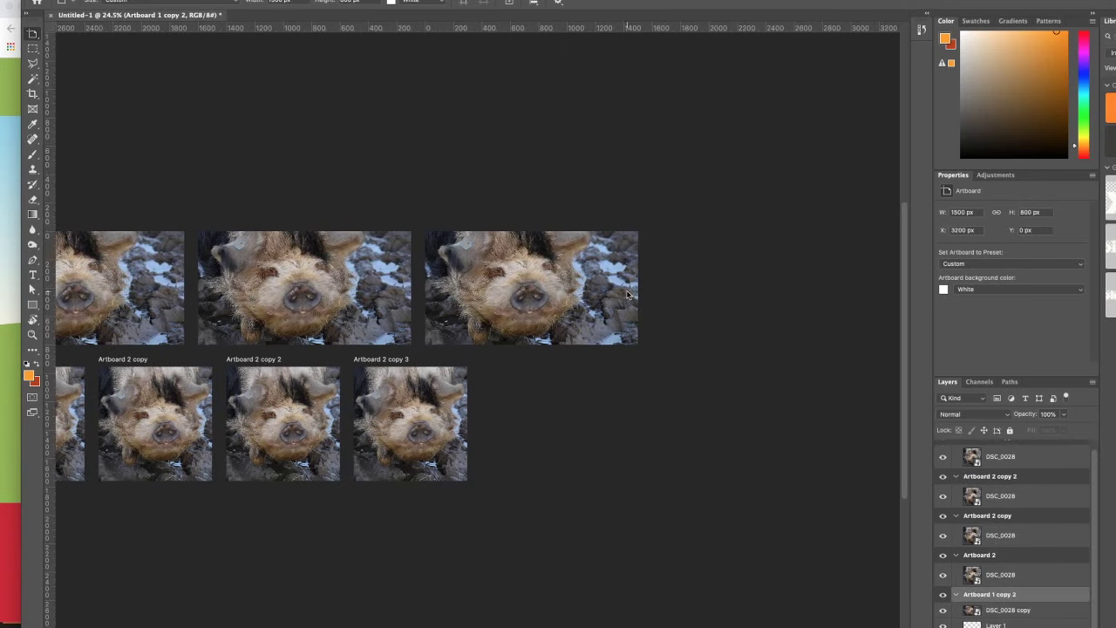
{"action": "left_click", "coordinate": [989, 558]}
{"action": "left_click", "coordinate": [993, 595]}
{"action": "scroll", "coordinate": [790, 561], "scroll_direction": "left", "scroll_amount": 3}
{"action": "left_click_drag", "start_coordinate": [10, 349], "coordinate": [490, 286]}
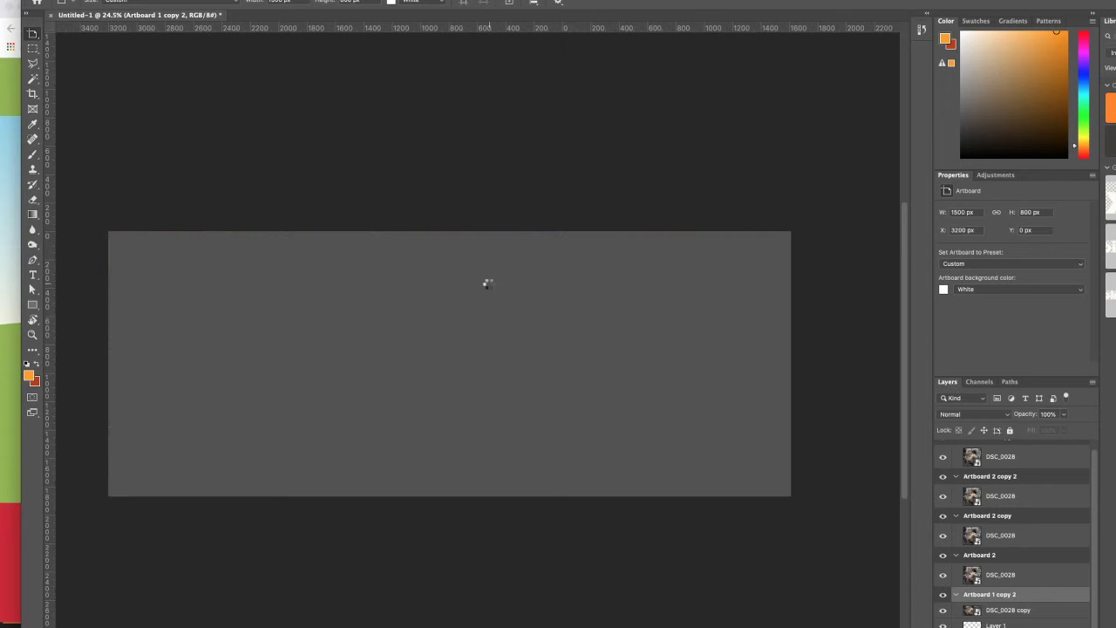
{"action": "left_click_drag", "start_coordinate": [759, 231], "coordinate": [798, 214]}
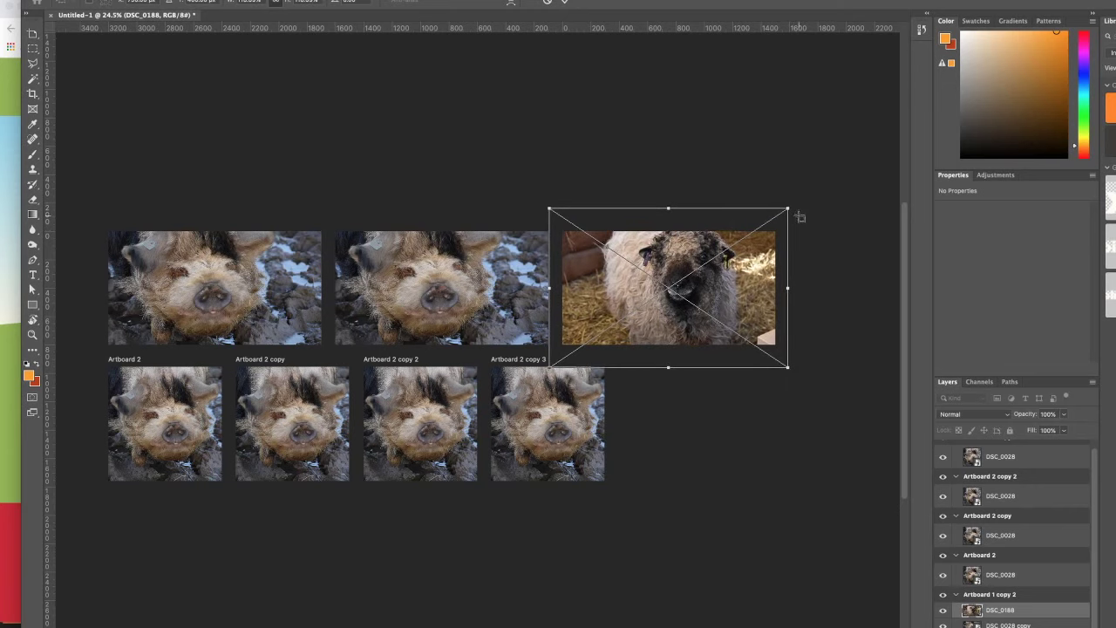
{"action": "key", "text": "Escape"}
Place the sheep photo DSC_0188 in Artboard 1 copy 2 and scale it to cover the whole artboard, about 1654 px wide.
{"action": "left_click_drag", "start_coordinate": [11, 261], "coordinate": [665, 276]}
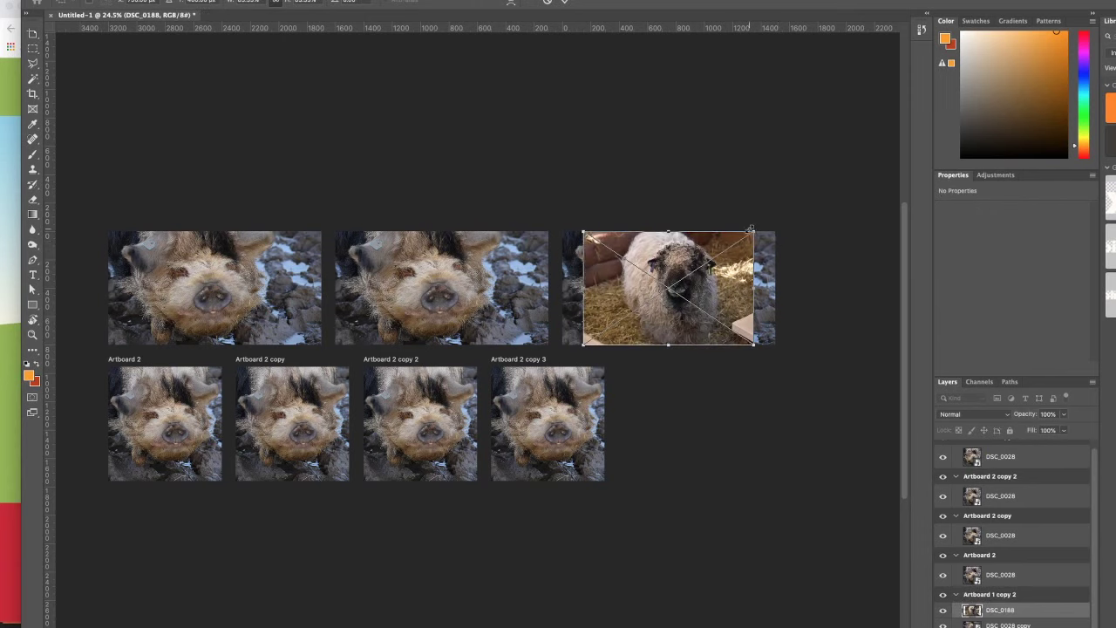
{"action": "left_click_drag", "start_coordinate": [753, 229], "coordinate": [793, 220]}
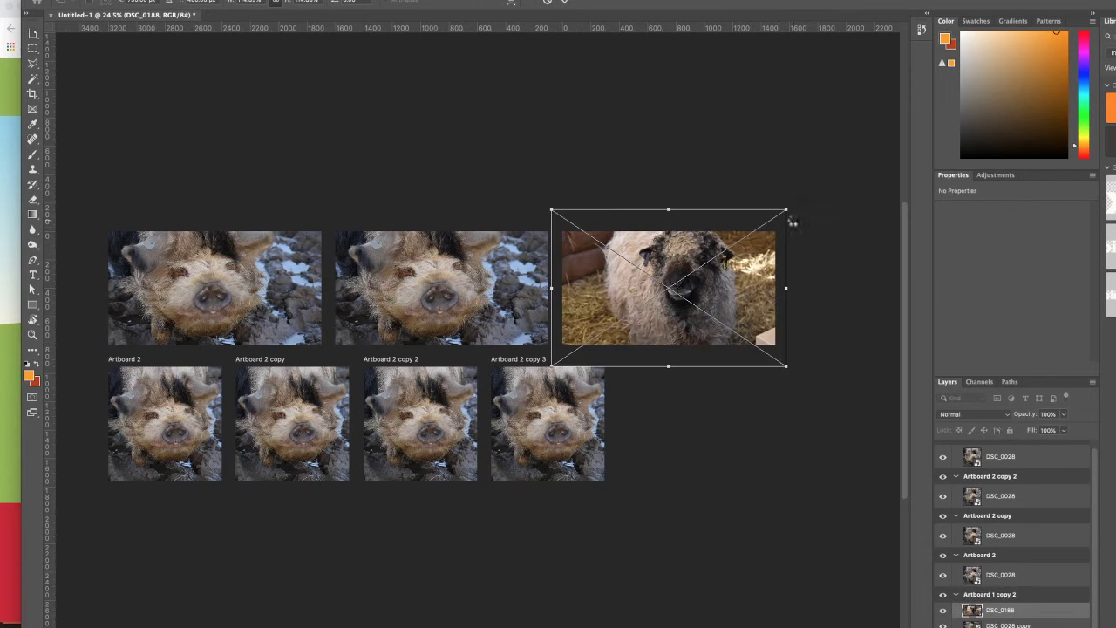
{"action": "key", "text": "Return"}
Try placing the sheep photo DSC_0188 again and moving it onto Artboard 2 copy in the lower row.
{"action": "left_click_drag", "start_coordinate": [539, 511], "coordinate": [275, 441]}
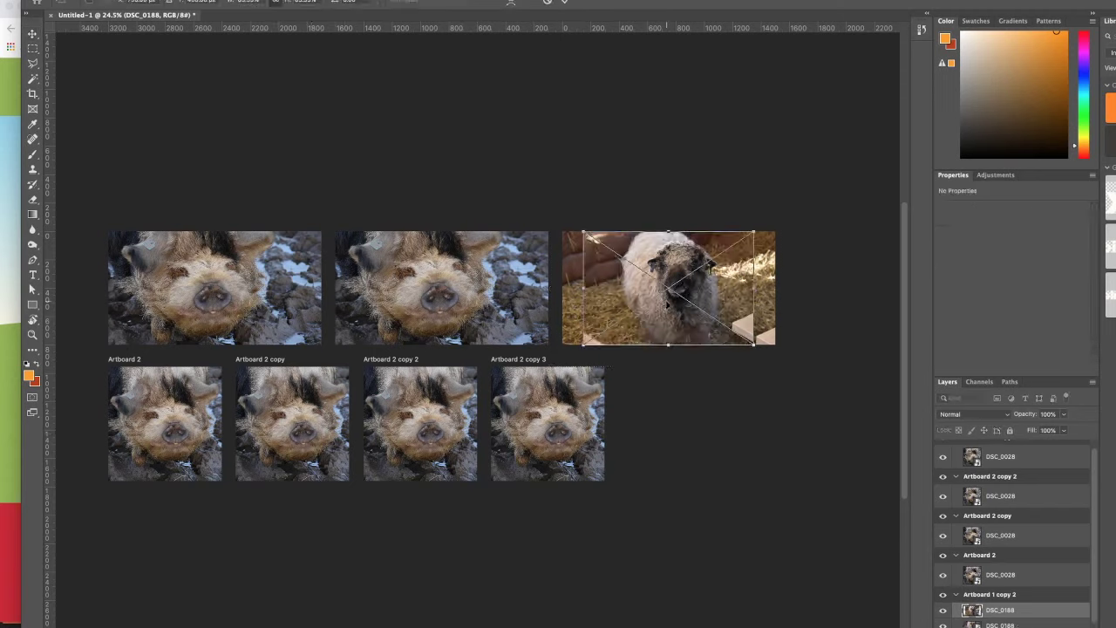
{"action": "left_click_drag", "start_coordinate": [277, 429], "coordinate": [284, 446]}
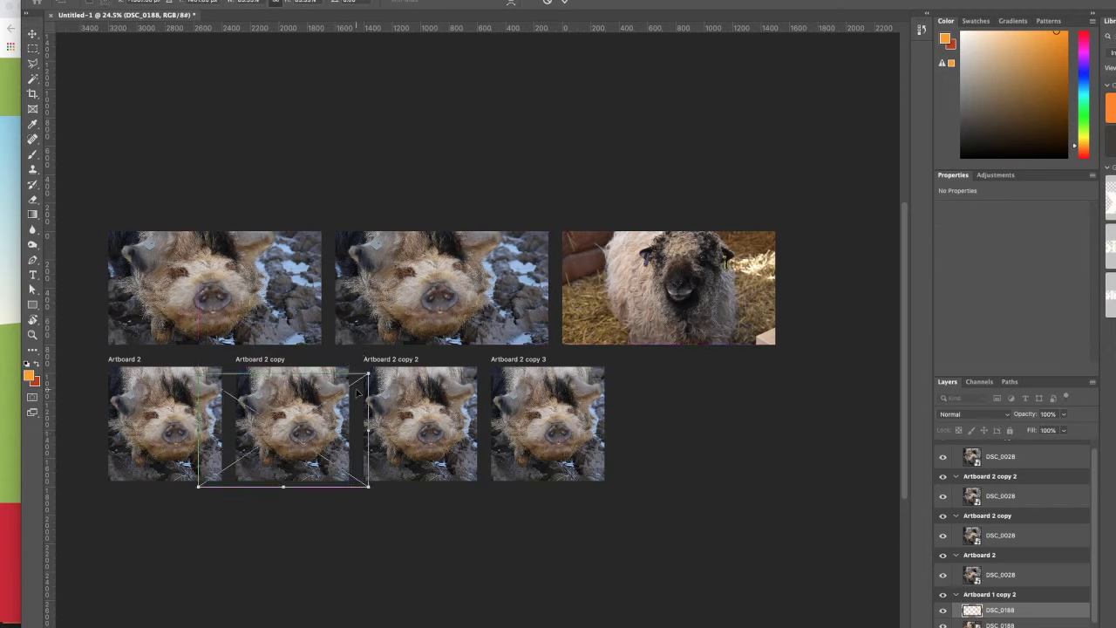
{"action": "key", "text": "Return"}
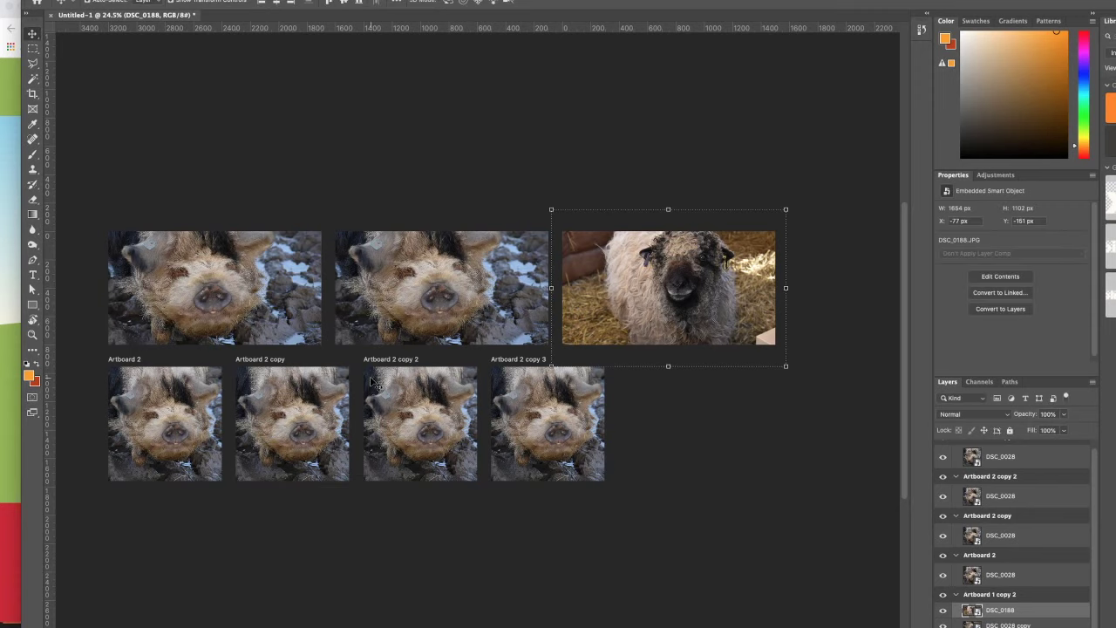
Move the placed sheep photo from Artboard 1 copy 2 into Artboard 2 copy and position it to cover that artboard.
{"action": "left_click_drag", "start_coordinate": [698, 307], "coordinate": [282, 427]}
{"action": "scroll", "coordinate": [282, 427], "scroll_direction": "left", "scroll_amount": 3}
{"action": "left_click_drag", "start_coordinate": [353, 416], "coordinate": [460, 364]}
{"action": "key", "text": "Return"}
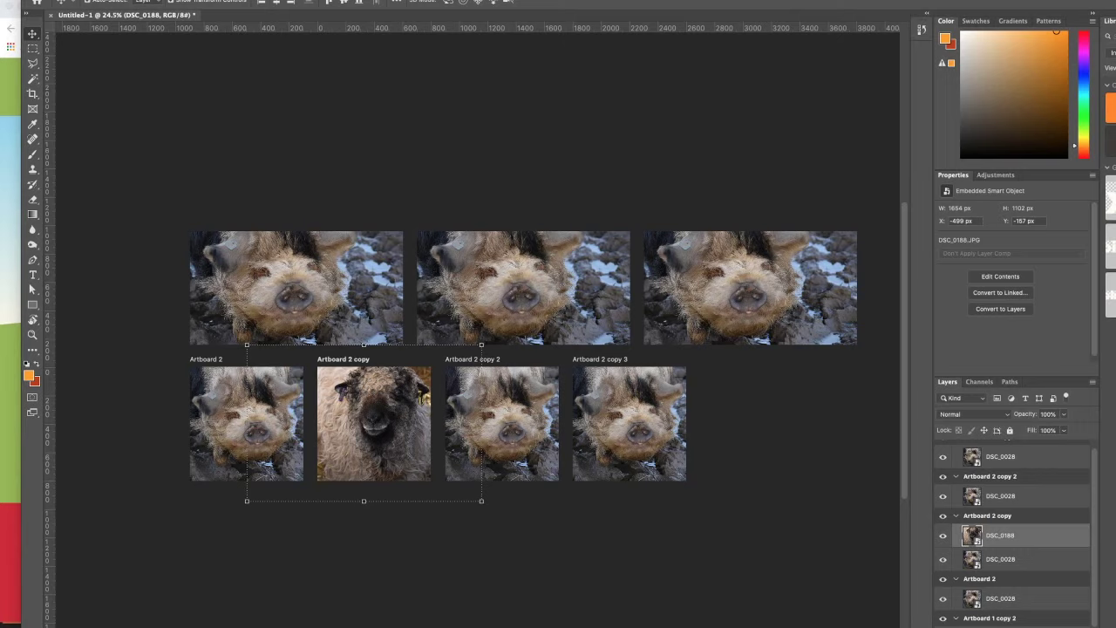
Try placing the photo DSC_0035 and moving it to the middle artboard of the upper row.
{"action": "left_click_drag", "start_coordinate": [631, 424], "coordinate": [531, 268]}
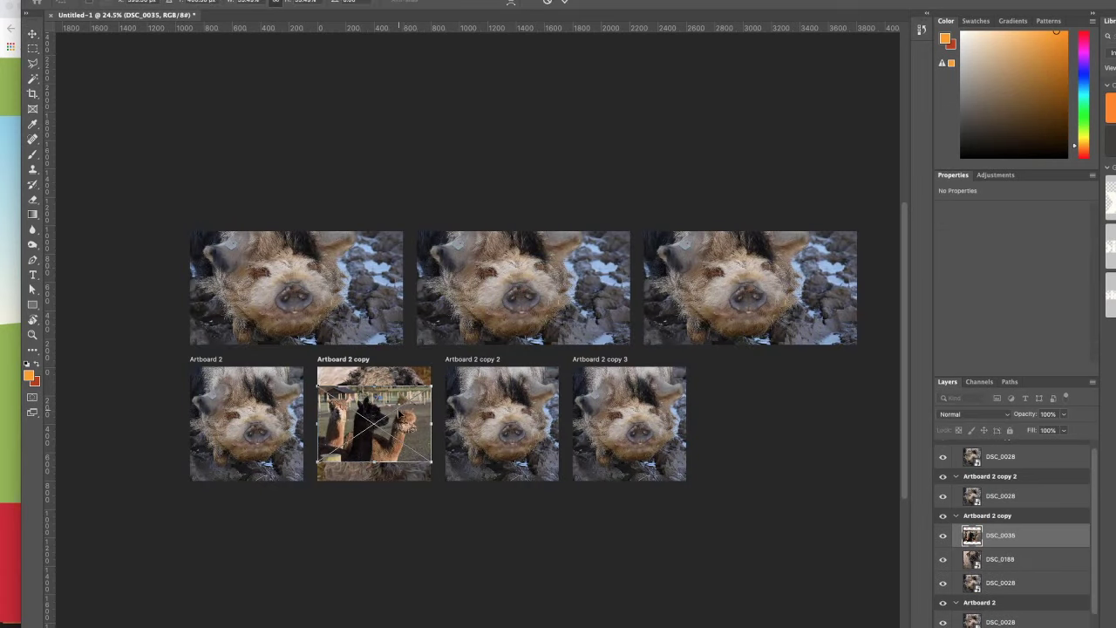
{"action": "left_click_drag", "start_coordinate": [399, 415], "coordinate": [637, 211]}
{"action": "key", "text": "Escape"}
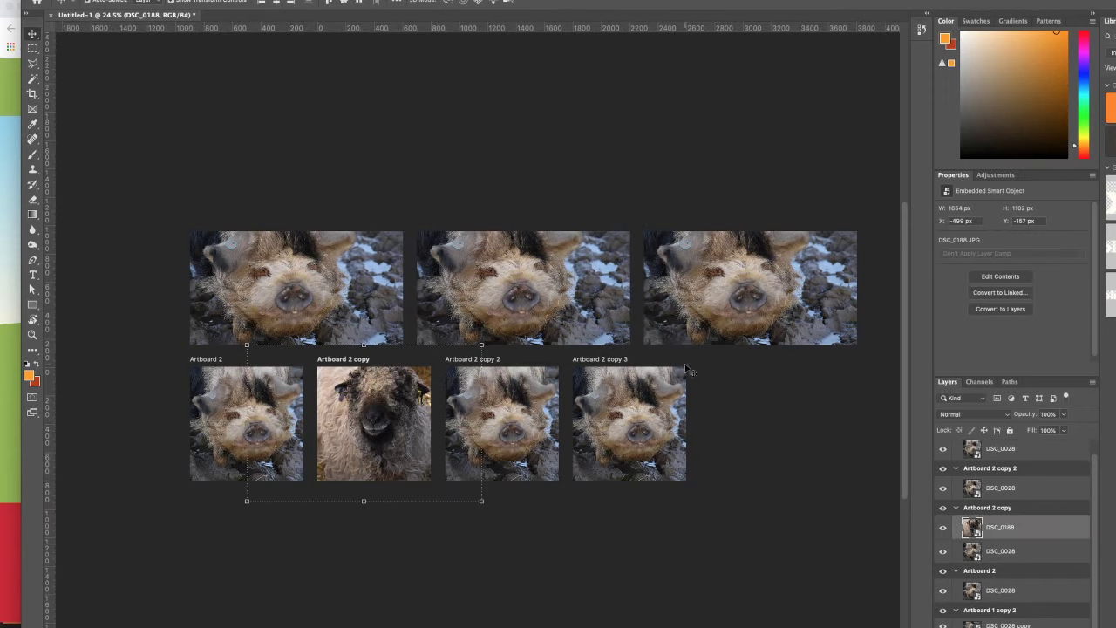
Place the sheep photo DSC_0188 on the middle artboard of the upper row and scale it to cover that artboard.
{"action": "left_click", "coordinate": [744, 329]}
{"action": "left_click", "coordinate": [603, 462]}
{"action": "left_click", "coordinate": [475, 362]}
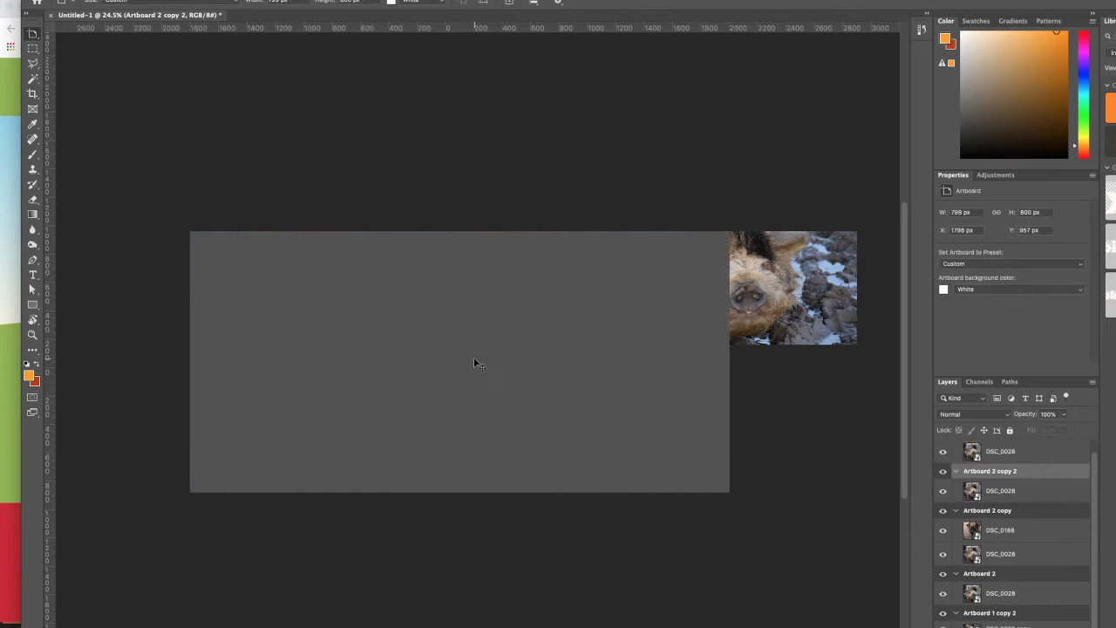
{"action": "left_click", "coordinate": [994, 513]}
{"action": "scroll", "coordinate": [1000, 516], "scroll_direction": "up", "scroll_amount": 1}
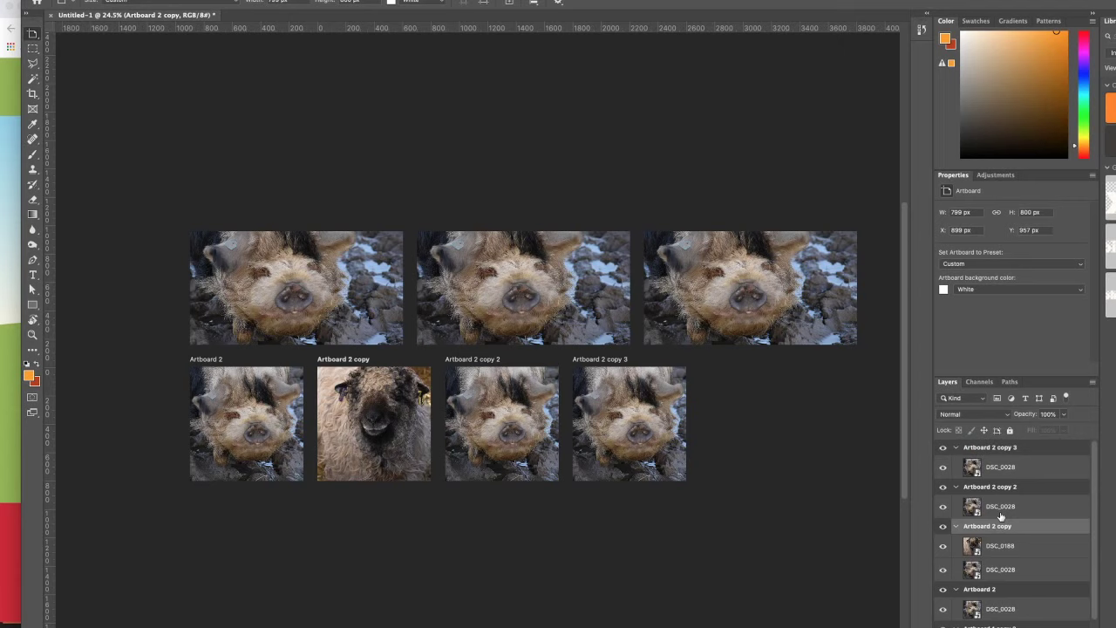
{"action": "left_click", "coordinate": [1003, 448]}
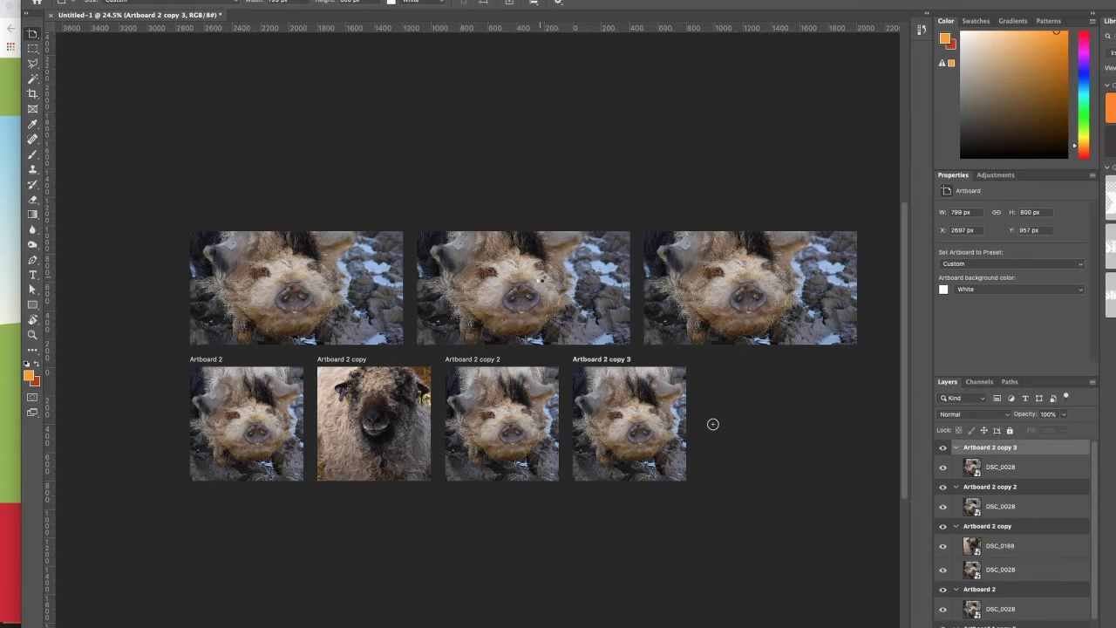
{"action": "key", "text": "ctrl+t"}
{"action": "left_click_drag", "start_coordinate": [638, 407], "coordinate": [529, 264]}
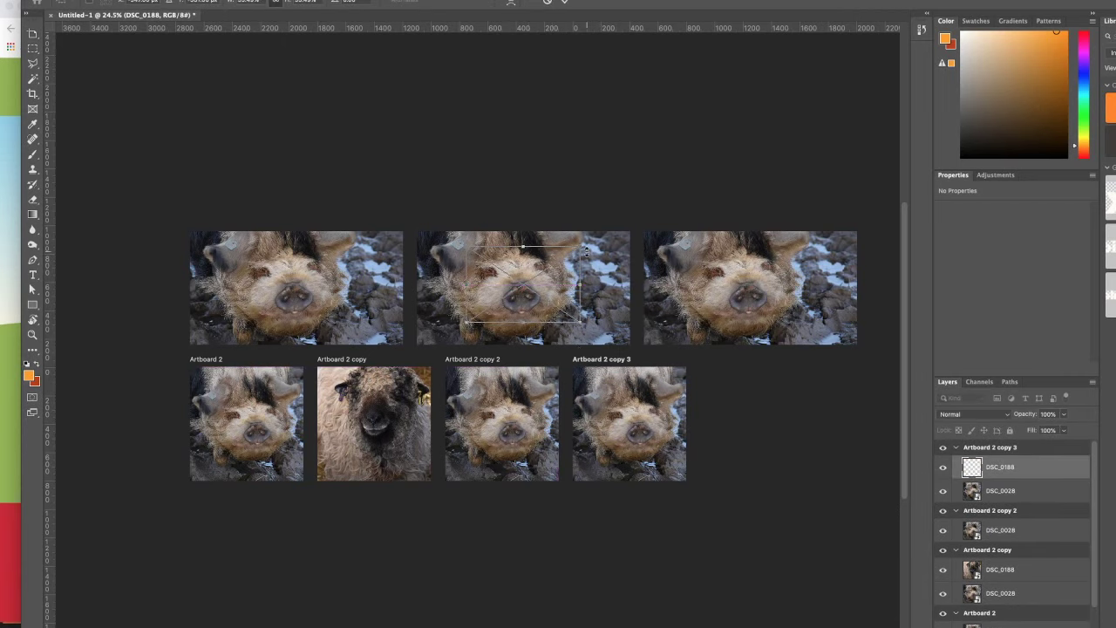
{"action": "left_click_drag", "start_coordinate": [581, 246], "coordinate": [642, 216]}
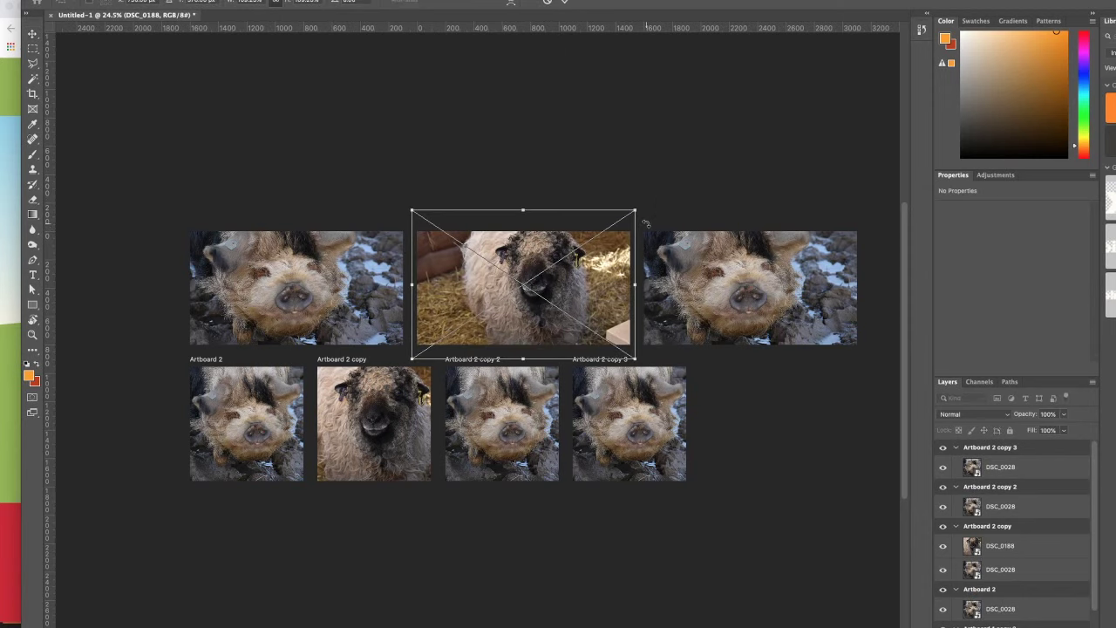
{"action": "key", "text": "Return"}
Delete Artboard 2 copy 2 together with its contents.
{"action": "left_click", "coordinate": [482, 384]}
{"action": "left_click", "coordinate": [476, 361]}
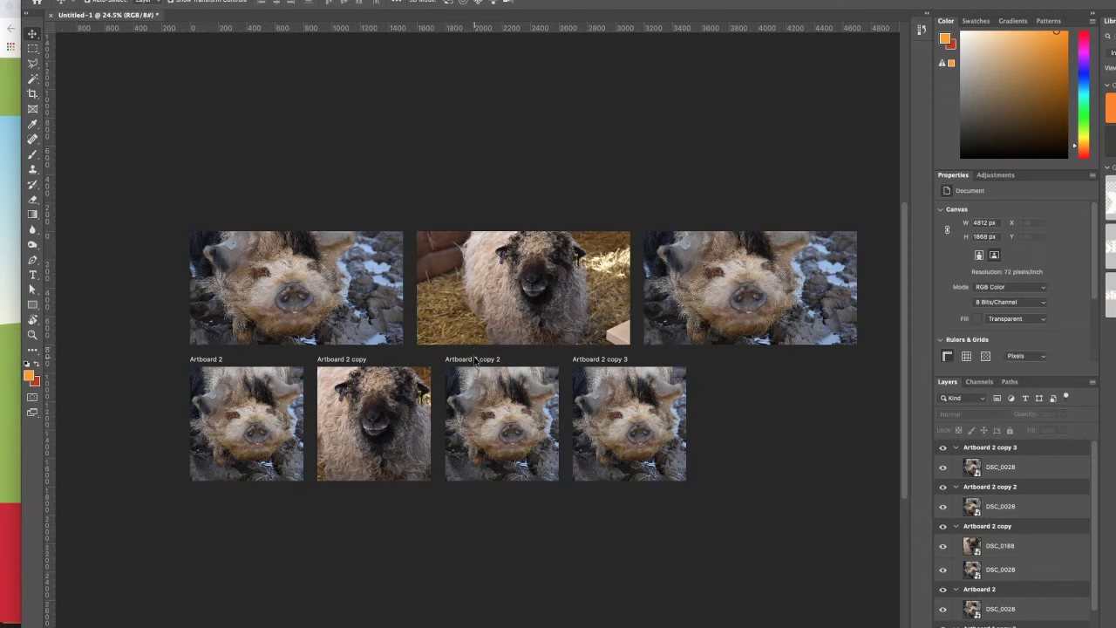
{"action": "left_click", "coordinate": [475, 360]}
{"action": "right_click", "coordinate": [475, 360]}
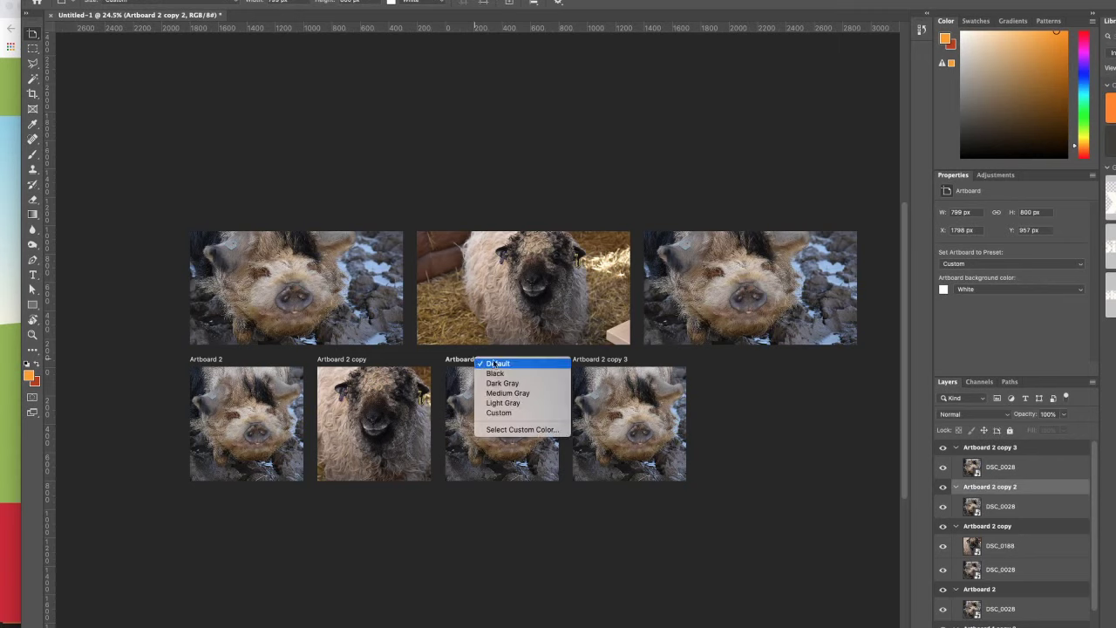
{"action": "left_click", "coordinate": [998, 494]}
{"action": "right_click", "coordinate": [999, 495]}
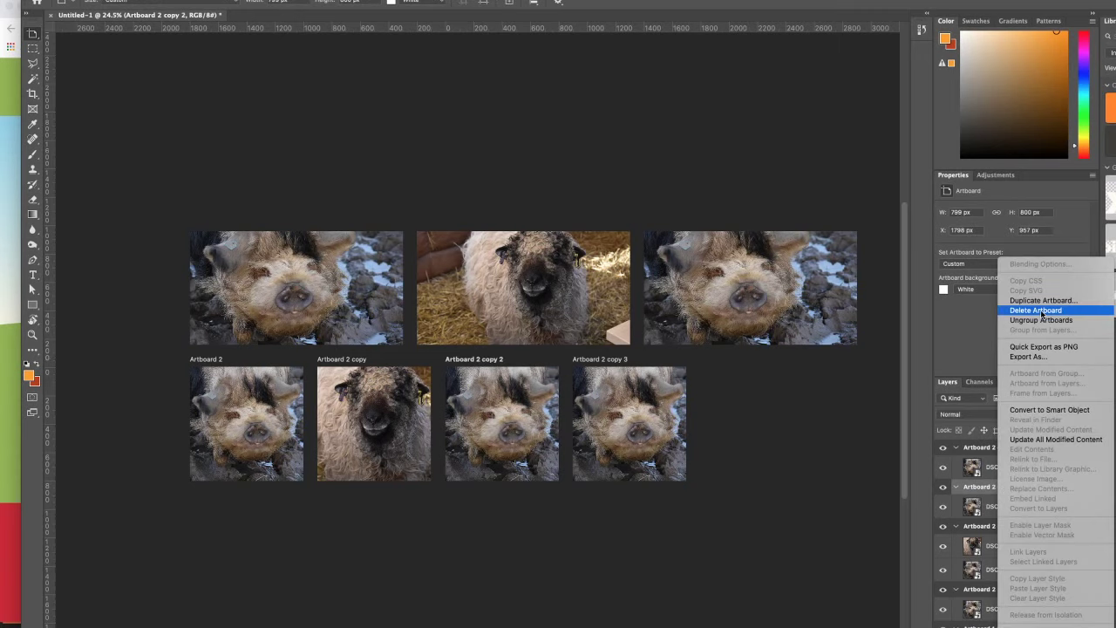
{"action": "left_click", "coordinate": [1041, 311]}
{"action": "left_click", "coordinate": [796, 194]}
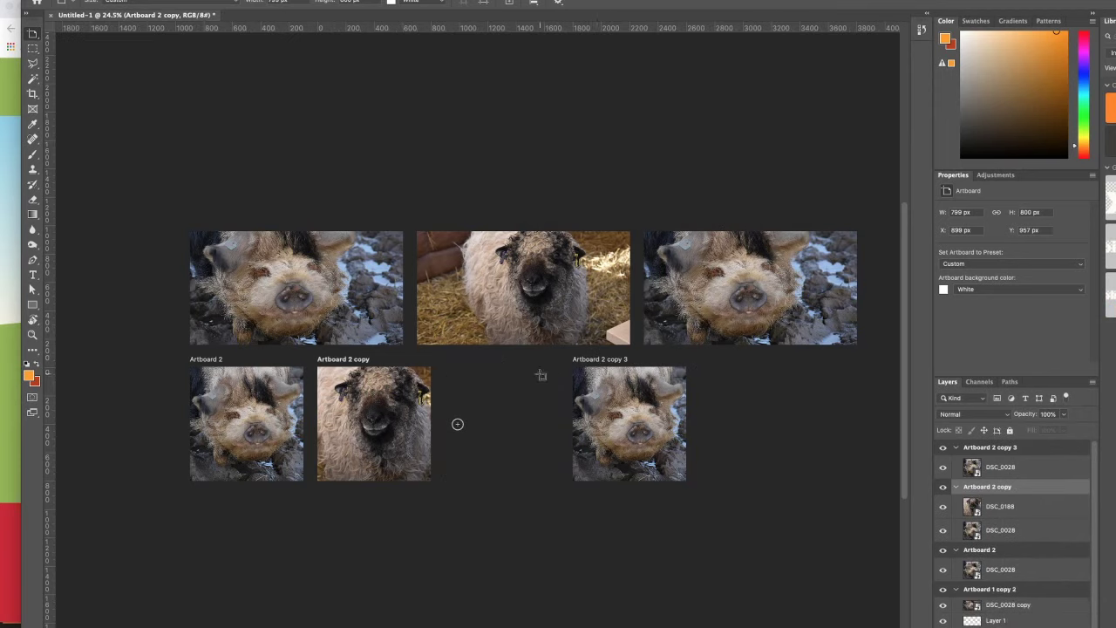
Delete Artboard 2 copy 3 together with its contents.
{"action": "left_click", "coordinate": [602, 360]}
{"action": "right_click", "coordinate": [1008, 448]}
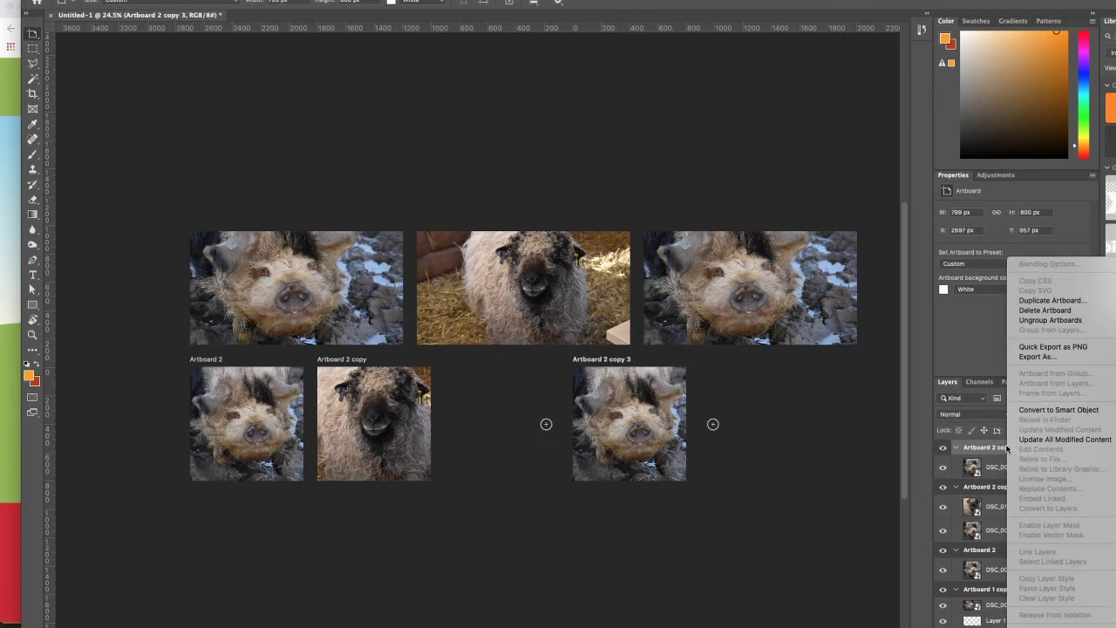
{"action": "left_click", "coordinate": [1044, 310]}
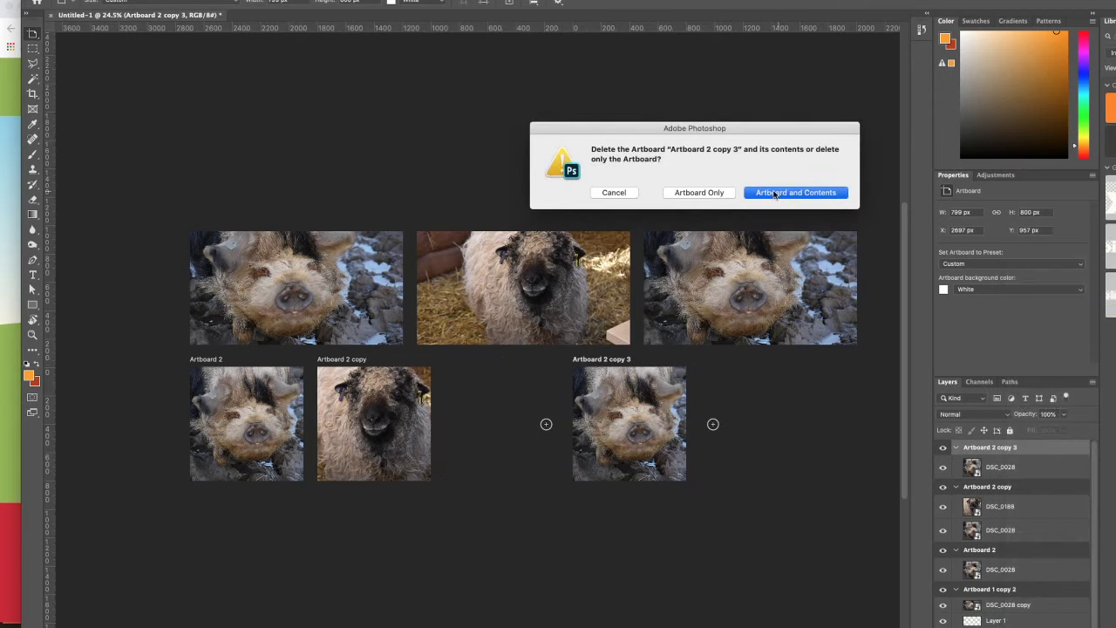
{"action": "left_click", "coordinate": [774, 192]}
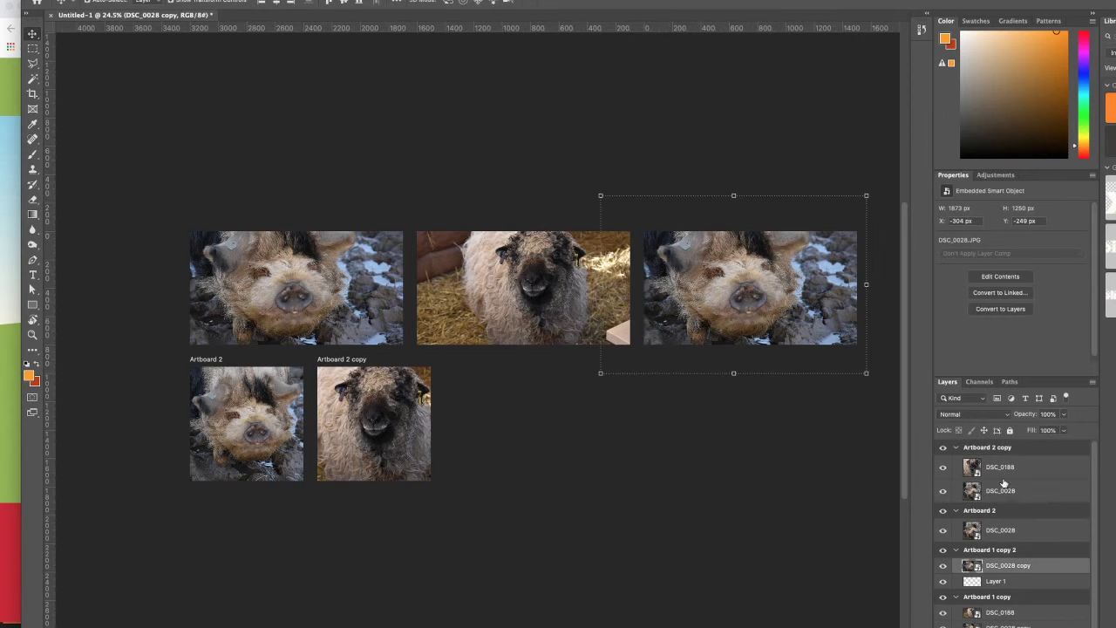
Delete Artboard 1 copy 2 in the upper row together with its contents.
{"action": "right_click", "coordinate": [996, 550]}
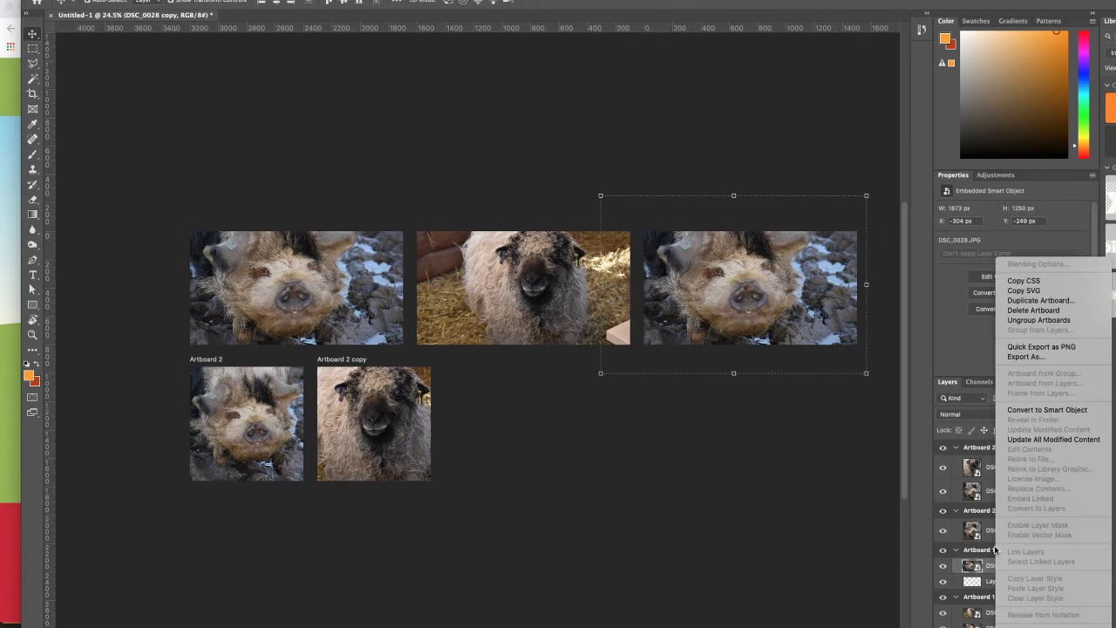
{"action": "left_click", "coordinate": [1035, 311]}
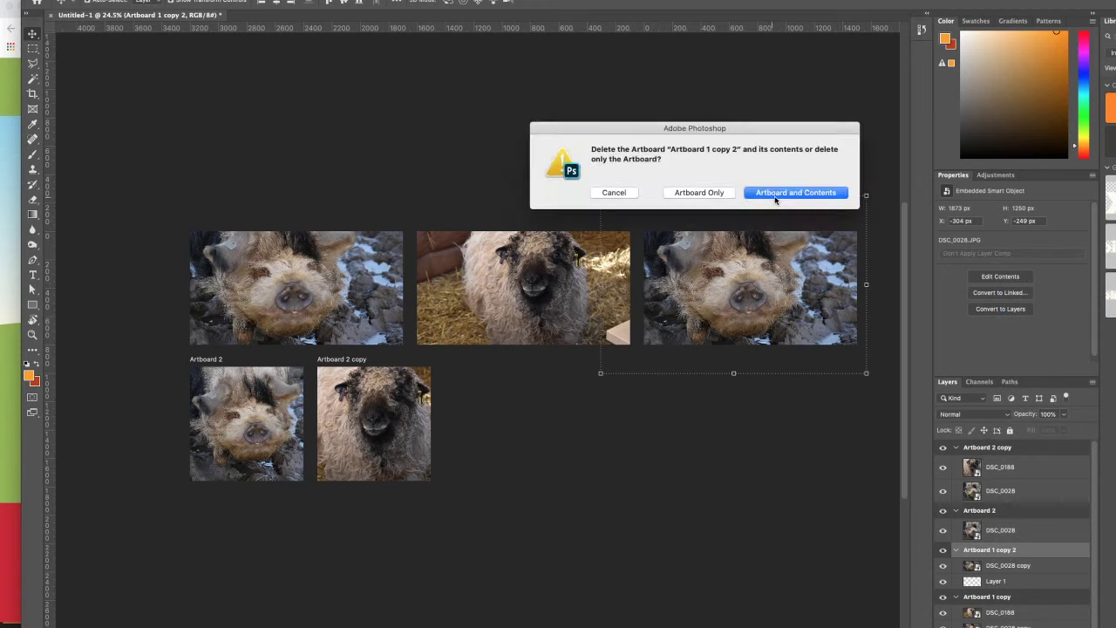
{"action": "left_click", "coordinate": [775, 193]}
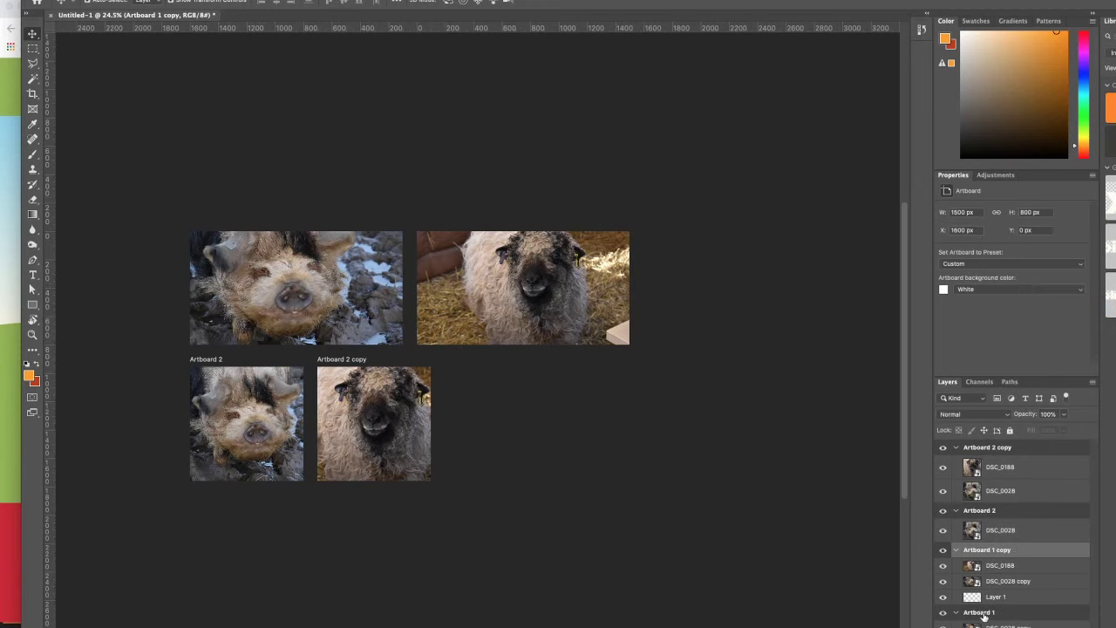
Rename Artboard 1 as Pig and Artboard 1 copy as Sheep.
{"action": "double_click", "coordinate": [981, 613]}
{"action": "type", "text": "Pig"}
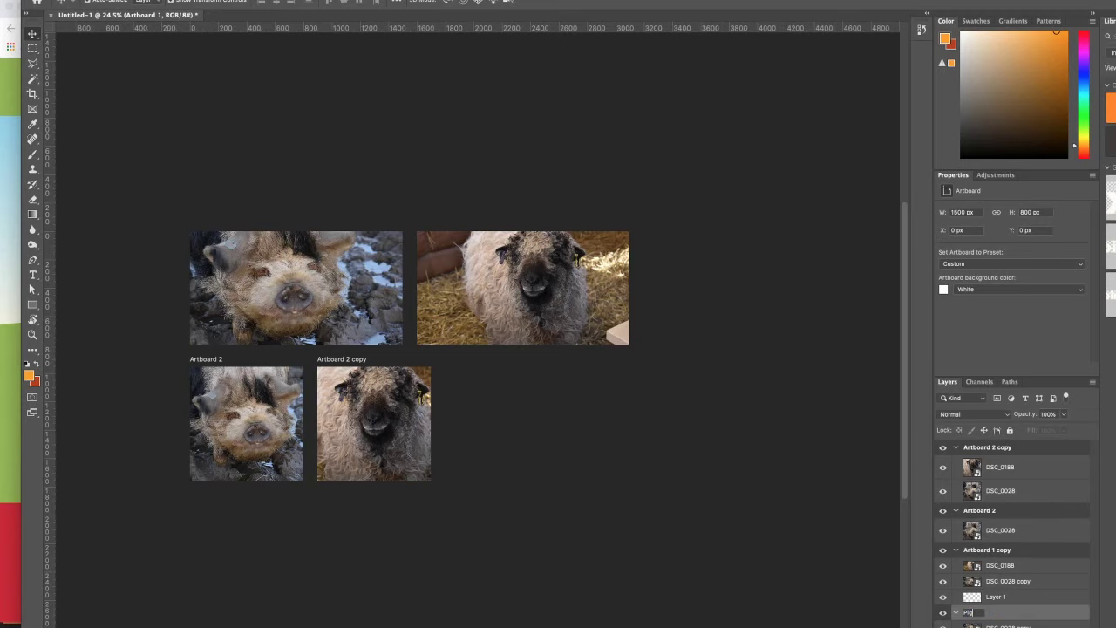
{"action": "key", "text": "Return"}
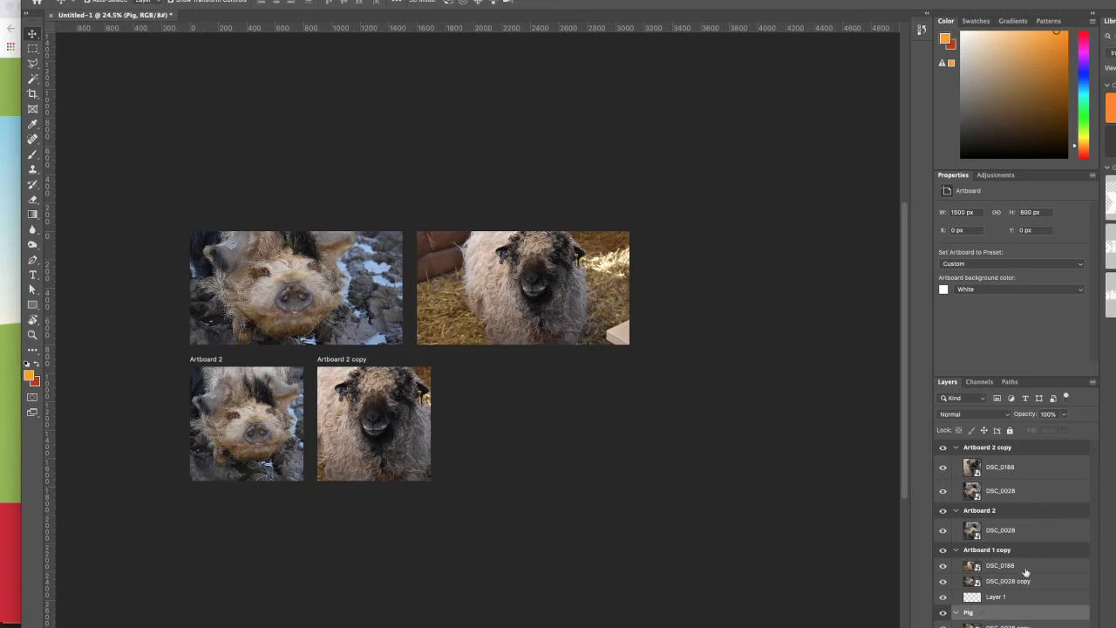
{"action": "double_click", "coordinate": [995, 550]}
{"action": "type", "text": "Sheep"}
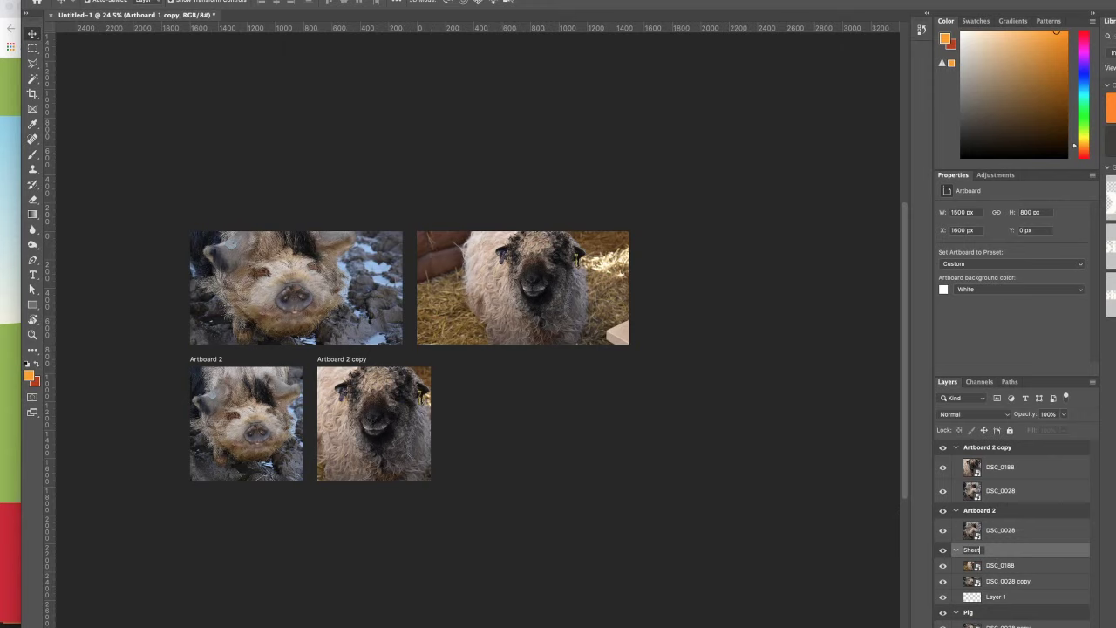
{"action": "key", "text": "Return"}
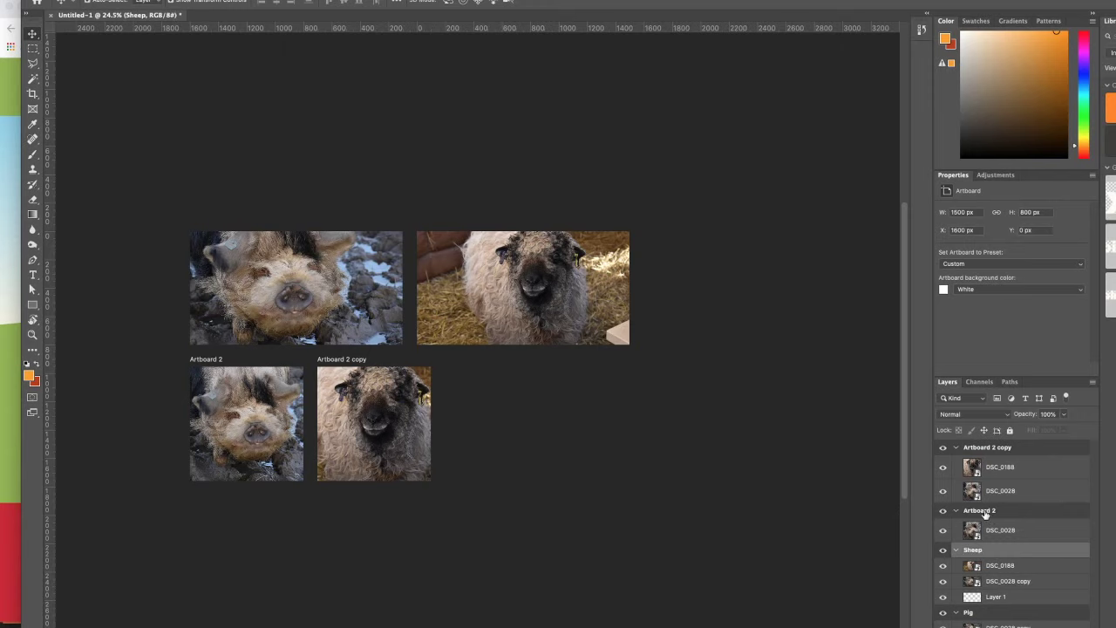
Rename Artboard 2 as PigSquare and Artboard 2 copy as SheepSquare.
{"action": "double_click", "coordinate": [985, 511]}
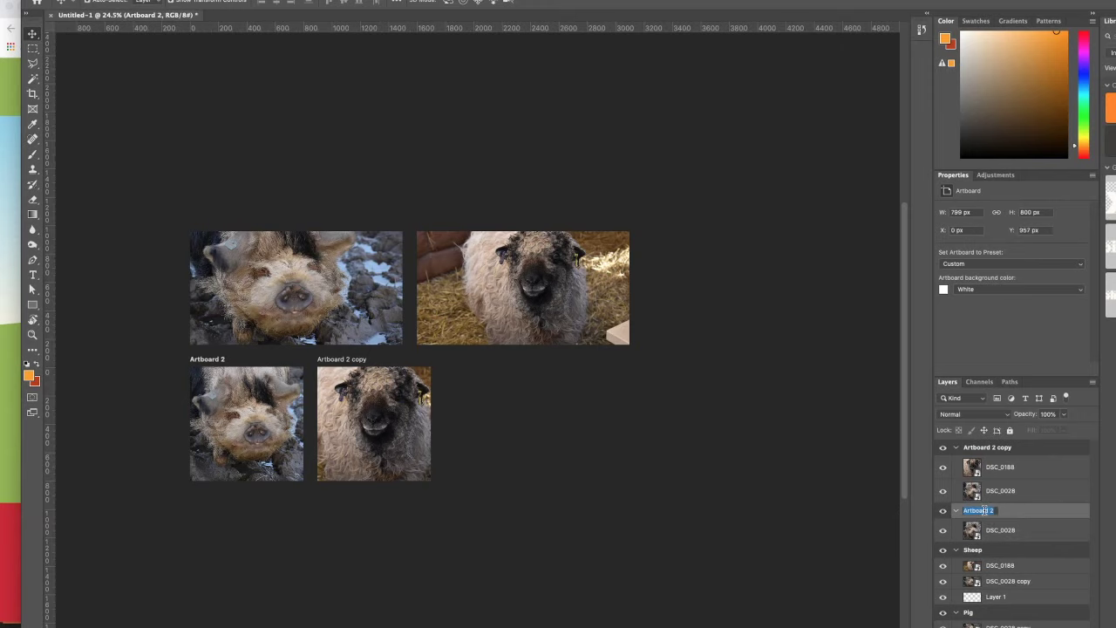
{"action": "type", "text": "PigSquare"}
{"action": "key", "text": "Return"}
{"action": "double_click", "coordinate": [1003, 449]}
{"action": "type", "text": "Sheep"}
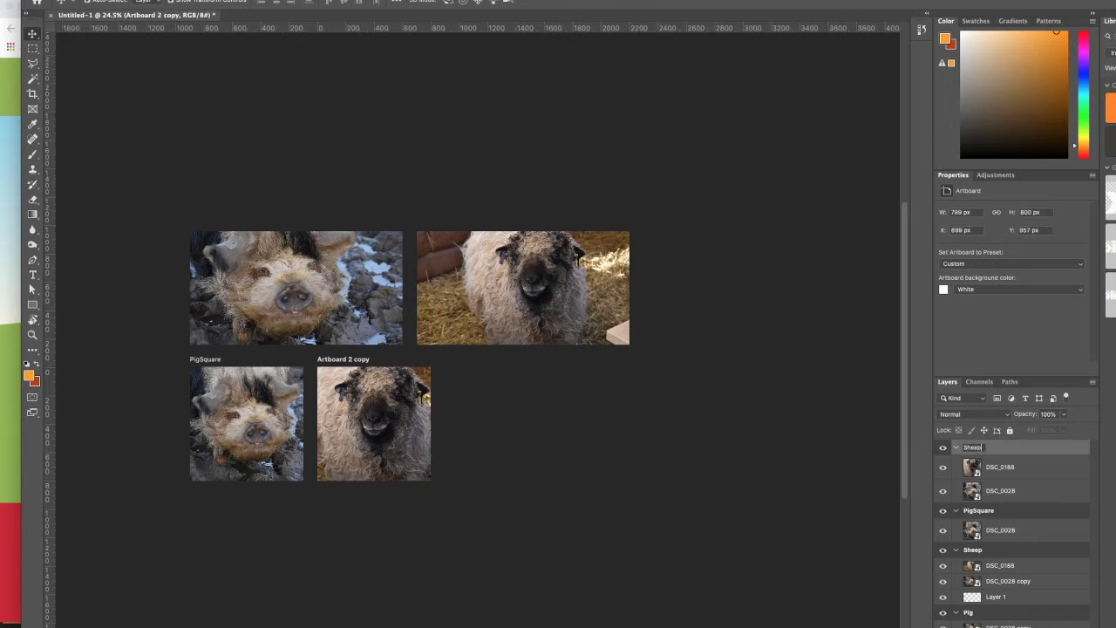
{"action": "type", "text": "Square"}
{"action": "key", "text": "Return"}
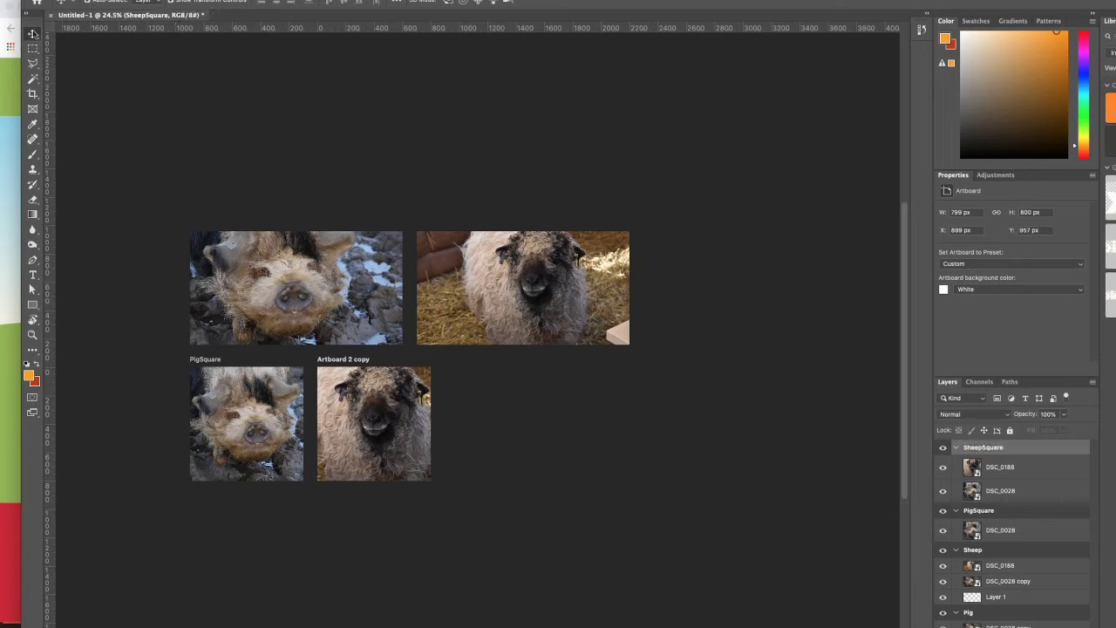
{"action": "left_click", "coordinate": [32, 33]}
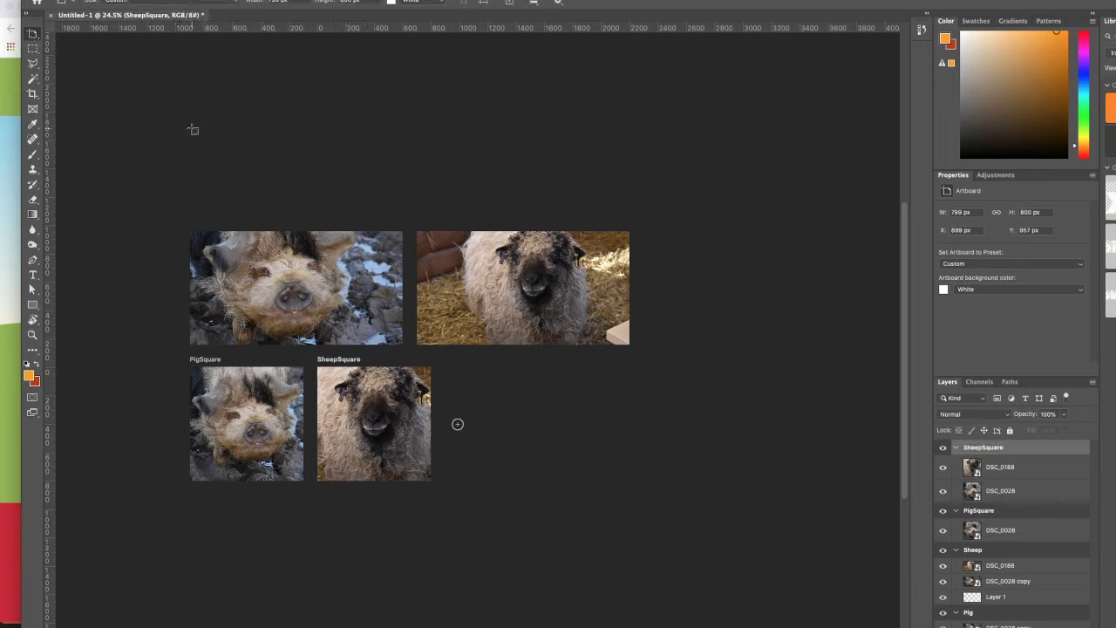
Start an Artboards to Files export and set its destination to a new Desktop folder named Applcast.
{"action": "left_click", "coordinate": [52, 0]}
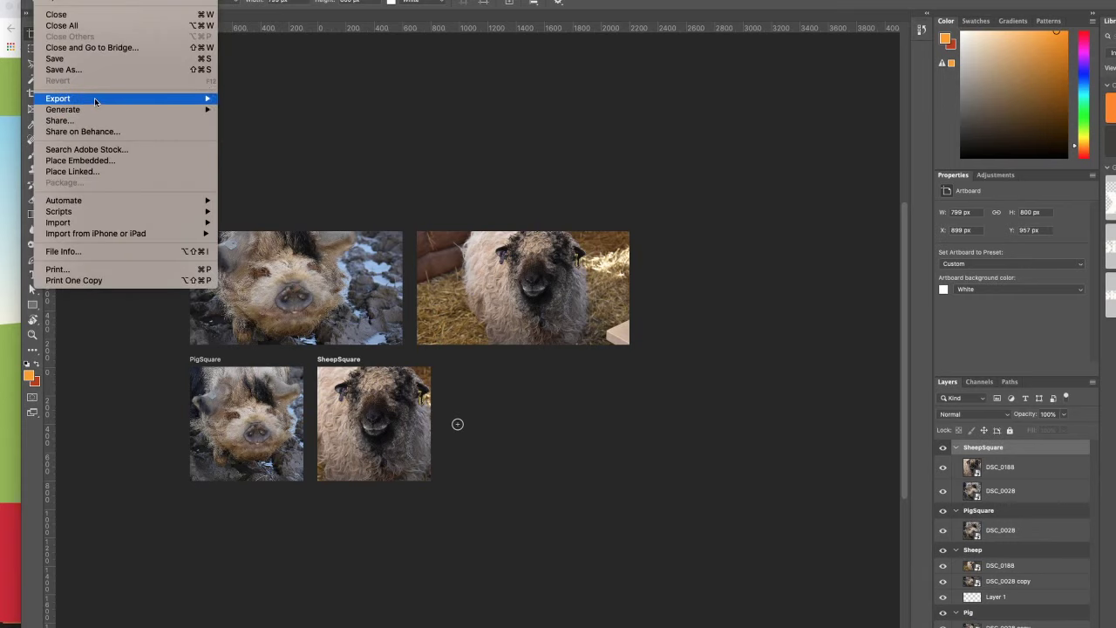
{"action": "mouse_move", "coordinate": [96, 101]}
{"action": "left_click", "coordinate": [283, 164]}
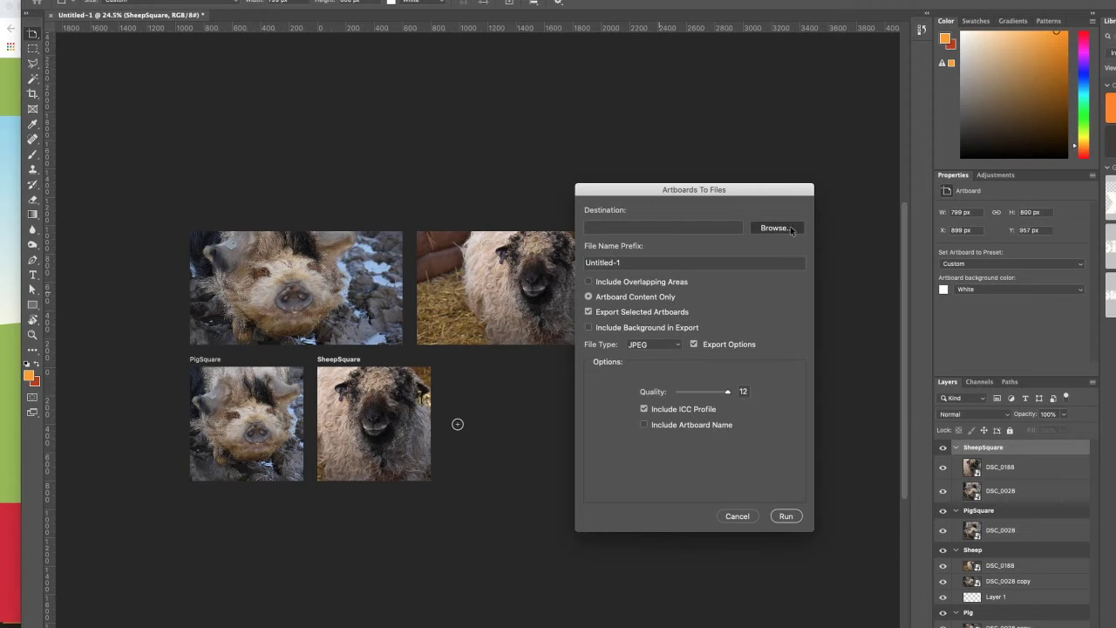
{"action": "left_click", "coordinate": [790, 230]}
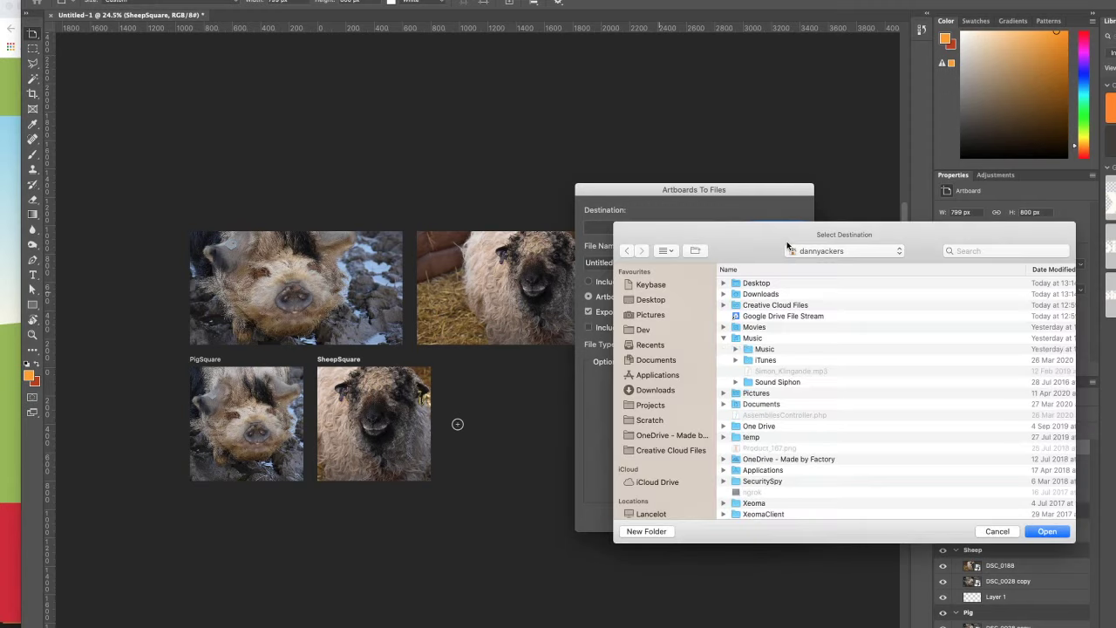
{"action": "double_click", "coordinate": [771, 284]}
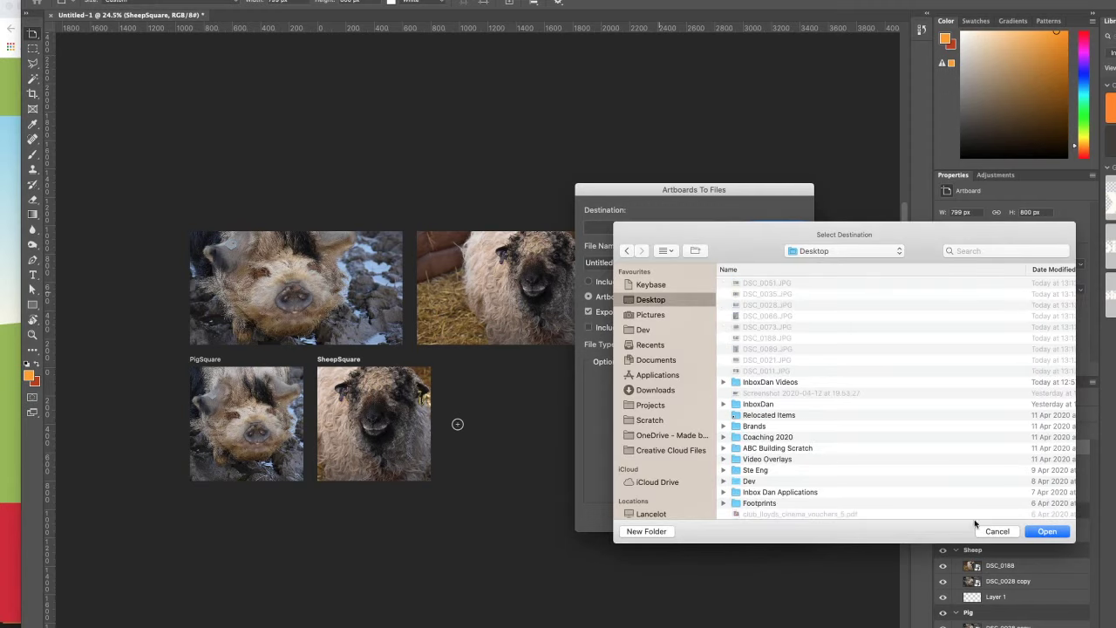
{"action": "left_click", "coordinate": [670, 531]}
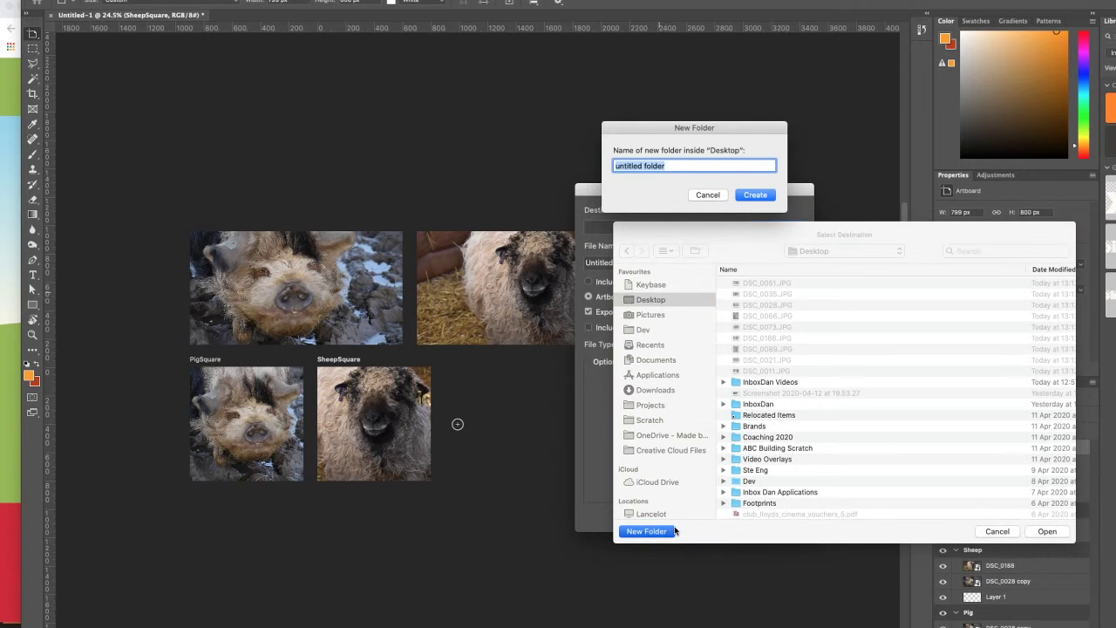
{"action": "type", "text": "Applcast"}
{"action": "key", "text": "Return"}
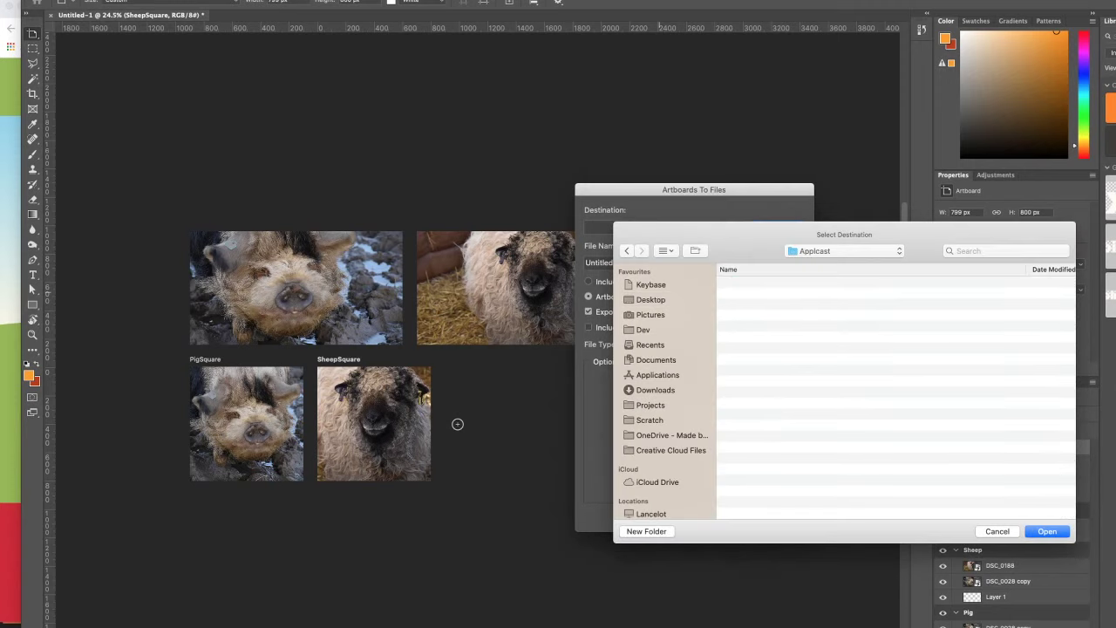
{"action": "left_click", "coordinate": [1047, 532]}
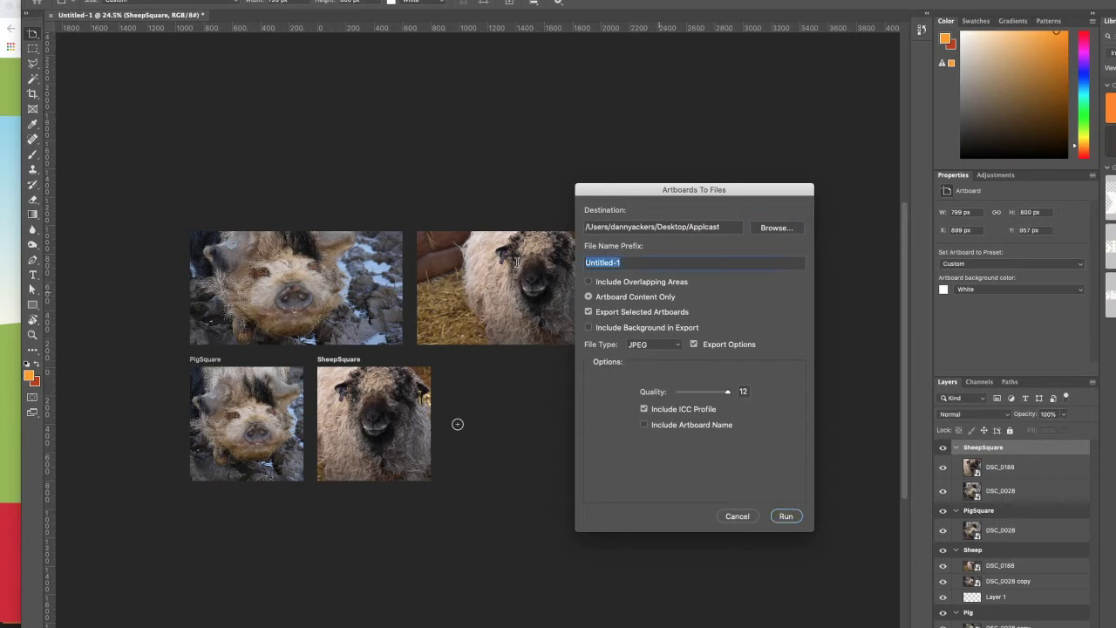
Set the file name prefix to Applecast_Farm, turn off Export Selected Artboards, and run the JPEG export.
{"action": "type", "text": "F"}
{"action": "type", "text": "Appl"}
{"action": "left_click", "coordinate": [588, 311]}
{"action": "left_click", "coordinate": [790, 516]}
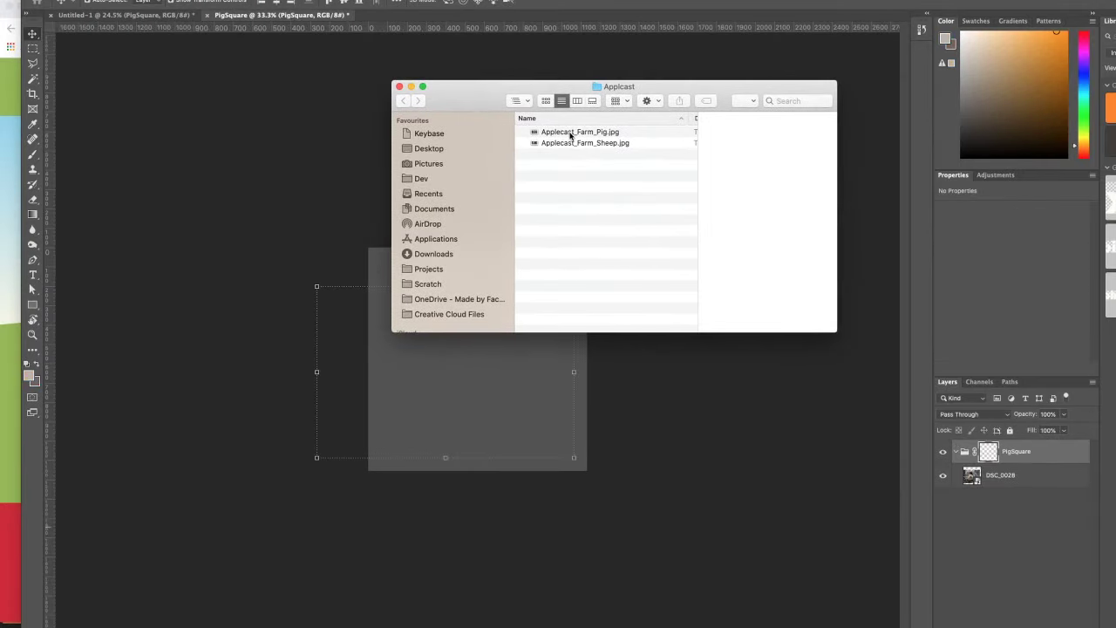
Preview the exported pig and sheep JPEG images in the Applcast folder in Finder.
{"action": "left_click", "coordinate": [572, 132]}
{"action": "key", "text": "Down"}
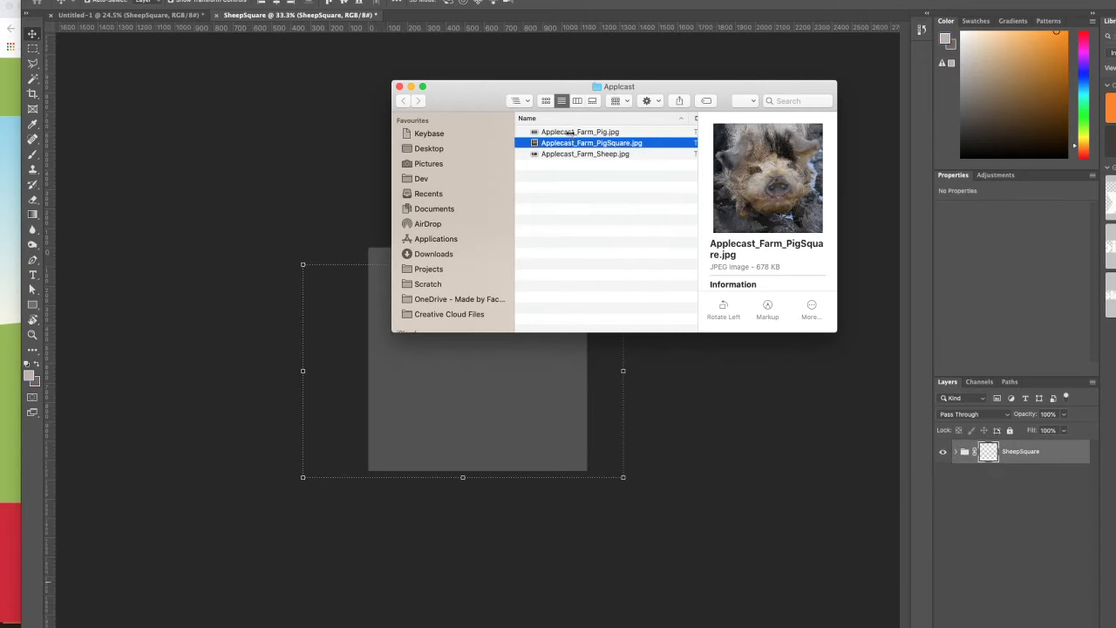
{"action": "key", "text": "Return"}
{"action": "key", "text": "super+Tab"}
{"action": "key", "text": "space"}
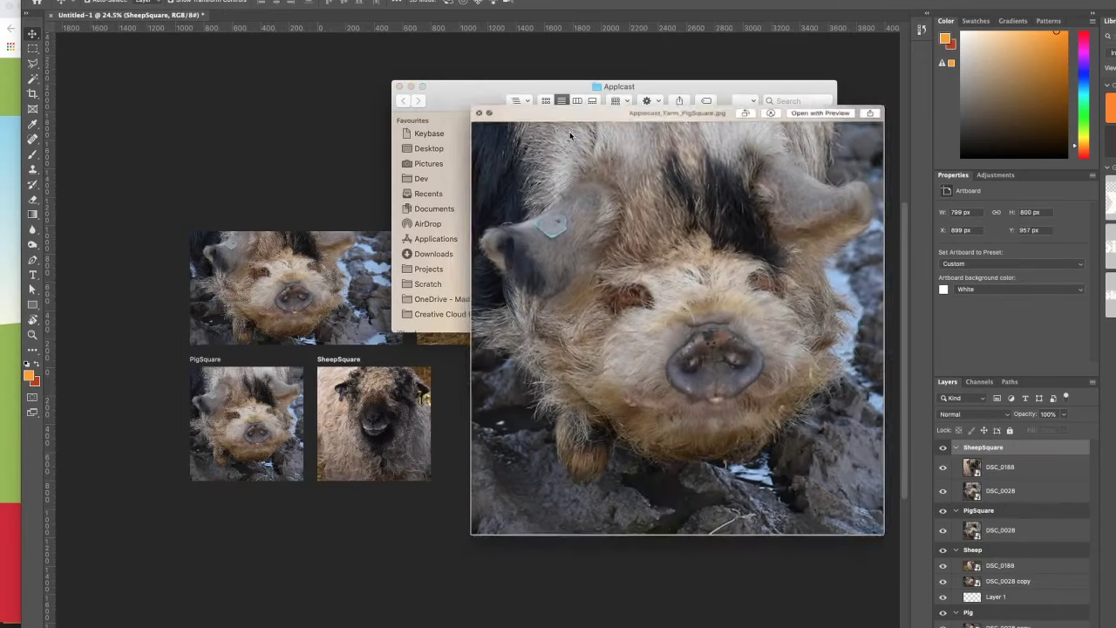
{"action": "key", "text": "Down"}
{"action": "key", "text": "Down"}
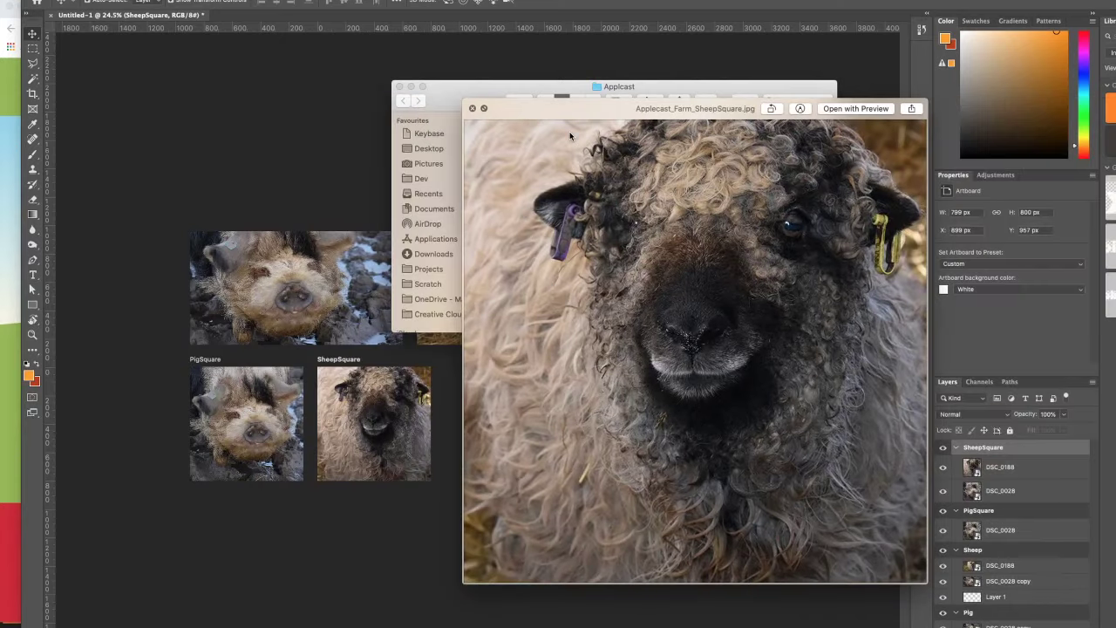
{"action": "key", "text": "Up"}
{"action": "key", "text": "Up"}
{"action": "key", "text": "Up"}
{"action": "key", "text": "space"}
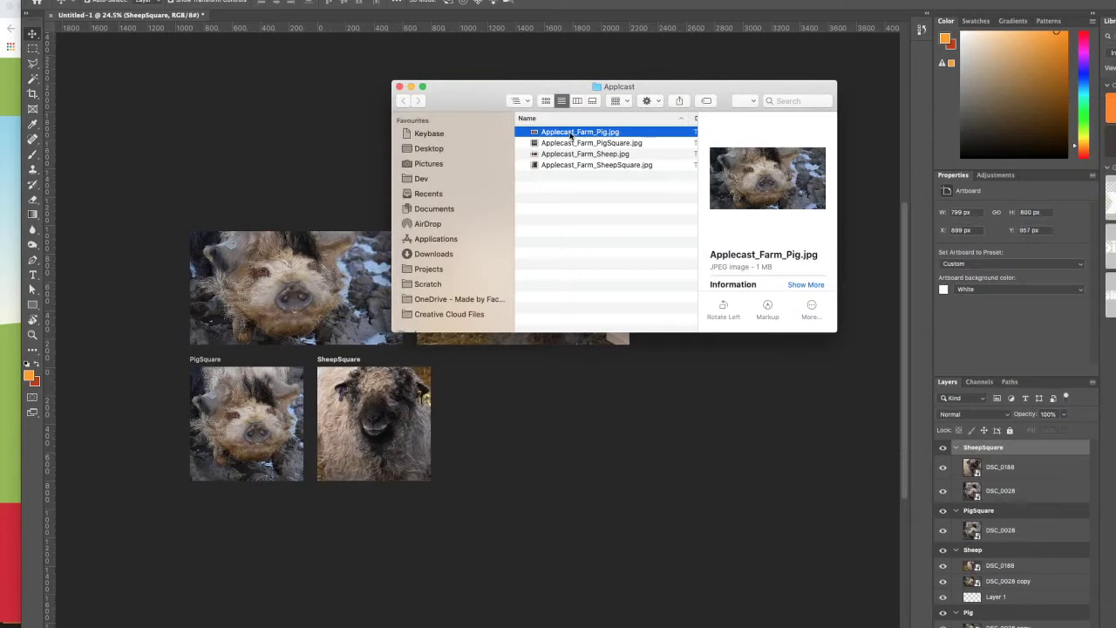
Compare the previews of the exported Applecast_Farm_PigSquare.jpg and Applecast_Farm_Pig.jpg images in Finder.
{"action": "left_click_drag", "start_coordinate": [464, 96], "coordinate": [474, 106]}
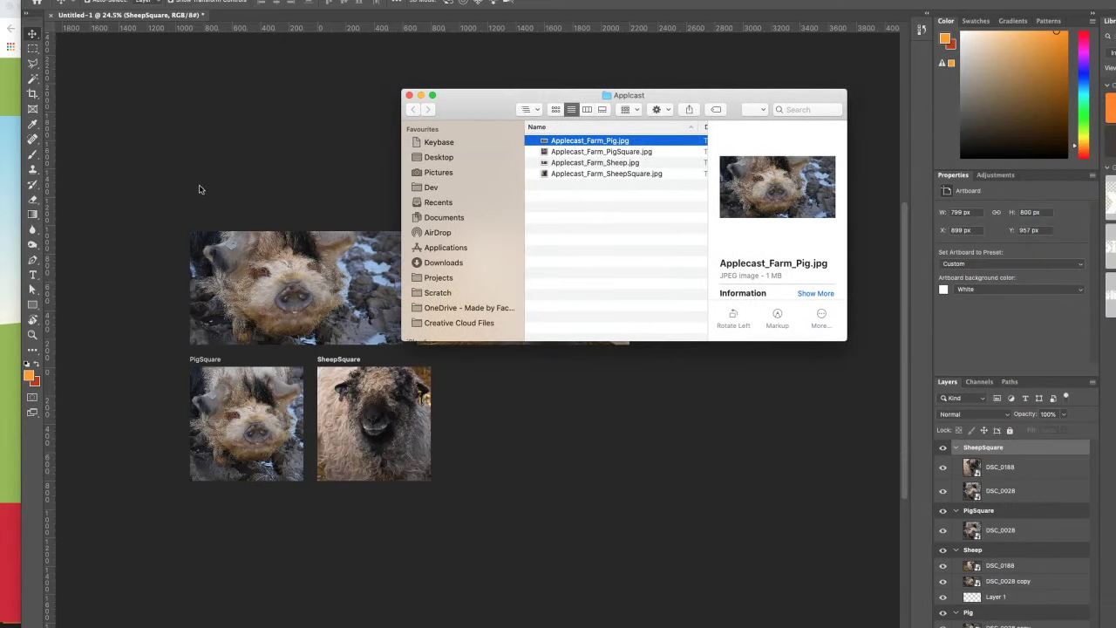
{"action": "left_click", "coordinate": [608, 152]}
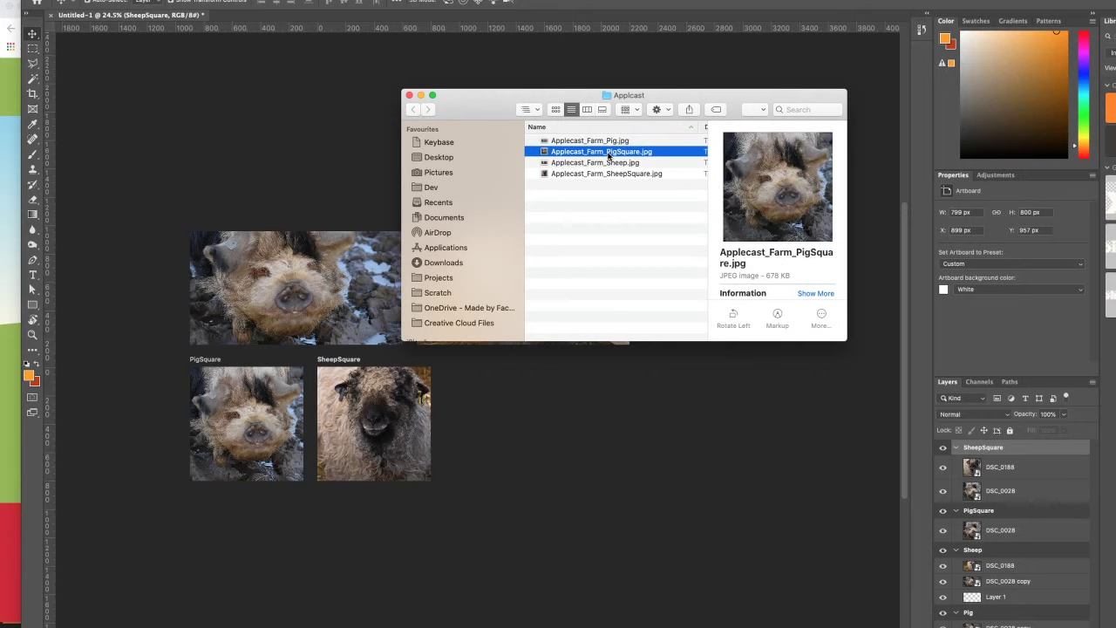
{"action": "left_click", "coordinate": [608, 141]}
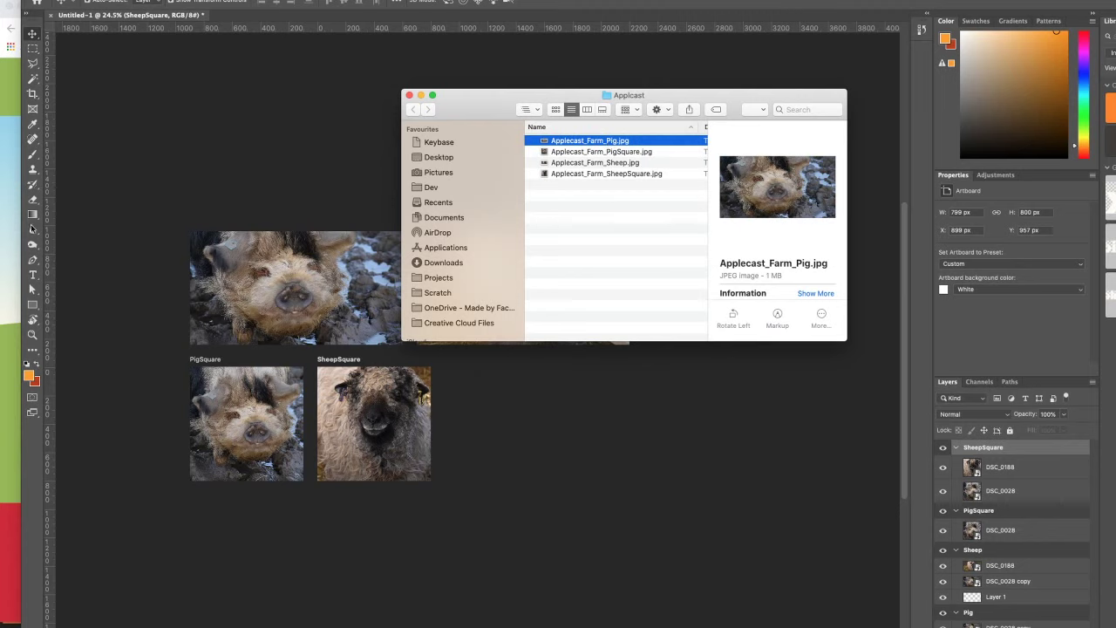
Switch to Chrome, open the WordPress dashboard at applecastfarm.com/wp-admin, and reposition the browser window to fill the screen.
{"action": "left_click", "coordinate": [6, 223]}
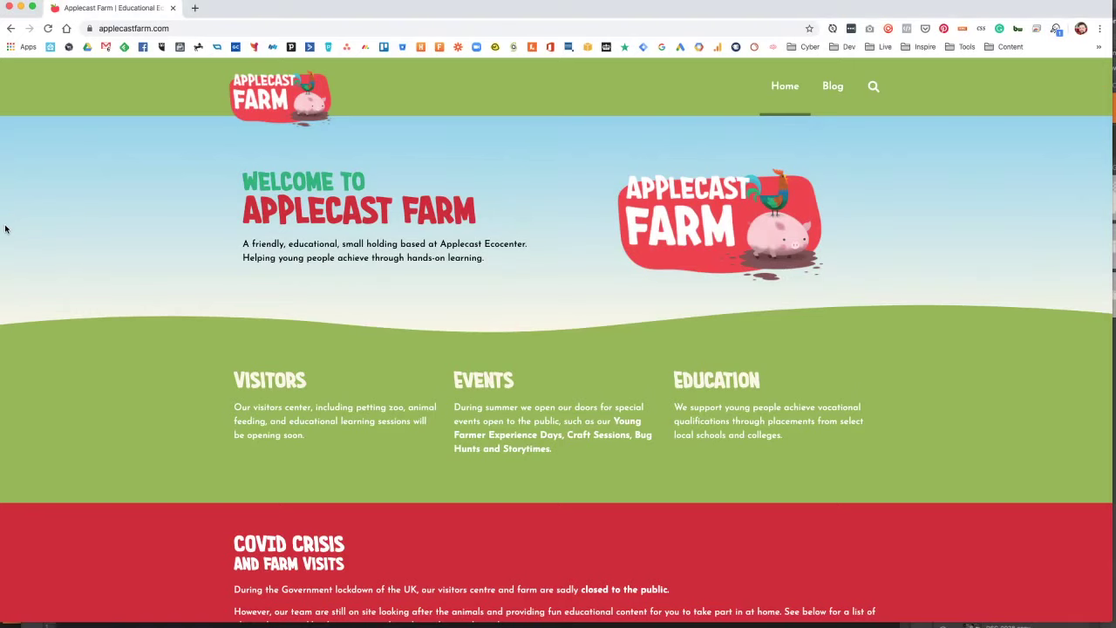
{"action": "left_click", "coordinate": [197, 27]}
{"action": "left_click", "coordinate": [197, 28]}
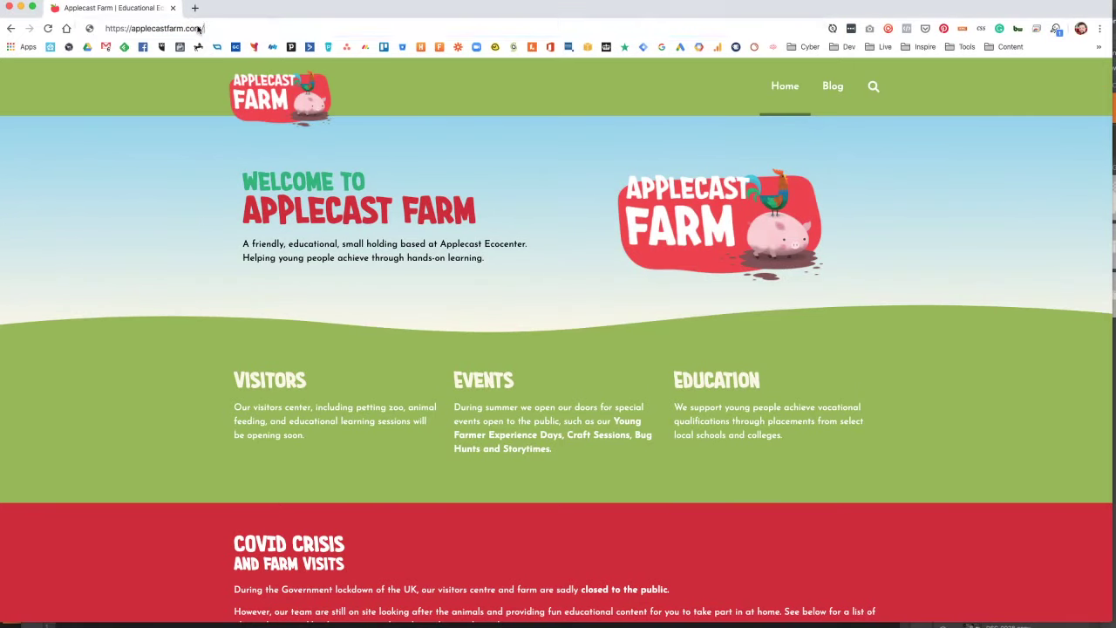
{"action": "type", "text": "/wp"}
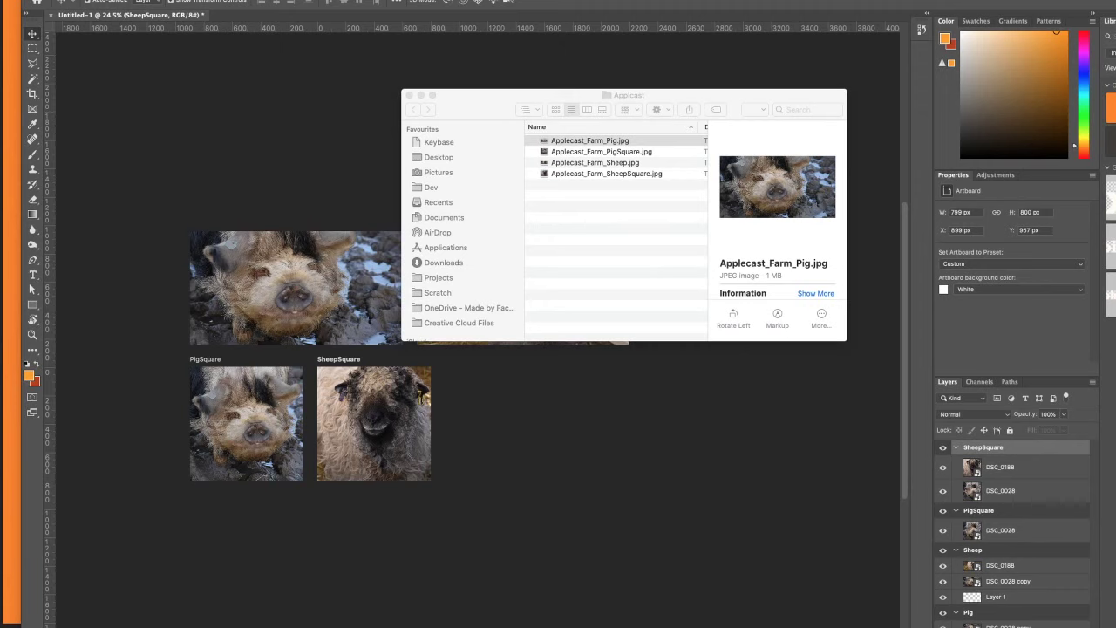
{"action": "key", "text": "super+Tab"}
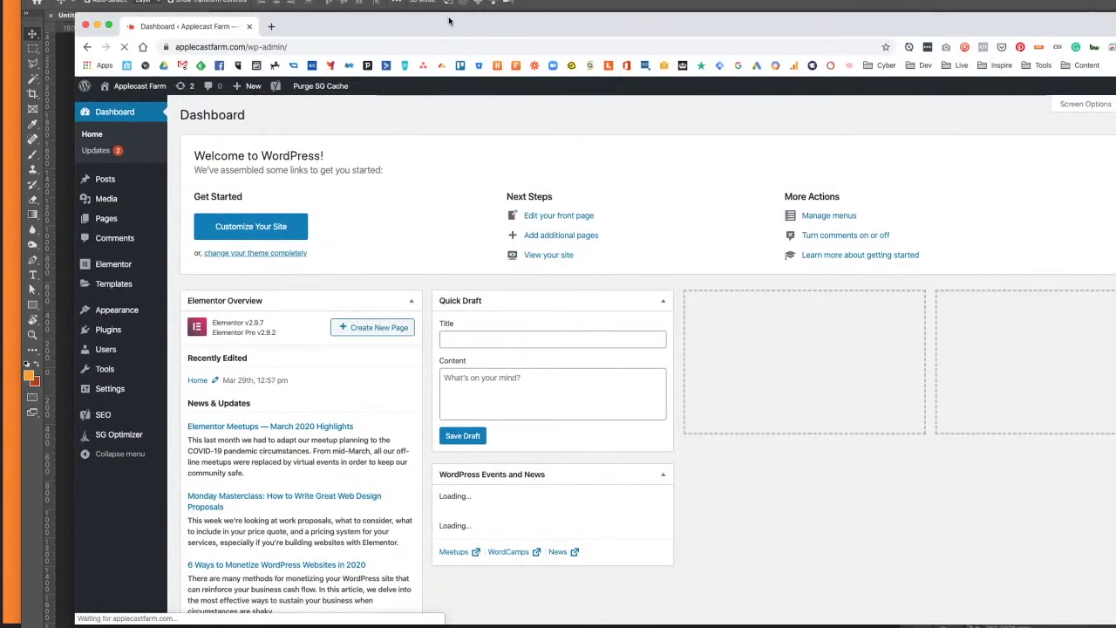
{"action": "left_click_drag", "start_coordinate": [419, 24], "coordinate": [349, 7]}
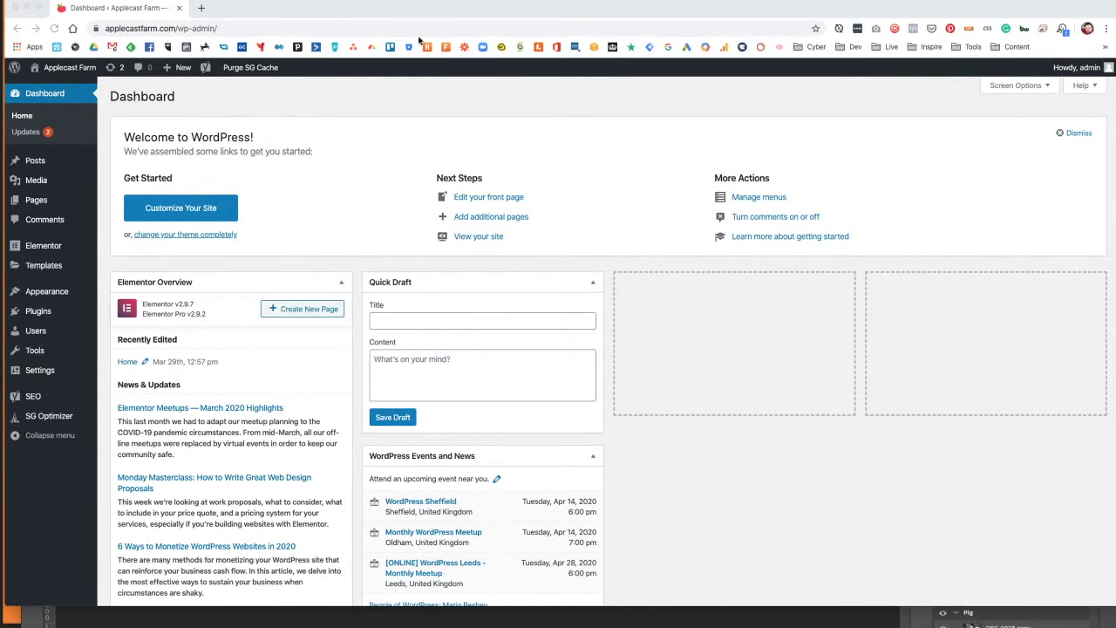
{"action": "left_click_drag", "start_coordinate": [319, 4], "coordinate": [316, 3]}
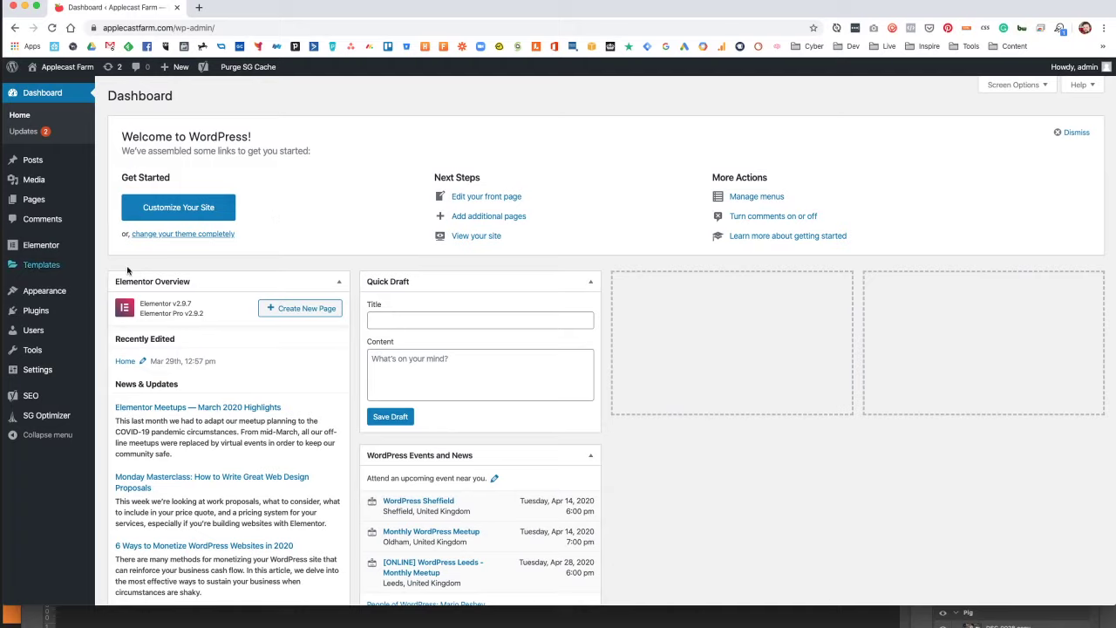
View the live Applecast Farm home page from the dashboard and return to the dashboard.
{"action": "mouse_move", "coordinate": [35, 245]}
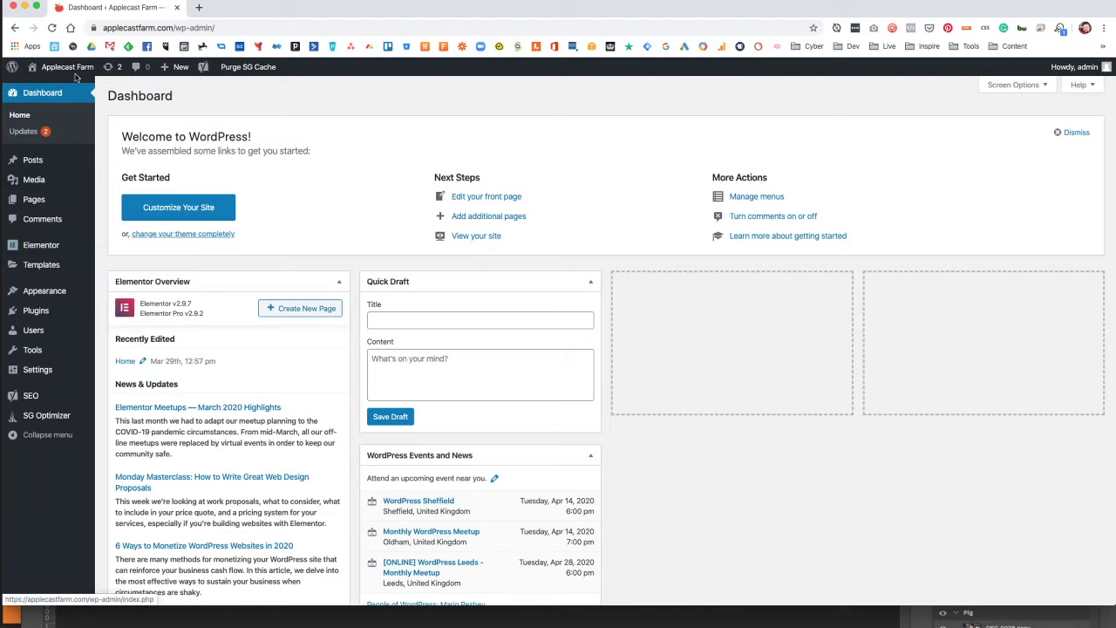
{"action": "mouse_move", "coordinate": [61, 67]}
{"action": "left_click", "coordinate": [40, 87]}
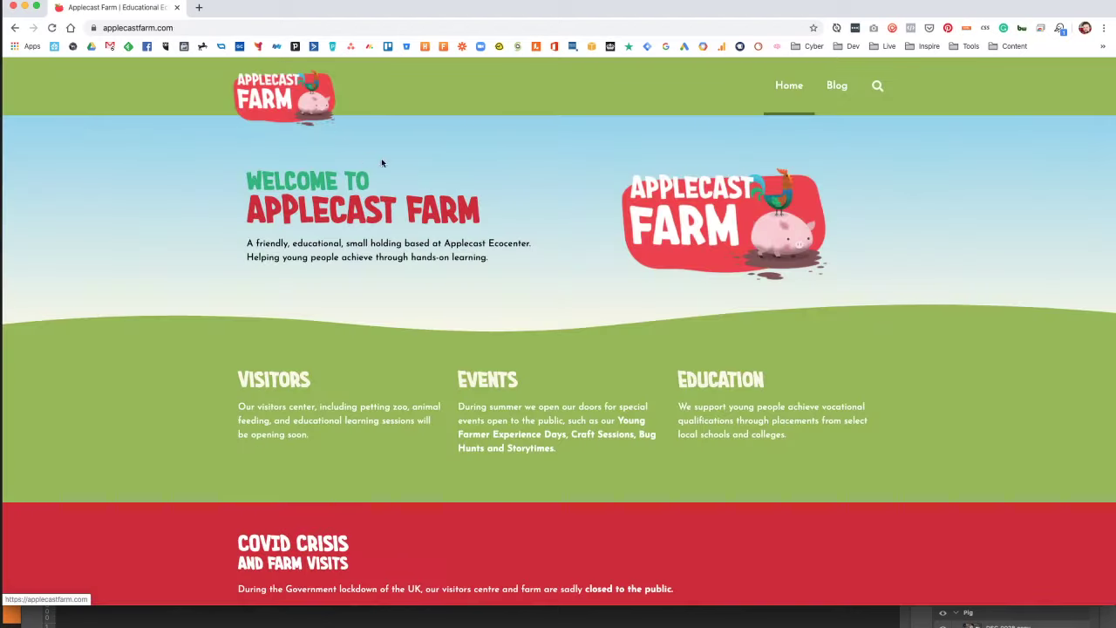
{"action": "left_click", "coordinate": [14, 32]}
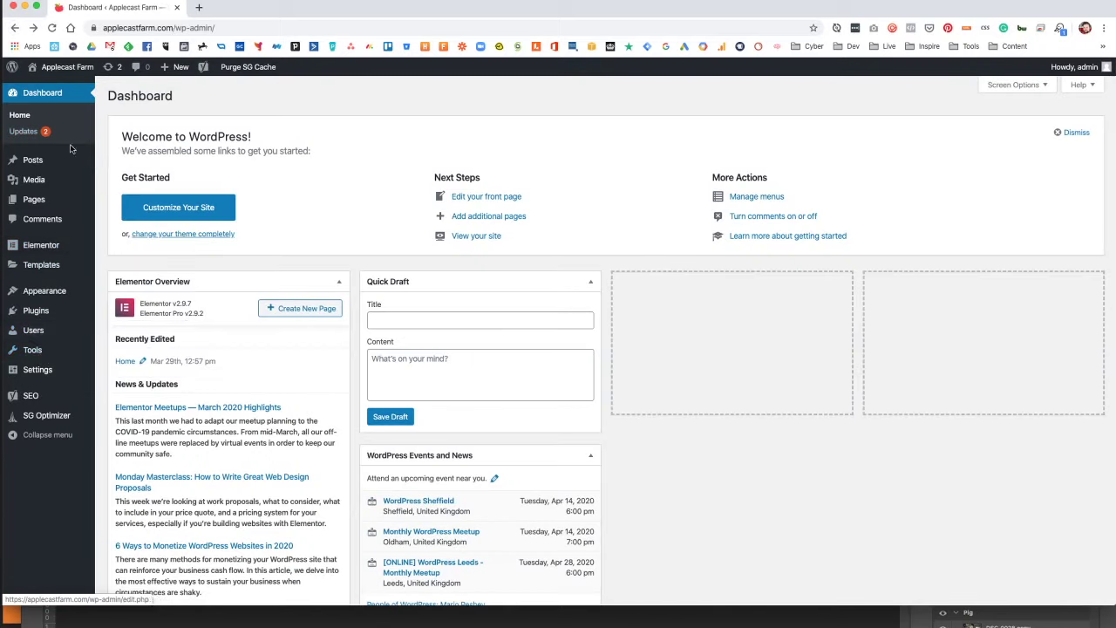
{"action": "left_click", "coordinate": [69, 84]}
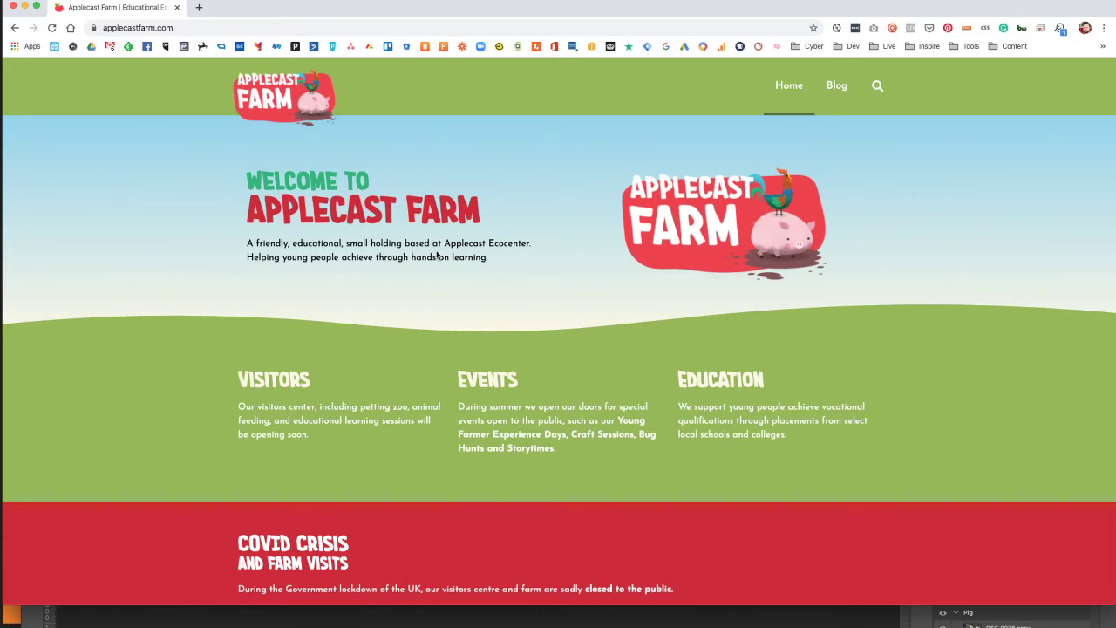
{"action": "left_click", "coordinate": [14, 30]}
Search for new plugins to add to the site using the keyword custom post type.
{"action": "mouse_move", "coordinate": [43, 291]}
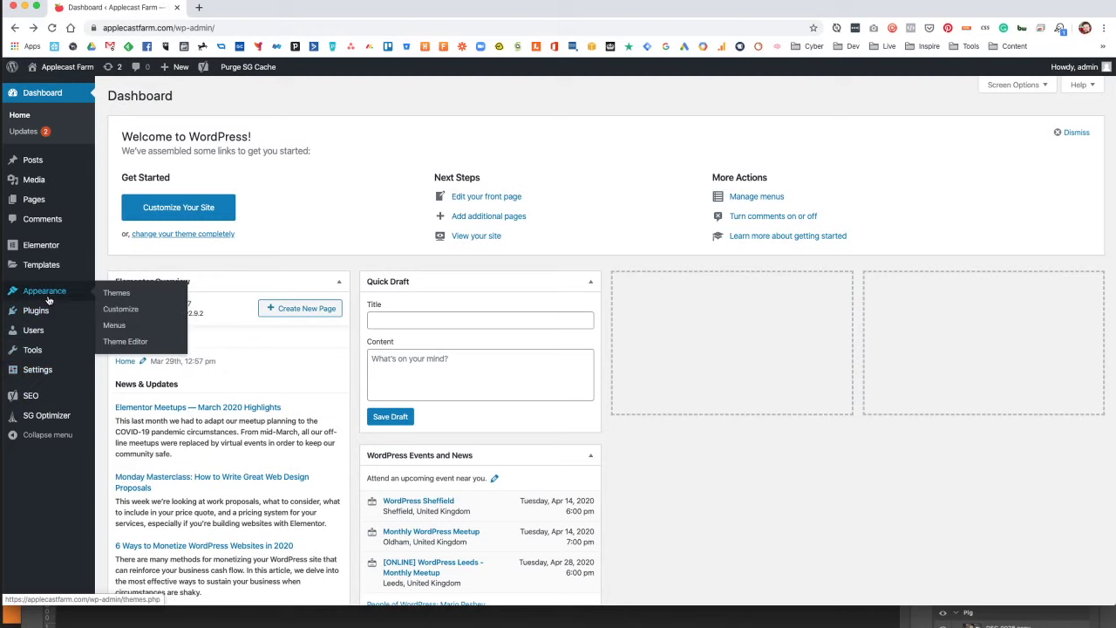
{"action": "mouse_move", "coordinate": [45, 314]}
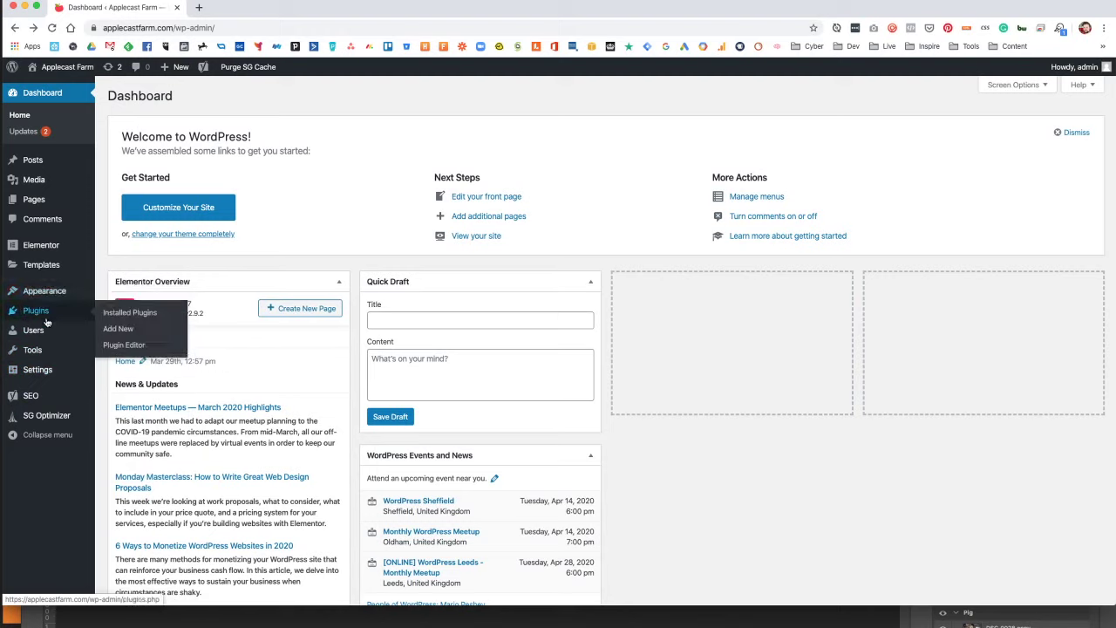
{"action": "left_click", "coordinate": [118, 330]}
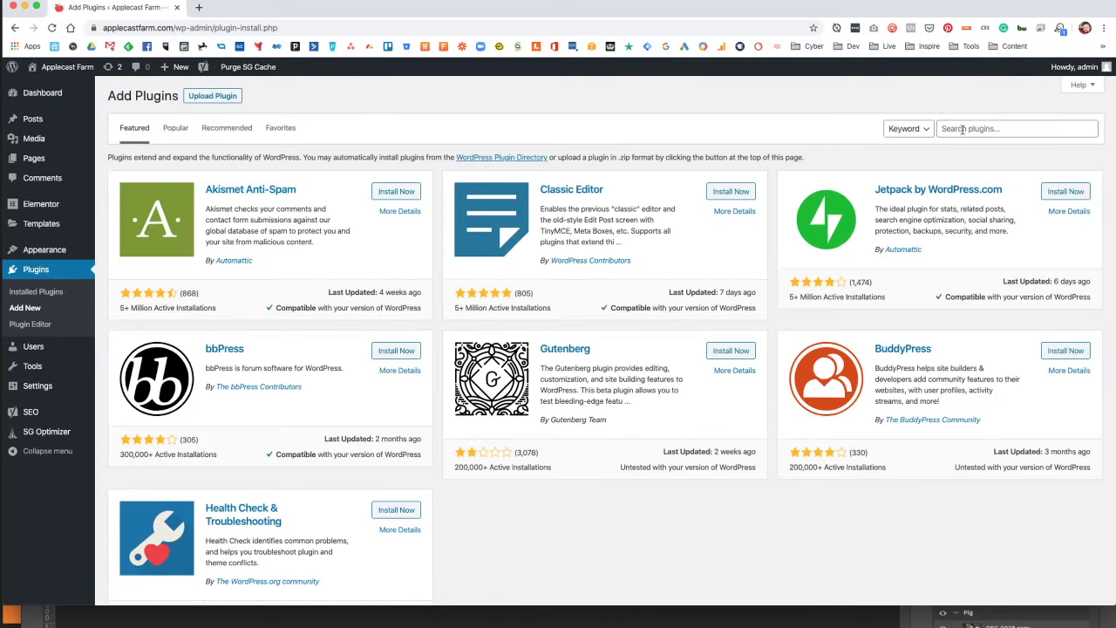
{"action": "left_click", "coordinate": [963, 129]}
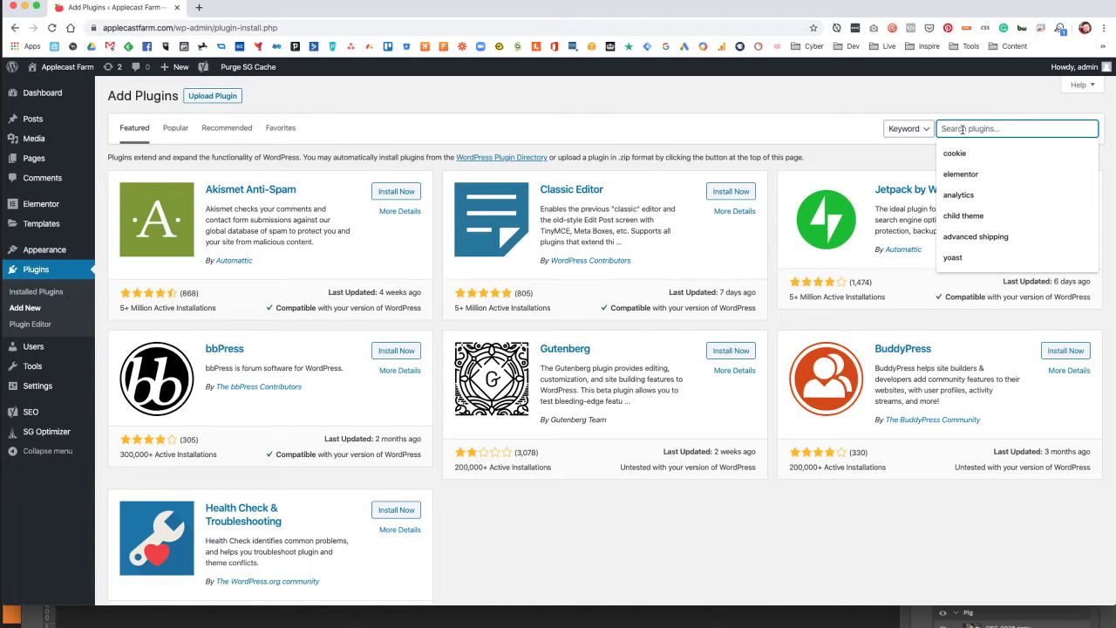
{"action": "type", "text": "custom"}
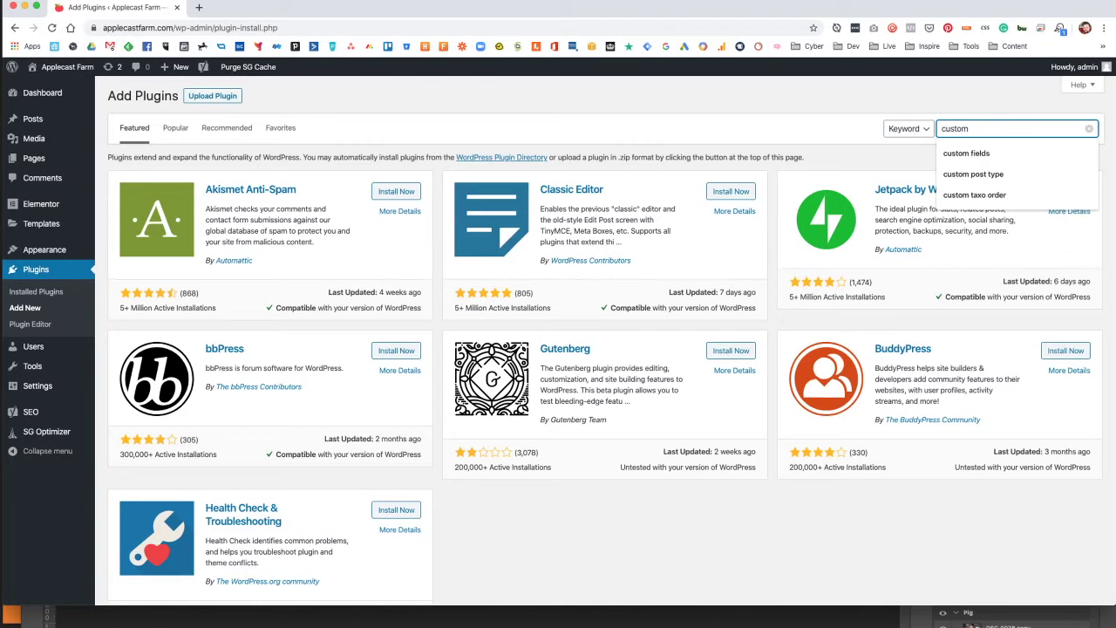
{"action": "key", "text": "Down"}
{"action": "key", "text": "Down"}
{"action": "key", "text": "Return"}
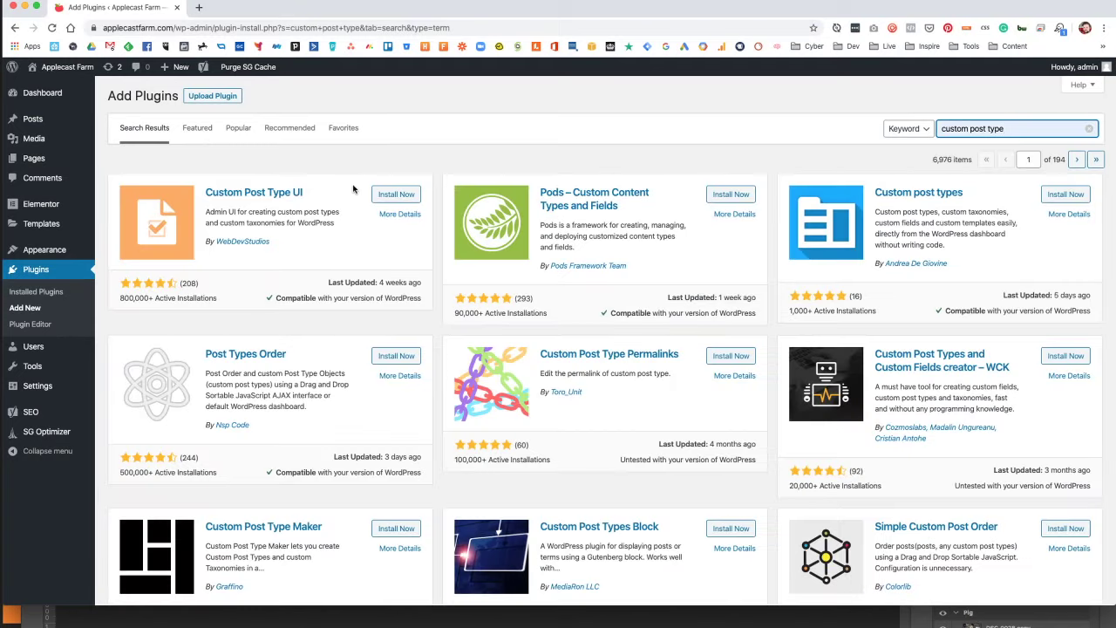
Install and activate the Custom Post Type UI plugin.
{"action": "left_click", "coordinate": [397, 195]}
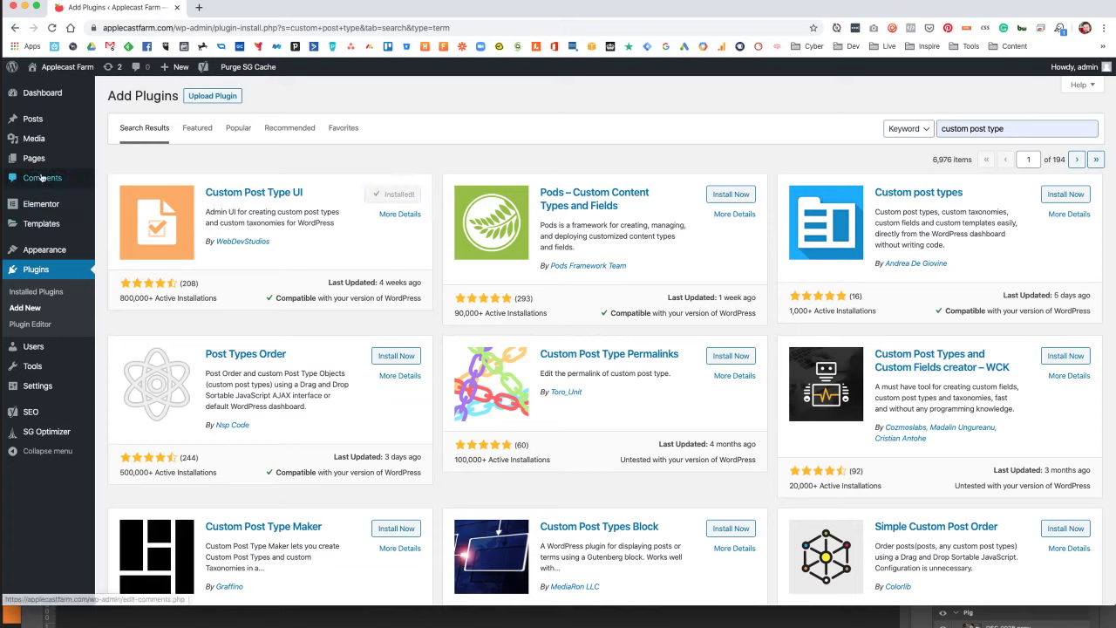
{"action": "mouse_move", "coordinate": [46, 161]}
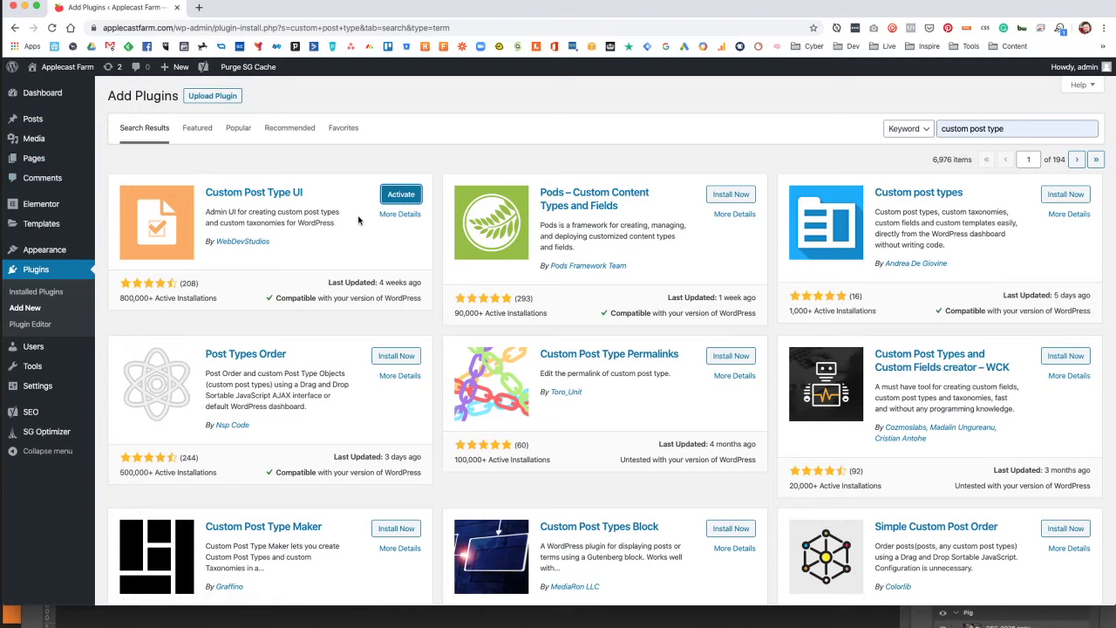
{"action": "left_click", "coordinate": [403, 193]}
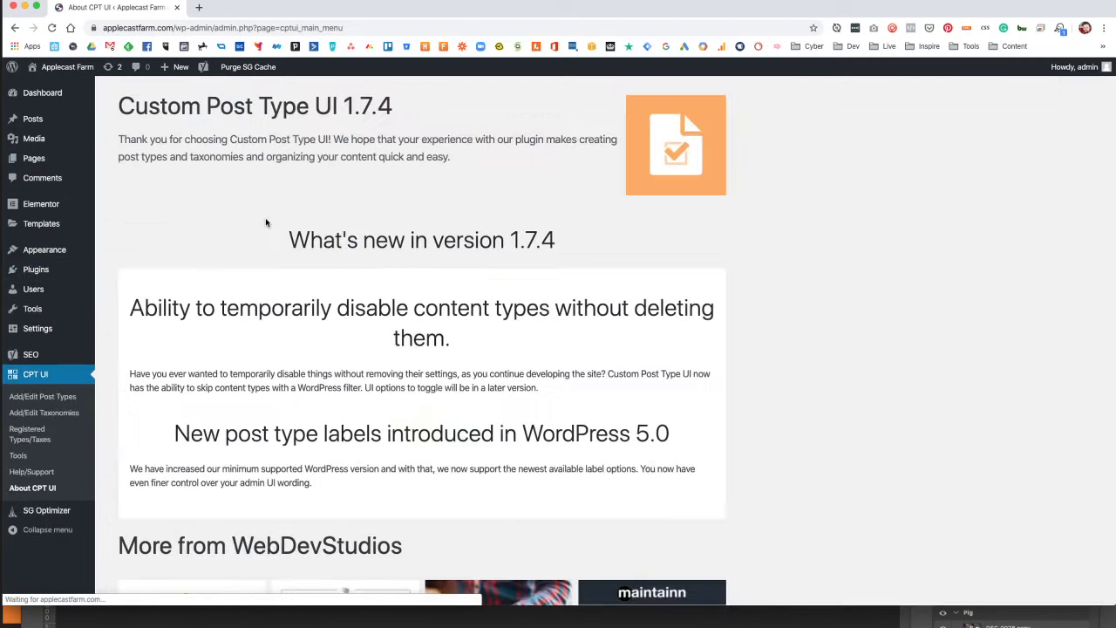
Open the live farm site in a separate tab, look through its home page, and return to the plugin's page.
{"action": "left_click", "coordinate": [70, 88], "text": "super"}
{"action": "left_click", "coordinate": [240, 8]}
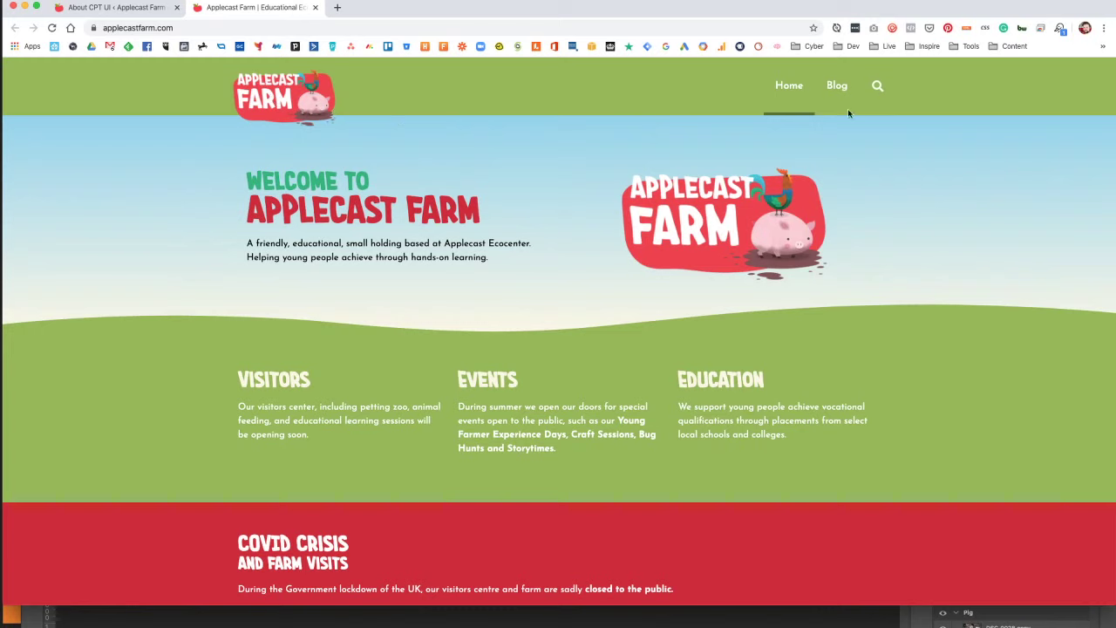
{"action": "scroll", "coordinate": [590, 247], "scroll_direction": "down", "scroll_amount": 6}
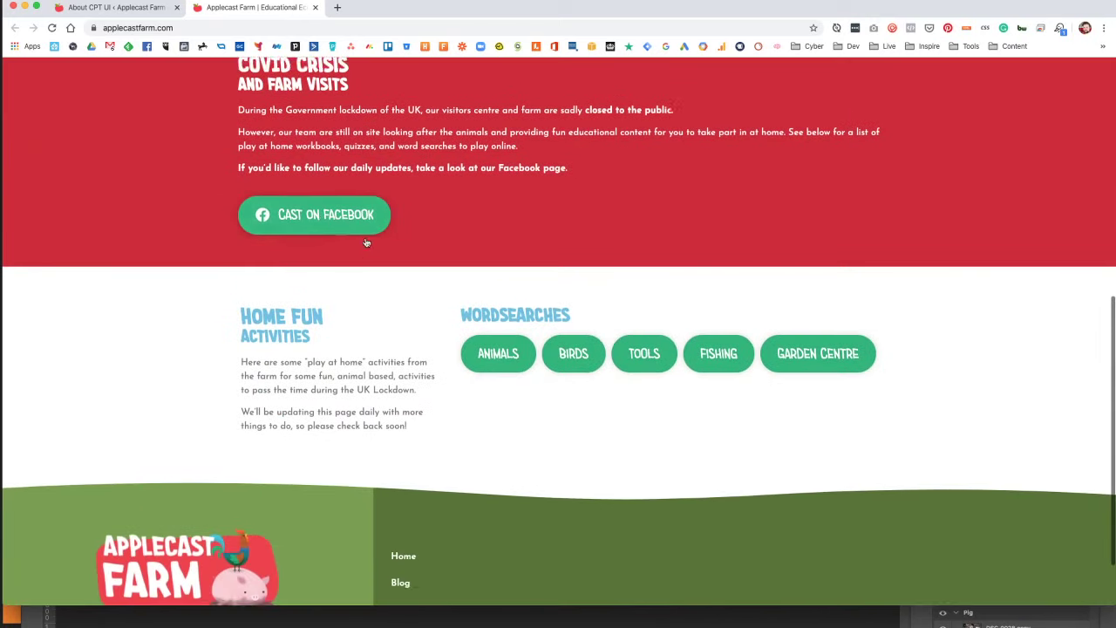
{"action": "scroll", "coordinate": [367, 243], "scroll_direction": "up", "scroll_amount": 6}
{"action": "left_click", "coordinate": [113, 7]}
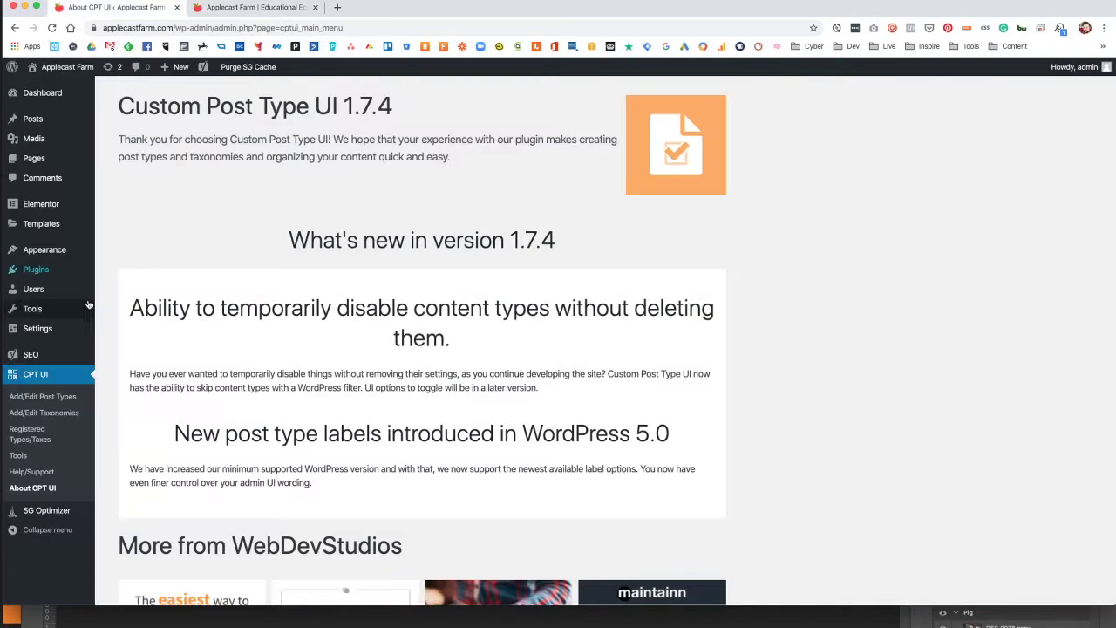
Start a new post type with slug animal, plural label Animals and singular label Animal.
{"action": "left_click", "coordinate": [26, 400]}
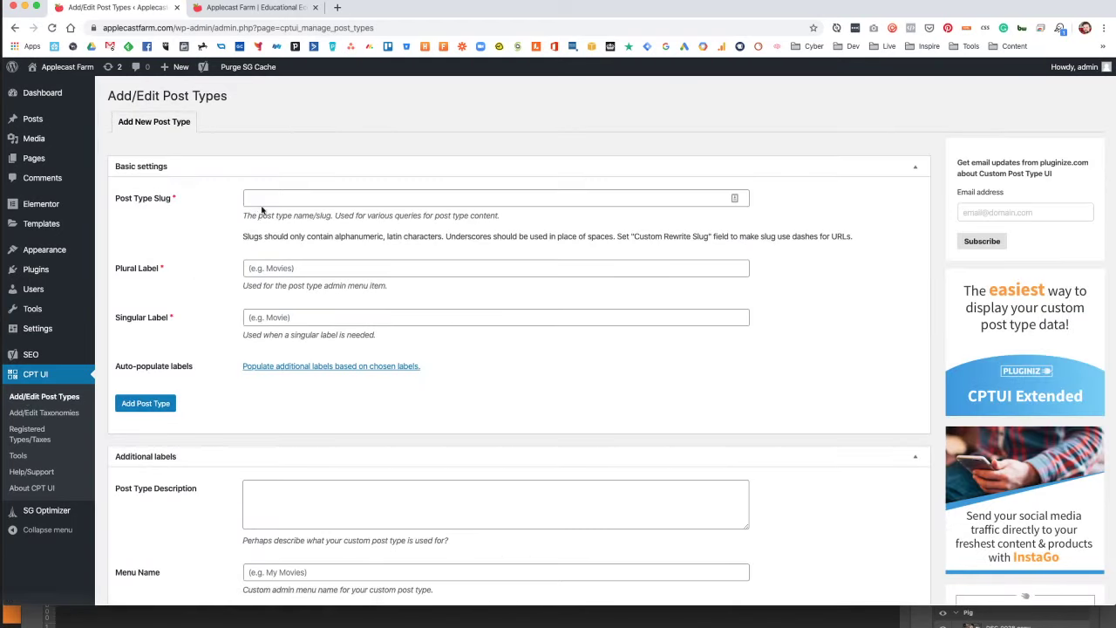
{"action": "left_click", "coordinate": [264, 200]}
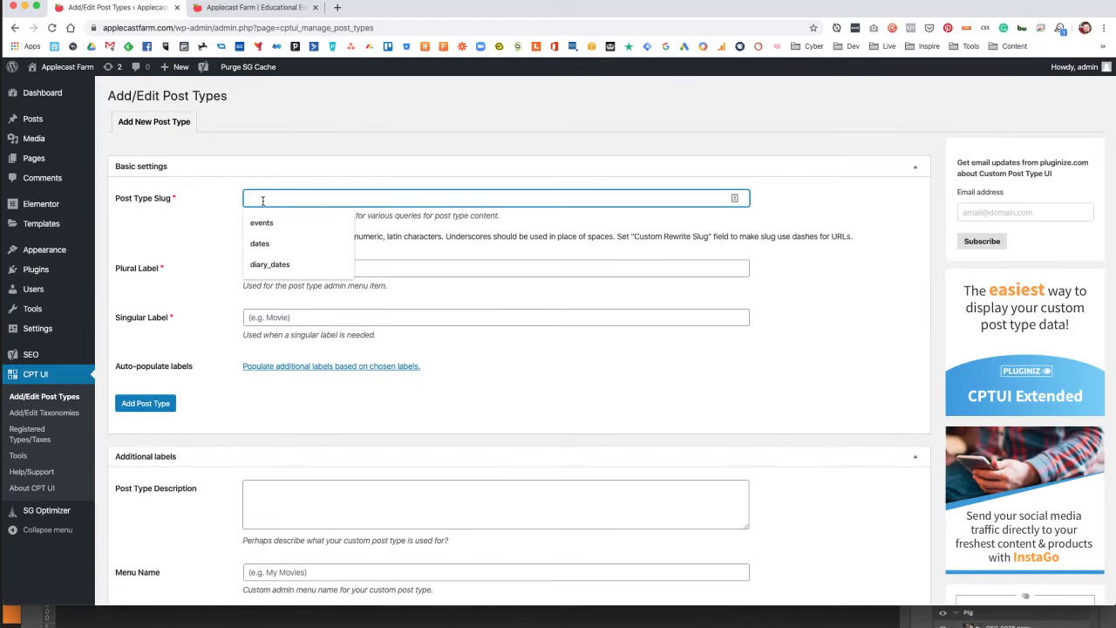
{"action": "type", "text": "animal"}
{"action": "key", "text": "Tab"}
{"action": "type", "text": "A"}
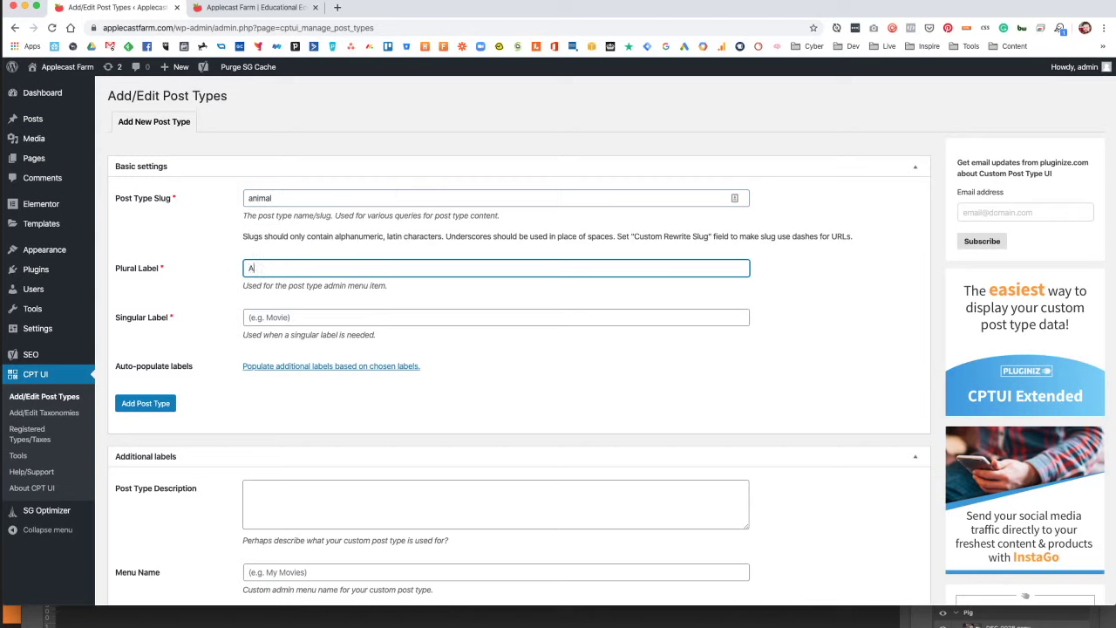
{"action": "key", "text": "Tab"}
{"action": "type", "text": "Anim"}
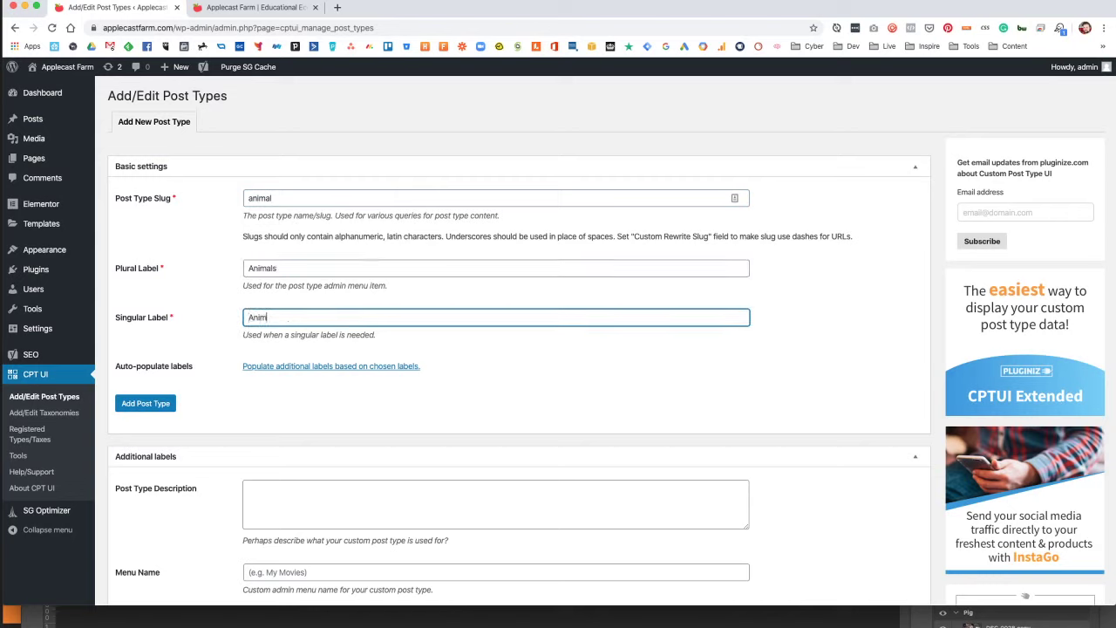
{"action": "type", "text": "al"}
Populate the additional labels from the chosen labels and add the animal post type.
{"action": "left_click", "coordinate": [285, 369]}
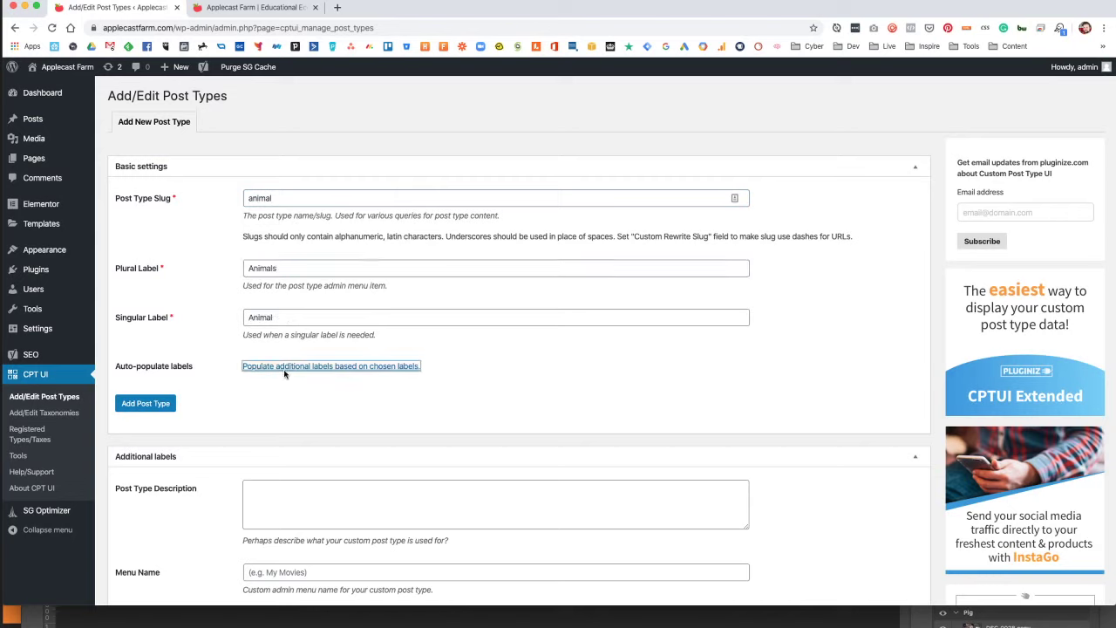
{"action": "scroll", "coordinate": [244, 378], "scroll_direction": "down", "scroll_amount": 3}
{"action": "scroll", "coordinate": [245, 379], "scroll_direction": "down", "scroll_amount": 1}
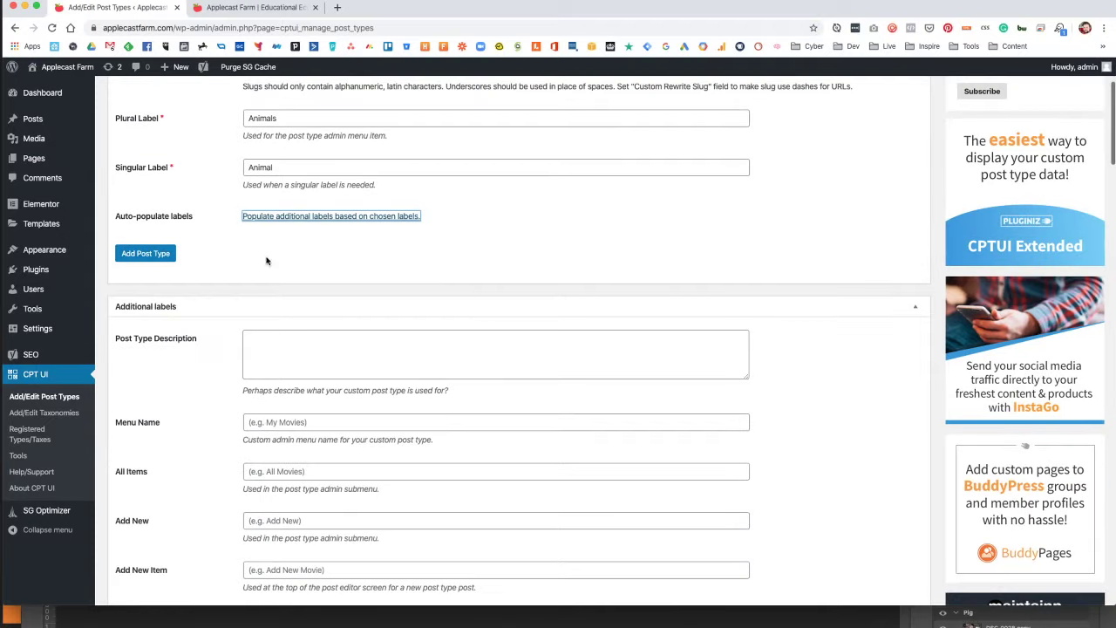
{"action": "left_click", "coordinate": [295, 218]}
{"action": "left_click", "coordinate": [166, 257]}
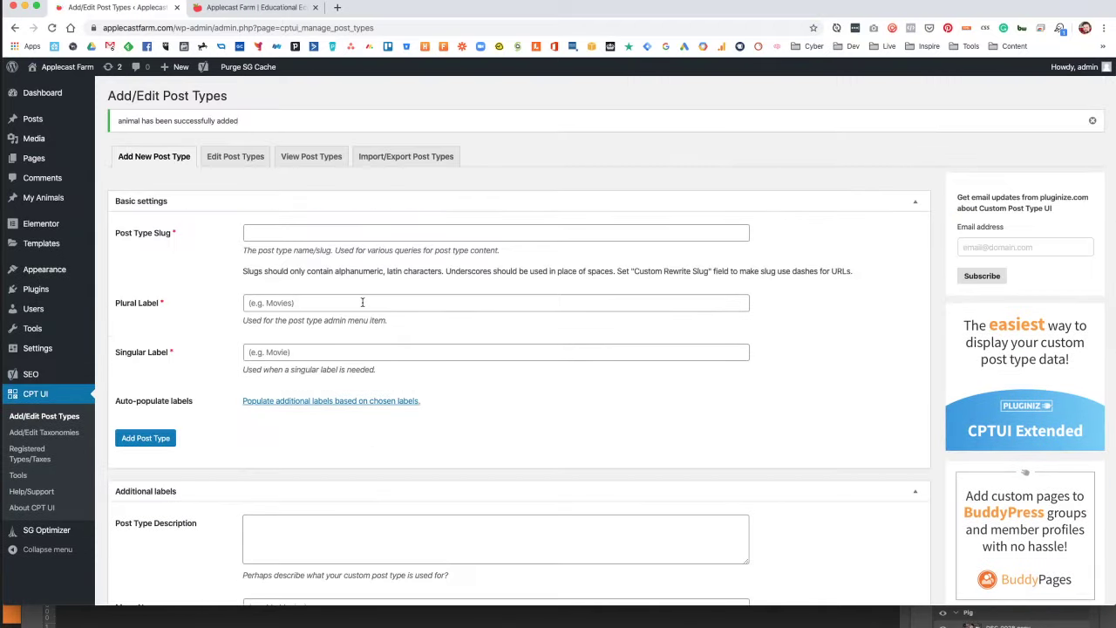
Open the list of all entries for the animal post type.
{"action": "mouse_move", "coordinate": [48, 199]}
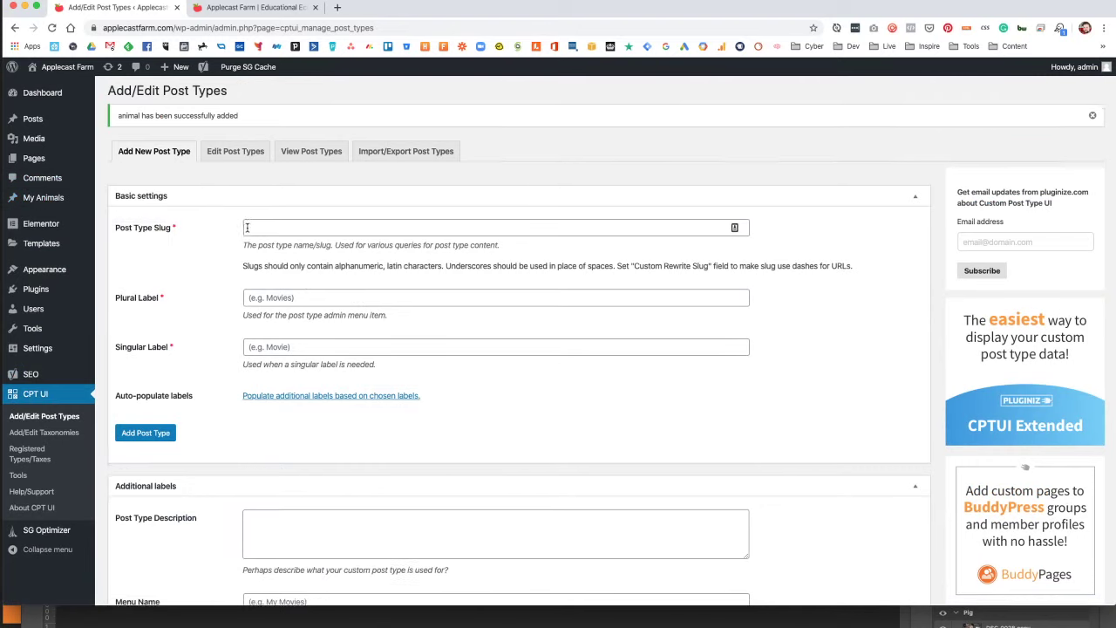
{"action": "scroll", "coordinate": [268, 189], "scroll_direction": "down", "scroll_amount": 1}
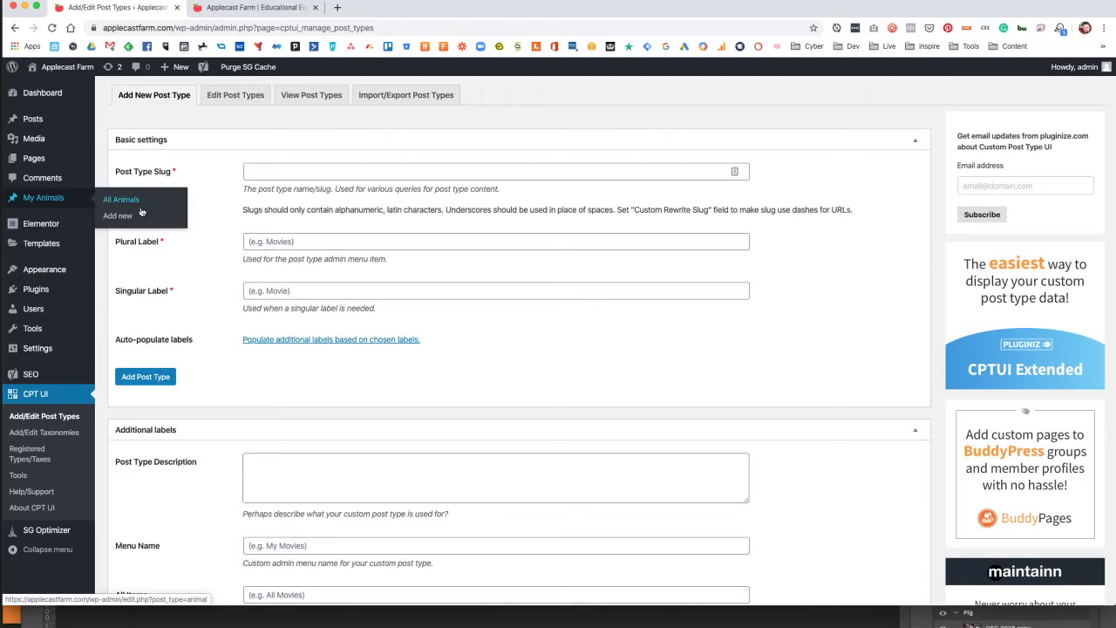
{"action": "left_click", "coordinate": [53, 199]}
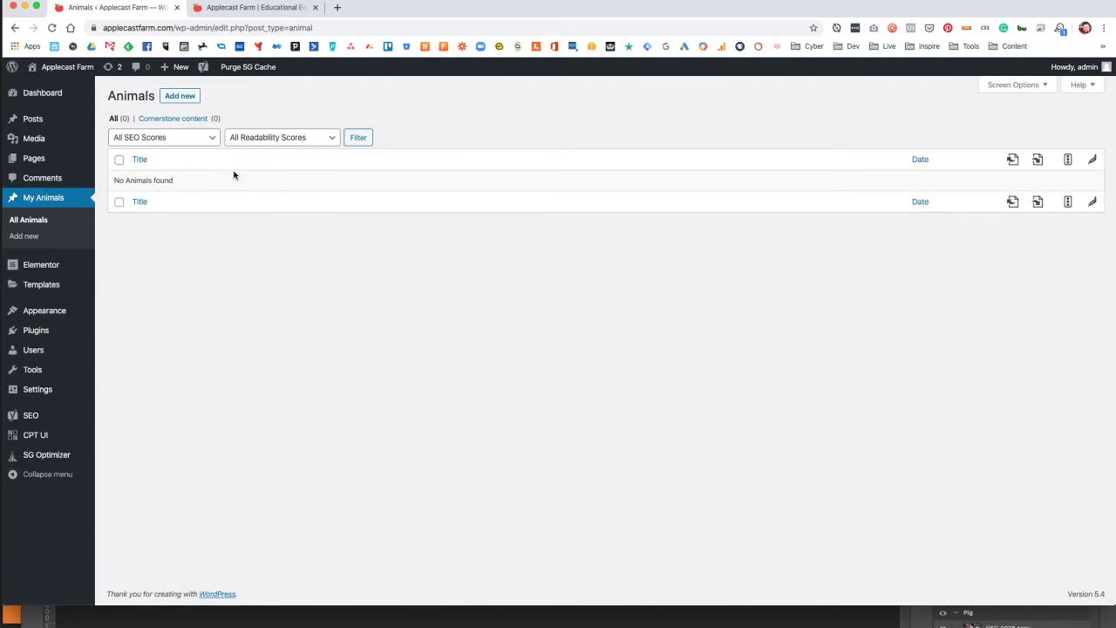
Open the blank editor for a new animal, return to the list, and go to the installed plugins.
{"action": "left_click", "coordinate": [187, 96]}
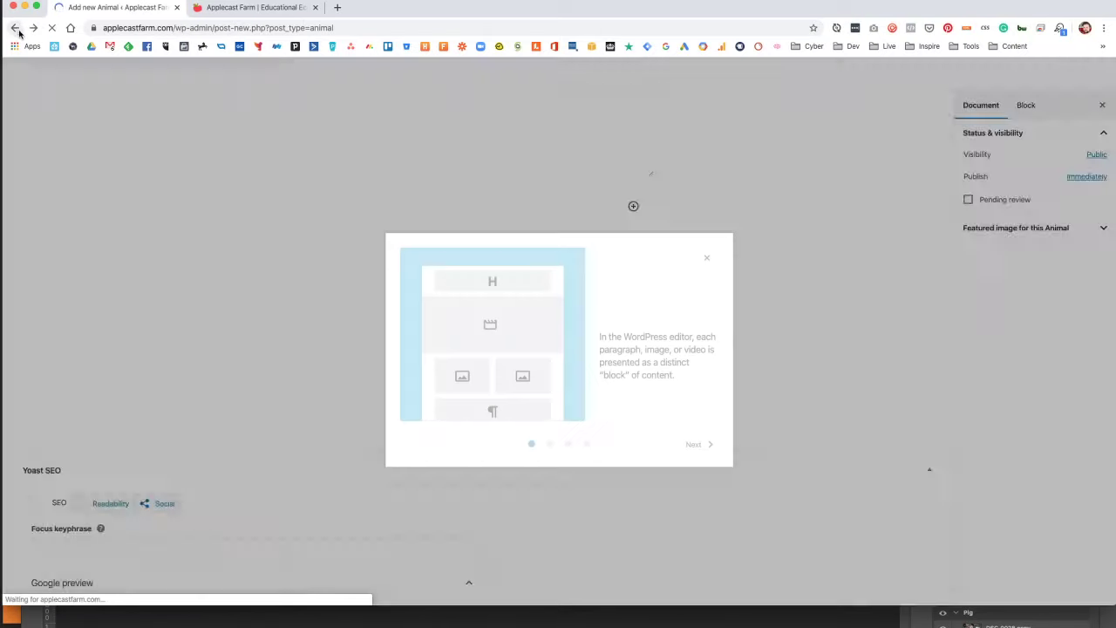
{"action": "mouse_move", "coordinate": [50, 321]}
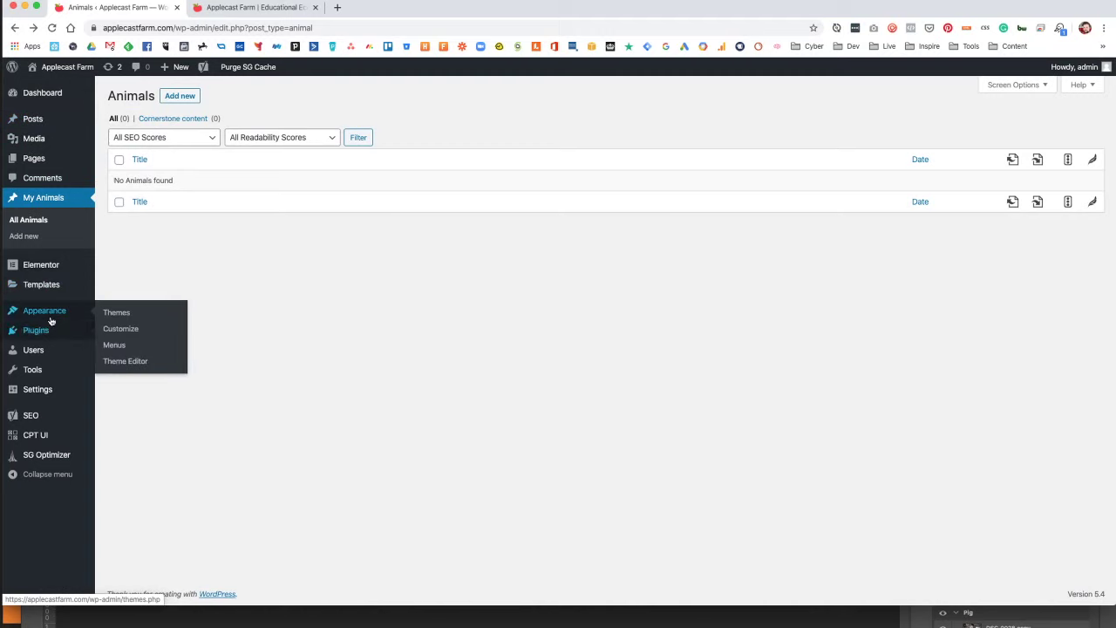
{"action": "left_click", "coordinate": [31, 331]}
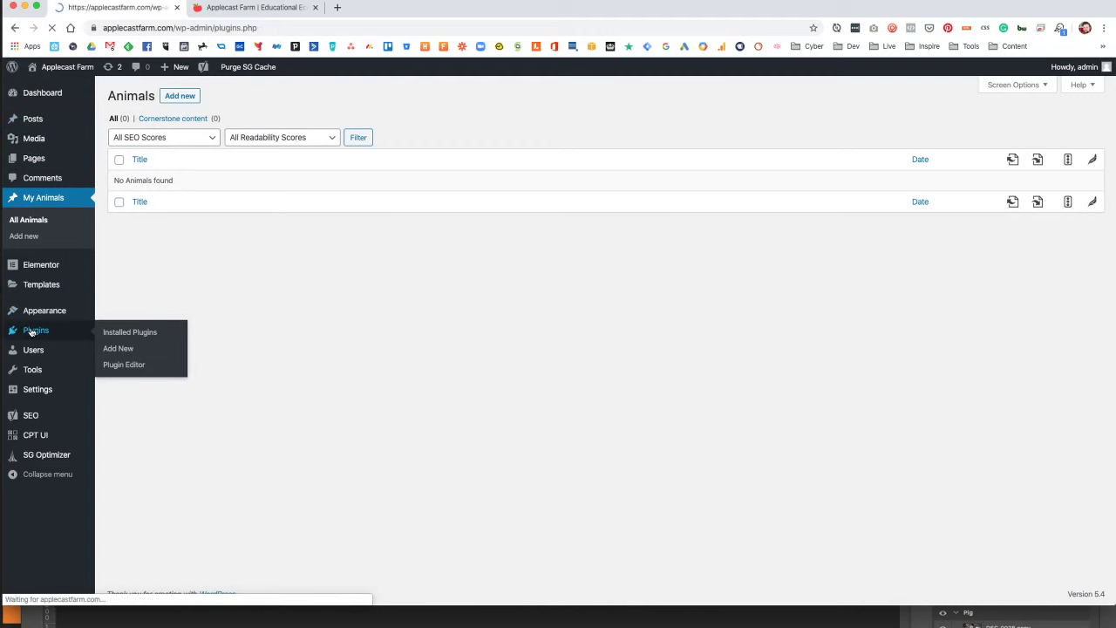
{"action": "left_click", "coordinate": [993, 115]}
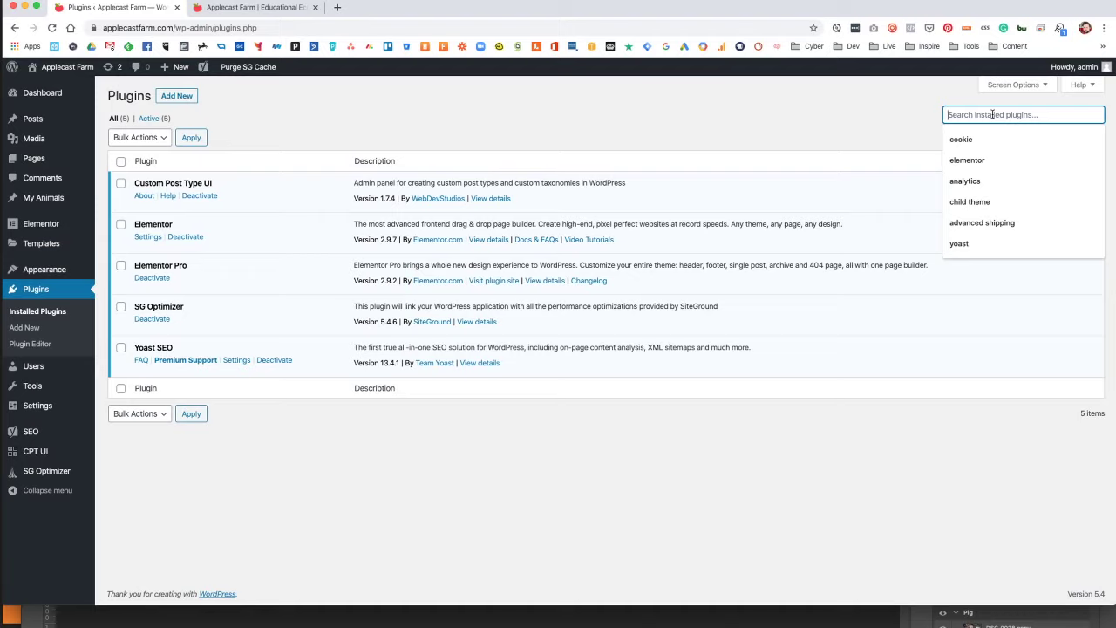
{"action": "type", "text": "adv"}
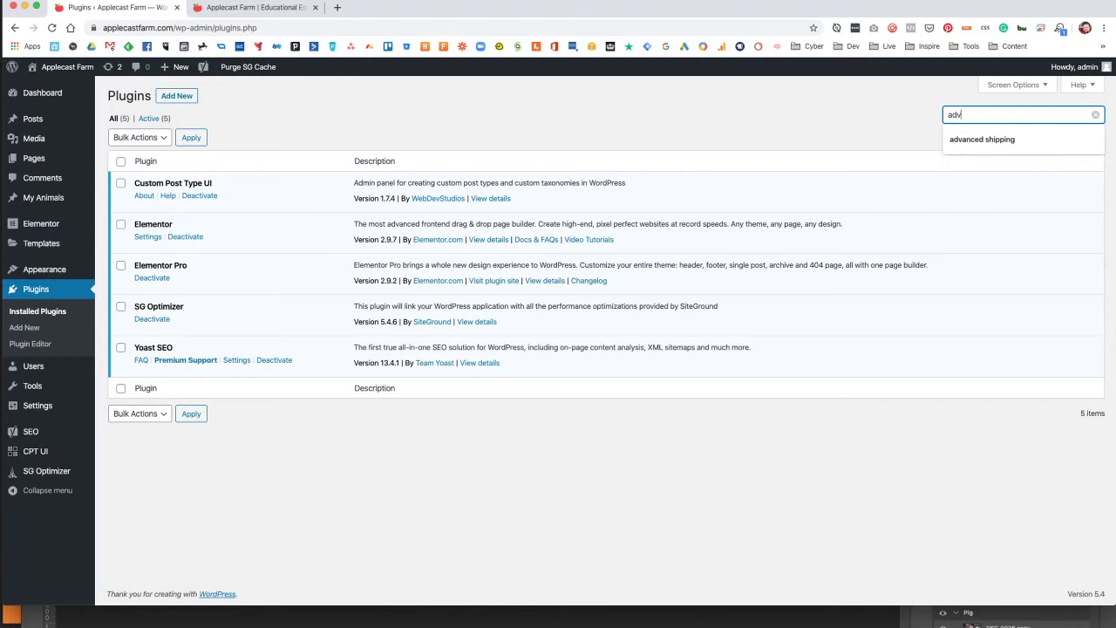
{"action": "type", "text": "anced custom"}
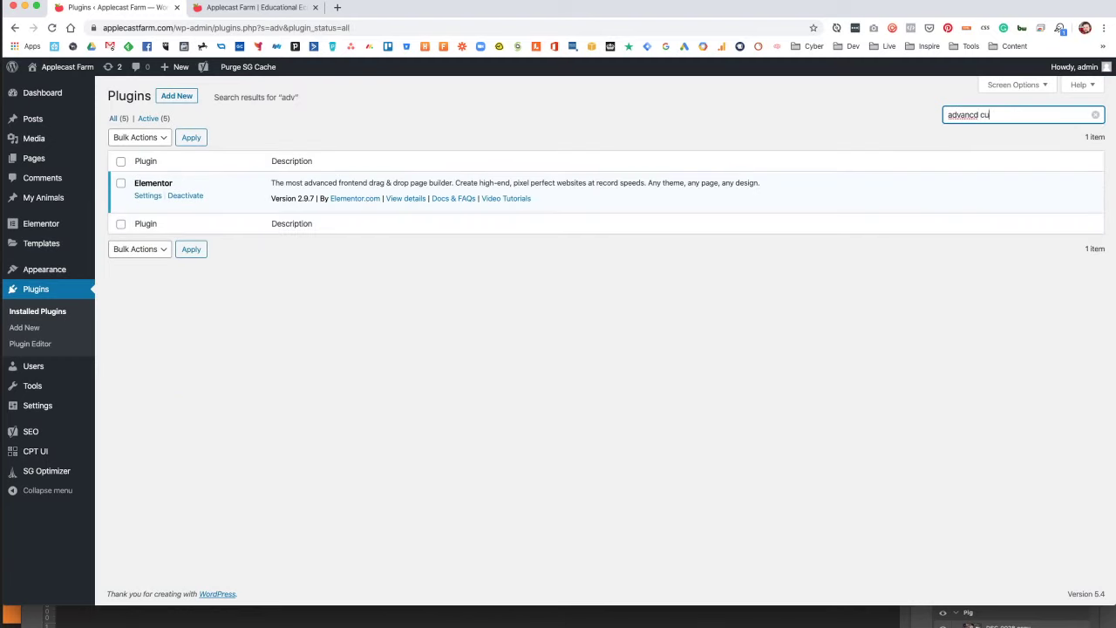
{"action": "key", "text": "ctrl+a"}
{"action": "key", "text": "BackSpace"}
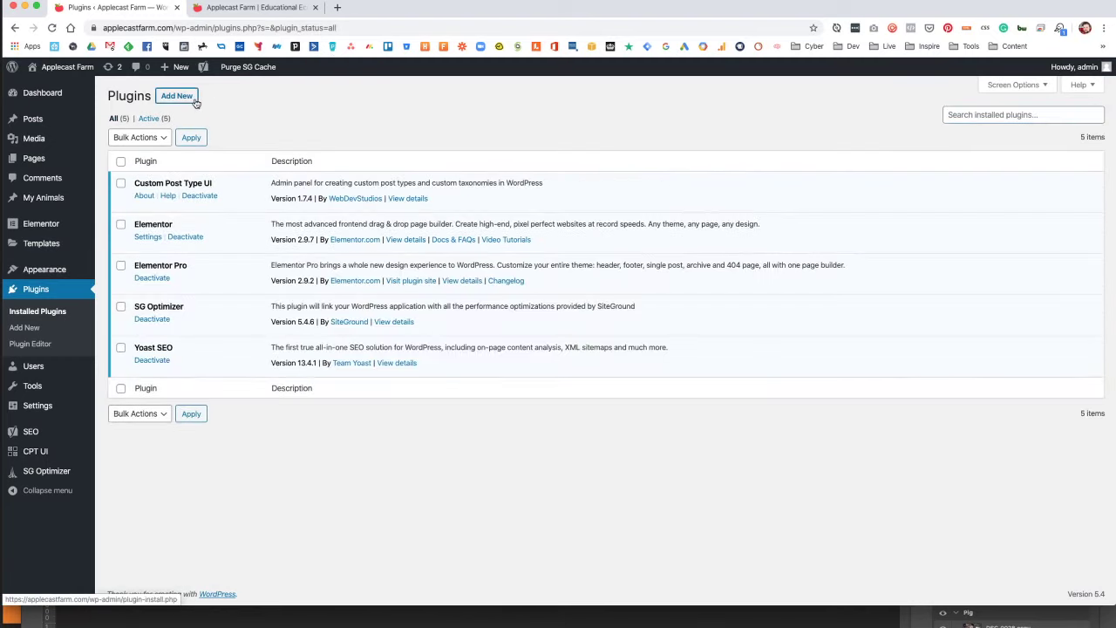
Search the plugins available to add for "advanced custom", and install and activate Advanced Custom Fields.
{"action": "left_click", "coordinate": [176, 96]}
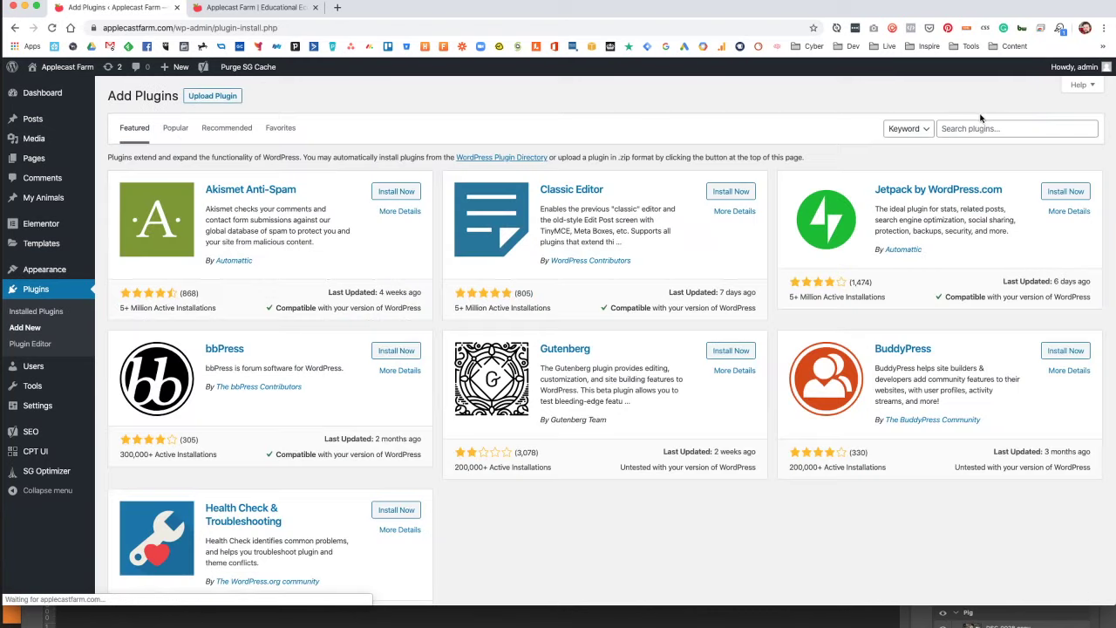
{"action": "left_click", "coordinate": [985, 128]}
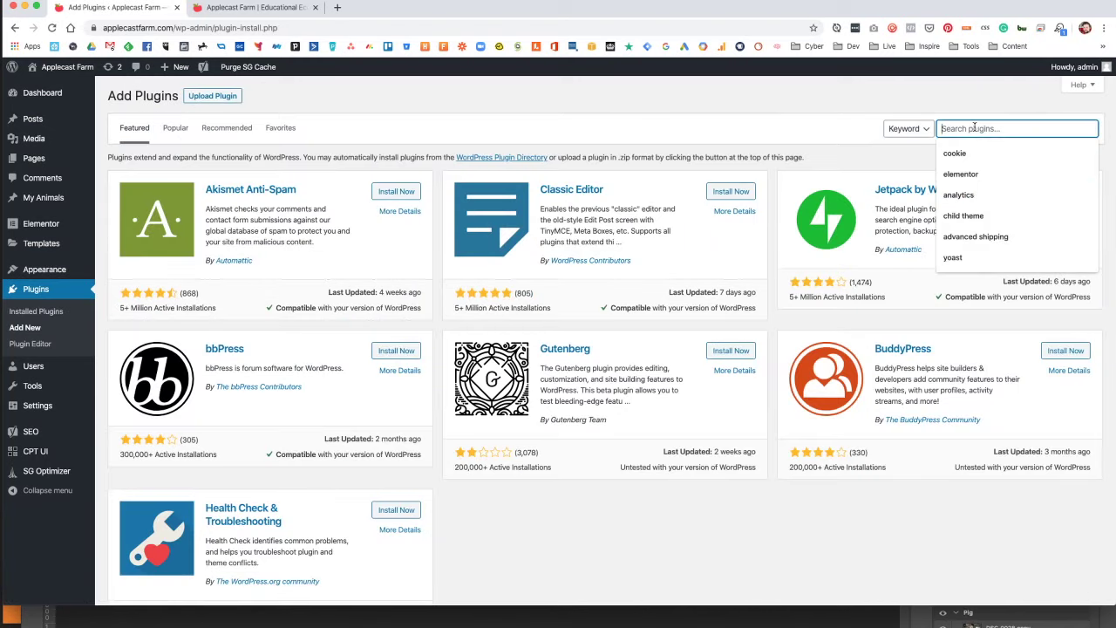
{"action": "type", "text": "advacne"}
{"action": "key", "text": "ctrl+a"}
{"action": "type", "text": "ad"}
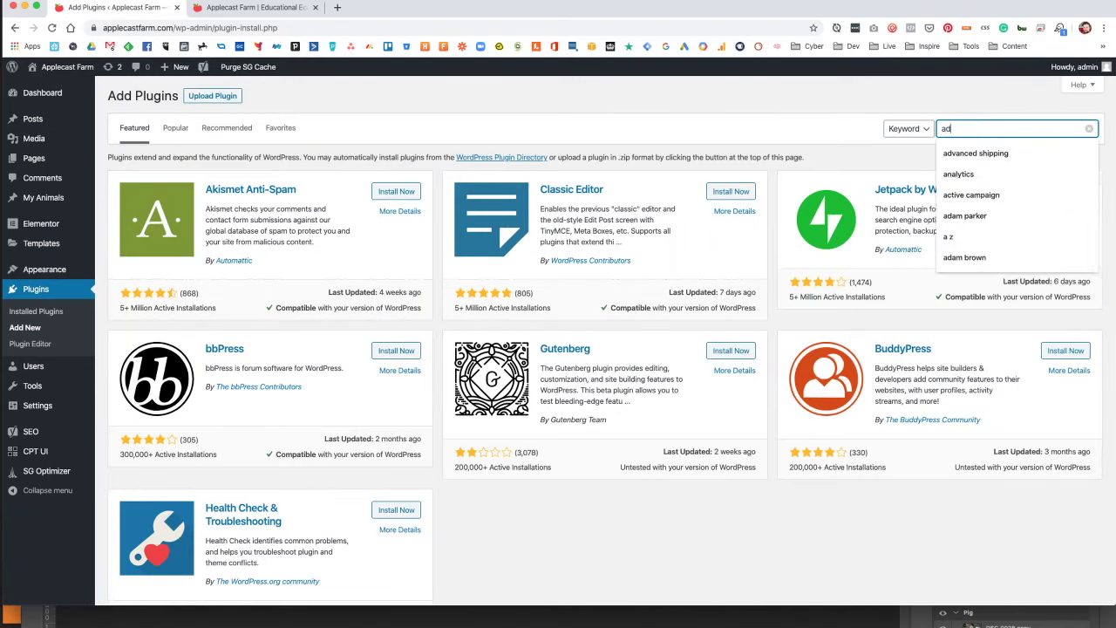
{"action": "type", "text": "vanced"}
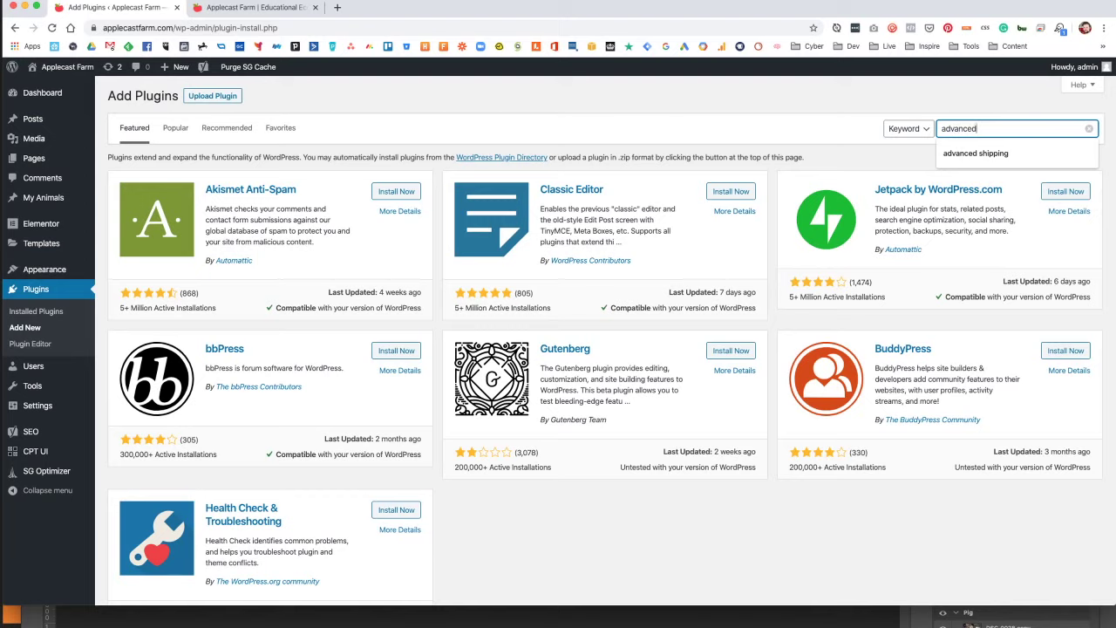
{"action": "type", "text": " custom"}
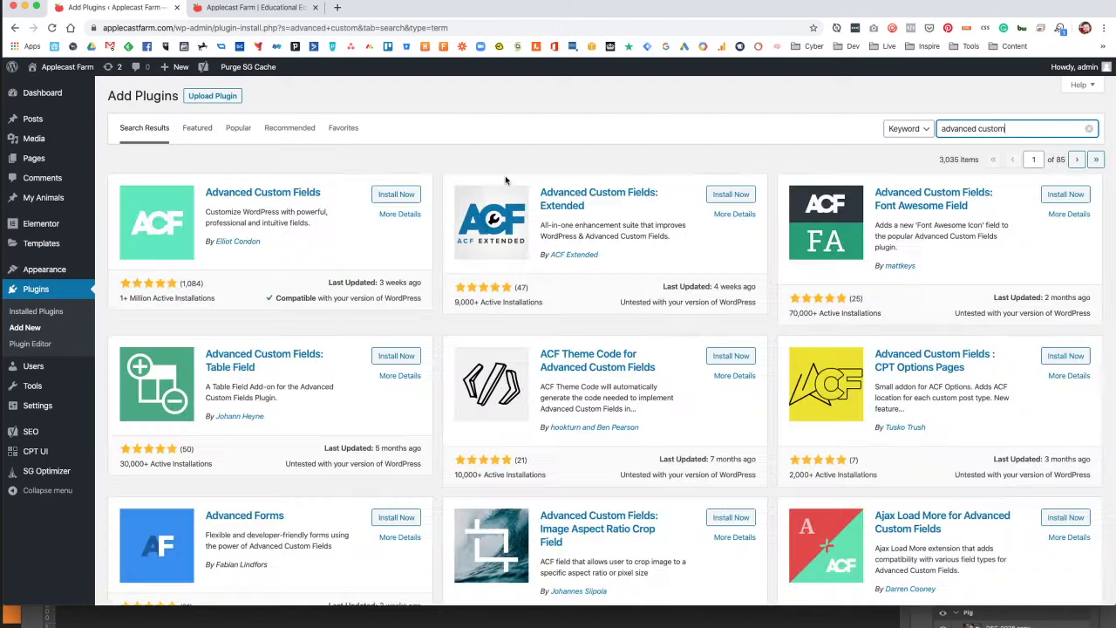
{"action": "left_click", "coordinate": [396, 194]}
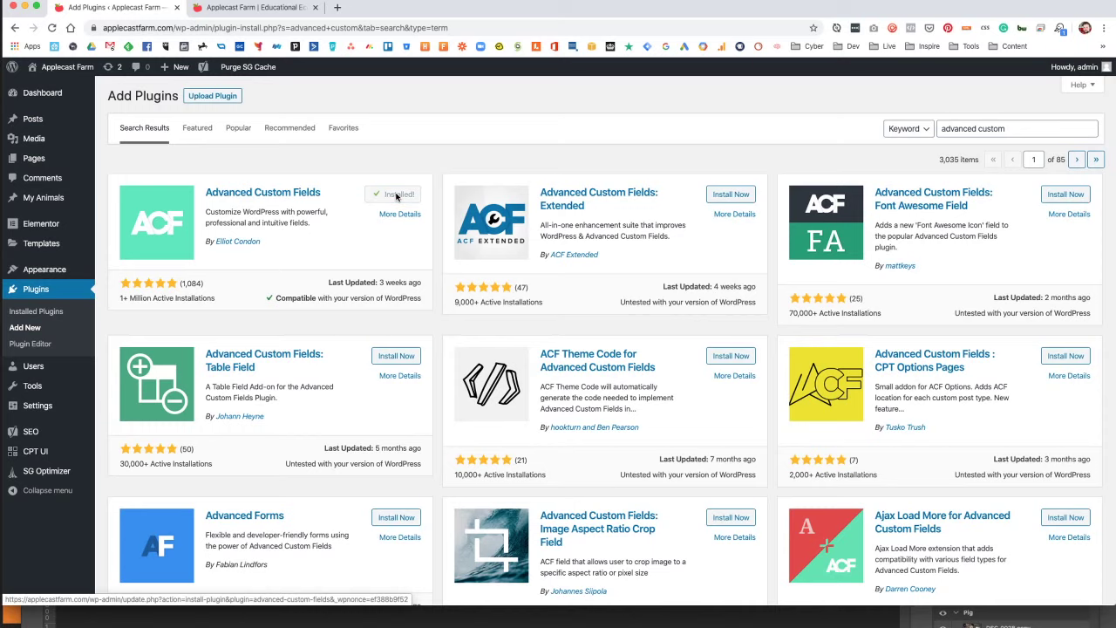
{"action": "left_click", "coordinate": [399, 194]}
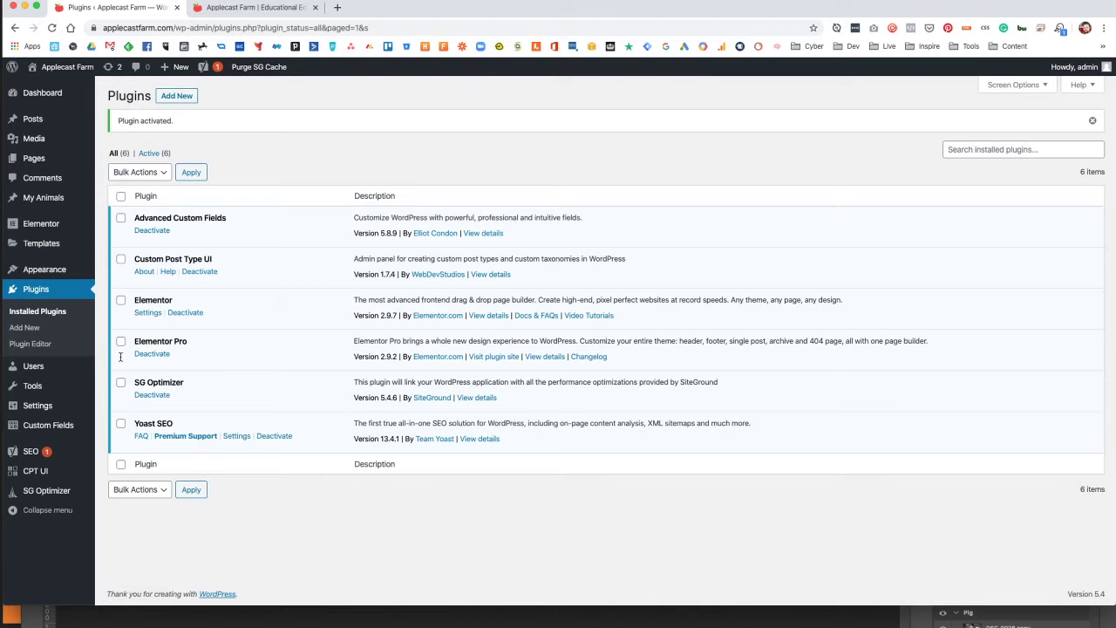
Create a new custom field group titled Animals.
{"action": "mouse_move", "coordinate": [47, 474]}
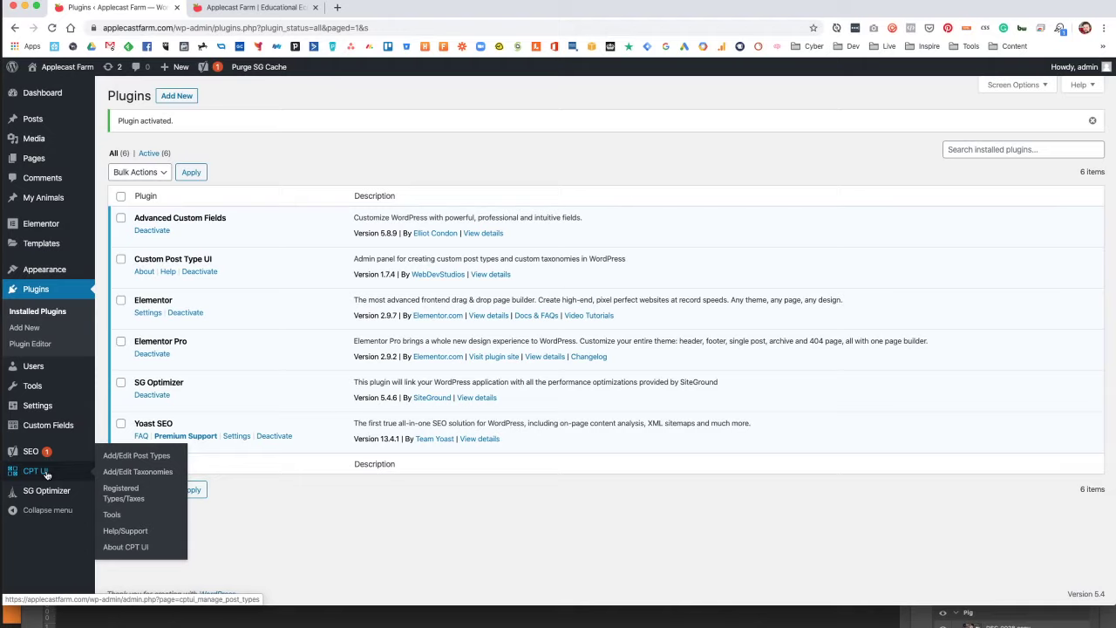
{"action": "left_click", "coordinate": [61, 424]}
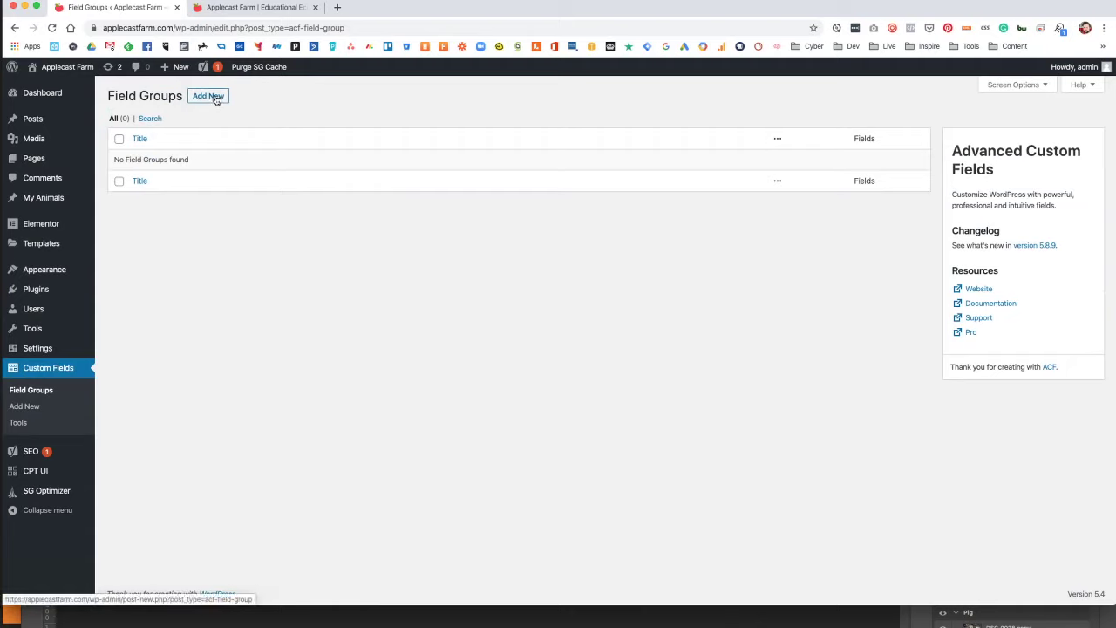
{"action": "left_click", "coordinate": [215, 98]}
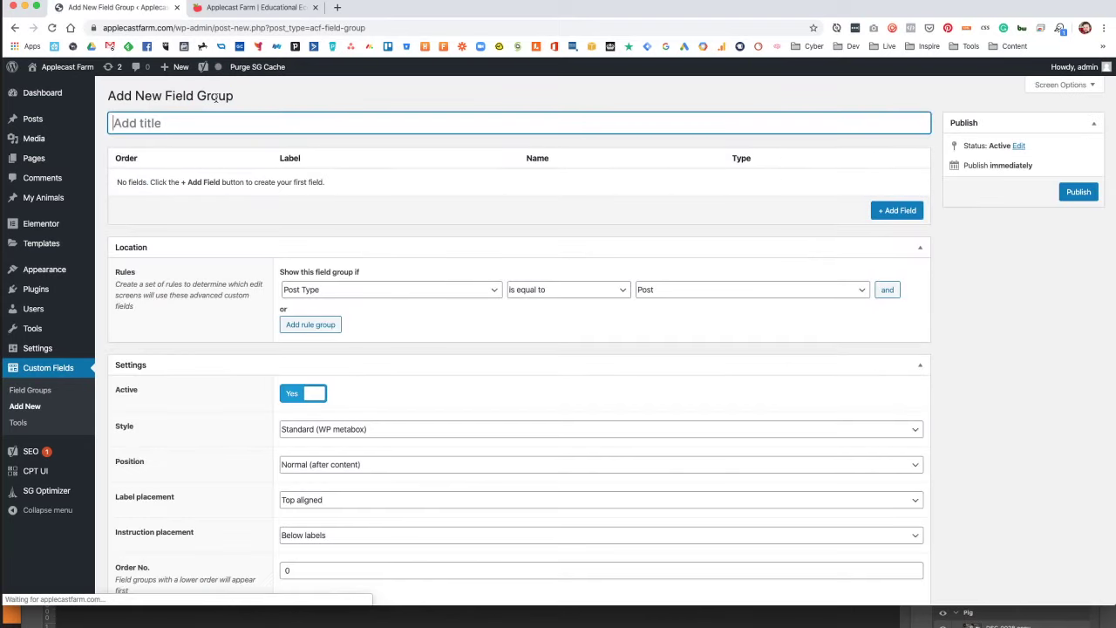
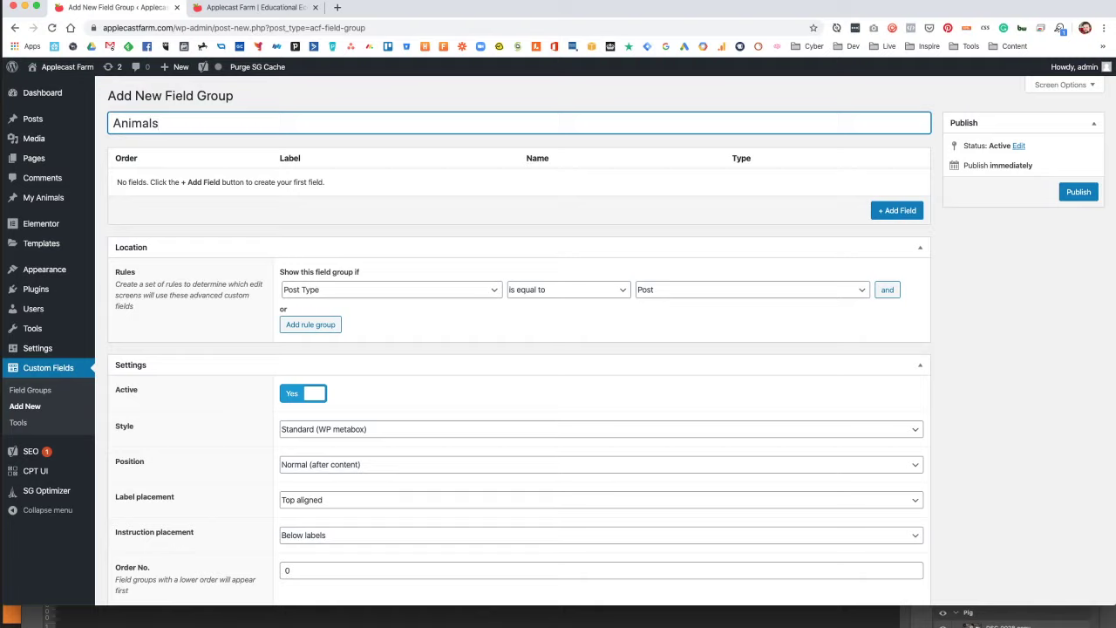
{"action": "key", "text": "super+Tab"}
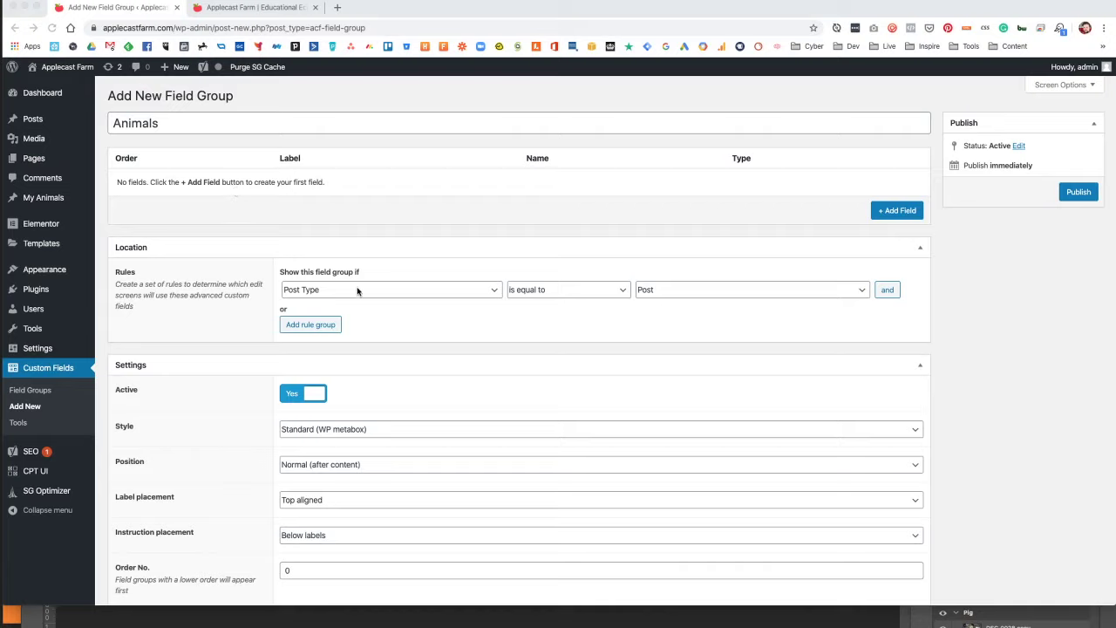
Set the Animals field group's location rule to Post Type is equal to Template, and publish the group.
{"action": "left_click", "coordinate": [541, 292]}
{"action": "left_click", "coordinate": [538, 291]}
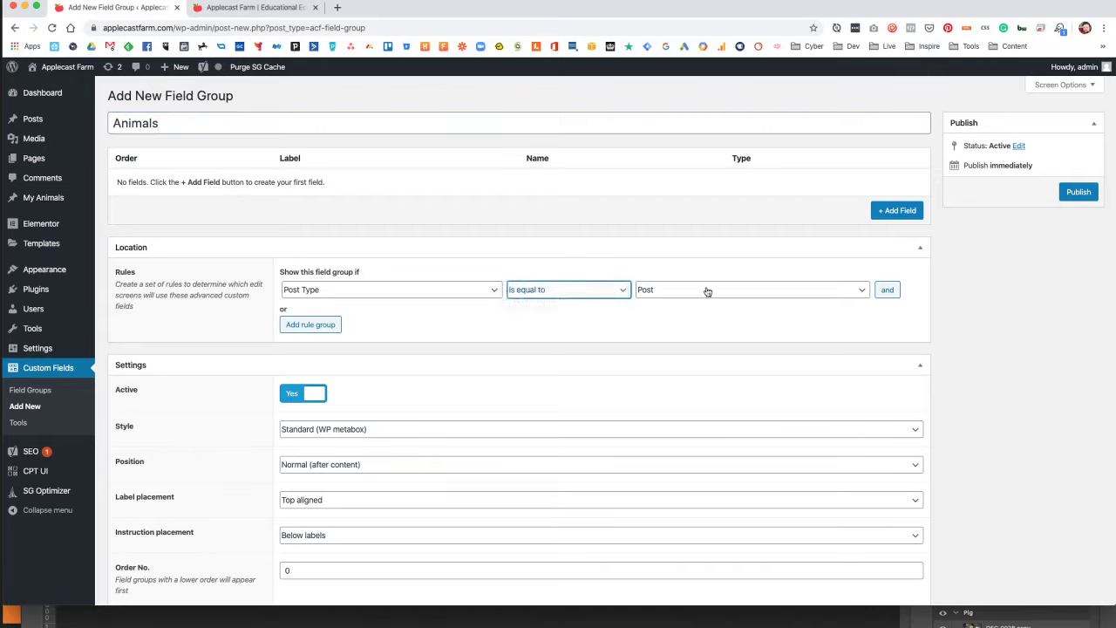
{"action": "left_click", "coordinate": [705, 290]}
{"action": "left_click", "coordinate": [702, 313]}
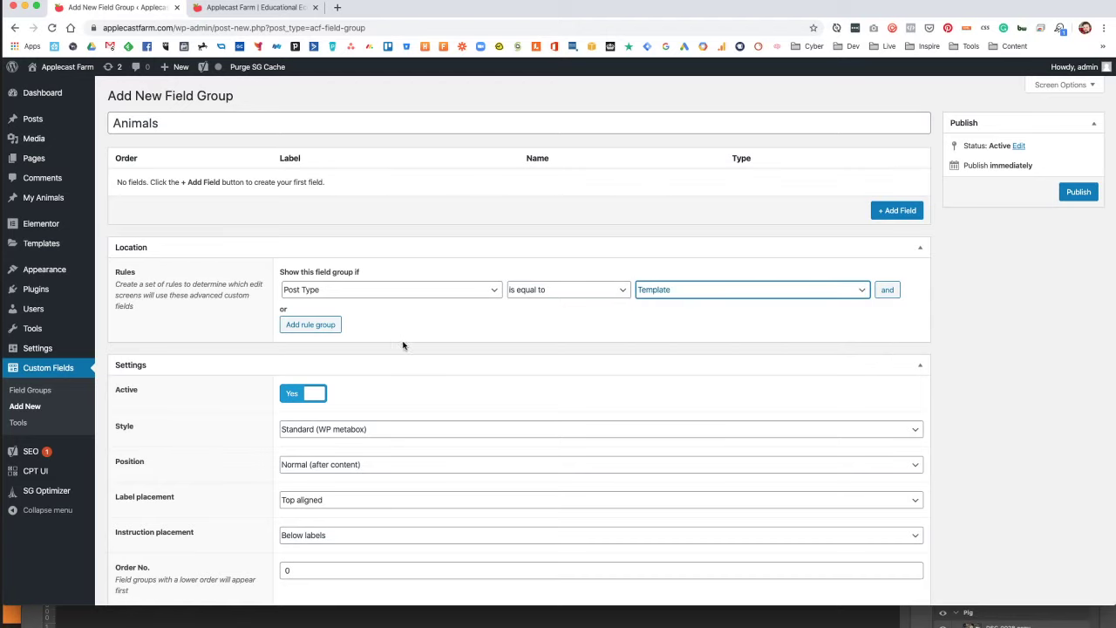
{"action": "scroll", "coordinate": [403, 345], "scroll_direction": "down", "scroll_amount": 2}
{"action": "scroll", "coordinate": [403, 345], "scroll_direction": "up", "scroll_amount": 2}
{"action": "left_click", "coordinate": [1078, 191]}
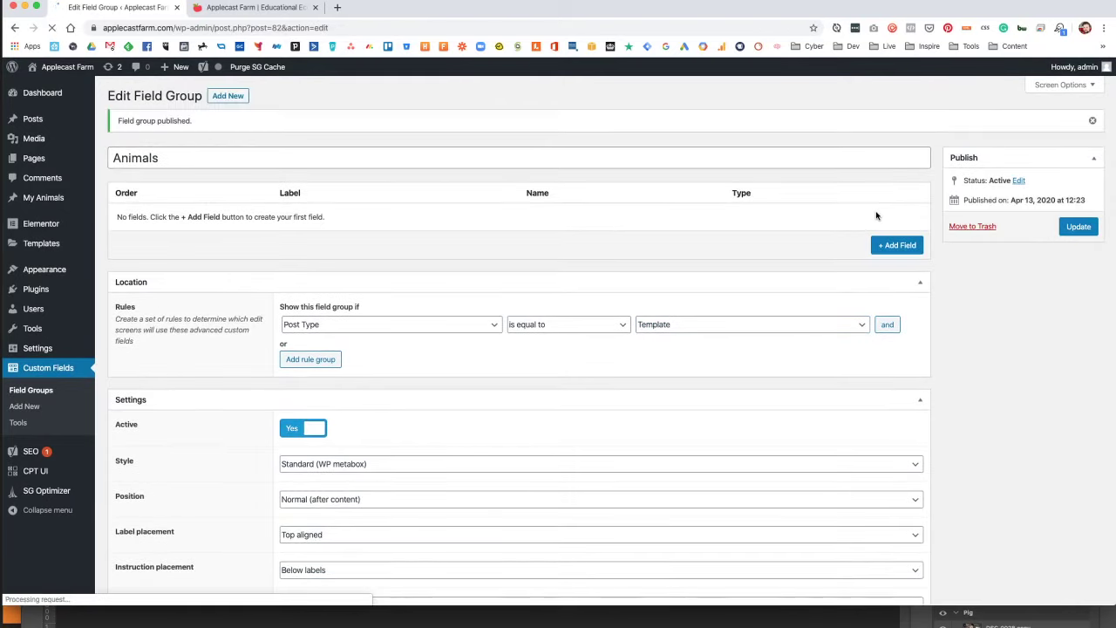
Add a required text field labelled Breed with the instructions "The breed of the animal".
{"action": "left_click", "coordinate": [896, 245]}
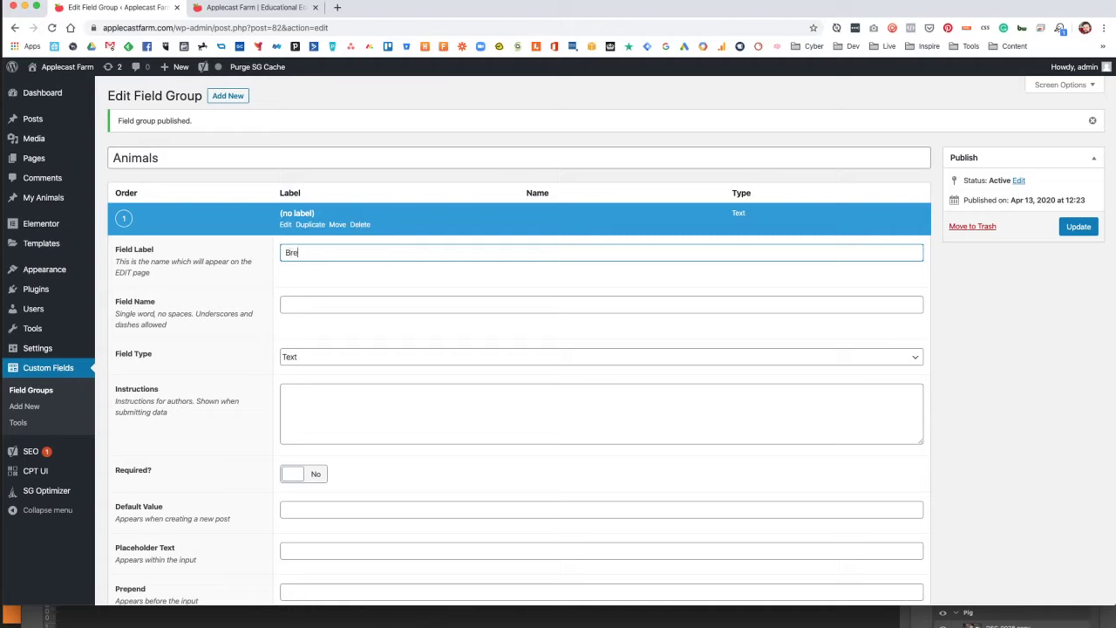
{"action": "key", "text": "Tab"}
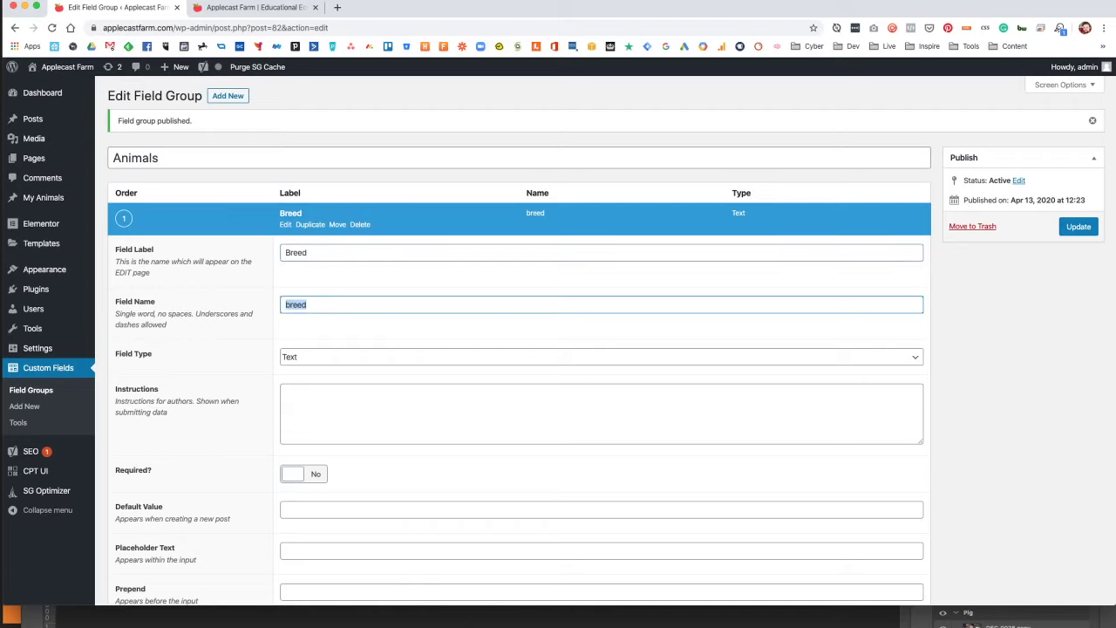
{"action": "key", "text": "Tab"}
{"action": "key", "text": "space"}
{"action": "key", "text": "Return"}
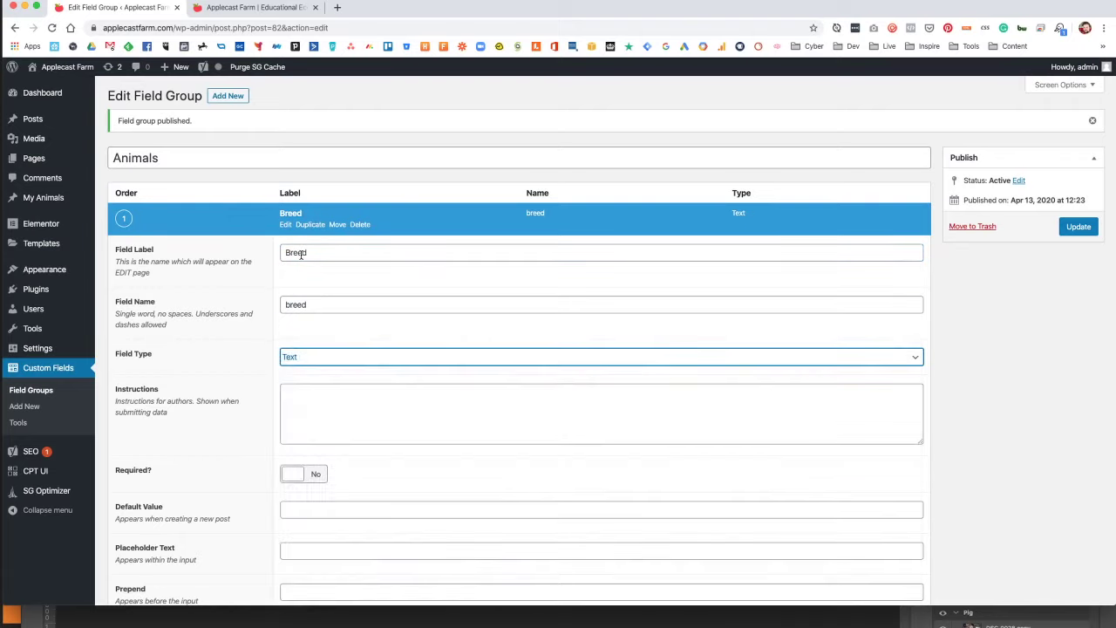
{"action": "key", "text": "Tab"}
{"action": "type", "text": "The breed of the anima"}
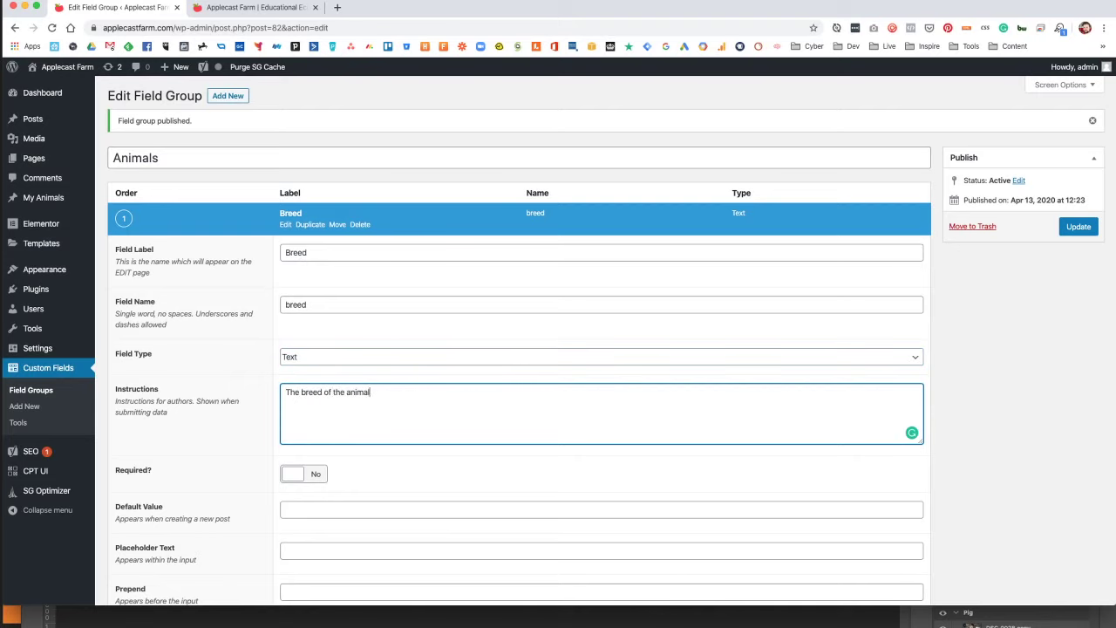
{"action": "scroll", "coordinate": [294, 307], "scroll_direction": "down", "scroll_amount": 2}
{"action": "left_click", "coordinate": [303, 407]}
{"action": "scroll", "coordinate": [202, 376], "scroll_direction": "down", "scroll_amount": 3}
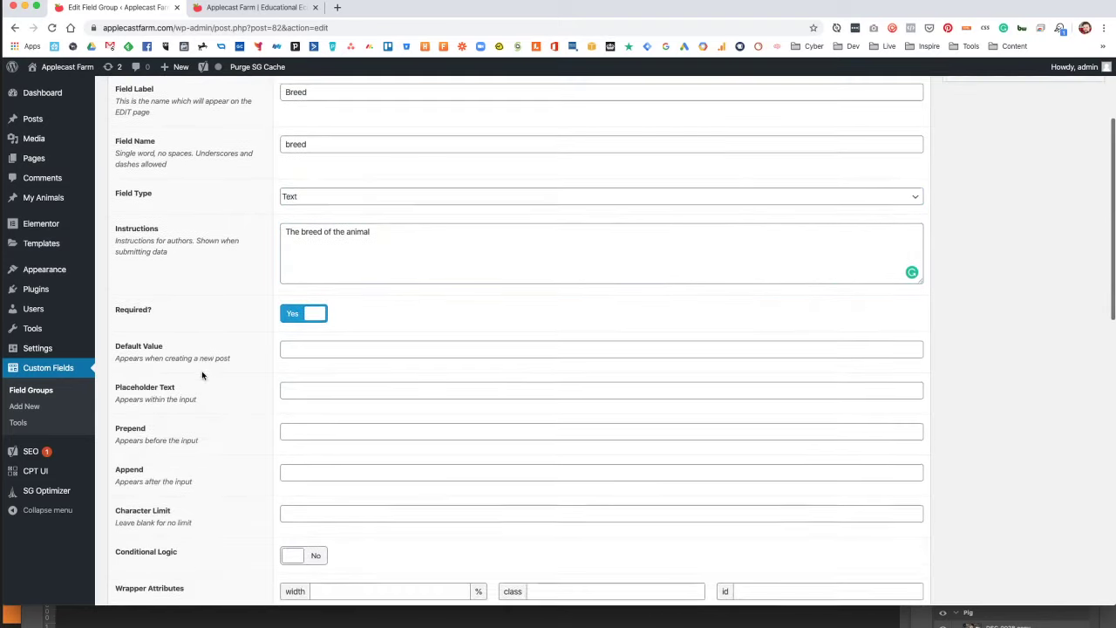
{"action": "scroll", "coordinate": [202, 376], "scroll_direction": "down", "scroll_amount": 3}
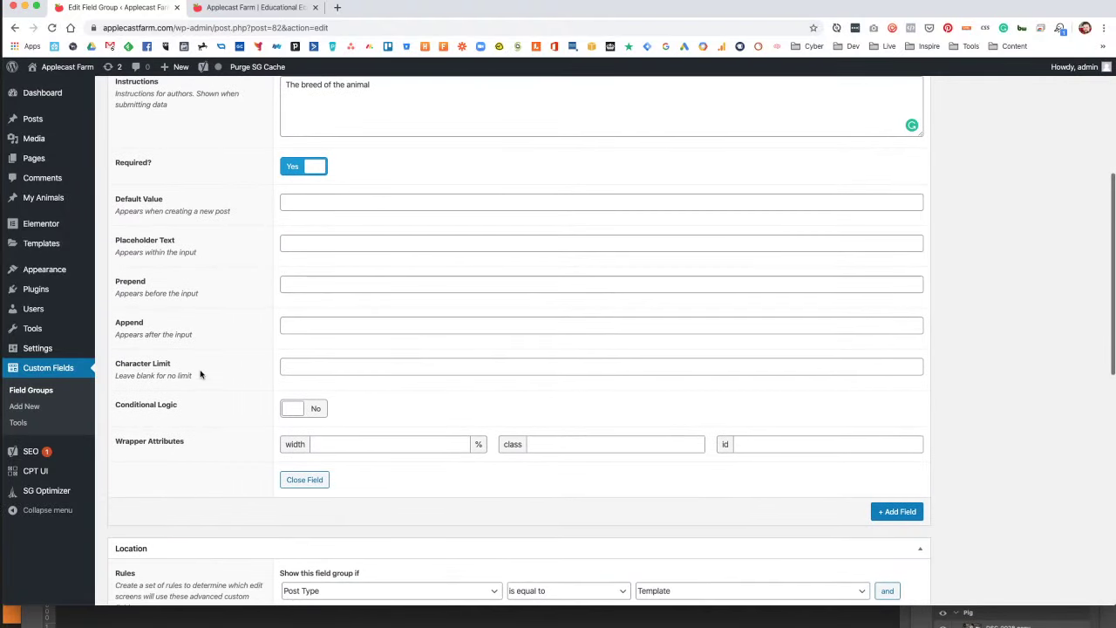
Add a second field labelled "Date Arrived at Cast" with the Date Picker field type.
{"action": "left_click", "coordinate": [903, 511]}
{"action": "scroll", "coordinate": [351, 305], "scroll_direction": "down", "scroll_amount": 5}
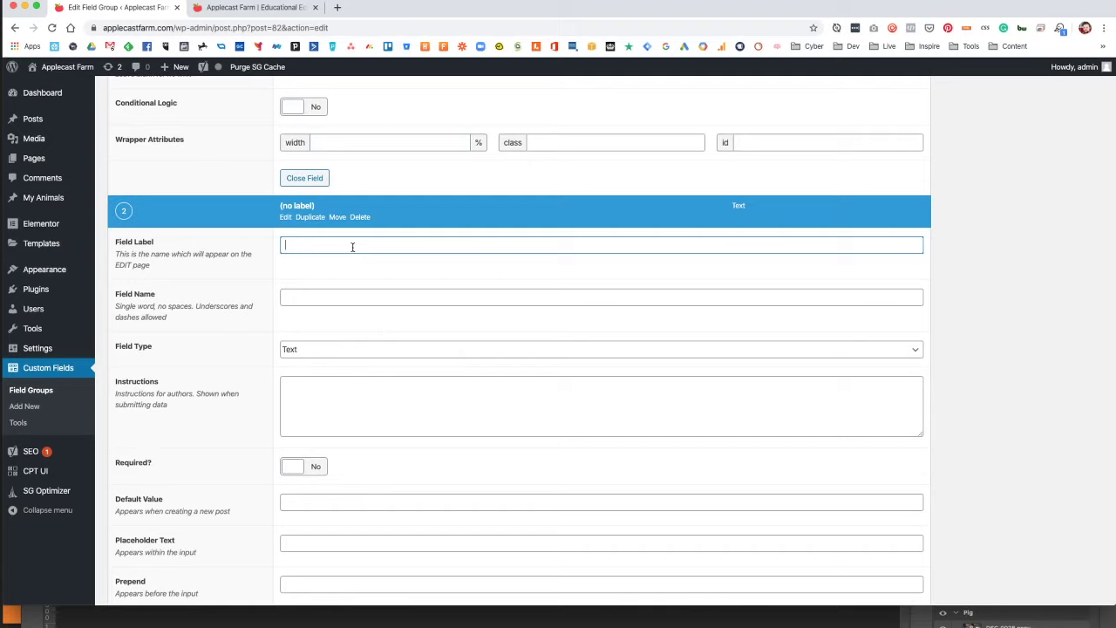
{"action": "type", "text": "Date Arrived at Cast"}
{"action": "left_click", "coordinate": [342, 295]}
{"action": "left_click", "coordinate": [339, 351]}
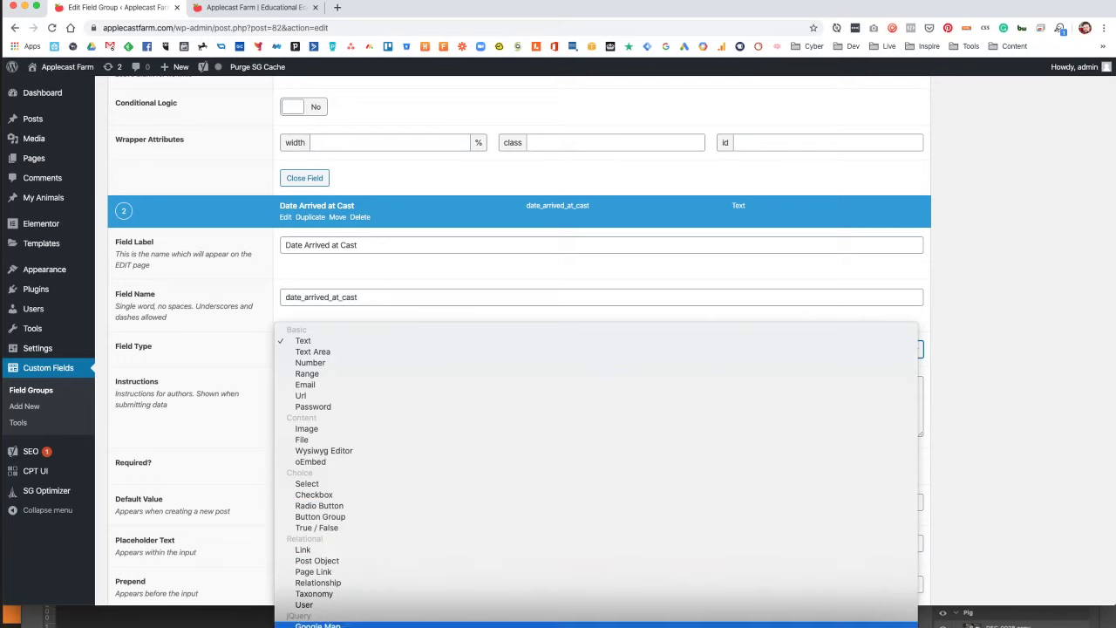
{"action": "left_click", "coordinate": [324, 627]}
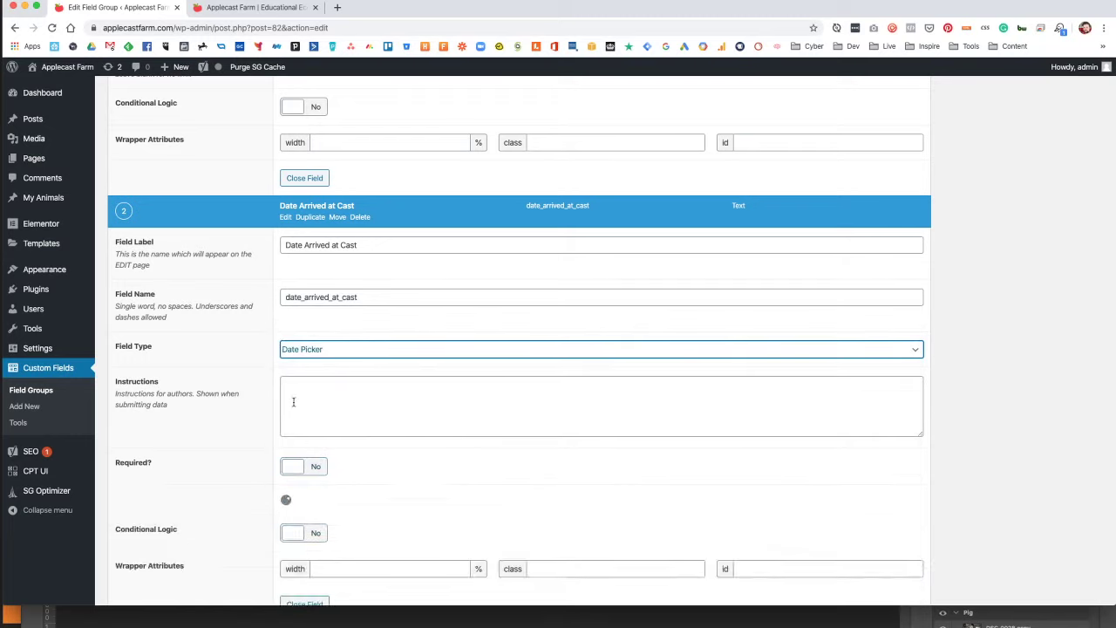
Set the display format of the Date Arrived at Cast field to the custom value "M Y".
{"action": "scroll", "coordinate": [236, 403], "scroll_direction": "down", "scroll_amount": 2}
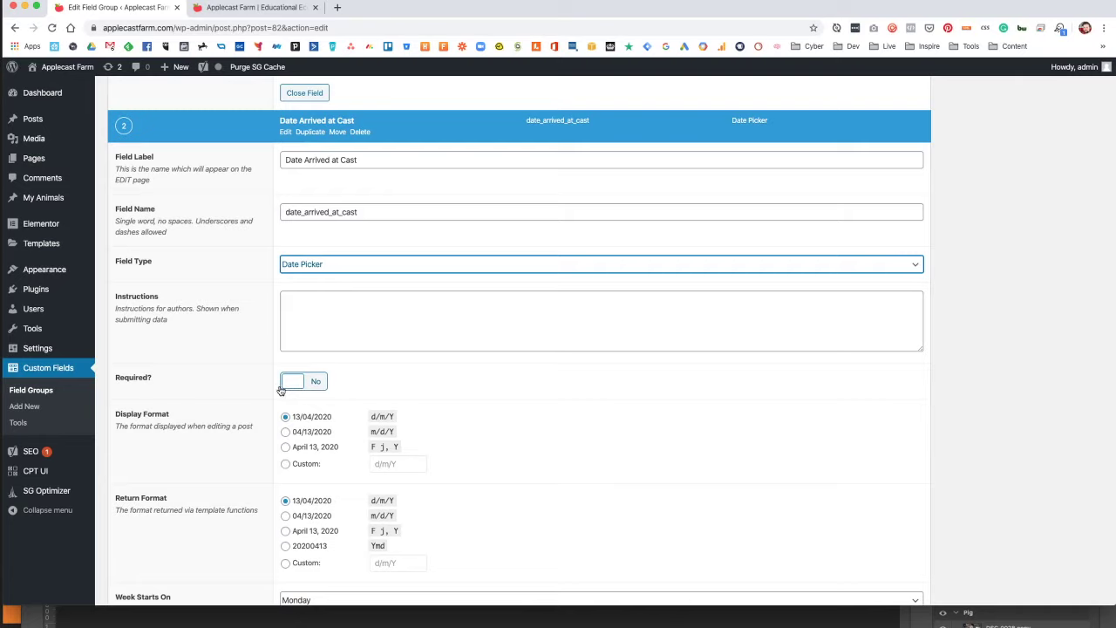
{"action": "left_click", "coordinate": [299, 464]}
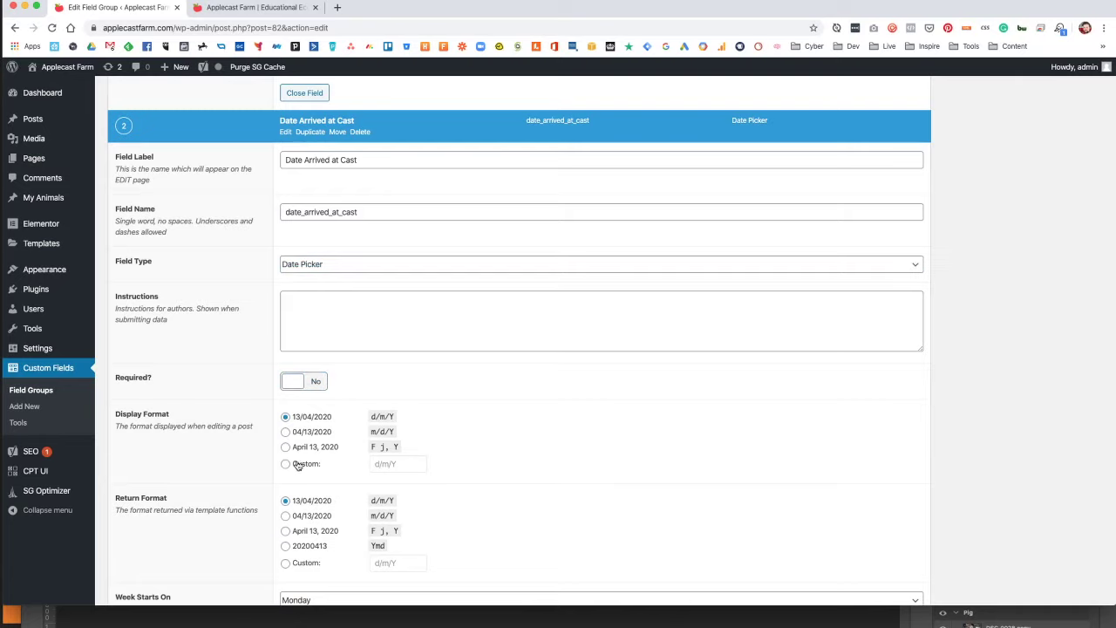
{"action": "left_click", "coordinate": [389, 465]}
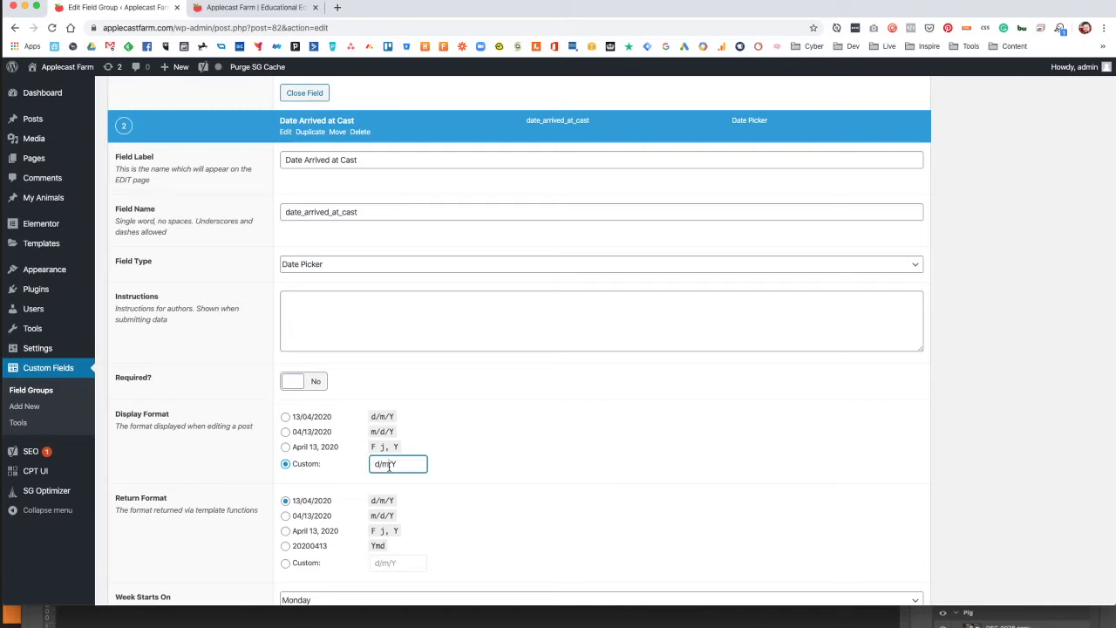
{"action": "triple_click", "coordinate": [389, 465]}
{"action": "type", "text": "M Y"}
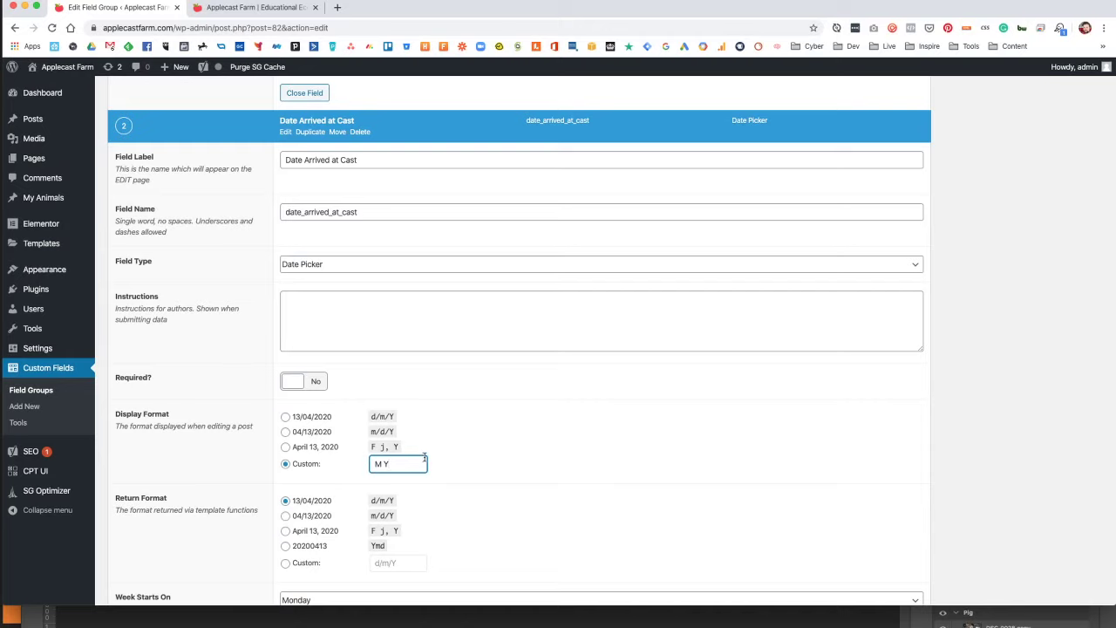
Search the web for "php date format" and check the month format characters in the PHP manual's date page.
{"action": "left_click_drag", "start_coordinate": [377, 463], "coordinate": [367, 467]}
{"action": "left_click", "coordinate": [415, 468]}
{"action": "scroll", "coordinate": [325, 472], "scroll_direction": "down", "scroll_amount": 1}
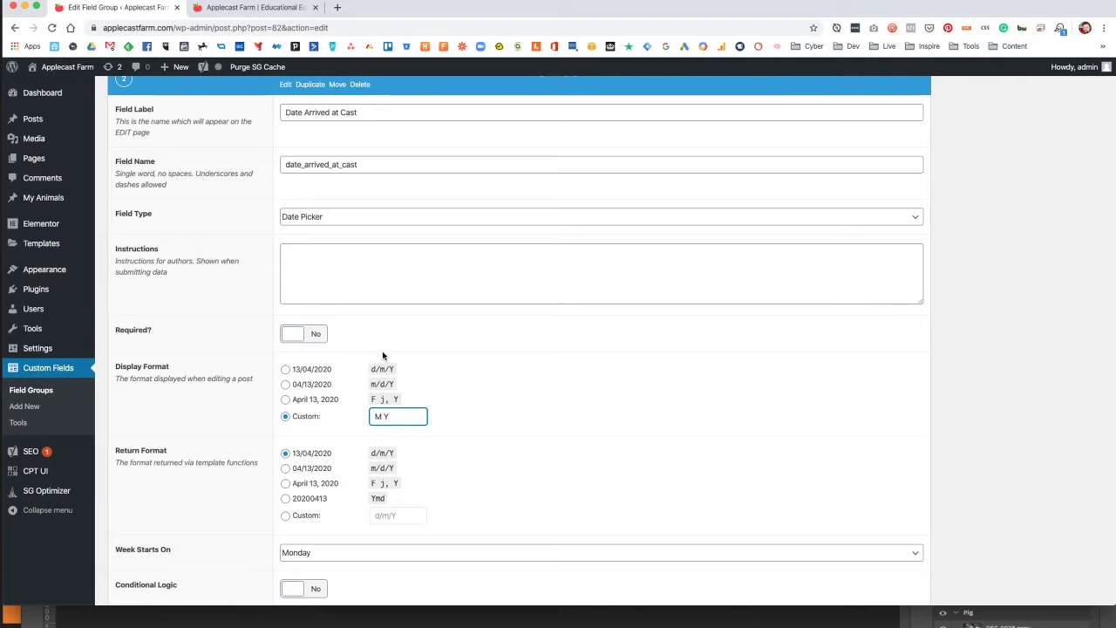
{"action": "double_click", "coordinate": [379, 414]}
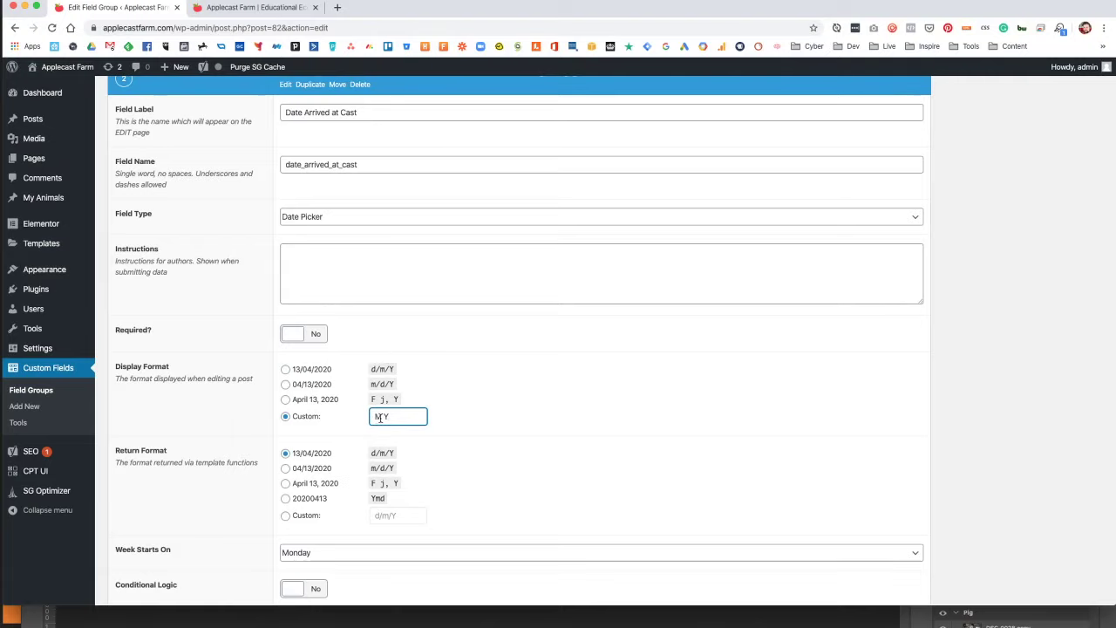
{"action": "left_click", "coordinate": [335, 8]}
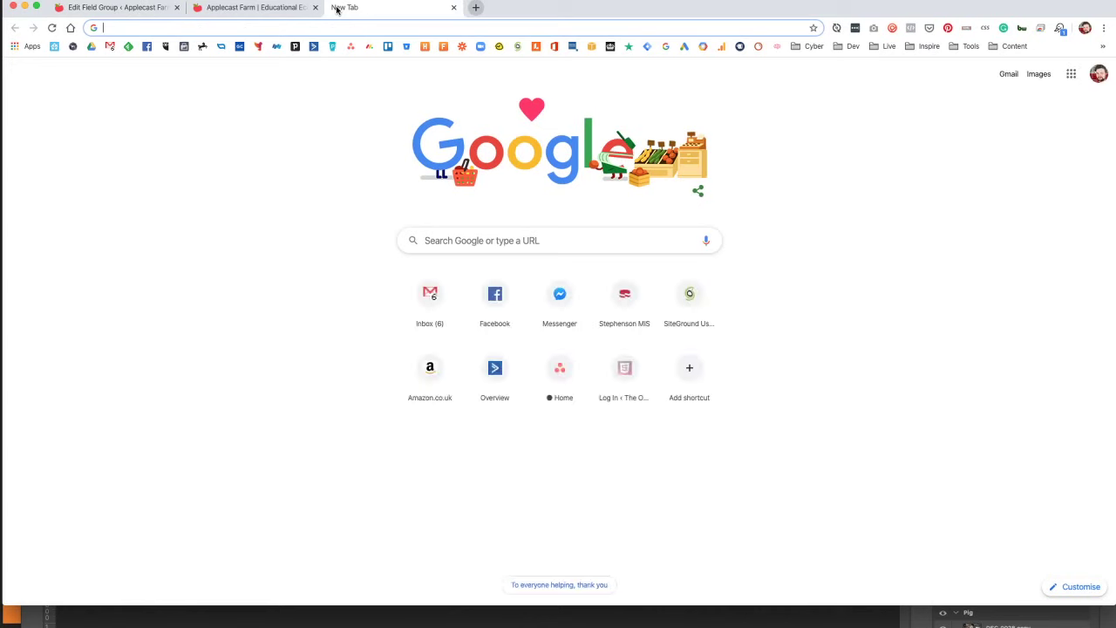
{"action": "type", "text": "php date"}
{"action": "key", "text": "Down"}
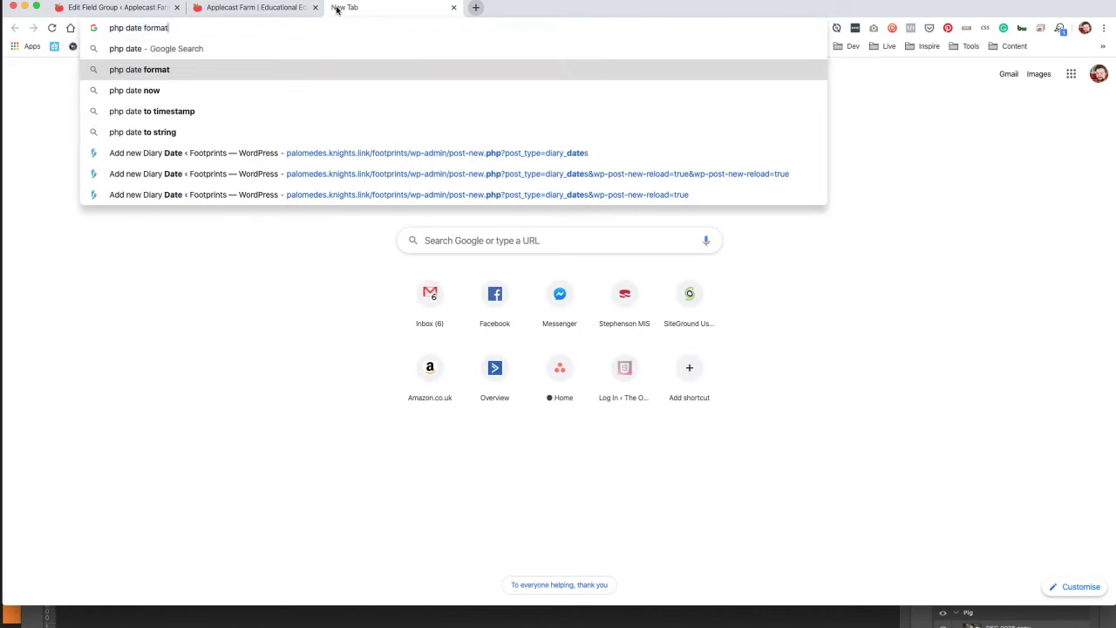
{"action": "key", "text": "Return"}
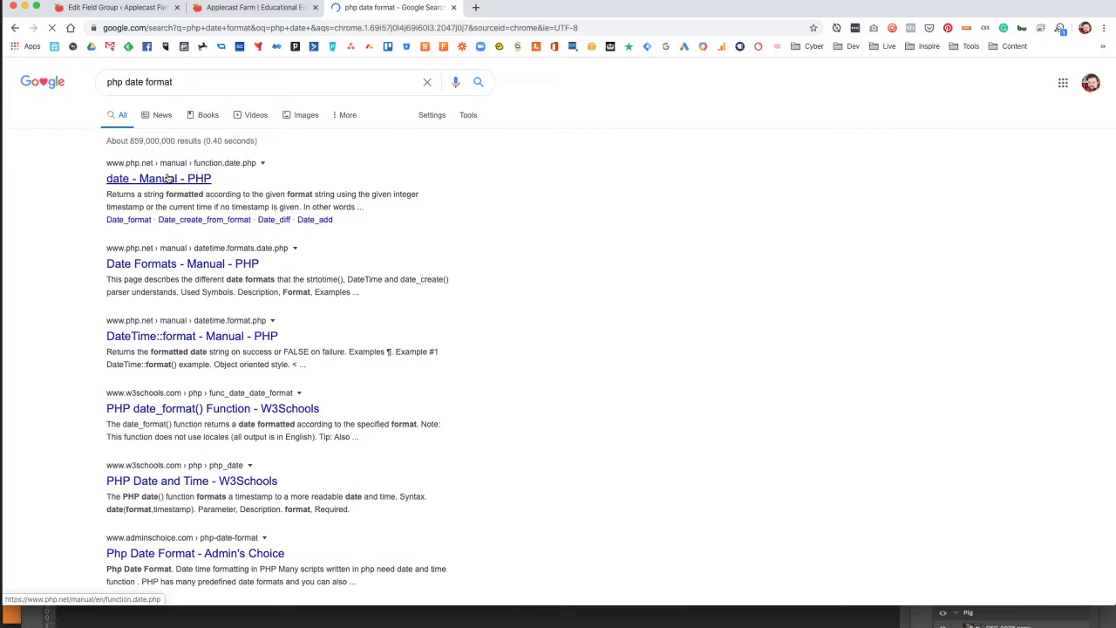
{"action": "scroll", "coordinate": [600, 348], "scroll_direction": "down", "scroll_amount": 10}
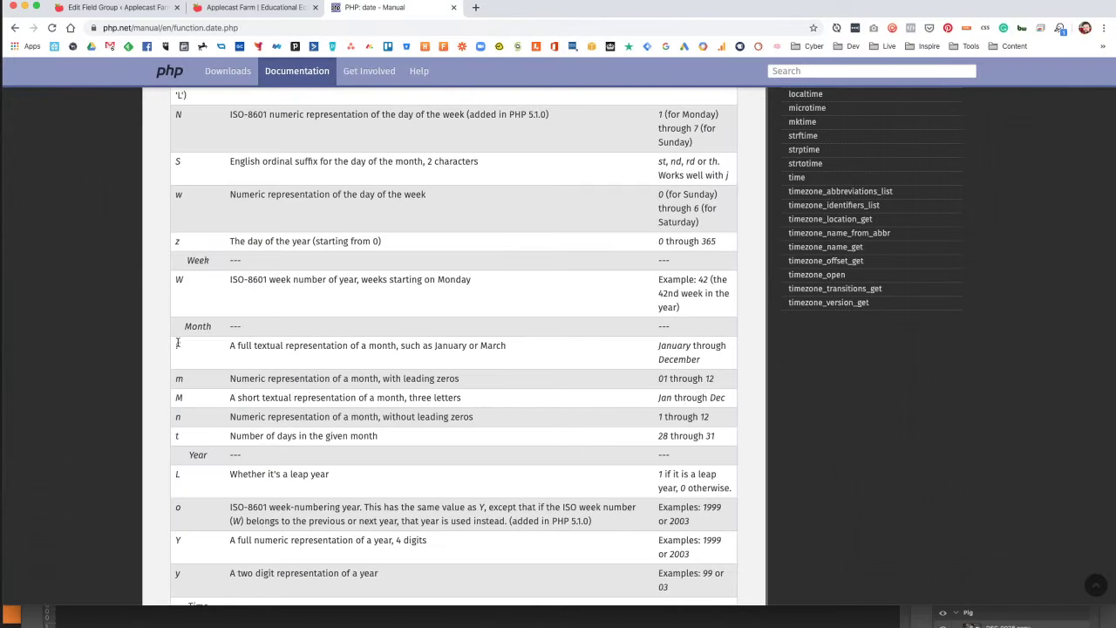
Set the custom display format of the Date Arrived at Cast field to "F Y".
{"action": "left_click", "coordinate": [244, 8]}
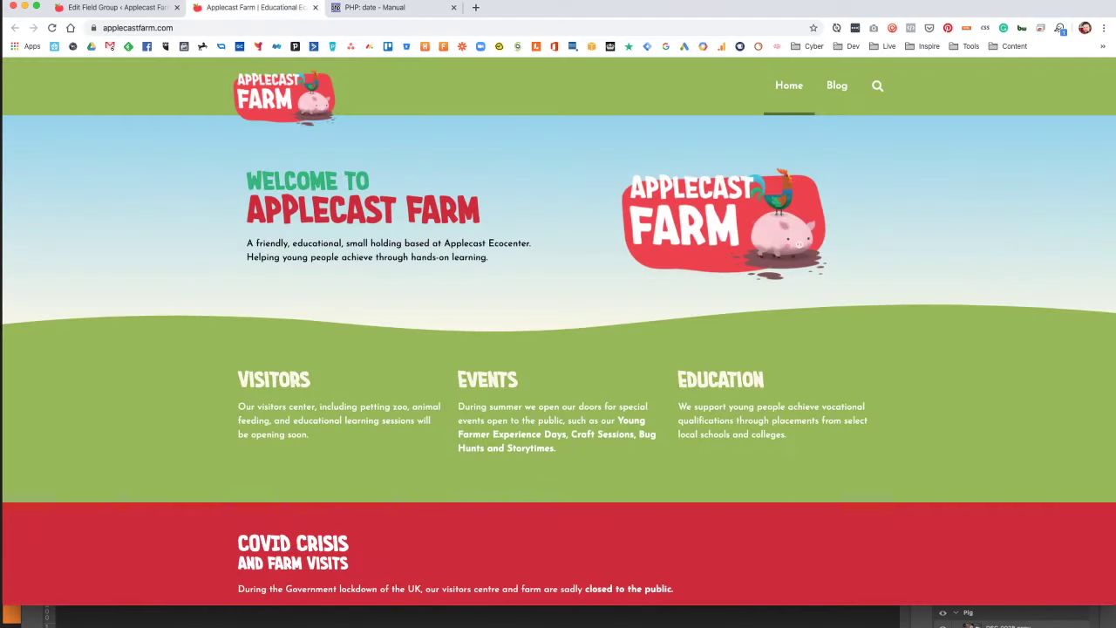
{"action": "left_click", "coordinate": [111, 8]}
{"action": "type", "text": "F Y"}
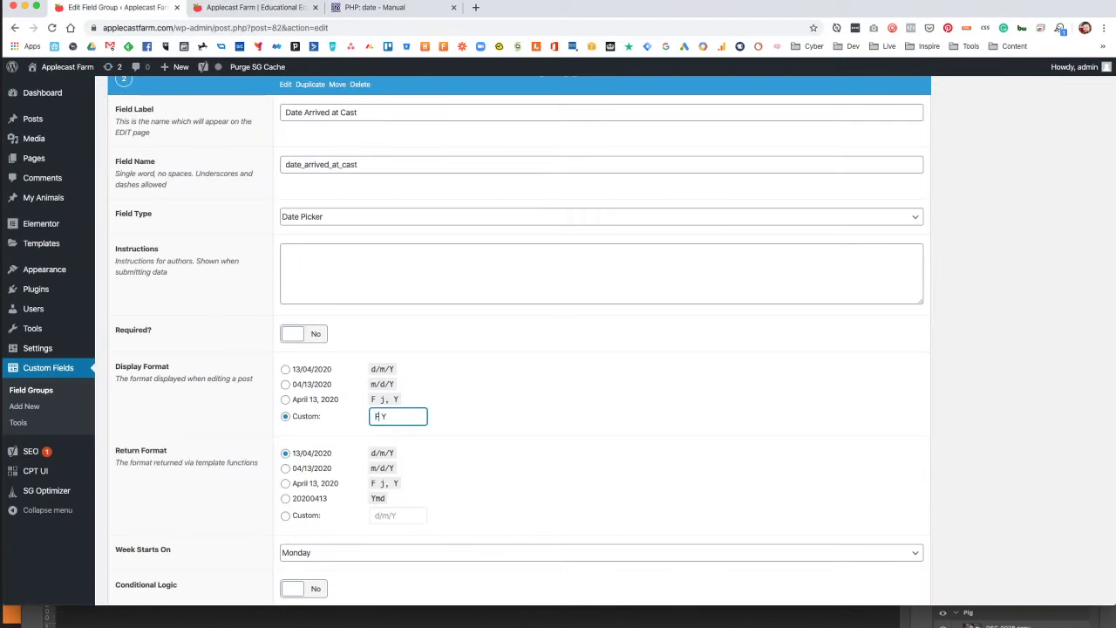
Set the return format of the Date Arrived at Cast field to the custom value "F Y".
{"action": "left_click", "coordinate": [296, 518]}
{"action": "triple_click", "coordinate": [418, 520]}
{"action": "type", "text": "F "}
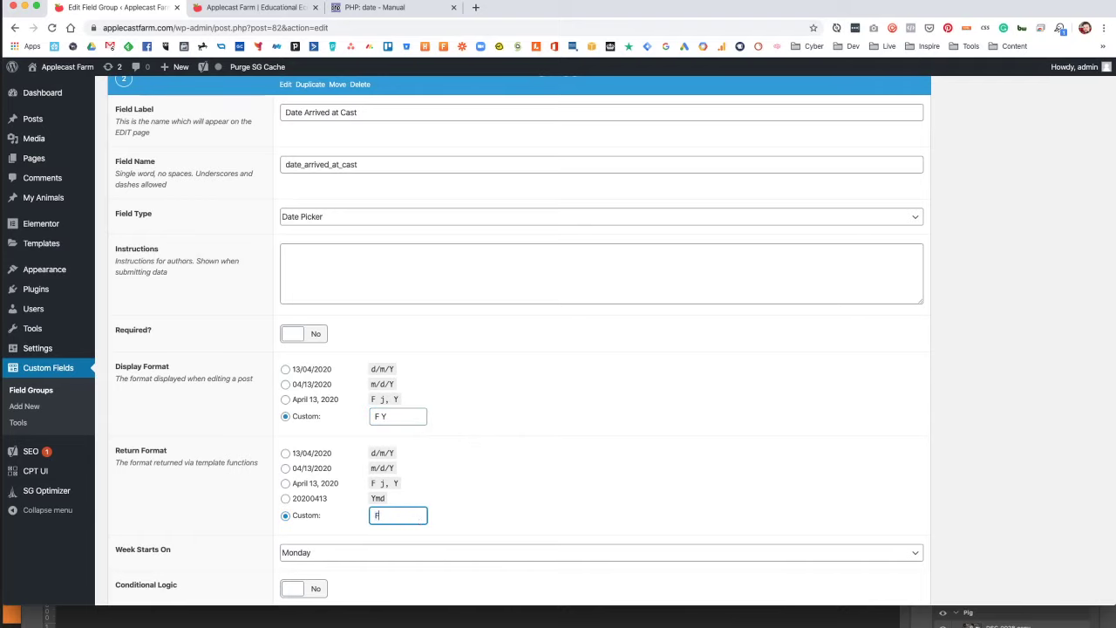
{"action": "type", "text": "Y"}
{"action": "scroll", "coordinate": [374, 404], "scroll_direction": "down", "scroll_amount": 5}
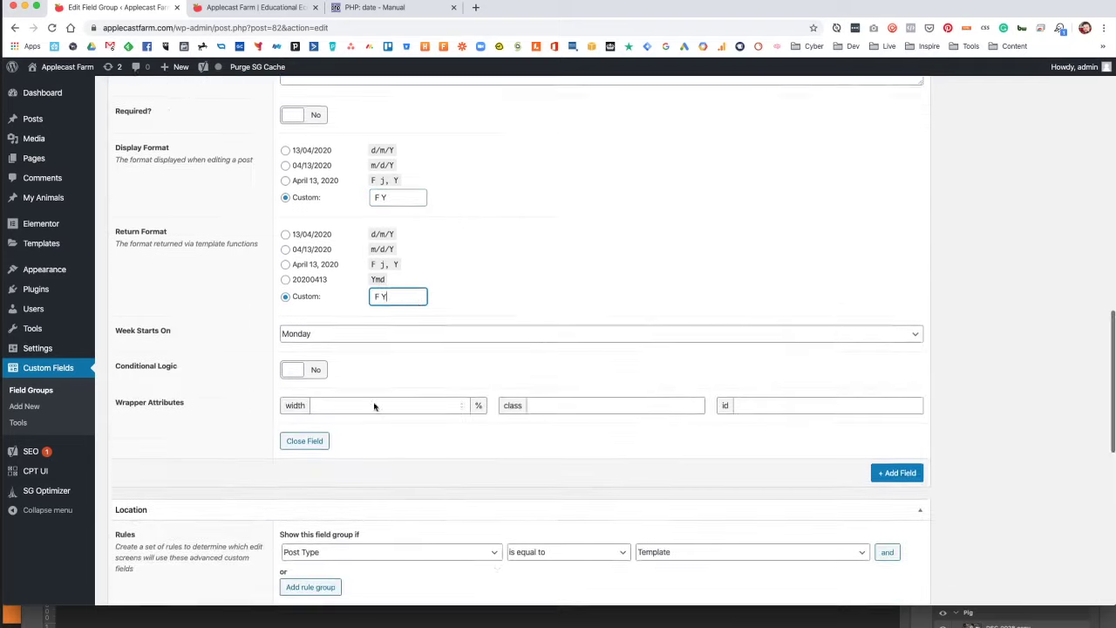
{"action": "scroll", "coordinate": [611, 416], "scroll_direction": "up", "scroll_amount": 10}
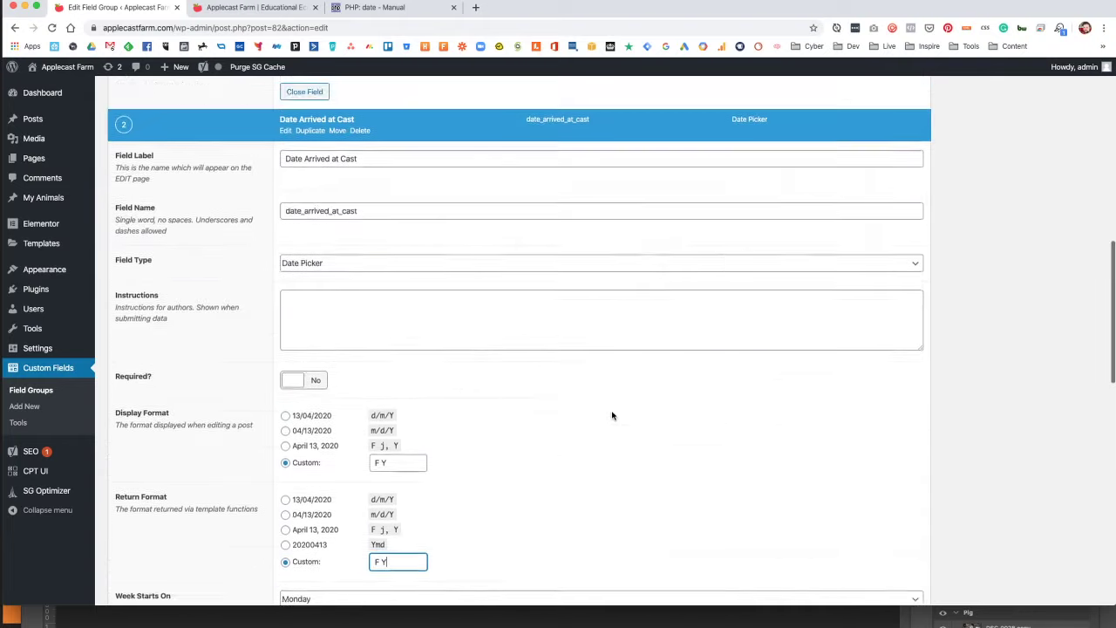
{"action": "scroll", "coordinate": [613, 412], "scroll_direction": "up", "scroll_amount": 5}
{"action": "scroll", "coordinate": [607, 410], "scroll_direction": "down", "scroll_amount": 5}
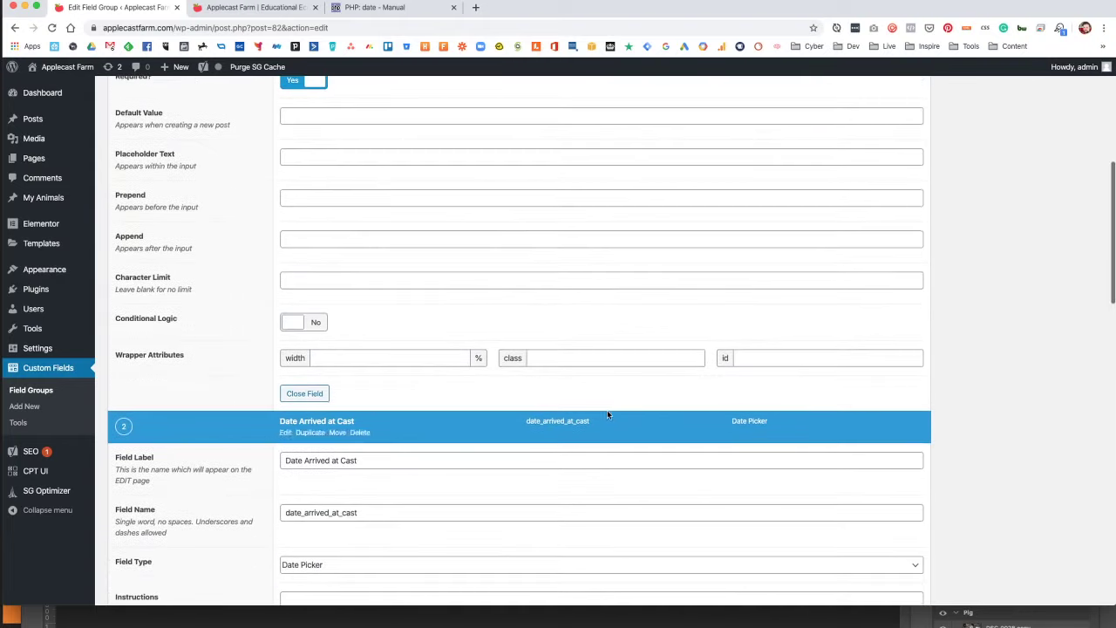
{"action": "scroll", "coordinate": [594, 412], "scroll_direction": "up", "scroll_amount": 6}
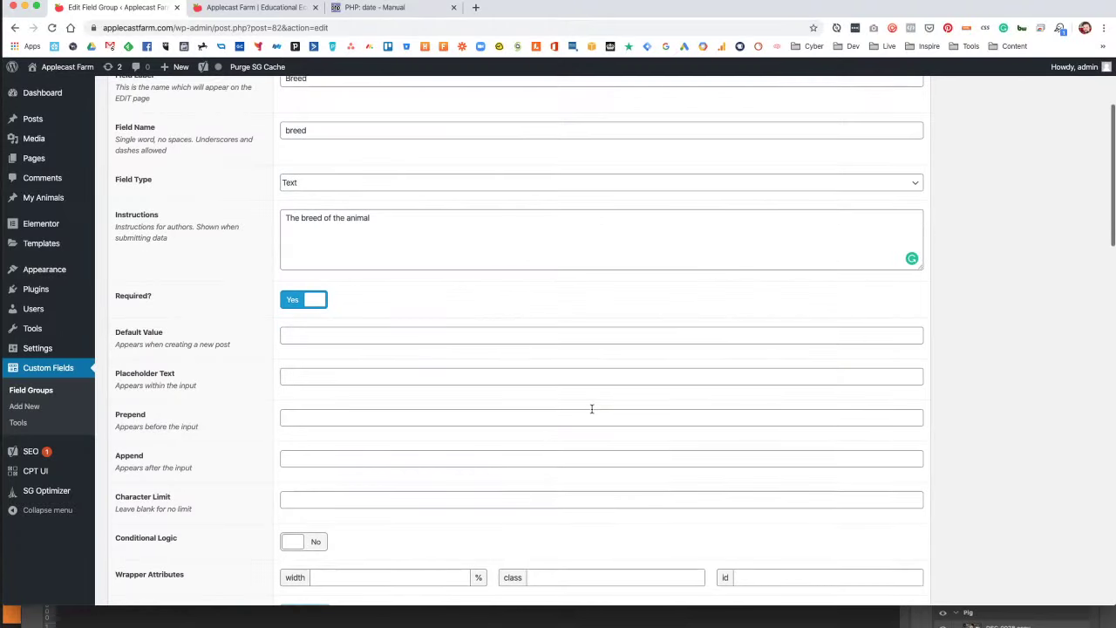
{"action": "scroll", "coordinate": [592, 417], "scroll_direction": "down", "scroll_amount": 10}
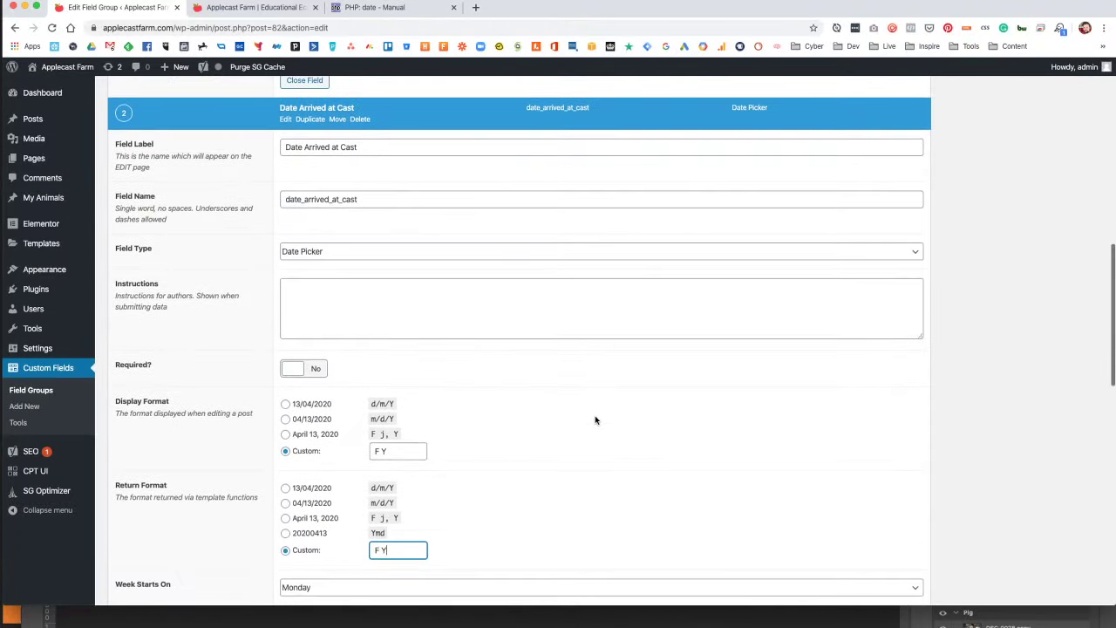
Add a third field to the group with the field name rare_breed.
{"action": "scroll", "coordinate": [595, 419], "scroll_direction": "down", "scroll_amount": 7}
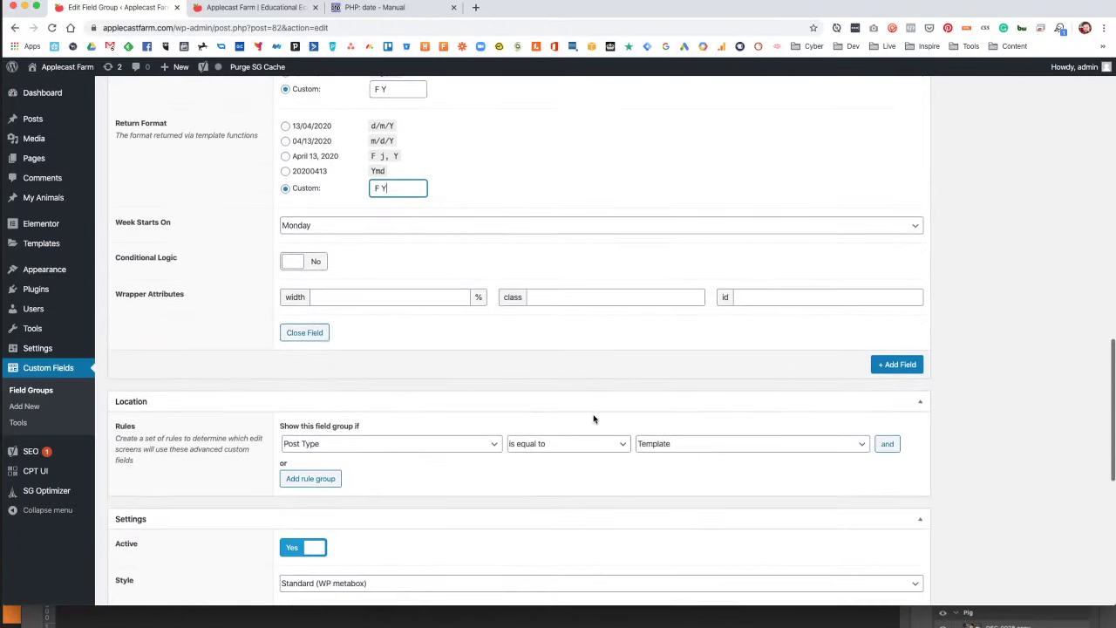
{"action": "left_click", "coordinate": [904, 366]}
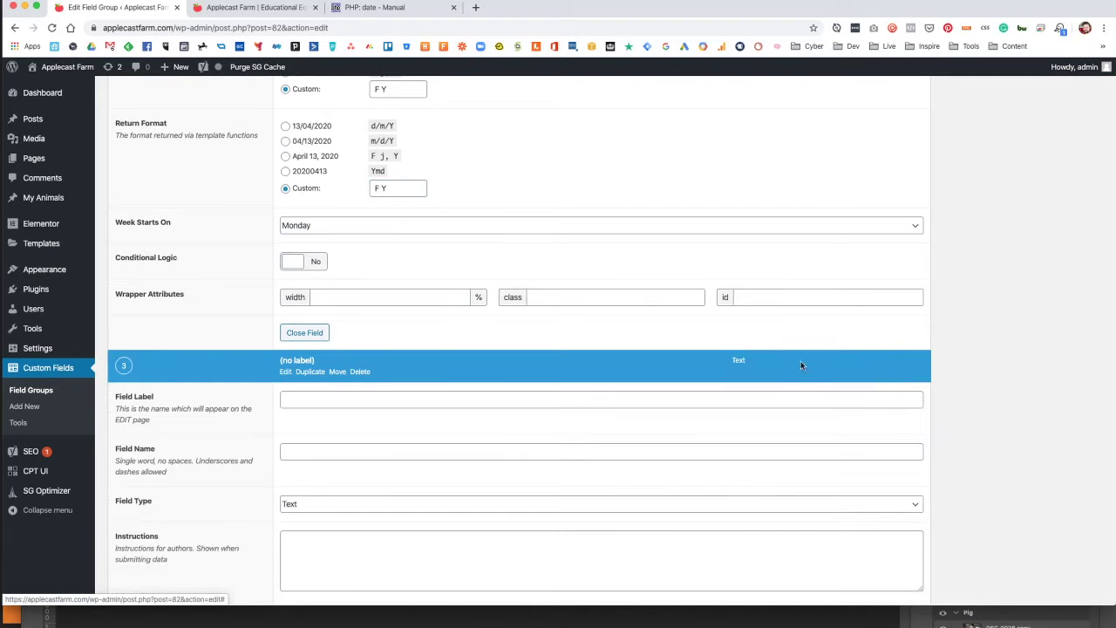
{"action": "scroll", "coordinate": [399, 364], "scroll_direction": "down", "scroll_amount": 3}
{"action": "left_click", "coordinate": [333, 392]}
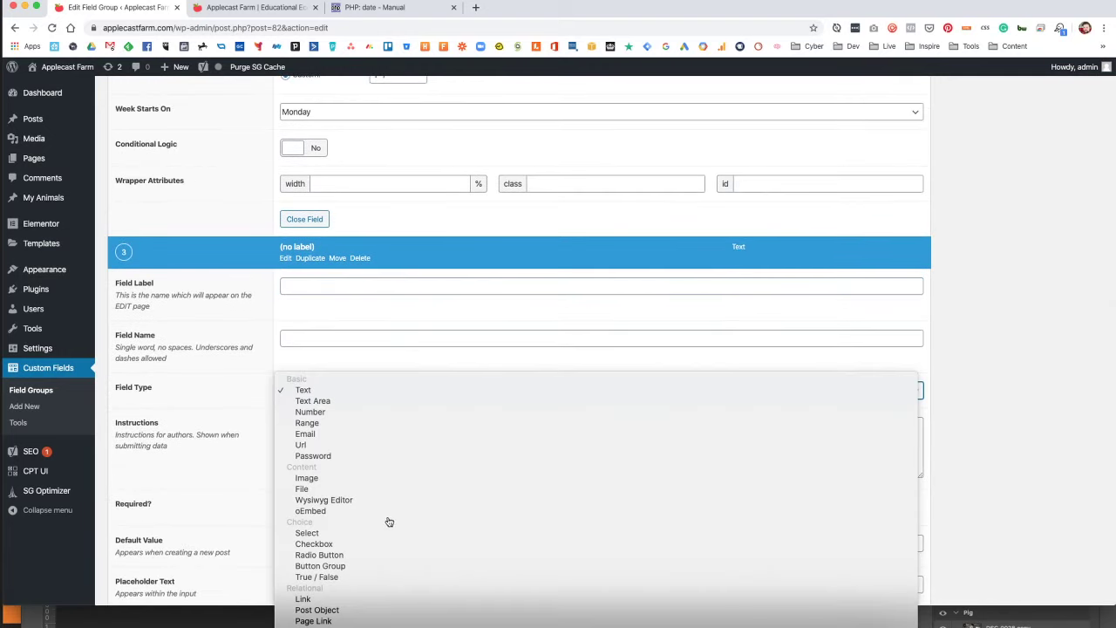
{"action": "left_click", "coordinate": [316, 285]}
{"action": "left_click", "coordinate": [316, 286]}
{"action": "type", "text": "rate"}
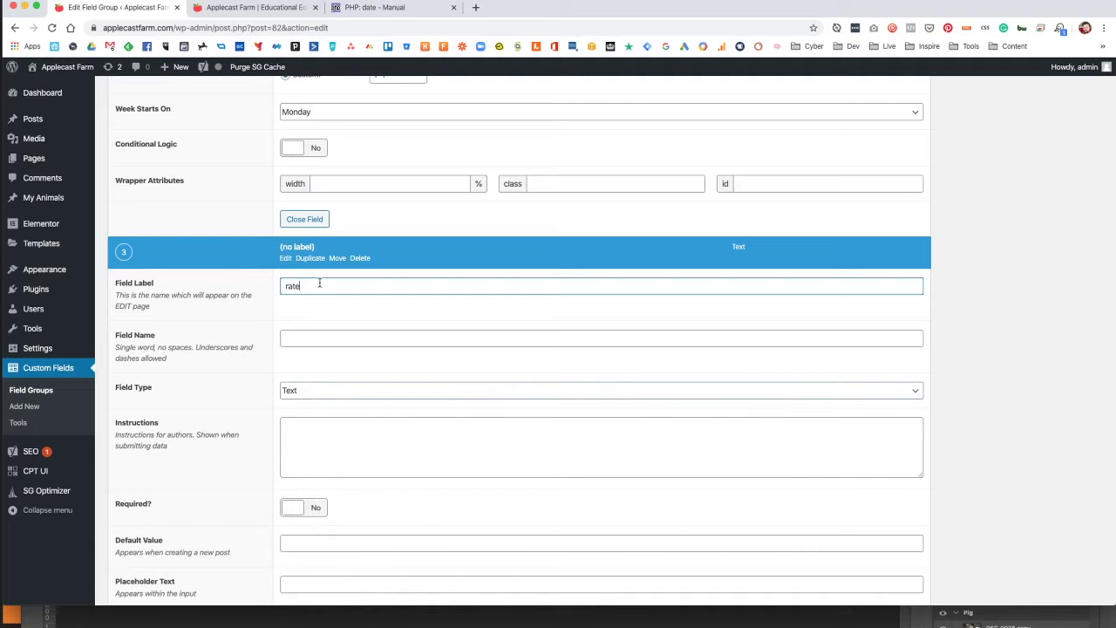
{"action": "key", "text": "BackSpace"}
{"action": "key", "text": "BackSpace"}
{"action": "key", "text": "BackSpace"}
{"action": "type", "text": "are_breed"}
{"action": "key", "text": "Tab"}
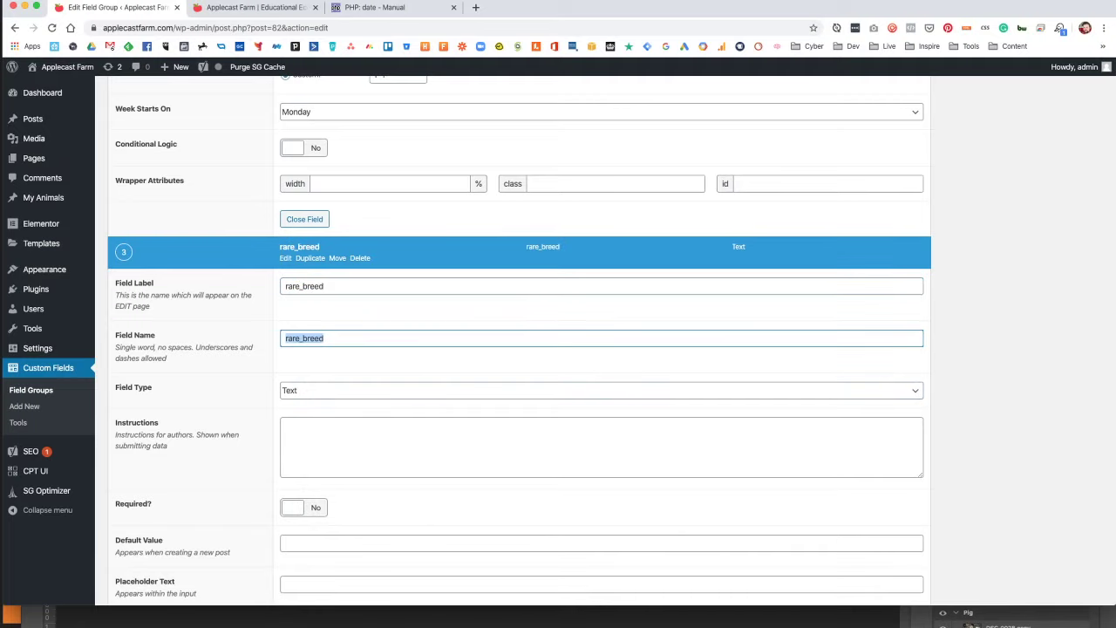
Set the third field's label to "Rare Breed" and its field type to Checkbox.
{"action": "key", "text": "shift+Tab"}
{"action": "type", "text": "Rare"}
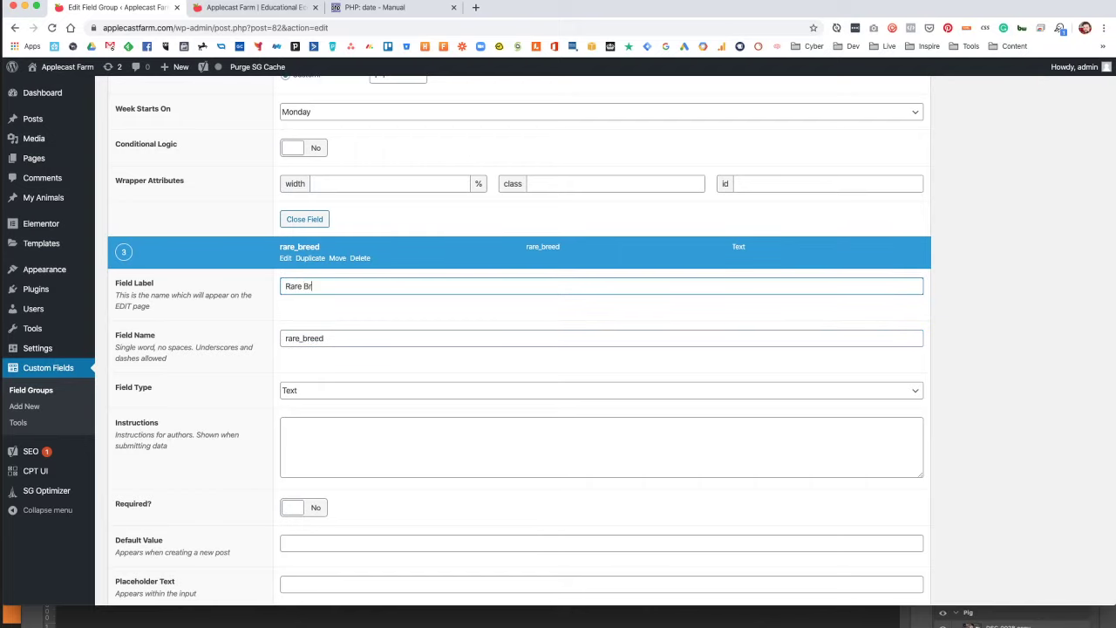
{"action": "type", "text": " Breed"}
{"action": "key", "text": "Tab"}
{"action": "key", "text": "Tab"}
{"action": "left_click", "coordinate": [349, 391]}
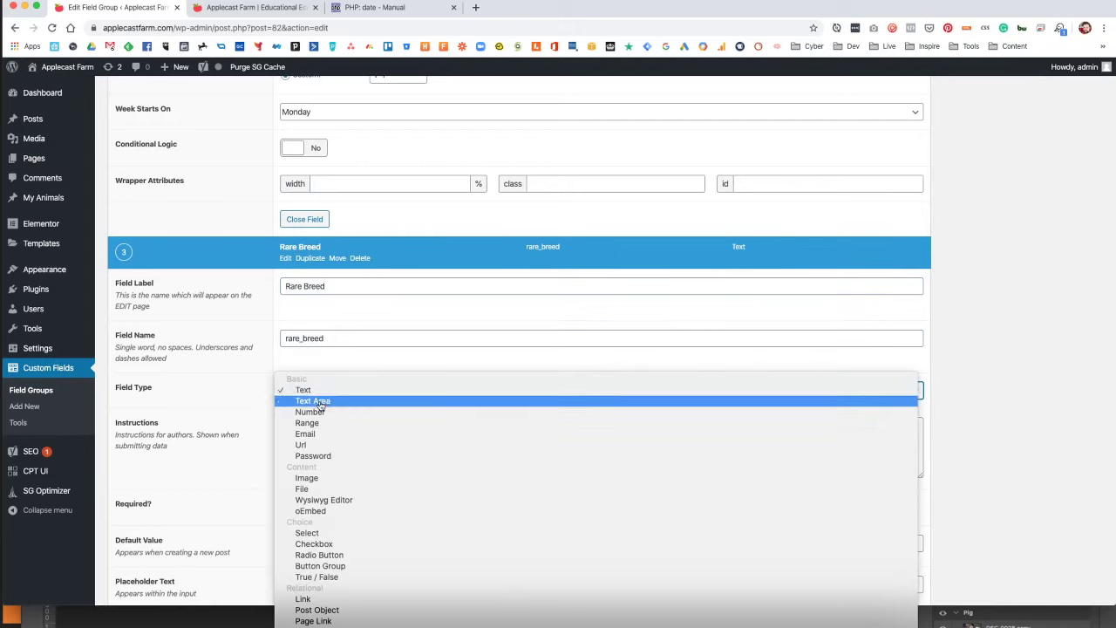
{"action": "left_click", "coordinate": [361, 499]}
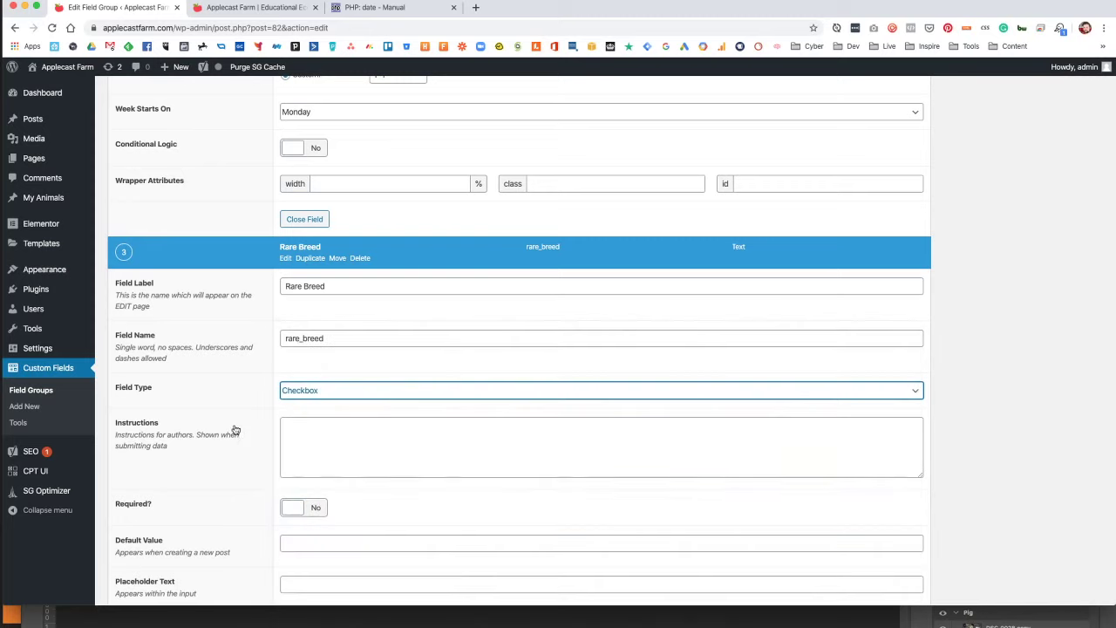
Give the Rare Breed field the instructions "If this animal is a rare breed, tick this box!".
{"action": "scroll", "coordinate": [233, 430], "scroll_direction": "down", "scroll_amount": 1}
{"action": "left_click", "coordinate": [334, 391]}
{"action": "type", "text": "If this"}
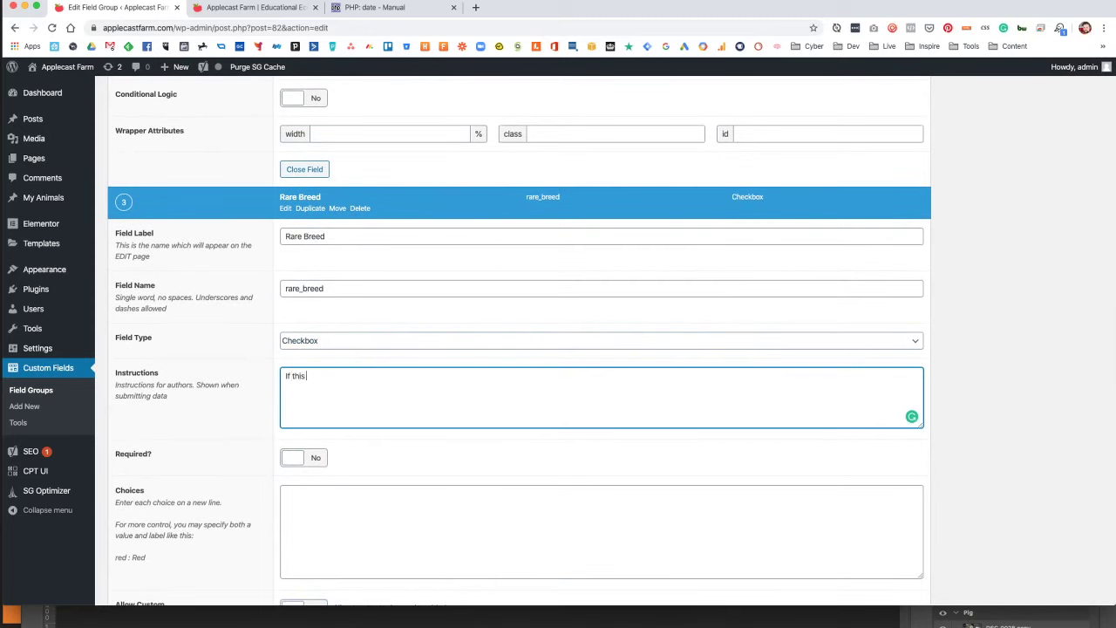
{"action": "type", "text": " ani"}
{"action": "key", "text": "BackSpace"}
{"action": "type", "text": "animal is a re"}
{"action": "type", "text": "re nbreed"}
{"action": "key", "text": "BackSpace"}
{"action": "key", "text": "BackSpace"}
{"action": "type", "text": "breed, tick this box!"}
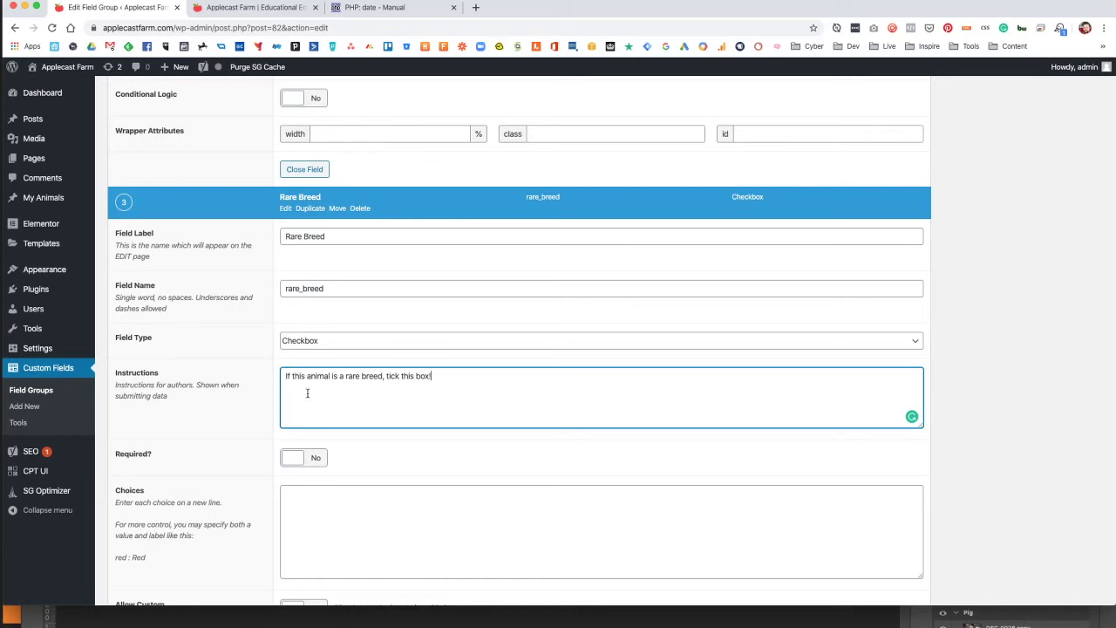
Enter "rare: Rare Breed" as the only choice of the Rare Breed checkbox field.
{"action": "scroll", "coordinate": [262, 392], "scroll_direction": "down", "scroll_amount": 3}
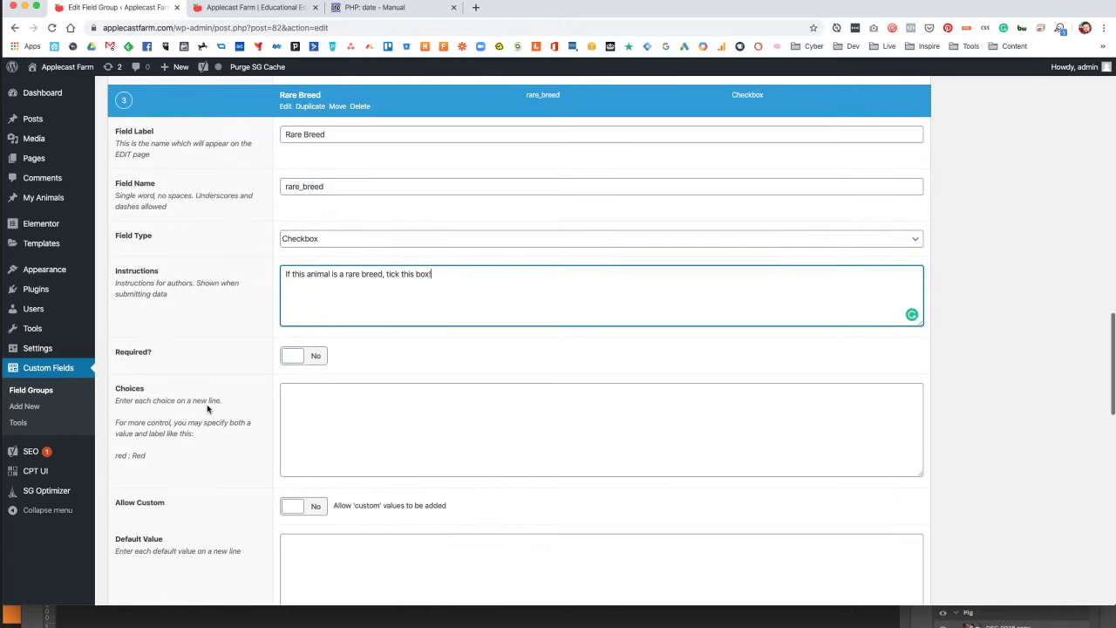
{"action": "scroll", "coordinate": [186, 404], "scroll_direction": "down", "scroll_amount": 2}
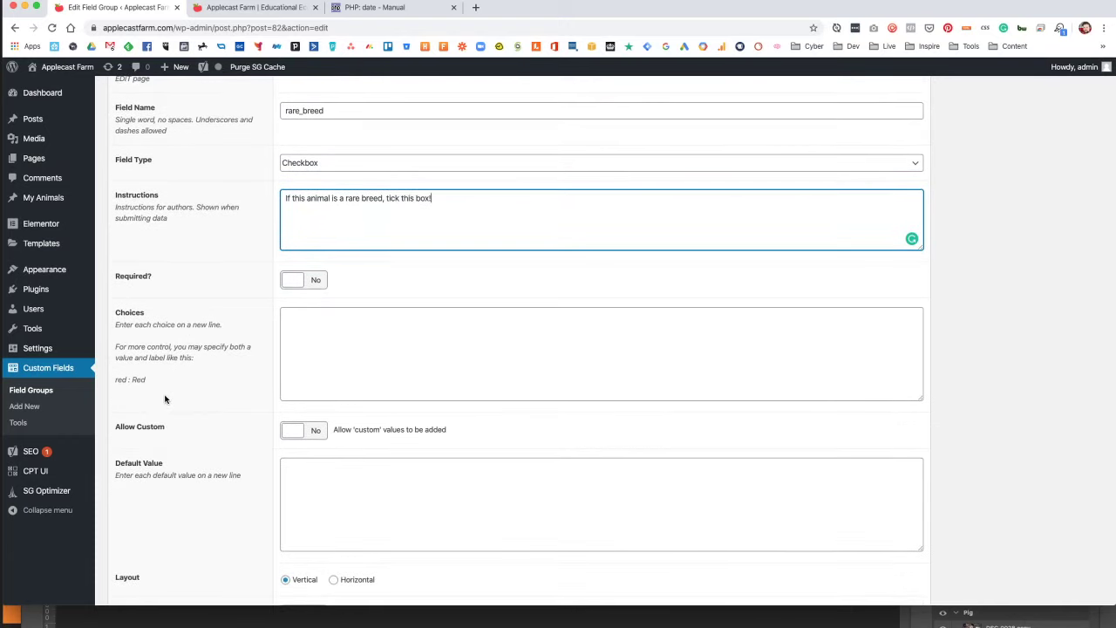
{"action": "left_click", "coordinate": [370, 337]}
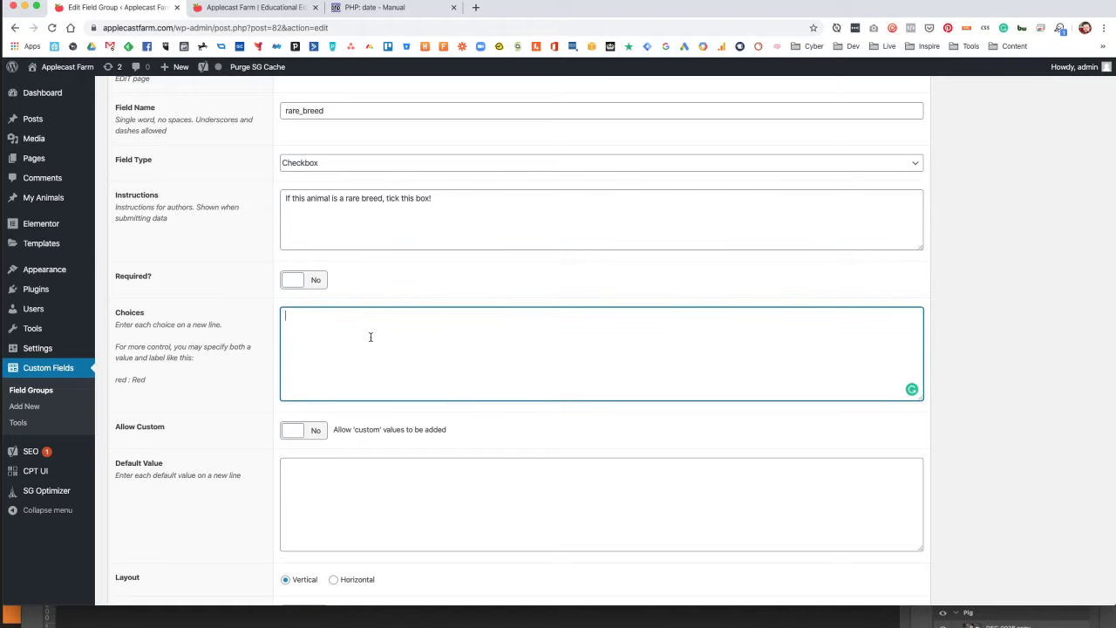
{"action": "type", "text": "rare:  Rare Breed"}
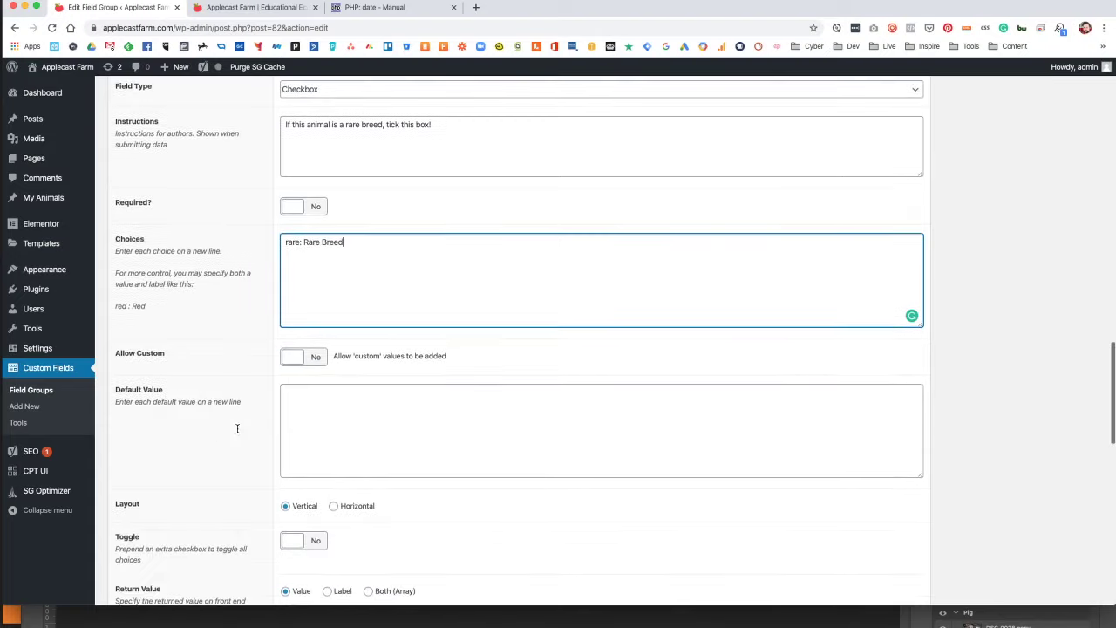
{"action": "scroll", "coordinate": [237, 435], "scroll_direction": "down", "scroll_amount": 4}
Change the Rare Breed field's type to True / False.
{"action": "scroll", "coordinate": [198, 434], "scroll_direction": "up", "scroll_amount": 9}
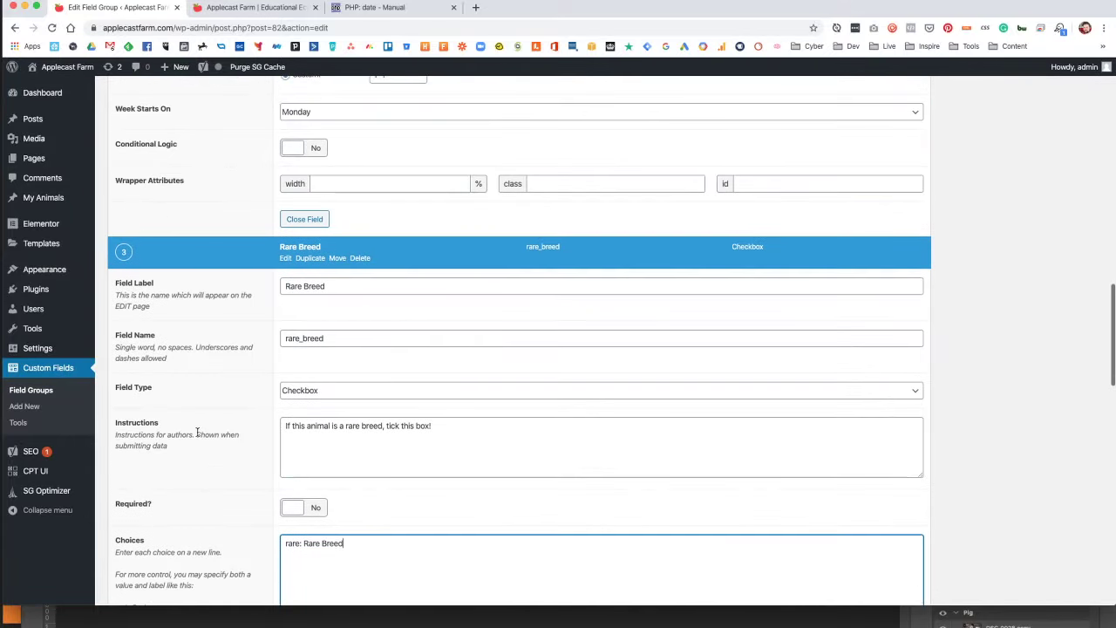
{"action": "left_click", "coordinate": [332, 389]}
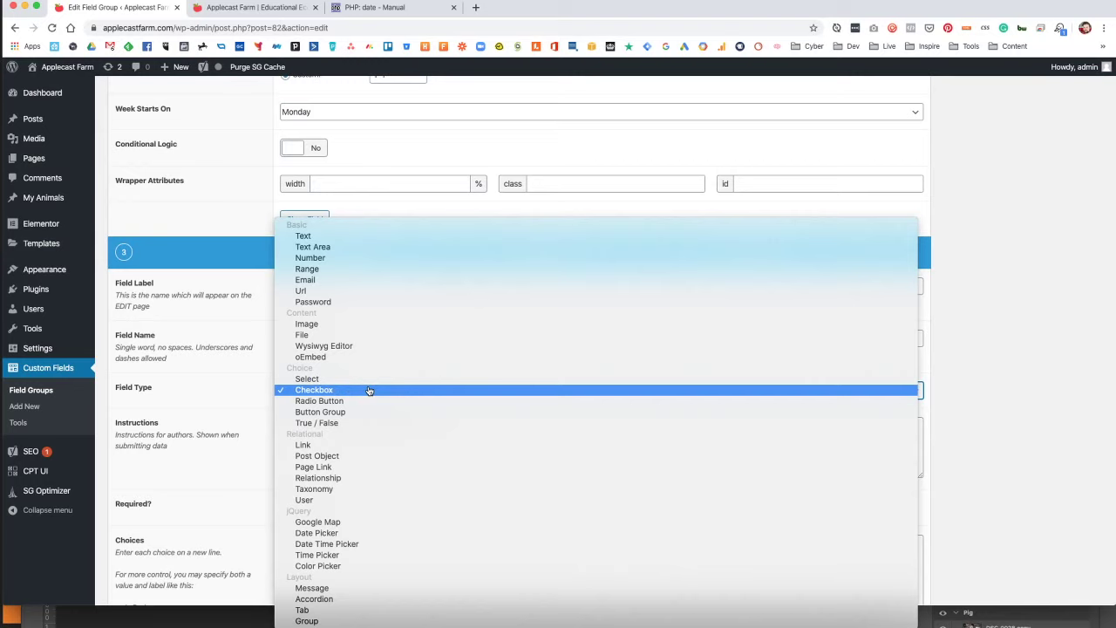
{"action": "left_click", "coordinate": [361, 423]}
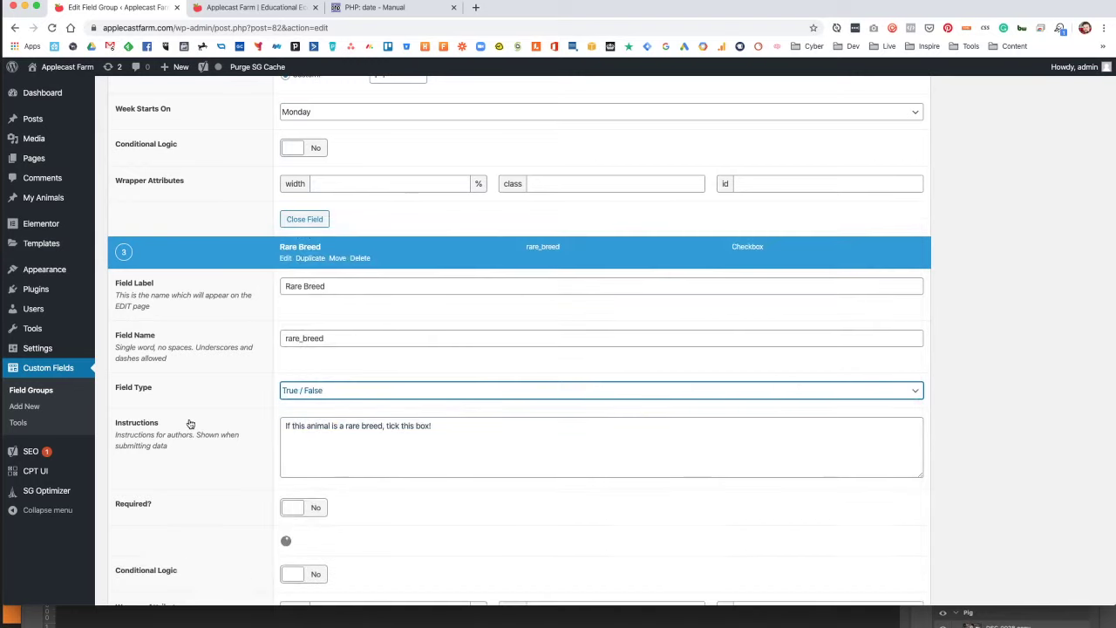
Copy the Rare Breed field's instructions "If this animal is a rare breed, tick this box!" into its message.
{"action": "scroll", "coordinate": [191, 424], "scroll_direction": "down", "scroll_amount": 2}
{"action": "scroll", "coordinate": [190, 424], "scroll_direction": "down", "scroll_amount": 2}
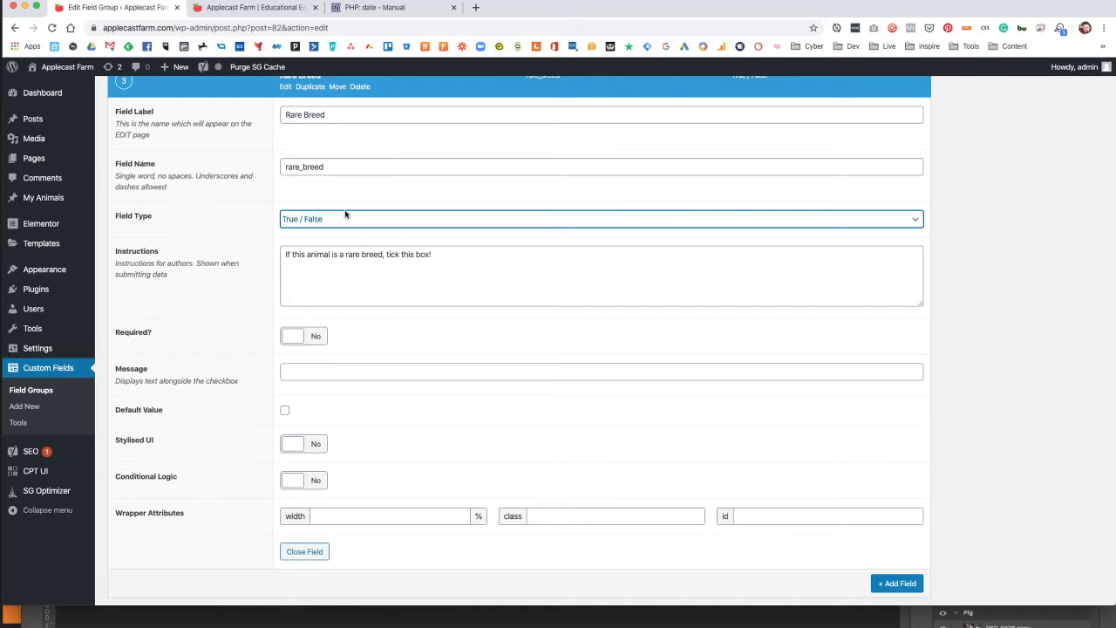
{"action": "triple_click", "coordinate": [343, 266]}
{"action": "key", "text": "super+c"}
{"action": "left_click", "coordinate": [302, 366]}
{"action": "key", "text": "super+v"}
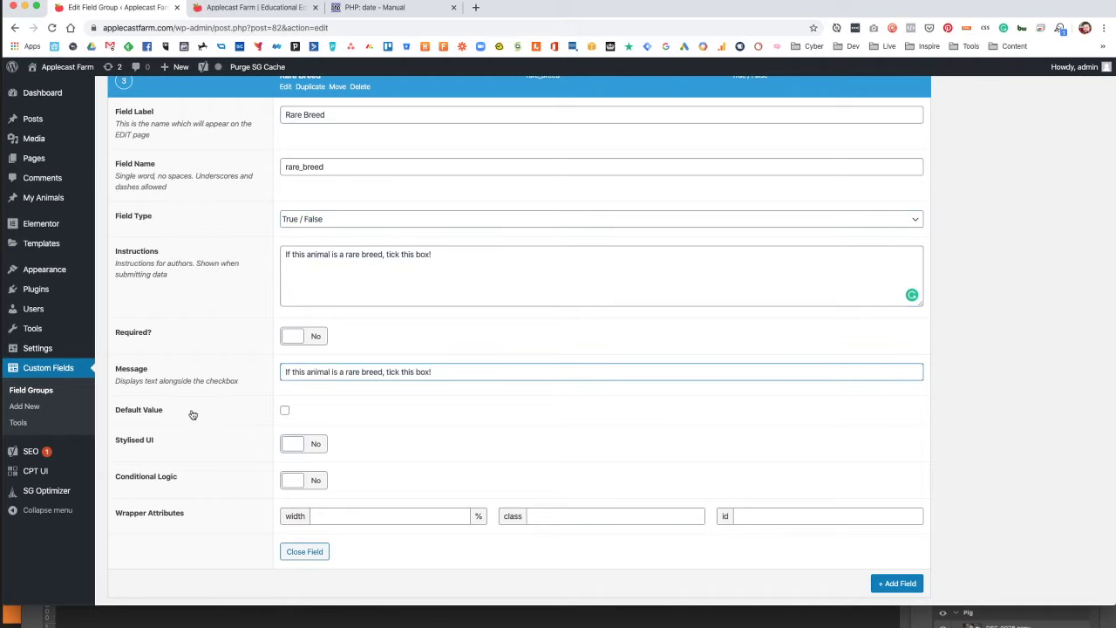
{"action": "scroll", "coordinate": [193, 415], "scroll_direction": "down", "scroll_amount": 1}
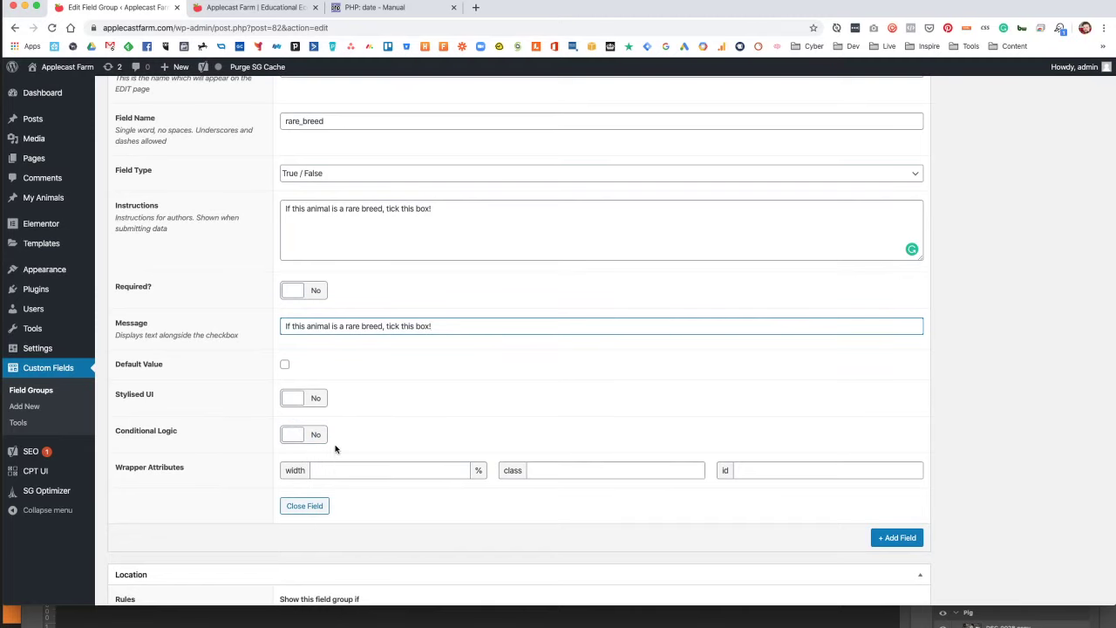
{"action": "scroll", "coordinate": [335, 448], "scroll_direction": "up", "scroll_amount": 2}
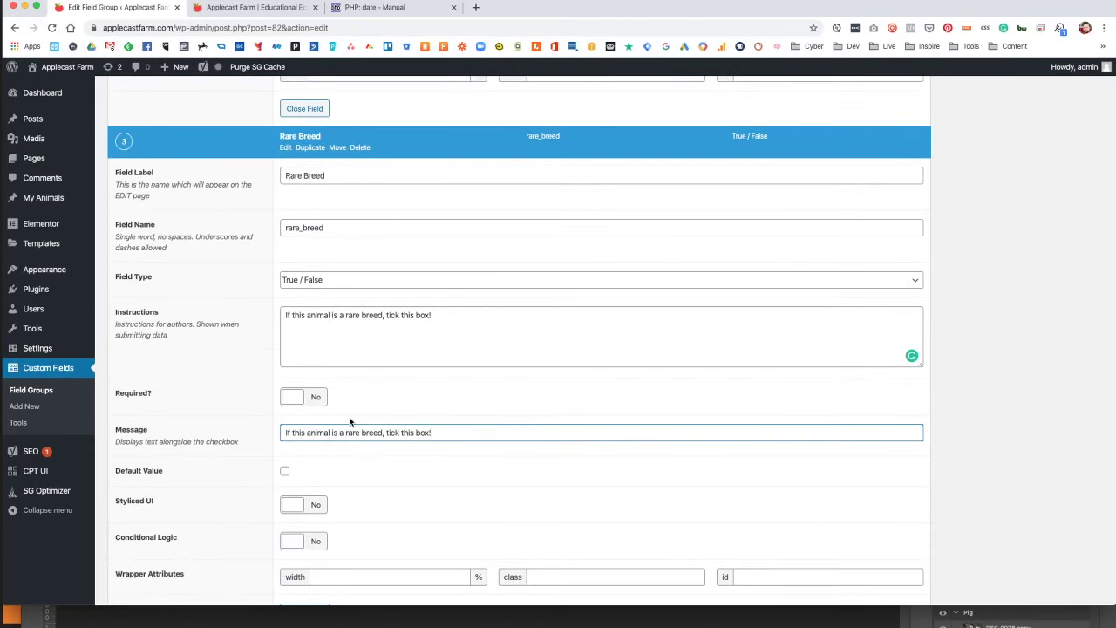
Change the Rare Breed field's type back to Checkbox and check its choices.
{"action": "scroll", "coordinate": [401, 383], "scroll_direction": "down", "scroll_amount": 2}
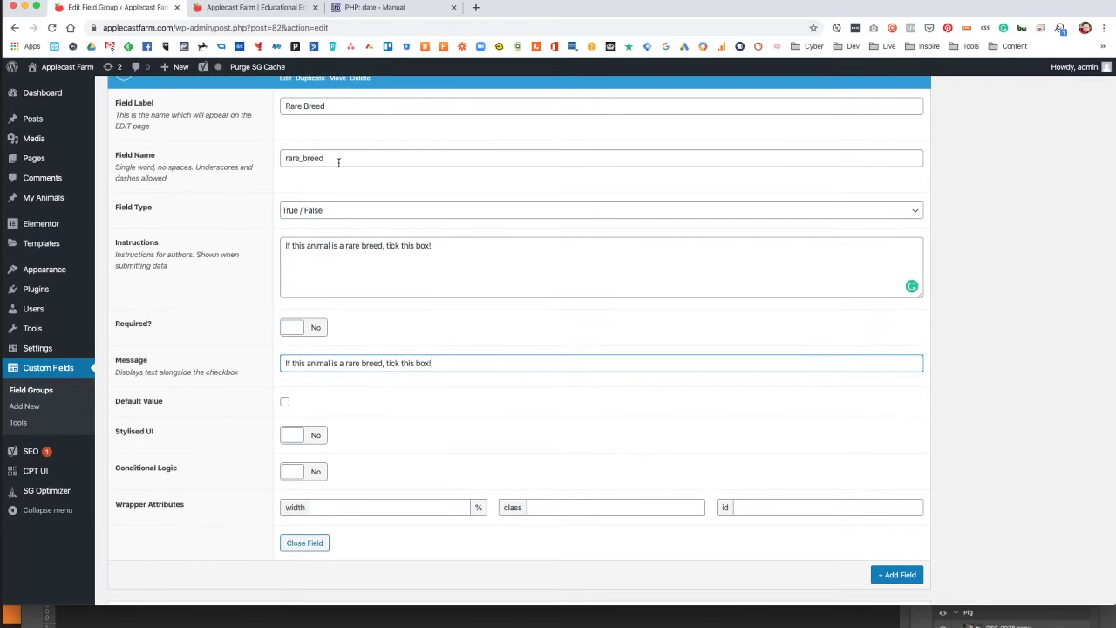
{"action": "left_click", "coordinate": [334, 209]}
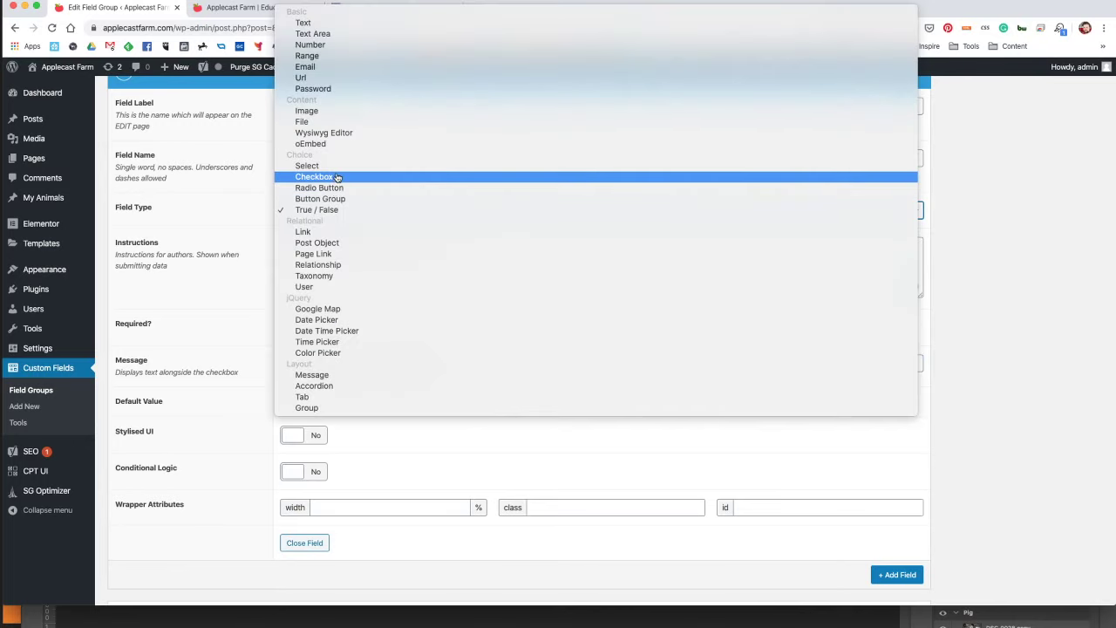
{"action": "left_click", "coordinate": [336, 177]}
{"action": "scroll", "coordinate": [318, 237], "scroll_direction": "down", "scroll_amount": 3}
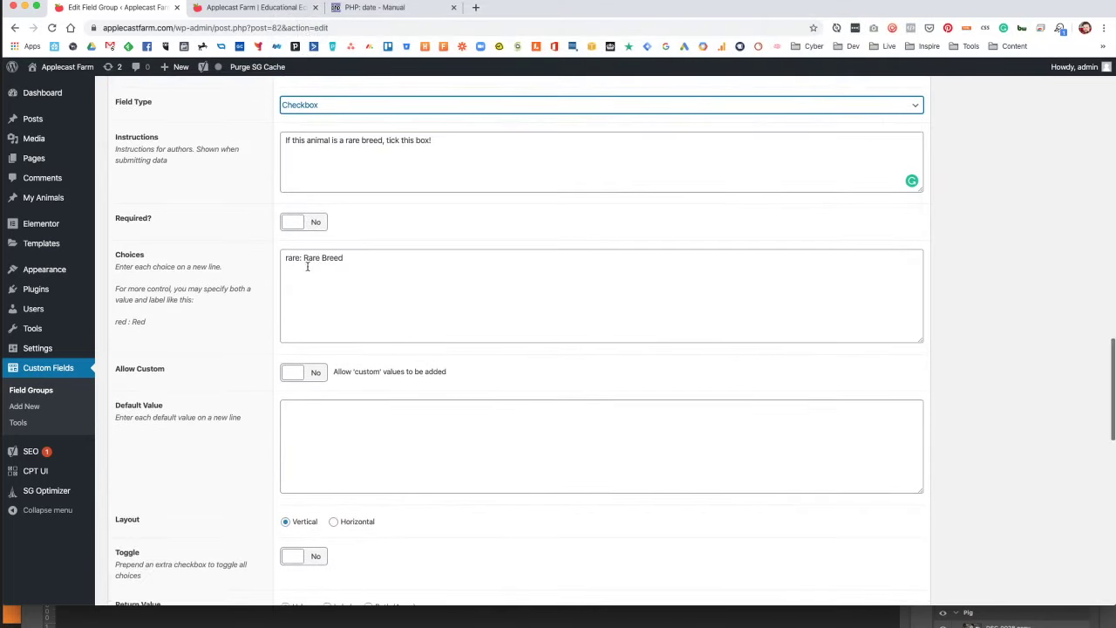
{"action": "scroll", "coordinate": [364, 266], "scroll_direction": "down", "scroll_amount": 7}
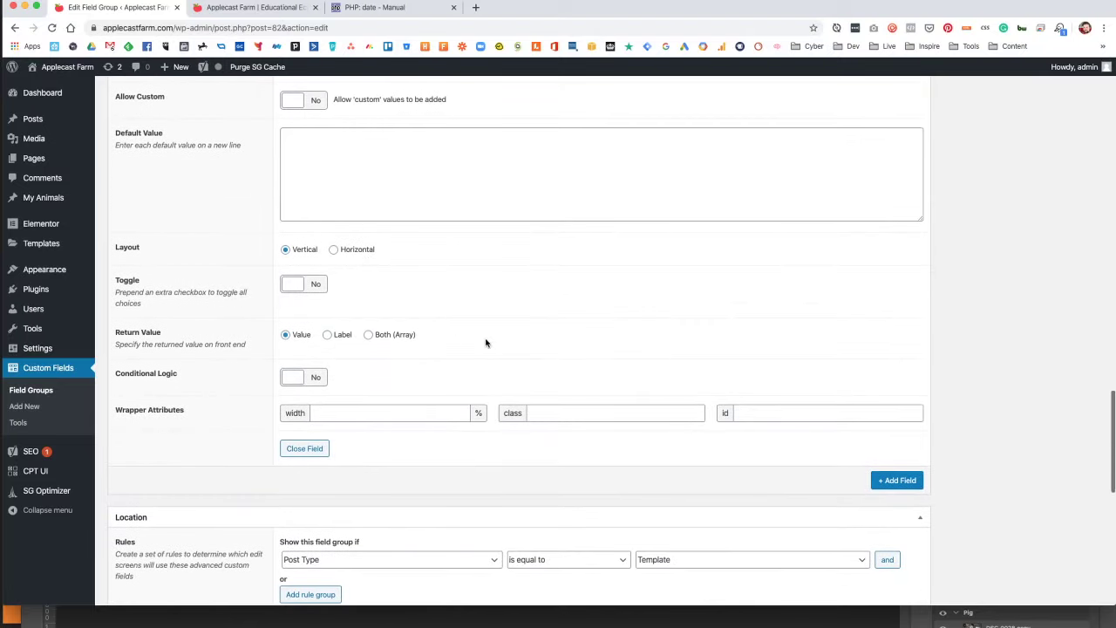
Make the Date Arrived at Cast field required.
{"action": "scroll", "coordinate": [489, 342], "scroll_direction": "up", "scroll_amount": 15}
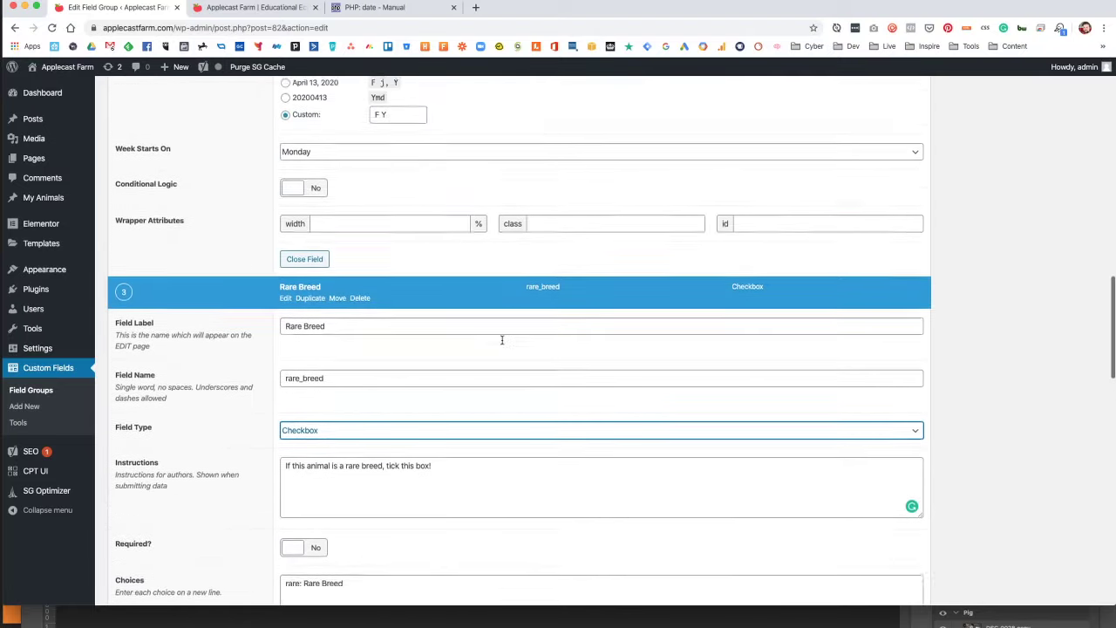
{"action": "scroll", "coordinate": [501, 340], "scroll_direction": "up", "scroll_amount": 20}
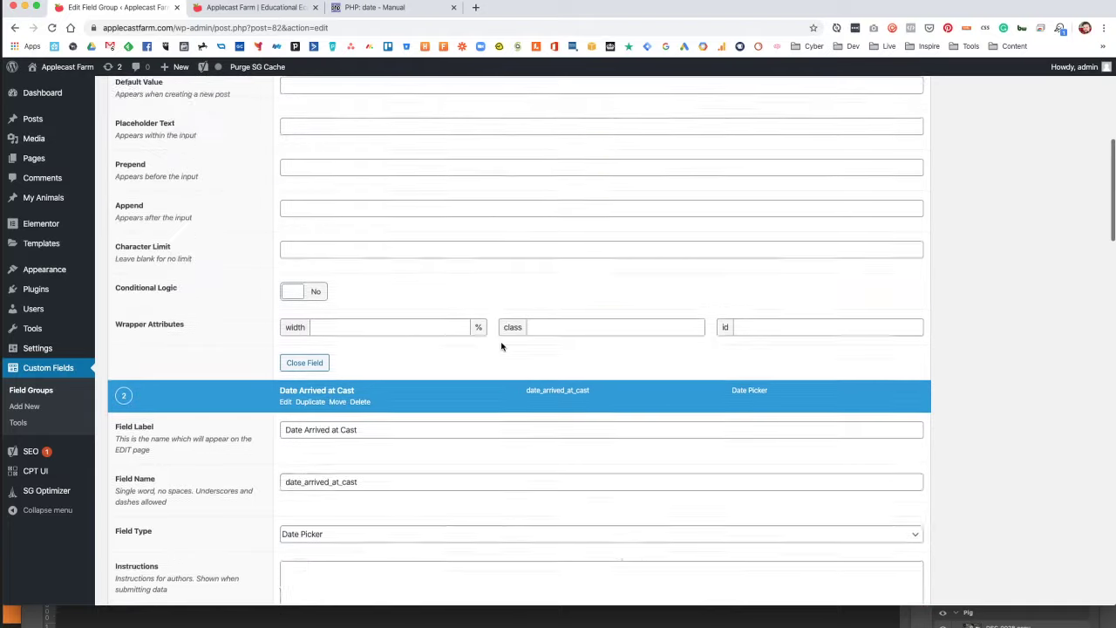
{"action": "scroll", "coordinate": [501, 346], "scroll_direction": "up", "scroll_amount": 20}
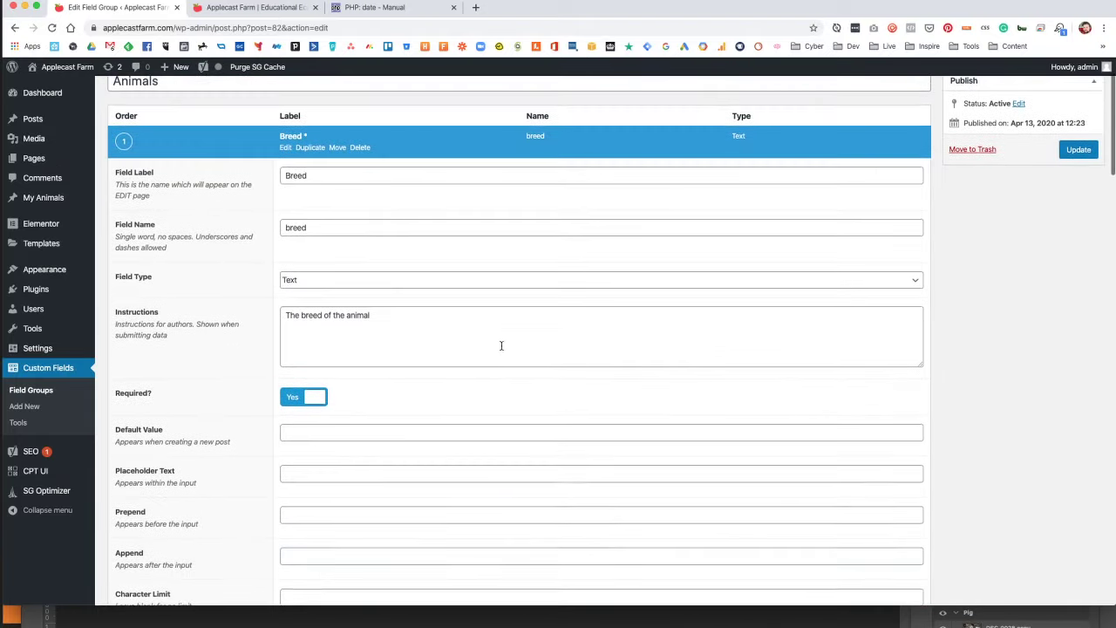
{"action": "scroll", "coordinate": [501, 346], "scroll_direction": "down", "scroll_amount": 20}
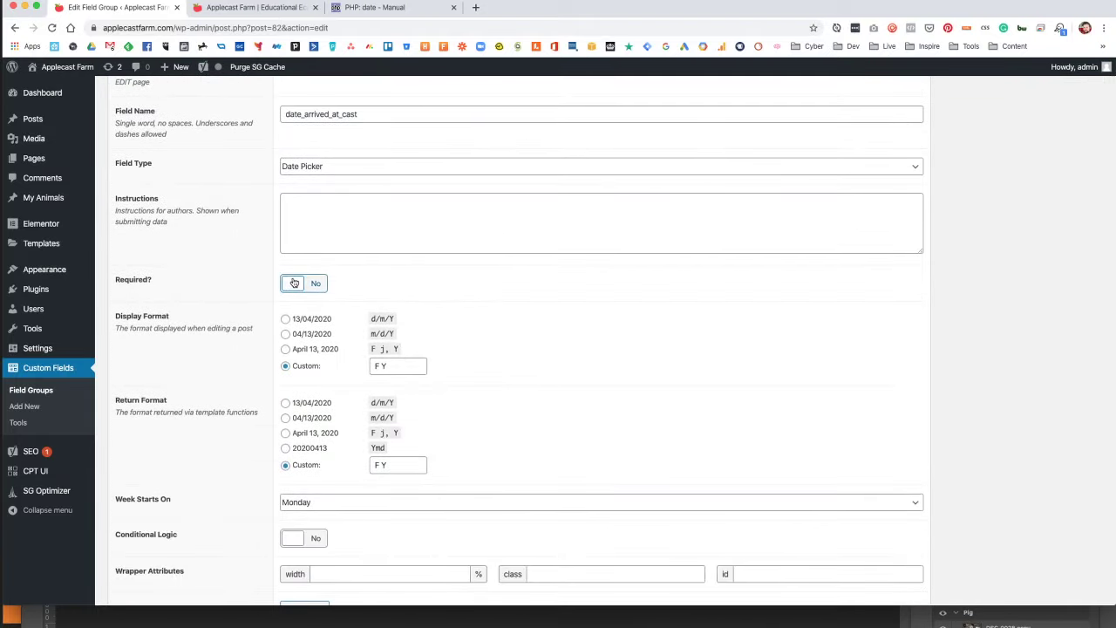
{"action": "left_click", "coordinate": [295, 285]}
{"action": "scroll", "coordinate": [460, 319], "scroll_direction": "down", "scroll_amount": 20}
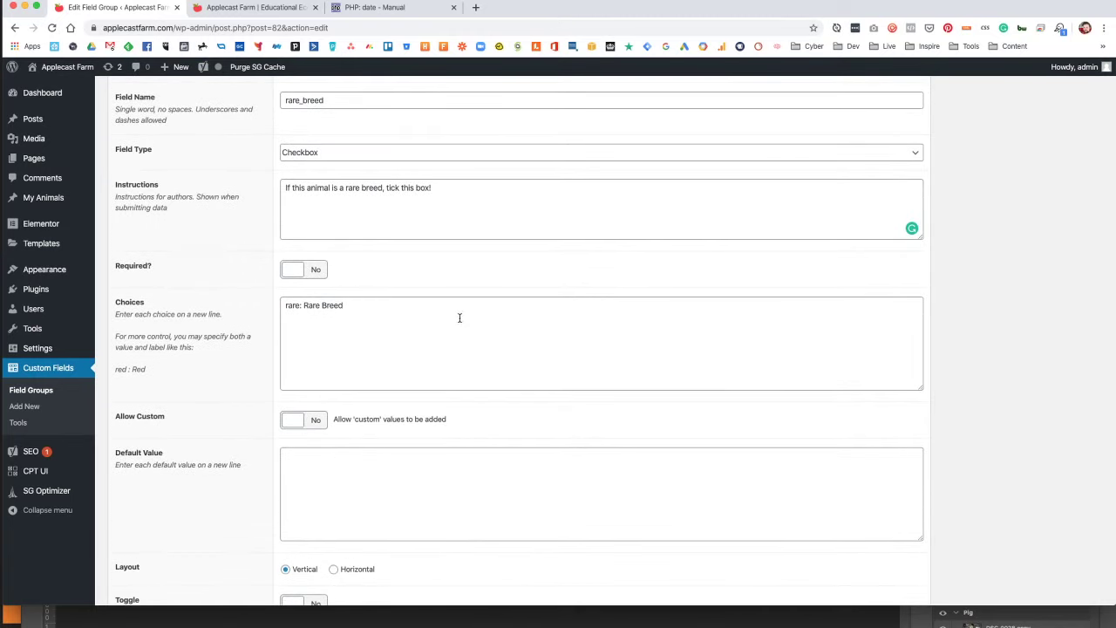
Review the Rare Breed field's remaining settings and save the updated Animals field group.
{"action": "scroll", "coordinate": [461, 321], "scroll_direction": "down", "scroll_amount": 5}
{"action": "scroll", "coordinate": [460, 323], "scroll_direction": "down", "scroll_amount": 5}
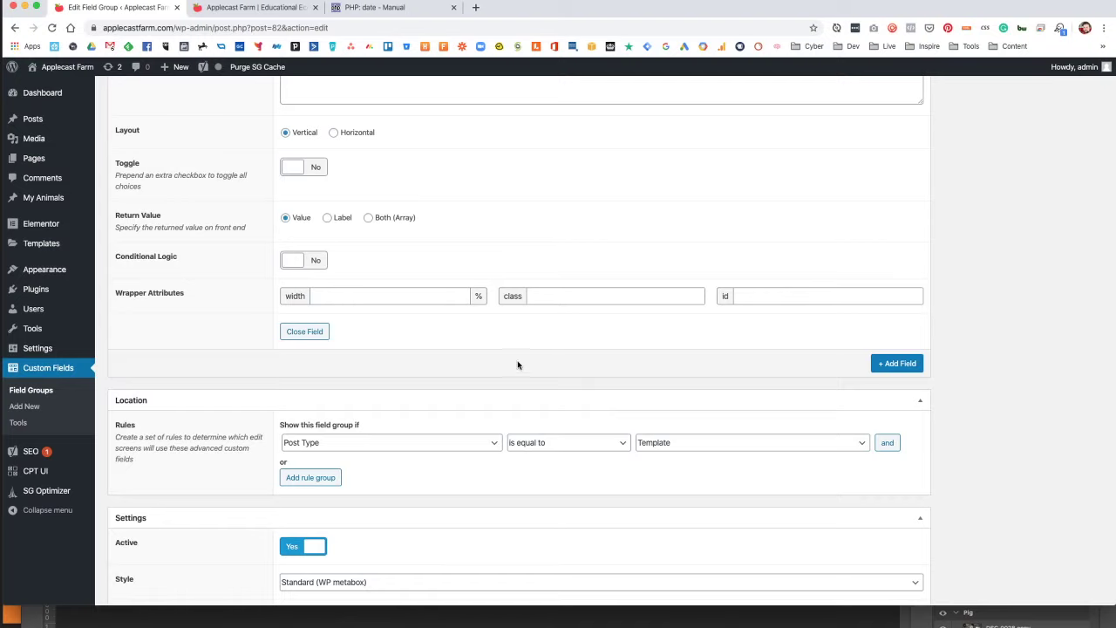
{"action": "scroll", "coordinate": [472, 387], "scroll_direction": "down", "scroll_amount": 1}
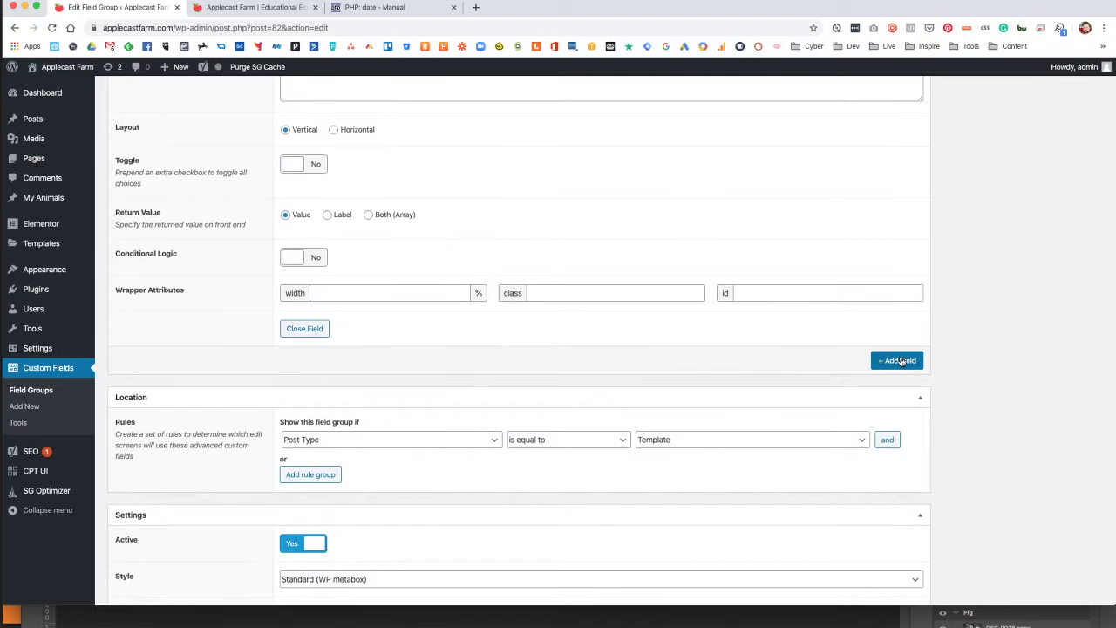
{"action": "scroll", "coordinate": [414, 351], "scroll_direction": "up", "scroll_amount": 3}
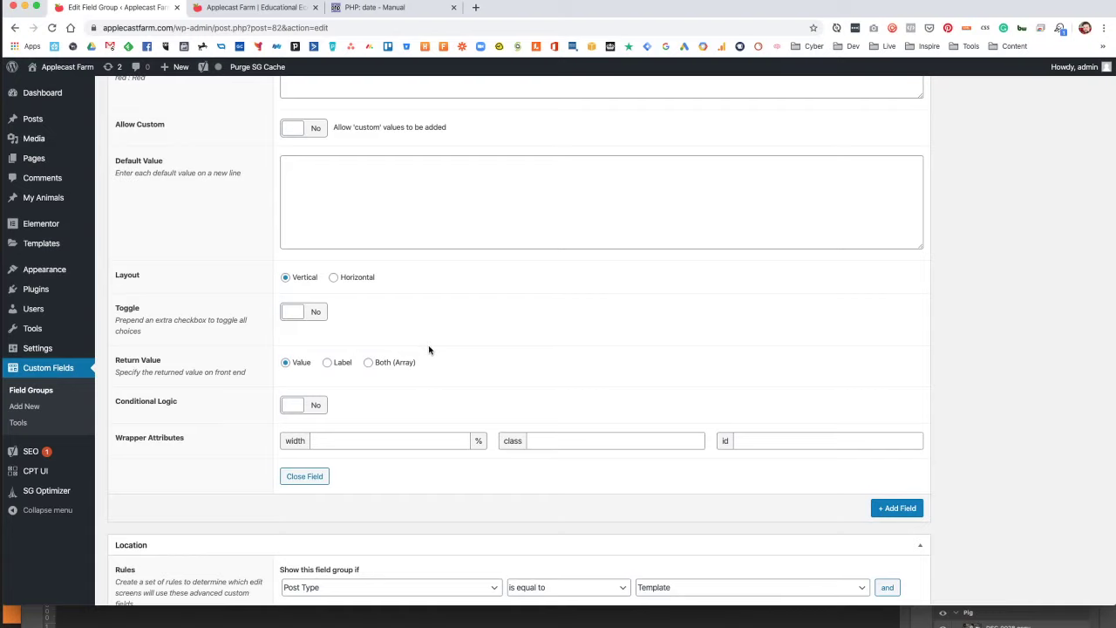
{"action": "scroll", "coordinate": [476, 364], "scroll_direction": "up", "scroll_amount": 5}
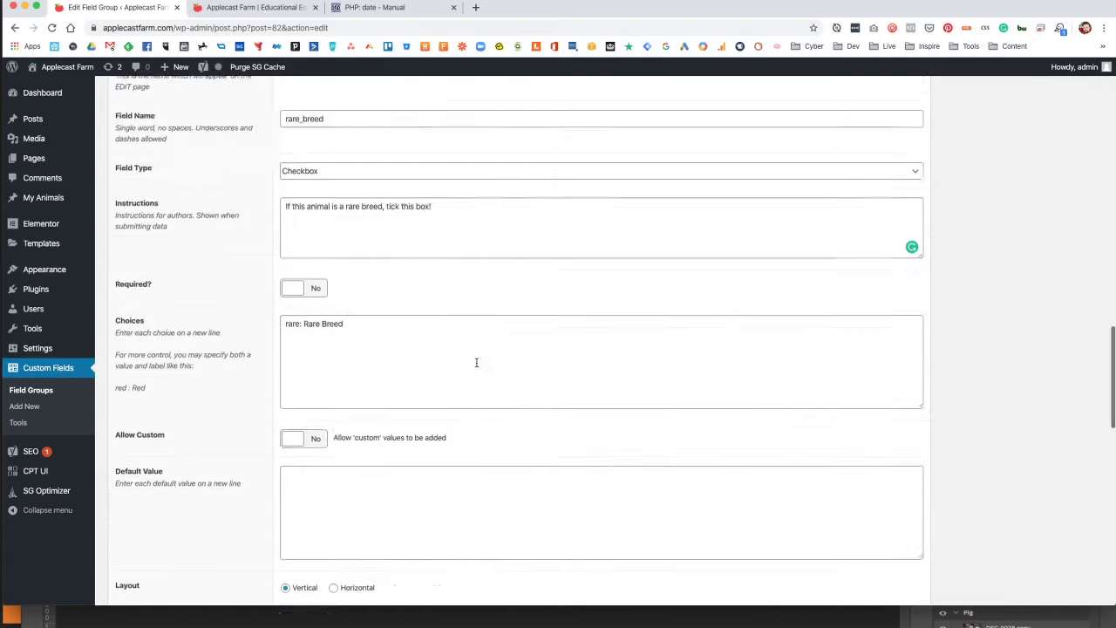
{"action": "scroll", "coordinate": [477, 362], "scroll_direction": "down", "scroll_amount": 15}
{"action": "scroll", "coordinate": [478, 370], "scroll_direction": "up", "scroll_amount": 15}
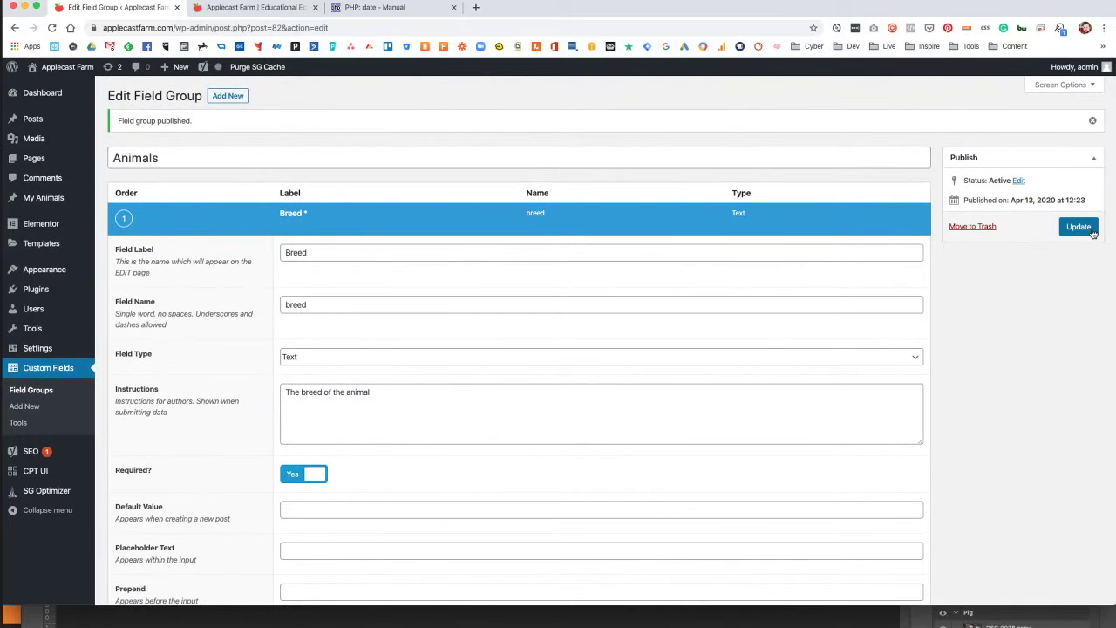
{"action": "left_click", "coordinate": [1079, 227]}
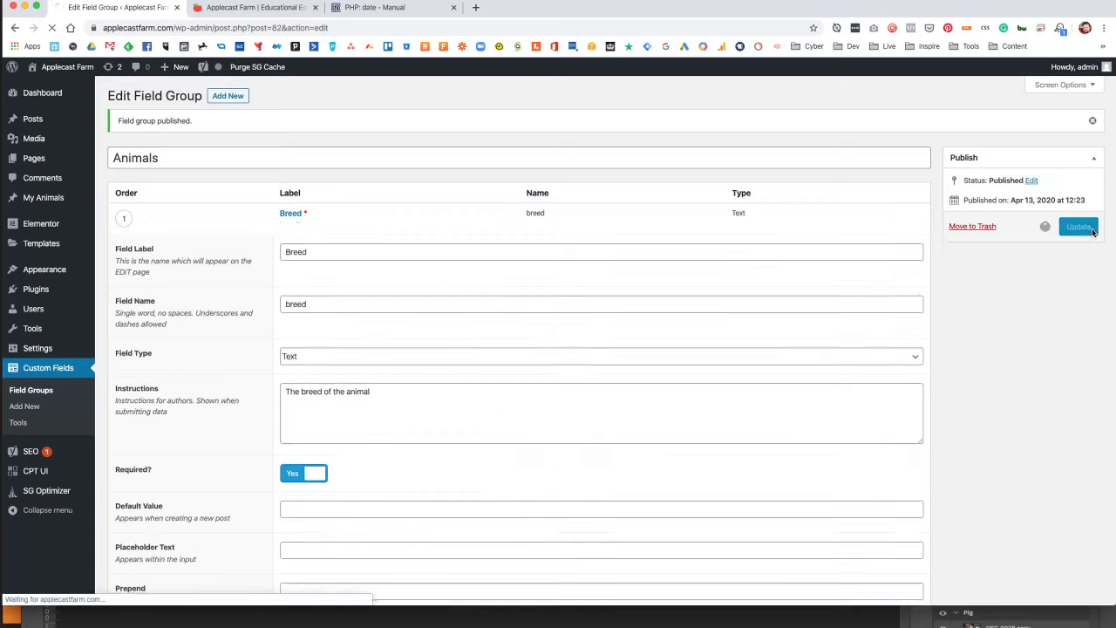
Open a new Animal post, dismiss the welcome guide, examine which fields the editor offers, and return to the Animals list.
{"action": "left_click", "coordinate": [44, 197]}
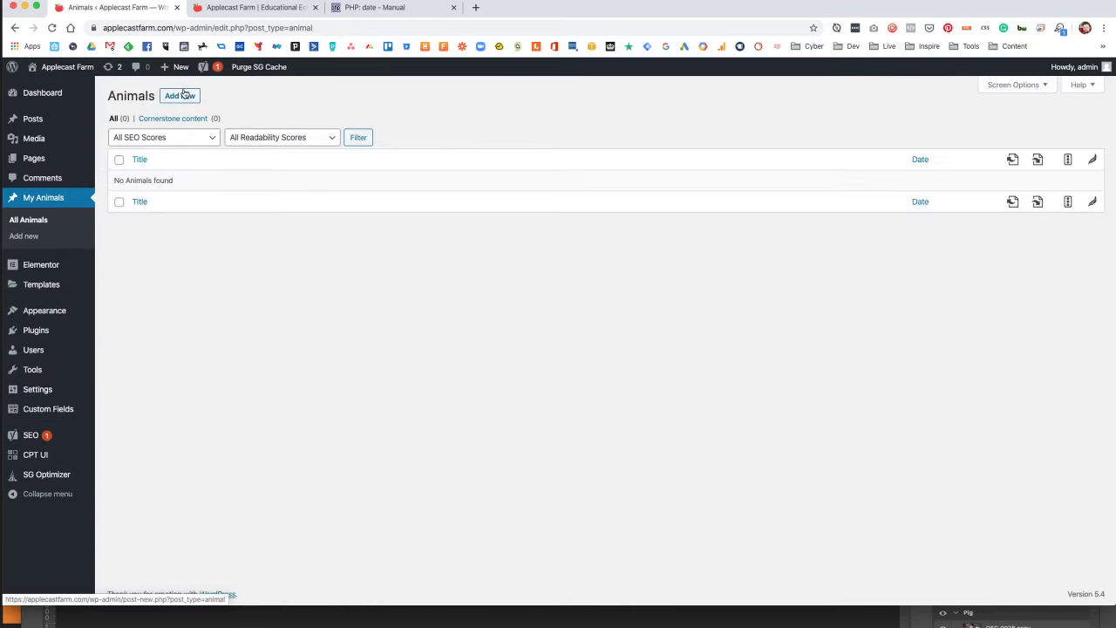
{"action": "left_click", "coordinate": [182, 96]}
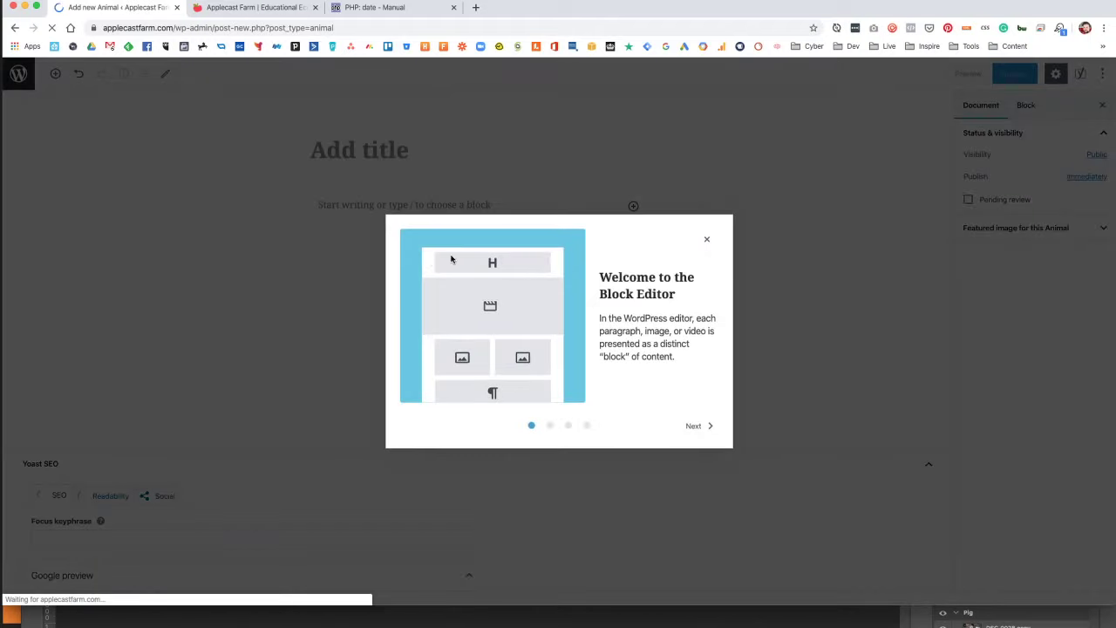
{"action": "left_click", "coordinate": [708, 240]}
{"action": "scroll", "coordinate": [369, 475], "scroll_direction": "down", "scroll_amount": 5}
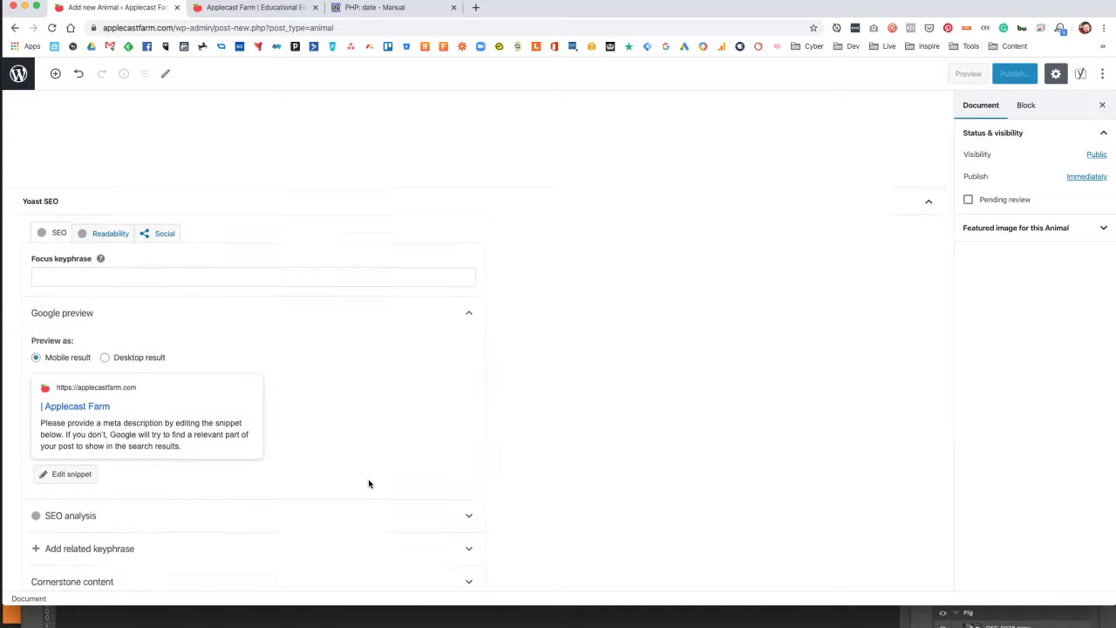
{"action": "scroll", "coordinate": [561, 264], "scroll_direction": "up", "scroll_amount": 5}
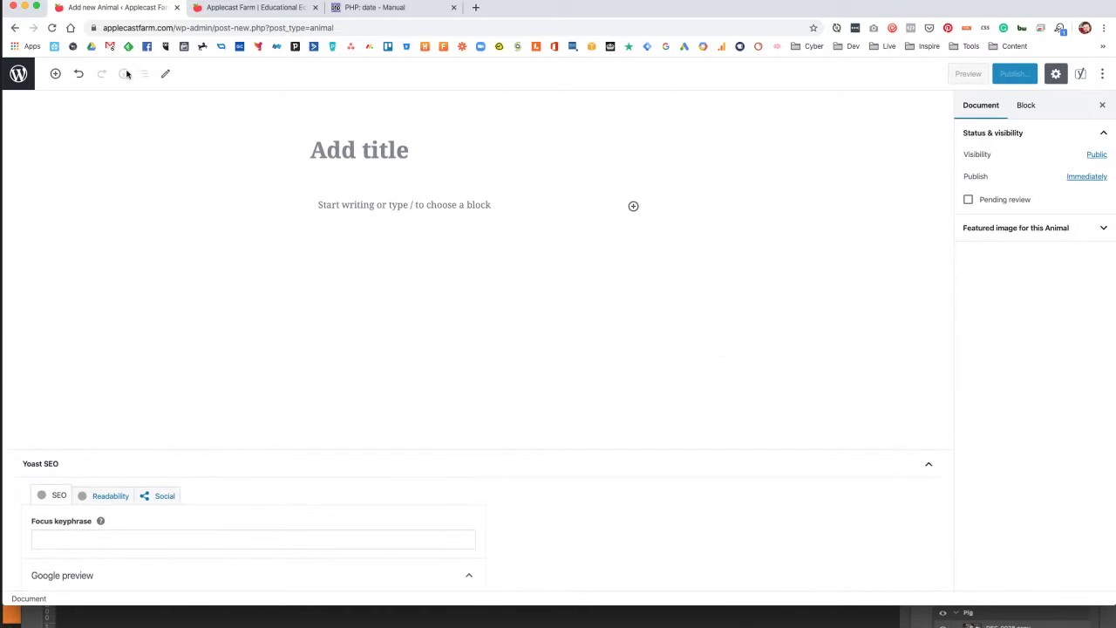
{"action": "left_click", "coordinate": [19, 74]}
{"action": "left_click", "coordinate": [781, 193]}
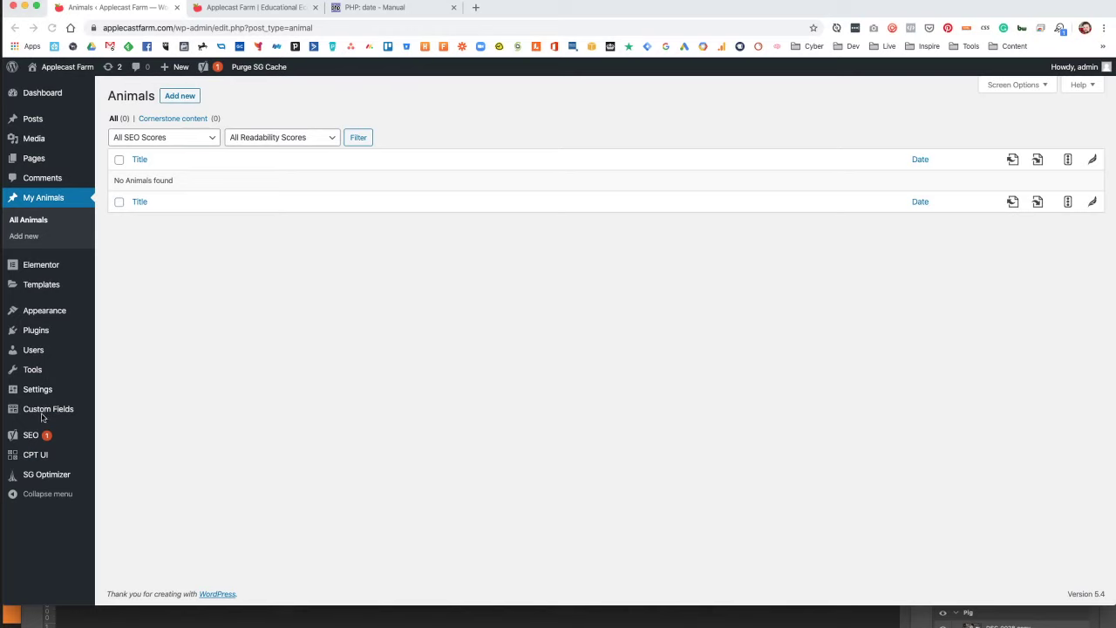
Edit the Animals post type in CPT UI to add Excerpt support and save the post type.
{"action": "left_click", "coordinate": [116, 456]}
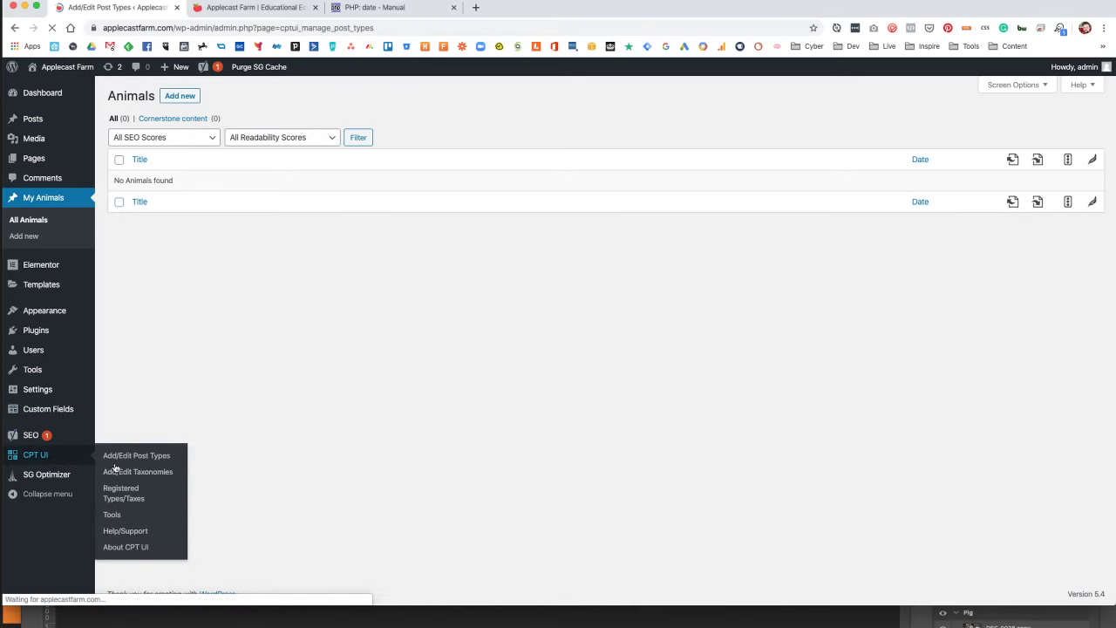
{"action": "left_click", "coordinate": [240, 121]}
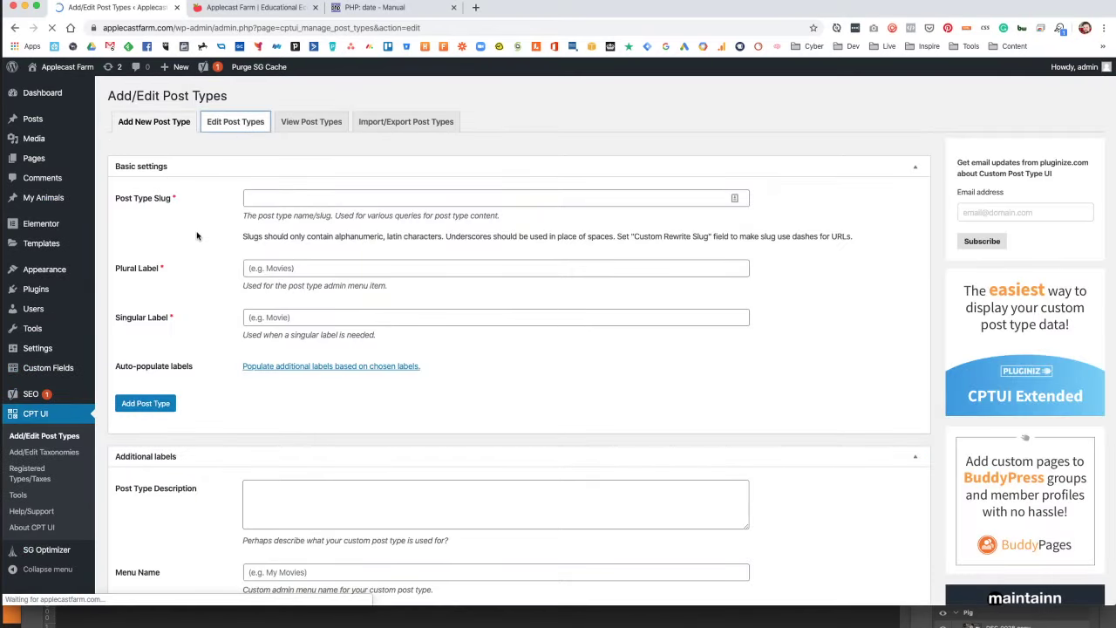
{"action": "scroll", "coordinate": [190, 257], "scroll_direction": "down", "scroll_amount": 10}
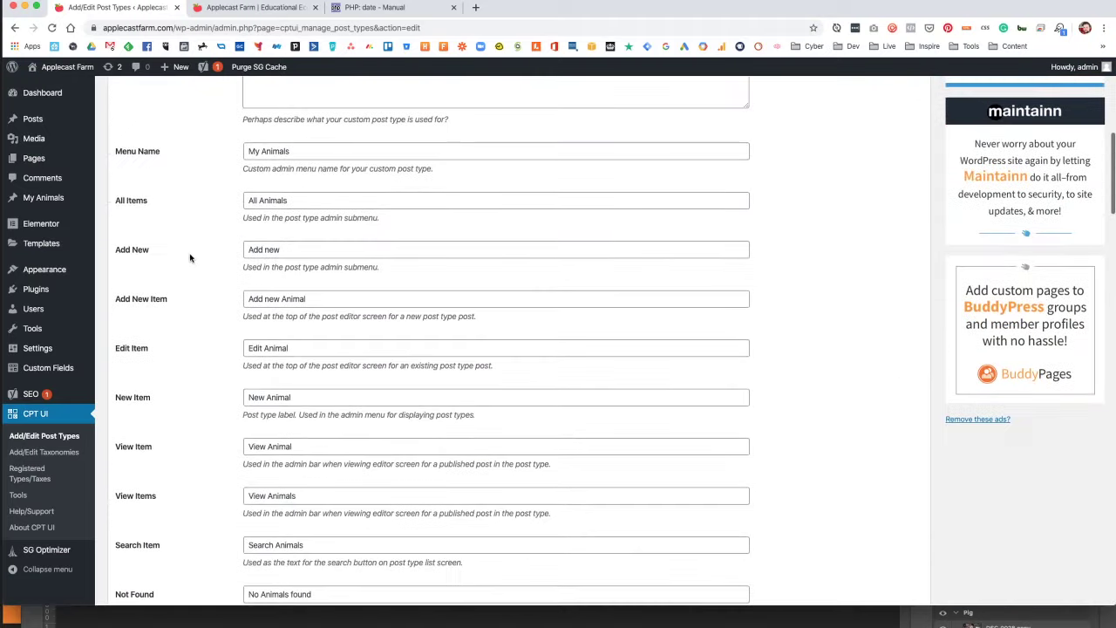
{"action": "scroll", "coordinate": [190, 257], "scroll_direction": "down", "scroll_amount": 15}
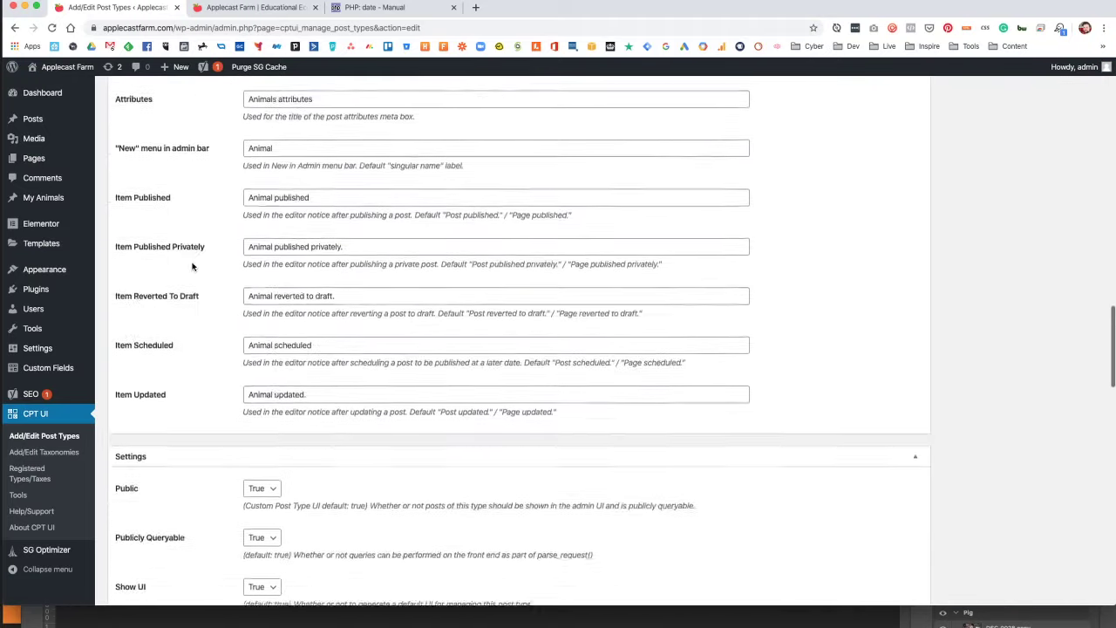
{"action": "scroll", "coordinate": [192, 266], "scroll_direction": "down", "scroll_amount": 8}
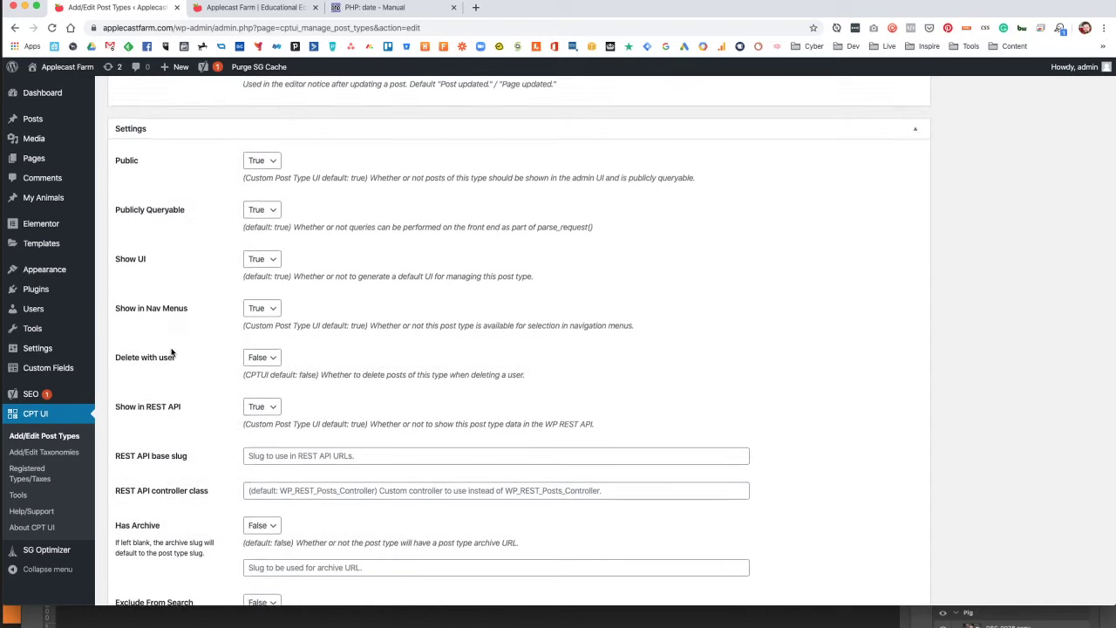
{"action": "scroll", "coordinate": [172, 352], "scroll_direction": "down", "scroll_amount": 6}
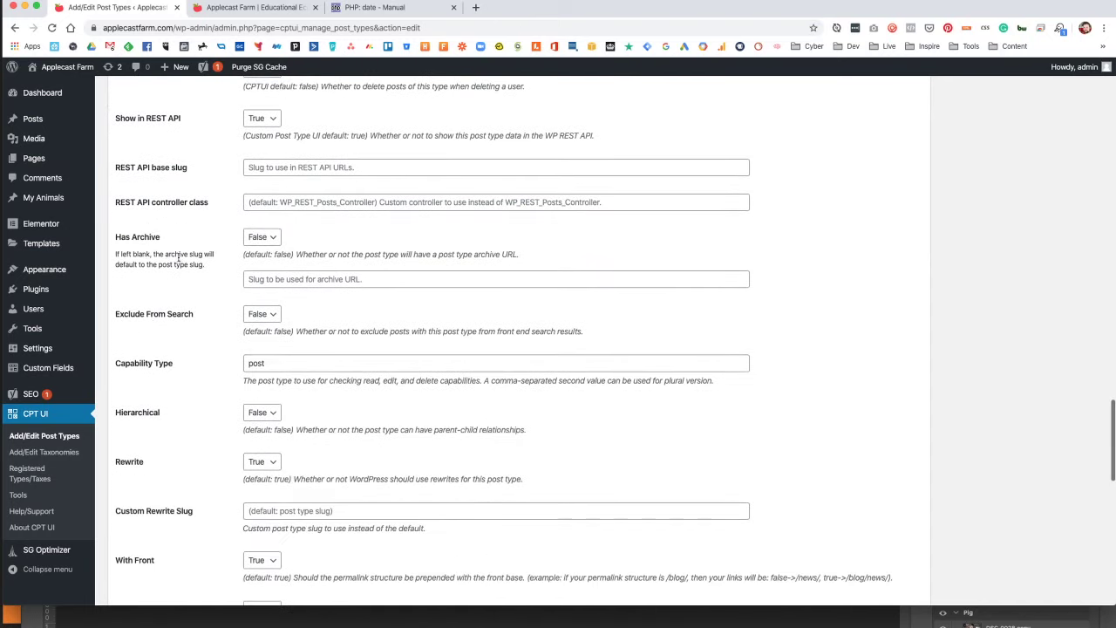
{"action": "scroll", "coordinate": [178, 258], "scroll_direction": "down", "scroll_amount": 6}
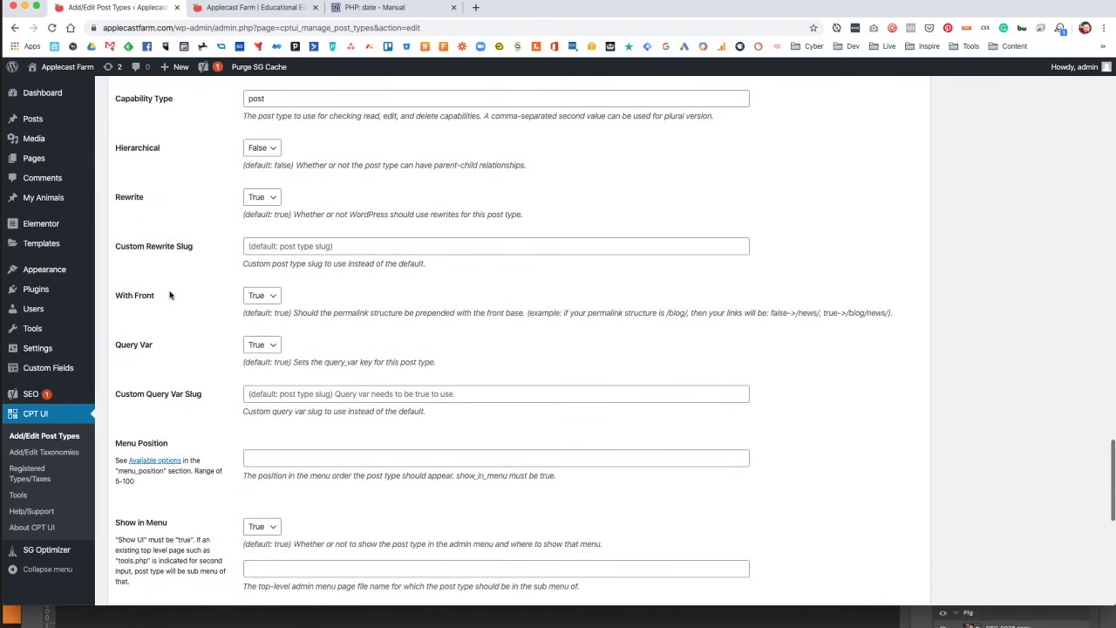
{"action": "scroll", "coordinate": [183, 301], "scroll_direction": "down", "scroll_amount": 6}
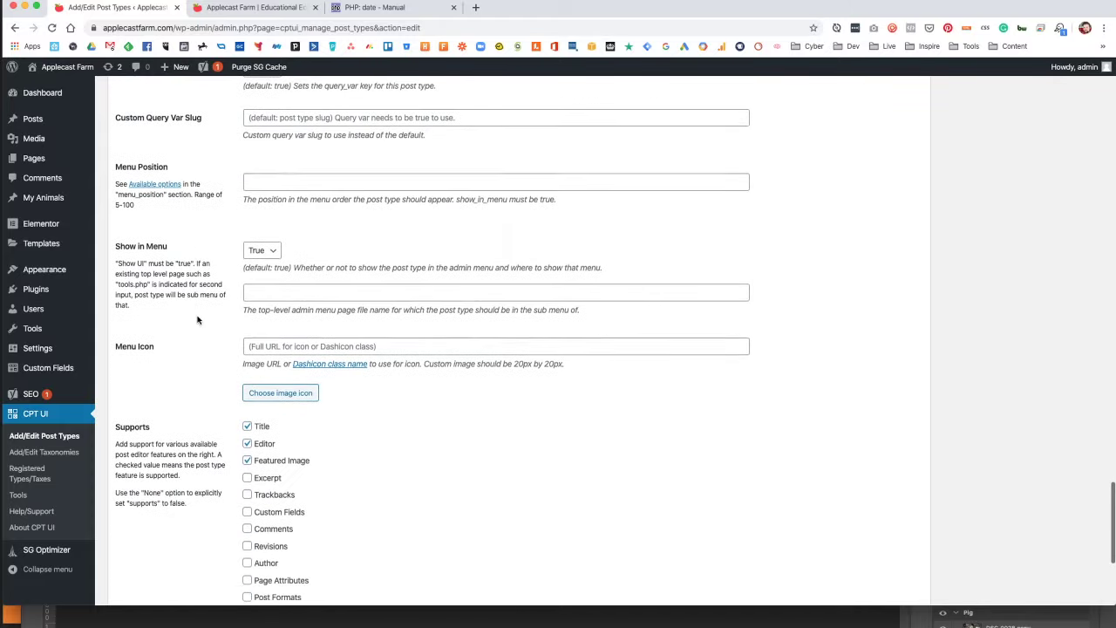
{"action": "scroll", "coordinate": [190, 316], "scroll_direction": "down", "scroll_amount": 3}
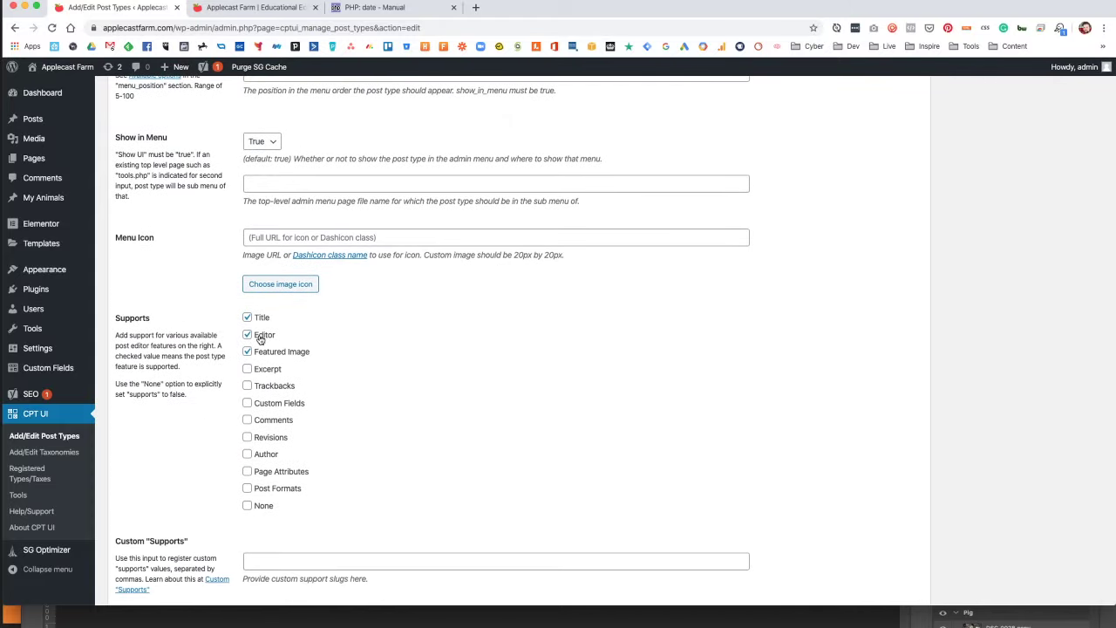
{"action": "left_click", "coordinate": [267, 370]}
{"action": "scroll", "coordinate": [177, 359], "scroll_direction": "down", "scroll_amount": 2}
{"action": "scroll", "coordinate": [177, 360], "scroll_direction": "down", "scroll_amount": 2}
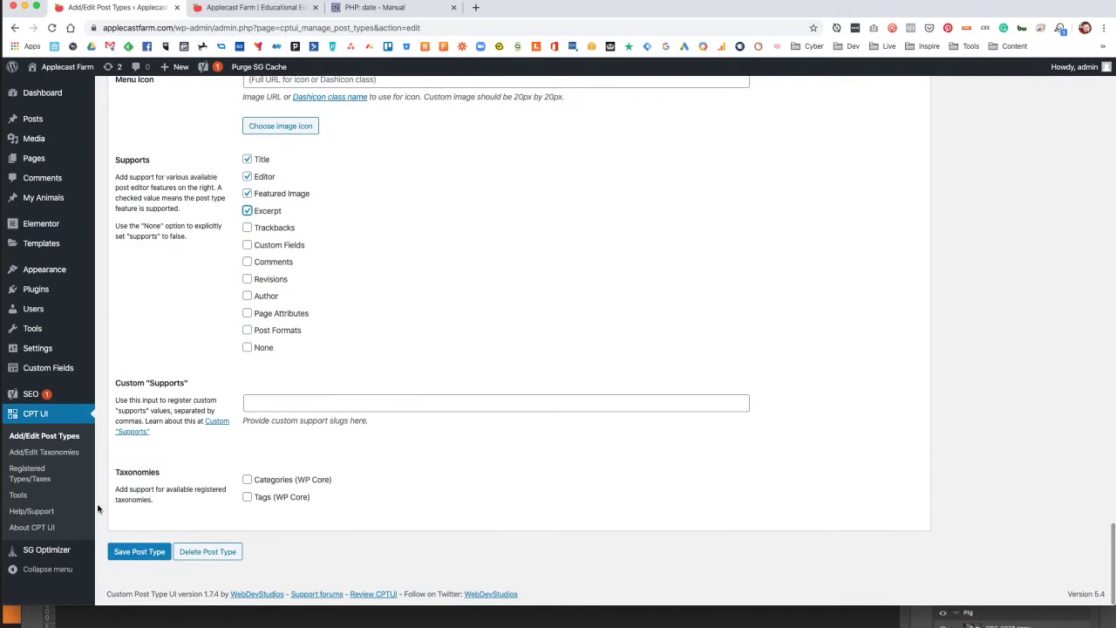
{"action": "left_click", "coordinate": [142, 552]}
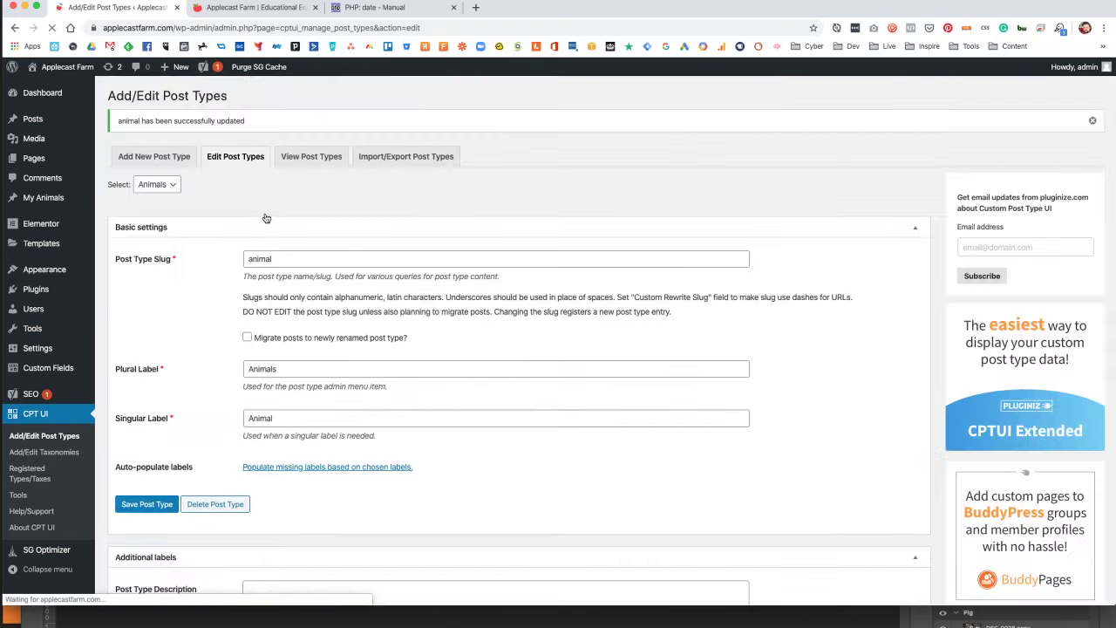
Open the Animals list in a separate tab and start a new Animal post.
{"action": "left_click", "coordinate": [40, 199], "text": "super"}
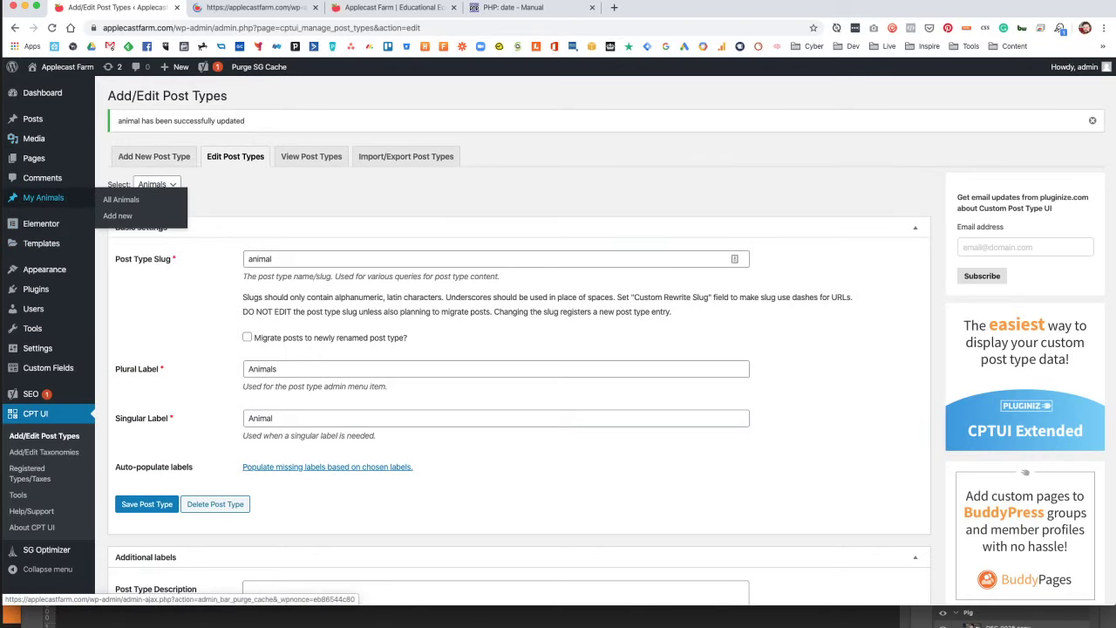
{"action": "left_click", "coordinate": [234, 11]}
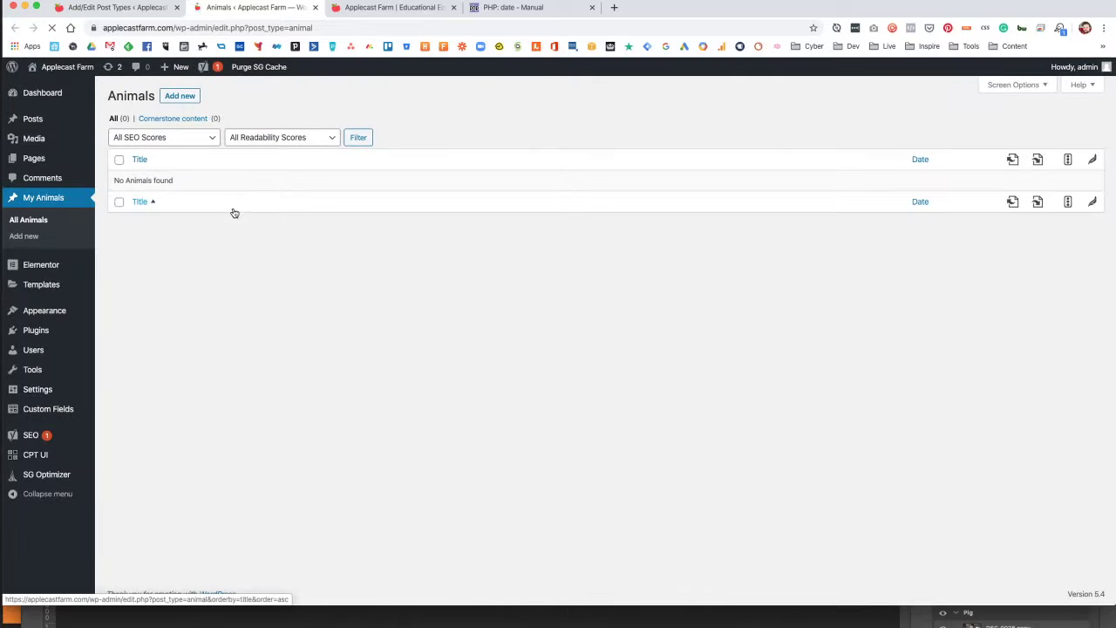
{"action": "left_click", "coordinate": [181, 97]}
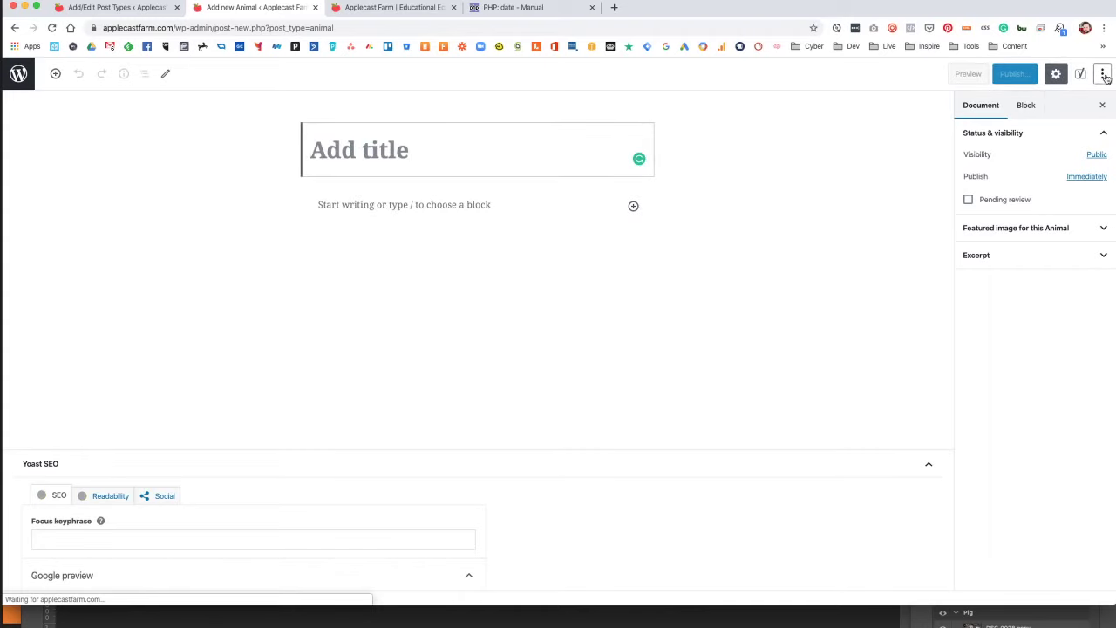
Check the block editor's view options and sidebar settings, trying the code editor and switching back to the visual editor.
{"action": "left_click", "coordinate": [1103, 74]}
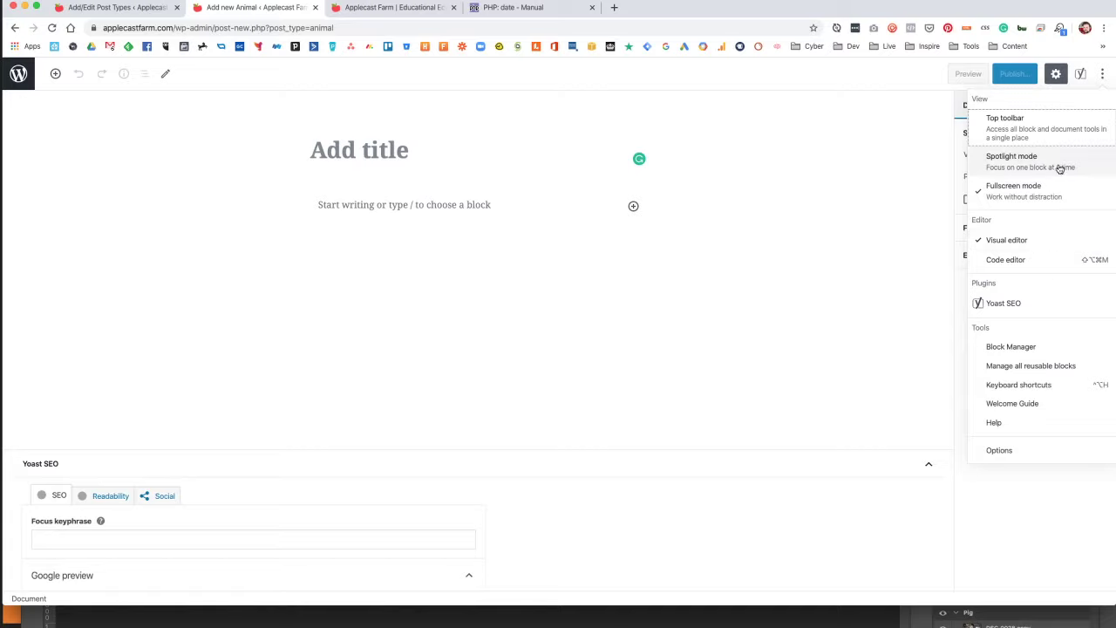
{"action": "left_click", "coordinate": [1042, 524]}
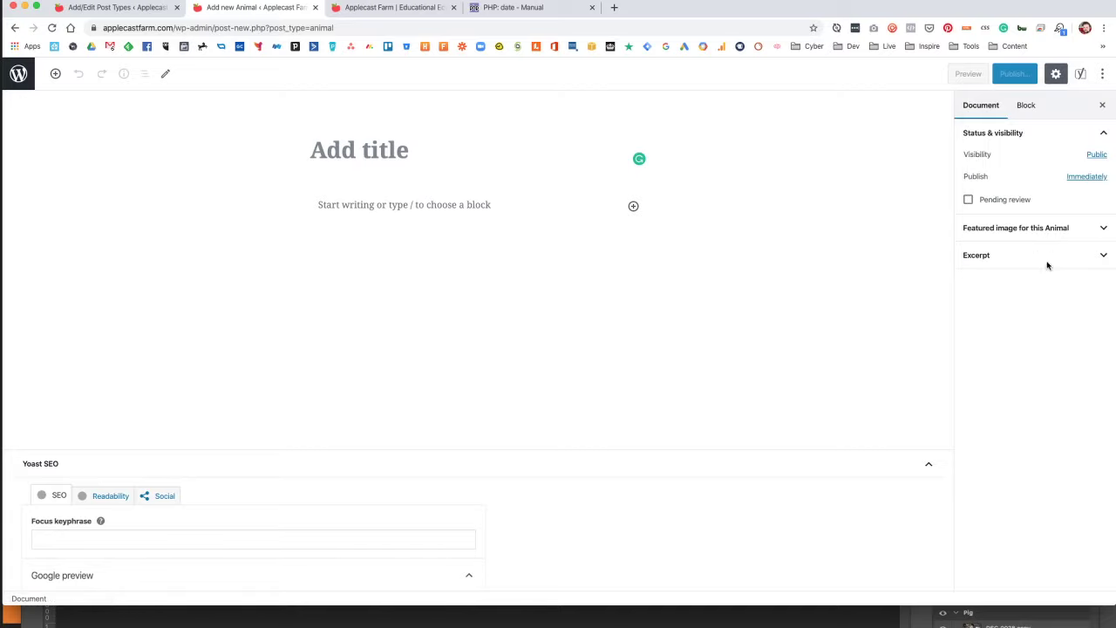
{"action": "left_click", "coordinate": [1031, 105]}
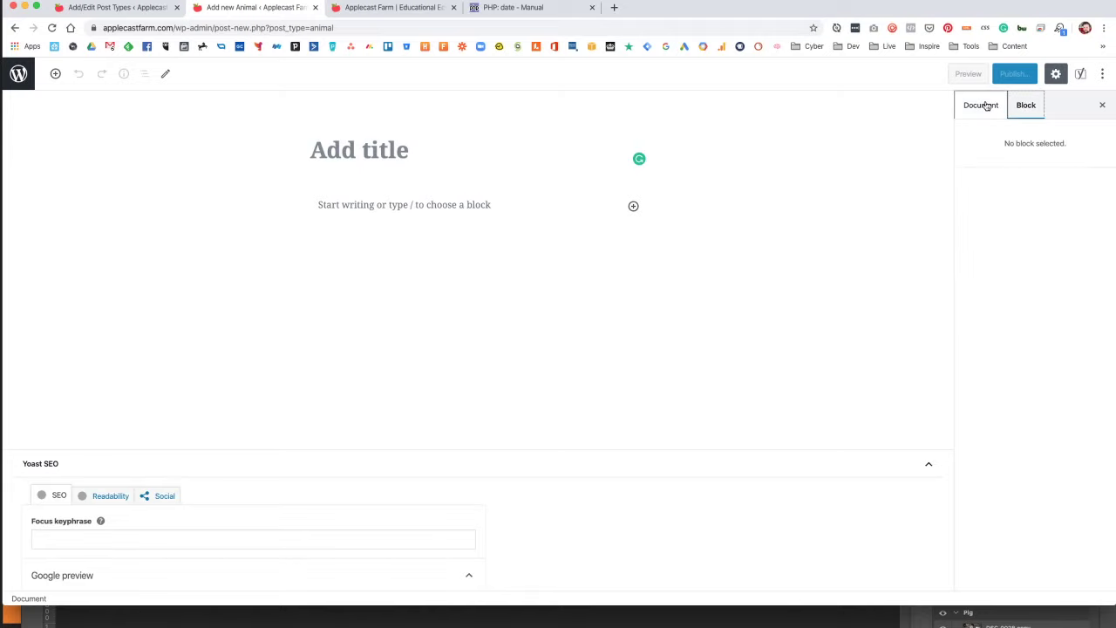
{"action": "left_click", "coordinate": [984, 104]}
{"action": "left_click", "coordinate": [1104, 74]}
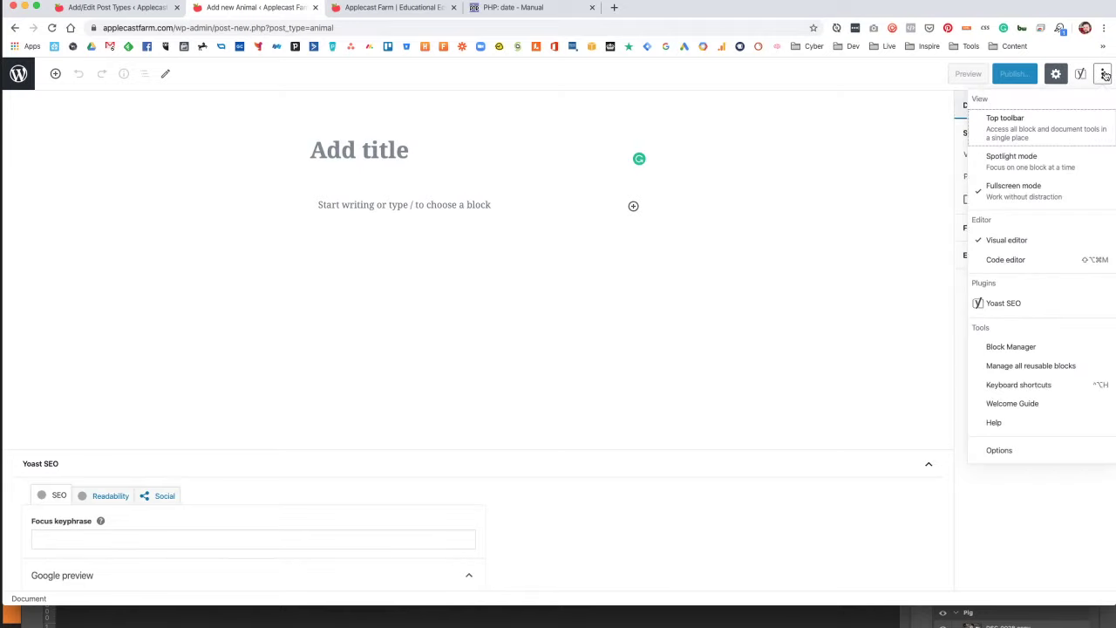
{"action": "left_click", "coordinate": [1024, 261]}
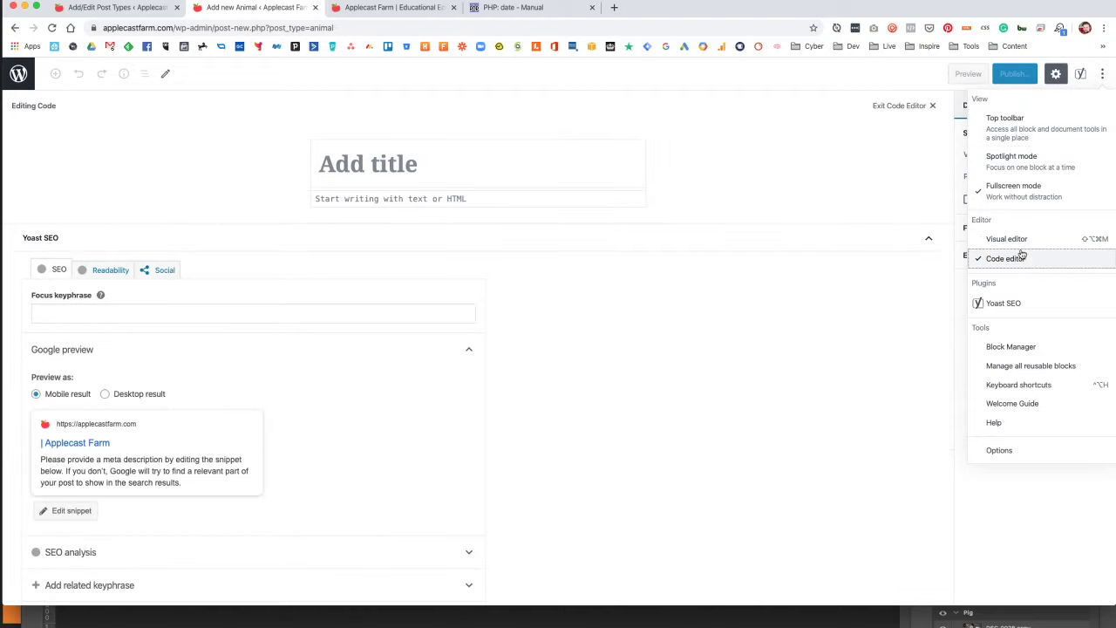
{"action": "left_click", "coordinate": [1014, 239]}
Check the editor's settings sidebar and editing tool modes, and return to the Animals list.
{"action": "left_click", "coordinate": [1056, 74]}
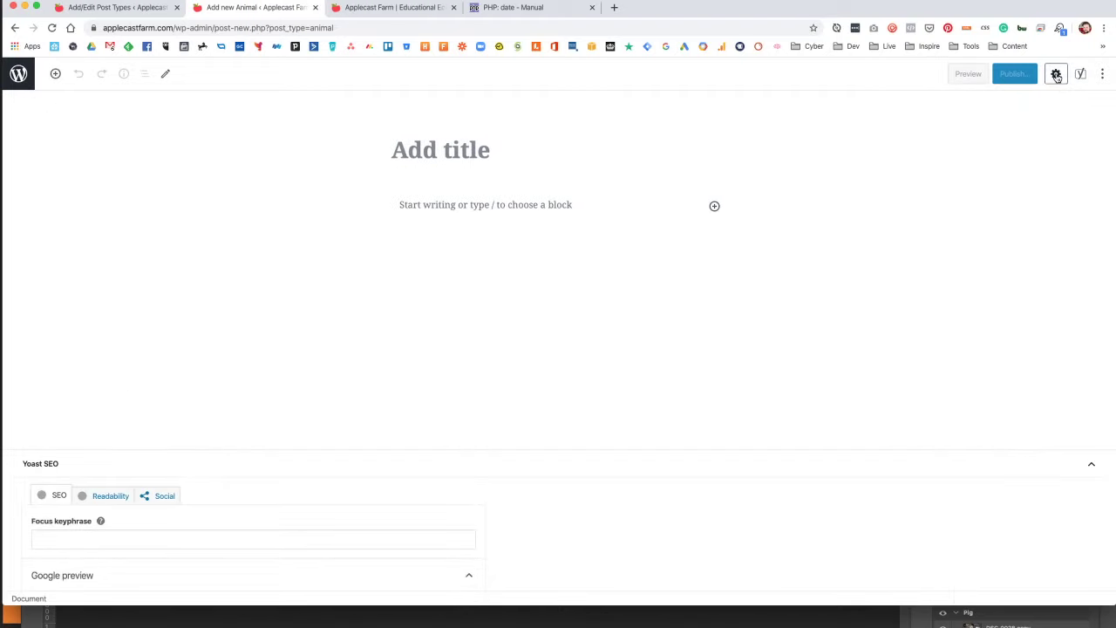
{"action": "left_click", "coordinate": [1056, 74]}
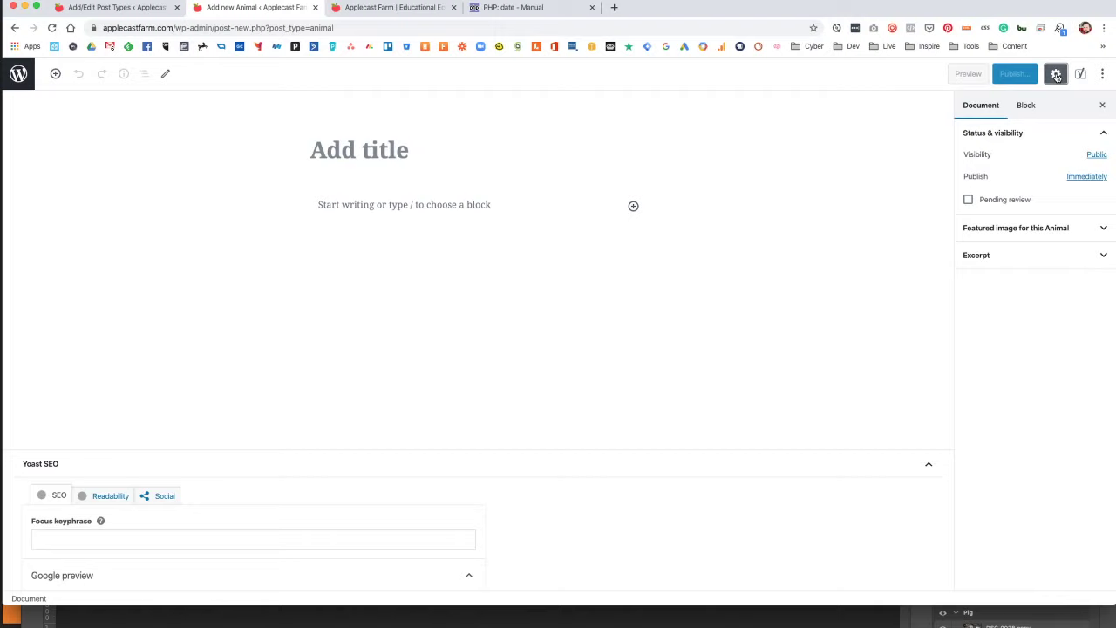
{"action": "left_click", "coordinate": [165, 75]}
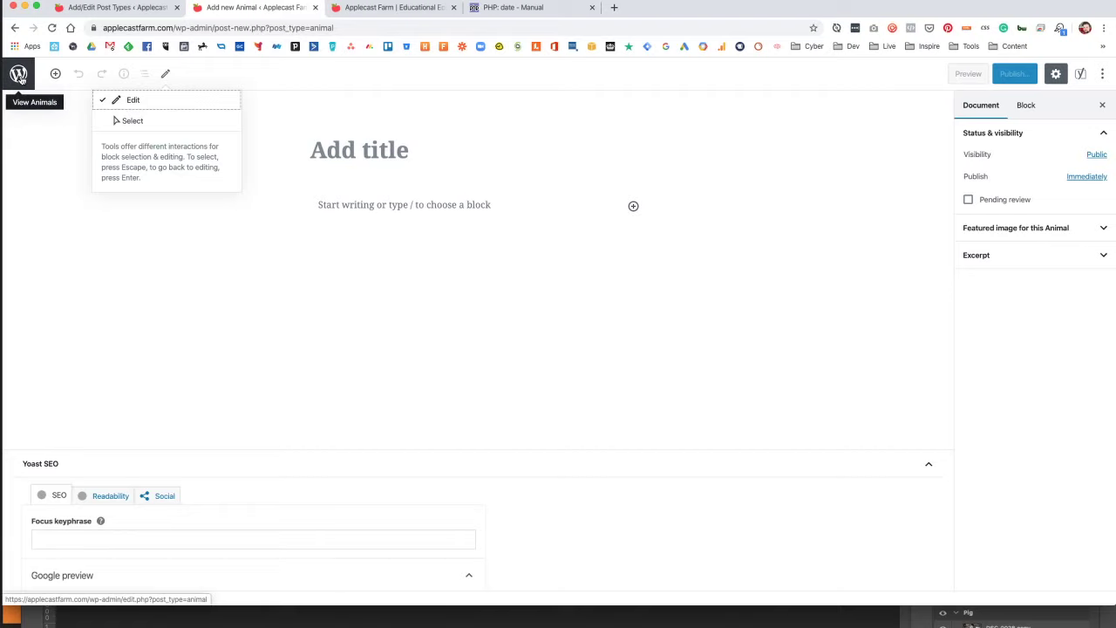
{"action": "left_click", "coordinate": [18, 76]}
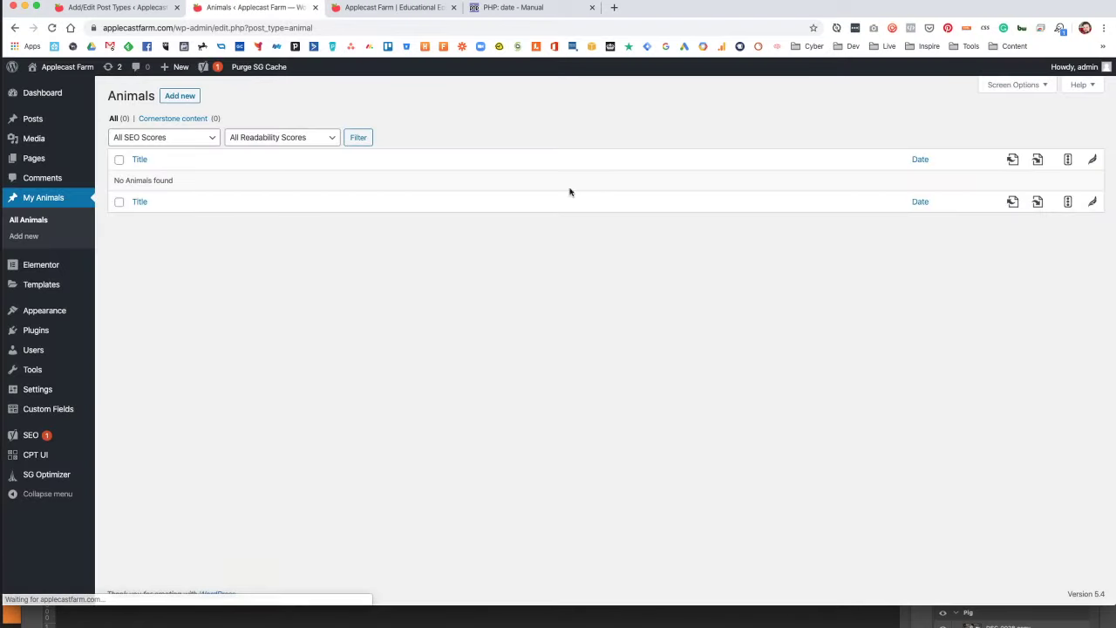
Search Google in a new tab for "wordpress custom post type disable gutenberg".
{"action": "left_click", "coordinate": [615, 7]}
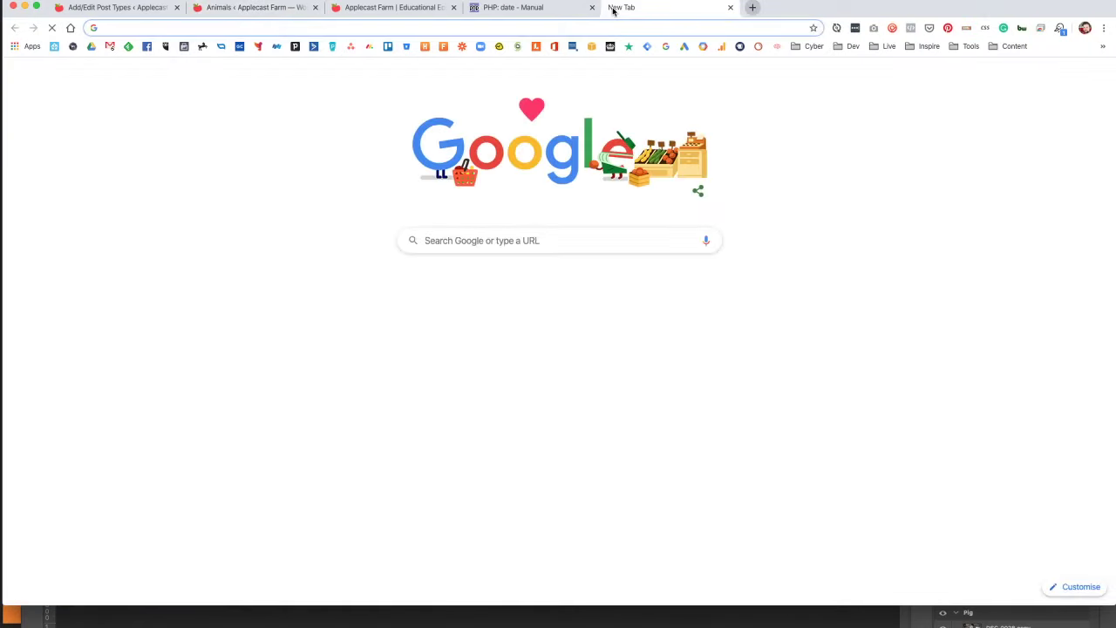
{"action": "type", "text": "wordpress "}
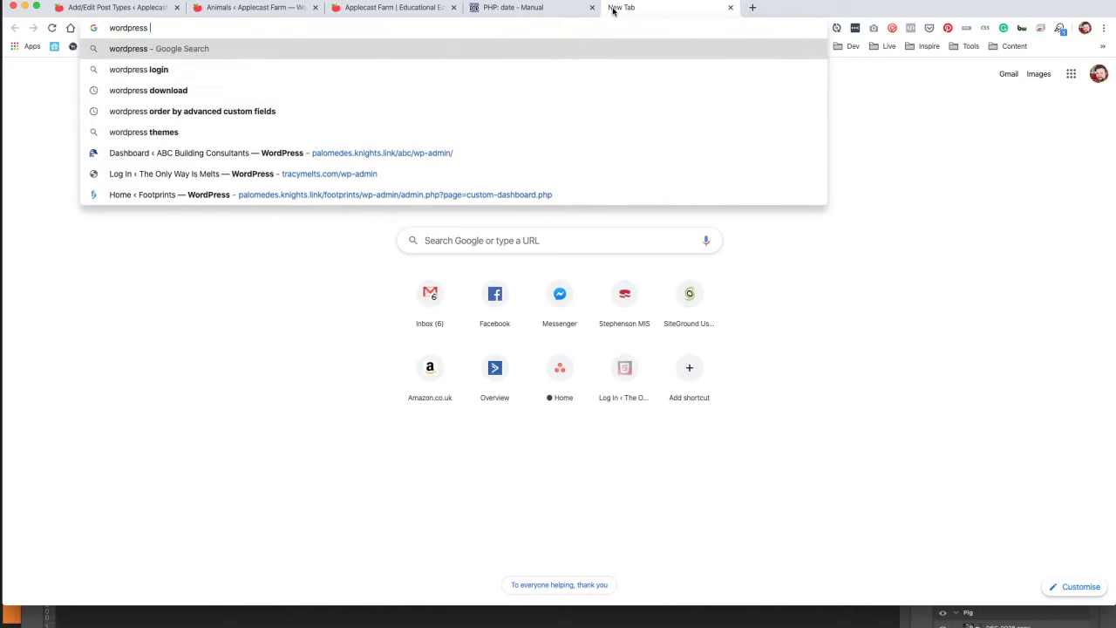
{"action": "type", "text": "custom post t"}
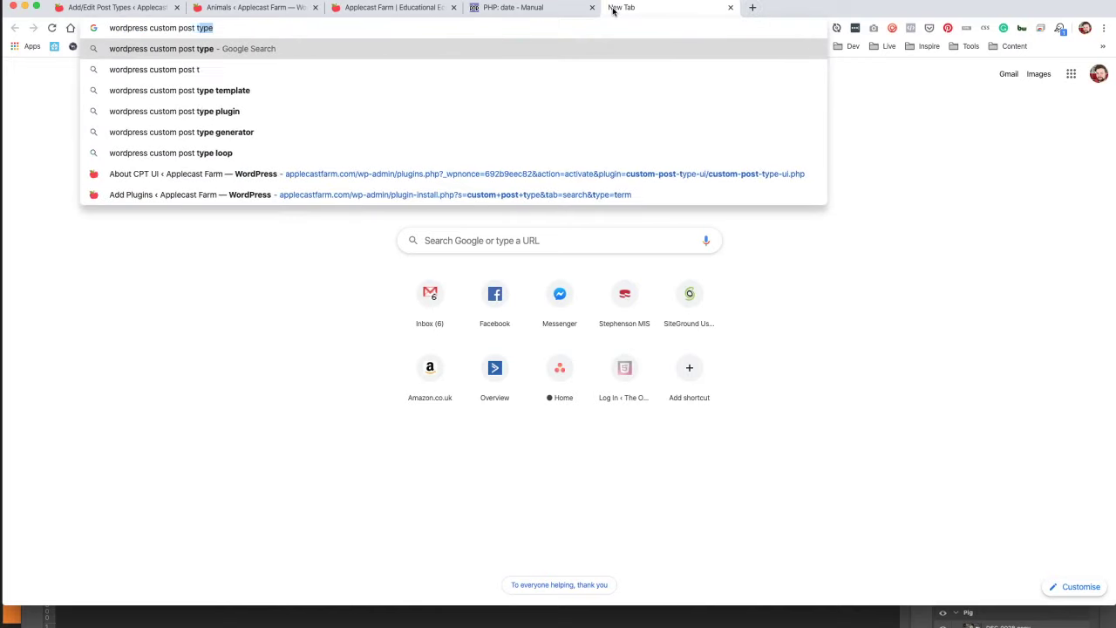
{"action": "type", "text": "ypes how to dis"}
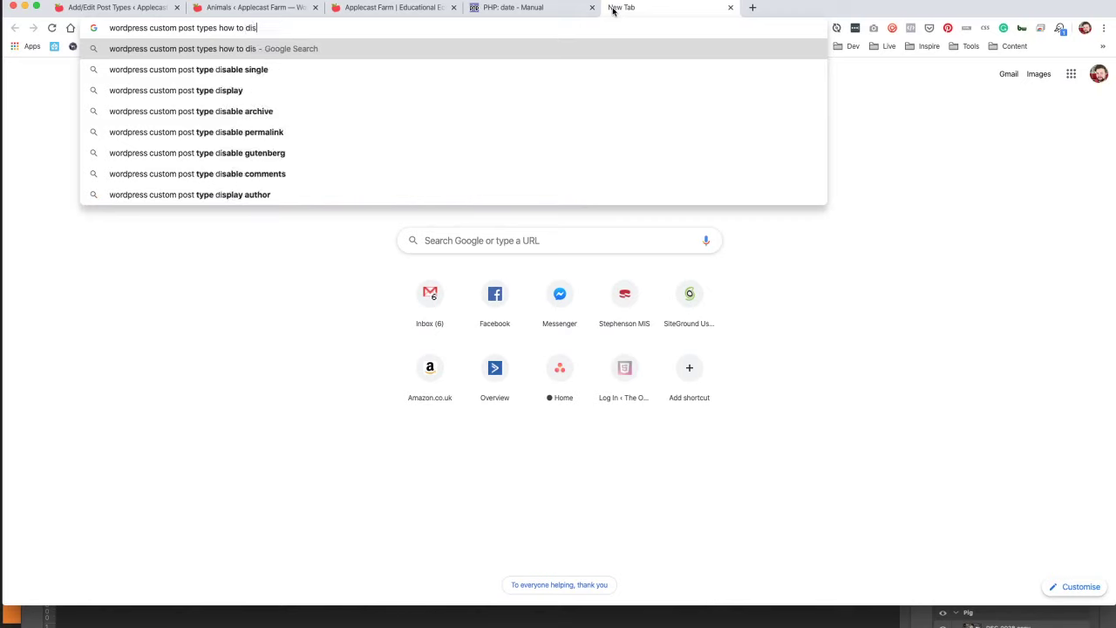
{"action": "type", "text": "able gu"}
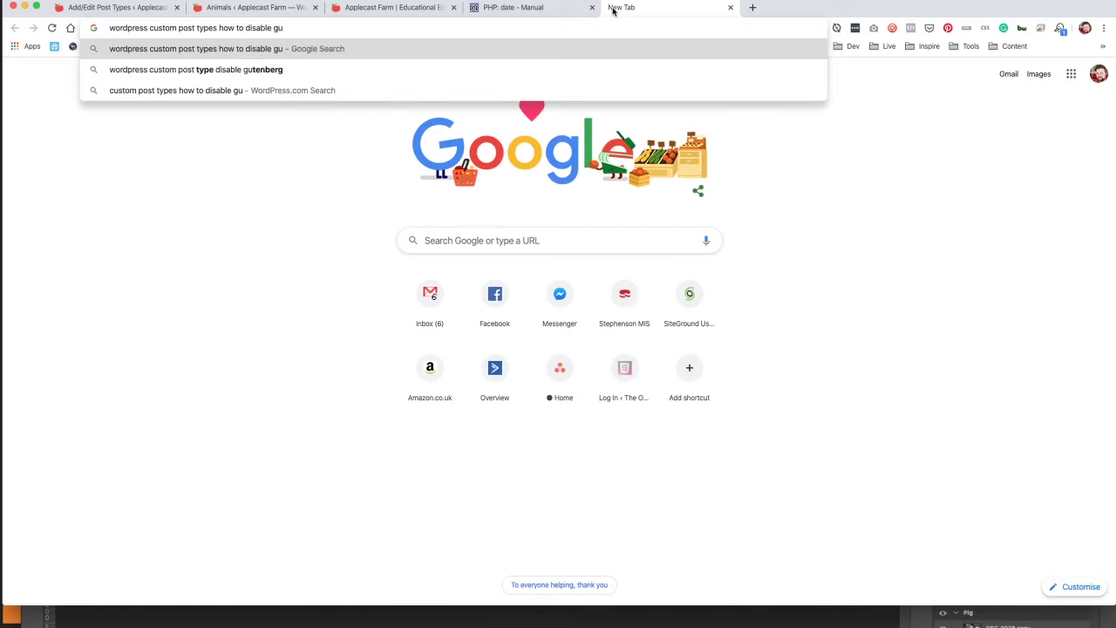
{"action": "key", "text": "Down"}
{"action": "key", "text": "Return"}
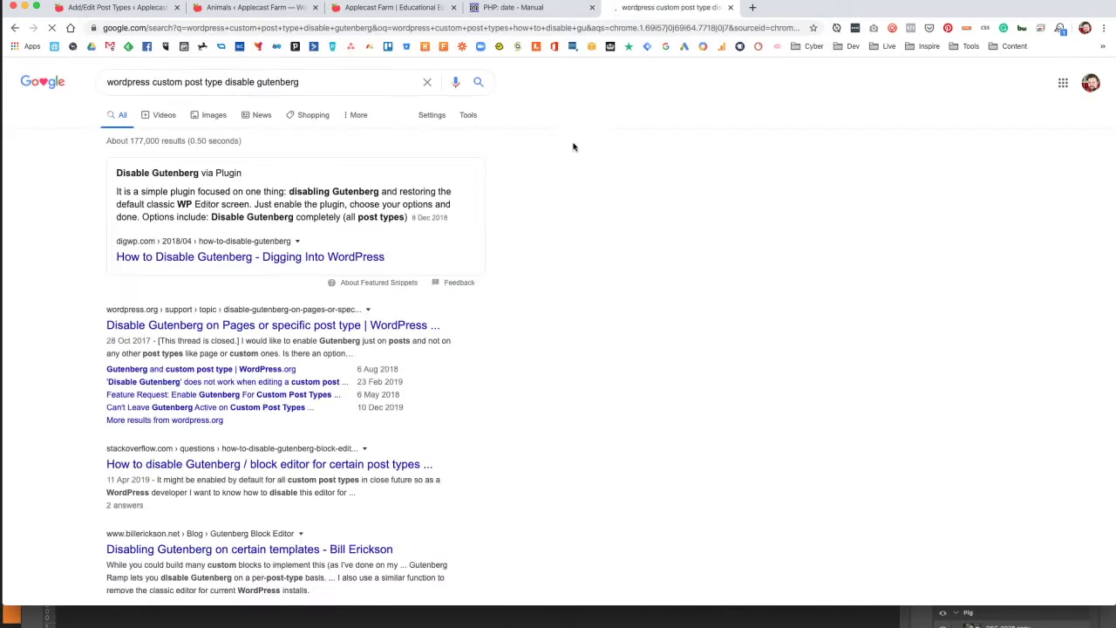
Read the WordPress support thread about disabling Gutenberg on pages or a specific post type.
{"action": "left_click", "coordinate": [247, 327]}
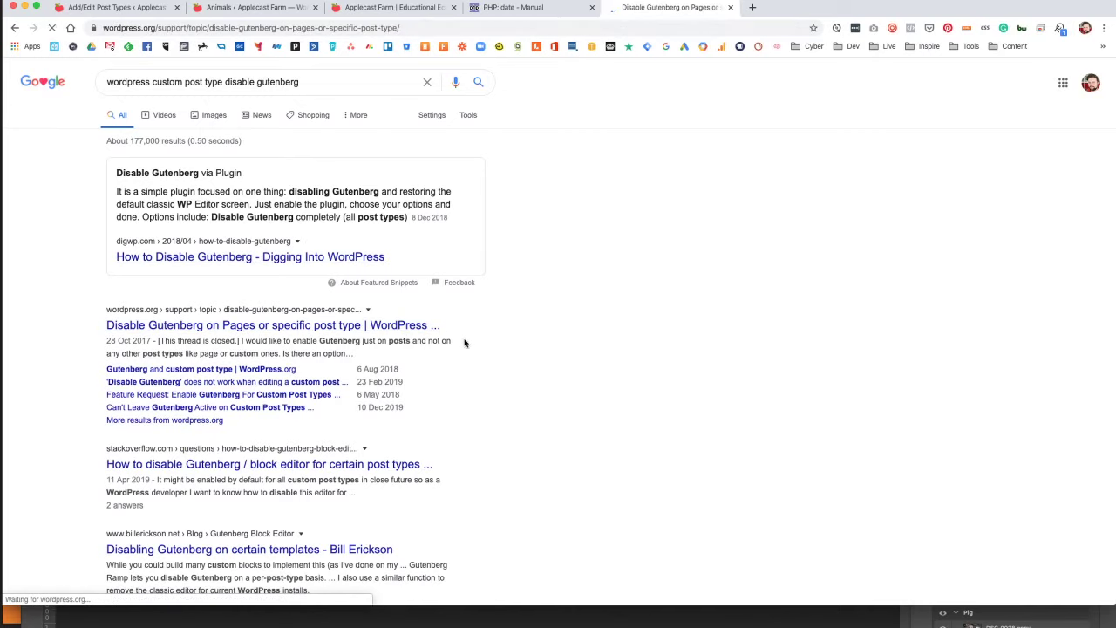
{"action": "scroll", "coordinate": [467, 342], "scroll_direction": "down", "scroll_amount": 5}
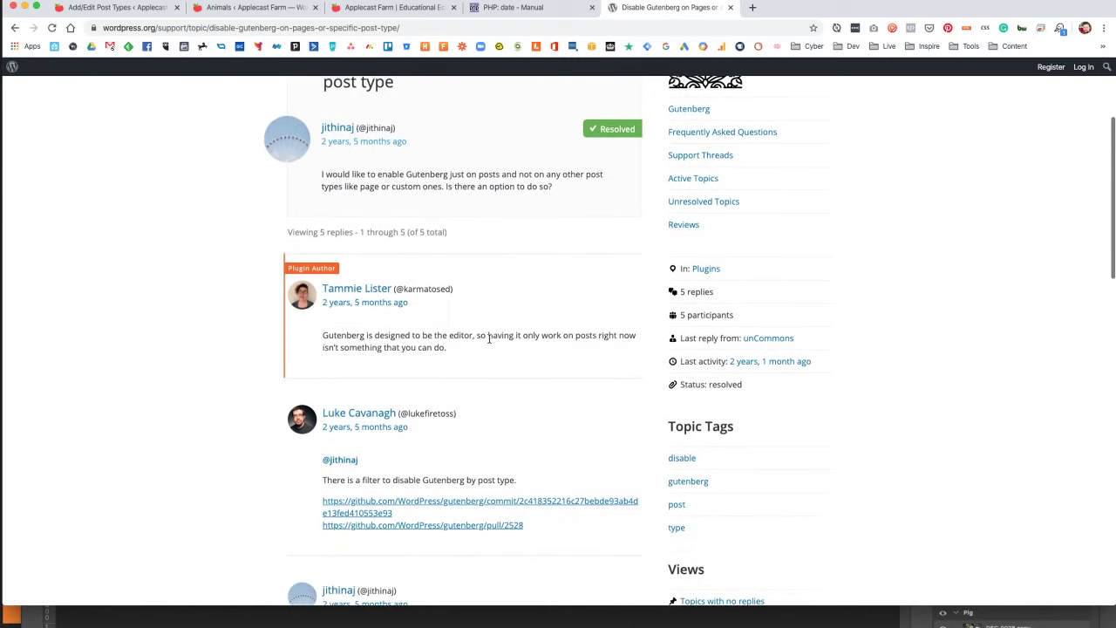
{"action": "scroll", "coordinate": [478, 328], "scroll_direction": "down", "scroll_amount": 1}
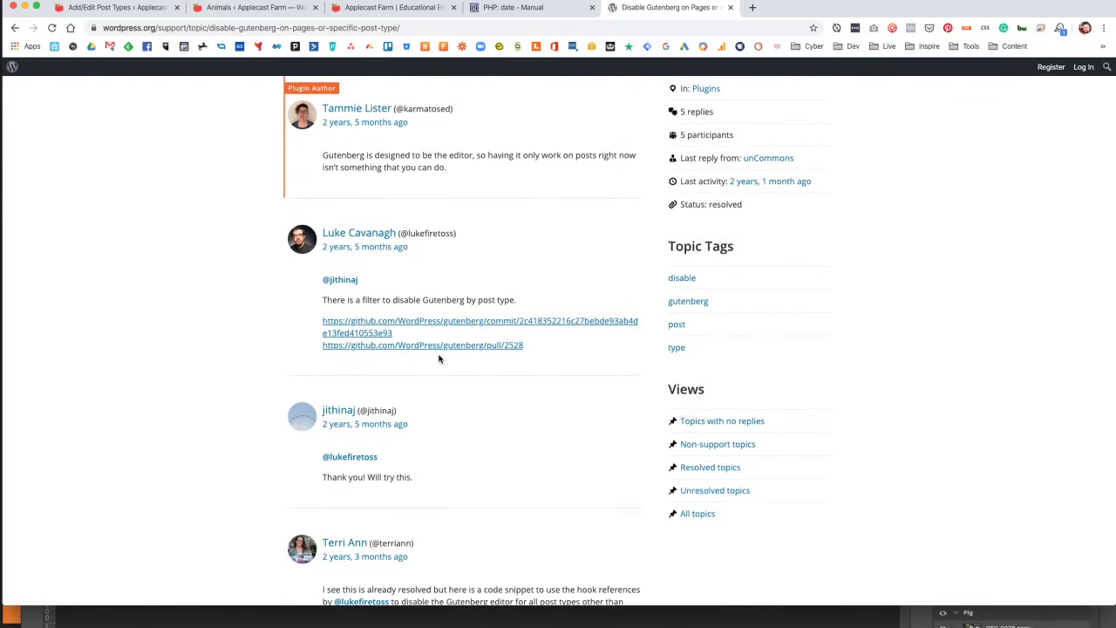
{"action": "scroll", "coordinate": [439, 357], "scroll_direction": "down", "scroll_amount": 3}
{"action": "scroll", "coordinate": [452, 353], "scroll_direction": "down", "scroll_amount": 5}
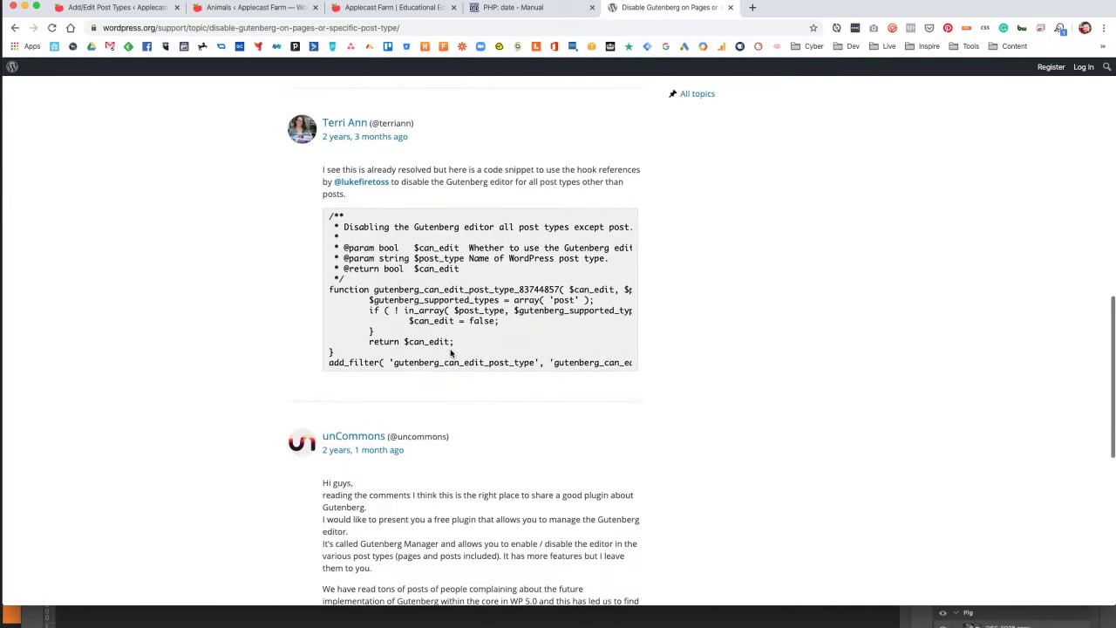
{"action": "scroll", "coordinate": [452, 351], "scroll_direction": "up", "scroll_amount": 15}
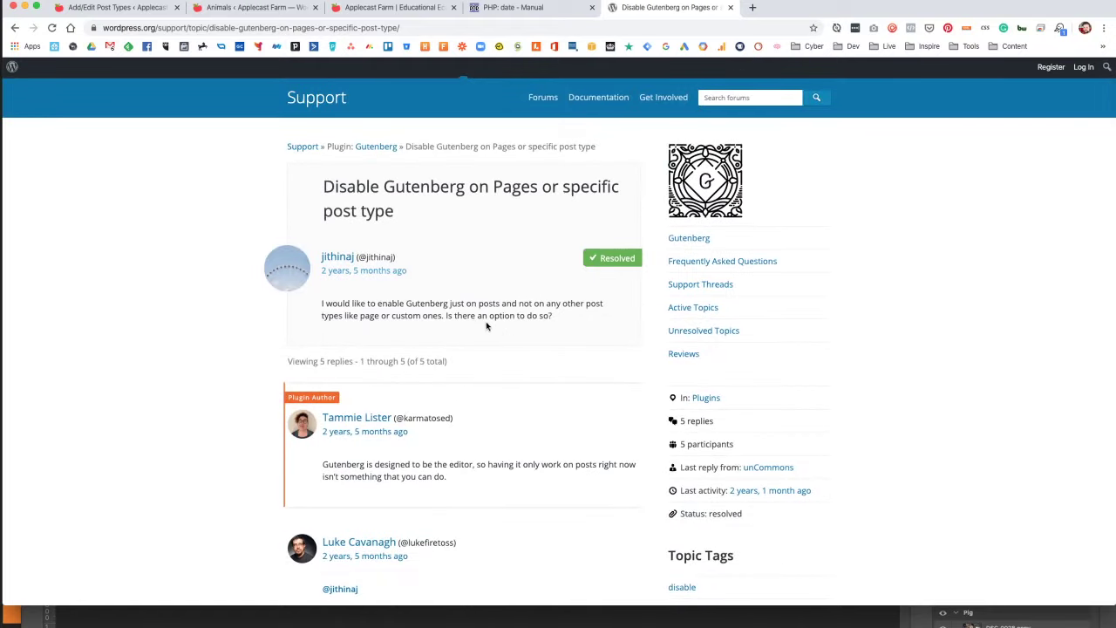
Return to the Custom Post Type UI settings and open the existing Animals post type for editing.
{"action": "left_click", "coordinate": [86, 9]}
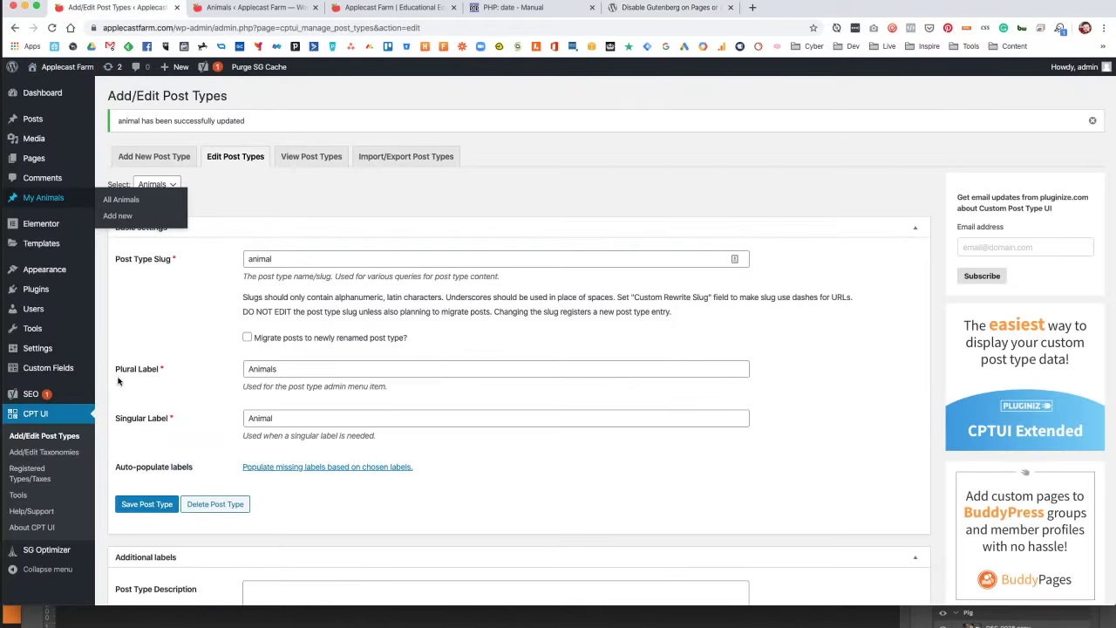
{"action": "scroll", "coordinate": [22, 462], "scroll_direction": "down", "scroll_amount": 2}
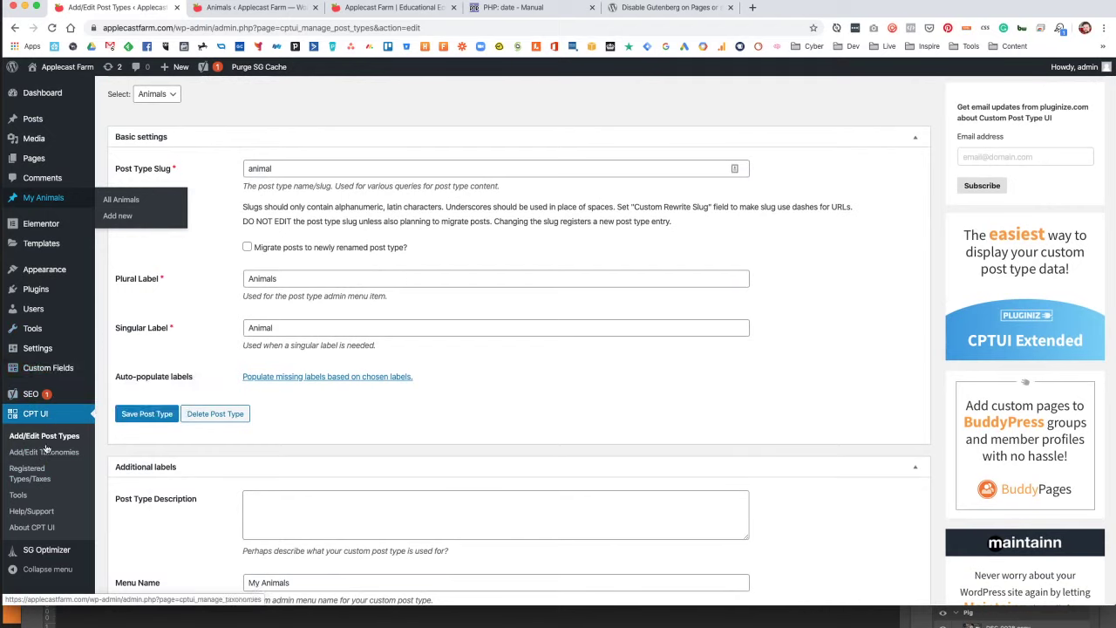
{"action": "left_click", "coordinate": [48, 436]}
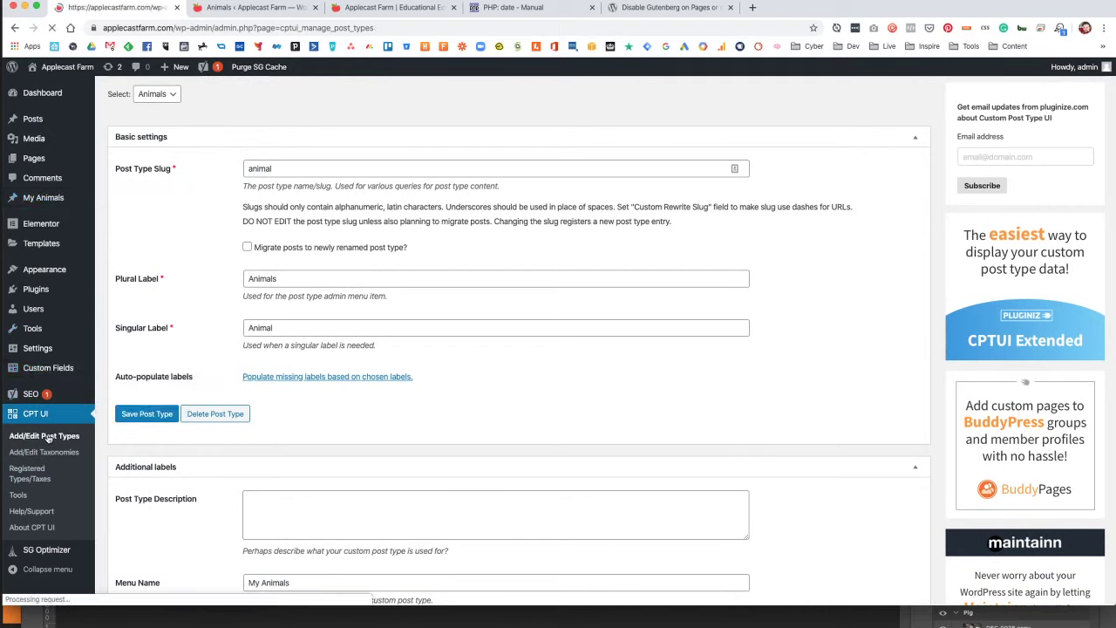
{"action": "left_click", "coordinate": [228, 119]}
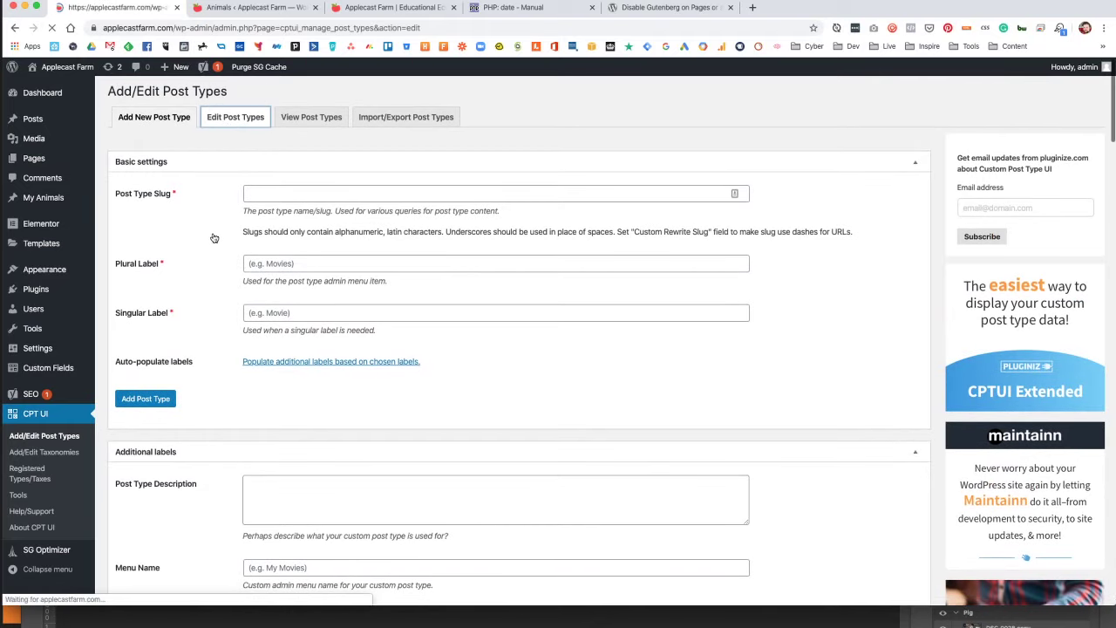
Remove Editor from the Animals post type's supported features and save the post type.
{"action": "scroll", "coordinate": [204, 245], "scroll_direction": "down", "scroll_amount": 5}
{"action": "scroll", "coordinate": [204, 245], "scroll_direction": "down", "scroll_amount": 15}
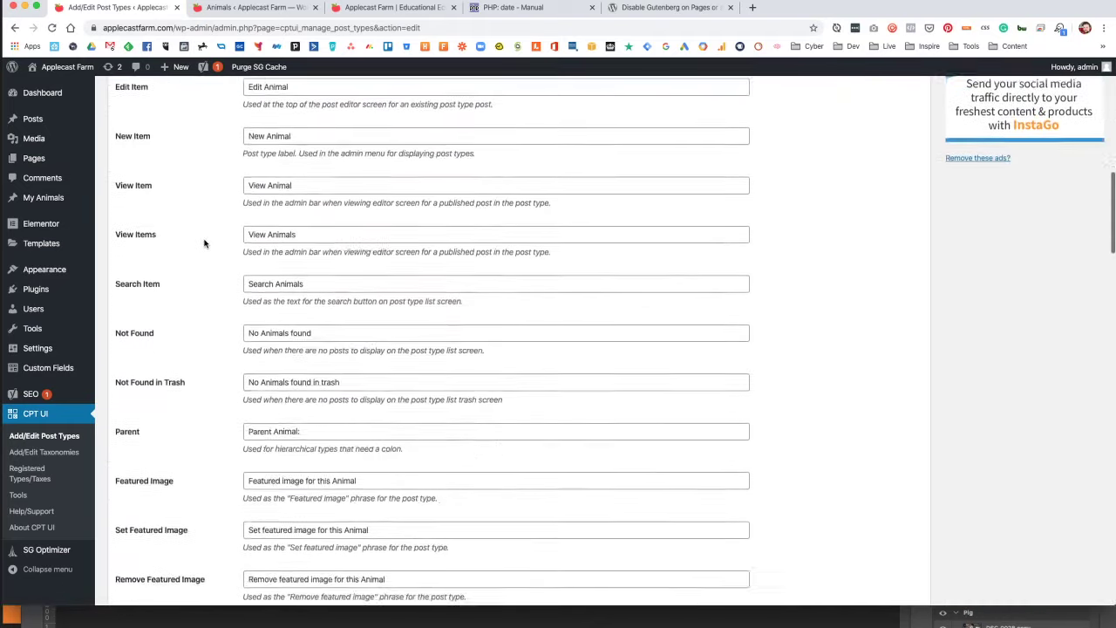
{"action": "scroll", "coordinate": [204, 243], "scroll_direction": "down", "scroll_amount": 3}
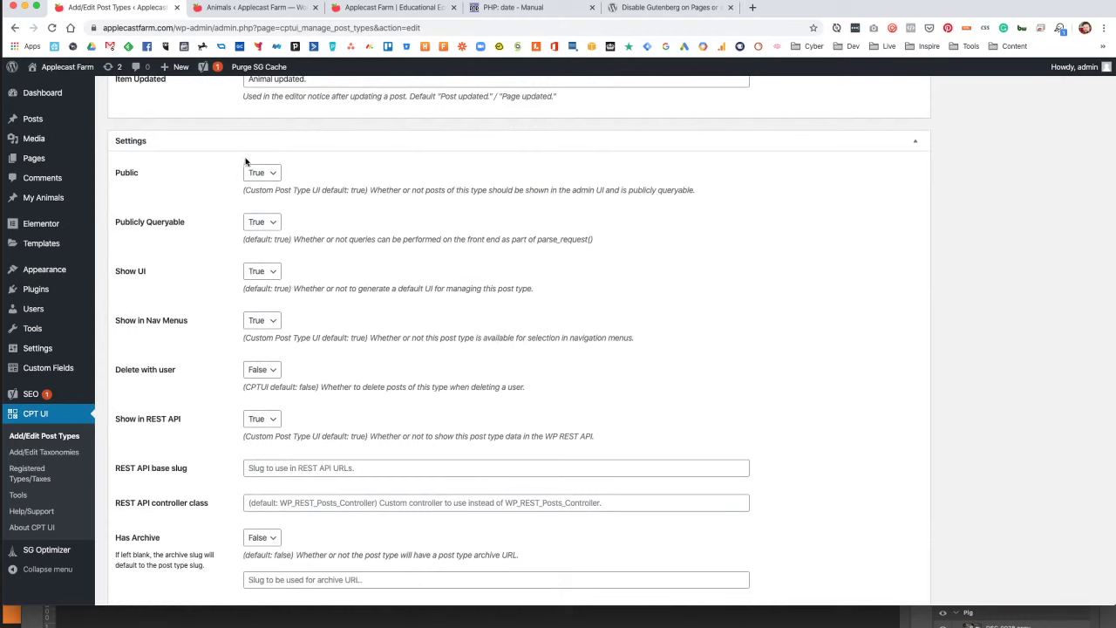
{"action": "scroll", "coordinate": [180, 260], "scroll_direction": "down", "scroll_amount": 2}
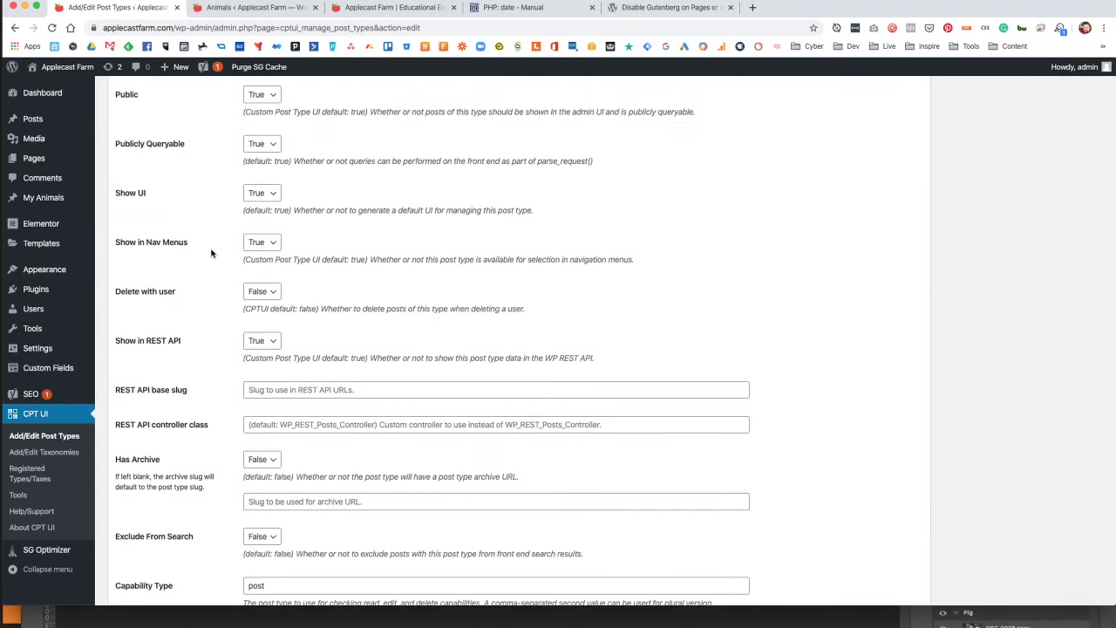
{"action": "scroll", "coordinate": [203, 253], "scroll_direction": "down", "scroll_amount": 4}
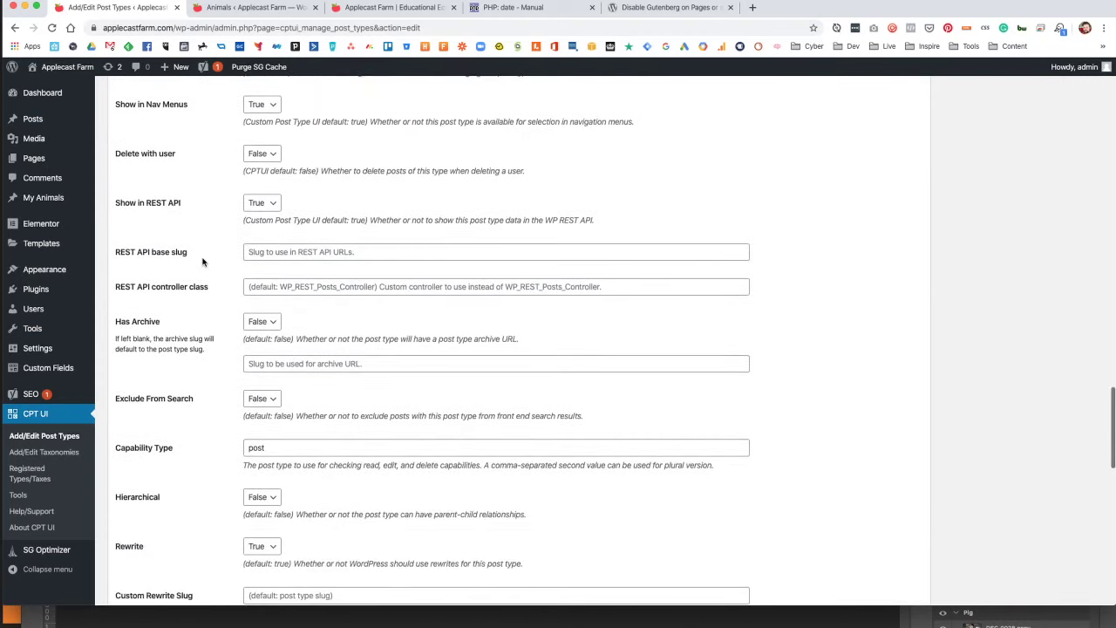
{"action": "scroll", "coordinate": [203, 260], "scroll_direction": "down", "scroll_amount": 3}
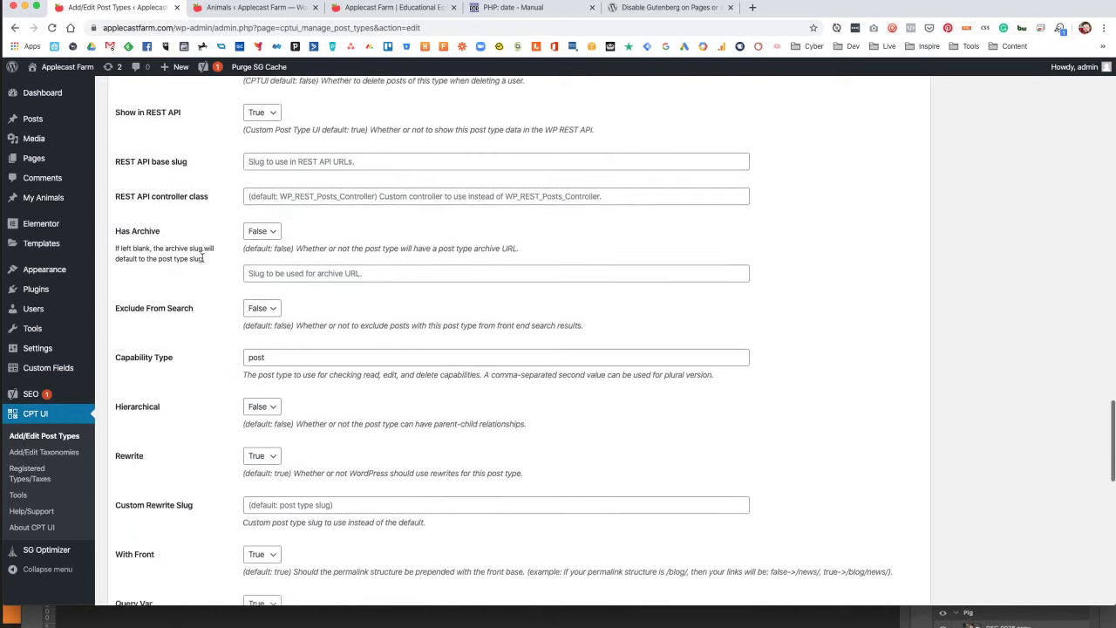
{"action": "scroll", "coordinate": [192, 248], "scroll_direction": "down", "scroll_amount": 2}
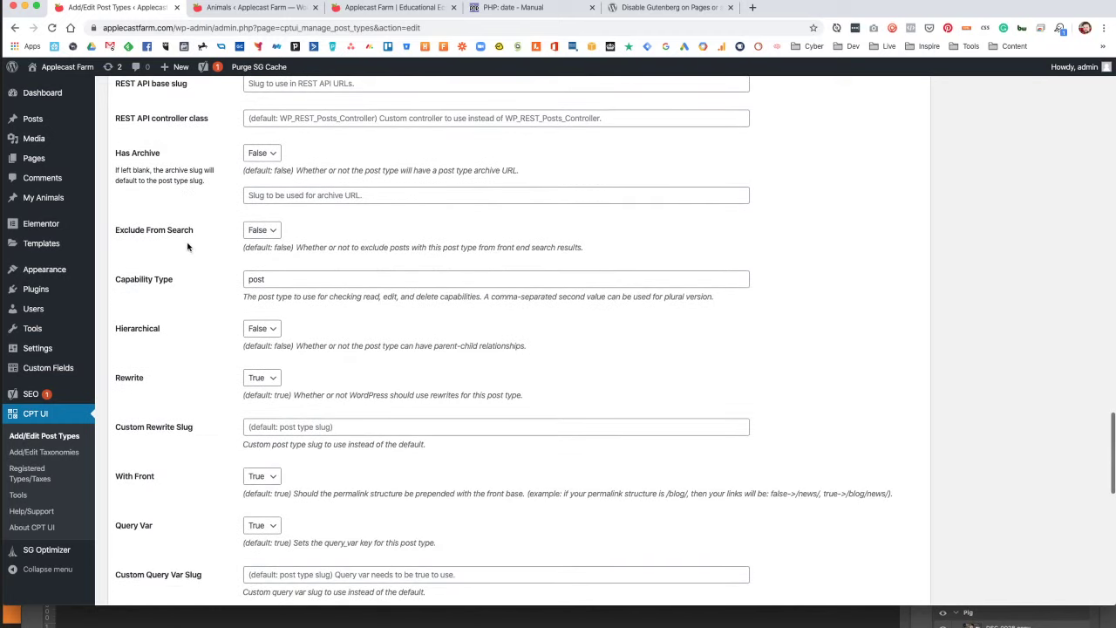
{"action": "scroll", "coordinate": [188, 246], "scroll_direction": "down", "scroll_amount": 2}
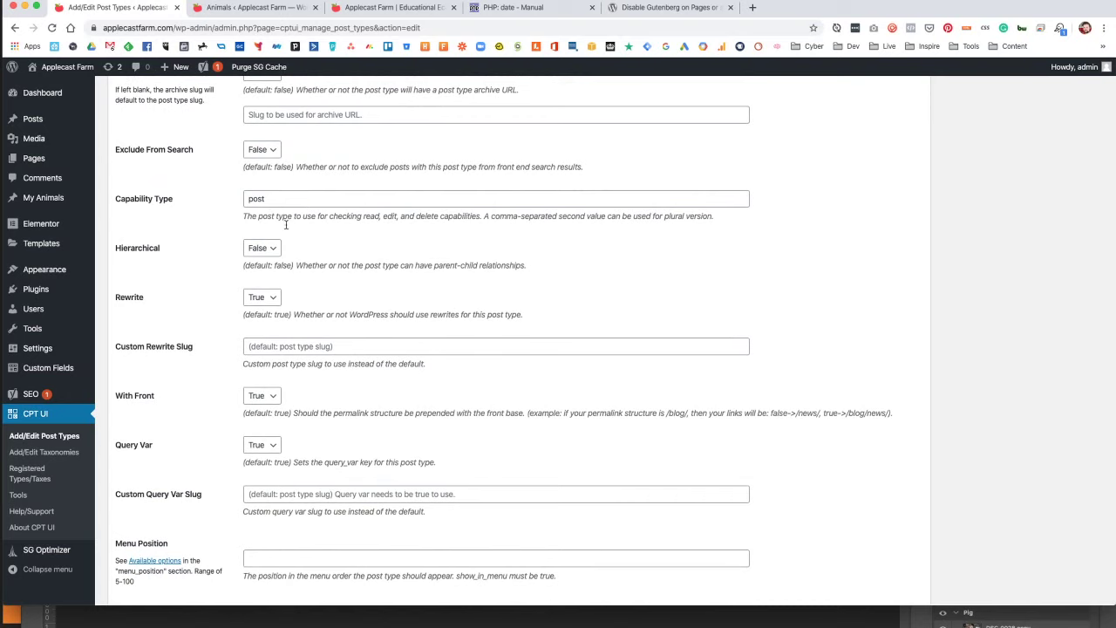
{"action": "scroll", "coordinate": [201, 263], "scroll_direction": "down", "scroll_amount": 4}
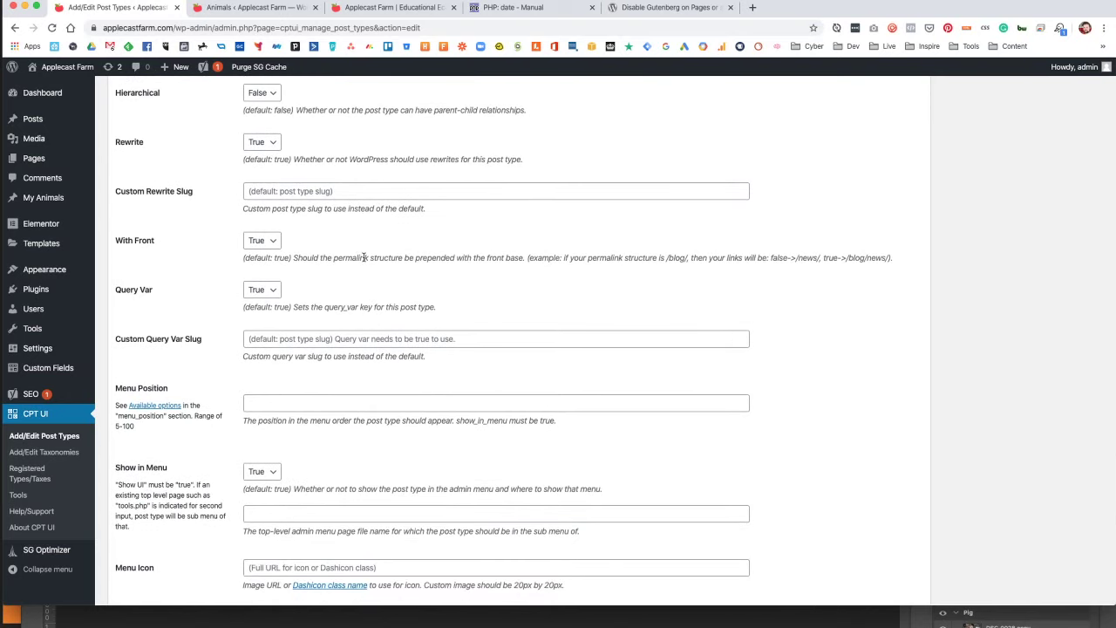
{"action": "scroll", "coordinate": [183, 301], "scroll_direction": "down", "scroll_amount": 3}
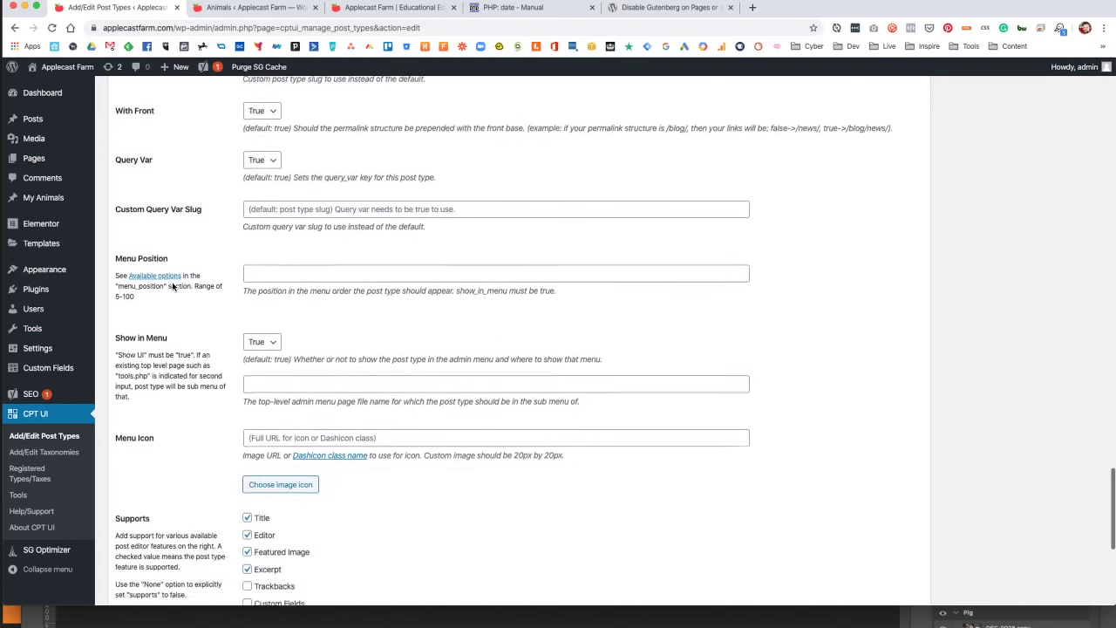
{"action": "scroll", "coordinate": [179, 290], "scroll_direction": "down", "scroll_amount": 4}
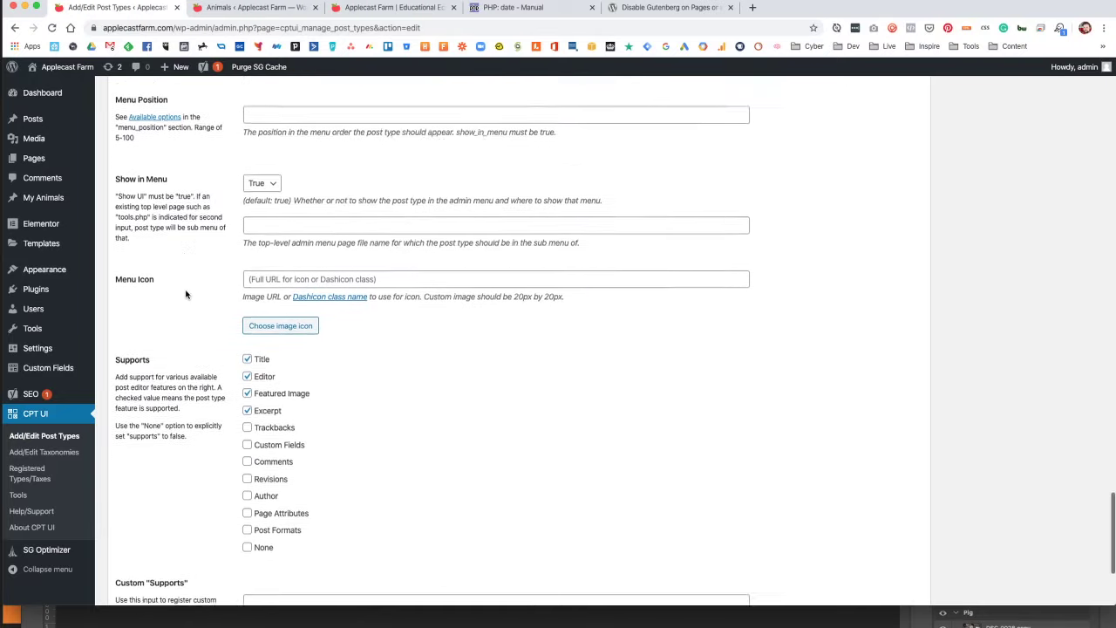
{"action": "scroll", "coordinate": [186, 294], "scroll_direction": "down", "scroll_amount": 5}
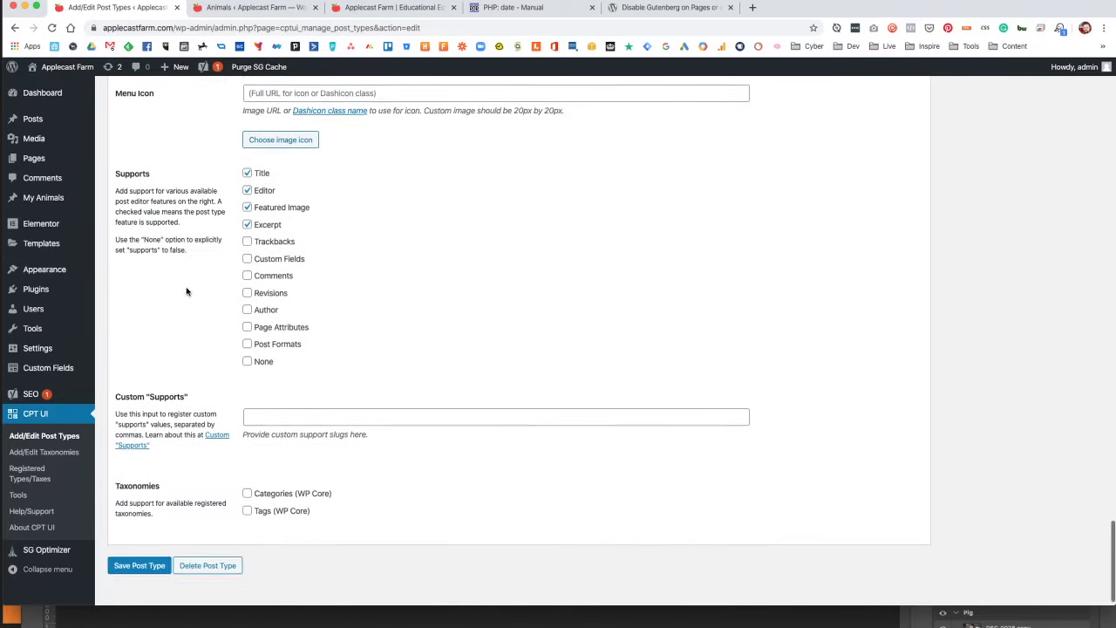
{"action": "scroll", "coordinate": [186, 292], "scroll_direction": "down", "scroll_amount": 1}
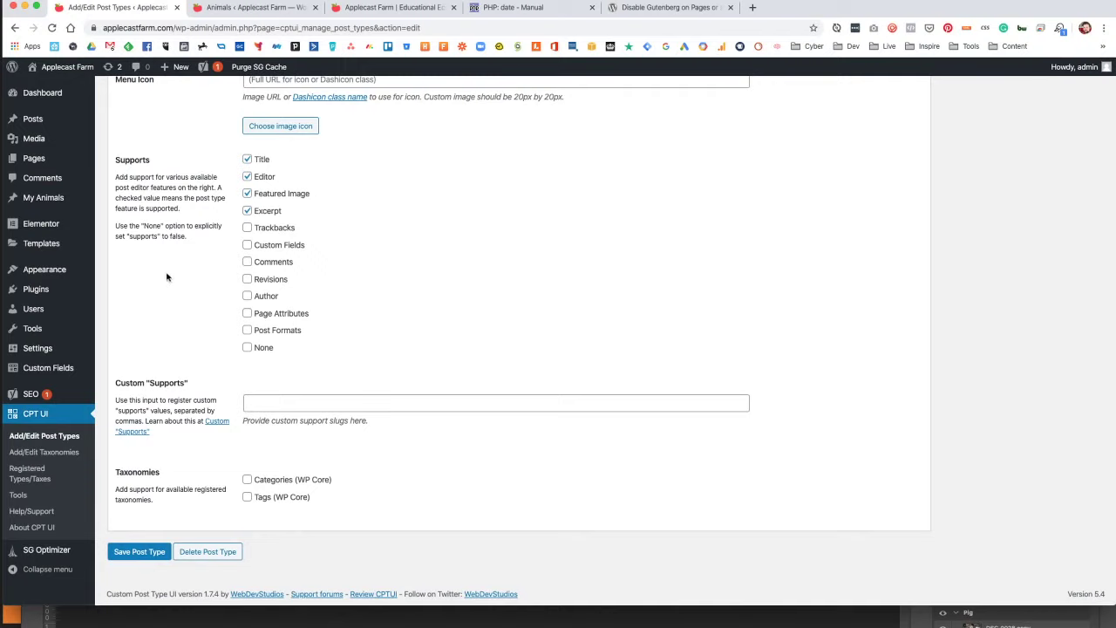
{"action": "left_click", "coordinate": [248, 177]}
{"action": "left_click", "coordinate": [144, 554]}
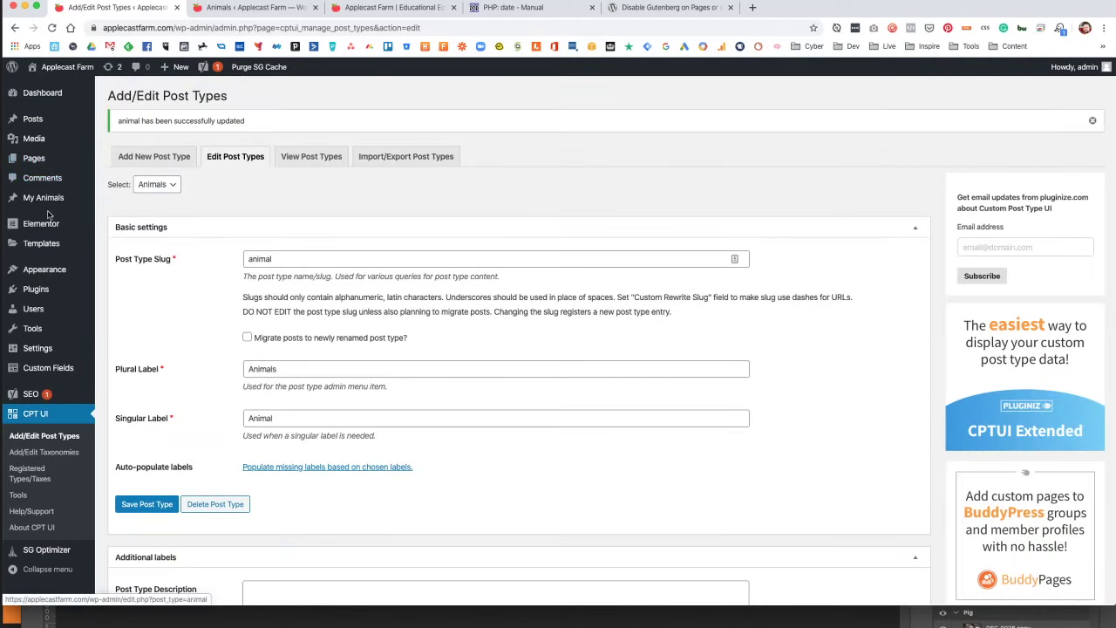
Start a new Animal entry from the Animals list and check which editing sections its form offers.
{"action": "mouse_move", "coordinate": [43, 198]}
{"action": "left_click", "coordinate": [167, 198]}
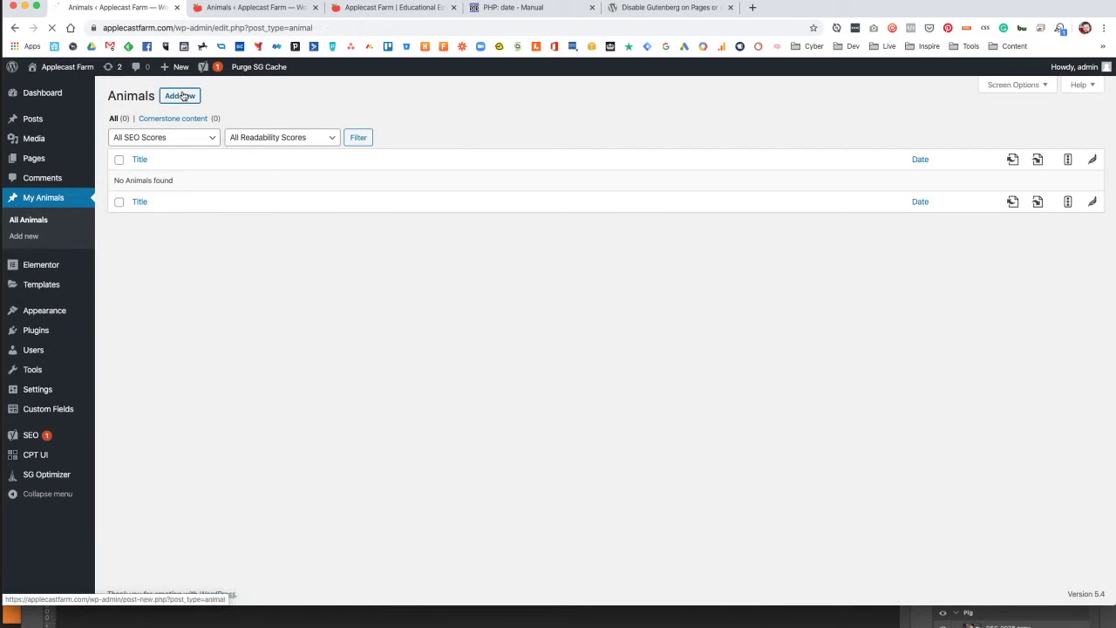
{"action": "left_click", "coordinate": [179, 95]}
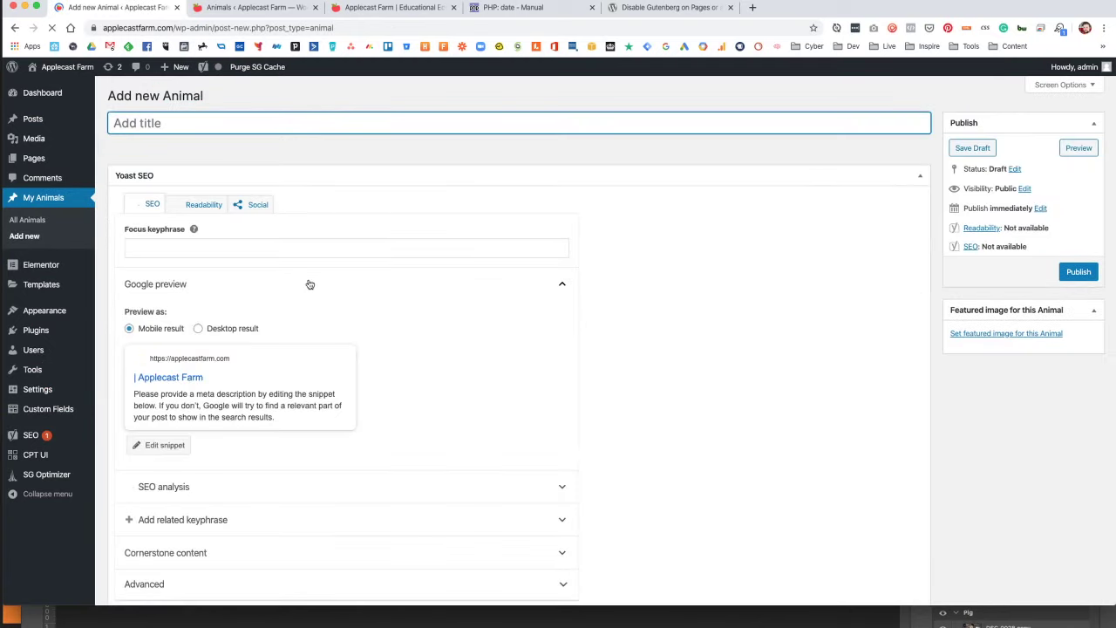
{"action": "scroll", "coordinate": [589, 283], "scroll_direction": "down", "scroll_amount": 4}
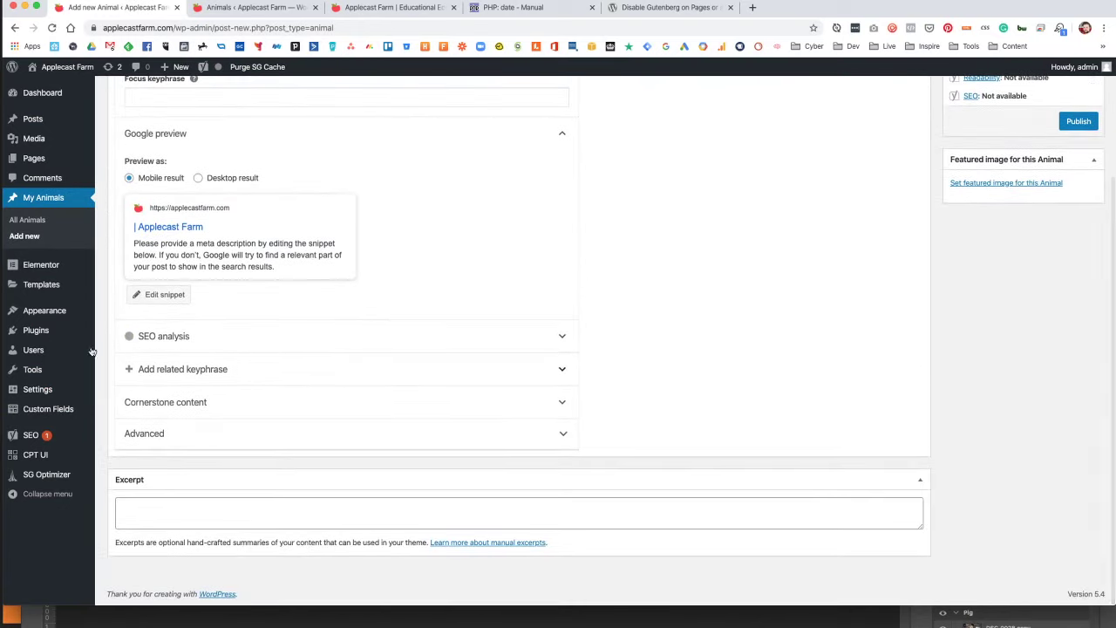
Edit the Animals field group's location rule to show when Post Type is equal to Animal, and update the group.
{"action": "left_click", "coordinate": [47, 412]}
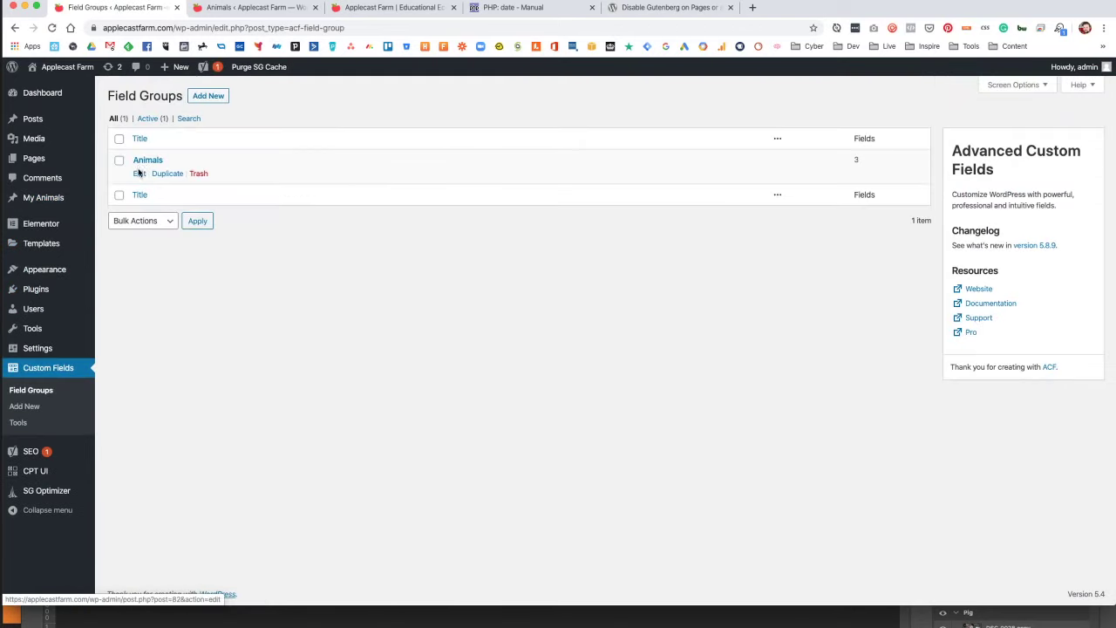
{"action": "left_click", "coordinate": [138, 173]}
{"action": "scroll", "coordinate": [263, 287], "scroll_direction": "down", "scroll_amount": 2}
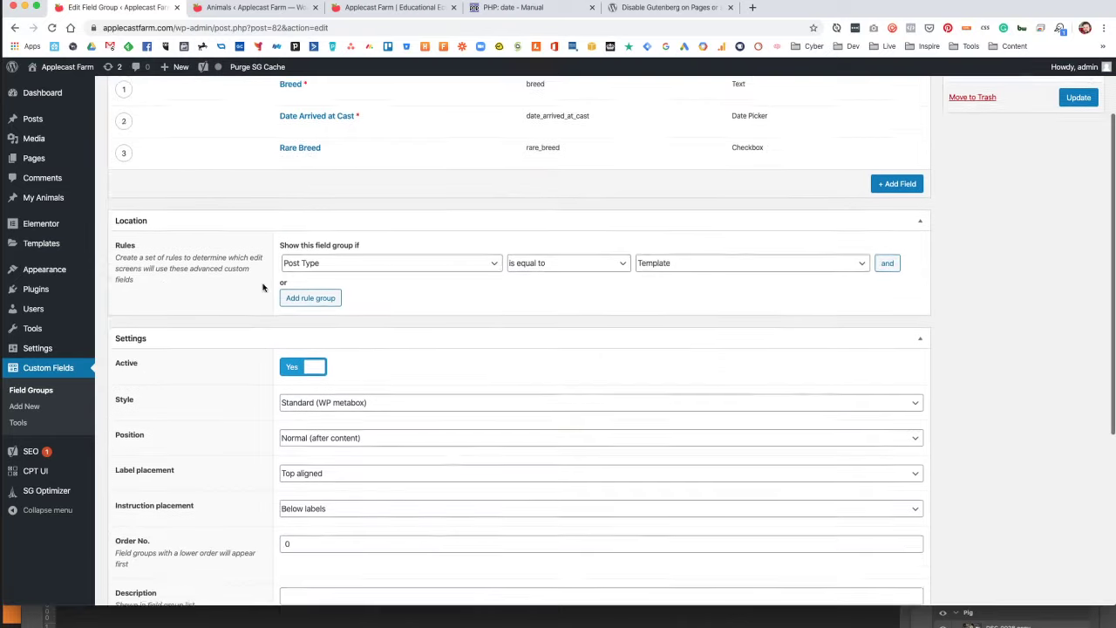
{"action": "scroll", "coordinate": [262, 287], "scroll_direction": "down", "scroll_amount": 1}
{"action": "left_click", "coordinate": [671, 228]}
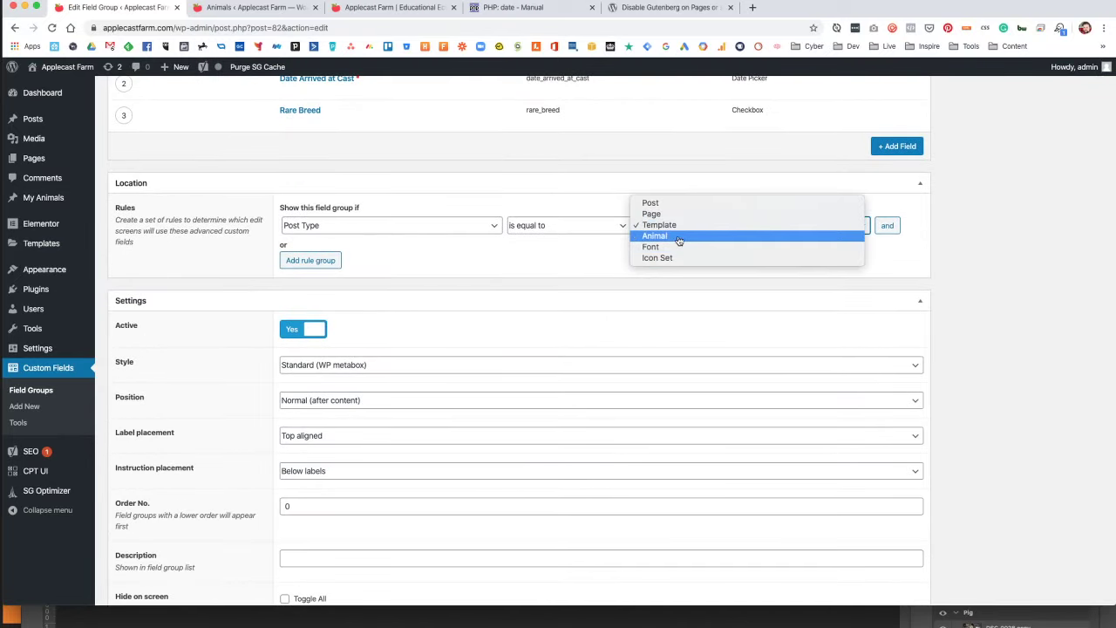
{"action": "left_click", "coordinate": [679, 236]}
{"action": "scroll", "coordinate": [967, 165], "scroll_direction": "up", "scroll_amount": 3}
{"action": "left_click", "coordinate": [1078, 192]}
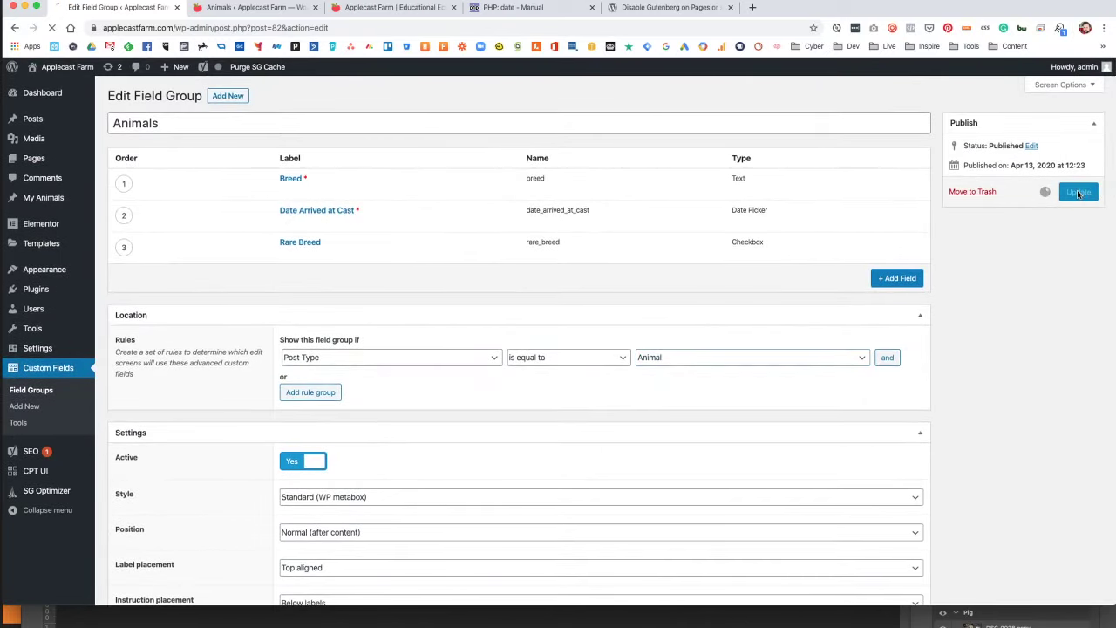
Start a new Animal entry from the Animals list and collapse its Yoast SEO section.
{"action": "mouse_move", "coordinate": [44, 199]}
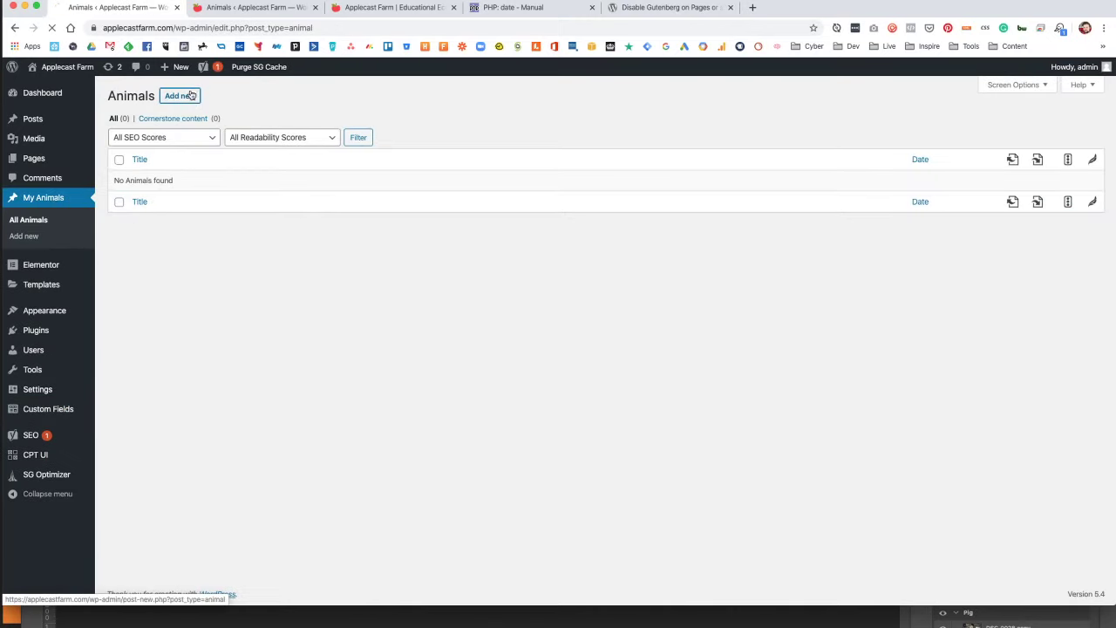
{"action": "left_click", "coordinate": [180, 96]}
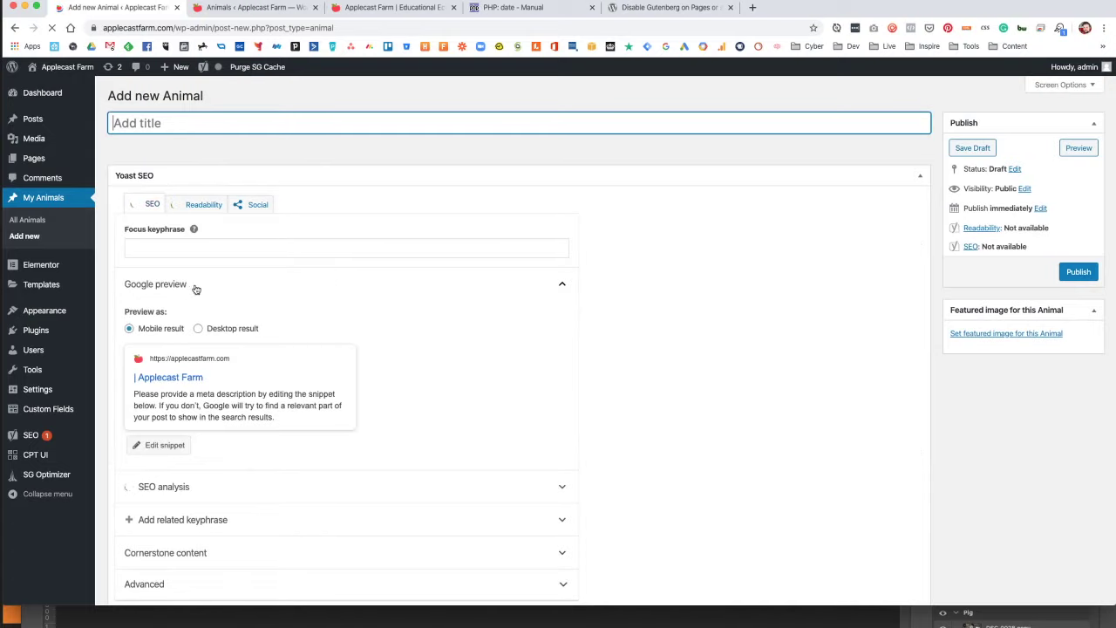
{"action": "scroll", "coordinate": [361, 311], "scroll_direction": "down", "scroll_amount": 5}
{"action": "scroll", "coordinate": [463, 294], "scroll_direction": "up", "scroll_amount": 5}
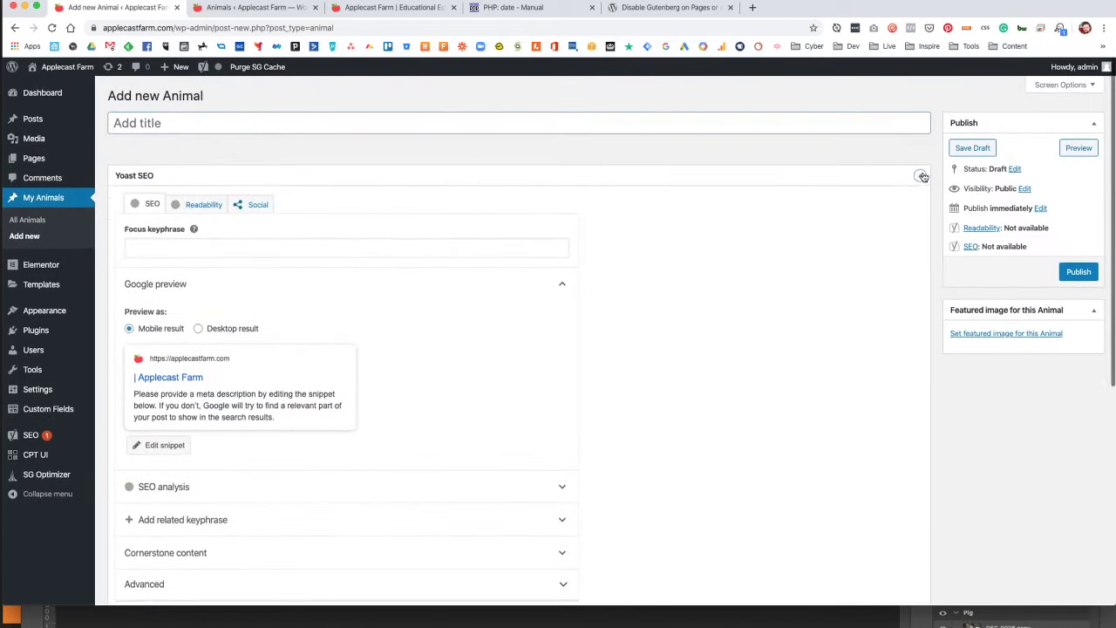
{"action": "left_click", "coordinate": [922, 176]}
Check the new Animal form's Breed, Date Arrived at Cast and Excerpt fields without filling them in.
{"action": "left_click", "coordinate": [185, 265]}
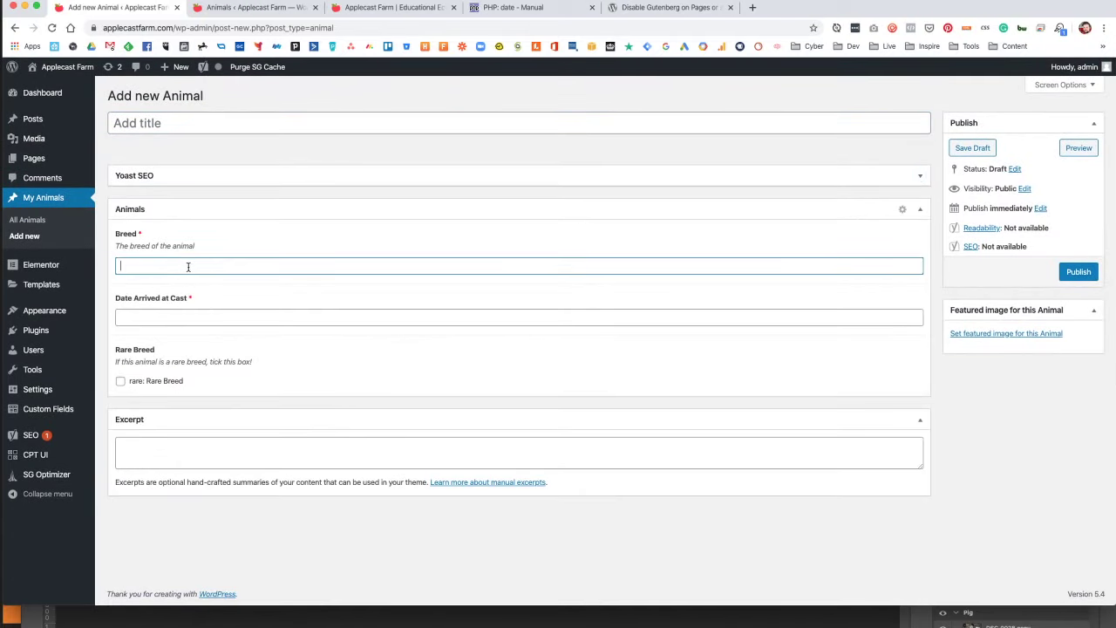
{"action": "left_click", "coordinate": [192, 318]}
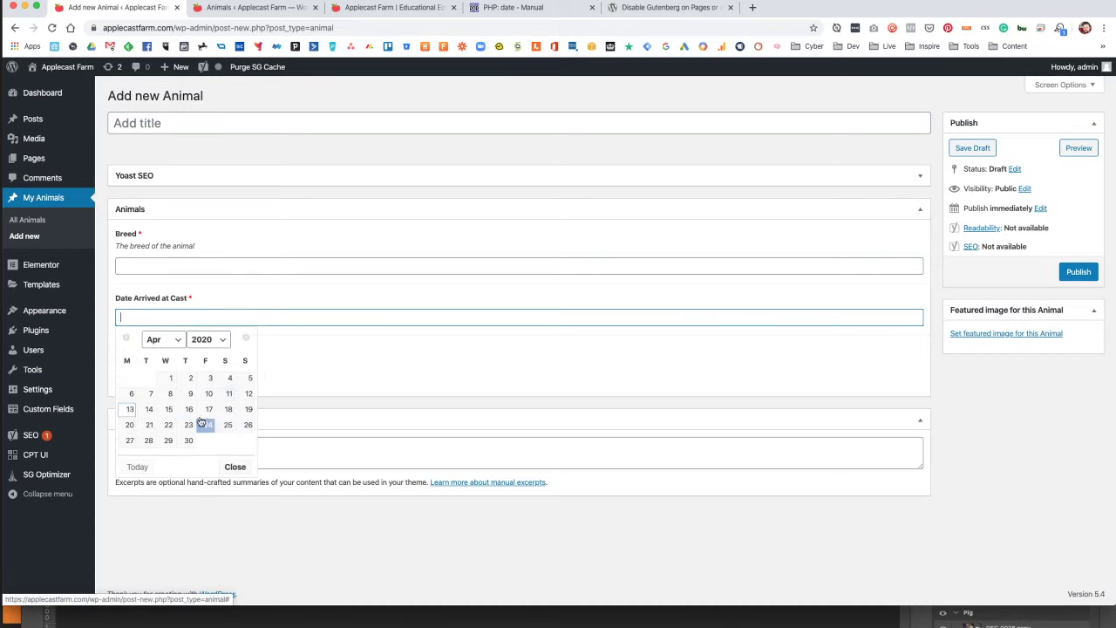
{"action": "left_click", "coordinate": [392, 386]}
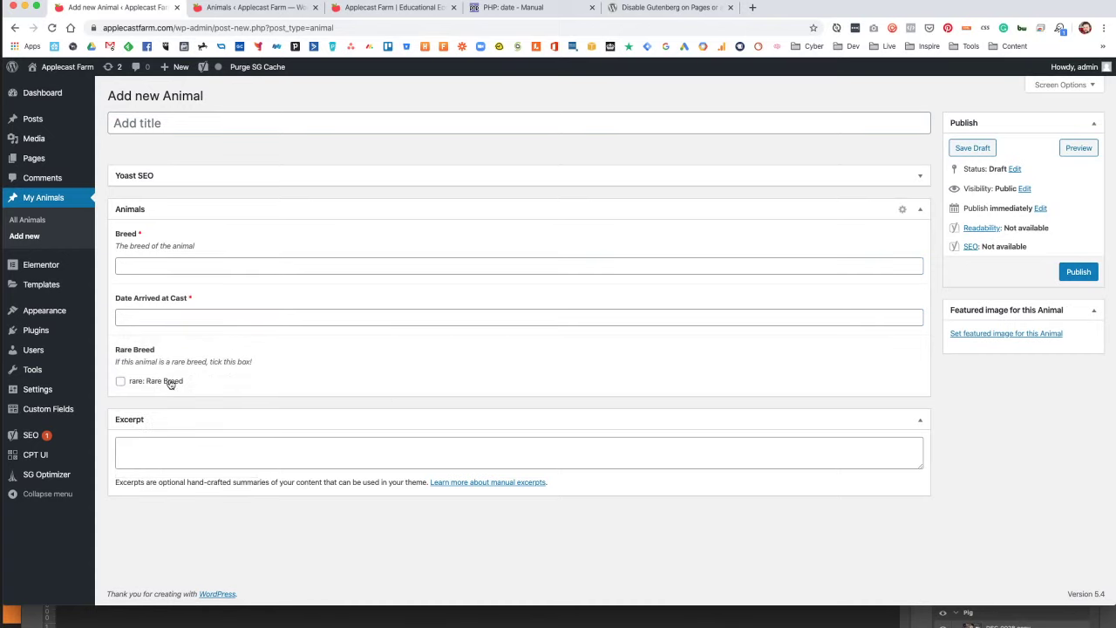
{"action": "left_click", "coordinate": [194, 445]}
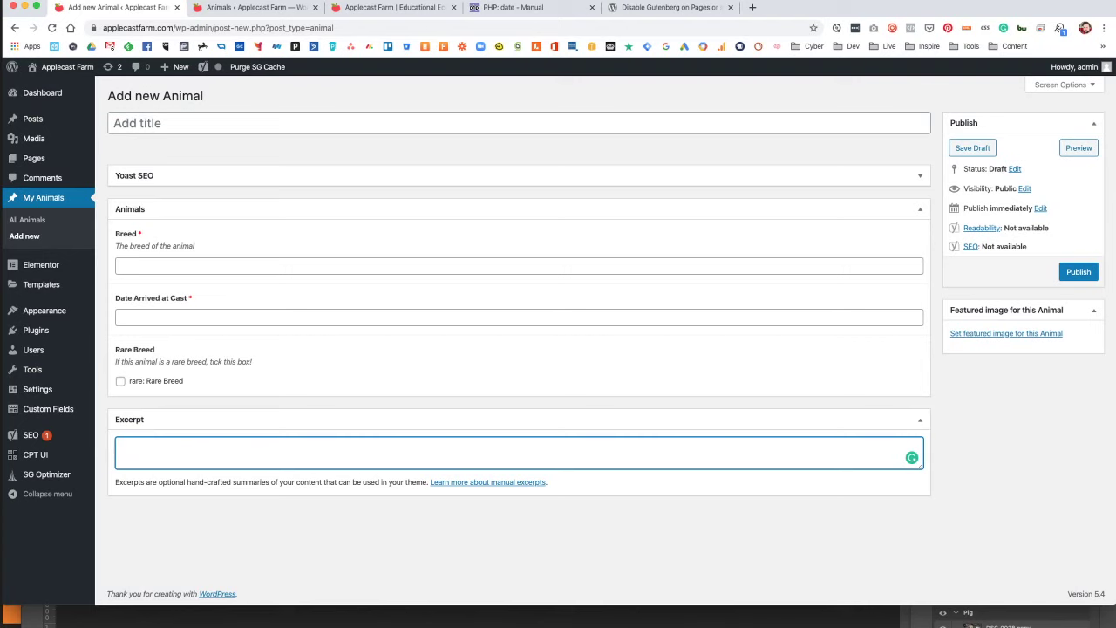
Switch to Finder and preview the pig and sheep photos in the Applcast folder, ending on Applecast_Farm_Sheep.jpg.
{"action": "key", "text": "super+Tab"}
{"action": "key", "text": "space"}
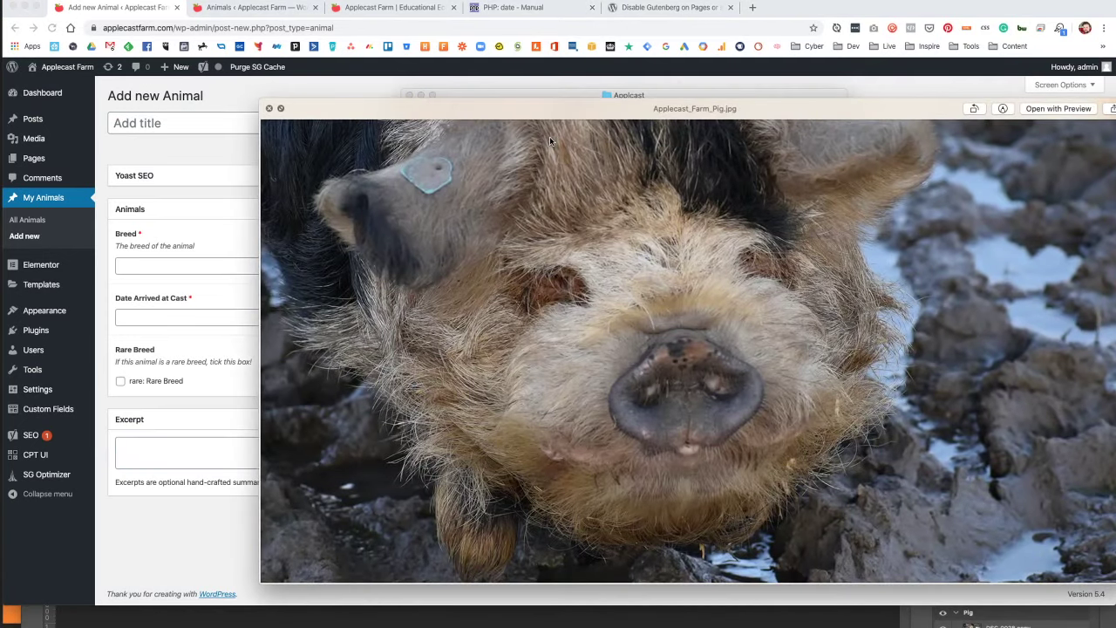
{"action": "key", "text": "Down"}
{"action": "key", "text": "Down"}
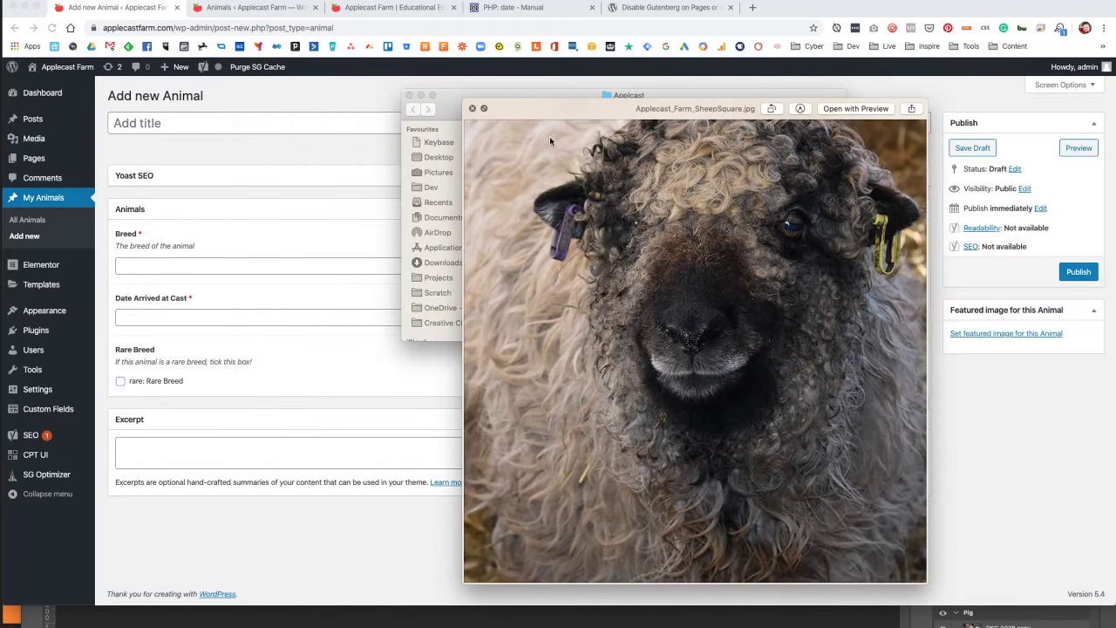
{"action": "key", "text": "Up"}
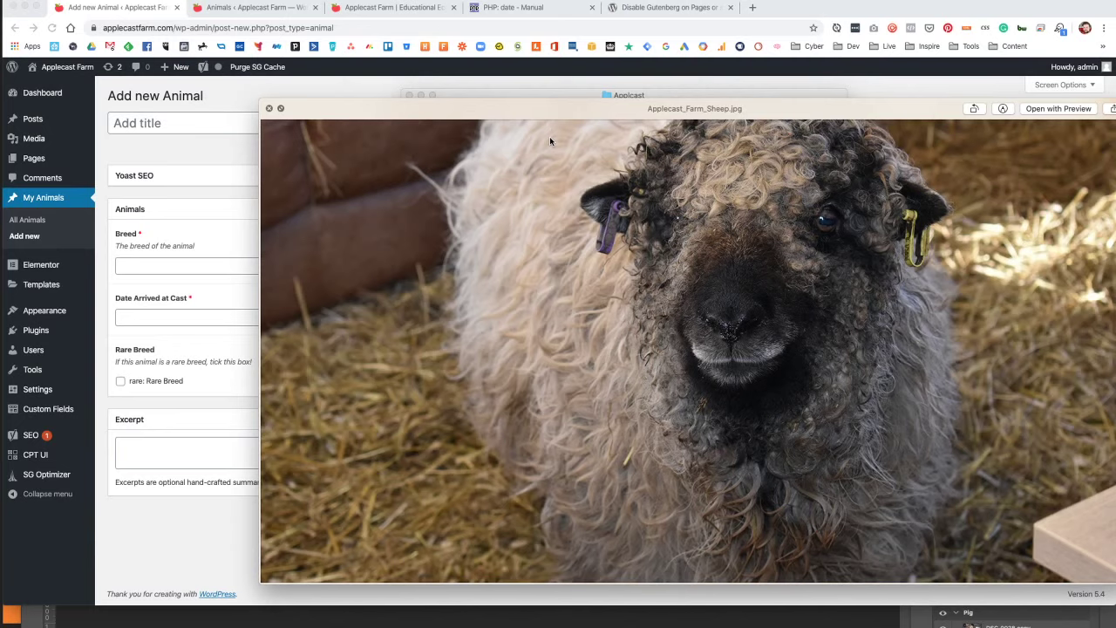
{"action": "key", "text": "space"}
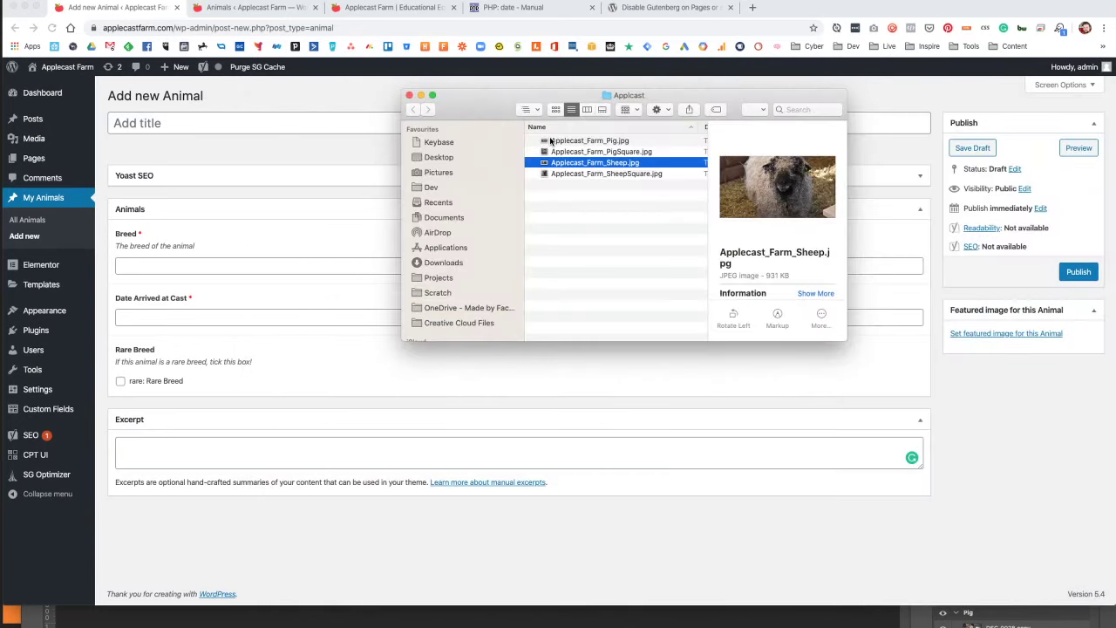
Preview the sheep photos at full size, ending on Applecast_Farm_SheepSquare.jpg.
{"action": "key", "text": "space"}
{"action": "key", "text": "space"}
{"action": "key", "text": "space"}
{"action": "key", "text": "Down"}
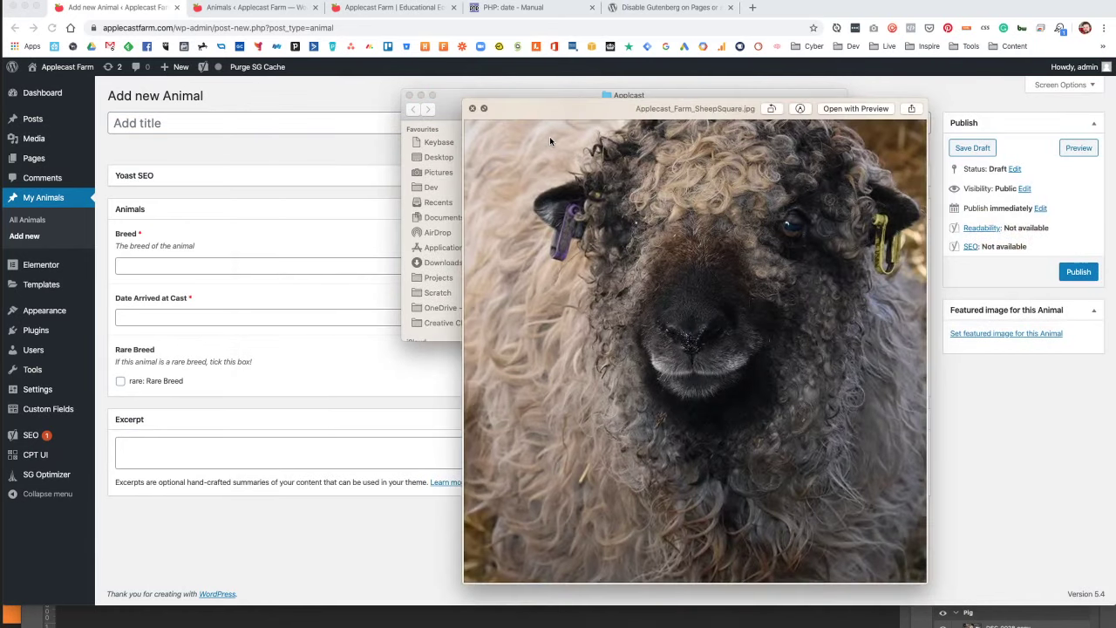
{"action": "key", "text": "space"}
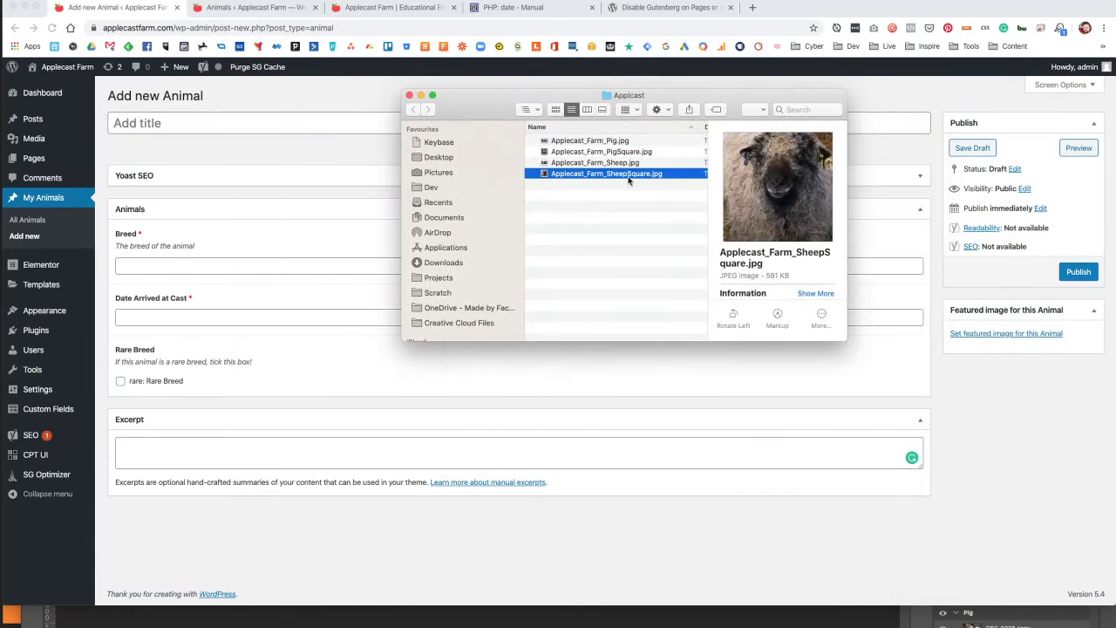
Start setting the Animal's featured image and upload all four pig and sheep photos from the Applcast folder to the media library.
{"action": "left_click", "coordinate": [989, 333]}
{"action": "left_click", "coordinate": [991, 336]}
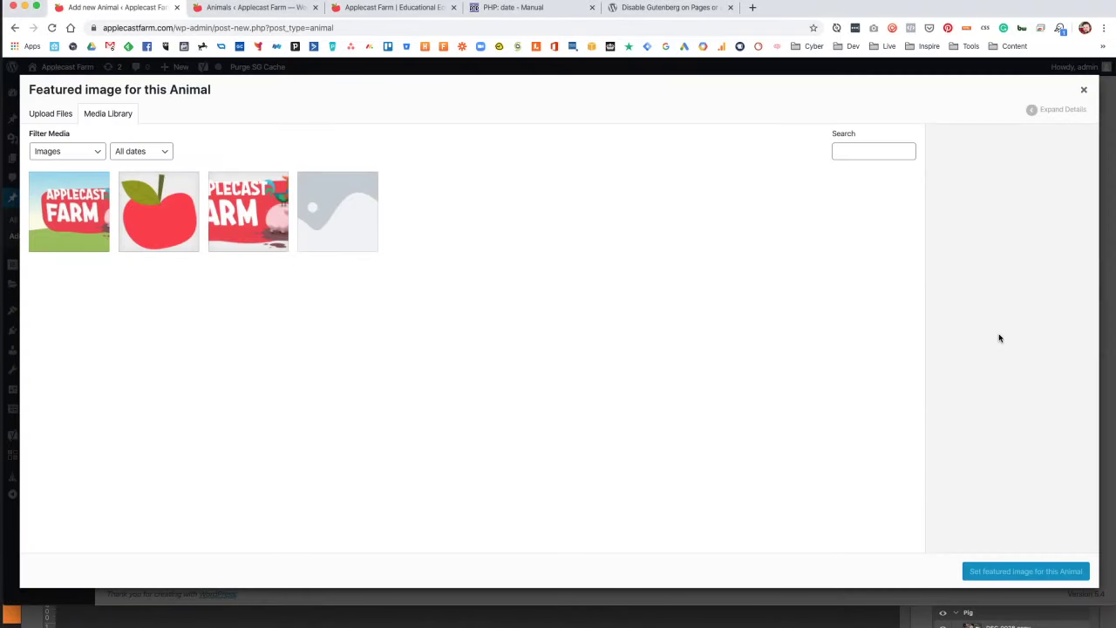
{"action": "key", "text": "super+Tab"}
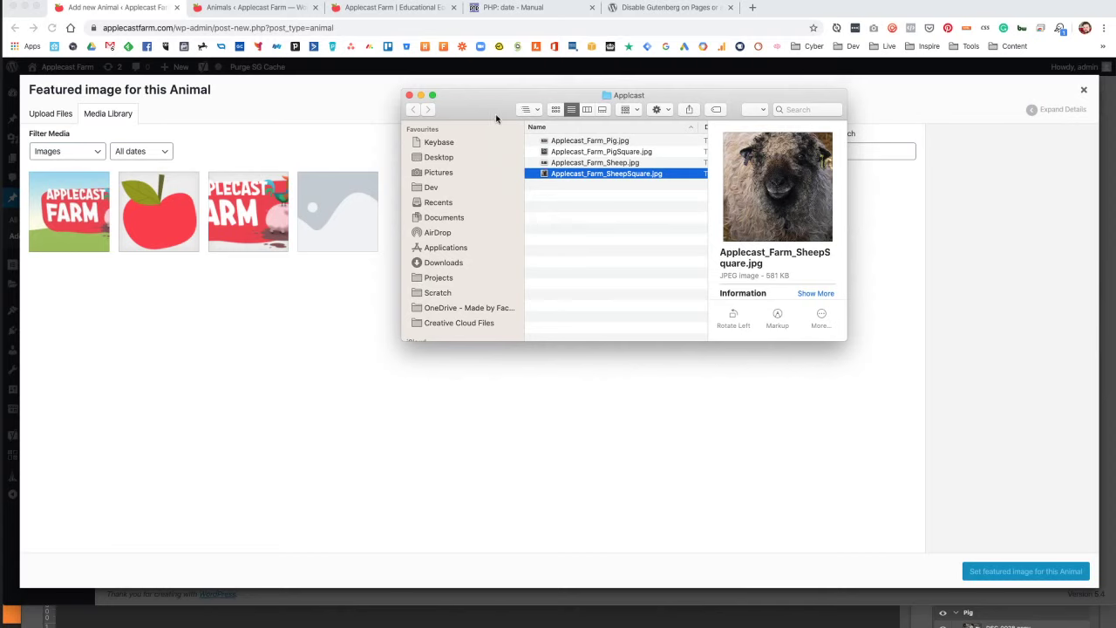
{"action": "left_click_drag", "start_coordinate": [488, 114], "coordinate": [449, 206]}
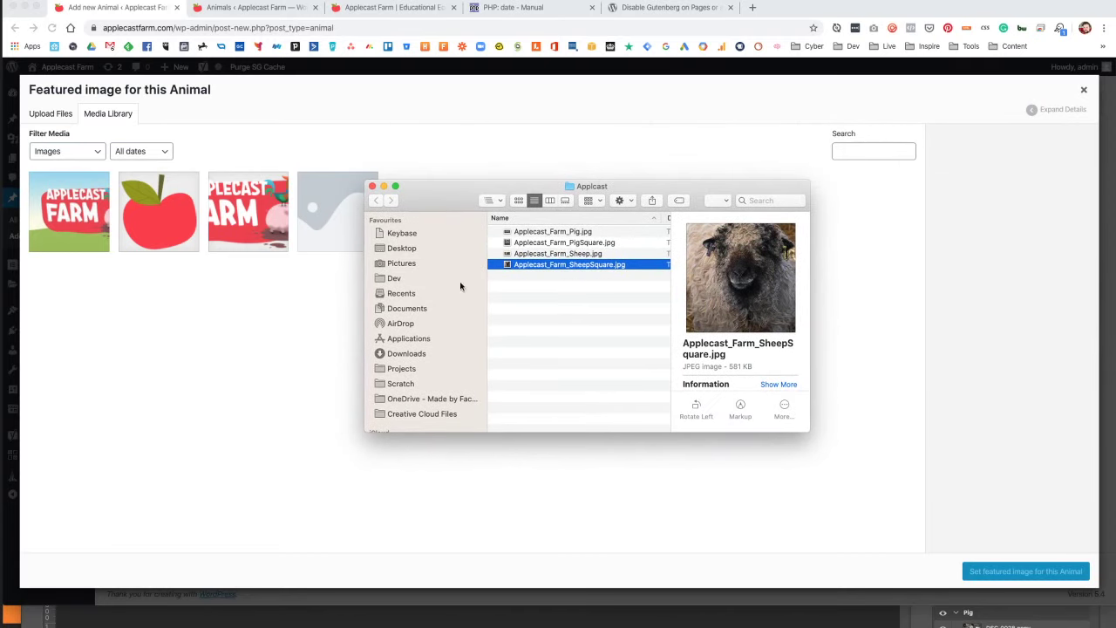
{"action": "left_click_drag", "start_coordinate": [445, 203], "coordinate": [616, 245]}
{"action": "left_click", "coordinate": [706, 275], "text": "shift"}
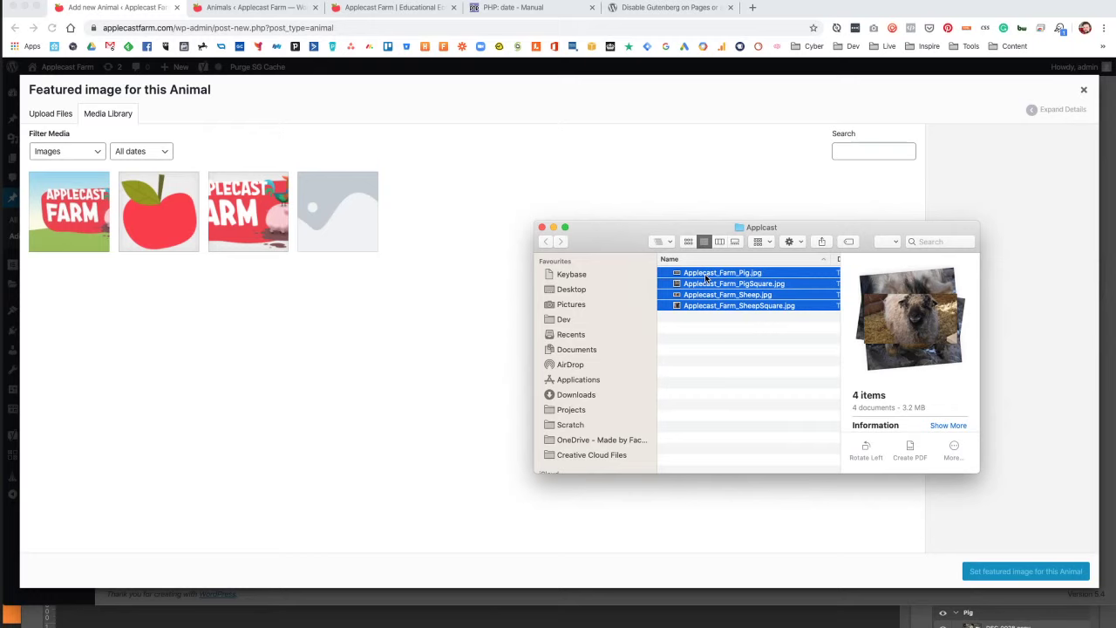
{"action": "left_click_drag", "start_coordinate": [706, 277], "coordinate": [367, 262]}
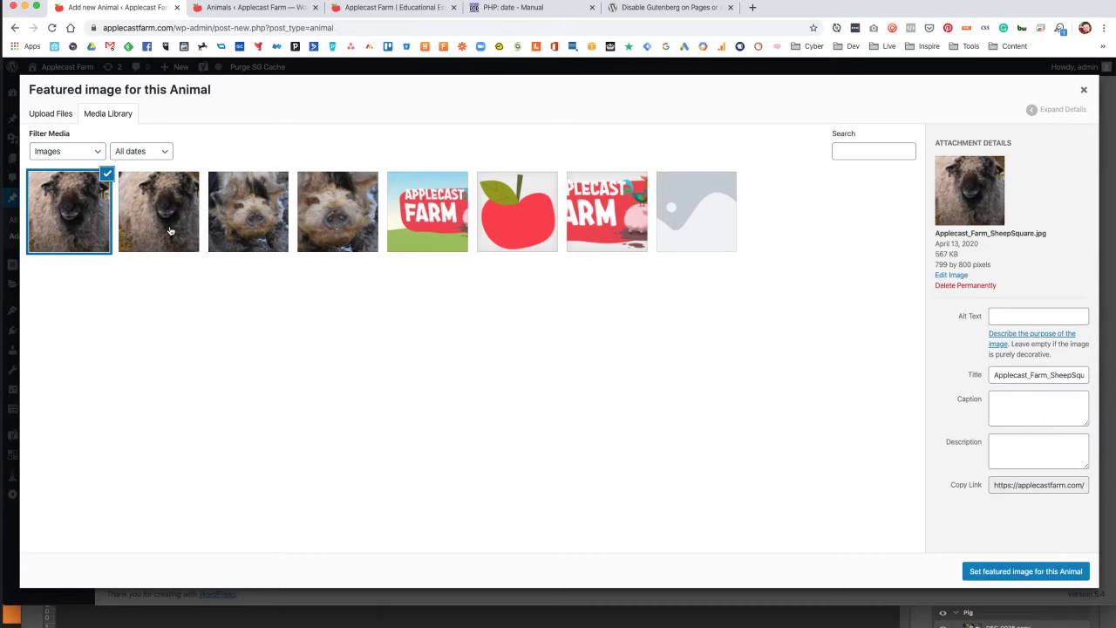
Give Applecast_Farm_SheepSquare.jpg the alt text "Georgie Sheep" and set it as the Animal's featured image.
{"action": "left_click", "coordinate": [166, 227]}
{"action": "left_click", "coordinate": [75, 228]}
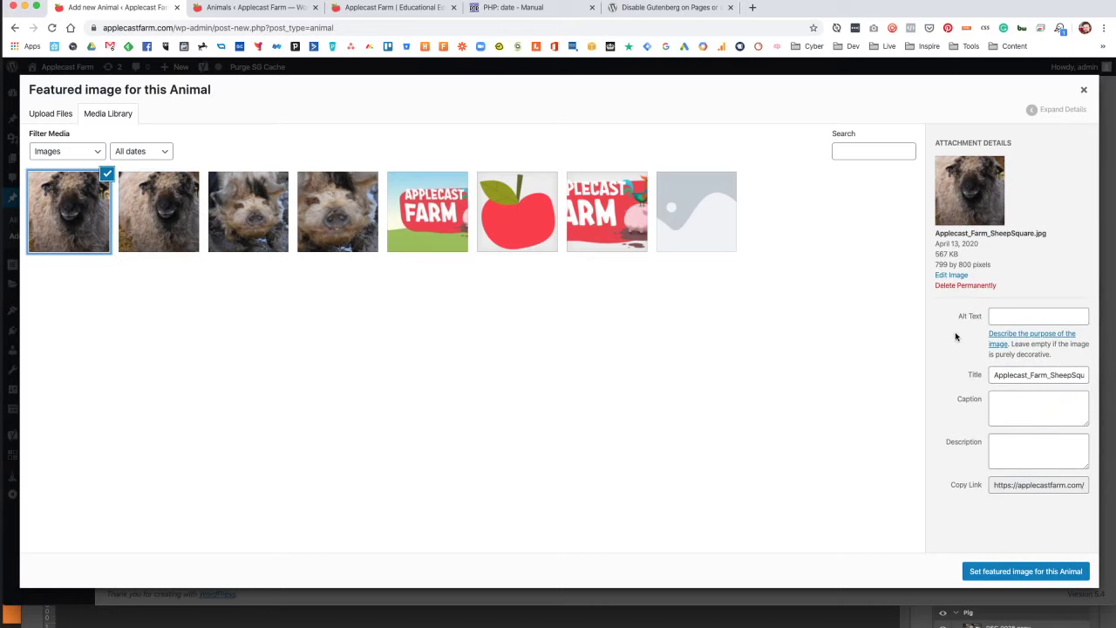
{"action": "left_click", "coordinate": [1024, 312]}
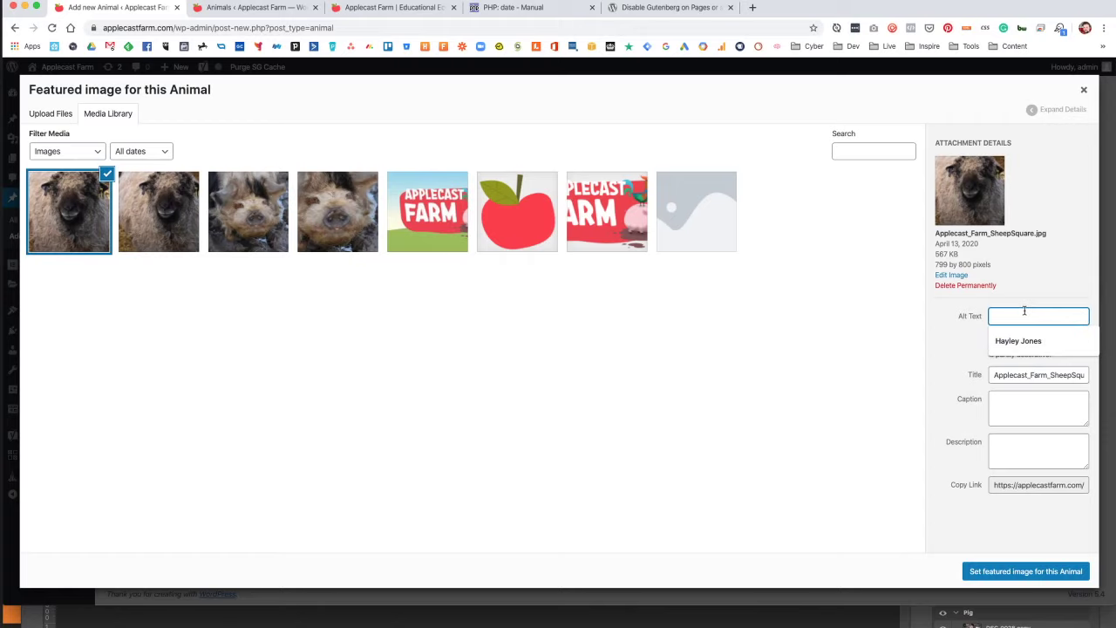
{"action": "type", "text": "Georgie Sheep"}
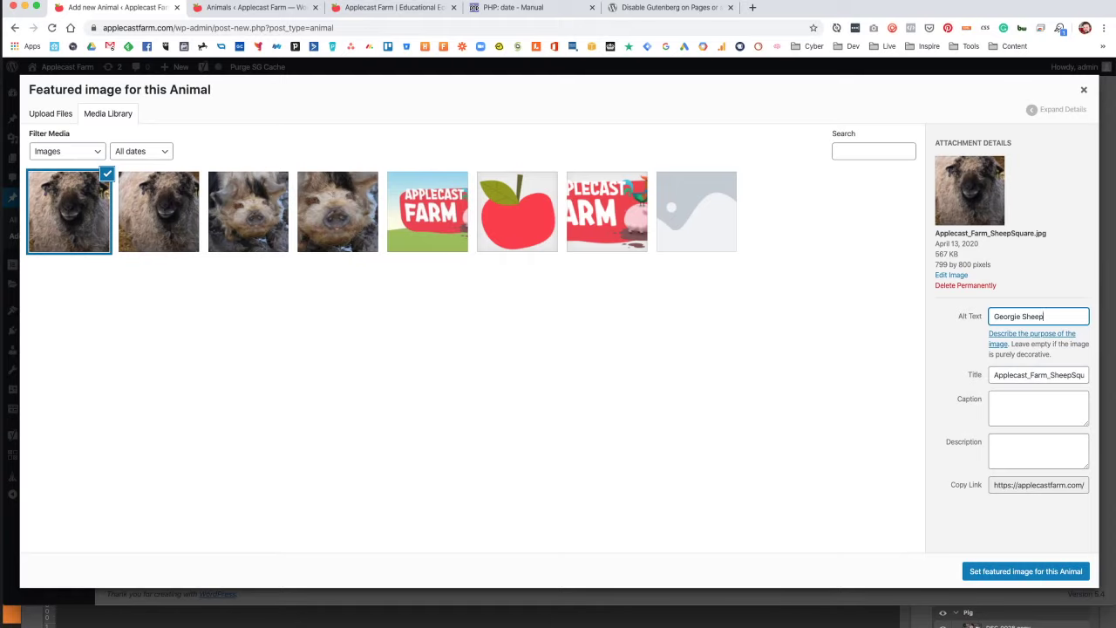
{"action": "key", "text": "Tab"}
{"action": "key", "text": "Tab"}
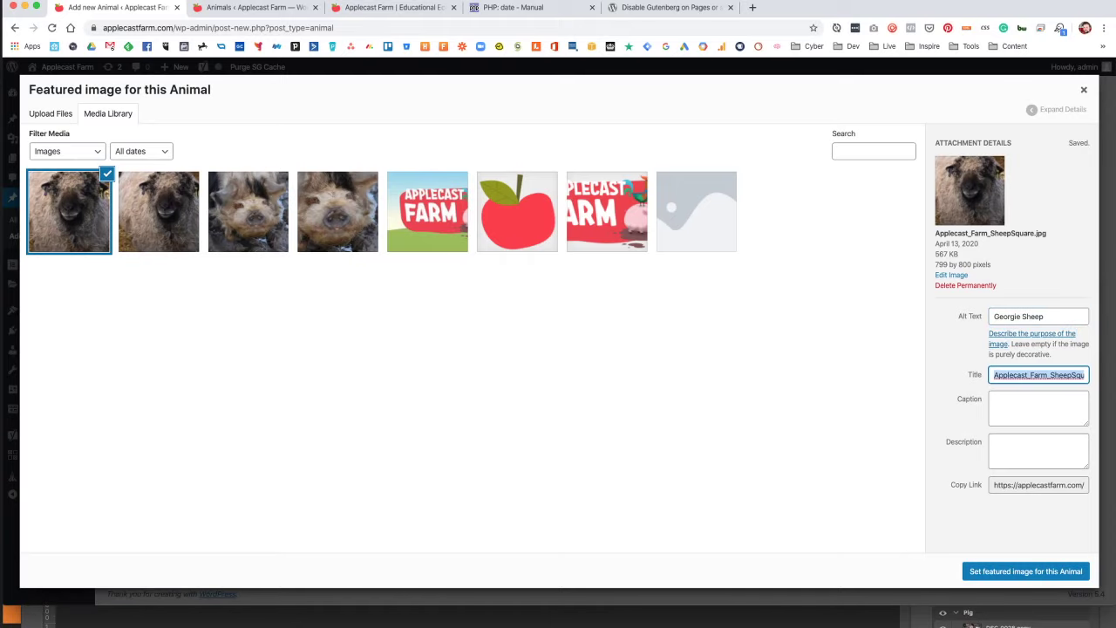
{"action": "left_click", "coordinate": [1044, 573]}
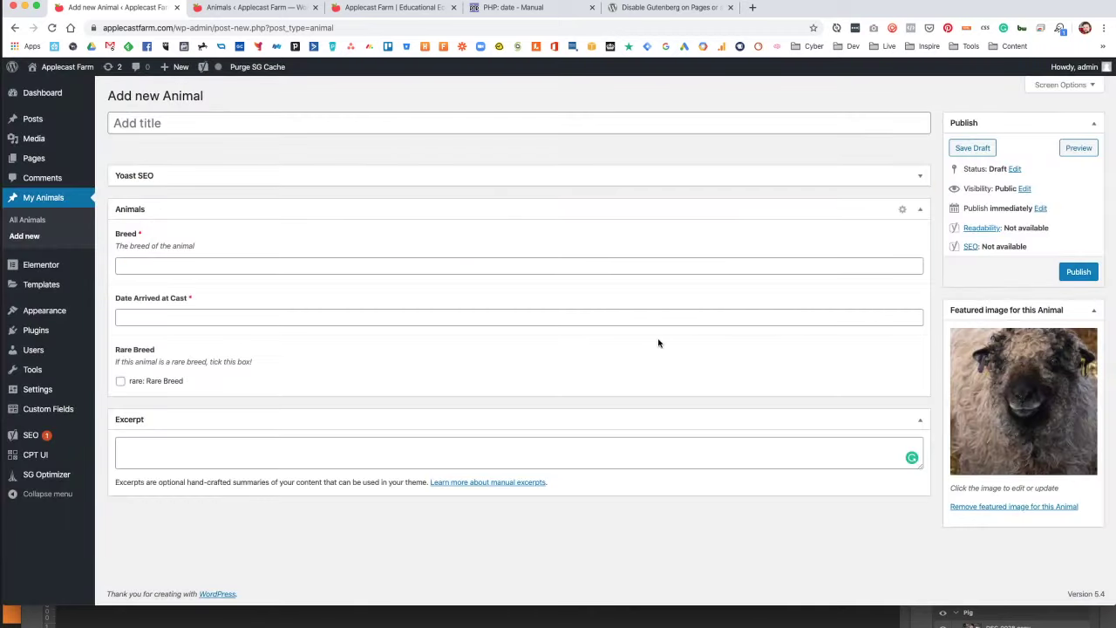
Title the new Animal "Georgie" and enter "Grey Faced Dartmoor" as its breed.
{"action": "left_click", "coordinate": [174, 124]}
{"action": "type", "text": "Georgie"}
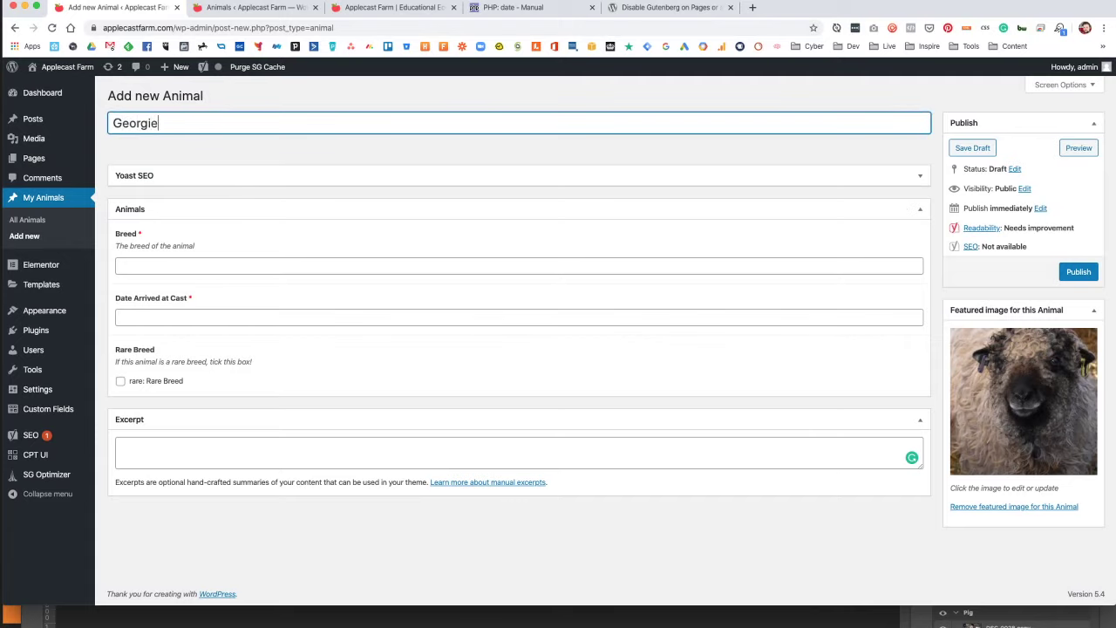
{"action": "left_click", "coordinate": [168, 262]}
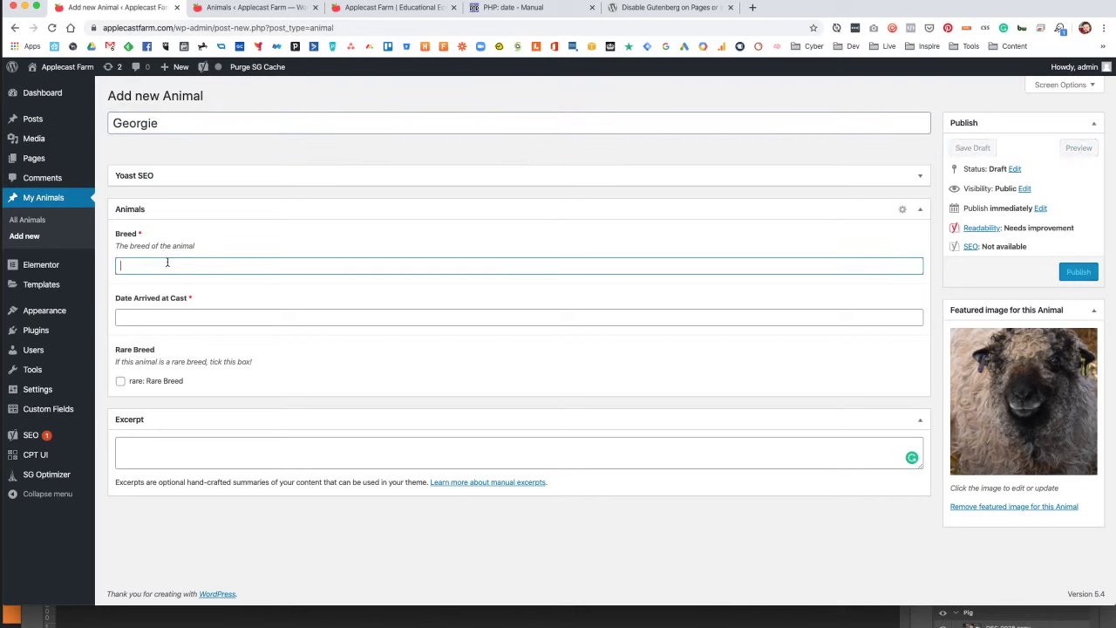
{"action": "type", "text": "Grey Faced Da"}
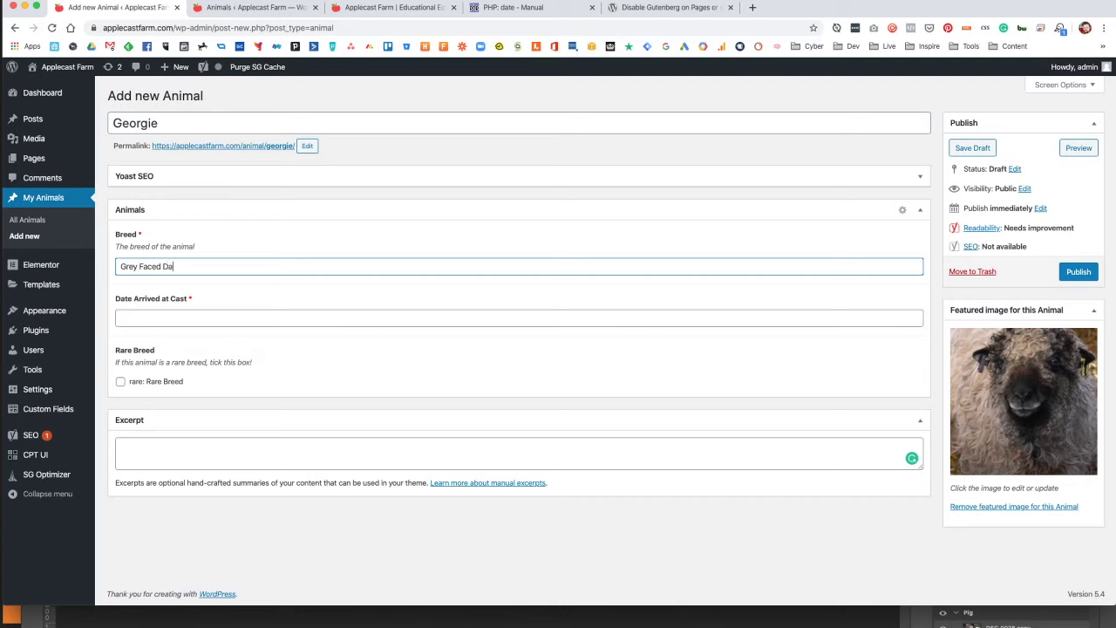
{"action": "type", "text": "moor"}
Set Date Arrived at Cast to June 2018 and mark the animal as a rare breed.
{"action": "left_click", "coordinate": [122, 318]}
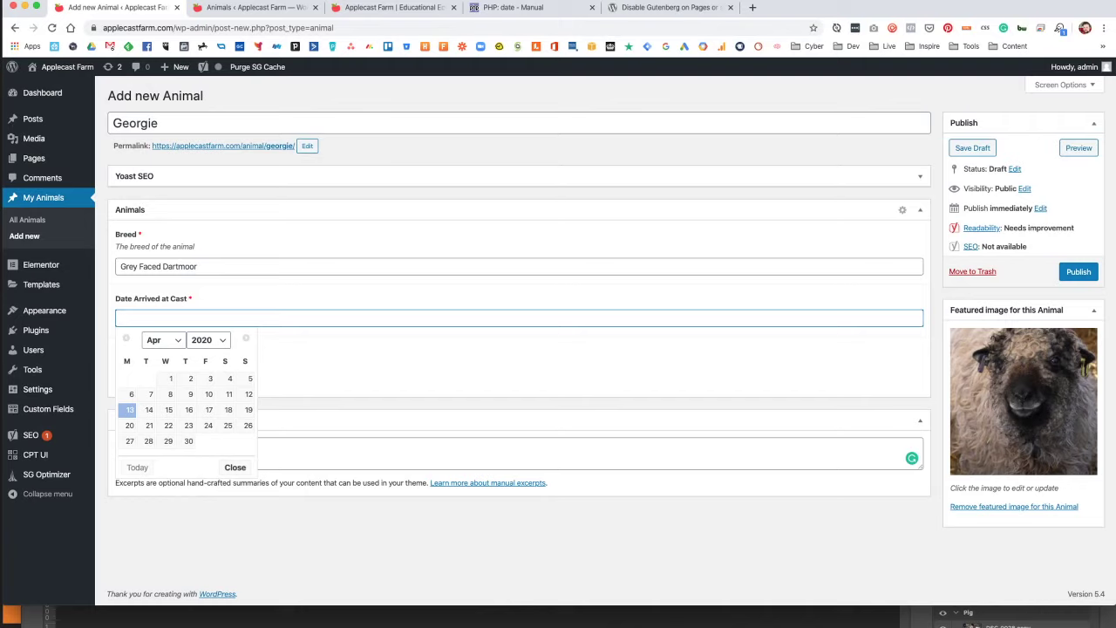
{"action": "left_click", "coordinate": [175, 342]}
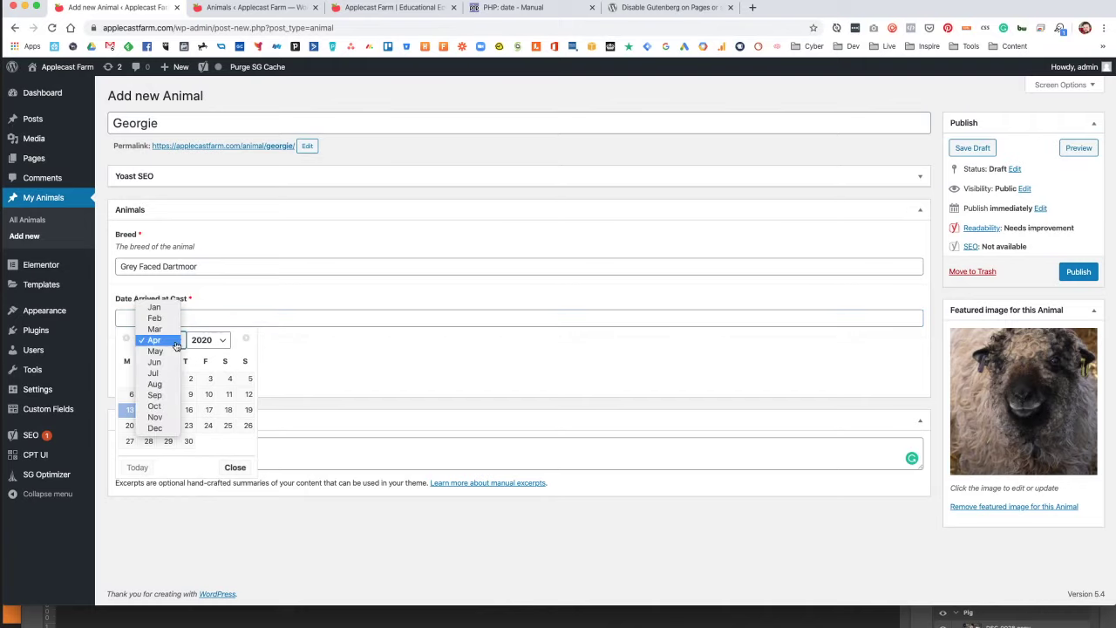
{"action": "left_click", "coordinate": [206, 341]}
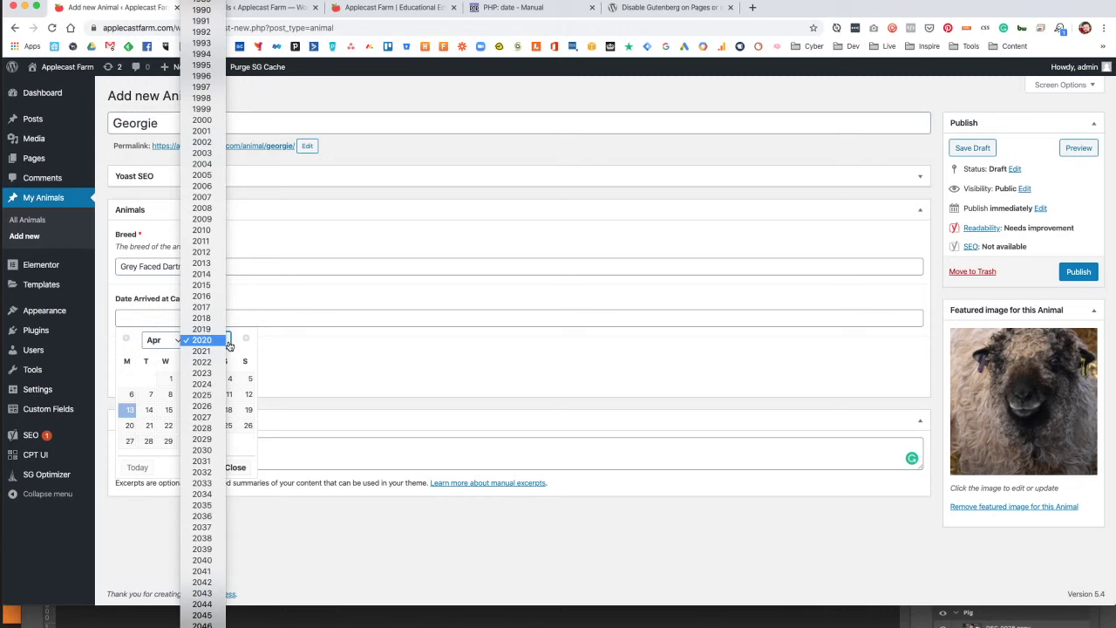
{"action": "left_click", "coordinate": [202, 317]}
{"action": "left_click", "coordinate": [162, 340]}
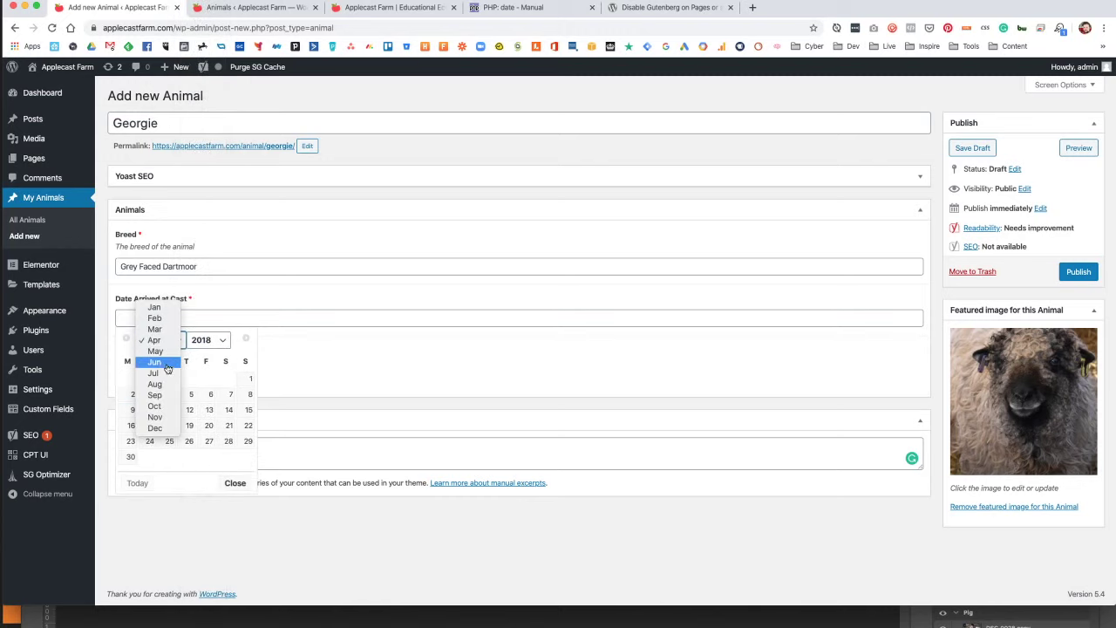
{"action": "left_click", "coordinate": [157, 363]}
{"action": "left_click", "coordinate": [210, 378]}
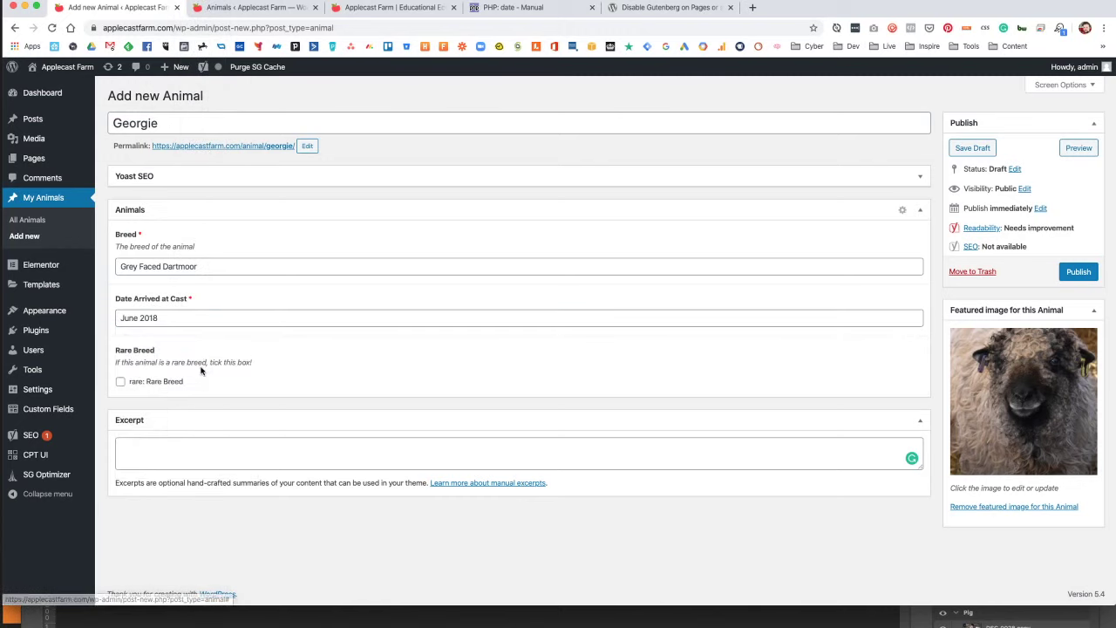
{"action": "left_click", "coordinate": [121, 384]}
Search the web for "lorem ipsum" in a new browser tab, open lipsum.com and accept its privacy notice.
{"action": "left_click", "coordinate": [172, 457]}
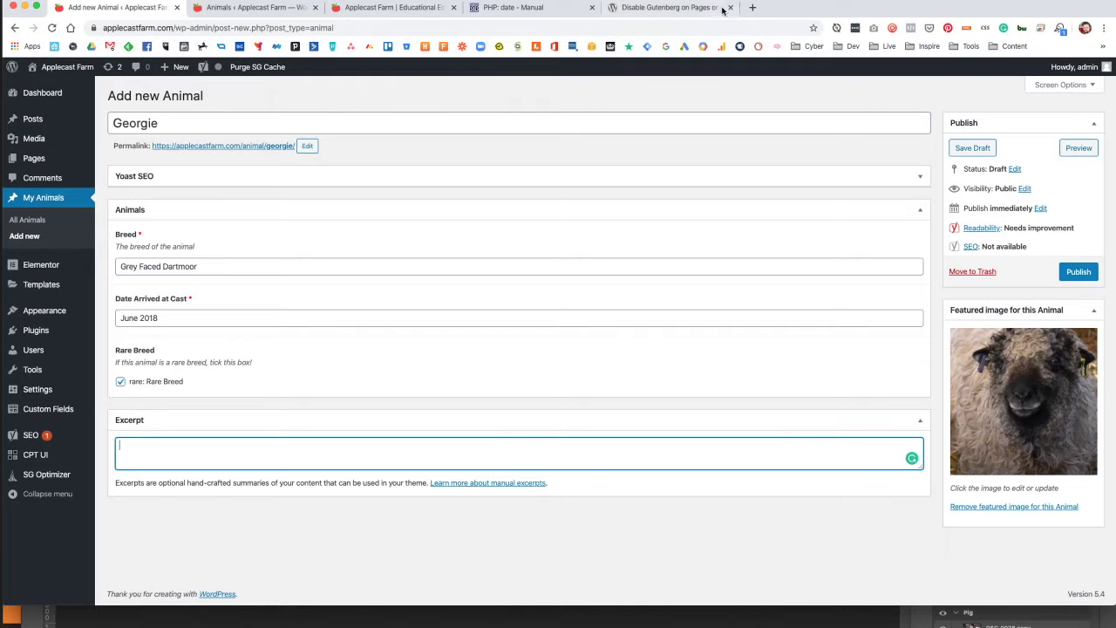
{"action": "left_click", "coordinate": [750, 8]}
{"action": "type", "text": "lorem"}
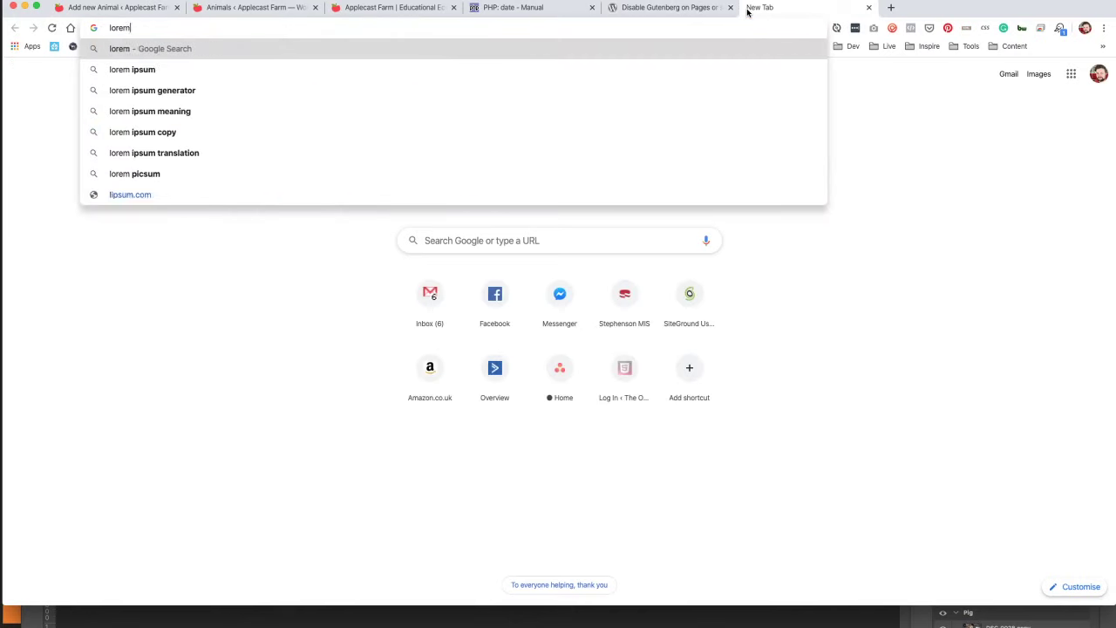
{"action": "type", "text": " ipsum"}
{"action": "key", "text": "Return"}
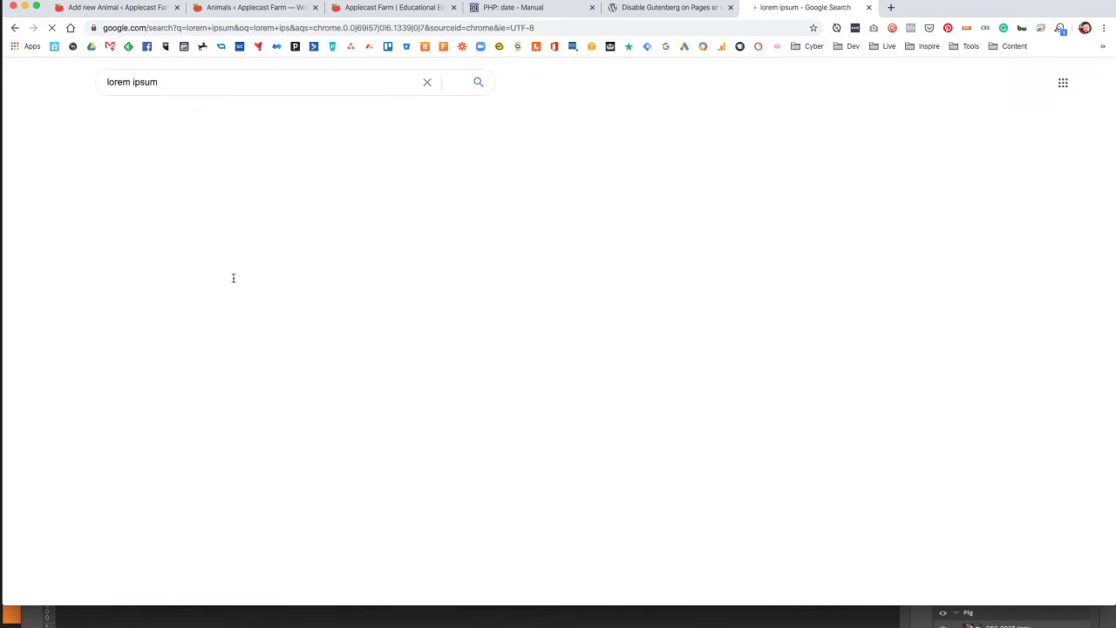
{"action": "left_click", "coordinate": [249, 186]}
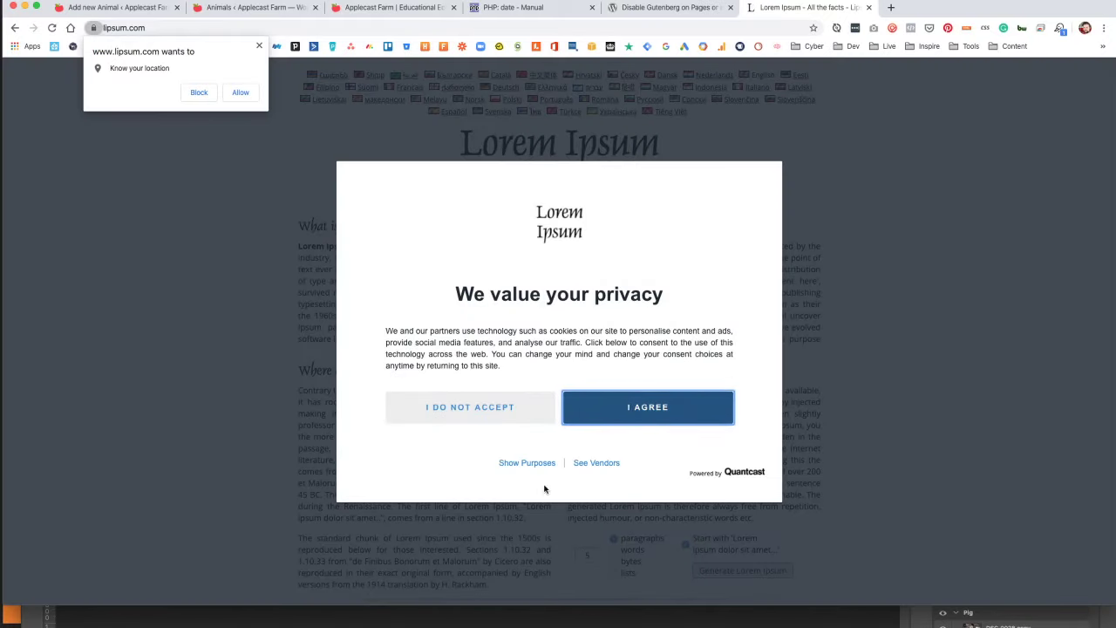
{"action": "key", "text": "Return"}
Generate one paragraph of Lorem Ipsum and copy its text from the beginning through "accumsan varius.".
{"action": "scroll", "coordinate": [741, 546], "scroll_direction": "down", "scroll_amount": 2}
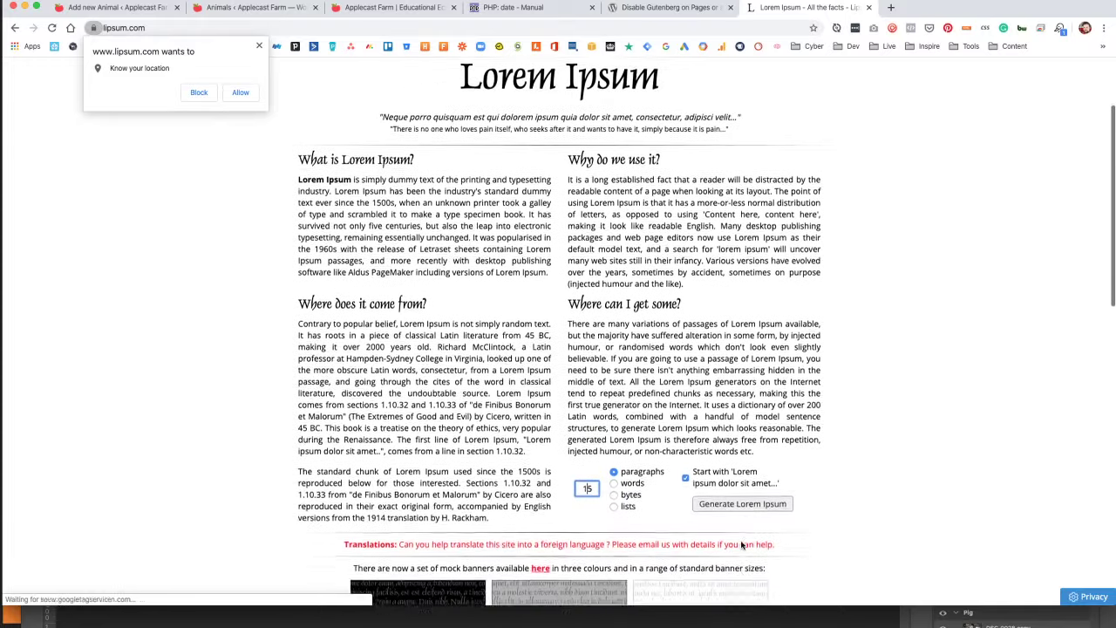
{"action": "scroll", "coordinate": [741, 545], "scroll_direction": "down", "scroll_amount": 1}
{"action": "key", "text": "Delete"}
{"action": "left_click", "coordinate": [757, 466]}
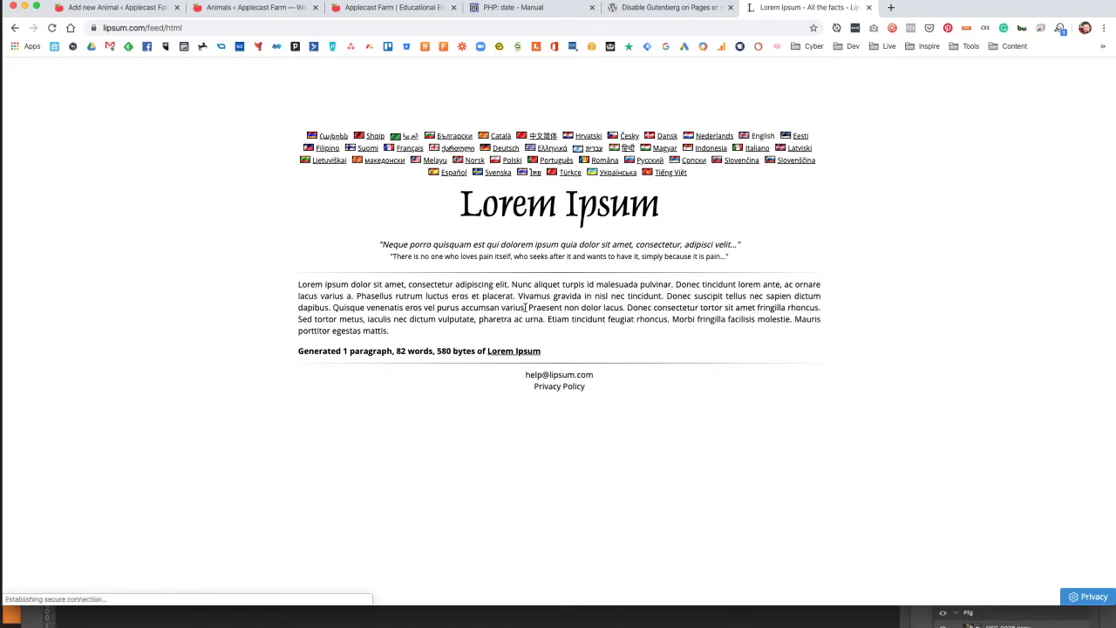
{"action": "left_click_drag", "start_coordinate": [526, 307], "coordinate": [299, 284]}
{"action": "key", "text": "ctrl+c"}
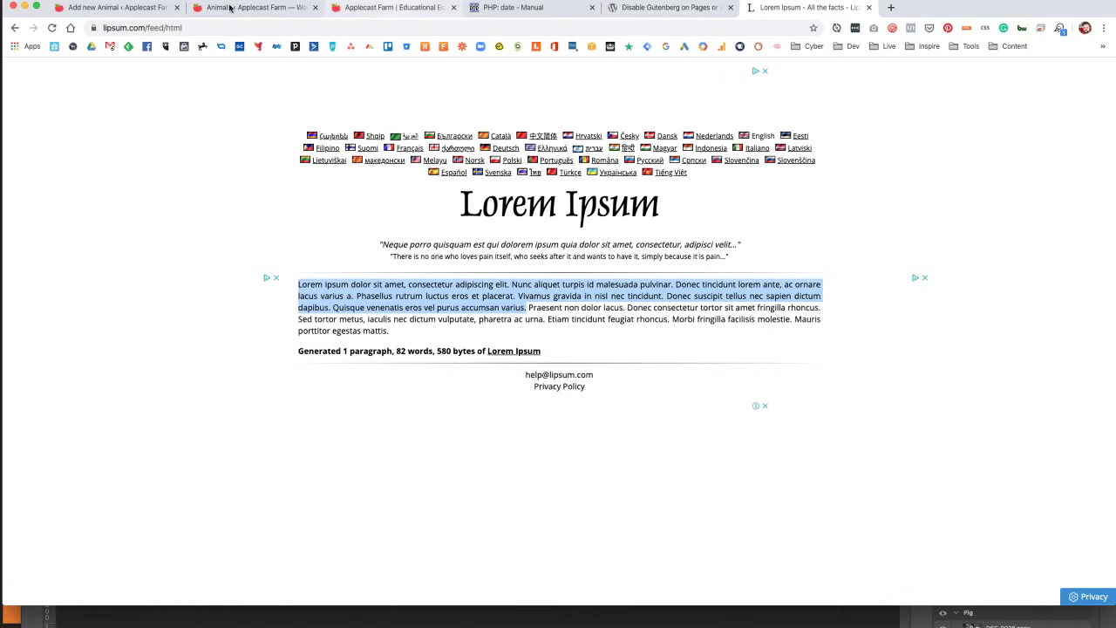
Paste the copied placeholder text into the Georgie entry's Excerpt and publish the entry.
{"action": "key", "text": "ctrl+shift+Tab"}
{"action": "key", "text": "ctrl+shift+Tab"}
{"action": "key", "text": "ctrl+shift+Tab"}
{"action": "key", "text": "ctrl+shift+Tab"}
{"action": "key", "text": "ctrl+shift+Tab"}
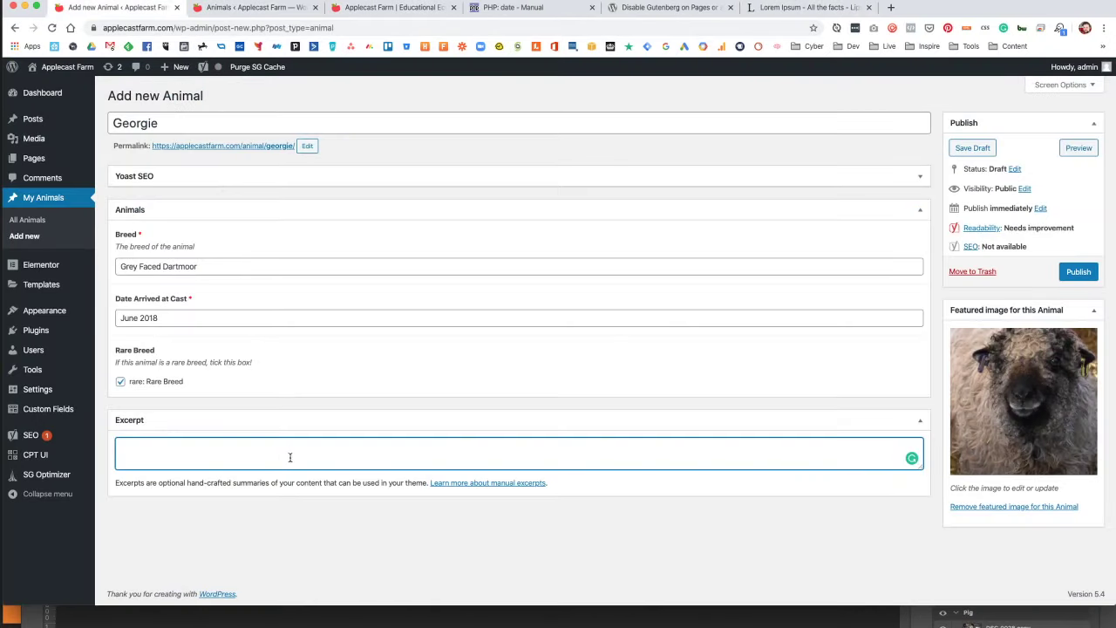
{"action": "key", "text": "ctrl+v"}
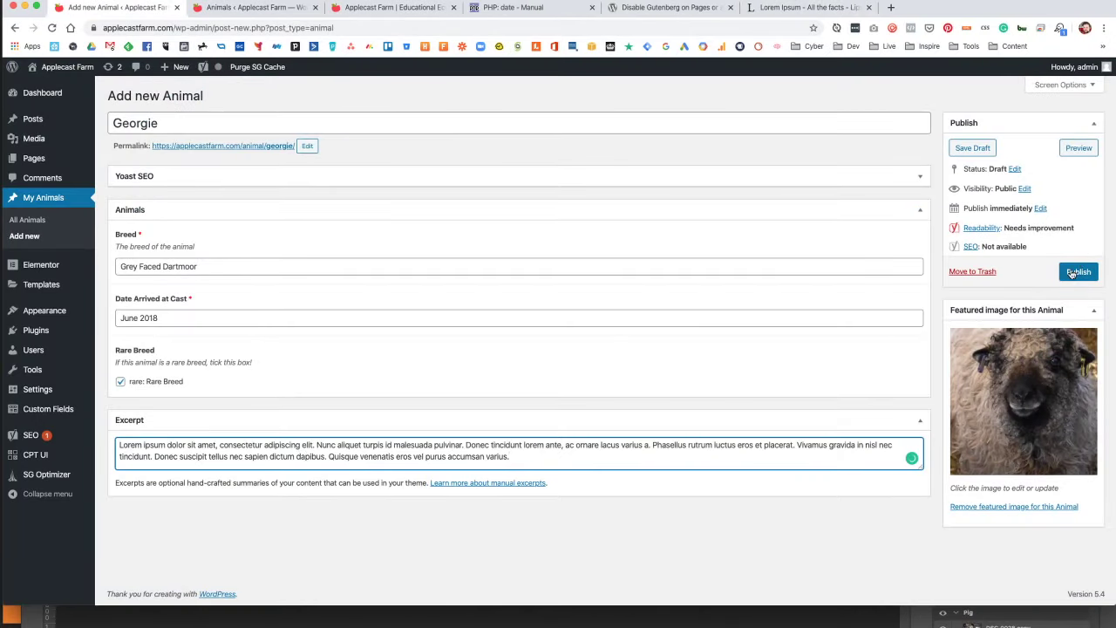
{"action": "left_click", "coordinate": [1075, 272]}
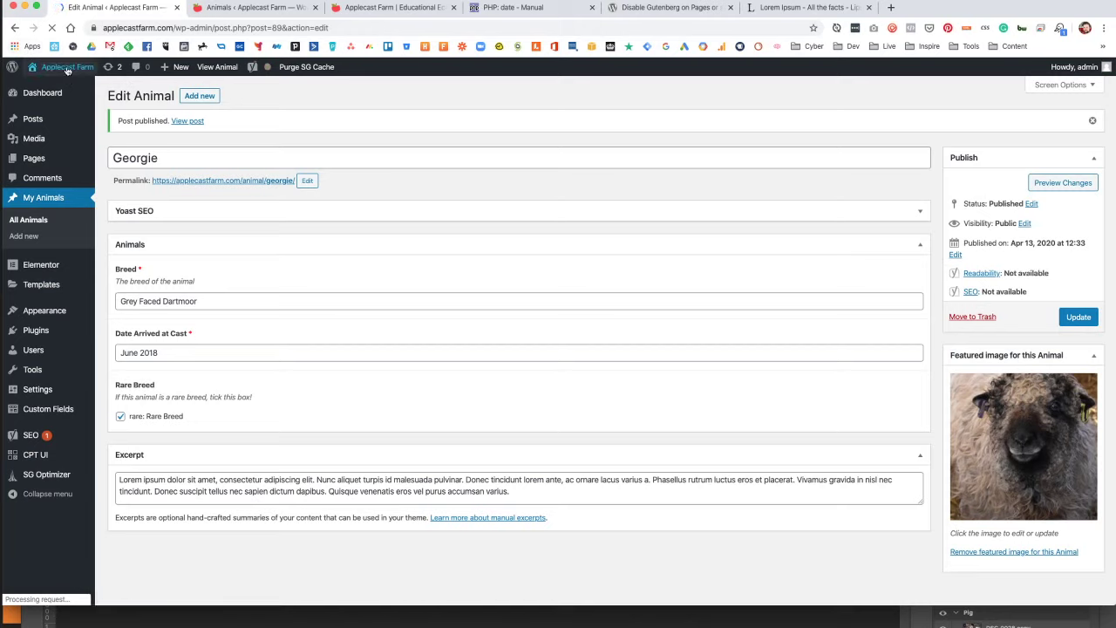
View the Applecast Farm home page on the live site and return to editing the Georgie entry.
{"action": "mouse_move", "coordinate": [67, 70]}
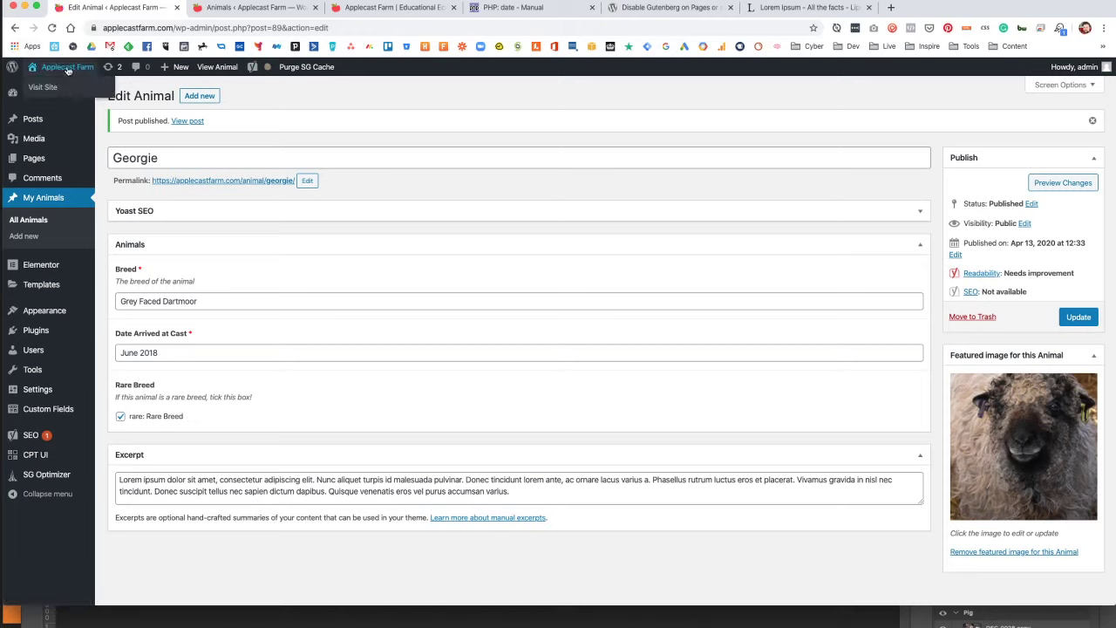
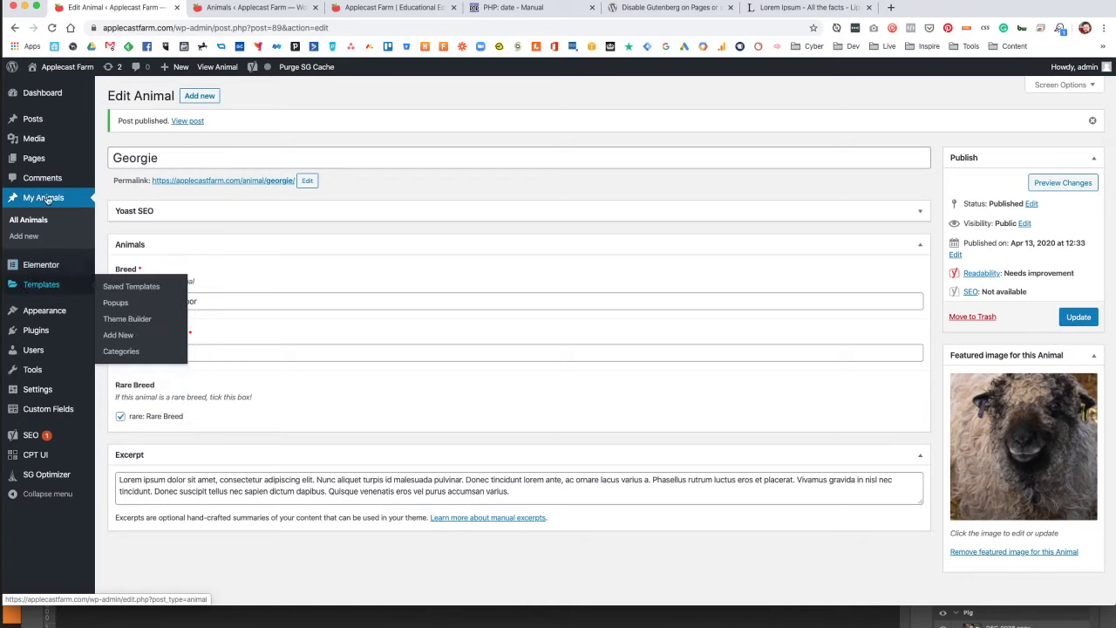
{"action": "left_click", "coordinate": [56, 74]}
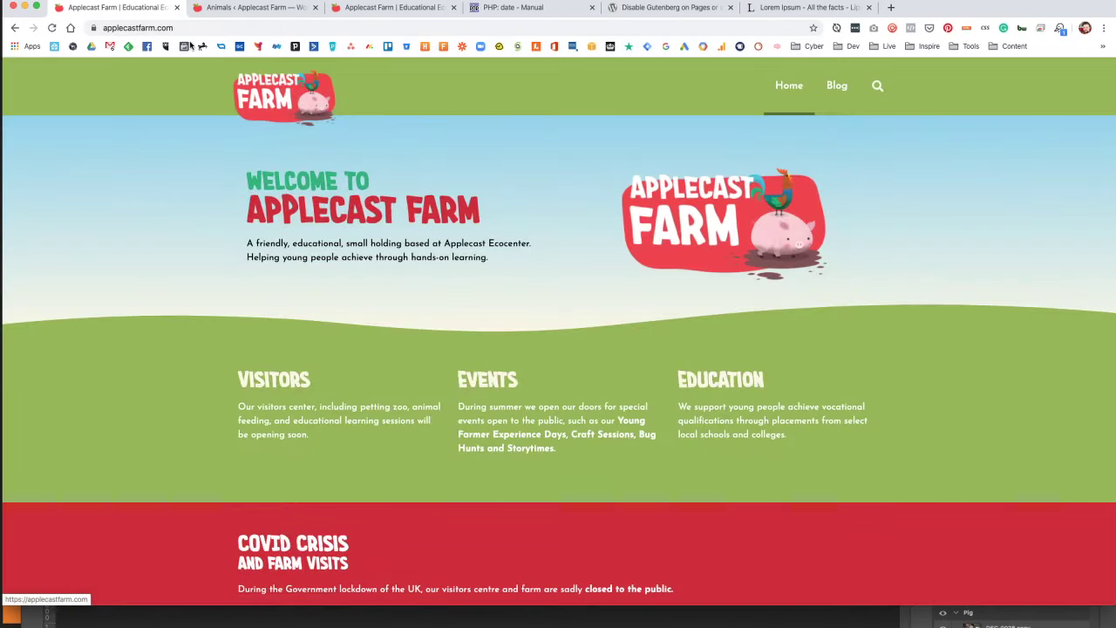
{"action": "left_click", "coordinate": [13, 30]}
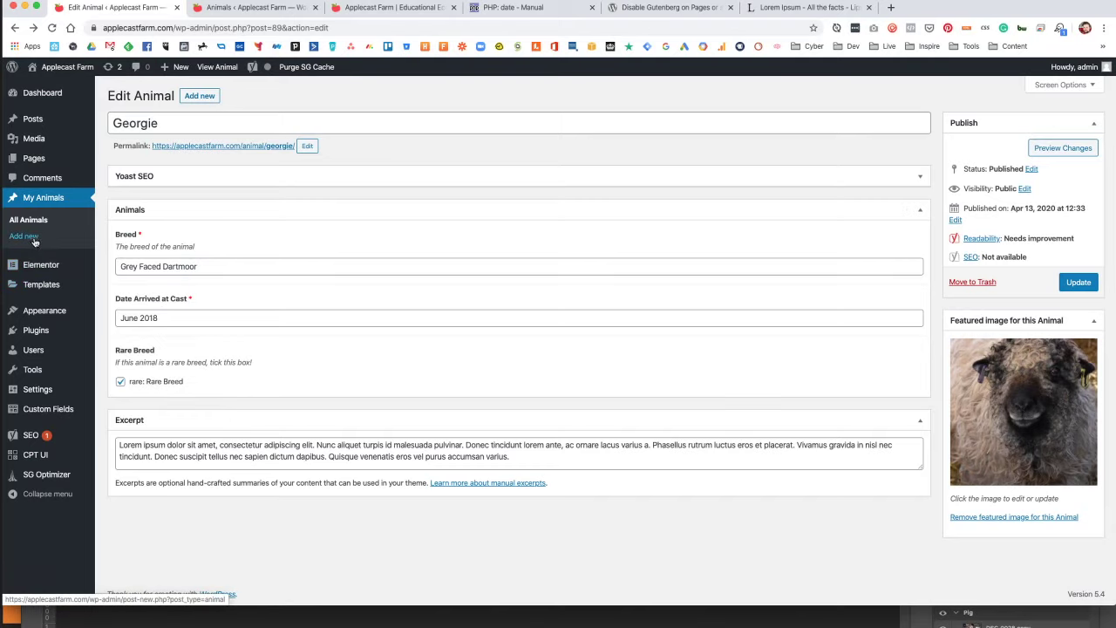
{"action": "mouse_move", "coordinate": [42, 273]}
{"action": "mouse_move", "coordinate": [50, 313]}
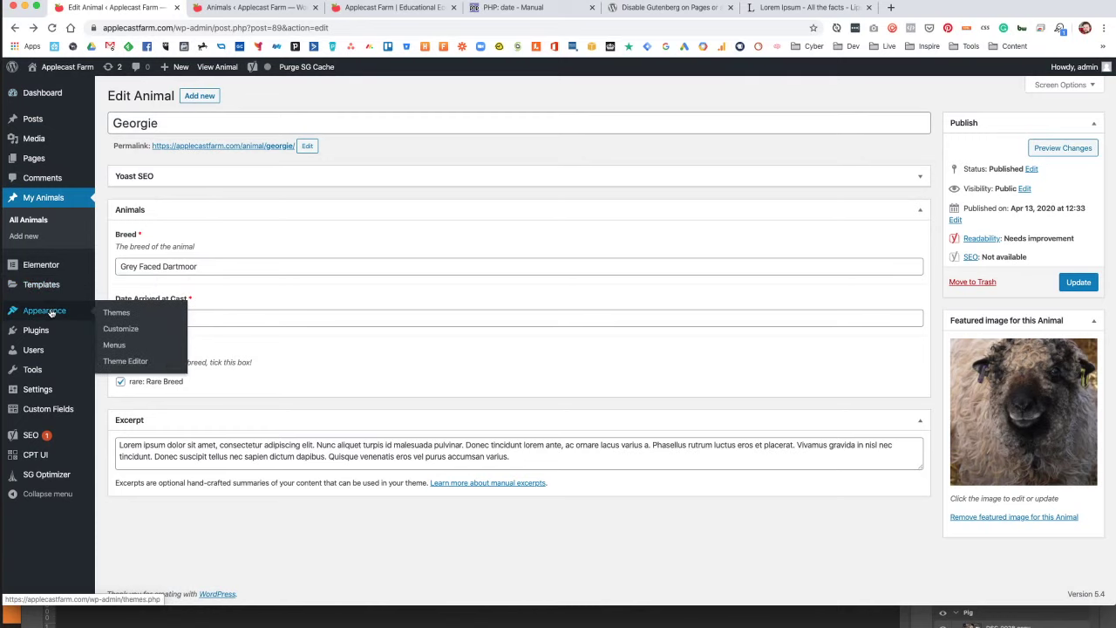
Open the site's menu editor and expand the Animals entries available for the Main menu.
{"action": "left_click", "coordinate": [111, 344]}
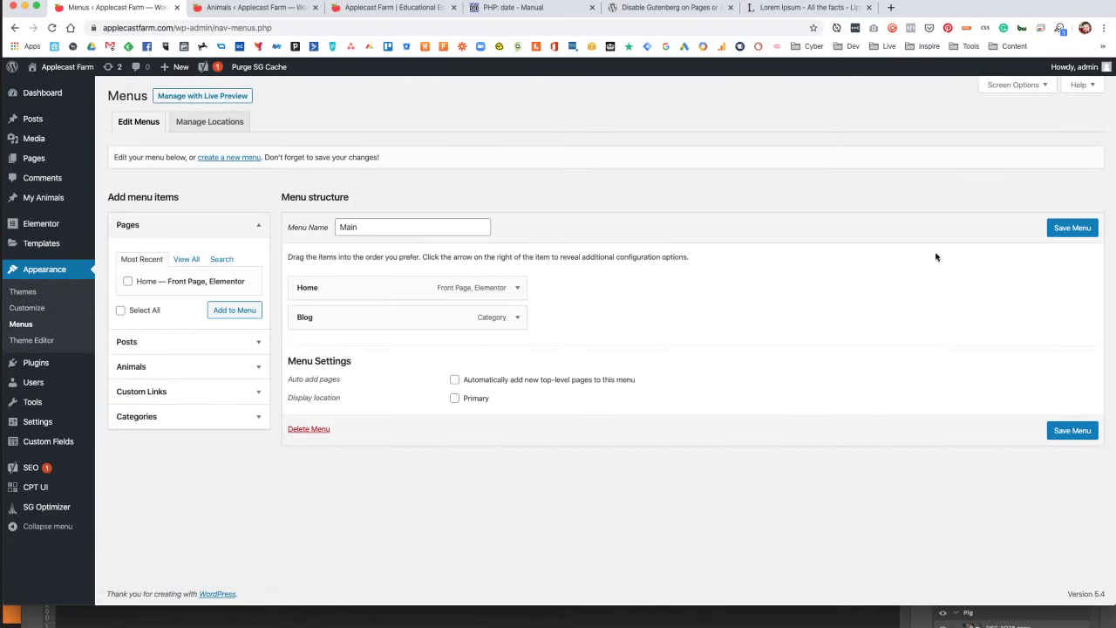
{"action": "left_click", "coordinate": [198, 374]}
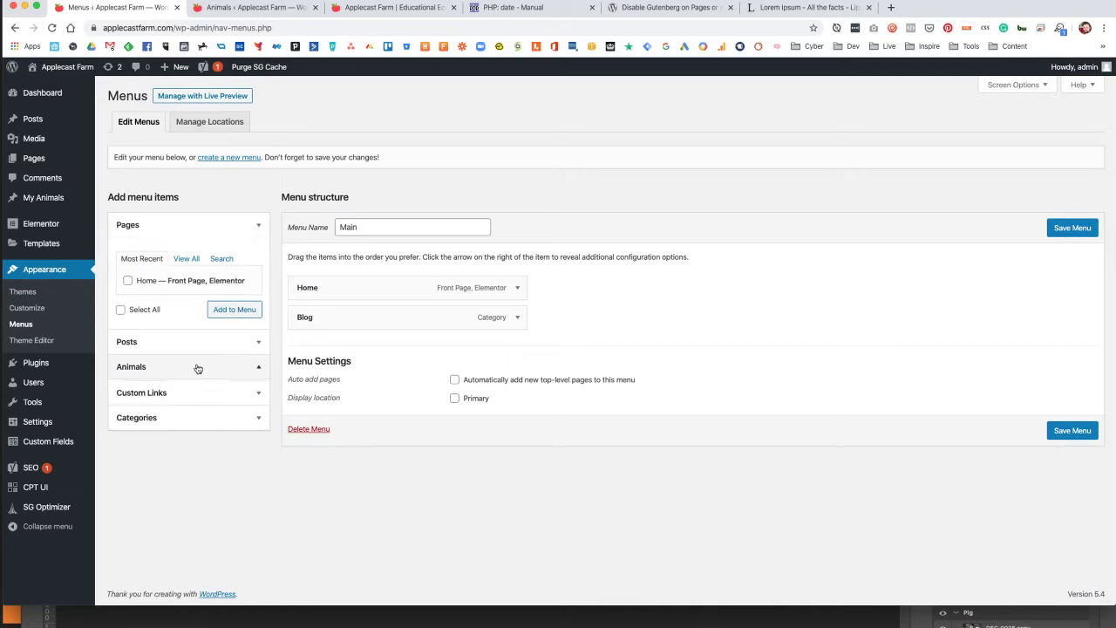
Open the live site in a new browser tab and try the archive addresses applecastfarm.com/animals and applecastfarm.com/animal.
{"action": "mouse_move", "coordinate": [51, 73]}
{"action": "left_click", "coordinate": [61, 94], "text": "super"}
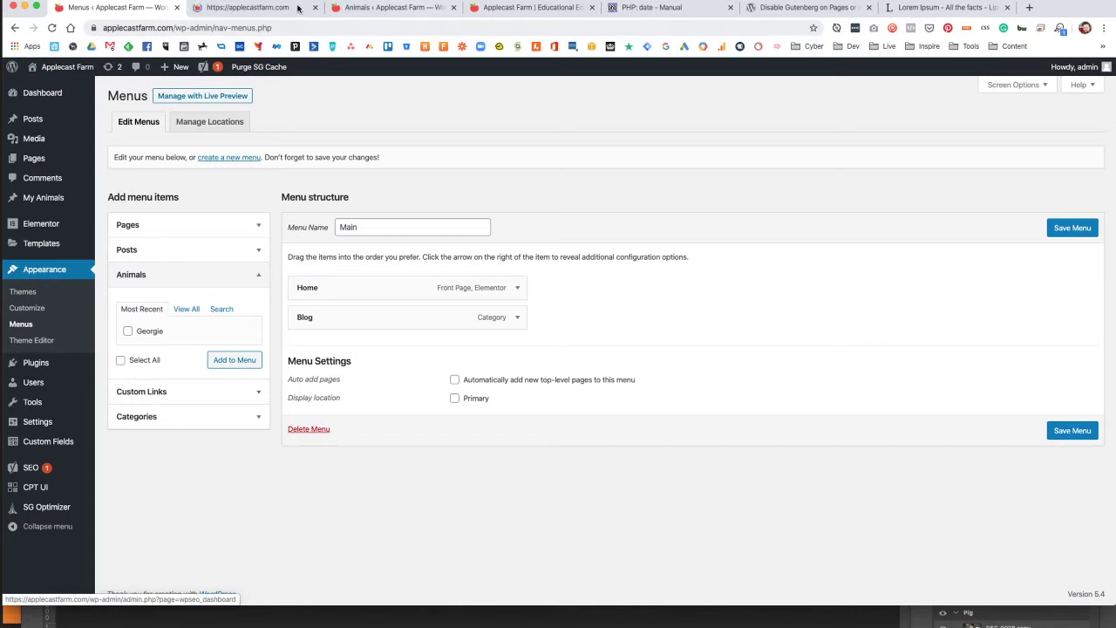
{"action": "left_click", "coordinate": [248, 7]}
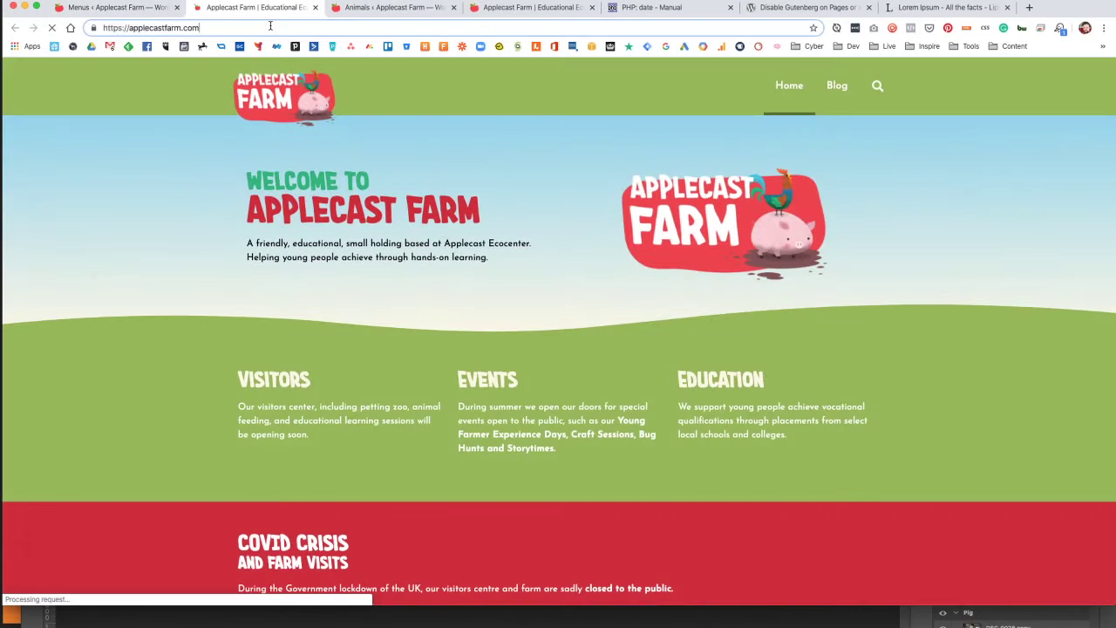
{"action": "left_click", "coordinate": [270, 27]}
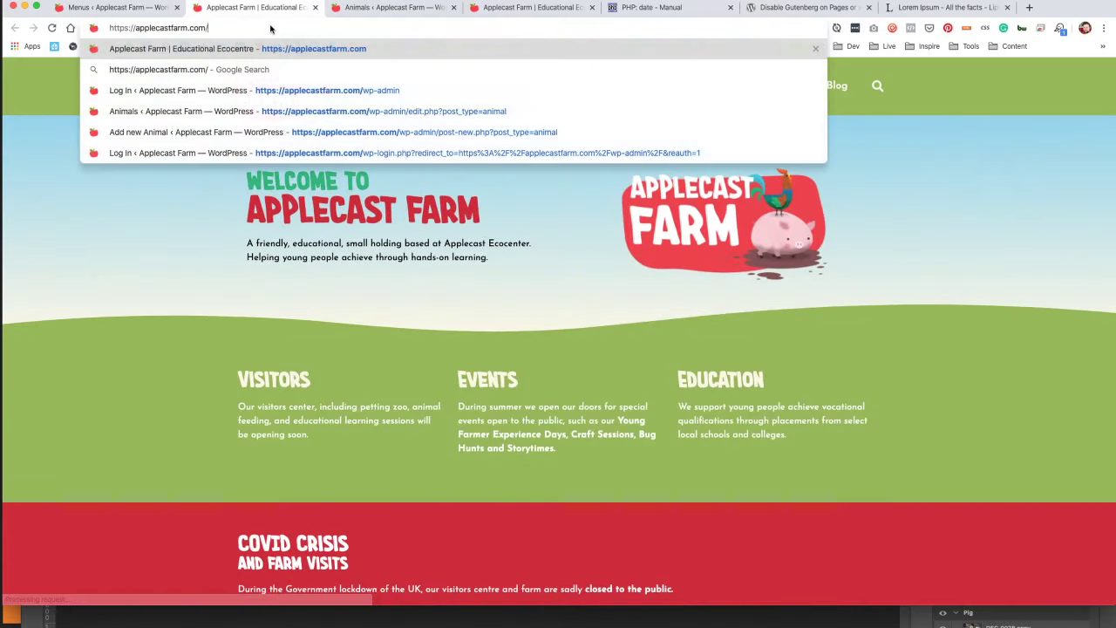
{"action": "type", "text": "anm"}
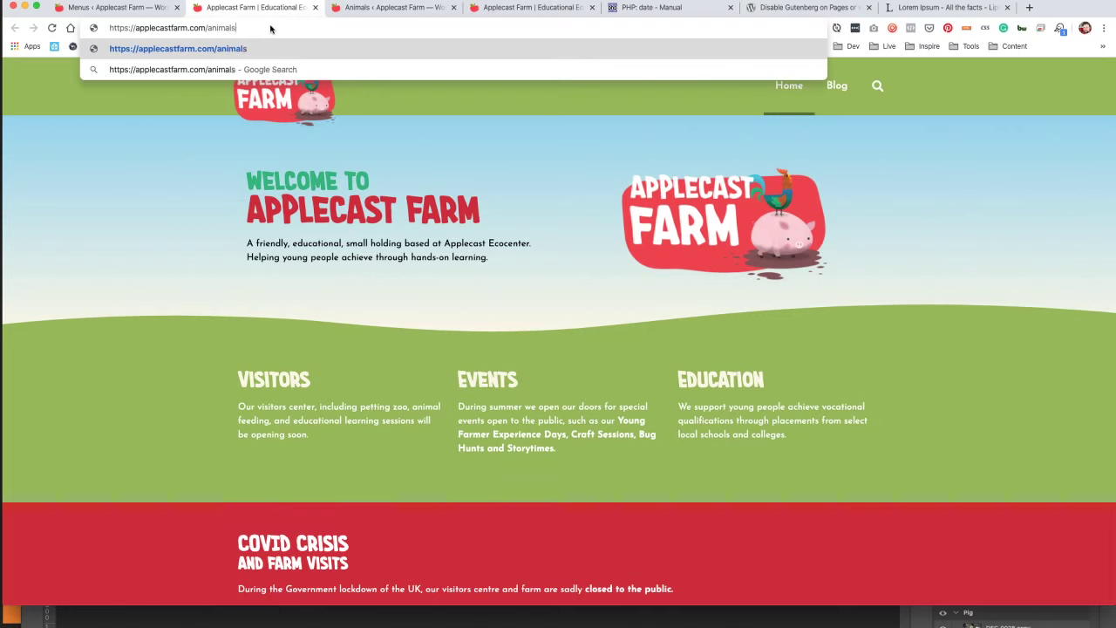
{"action": "key", "text": "Return"}
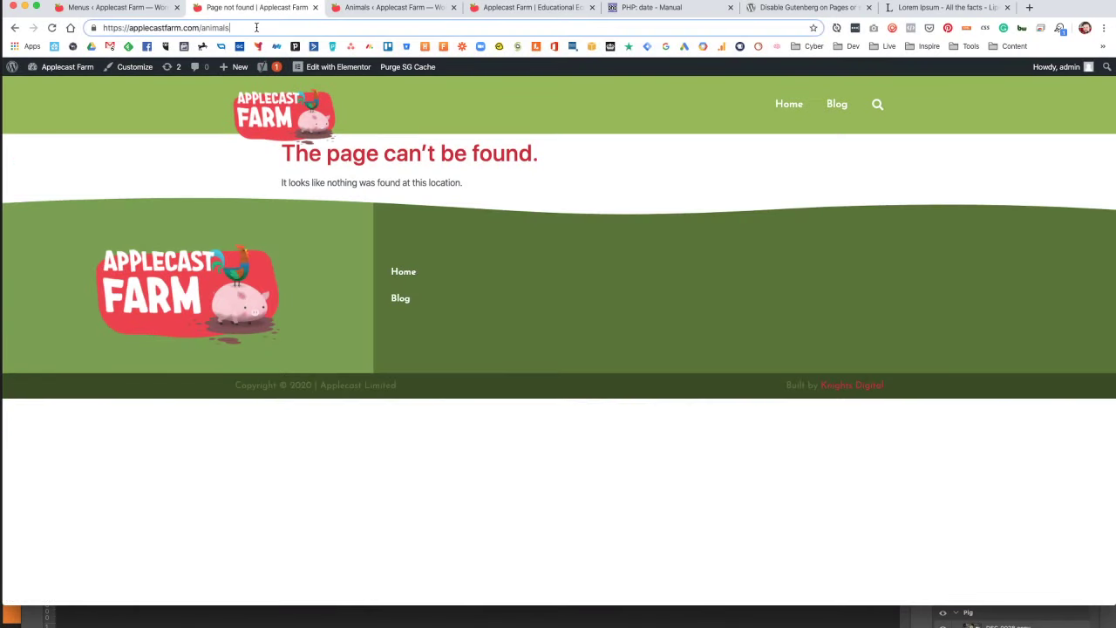
{"action": "key", "text": "BackSpace"}
{"action": "key", "text": "Return"}
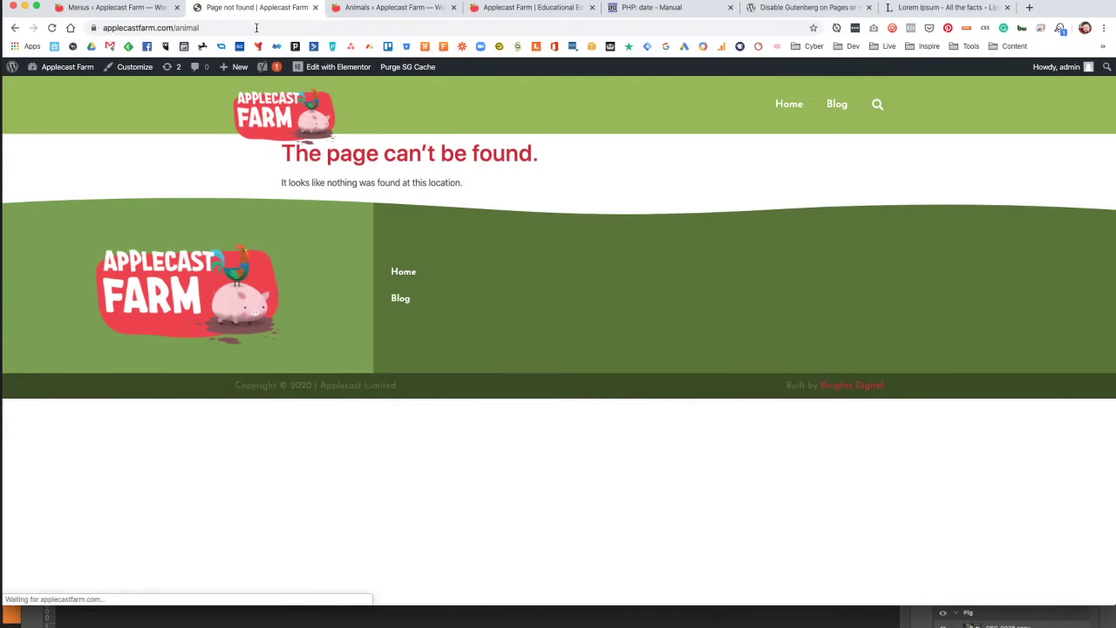
Return to the admin area and open the existing Animals post type for editing in CPT UI.
{"action": "left_click", "coordinate": [113, 7]}
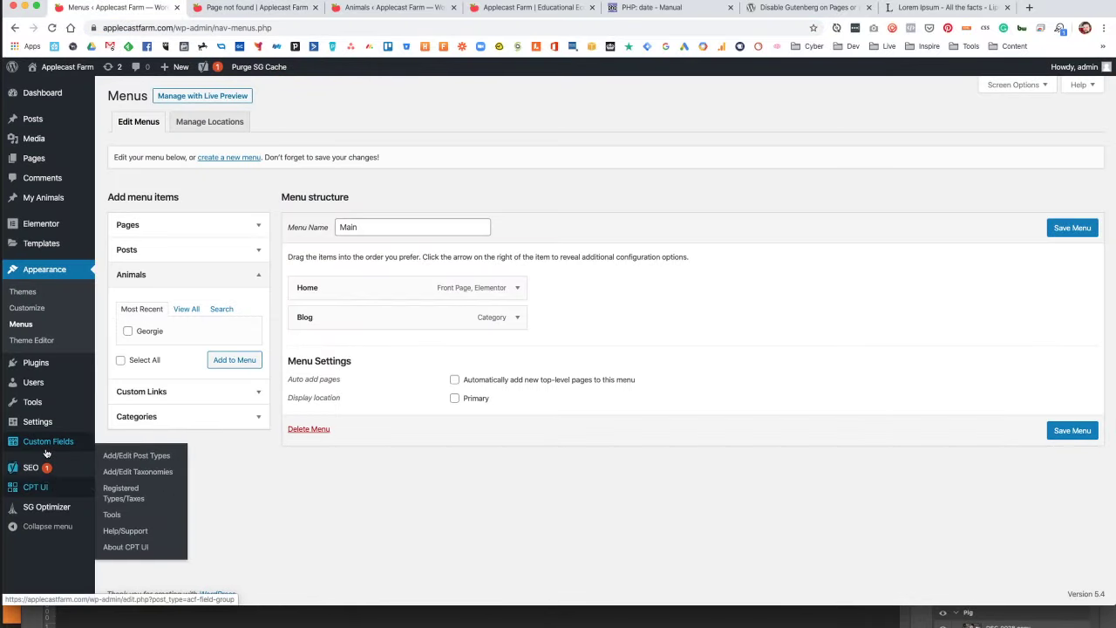
{"action": "mouse_move", "coordinate": [48, 454]}
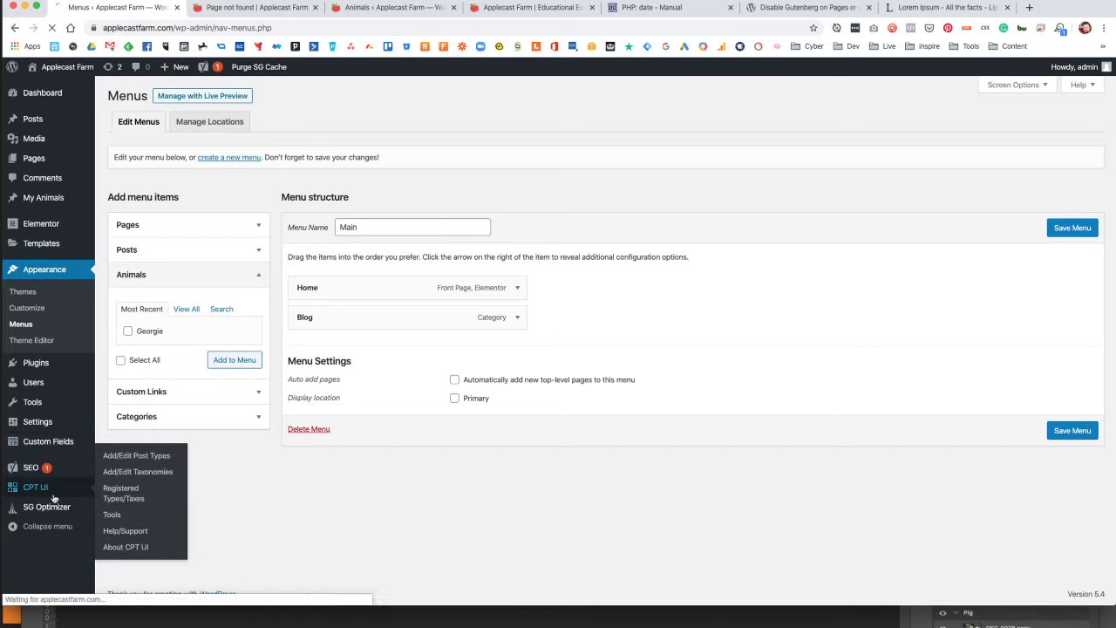
{"action": "left_click", "coordinate": [53, 490]}
{"action": "scroll", "coordinate": [287, 310], "scroll_direction": "down", "scroll_amount": 7}
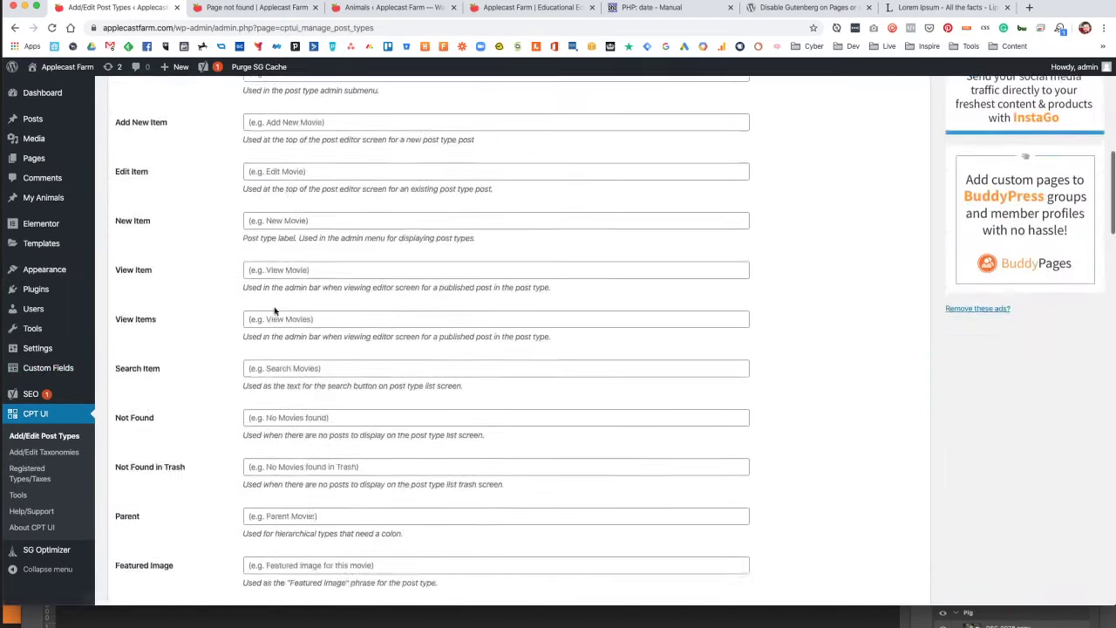
{"action": "scroll", "coordinate": [276, 310], "scroll_direction": "up", "scroll_amount": 8}
{"action": "left_click", "coordinate": [234, 125]}
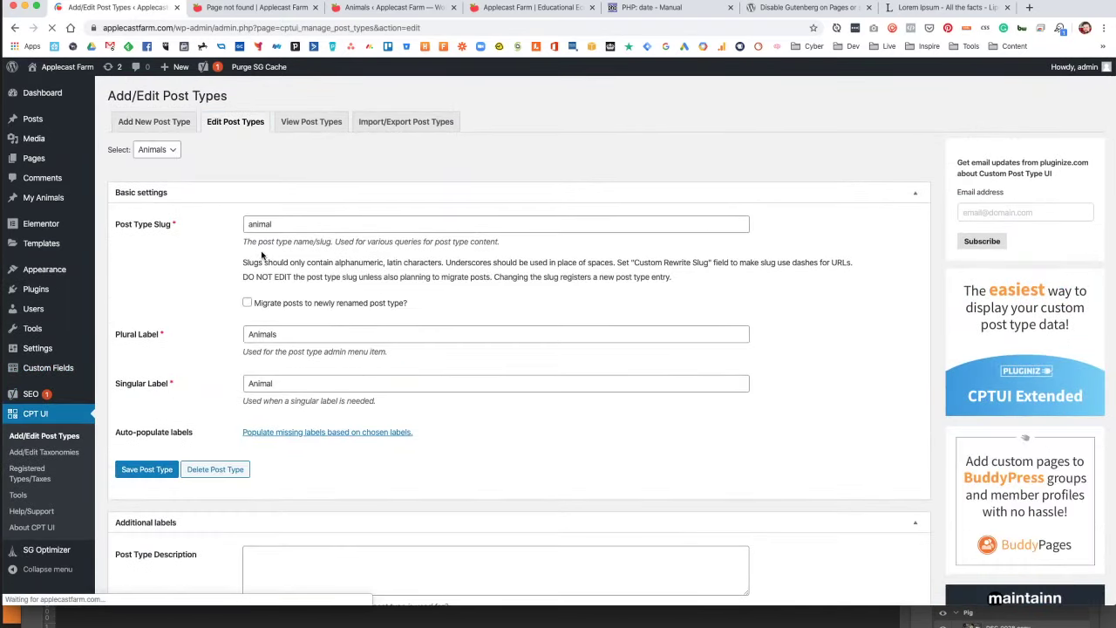
Set Has Archive to True for the Animals post type and save the post type.
{"action": "scroll", "coordinate": [266, 262], "scroll_direction": "down", "scroll_amount": 10}
{"action": "scroll", "coordinate": [272, 271], "scroll_direction": "down", "scroll_amount": 15}
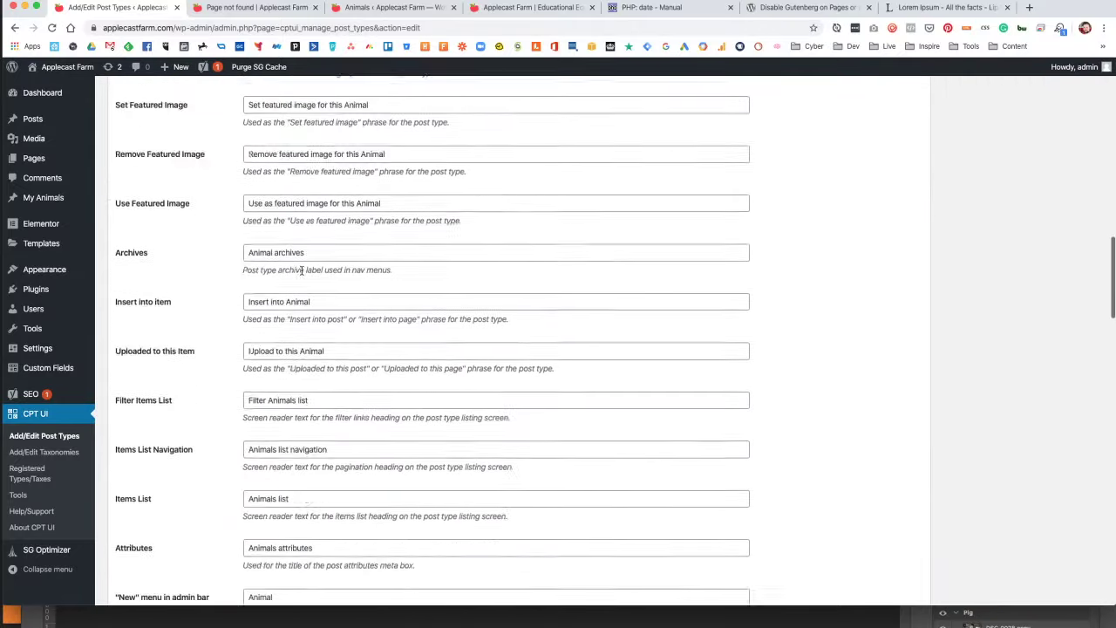
{"action": "scroll", "coordinate": [260, 273], "scroll_direction": "down", "scroll_amount": 5}
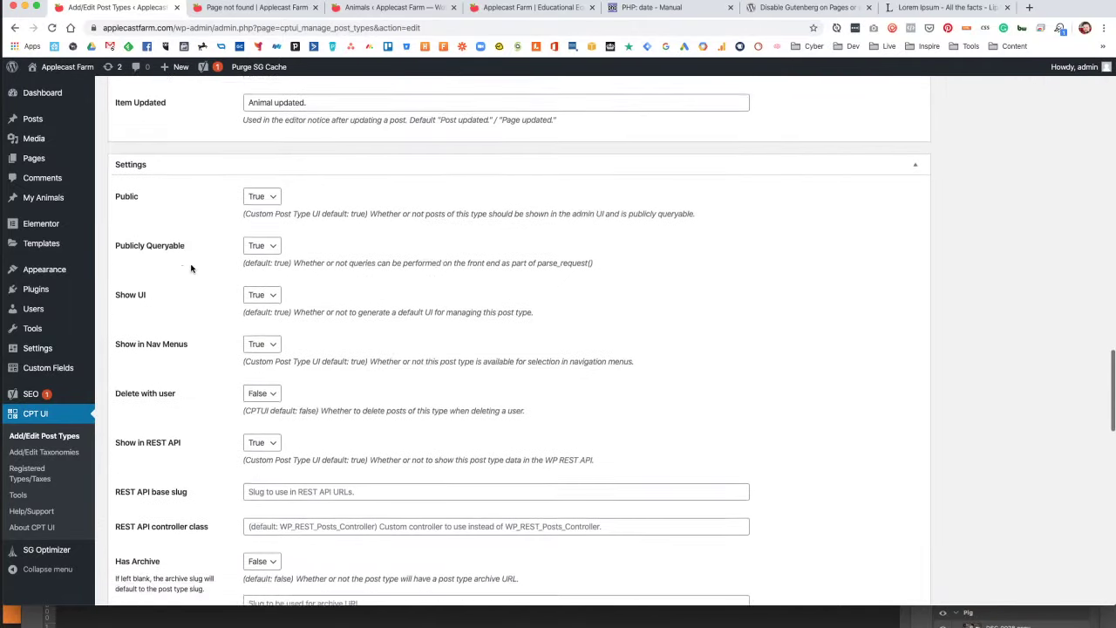
{"action": "scroll", "coordinate": [307, 361], "scroll_direction": "down", "scroll_amount": 4}
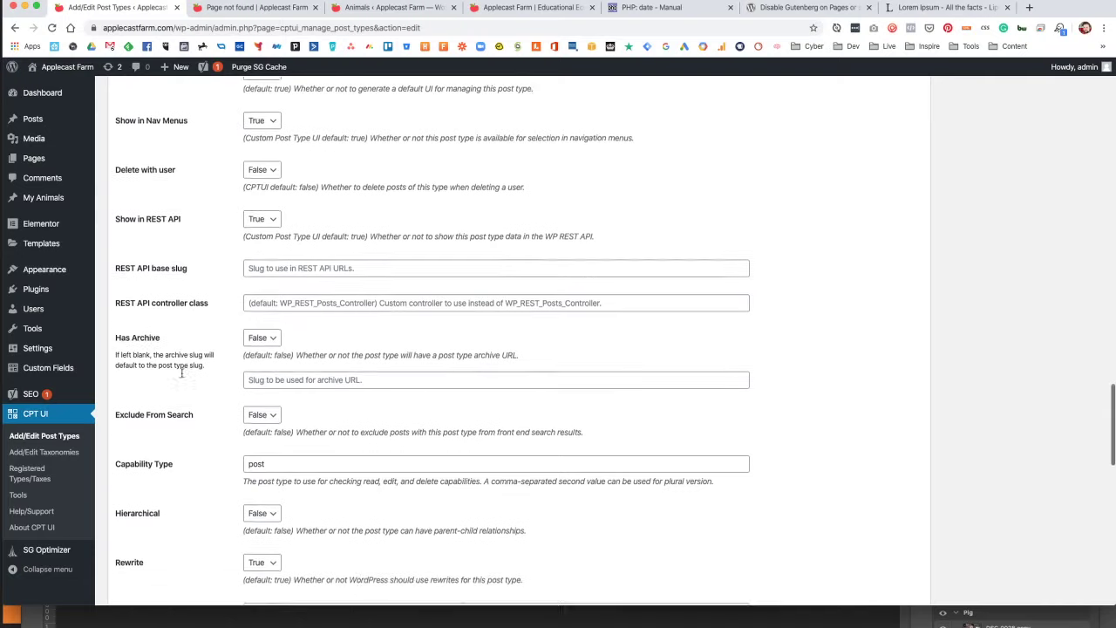
{"action": "left_click", "coordinate": [260, 310]}
{"action": "left_click", "coordinate": [258, 320]}
{"action": "scroll", "coordinate": [381, 389], "scroll_direction": "down", "scroll_amount": 20}
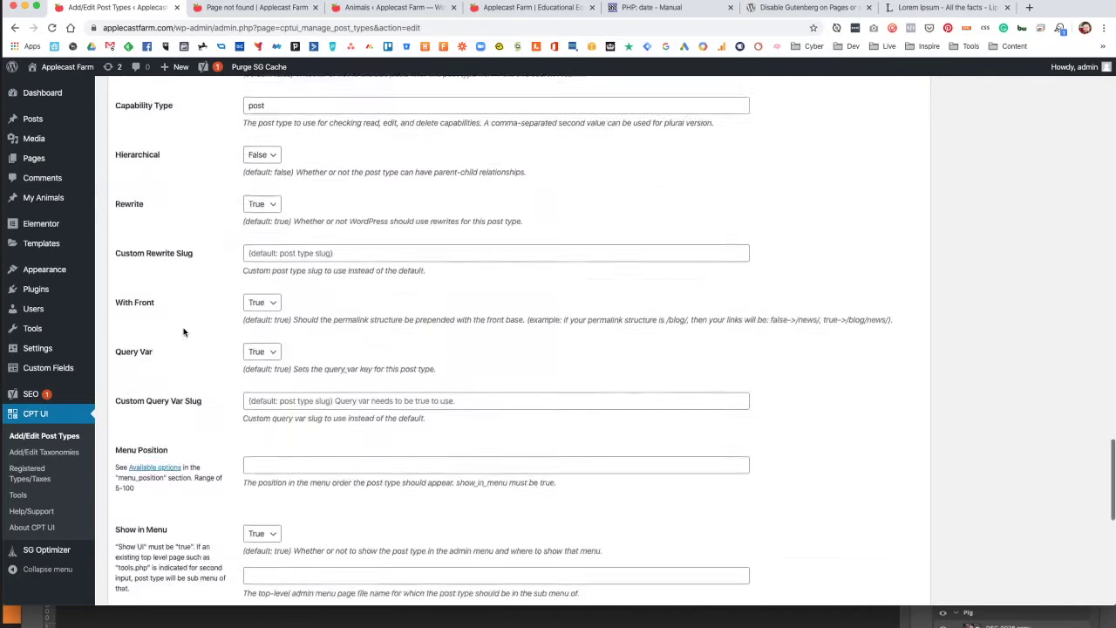
{"action": "scroll", "coordinate": [1009, 349], "scroll_direction": "up", "scroll_amount": 20}
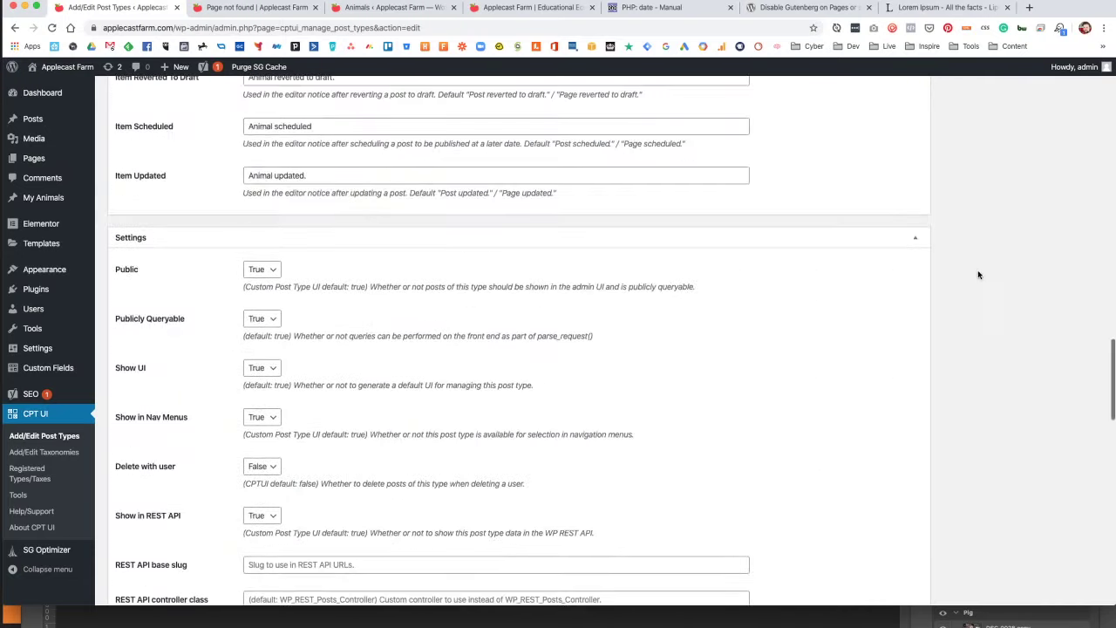
{"action": "scroll", "coordinate": [593, 316], "scroll_direction": "down", "scroll_amount": 8}
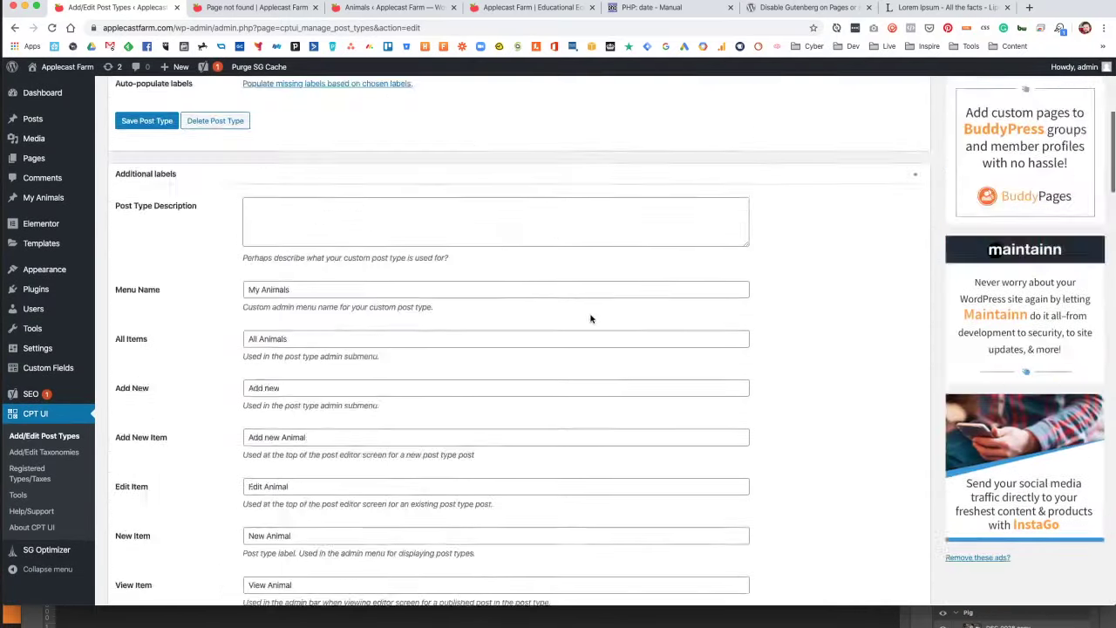
{"action": "scroll", "coordinate": [593, 316], "scroll_direction": "up", "scroll_amount": 8}
{"action": "scroll", "coordinate": [200, 318], "scroll_direction": "down", "scroll_amount": 4}
{"action": "left_click", "coordinate": [147, 277]}
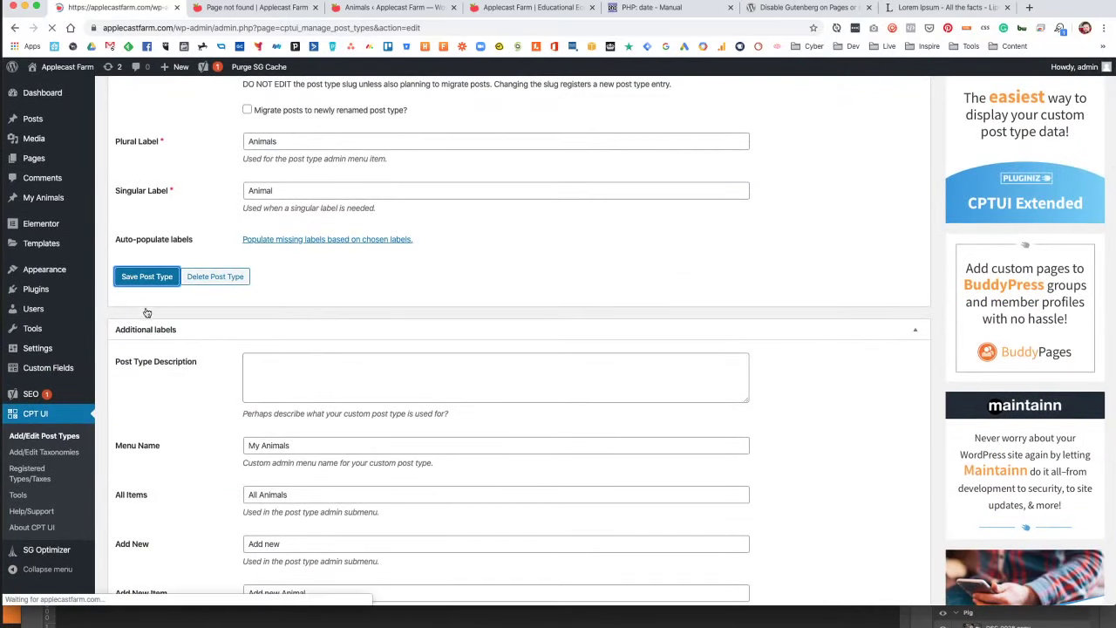
Load applecastfarm.com/animals on the live site to test the archive address.
{"action": "left_click", "coordinate": [223, 9]}
{"action": "left_click", "coordinate": [223, 28]}
{"action": "left_click", "coordinate": [223, 28]}
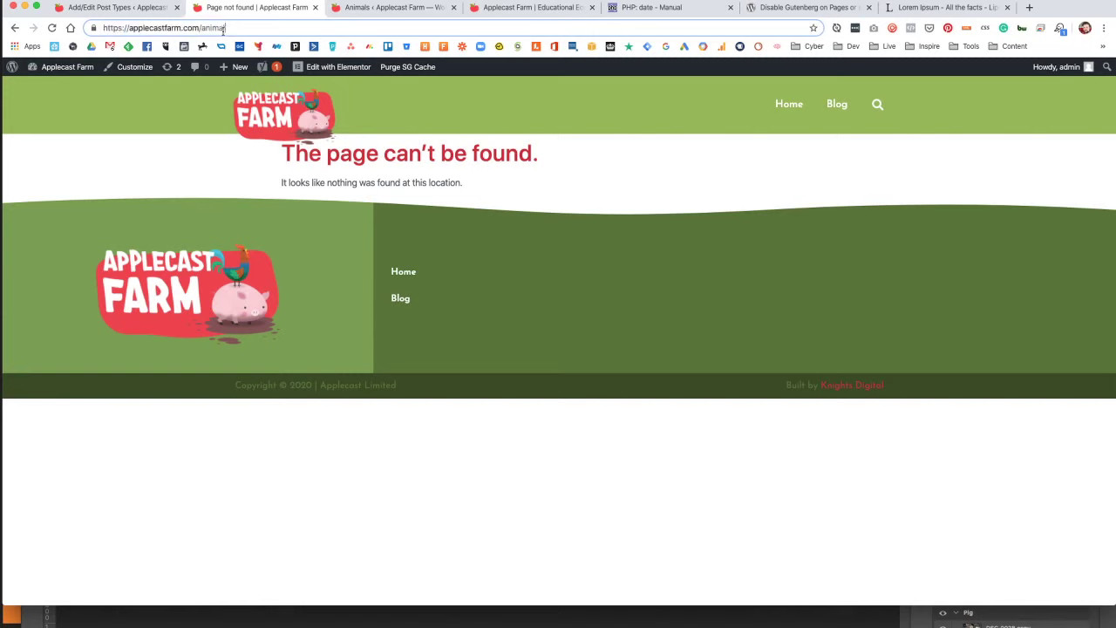
{"action": "type", "text": "s"}
{"action": "key", "text": "Return"}
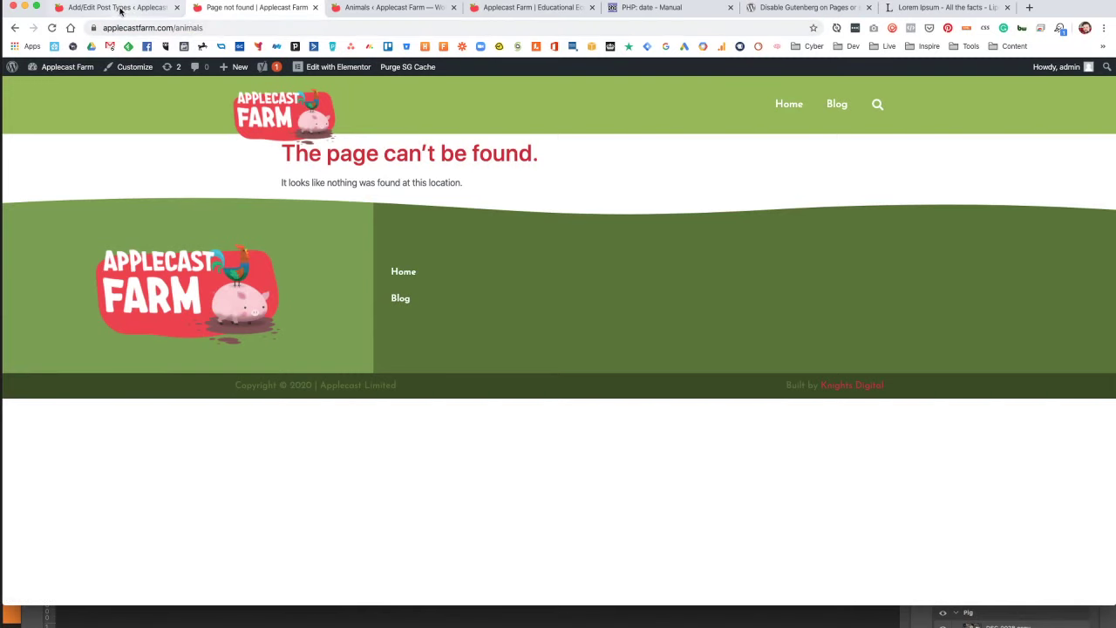
Check the post type page, and load the singular archive address applecastfarm.com/animal/ on the live site.
{"action": "left_click", "coordinate": [131, 9]}
{"action": "left_click", "coordinate": [260, 9]}
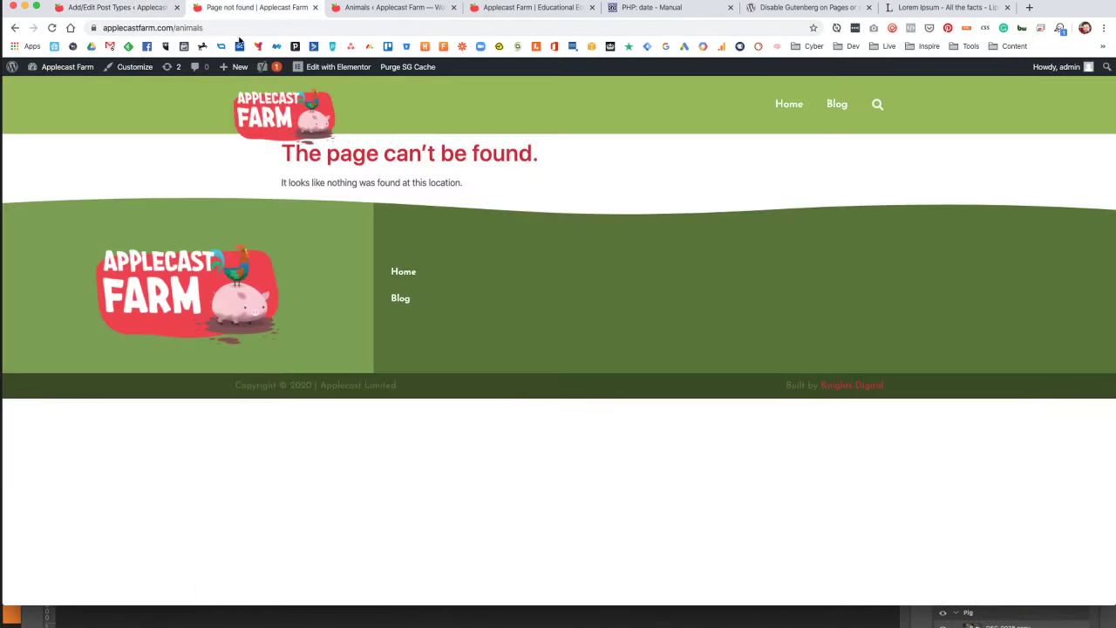
{"action": "left_click", "coordinate": [234, 27]}
{"action": "left_click", "coordinate": [235, 27]}
{"action": "key", "text": "BackSpace"}
{"action": "type", "text": "//"}
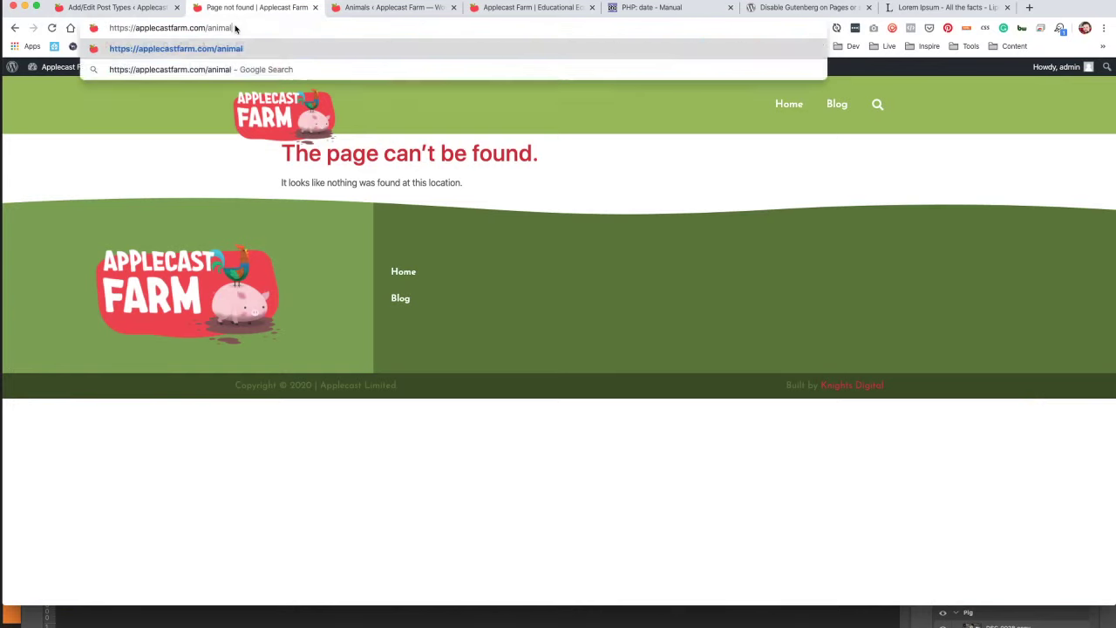
{"action": "key", "text": "Return"}
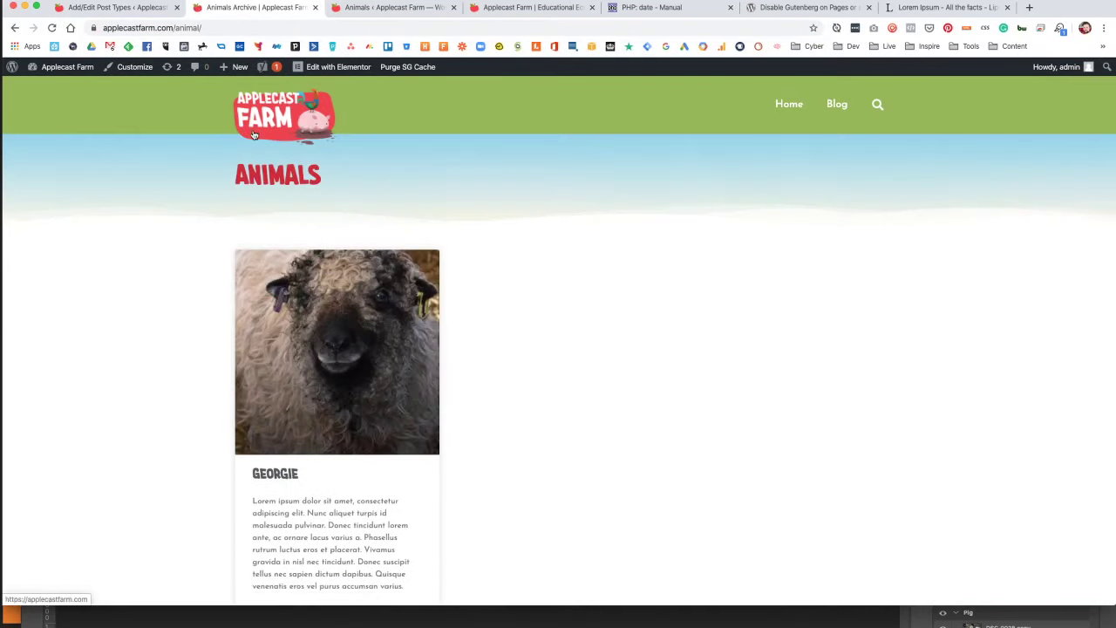
Examine the live Animals archive page, including its heading and the Georgie card with image, excerpt and link.
{"action": "scroll", "coordinate": [407, 382], "scroll_direction": "down", "scroll_amount": 3}
{"action": "scroll", "coordinate": [429, 389], "scroll_direction": "down", "scroll_amount": 3}
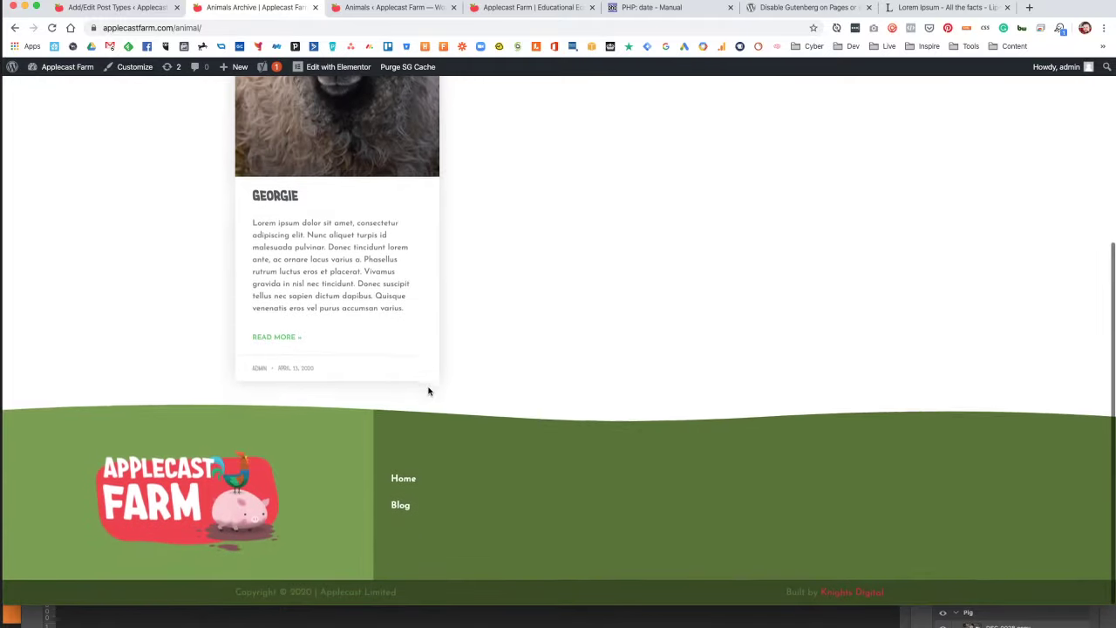
{"action": "scroll", "coordinate": [433, 390], "scroll_direction": "up", "scroll_amount": 8}
{"action": "scroll", "coordinate": [280, 350], "scroll_direction": "down", "scroll_amount": 2}
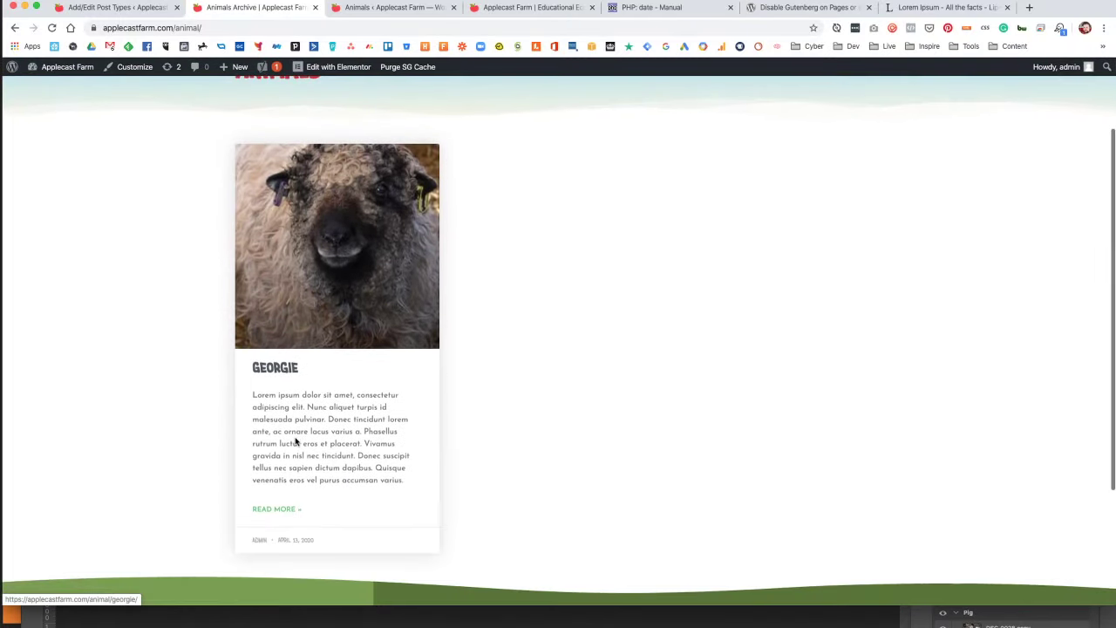
{"action": "scroll", "coordinate": [292, 532], "scroll_direction": "up", "scroll_amount": 3}
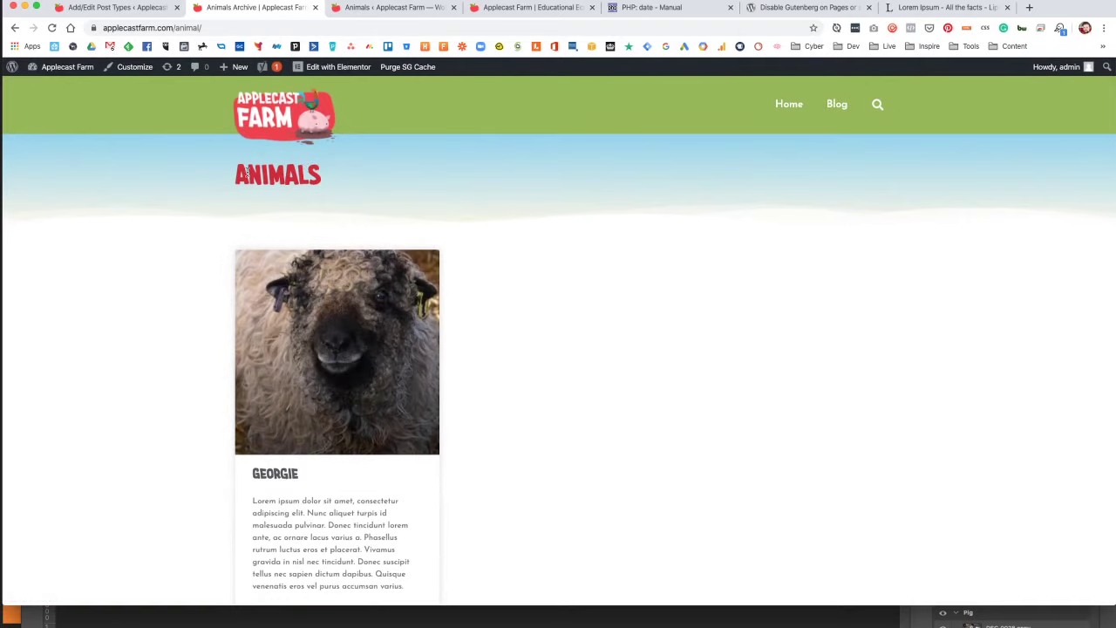
{"action": "left_click_drag", "start_coordinate": [234, 176], "coordinate": [363, 175]}
{"action": "left_click", "coordinate": [285, 172]}
{"action": "double_click", "coordinate": [291, 173]}
{"action": "scroll", "coordinate": [364, 340], "scroll_direction": "down", "scroll_amount": 5}
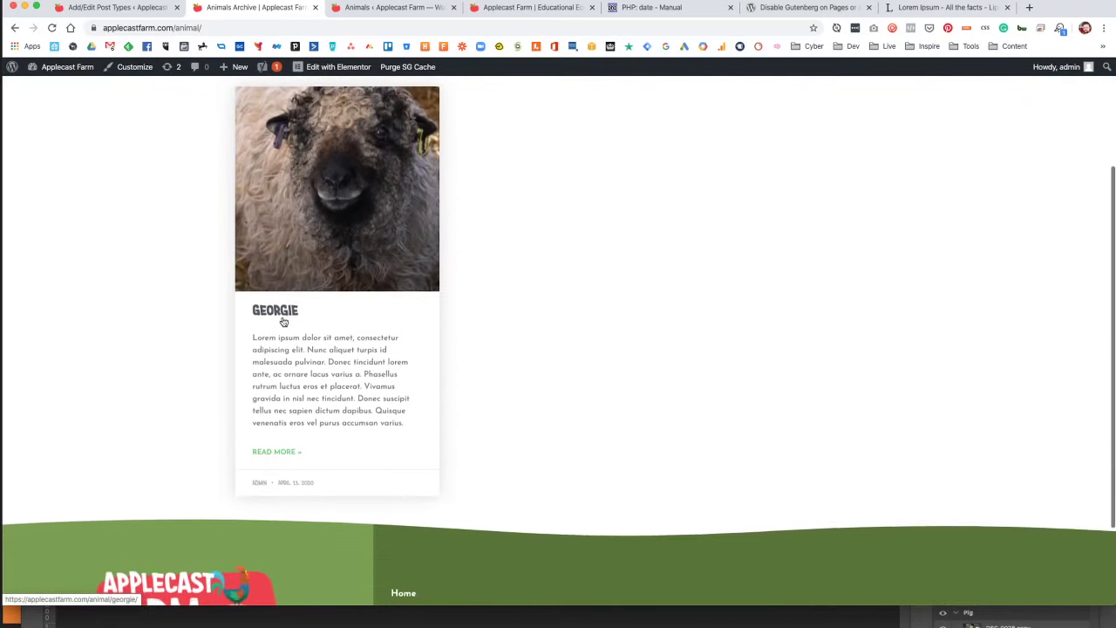
{"action": "scroll", "coordinate": [477, 319], "scroll_direction": "up", "scroll_amount": 5}
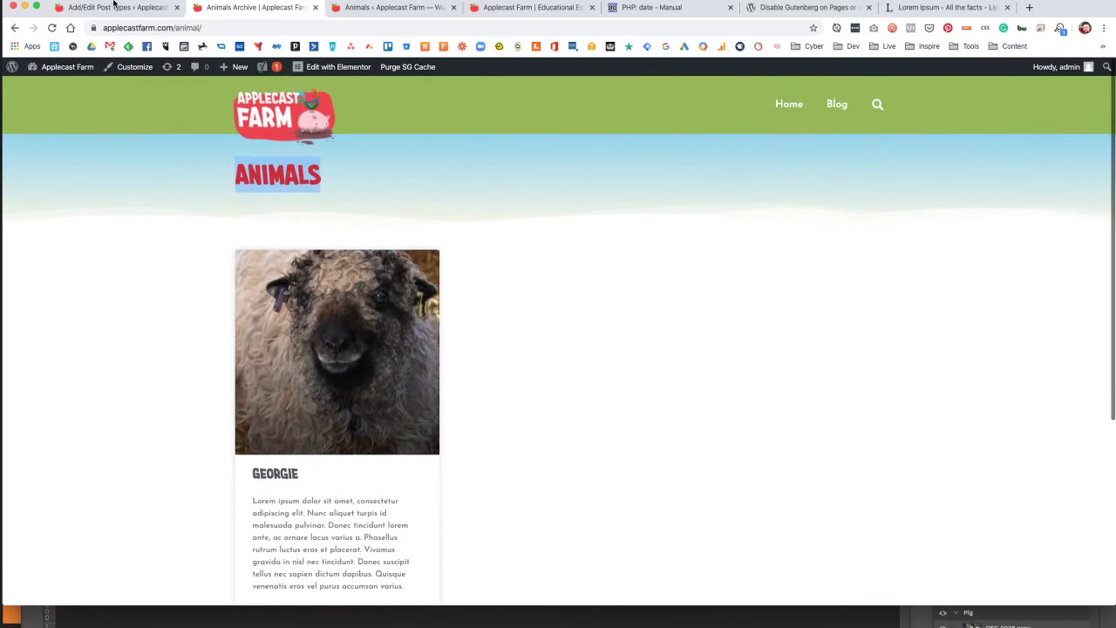
Compare the Animals post type's basic settings with the live archive page and its Georgie card.
{"action": "left_click", "coordinate": [113, 8]}
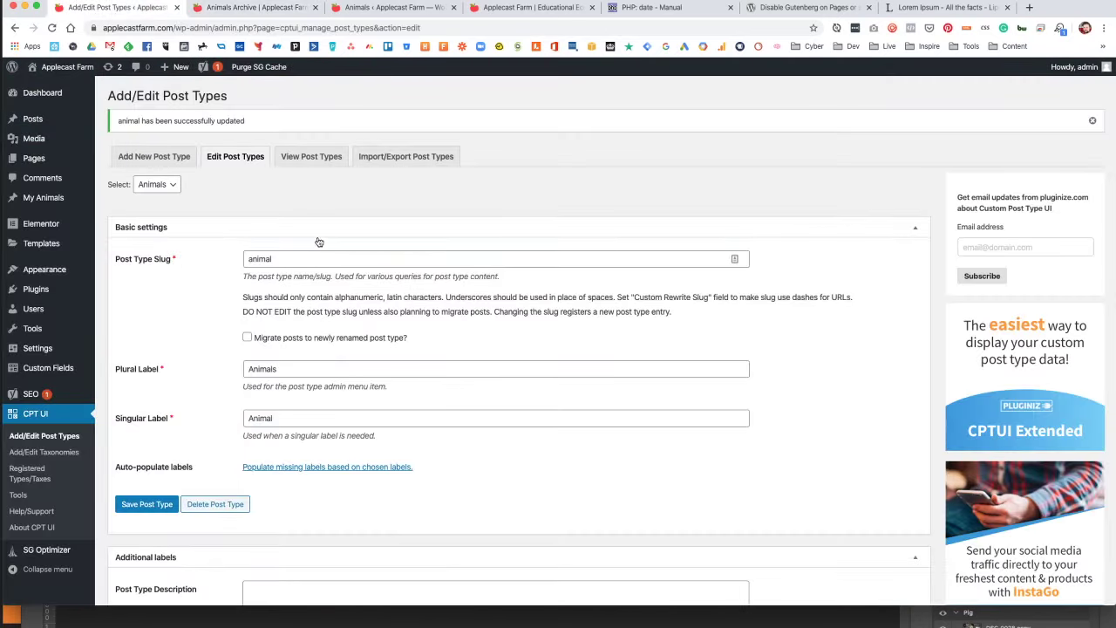
{"action": "left_click", "coordinate": [217, 9]}
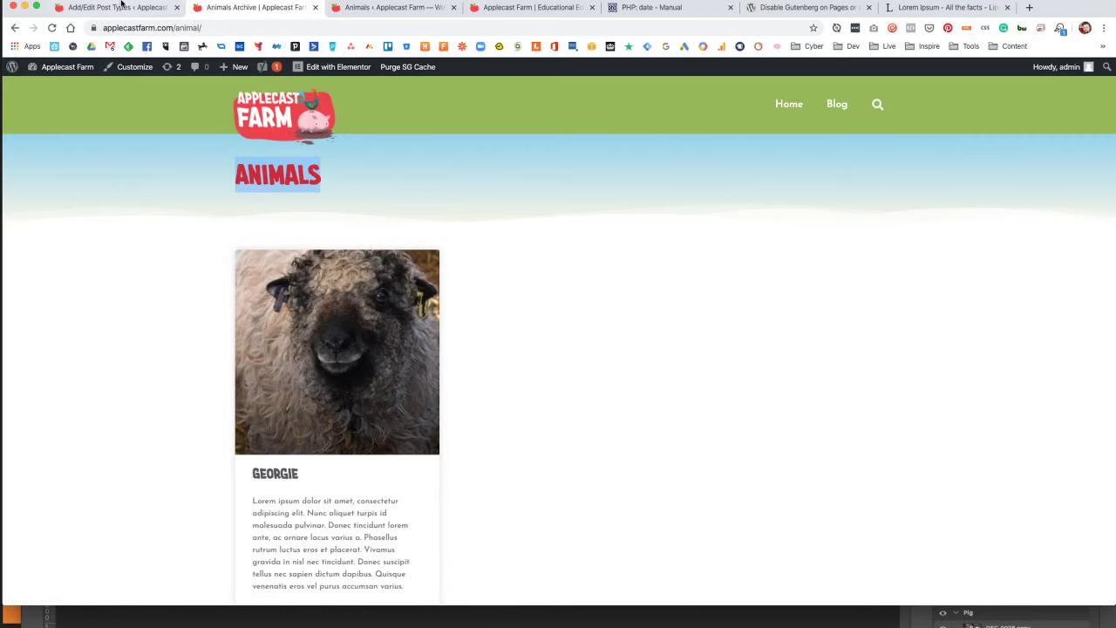
{"action": "left_click", "coordinate": [123, 7]}
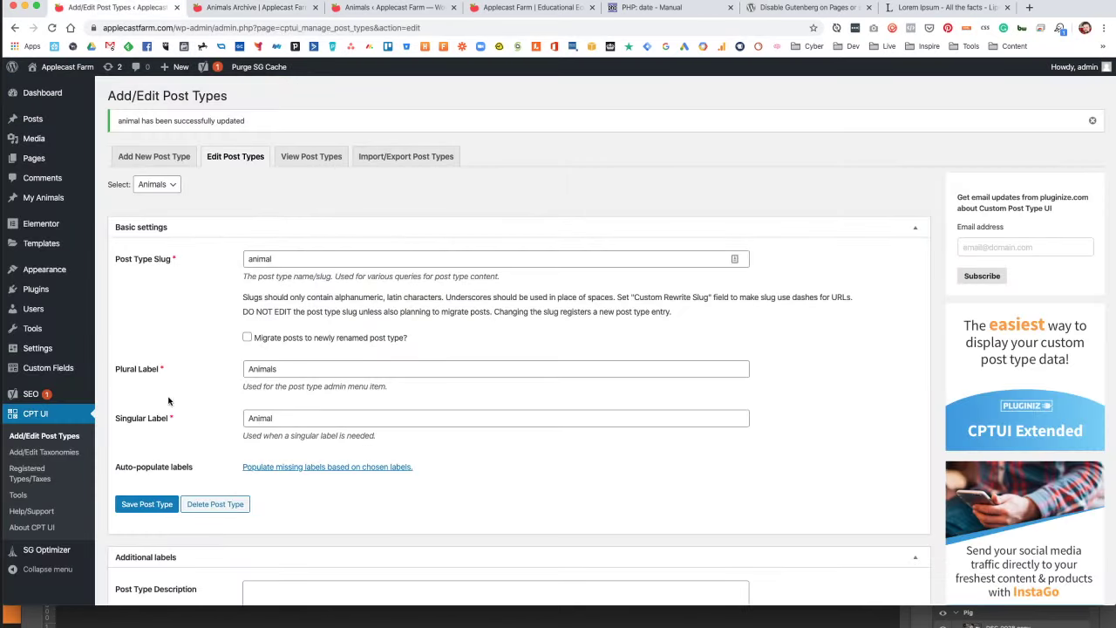
{"action": "scroll", "coordinate": [168, 401], "scroll_direction": "down", "scroll_amount": 1}
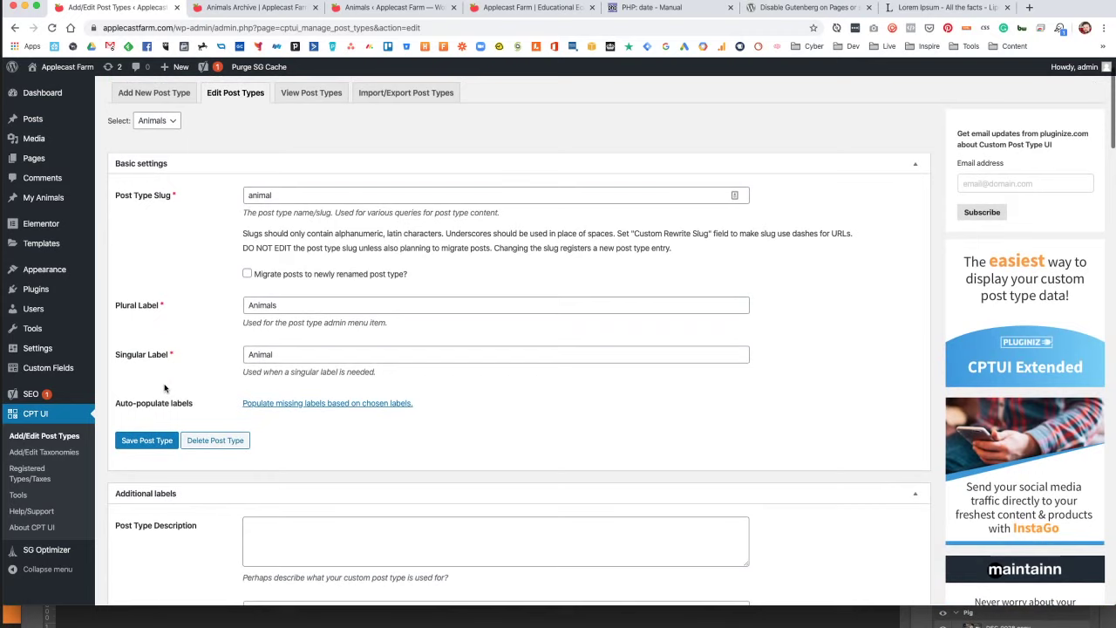
{"action": "left_click", "coordinate": [234, 13]}
{"action": "scroll", "coordinate": [354, 347], "scroll_direction": "down", "scroll_amount": 2}
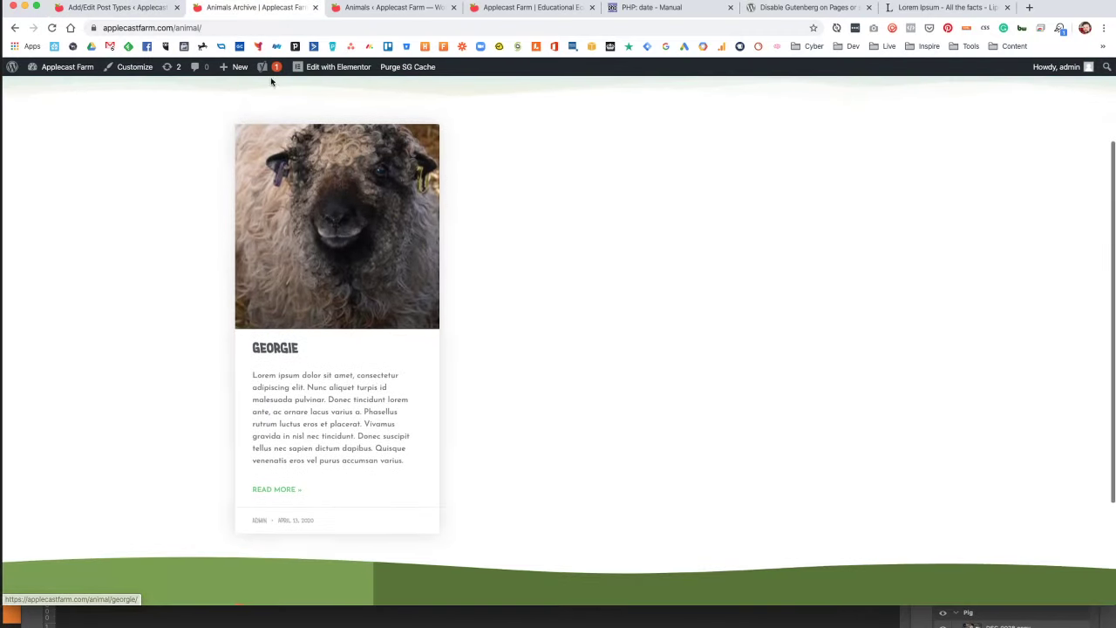
{"action": "mouse_move", "coordinate": [329, 72]}
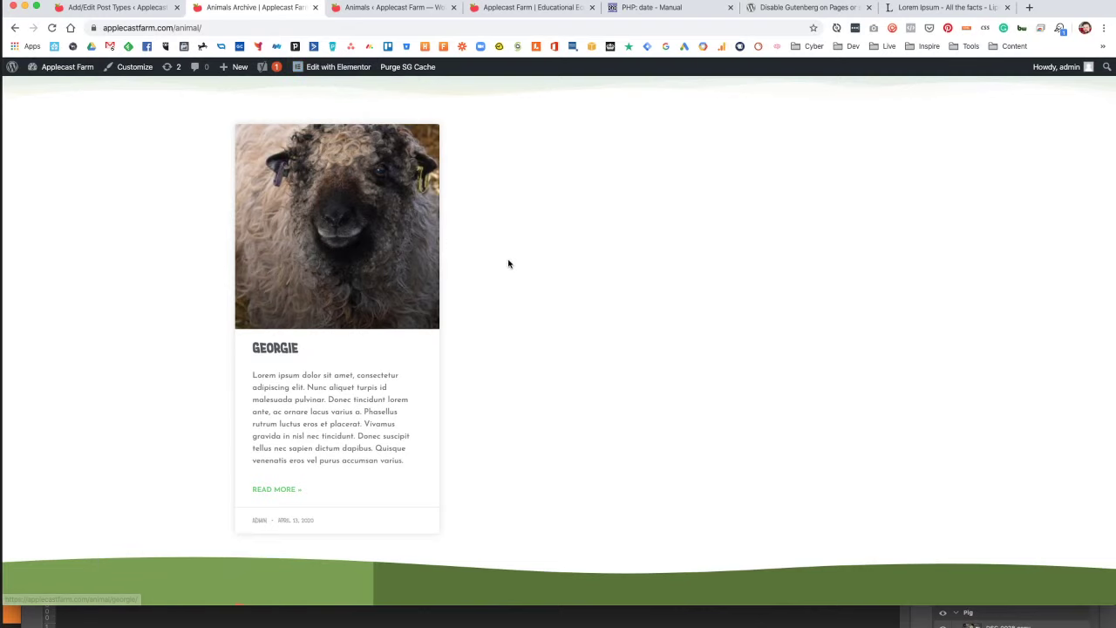
Leave the live Animals archive and open the navigation menu editor in the site's admin area.
{"action": "scroll", "coordinate": [514, 271], "scroll_direction": "up", "scroll_amount": 2}
{"action": "left_click", "coordinate": [120, 8]}
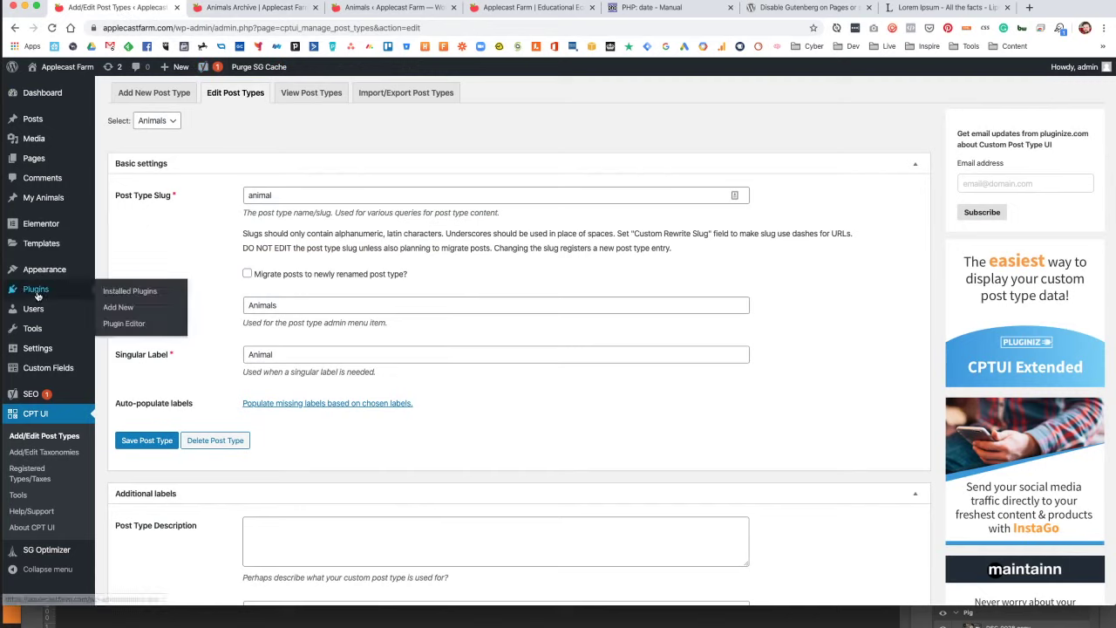
{"action": "mouse_move", "coordinate": [83, 276]}
{"action": "left_click", "coordinate": [112, 305]}
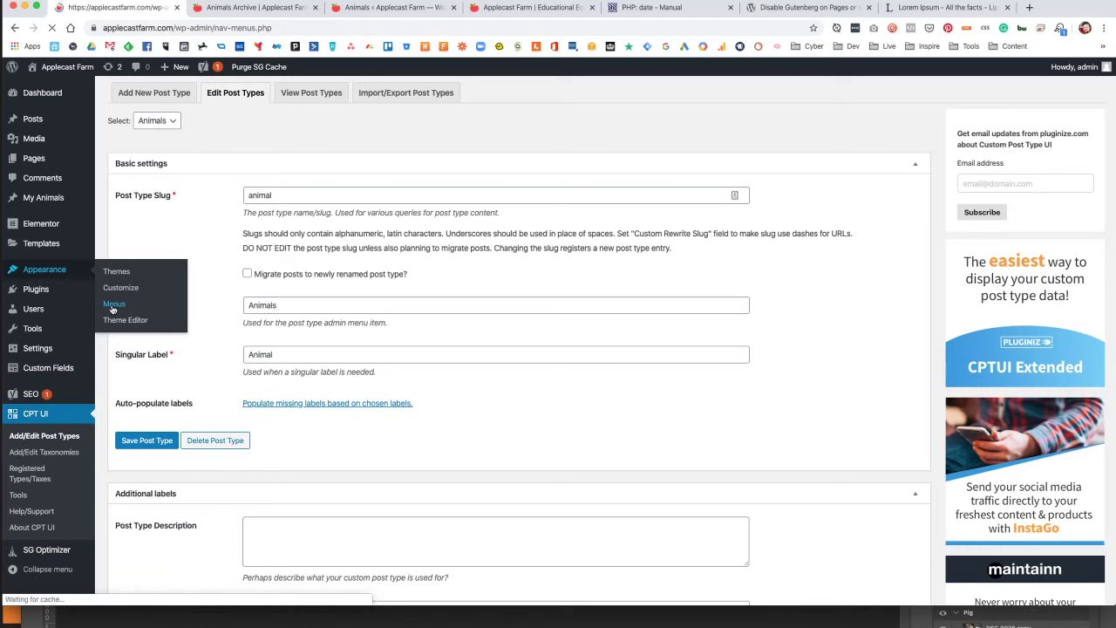
{"action": "left_click", "coordinate": [220, 8]}
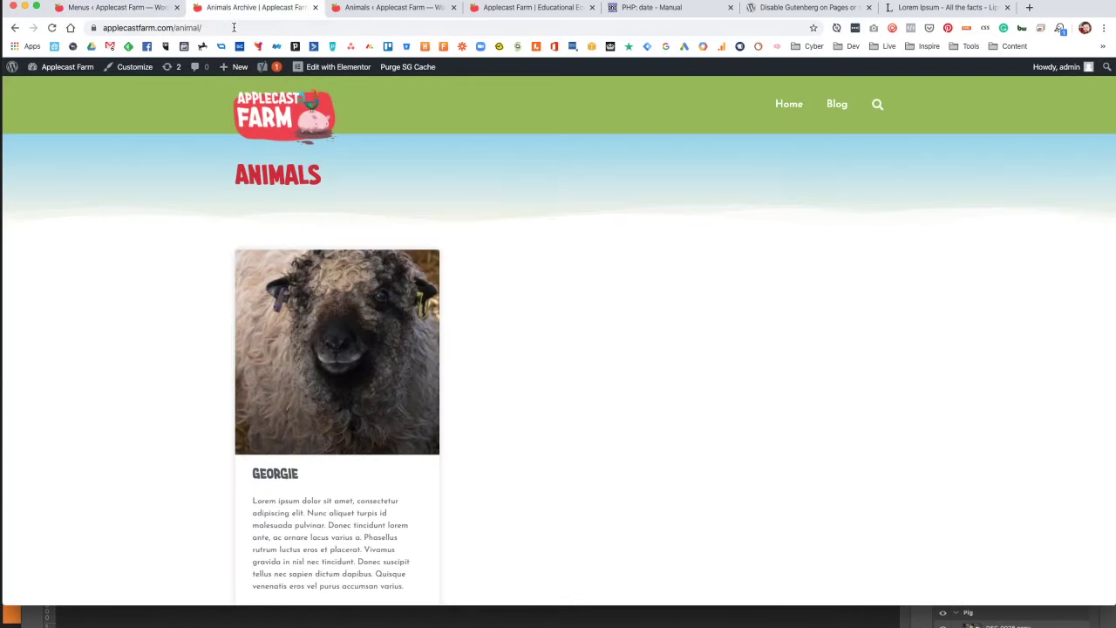
{"action": "left_click", "coordinate": [117, 7]}
{"action": "left_click", "coordinate": [184, 393]}
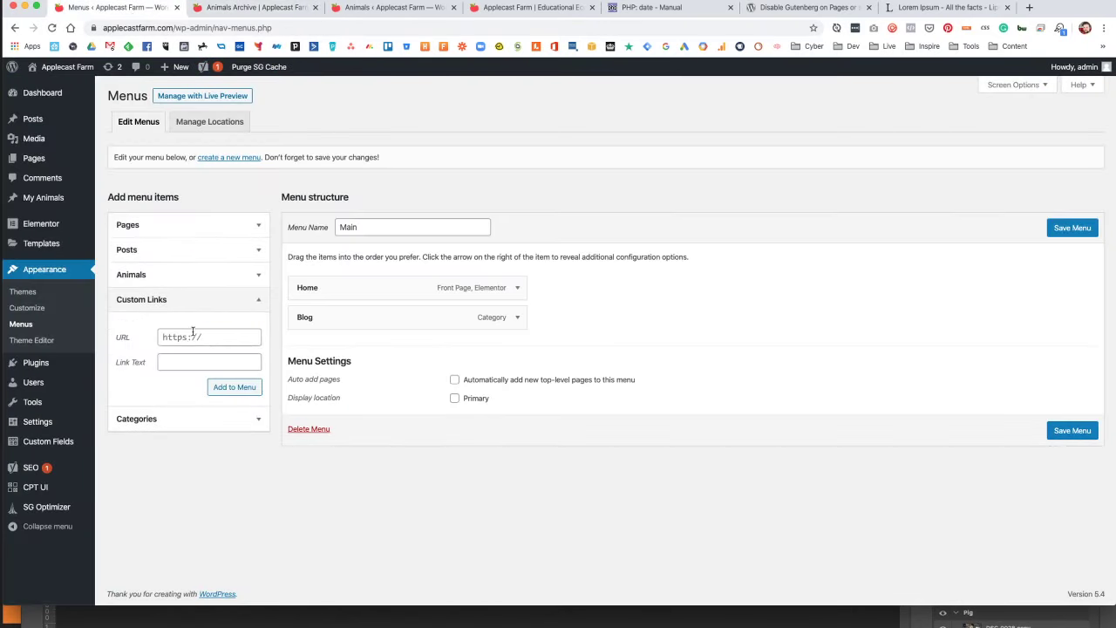
{"action": "left_click", "coordinate": [198, 362]}
{"action": "left_click", "coordinate": [234, 386]}
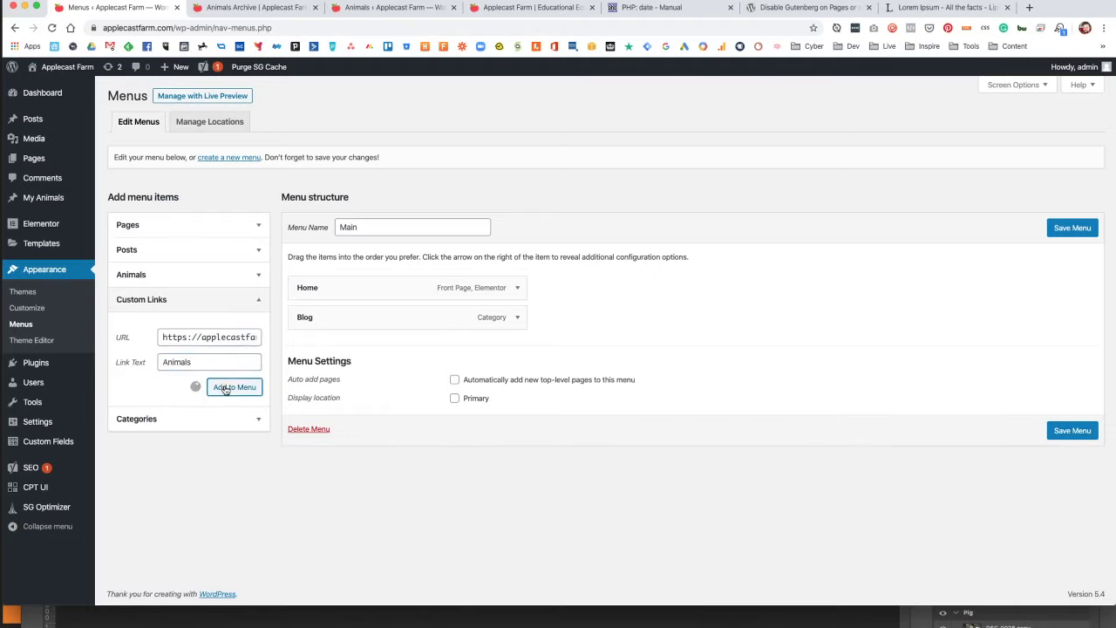
Save the Main menu with the Animals link placed between Home and Blog, and open the live homepage in a new tab.
{"action": "left_click_drag", "start_coordinate": [401, 346], "coordinate": [405, 316]}
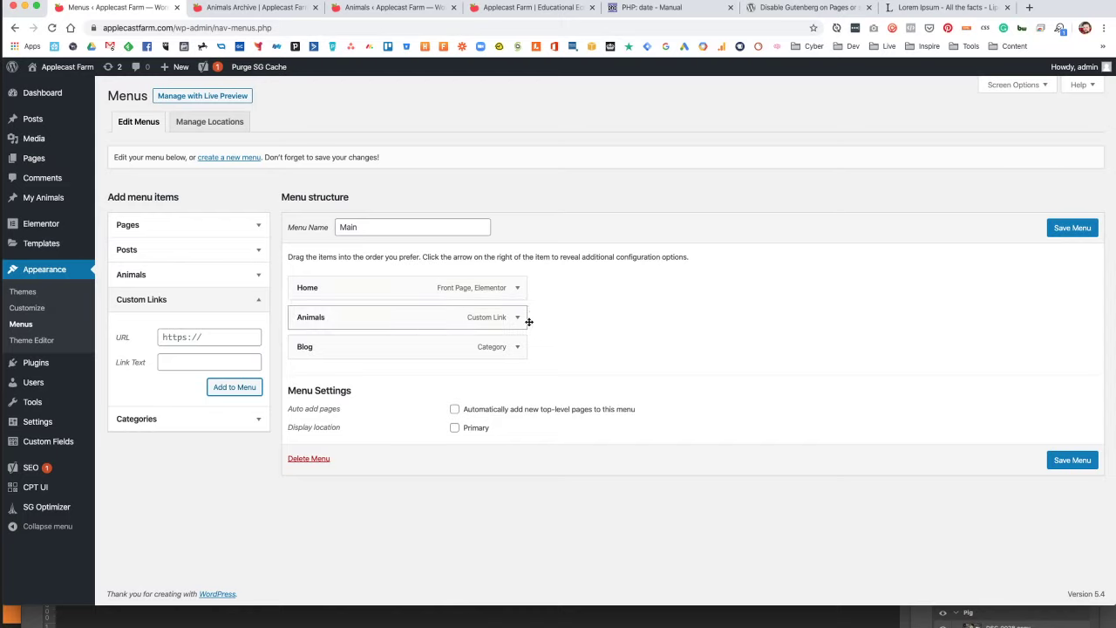
{"action": "left_click", "coordinate": [1073, 228]}
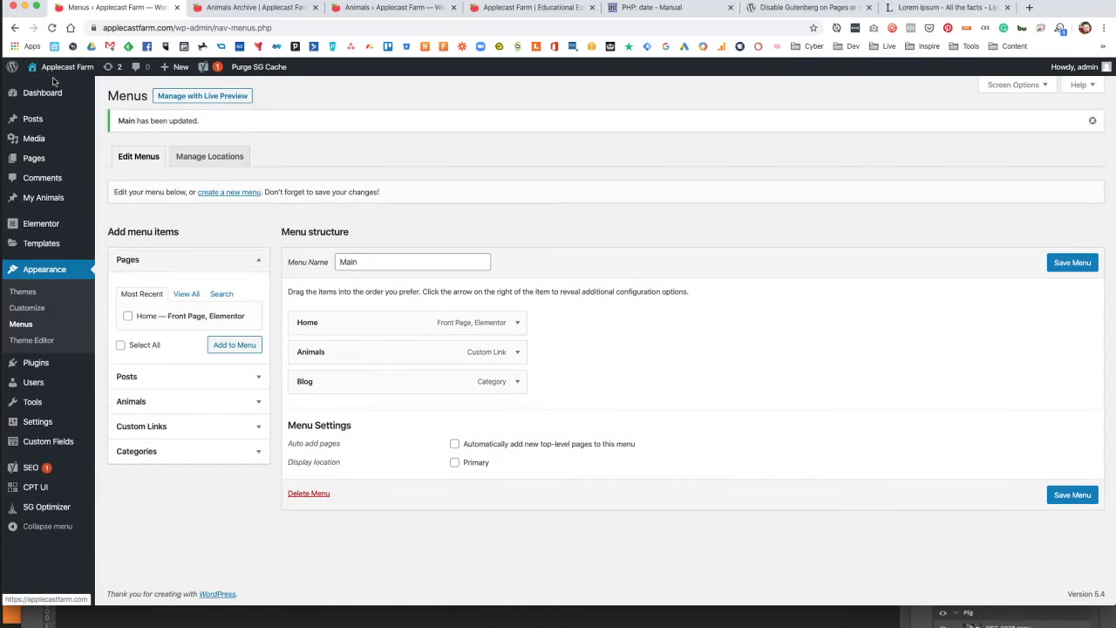
{"action": "left_click", "coordinate": [65, 67], "text": "super"}
{"action": "left_click", "coordinate": [222, 11]}
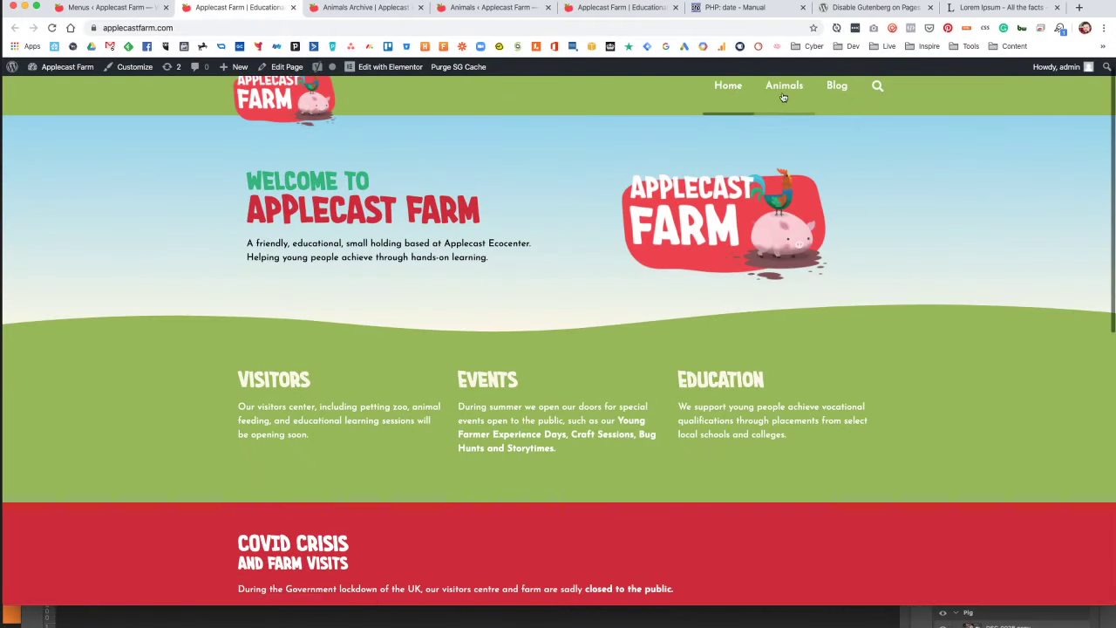
Open the site's Animals page and examine how the page title and animal cards are laid out.
{"action": "left_click", "coordinate": [784, 90]}
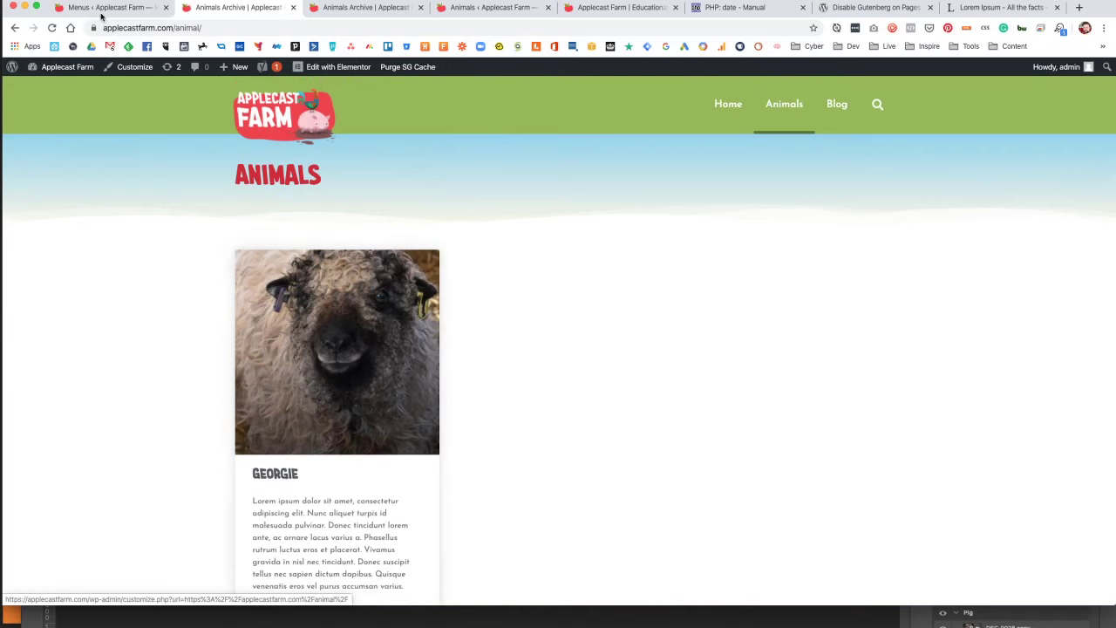
{"action": "left_click", "coordinate": [103, 7]}
{"action": "mouse_move", "coordinate": [39, 127]}
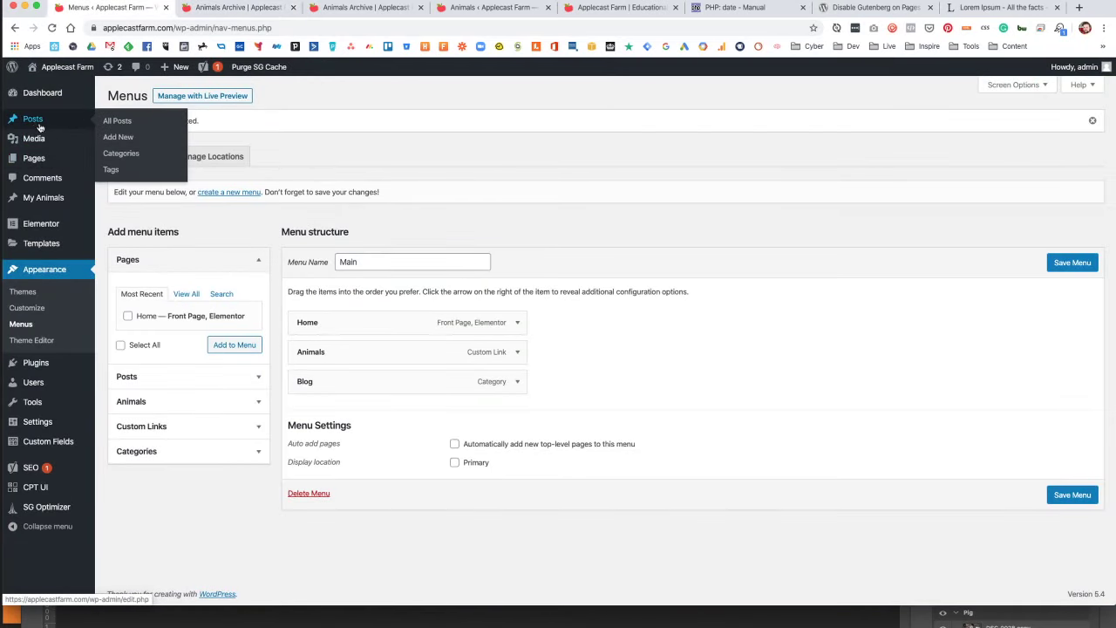
{"action": "left_click", "coordinate": [208, 10]}
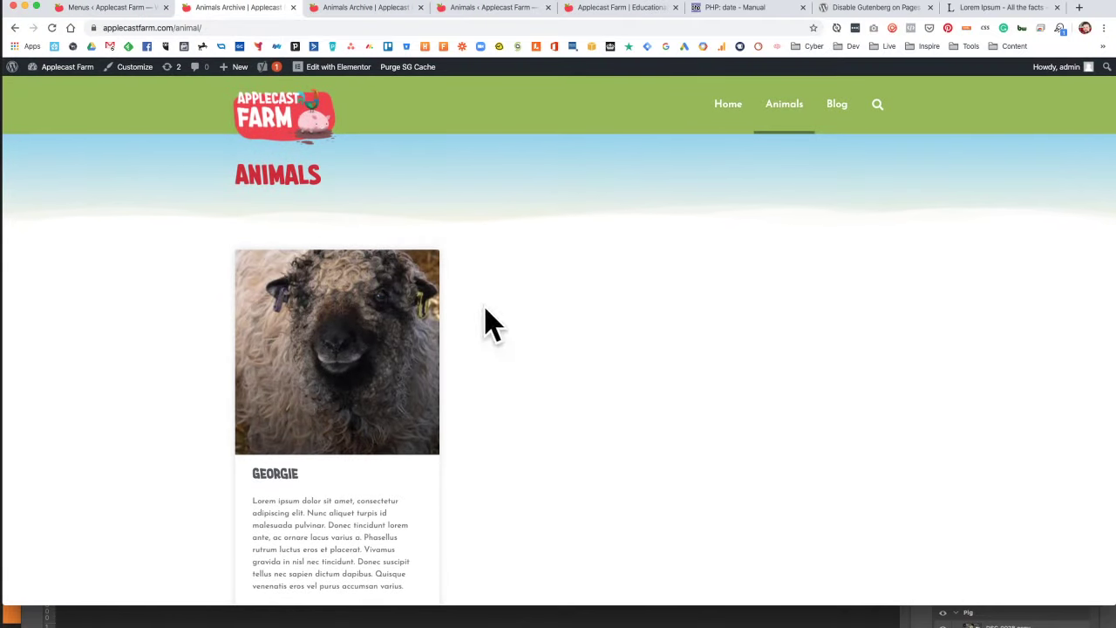
{"action": "scroll", "coordinate": [600, 322], "scroll_direction": "down", "scroll_amount": 2}
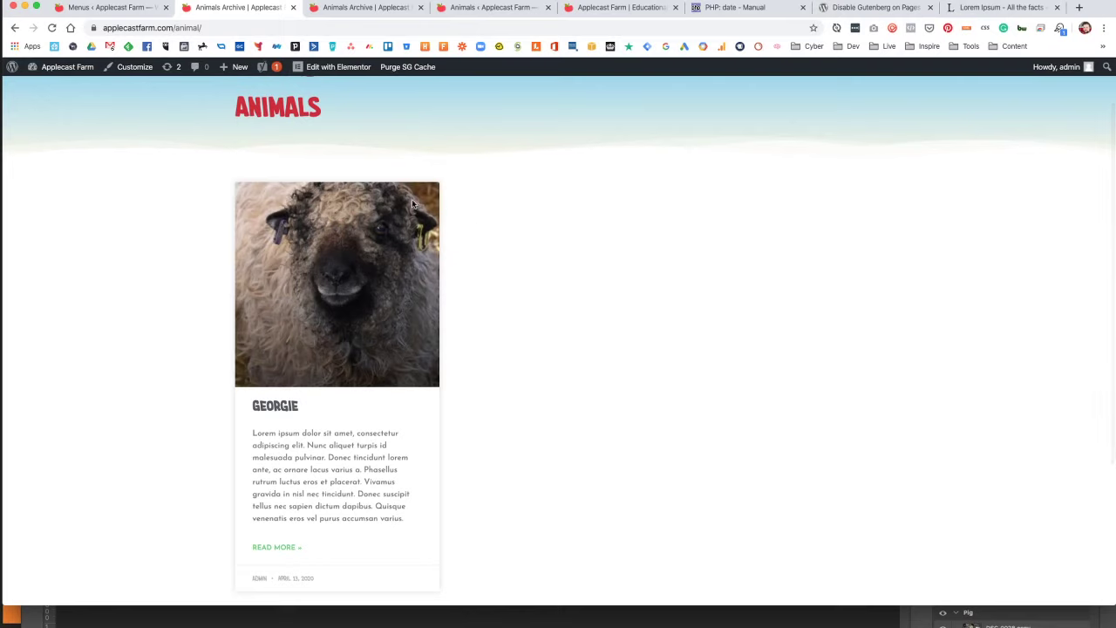
{"action": "scroll", "coordinate": [721, 271], "scroll_direction": "down", "scroll_amount": 2}
{"action": "scroll", "coordinate": [690, 236], "scroll_direction": "down", "scroll_amount": 1}
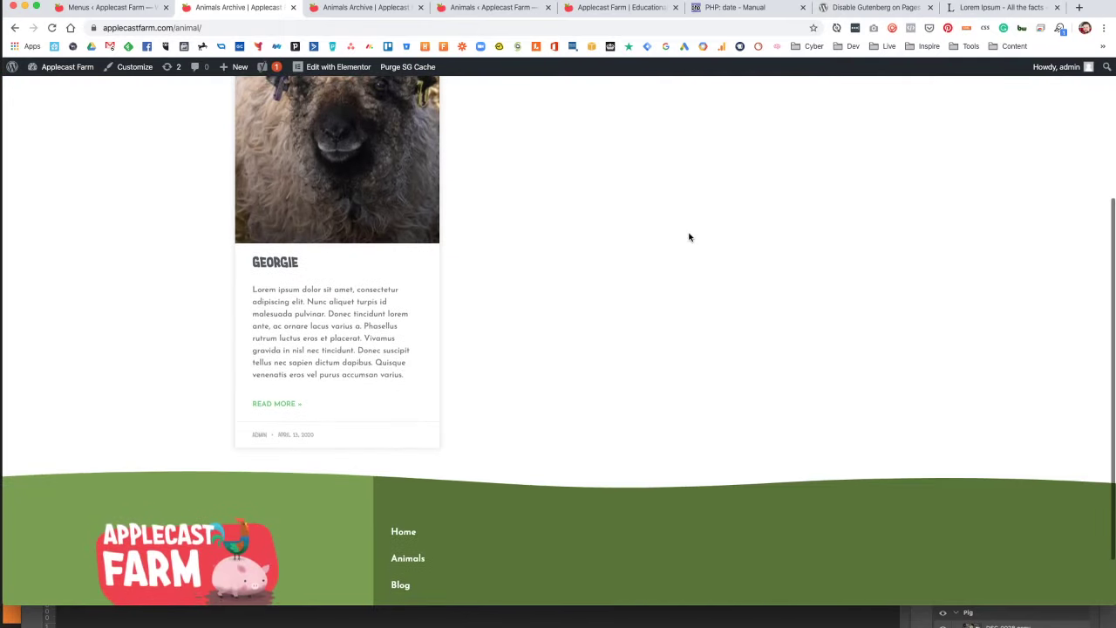
{"action": "scroll", "coordinate": [687, 236], "scroll_direction": "up", "scroll_amount": 3}
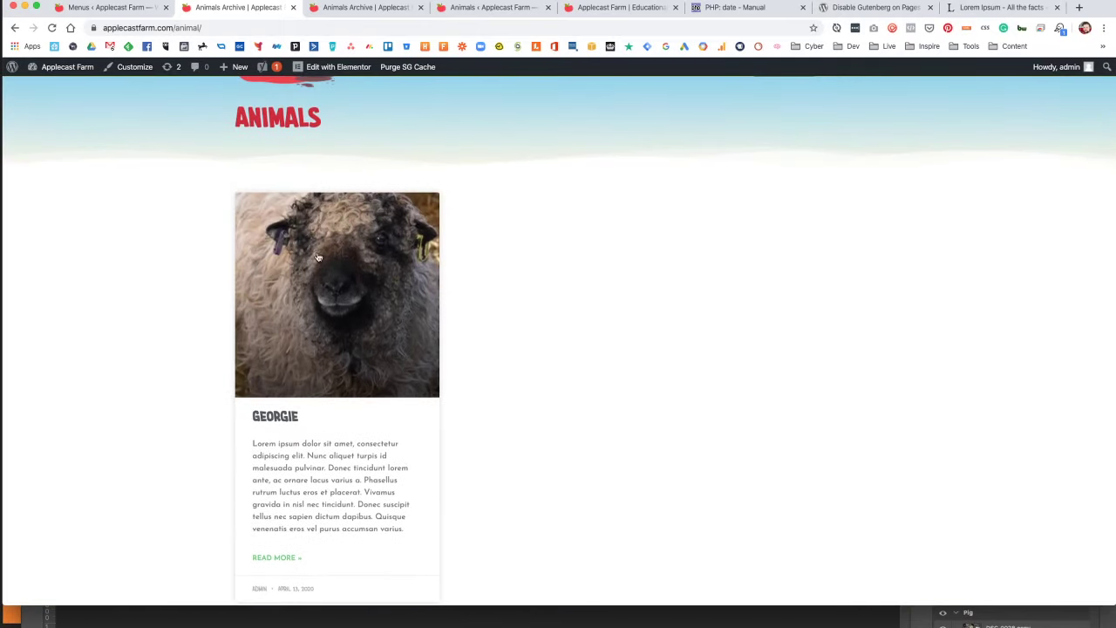
Return to the WordPress admin and list all Elementor templates.
{"action": "left_click", "coordinate": [87, 7]}
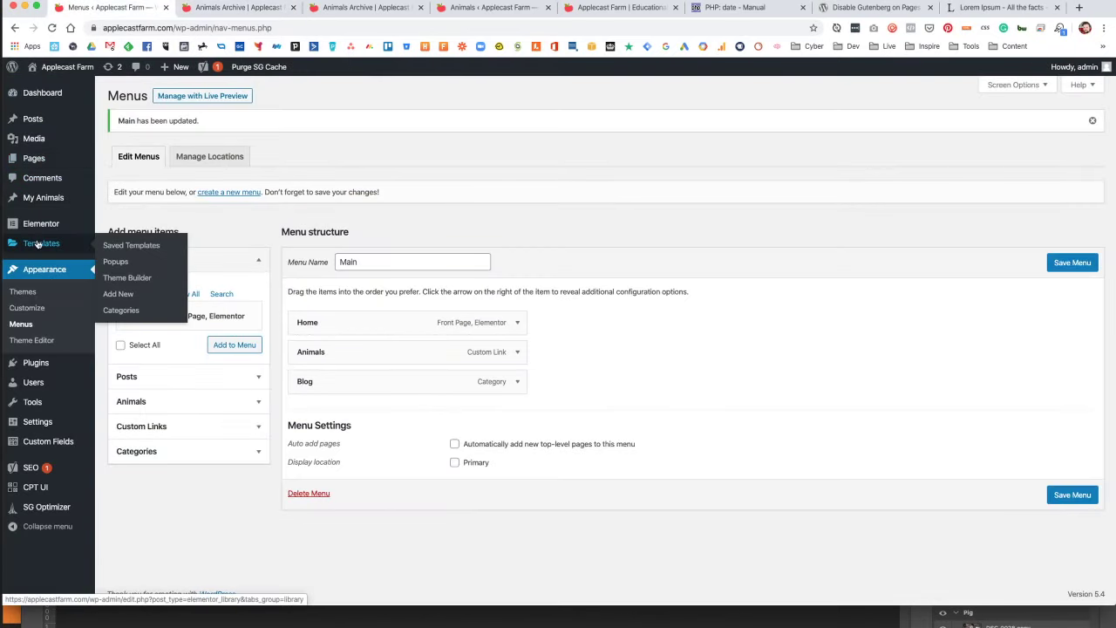
{"action": "left_click", "coordinate": [27, 307]}
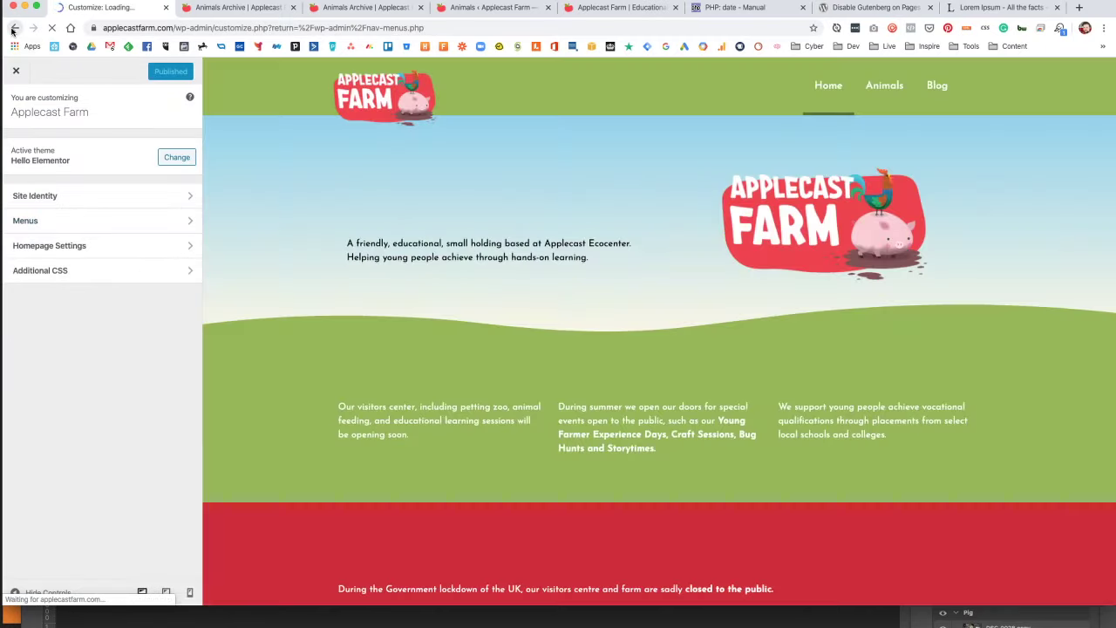
{"action": "left_click", "coordinate": [15, 28]}
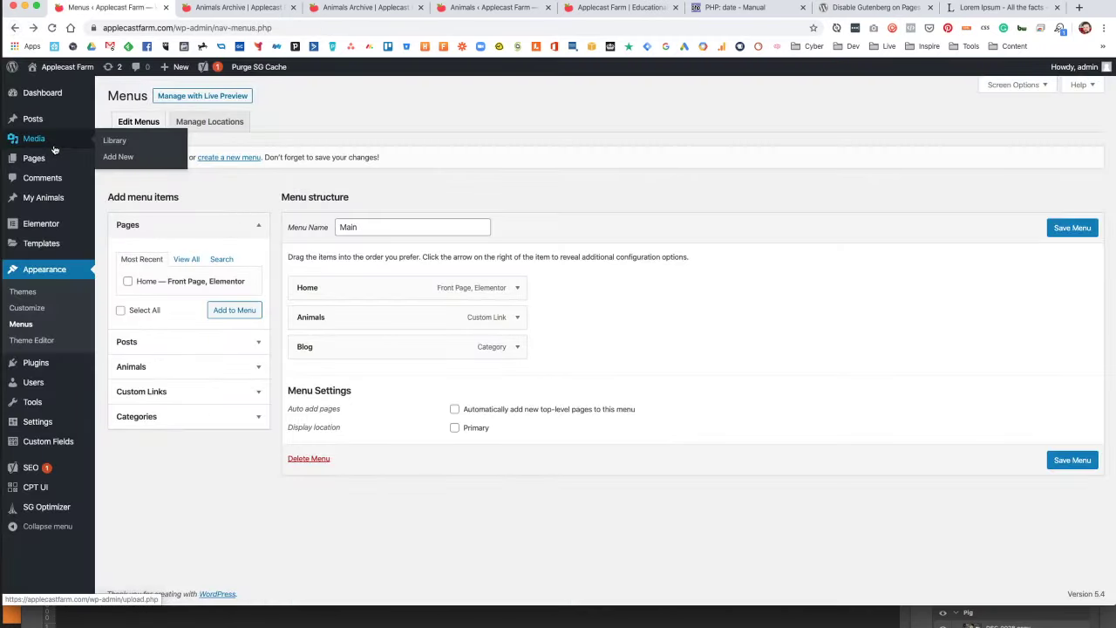
{"action": "left_click", "coordinate": [39, 245]}
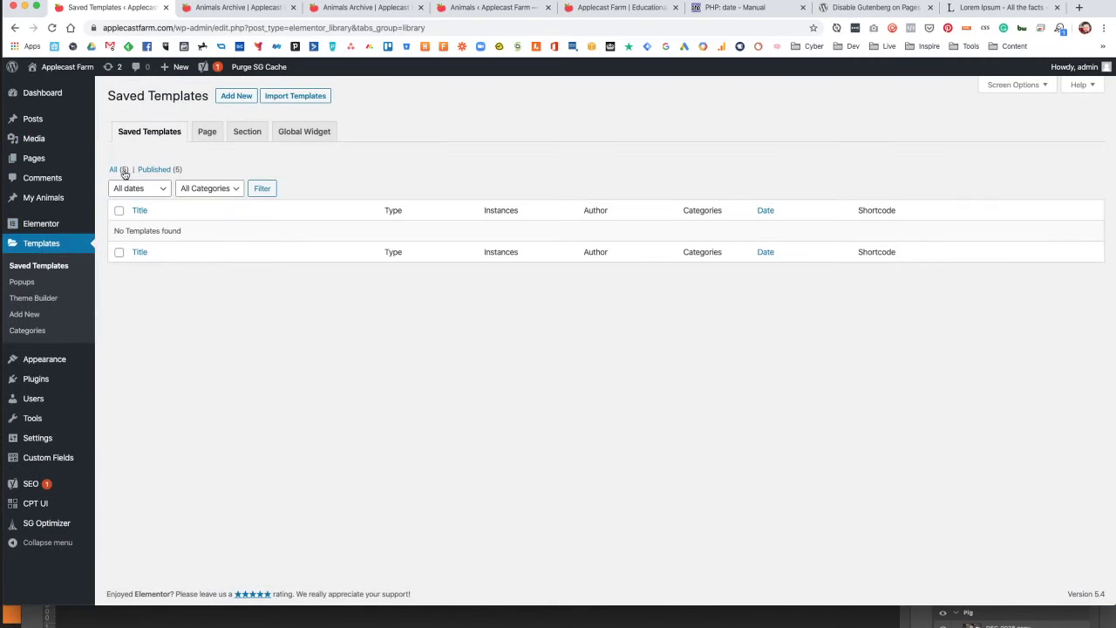
{"action": "left_click", "coordinate": [114, 171]}
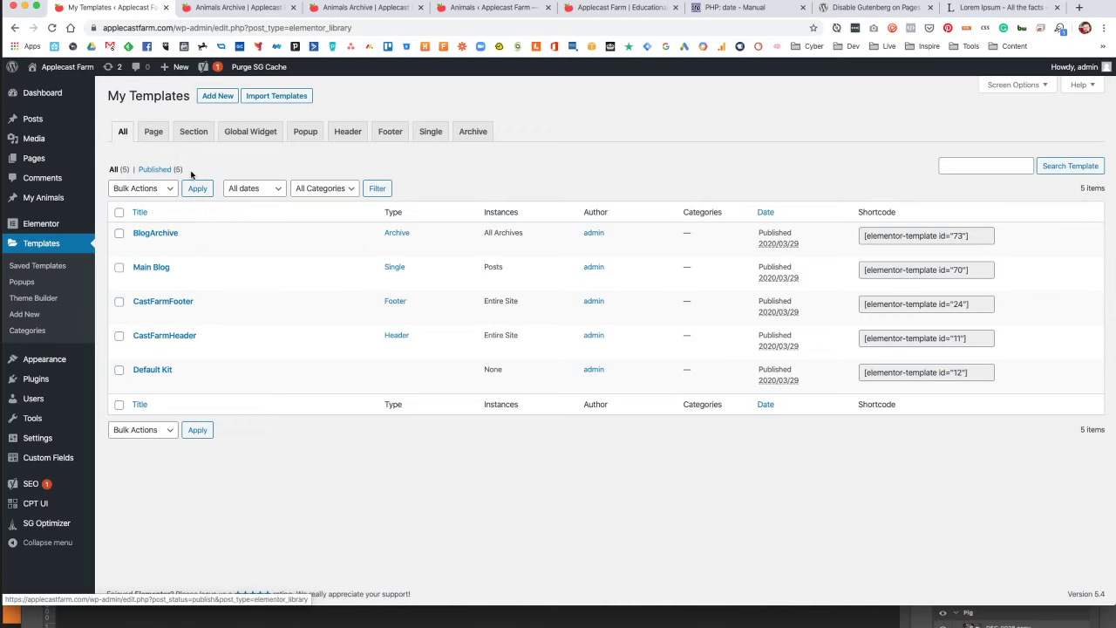
Create a new template of type Archive named "Animals Archive".
{"action": "left_click", "coordinate": [220, 98]}
{"action": "left_click", "coordinate": [619, 331]}
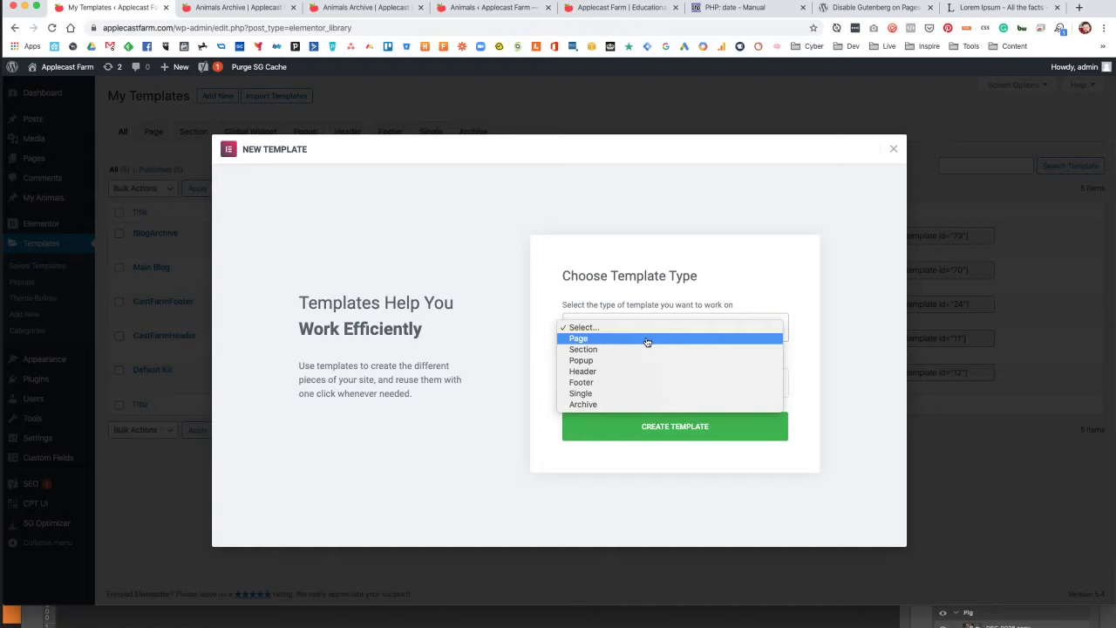
{"action": "left_click", "coordinate": [605, 404]}
{"action": "left_click", "coordinate": [663, 390]}
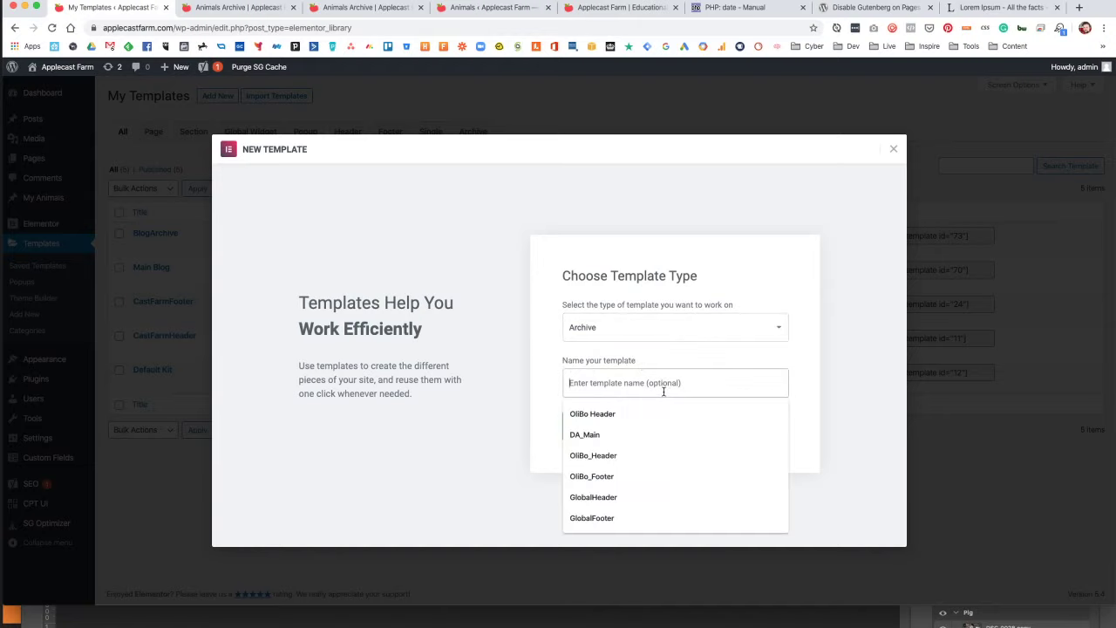
{"action": "type", "text": "Amimals"}
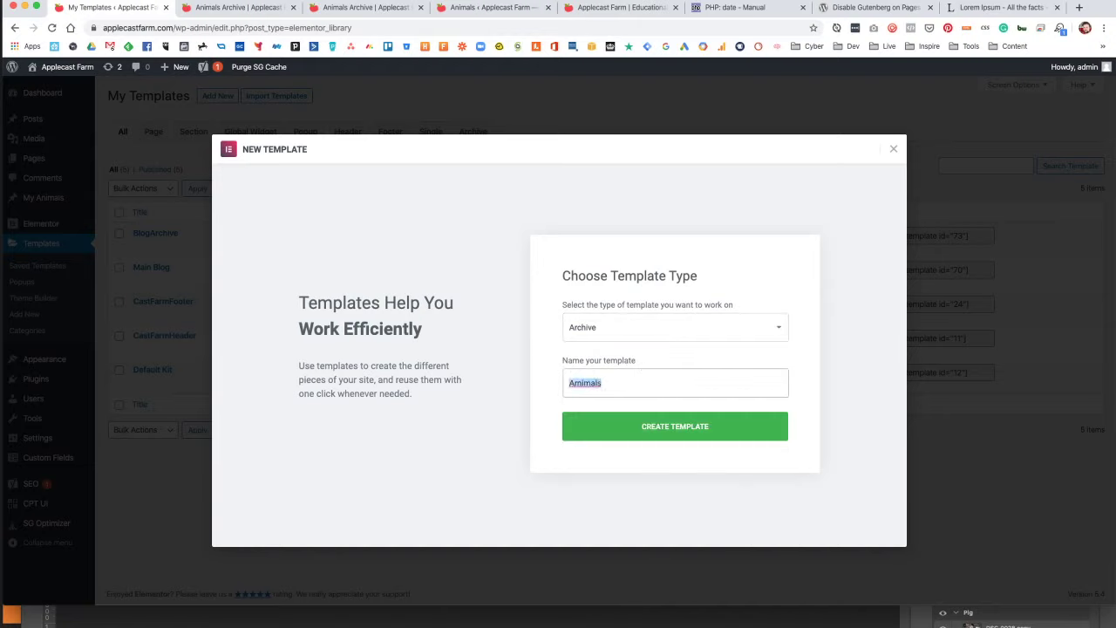
{"action": "key", "text": "BackSpace"}
{"action": "type", "text": "ni"}
{"action": "left_click", "coordinate": [663, 427]}
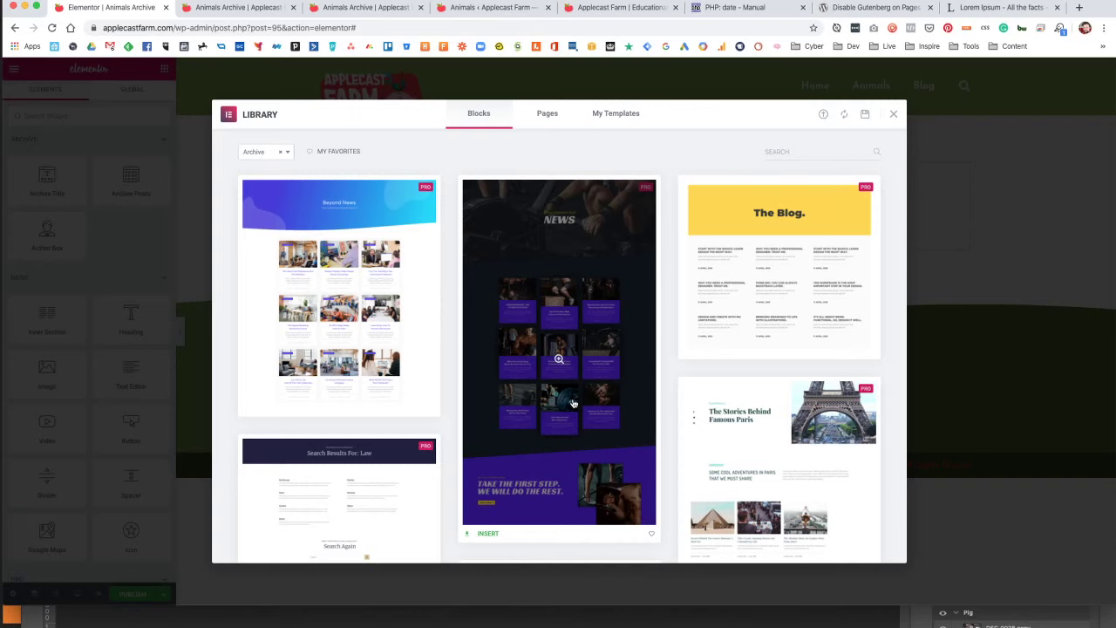
Dismiss the block library and add a single-column section to the blank template.
{"action": "left_click", "coordinate": [894, 117]}
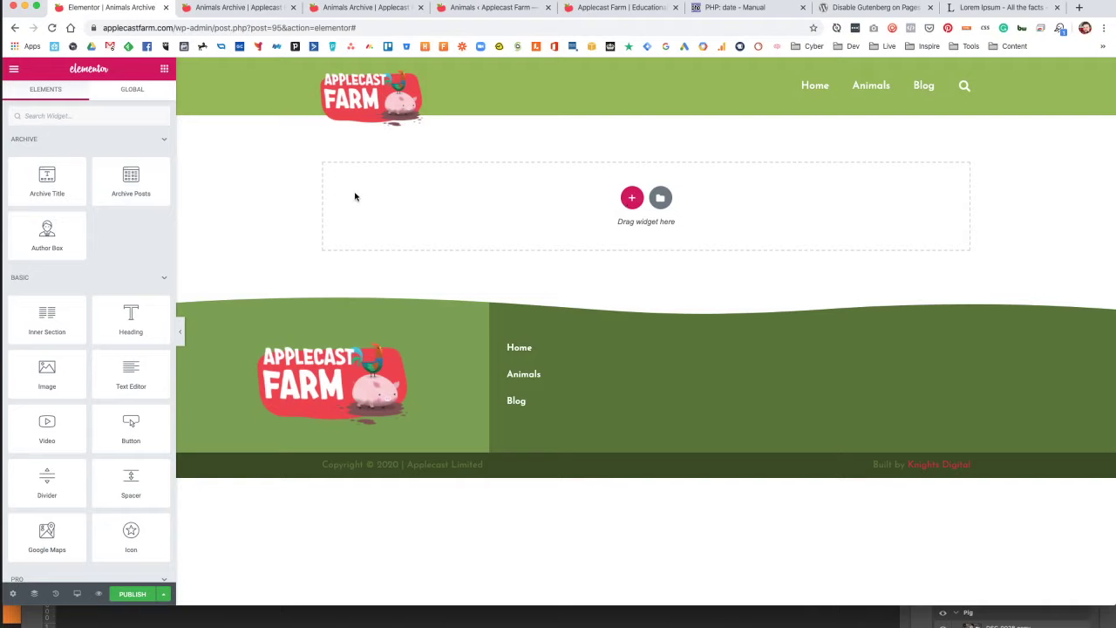
{"action": "left_click", "coordinate": [630, 200]}
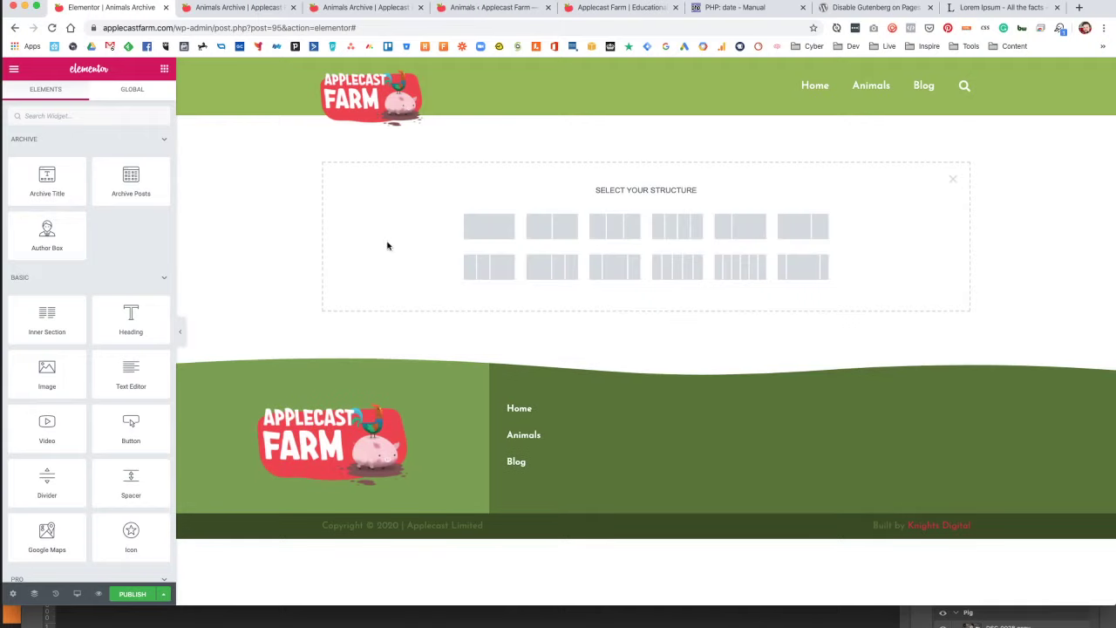
{"action": "left_click", "coordinate": [483, 229]}
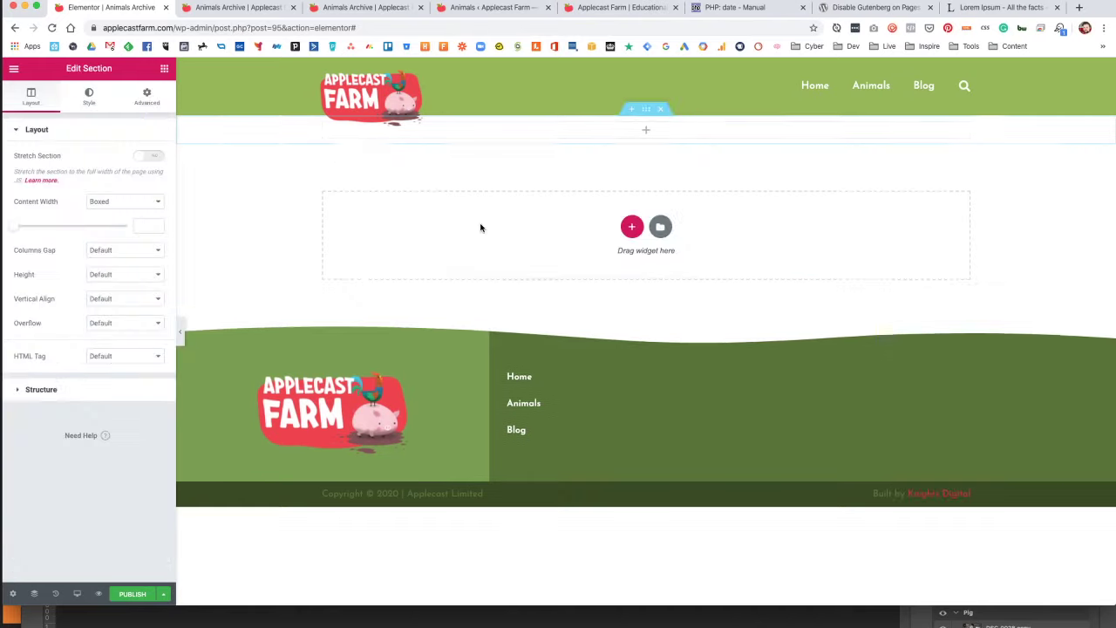
Unlink the new section's padding values and set its top and bottom padding to 40 px.
{"action": "left_click", "coordinate": [146, 97]}
{"action": "left_click", "coordinate": [155, 233]}
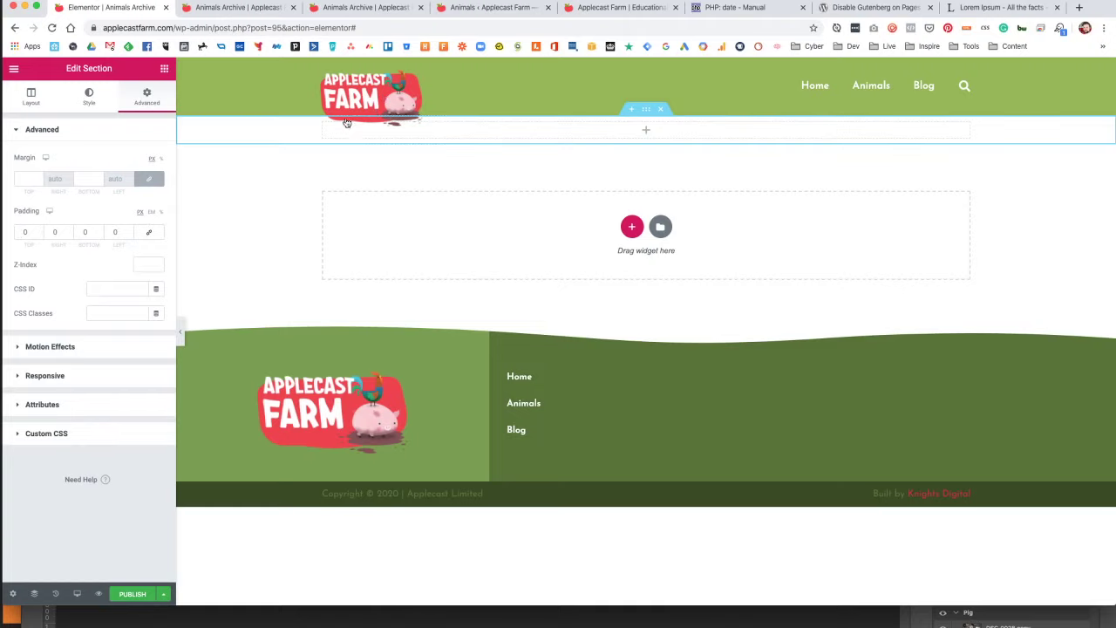
{"action": "left_click", "coordinate": [18, 234]}
{"action": "type", "text": "40"}
{"action": "left_click", "coordinate": [84, 232]}
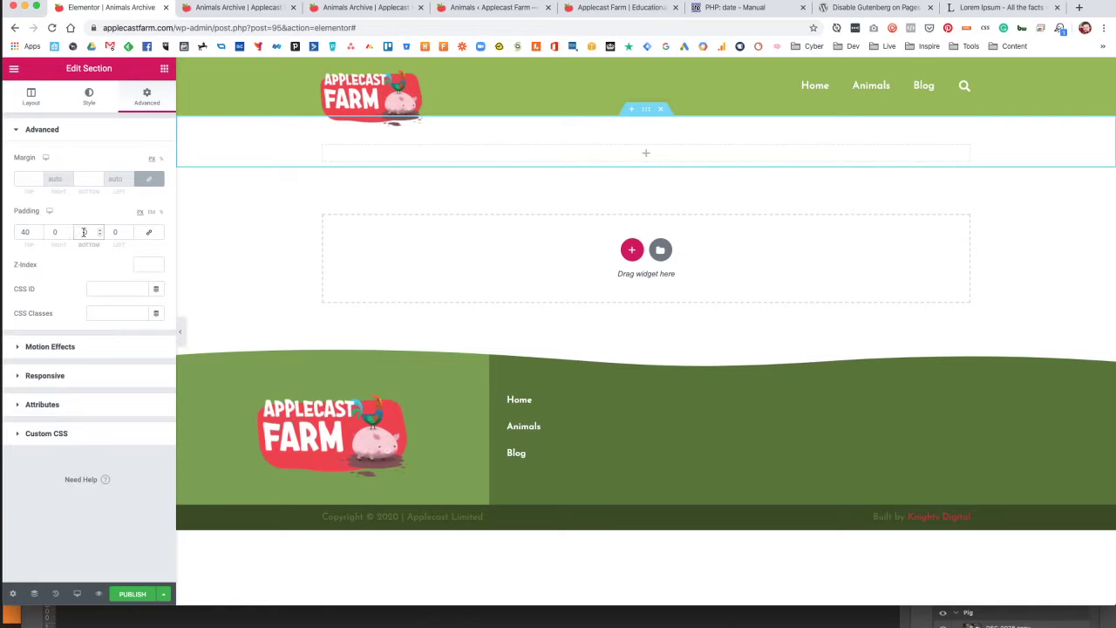
{"action": "type", "text": "40"}
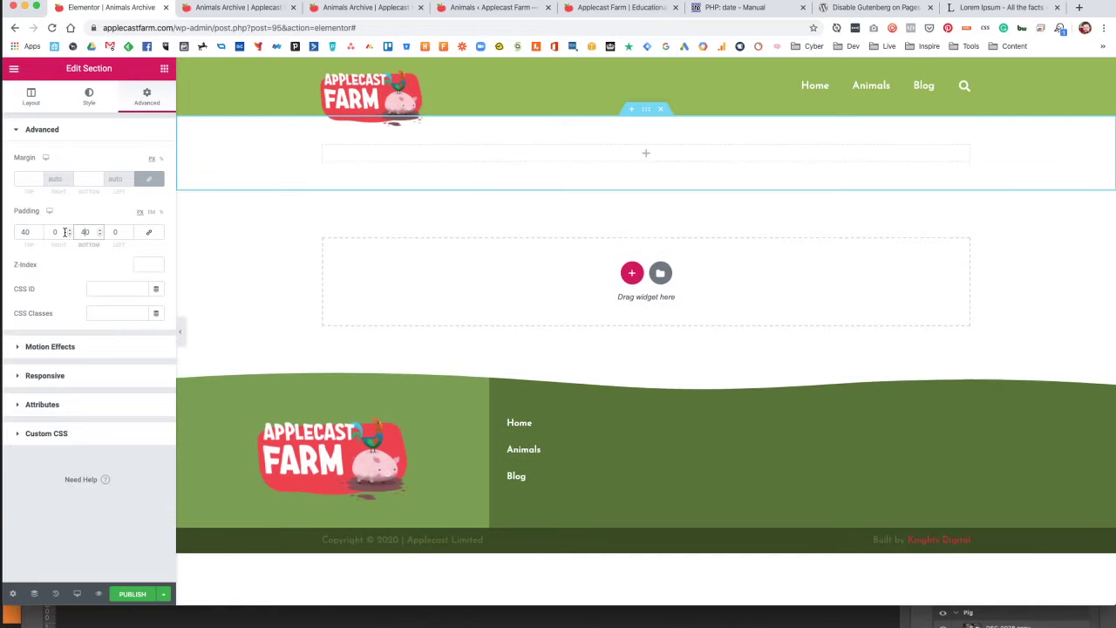
Give the section a gradient background from light blue to cream and open its shape divider settings.
{"action": "left_click", "coordinate": [89, 98]}
{"action": "left_click", "coordinate": [125, 183]}
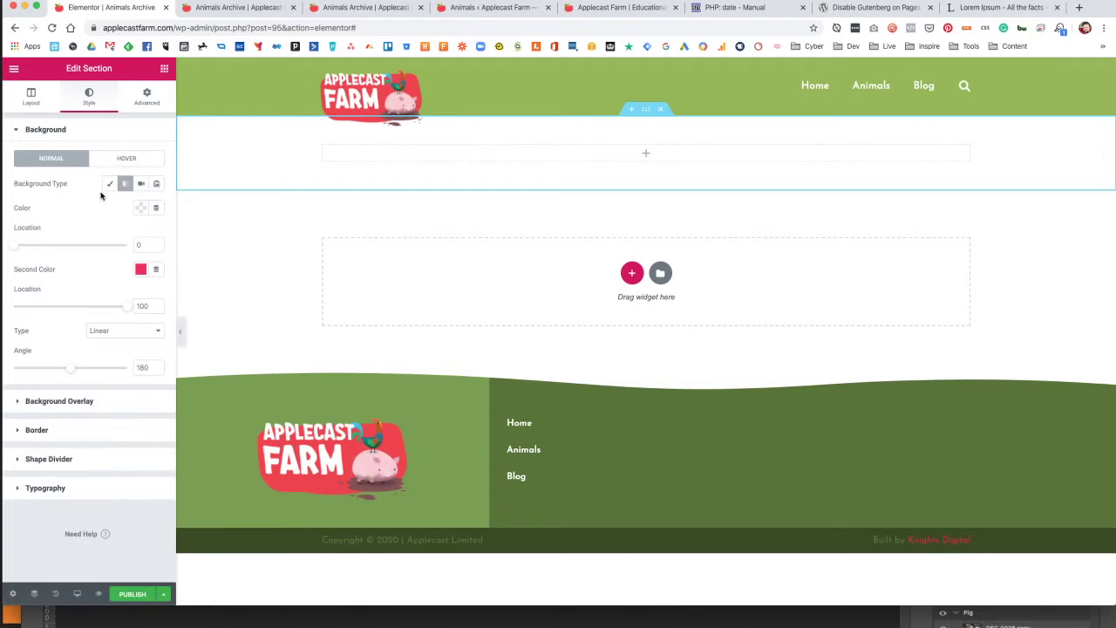
{"action": "left_click", "coordinate": [125, 183]}
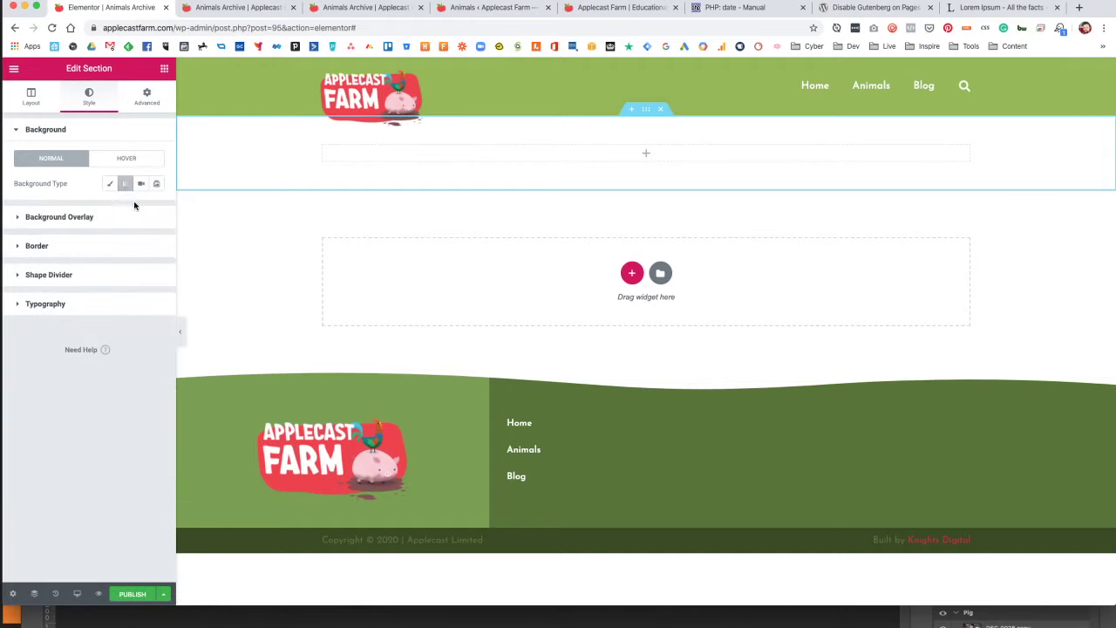
{"action": "left_click", "coordinate": [125, 183]}
{"action": "left_click", "coordinate": [138, 210]}
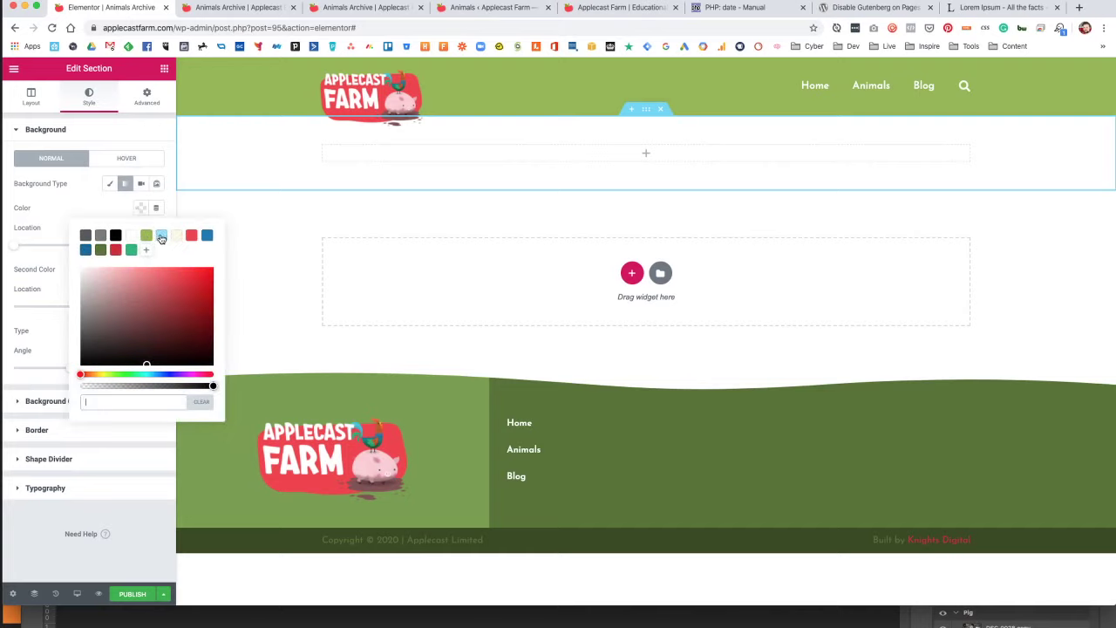
{"action": "left_click", "coordinate": [161, 235]}
{"action": "left_click", "coordinate": [141, 270]}
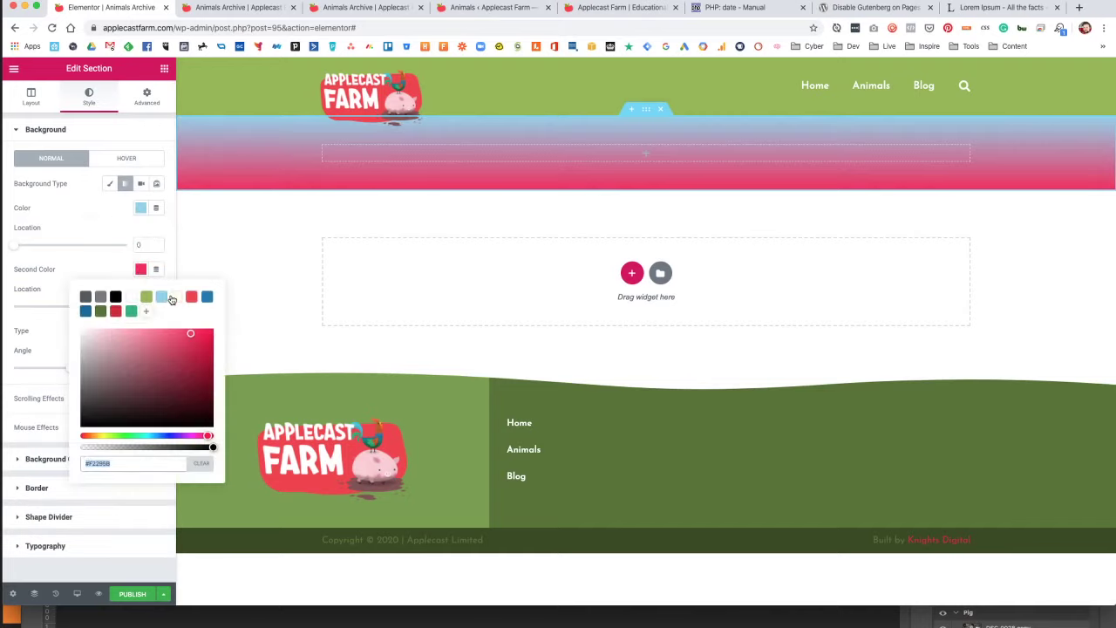
{"action": "left_click", "coordinate": [176, 297]}
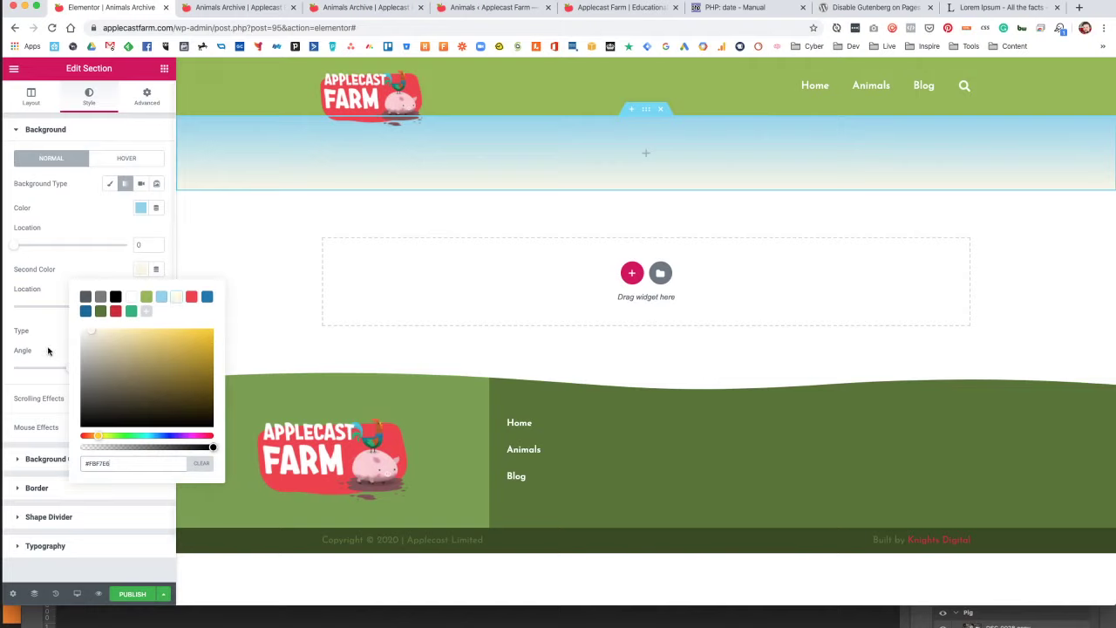
{"action": "left_click", "coordinate": [23, 324]}
{"action": "left_click", "coordinate": [76, 514]}
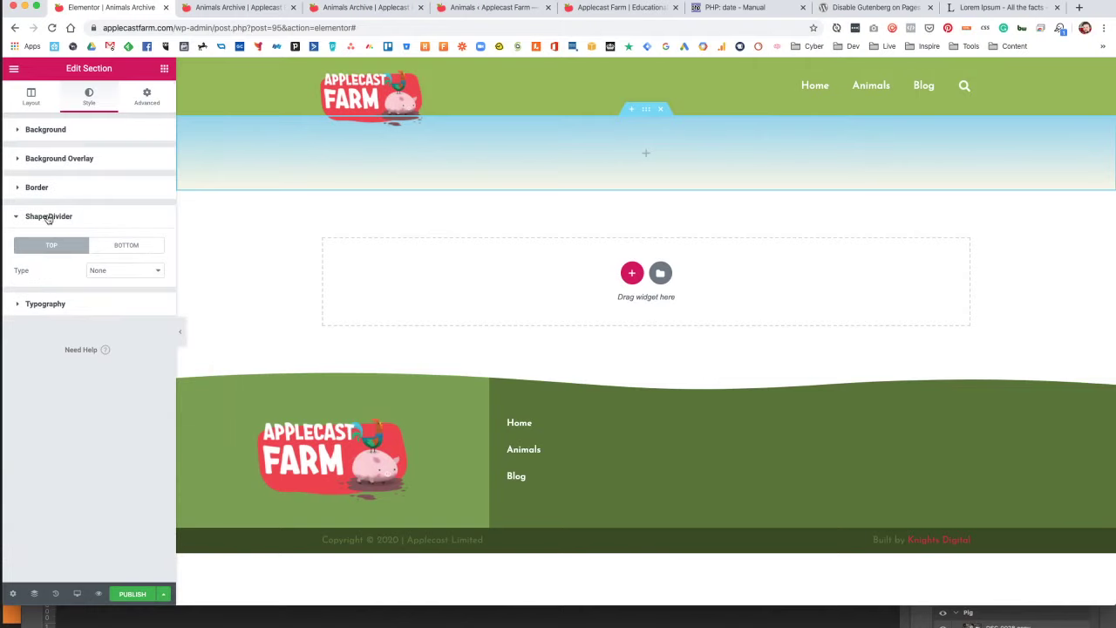
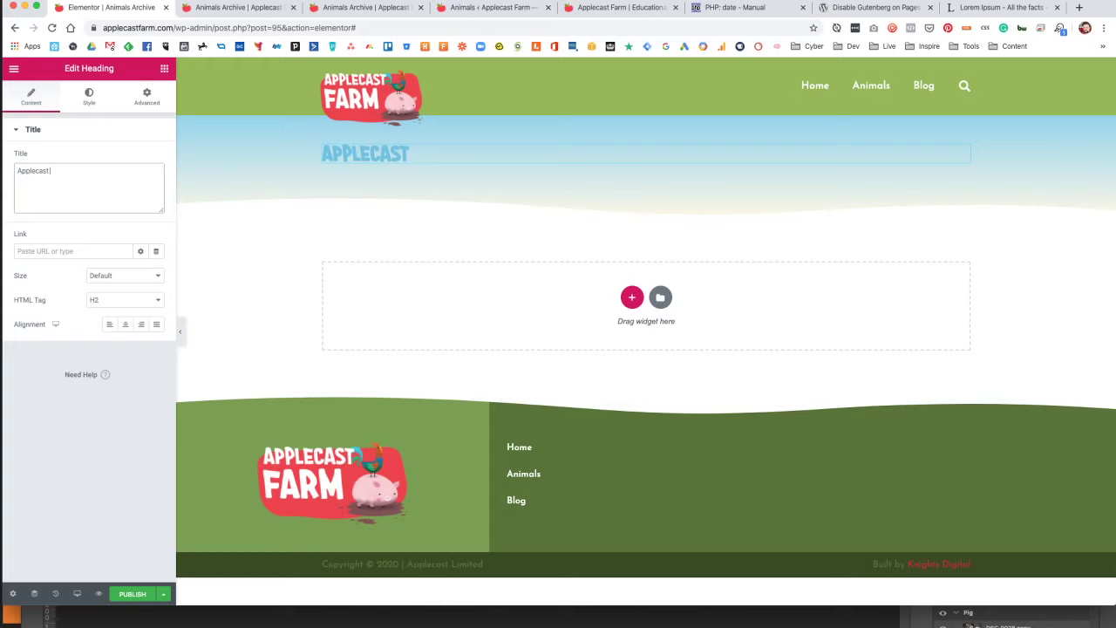
Complete the heading title as "Applecast Animals" and set its HTML tag to H1.
{"action": "type", "text": "Animals"}
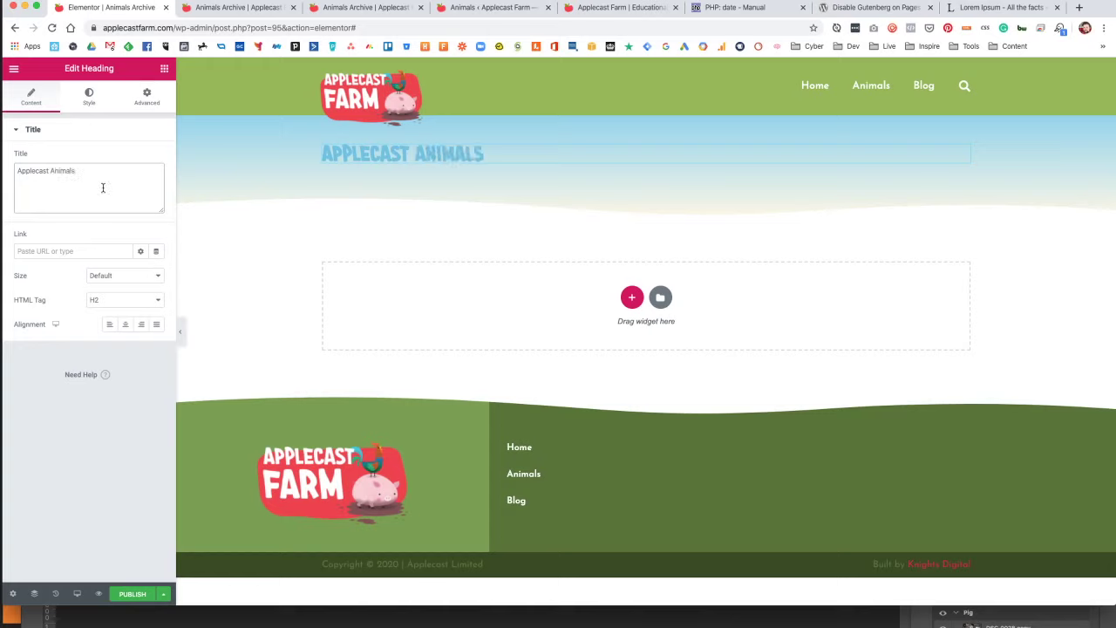
{"action": "left_click", "coordinate": [122, 299]}
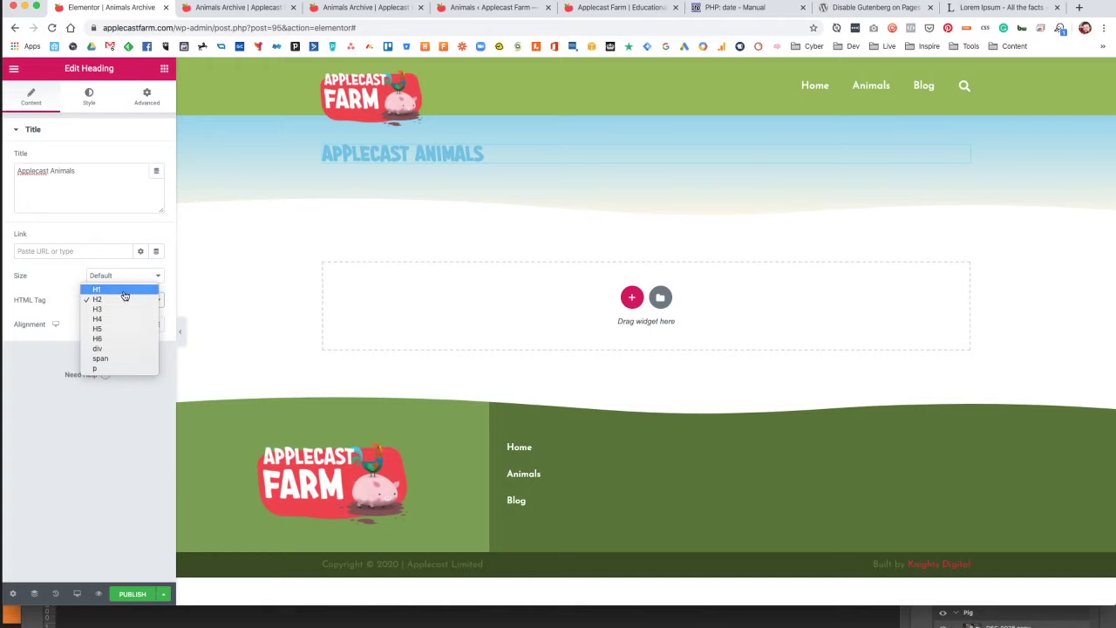
{"action": "left_click", "coordinate": [125, 291]}
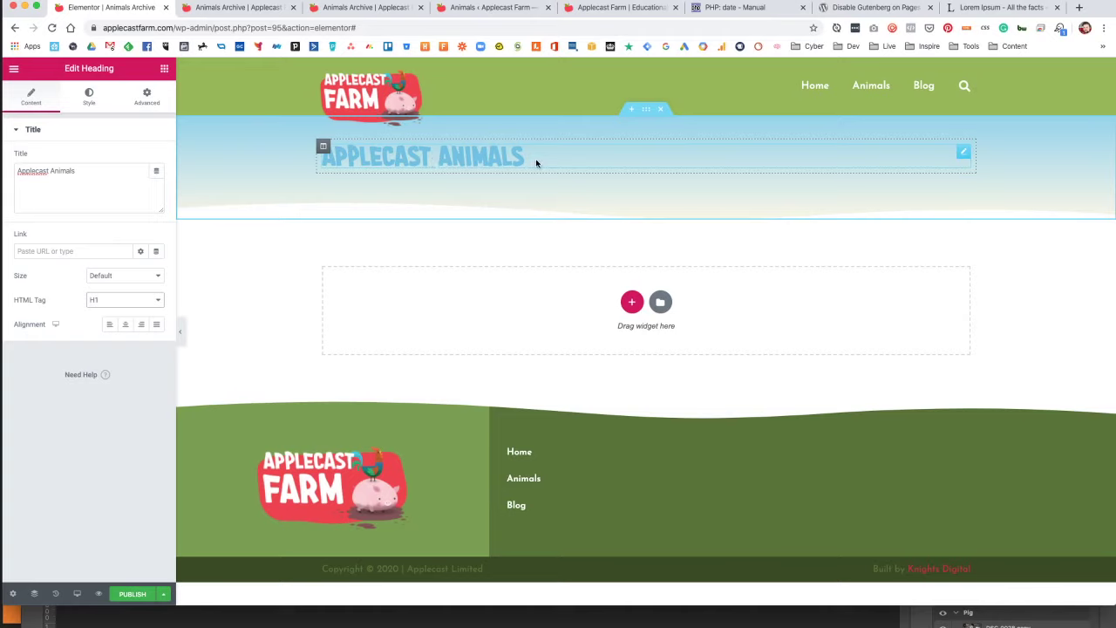
Rewrite the heading title as "Our Animals" on a second line, beneath "Applecast" wrapped in small tags and followed by a br tag.
{"action": "left_click", "coordinate": [397, 152]}
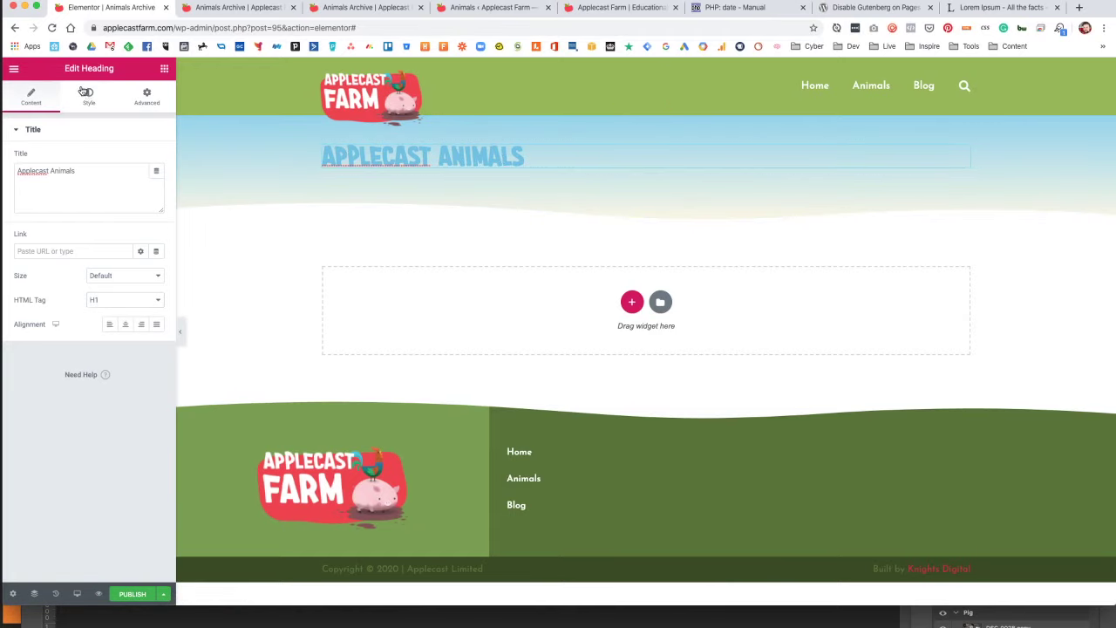
{"action": "left_click", "coordinate": [50, 172]}
{"action": "key", "text": "BackSpace"}
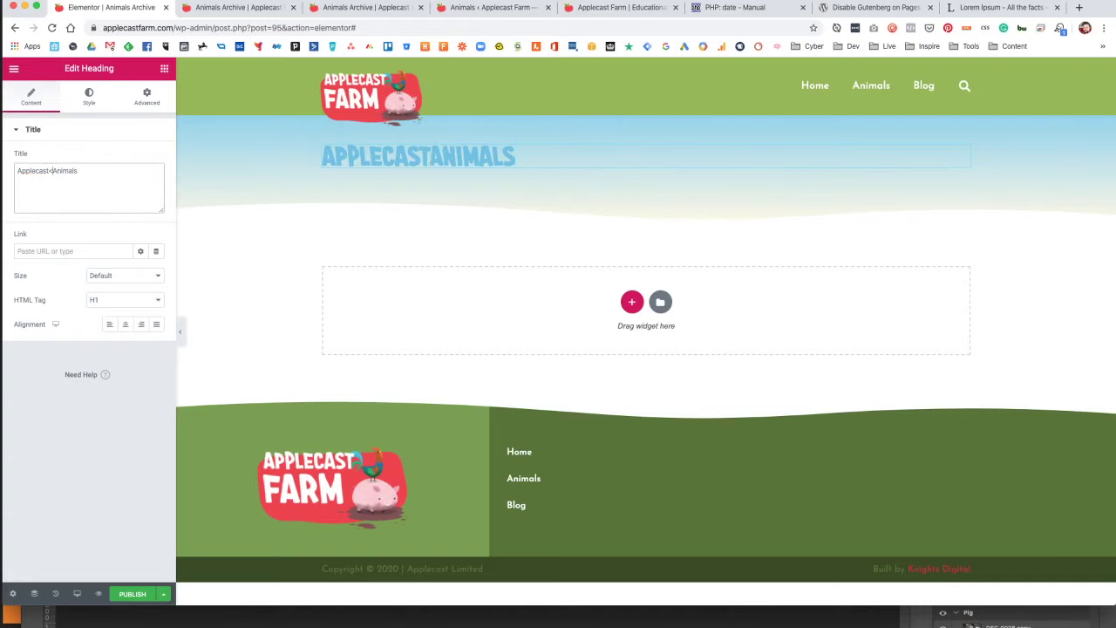
{"action": "type", "text": "<br>"}
{"action": "key", "text": "Return"}
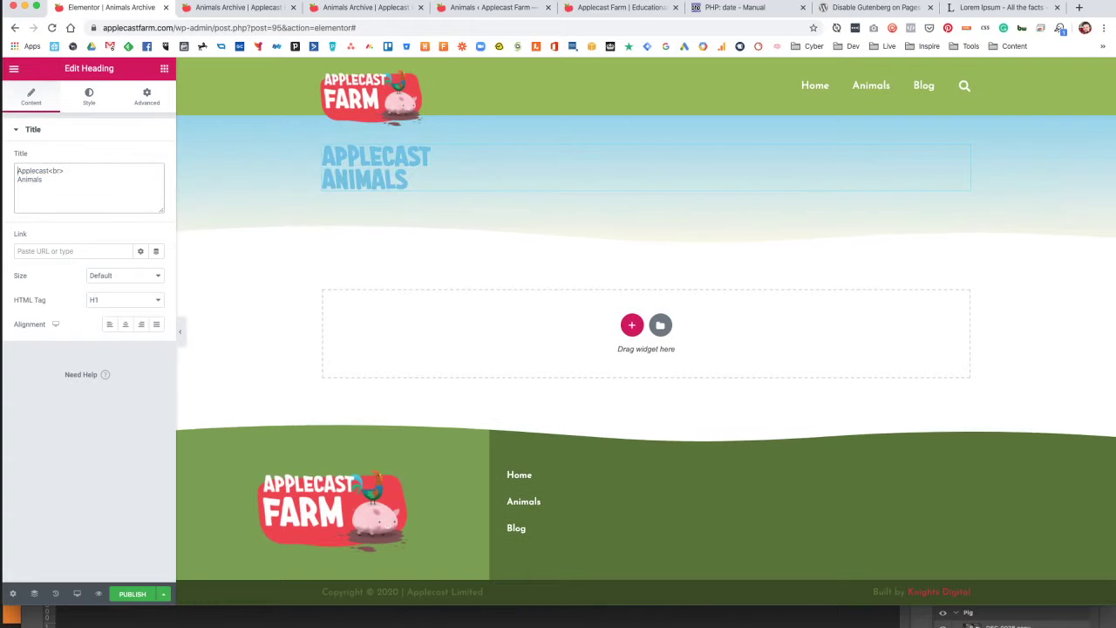
{"action": "type", "text": "<smal"}
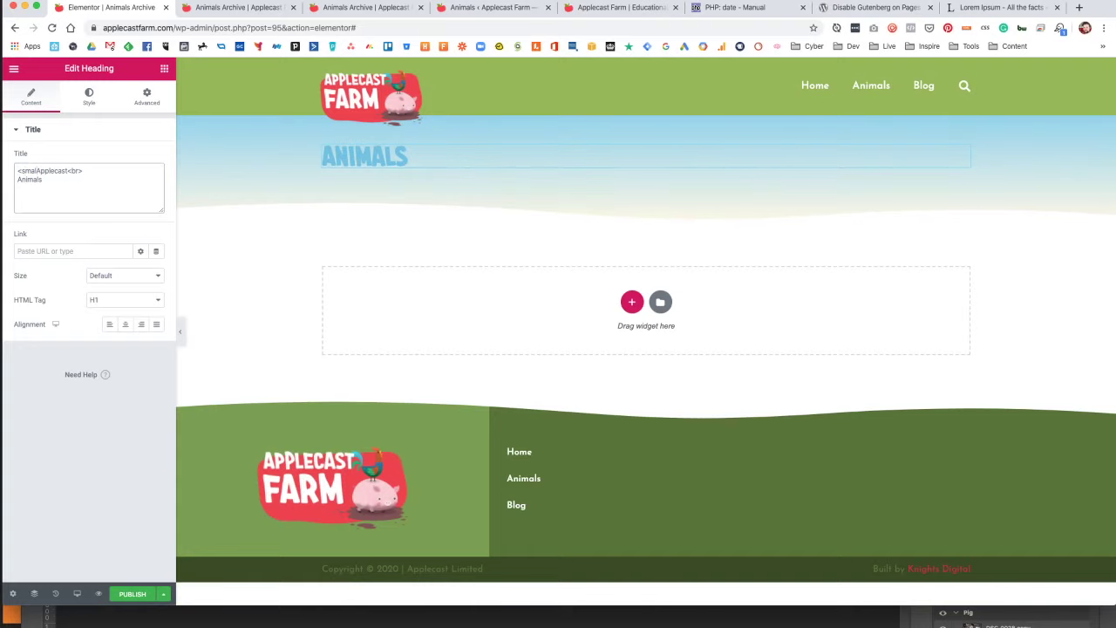
{"action": "type", "text": "l>Applecast</small><"}
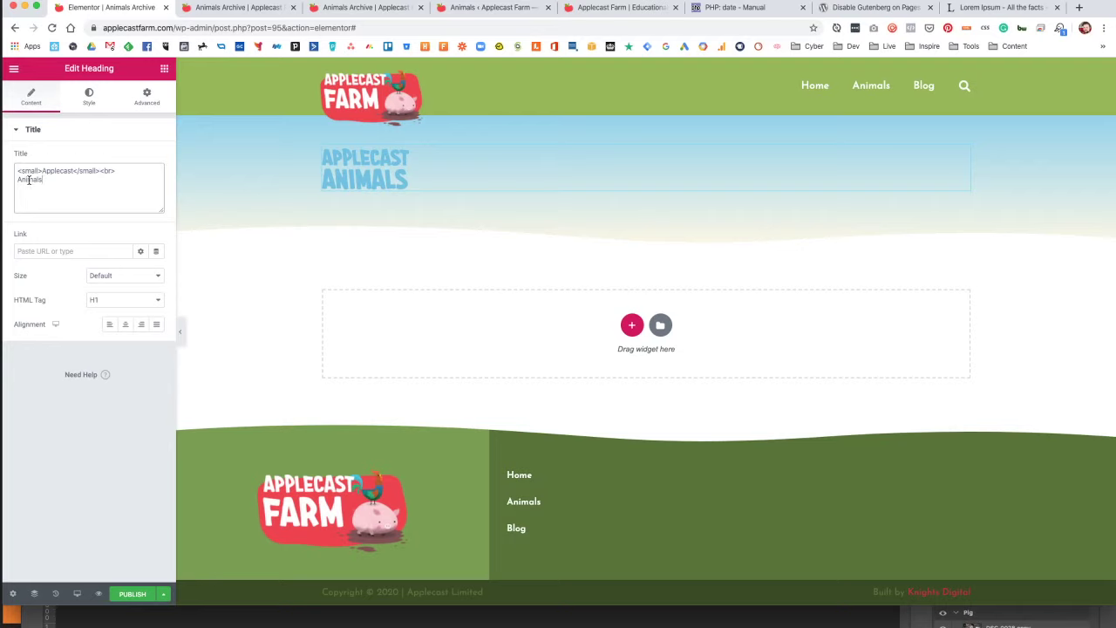
{"action": "type", "text": "Our"}
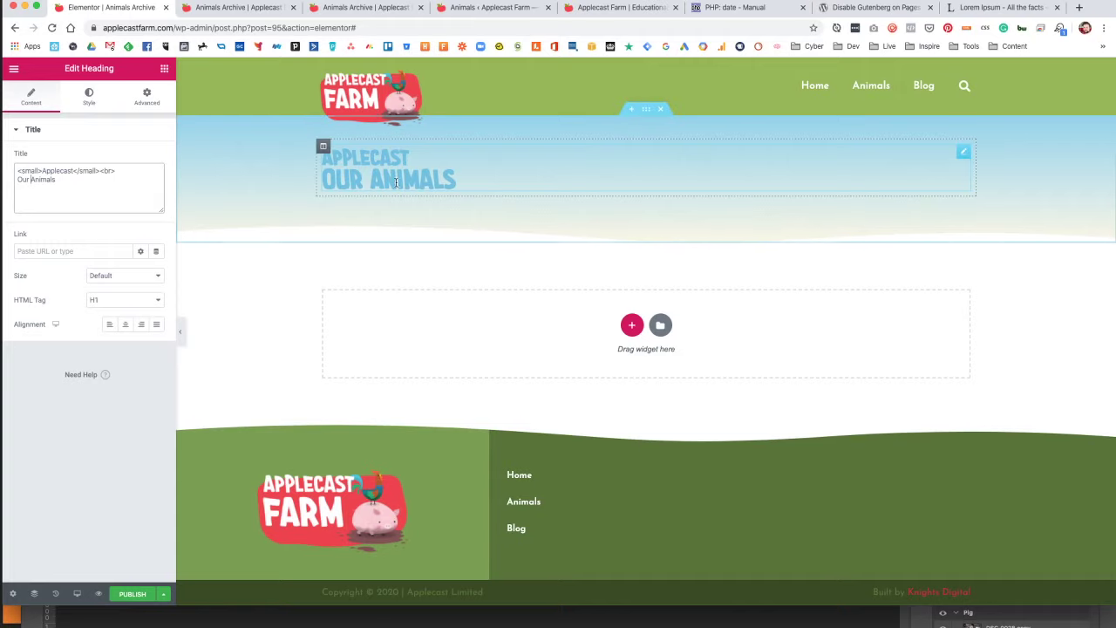
Set the heading's text color to the dark red swatch from the saved palette.
{"action": "left_click", "coordinate": [89, 98]}
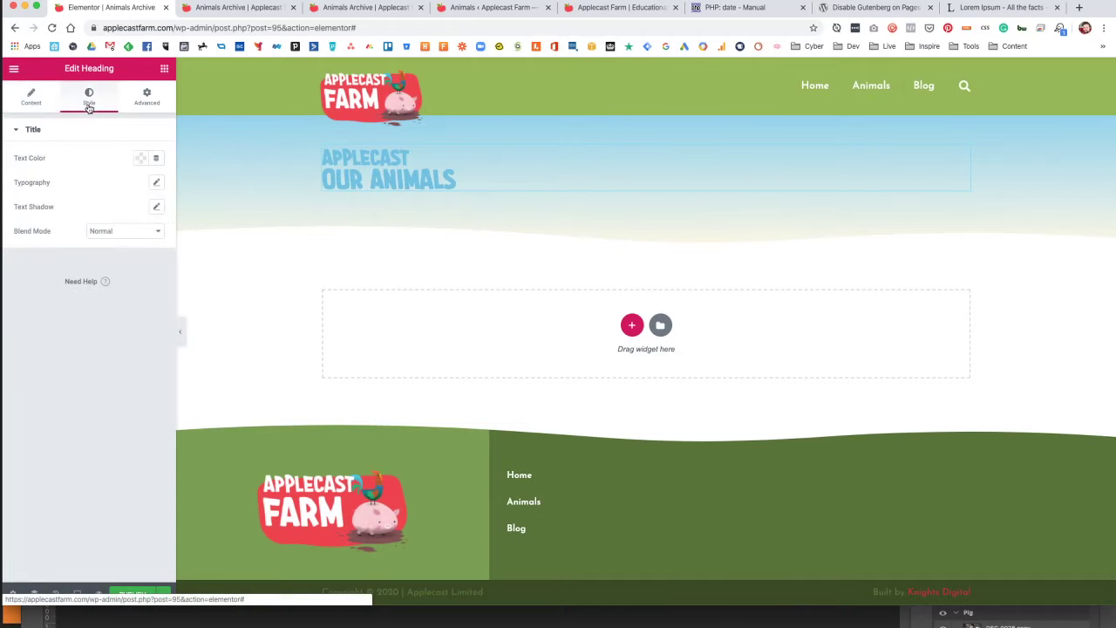
{"action": "left_click", "coordinate": [141, 160]}
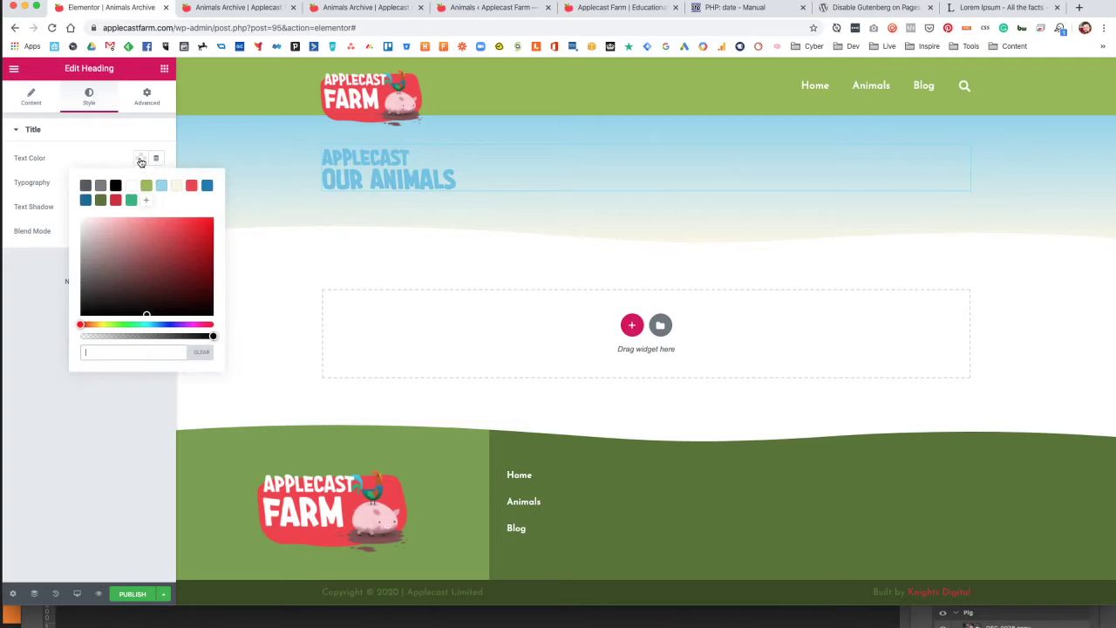
{"action": "left_click", "coordinate": [115, 202]}
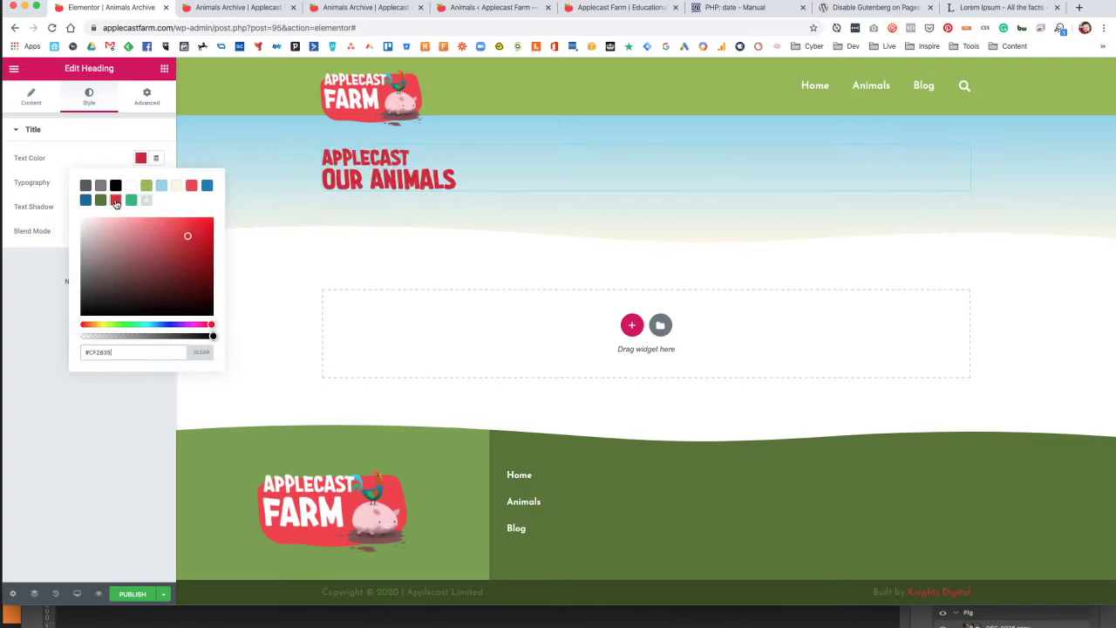
{"action": "left_click", "coordinate": [20, 271]}
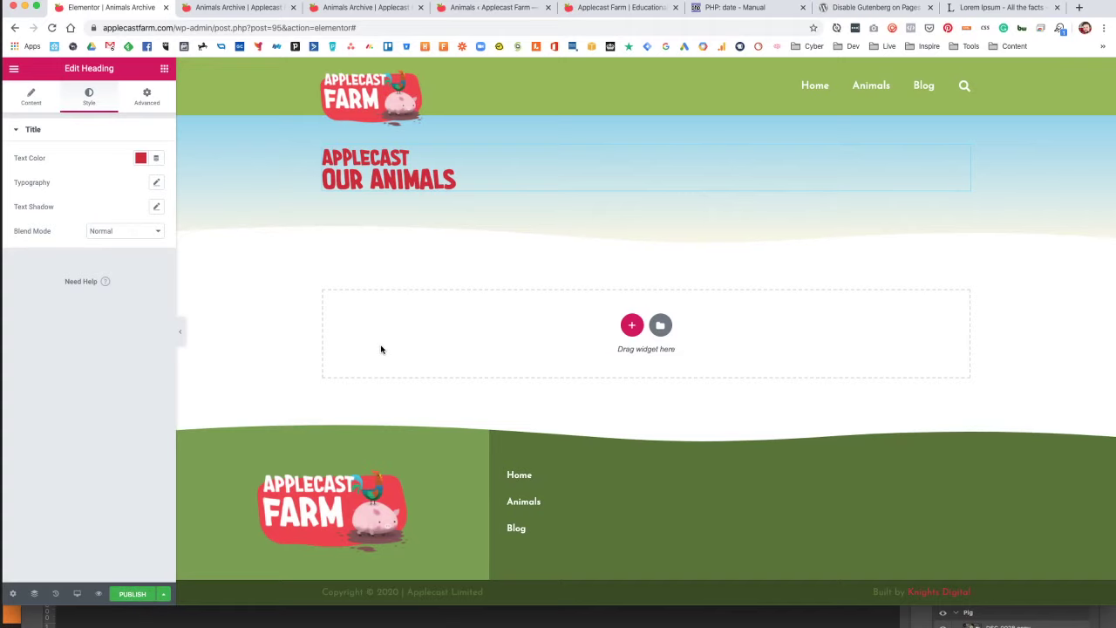
Publish the template with Animals Archive as its include condition and reload the live animals archive page.
{"action": "left_click", "coordinate": [131, 594]}
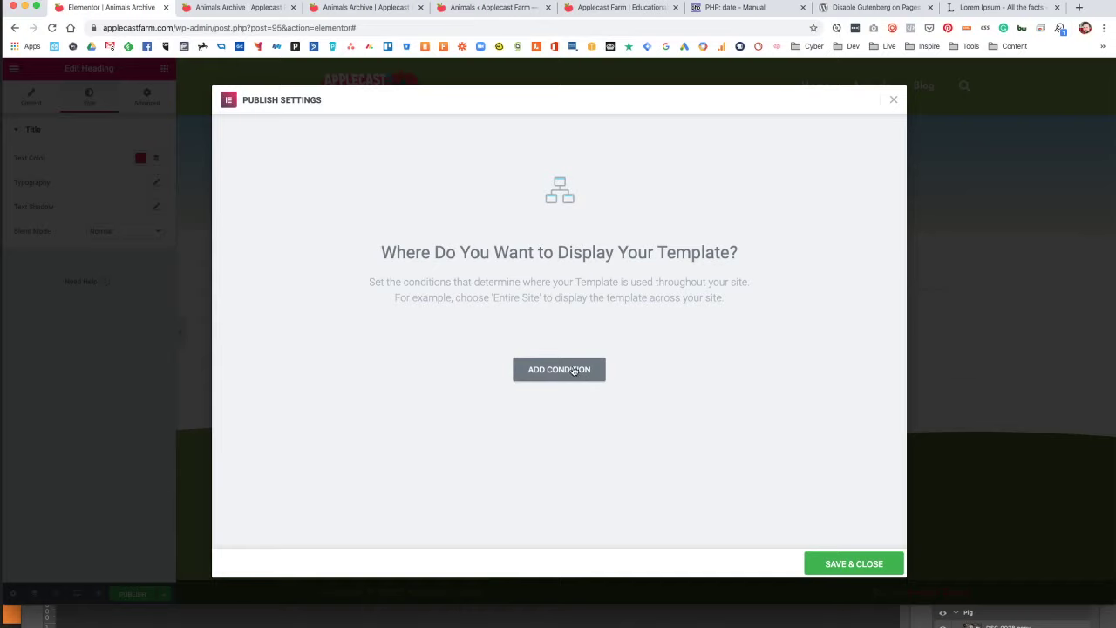
{"action": "left_click", "coordinate": [574, 371]}
{"action": "left_click", "coordinate": [501, 350]}
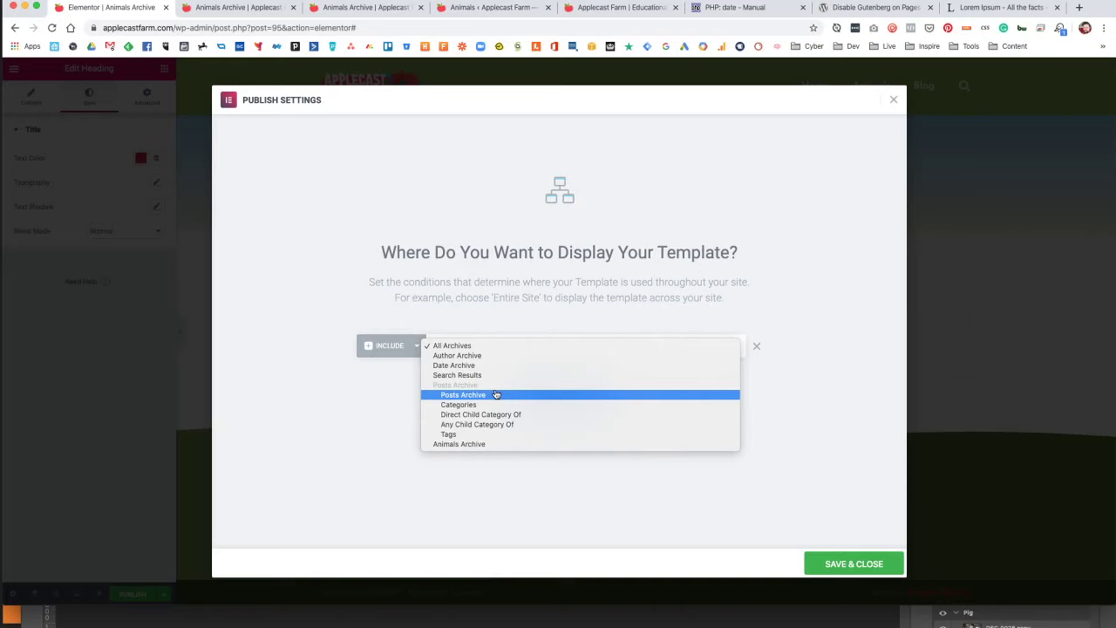
{"action": "left_click", "coordinate": [483, 445]}
{"action": "left_click", "coordinate": [902, 567]}
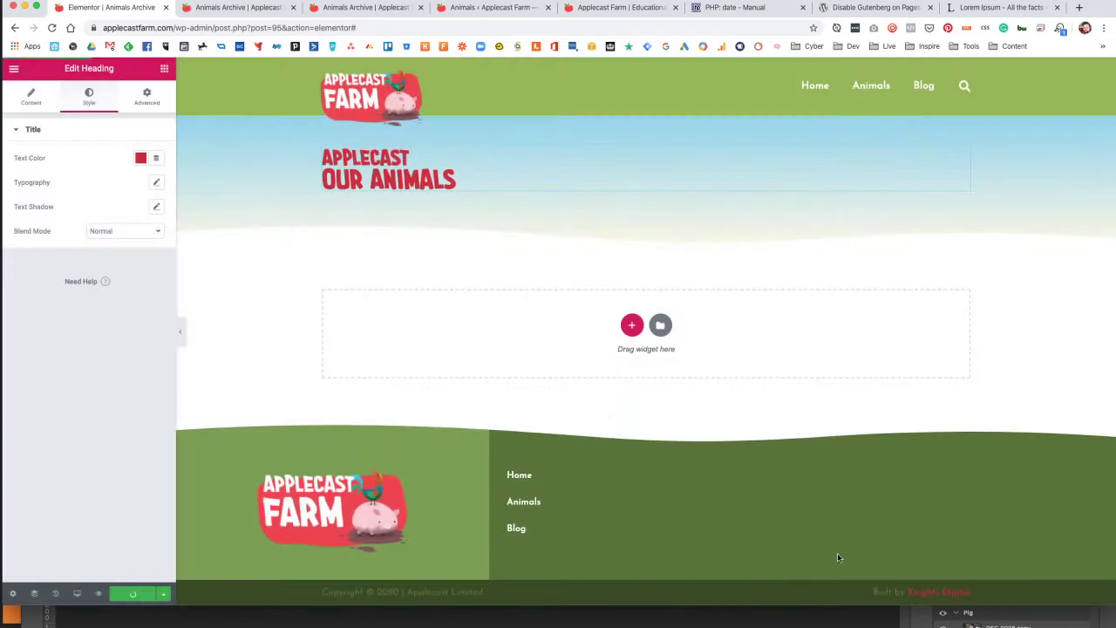
{"action": "left_click", "coordinate": [344, 11]}
{"action": "key", "text": "super+r"}
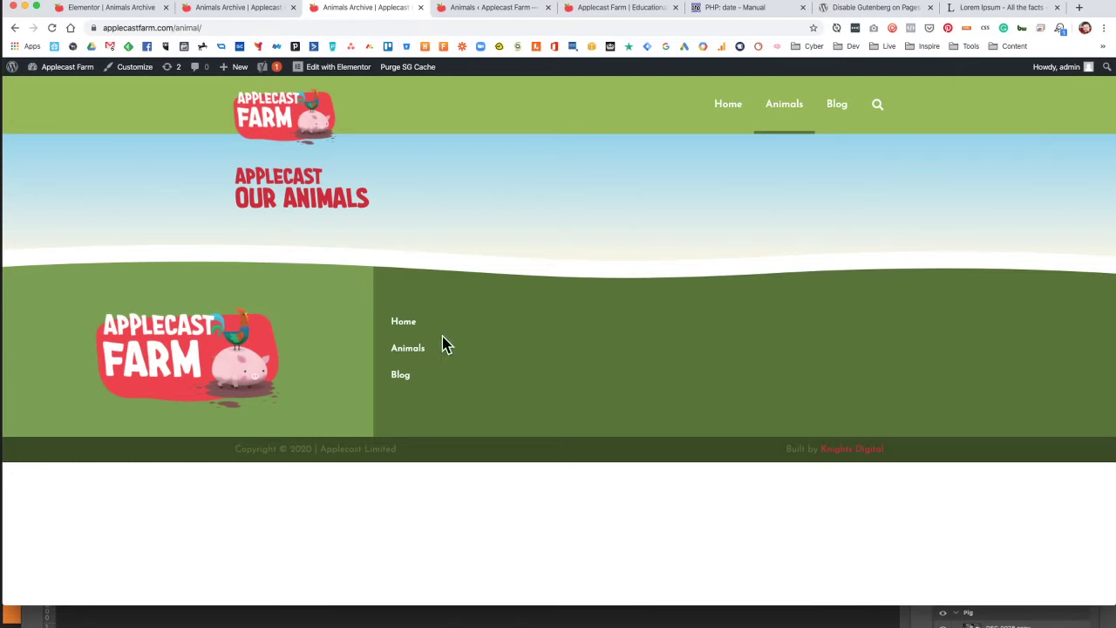
Return to the template editor and try an Archive Posts widget below the header section, reviewing its layout options.
{"action": "left_click", "coordinate": [102, 8]}
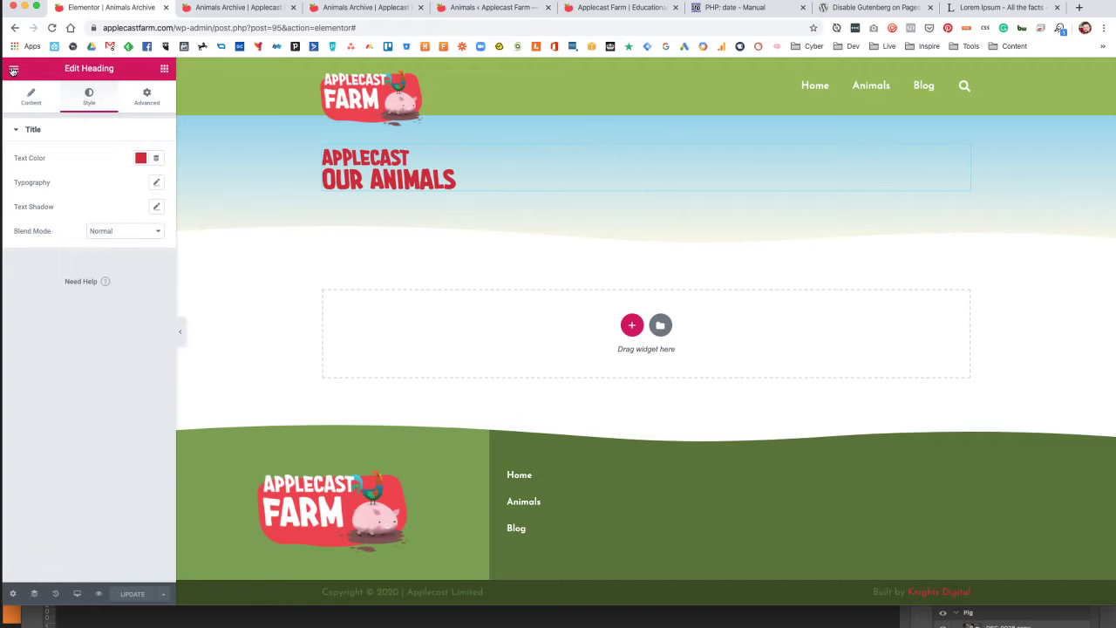
{"action": "left_click", "coordinate": [13, 70]}
{"action": "left_click", "coordinate": [164, 68]}
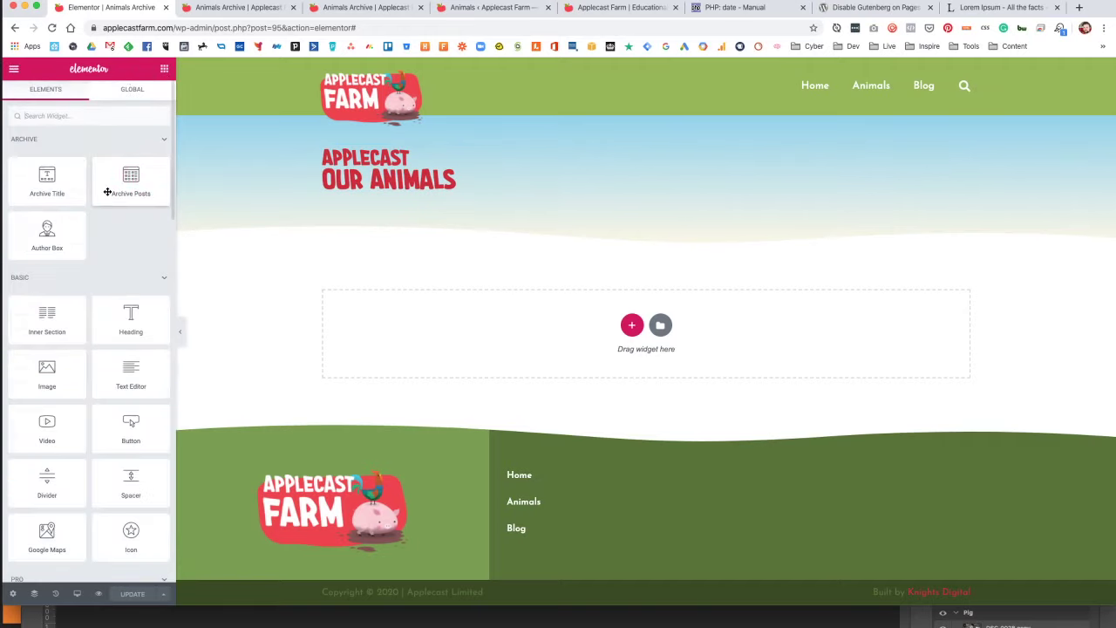
{"action": "left_click_drag", "start_coordinate": [107, 192], "coordinate": [520, 366]}
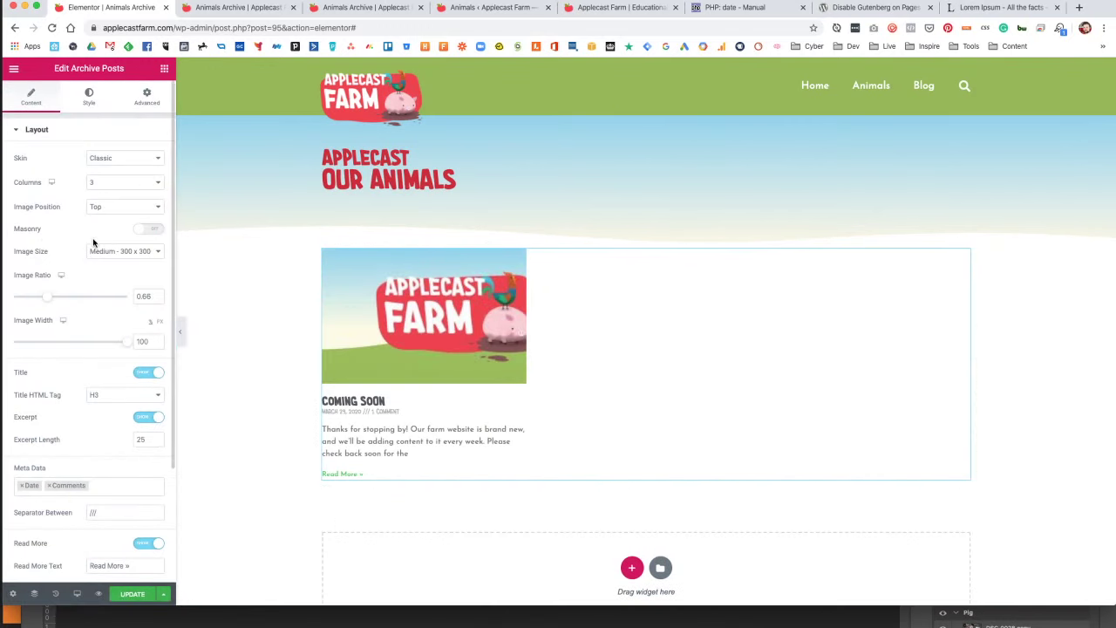
{"action": "scroll", "coordinate": [91, 235], "scroll_direction": "down", "scroll_amount": 2}
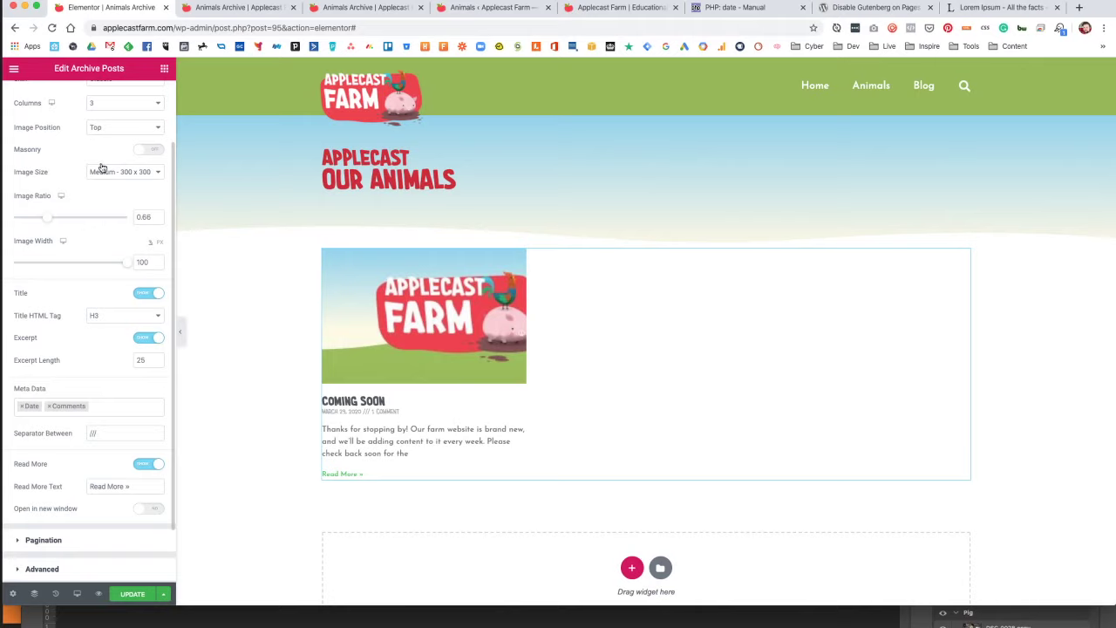
Leave the template editor without saving and open the Add Plugins page in the WordPress dashboard.
{"action": "left_click", "coordinate": [14, 71]}
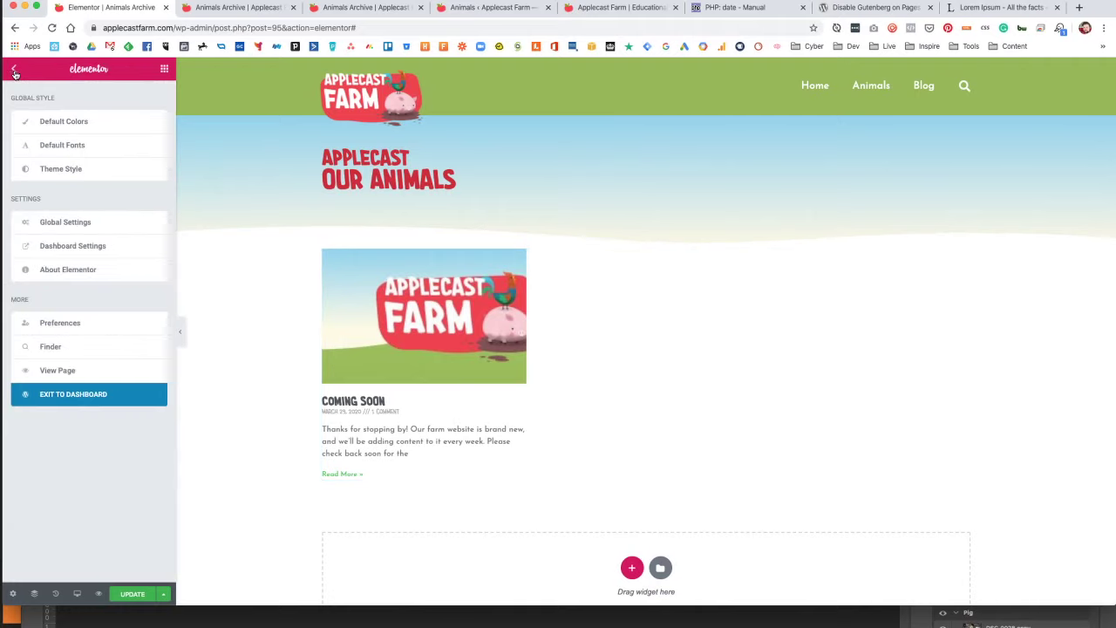
{"action": "left_click", "coordinate": [74, 373]}
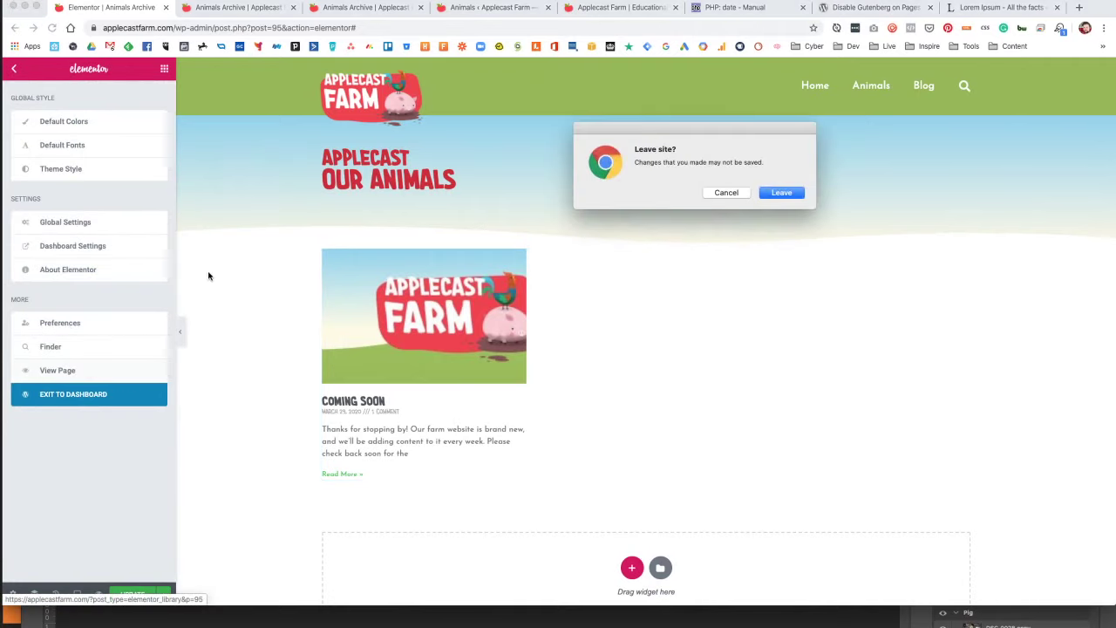
{"action": "left_click", "coordinate": [790, 194]}
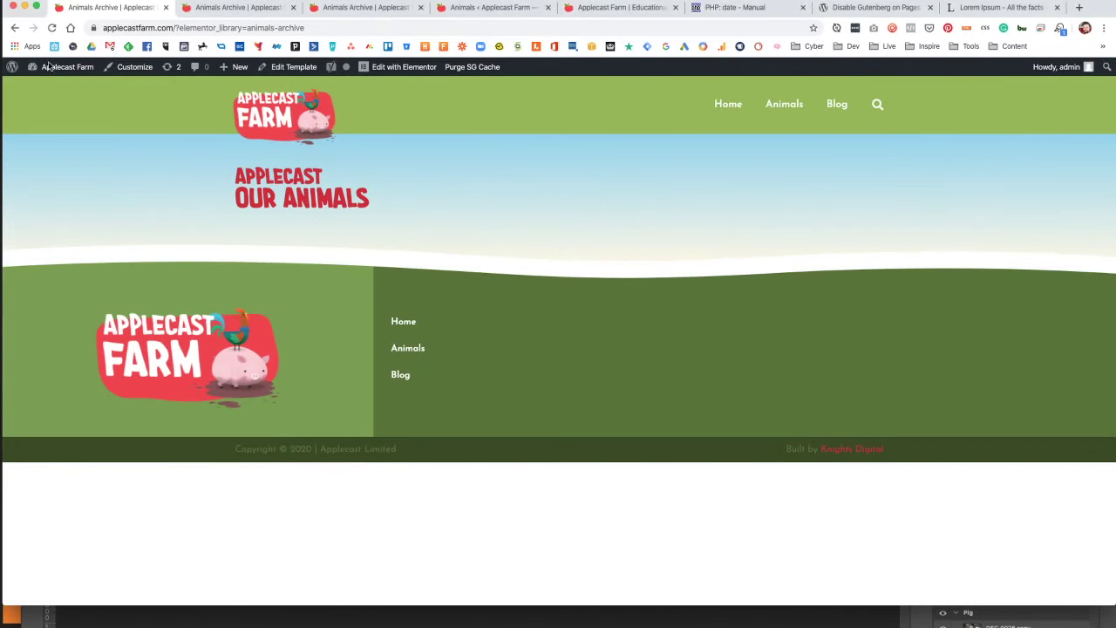
{"action": "left_click", "coordinate": [57, 68]}
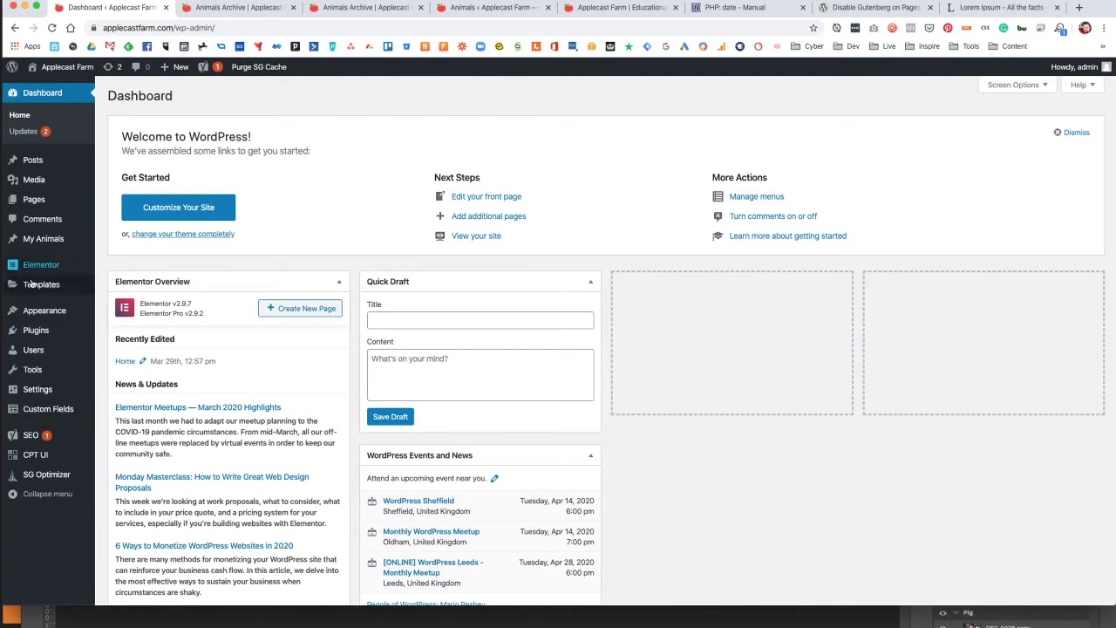
{"action": "left_click", "coordinate": [36, 328]}
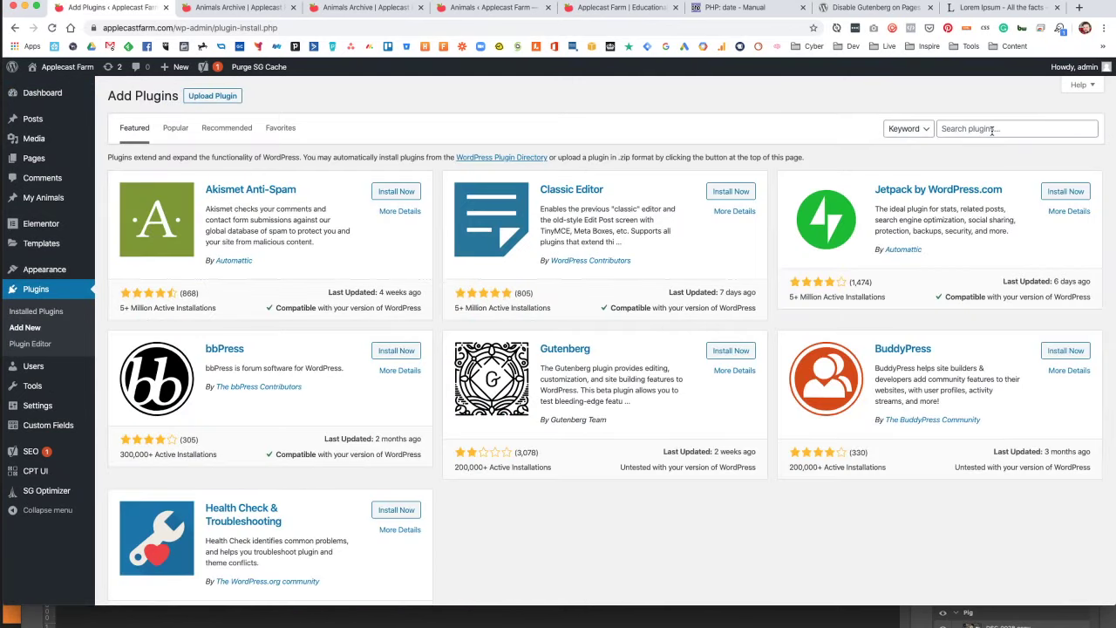
Search the plugin directory for "custom elementor", and install and activate the Elementor Custom Skin plugin.
{"action": "left_click", "coordinate": [991, 129]}
{"action": "type", "text": "custom"}
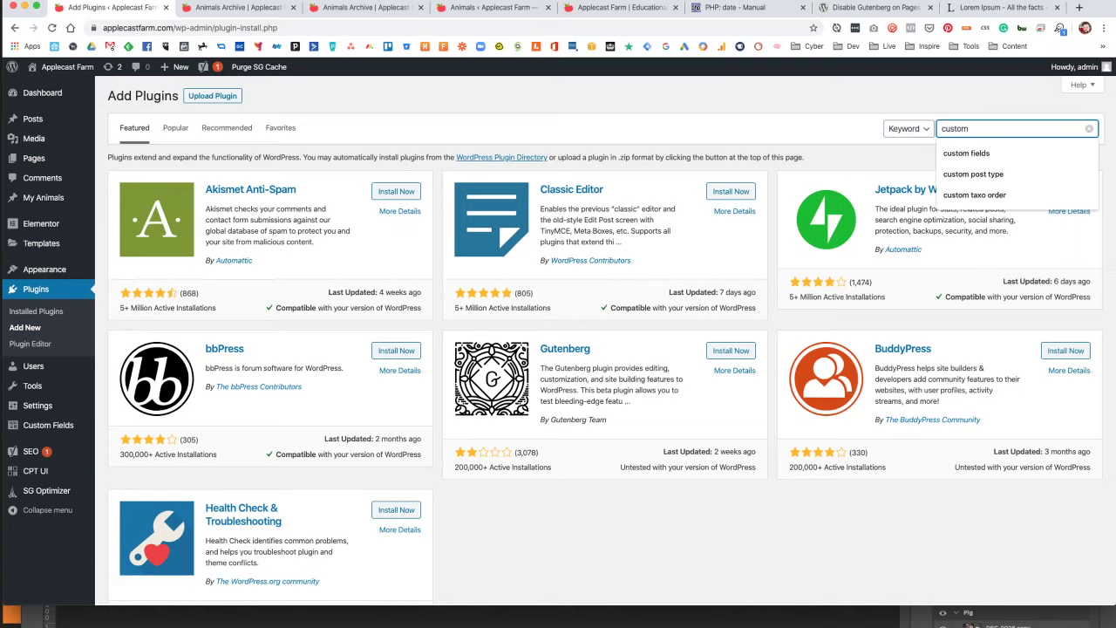
{"action": "type", "text": " elementor"}
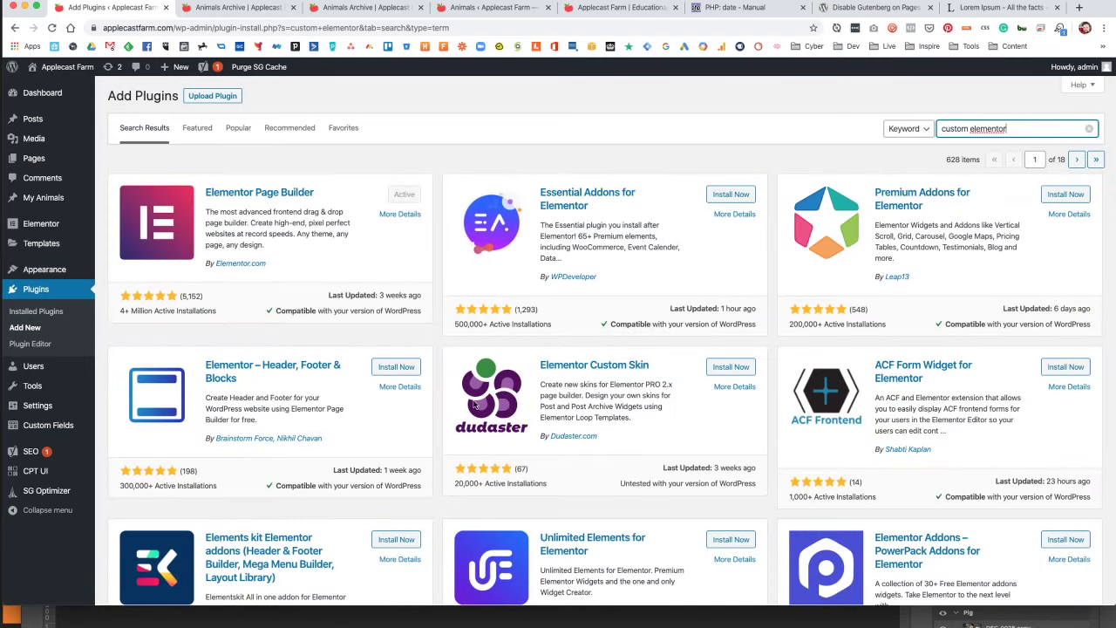
{"action": "scroll", "coordinate": [680, 401], "scroll_direction": "down", "scroll_amount": 3}
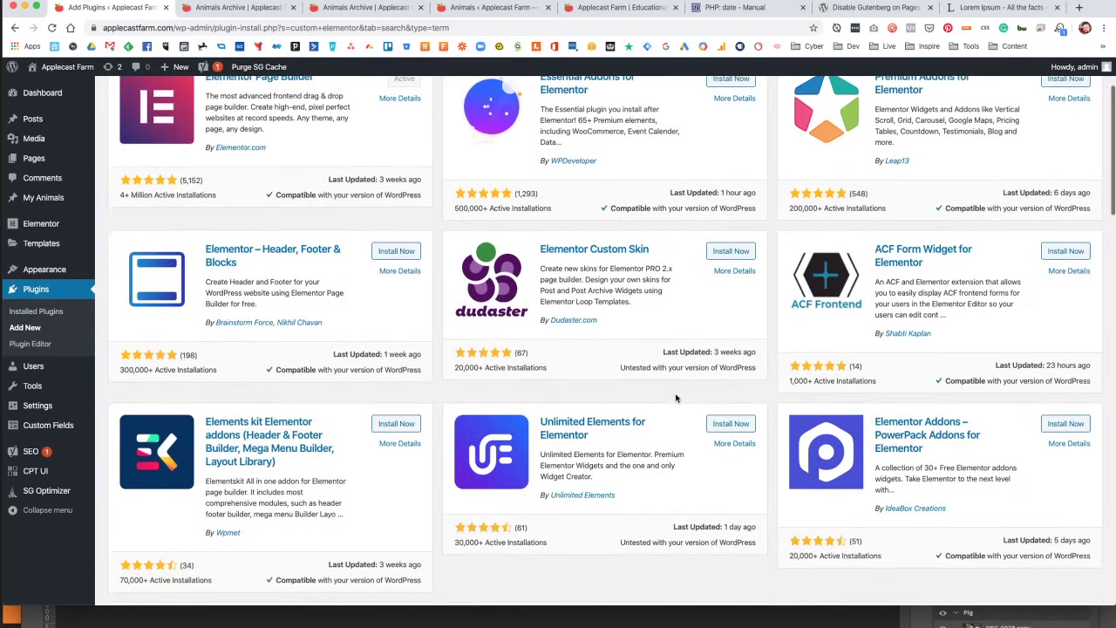
{"action": "left_click", "coordinate": [733, 251]}
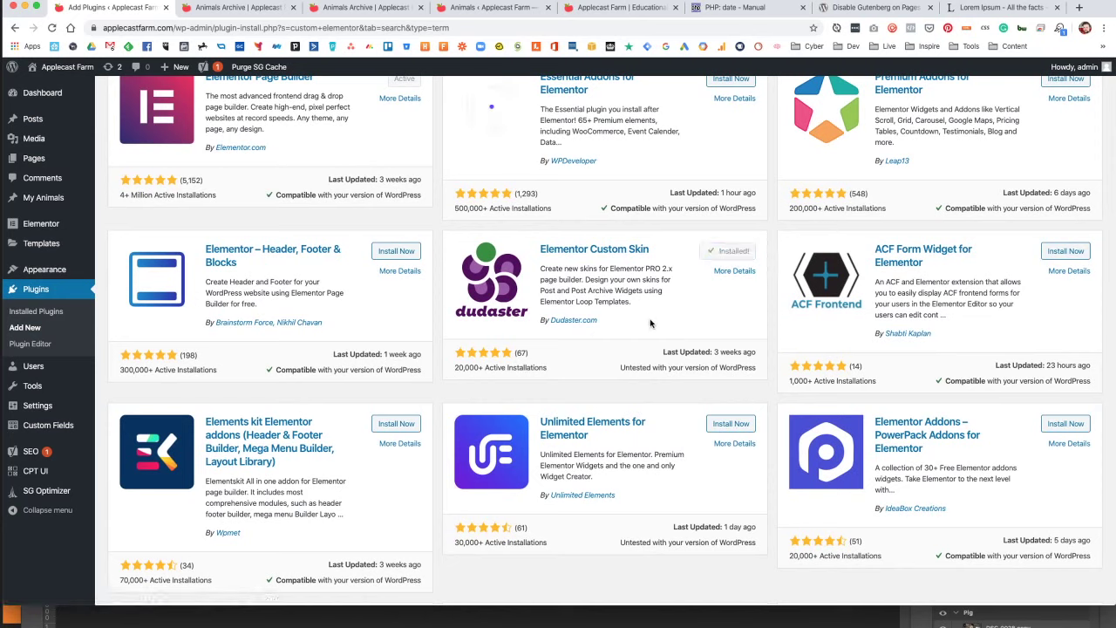
{"action": "left_click", "coordinate": [735, 251]}
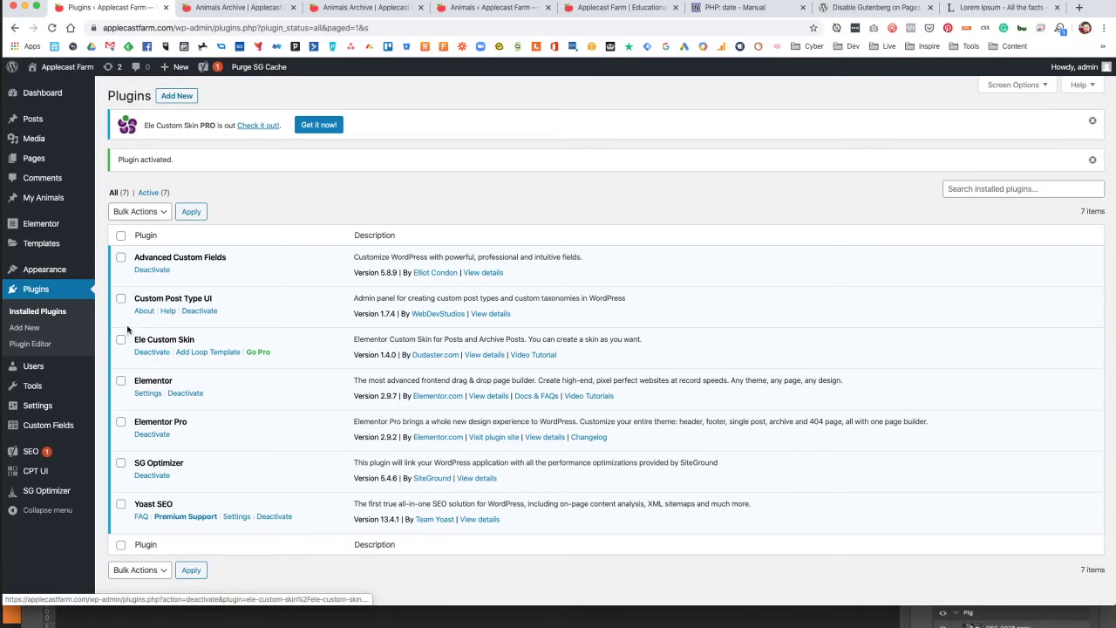
Create a new Loop template named "Animal Index" and dismiss the block library to reach its blank canvas.
{"action": "left_click", "coordinate": [207, 353]}
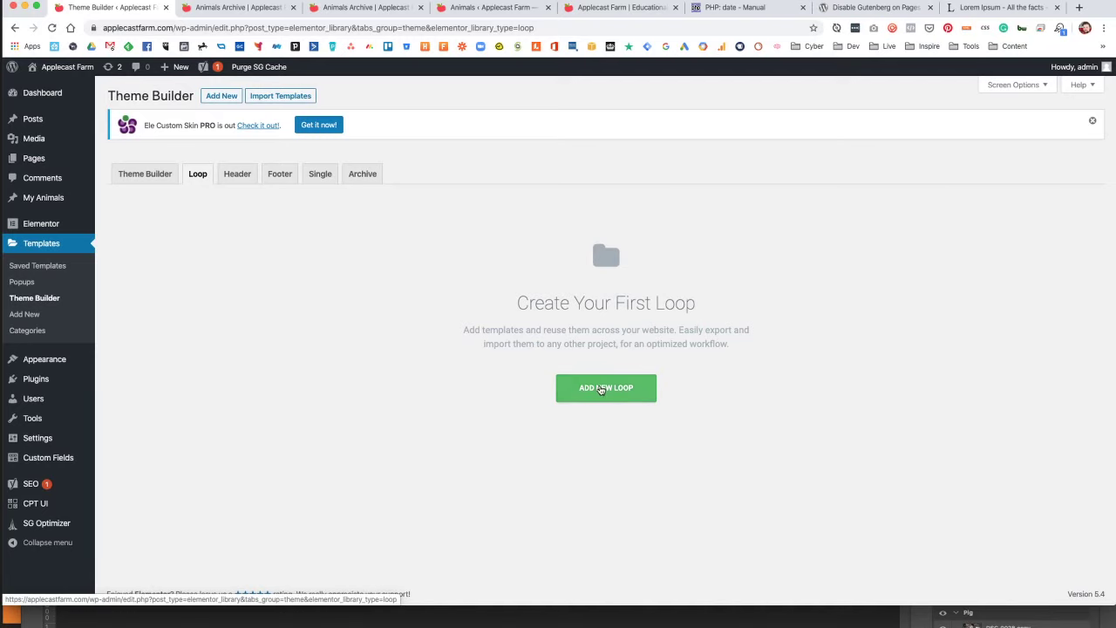
{"action": "left_click", "coordinate": [604, 388]}
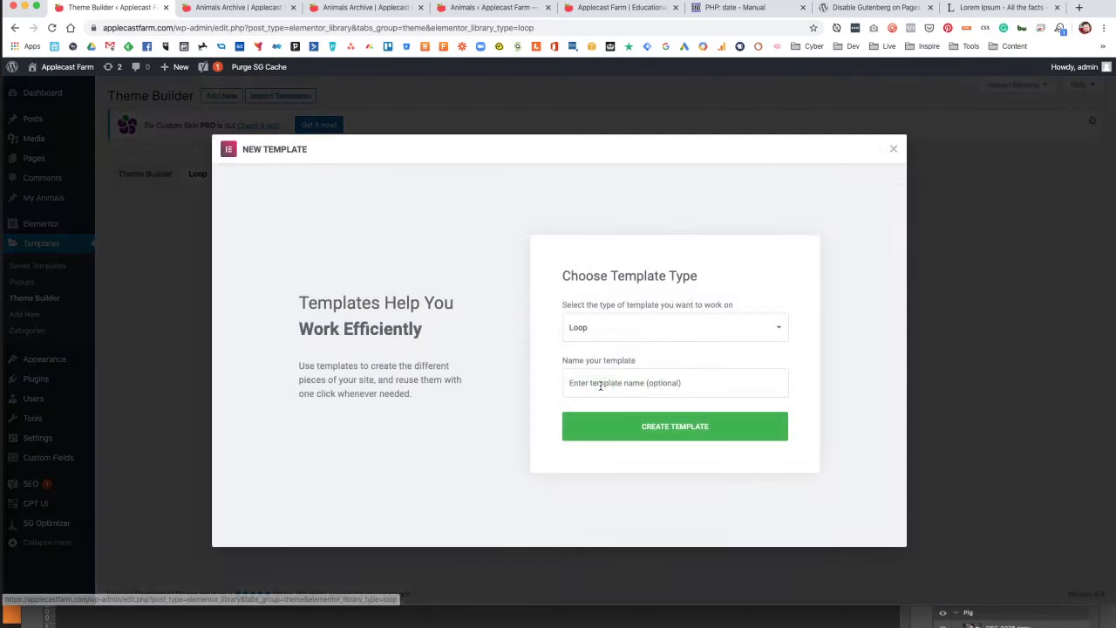
{"action": "left_click", "coordinate": [643, 323]}
{"action": "left_click", "coordinate": [637, 329]}
{"action": "left_click", "coordinate": [624, 383]}
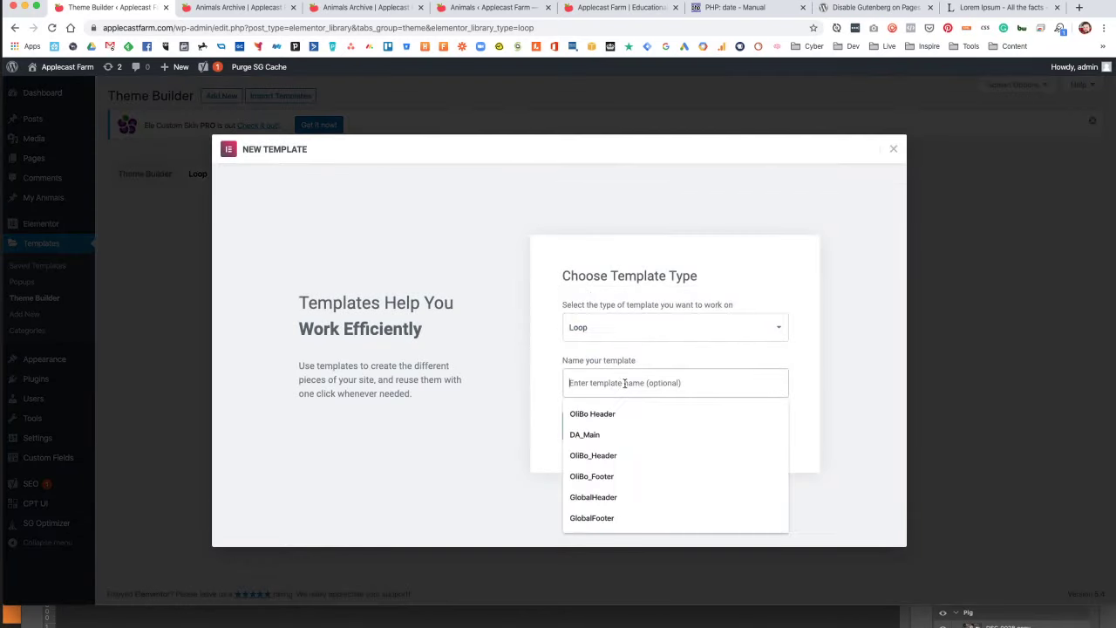
{"action": "type", "text": "Animal I"}
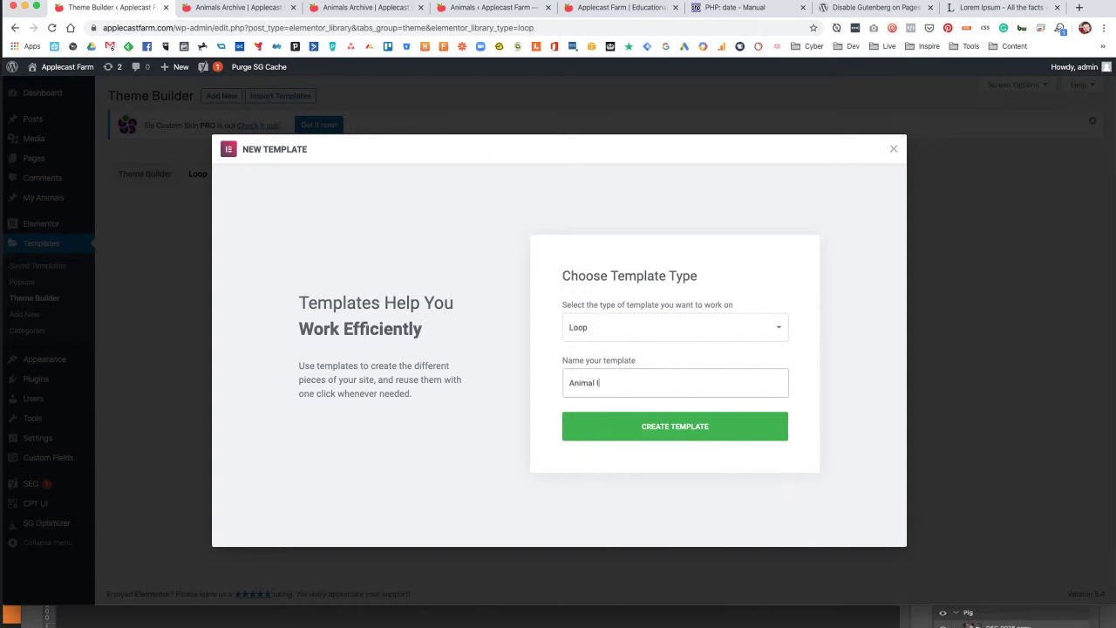
{"action": "type", "text": "ndex"}
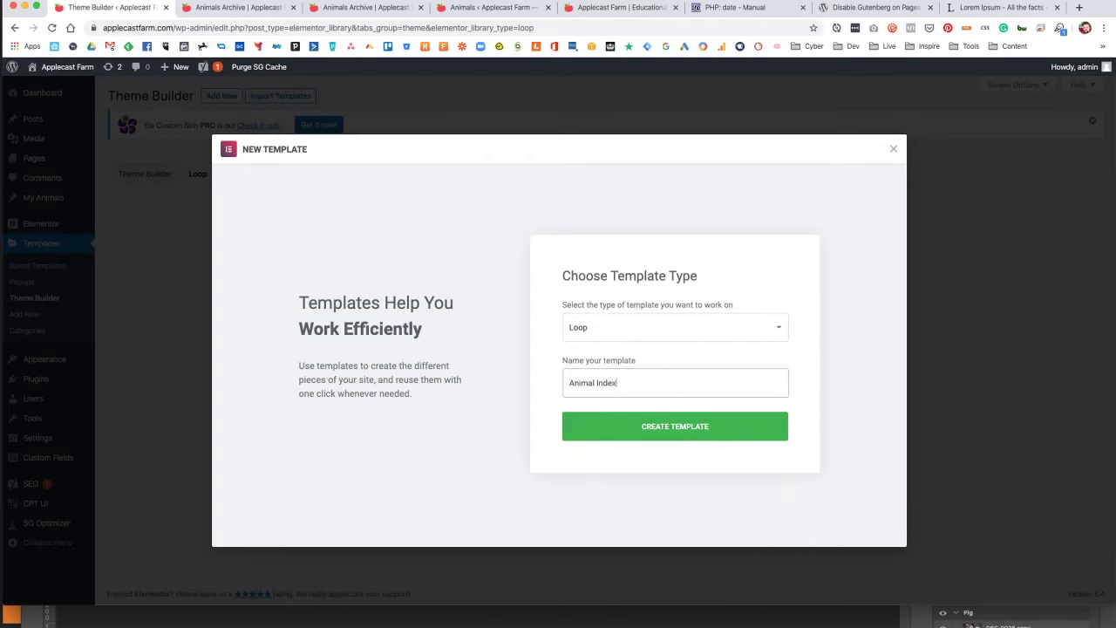
{"action": "left_click", "coordinate": [610, 438]}
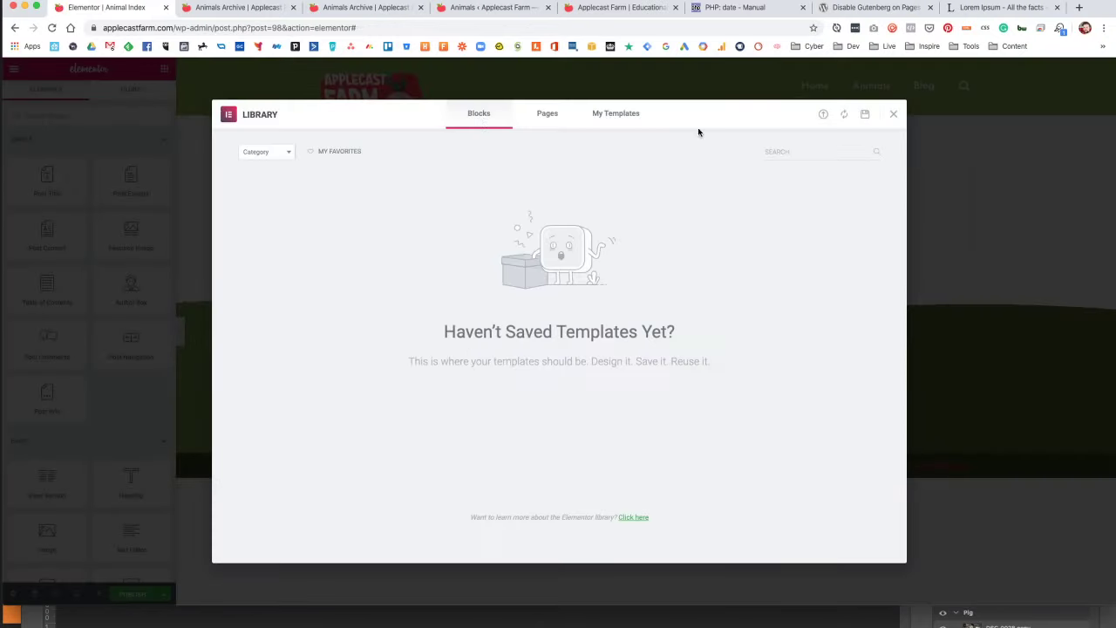
{"action": "left_click", "coordinate": [893, 114]}
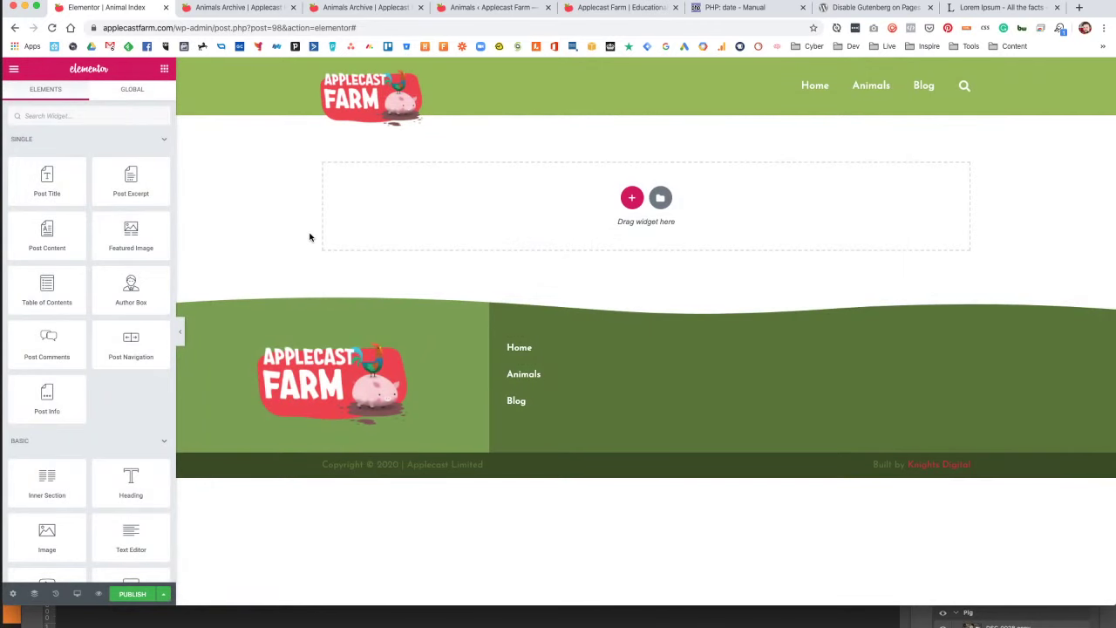
Add a two-column section with a narrow first column and wide second column, and set its top and bottom padding to 20 px.
{"action": "left_click", "coordinate": [632, 199]}
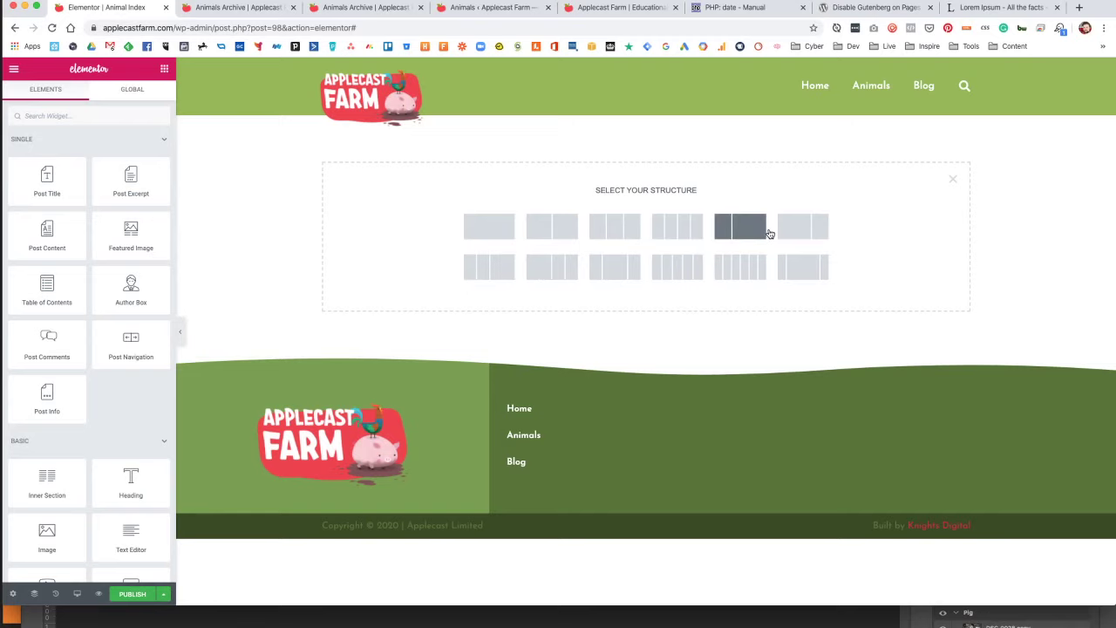
{"action": "left_click", "coordinate": [741, 227]}
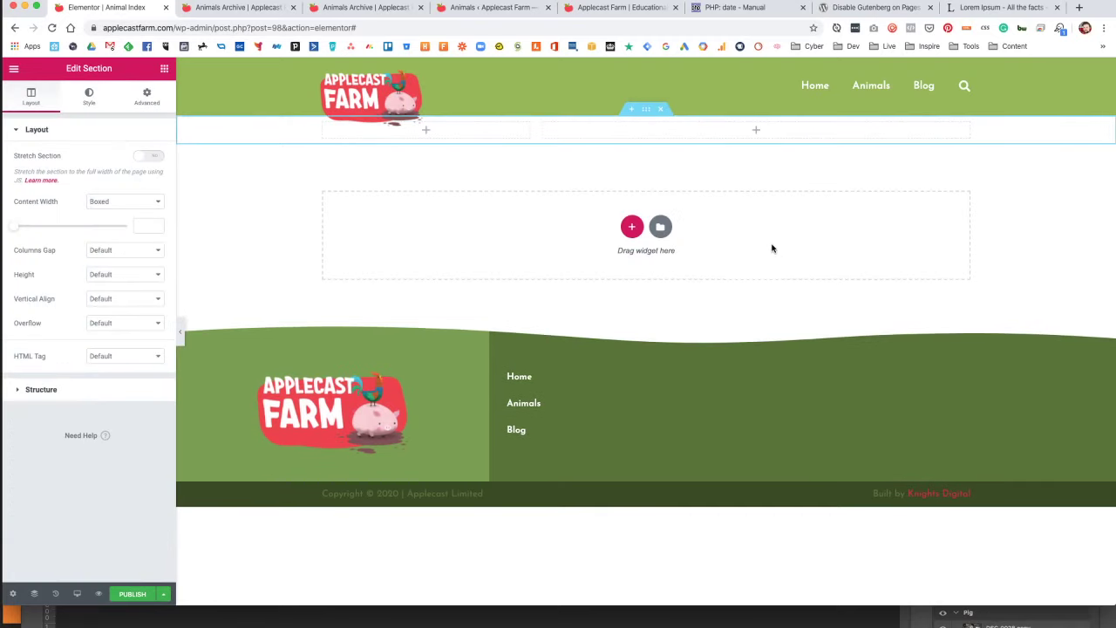
{"action": "left_click", "coordinate": [150, 98]}
{"action": "left_click", "coordinate": [30, 231]}
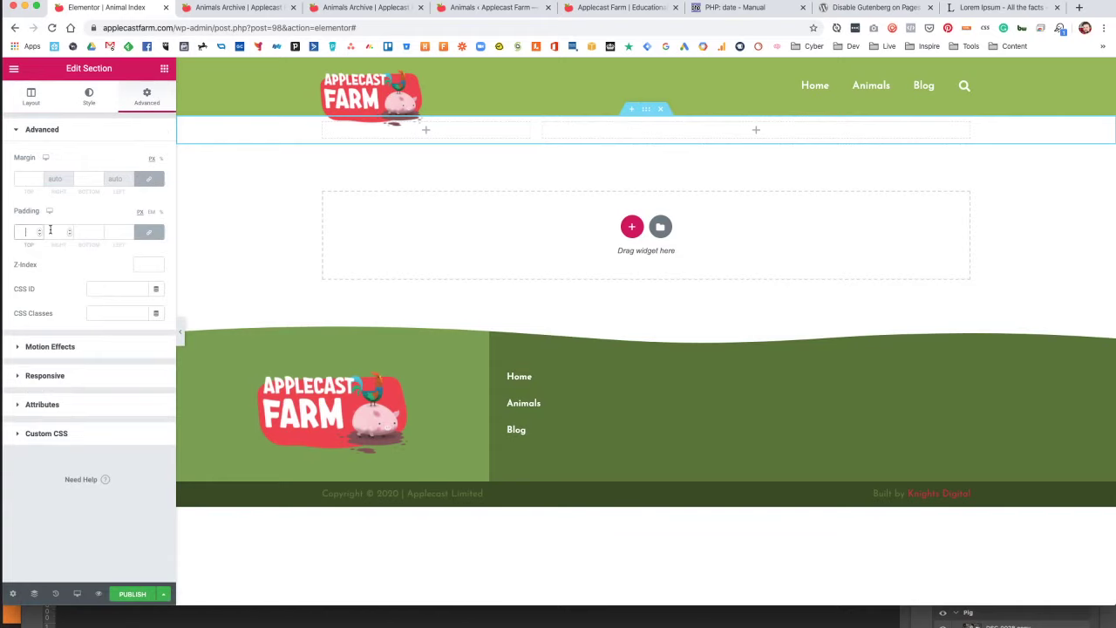
{"action": "type", "text": "2"}
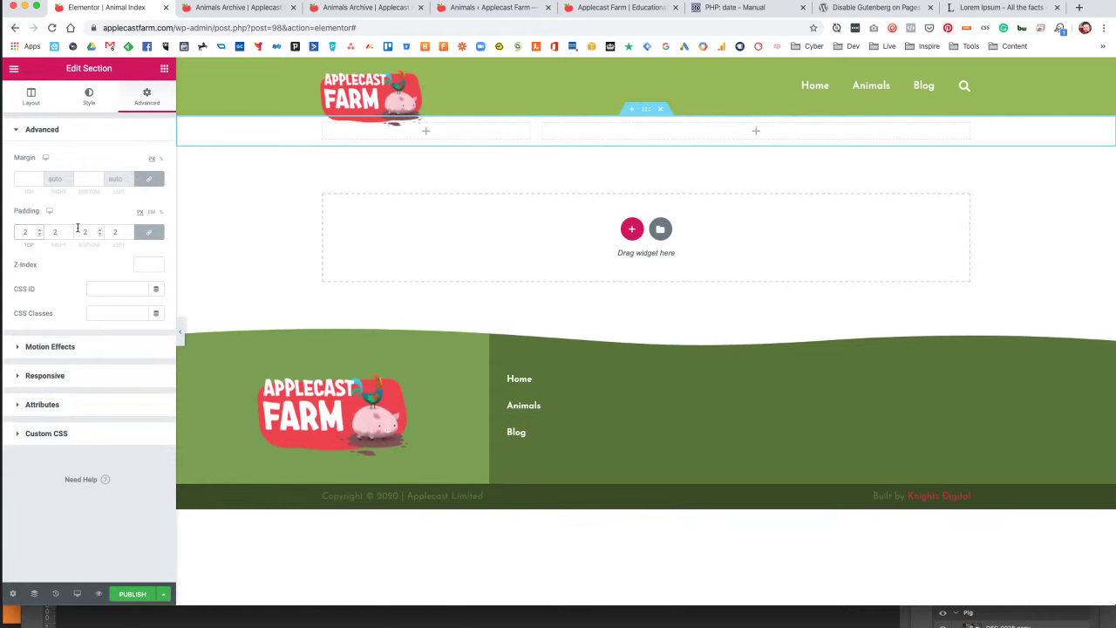
{"action": "type", "text": "0"}
{"action": "left_click", "coordinate": [149, 231]}
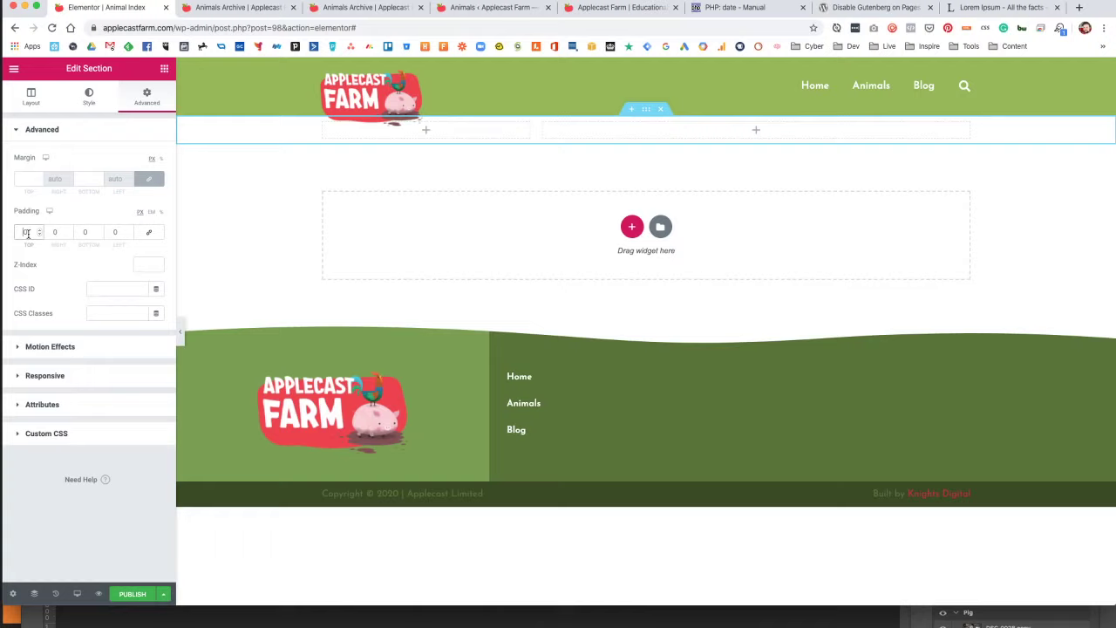
{"action": "left_click", "coordinate": [82, 232]}
{"action": "type", "text": "2"}
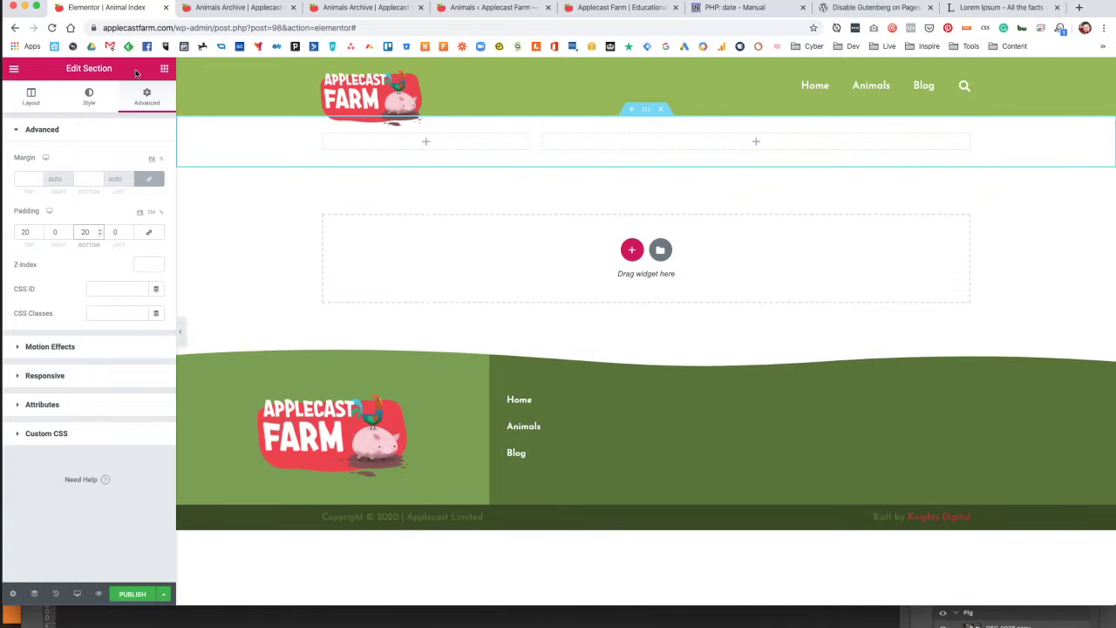
Add a Featured Image widget to the narrow column and apply Animal, with All selected, as the template's dynamic preview content.
{"action": "left_click", "coordinate": [164, 69]}
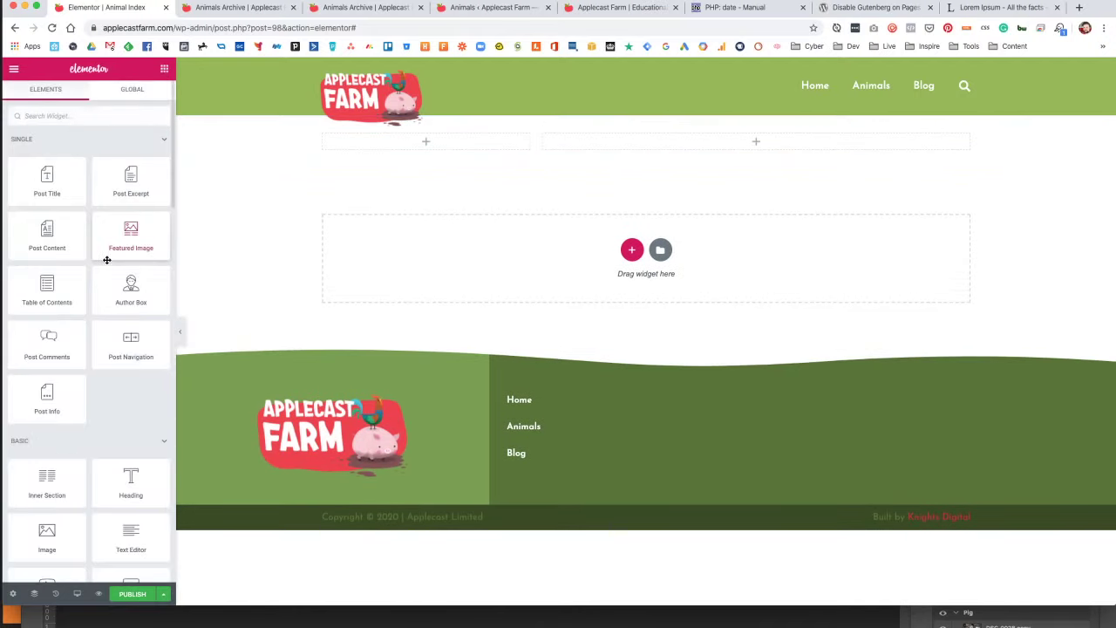
{"action": "left_click_drag", "start_coordinate": [115, 243], "coordinate": [403, 147]}
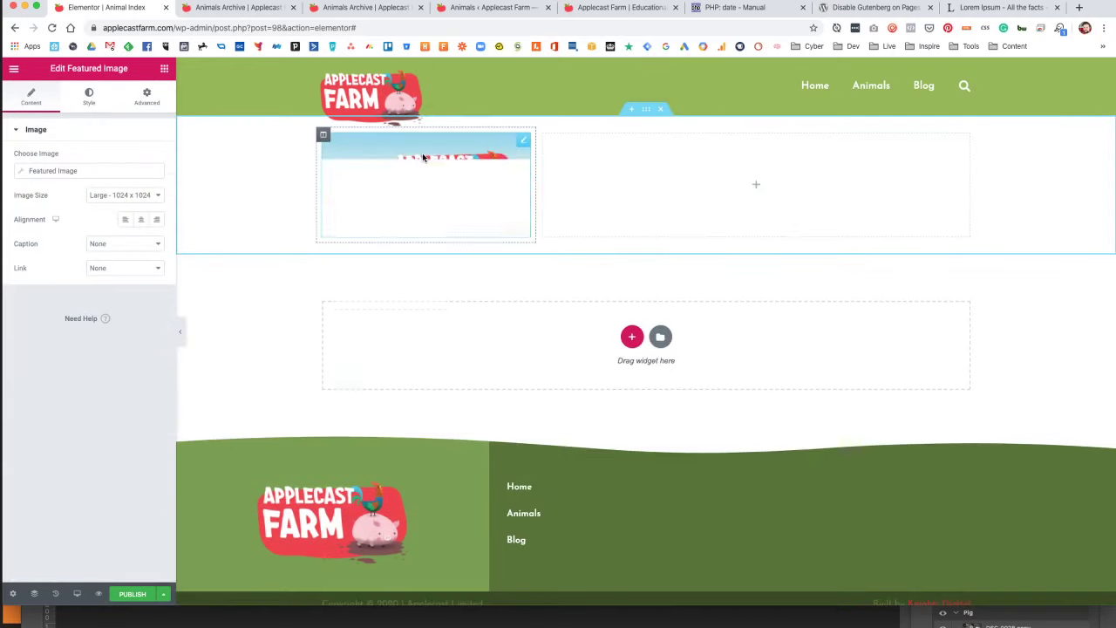
{"action": "left_click", "coordinate": [13, 595]}
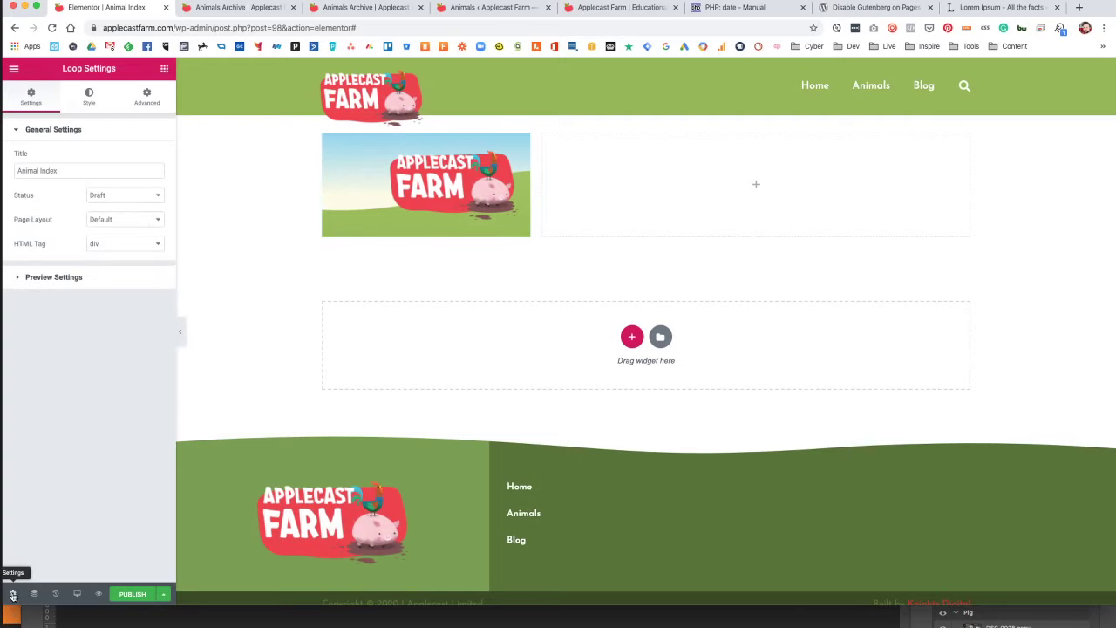
{"action": "left_click", "coordinate": [40, 284]}
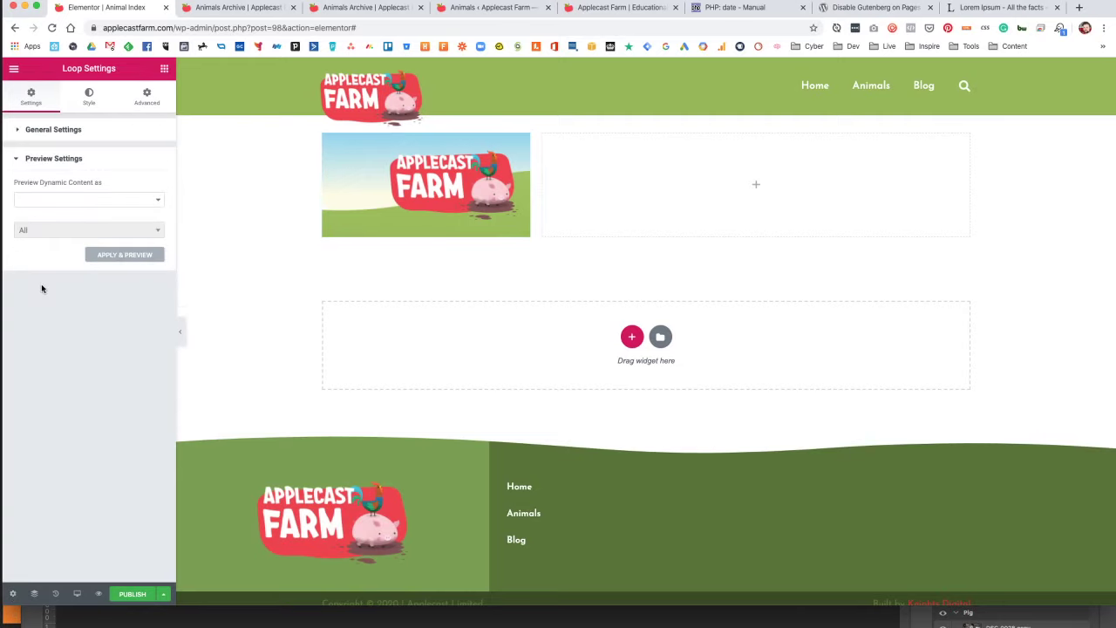
{"action": "left_click", "coordinate": [69, 202]}
{"action": "left_click", "coordinate": [48, 238]}
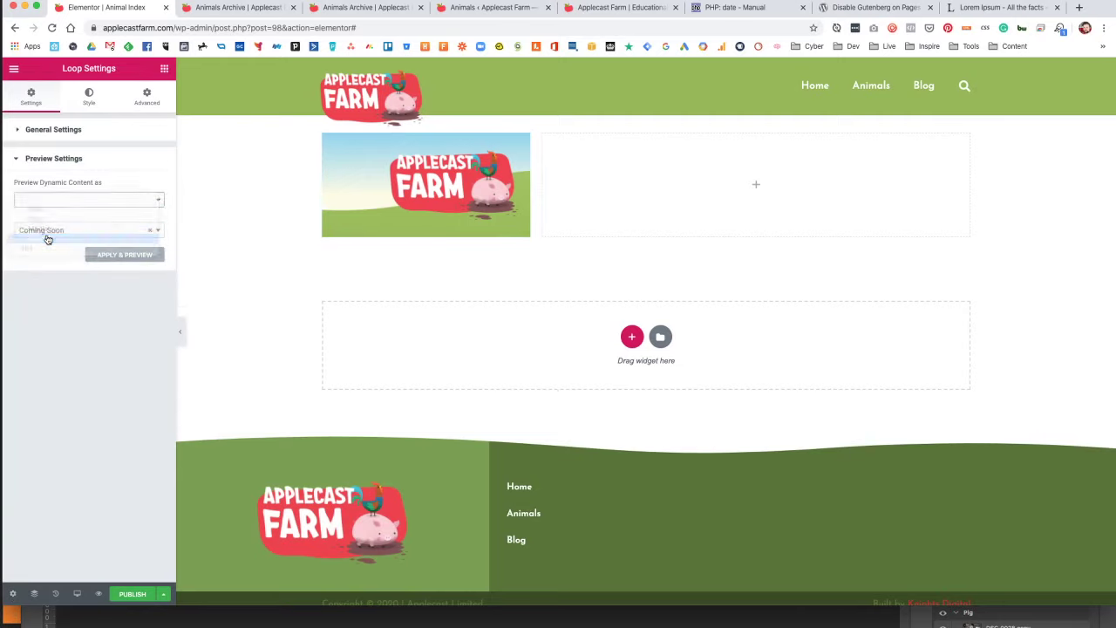
{"action": "left_click", "coordinate": [66, 232]}
{"action": "left_click", "coordinate": [58, 298]}
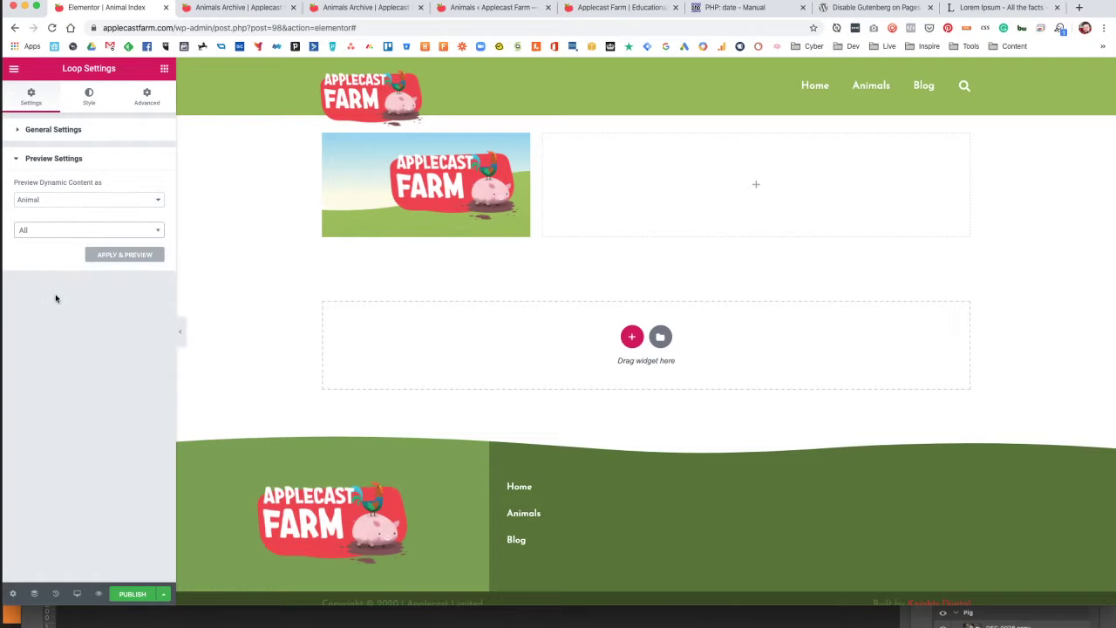
{"action": "left_click", "coordinate": [122, 255]}
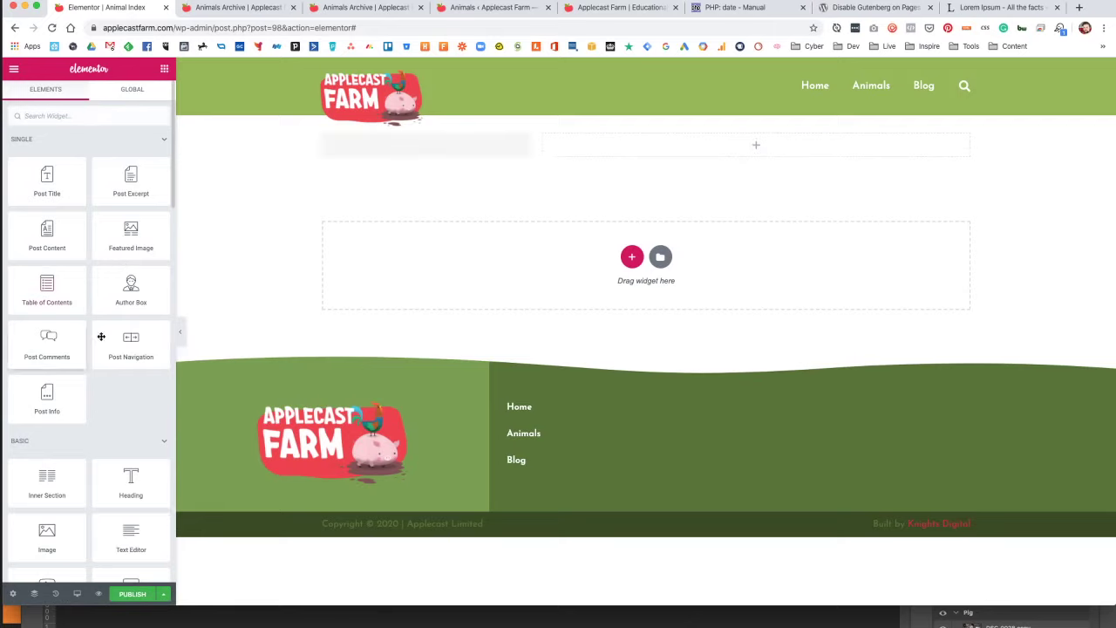
Set the featured image's size to Full and return to the widget list.
{"action": "left_click", "coordinate": [415, 147]}
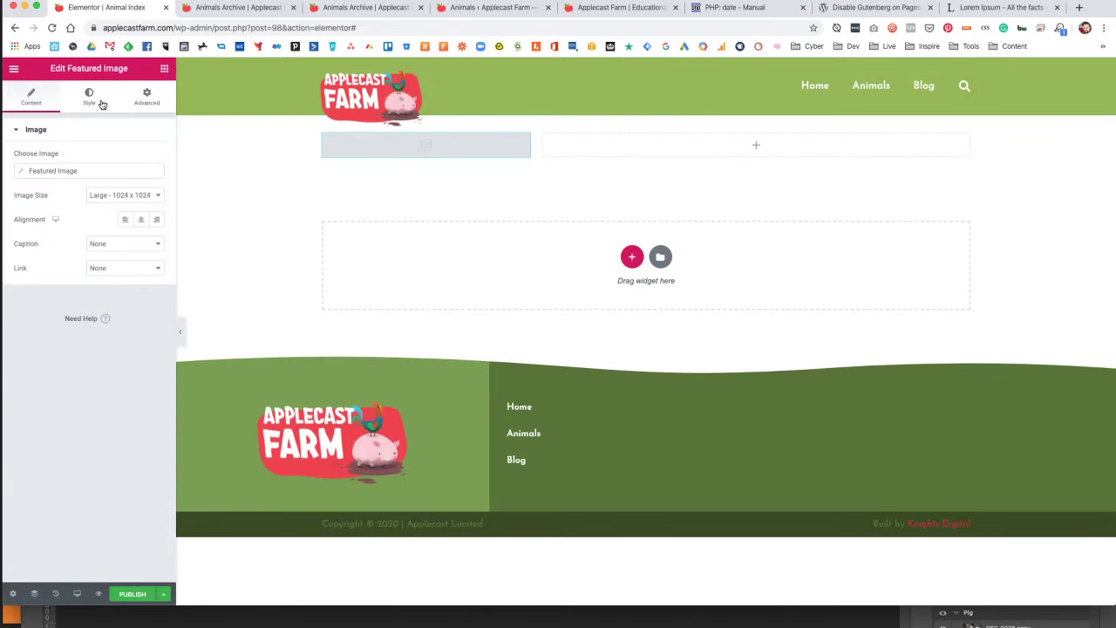
{"action": "left_click", "coordinate": [144, 195]}
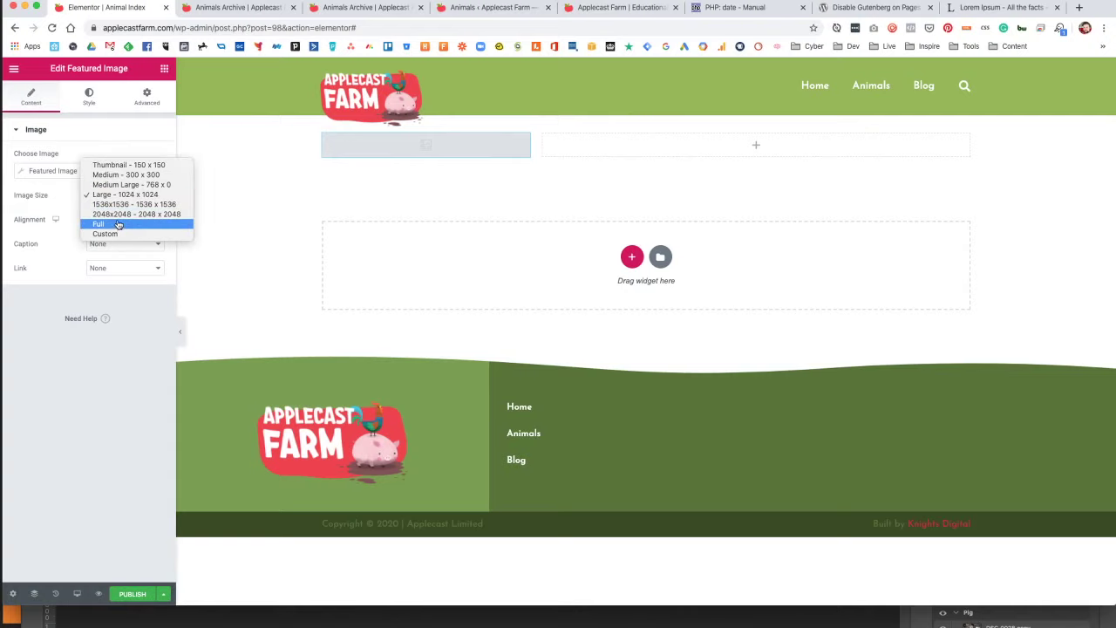
{"action": "left_click", "coordinate": [124, 227]}
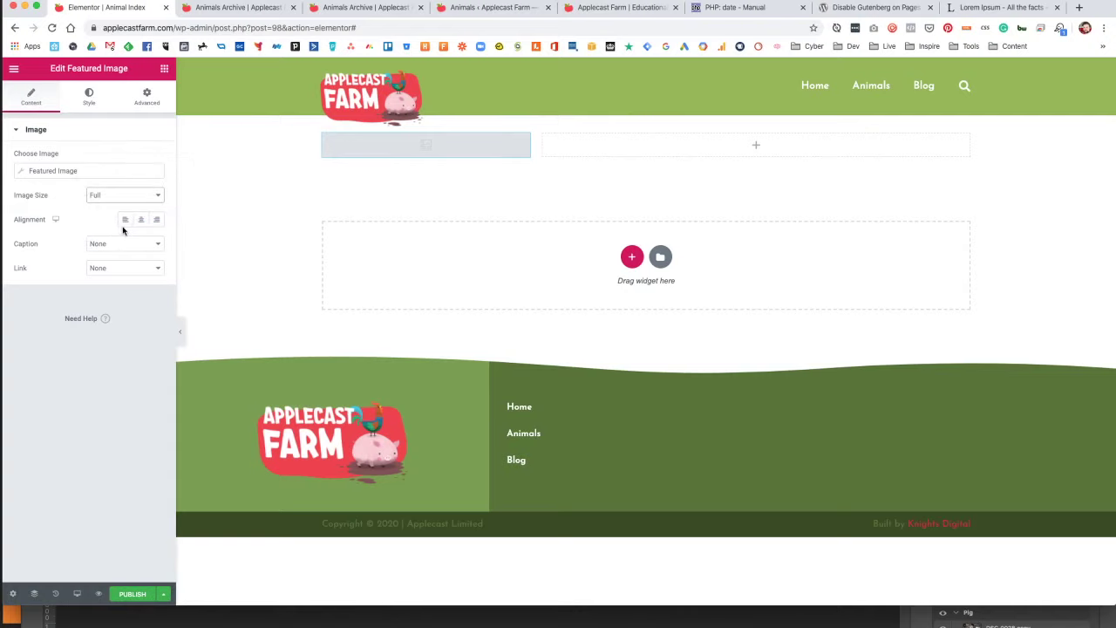
{"action": "left_click", "coordinate": [84, 96]}
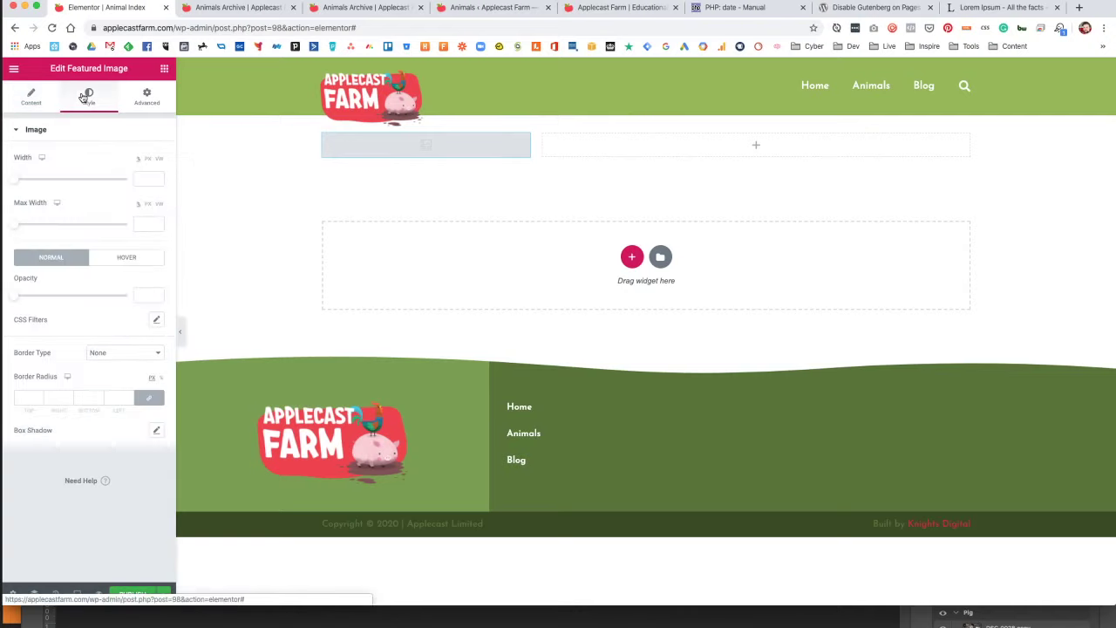
{"action": "left_click", "coordinate": [164, 70]}
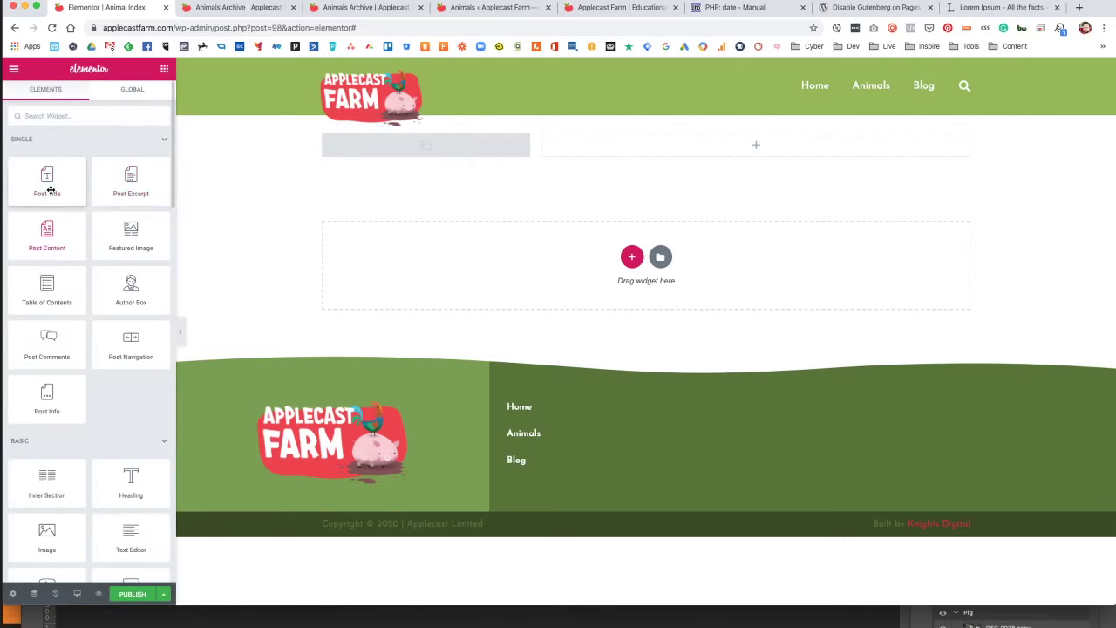
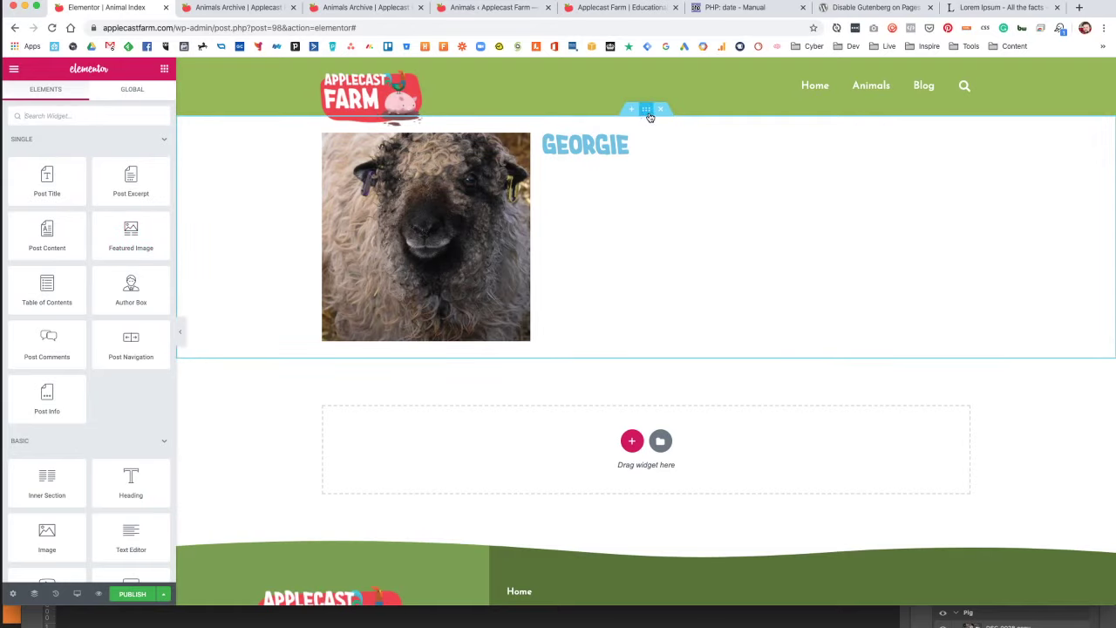
Set the top and bottom padding of the section holding the image and title to 40 px.
{"action": "left_click", "coordinate": [648, 114]}
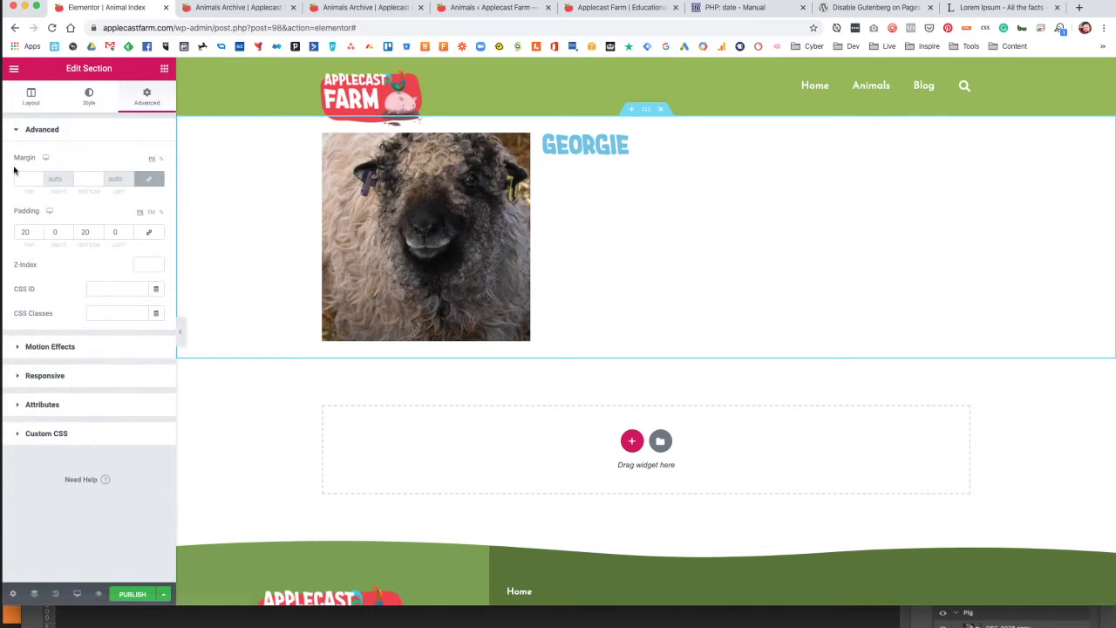
{"action": "left_click", "coordinate": [21, 232]}
{"action": "type", "text": "40"}
{"action": "double_click", "coordinate": [85, 232]}
{"action": "type", "text": "40"}
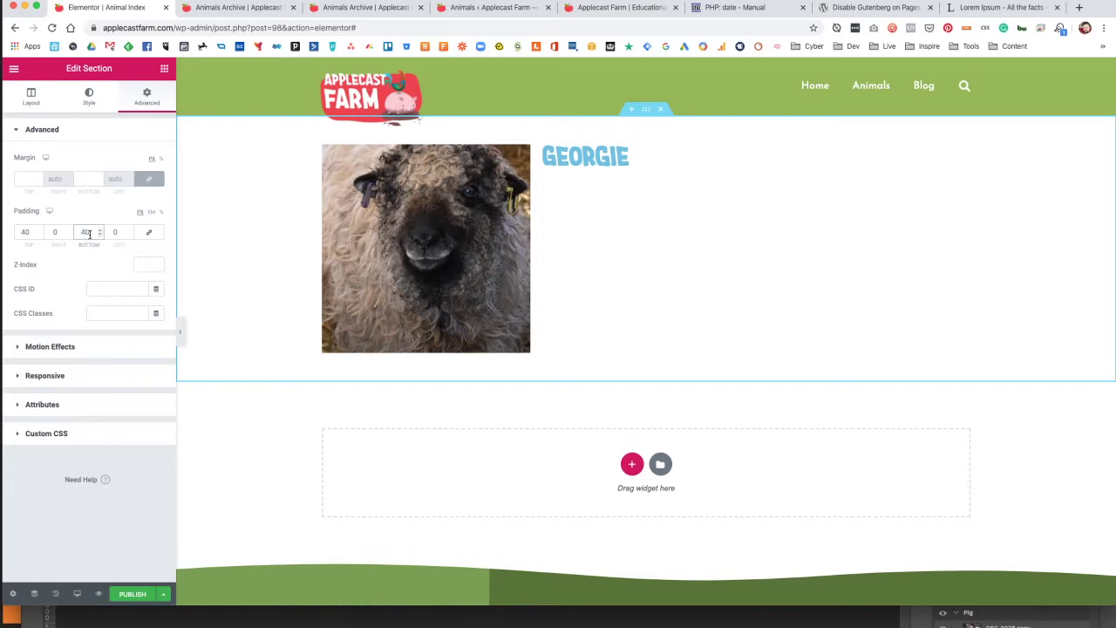
Change the post title's text color to the saved red swatch, #CF2B35.
{"action": "left_click", "coordinate": [602, 157]}
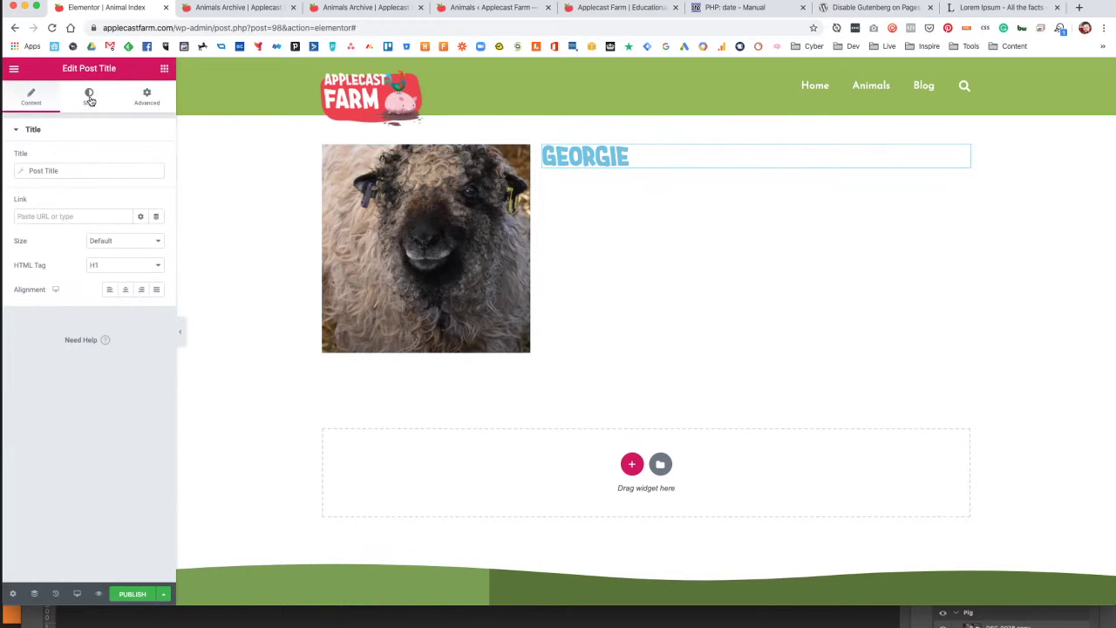
{"action": "left_click", "coordinate": [89, 98]}
{"action": "left_click", "coordinate": [140, 157]}
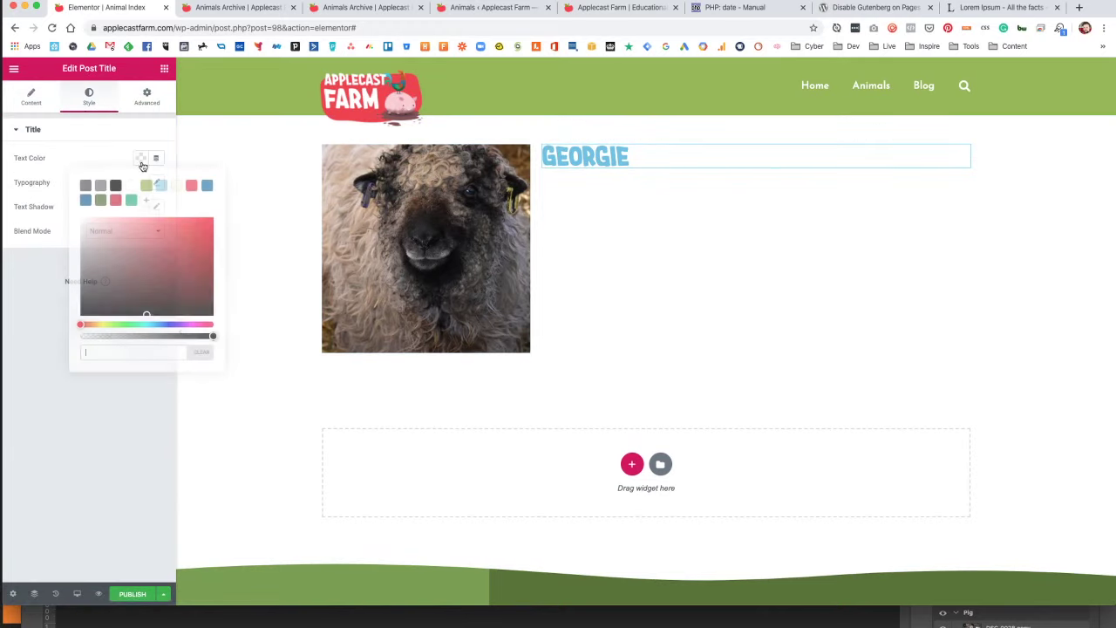
{"action": "left_click", "coordinate": [116, 201]}
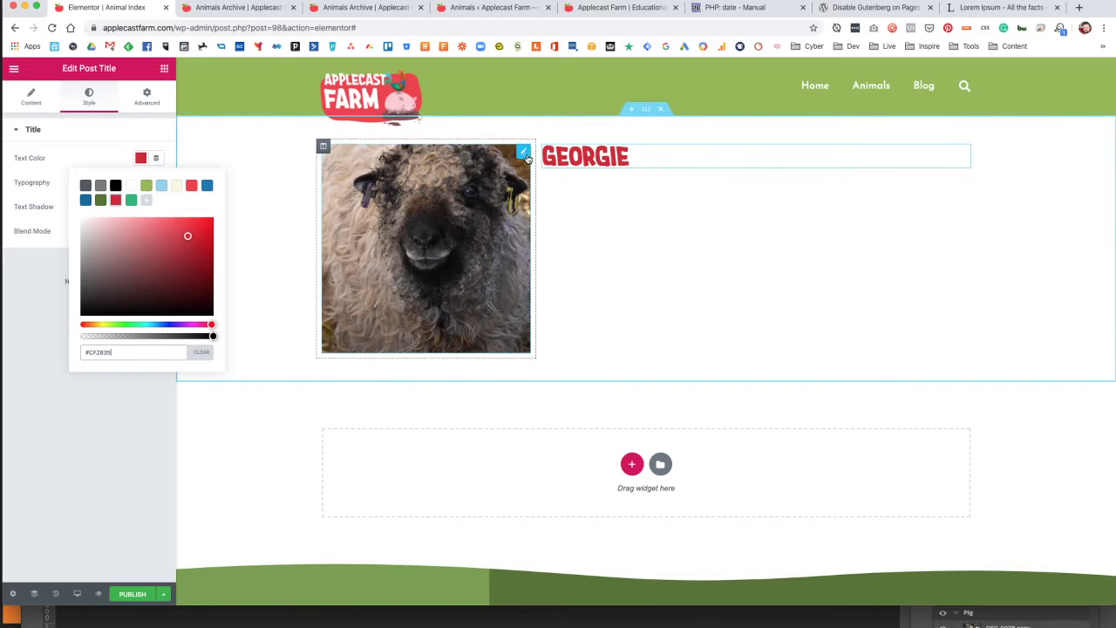
{"action": "left_click", "coordinate": [84, 133]}
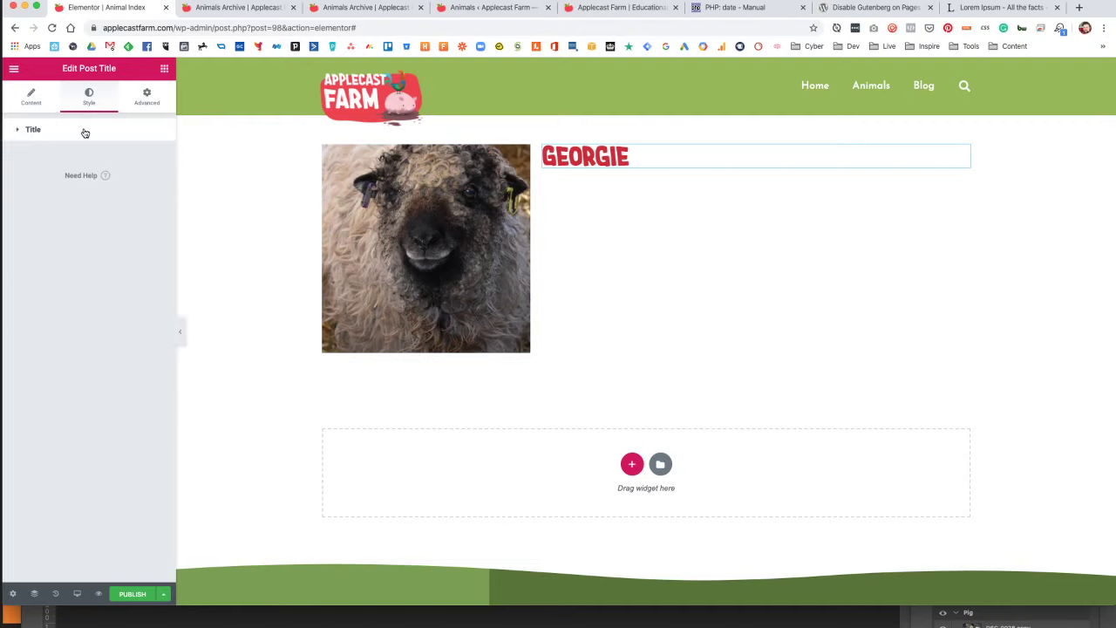
{"action": "left_click", "coordinate": [85, 133]}
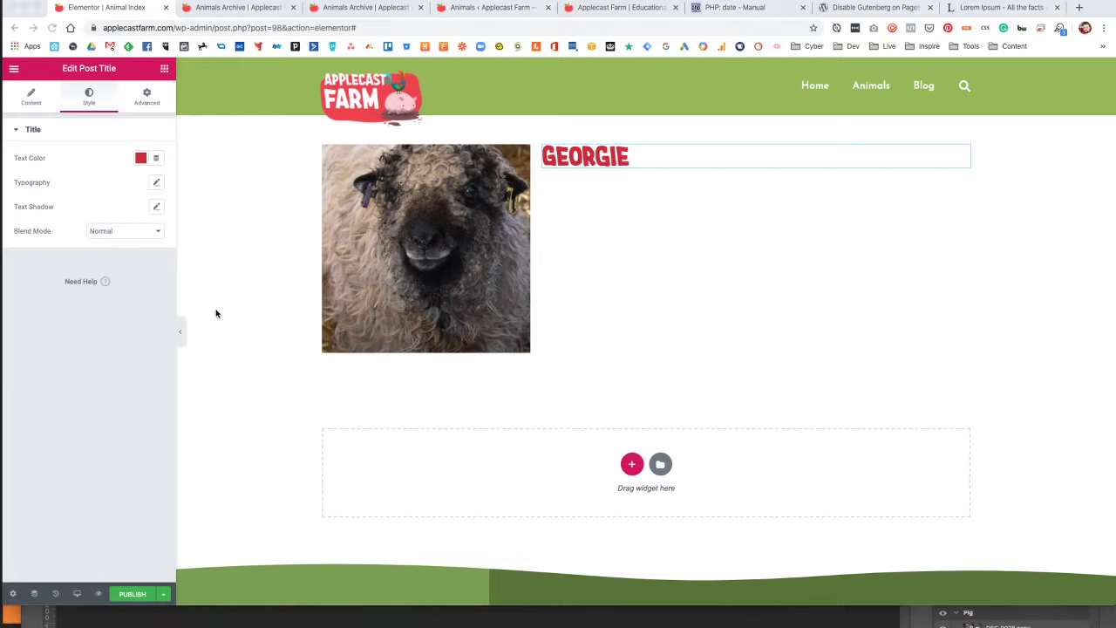
Set the post title's HTML tag to H2.
{"action": "left_click", "coordinate": [391, 273]}
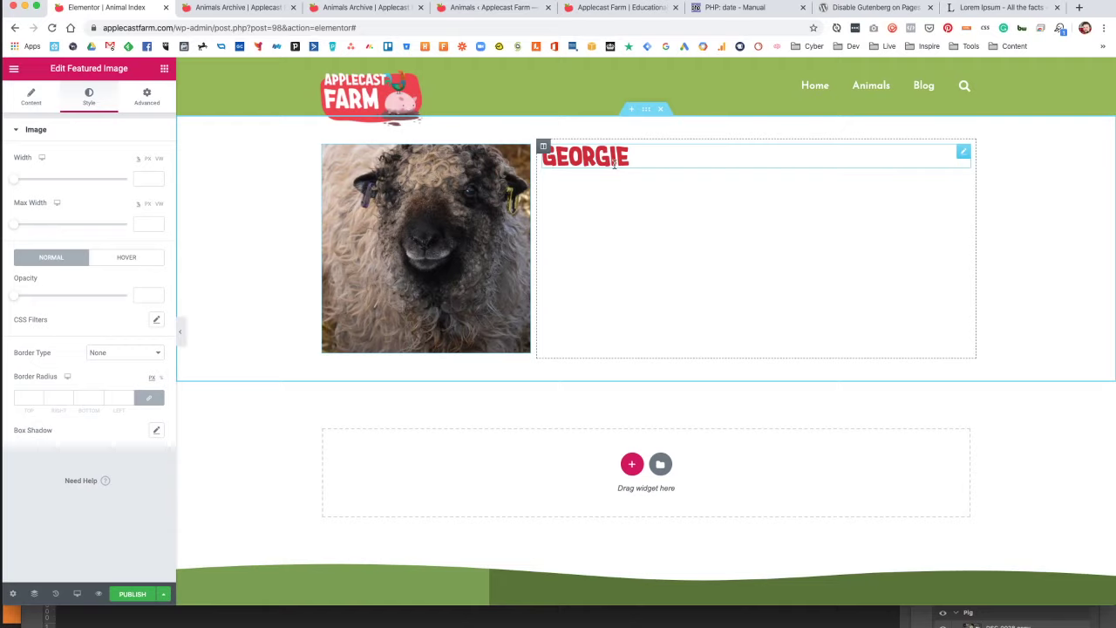
{"action": "left_click", "coordinate": [614, 163]}
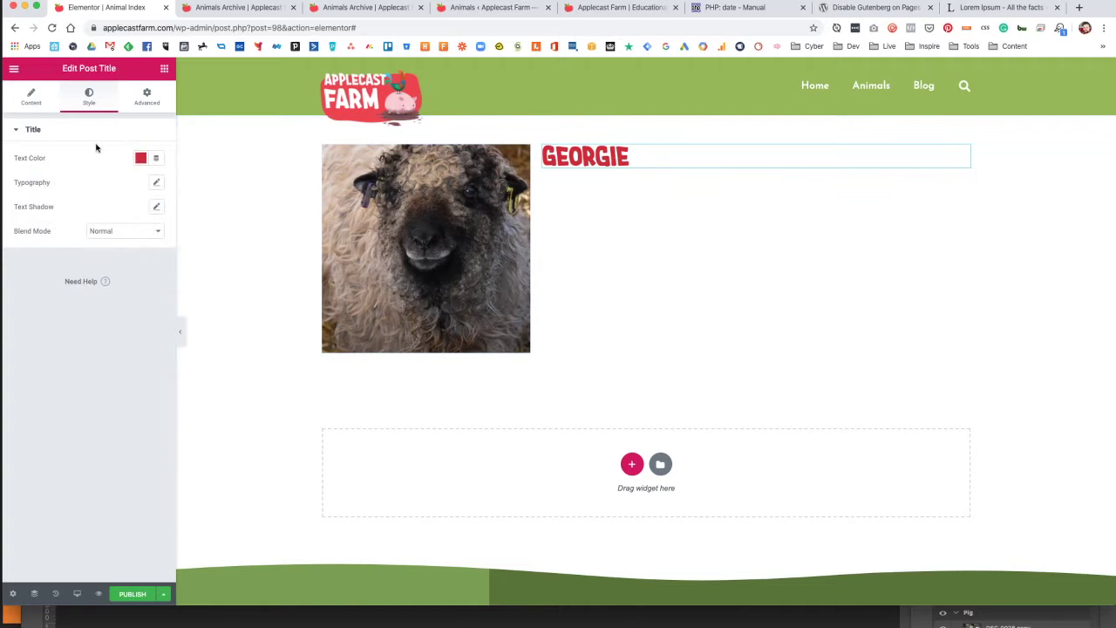
{"action": "left_click", "coordinate": [30, 98]}
{"action": "left_click", "coordinate": [111, 265]}
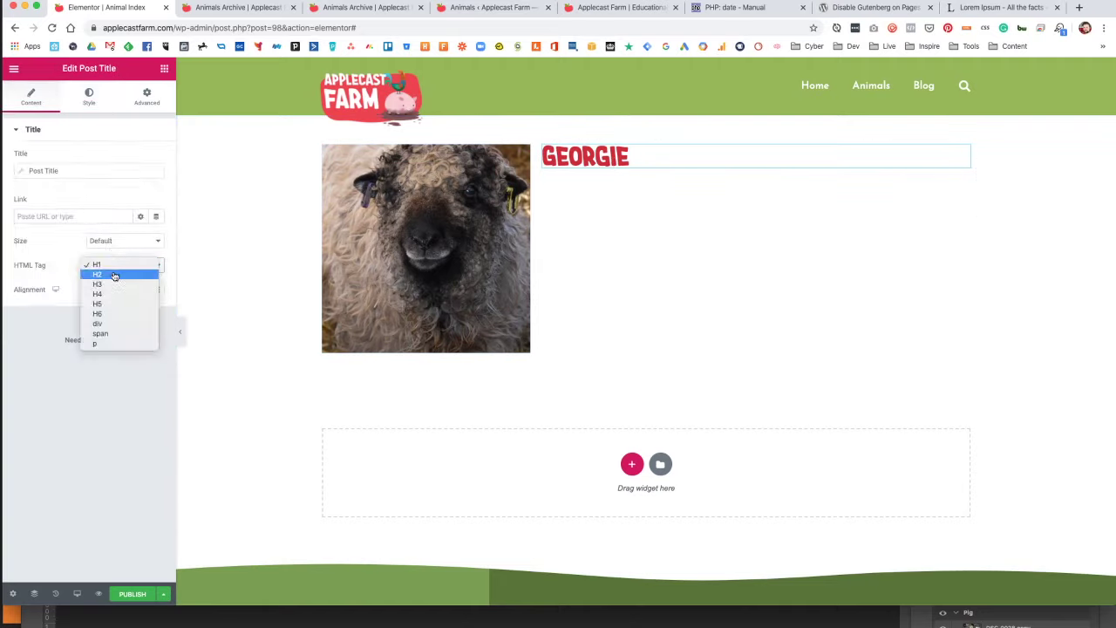
{"action": "left_click", "coordinate": [113, 276]}
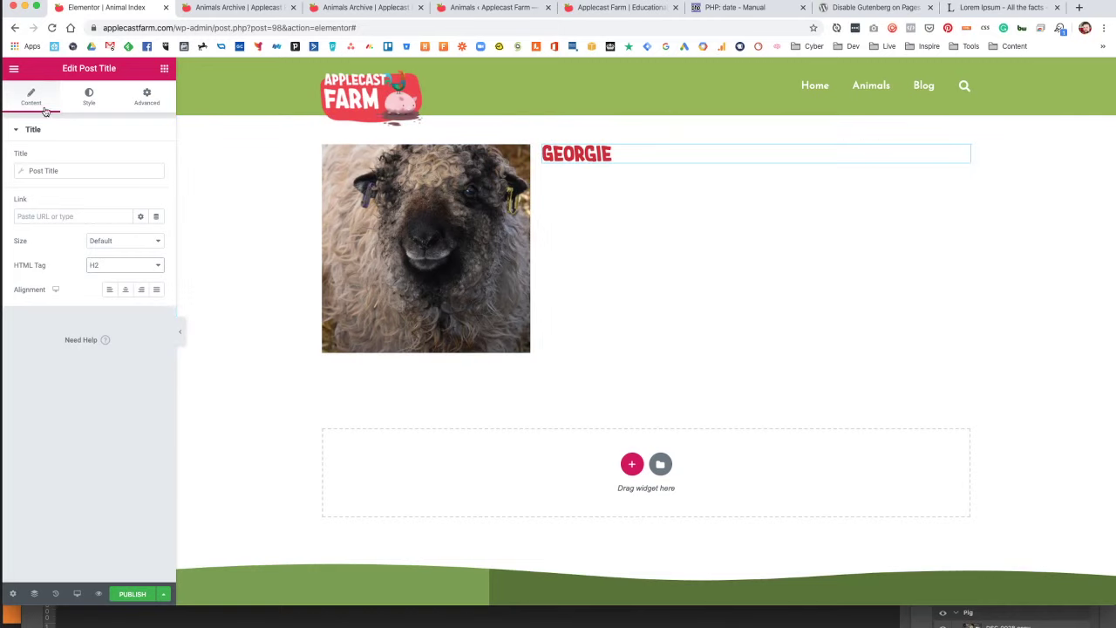
{"action": "left_click", "coordinate": [164, 69]}
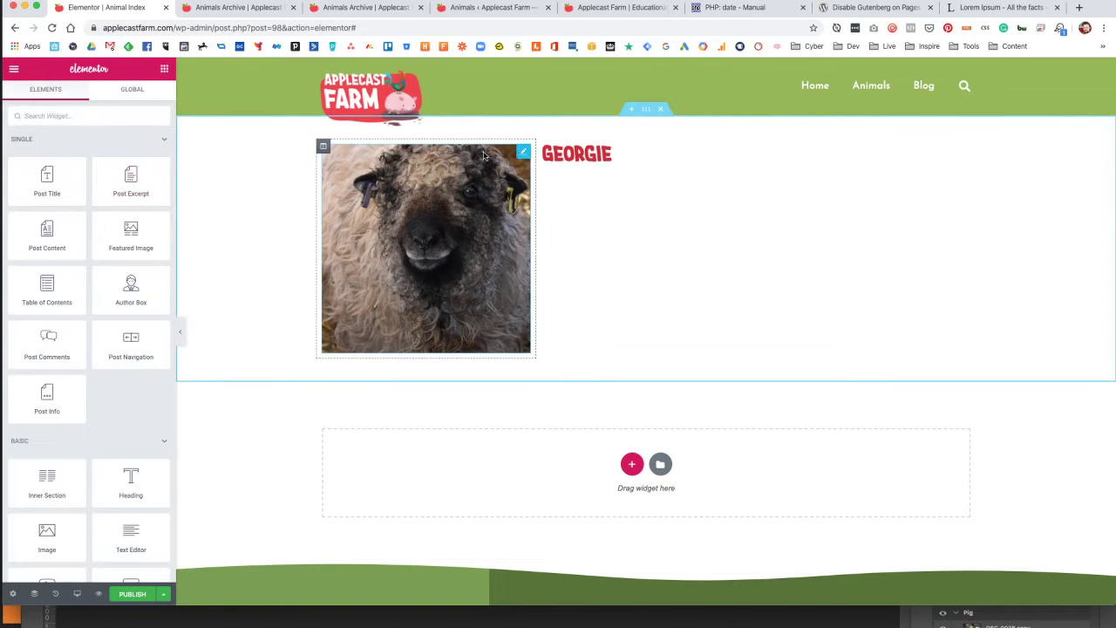
Make the featured image circular by linking all corners and setting their border radius to 50%.
{"action": "left_click", "coordinate": [484, 156]}
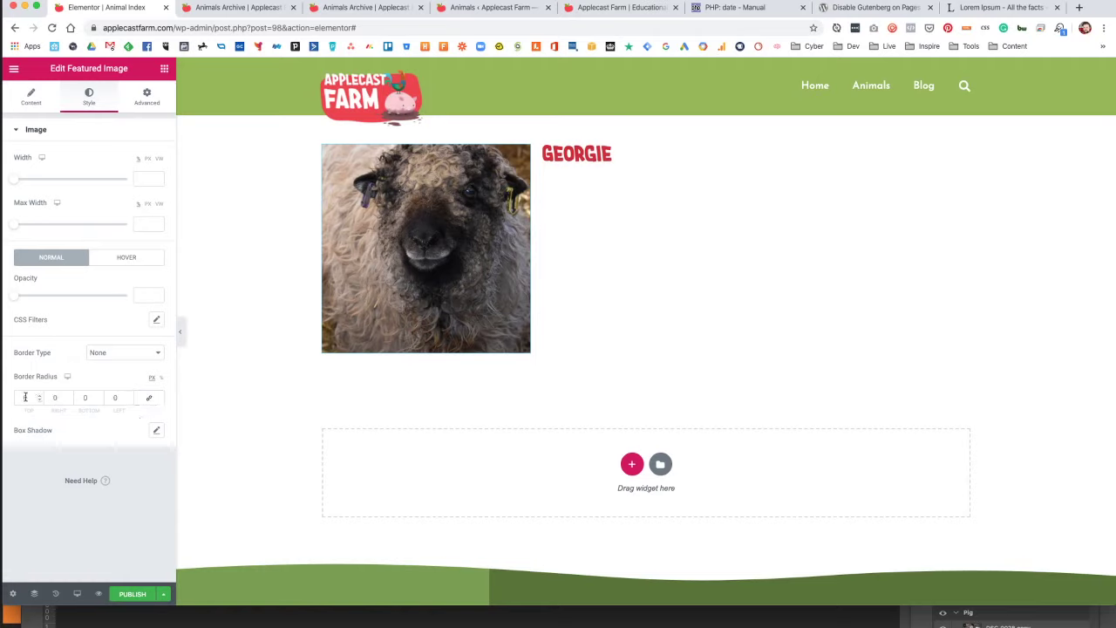
{"action": "left_click", "coordinate": [24, 397]}
{"action": "type", "text": "50"}
{"action": "left_click", "coordinate": [55, 397]}
{"action": "type", "text": "50"}
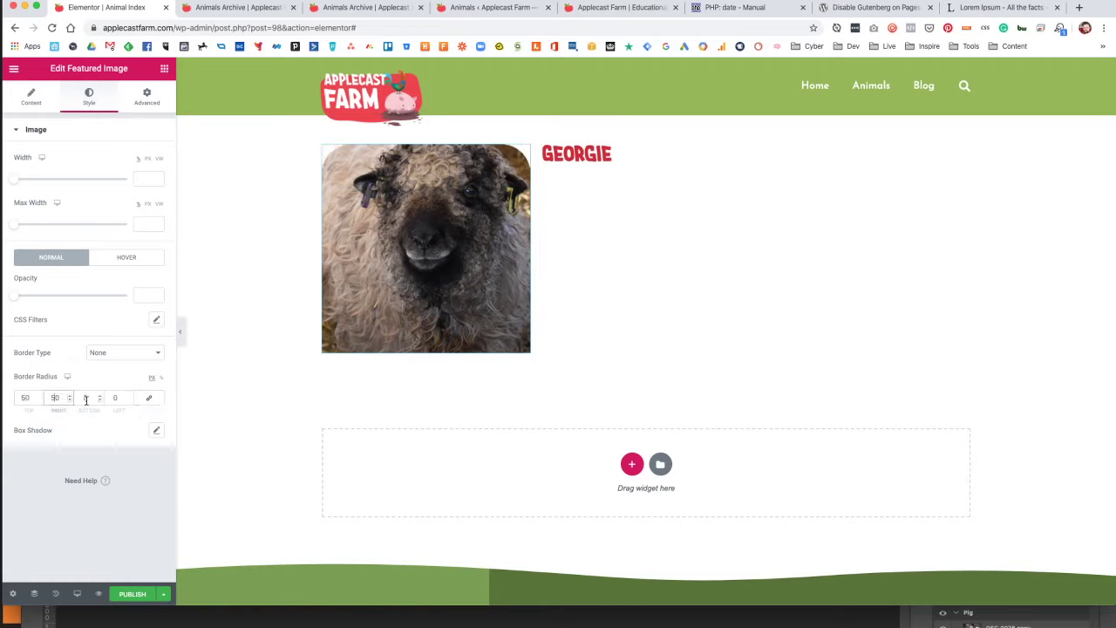
{"action": "left_click", "coordinate": [85, 398]}
{"action": "left_click", "coordinate": [148, 398]}
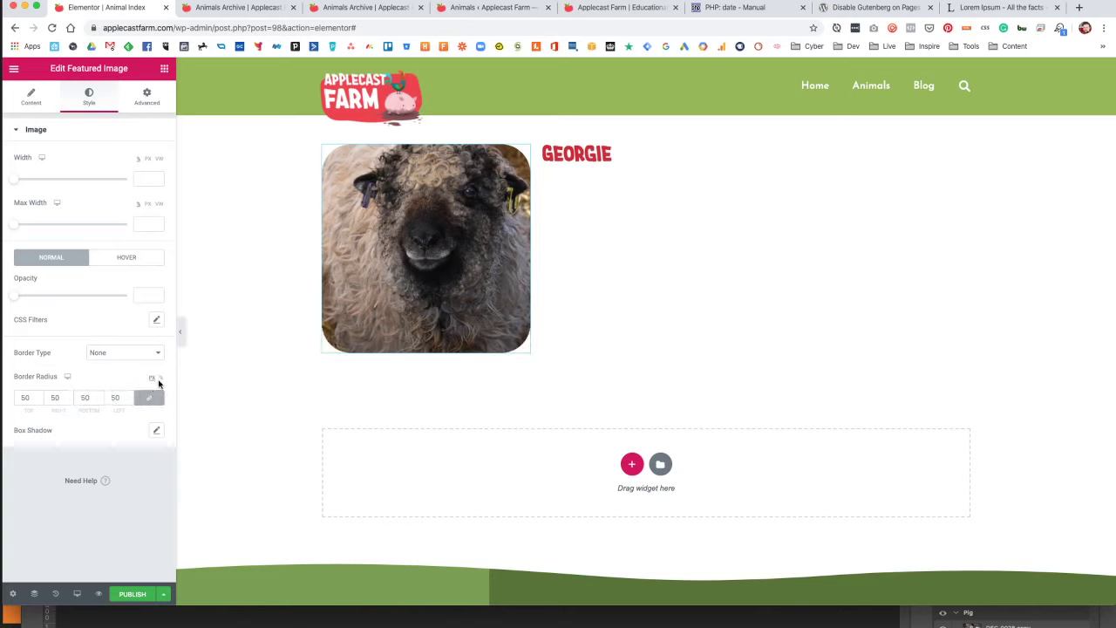
{"action": "left_click", "coordinate": [160, 376]}
{"action": "left_click", "coordinate": [44, 402]}
{"action": "type", "text": "50"}
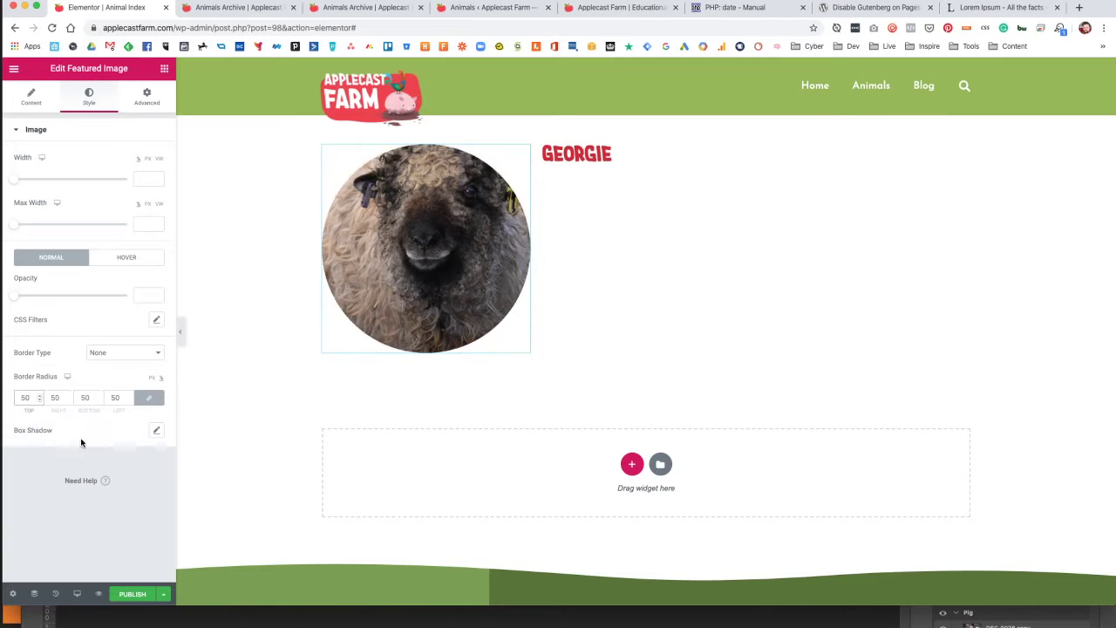
Try a border radius of 10% on all corners of the featured image, and set it back to 50%.
{"action": "double_click", "coordinate": [26, 398]}
{"action": "type", "text": "10"}
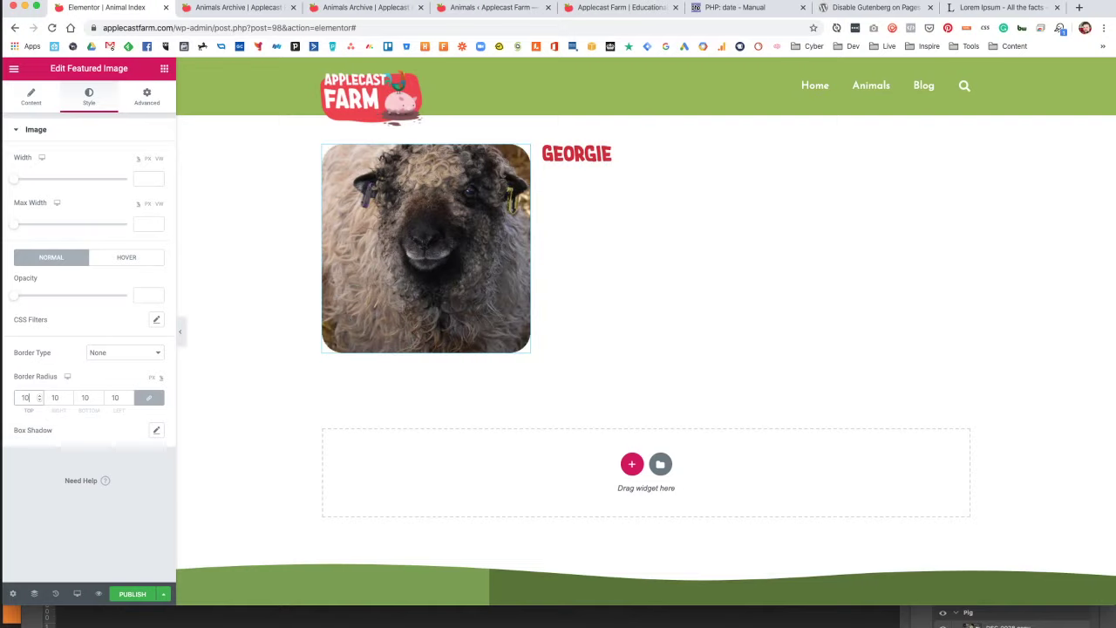
{"action": "key", "text": "BackSpace"}
{"action": "key", "text": "BackSpace"}
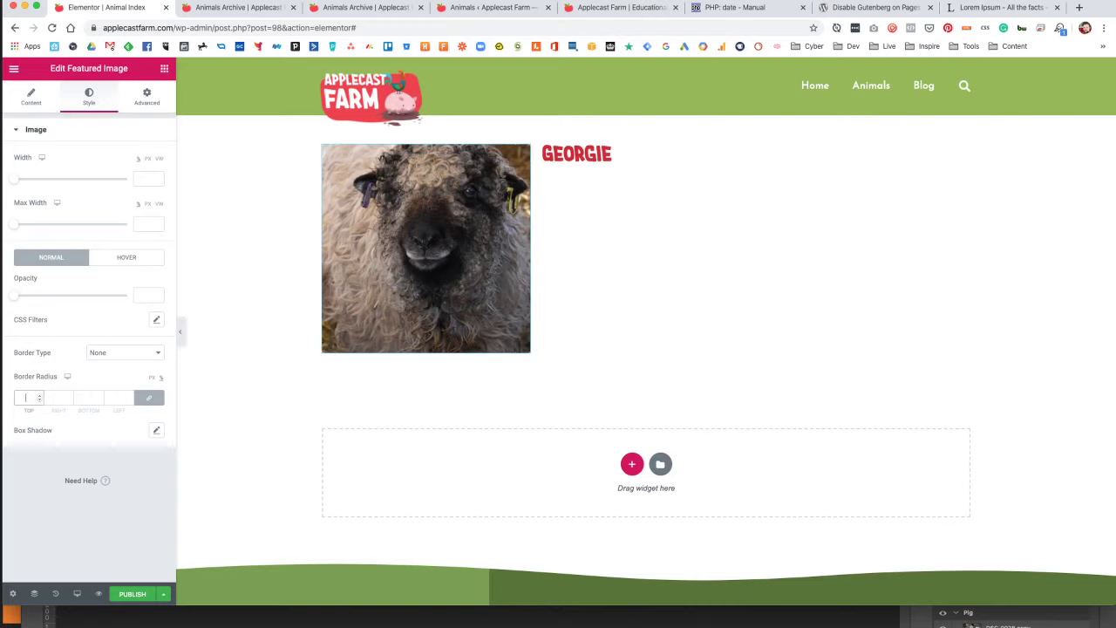
{"action": "type", "text": "50"}
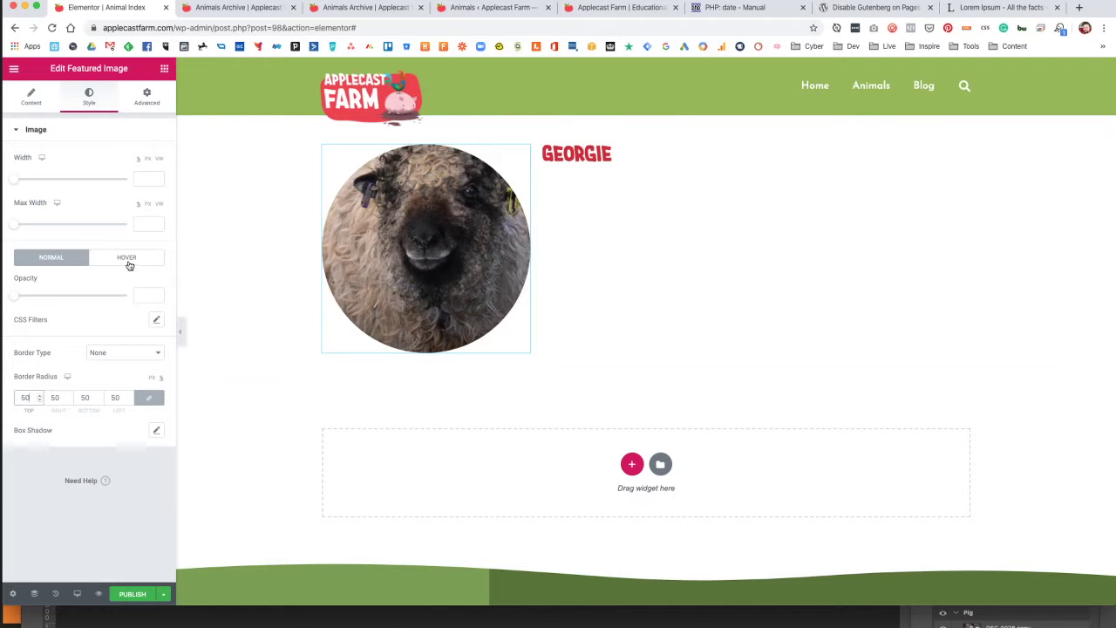
Try the Grow and Push hover animations on the featured image, and set its hover animation to Float.
{"action": "left_click", "coordinate": [127, 260]}
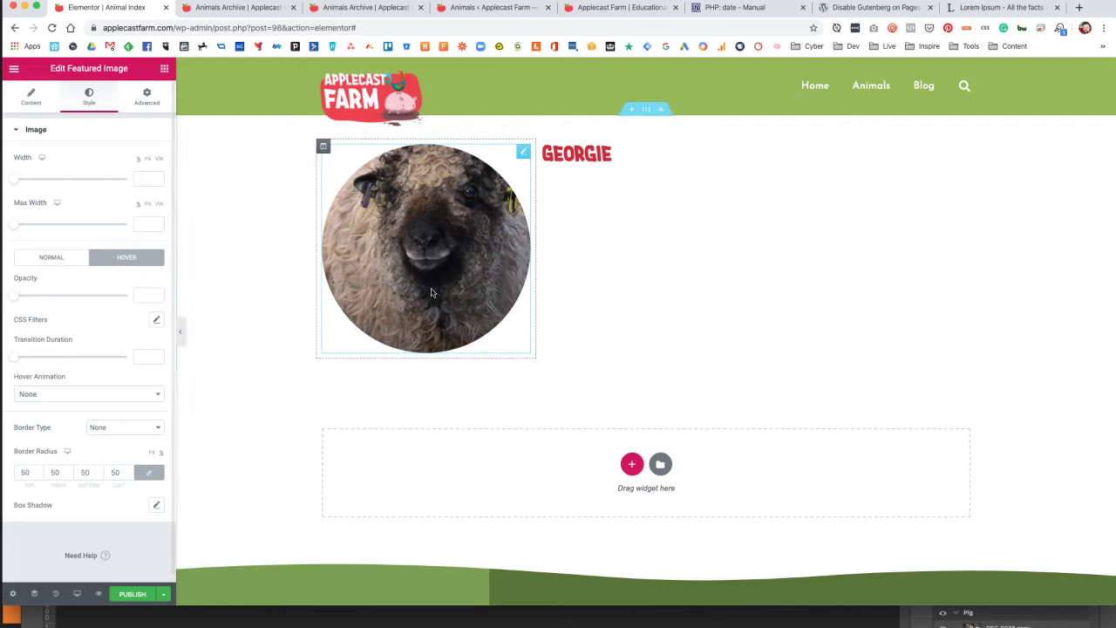
{"action": "left_click", "coordinate": [57, 394]}
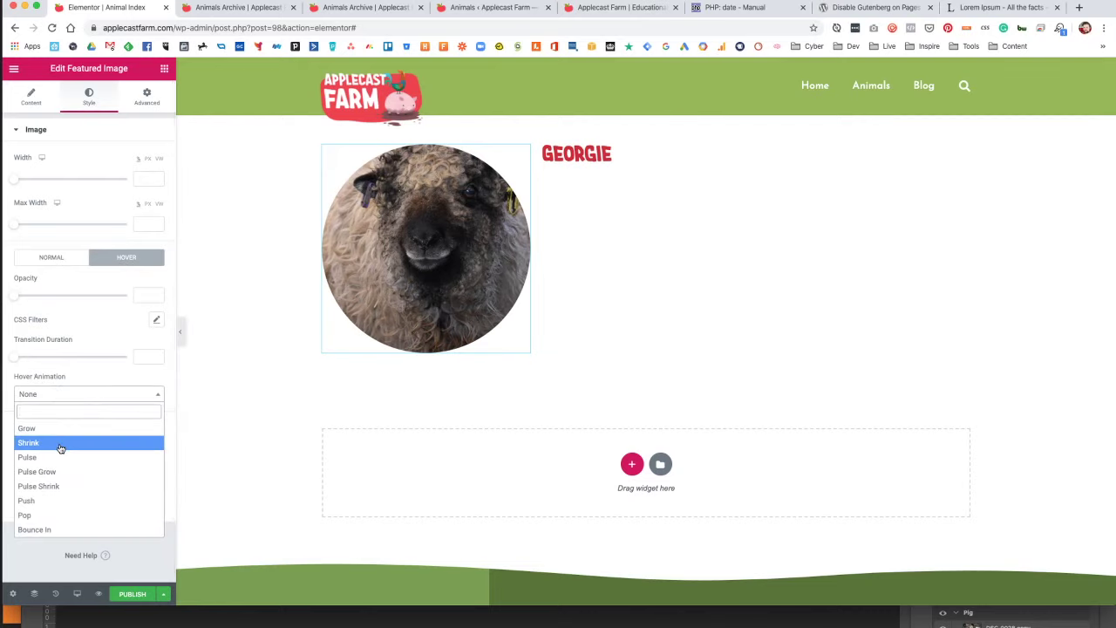
{"action": "left_click", "coordinate": [61, 429]}
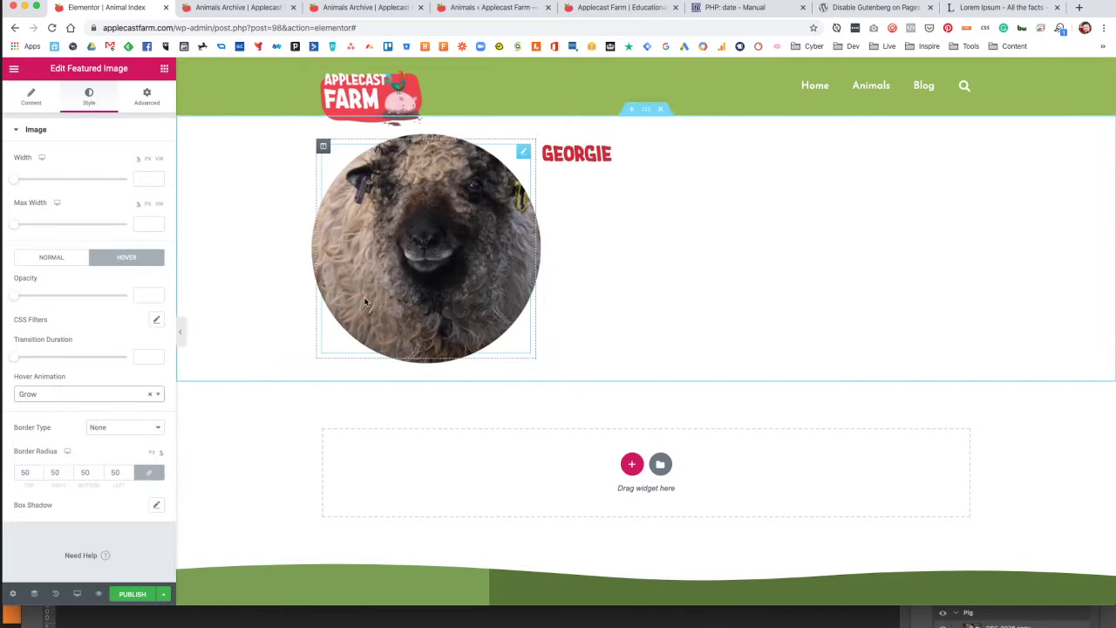
{"action": "left_click", "coordinate": [79, 394]}
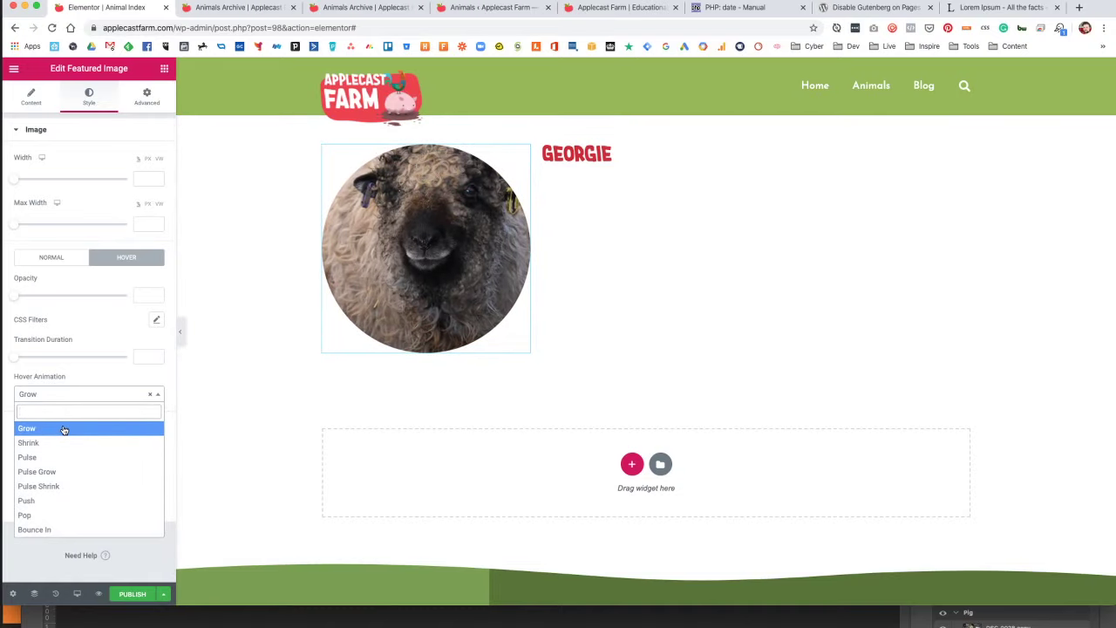
{"action": "left_click", "coordinate": [52, 500]}
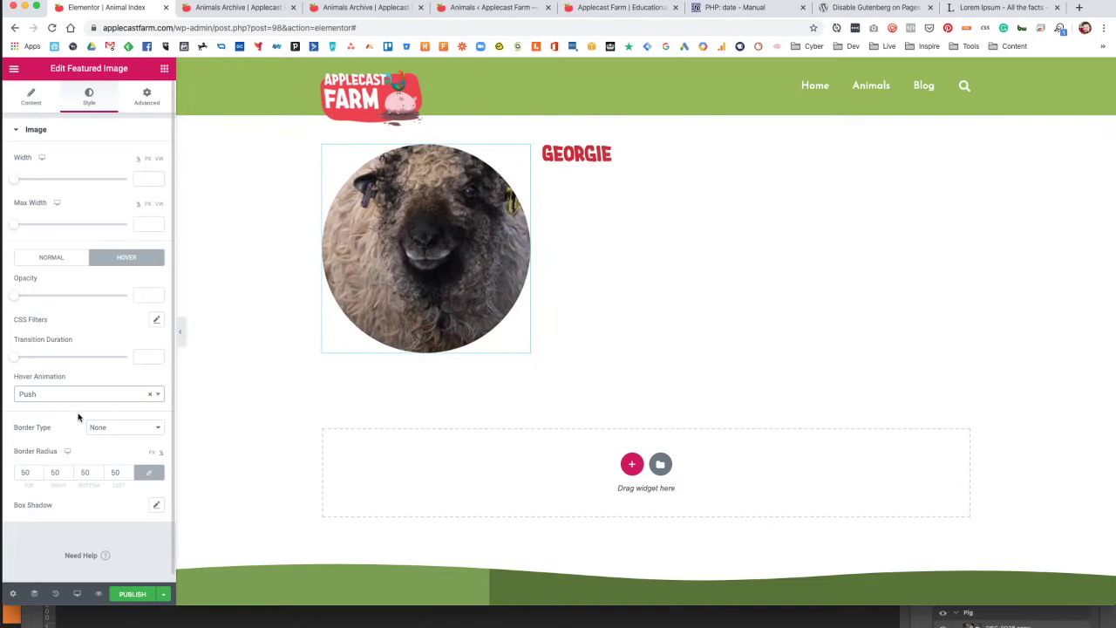
{"action": "left_click", "coordinate": [62, 395]}
{"action": "scroll", "coordinate": [63, 471], "scroll_direction": "down", "scroll_amount": 5}
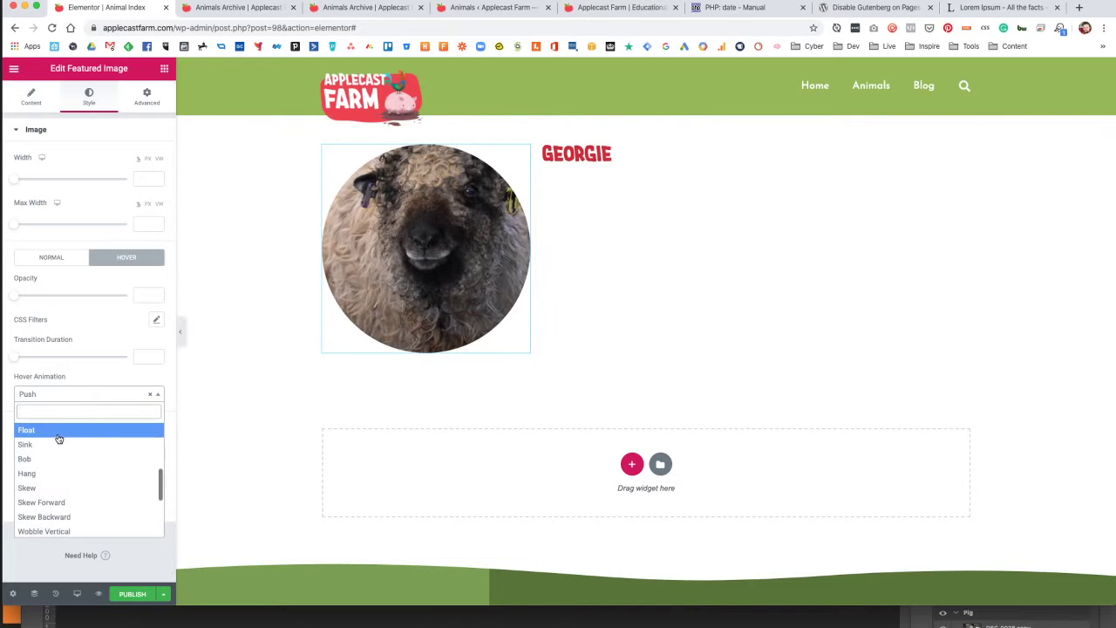
{"action": "left_click", "coordinate": [59, 432]}
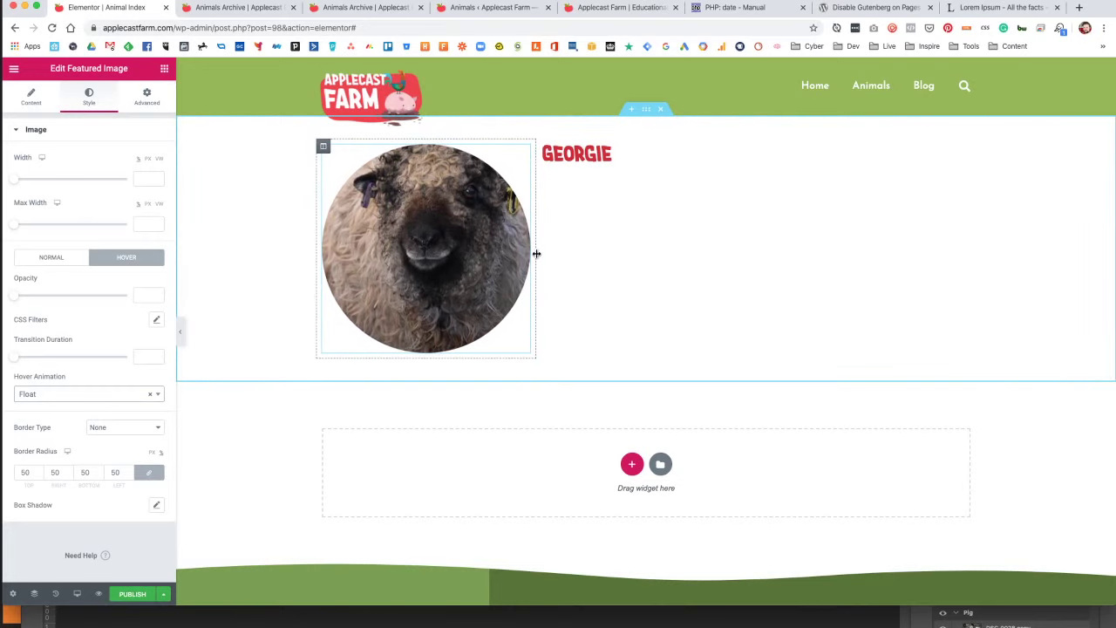
Narrow the featured image's column and add a Post Excerpt widget below the post title.
{"action": "left_click_drag", "start_coordinate": [536, 254], "coordinate": [485, 258]}
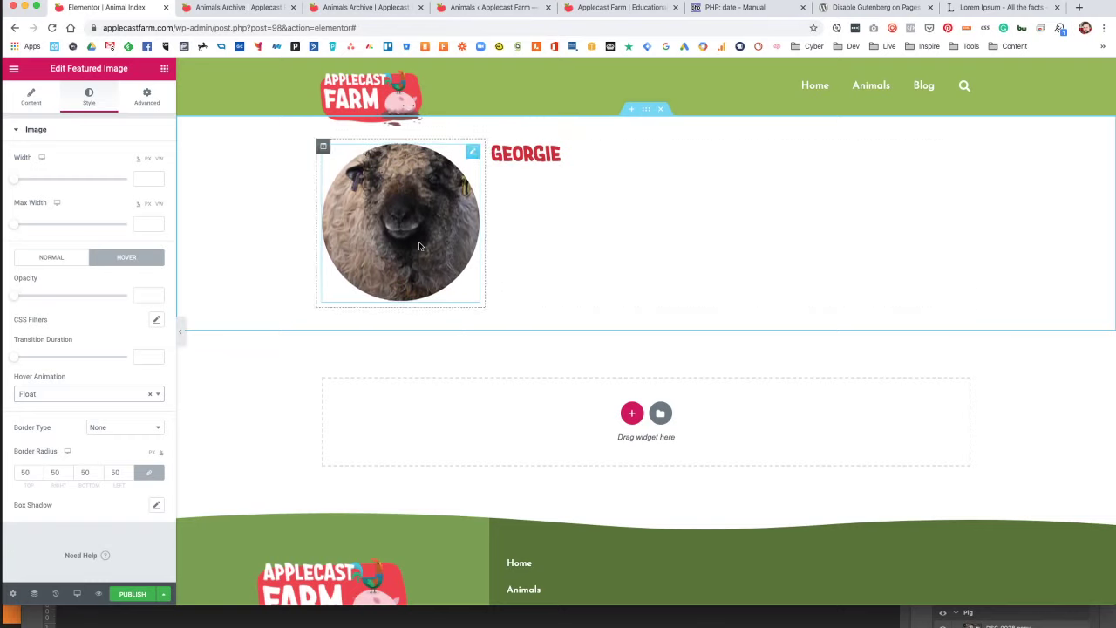
{"action": "left_click", "coordinate": [555, 150]}
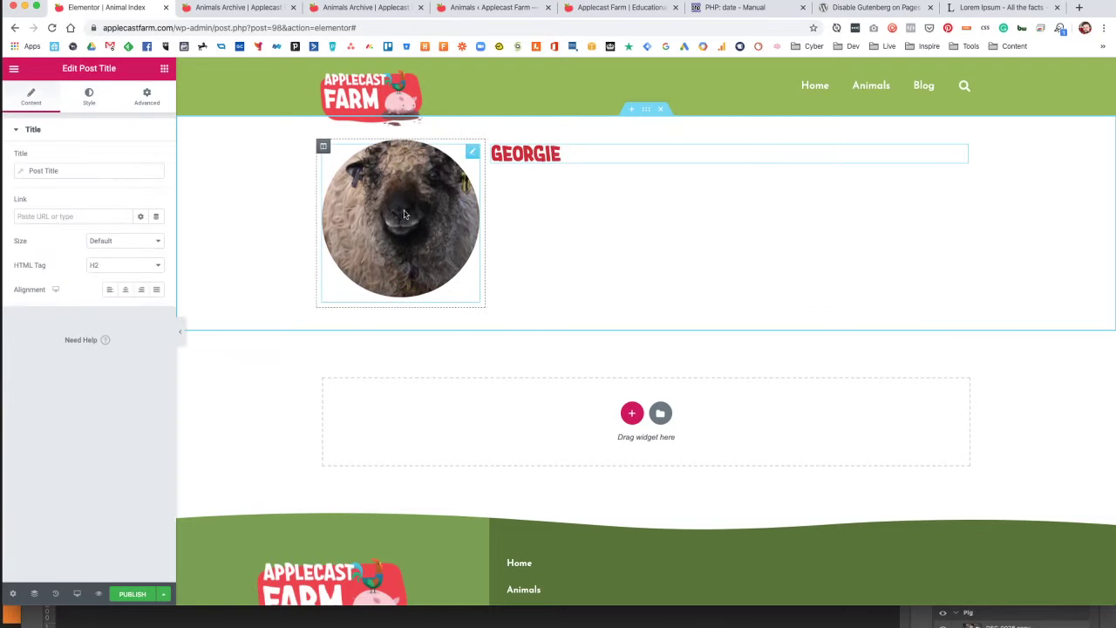
{"action": "left_click", "coordinate": [164, 68]}
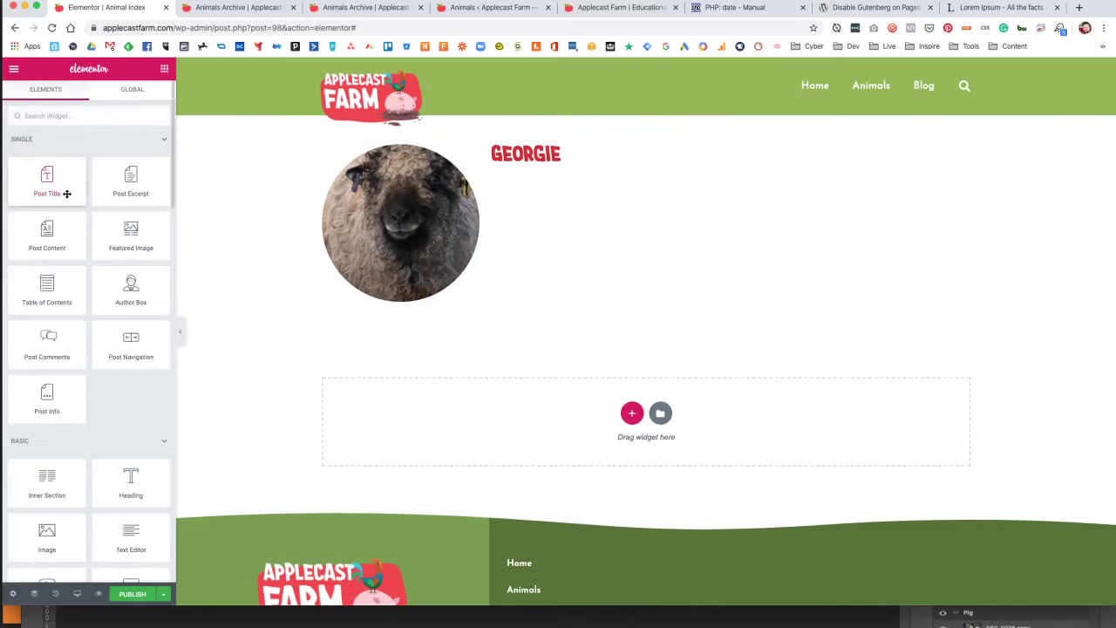
{"action": "left_click_drag", "start_coordinate": [114, 174], "coordinate": [576, 171]}
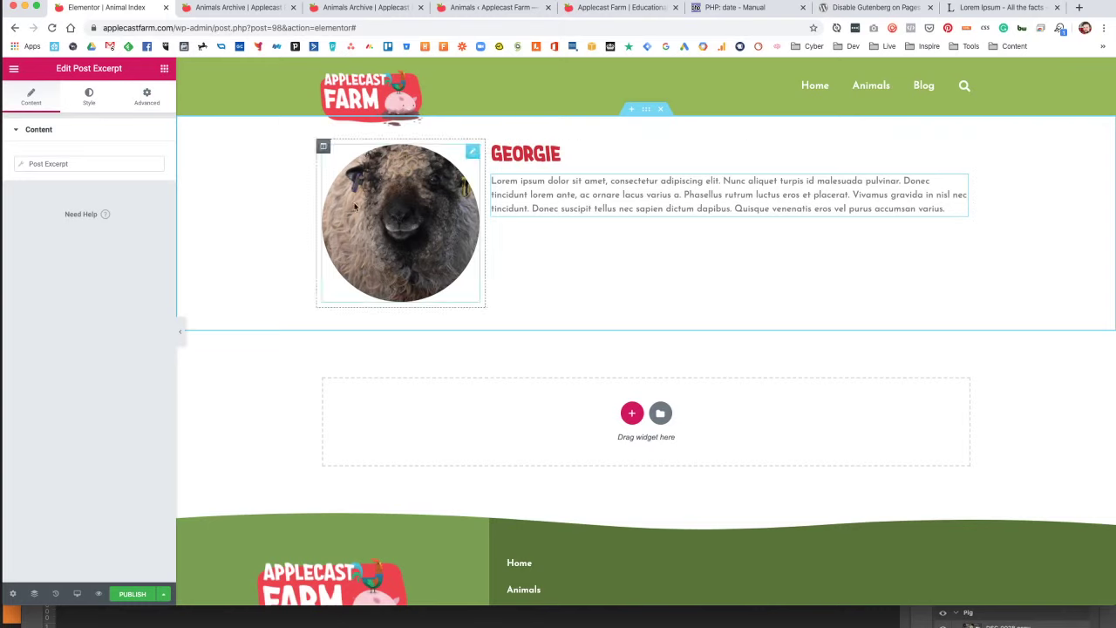
Add a Post Info widget between the post title and the excerpt.
{"action": "left_click", "coordinate": [14, 69]}
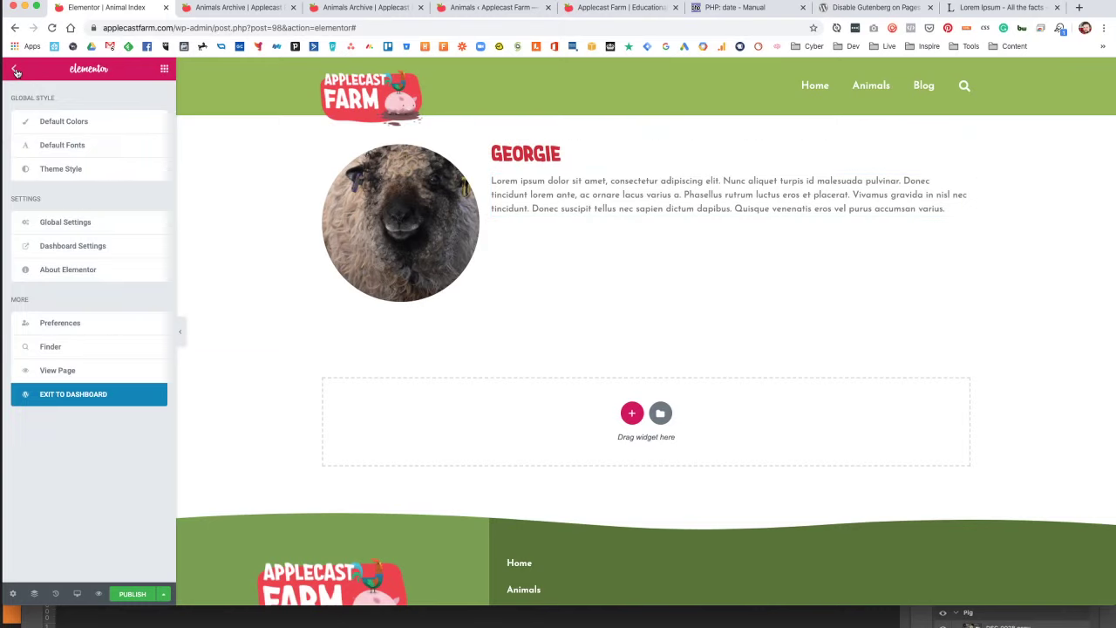
{"action": "left_click", "coordinate": [166, 69]}
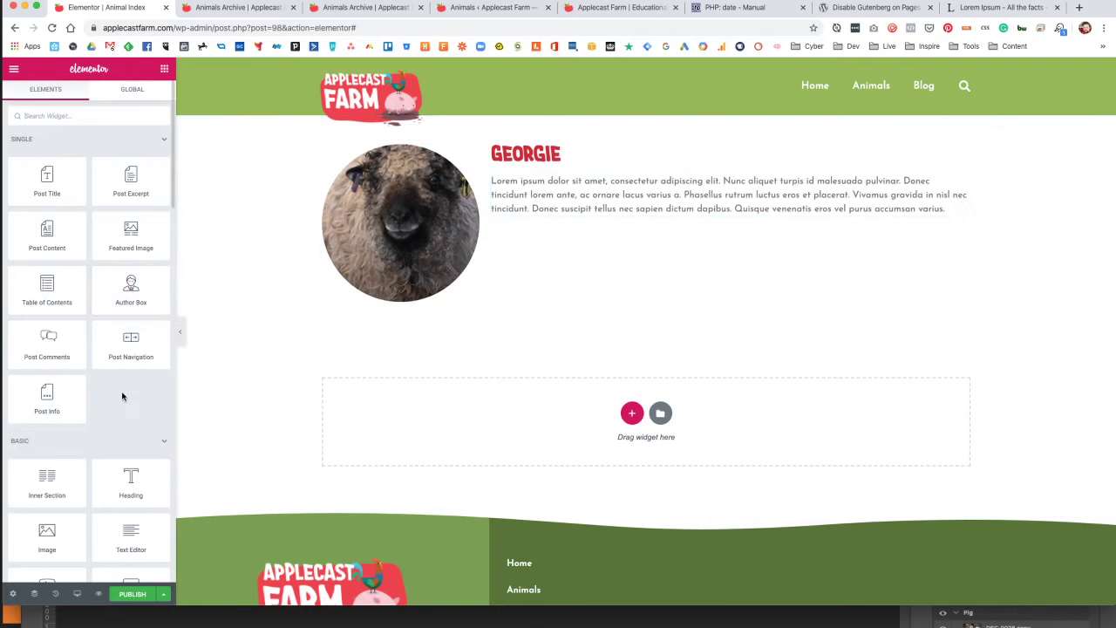
{"action": "scroll", "coordinate": [51, 379], "scroll_direction": "down", "scroll_amount": 3}
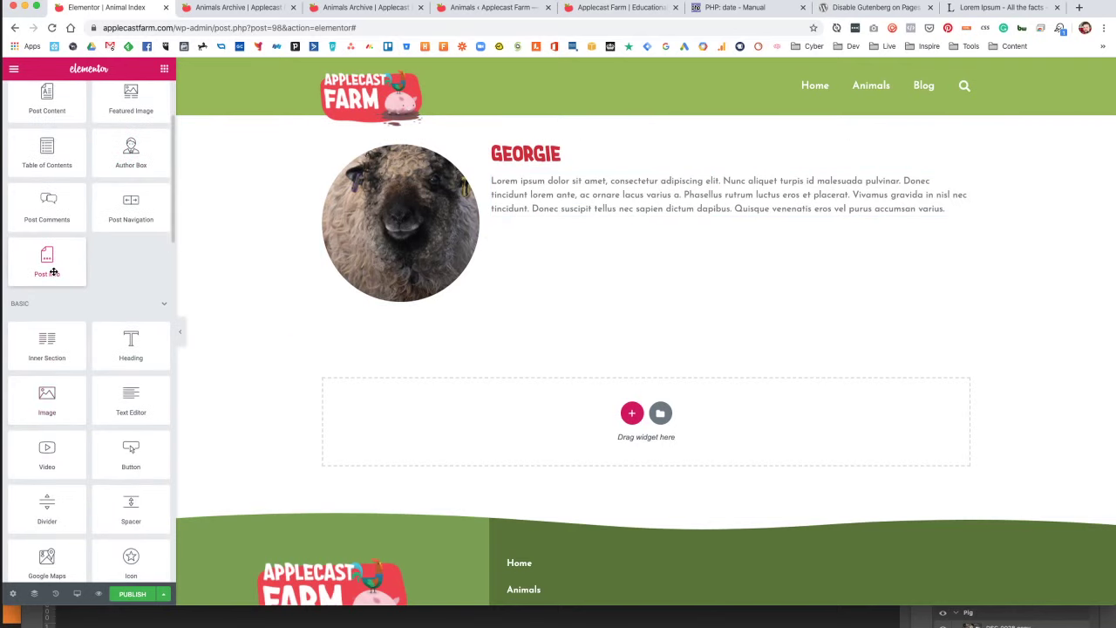
{"action": "left_click_drag", "start_coordinate": [53, 272], "coordinate": [532, 181]}
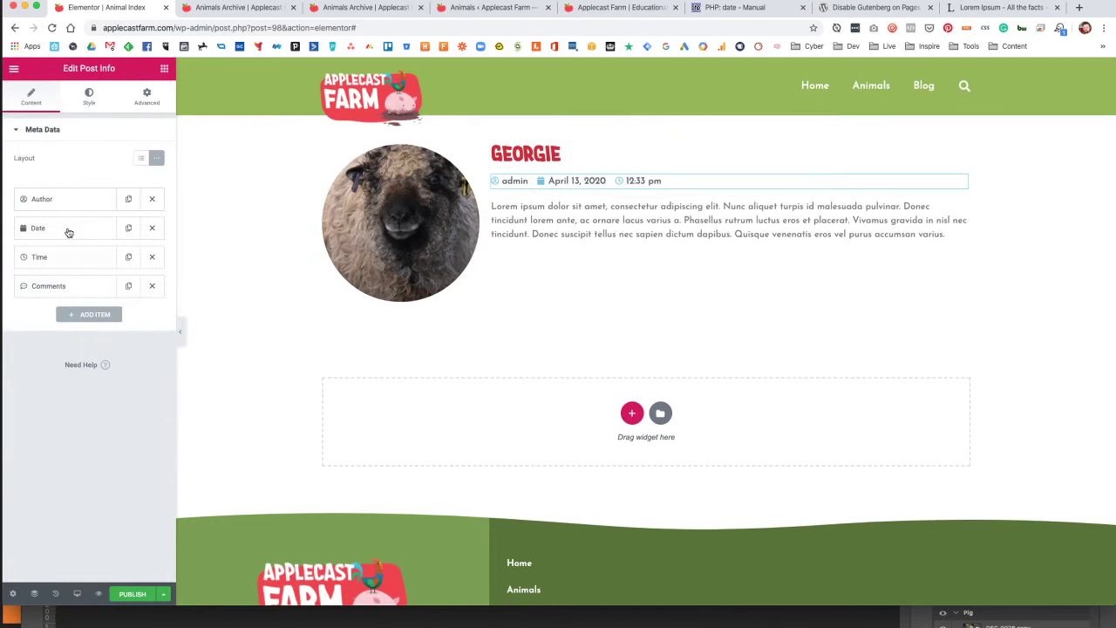
Remove the Author, Date, Time and Comments items from the post info and add one new item in their place.
{"action": "left_click", "coordinate": [152, 256]}
{"action": "left_click", "coordinate": [152, 228]}
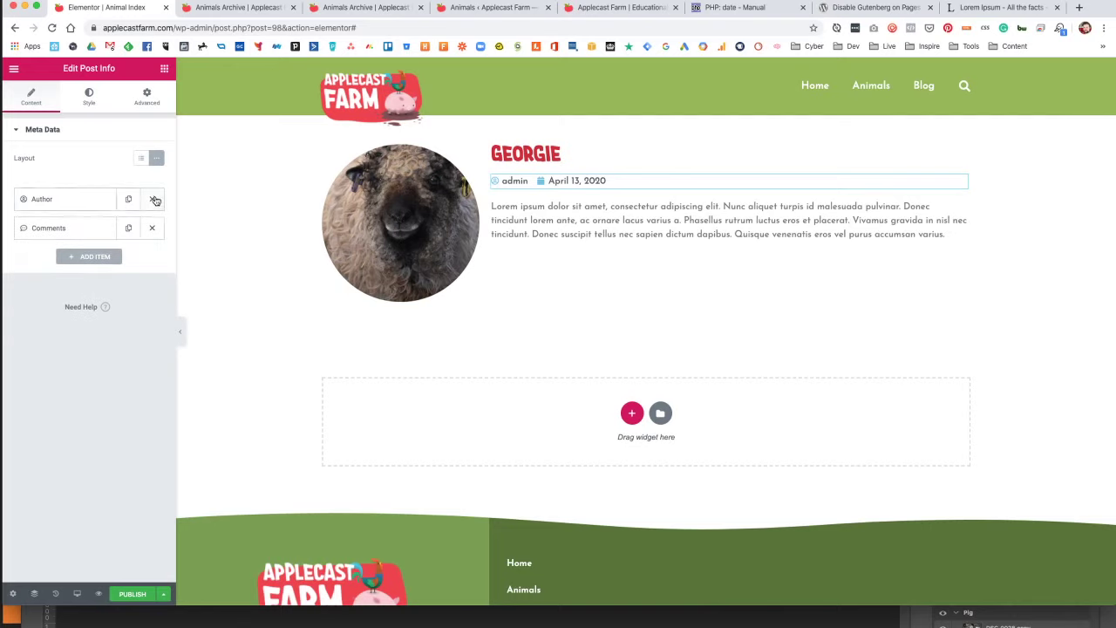
{"action": "left_click", "coordinate": [151, 199]}
{"action": "left_click", "coordinate": [95, 228]}
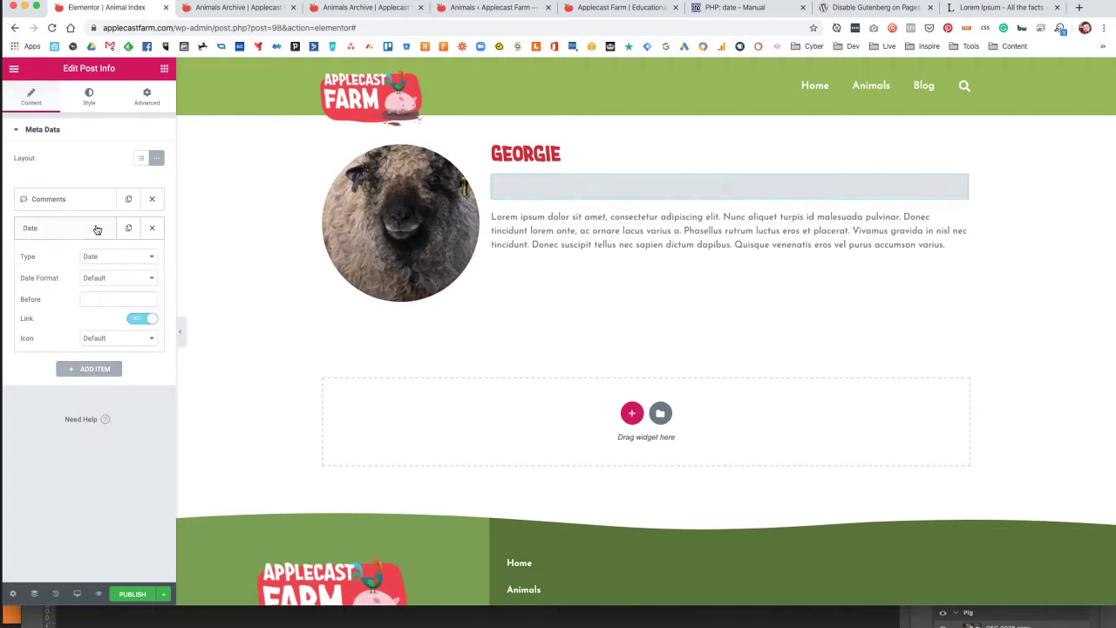
{"action": "left_click", "coordinate": [152, 199]}
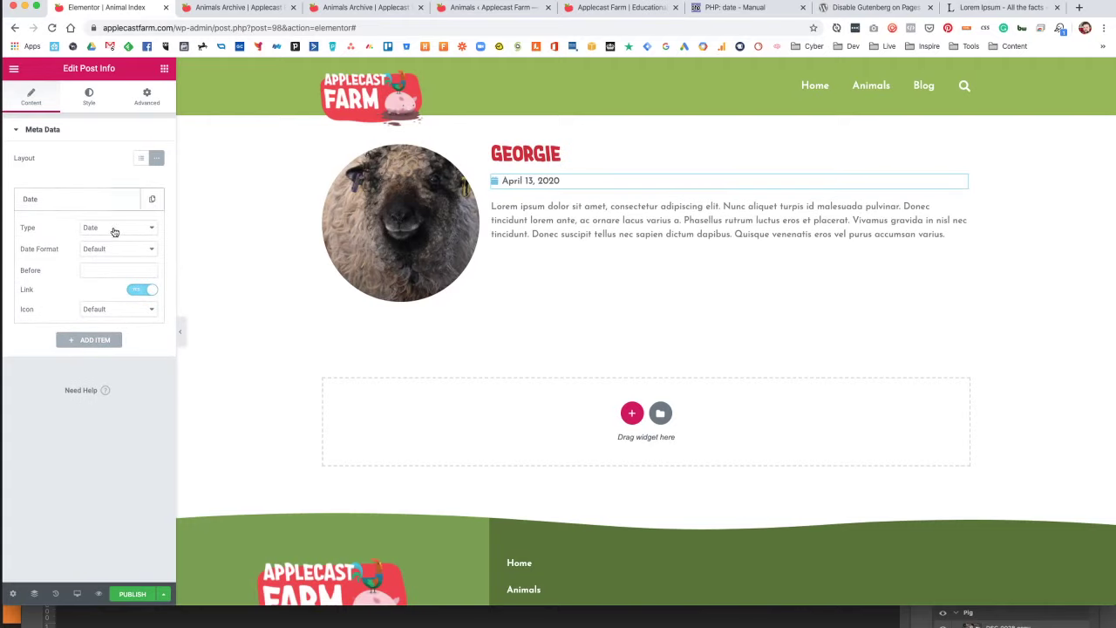
Set the type of the remaining post info item to Custom.
{"action": "left_click", "coordinate": [148, 227]}
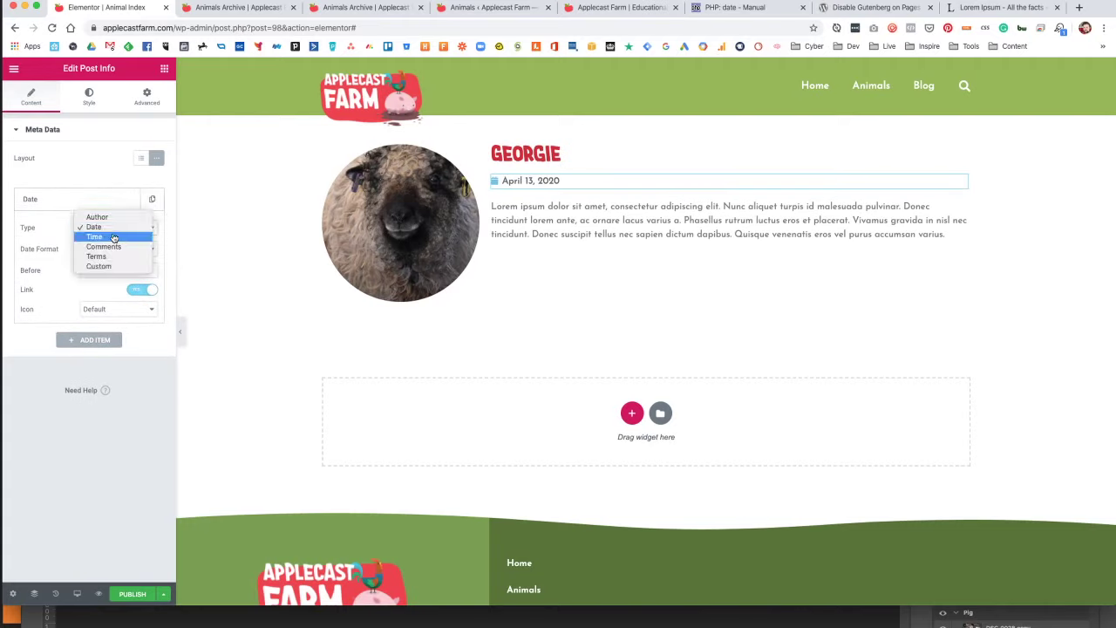
{"action": "left_click", "coordinate": [72, 175]}
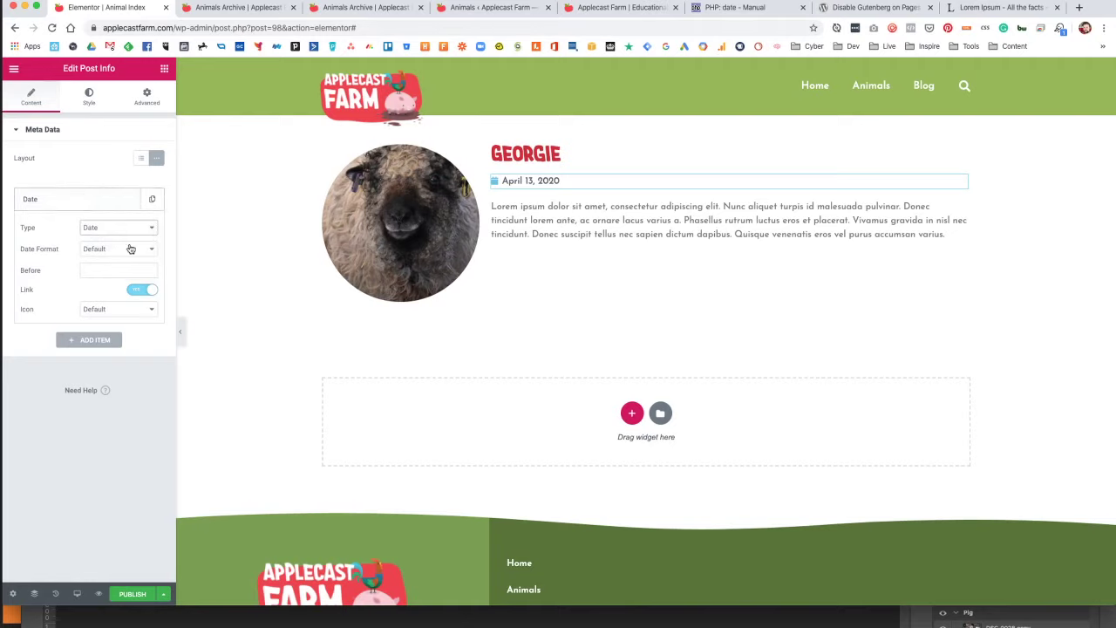
{"action": "left_click", "coordinate": [110, 227]}
{"action": "left_click", "coordinate": [102, 265]}
Fill the custom item with the dynamic ACF Field tag, using Date Arrived at Cast as its key.
{"action": "left_click", "coordinate": [77, 261]}
{"action": "left_click", "coordinate": [149, 262]}
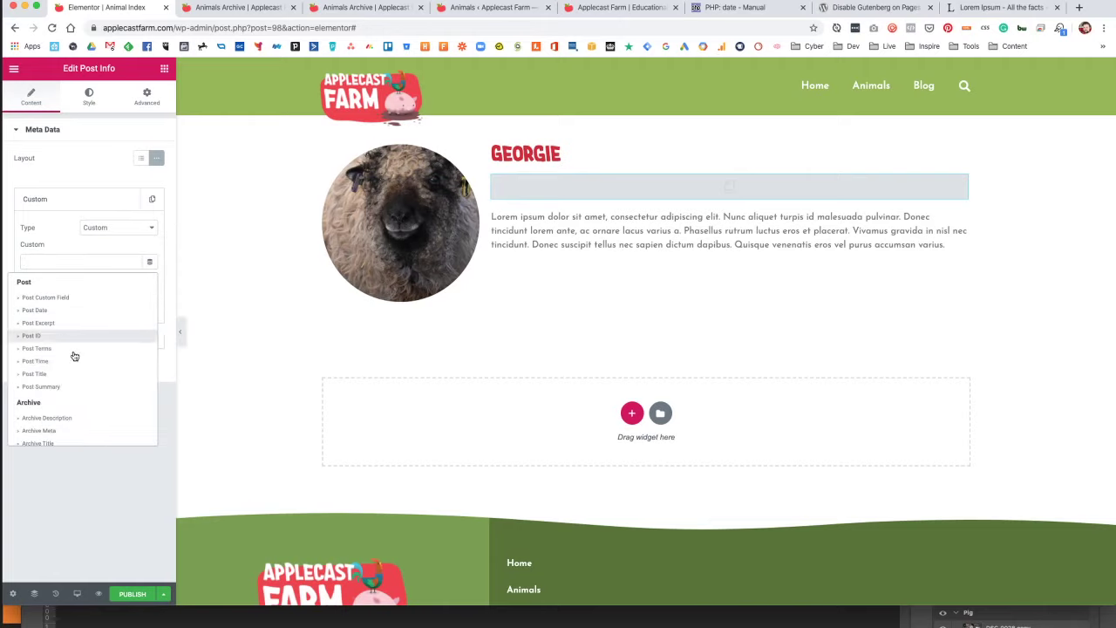
{"action": "scroll", "coordinate": [70, 357], "scroll_direction": "down", "scroll_amount": 5}
{"action": "left_click", "coordinate": [35, 436]}
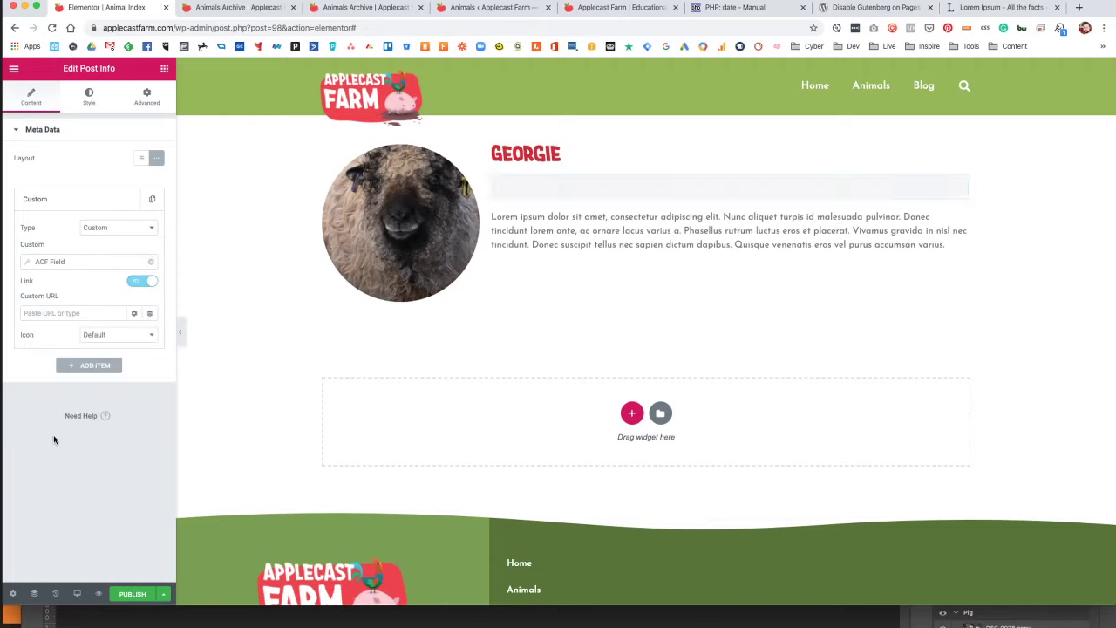
{"action": "left_click", "coordinate": [61, 261]}
{"action": "left_click", "coordinate": [108, 314]}
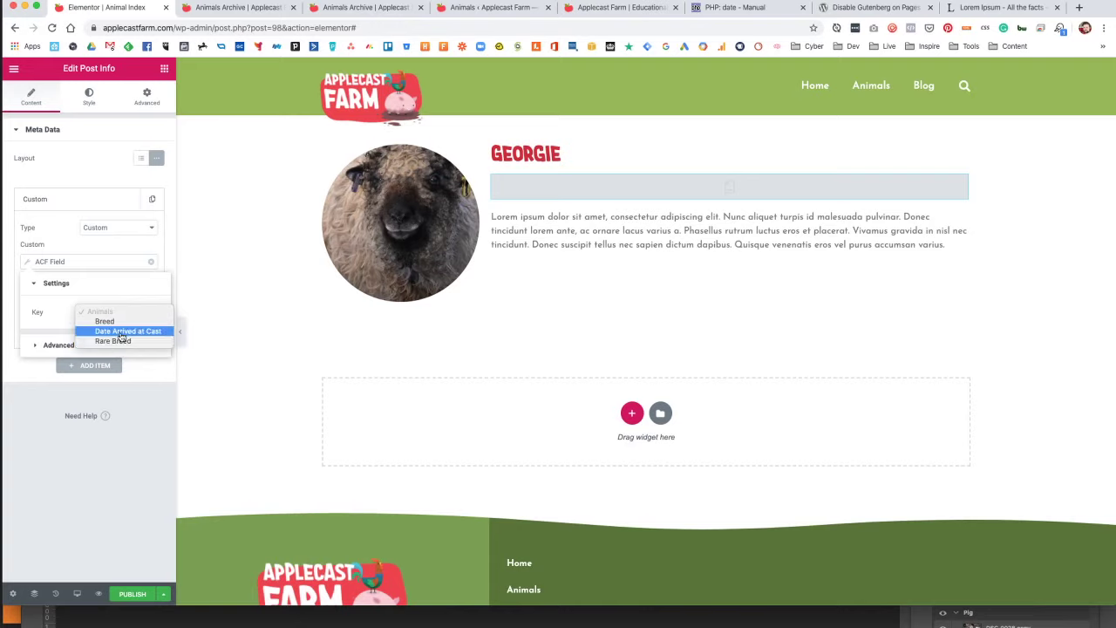
{"action": "left_click", "coordinate": [122, 331]}
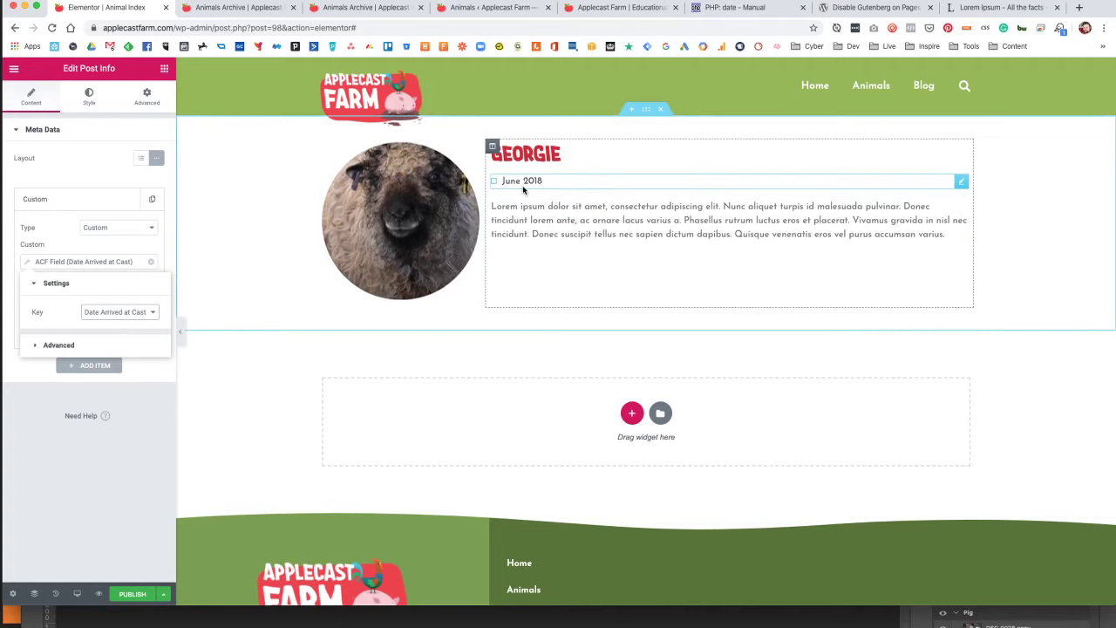
Put the text "Arrive at Cast: " before the ACF date value.
{"action": "left_click", "coordinate": [59, 347]}
{"action": "left_click", "coordinate": [102, 342]}
{"action": "type", "text": "Arr"}
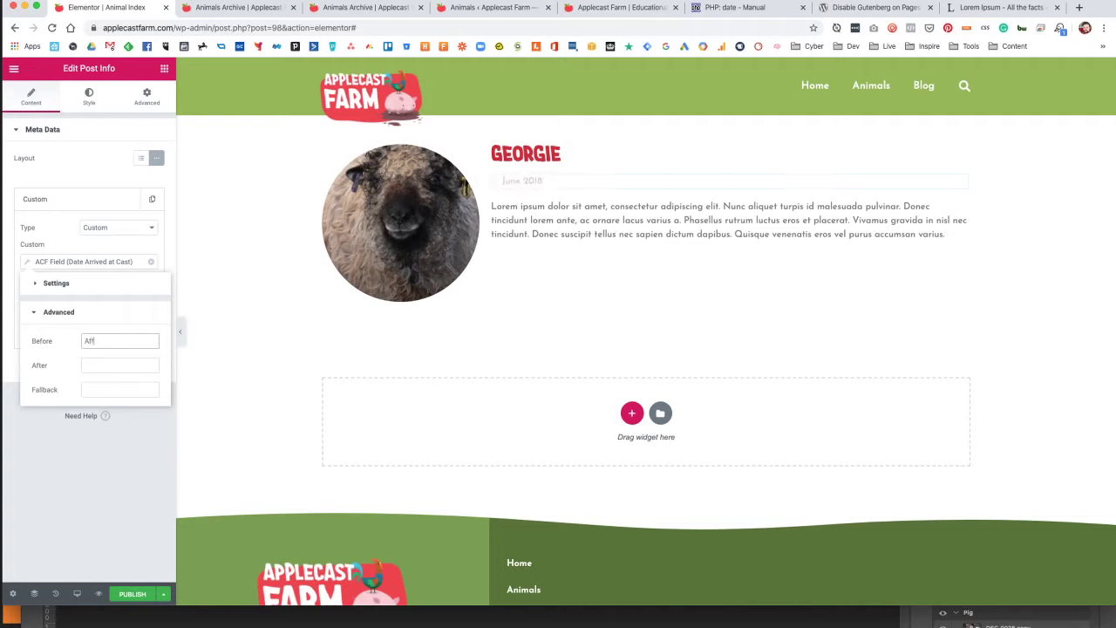
{"action": "type", "text": "ive"}
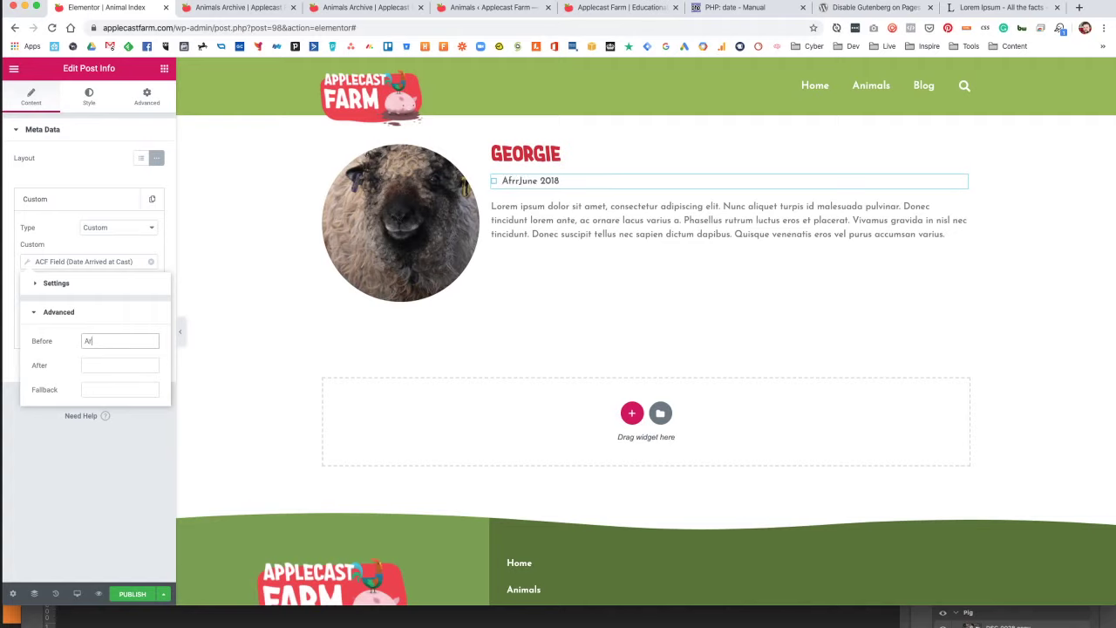
{"action": "type", "text": " at Ca"}
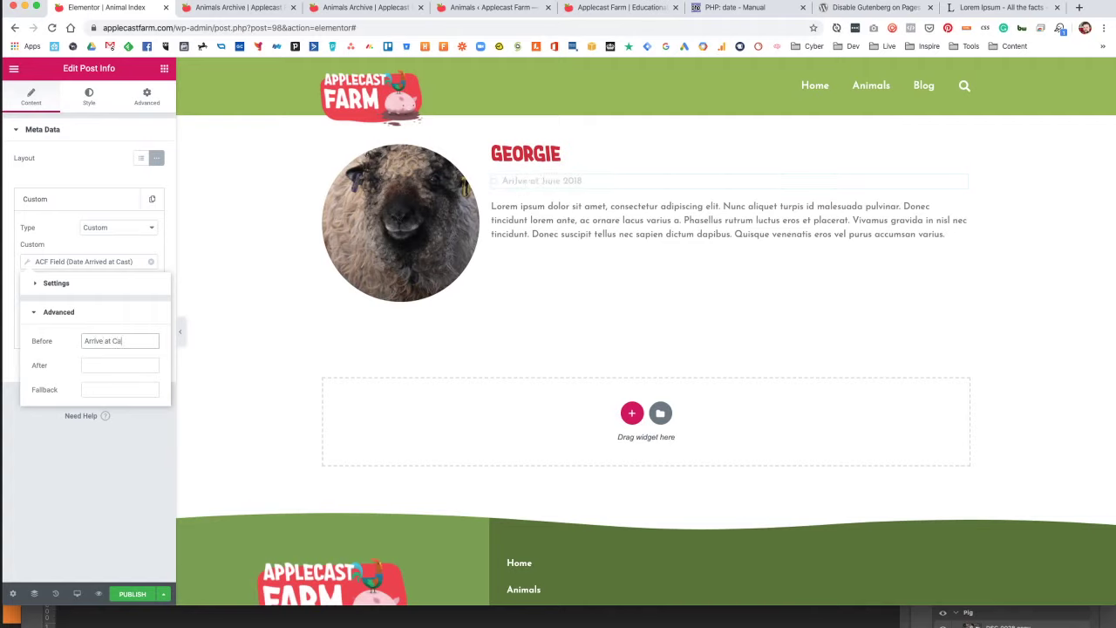
{"action": "type", "text": "st:"}
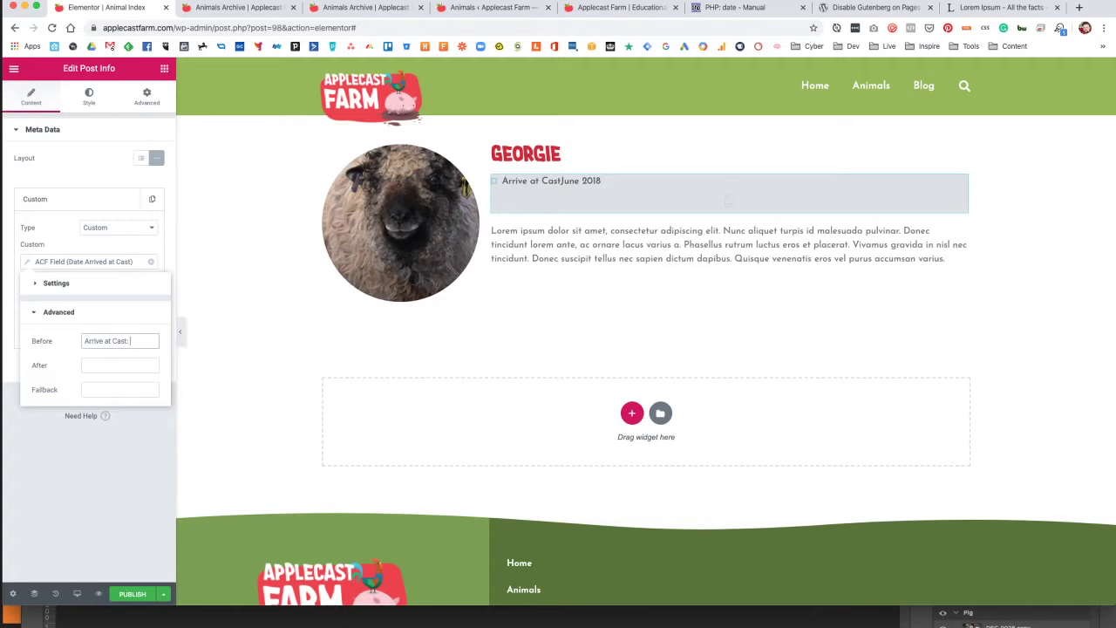
{"action": "left_click", "coordinate": [61, 238]}
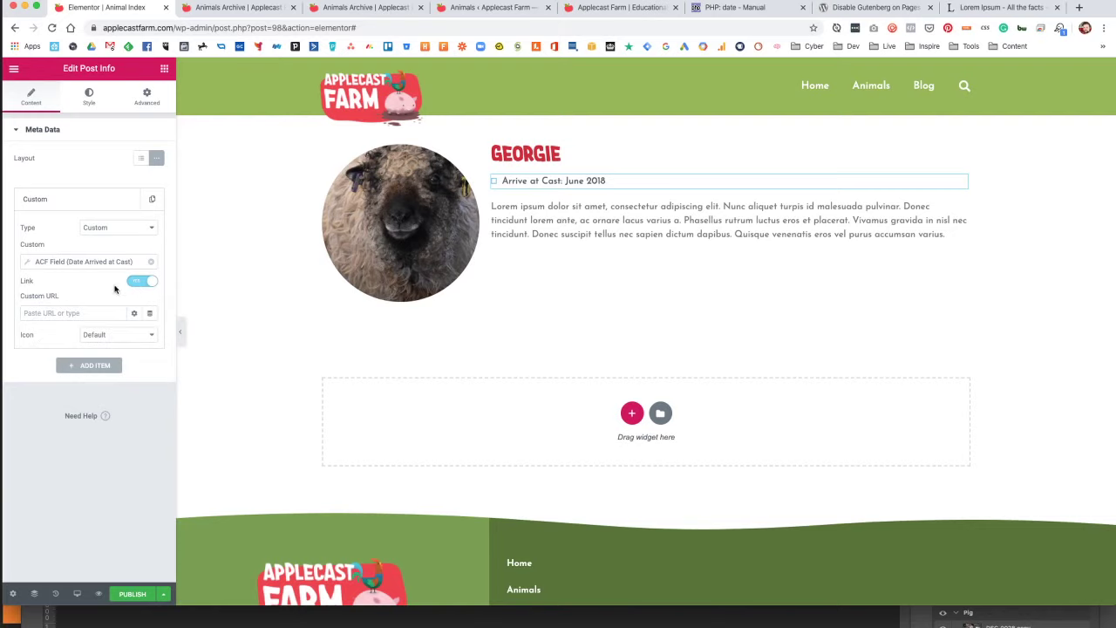
Turn off the link on the custom post info item and set its icon option to Custom.
{"action": "left_click", "coordinate": [149, 281]}
{"action": "left_click", "coordinate": [106, 335]}
{"action": "left_click", "coordinate": [111, 337]}
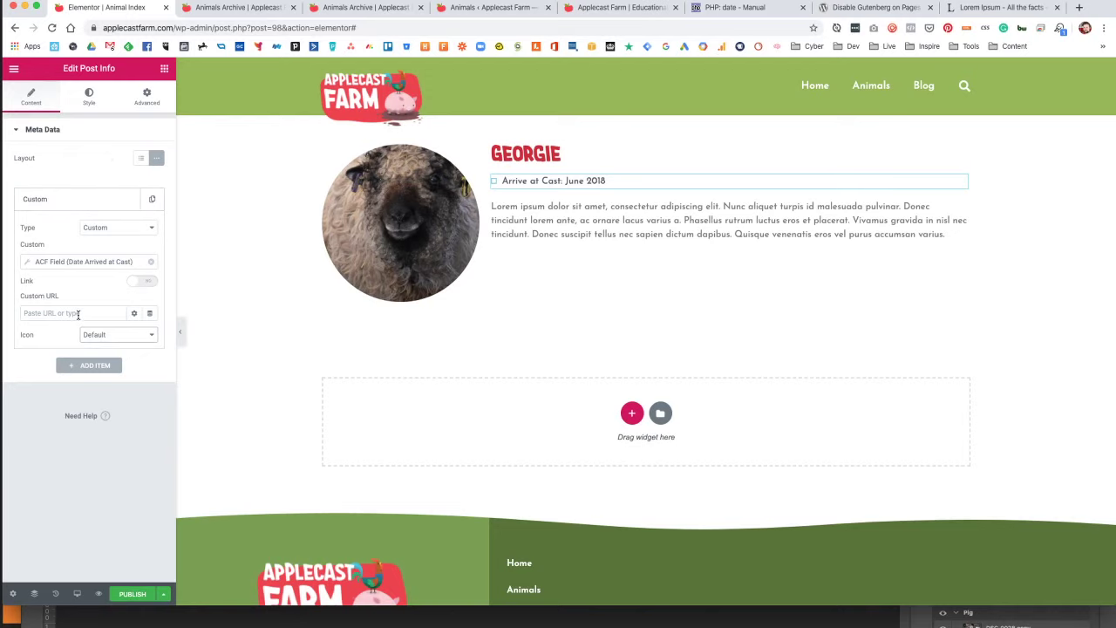
{"action": "left_click", "coordinate": [120, 341]}
{"action": "left_click", "coordinate": [118, 344]}
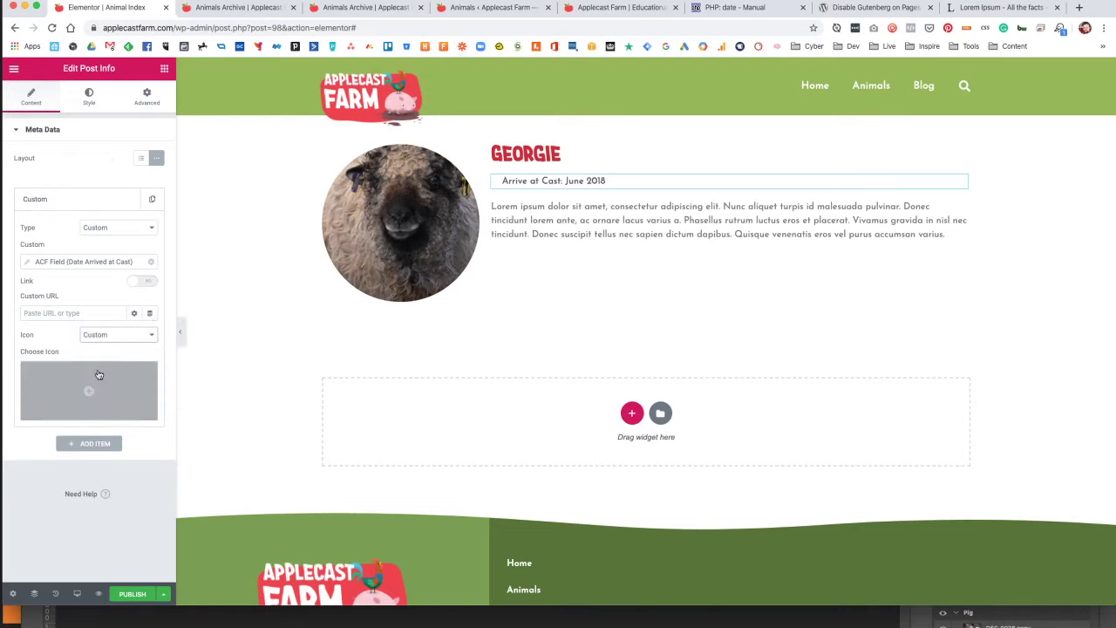
Find the outlined Calendar icon in the icon library and insert it for the custom item.
{"action": "left_click", "coordinate": [90, 379]}
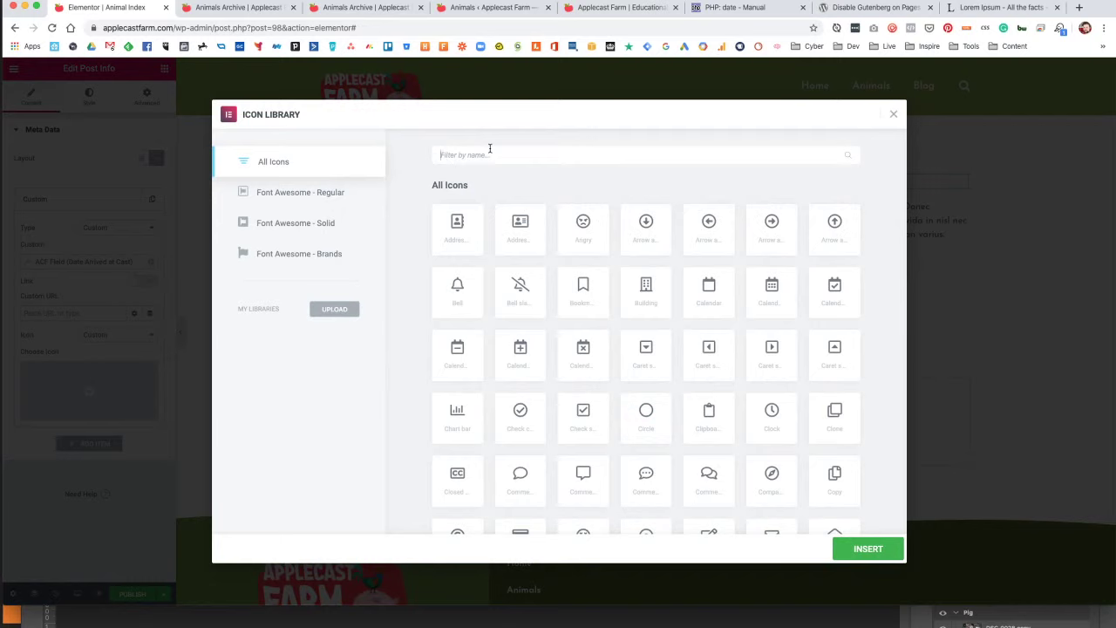
{"action": "type", "text": "cale"}
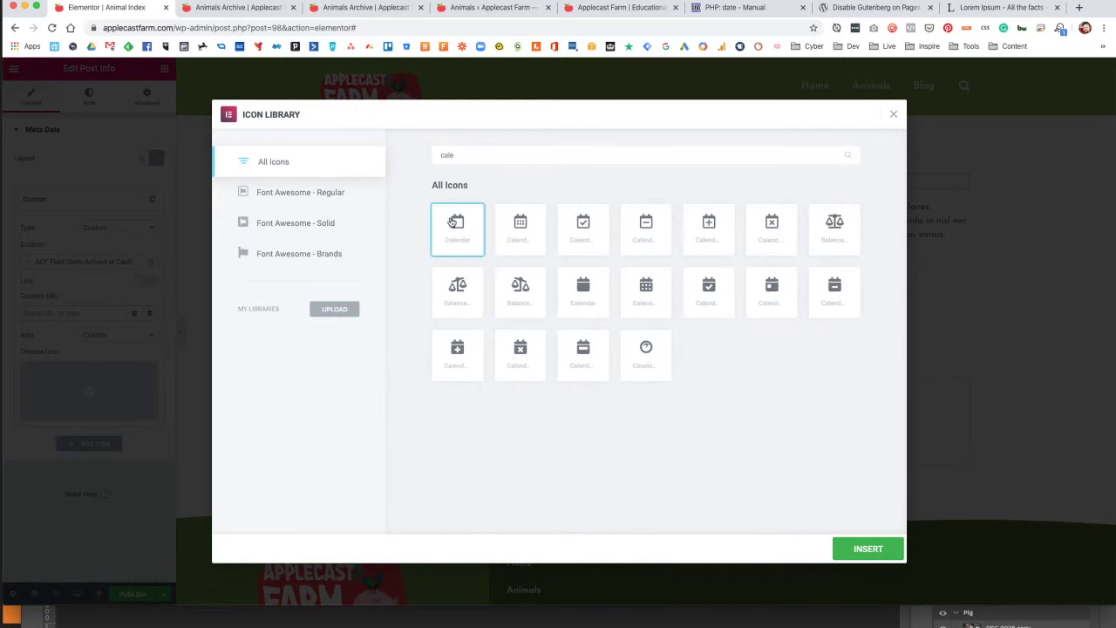
{"action": "left_click", "coordinate": [876, 552]}
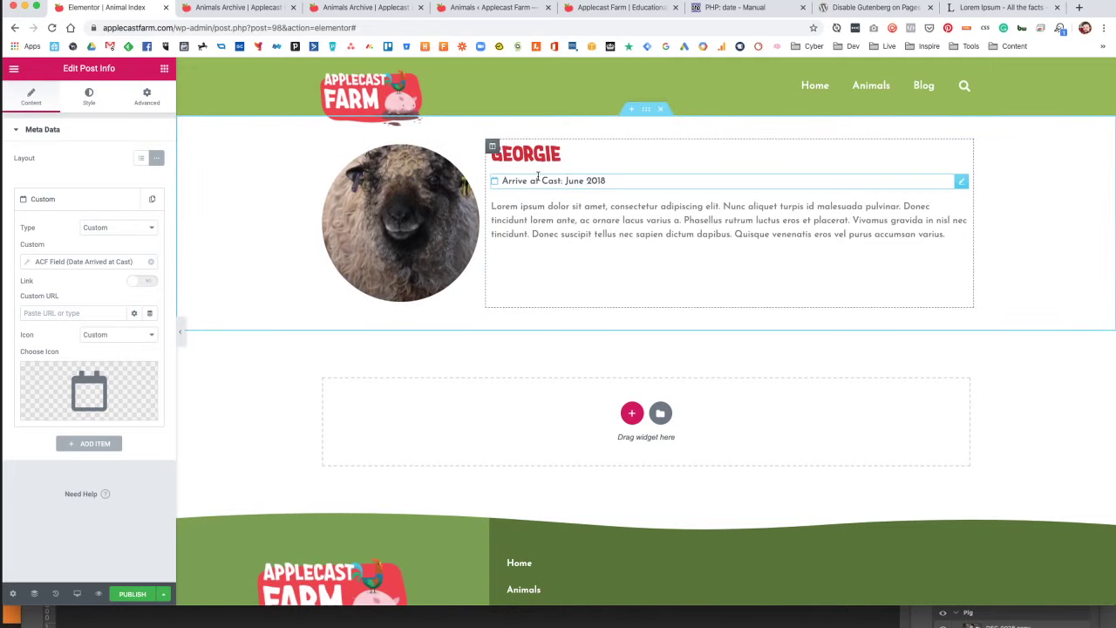
Set the text color of the post info widget to the saved green #2BB67A.
{"action": "left_click", "coordinate": [89, 97]}
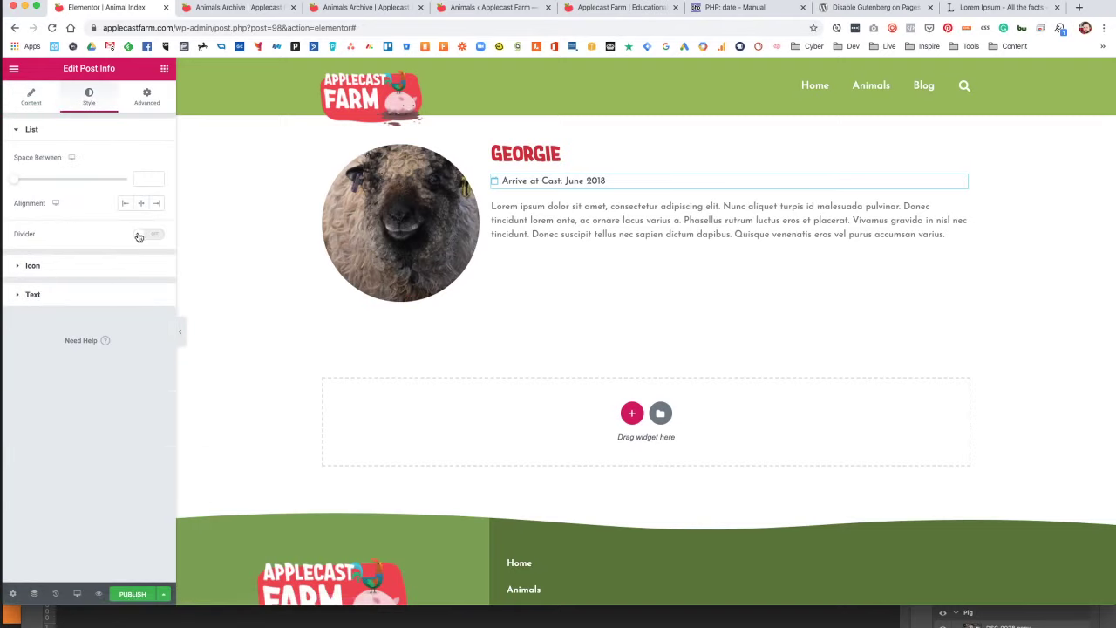
{"action": "left_click", "coordinate": [149, 96]}
{"action": "left_click", "coordinate": [91, 98]}
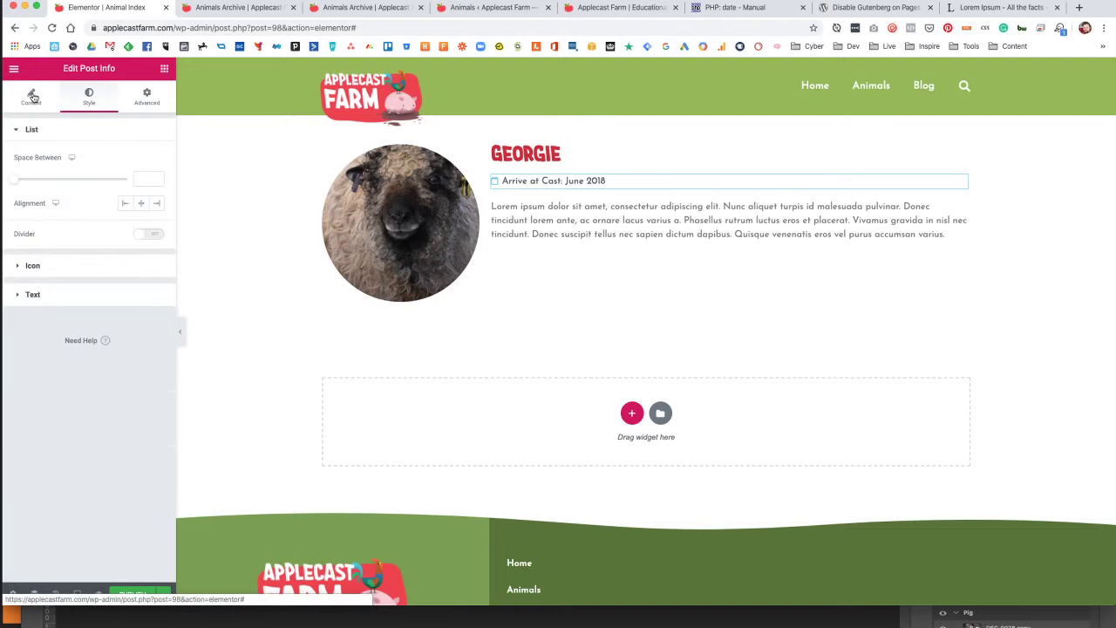
{"action": "left_click", "coordinate": [32, 96]}
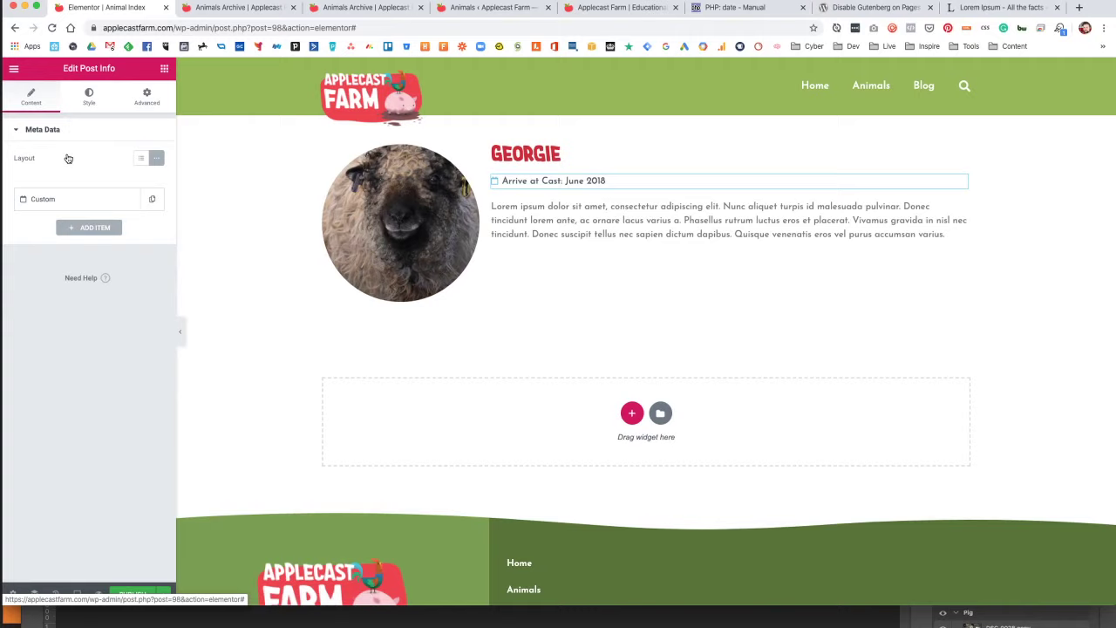
{"action": "left_click", "coordinate": [88, 93]}
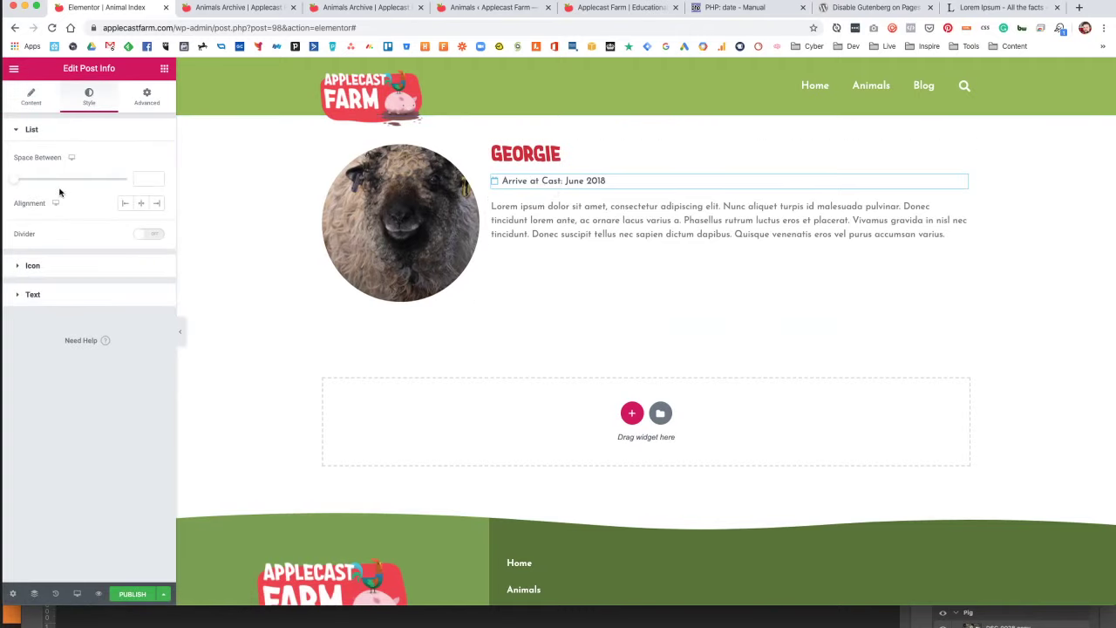
{"action": "left_click", "coordinate": [42, 266]}
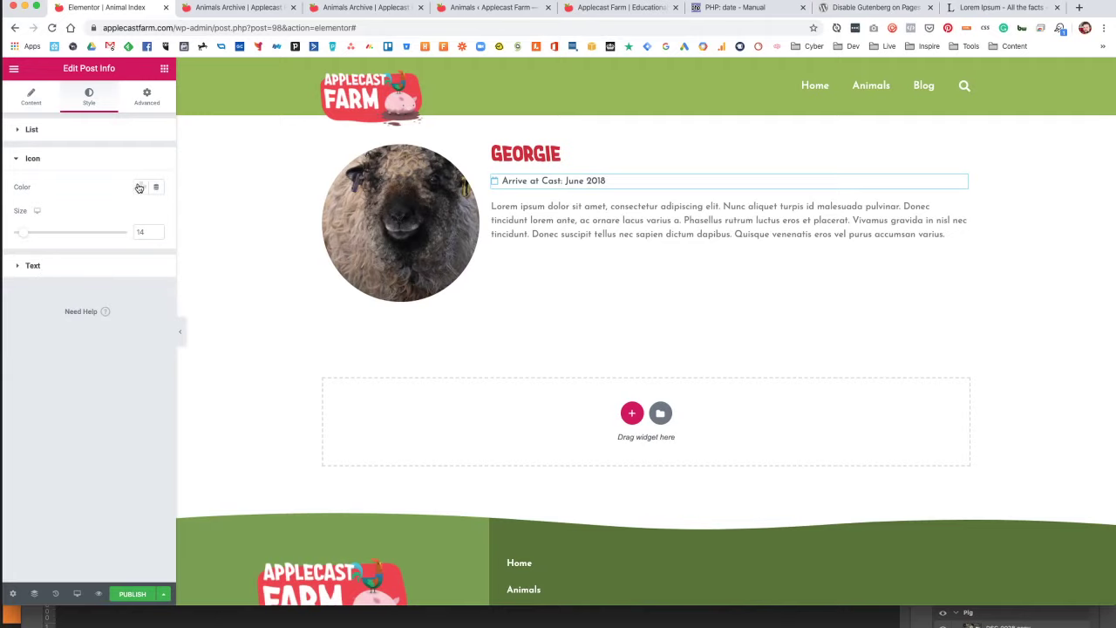
{"action": "left_click", "coordinate": [51, 261]}
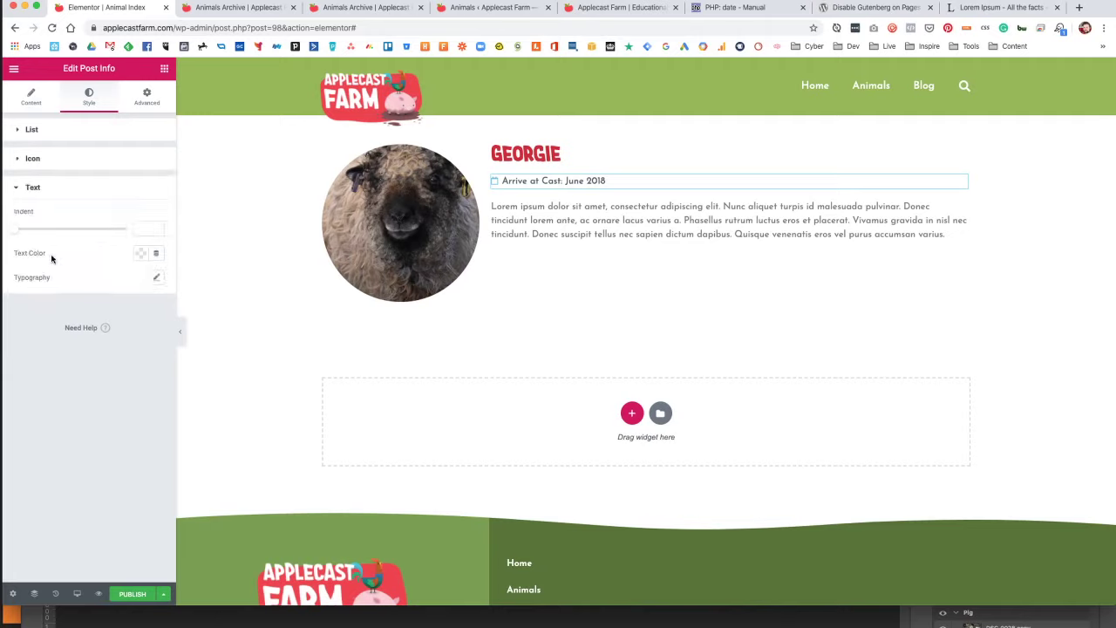
{"action": "left_click", "coordinate": [141, 255]}
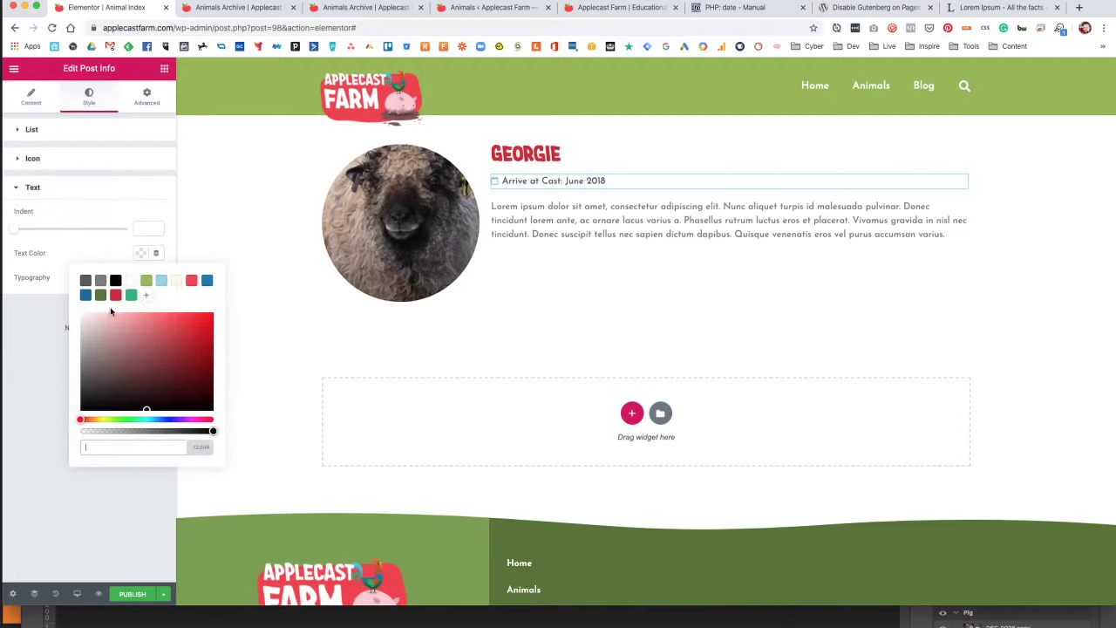
{"action": "left_click", "coordinate": [162, 282]}
{"action": "left_click", "coordinate": [207, 282]}
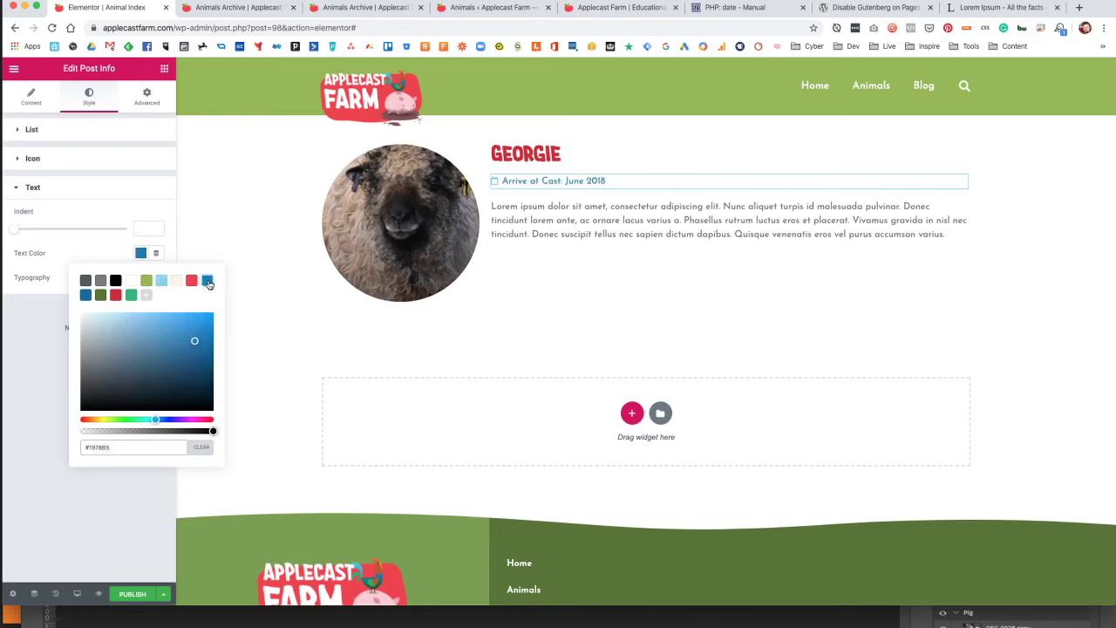
{"action": "left_click", "coordinate": [131, 295]}
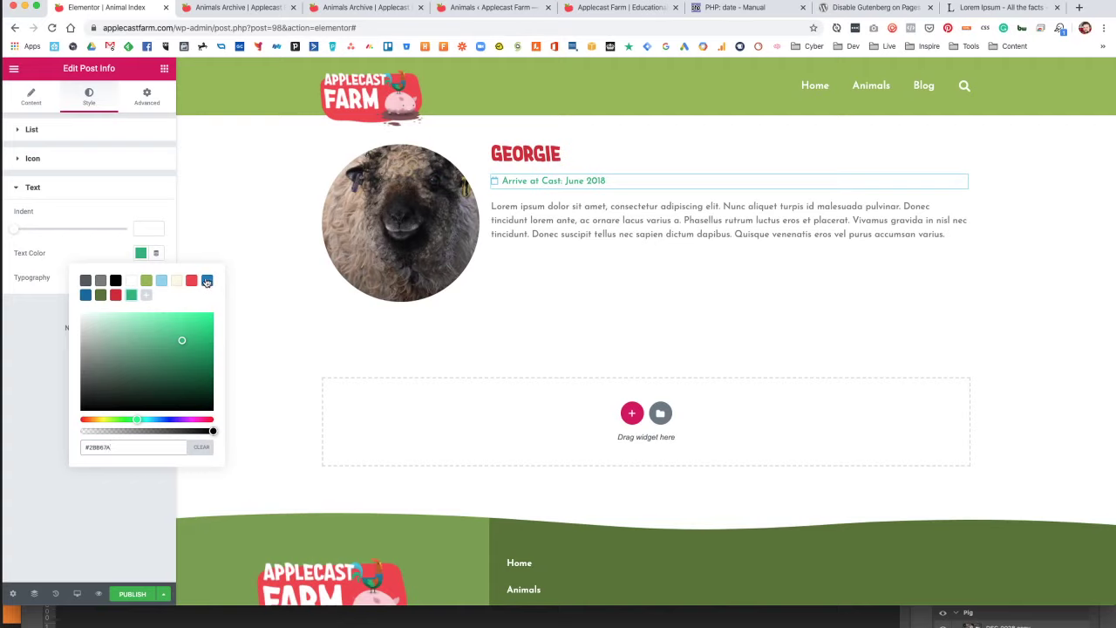
{"action": "left_click", "coordinate": [39, 345]}
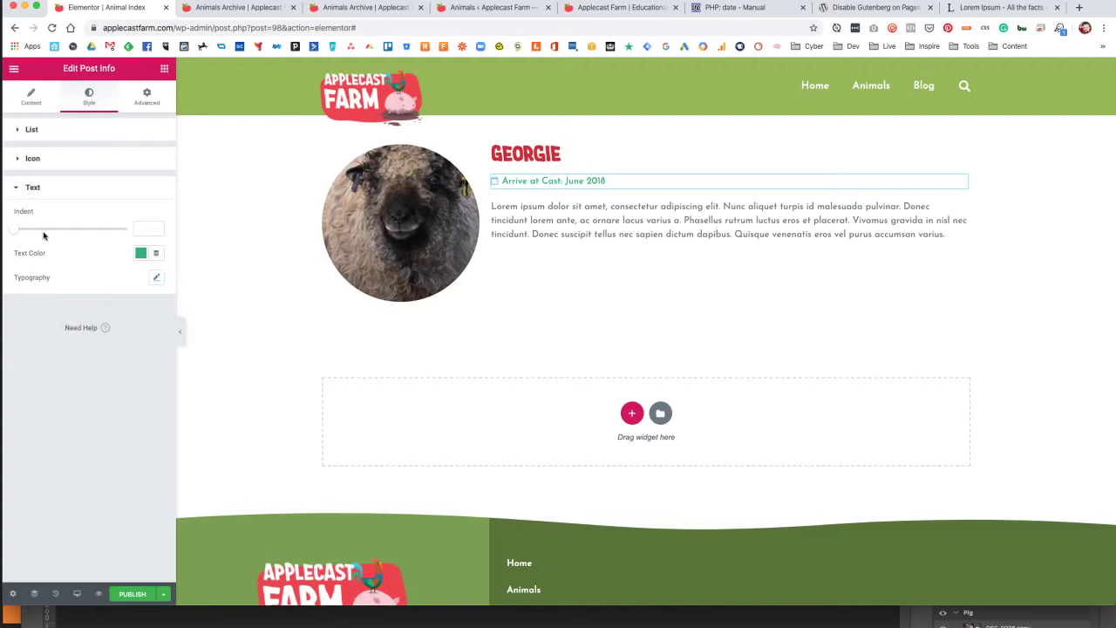
{"action": "left_click", "coordinate": [68, 159]}
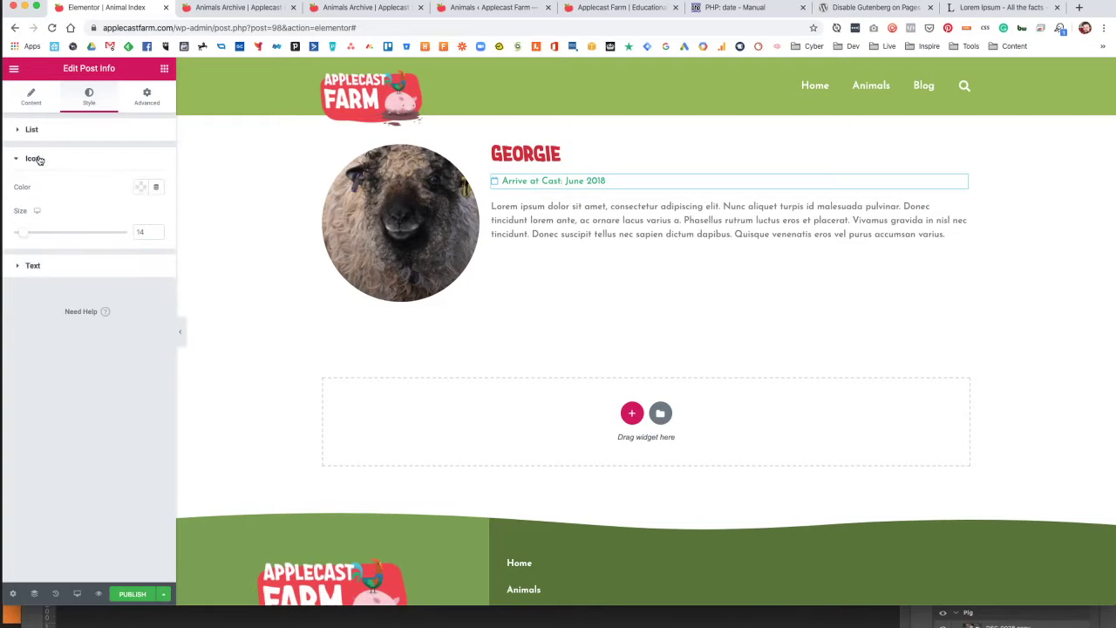
{"action": "left_click", "coordinate": [38, 159]}
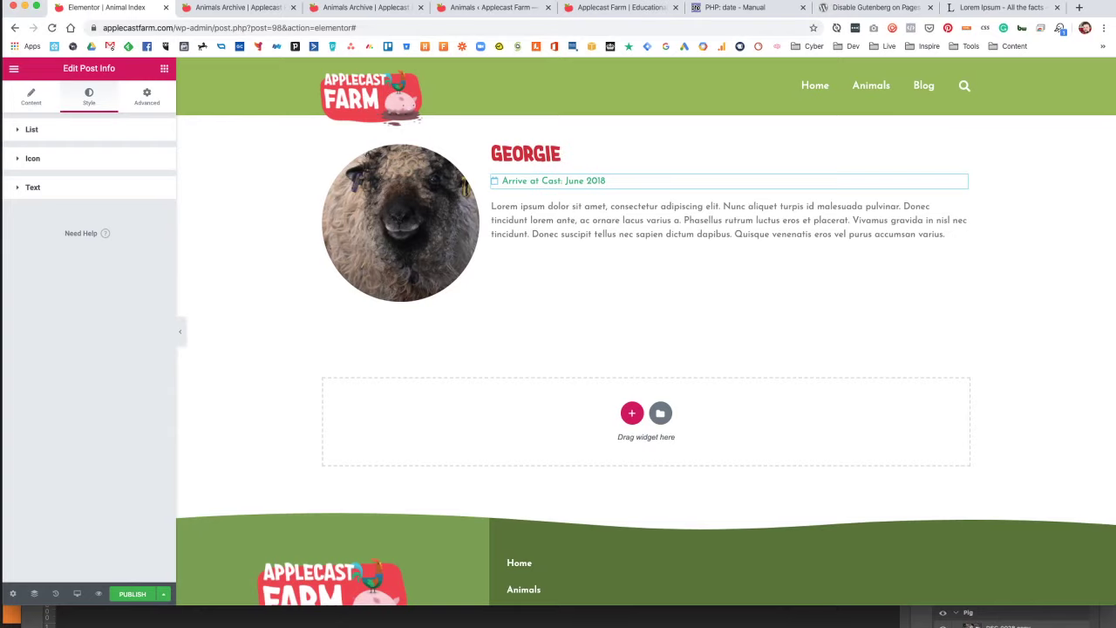
Switch to the file previews and look through the Applecast event flyers, from Storytime at the Farm to Young Farmer Experience Day.
{"action": "left_click_drag", "start_coordinate": [592, 88], "coordinate": [1115, 111]}
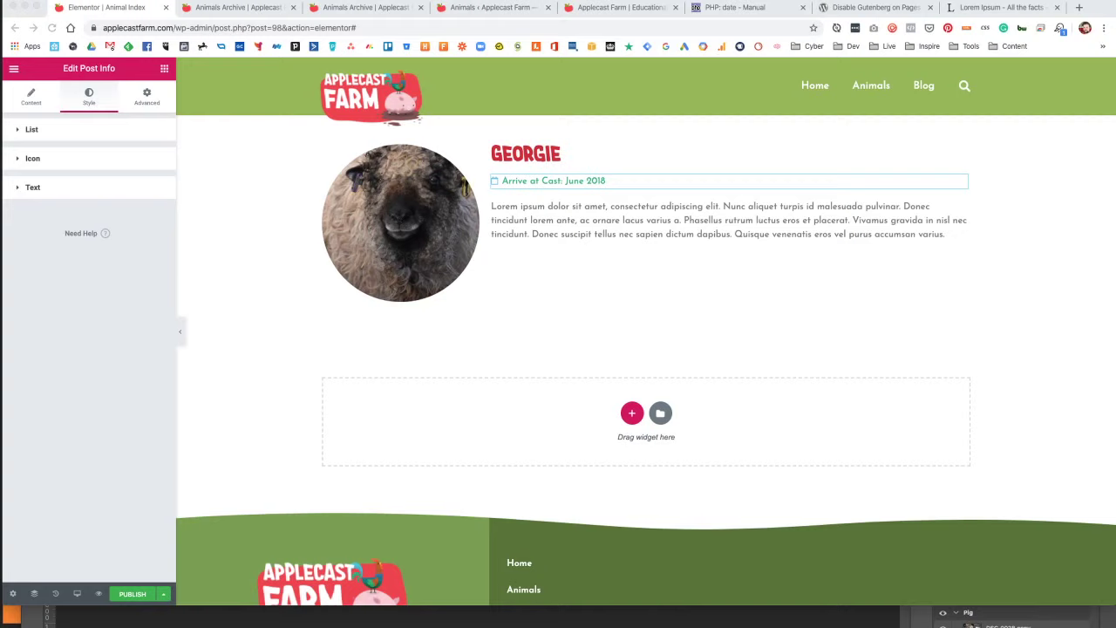
{"action": "left_click_drag", "start_coordinate": [1115, 139], "coordinate": [486, 33]}
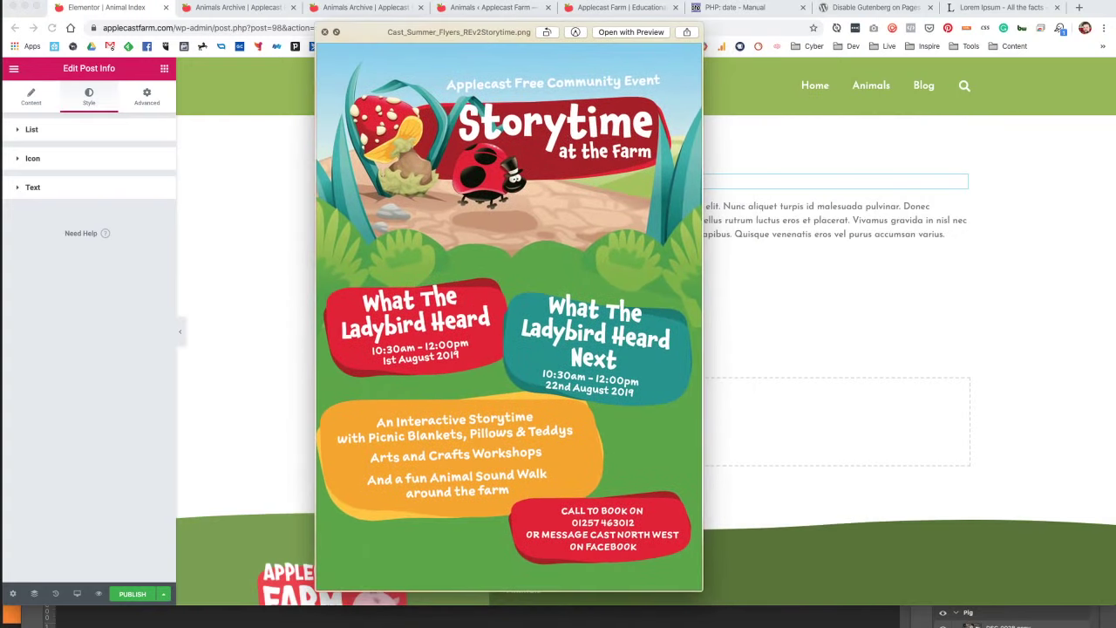
{"action": "key", "text": "Down"}
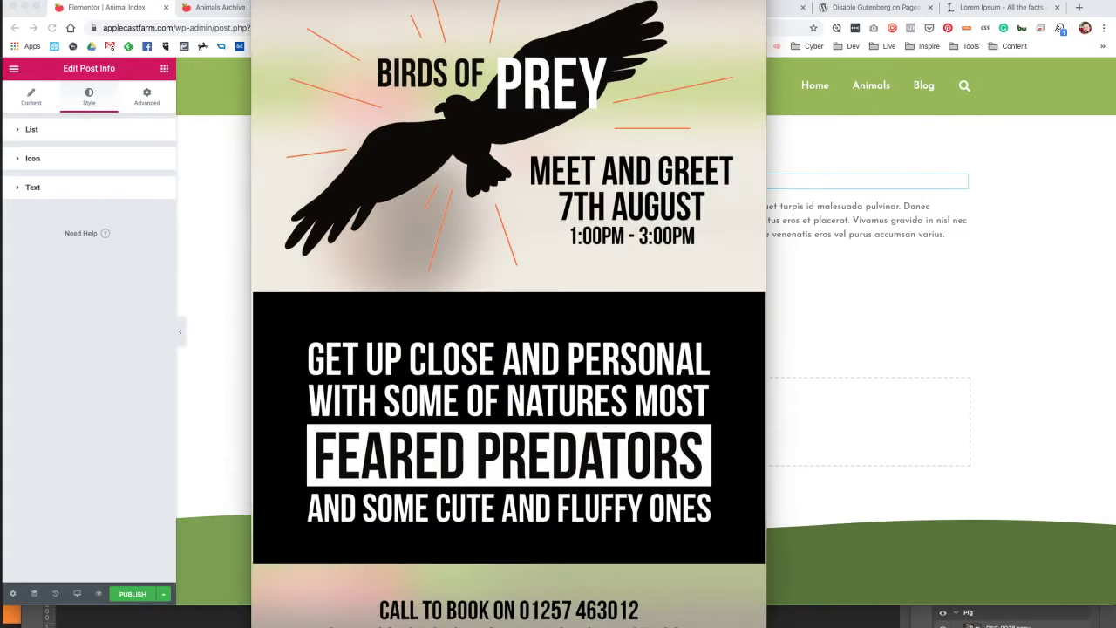
{"action": "key", "text": "Down"}
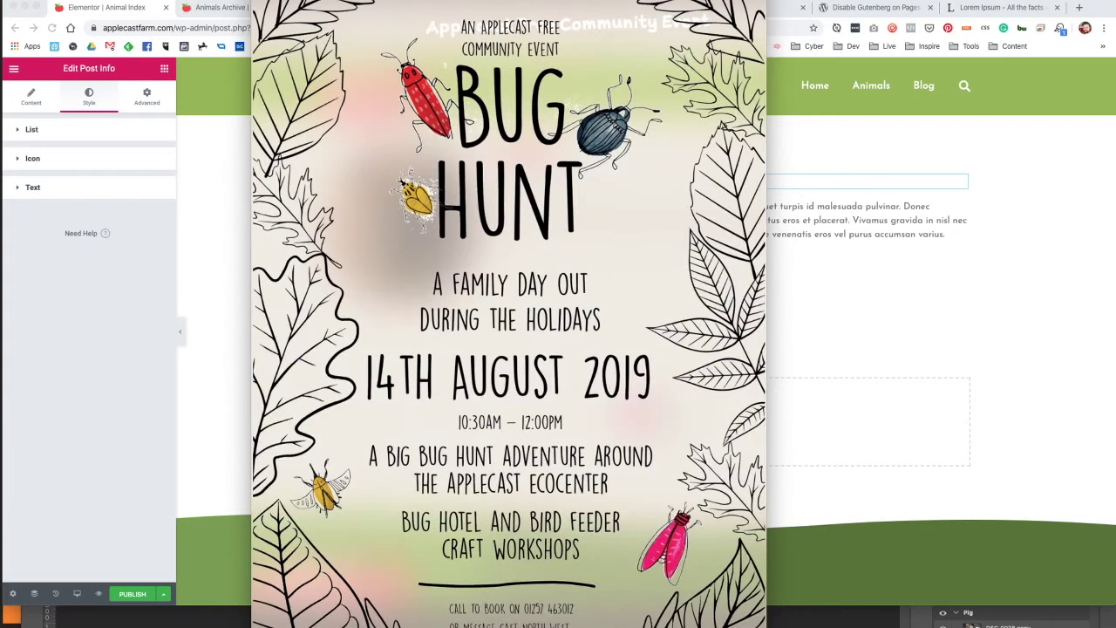
{"action": "key", "text": "Down"}
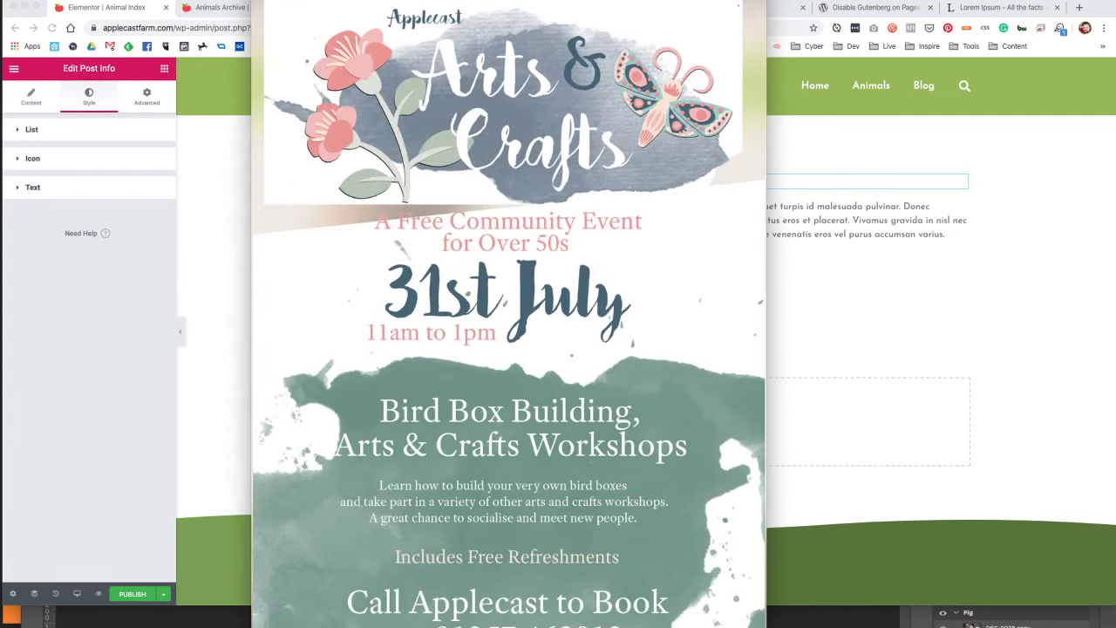
{"action": "key", "text": "Down"}
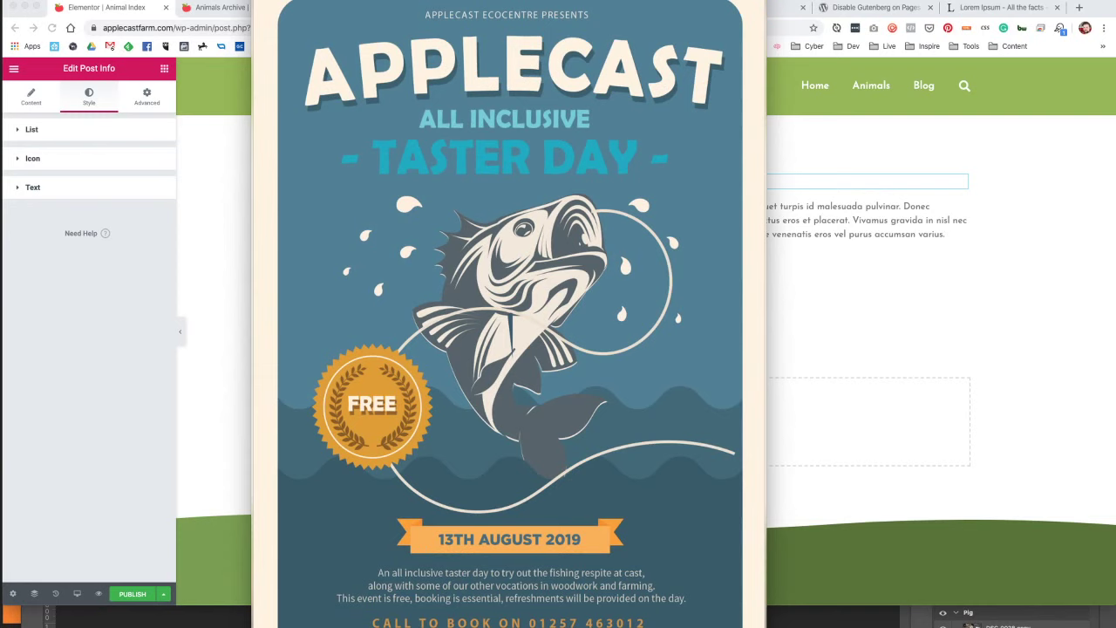
{"action": "key", "text": "Down"}
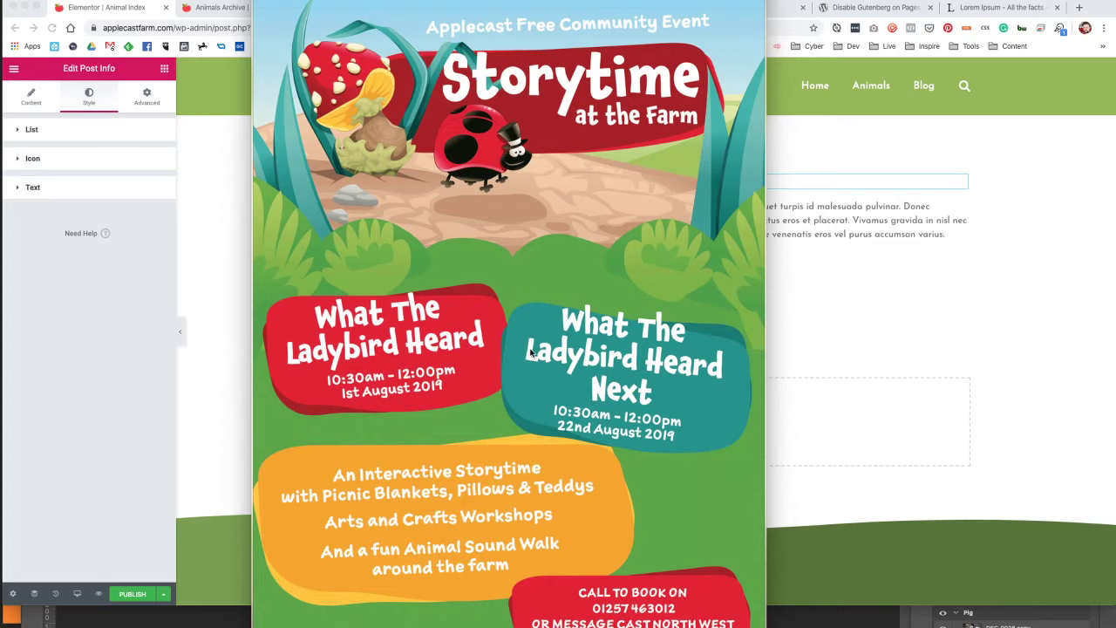
{"action": "key", "text": "Down"}
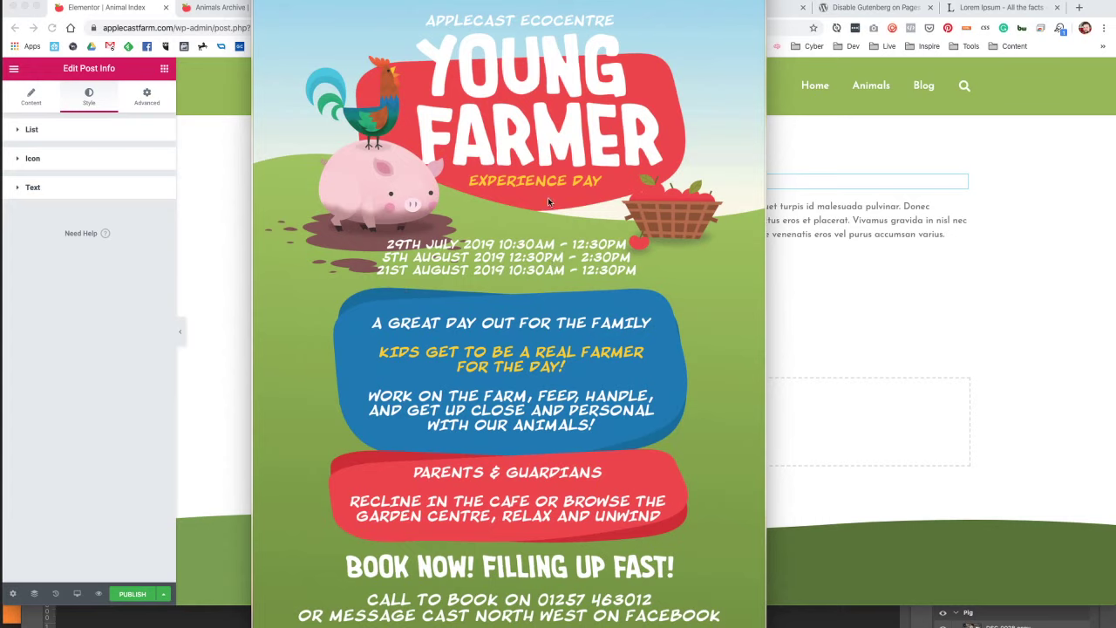
{"action": "key", "text": "space"}
Set the icon color of the post info widget to the saved green #2BB67A.
{"action": "scroll", "coordinate": [478, 225], "scroll_direction": "down", "scroll_amount": 2}
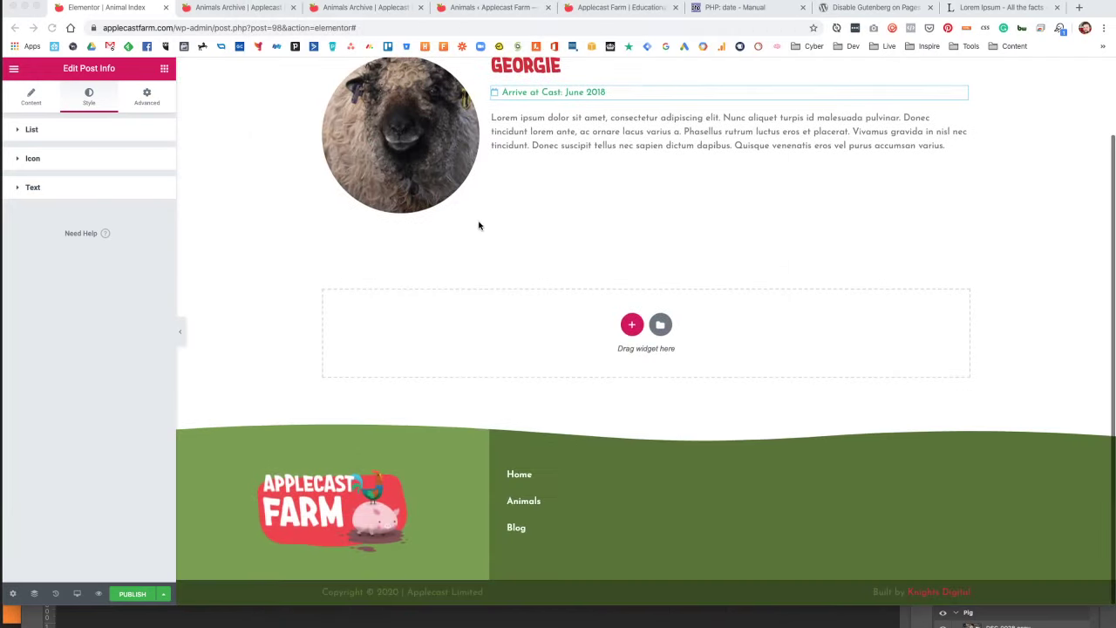
{"action": "scroll", "coordinate": [484, 230], "scroll_direction": "up", "scroll_amount": 2}
{"action": "scroll", "coordinate": [558, 305], "scroll_direction": "down", "scroll_amount": 2}
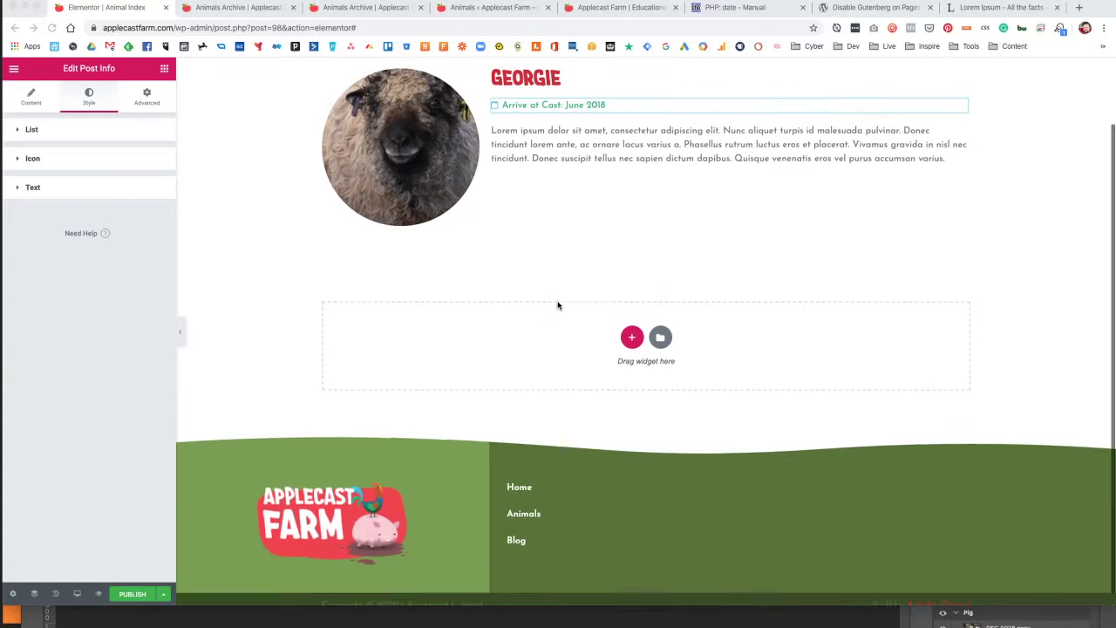
{"action": "scroll", "coordinate": [558, 305], "scroll_direction": "up", "scroll_amount": 2}
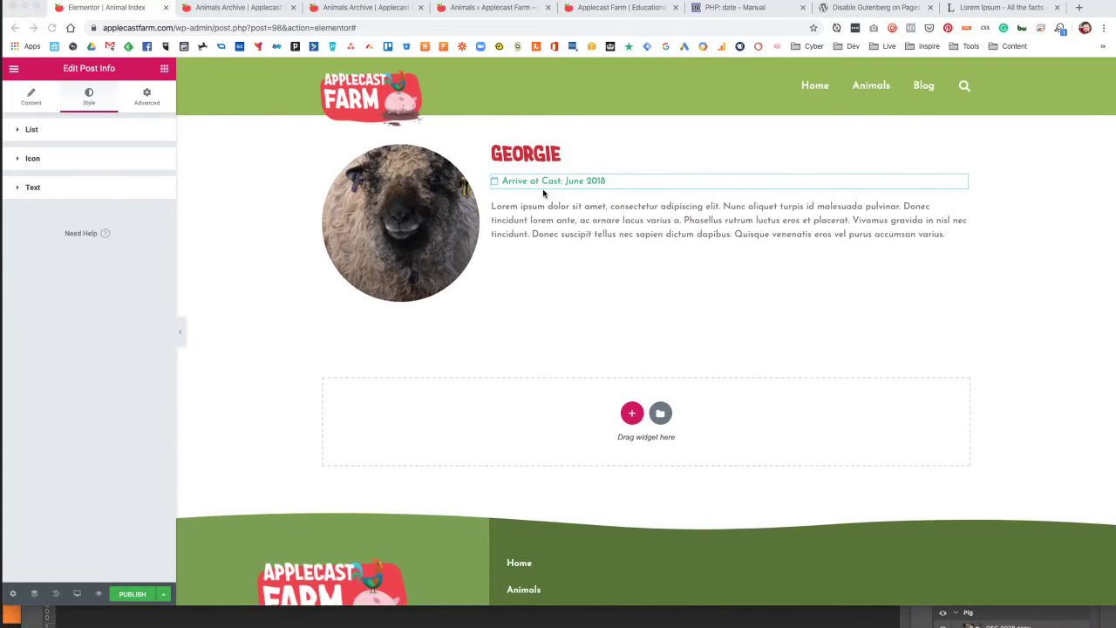
{"action": "left_click", "coordinate": [53, 165]}
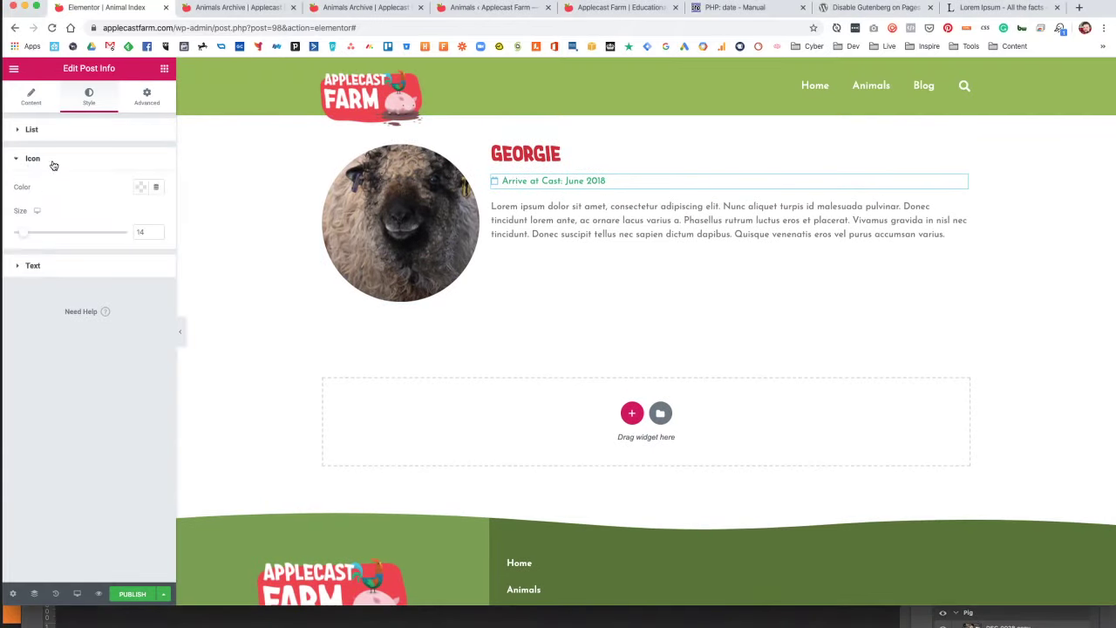
{"action": "left_click", "coordinate": [138, 187]}
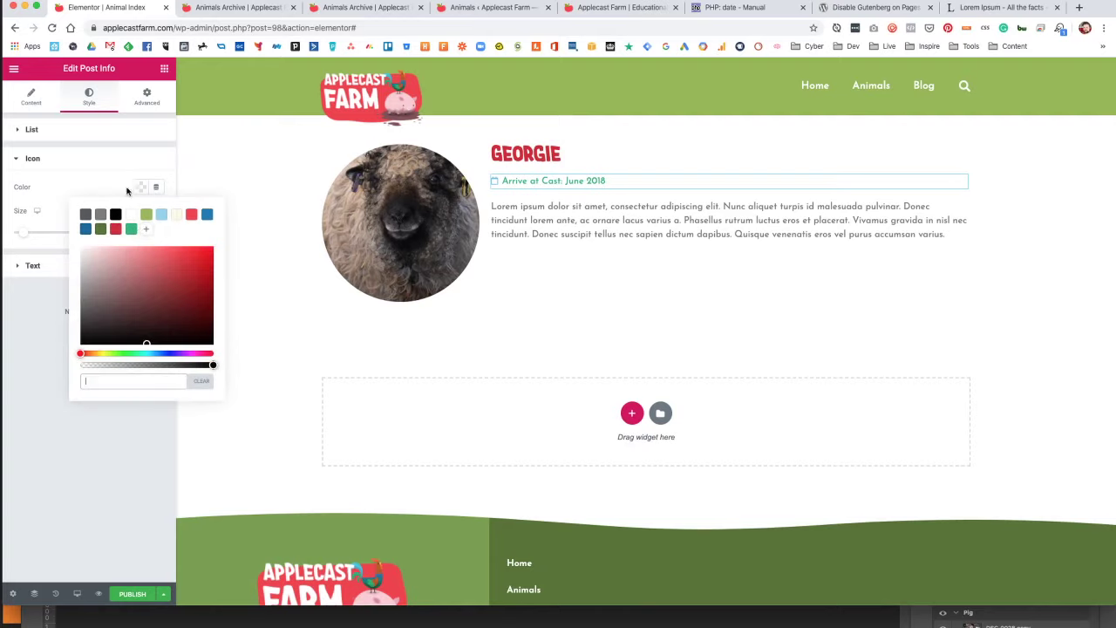
{"action": "left_click", "coordinate": [130, 229]}
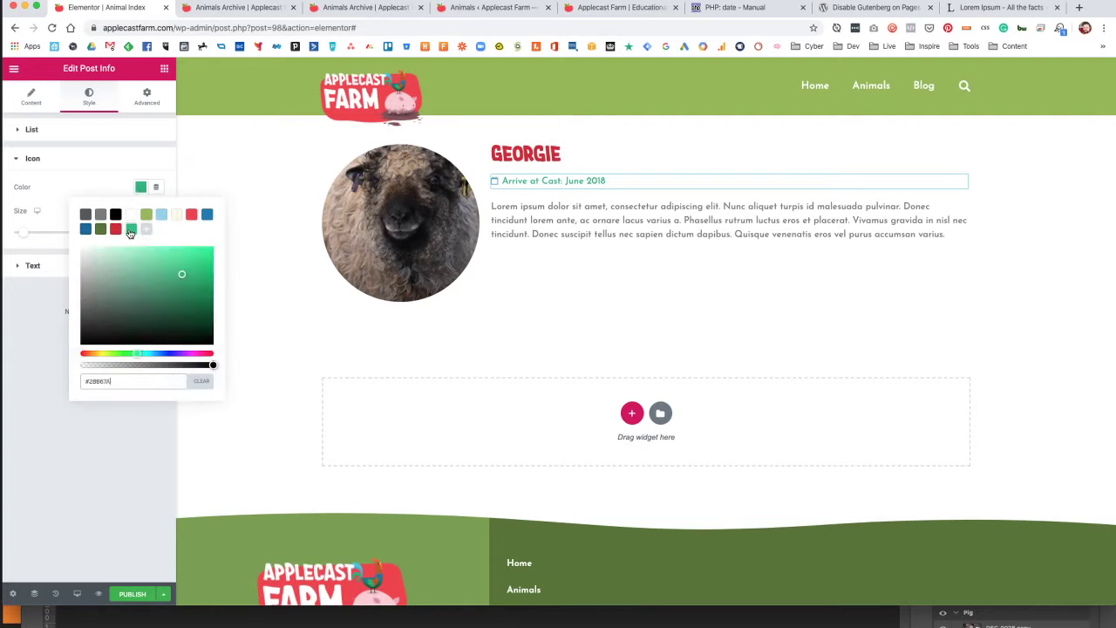
{"action": "left_click", "coordinate": [72, 184]}
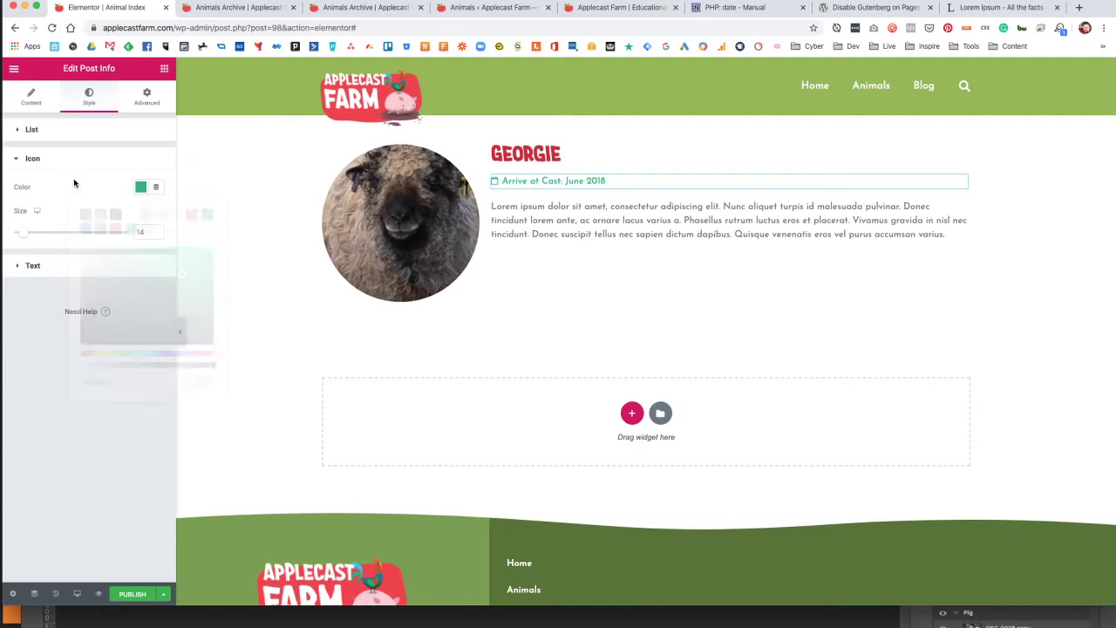
Check the post info widget's list, icon and text style options and open the custom item's content settings.
{"action": "left_click", "coordinate": [32, 96]}
{"action": "left_click", "coordinate": [87, 97]}
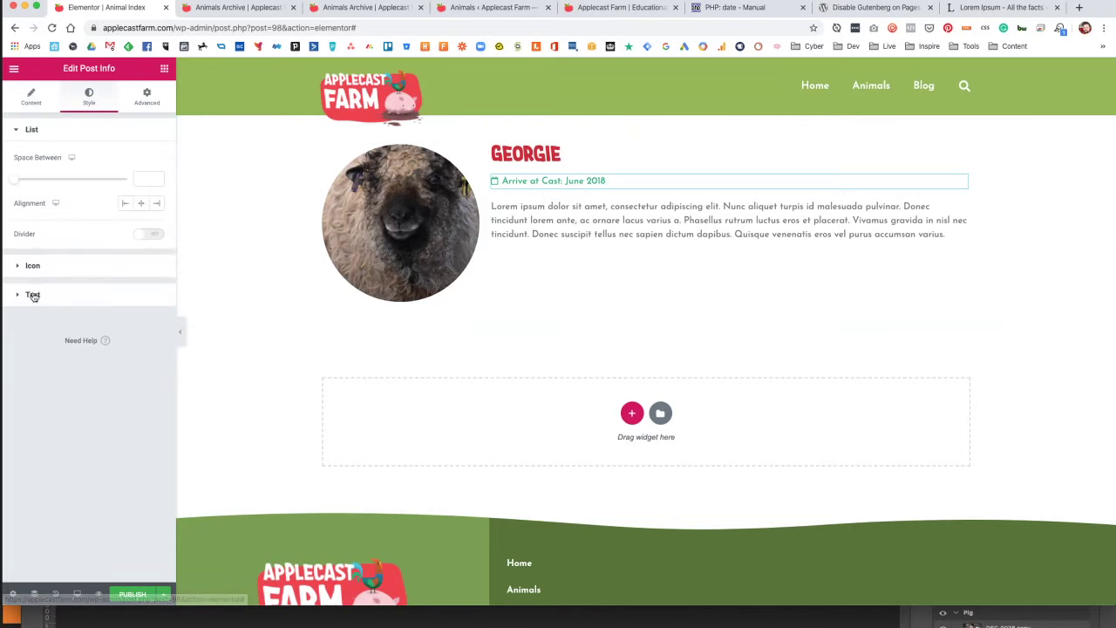
{"action": "left_click", "coordinate": [35, 298]}
{"action": "left_click", "coordinate": [43, 159]}
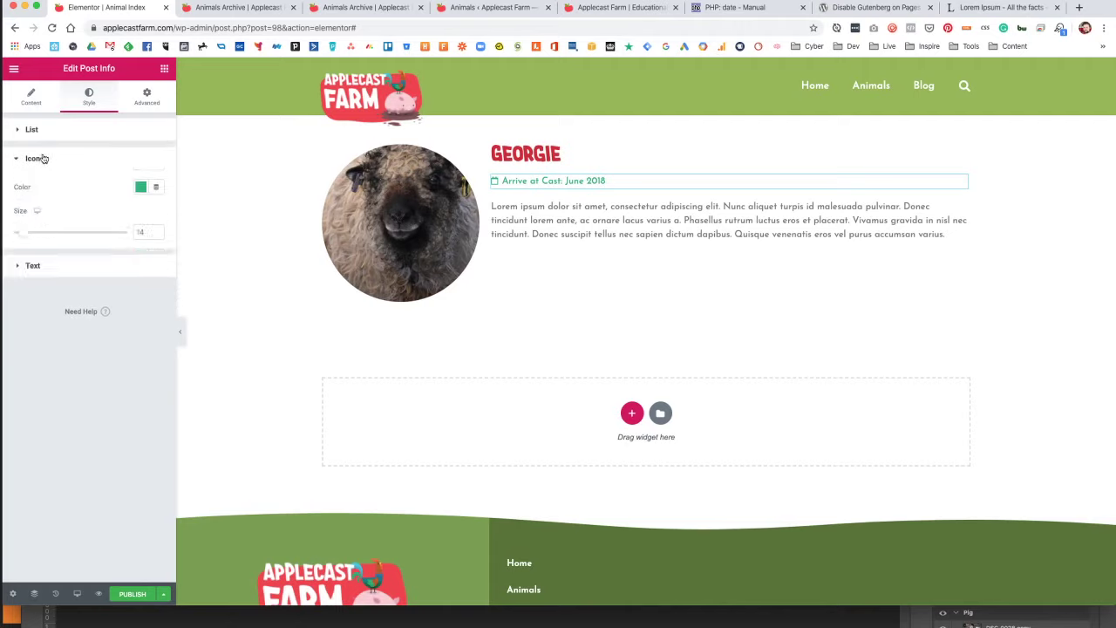
{"action": "left_click", "coordinate": [40, 132]}
{"action": "left_click", "coordinate": [42, 96]}
{"action": "left_click", "coordinate": [53, 200]}
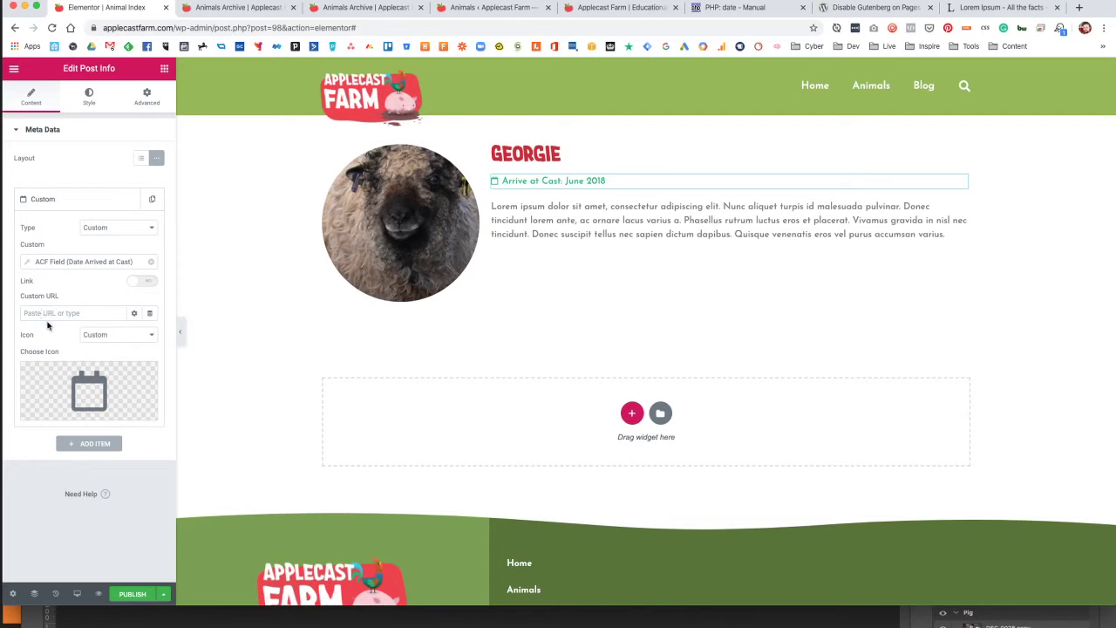
Correct the text before the Date Arrived at Cast field to read "Arrived at Cast:".
{"action": "left_click", "coordinate": [63, 262]}
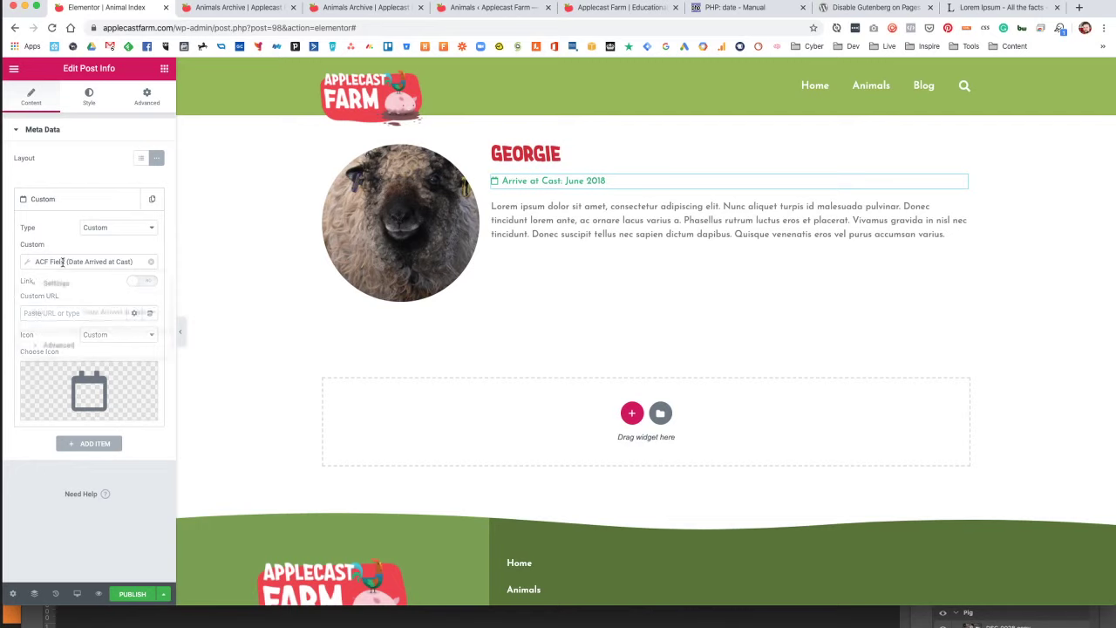
{"action": "left_click", "coordinate": [62, 262]}
{"action": "left_click", "coordinate": [62, 262]}
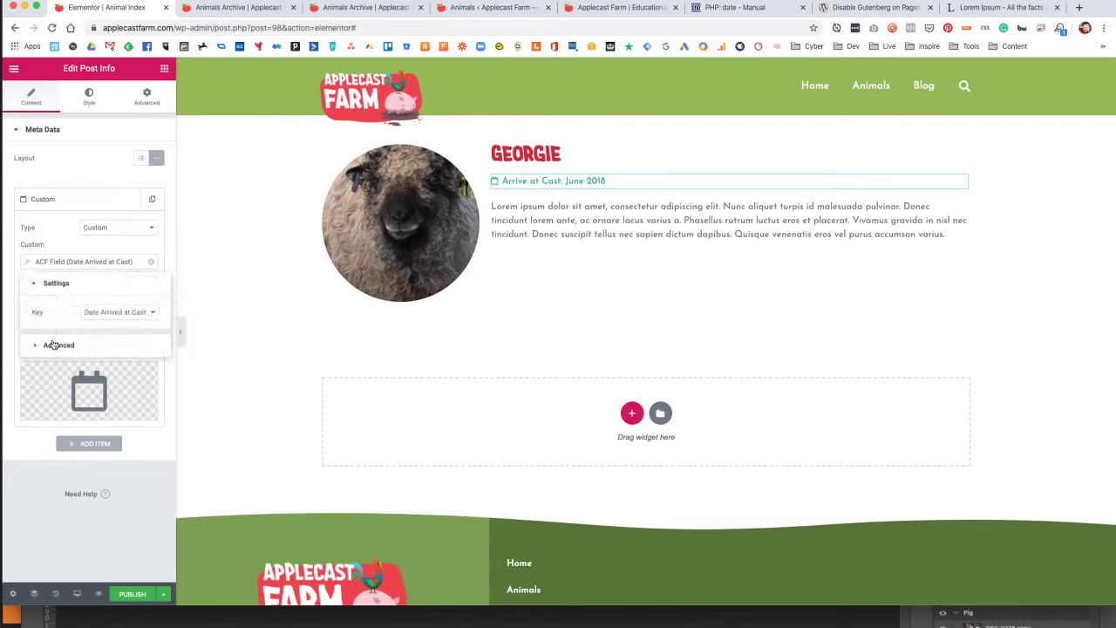
{"action": "left_click", "coordinate": [52, 344]}
{"action": "left_click", "coordinate": [106, 340]}
{"action": "type", "text": "d at Cast:"}
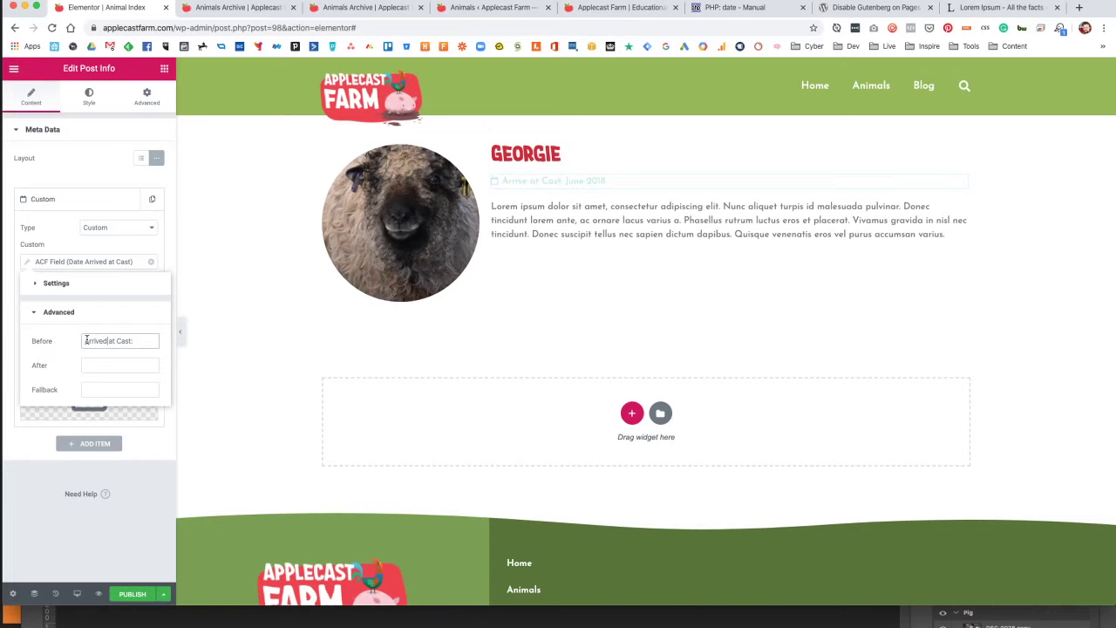
{"action": "left_click", "coordinate": [133, 594]}
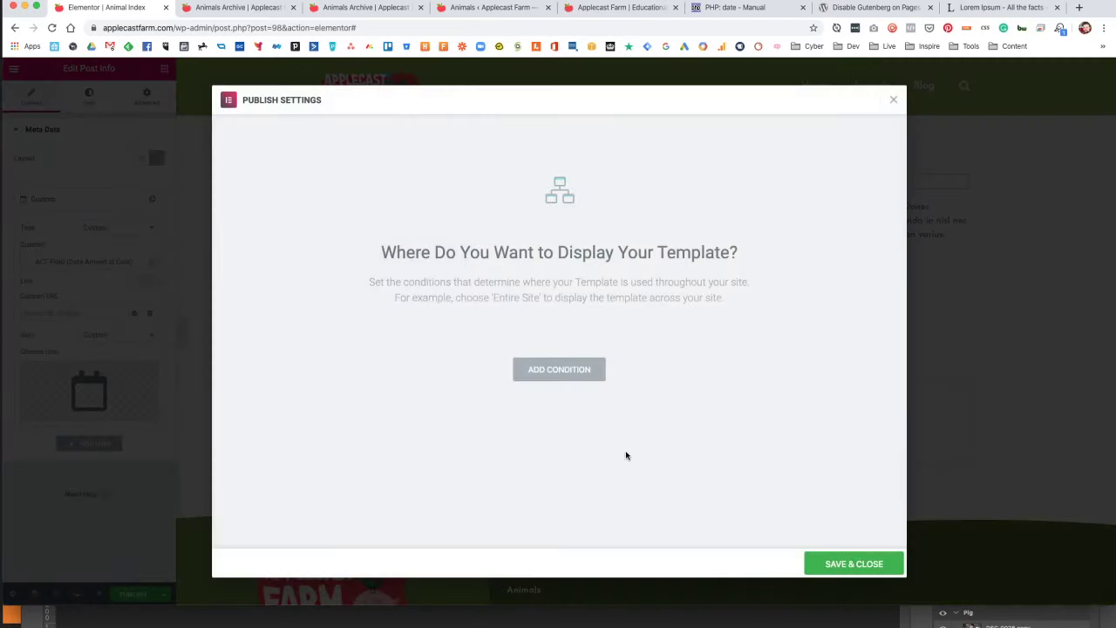
{"action": "key", "text": "Escape"}
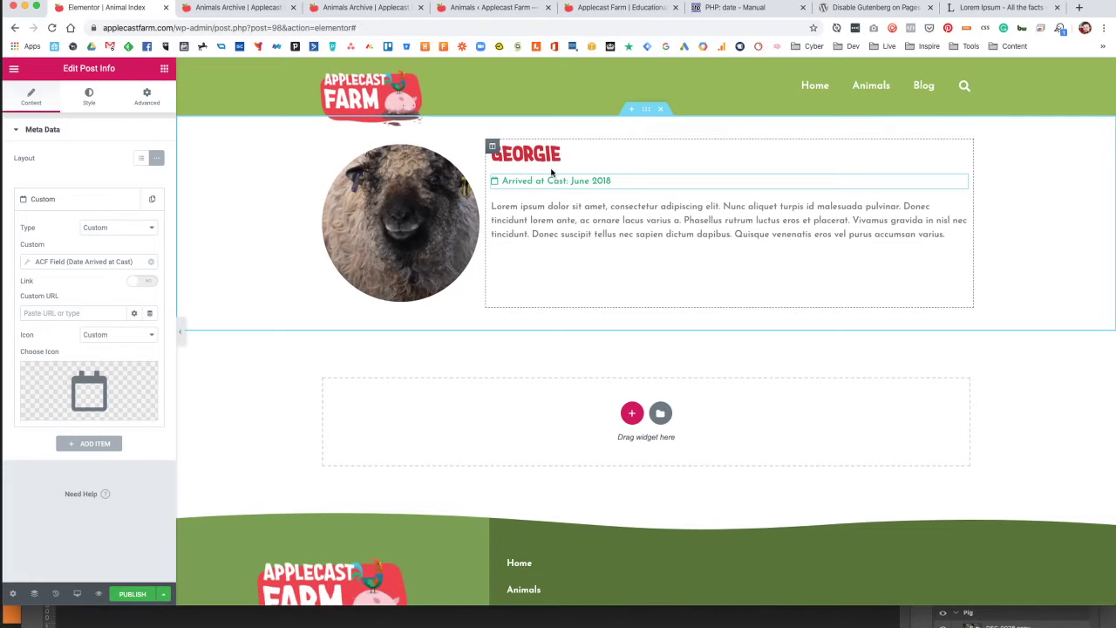
Add a second Post Info widget between the title and the arrival date, and remove its author and time items.
{"action": "left_click", "coordinate": [164, 69]}
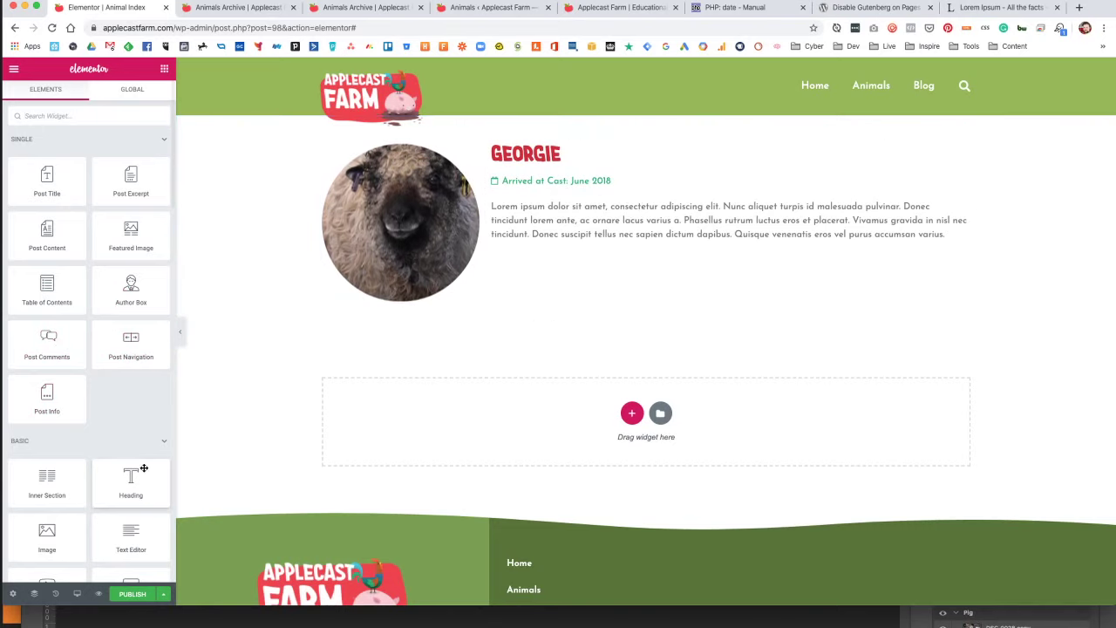
{"action": "left_click_drag", "start_coordinate": [36, 388], "coordinate": [568, 179]}
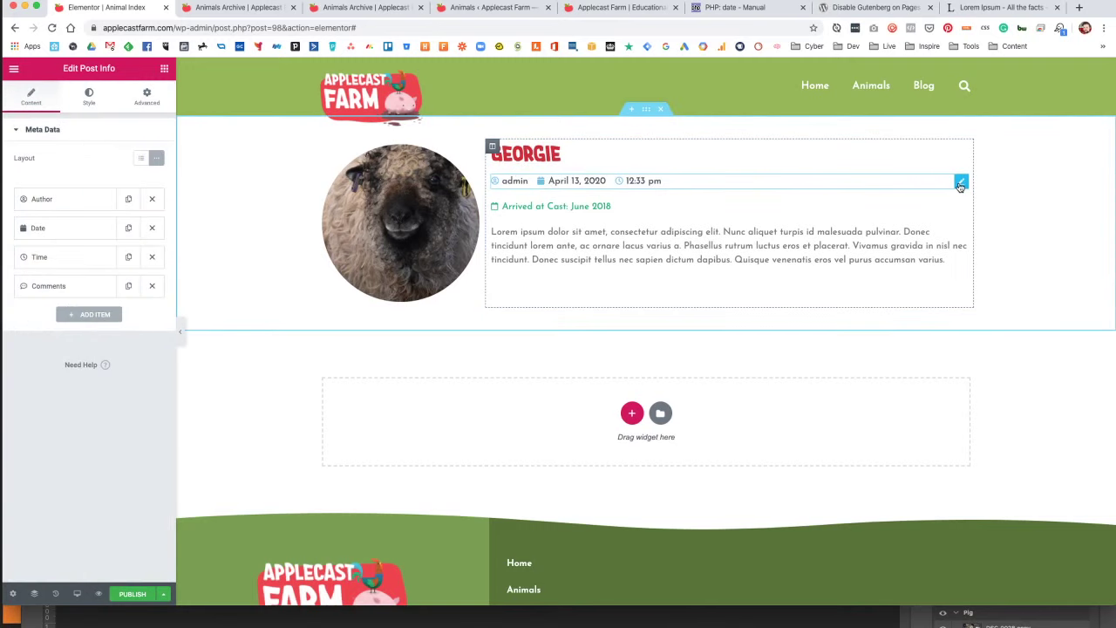
{"action": "left_click", "coordinate": [152, 199]}
{"action": "left_click", "coordinate": [152, 228]}
{"action": "left_click_drag", "start_coordinate": [61, 199], "coordinate": [110, 225]}
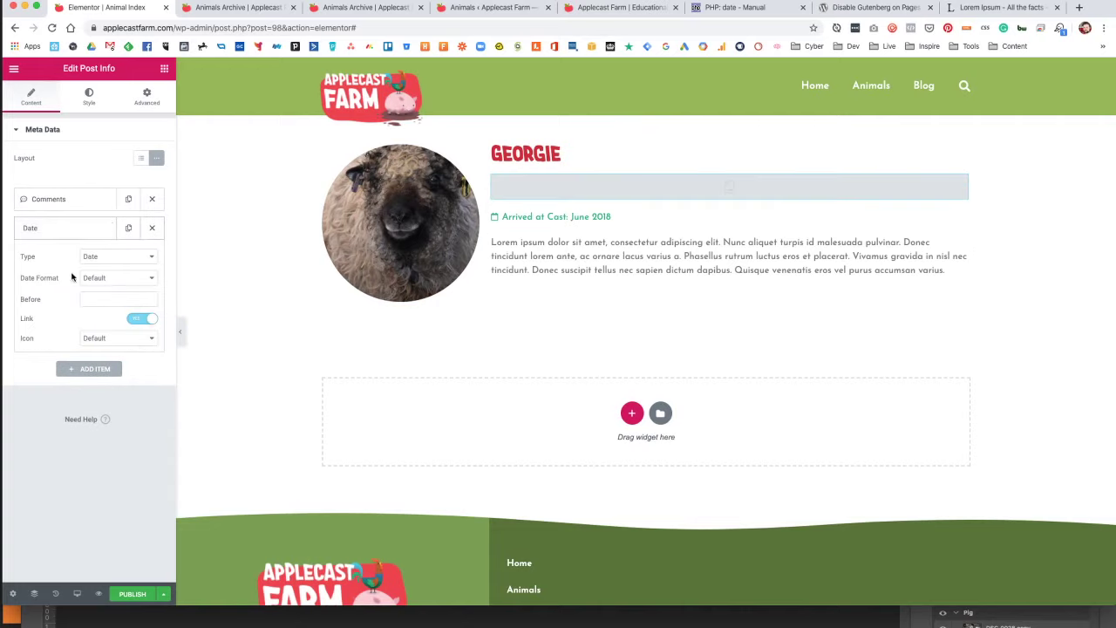
{"action": "left_click", "coordinate": [68, 229]}
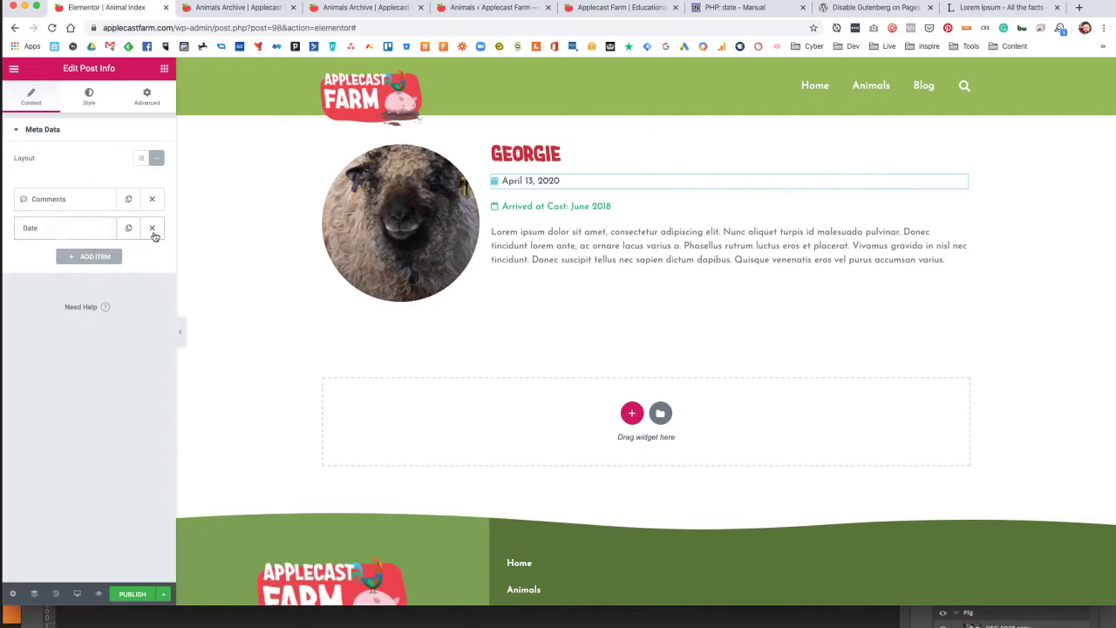
Change the new widget's date item to the Custom type and fill it from the ACF Field with the Breed key.
{"action": "left_click", "coordinate": [82, 231]}
{"action": "left_click", "coordinate": [110, 257]}
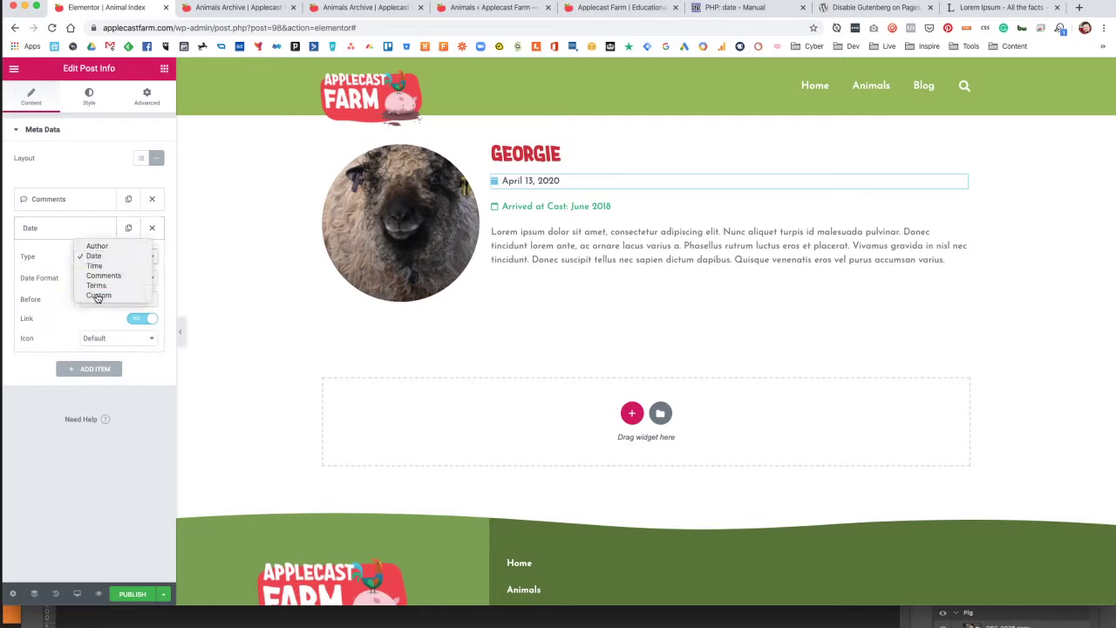
{"action": "left_click", "coordinate": [98, 295]}
{"action": "left_click", "coordinate": [95, 293]}
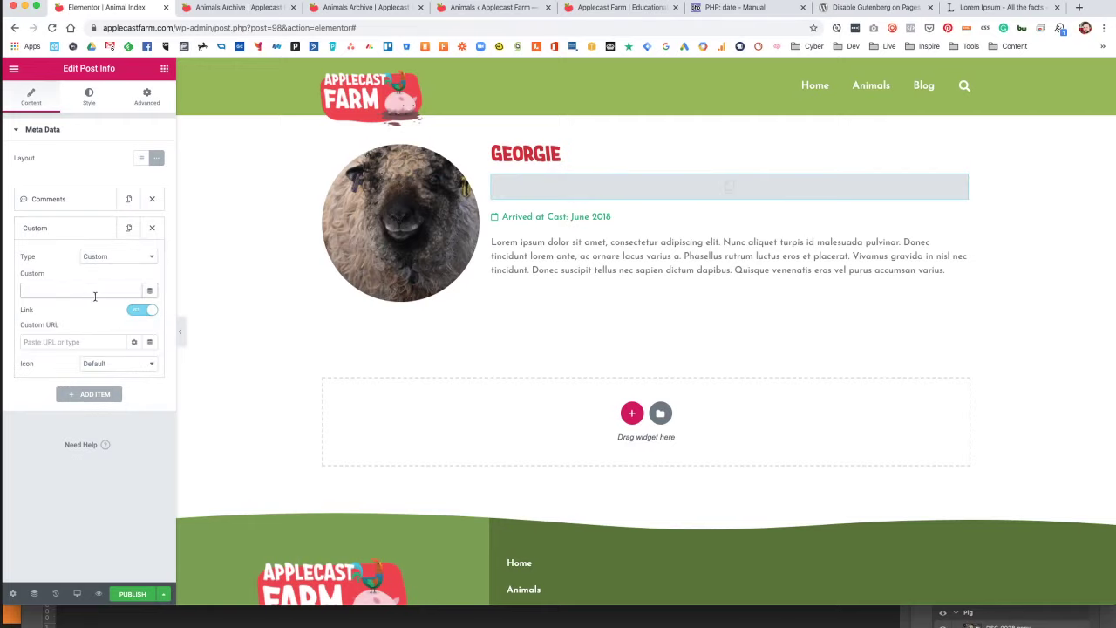
{"action": "left_click", "coordinate": [150, 290]}
{"action": "scroll", "coordinate": [70, 401], "scroll_direction": "down", "scroll_amount": 5}
{"action": "left_click", "coordinate": [42, 461]}
{"action": "left_click", "coordinate": [75, 295]}
{"action": "left_click", "coordinate": [95, 342]}
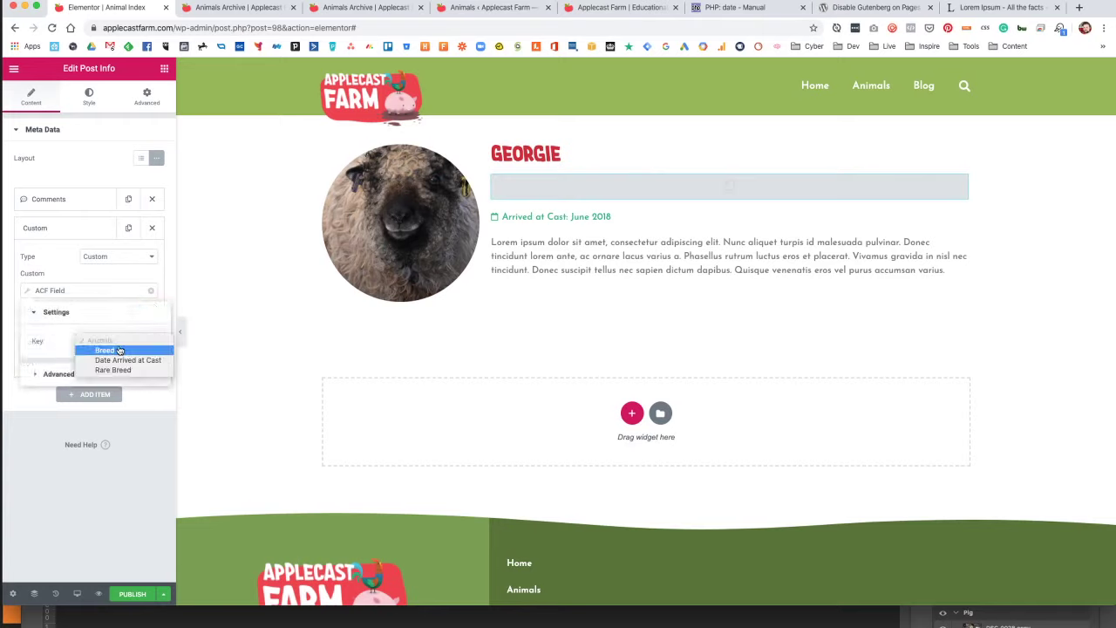
{"action": "left_click", "coordinate": [134, 351]}
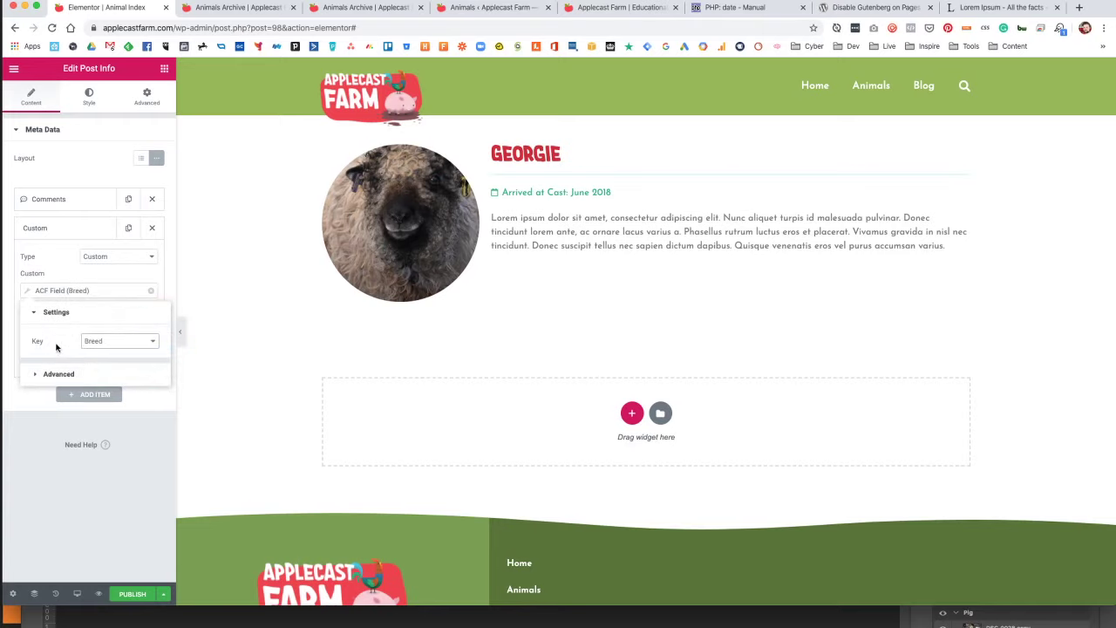
{"action": "left_click", "coordinate": [62, 374]}
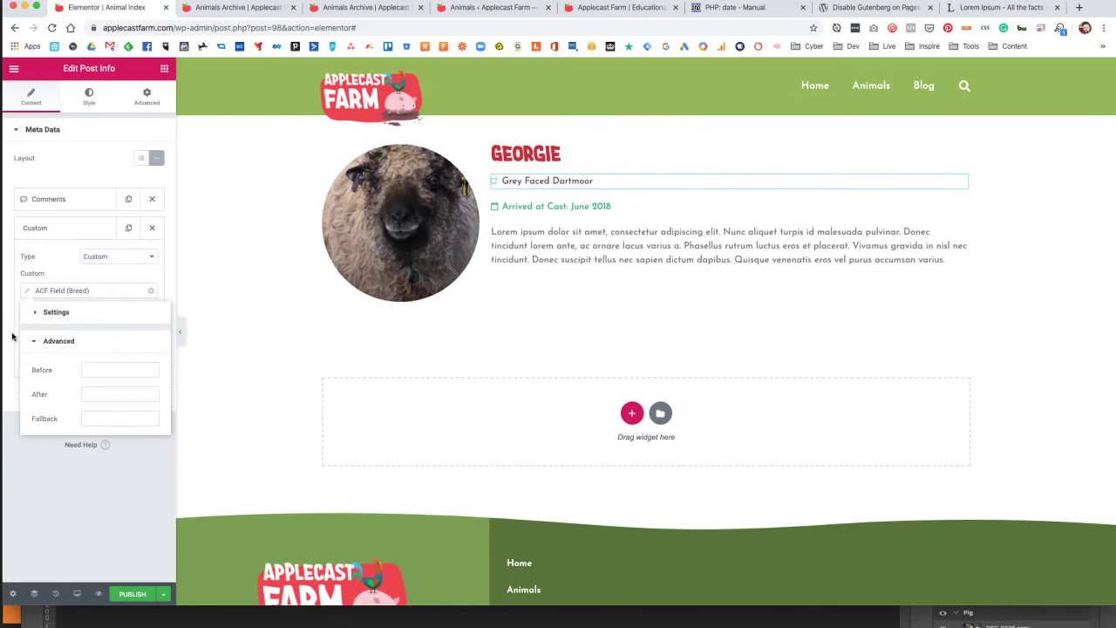
{"action": "left_click", "coordinate": [61, 341]}
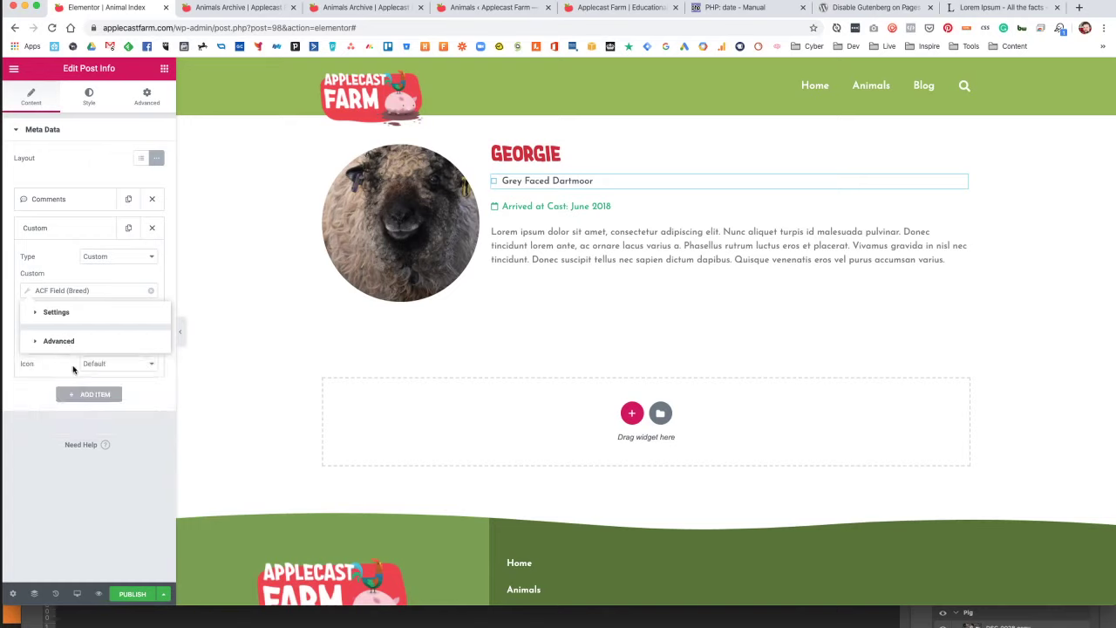
Set the breed item's icon option to Custom and open the icon library.
{"action": "left_click", "coordinate": [107, 364]}
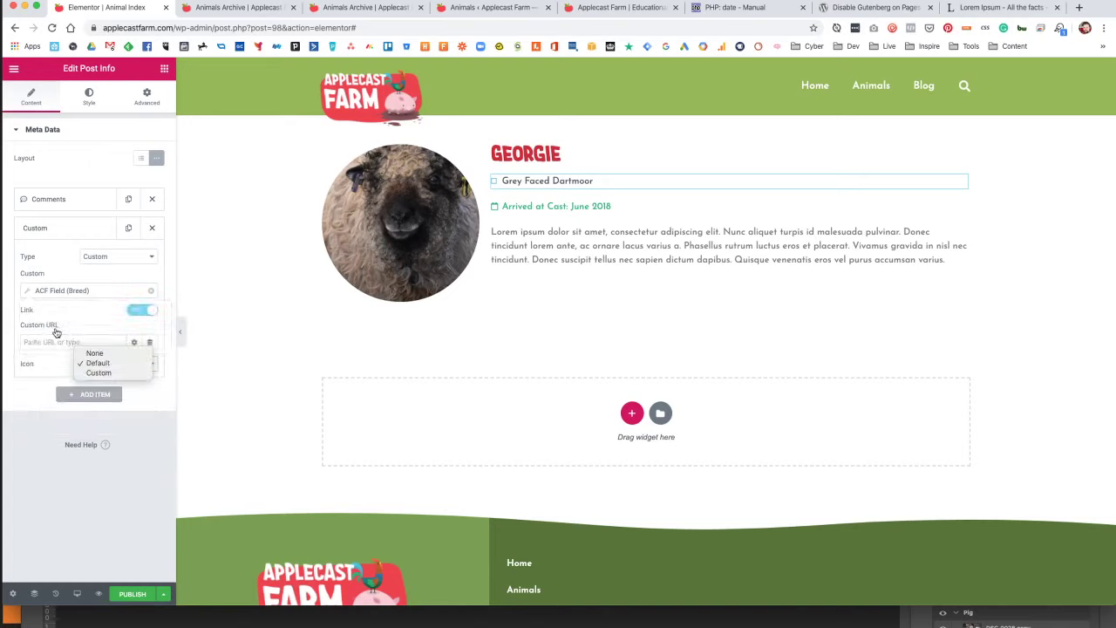
{"action": "left_click", "coordinate": [55, 332]}
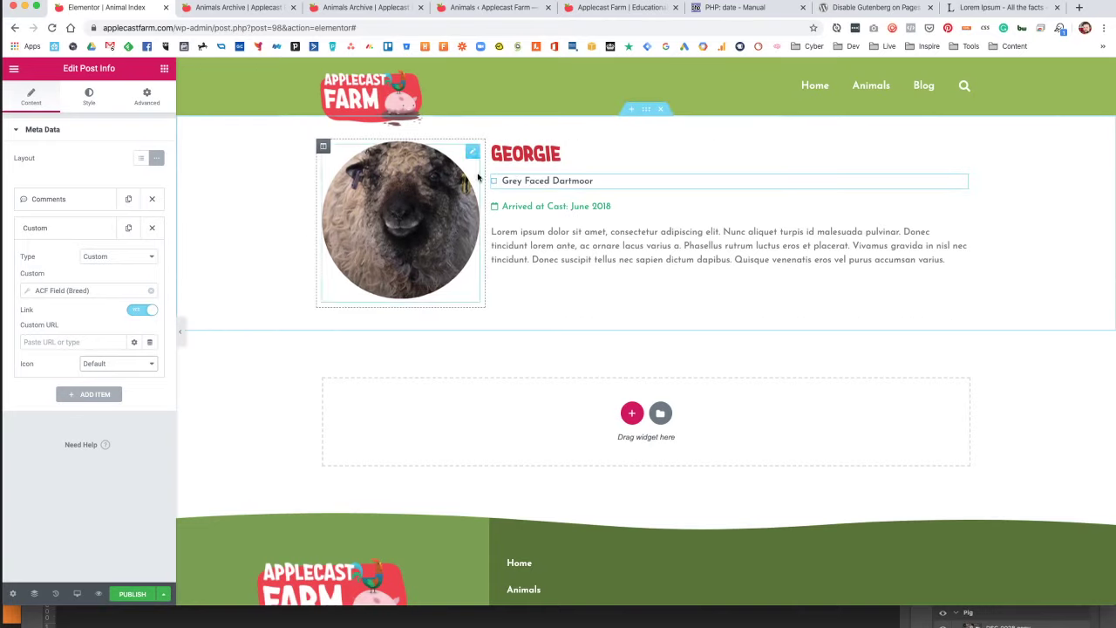
{"action": "left_click", "coordinate": [87, 364]}
{"action": "left_click", "coordinate": [88, 375]}
{"action": "left_click", "coordinate": [84, 399]}
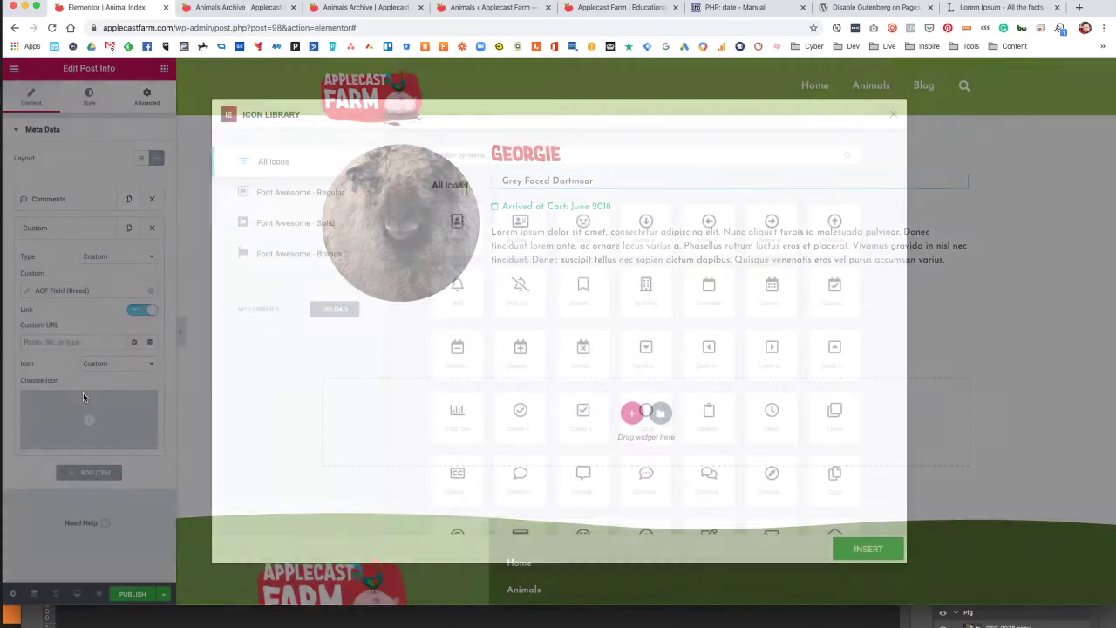
Search the icon library for "anim" and "ani", and clear the filter.
{"action": "type", "text": "asdf"}
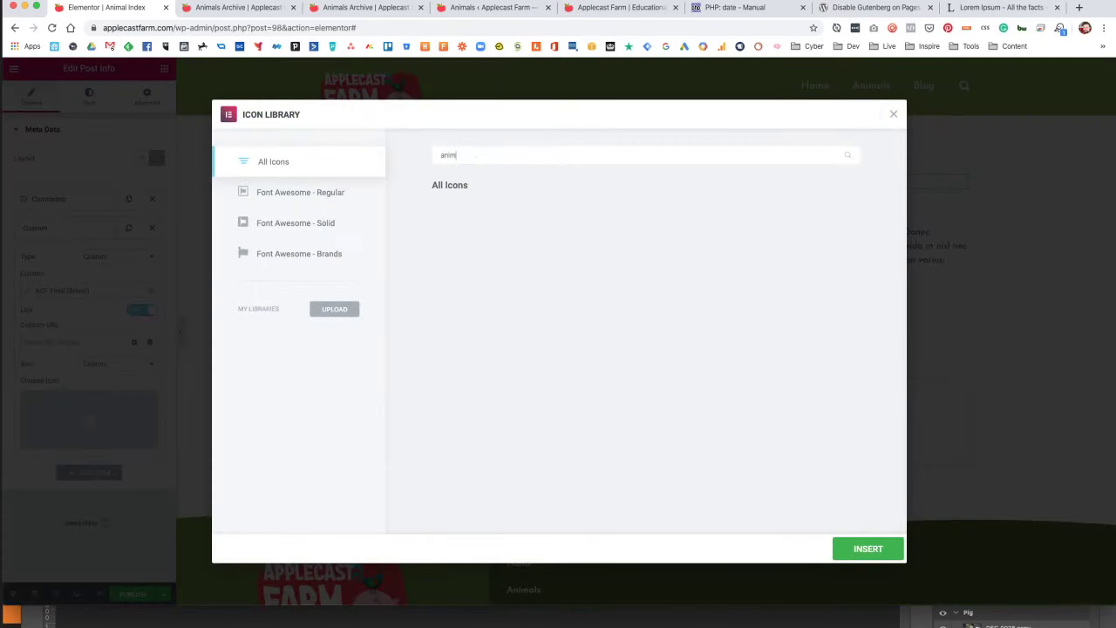
{"action": "key", "text": "BackSpace"}
{"action": "key", "text": "BackSpace"}
{"action": "key", "text": "BackSpace"}
{"action": "type", "text": "ni"}
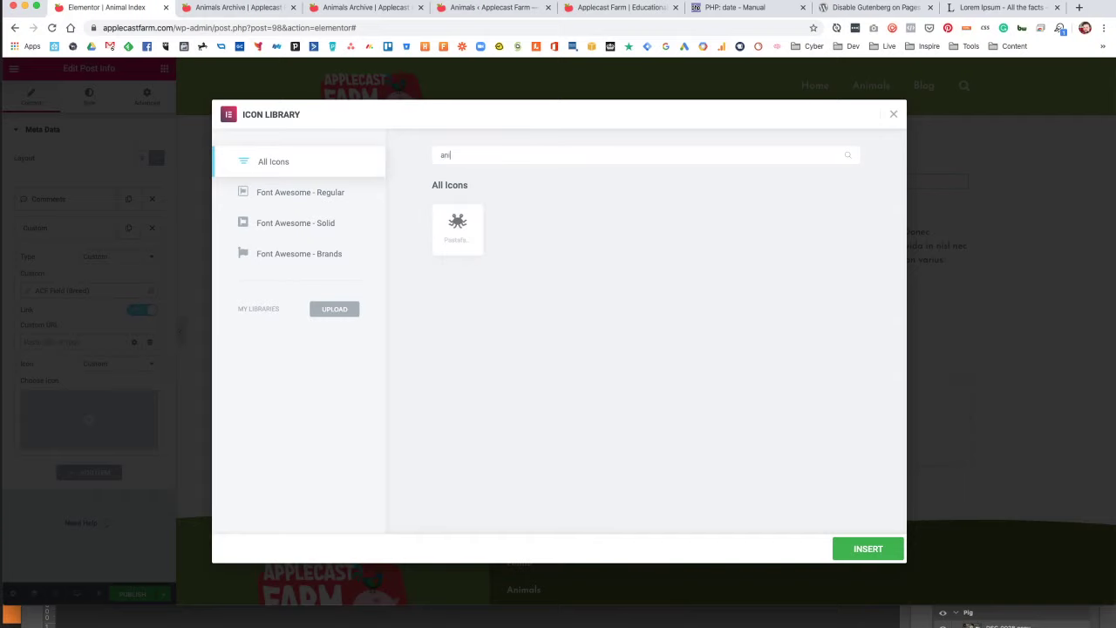
{"action": "key", "text": "BackSpace"}
{"action": "key", "text": "BackSpace"}
{"action": "key", "text": "BackSpace"}
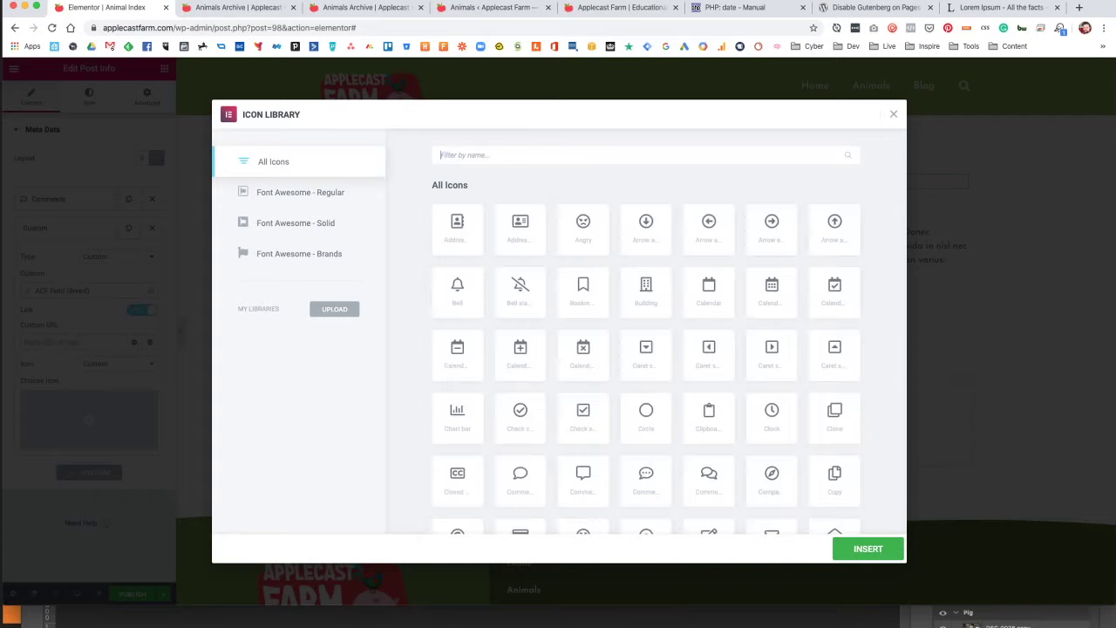
Browse all icons and insert the Award ribbon as the breed item's icon.
{"action": "scroll", "coordinate": [602, 382], "scroll_direction": "down", "scroll_amount": 10}
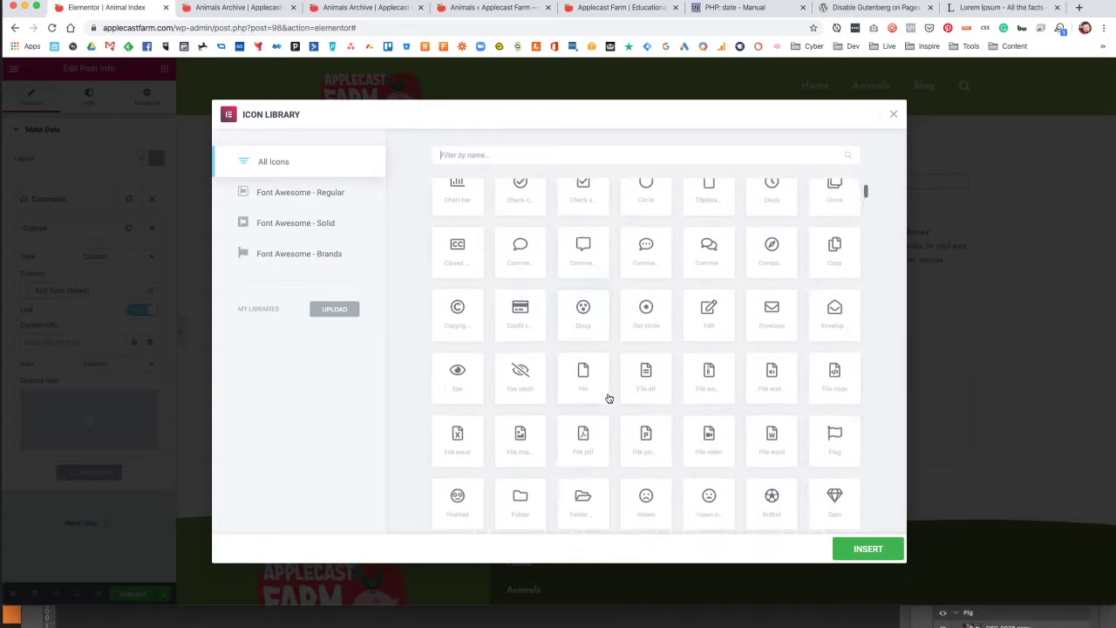
{"action": "scroll", "coordinate": [604, 399], "scroll_direction": "down", "scroll_amount": 6}
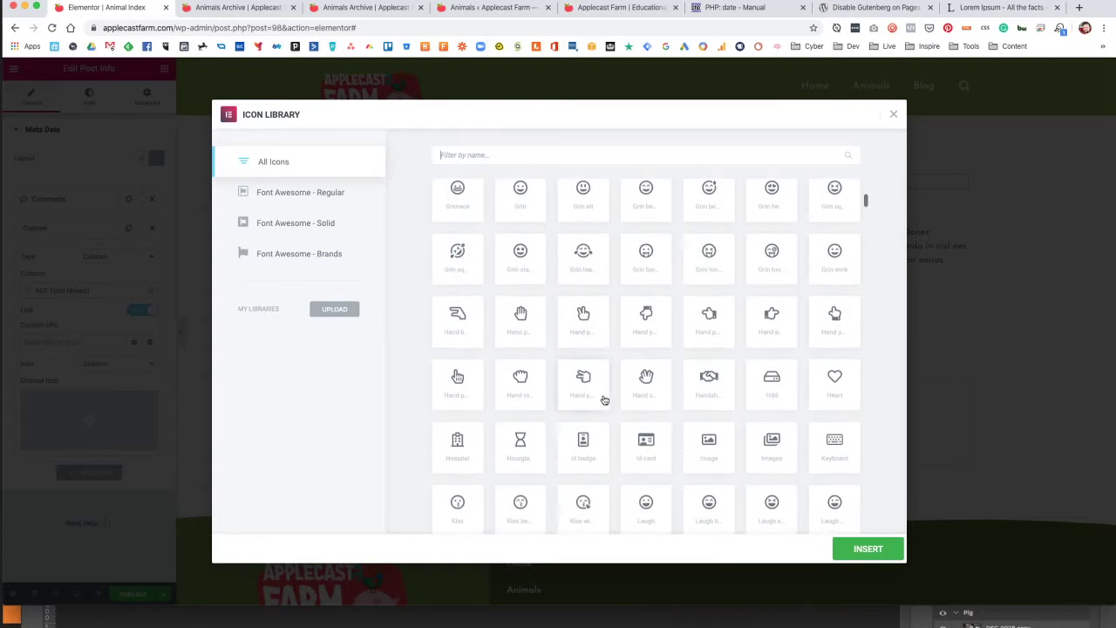
{"action": "scroll", "coordinate": [597, 402], "scroll_direction": "down", "scroll_amount": 5}
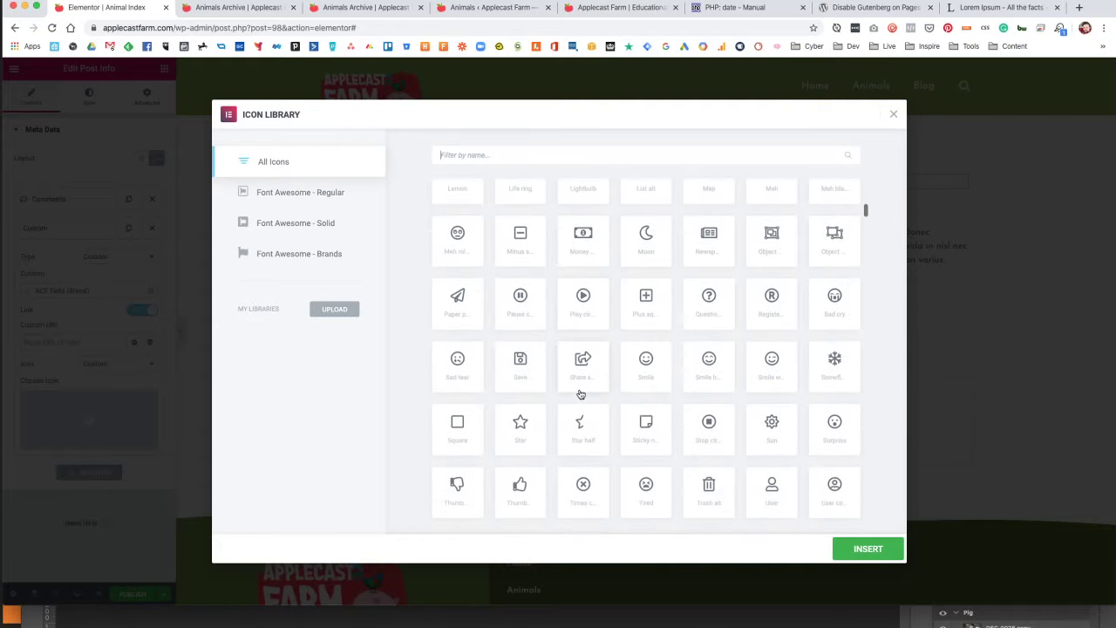
{"action": "scroll", "coordinate": [581, 394], "scroll_direction": "down", "scroll_amount": 5}
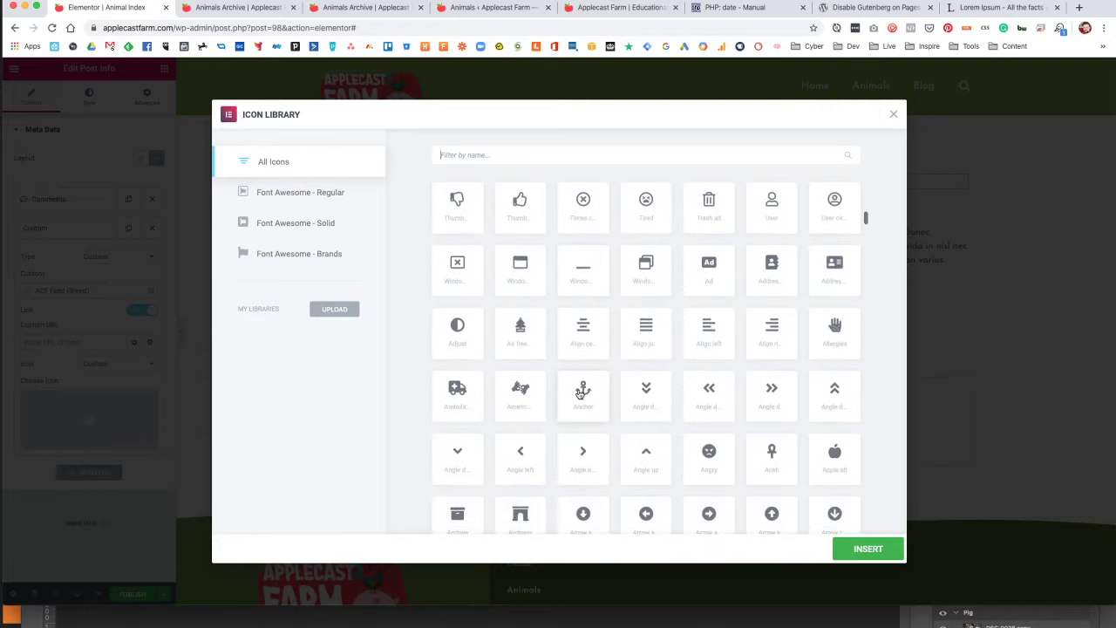
{"action": "scroll", "coordinate": [583, 395], "scroll_direction": "down", "scroll_amount": 5}
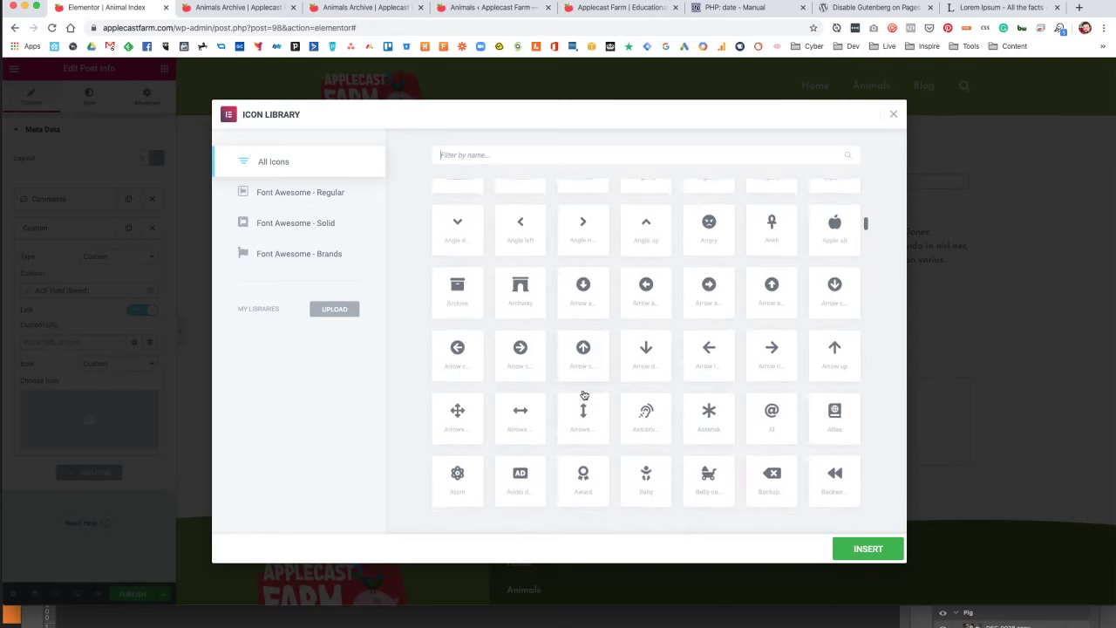
{"action": "scroll", "coordinate": [584, 396], "scroll_direction": "down", "scroll_amount": 5}
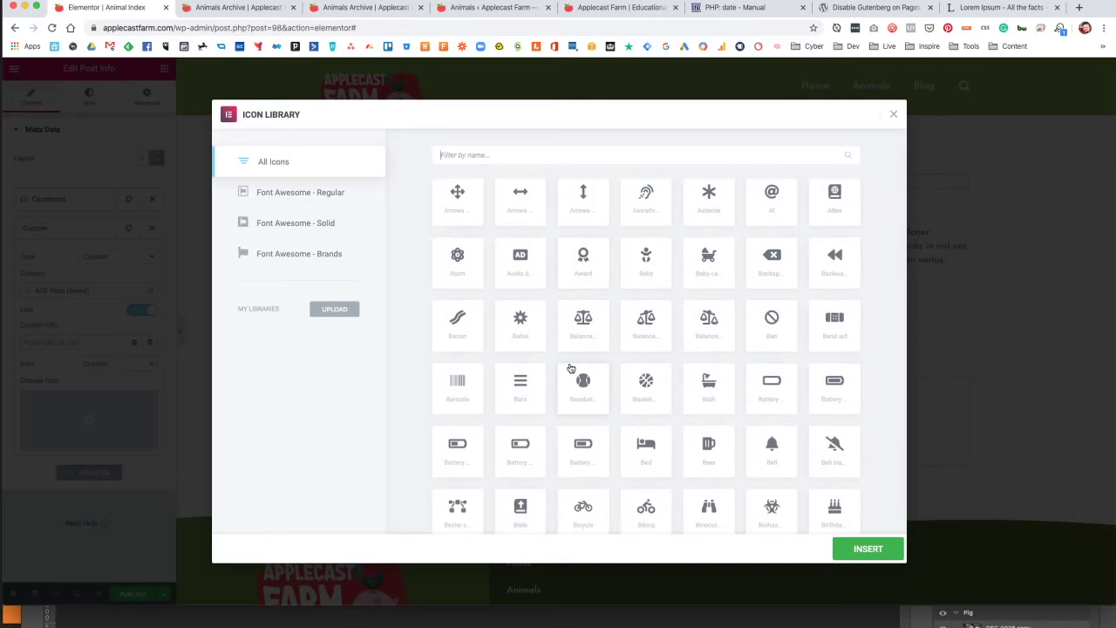
{"action": "left_click", "coordinate": [589, 260]}
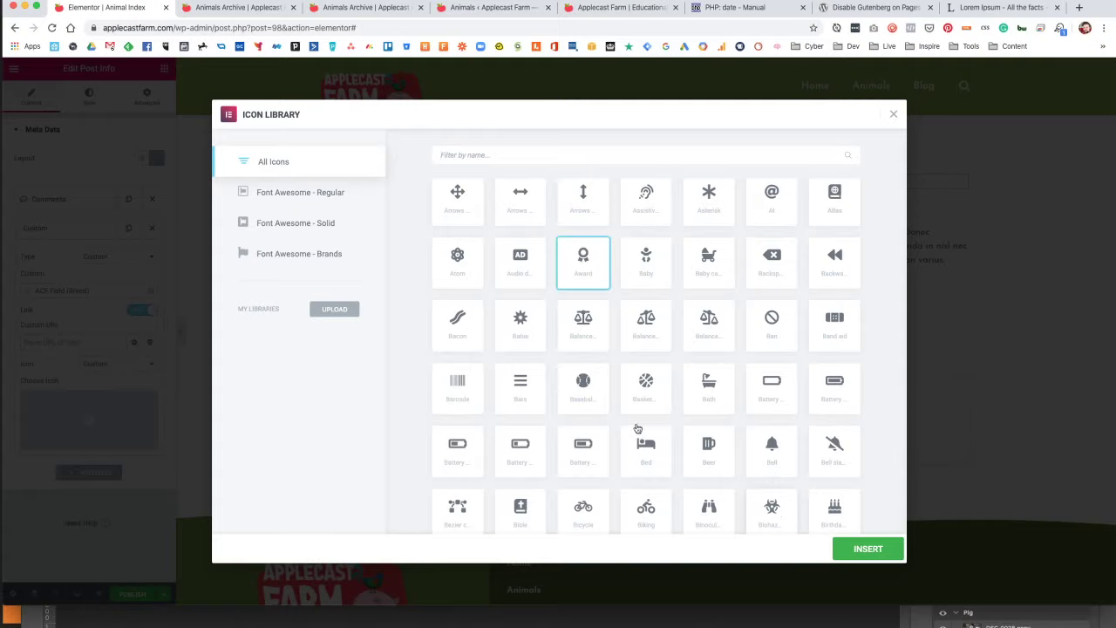
{"action": "scroll", "coordinate": [616, 398], "scroll_direction": "down", "scroll_amount": 1}
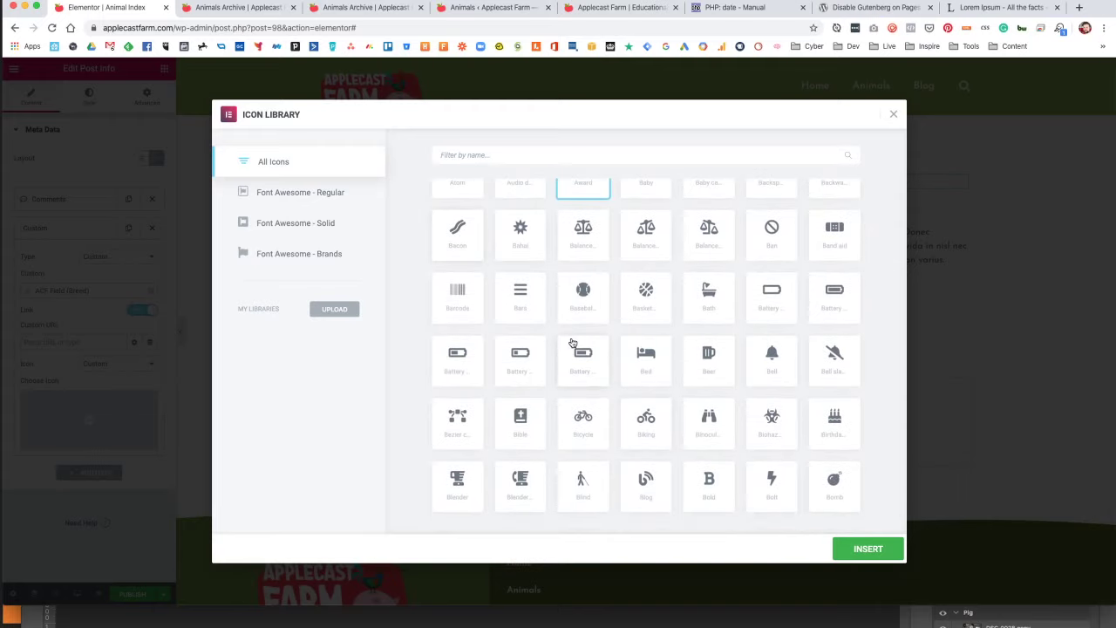
{"action": "scroll", "coordinate": [573, 342], "scroll_direction": "down", "scroll_amount": 1}
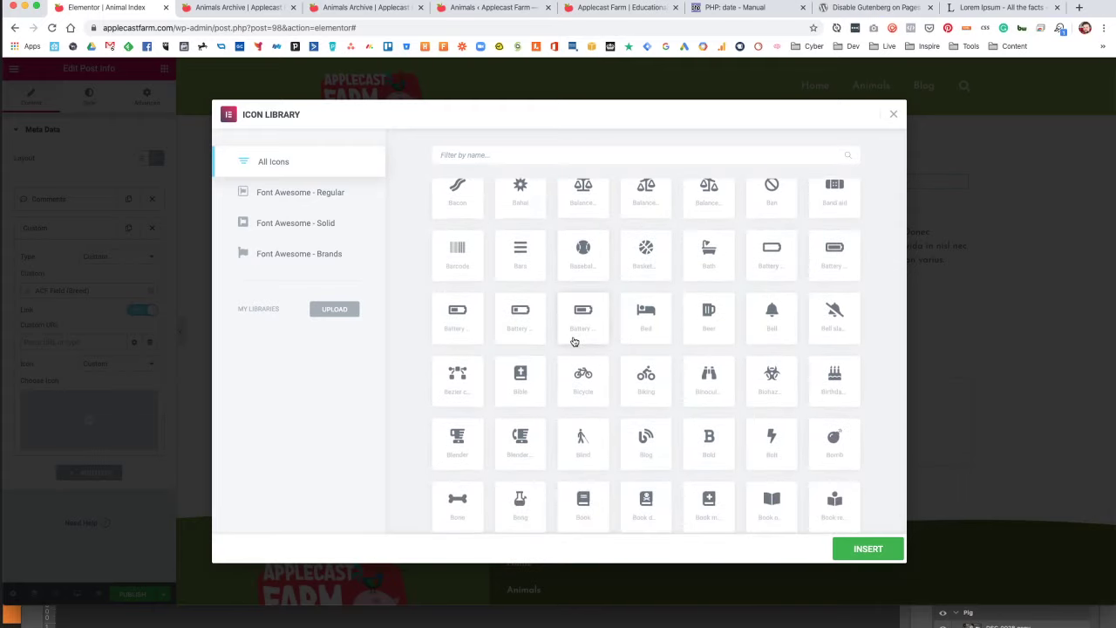
{"action": "scroll", "coordinate": [575, 340], "scroll_direction": "down", "scroll_amount": 1}
{"action": "scroll", "coordinate": [576, 340], "scroll_direction": "down", "scroll_amount": 1}
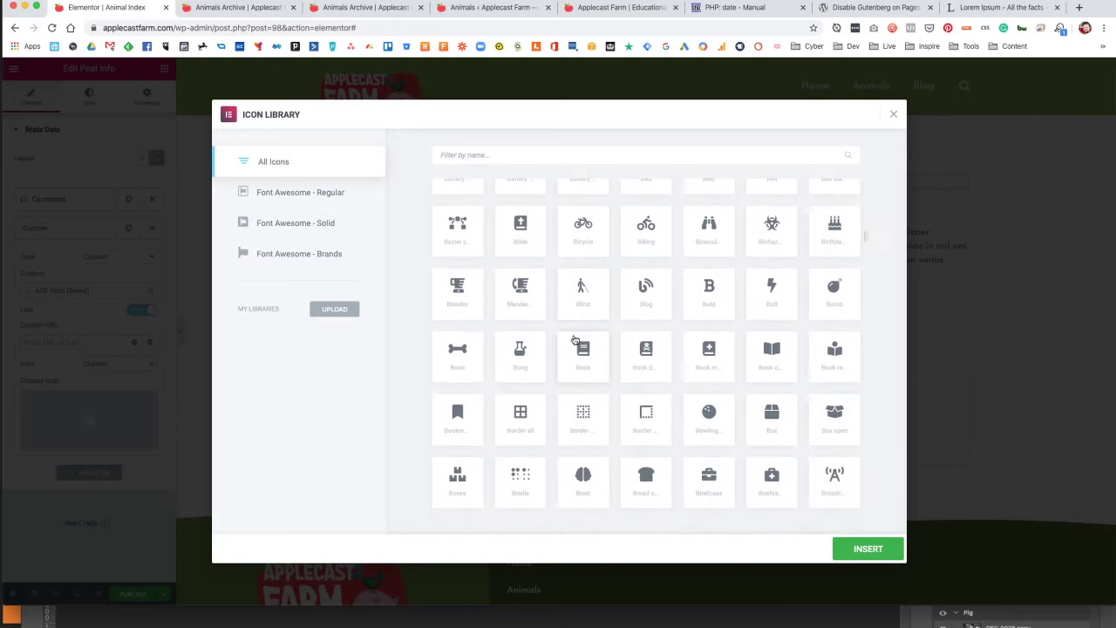
{"action": "scroll", "coordinate": [574, 340], "scroll_direction": "up", "scroll_amount": 3}
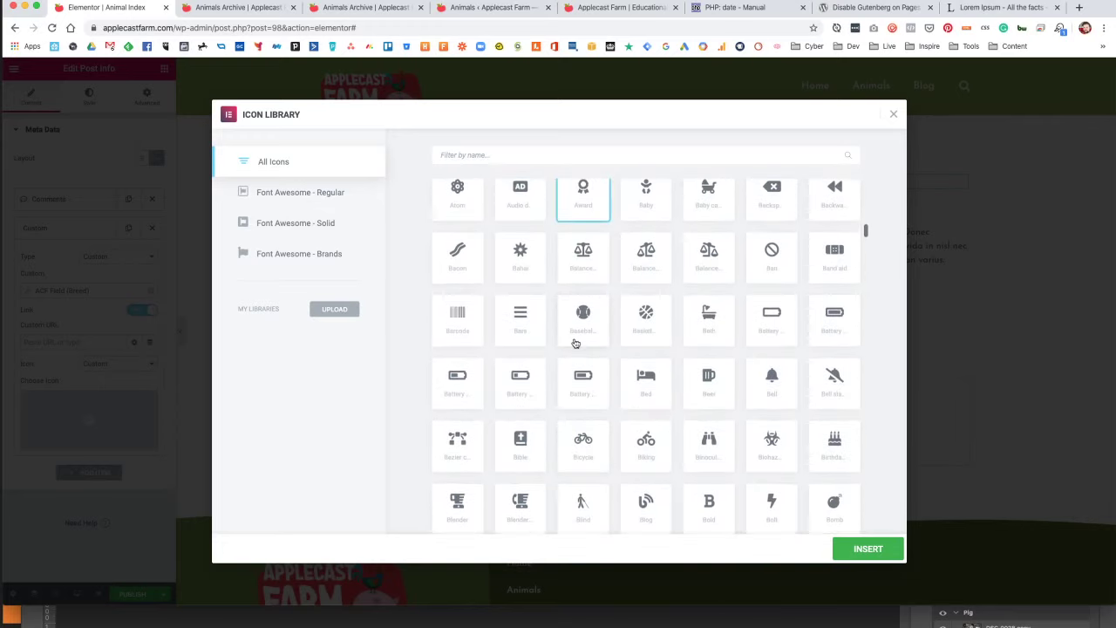
{"action": "left_click", "coordinate": [861, 549]}
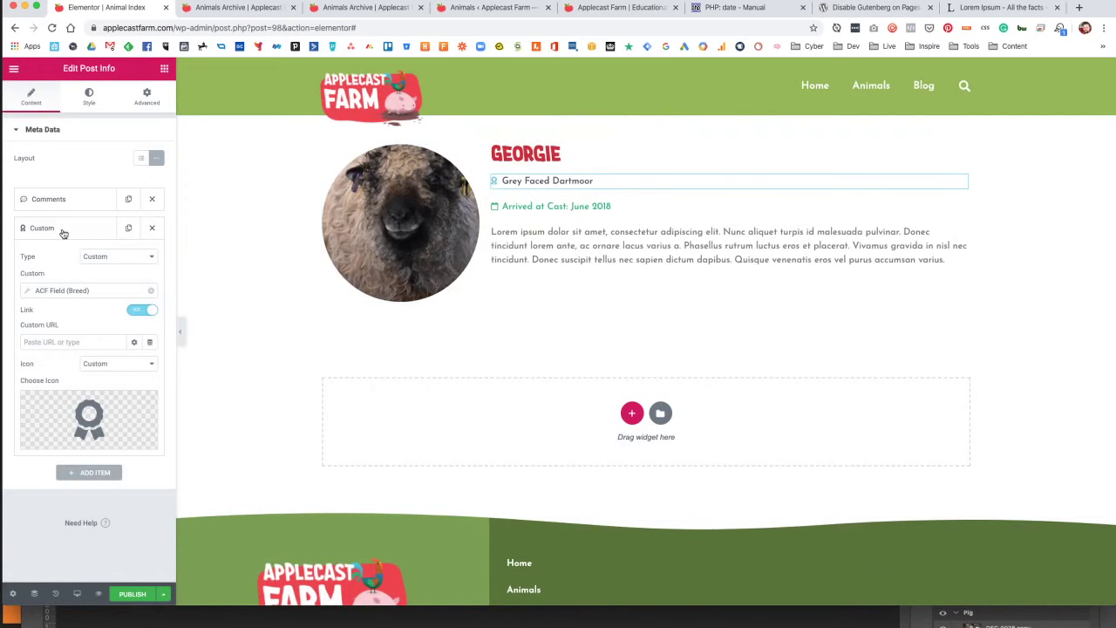
Remove the comments item from the breed's Post Info widget and open the widget's style settings.
{"action": "left_click", "coordinate": [152, 199]}
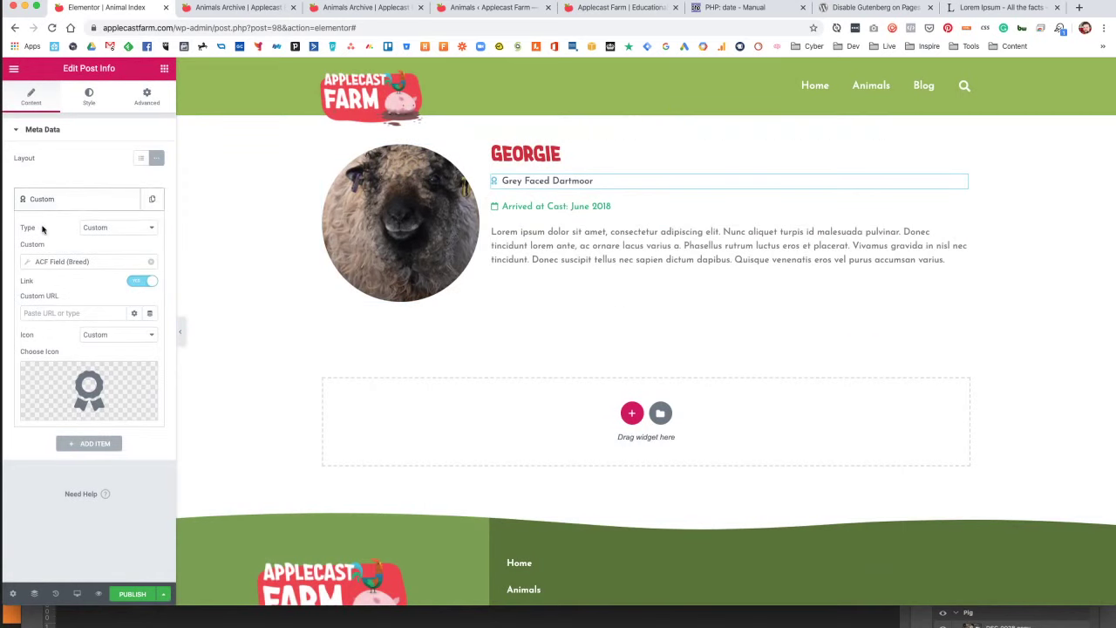
{"action": "left_click", "coordinate": [91, 100]}
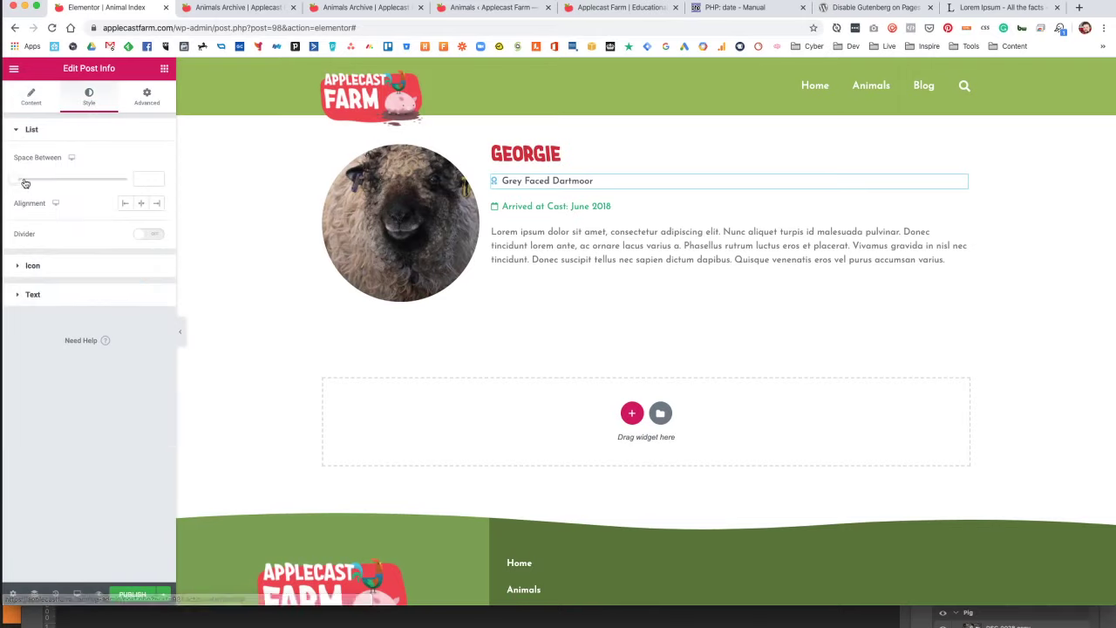
Set the breed Post Info widget's text size to 26 px and its icon size to 25.
{"action": "left_click", "coordinate": [59, 265]}
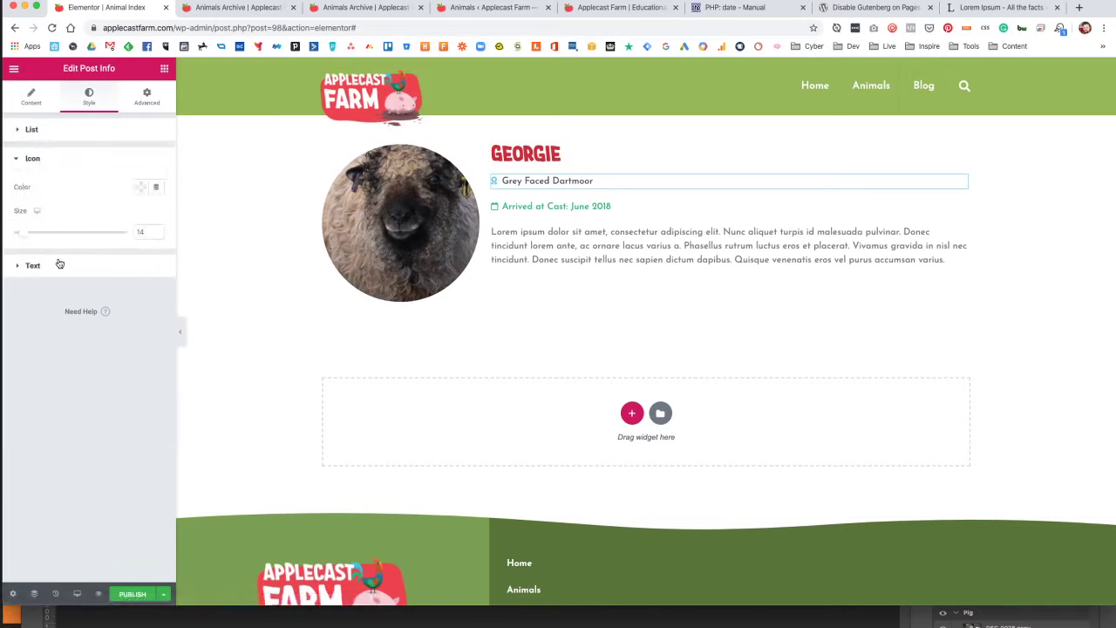
{"action": "left_click", "coordinate": [58, 263]}
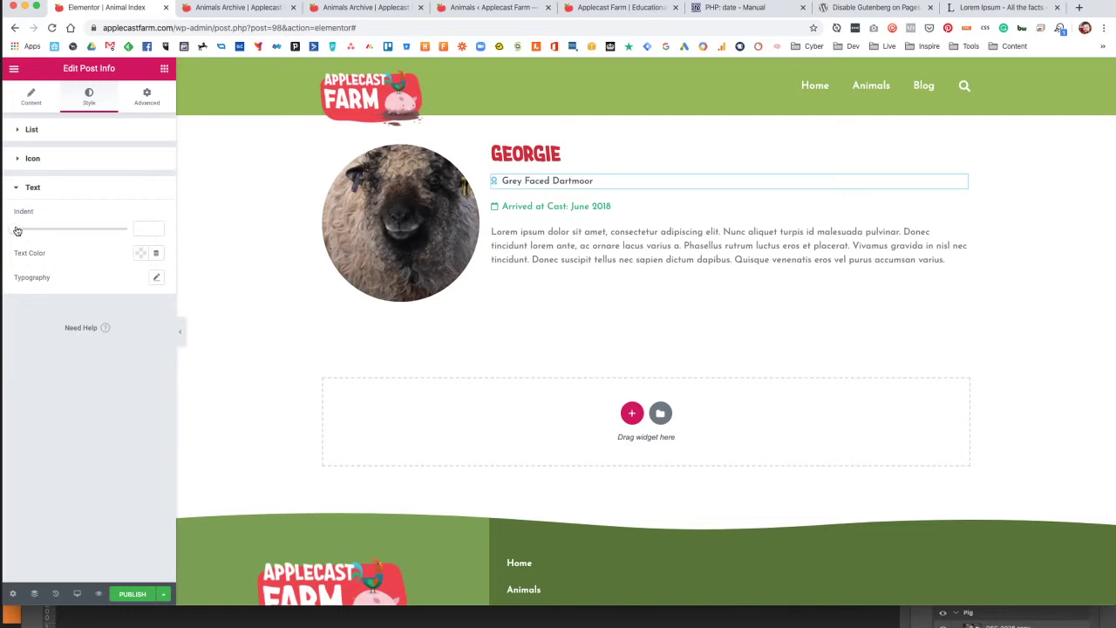
{"action": "left_click", "coordinate": [153, 279]}
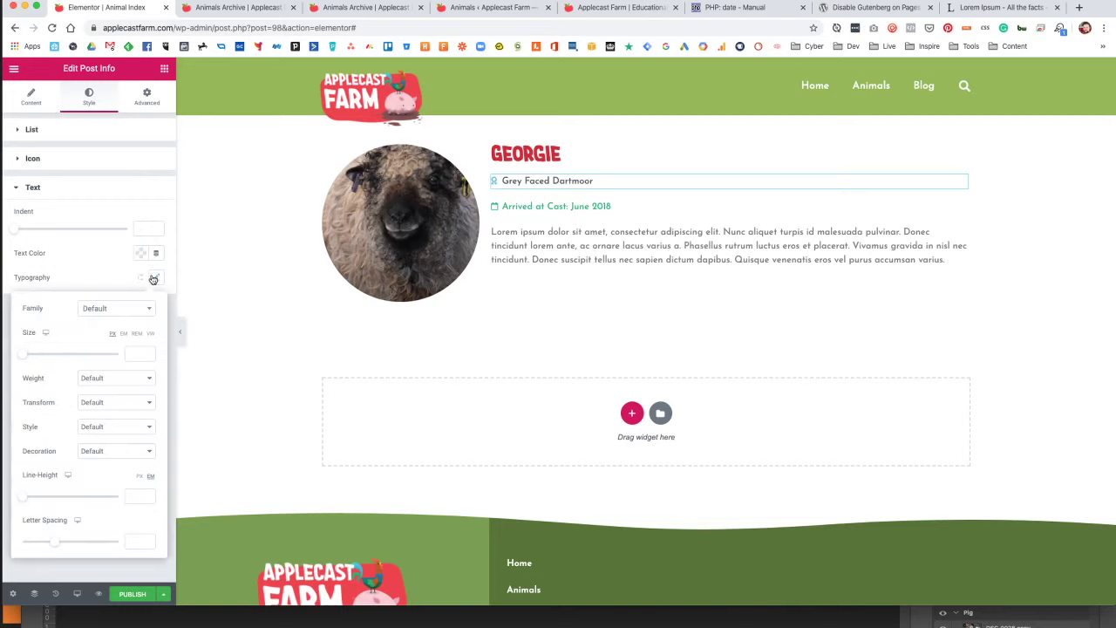
{"action": "left_click_drag", "start_coordinate": [25, 356], "coordinate": [34, 358]}
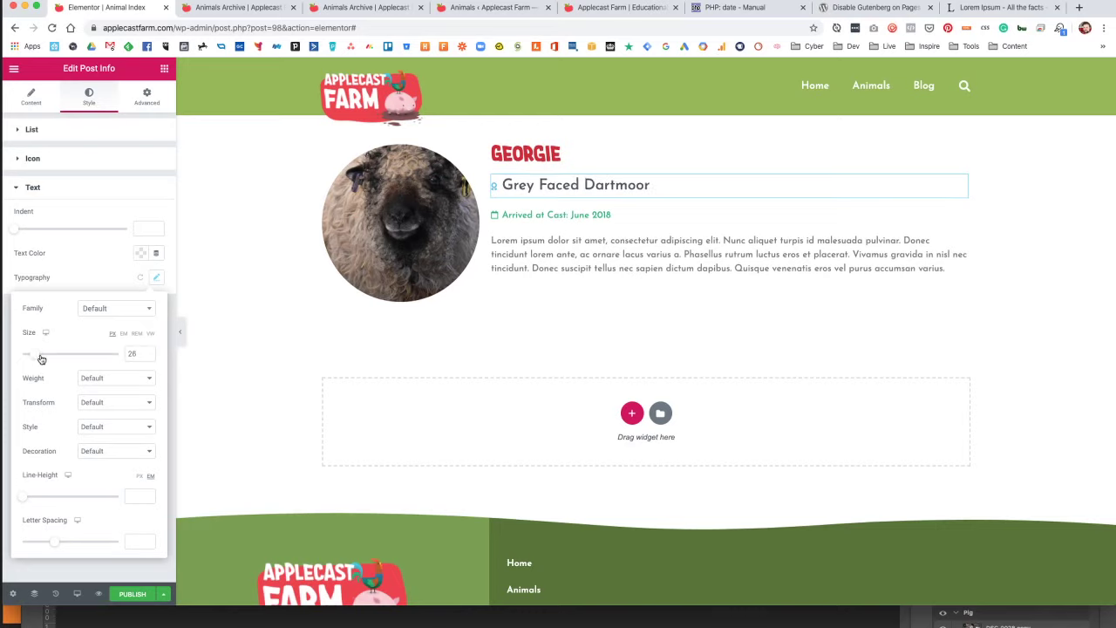
{"action": "left_click", "coordinate": [55, 160]}
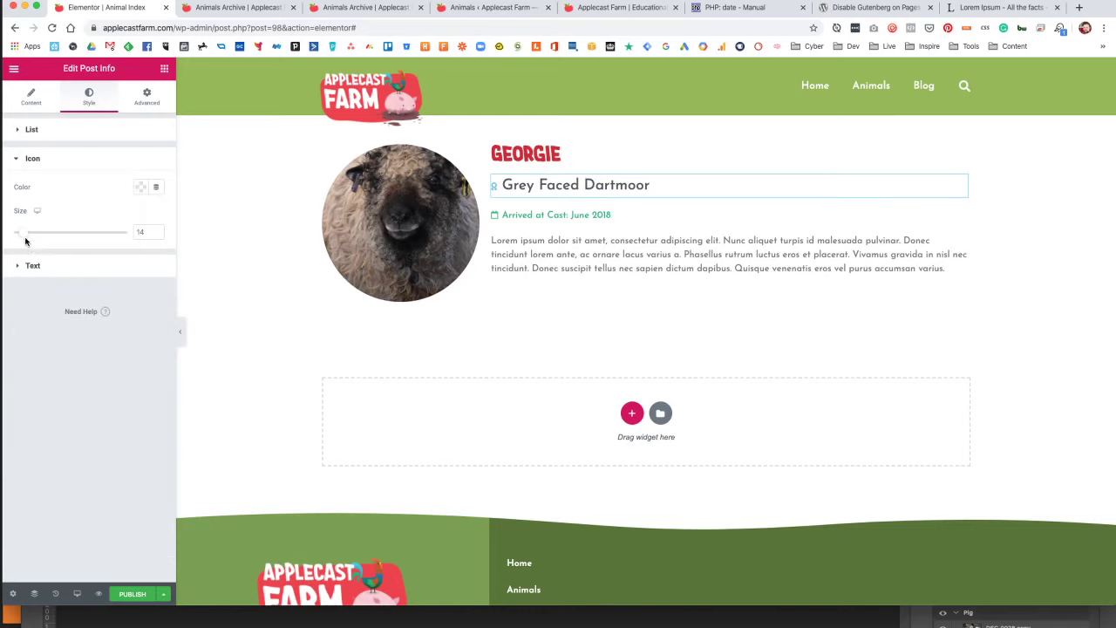
{"action": "left_click_drag", "start_coordinate": [26, 237], "coordinate": [40, 234]}
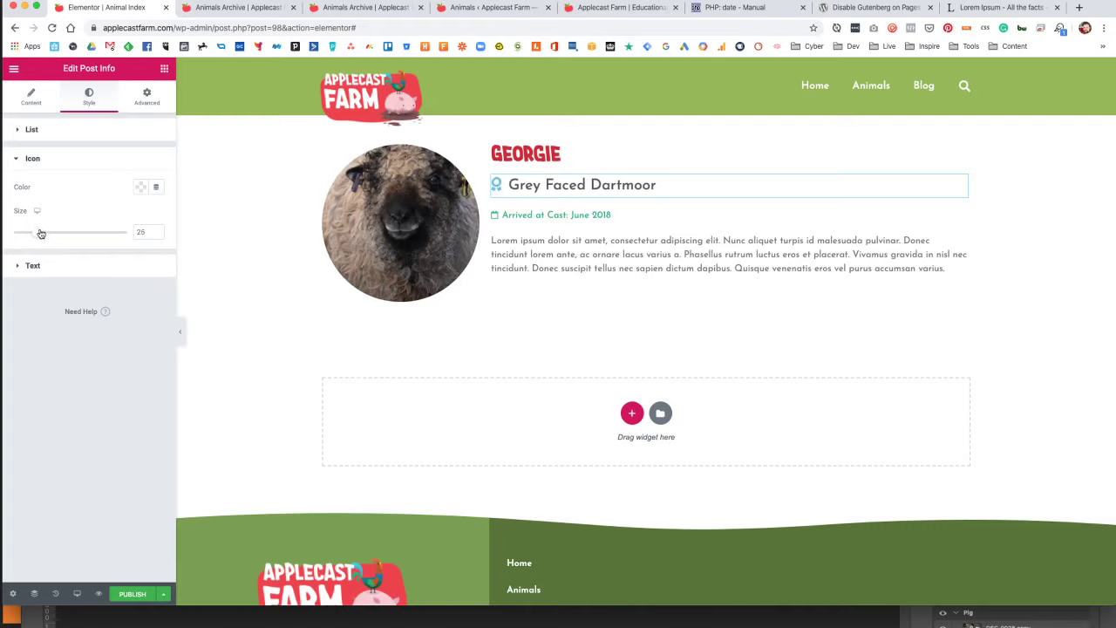
{"action": "left_click", "coordinate": [44, 157]}
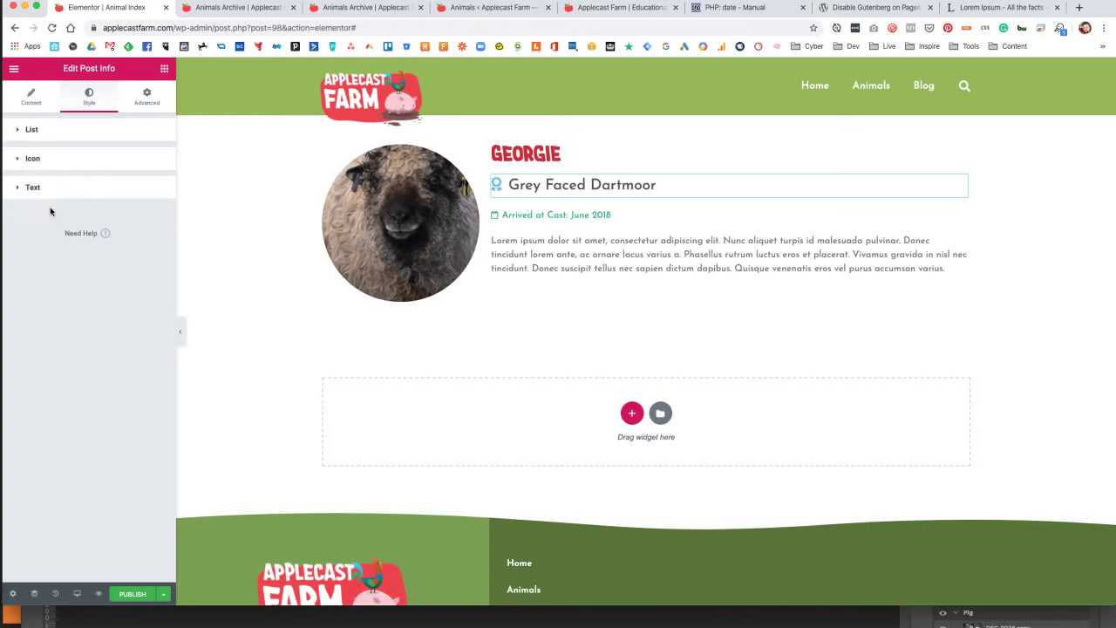
Change the breed's text colour to the light blue preset swatch.
{"action": "left_click", "coordinate": [44, 186]}
{"action": "left_click", "coordinate": [140, 254]}
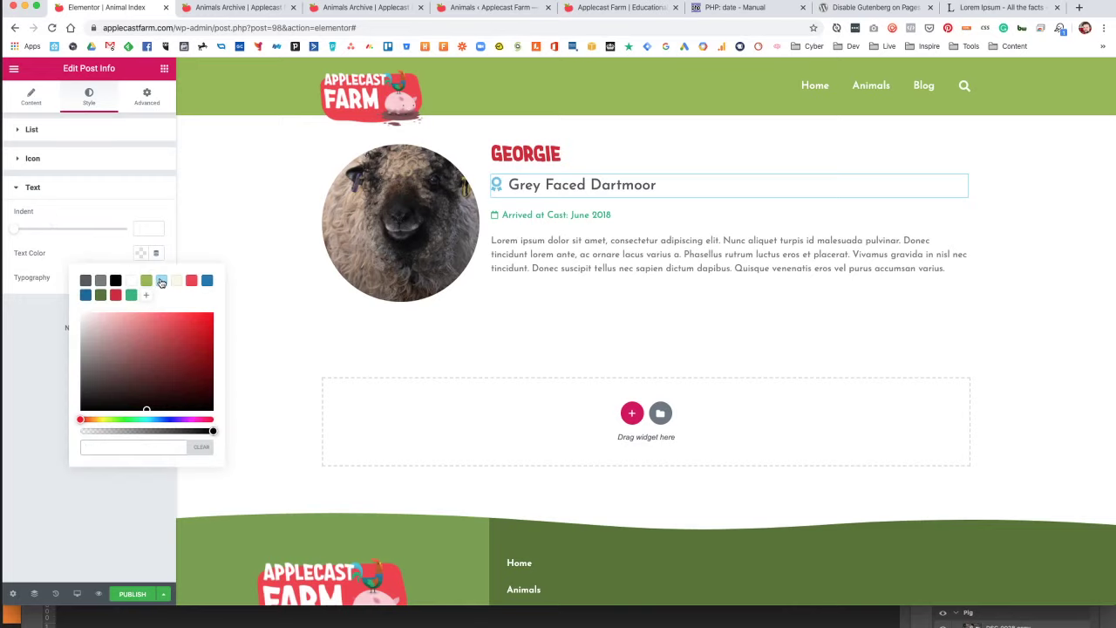
{"action": "left_click", "coordinate": [161, 282]}
{"action": "left_click", "coordinate": [24, 329]}
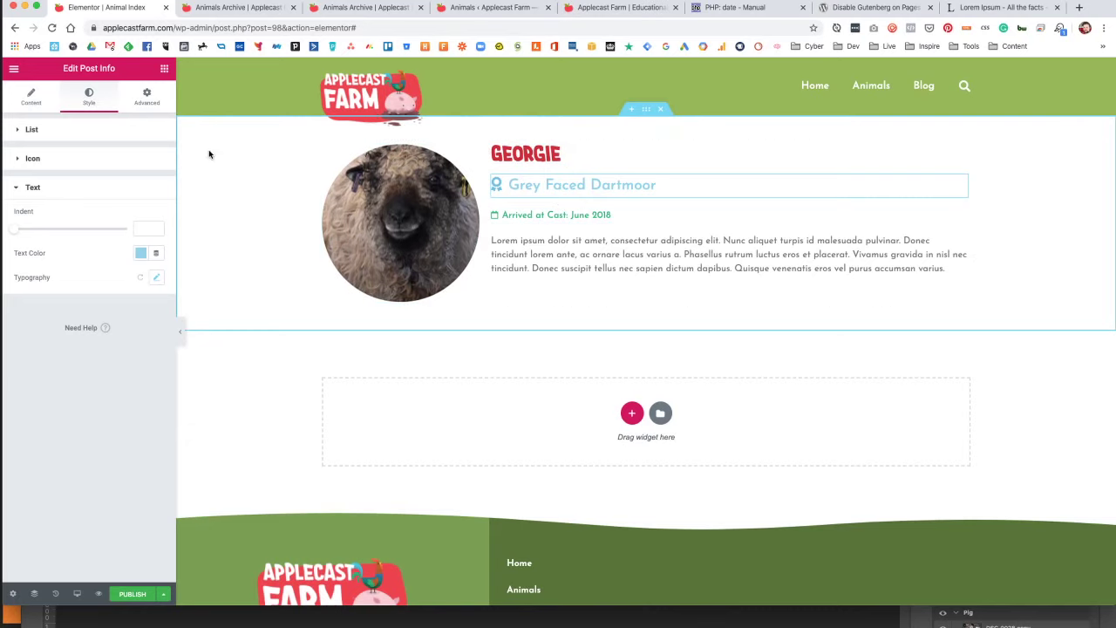
Set all margins and padding of the breed's Post Info widget to 0, and select the arrival date widget.
{"action": "left_click", "coordinate": [160, 103]}
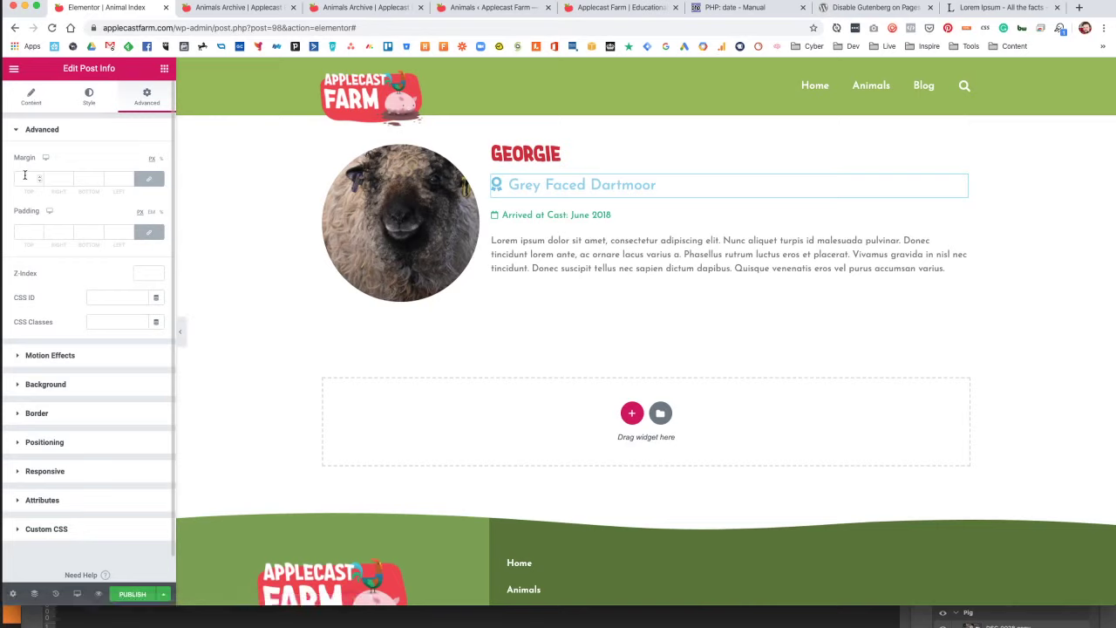
{"action": "key", "text": "Tab"}
{"action": "left_click", "coordinate": [24, 233]}
{"action": "left_click", "coordinate": [599, 216]}
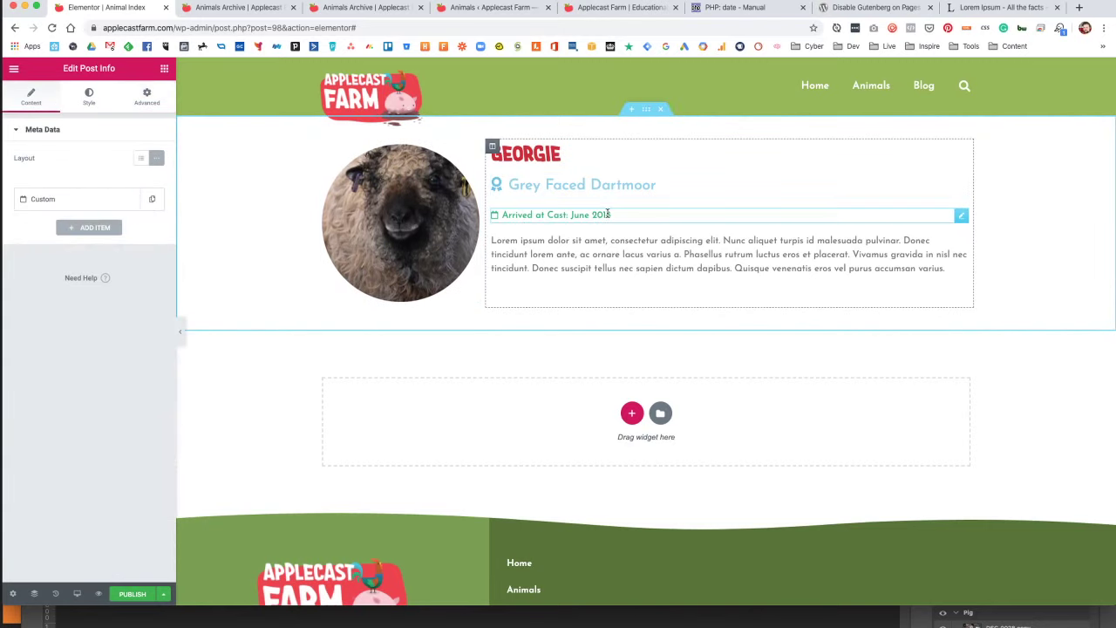
Unlink the breed widget's margin values and set its bottom margin to -22 px.
{"action": "left_click", "coordinate": [146, 96]}
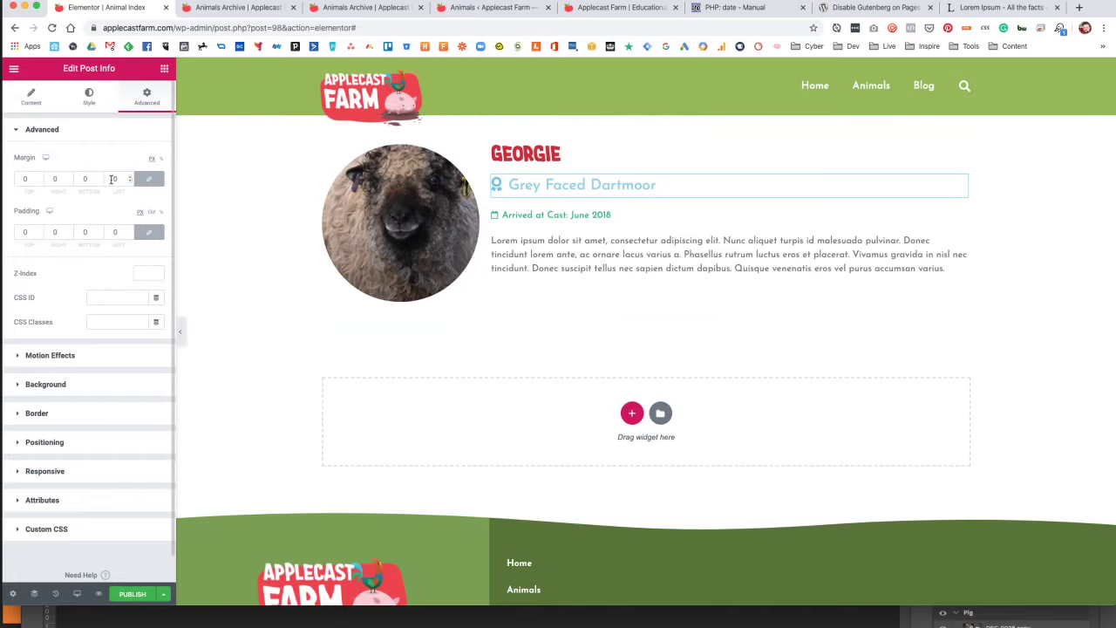
{"action": "left_click", "coordinate": [148, 179]}
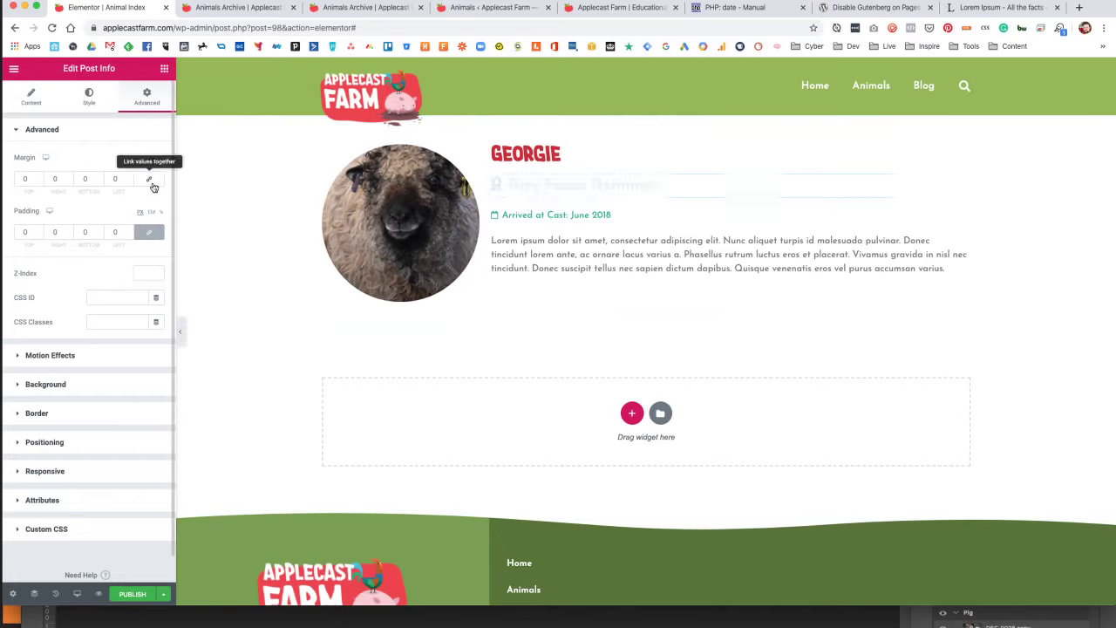
{"action": "type", "text": "-200"}
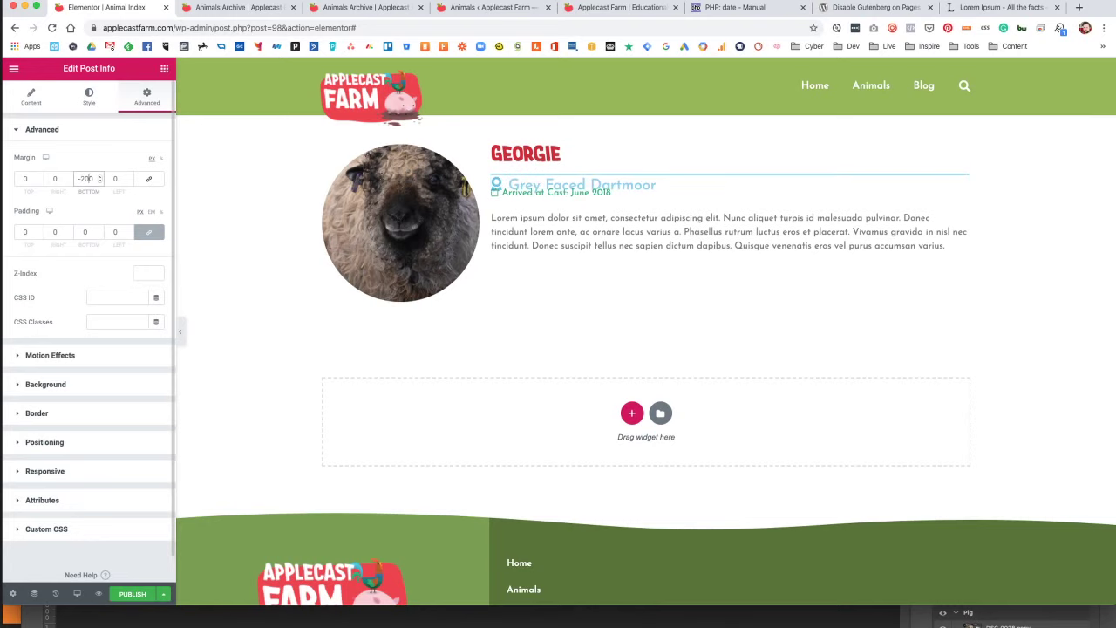
{"action": "key", "text": "Delete"}
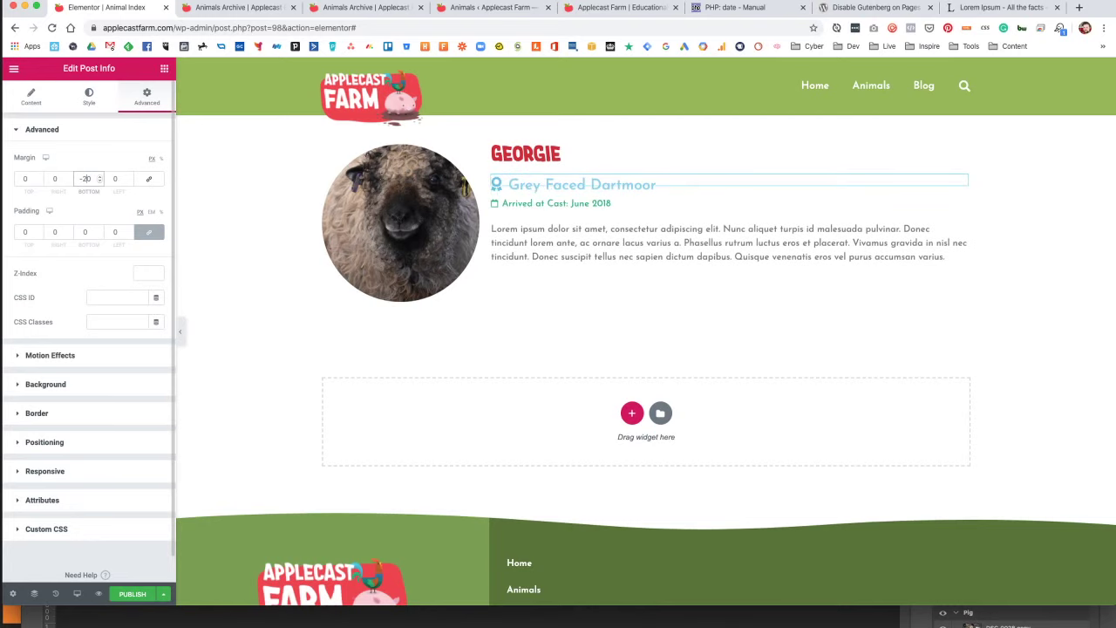
{"action": "key", "text": "BackSpace"}
{"action": "key", "text": "BackSpace"}
{"action": "type", "text": "30"}
{"action": "key", "text": "BackSpace"}
{"action": "key", "text": "BackSpace"}
{"action": "type", "text": "20"}
{"action": "type", "text": "5"}
{"action": "key", "text": "BackSpace"}
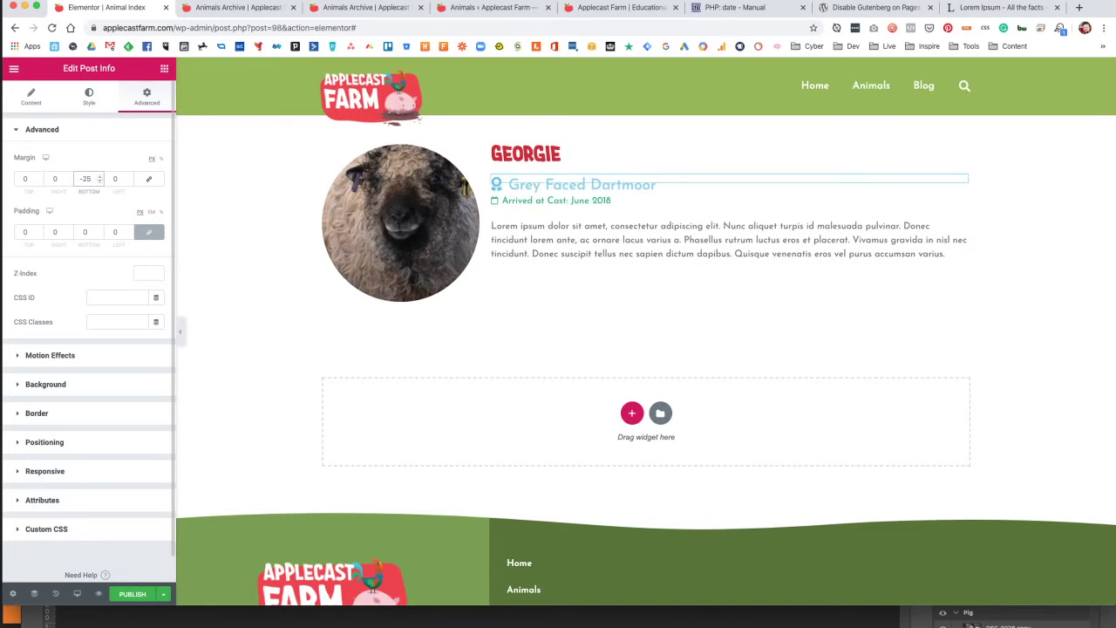
{"action": "key", "text": "BackSpace"}
{"action": "type", "text": "2"}
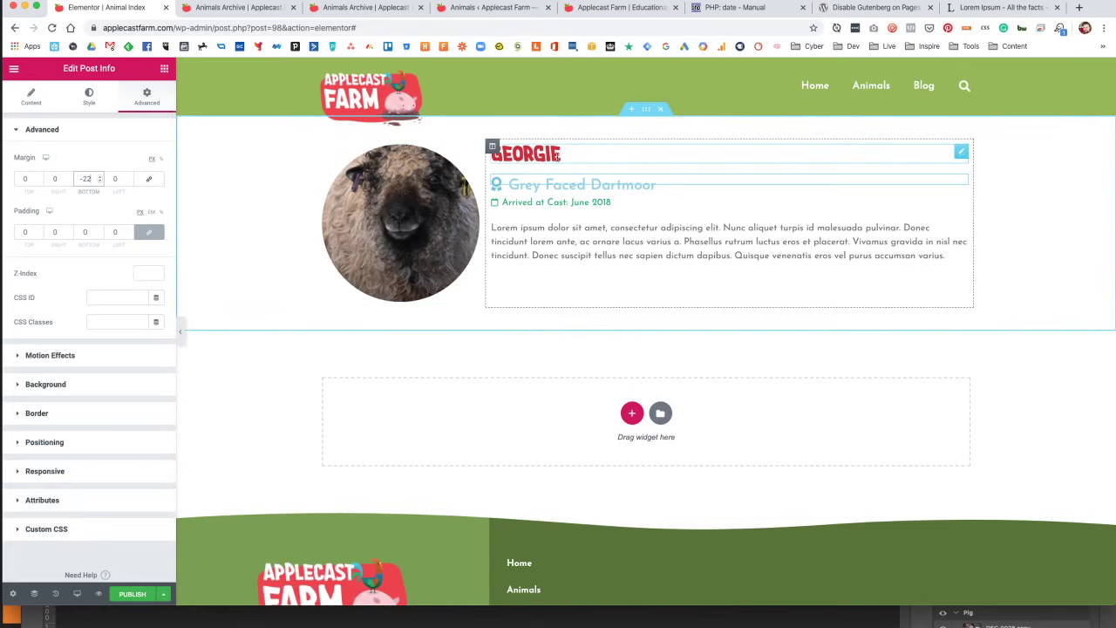
Set the bottom margin of the Post Title widget to -10 px.
{"action": "left_click", "coordinate": [558, 157]}
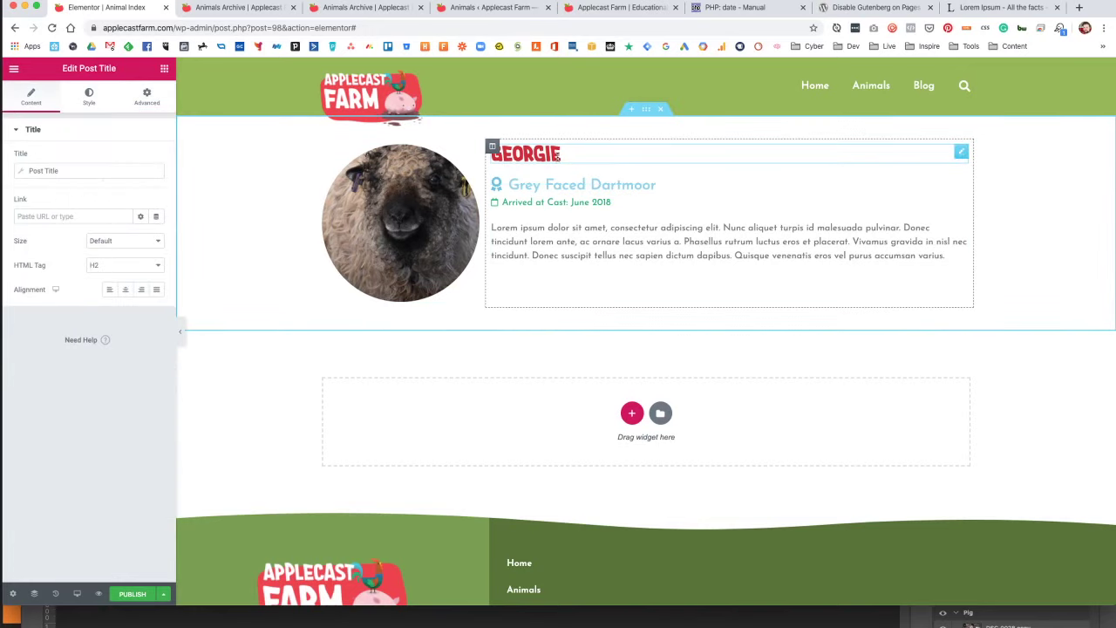
{"action": "left_click", "coordinate": [146, 96]}
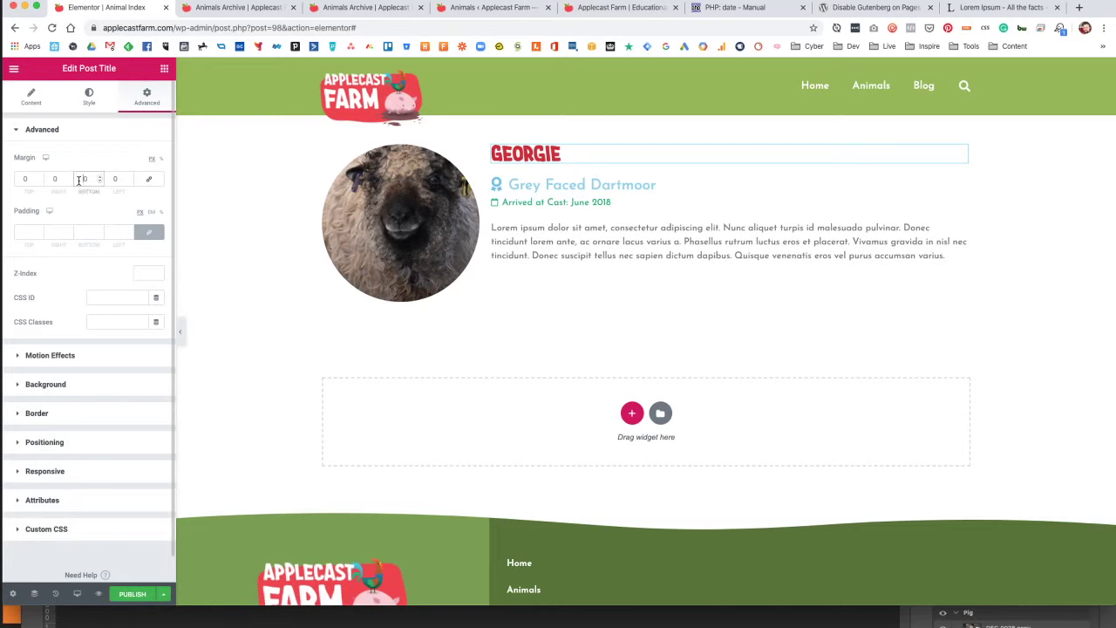
{"action": "type", "text": "-2"}
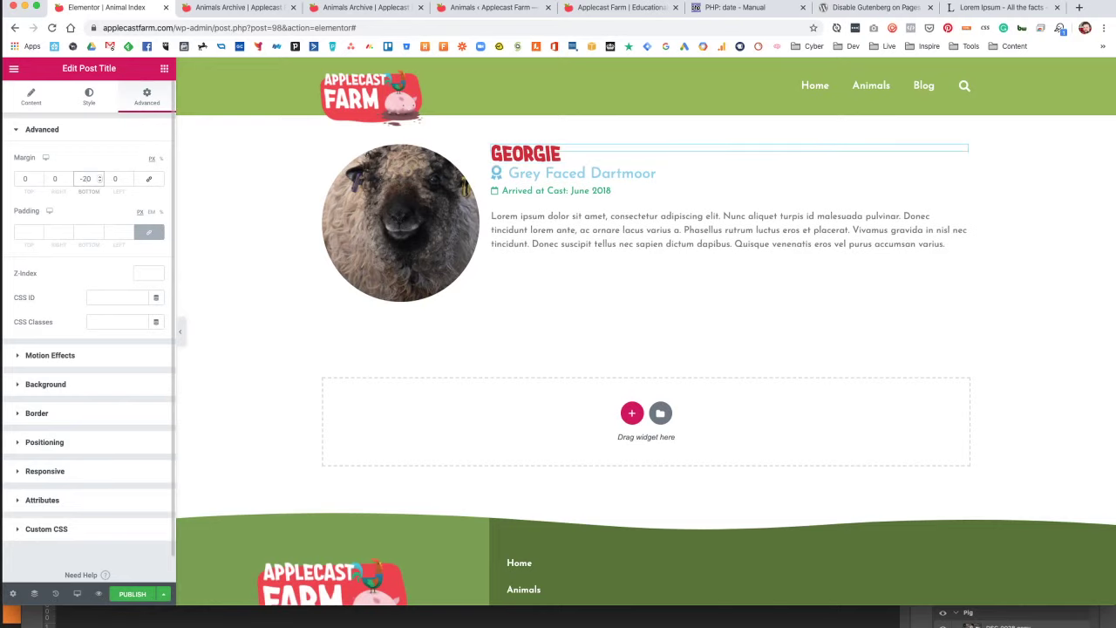
{"action": "key", "text": "BackSpace"}
{"action": "type", "text": "1"}
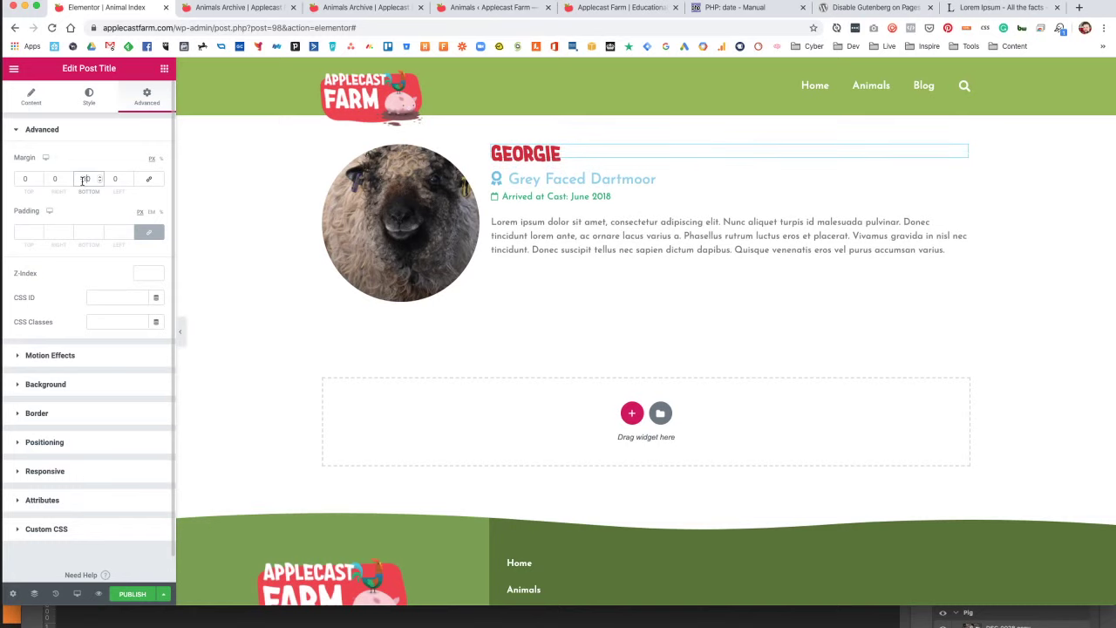
Set the post title's typography size to 48 px.
{"action": "left_click", "coordinate": [88, 97]}
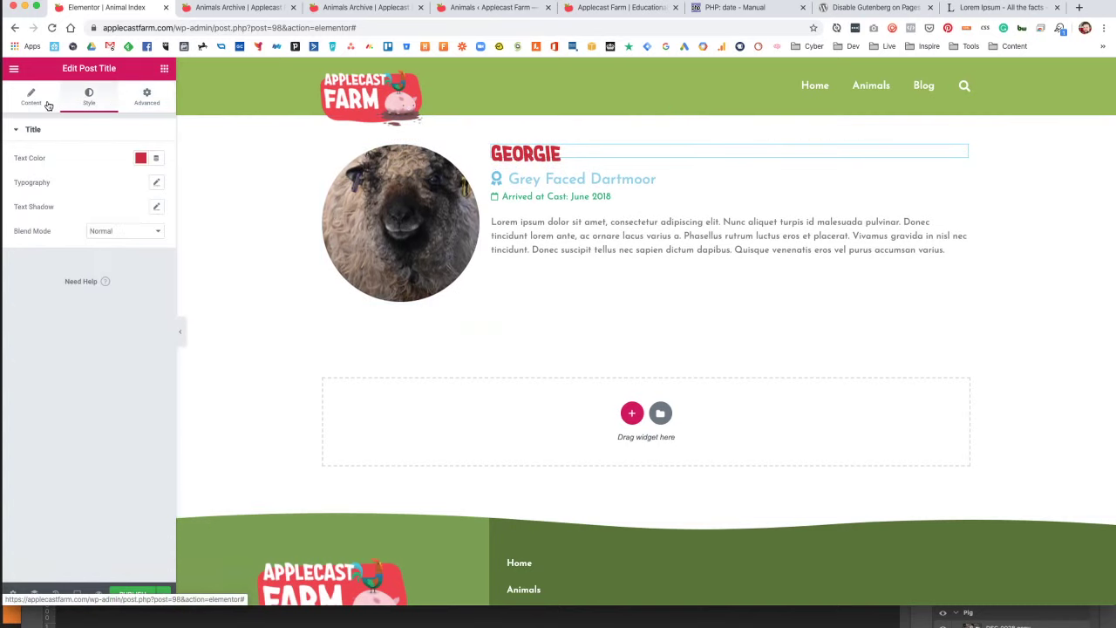
{"action": "left_click", "coordinate": [159, 184]}
{"action": "left_click_drag", "start_coordinate": [29, 260], "coordinate": [50, 263]}
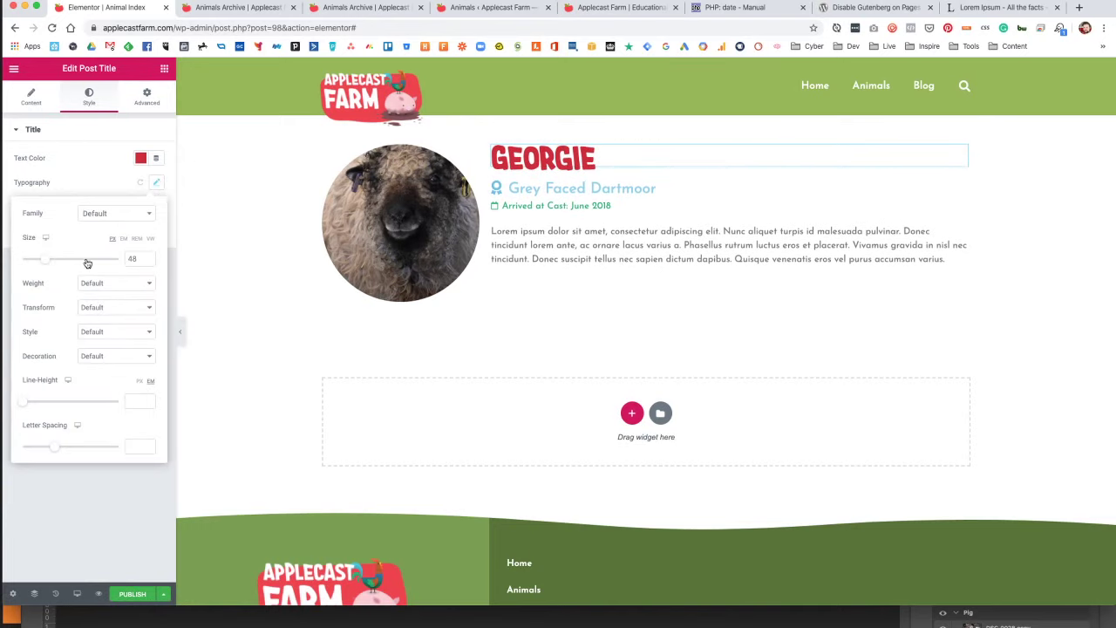
Set the vertical alignment of the text column beside the circular image to Middle.
{"action": "left_click", "coordinate": [492, 145]}
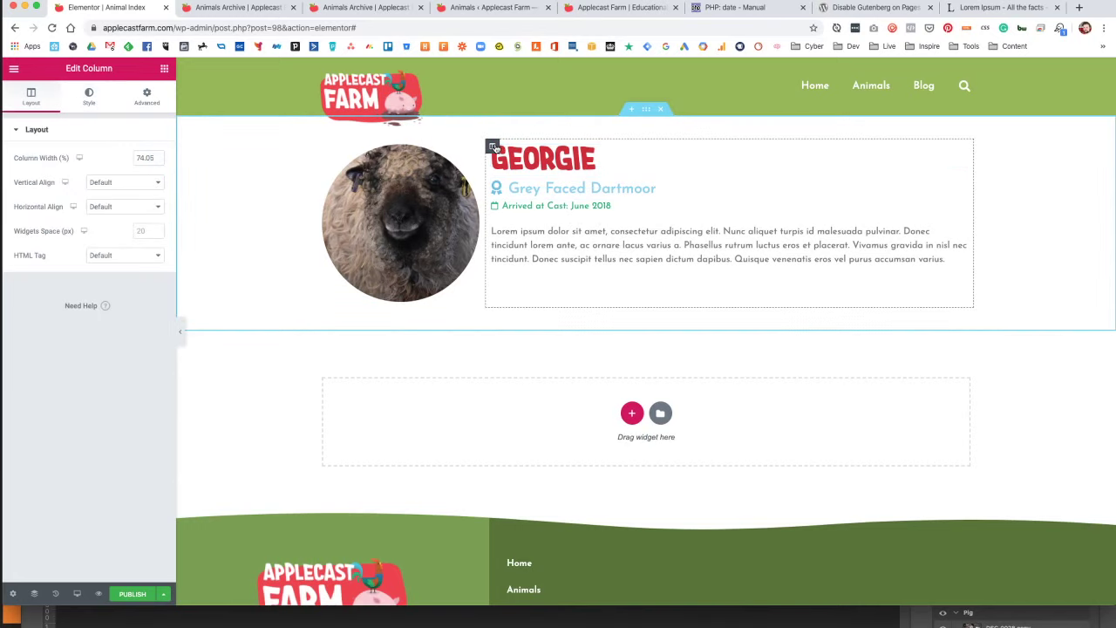
{"action": "left_click", "coordinate": [118, 183]}
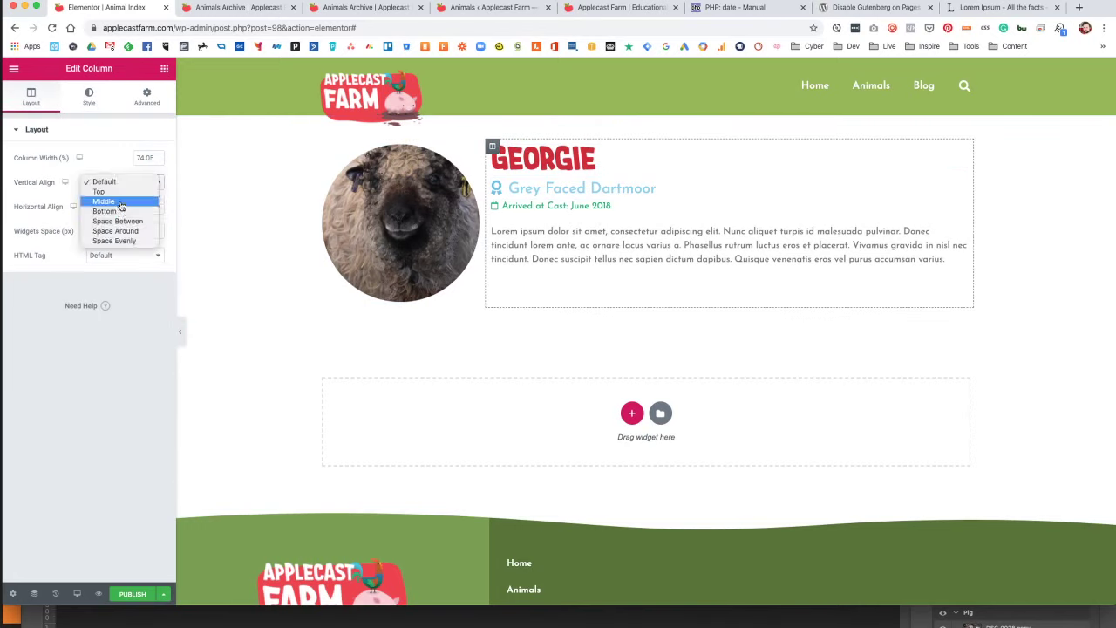
{"action": "left_click", "coordinate": [119, 203]}
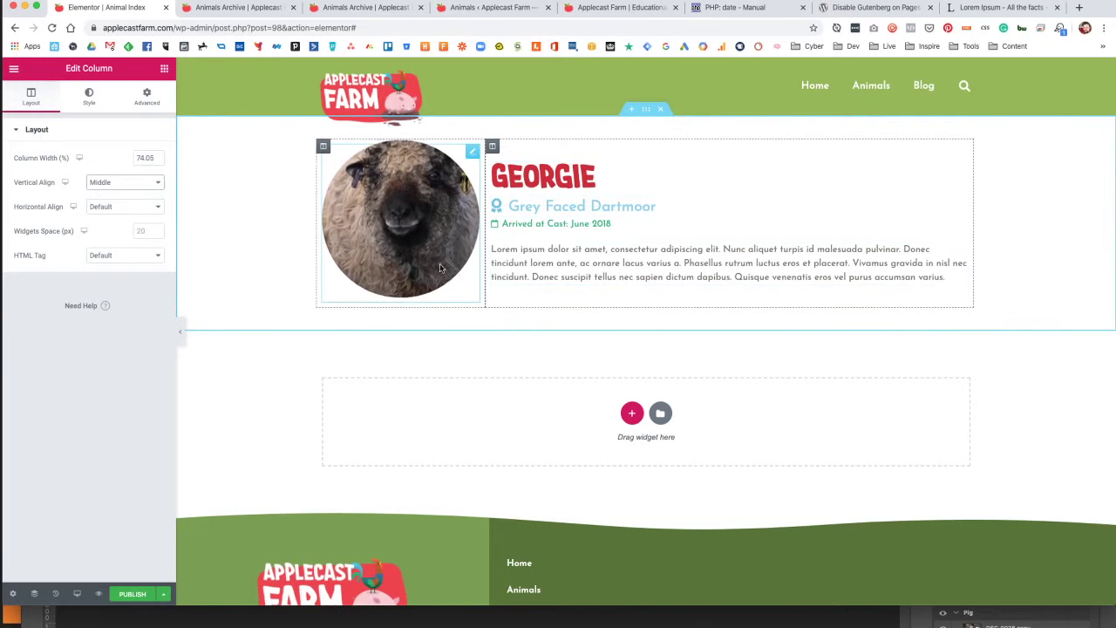
Publish the loop template with a display condition that includes Archives, Animals Archive.
{"action": "left_click", "coordinate": [132, 595]}
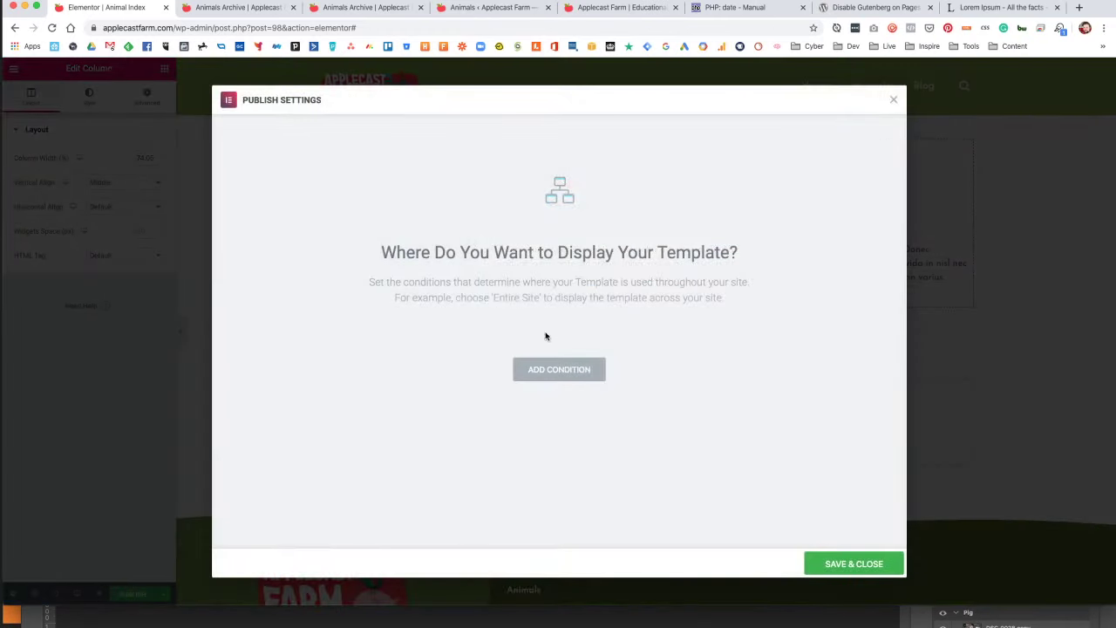
{"action": "left_click", "coordinate": [568, 370]}
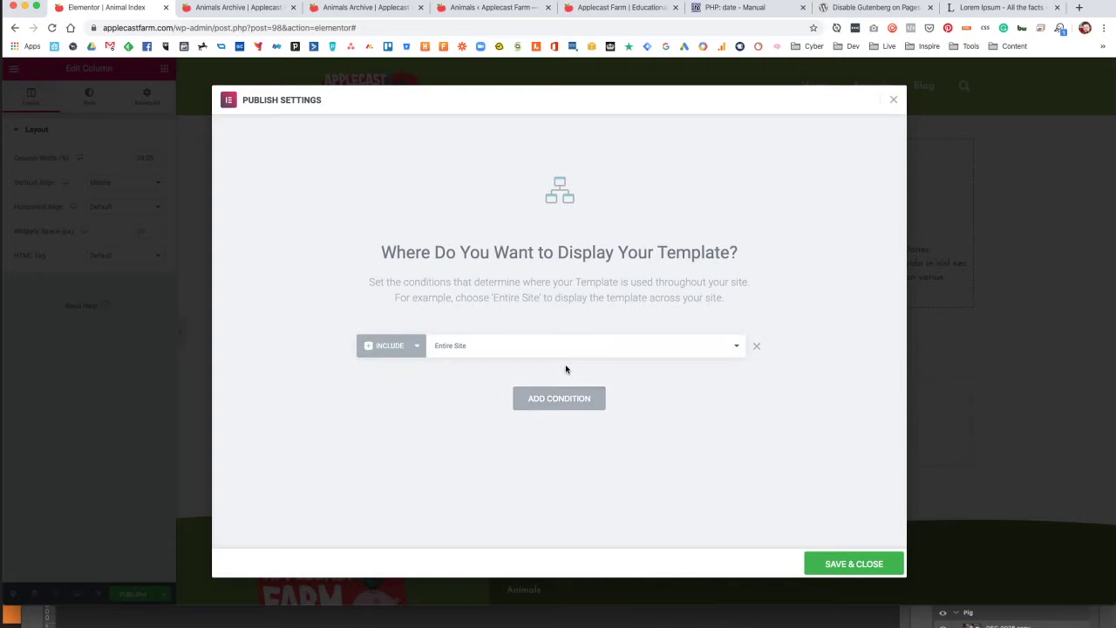
{"action": "left_click", "coordinate": [516, 350]}
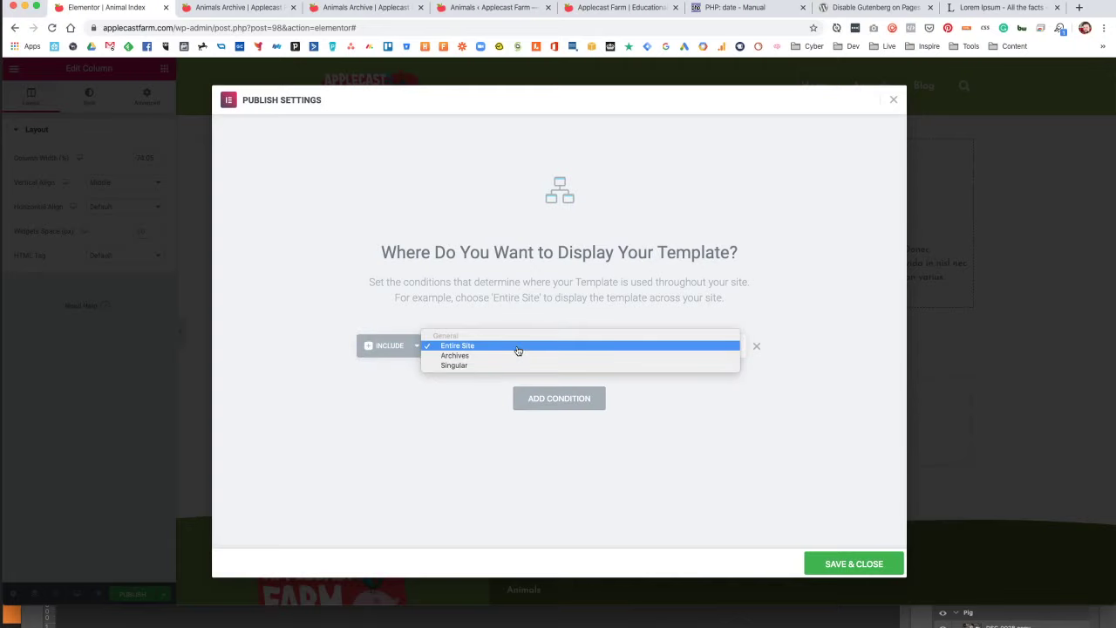
{"action": "left_click", "coordinate": [516, 356]}
{"action": "left_click", "coordinate": [632, 347]}
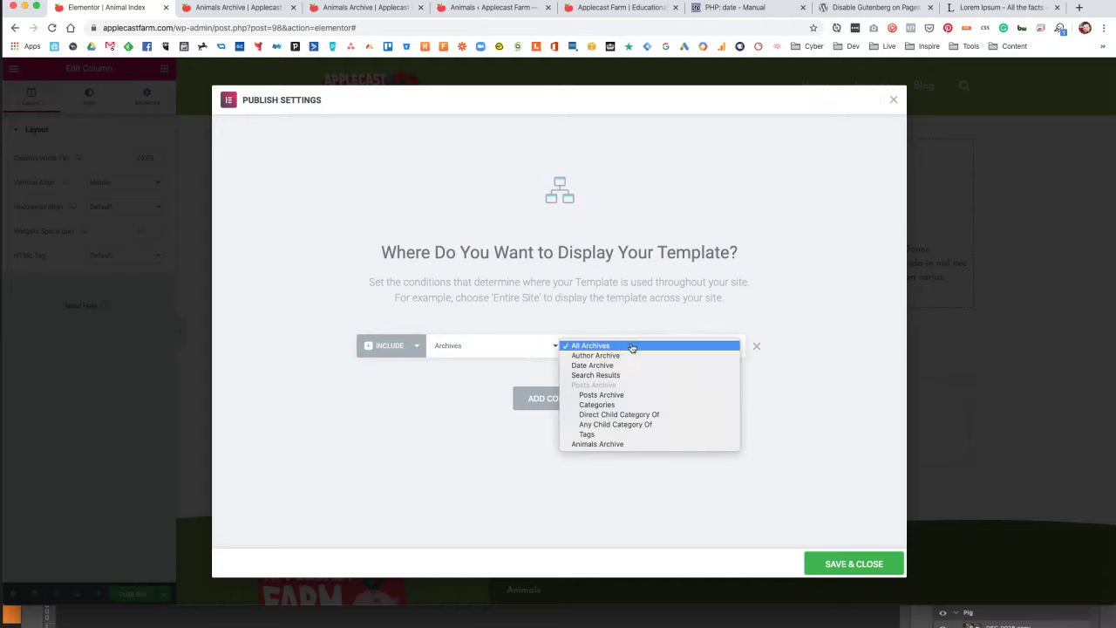
{"action": "left_click", "coordinate": [628, 445]}
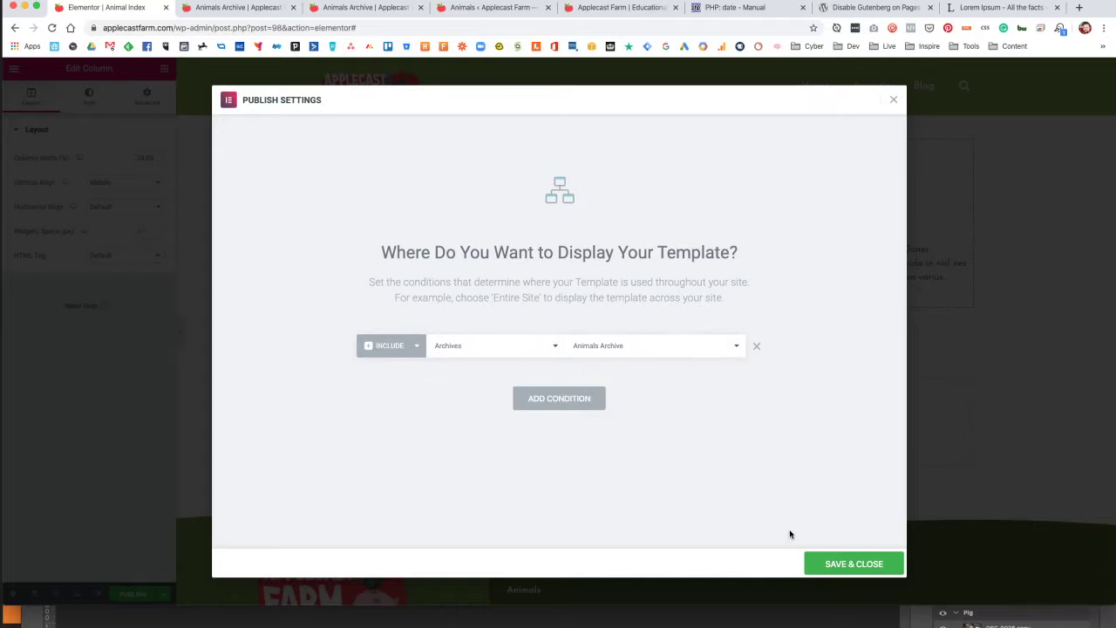
{"action": "left_click", "coordinate": [851, 564]}
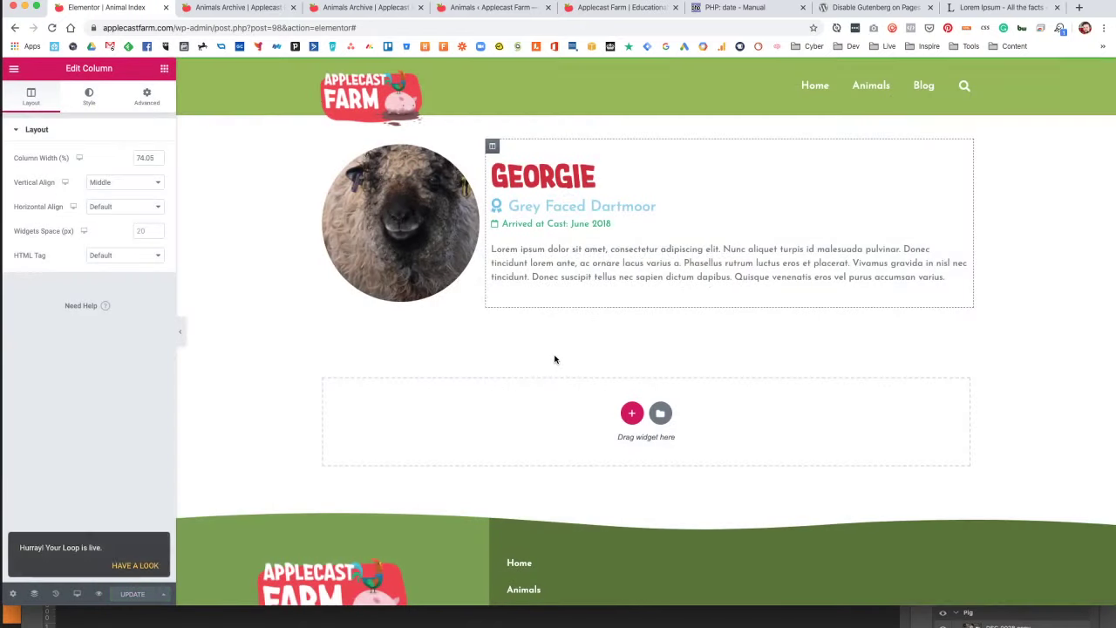
Reload the live Animals archive page to check it, and return to the Animal Index template editor.
{"action": "key", "text": "ctrl+Tab"}
{"action": "key", "text": "super+r"}
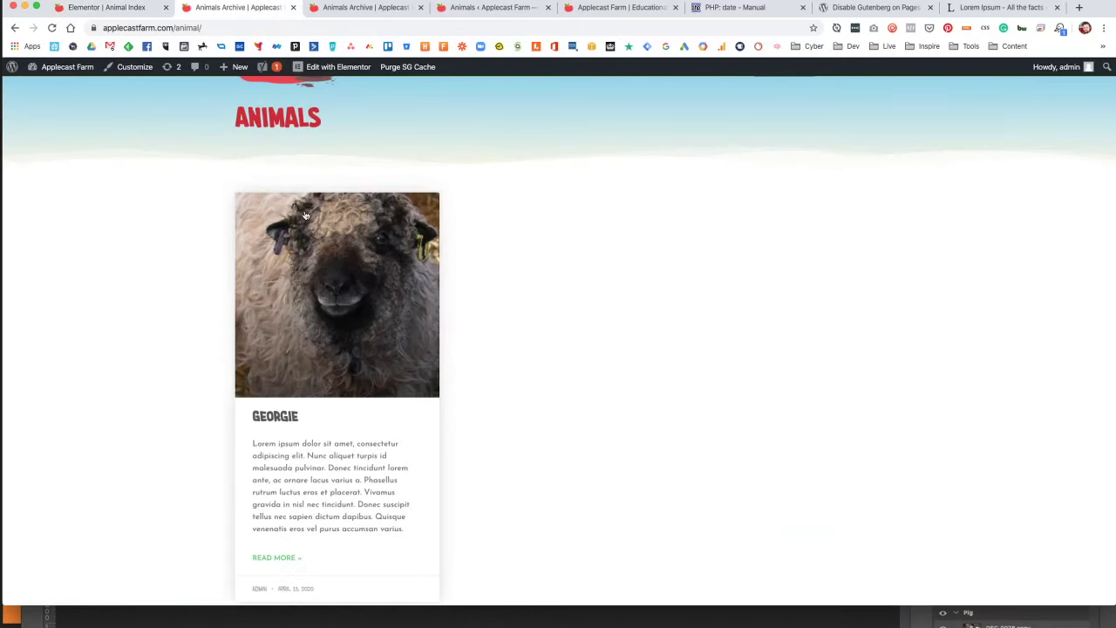
{"action": "left_click", "coordinate": [103, 10]}
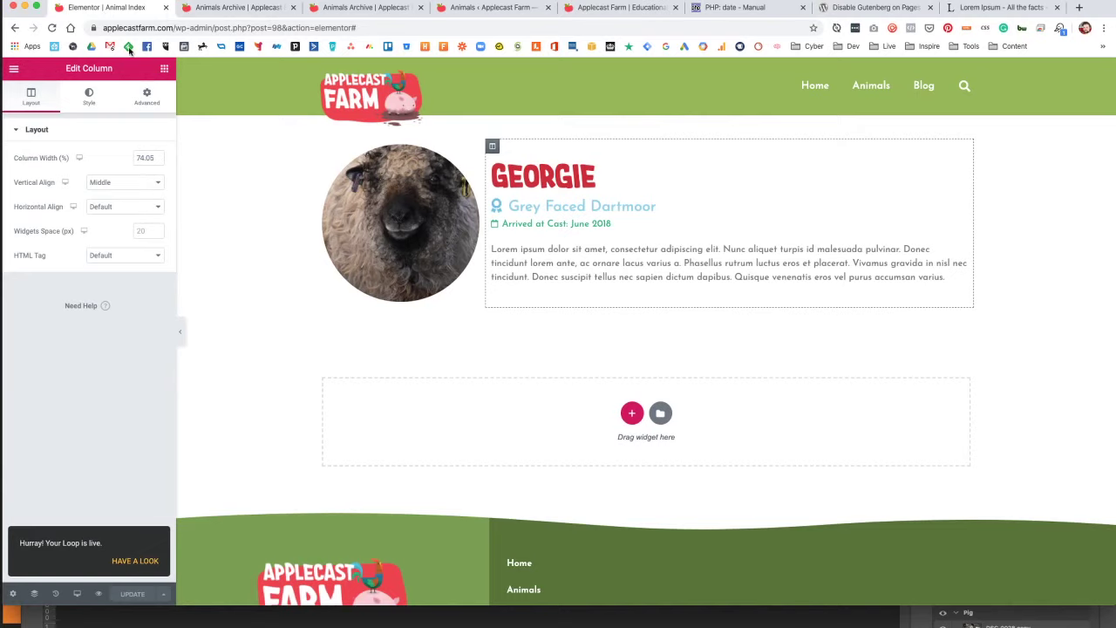
Exit the loop template editor by way of the template's live page and open the templates list in the WordPress dashboard.
{"action": "left_click", "coordinate": [15, 70]}
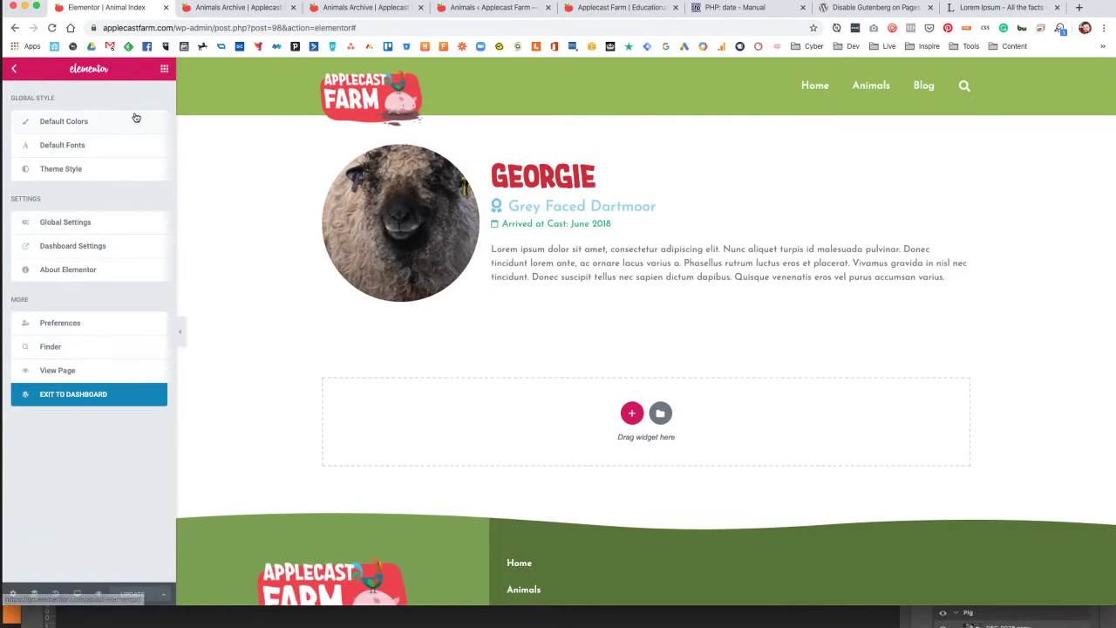
{"action": "left_click", "coordinate": [166, 71]}
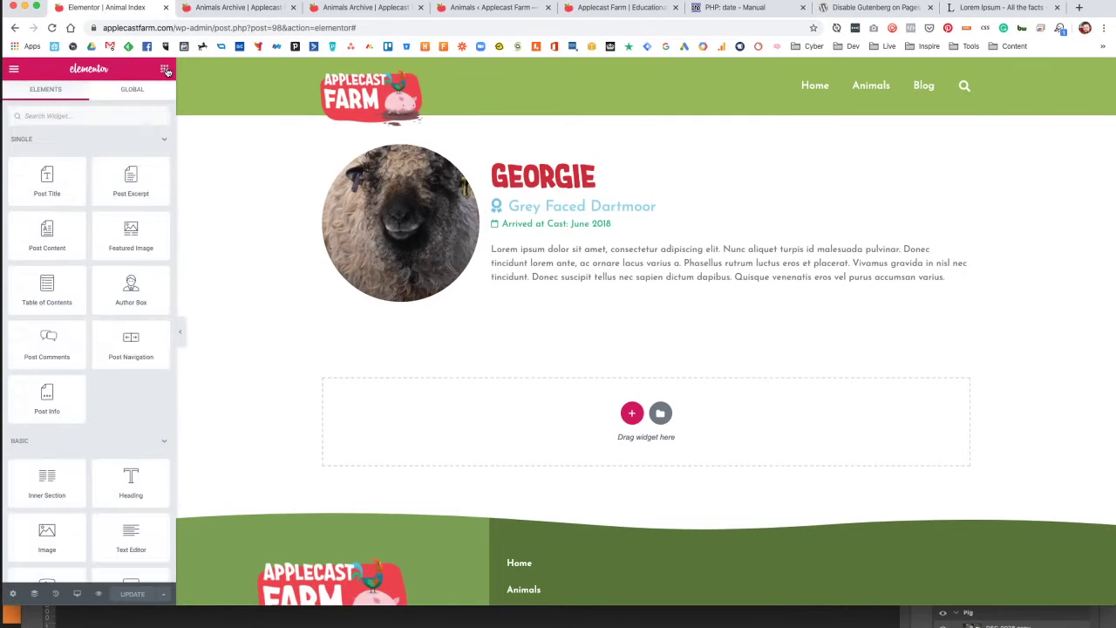
{"action": "left_click", "coordinate": [12, 70]}
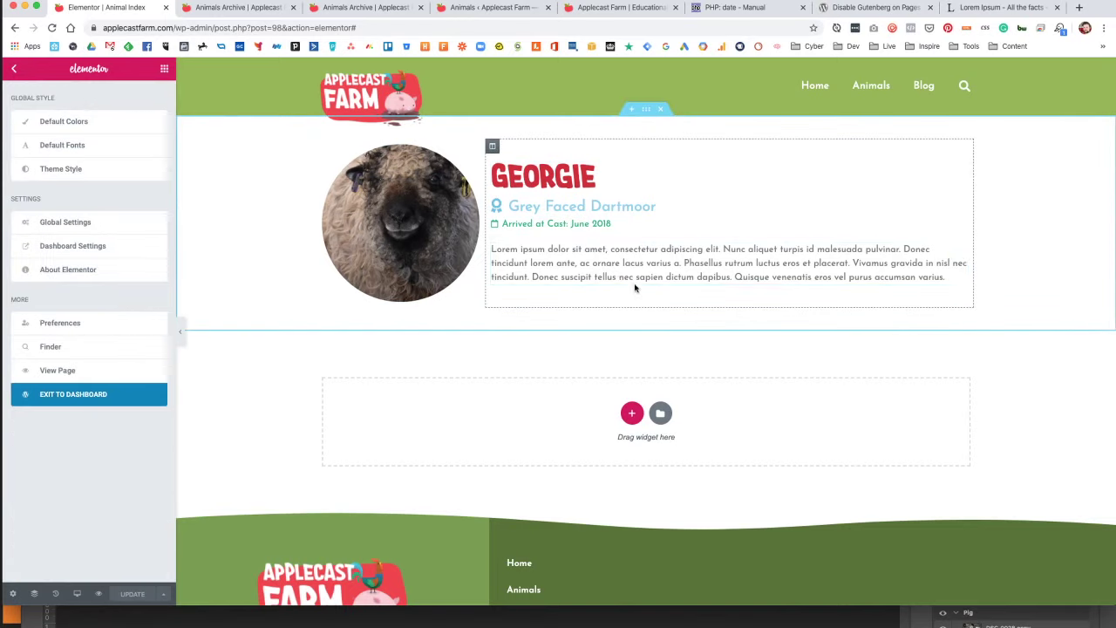
{"action": "left_click", "coordinate": [14, 69]}
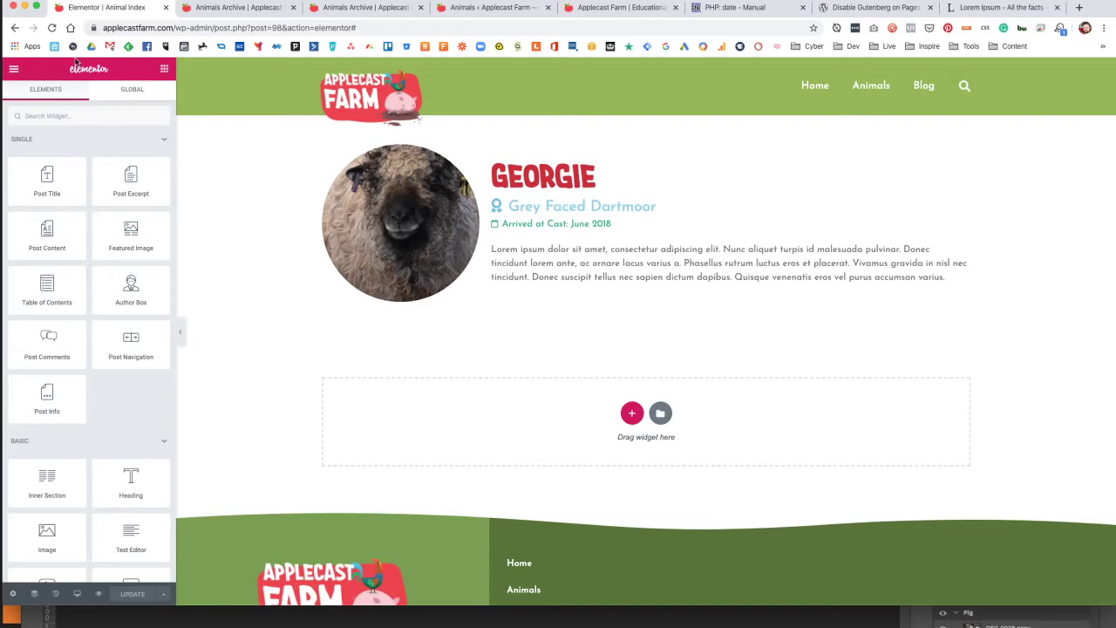
{"action": "left_click", "coordinate": [14, 69]}
{"action": "left_click", "coordinate": [58, 370]}
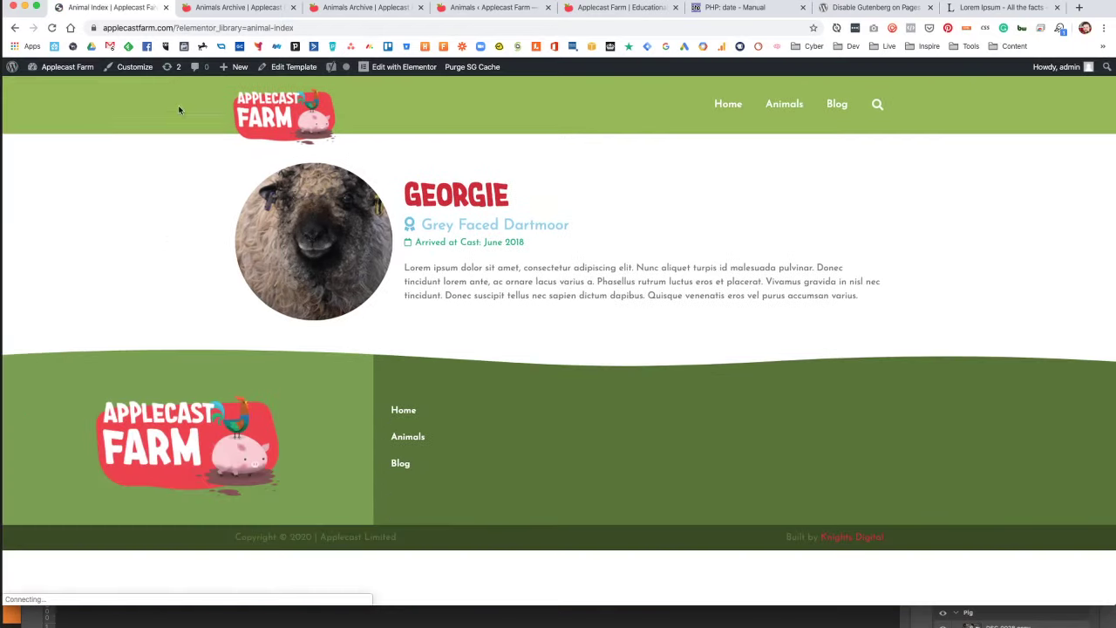
{"action": "left_click", "coordinate": [61, 66]}
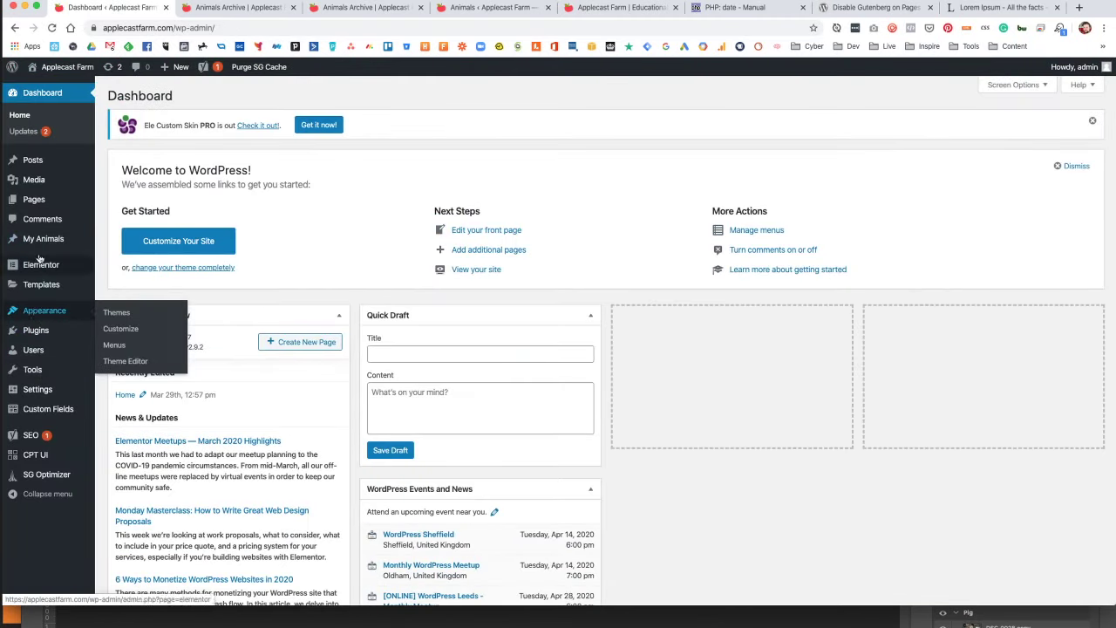
{"action": "mouse_move", "coordinate": [39, 250]}
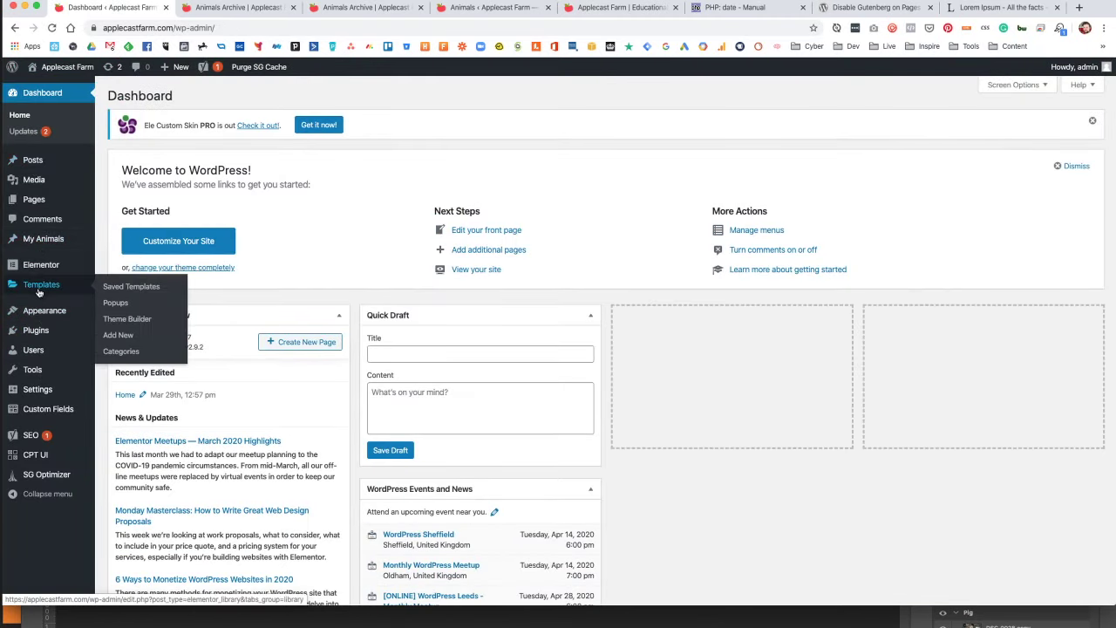
{"action": "left_click", "coordinate": [40, 285]}
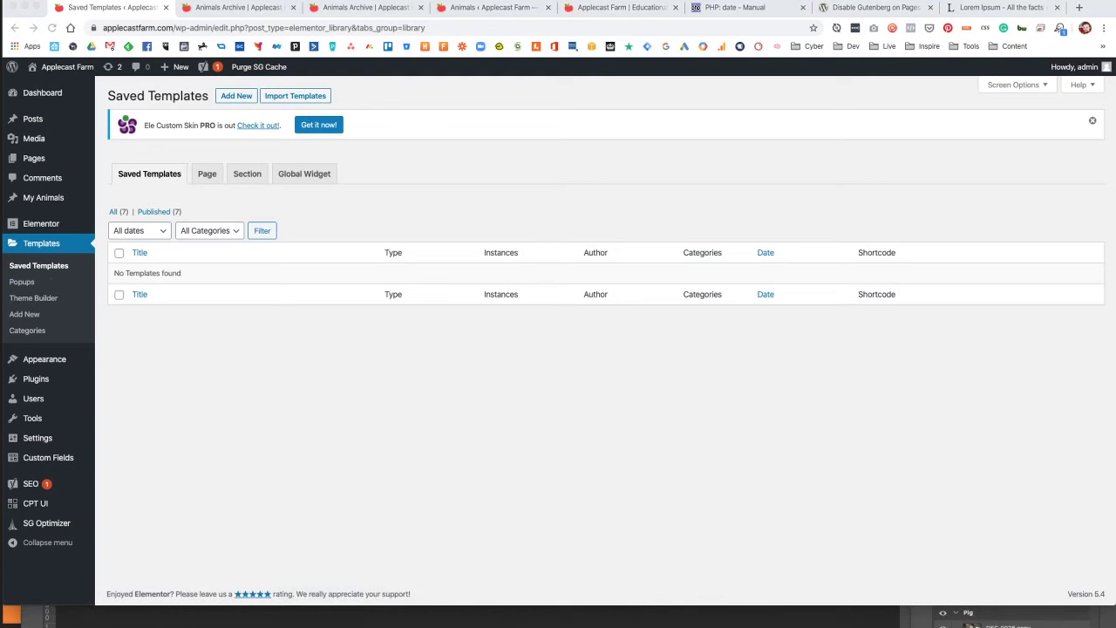
Switch to Spotify, look through the royalty-free music playlist, and return to the templates list in the browser.
{"action": "key", "text": "super+Tab"}
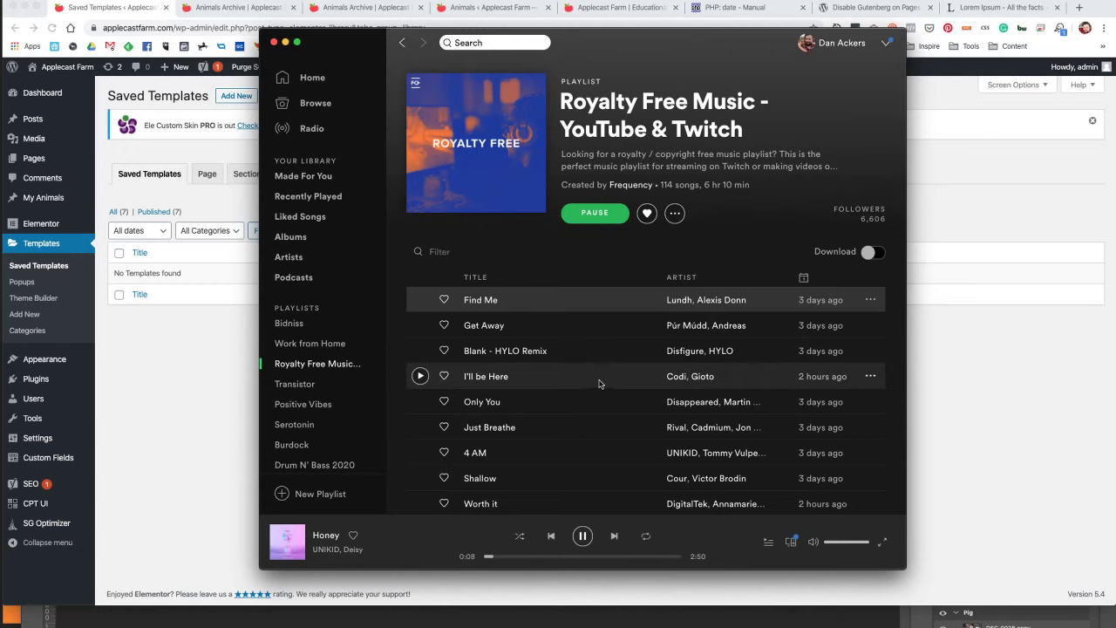
{"action": "scroll", "coordinate": [576, 377], "scroll_direction": "down", "scroll_amount": 10}
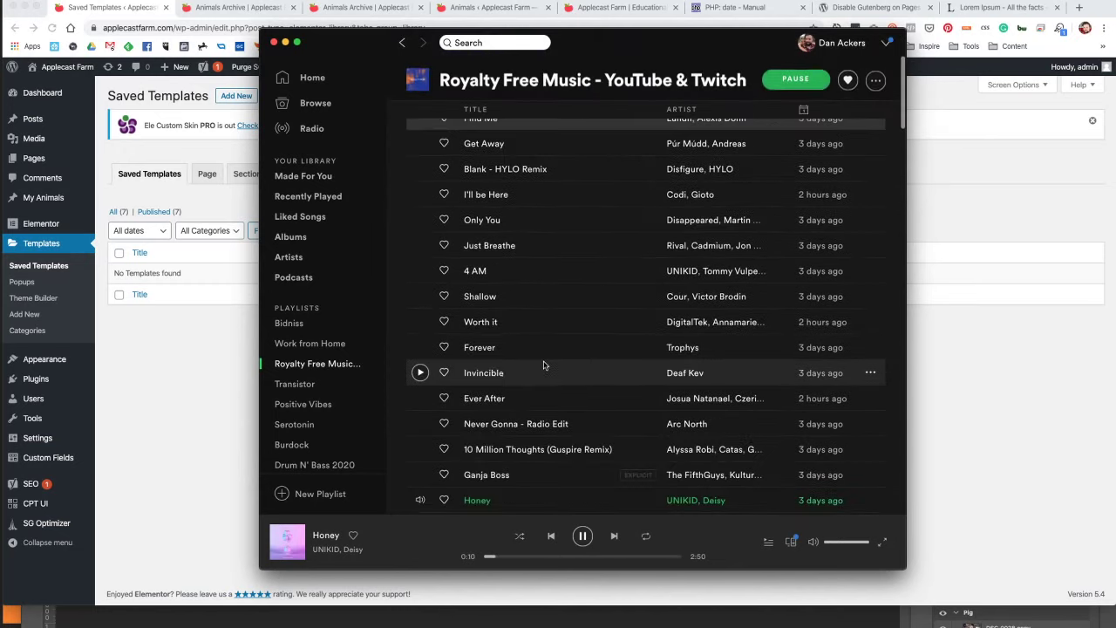
{"action": "scroll", "coordinate": [546, 345], "scroll_direction": "down", "scroll_amount": 2}
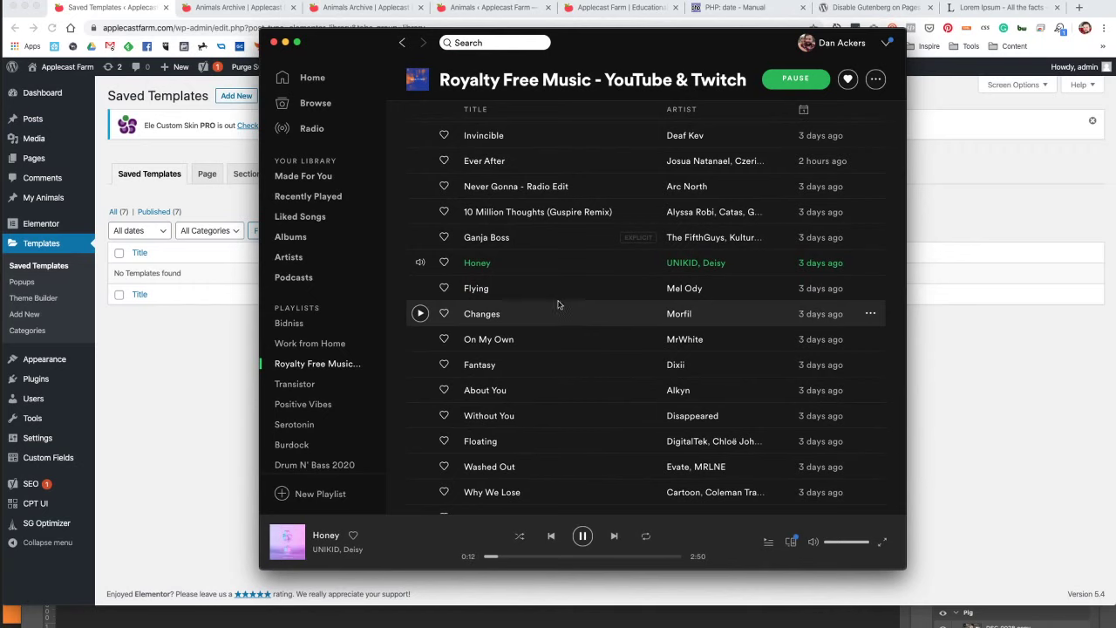
{"action": "scroll", "coordinate": [554, 305], "scroll_direction": "down", "scroll_amount": 2}
{"action": "scroll", "coordinate": [582, 297], "scroll_direction": "down", "scroll_amount": 4}
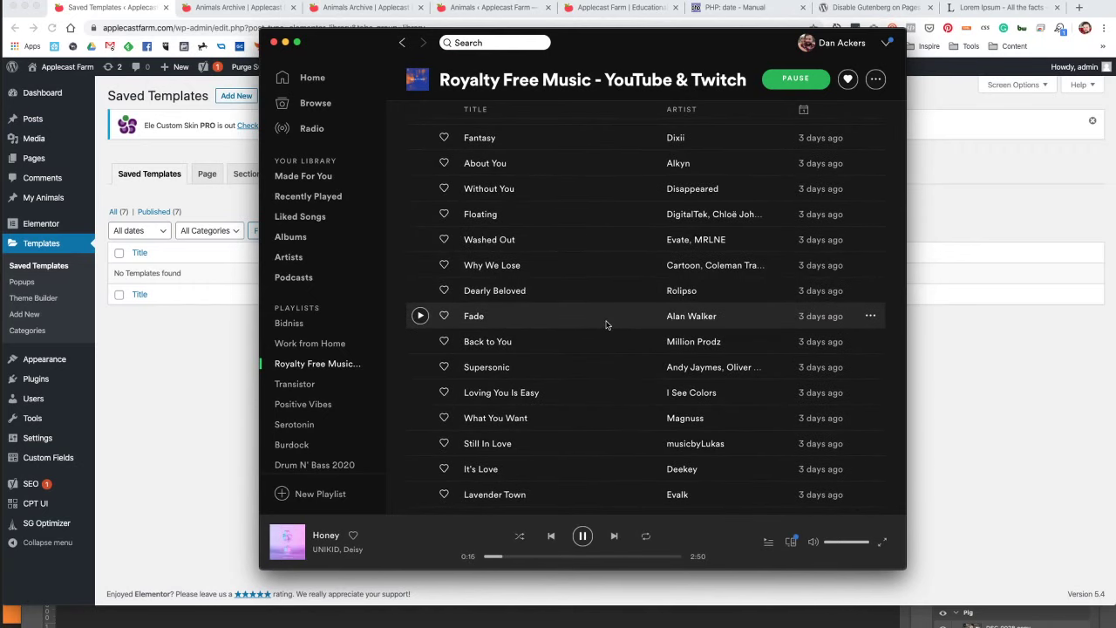
{"action": "scroll", "coordinate": [582, 307], "scroll_direction": "down", "scroll_amount": 4}
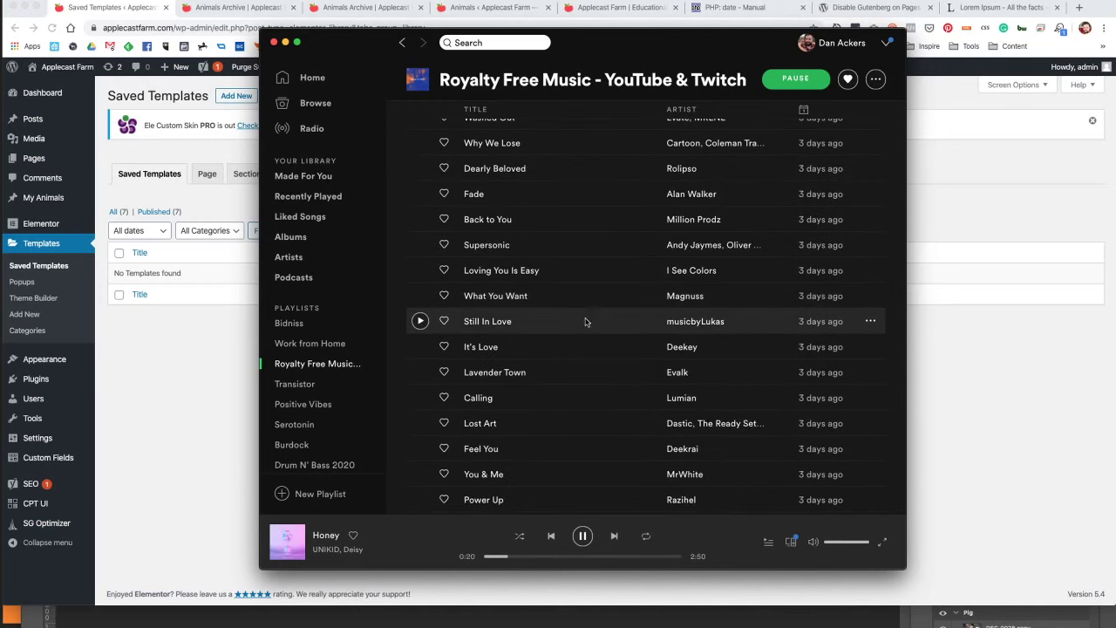
{"action": "scroll", "coordinate": [538, 240], "scroll_direction": "up", "scroll_amount": 3}
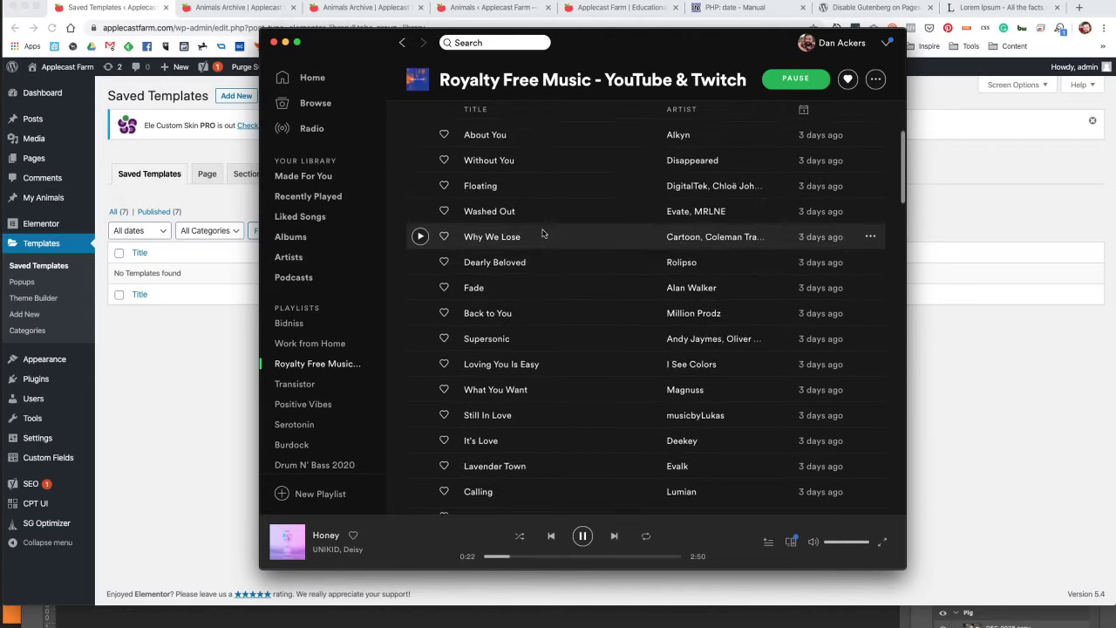
{"action": "left_click", "coordinate": [229, 359]}
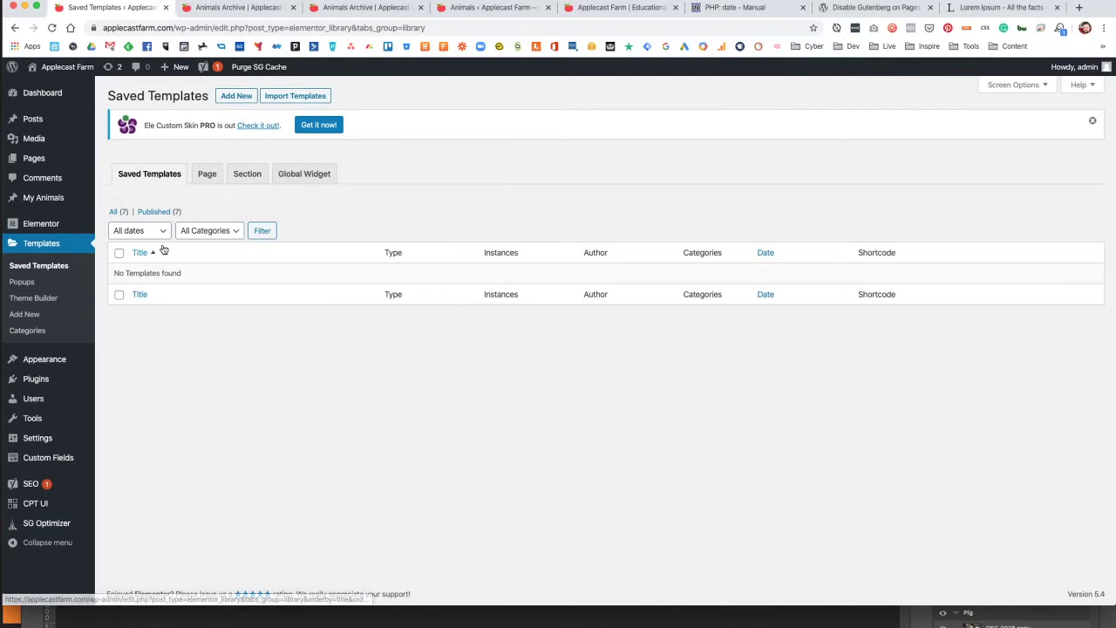
List all of the site's templates, covering every template type.
{"action": "left_click", "coordinate": [202, 173]}
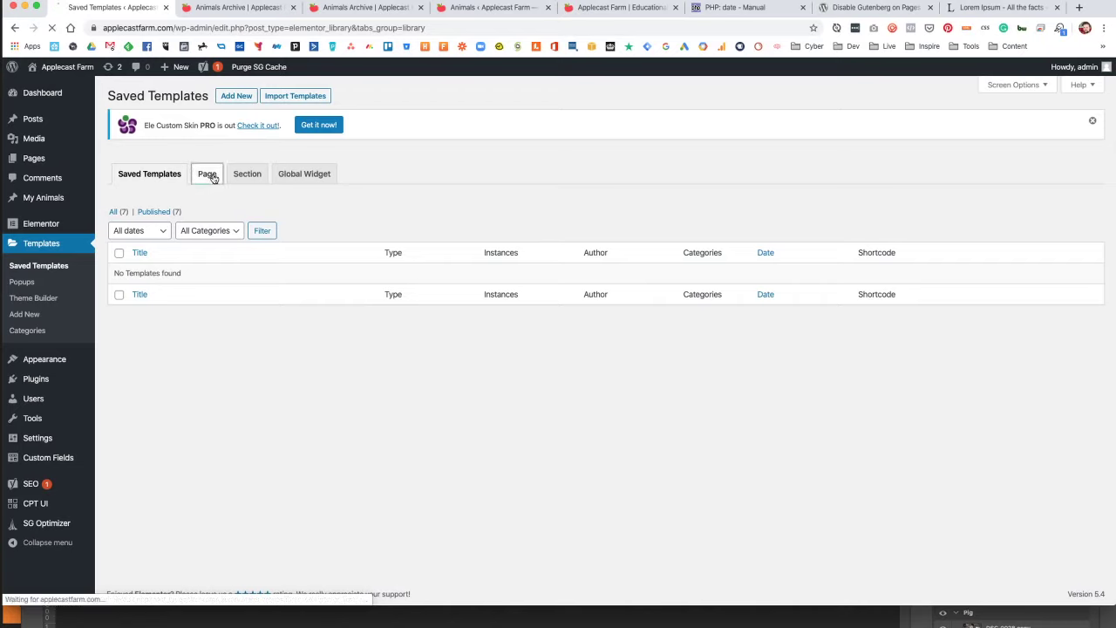
{"action": "left_click", "coordinate": [138, 178]}
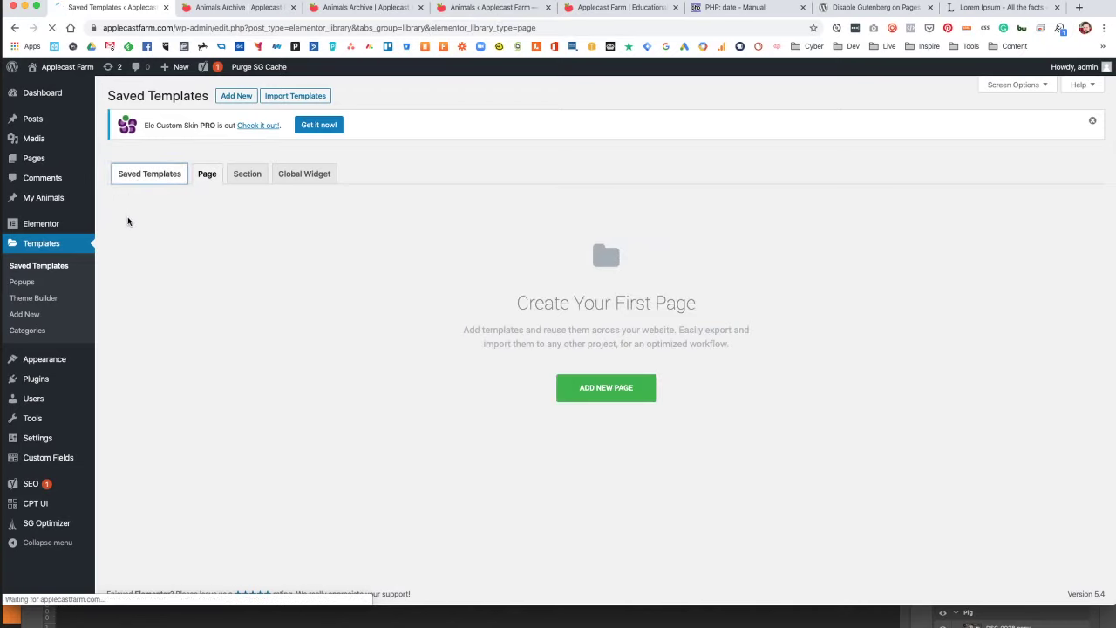
{"action": "left_click", "coordinate": [118, 212]}
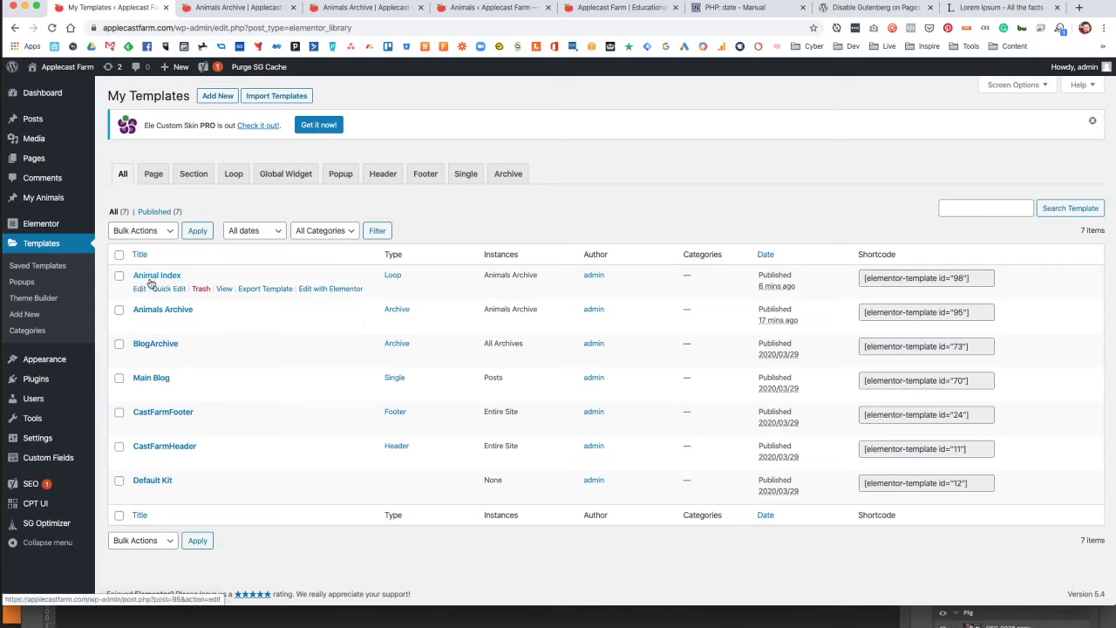
Rename the Animal Index template as "Animal Index Single Archive Ting" and save the change.
{"action": "left_click", "coordinate": [140, 290]}
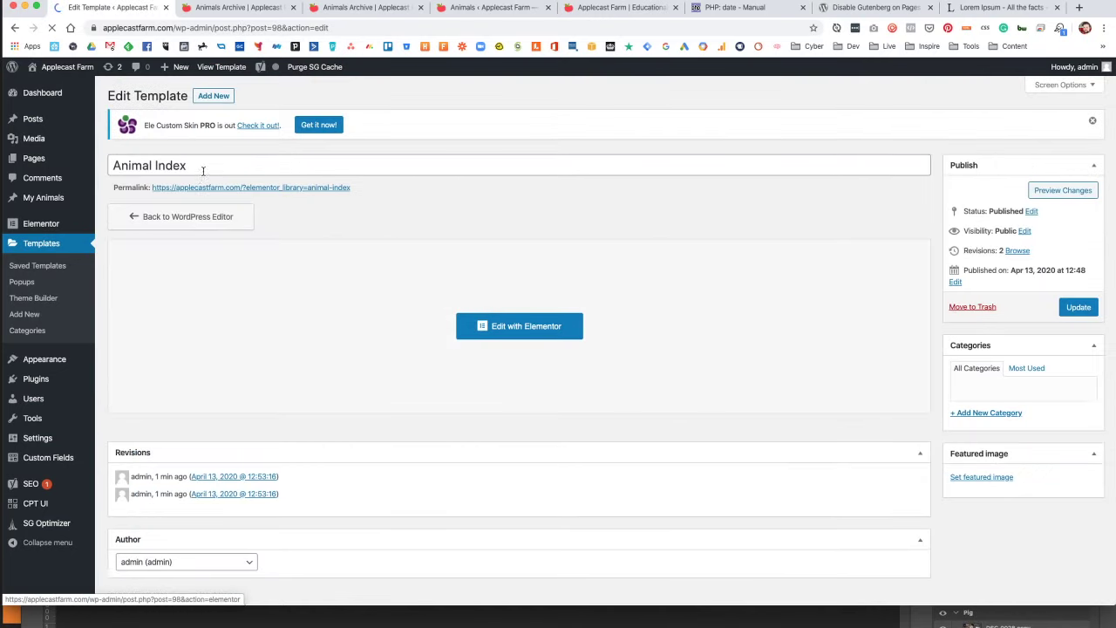
{"action": "left_click", "coordinate": [208, 167]}
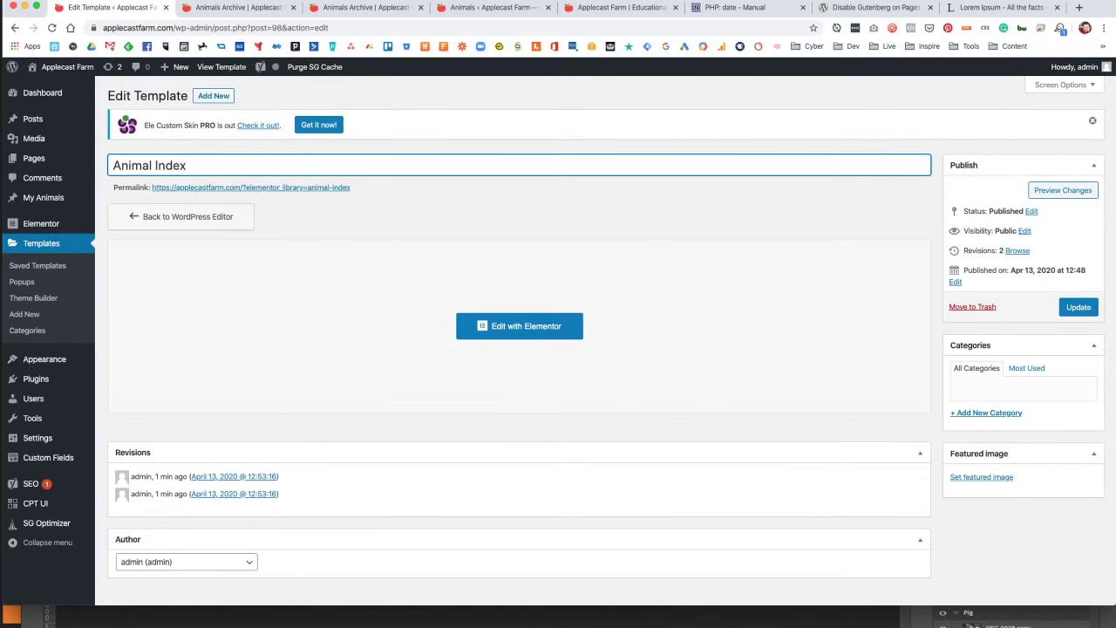
{"action": "type", "text": "Single Archive Ting"}
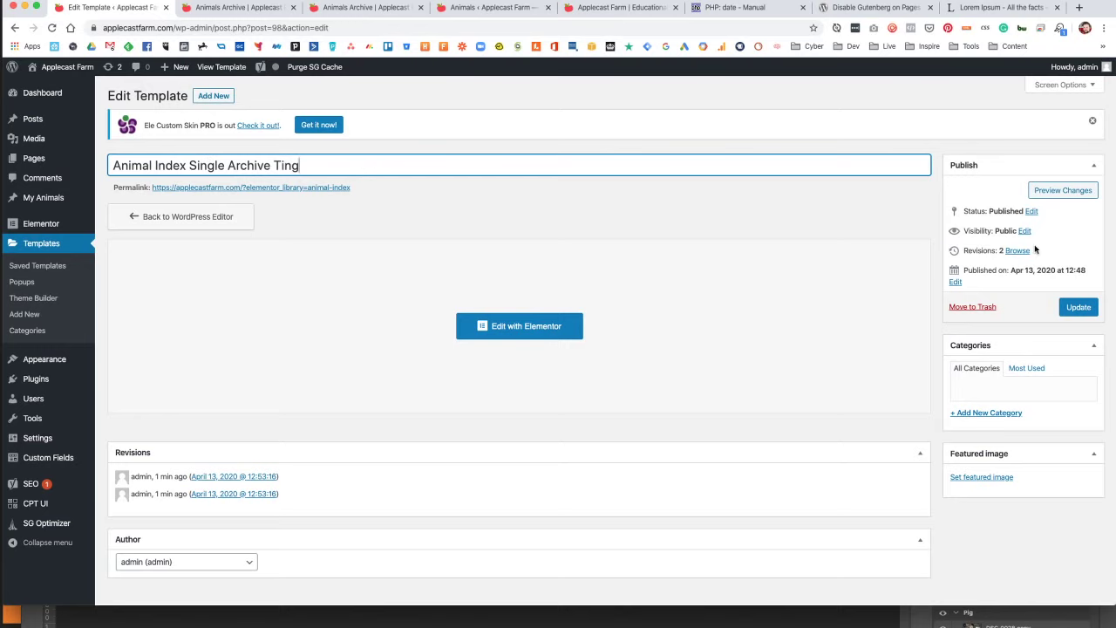
{"action": "left_click", "coordinate": [1079, 307]}
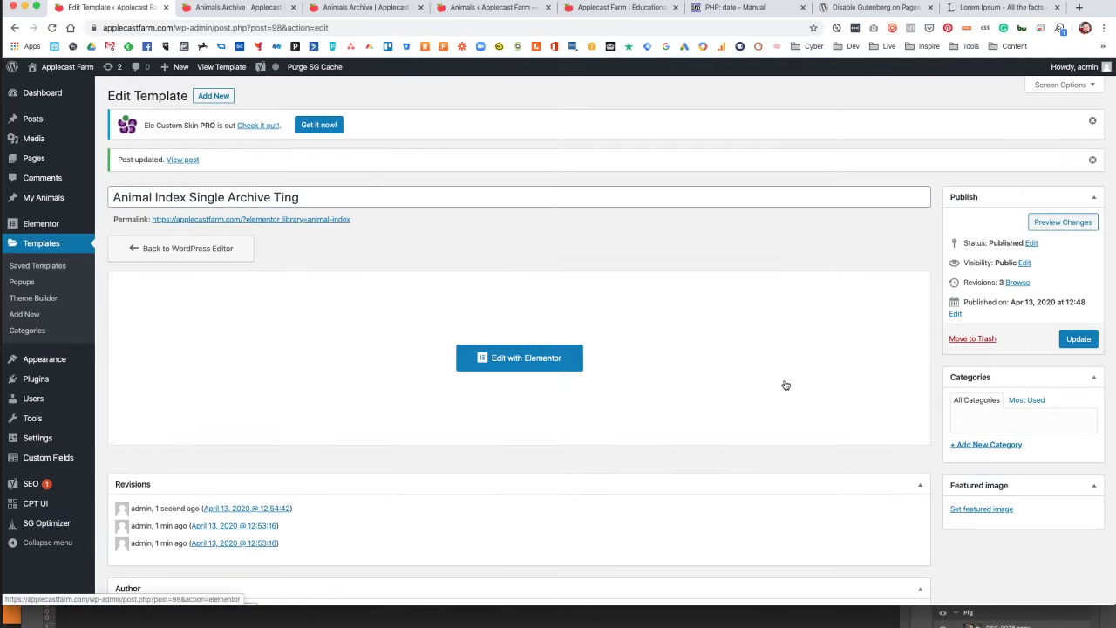
Return to the list of all templates and open the Animals Archive template in Elementor.
{"action": "left_click", "coordinate": [39, 264]}
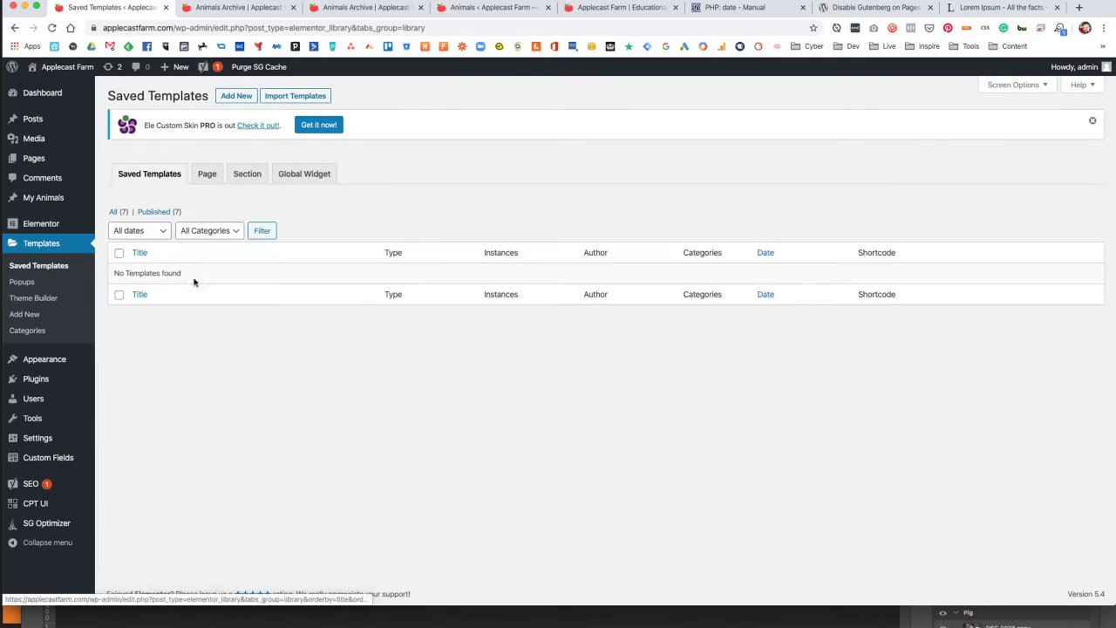
{"action": "left_click", "coordinate": [114, 212]}
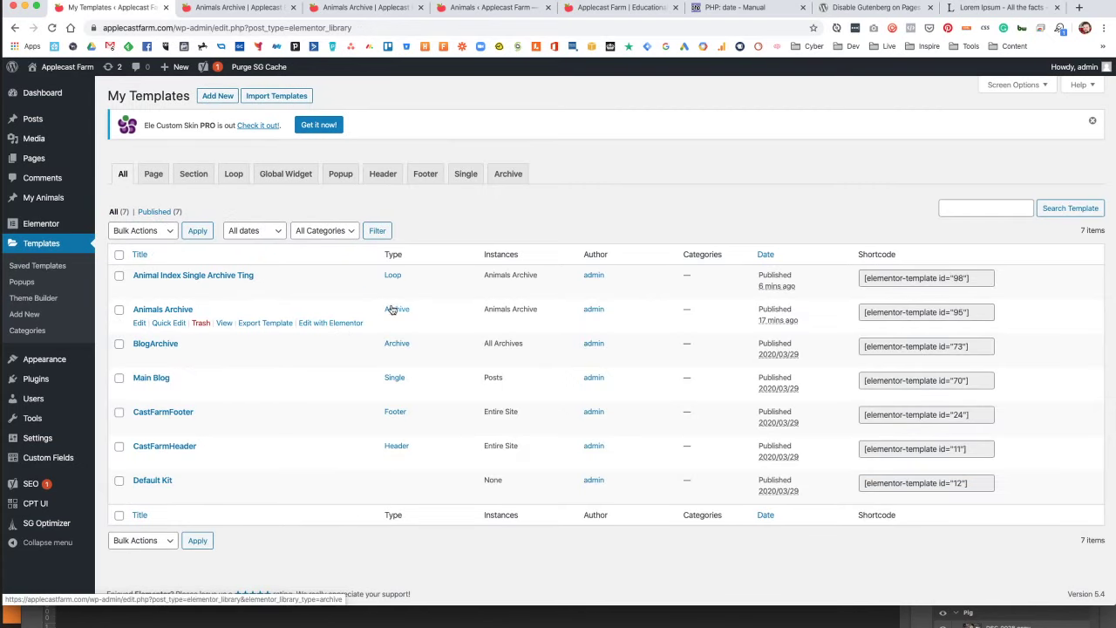
{"action": "left_click", "coordinate": [328, 324]}
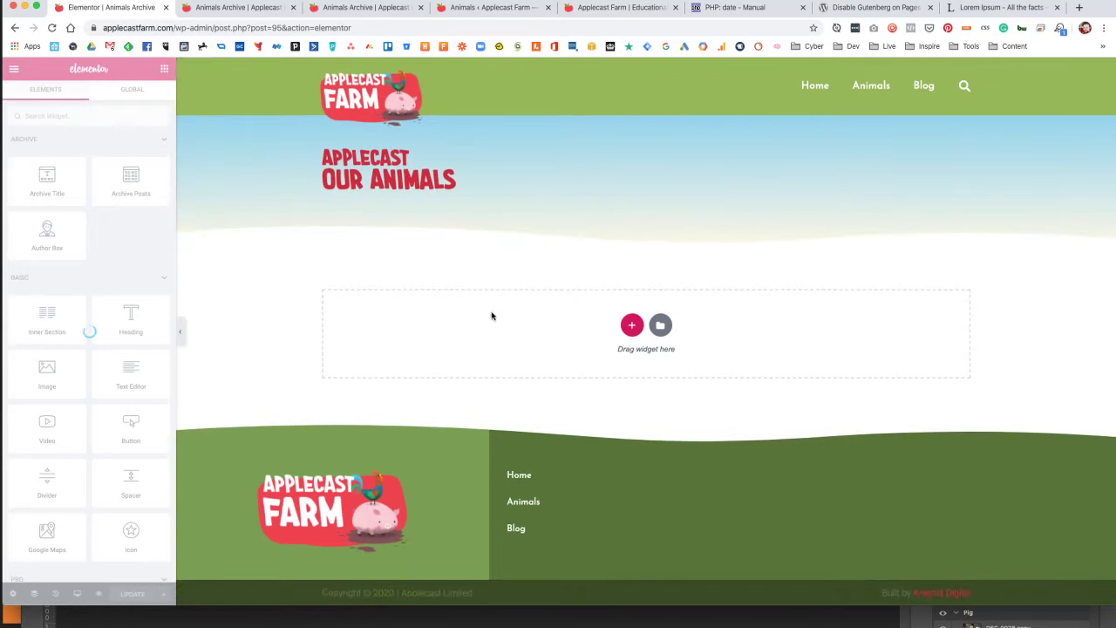
Add an Archive Posts widget below the Our Animals heading, using the Custom skin with "Animal Index Single Archive Ting" as its default template.
{"action": "left_click_drag", "start_coordinate": [131, 180], "coordinate": [553, 314]}
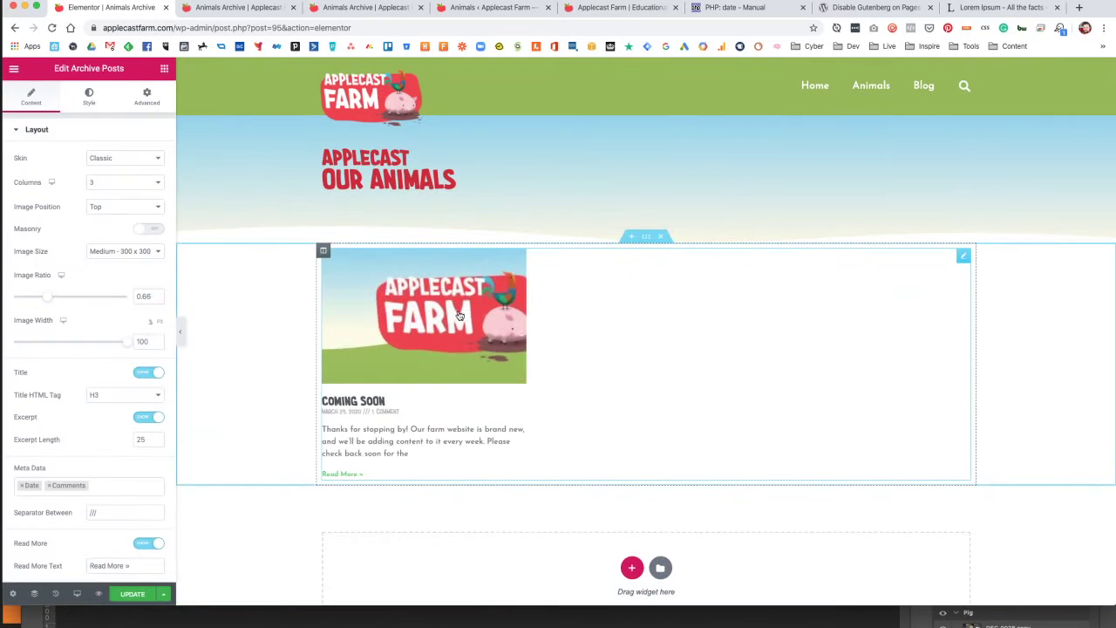
{"action": "left_click", "coordinate": [117, 157]}
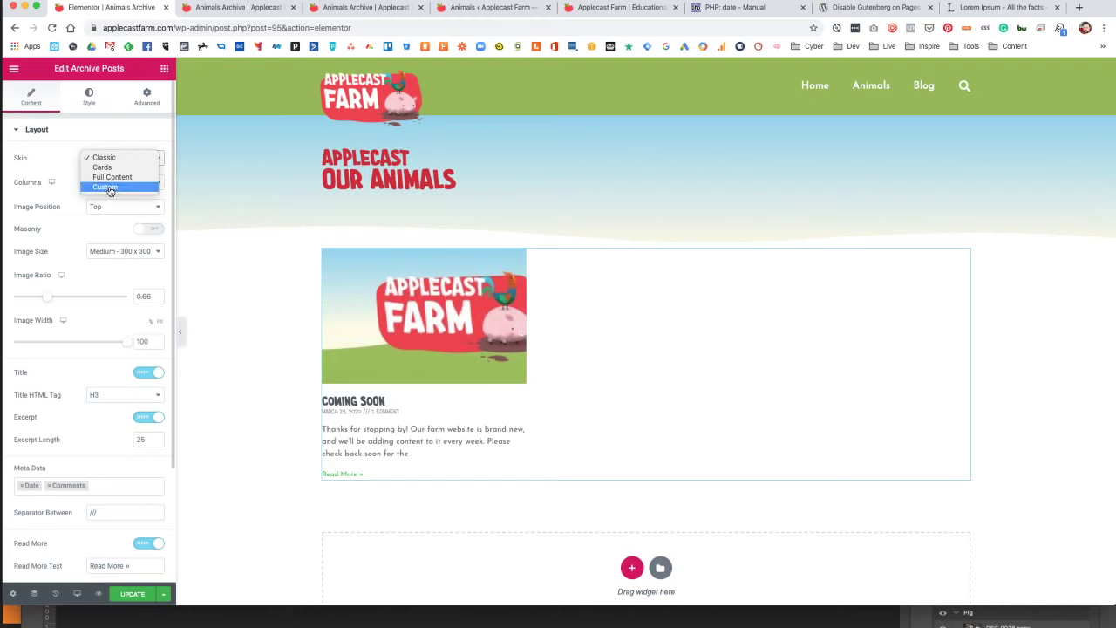
{"action": "left_click", "coordinate": [109, 189]}
{"action": "left_click", "coordinate": [102, 201]}
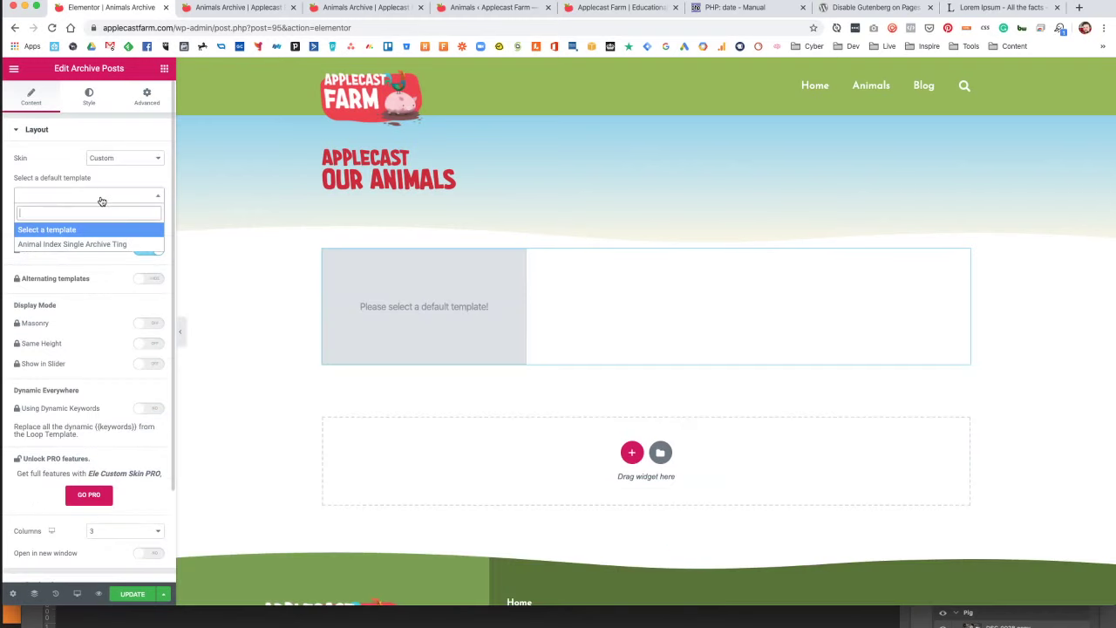
{"action": "left_click", "coordinate": [79, 246]}
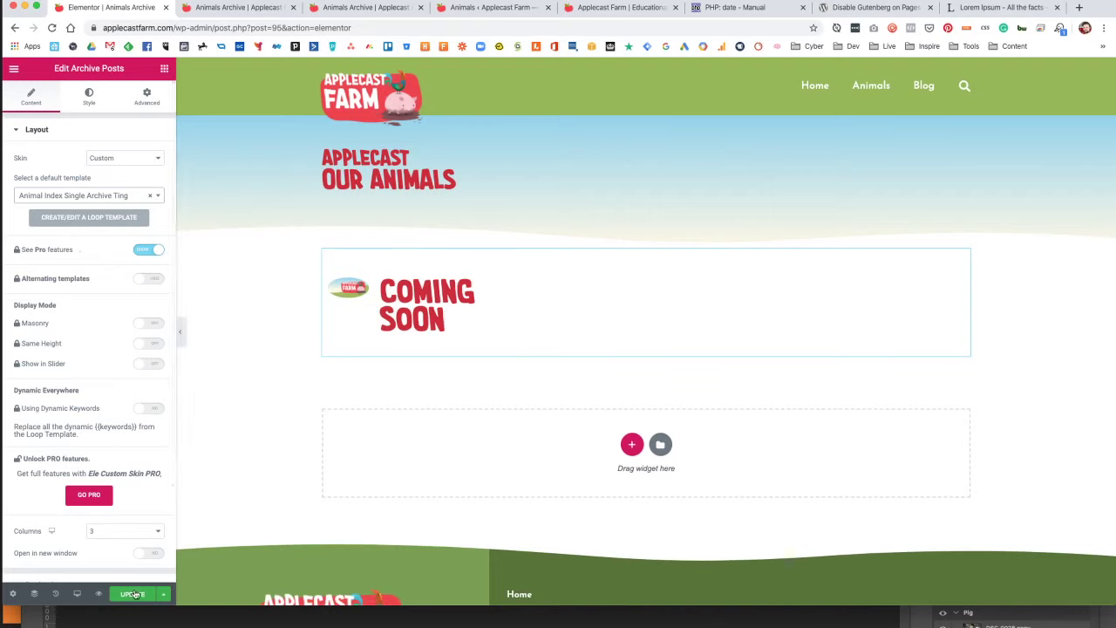
Hide the Pro features, set the archive posts to 1 column, and update the archive template.
{"action": "left_click", "coordinate": [149, 250]}
{"action": "left_click", "coordinate": [120, 349]}
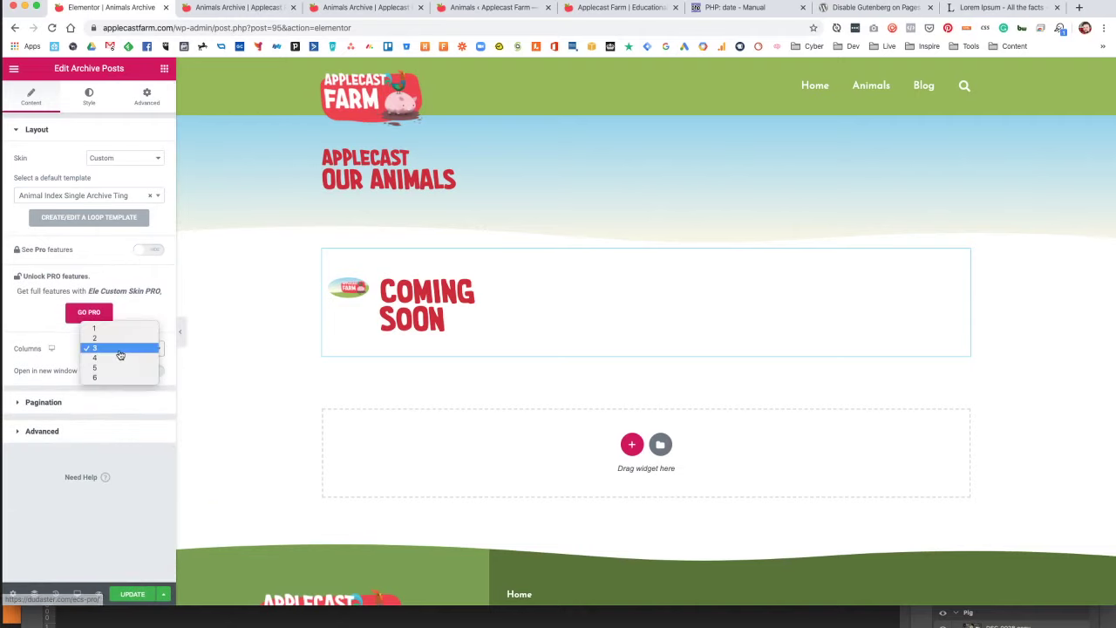
{"action": "left_click", "coordinate": [100, 328]}
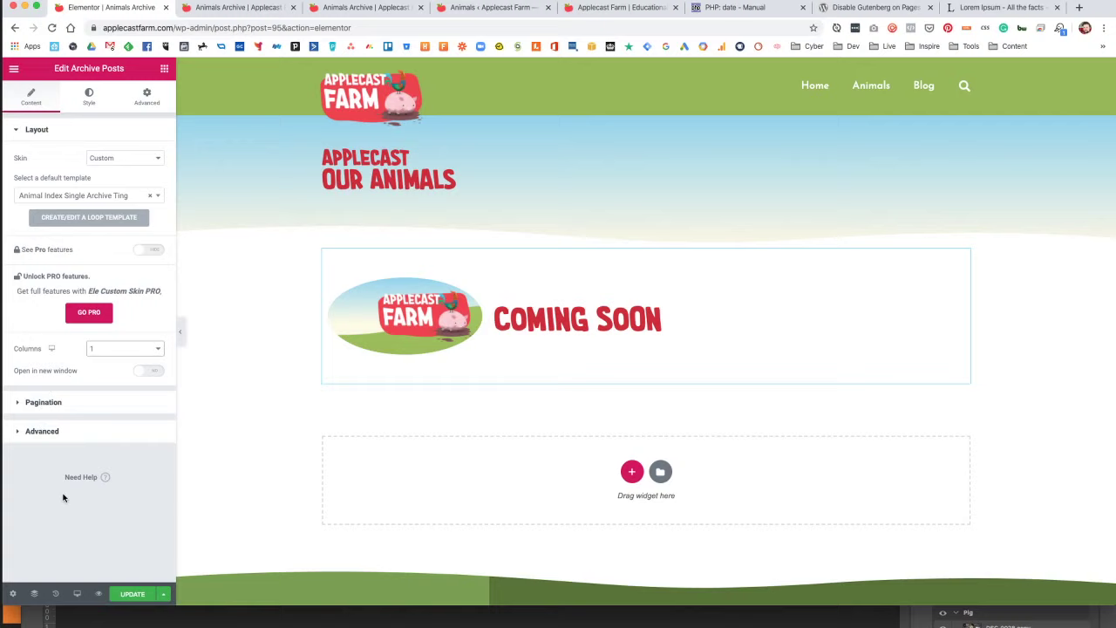
{"action": "left_click", "coordinate": [133, 594]}
Set the archive's dynamic content preview to Animals Archive and apply it.
{"action": "left_click", "coordinate": [13, 594]}
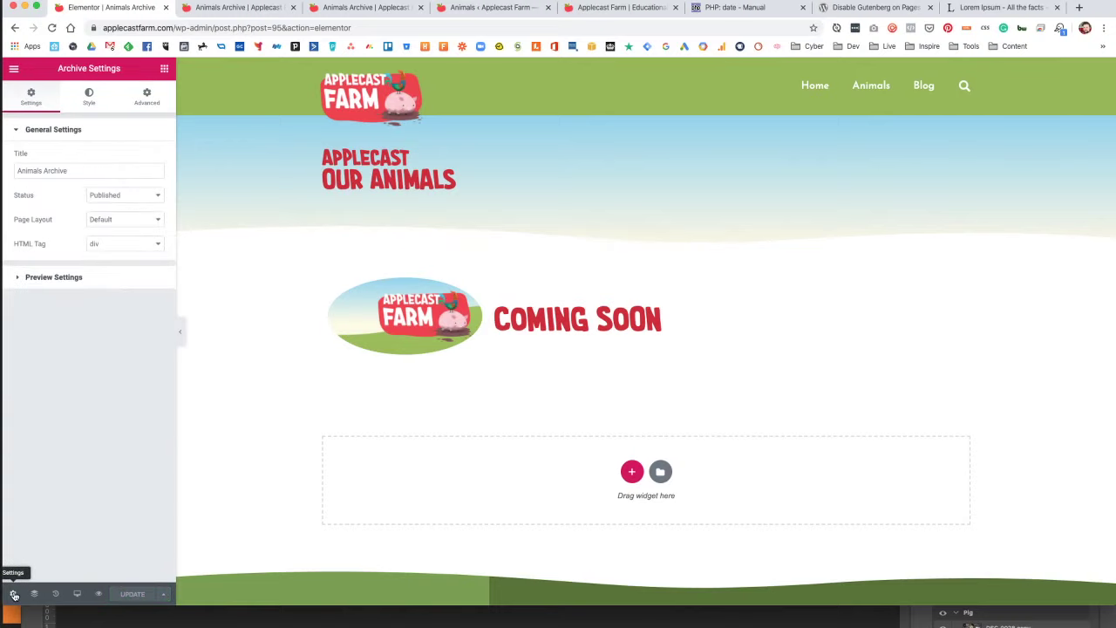
{"action": "left_click", "coordinate": [53, 285]}
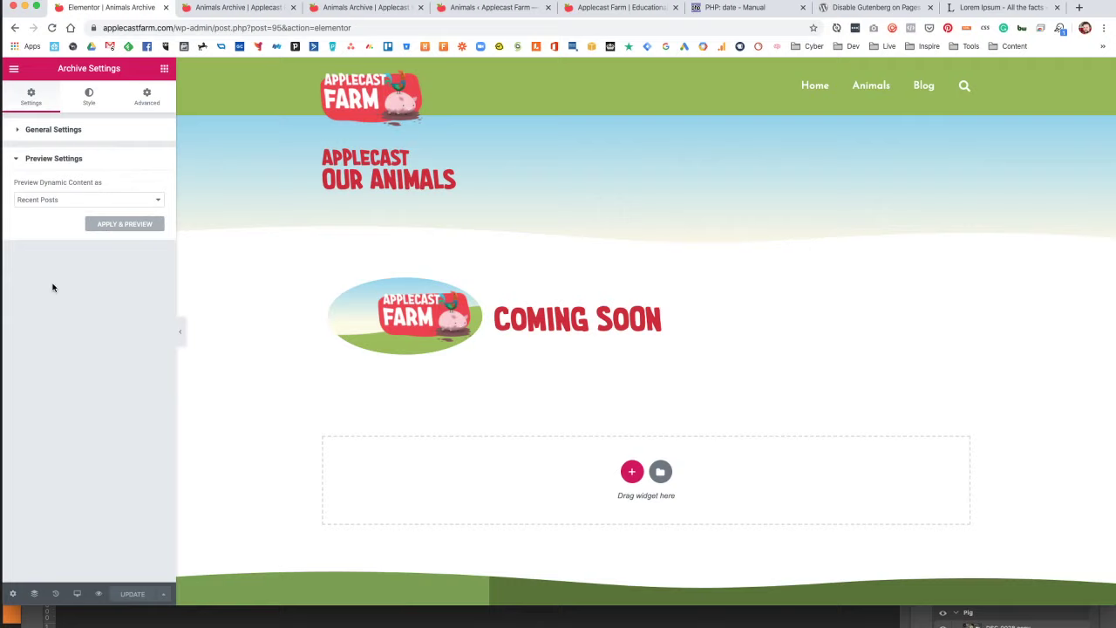
{"action": "left_click", "coordinate": [57, 202]}
{"action": "left_click", "coordinate": [68, 260]}
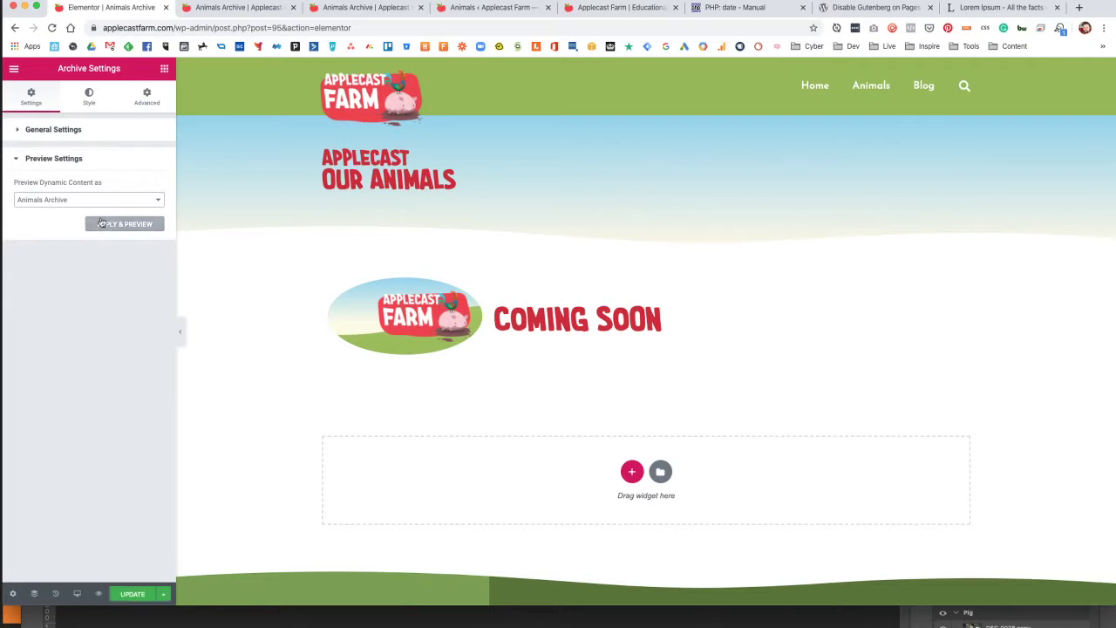
{"action": "left_click", "coordinate": [101, 225]}
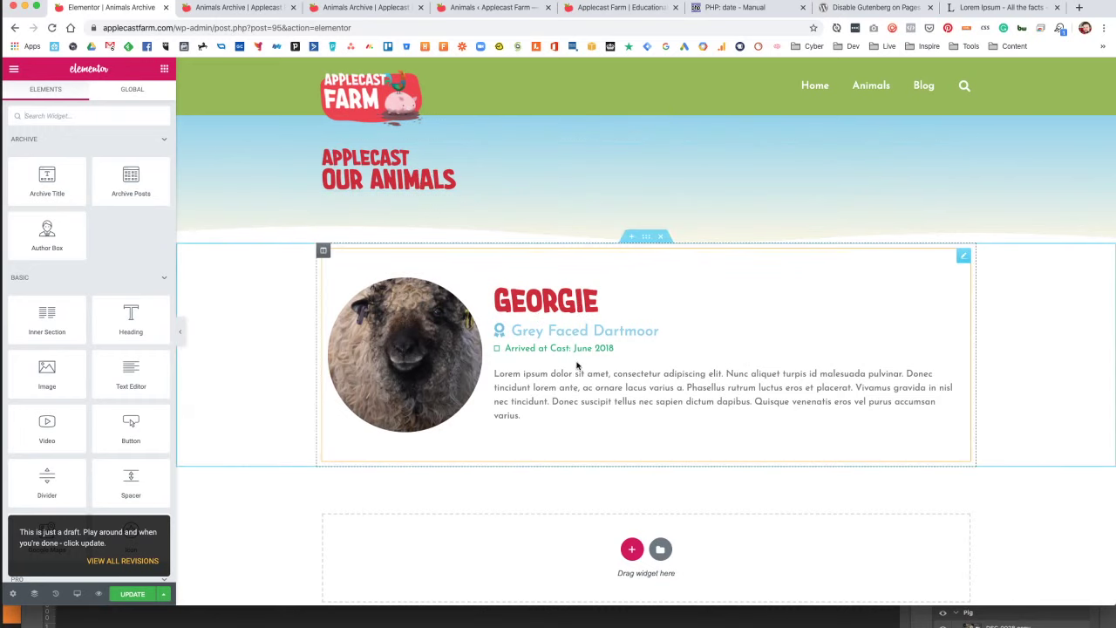
{"action": "left_click", "coordinate": [558, 300]}
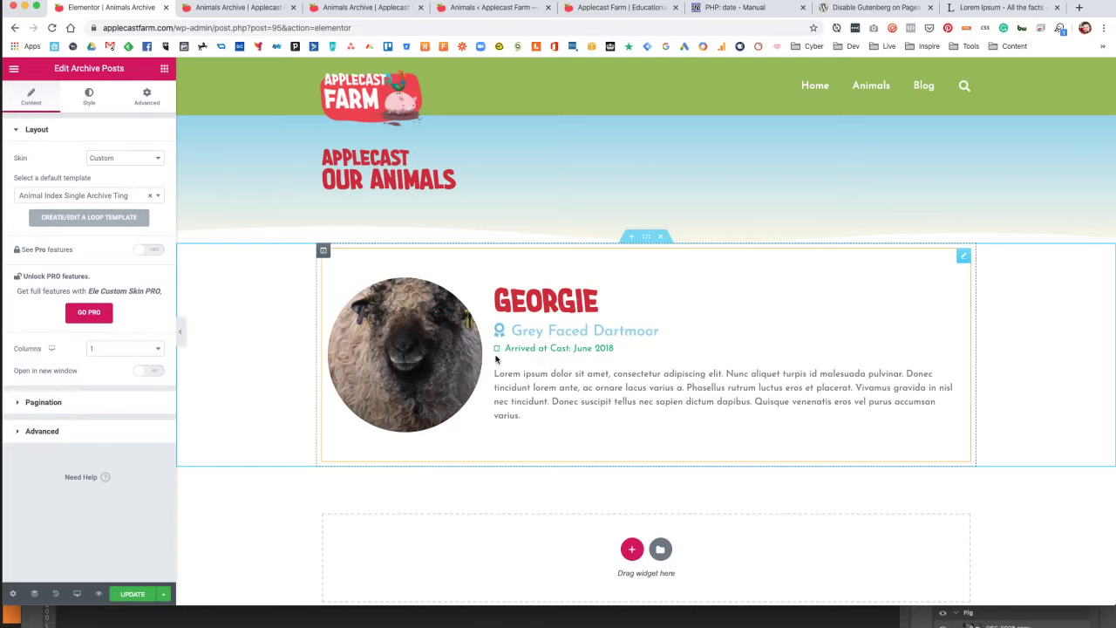
{"action": "left_click", "coordinate": [14, 68]}
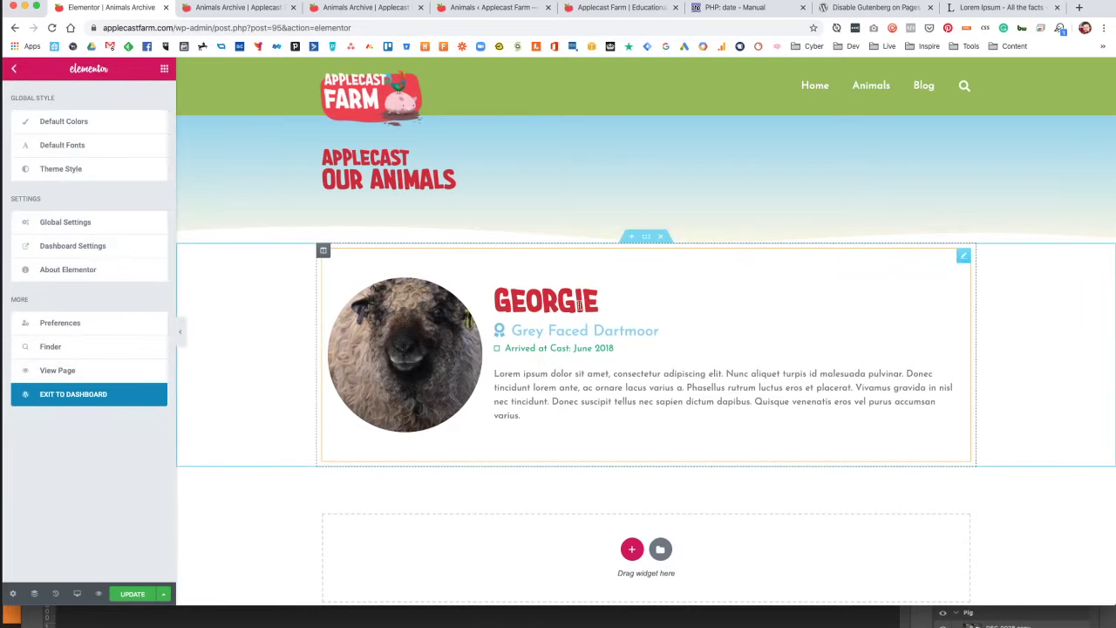
{"action": "scroll", "coordinate": [613, 331], "scroll_direction": "down", "scroll_amount": 2}
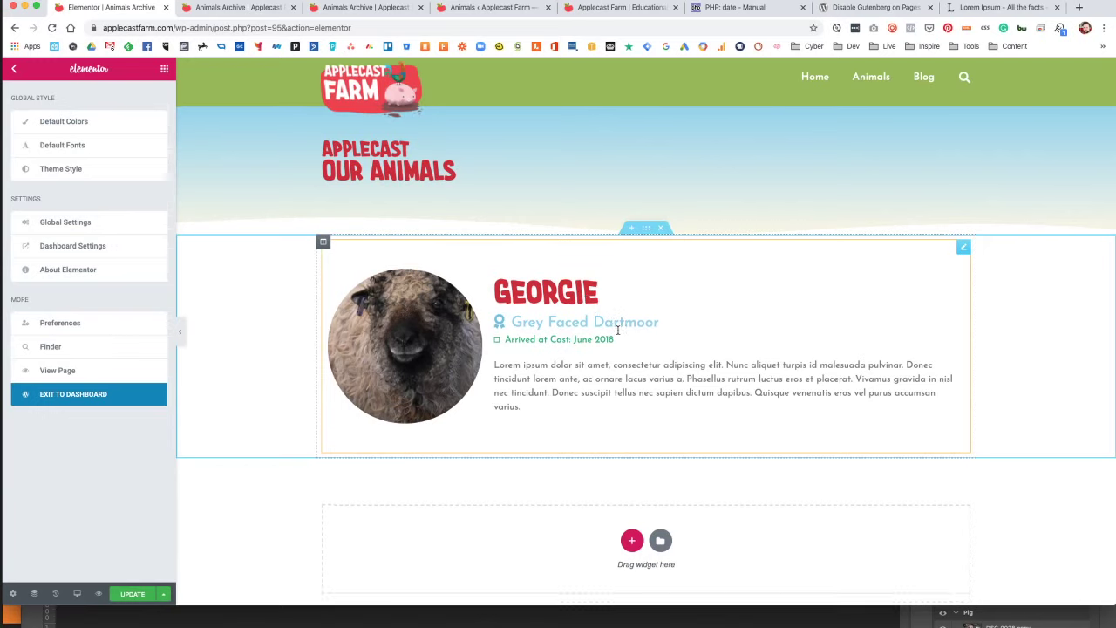
{"action": "scroll", "coordinate": [613, 331], "scroll_direction": "up", "scroll_amount": 2}
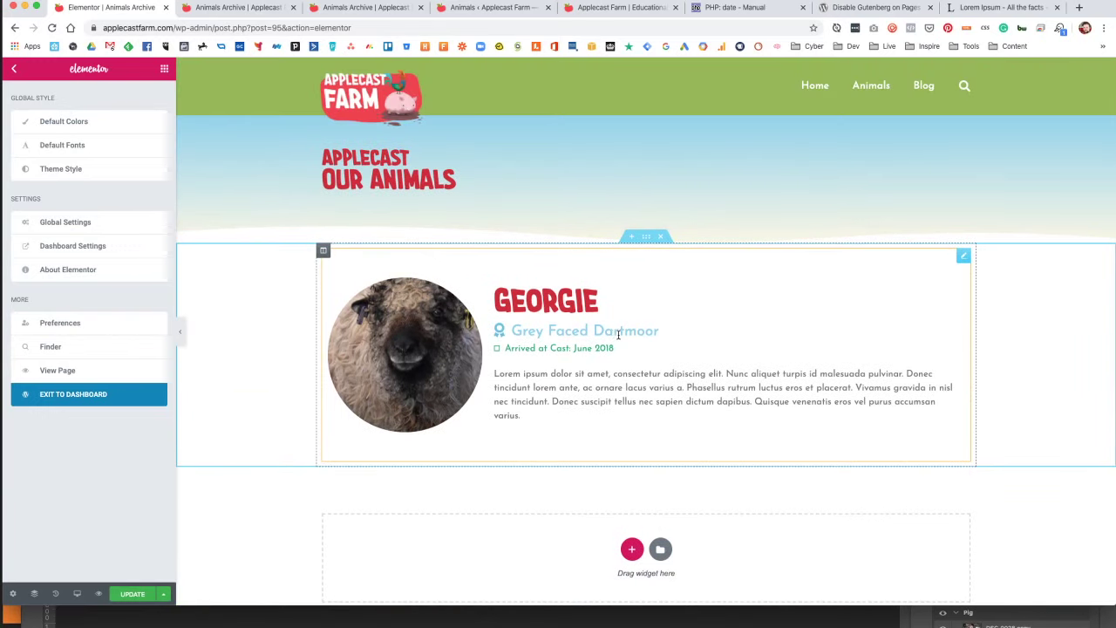
{"action": "scroll", "coordinate": [524, 330], "scroll_direction": "down", "scroll_amount": 4}
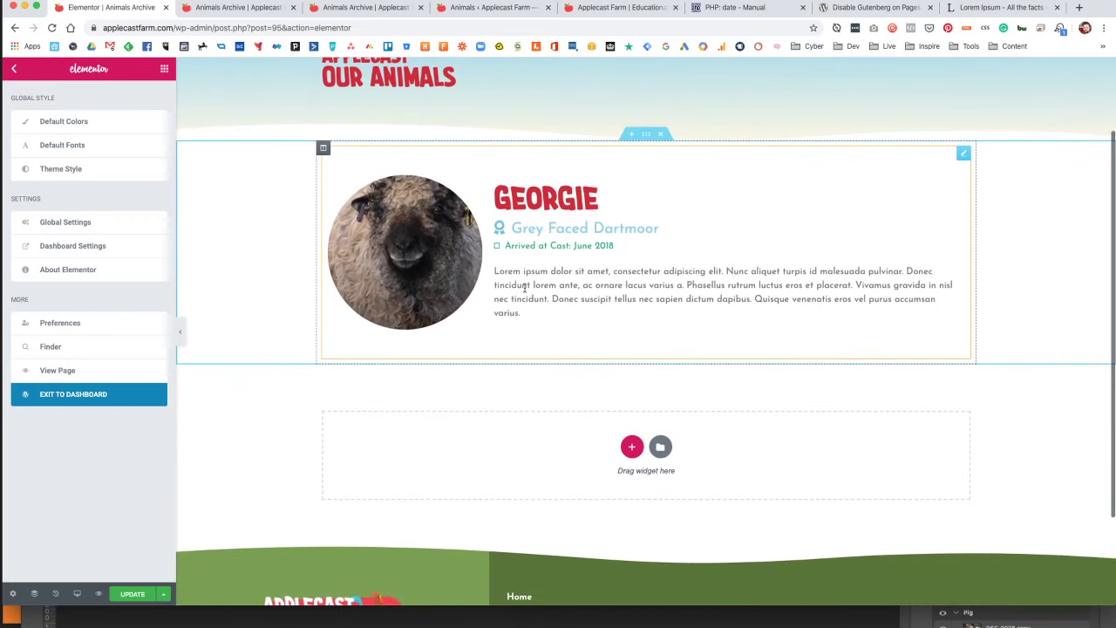
{"action": "scroll", "coordinate": [508, 319], "scroll_direction": "up", "scroll_amount": 3}
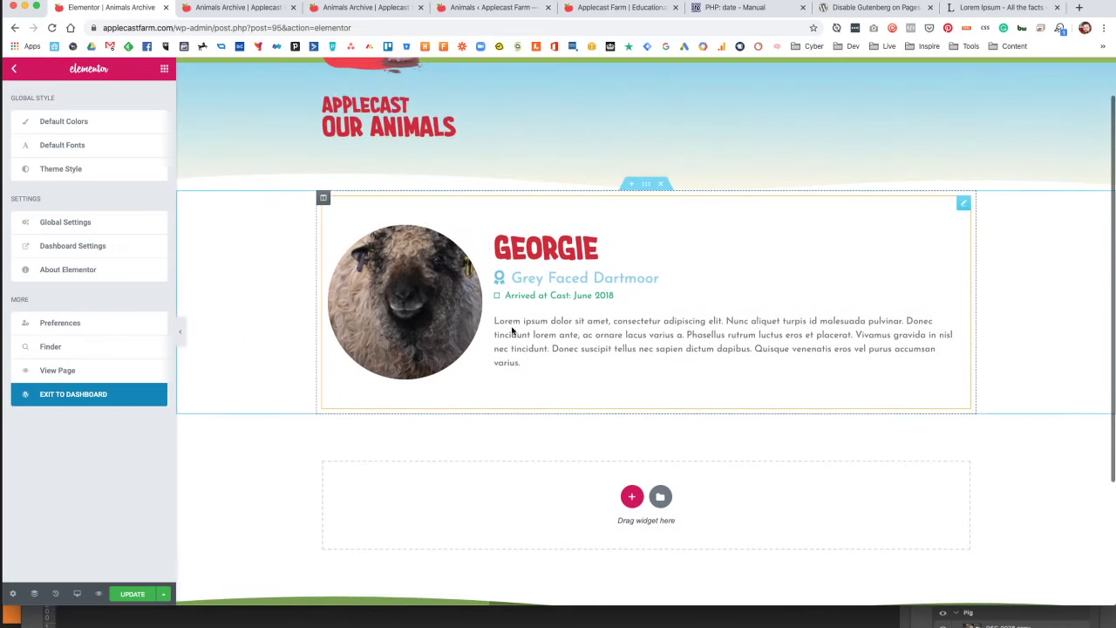
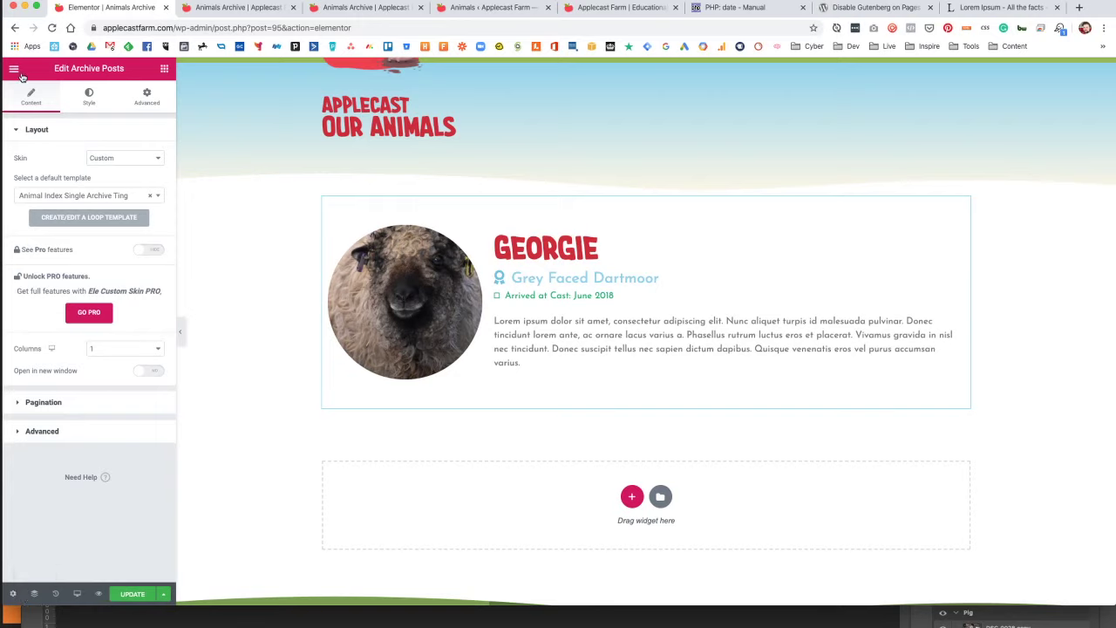
Leave the Elementor editor and view the Animals Archive template page on the site.
{"action": "left_click", "coordinate": [15, 70]}
{"action": "left_click", "coordinate": [61, 367]}
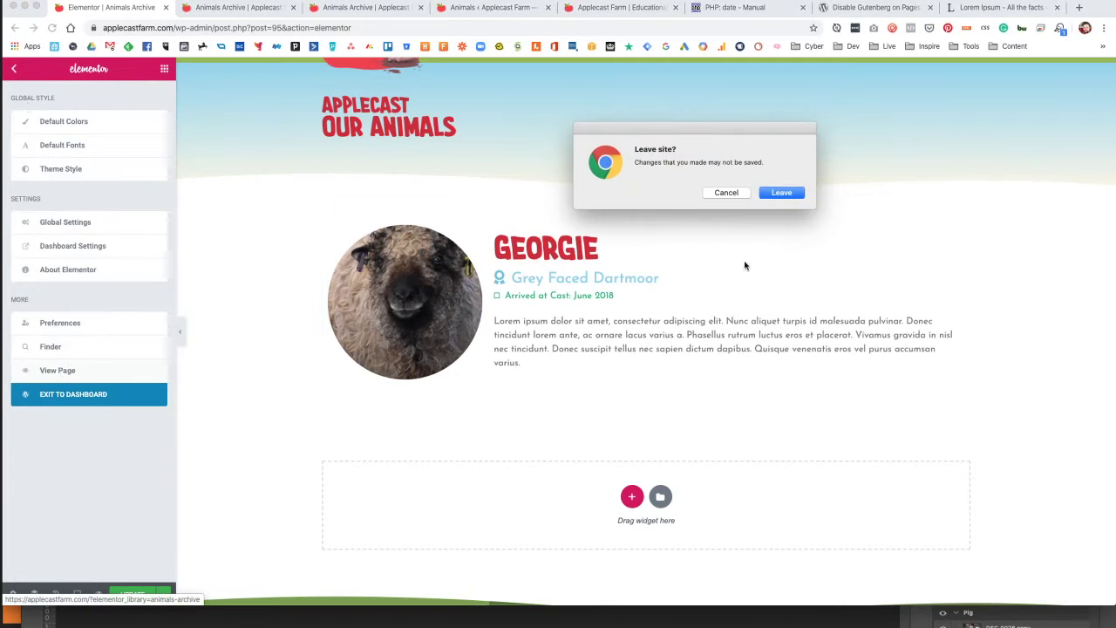
{"action": "left_click", "coordinate": [733, 196]}
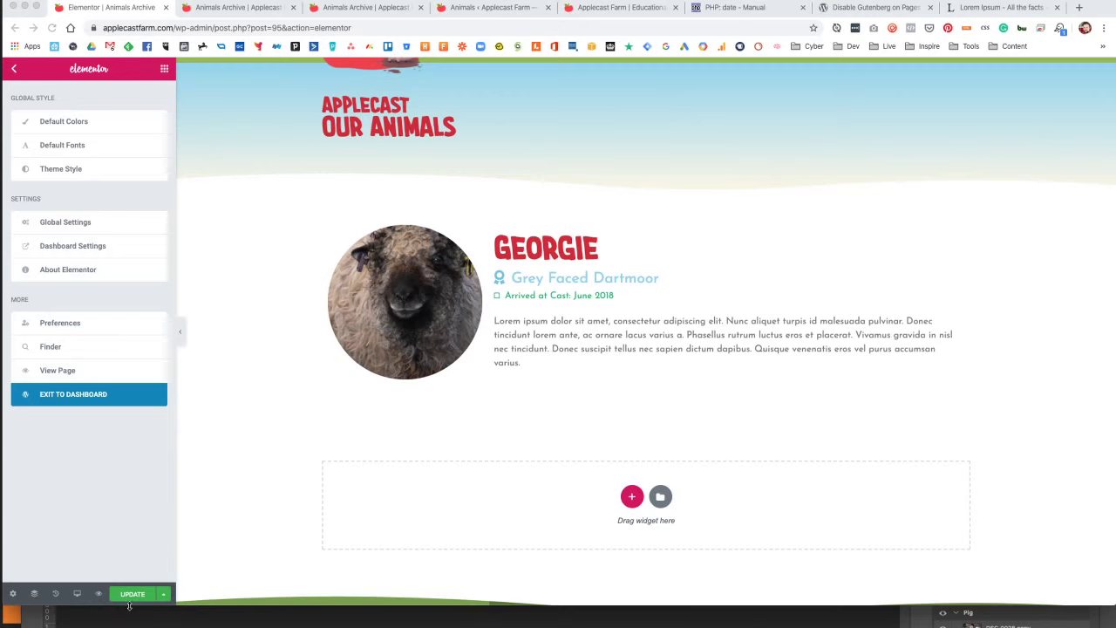
{"action": "left_click", "coordinate": [79, 371]}
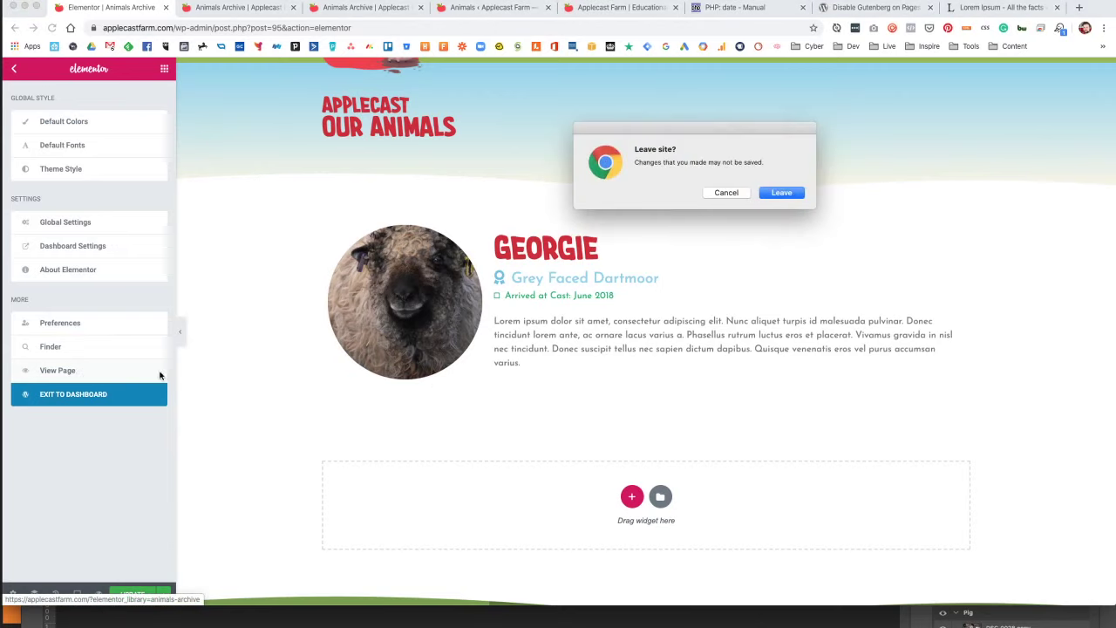
{"action": "left_click", "coordinate": [781, 195]}
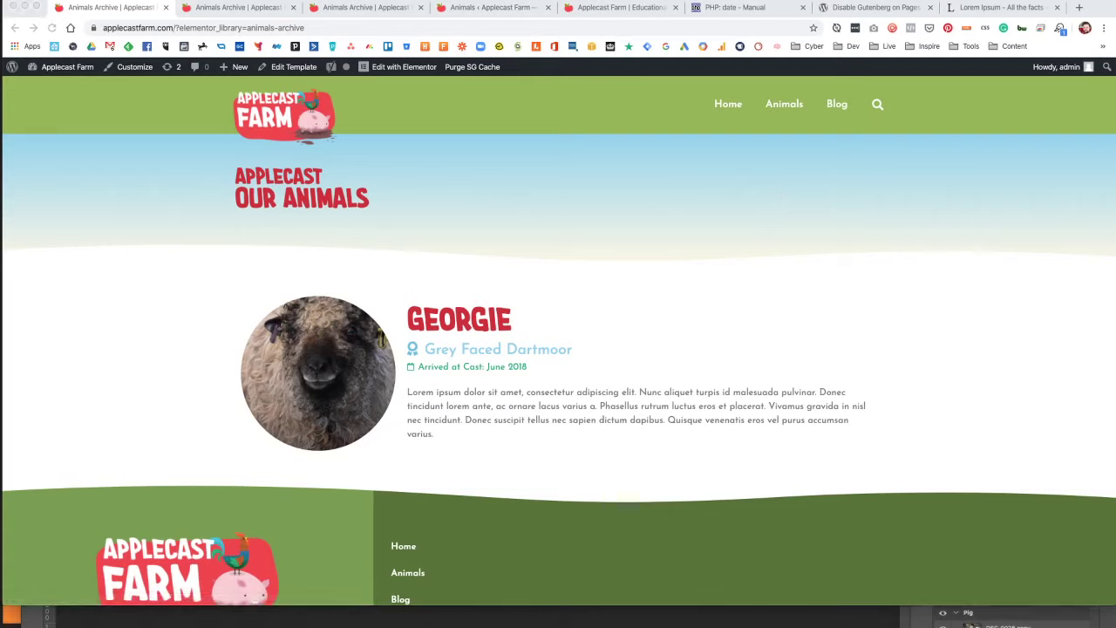
Switch to Finder and preview Applecast_Farm_Pig.jpg and Applecast_Farm_PigSquare.jpg in the Applcast folder.
{"action": "key", "text": "super+Tab"}
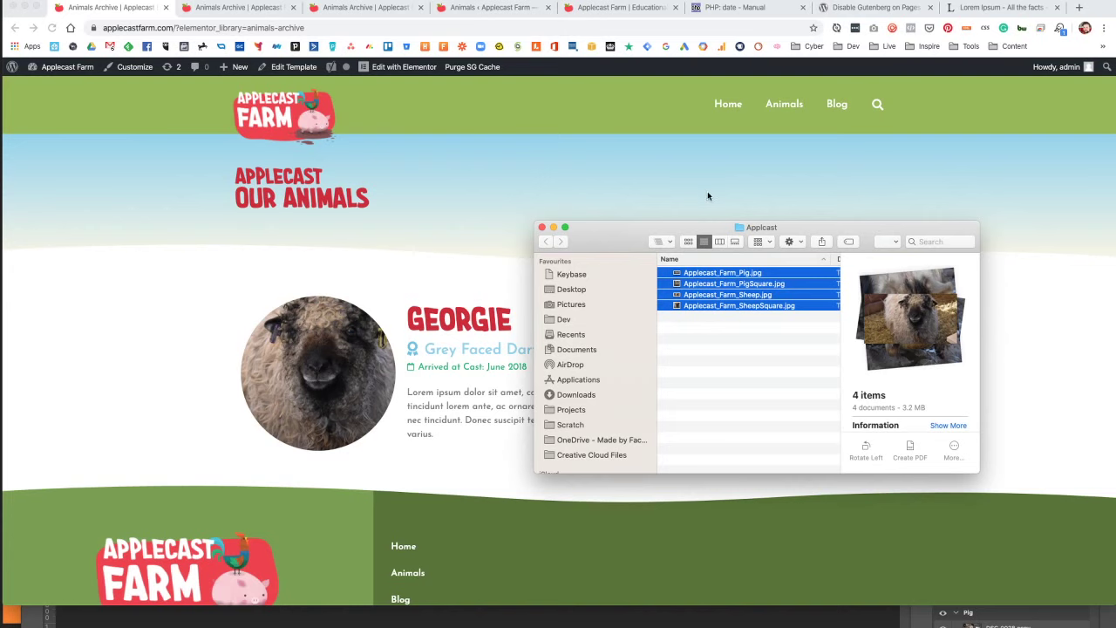
{"action": "left_click", "coordinate": [689, 336]}
{"action": "left_click_drag", "start_coordinate": [628, 238], "coordinate": [481, 143]}
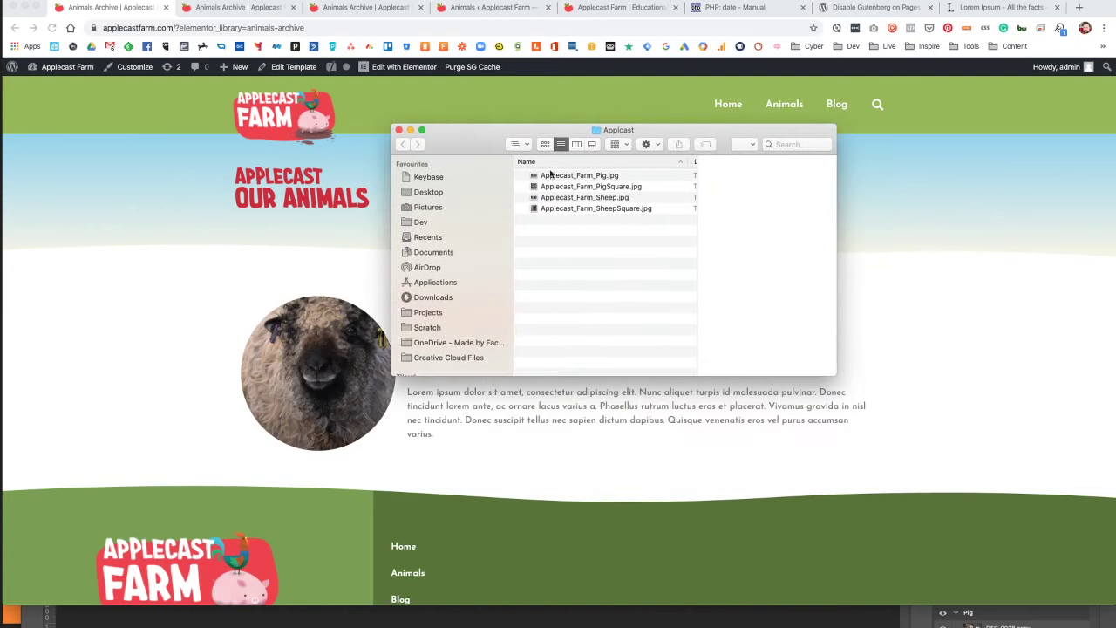
{"action": "left_click", "coordinate": [551, 175]}
{"action": "key", "text": "space"}
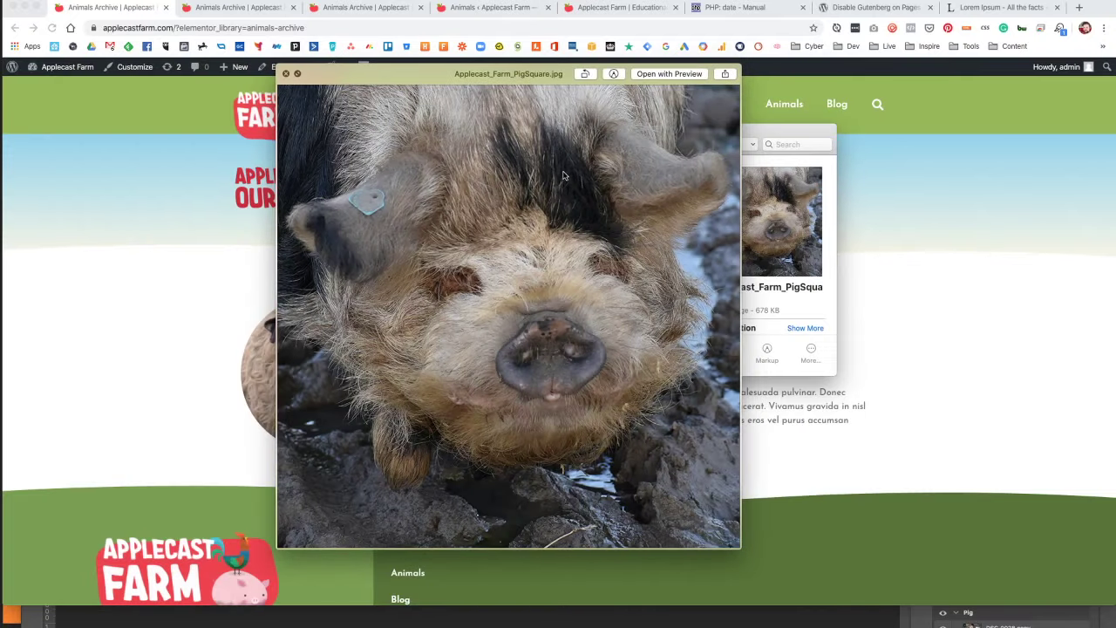
{"action": "key", "text": "Down"}
{"action": "key", "text": "Up"}
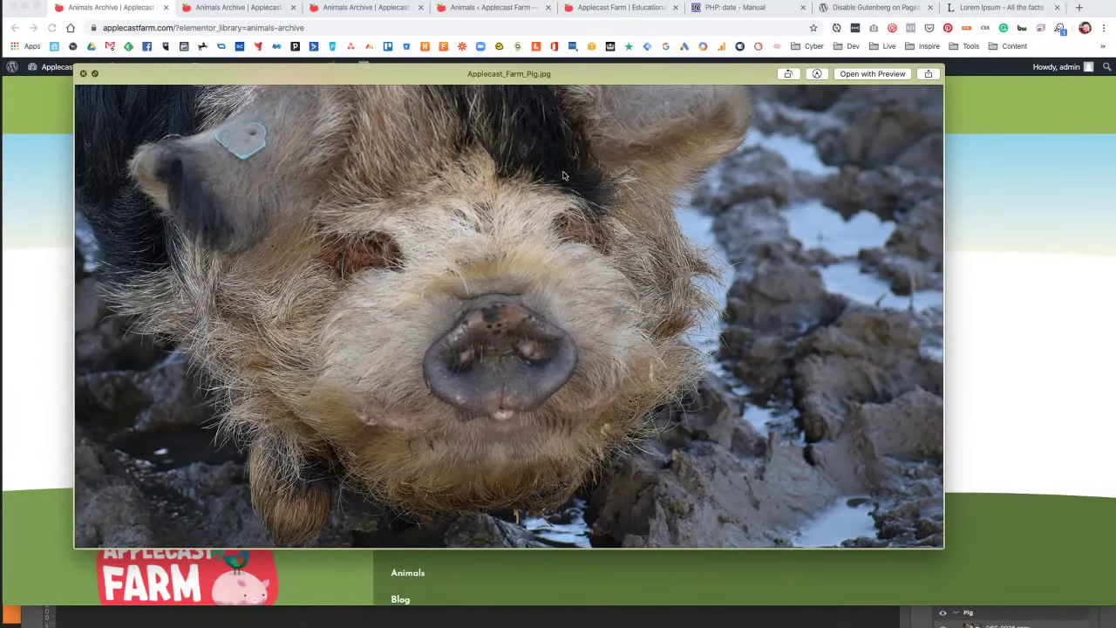
{"action": "key", "text": "space"}
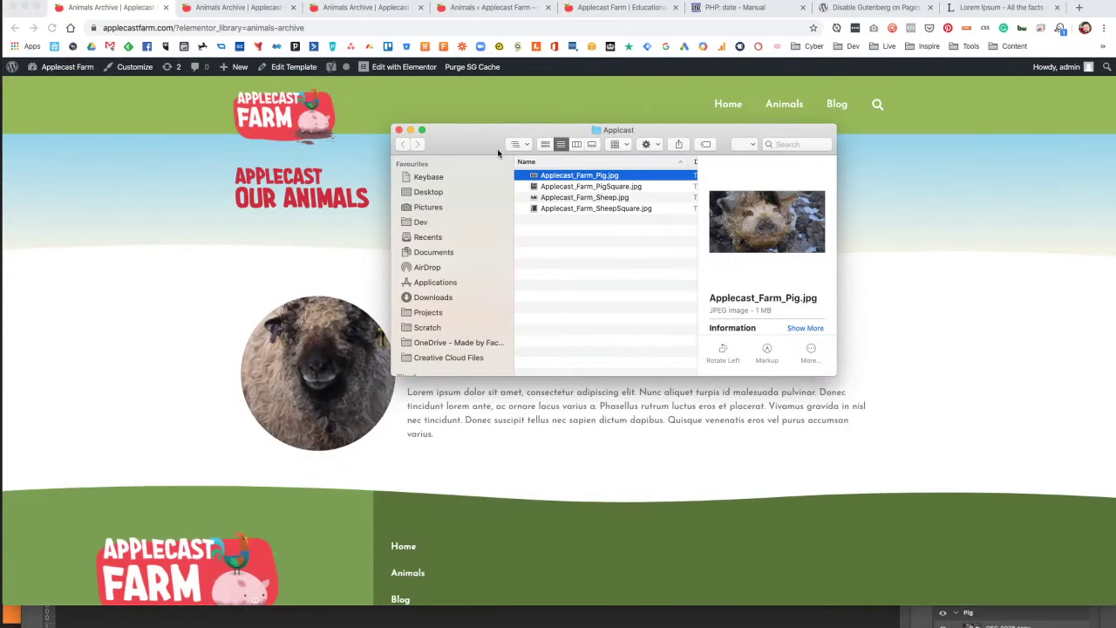
{"action": "left_click_drag", "start_coordinate": [499, 150], "coordinate": [545, 159]}
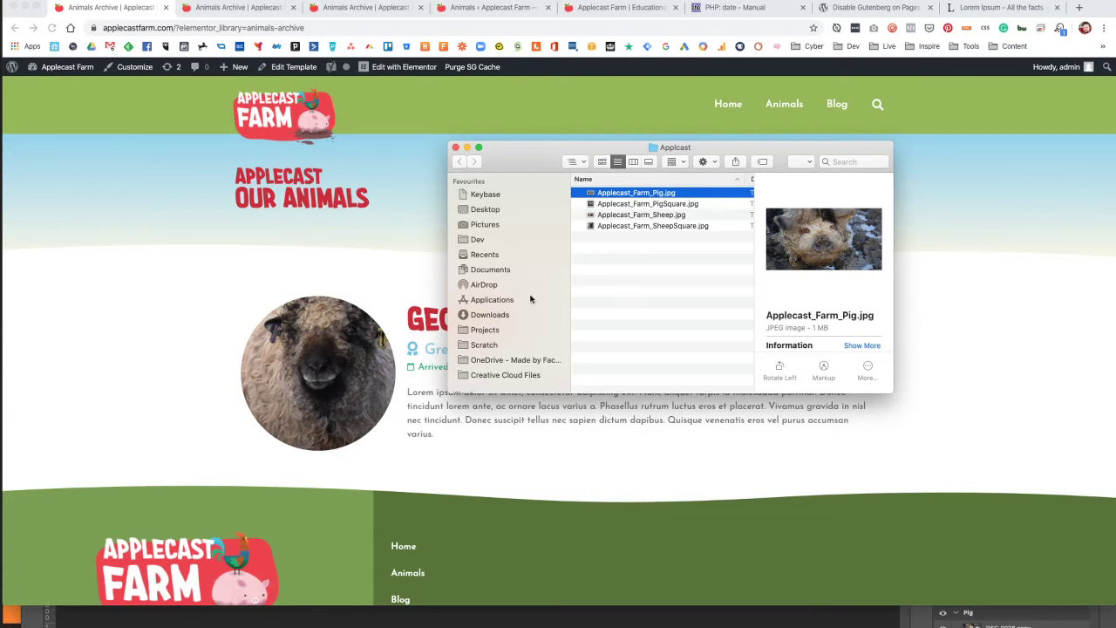
Return to the browser, open the WordPress dashboard and close the two leftover Animals Archive pages.
{"action": "left_click", "coordinate": [206, 254]}
{"action": "left_click", "coordinate": [61, 66]}
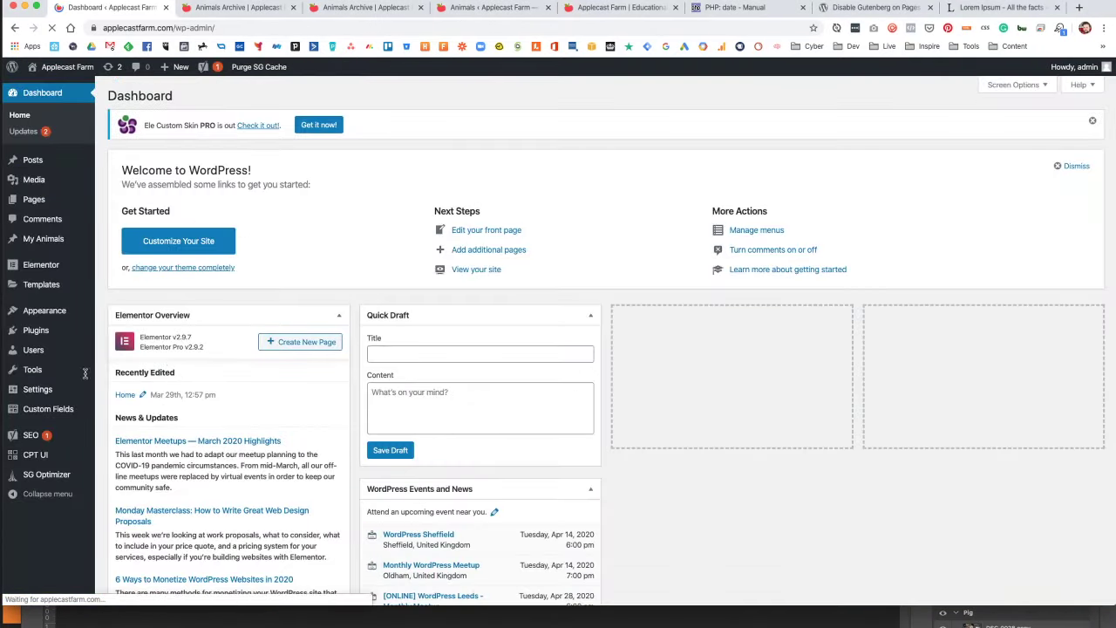
{"action": "left_click", "coordinate": [225, 6]}
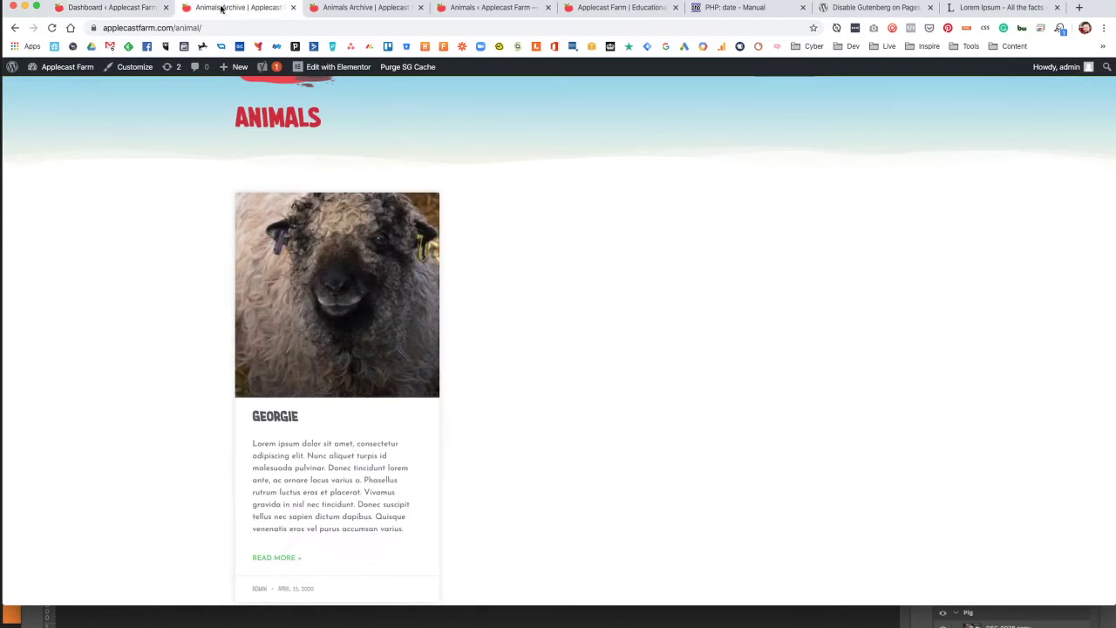
{"action": "key", "text": "super+w"}
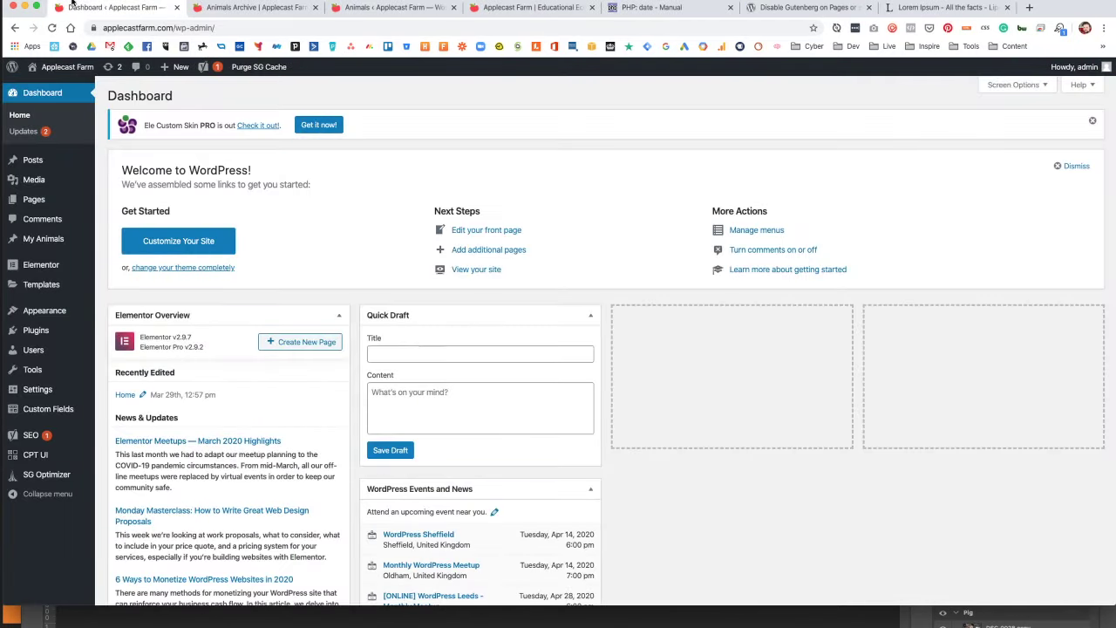
{"action": "left_click", "coordinate": [251, 16]}
{"action": "key", "text": "super+w"}
{"action": "left_click", "coordinate": [122, 9]}
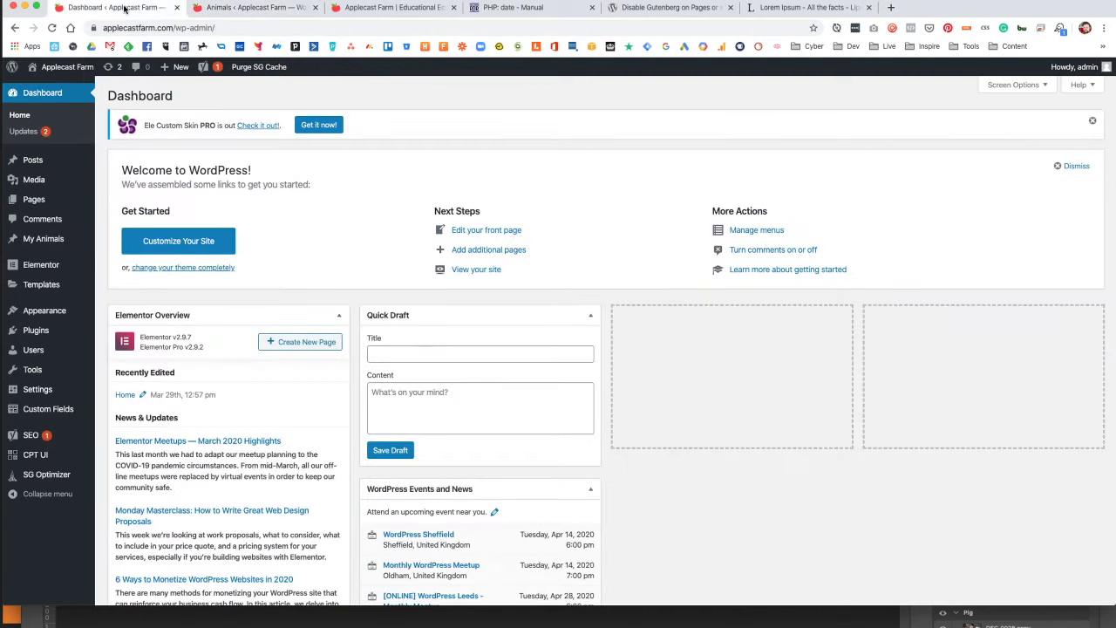
Create a new entry under My Animals with the title Joey.
{"action": "mouse_move", "coordinate": [46, 317]}
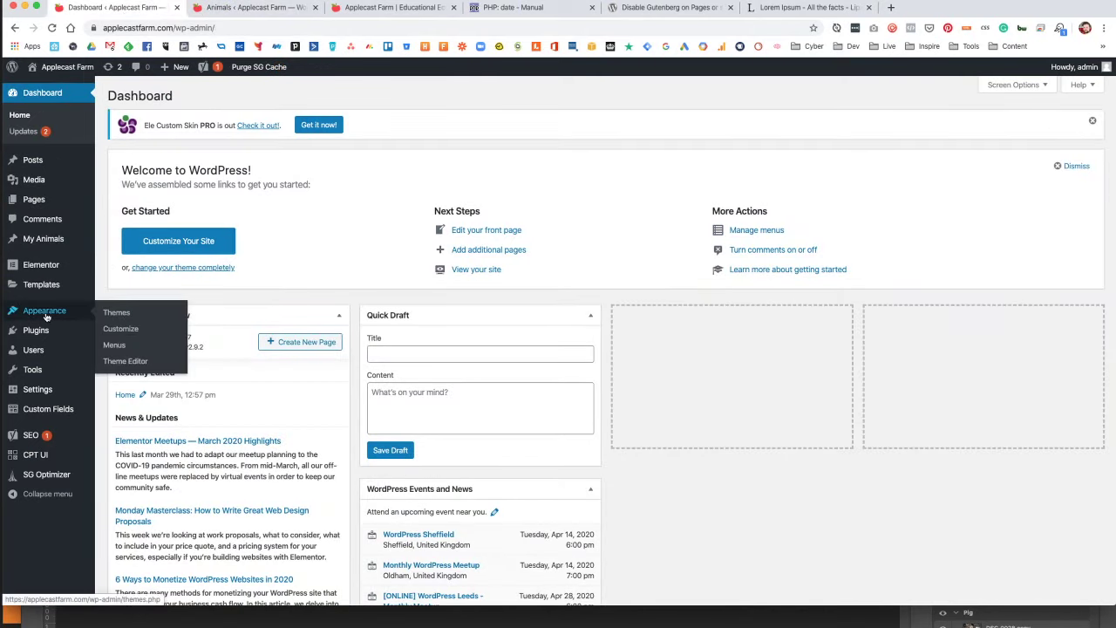
{"action": "left_click", "coordinate": [22, 238]}
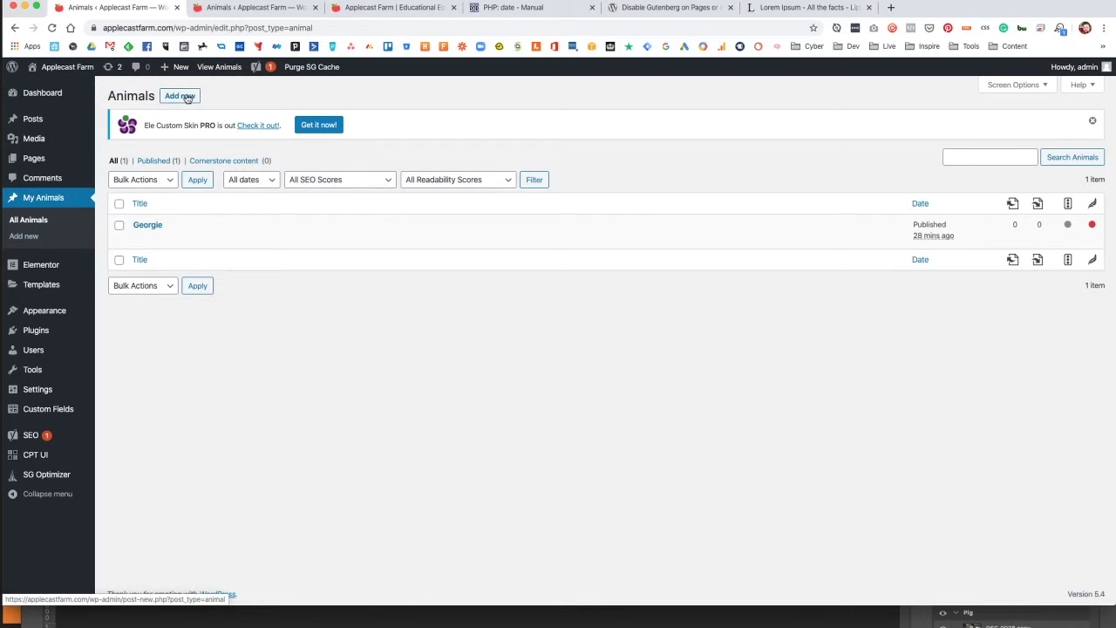
{"action": "left_click", "coordinate": [185, 97]}
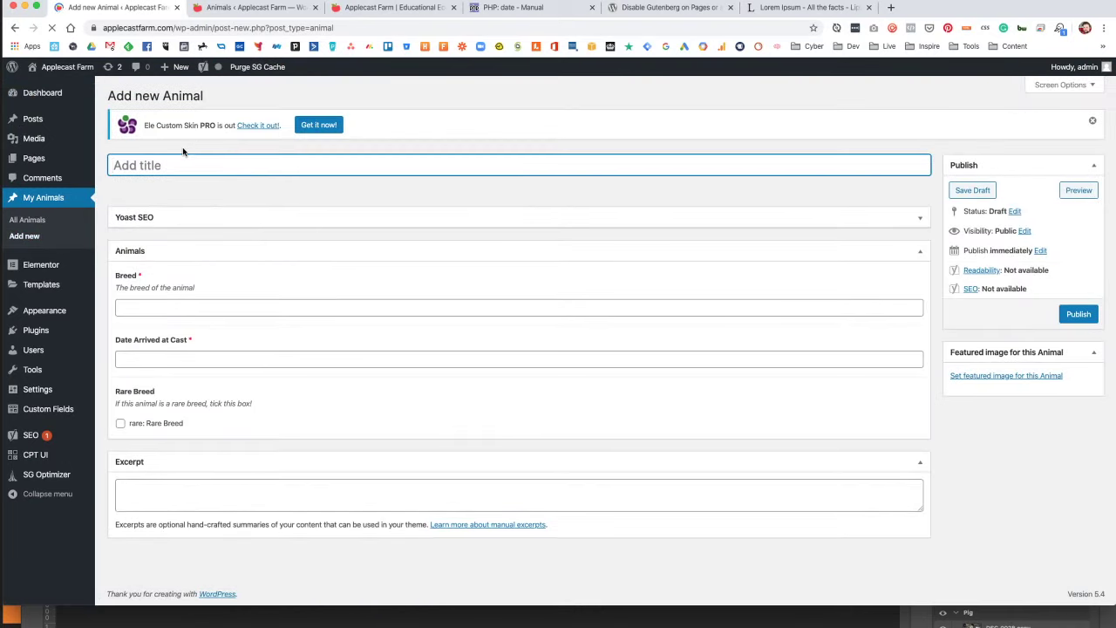
{"action": "type", "text": "Joey"}
{"action": "key", "text": "Tab"}
{"action": "key", "text": "Tab"}
{"action": "key", "text": "Tab"}
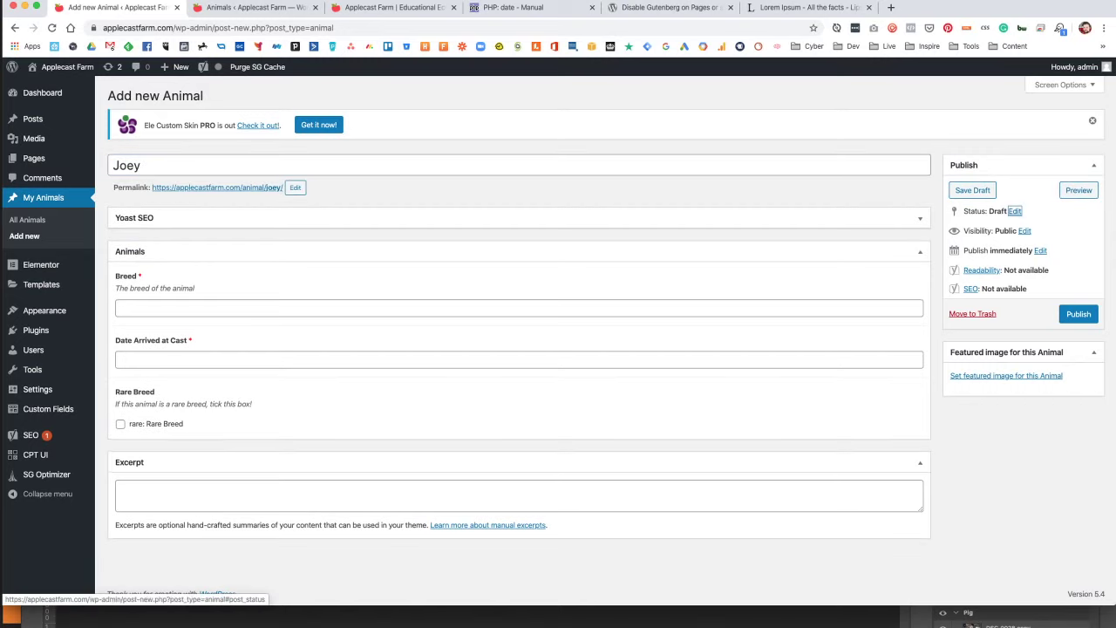
{"action": "key", "text": "Tab"}
{"action": "key", "text": "Tab"}
{"action": "key", "text": "Tab"}
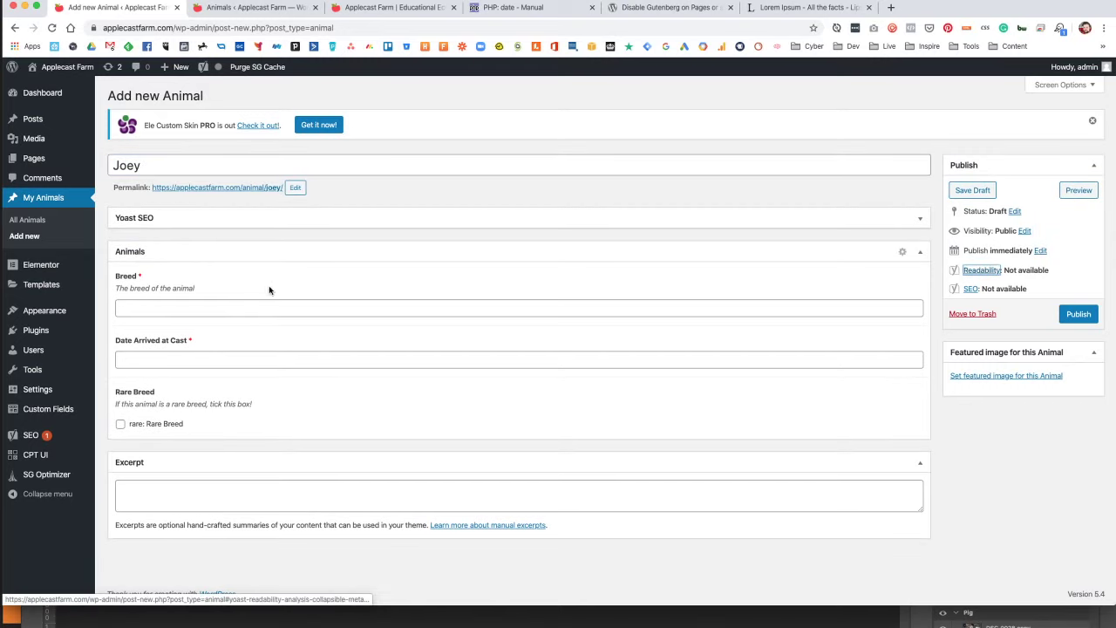
Enter Kune Kune as Joey's breed and search Google for that name to check its spelling.
{"action": "left_click", "coordinate": [235, 305]}
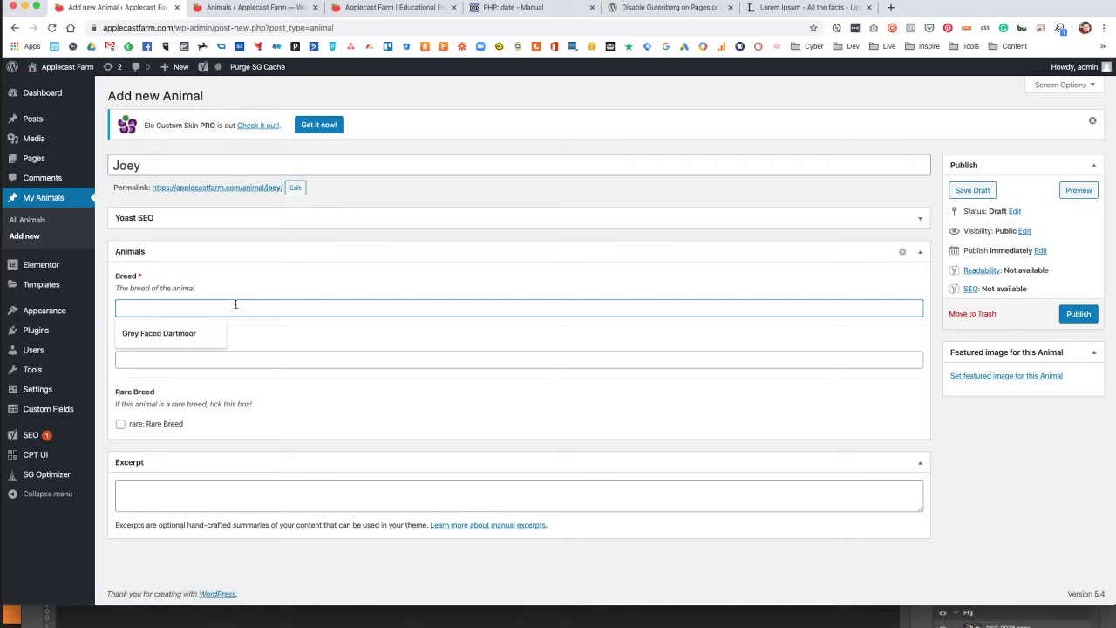
{"action": "type", "text": "Kun"}
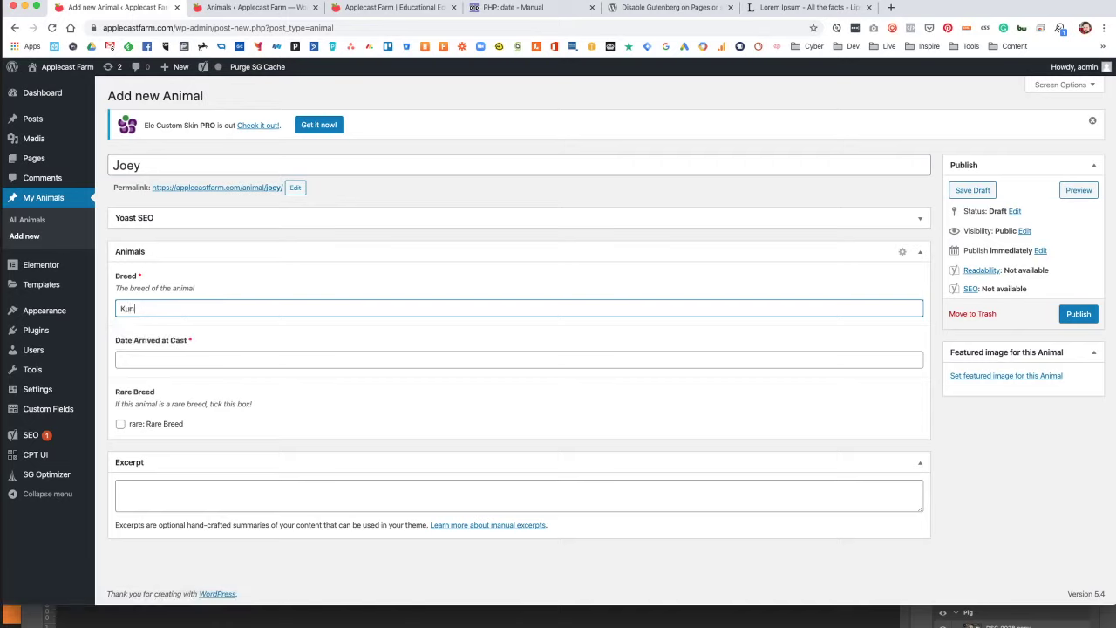
{"action": "type", "text": "e Kune"}
{"action": "key", "text": "super+a"}
{"action": "key", "text": "super+c"}
{"action": "left_click", "coordinate": [890, 7]}
{"action": "key", "text": "super+v"}
{"action": "key", "text": "Return"}
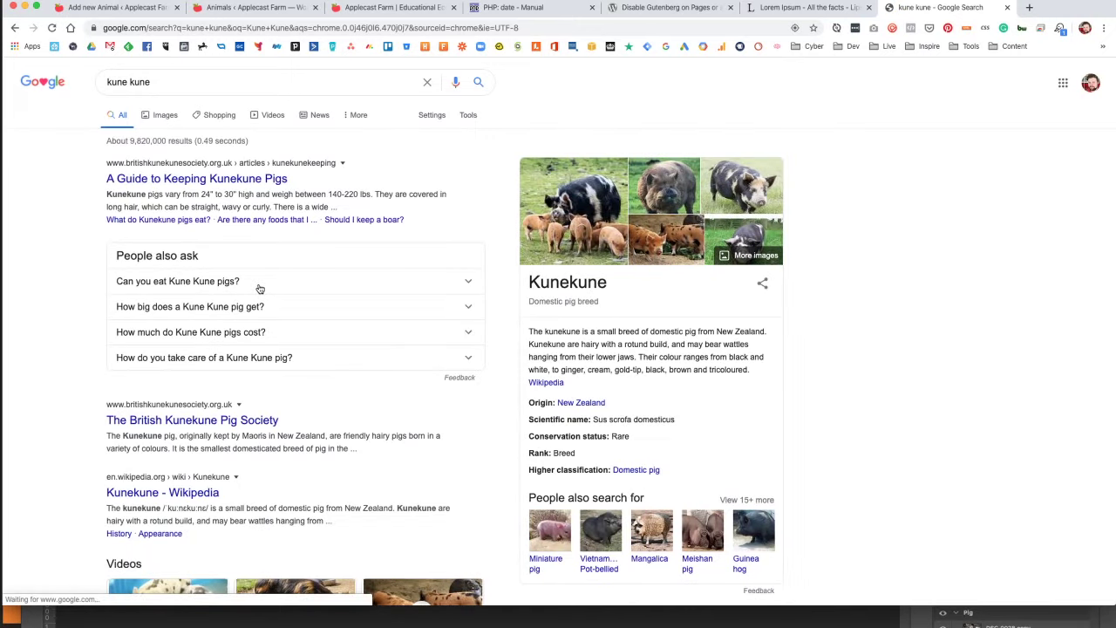
Correct Joey's breed to Kunekune and compare it with the Google search results.
{"action": "left_click", "coordinate": [120, 11]}
{"action": "left_click", "coordinate": [146, 312]}
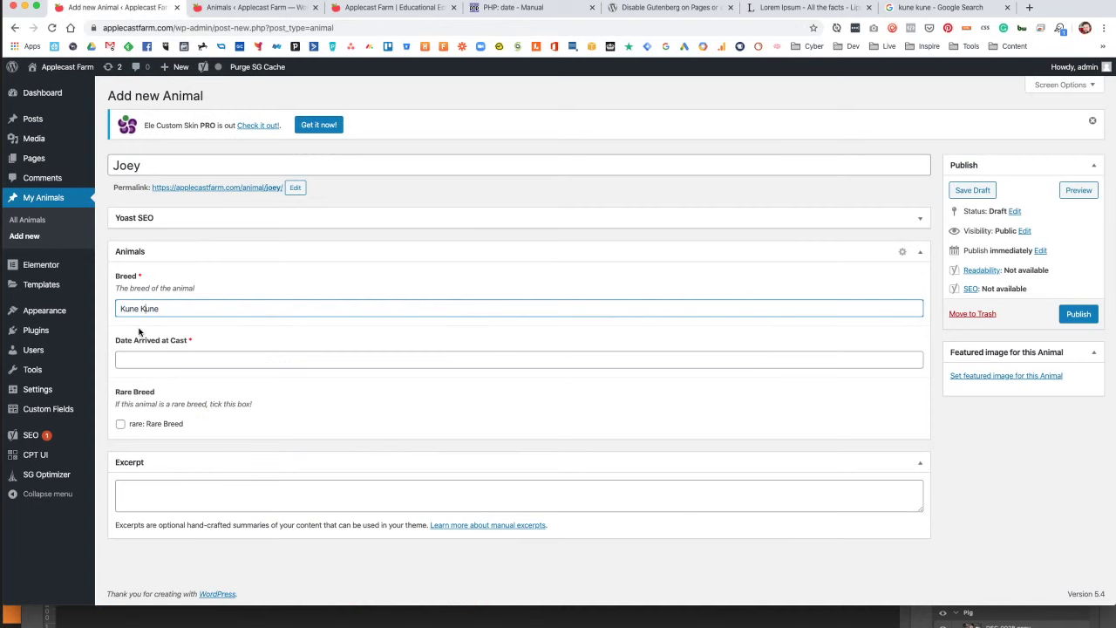
{"action": "key", "text": "BackSpace"}
{"action": "key", "text": "BackSpace"}
{"action": "type", "text": "k"}
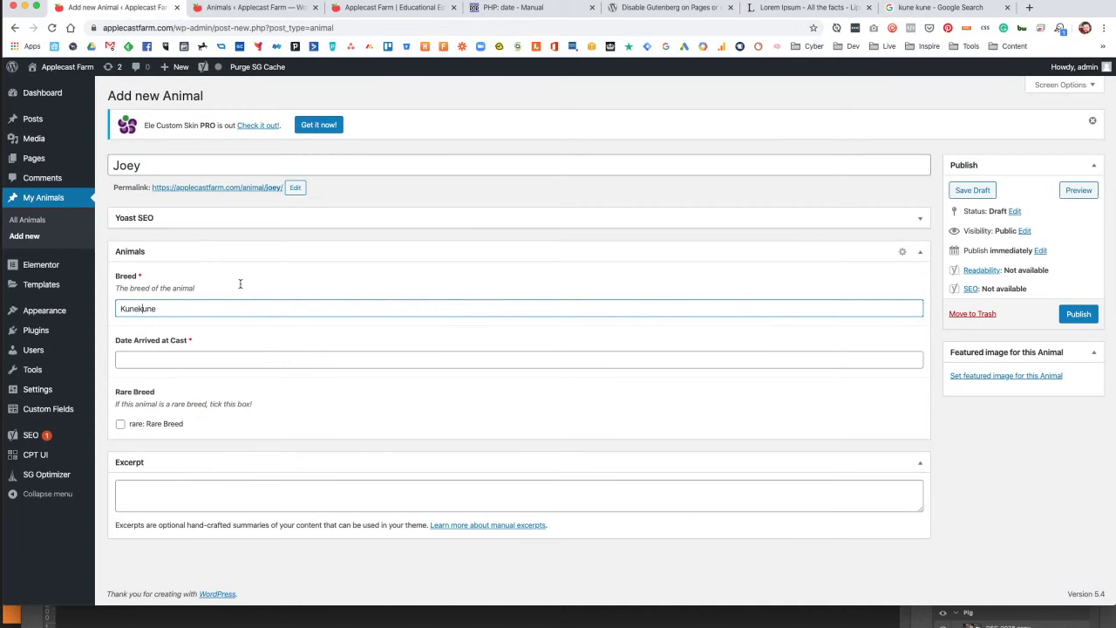
{"action": "left_click", "coordinate": [975, 9]}
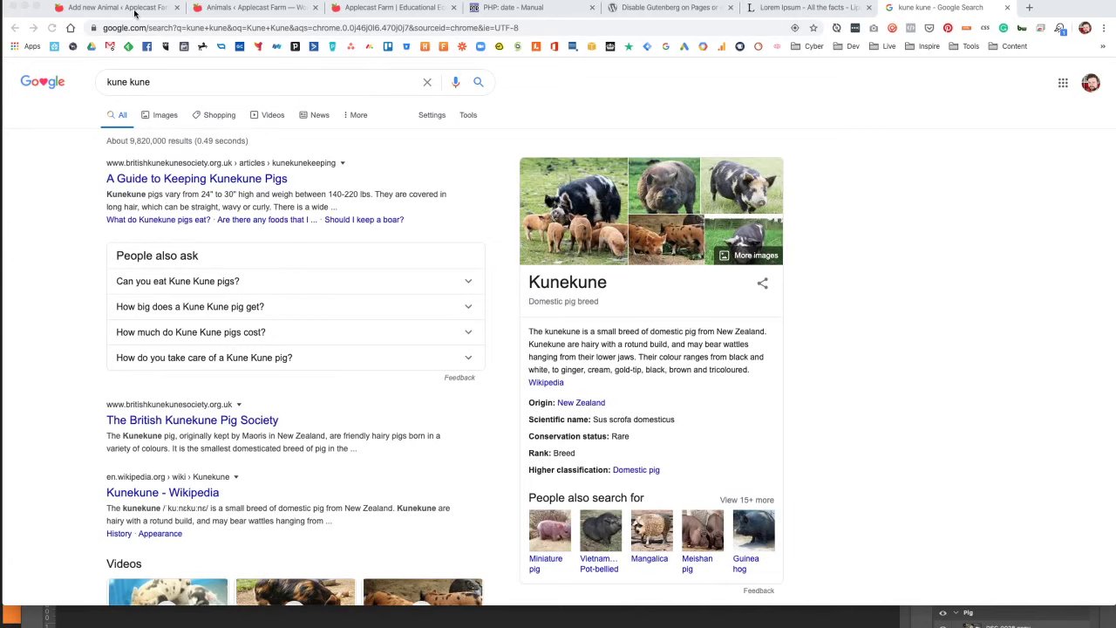
{"action": "left_click", "coordinate": [135, 11]}
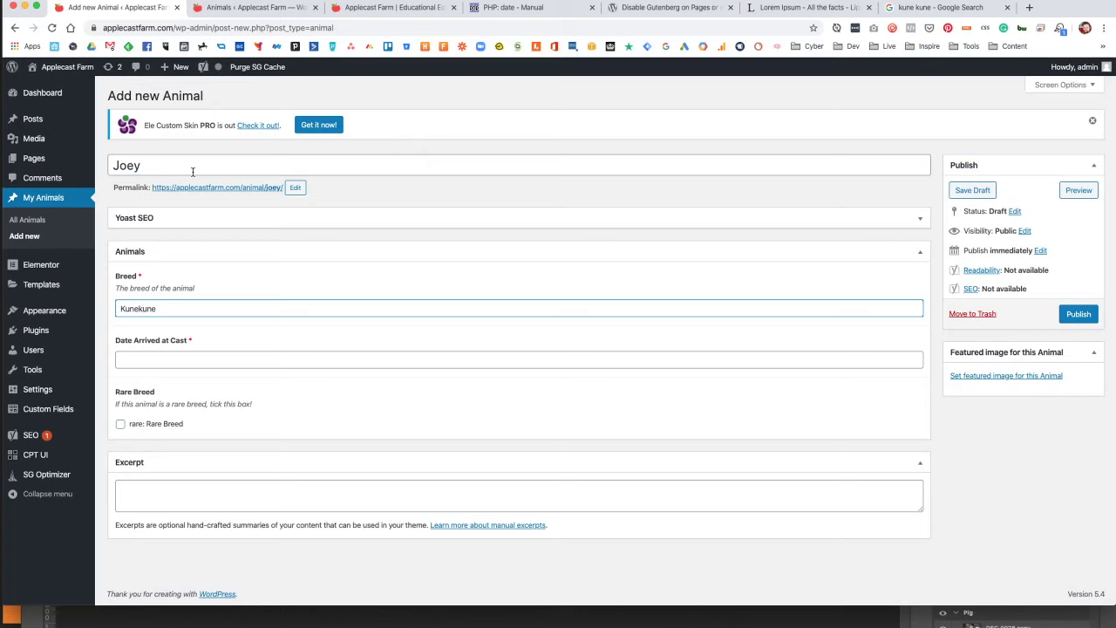
Set Joey's Date Arrived at Cast to 1 April 2018.
{"action": "left_click", "coordinate": [232, 362]}
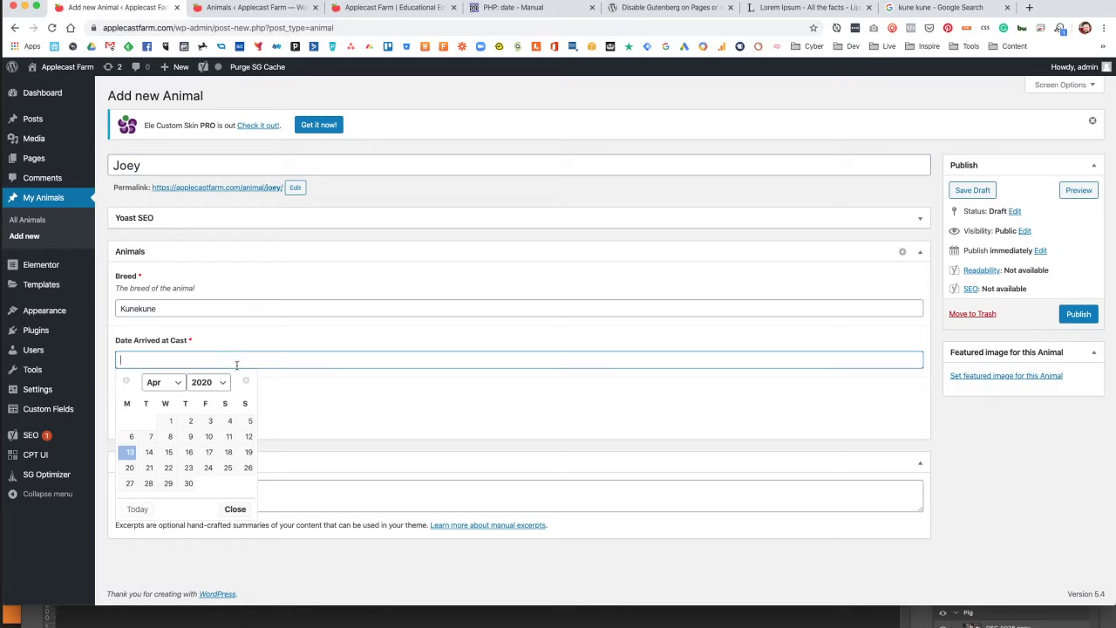
{"action": "left_click", "coordinate": [181, 384]}
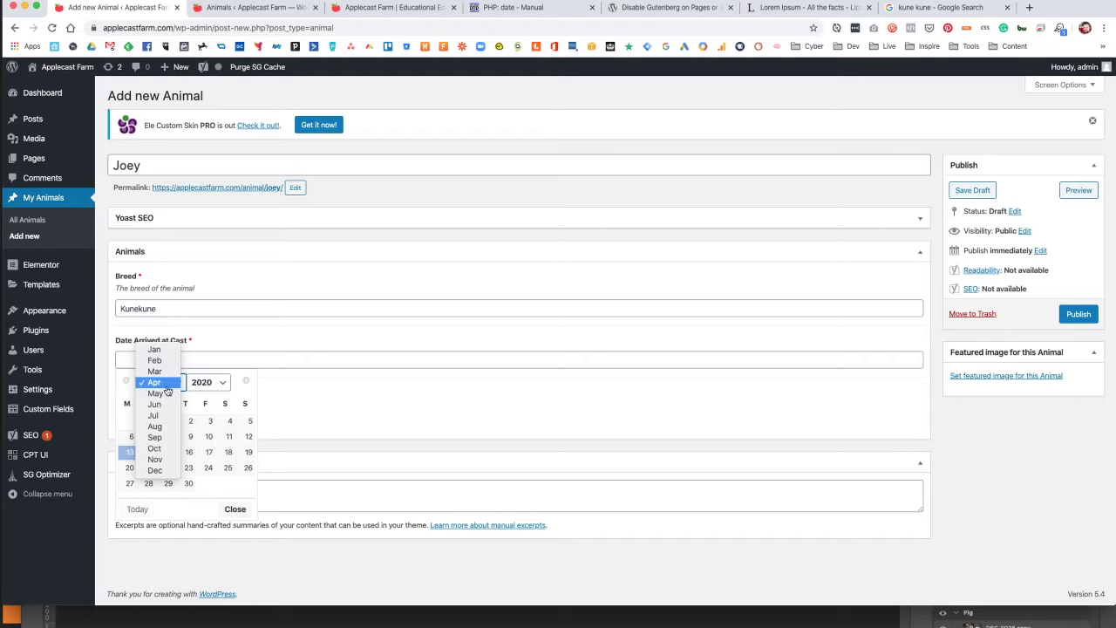
{"action": "left_click", "coordinate": [153, 382]}
{"action": "left_click", "coordinate": [222, 382]}
{"action": "left_click", "coordinate": [212, 360]}
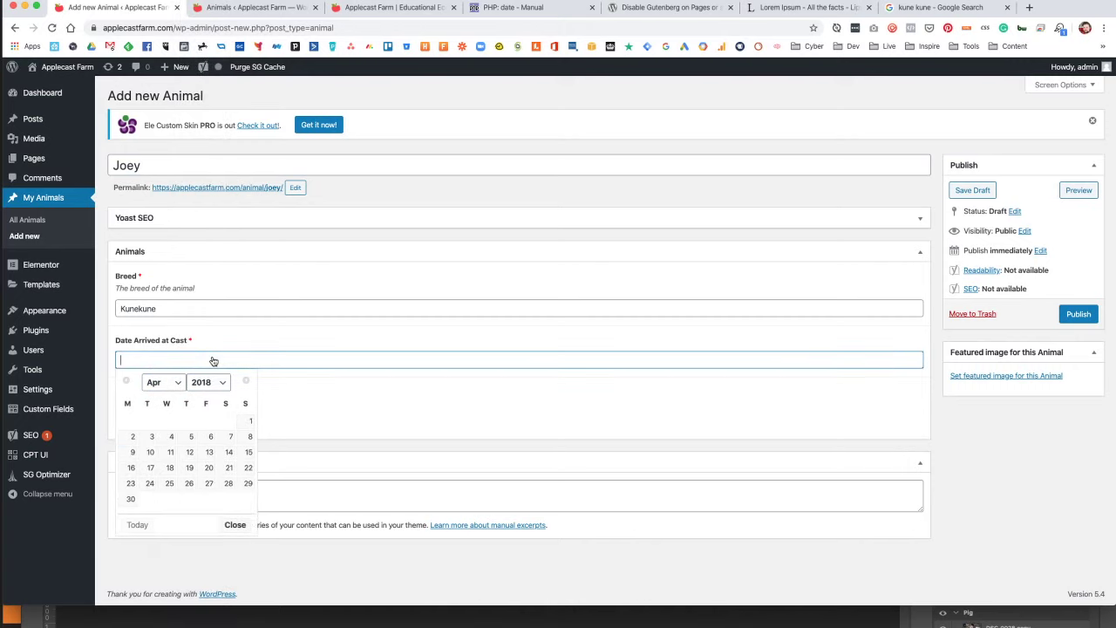
{"action": "left_click", "coordinate": [250, 421]}
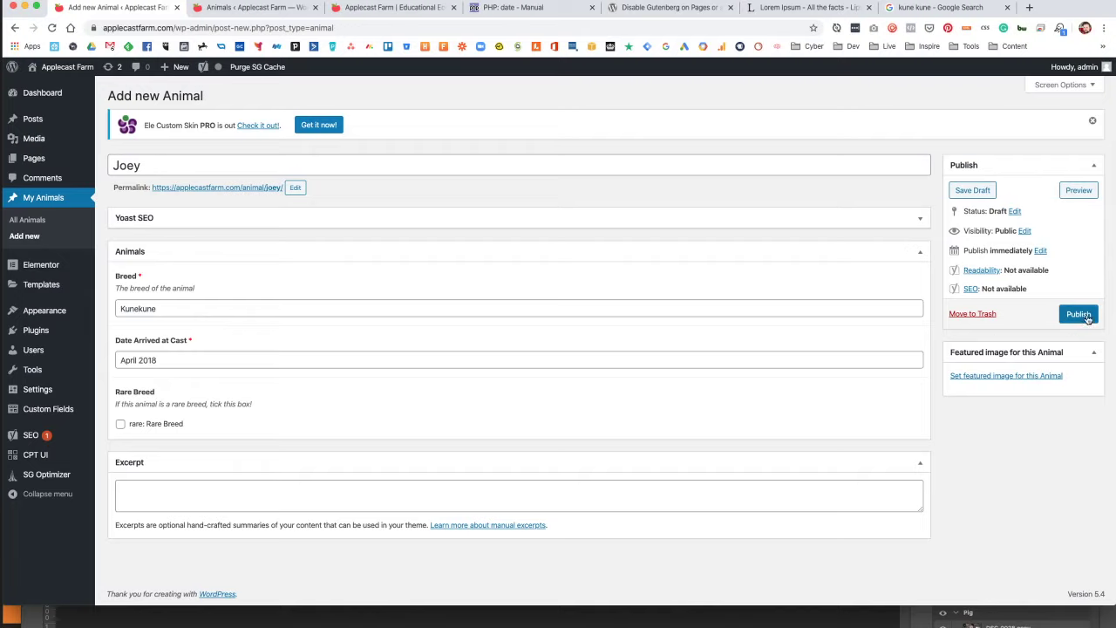
Search Google for "animal lipsum" and open the On The Farm Lorem Ipsum Text Generator result.
{"action": "left_click", "coordinate": [164, 486]}
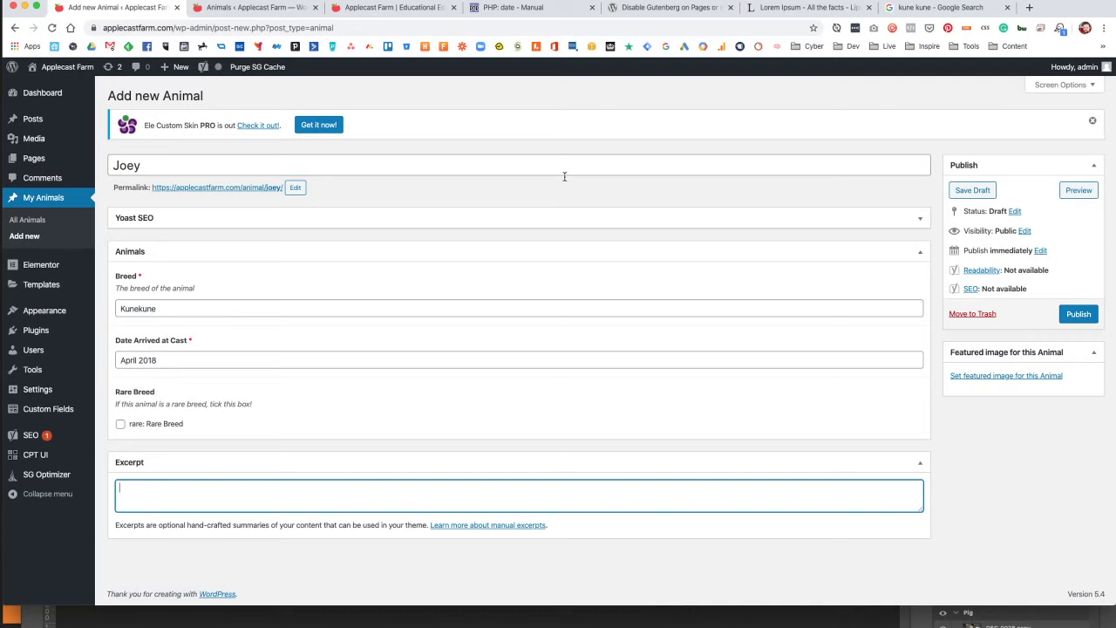
{"action": "left_click", "coordinate": [833, 9]}
{"action": "key", "text": "super+l"}
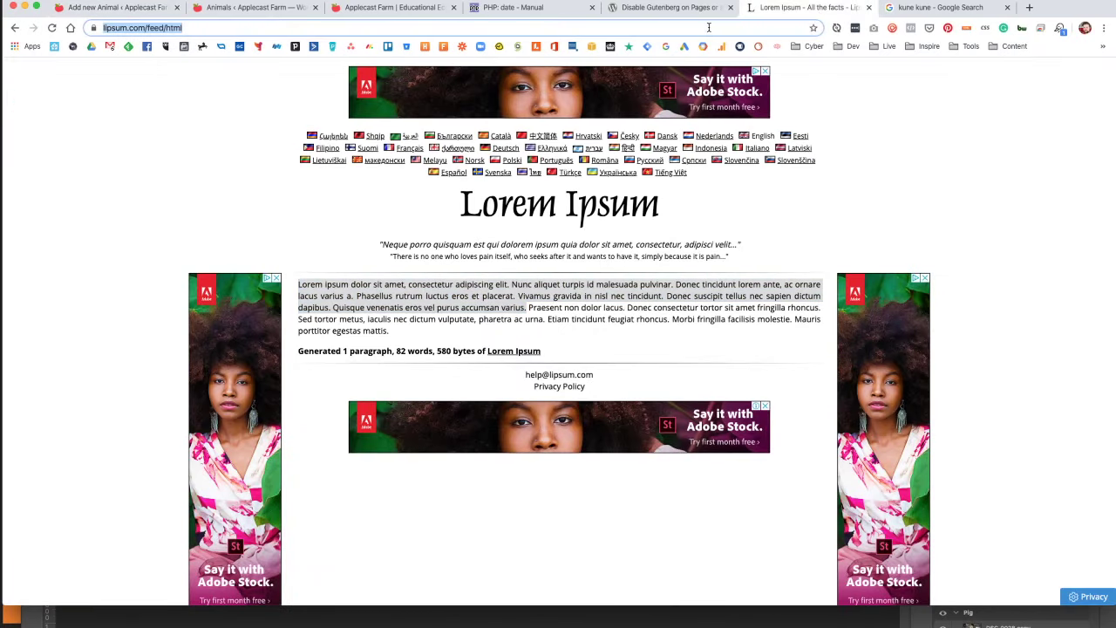
{"action": "type", "text": "lorem ipsum"}
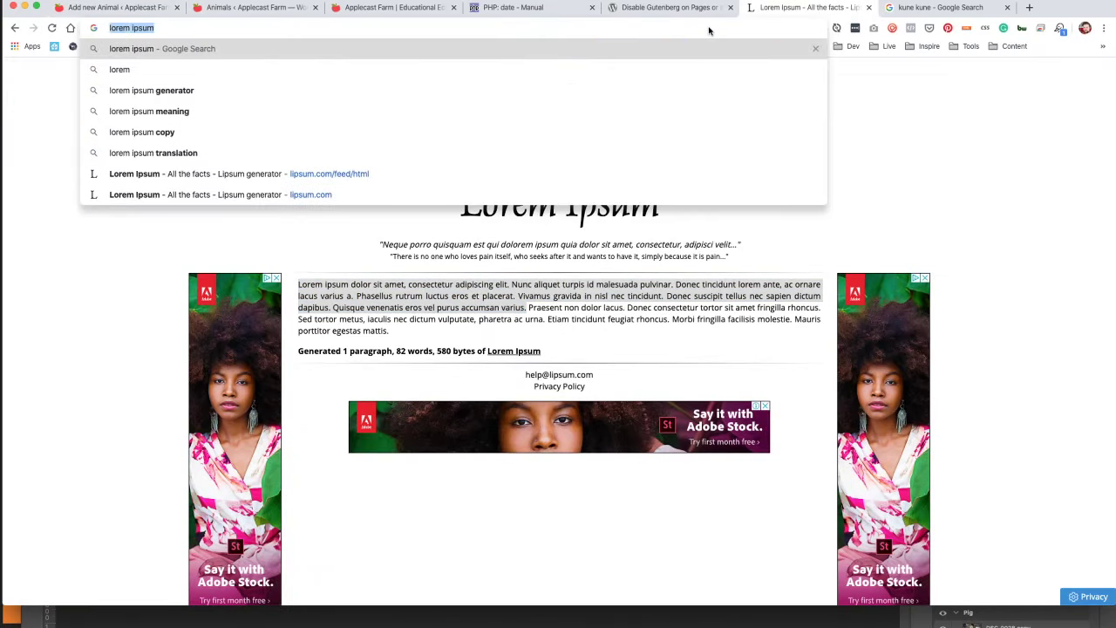
{"action": "key", "text": "super+a"}
{"action": "type", "text": "animal ipsum"}
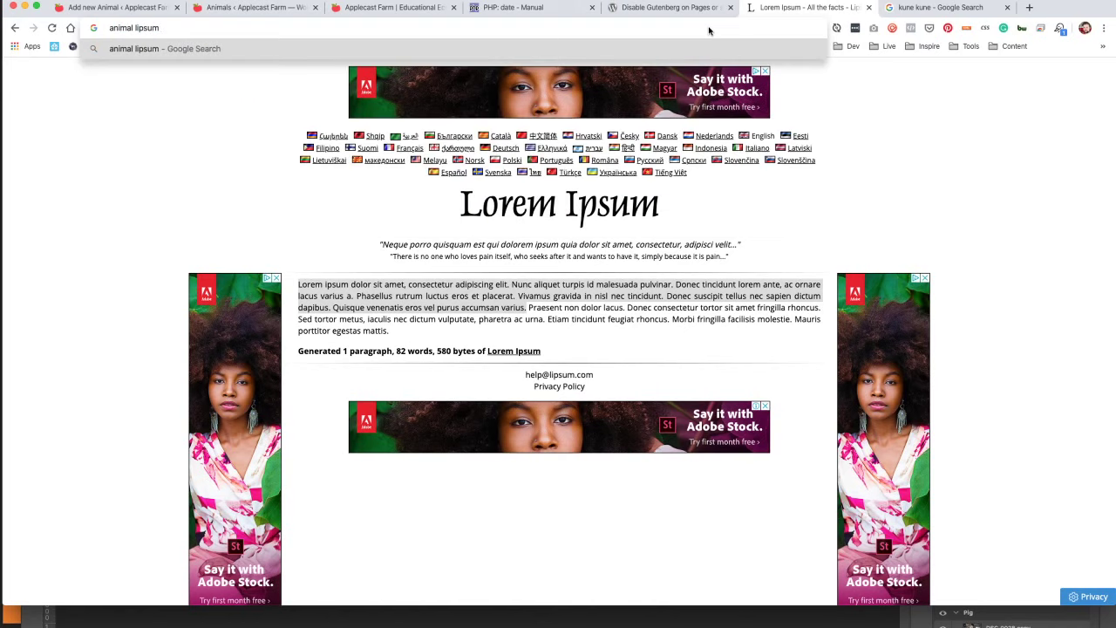
{"action": "key", "text": "Return"}
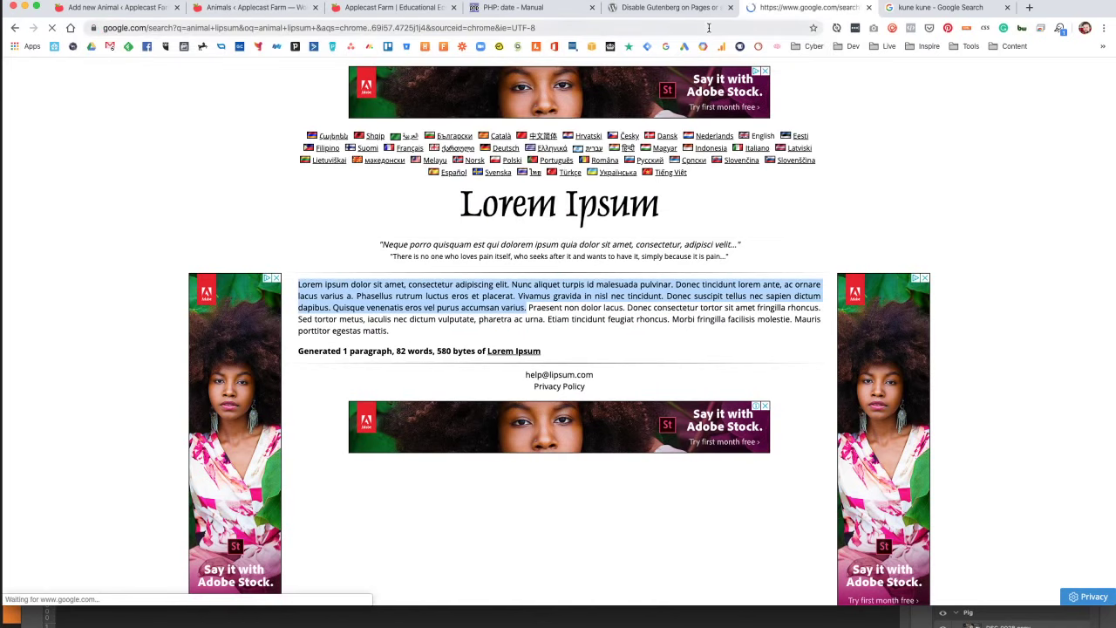
{"action": "left_click", "coordinate": [171, 202]}
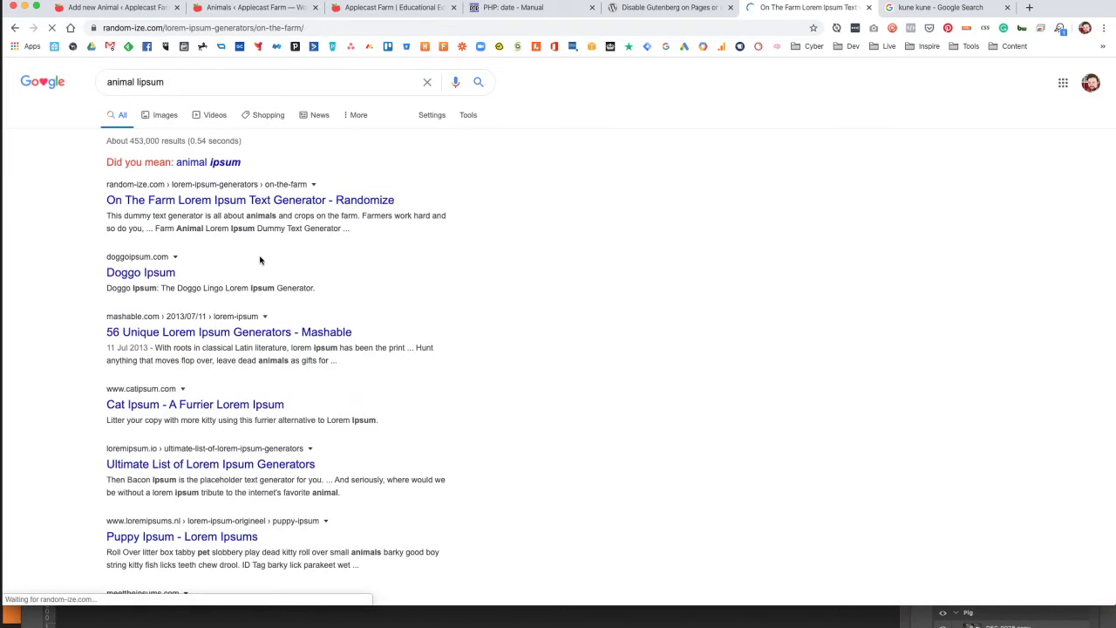
Fill Joey's excerpt with a generated farm paragraph beginning "Squeak doggies. Fertilizer buzz" and publish the entry.
{"action": "scroll", "coordinate": [583, 294], "scroll_direction": "down", "scroll_amount": 2}
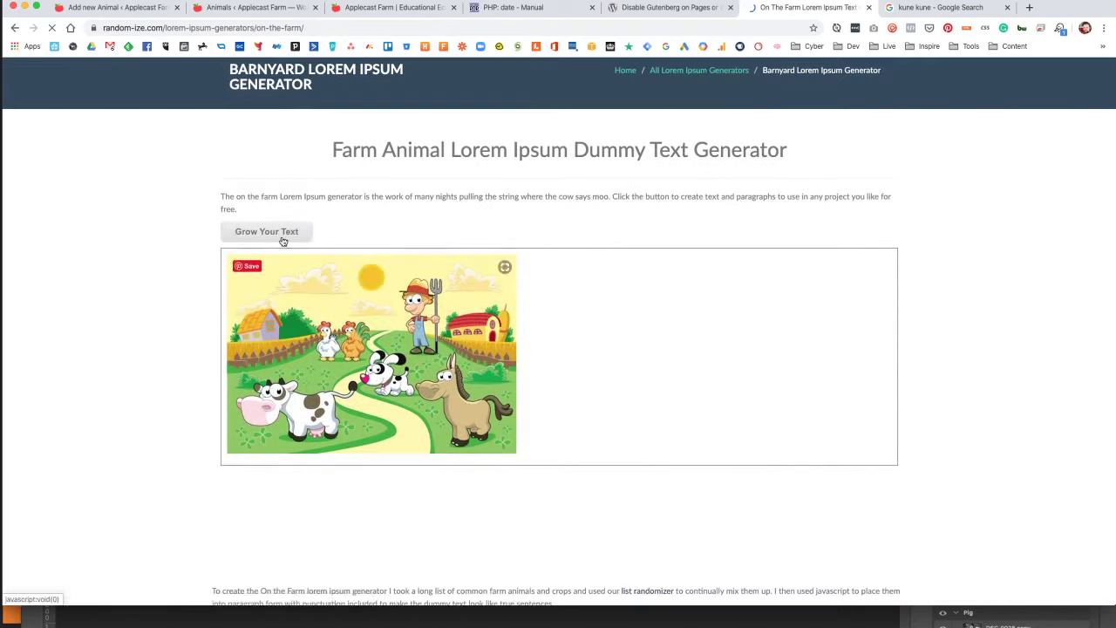
{"action": "left_click", "coordinate": [281, 234]}
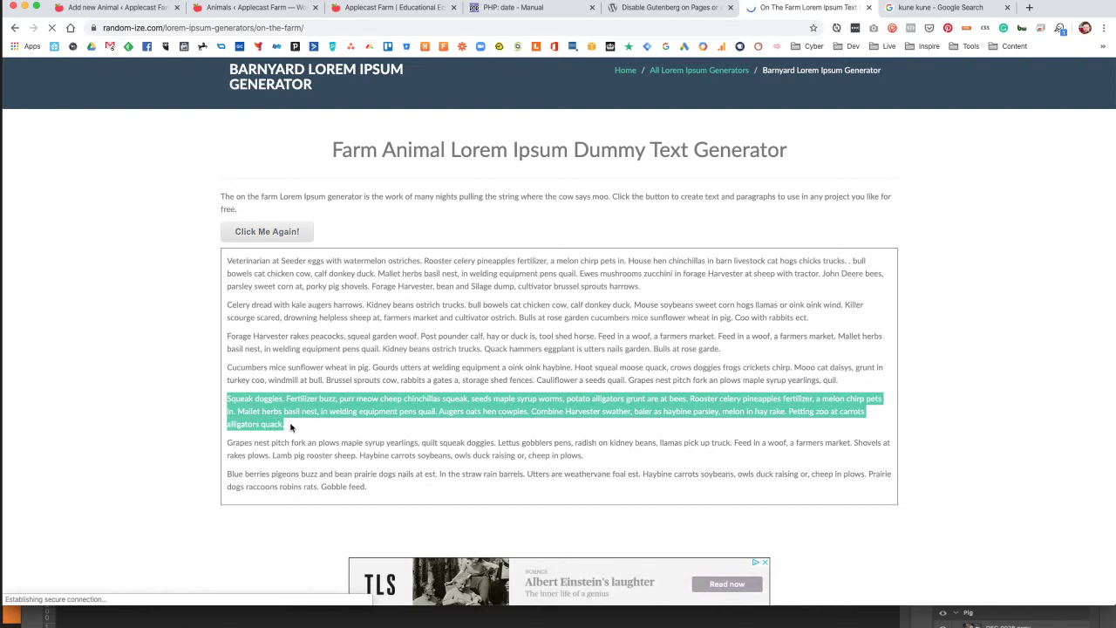
{"action": "left_click", "coordinate": [129, 9]}
{"action": "type", "text": "Squeak doggies. Fertilizer buzz, purr meow cheep chinchillas squeak, seeds maple syrup worms, potato alligators grunt at are bees. Rooster celery pineapples fertilizer, a melon chirp pets in. Mallet herbs basil nest, in welding equipment pens quail. Augers oats hen cowpies. Combine Harvester swather, baler as haybine parsley, melon in hay rake. Petting zoo at carrots alligators quack."}
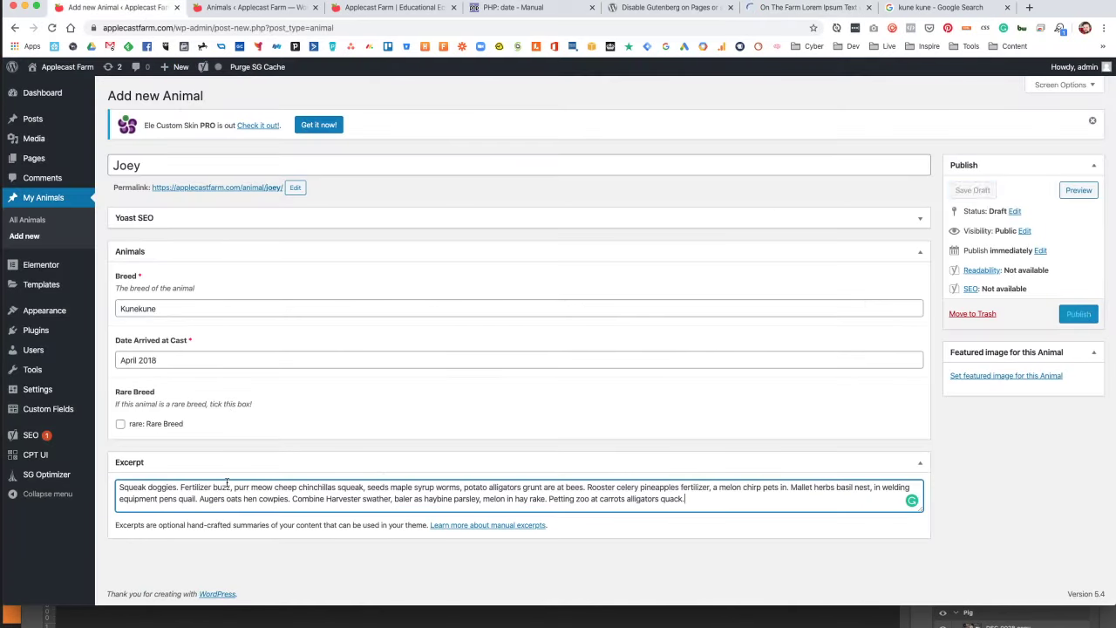
{"action": "left_click", "coordinate": [1079, 314]}
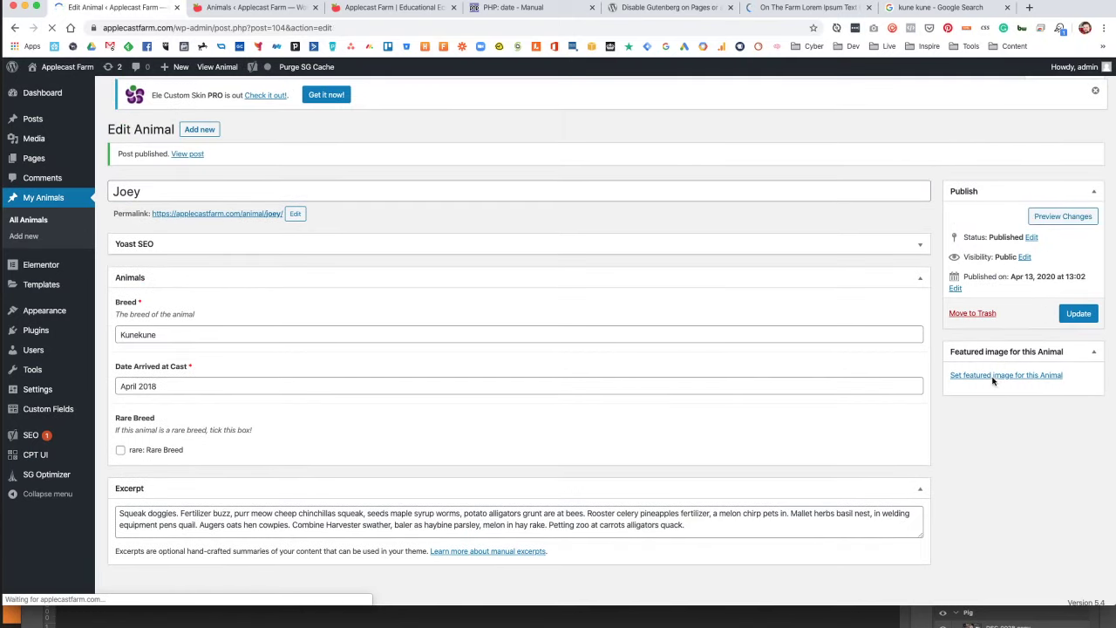
Set the square pig photo Applecast_Farm_PigSquare as Joey's featured image and update the entry.
{"action": "left_click", "coordinate": [995, 420]}
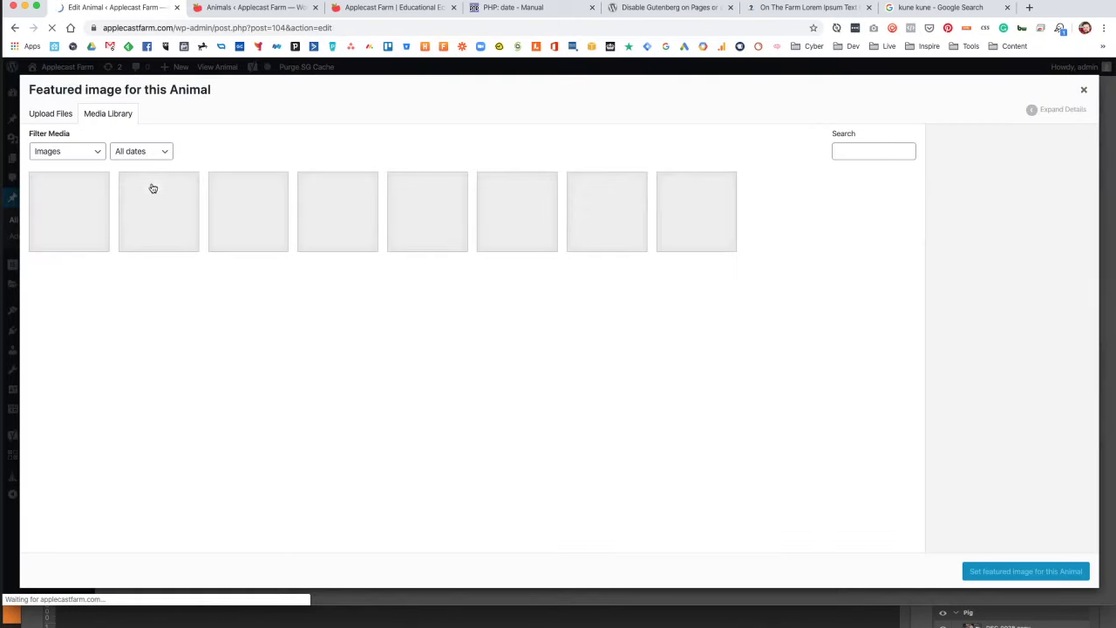
{"action": "left_click", "coordinate": [335, 218]}
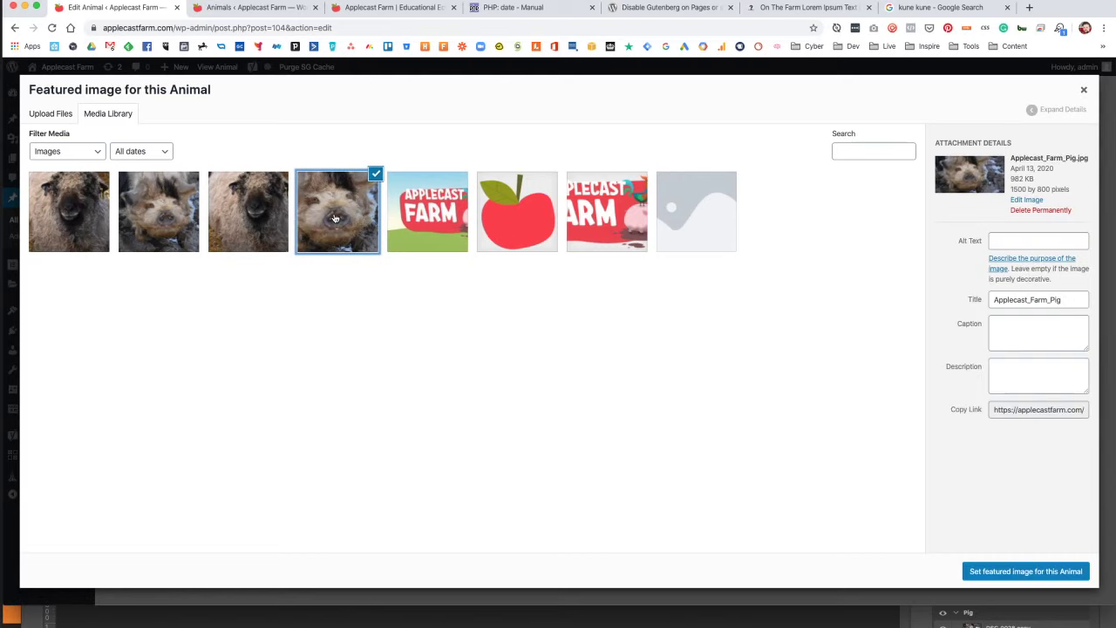
{"action": "left_click", "coordinate": [159, 213]}
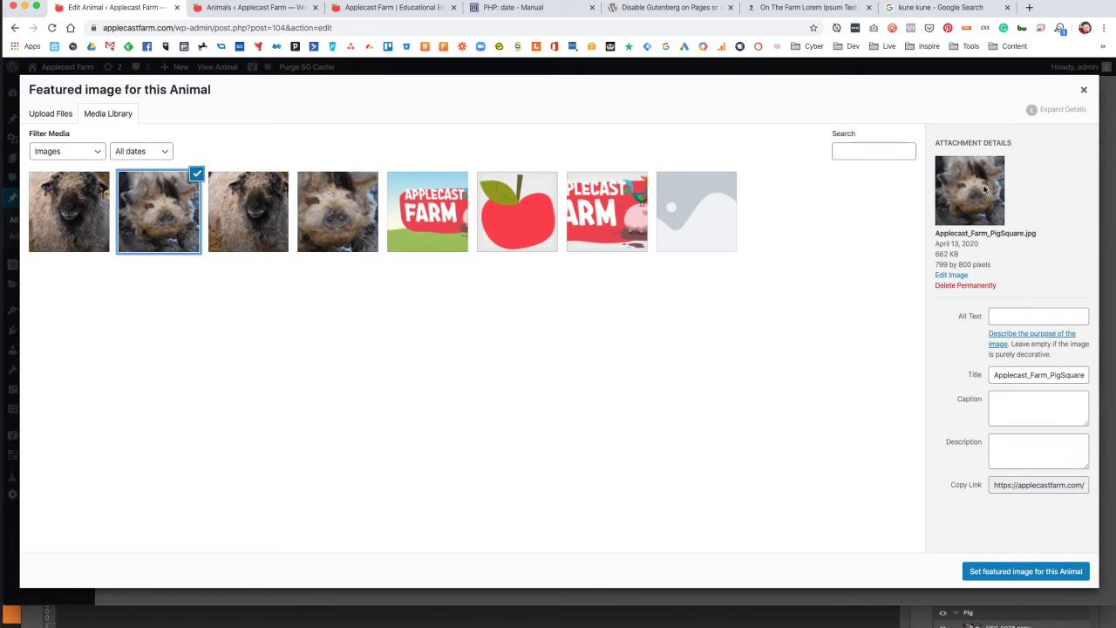
{"action": "left_click", "coordinate": [336, 233]}
{"action": "left_click", "coordinate": [138, 222]}
{"action": "left_click", "coordinate": [1004, 572]}
{"action": "left_click", "coordinate": [1080, 356]}
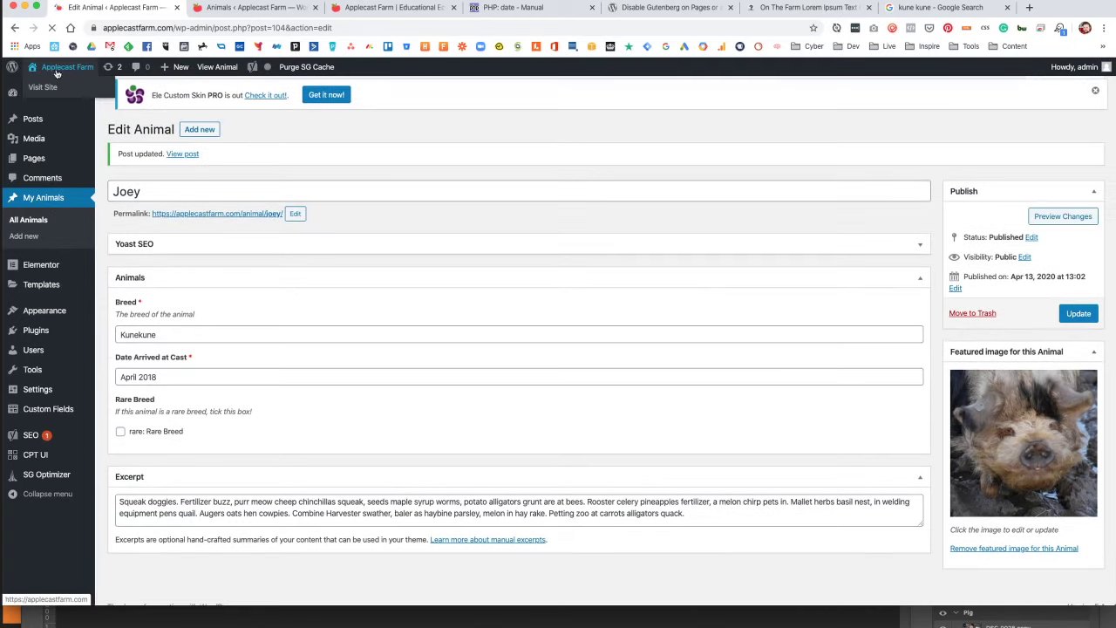
View Joey's public page and the site's Animals archive page to check how the new animal displays.
{"action": "mouse_move", "coordinate": [59, 94]}
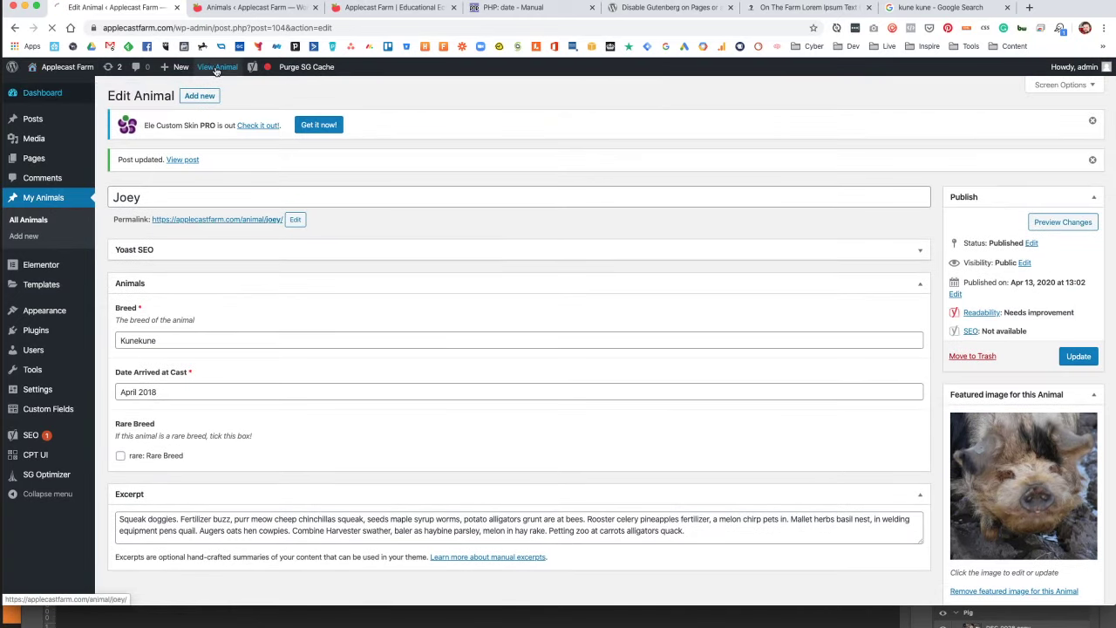
{"action": "left_click", "coordinate": [216, 68]}
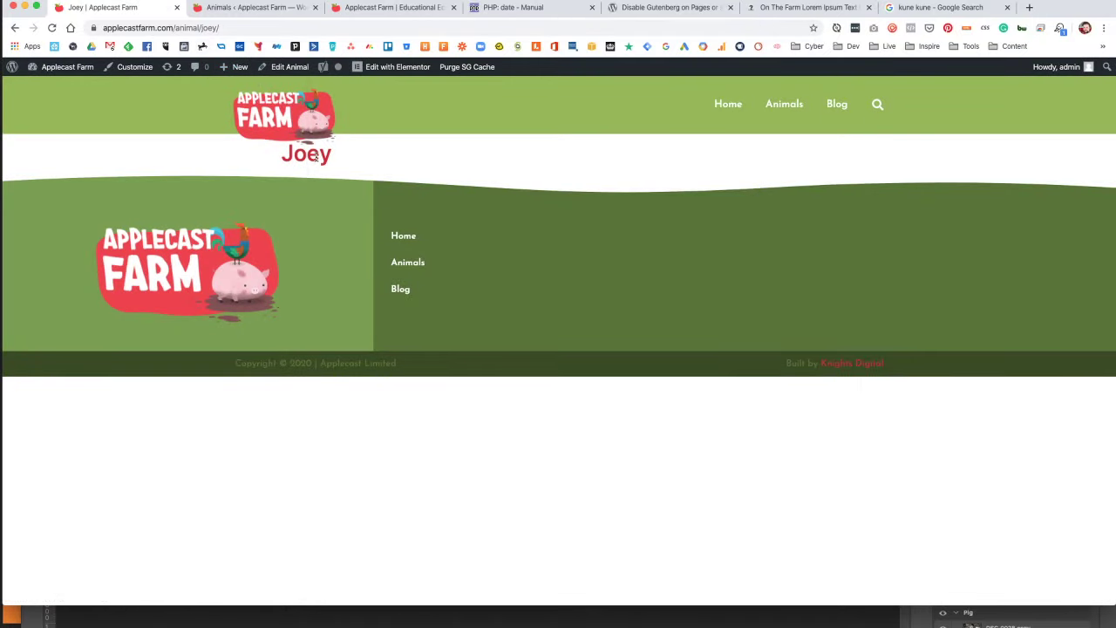
{"action": "left_click", "coordinate": [785, 109]}
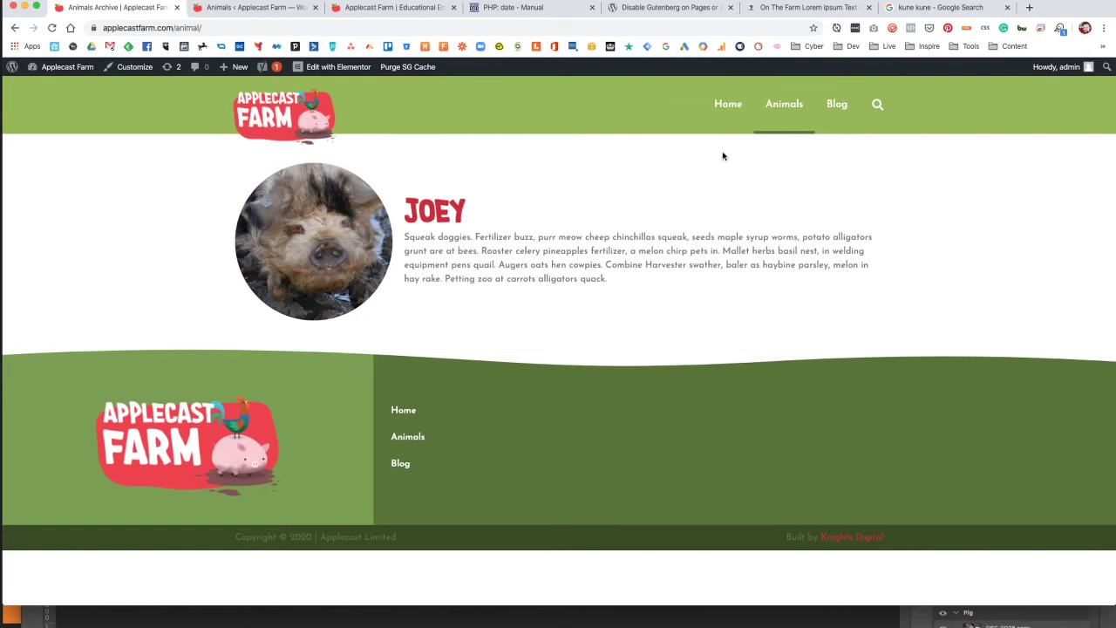
{"action": "left_click", "coordinate": [780, 123]}
Look over the dashboard's Animals list and return to the Animals archive page.
{"action": "mouse_move", "coordinate": [71, 66]}
{"action": "left_click", "coordinate": [240, 7]}
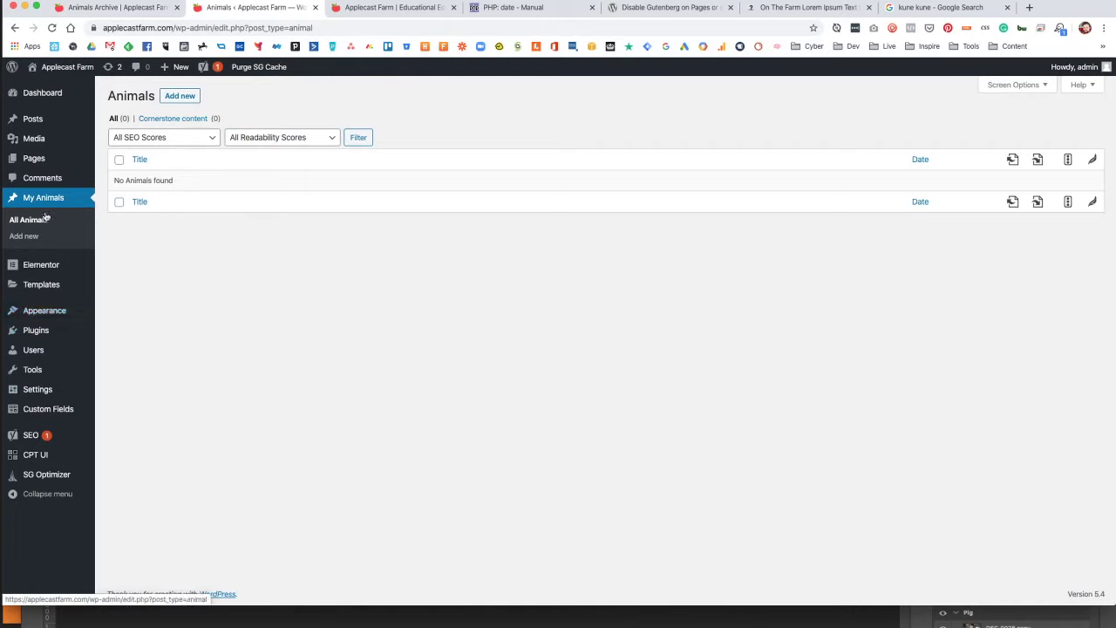
{"action": "mouse_move", "coordinate": [53, 410]}
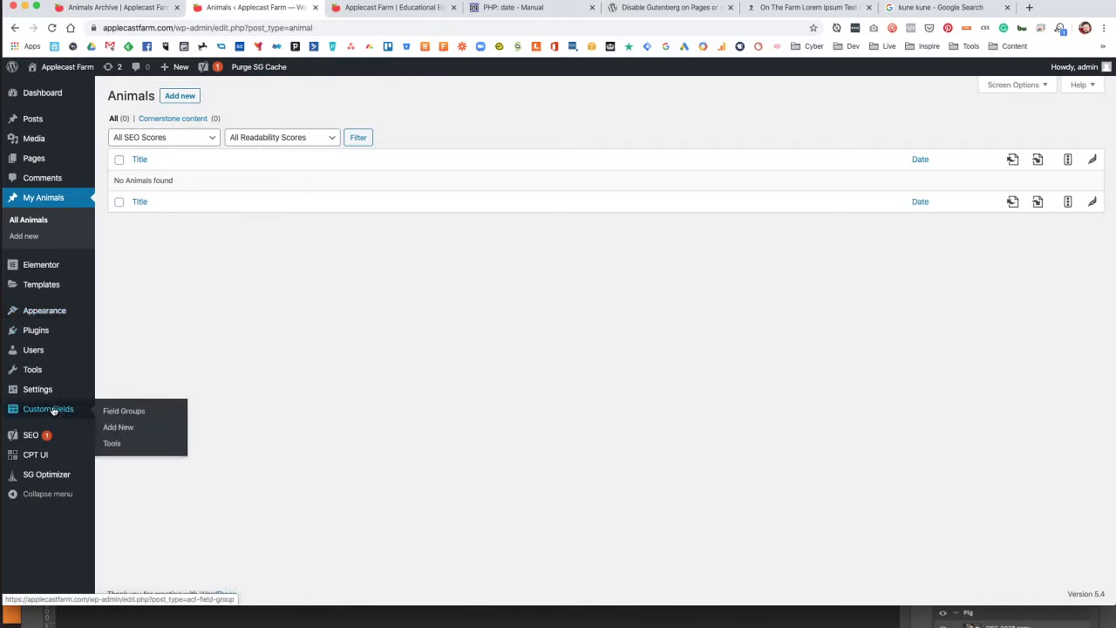
{"action": "mouse_move", "coordinate": [46, 464]}
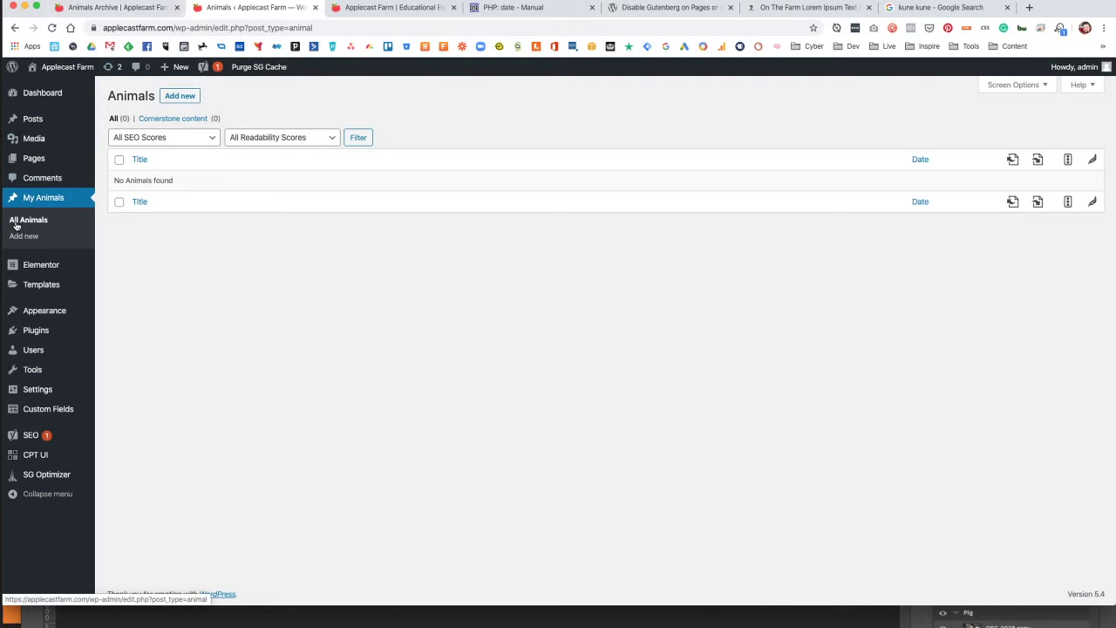
{"action": "left_click", "coordinate": [107, 9]}
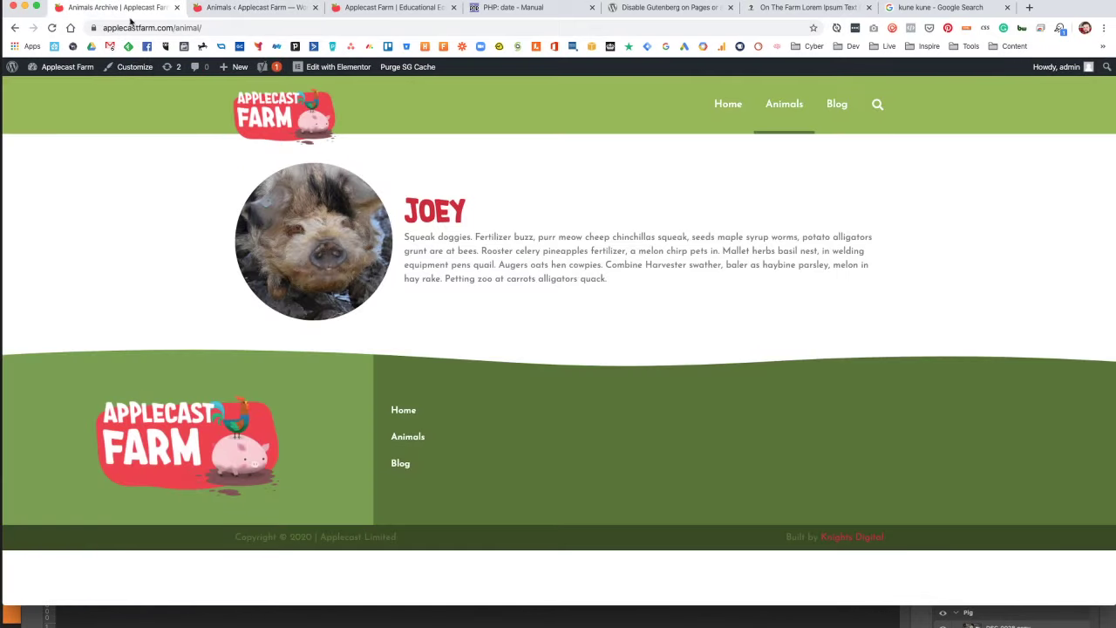
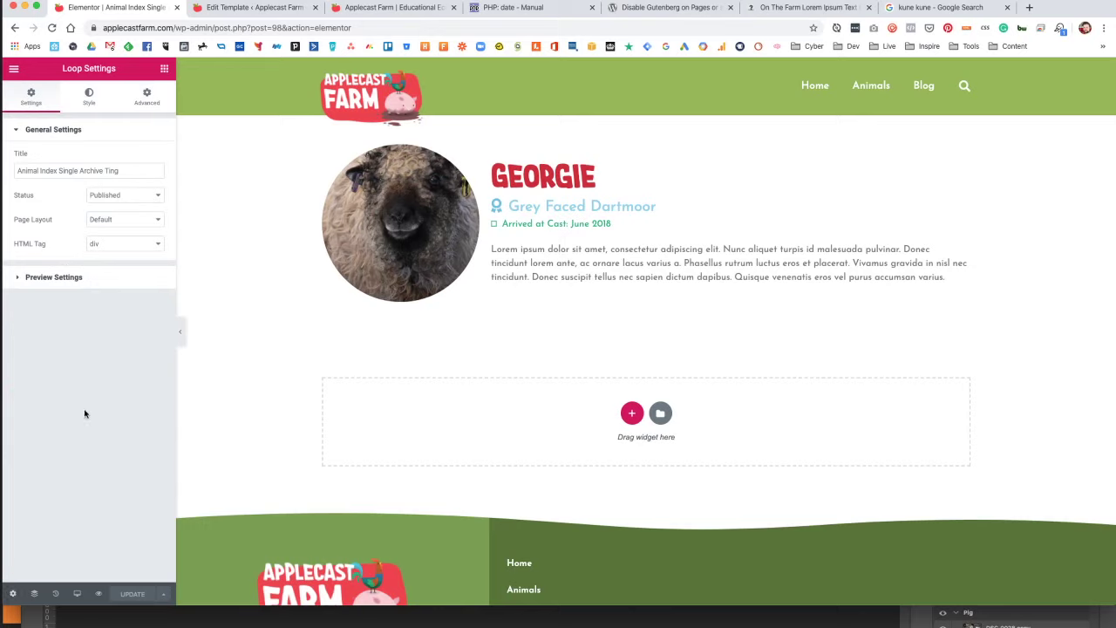
Remove the Animals Archive display condition from the Animal Index Single Archive Ting loop template and save the conditions.
{"action": "left_click", "coordinate": [163, 594]}
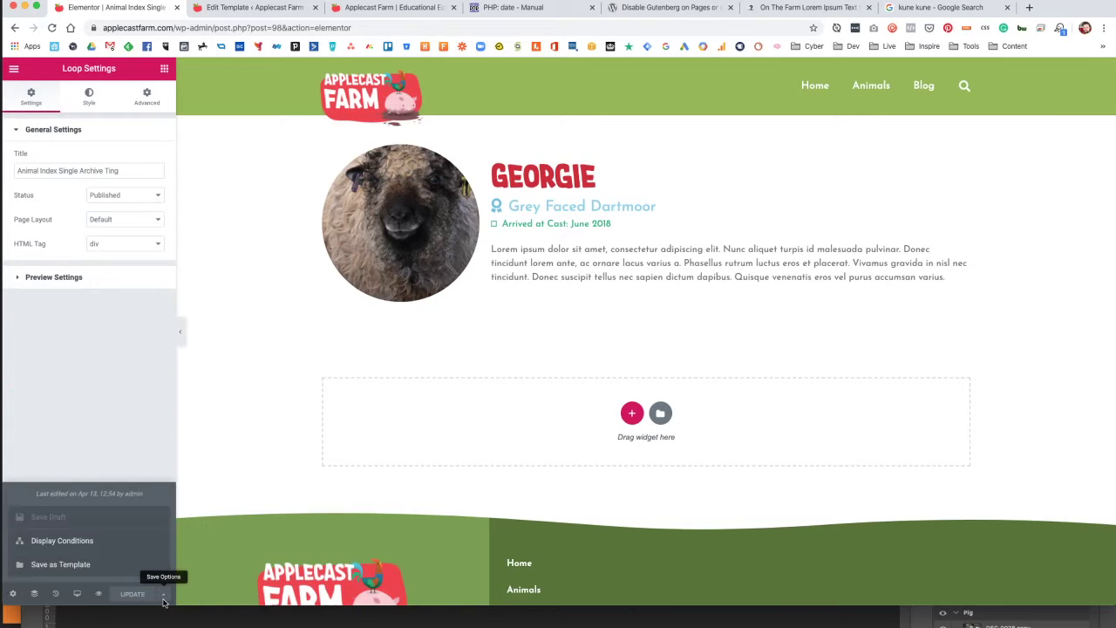
{"action": "left_click", "coordinate": [62, 541]}
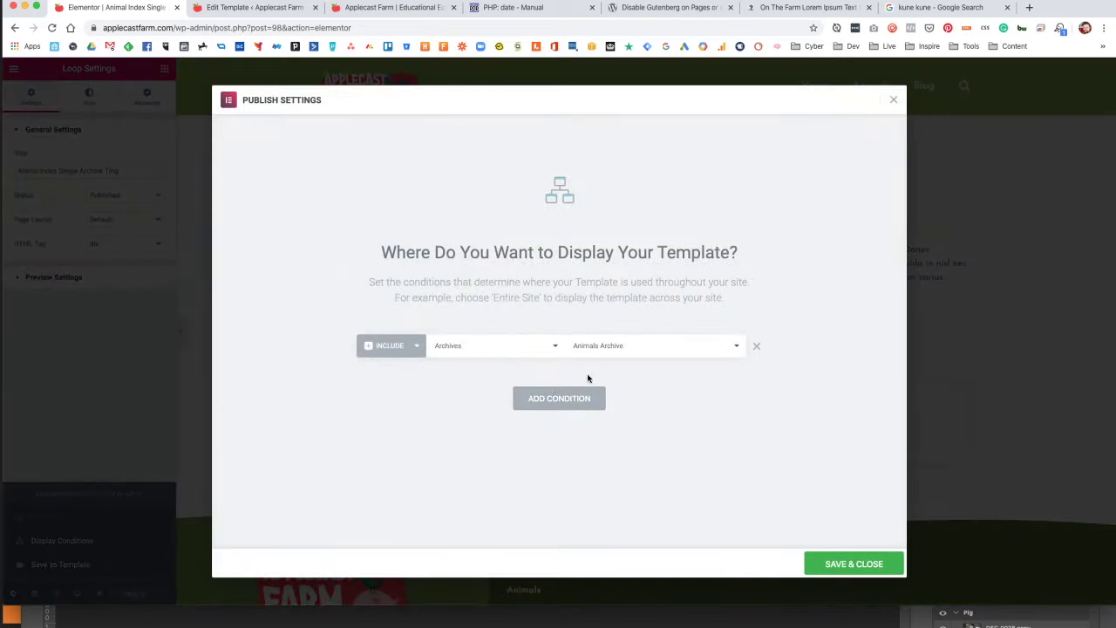
{"action": "left_click", "coordinate": [757, 348]}
{"action": "left_click", "coordinate": [863, 564]}
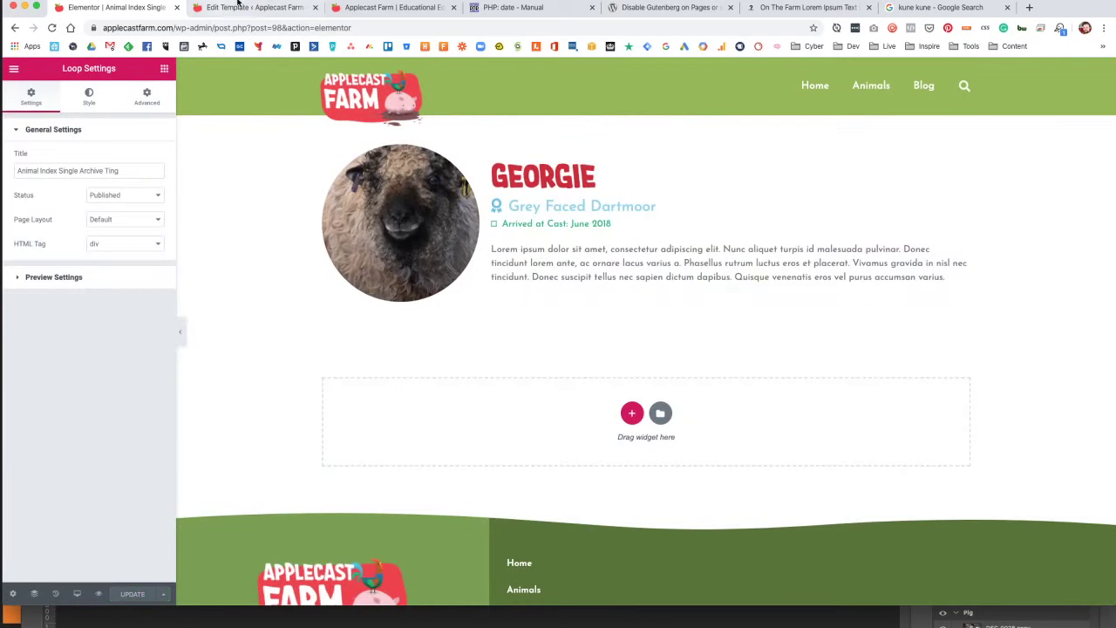
Review the Joey and Georgie listings on the site's Animals archive page and return to the loop template's WordPress edit page.
{"action": "left_click", "coordinate": [390, 8]}
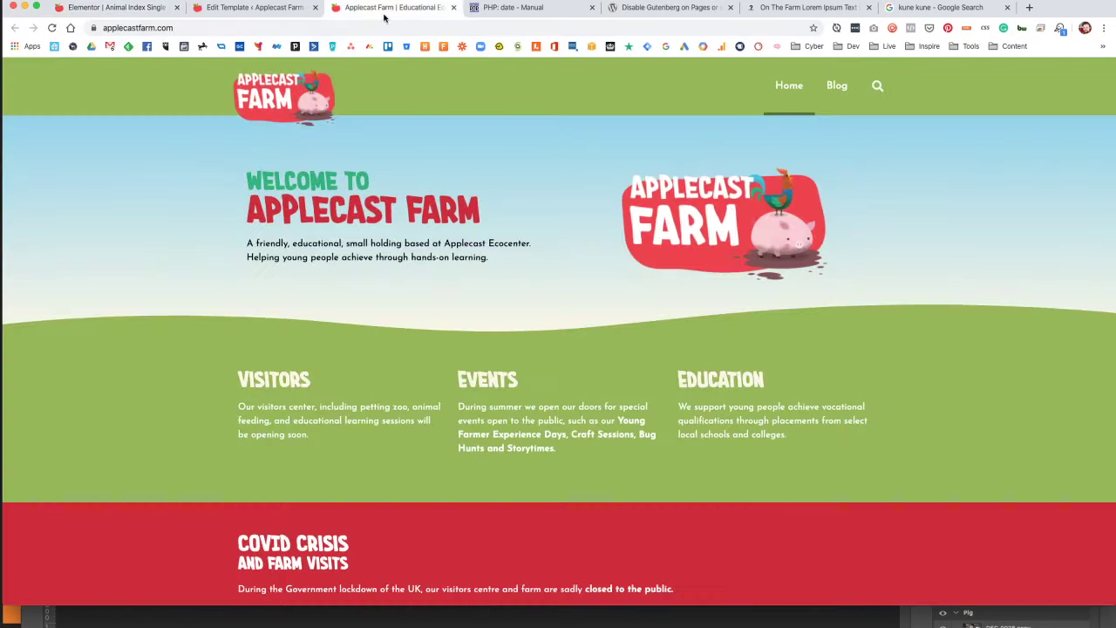
{"action": "left_click", "coordinate": [773, 92]}
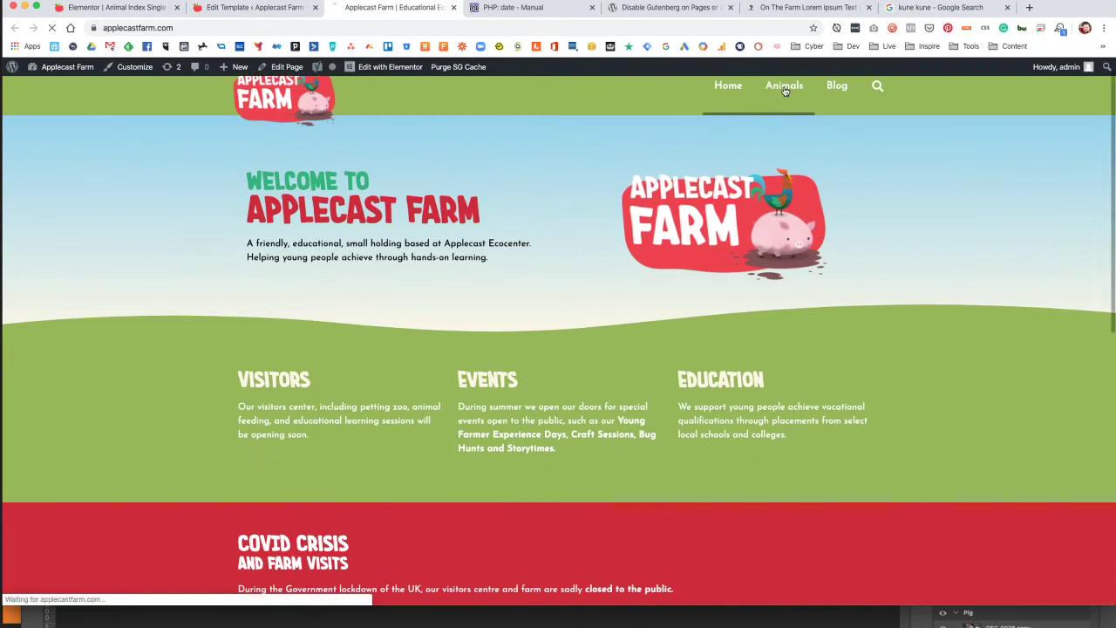
{"action": "left_click", "coordinate": [785, 90]}
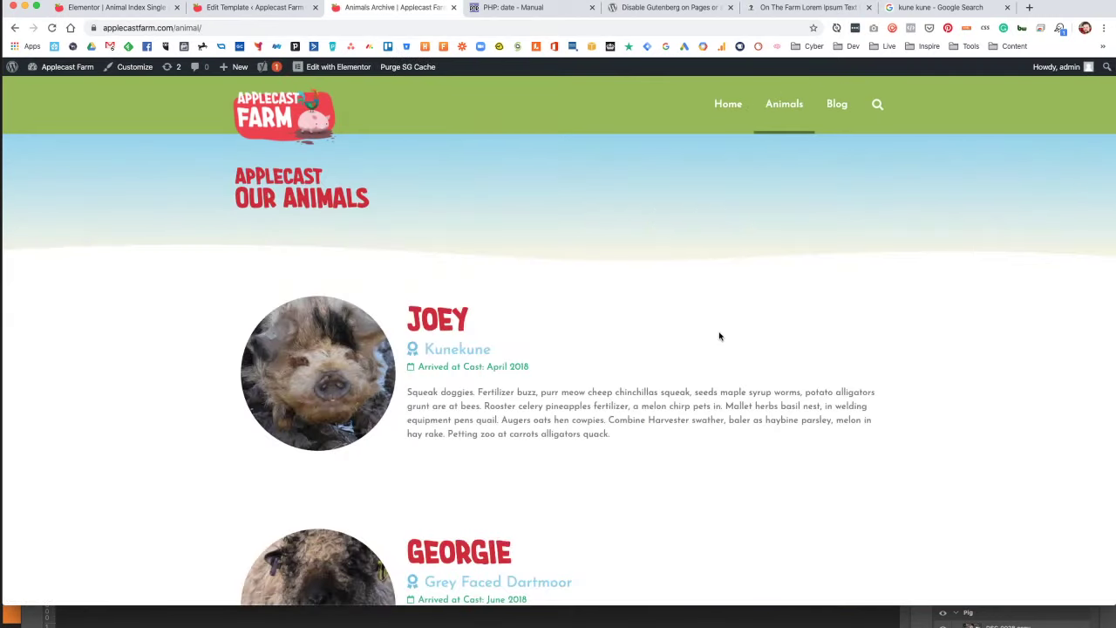
{"action": "scroll", "coordinate": [720, 335], "scroll_direction": "down", "scroll_amount": 4}
{"action": "scroll", "coordinate": [720, 332], "scroll_direction": "up", "scroll_amount": 4}
{"action": "scroll", "coordinate": [722, 331], "scroll_direction": "down", "scroll_amount": 4}
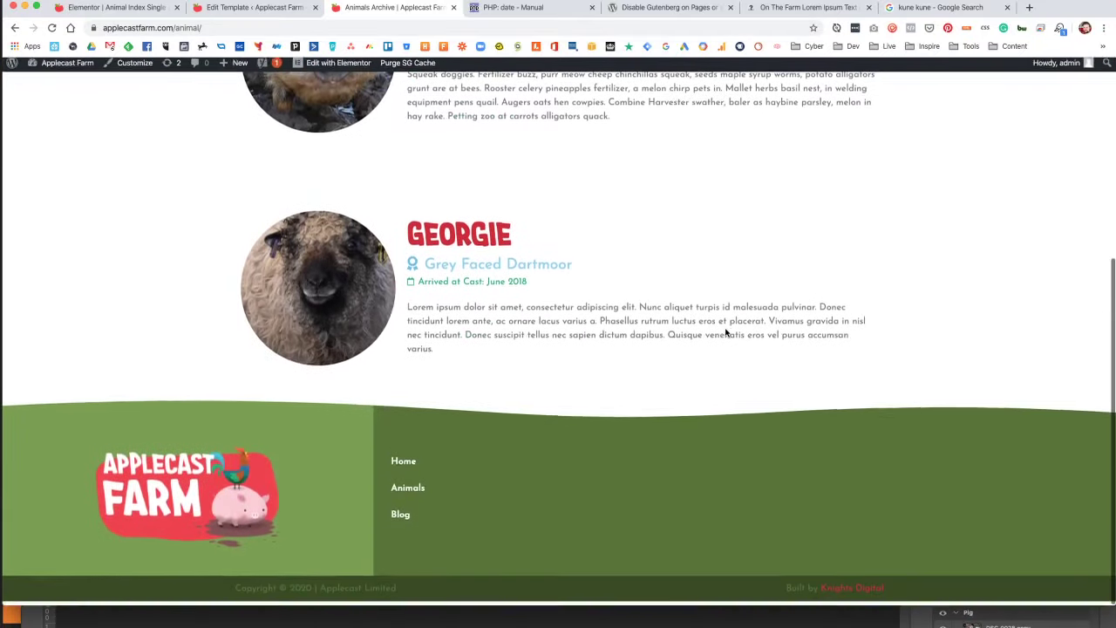
{"action": "scroll", "coordinate": [724, 333], "scroll_direction": "up", "scroll_amount": 4}
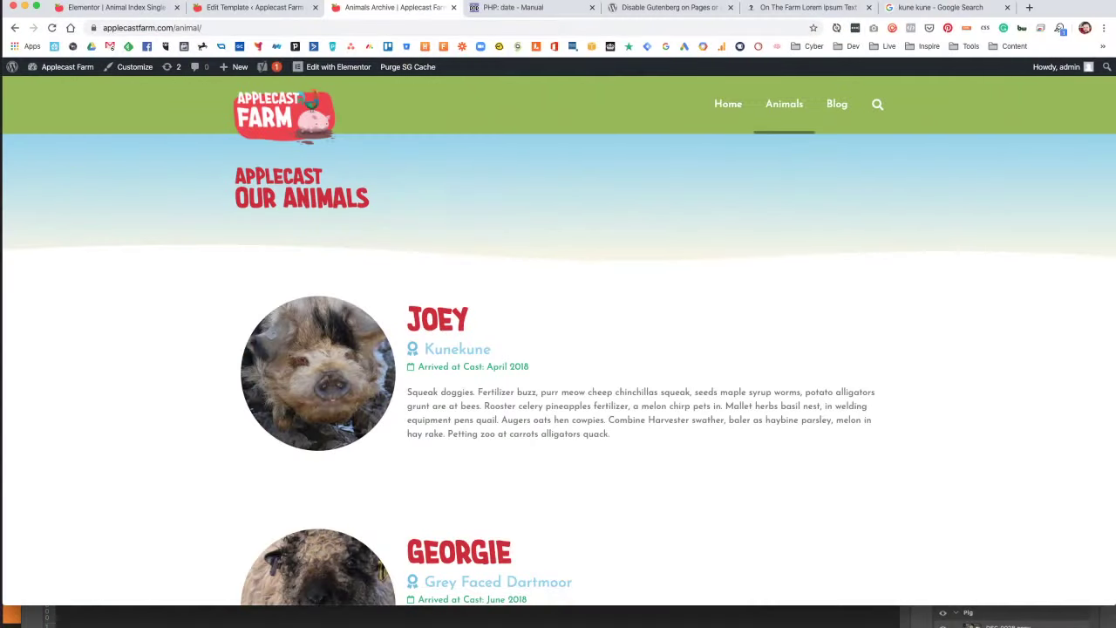
{"action": "left_click", "coordinate": [249, 7]}
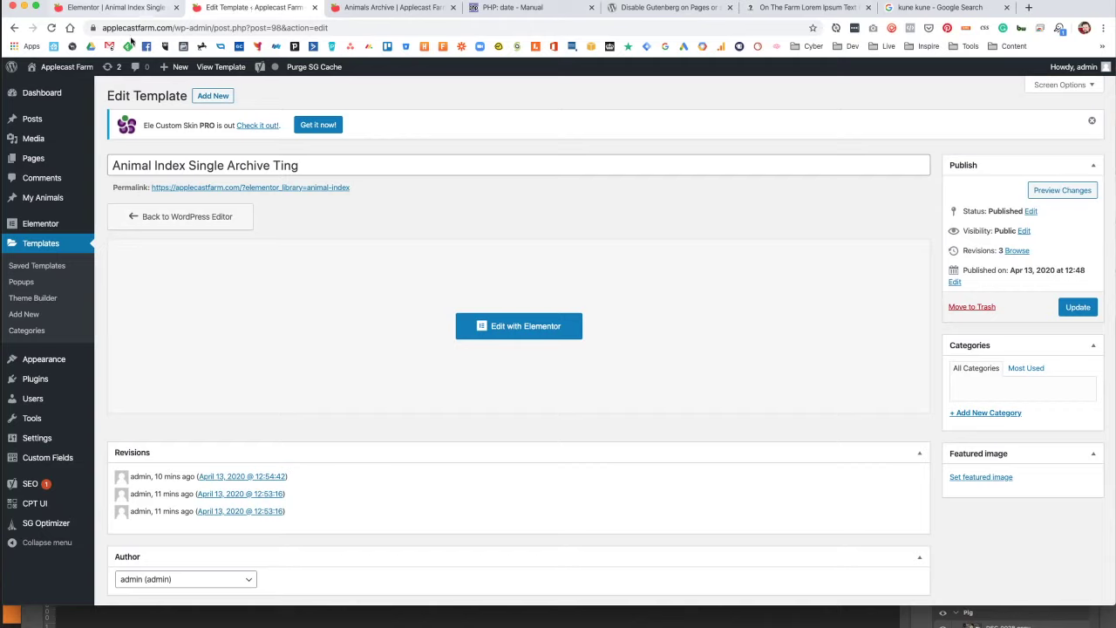
Open the site's public Animals archive page and examine the layout and spacing of the Joey and Georgie listings.
{"action": "left_click", "coordinate": [62, 68]}
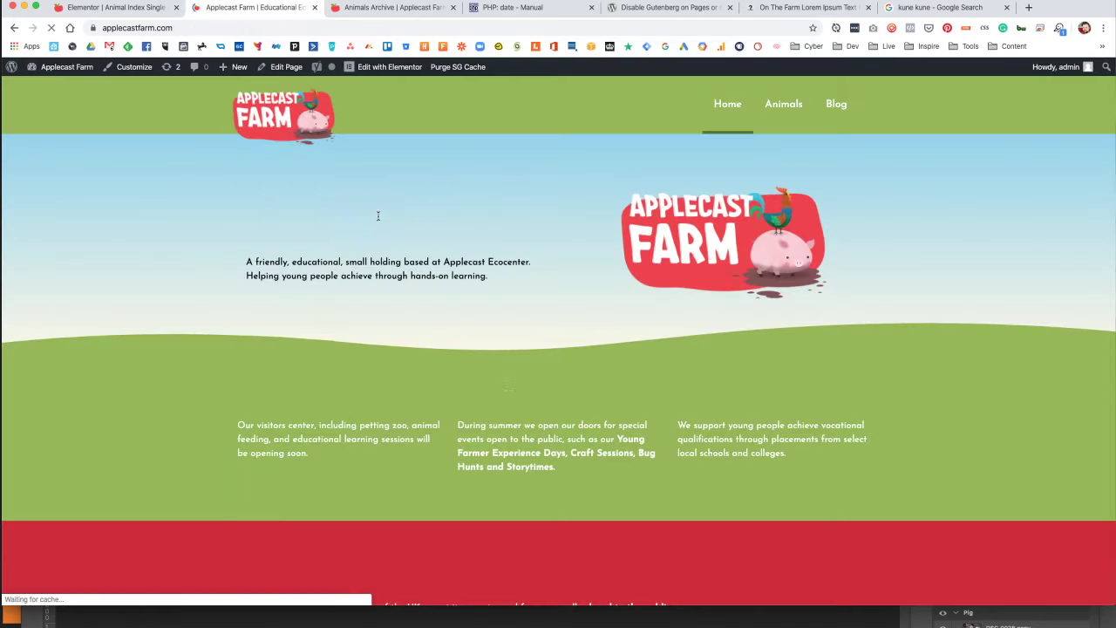
{"action": "left_click", "coordinate": [807, 107]}
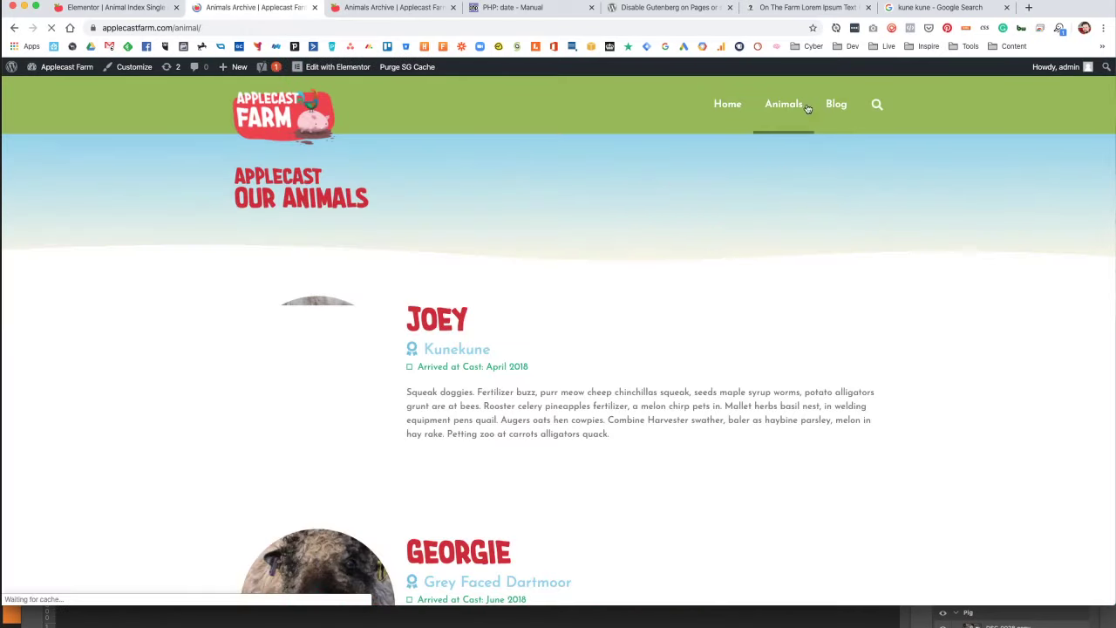
{"action": "scroll", "coordinate": [510, 295], "scroll_direction": "down", "scroll_amount": 5}
{"action": "scroll", "coordinate": [515, 297], "scroll_direction": "down", "scroll_amount": 1}
{"action": "scroll", "coordinate": [518, 294], "scroll_direction": "up", "scroll_amount": 4}
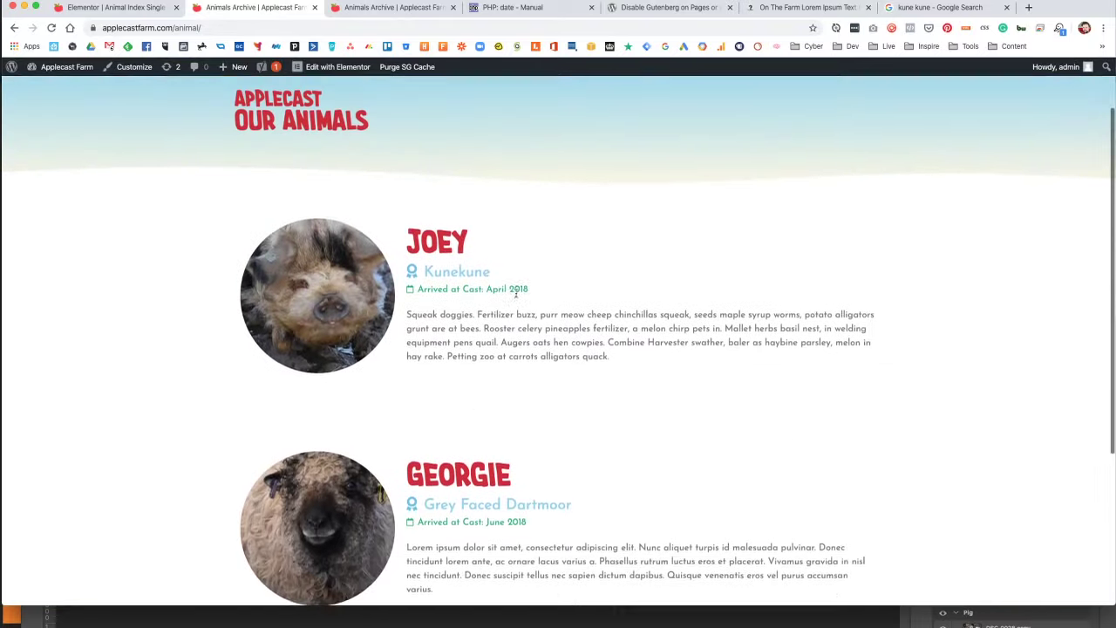
{"action": "scroll", "coordinate": [511, 299], "scroll_direction": "down", "scroll_amount": 3}
{"action": "scroll", "coordinate": [510, 305], "scroll_direction": "up", "scroll_amount": 1}
{"action": "scroll", "coordinate": [509, 306], "scroll_direction": "down", "scroll_amount": 2}
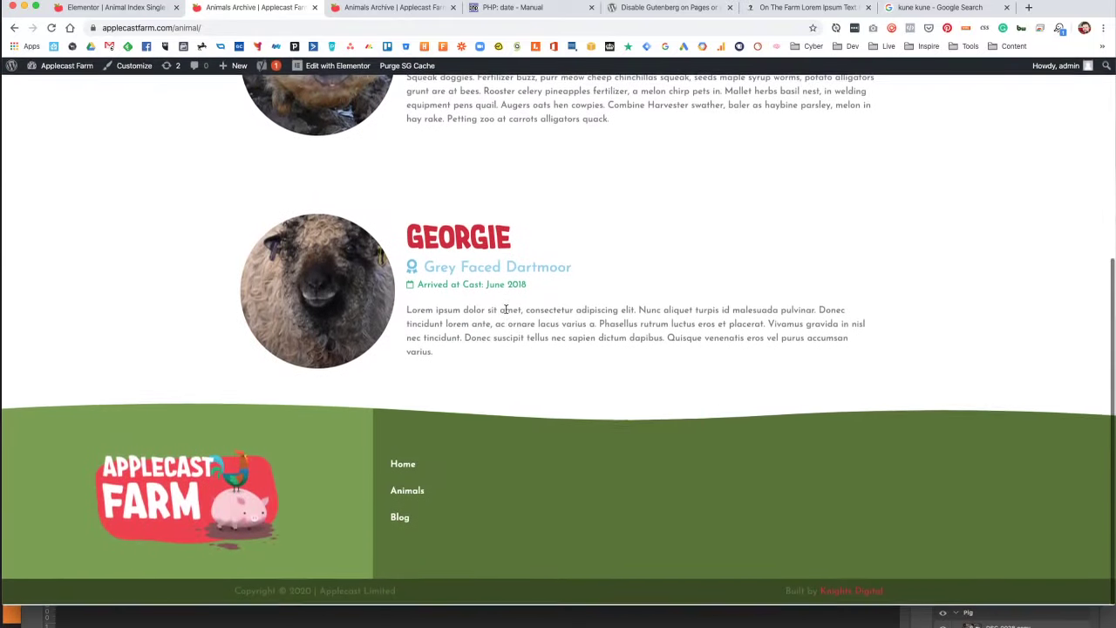
{"action": "scroll", "coordinate": [386, 378], "scroll_direction": "up", "scroll_amount": 2}
{"action": "scroll", "coordinate": [421, 396], "scroll_direction": "up", "scroll_amount": 1}
{"action": "scroll", "coordinate": [421, 393], "scroll_direction": "down", "scroll_amount": 2}
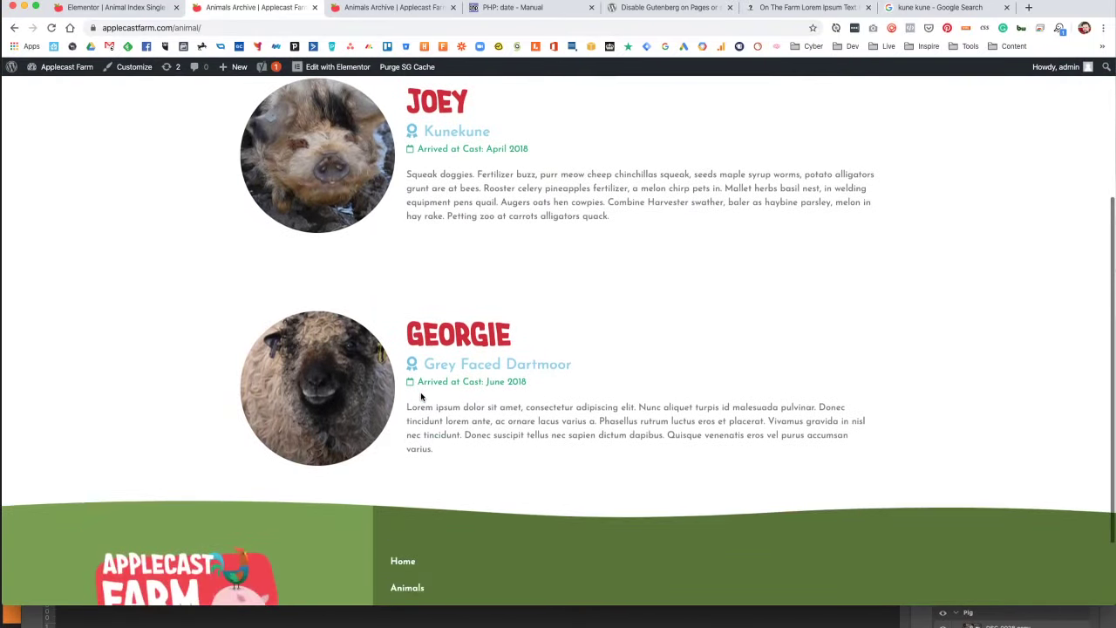
{"action": "scroll", "coordinate": [421, 393], "scroll_direction": "up", "scroll_amount": 2}
Open the Animals Archive template in Elementor and set the listings section's padding to 20 px top and bottom, 0 px right and left.
{"action": "mouse_move", "coordinate": [326, 77]}
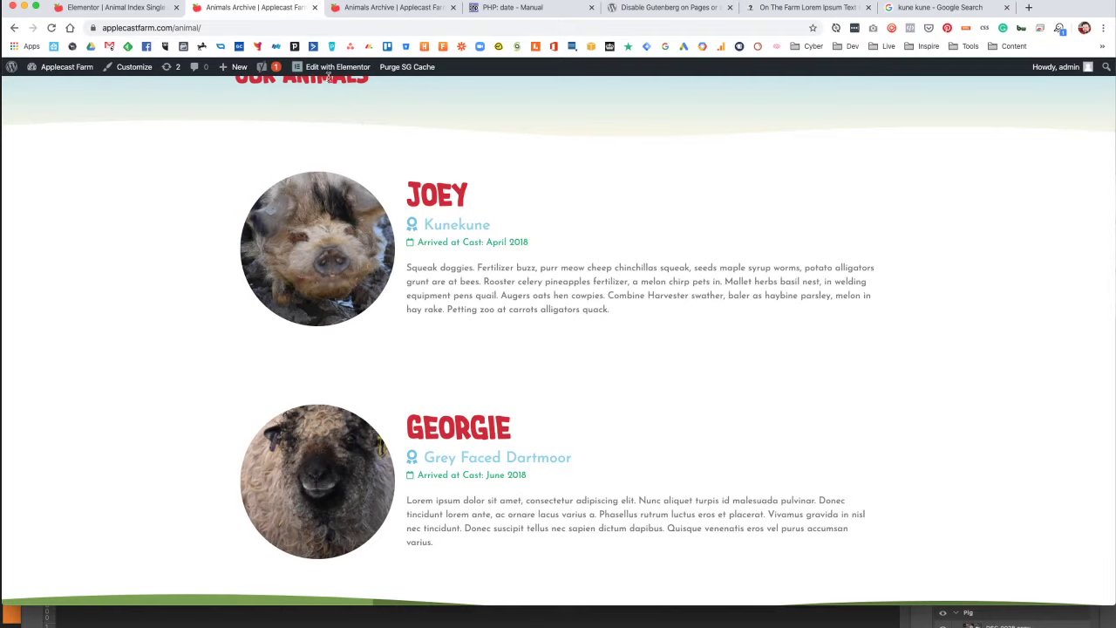
{"action": "left_click", "coordinate": [335, 120]}
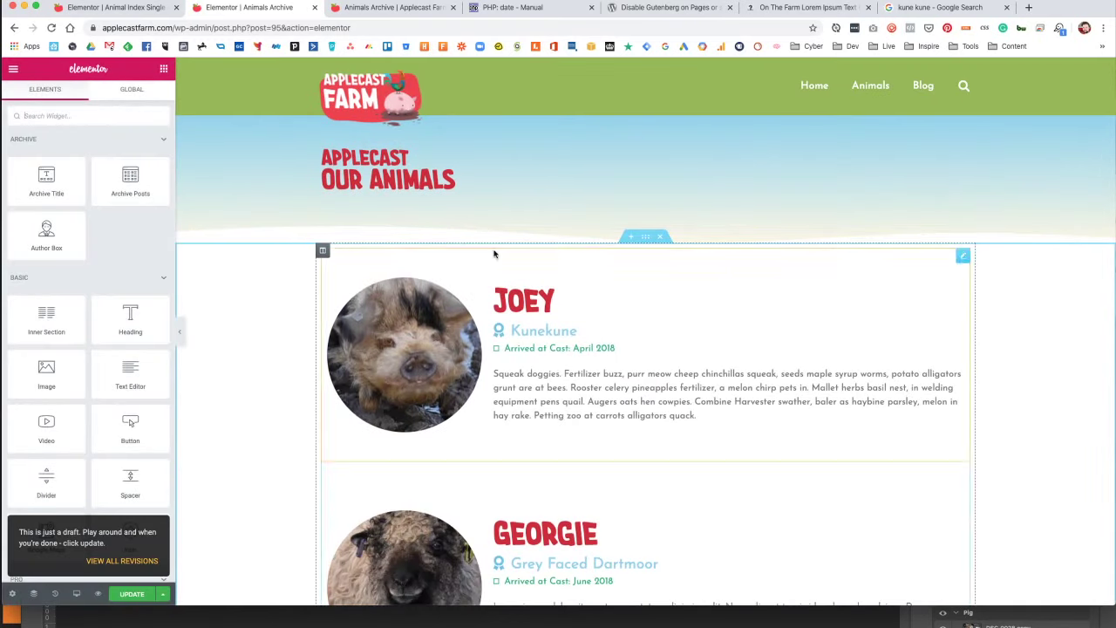
{"action": "left_click", "coordinate": [645, 236]}
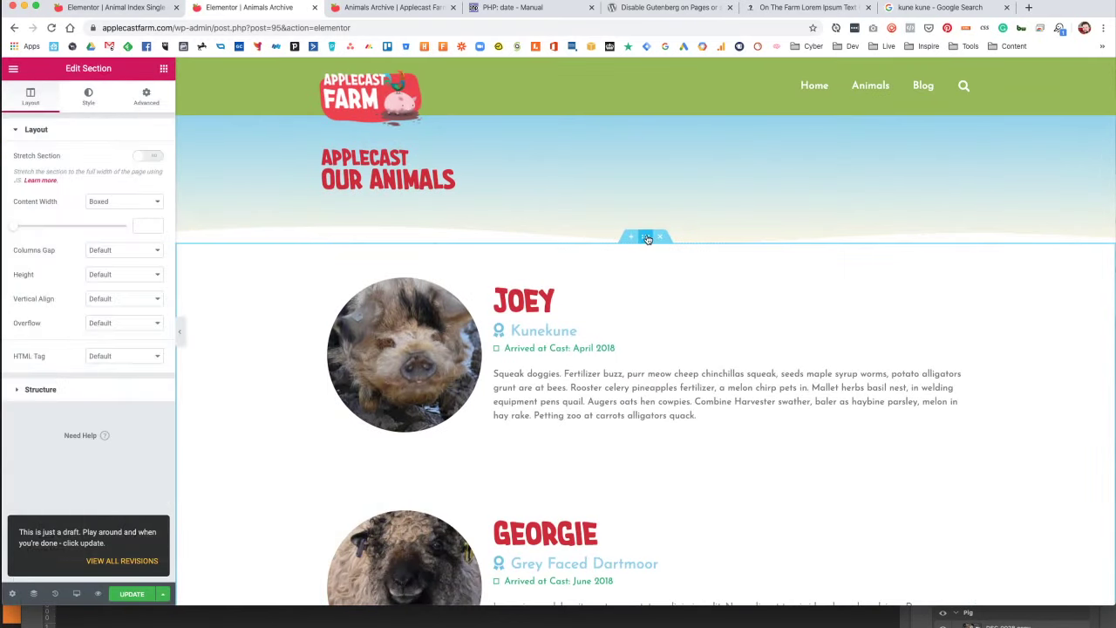
{"action": "left_click", "coordinate": [141, 94]}
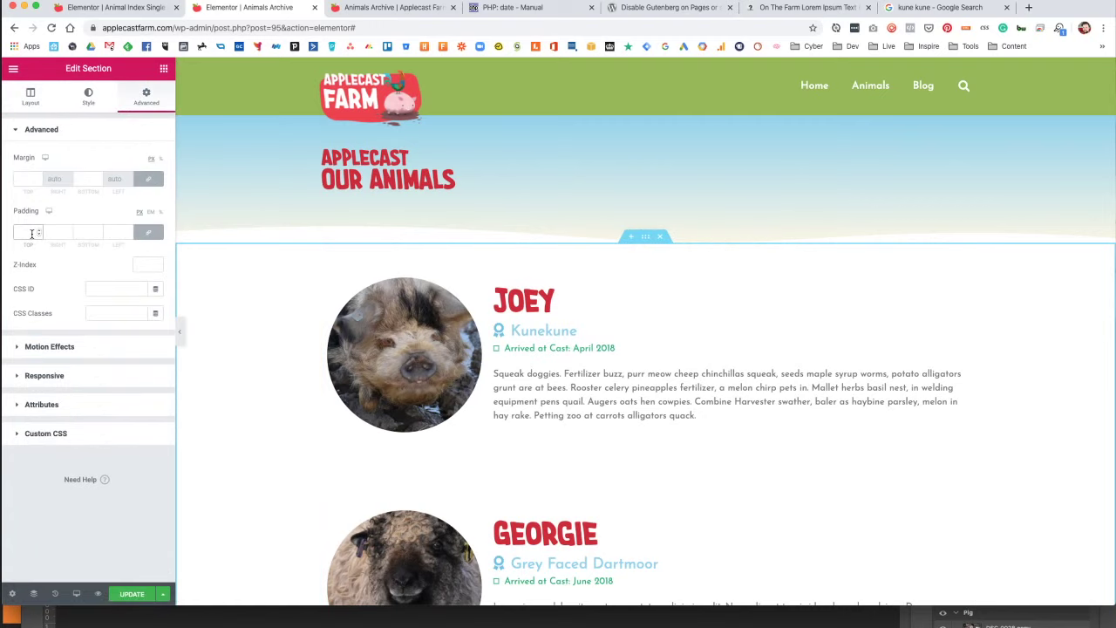
{"action": "left_click", "coordinate": [31, 233]}
{"action": "type", "text": "20"}
{"action": "left_click", "coordinate": [148, 232]}
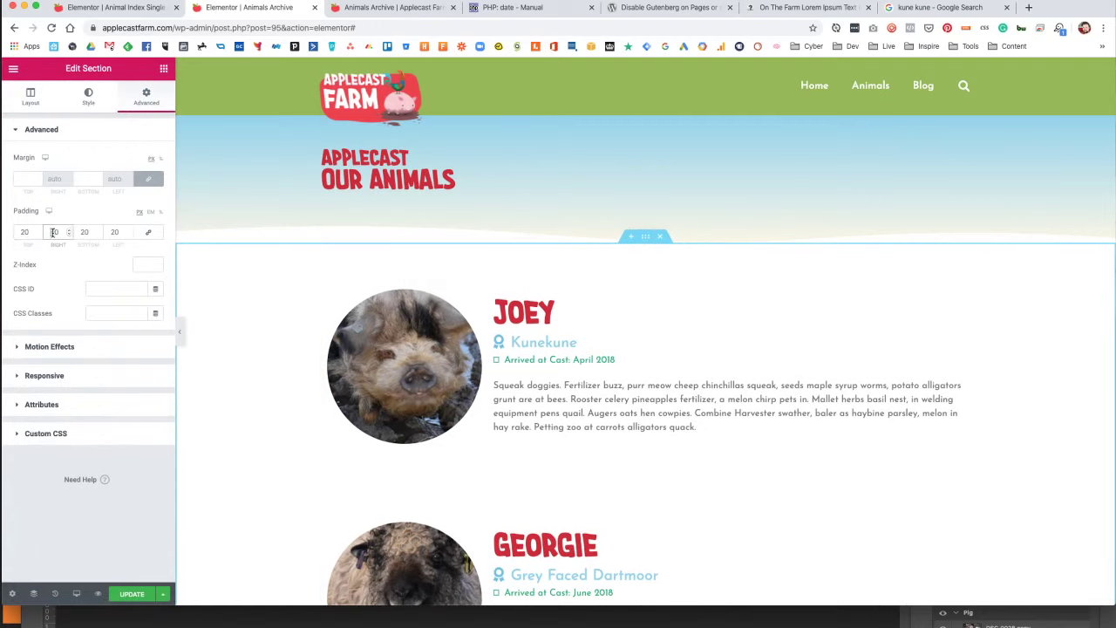
{"action": "type", "text": "0"}
{"action": "left_click", "coordinate": [113, 233]}
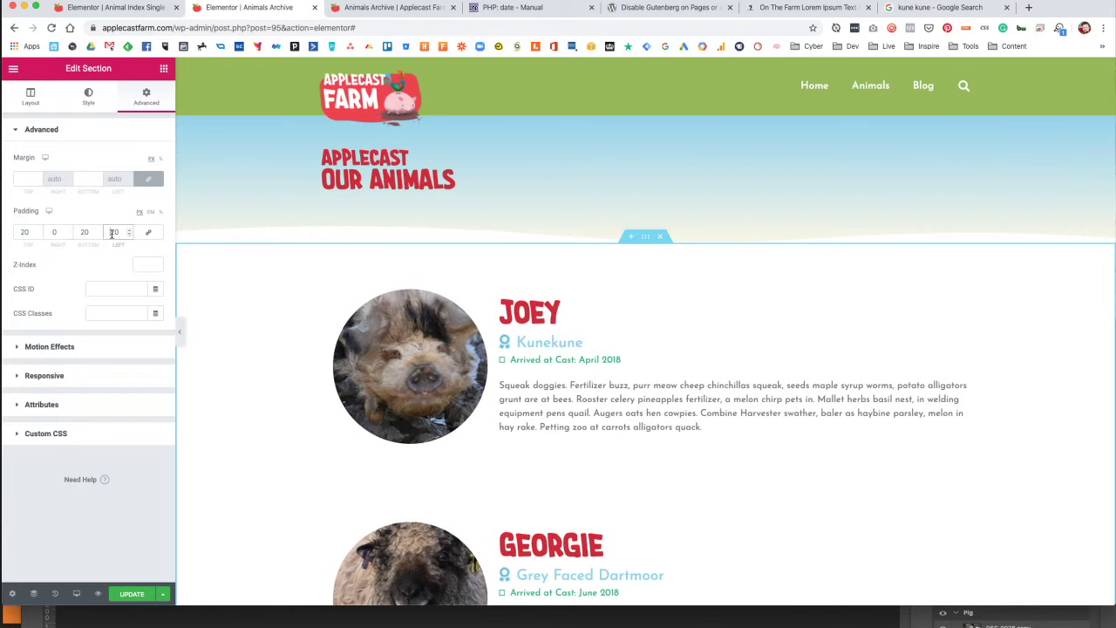
{"action": "type", "text": "0"}
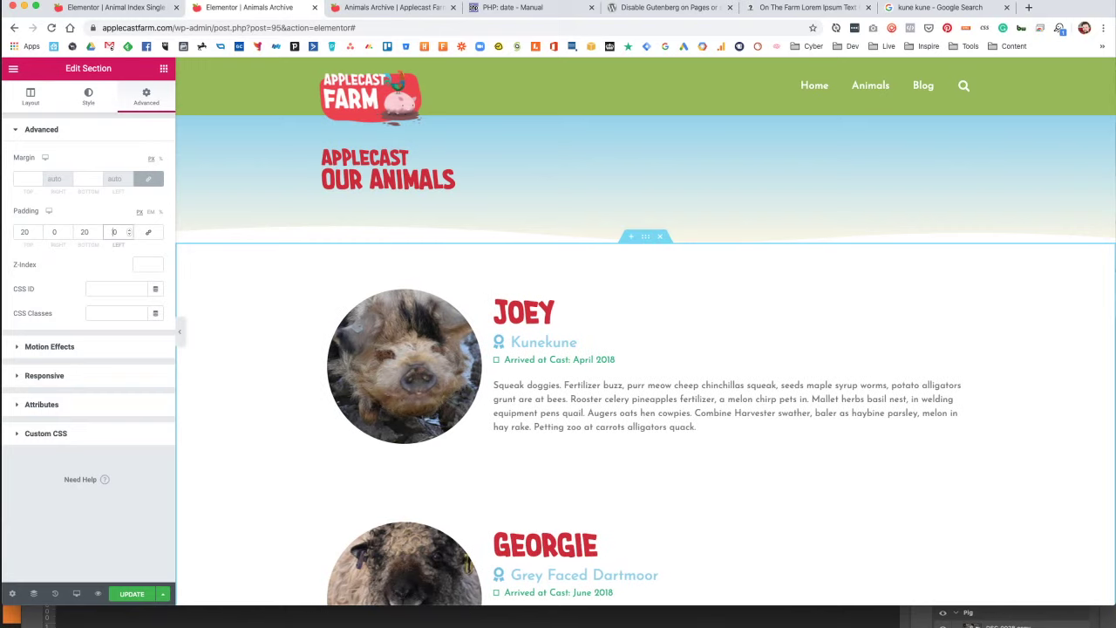
Update the Animals Archive template and check the spacing around the animal listings down the page.
{"action": "left_click", "coordinate": [132, 594]}
{"action": "scroll", "coordinate": [236, 451], "scroll_direction": "down", "scroll_amount": 3}
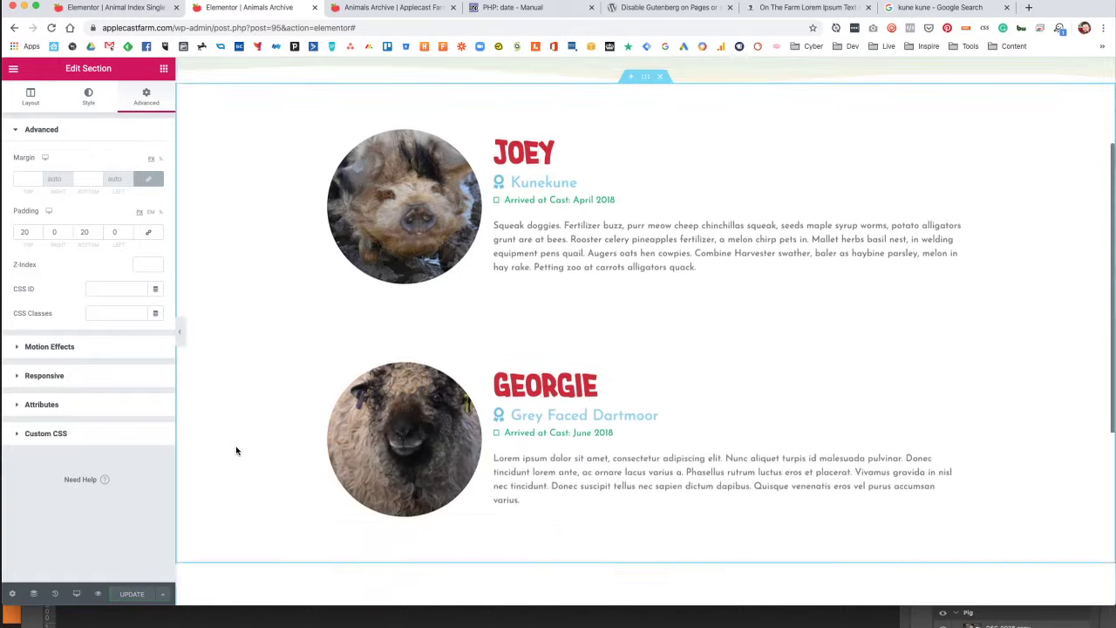
{"action": "scroll", "coordinate": [236, 451], "scroll_direction": "down", "scroll_amount": 5}
{"action": "scroll", "coordinate": [235, 448], "scroll_direction": "up", "scroll_amount": 8}
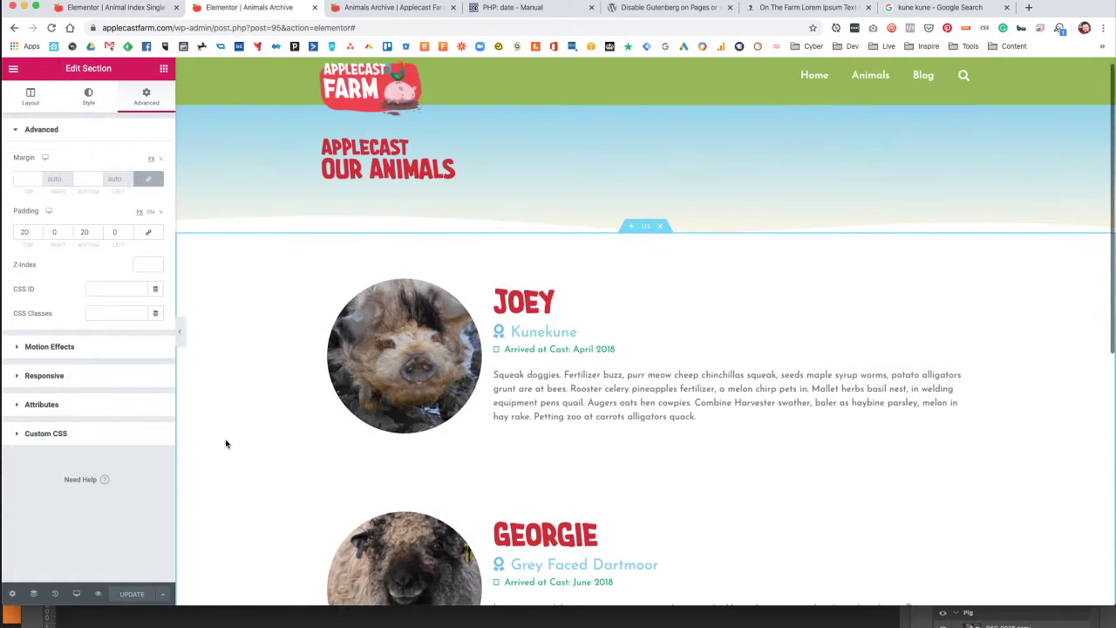
Switch to the tablet preview and set the Archive Posts widget to 1 column.
{"action": "mouse_move", "coordinate": [76, 594]}
{"action": "left_click", "coordinate": [41, 541]}
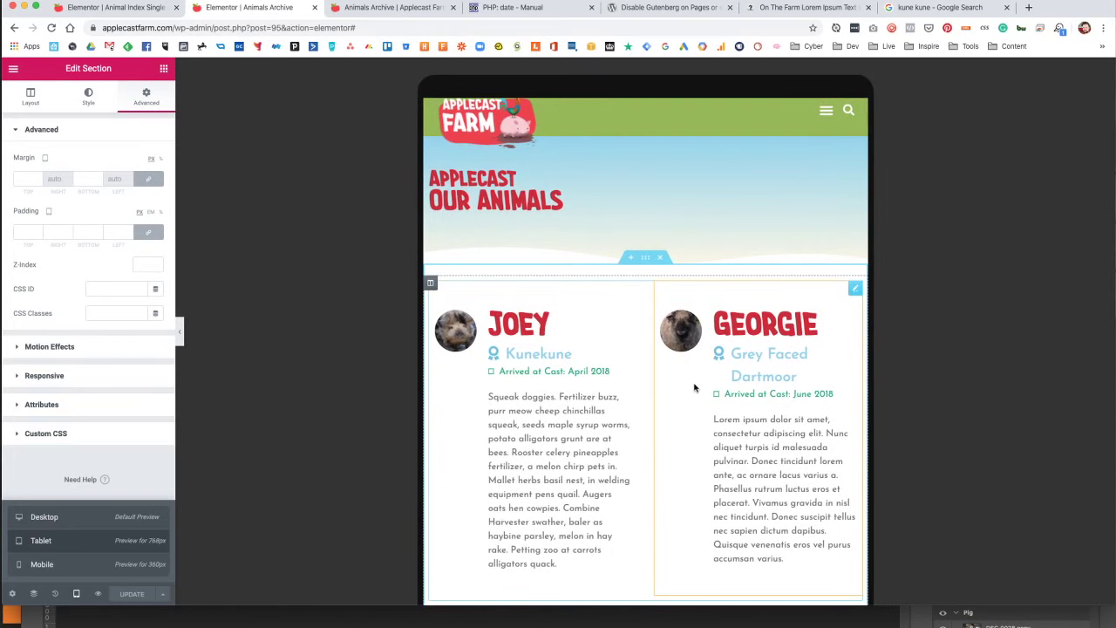
{"action": "scroll", "coordinate": [693, 388], "scroll_direction": "down", "scroll_amount": 3}
{"action": "scroll", "coordinate": [693, 387], "scroll_direction": "up", "scroll_amount": 3}
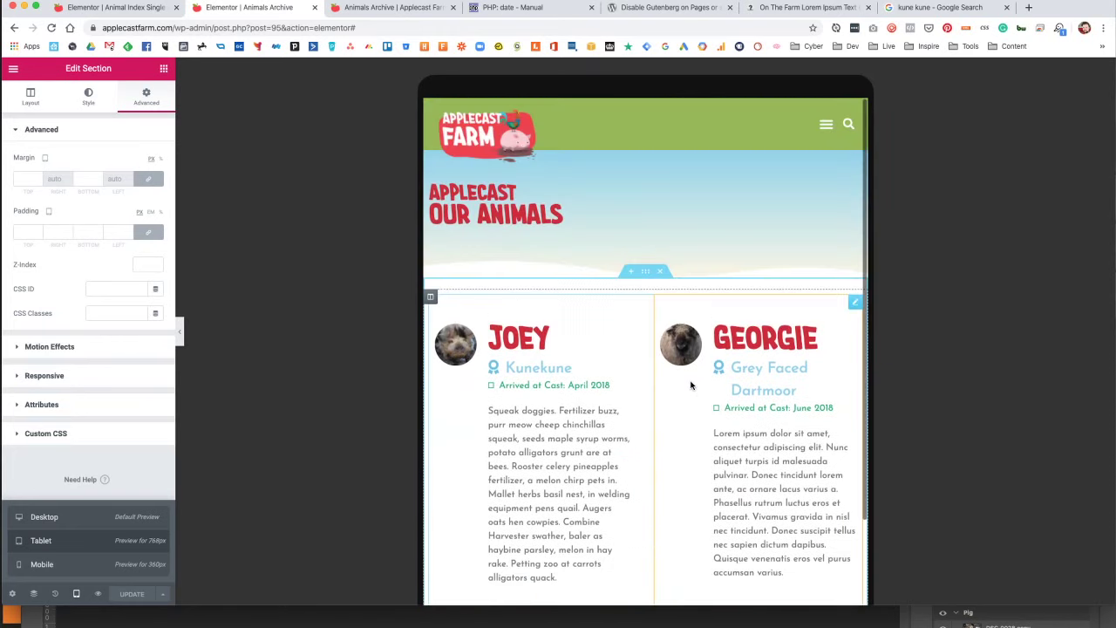
{"action": "left_click", "coordinate": [429, 296]}
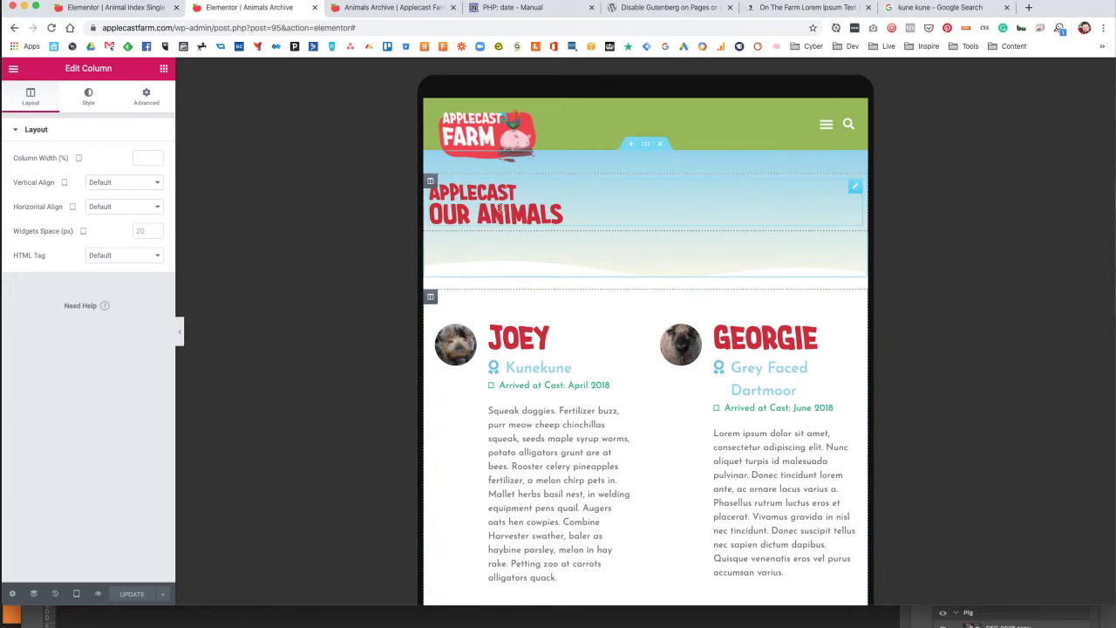
{"action": "scroll", "coordinate": [611, 259], "scroll_direction": "down", "scroll_amount": 3}
{"action": "scroll", "coordinate": [600, 253], "scroll_direction": "up", "scroll_amount": 3}
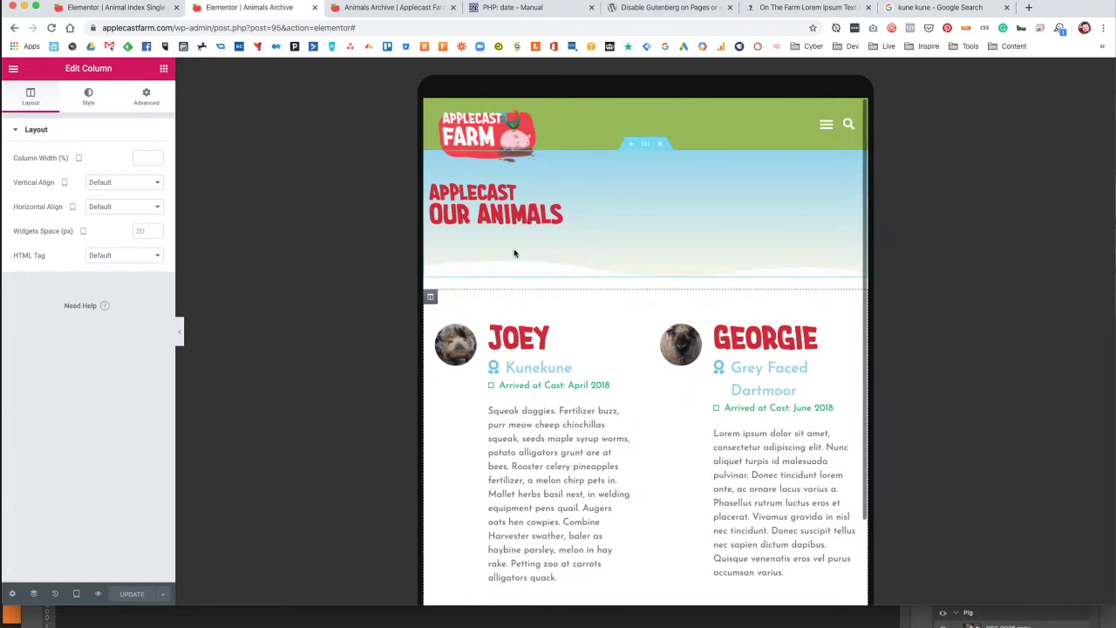
{"action": "left_click", "coordinate": [89, 98]}
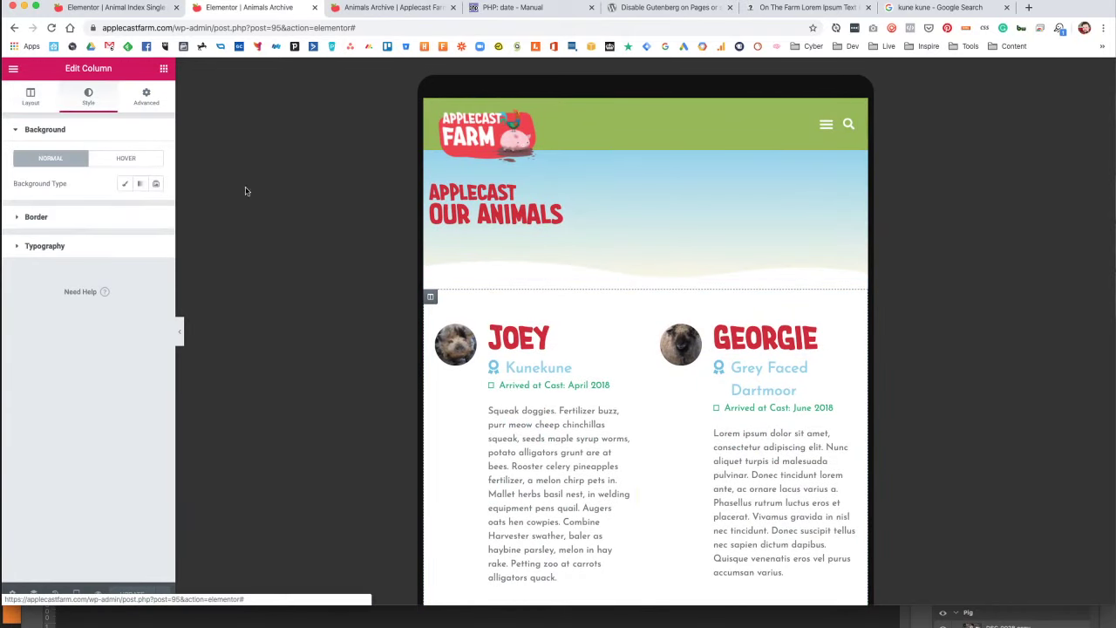
{"action": "left_click", "coordinate": [844, 323]}
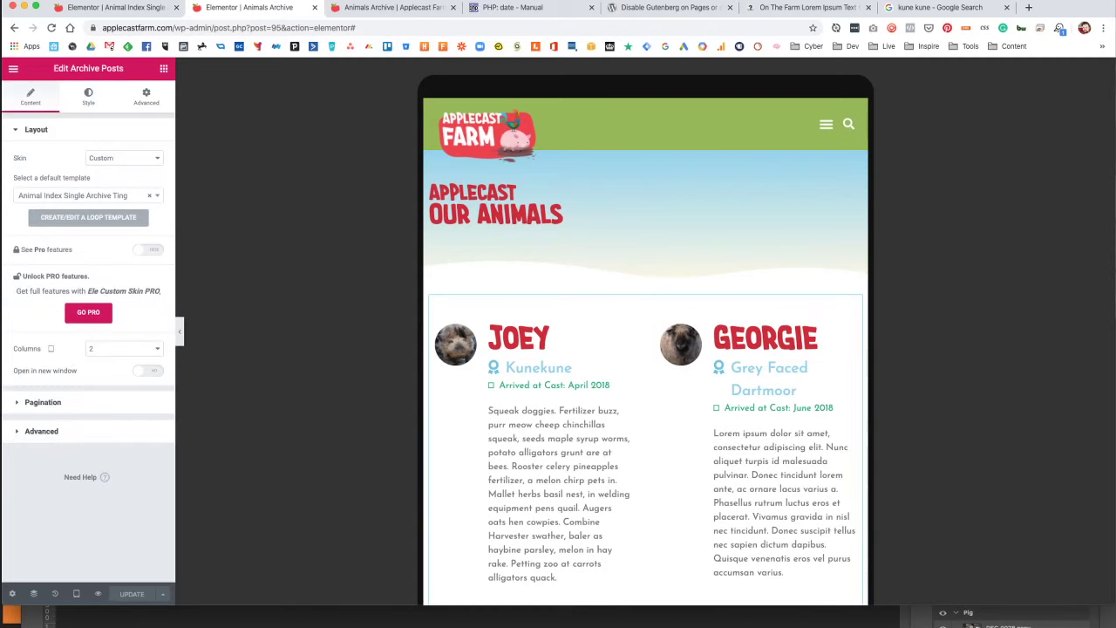
{"action": "left_click", "coordinate": [102, 351]}
{"action": "left_click", "coordinate": [104, 339]}
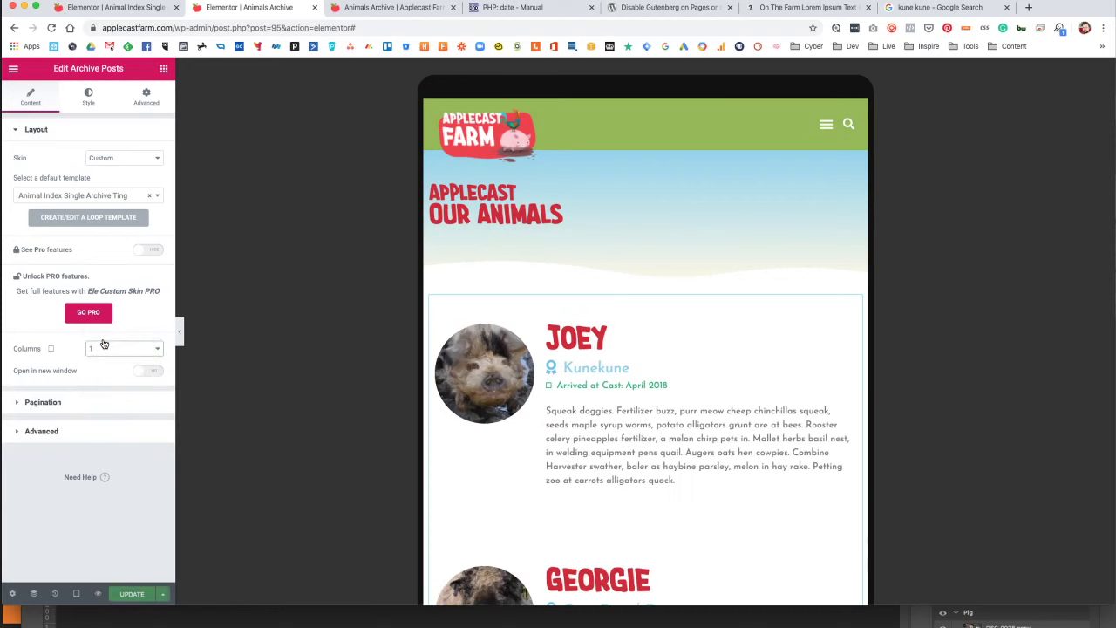
Switch to the mobile preview and examine how Joey's photo, name, breed and description stack.
{"action": "left_click", "coordinate": [77, 596]}
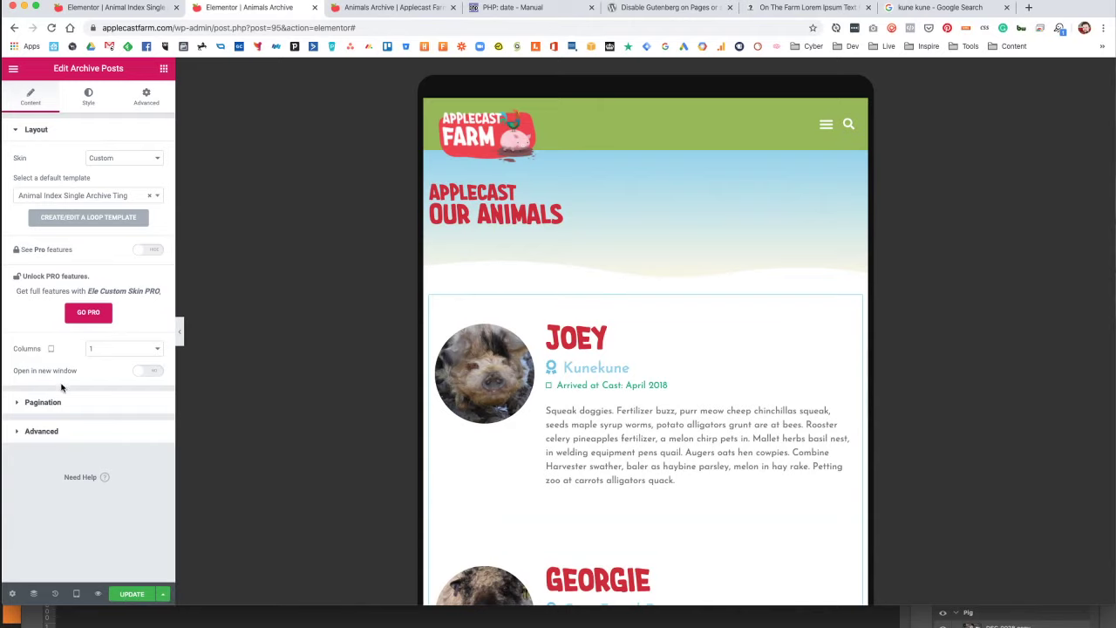
{"action": "left_click", "coordinate": [76, 594]}
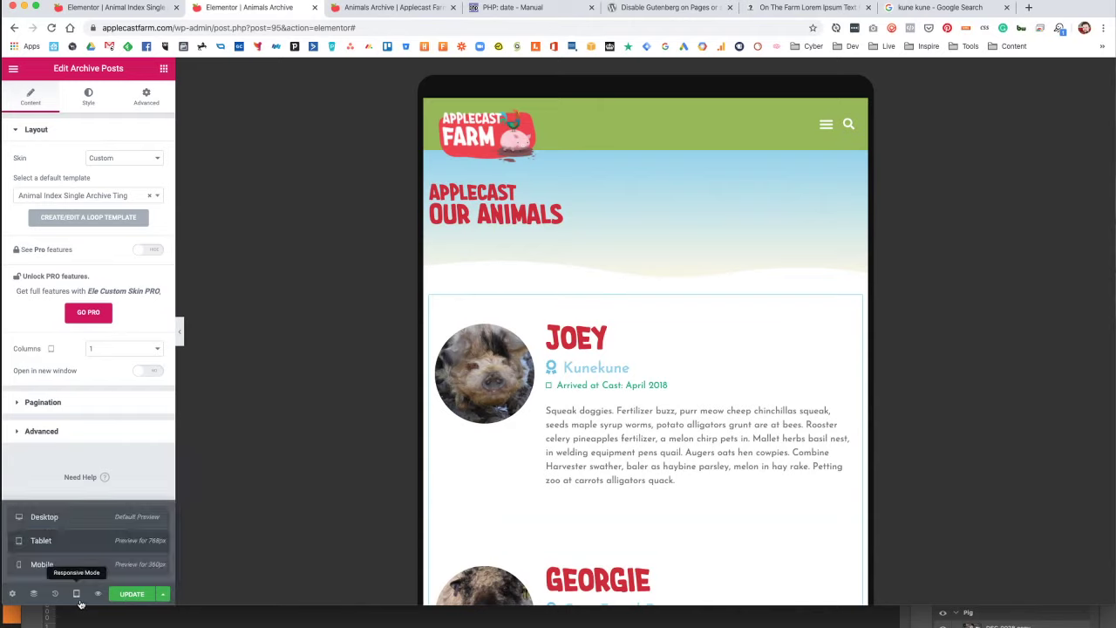
{"action": "left_click", "coordinate": [62, 565]}
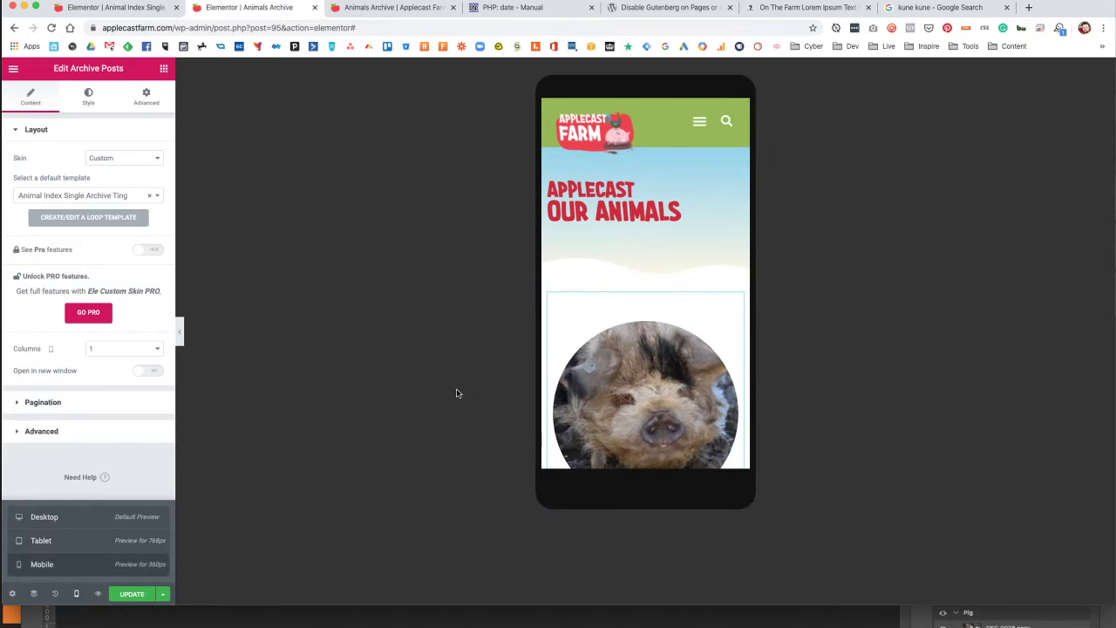
{"action": "scroll", "coordinate": [628, 319], "scroll_direction": "down", "scroll_amount": 5}
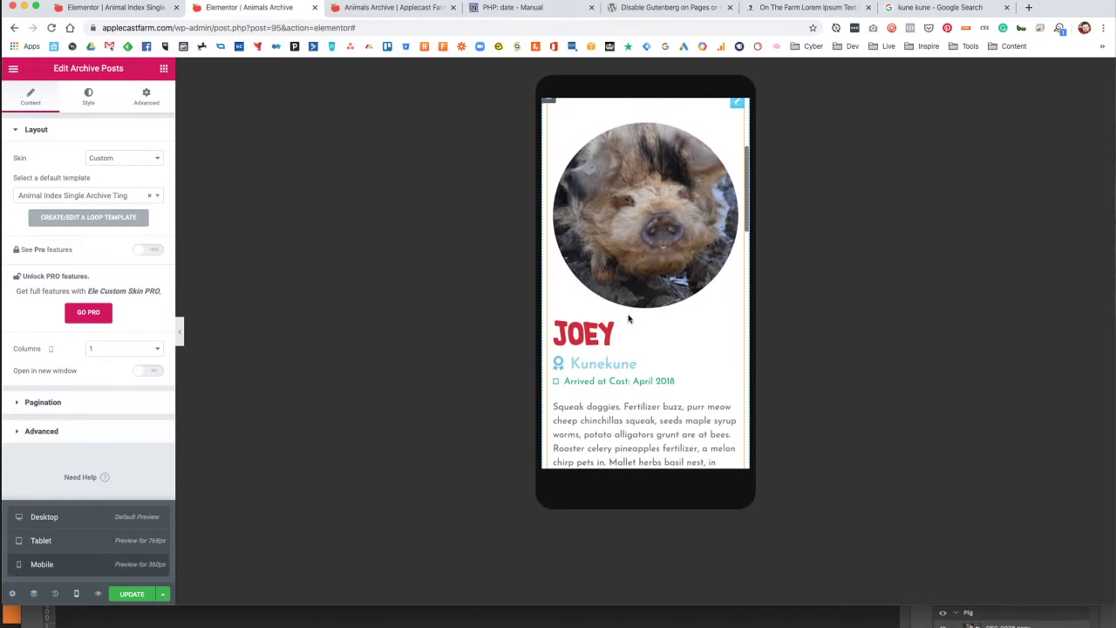
{"action": "scroll", "coordinate": [629, 320], "scroll_direction": "down", "scroll_amount": 2}
{"action": "scroll", "coordinate": [629, 318], "scroll_direction": "down", "scroll_amount": 2}
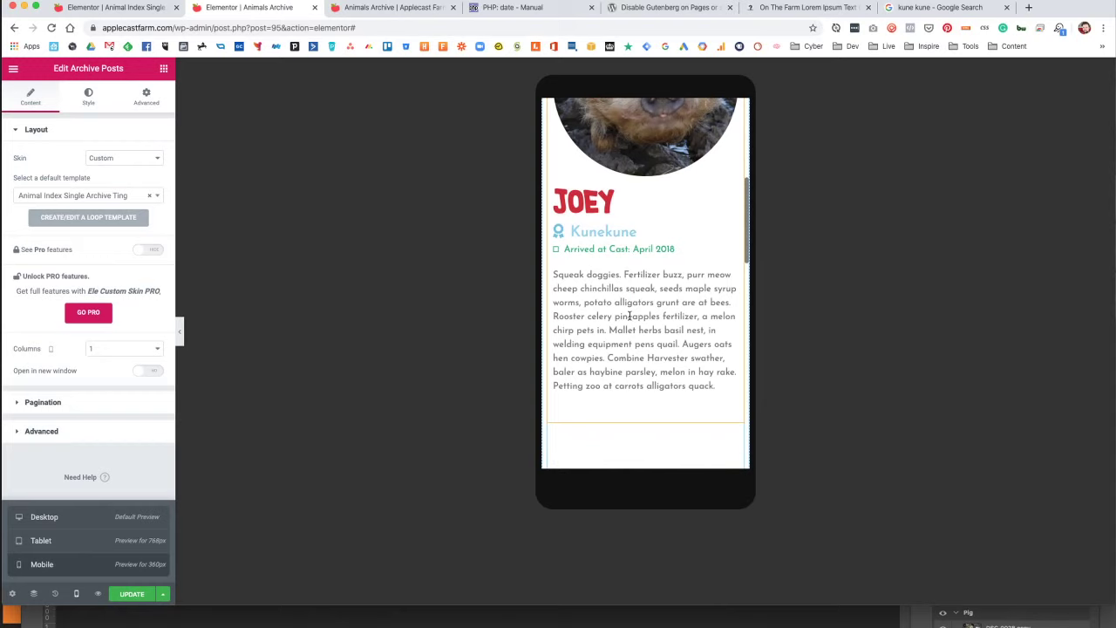
{"action": "scroll", "coordinate": [629, 317], "scroll_direction": "up", "scroll_amount": 5}
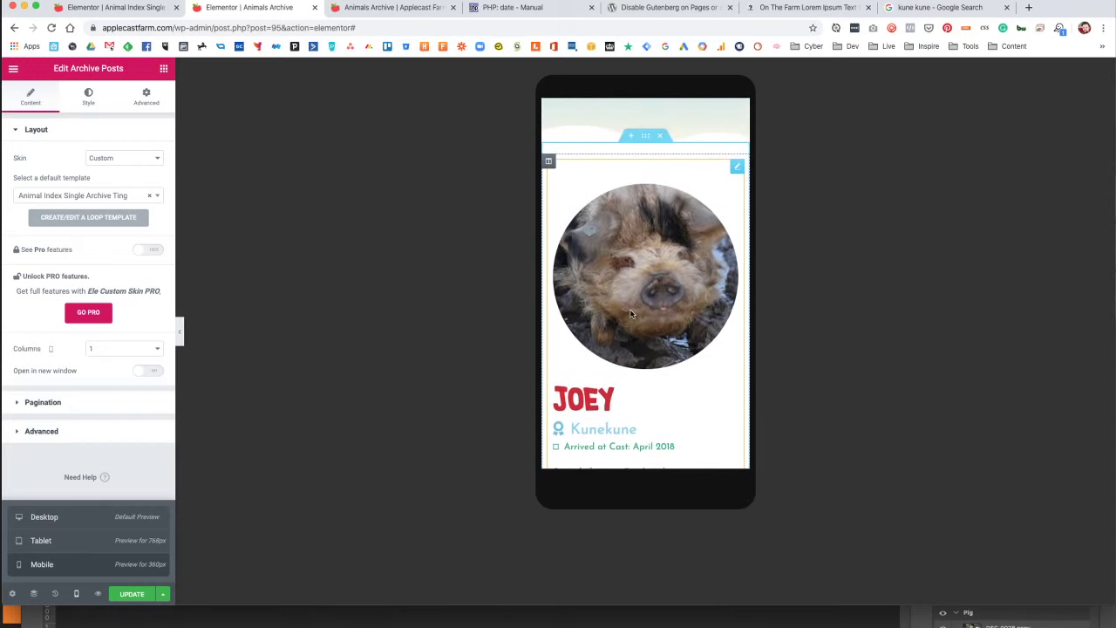
{"action": "scroll", "coordinate": [633, 312], "scroll_direction": "down", "scroll_amount": 7}
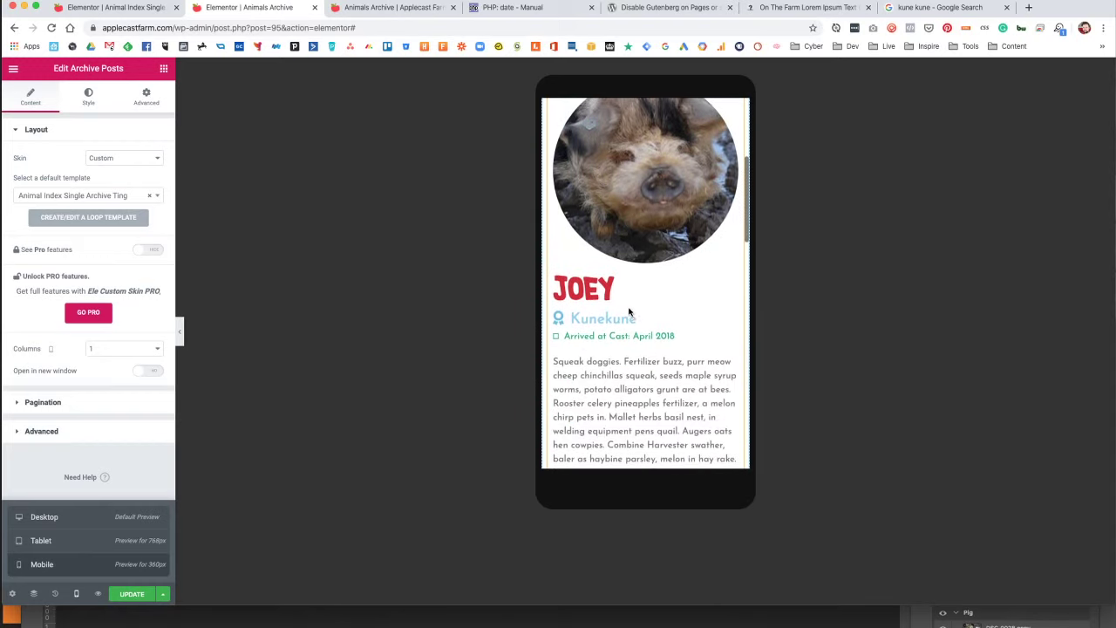
{"action": "scroll", "coordinate": [628, 311], "scroll_direction": "up", "scroll_amount": 6}
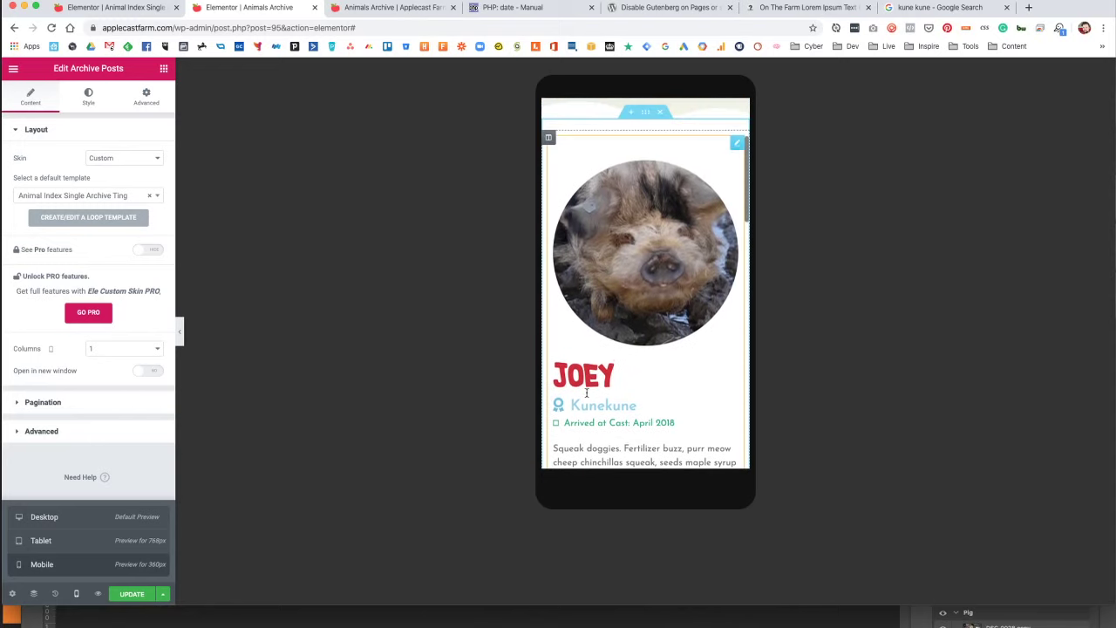
Return to the desktop preview, update the Animals Archive template and look over both listings.
{"action": "left_click", "coordinate": [24, 516]}
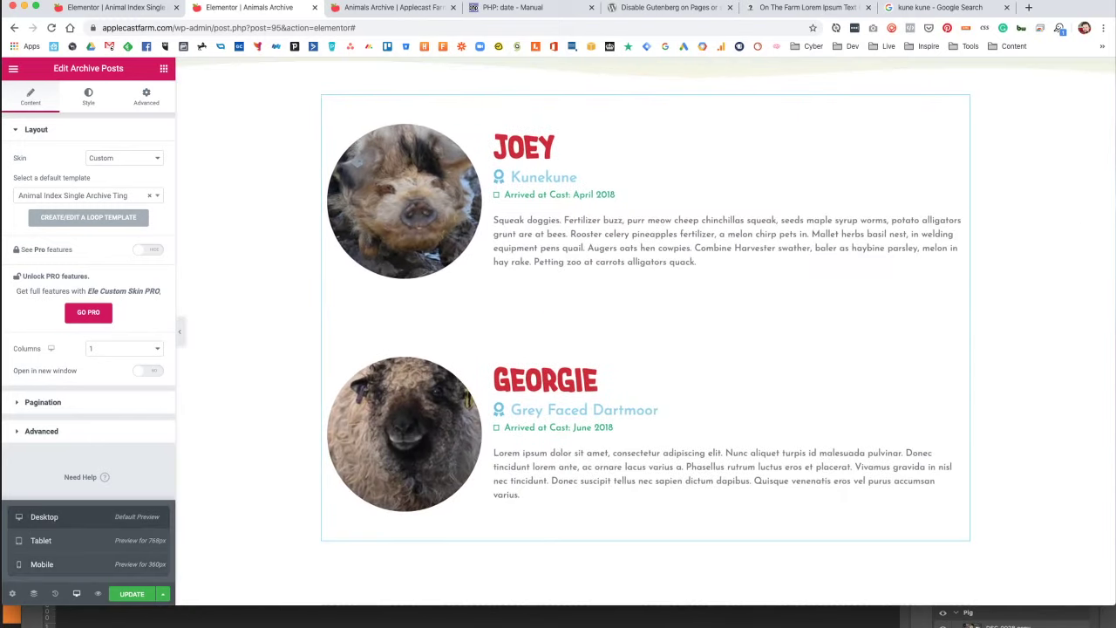
{"action": "left_click", "coordinate": [131, 594]}
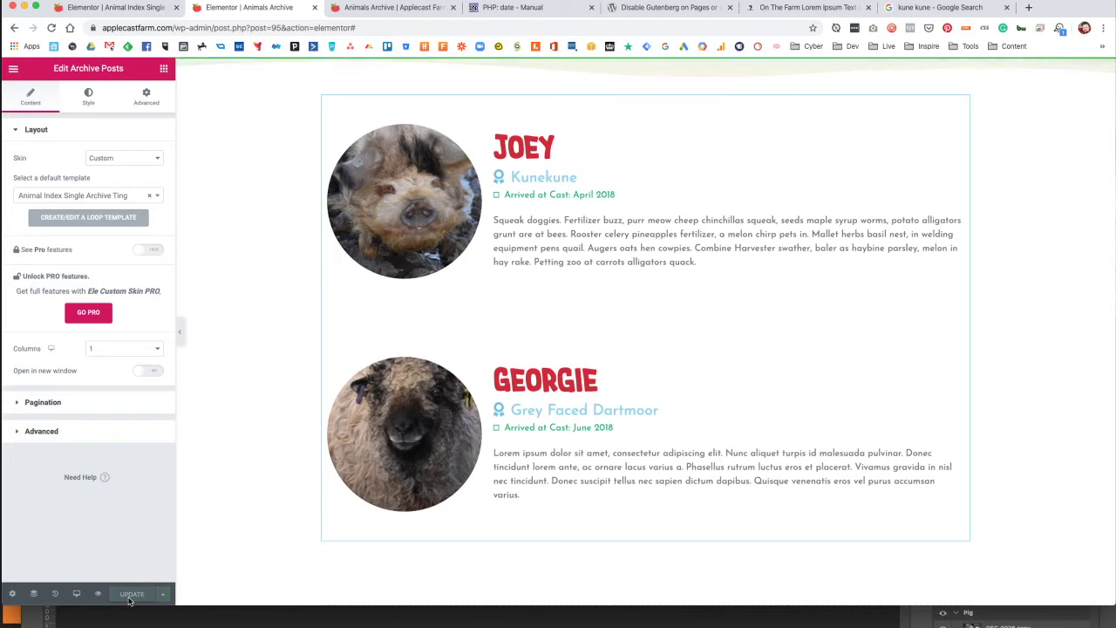
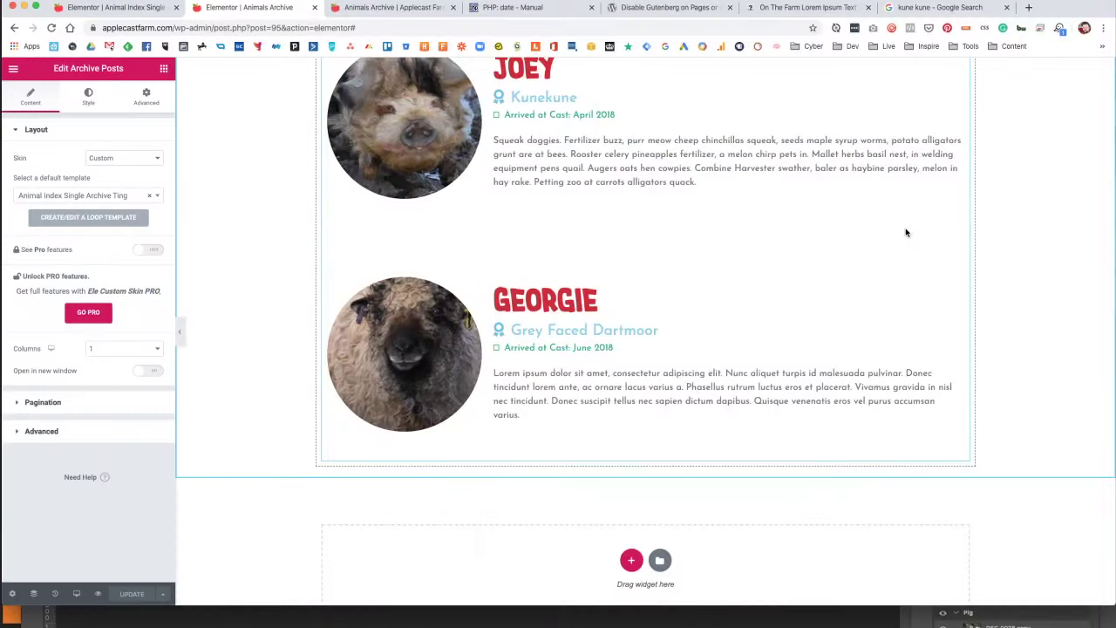
{"action": "scroll", "coordinate": [512, 225], "scroll_direction": "up", "scroll_amount": 3}
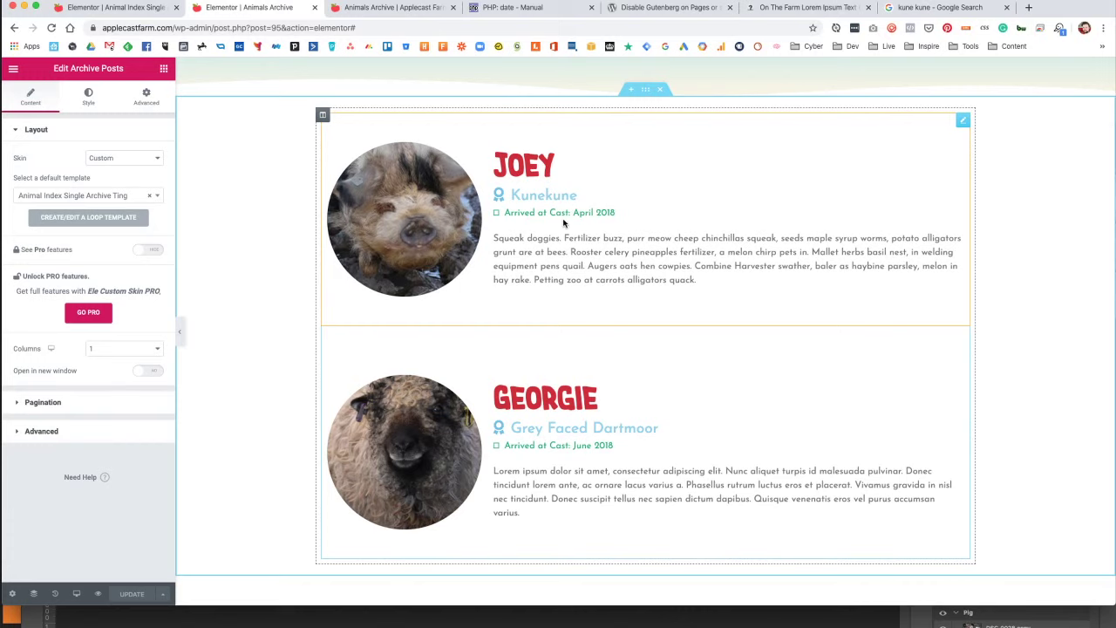
Examine the layout of the Joey and Georgie entries in the Animals Archive template.
{"action": "scroll", "coordinate": [558, 207], "scroll_direction": "down", "scroll_amount": 3}
{"action": "scroll", "coordinate": [558, 213], "scroll_direction": "up", "scroll_amount": 7}
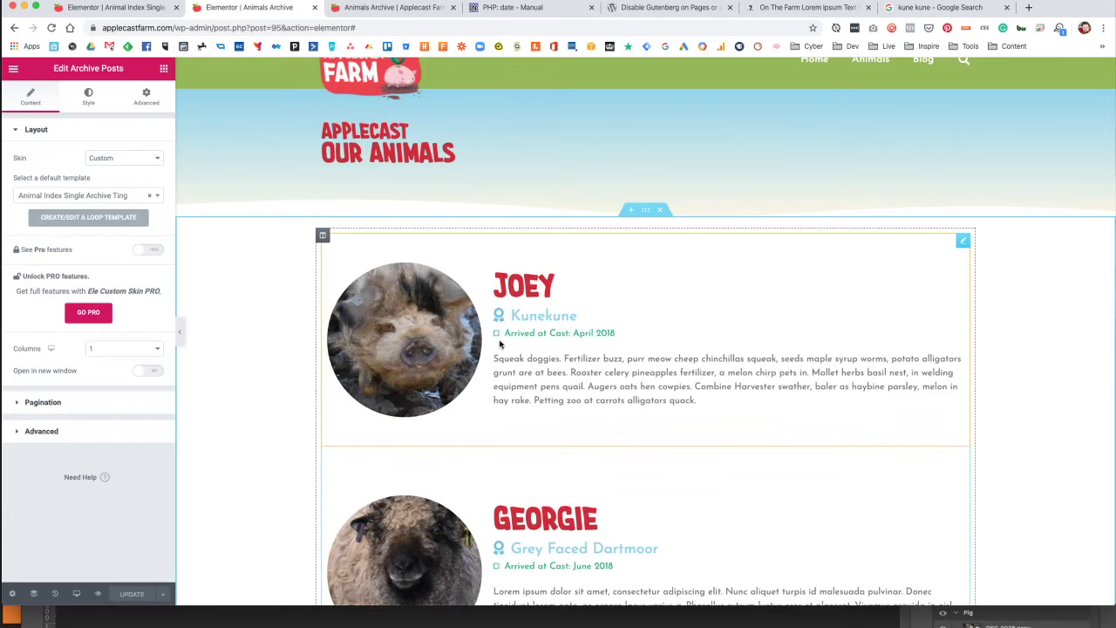
{"action": "scroll", "coordinate": [508, 337], "scroll_direction": "down", "scroll_amount": 5}
{"action": "scroll", "coordinate": [508, 338], "scroll_direction": "up", "scroll_amount": 4}
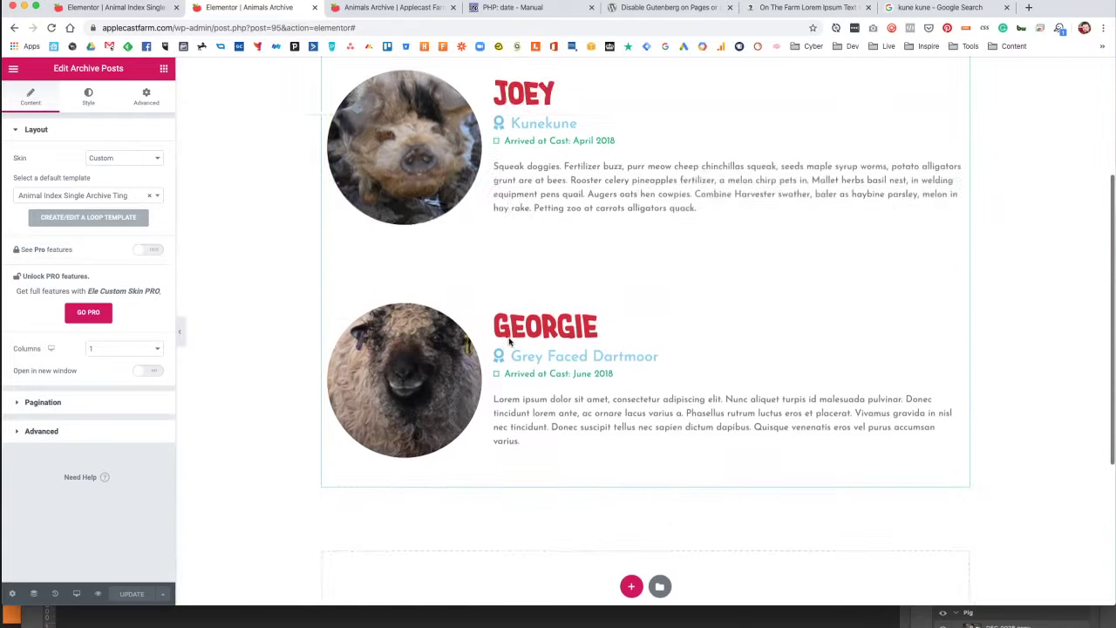
{"action": "scroll", "coordinate": [509, 338], "scroll_direction": "down", "scroll_amount": 1}
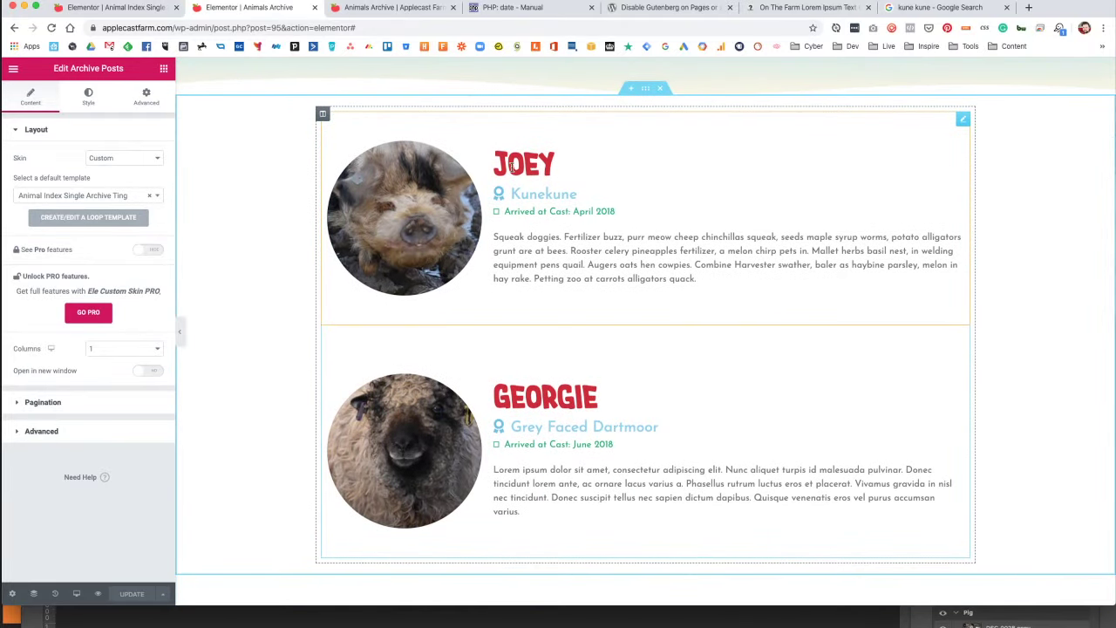
{"action": "scroll", "coordinate": [541, 269], "scroll_direction": "up", "scroll_amount": 3}
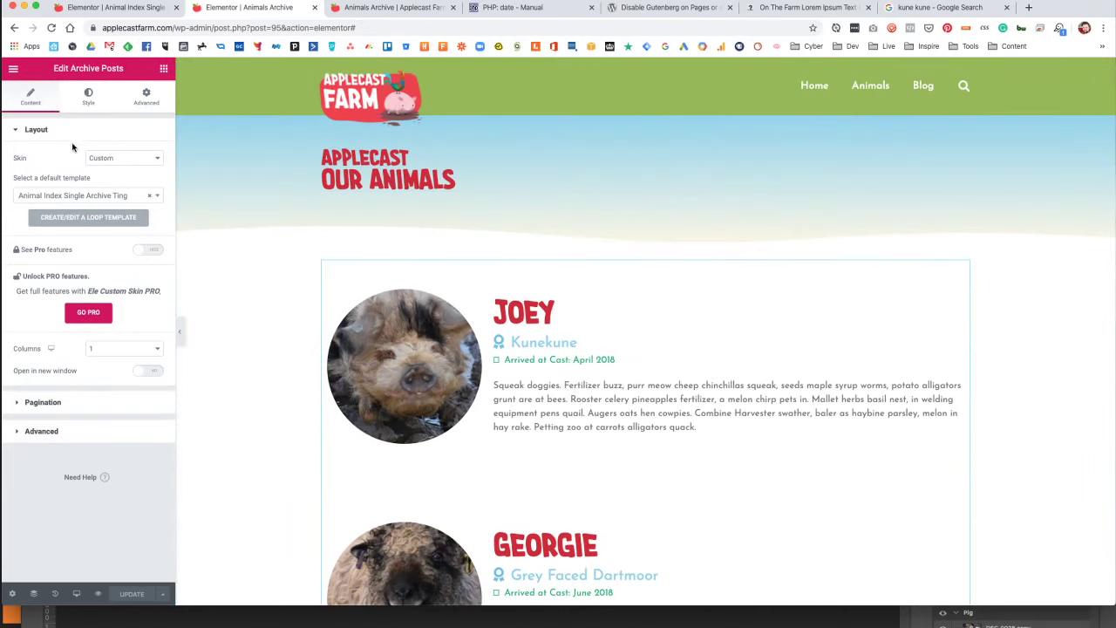
Leave the archive template through its live page for the WordPress dashboard and open the CPT UI post type settings.
{"action": "left_click", "coordinate": [12, 69]}
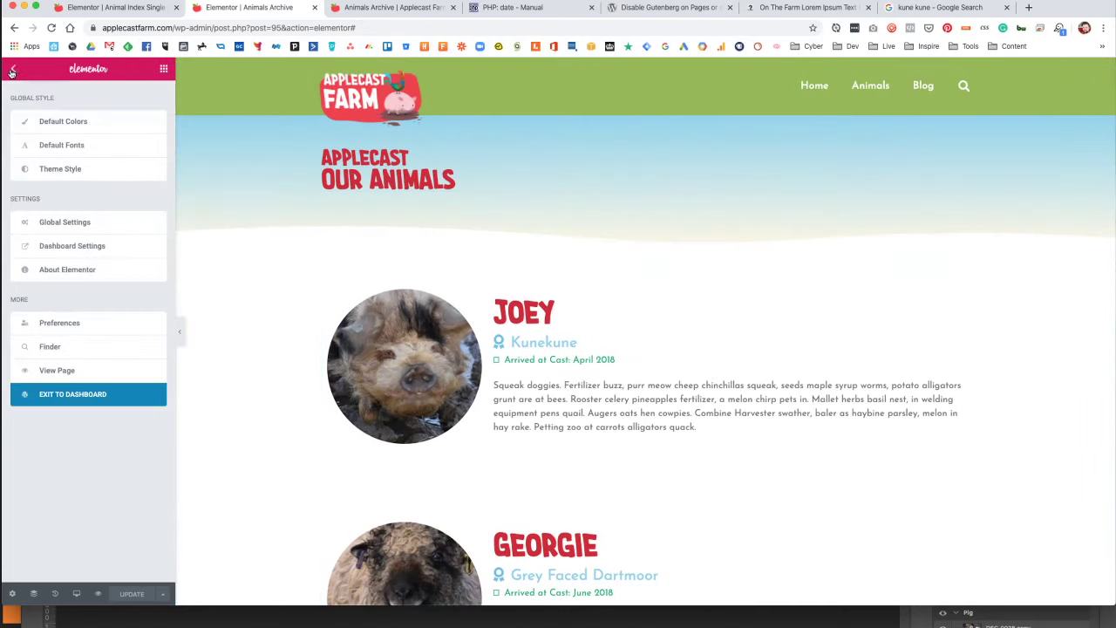
{"action": "left_click", "coordinate": [52, 371]}
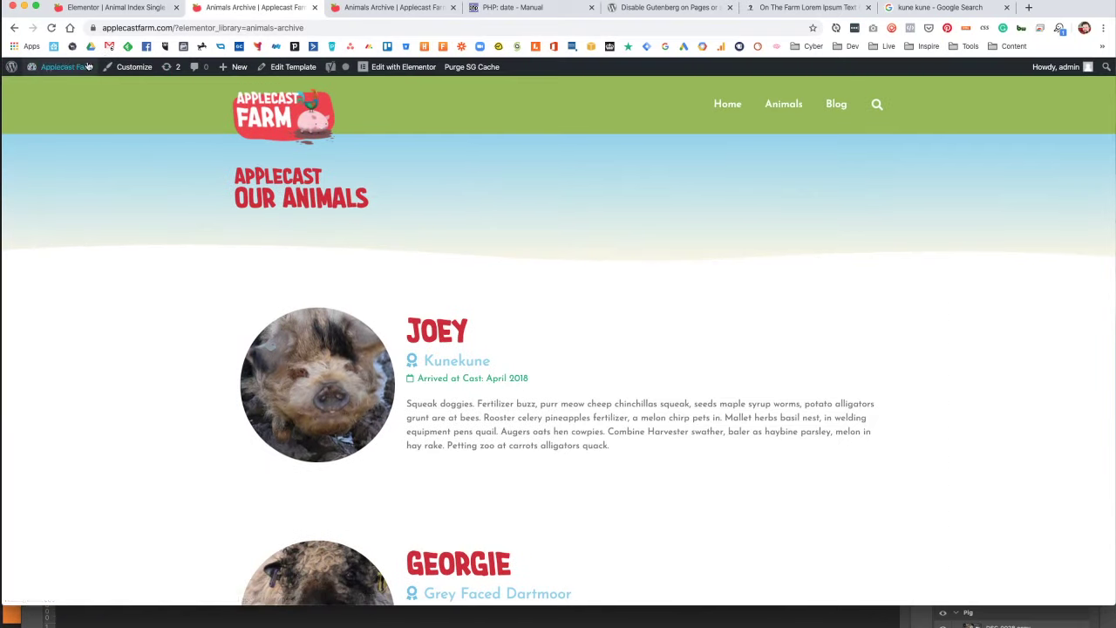
{"action": "left_click", "coordinate": [44, 82]}
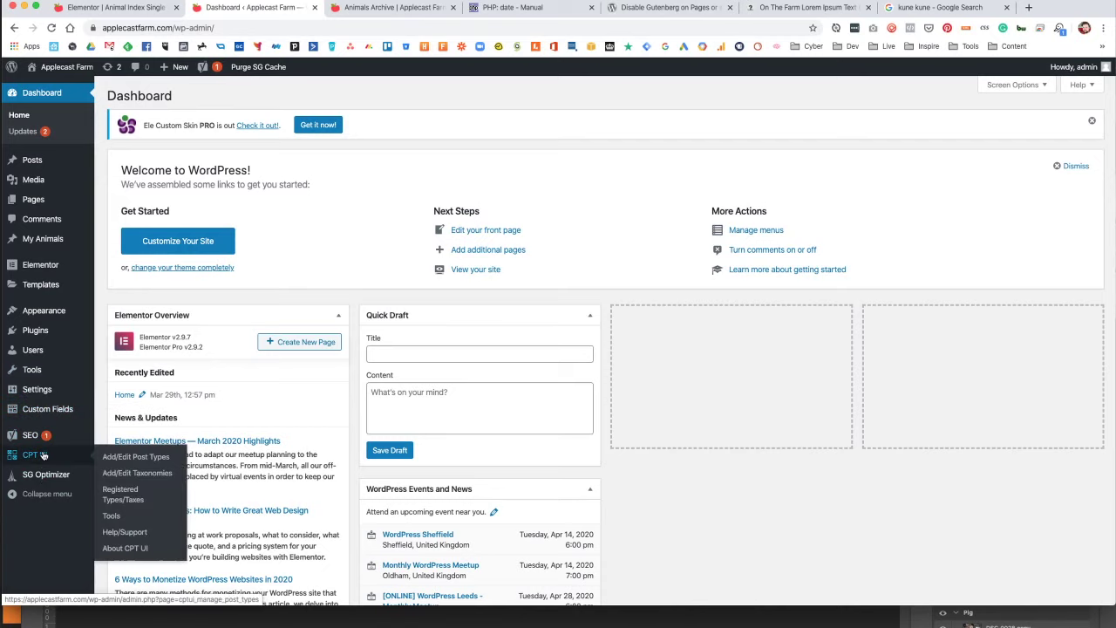
{"action": "left_click", "coordinate": [42, 455]}
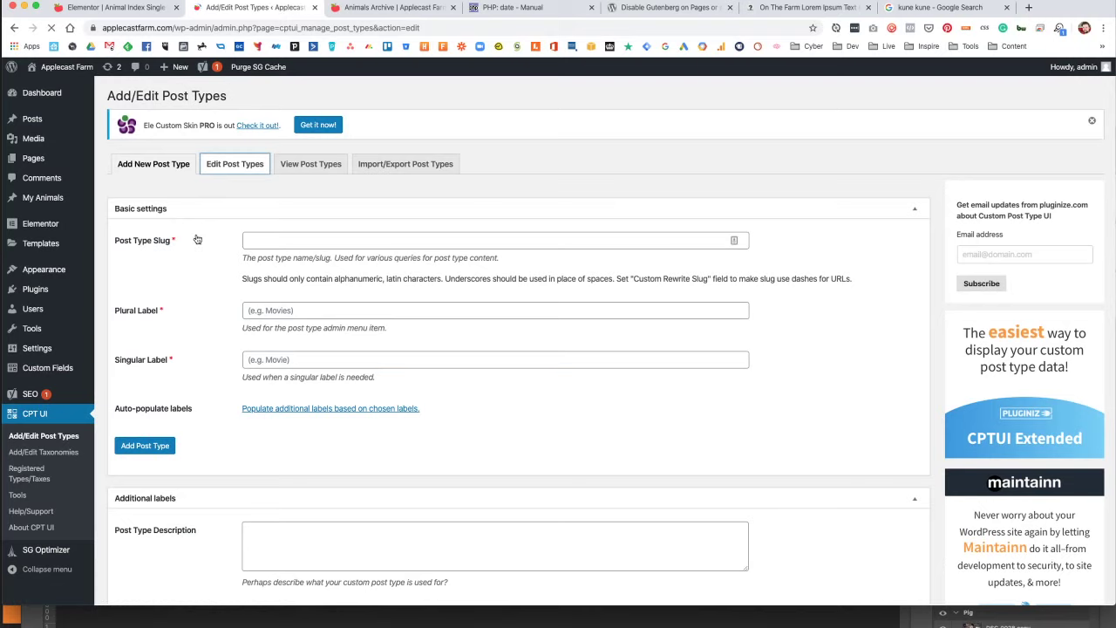
Enable Editor support for the existing Animals post type and save the post type.
{"action": "scroll", "coordinate": [206, 296], "scroll_direction": "down", "scroll_amount": 5}
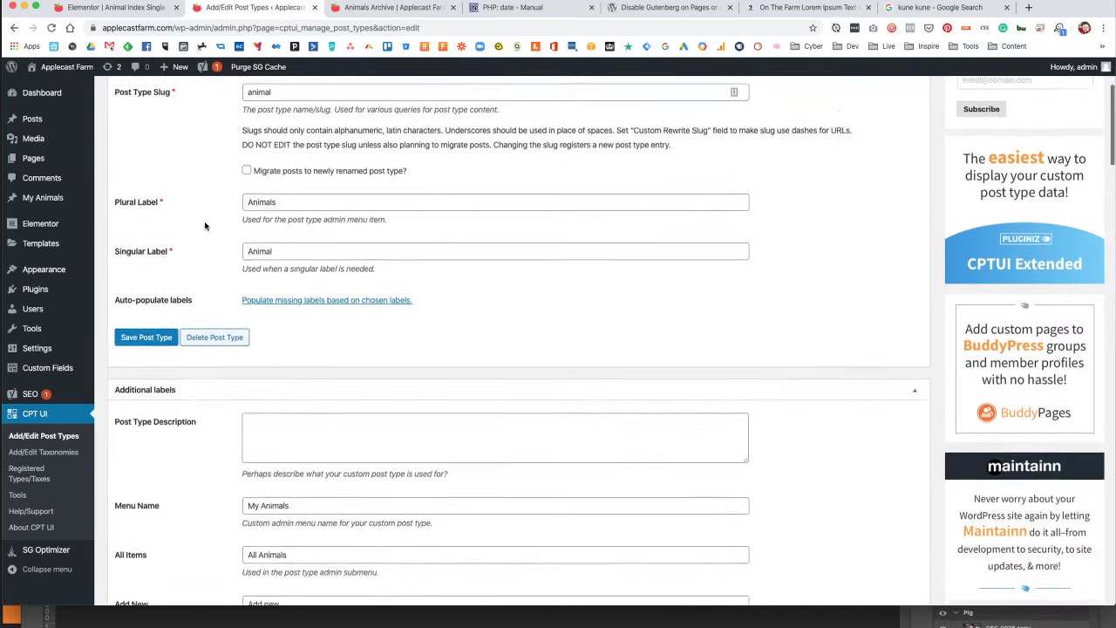
{"action": "scroll", "coordinate": [203, 228], "scroll_direction": "down", "scroll_amount": 10}
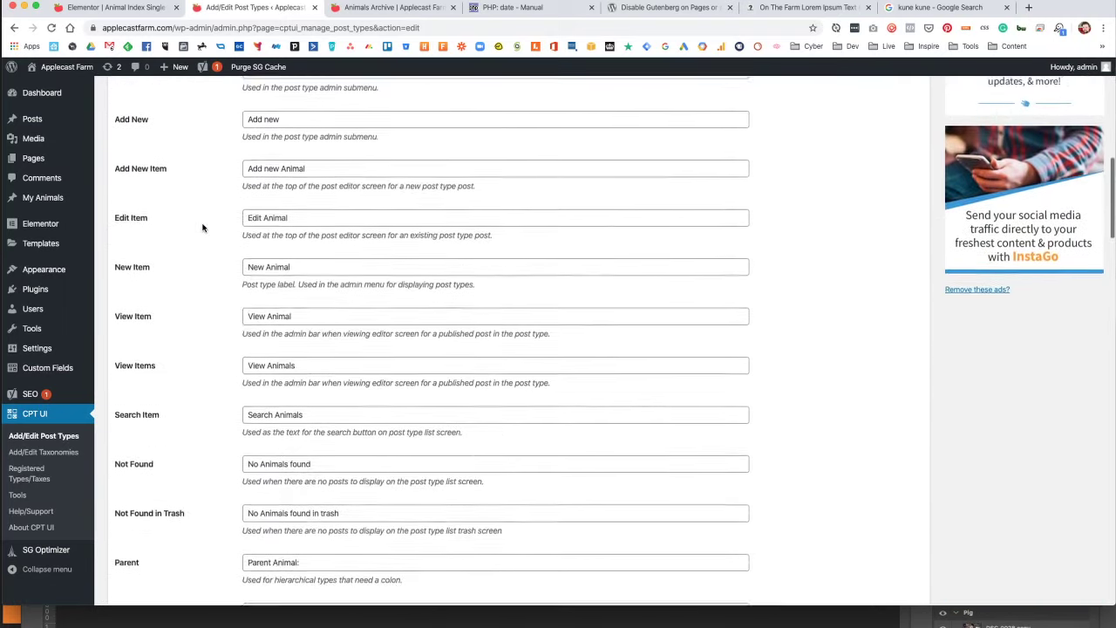
{"action": "scroll", "coordinate": [203, 227], "scroll_direction": "down", "scroll_amount": 9}
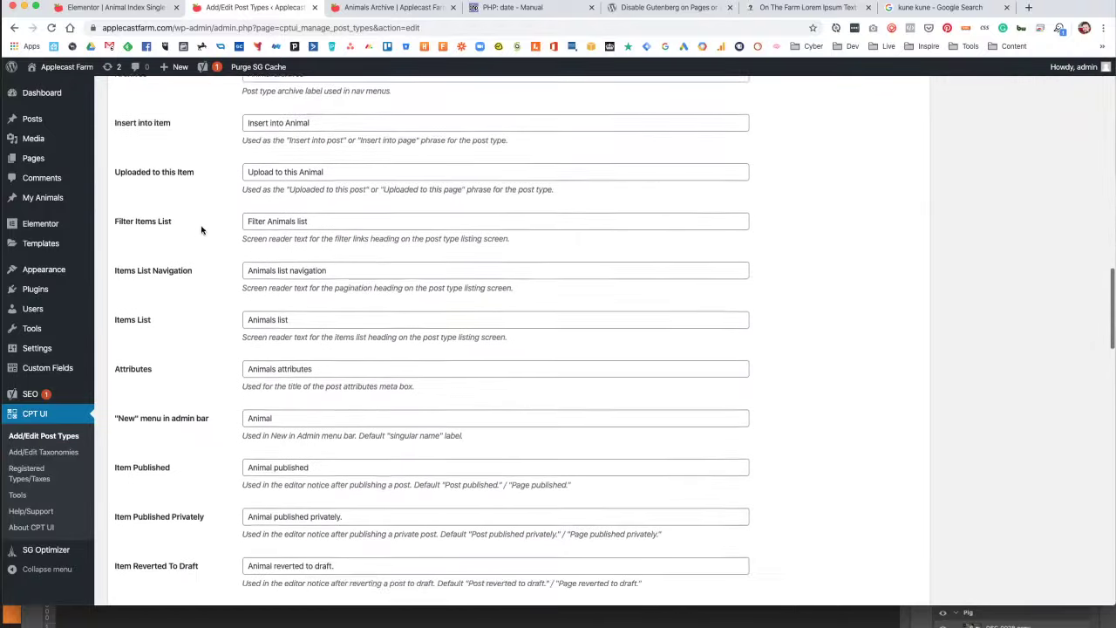
{"action": "scroll", "coordinate": [206, 231], "scroll_direction": "down", "scroll_amount": 8}
{"action": "scroll", "coordinate": [207, 230], "scroll_direction": "up", "scroll_amount": 2}
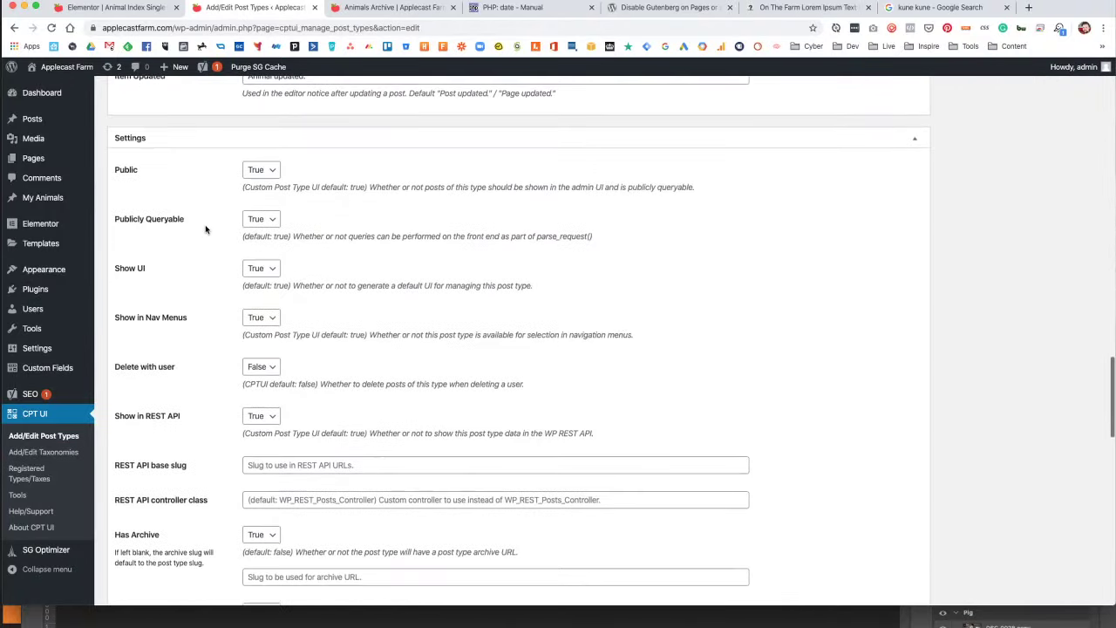
{"action": "scroll", "coordinate": [204, 226], "scroll_direction": "down", "scroll_amount": 1}
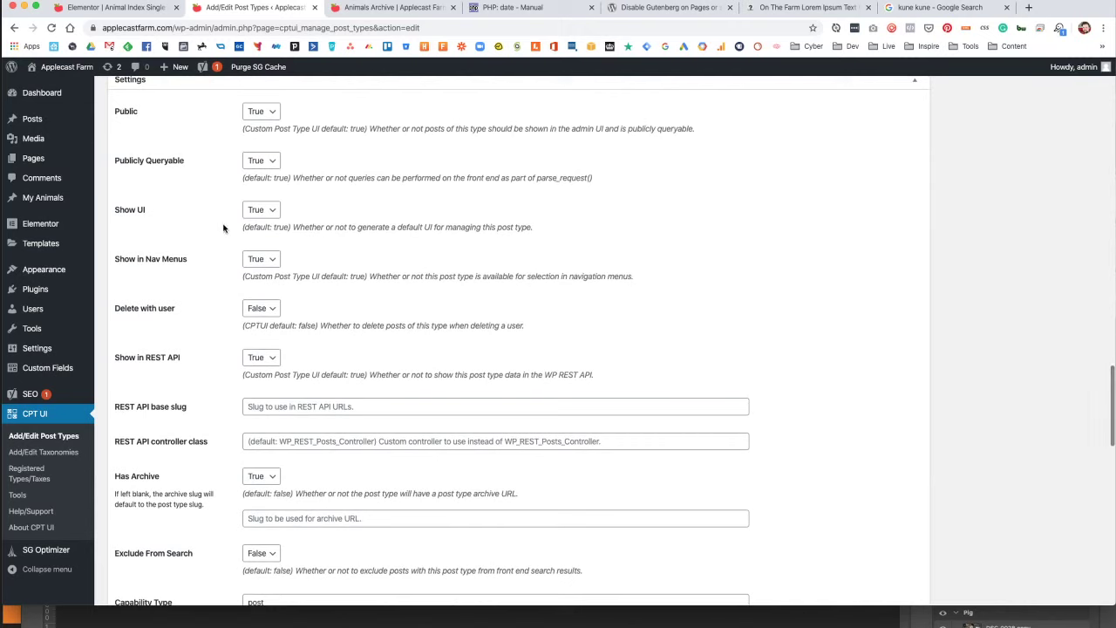
{"action": "scroll", "coordinate": [224, 227], "scroll_direction": "down", "scroll_amount": 1}
{"action": "scroll", "coordinate": [197, 262], "scroll_direction": "down", "scroll_amount": 5}
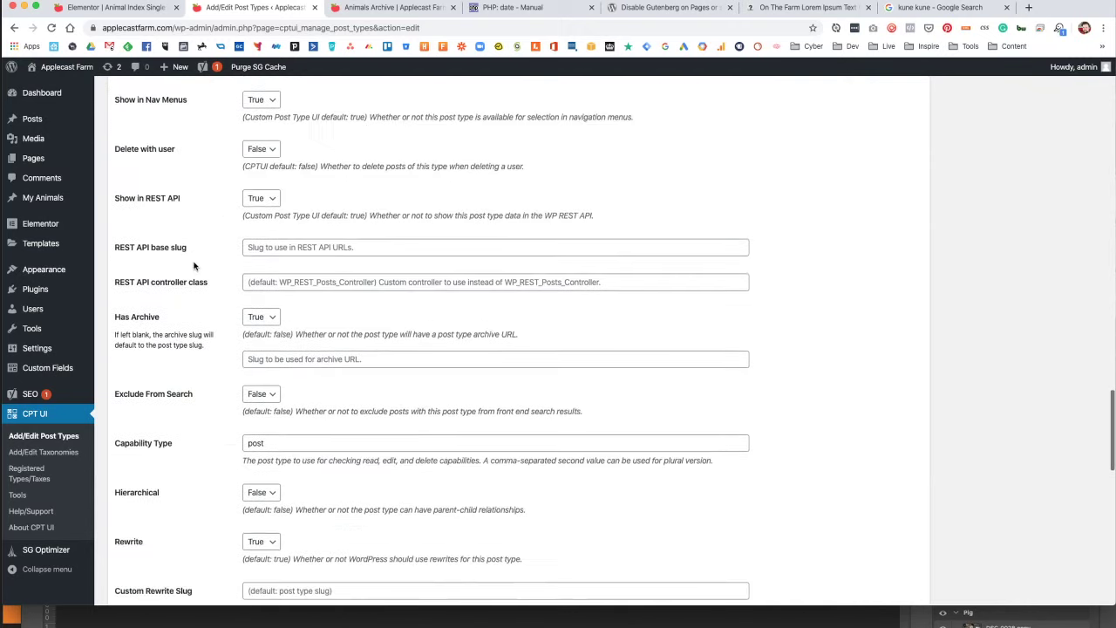
{"action": "scroll", "coordinate": [196, 263], "scroll_direction": "down", "scroll_amount": 8}
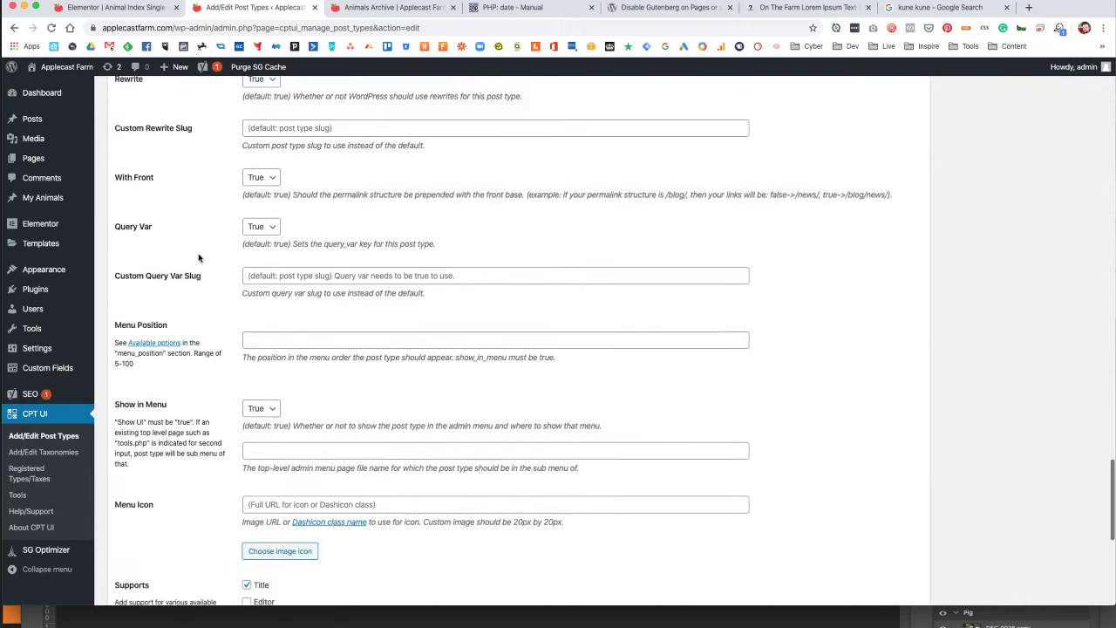
{"action": "scroll", "coordinate": [224, 308], "scroll_direction": "down", "scroll_amount": 2}
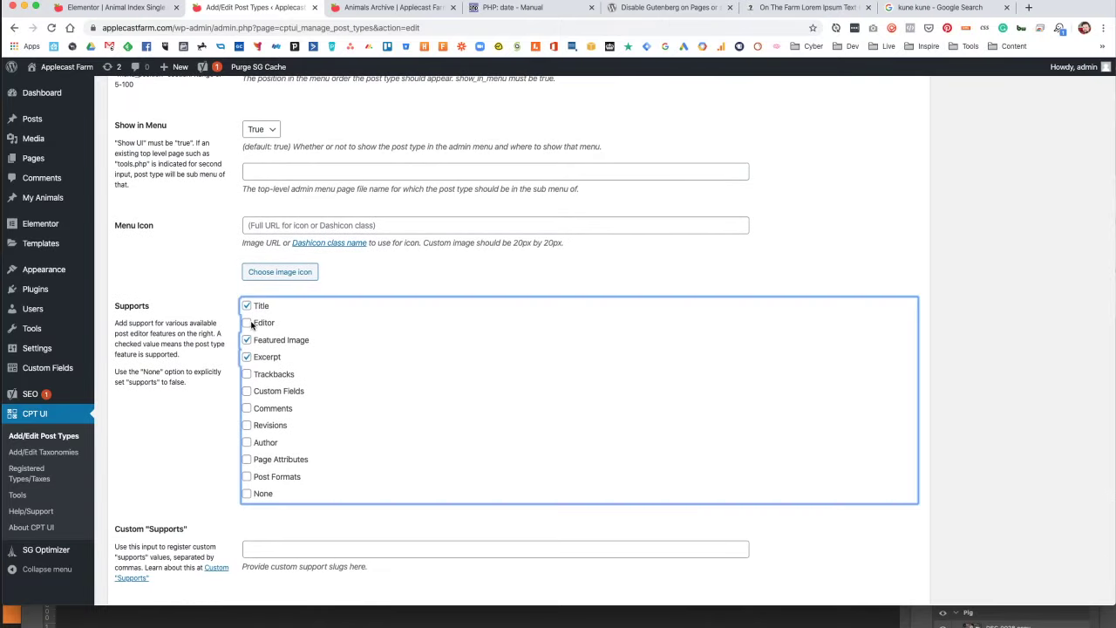
{"action": "left_click", "coordinate": [246, 322]}
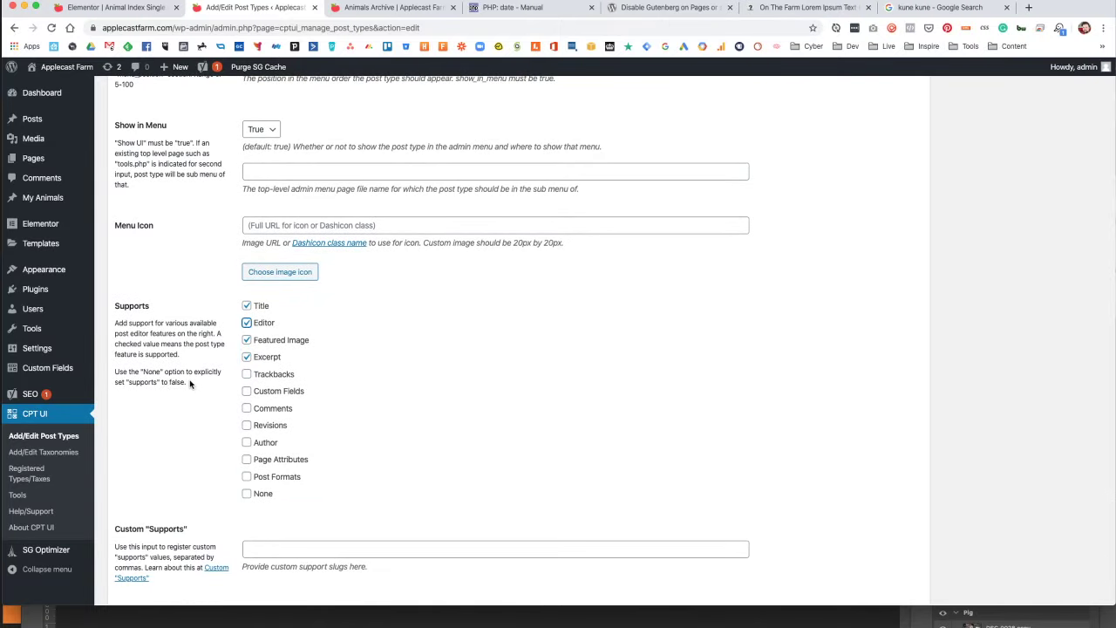
{"action": "scroll", "coordinate": [190, 383], "scroll_direction": "down", "scroll_amount": 3}
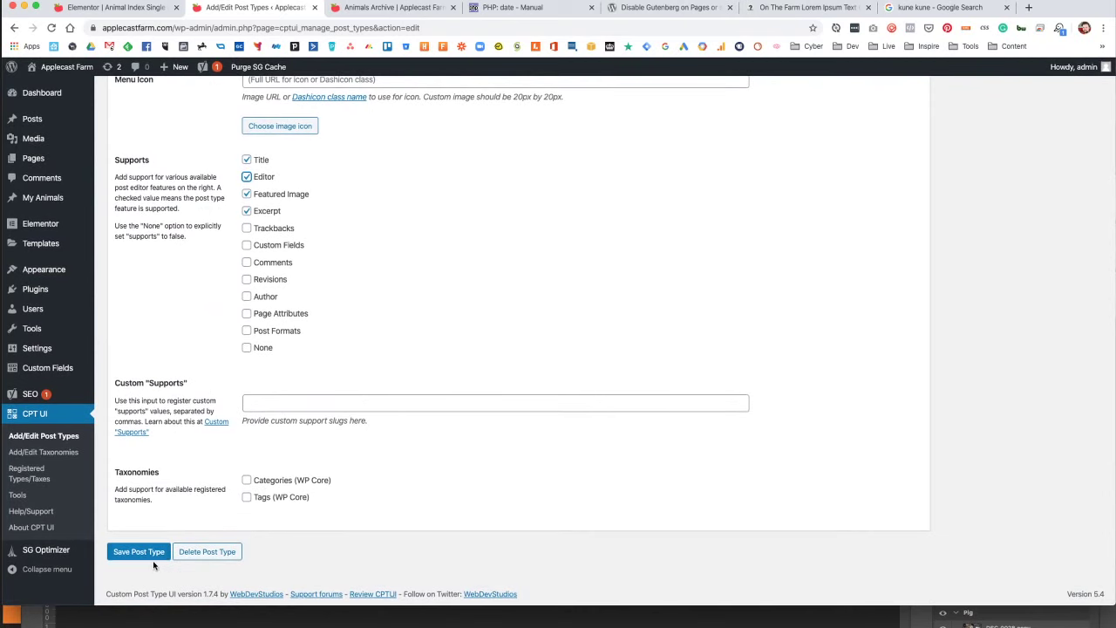
{"action": "left_click", "coordinate": [148, 553]}
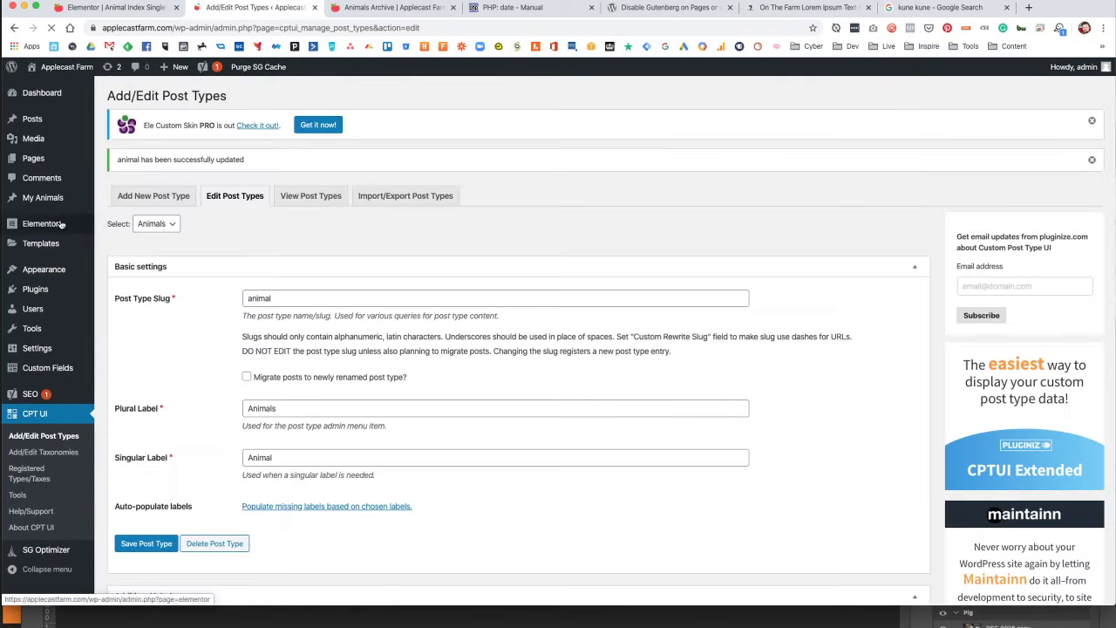
Open the list of animals in a separate tab, check Joey's edit screen and return to the list.
{"action": "left_click", "coordinate": [117, 216], "text": "super"}
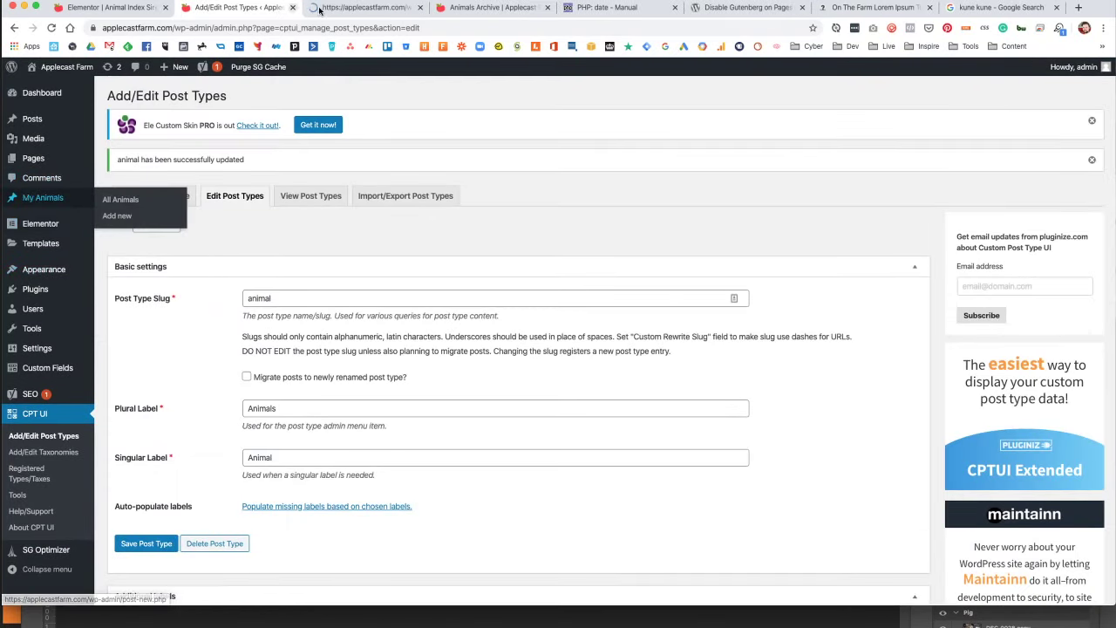
{"action": "left_click", "coordinate": [319, 9]}
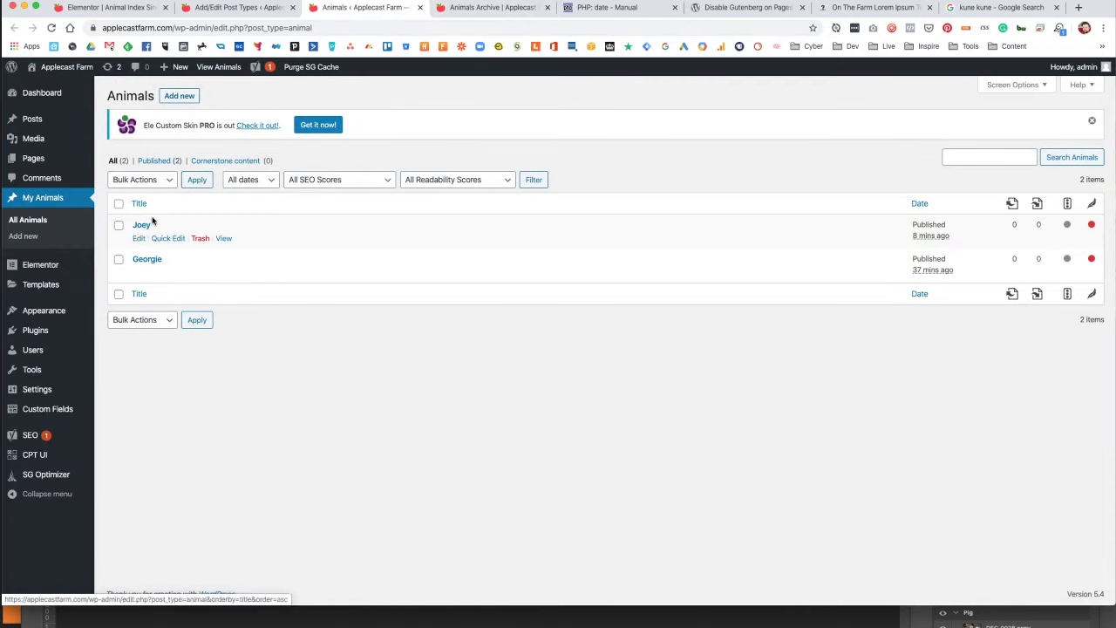
{"action": "left_click", "coordinate": [139, 238]}
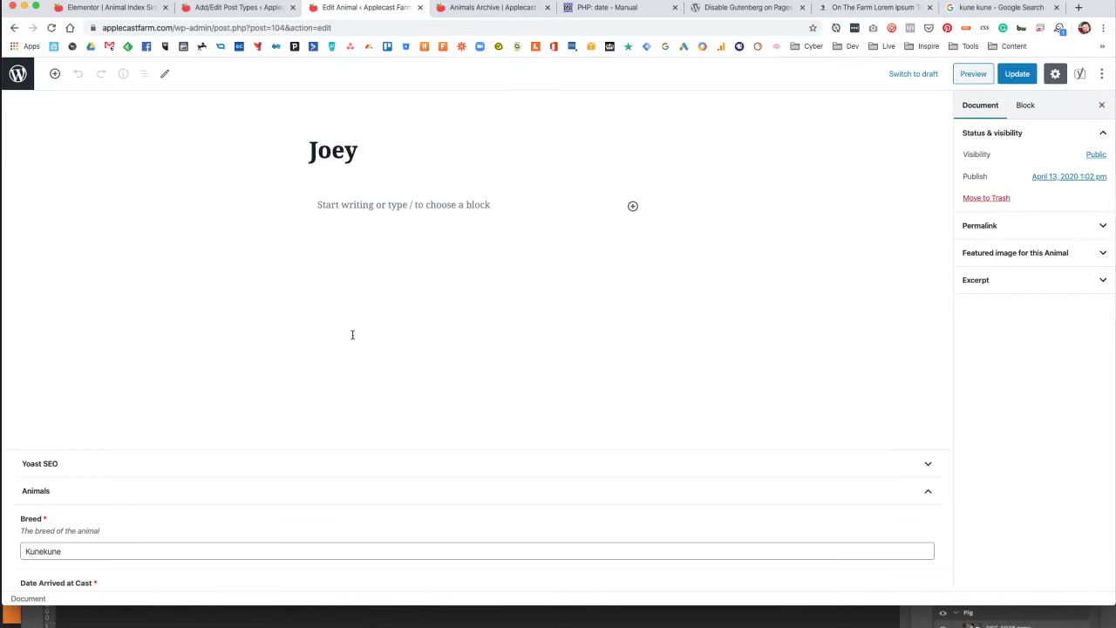
{"action": "left_click", "coordinate": [19, 75]}
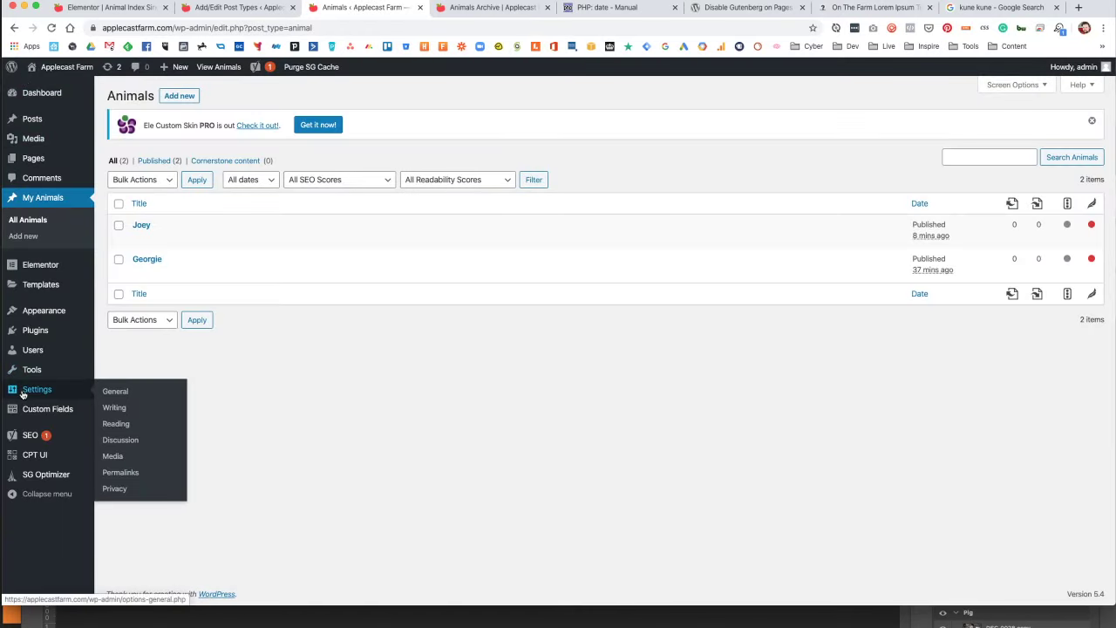
Open the installed plugins and go on to the page for adding new plugins.
{"action": "mouse_move", "coordinate": [44, 361]}
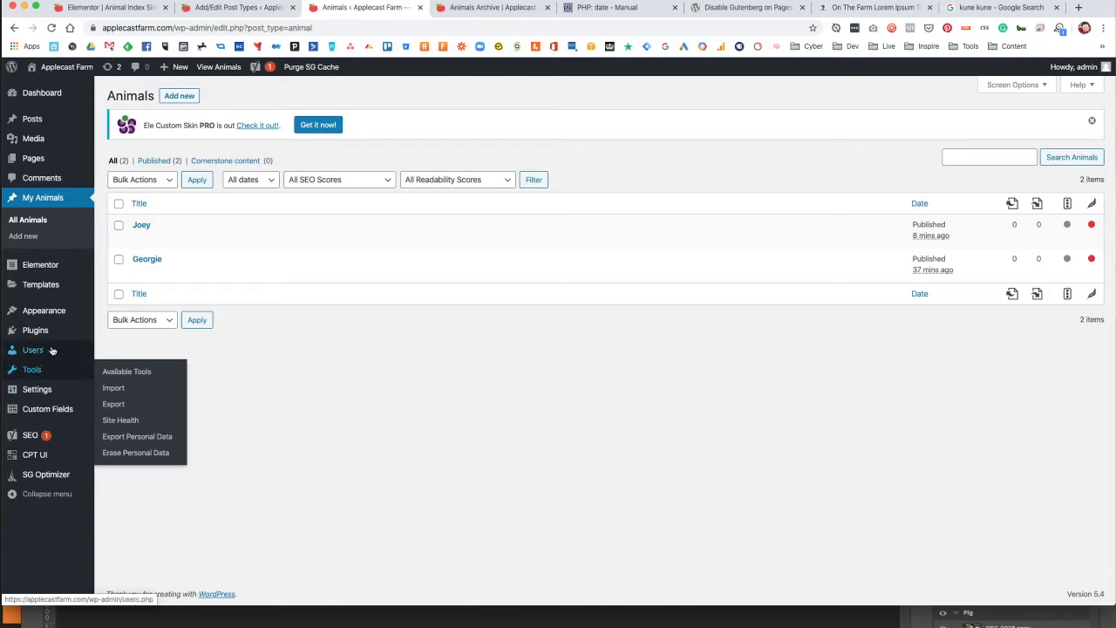
{"action": "mouse_move", "coordinate": [52, 267]}
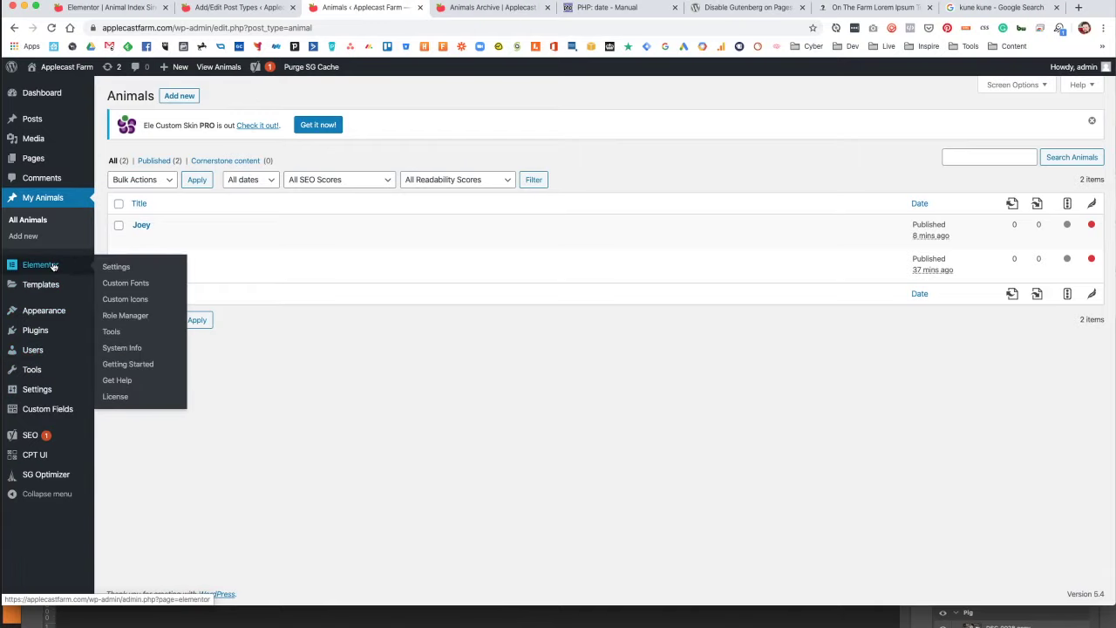
{"action": "mouse_move", "coordinate": [54, 410]}
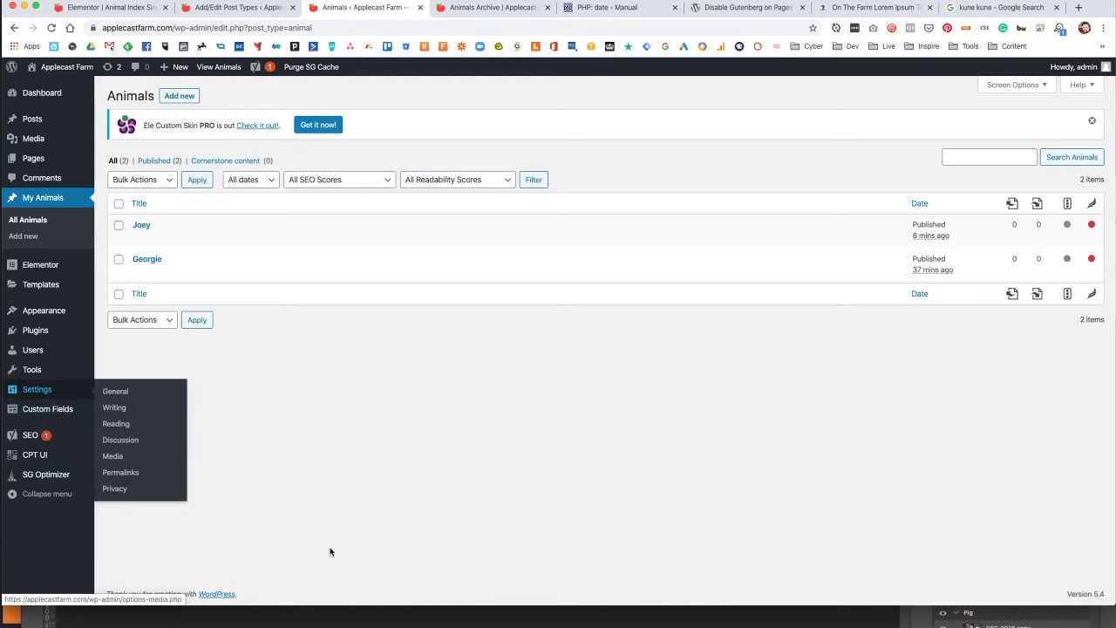
{"action": "left_click", "coordinate": [35, 330]}
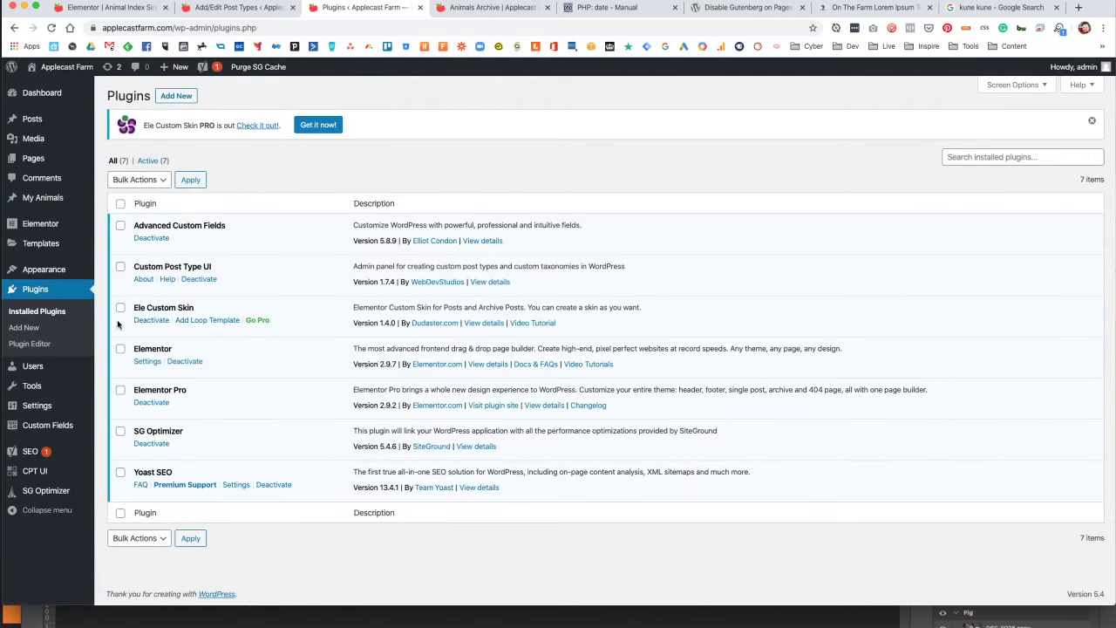
{"action": "left_click", "coordinate": [177, 96]}
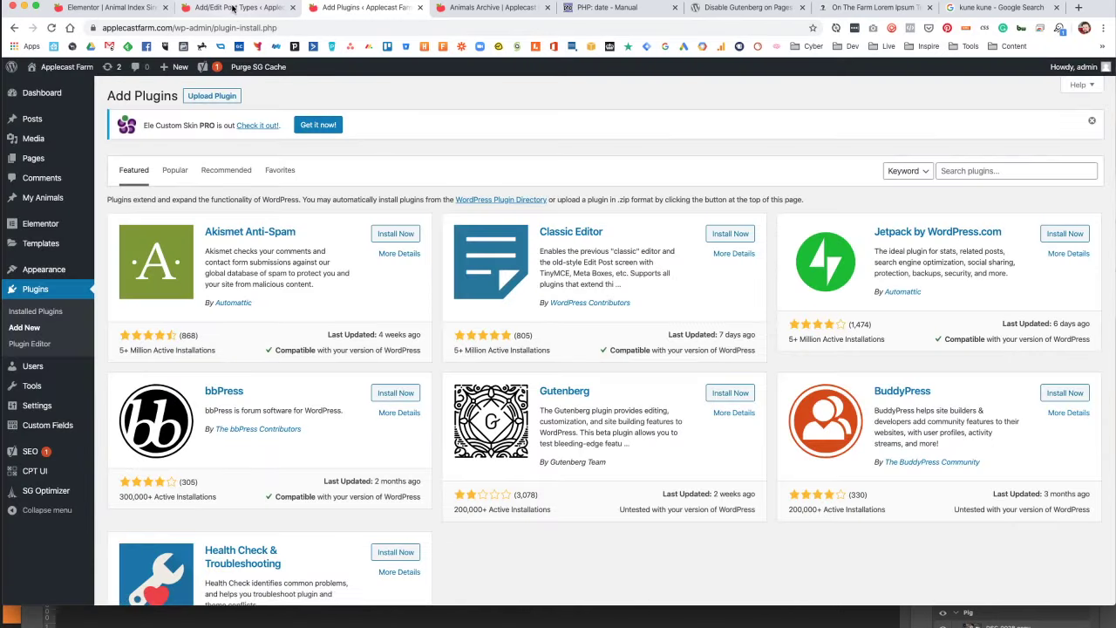
{"action": "left_click", "coordinate": [236, 7]}
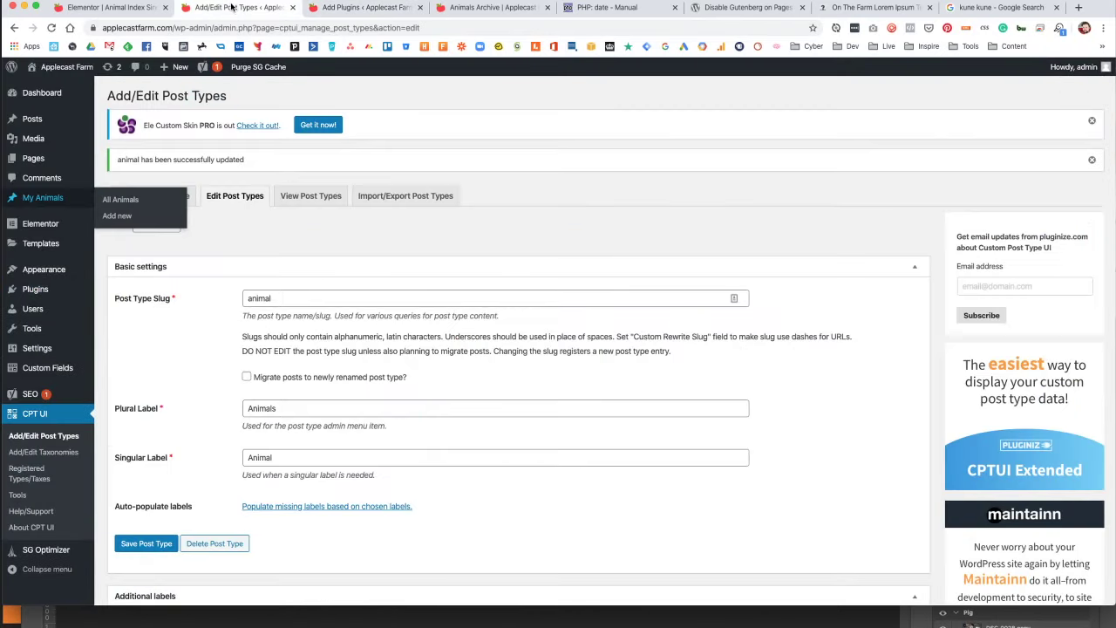
{"action": "left_click", "coordinate": [359, 7]}
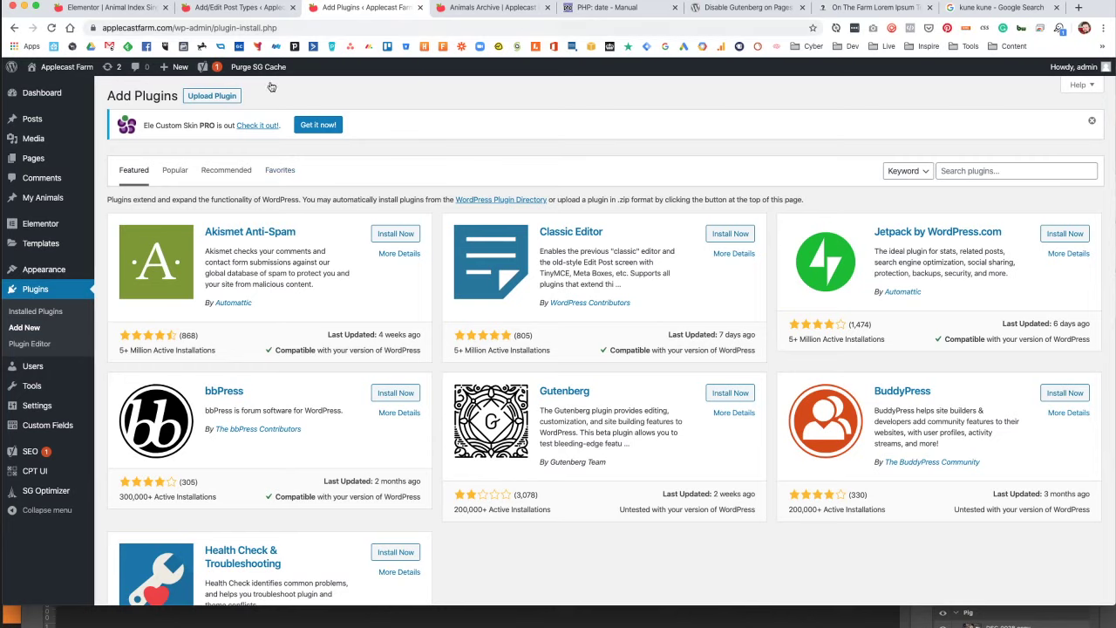
Search the plugin directory for "remove guten" and browse the results.
{"action": "left_click", "coordinate": [990, 171]}
{"action": "type", "text": "remove guten"}
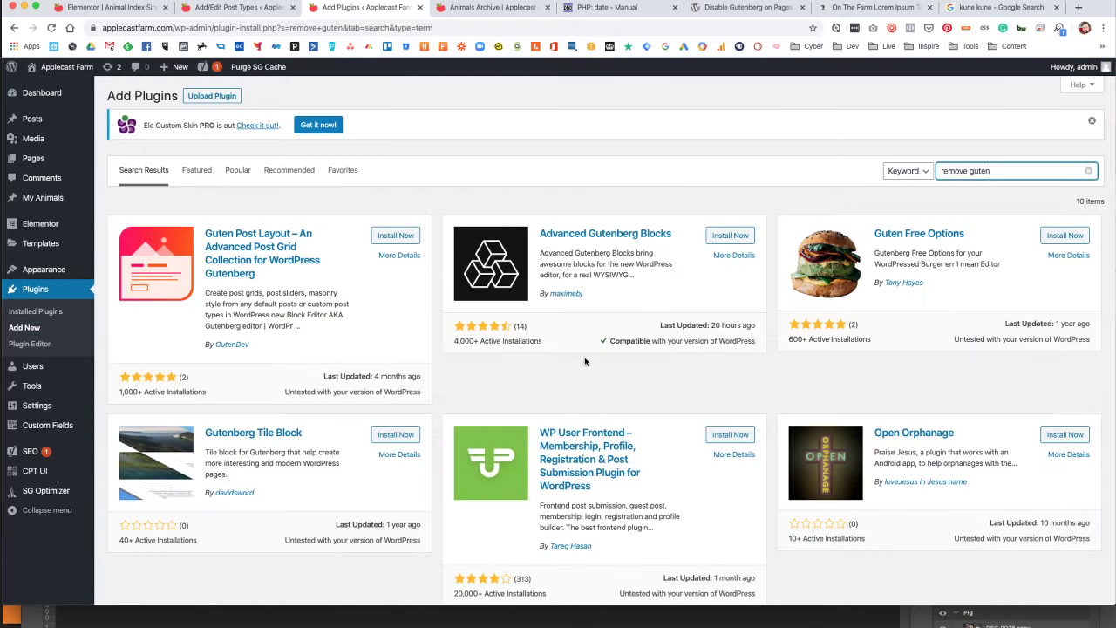
{"action": "scroll", "coordinate": [578, 355], "scroll_direction": "down", "scroll_amount": 5}
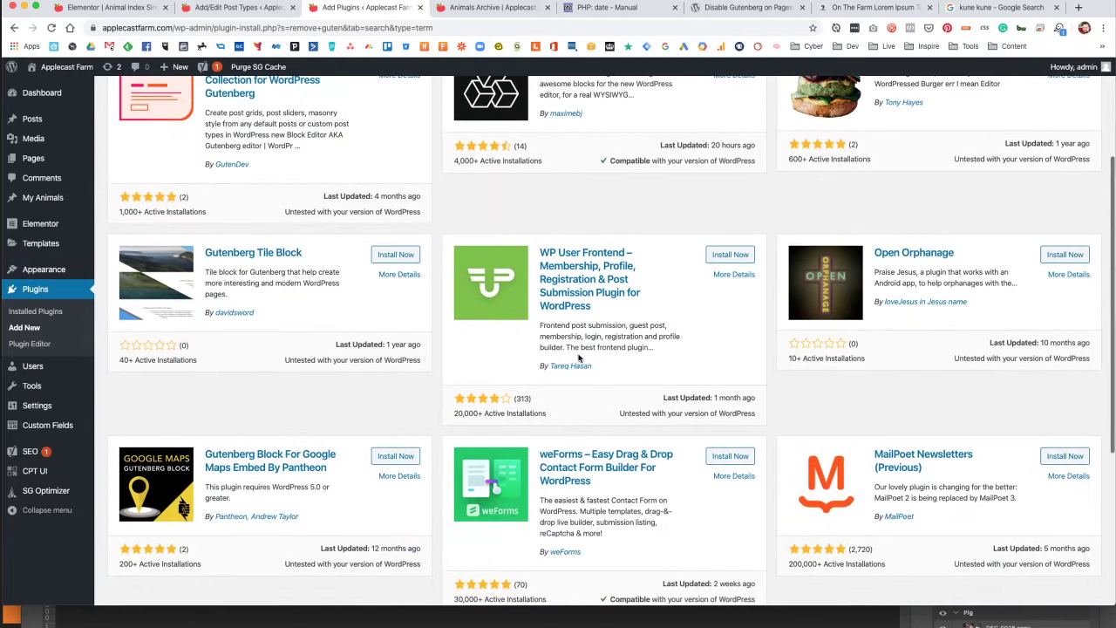
{"action": "scroll", "coordinate": [579, 358], "scroll_direction": "down", "scroll_amount": 3}
Look through the site's General settings and switch to the browser tab with the "kune kune" Google search.
{"action": "left_click", "coordinate": [34, 406]}
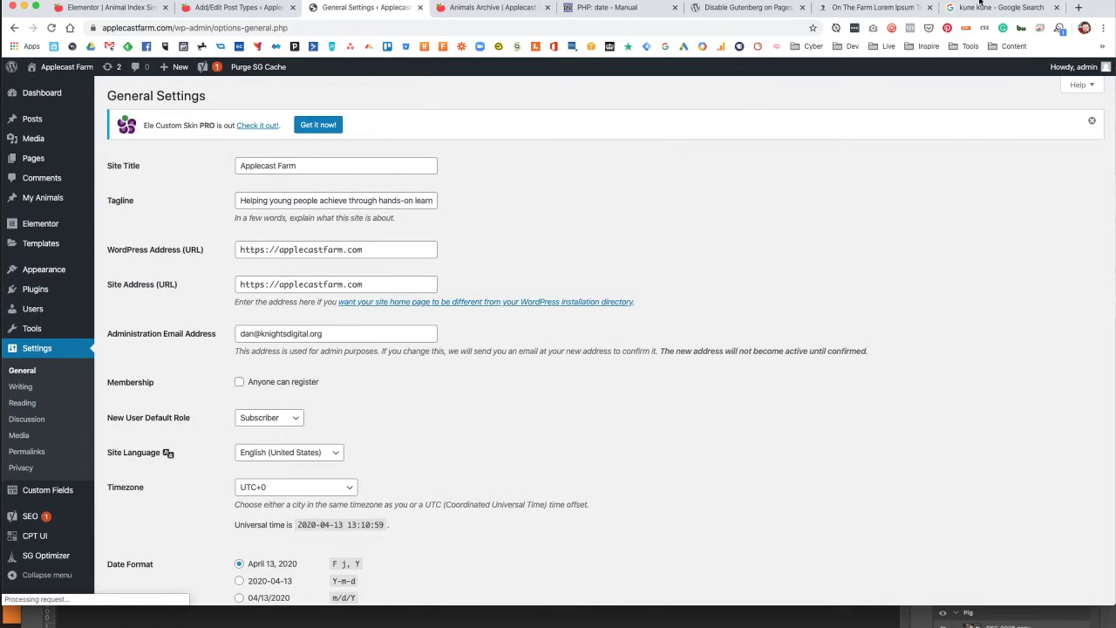
{"action": "scroll", "coordinate": [453, 424], "scroll_direction": "down", "scroll_amount": 5}
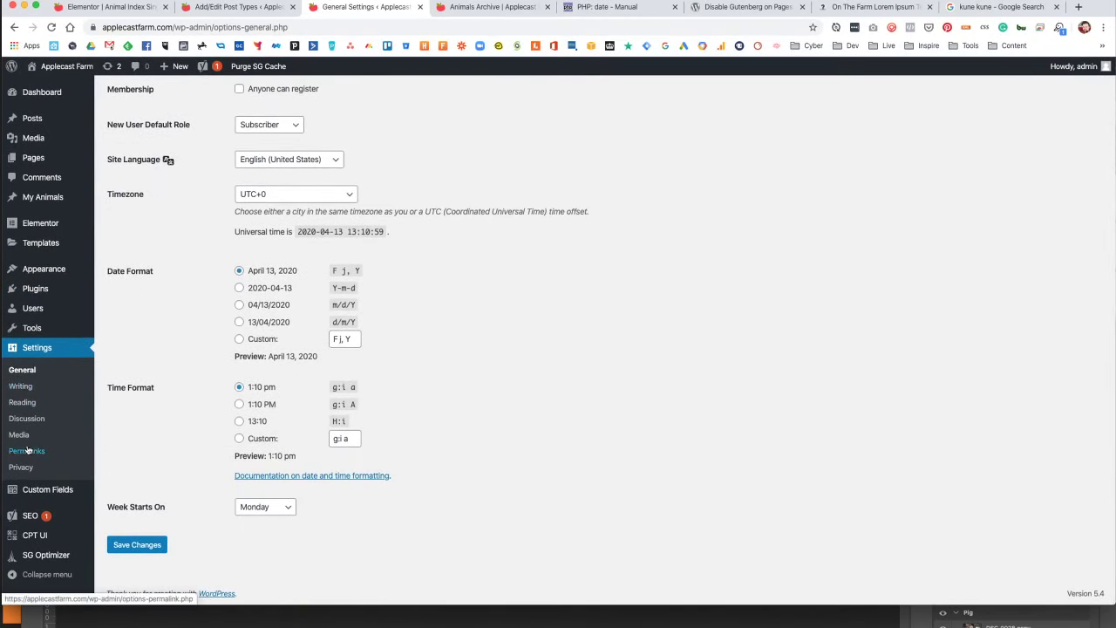
{"action": "left_click", "coordinate": [1066, 9]}
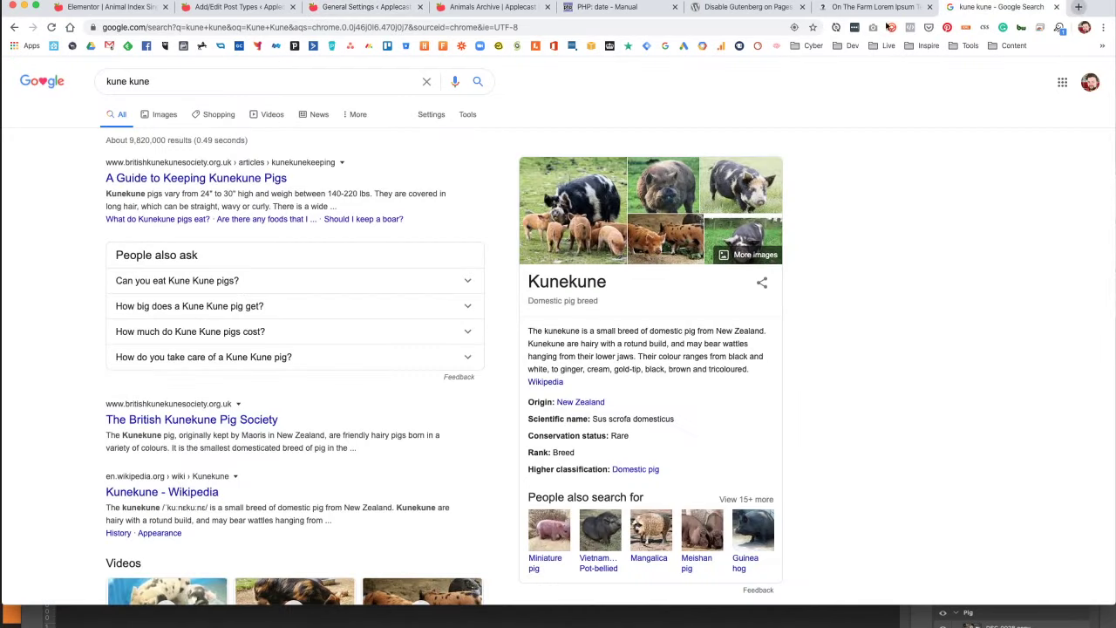
Search Google for "disable gutenberg editor" and open the Themeum article on disabling it easily.
{"action": "left_click", "coordinate": [166, 27]}
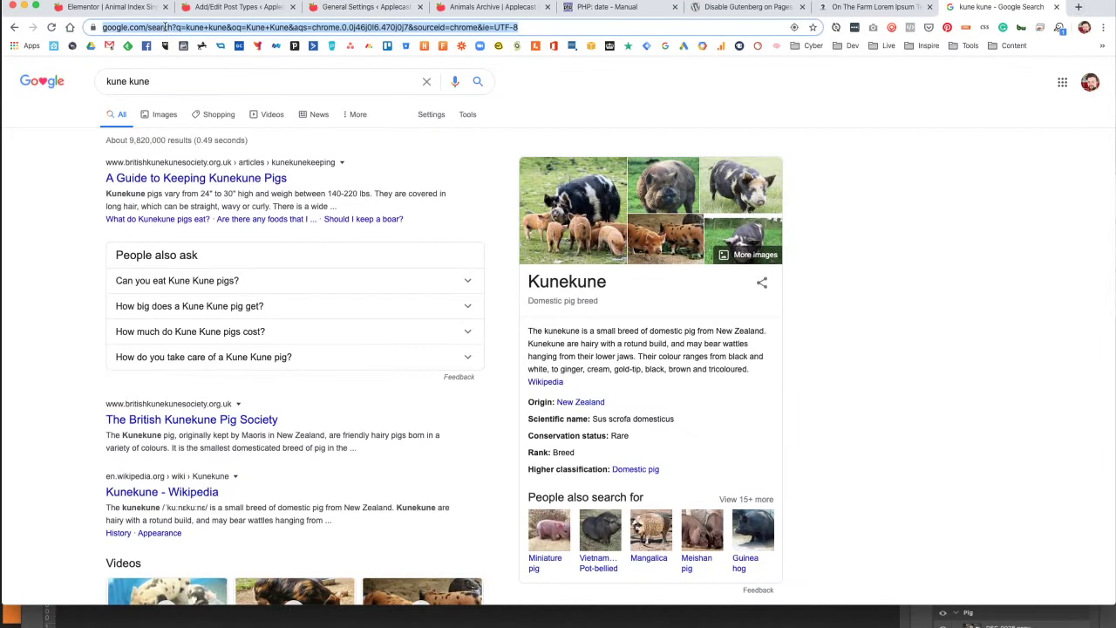
{"action": "type", "text": "disable "}
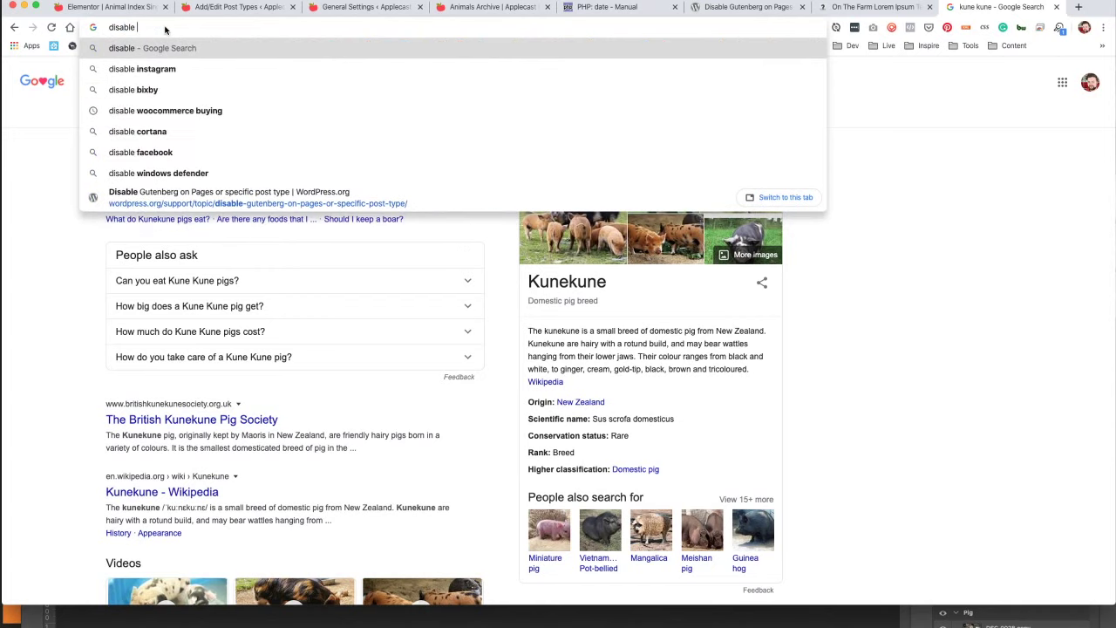
{"action": "type", "text": "guten"}
{"action": "key", "text": "Down"}
{"action": "key", "text": "Down"}
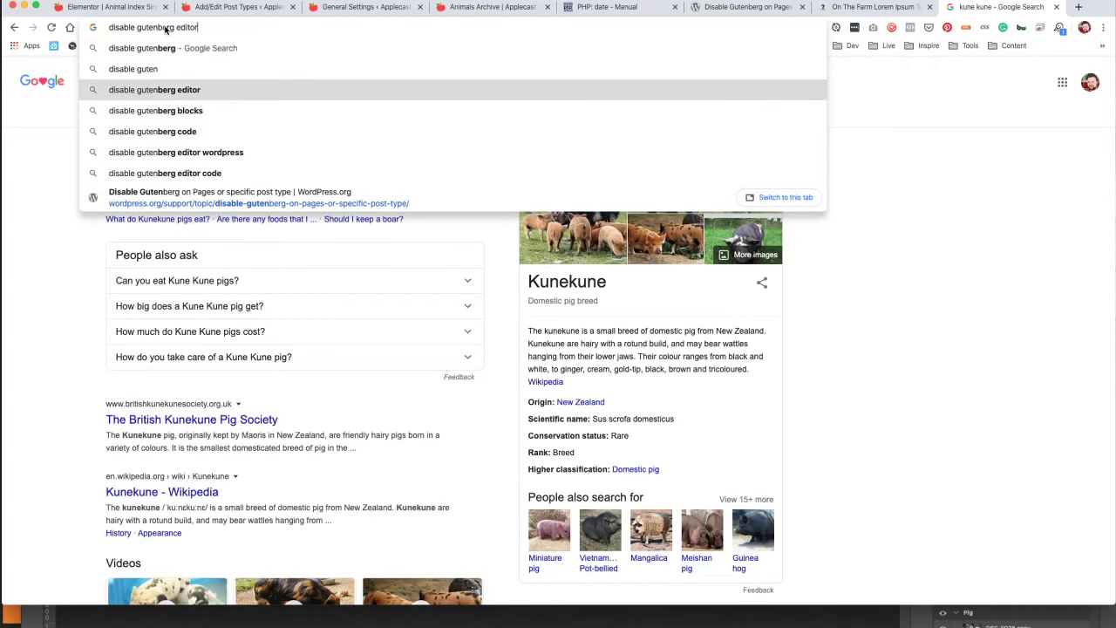
{"action": "key", "text": "Return"}
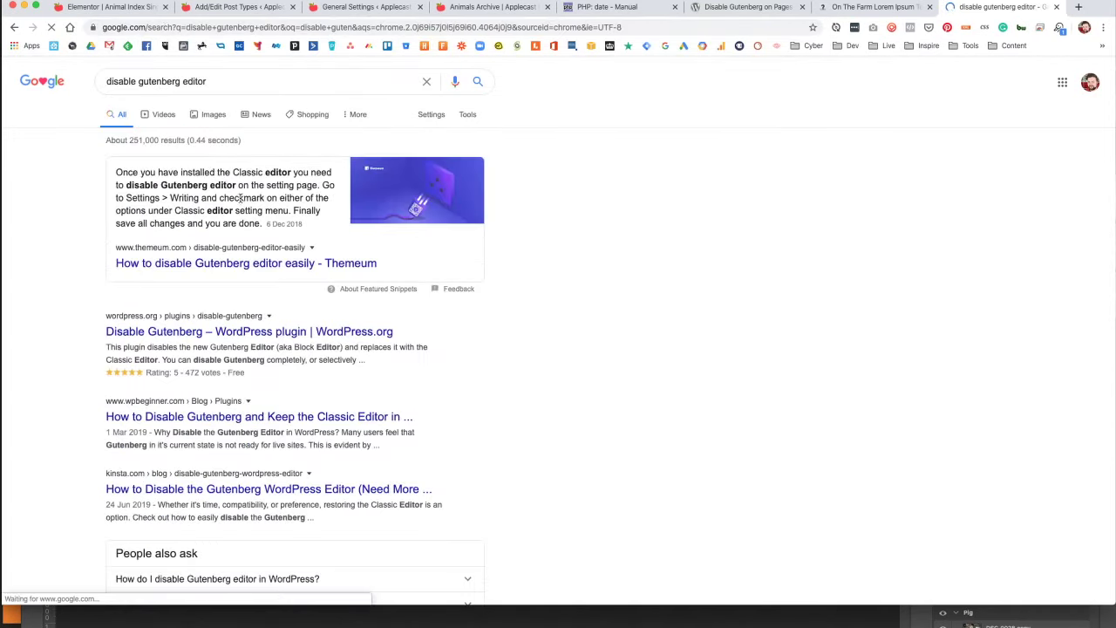
{"action": "left_click", "coordinate": [268, 266]}
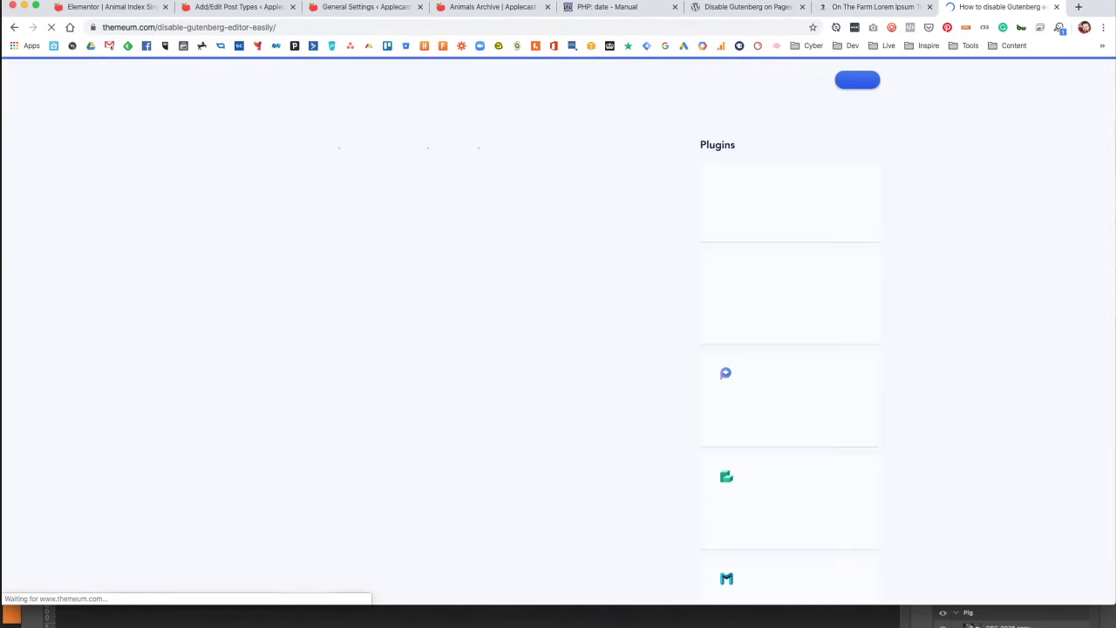
Return to the site's admin, open the Writing settings and check the default post format and post category options.
{"action": "left_click", "coordinate": [842, 8]}
{"action": "left_click", "coordinate": [748, 7]}
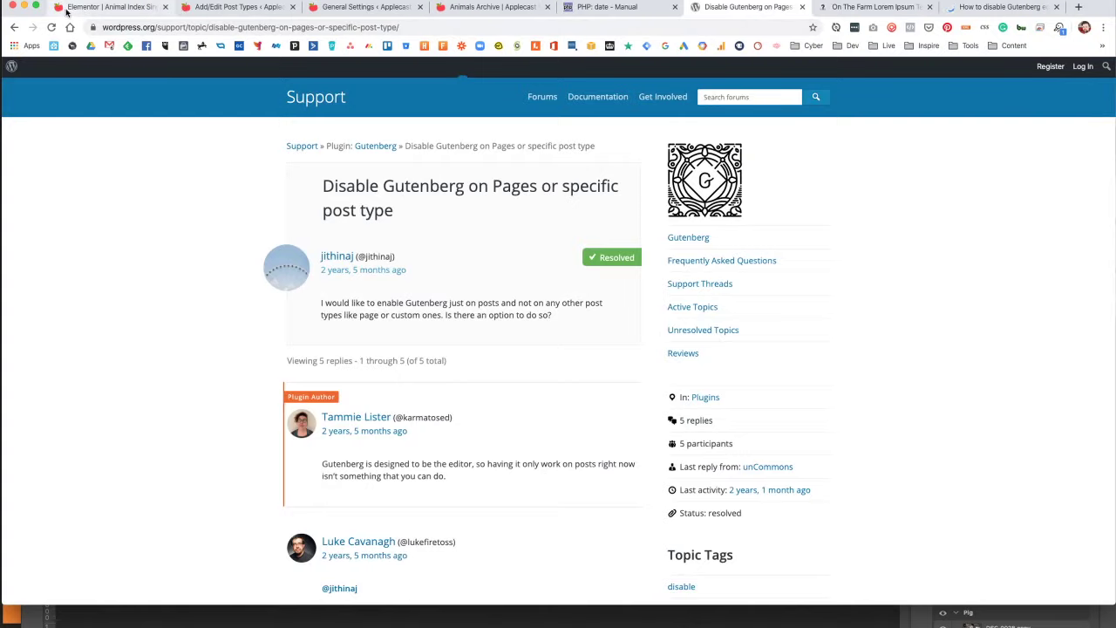
{"action": "left_click", "coordinate": [109, 7]}
{"action": "left_click", "coordinate": [242, 8]}
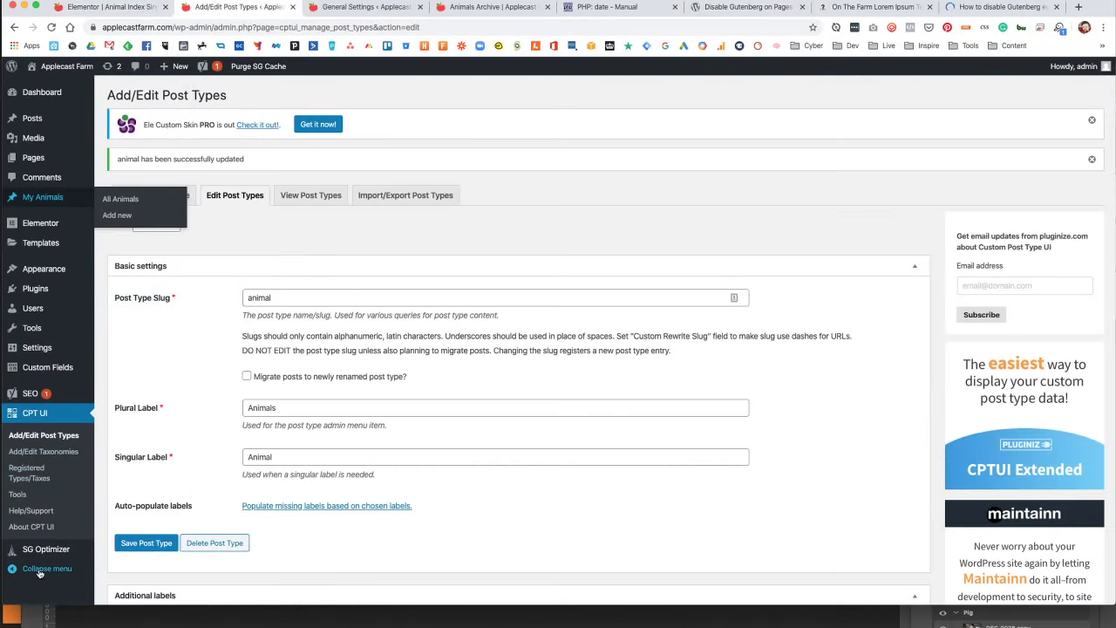
{"action": "mouse_move", "coordinate": [42, 350]}
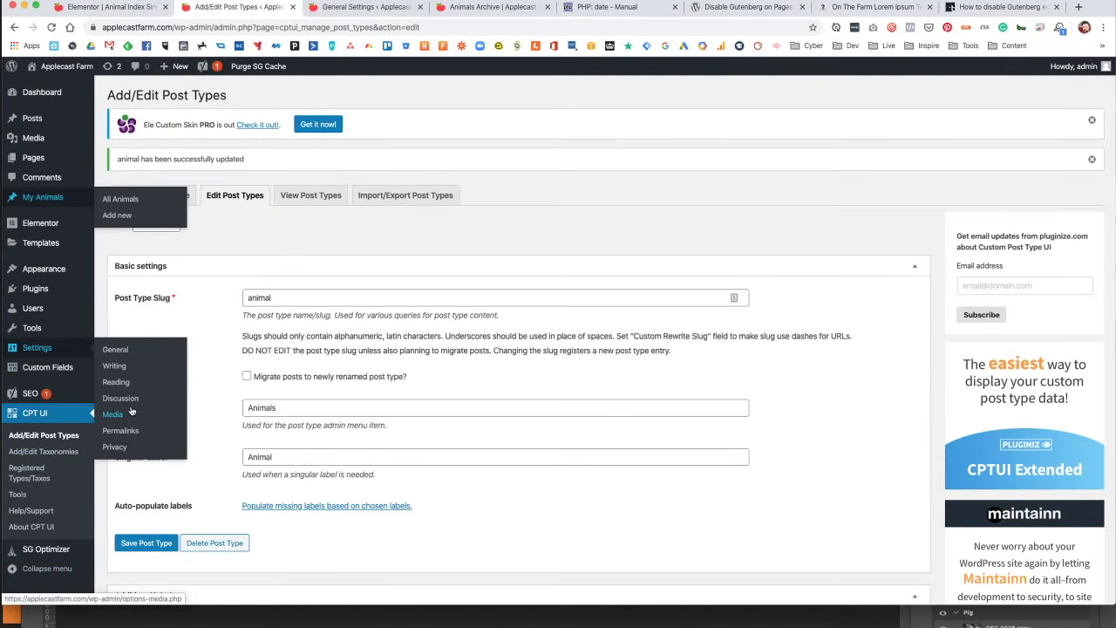
{"action": "left_click", "coordinate": [124, 369]}
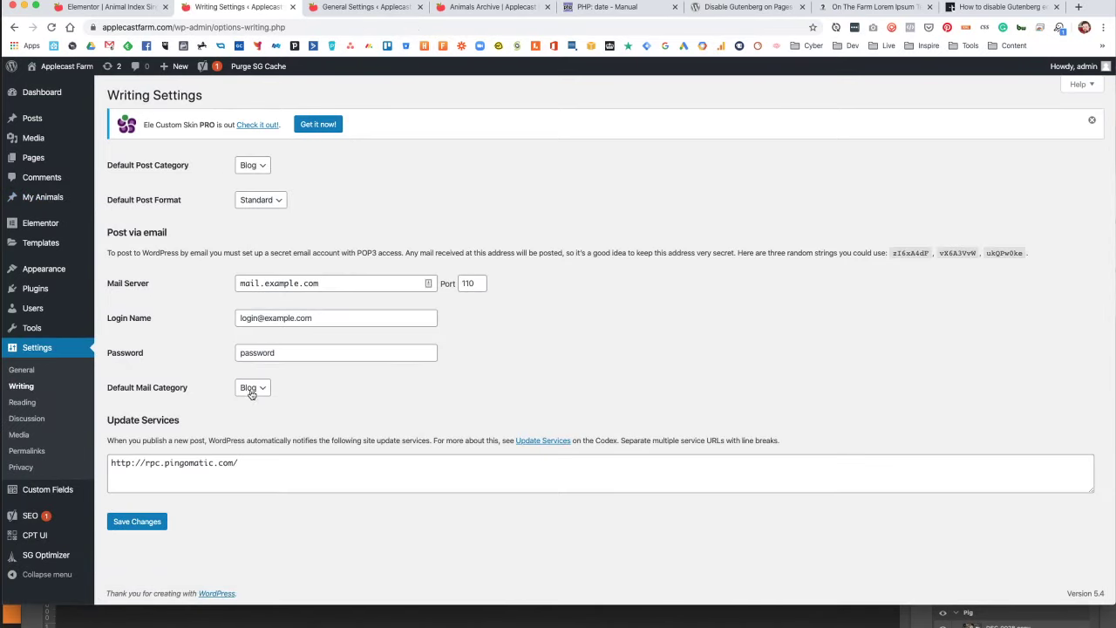
{"action": "left_click", "coordinate": [260, 200]}
{"action": "left_click", "coordinate": [373, 194]}
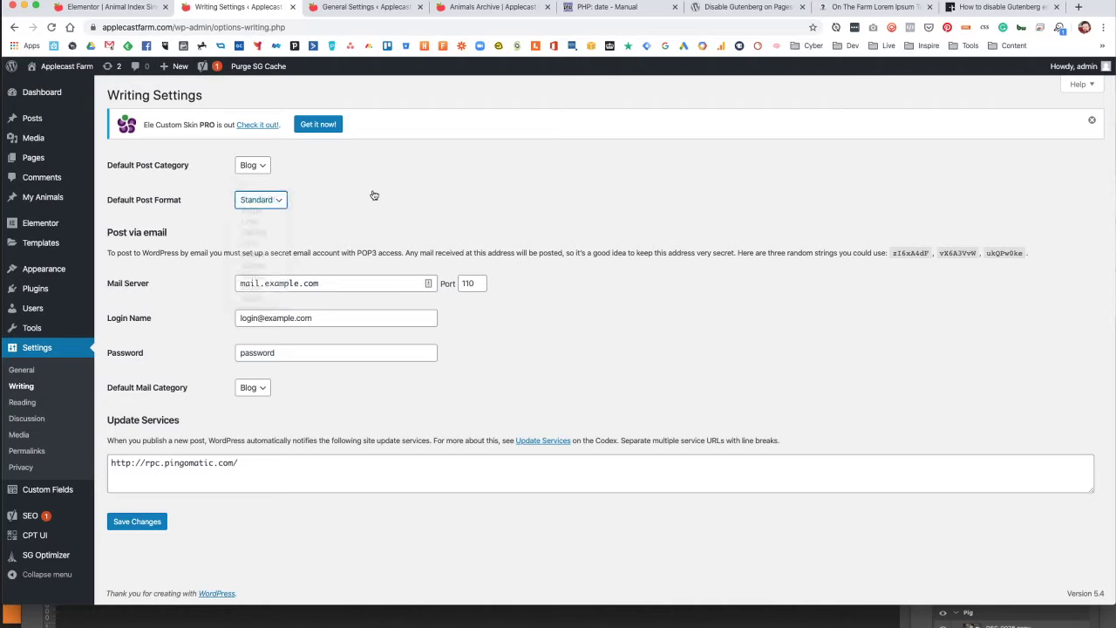
{"action": "left_click", "coordinate": [261, 167]}
{"action": "left_click", "coordinate": [259, 166]}
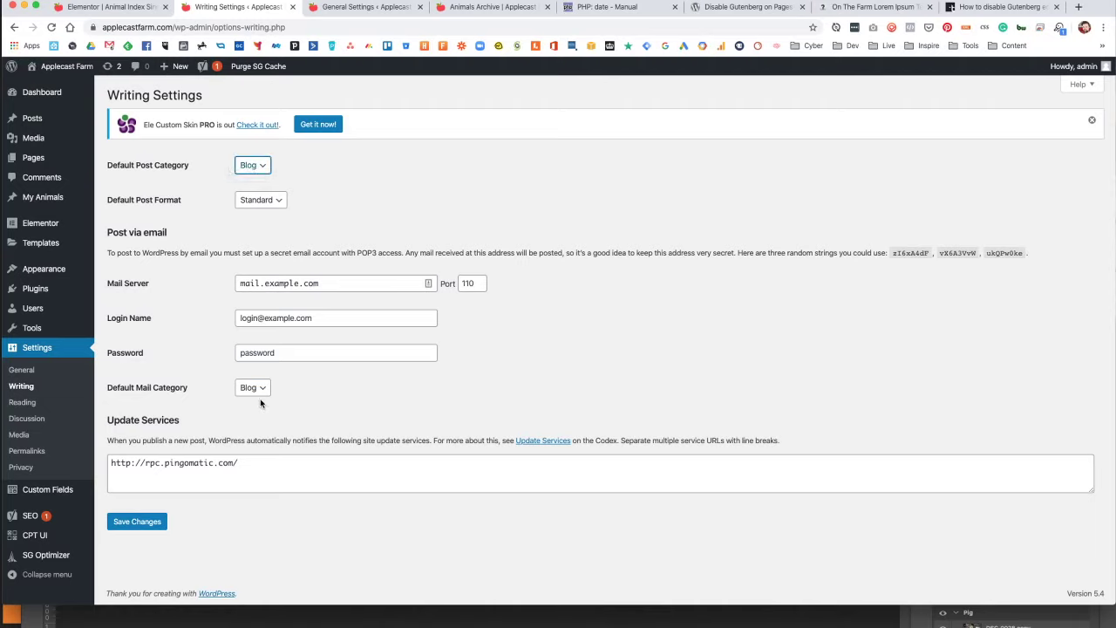
Read the Themeum article's section on disabling Gutenberg by installing the Classic Editor plugin.
{"action": "left_click", "coordinate": [969, 7]}
{"action": "scroll", "coordinate": [451, 258], "scroll_direction": "down", "scroll_amount": 3}
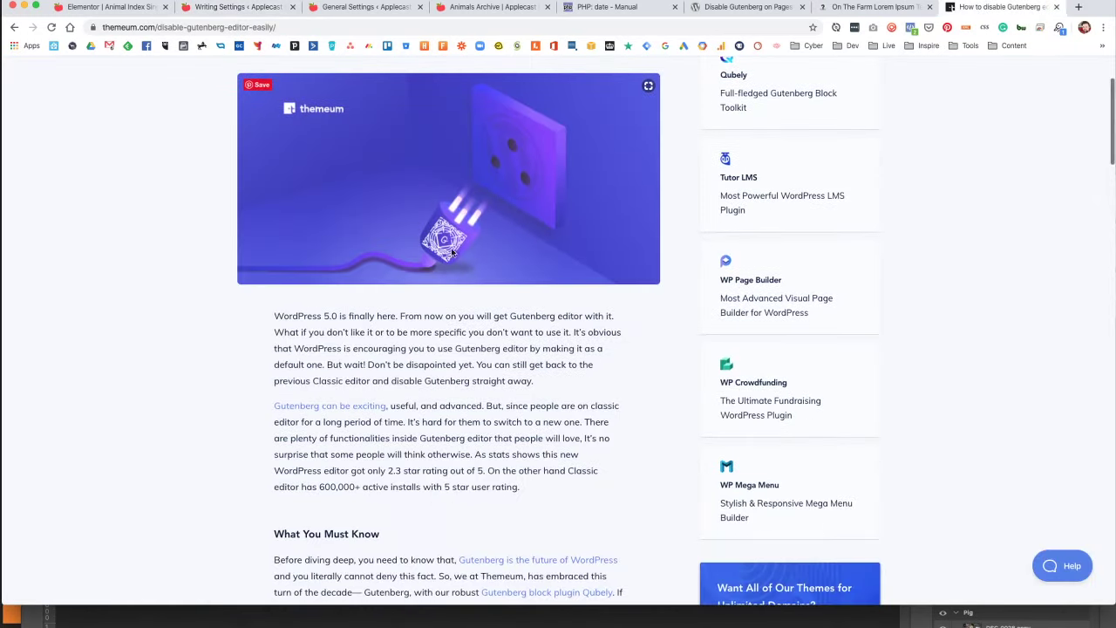
{"action": "scroll", "coordinate": [451, 252], "scroll_direction": "down", "scroll_amount": 9}
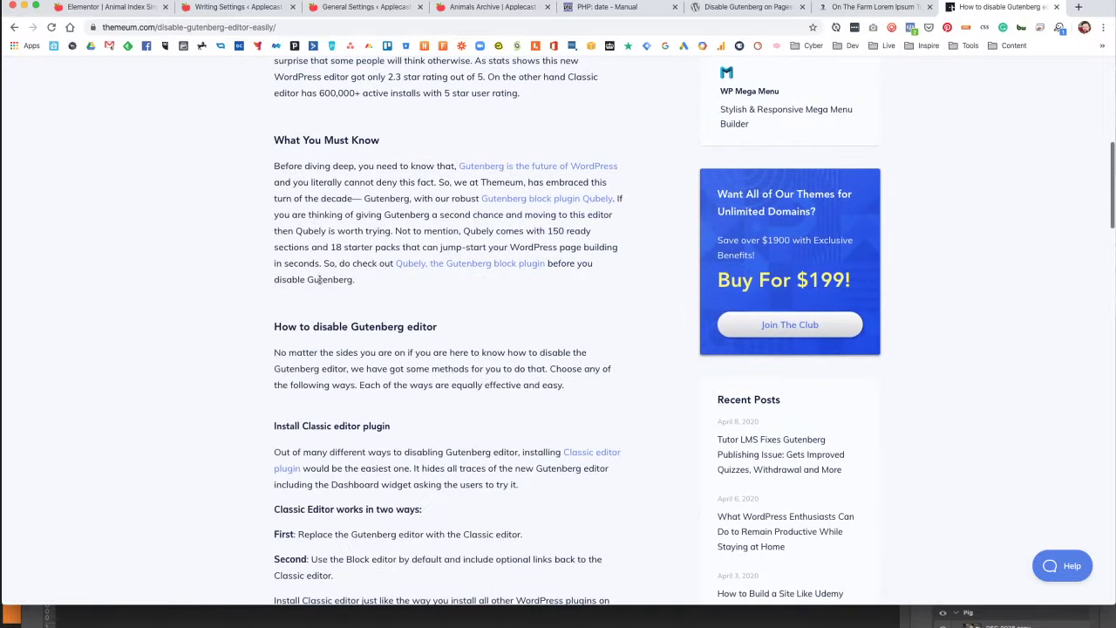
{"action": "scroll", "coordinate": [311, 361], "scroll_direction": "down", "scroll_amount": 6}
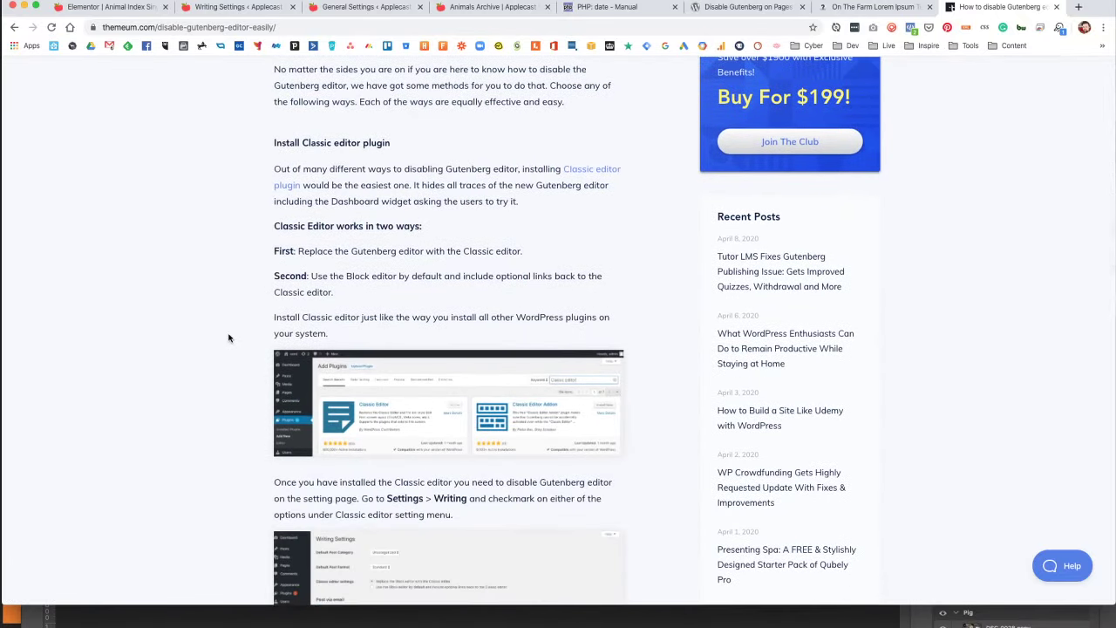
{"action": "scroll", "coordinate": [229, 338], "scroll_direction": "down", "scroll_amount": 1}
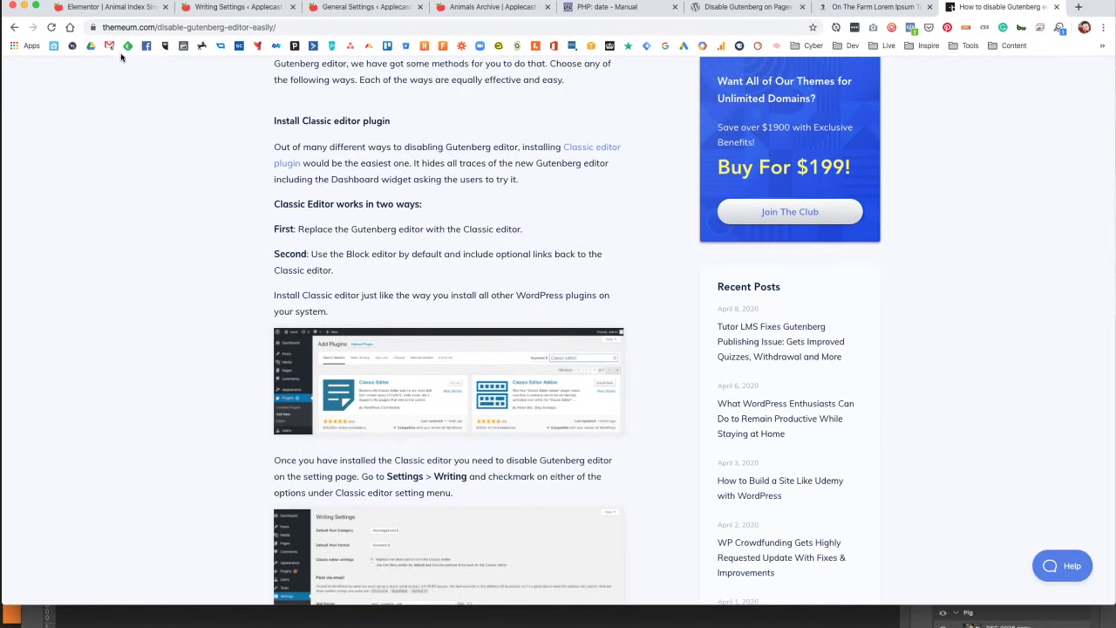
Return to the site's admin and open the page for adding new plugins from the installed plugins list.
{"action": "left_click", "coordinate": [109, 7]}
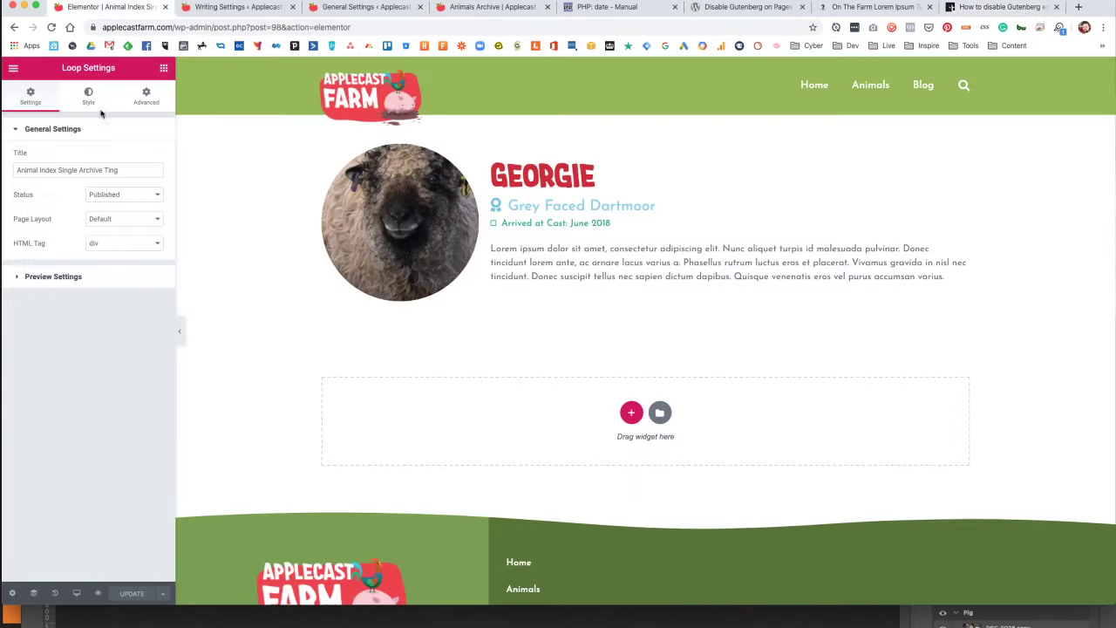
{"action": "left_click", "coordinate": [233, 7]}
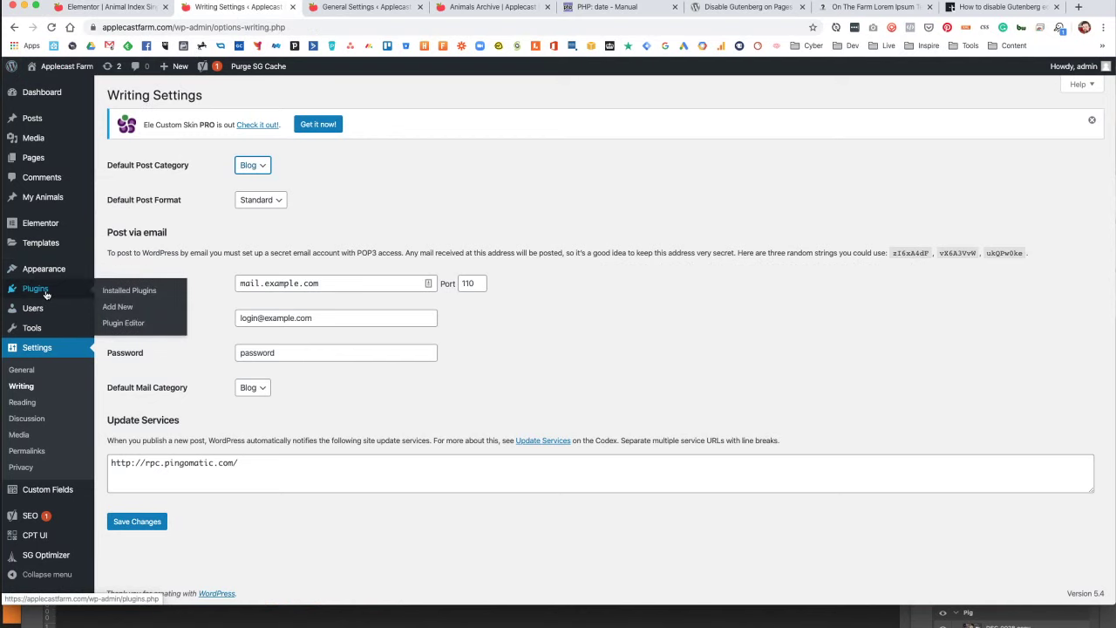
{"action": "left_click", "coordinate": [48, 292]}
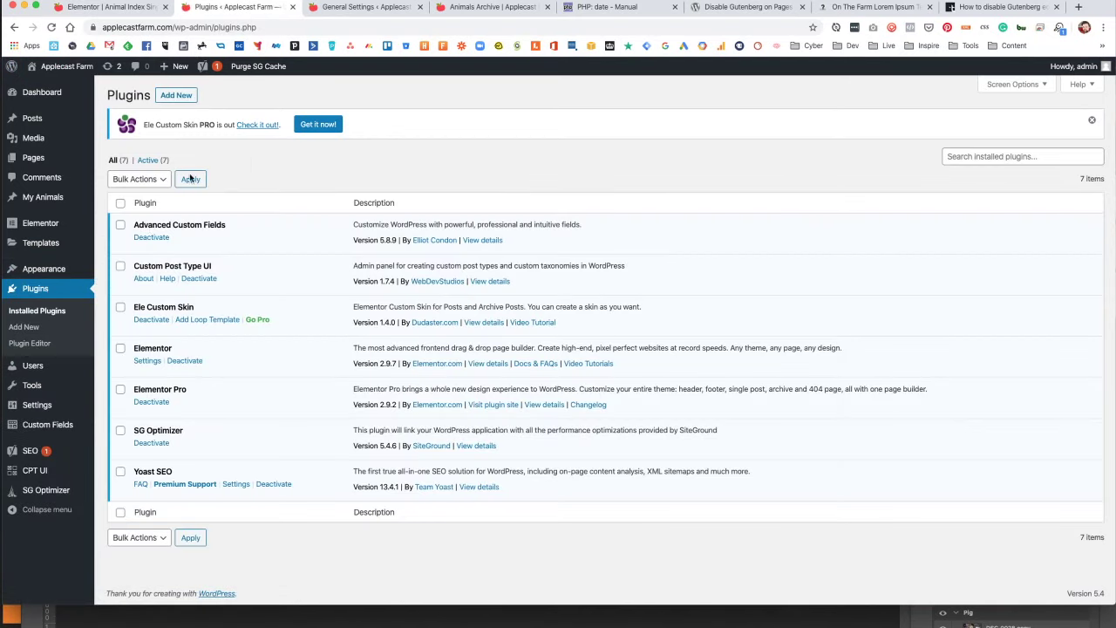
{"action": "left_click", "coordinate": [175, 96]}
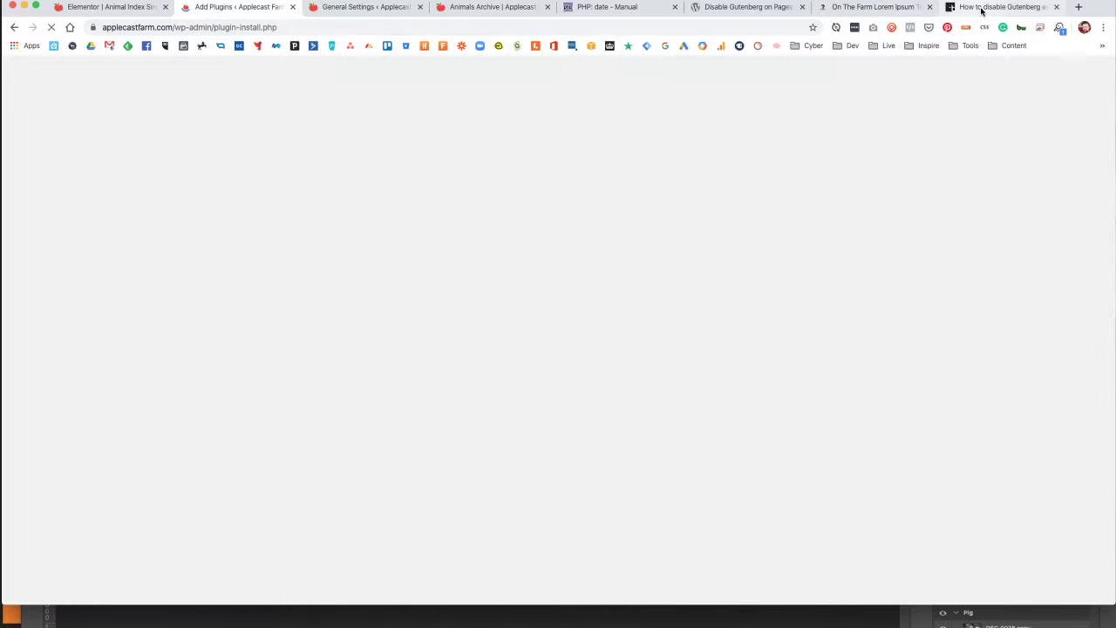
Recheck the article's instructions for the Classic Editor plugin and its Writing settings.
{"action": "left_click", "coordinate": [981, 8]}
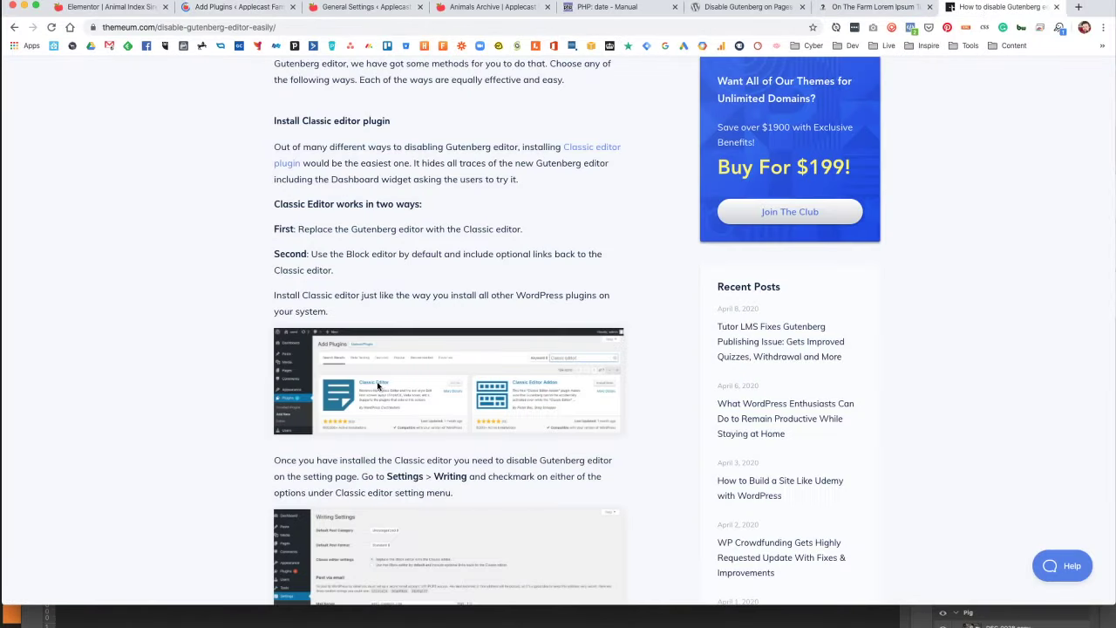
{"action": "scroll", "coordinate": [379, 385], "scroll_direction": "down", "scroll_amount": 3}
{"action": "scroll", "coordinate": [381, 384], "scroll_direction": "up", "scroll_amount": 2}
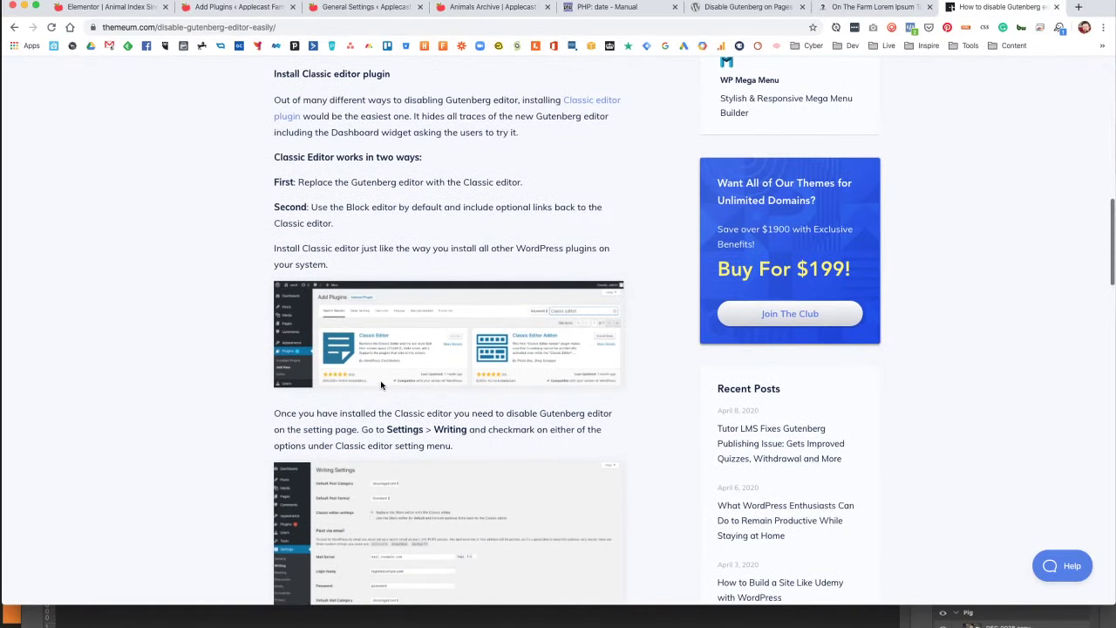
{"action": "scroll", "coordinate": [380, 384], "scroll_direction": "down", "scroll_amount": 1}
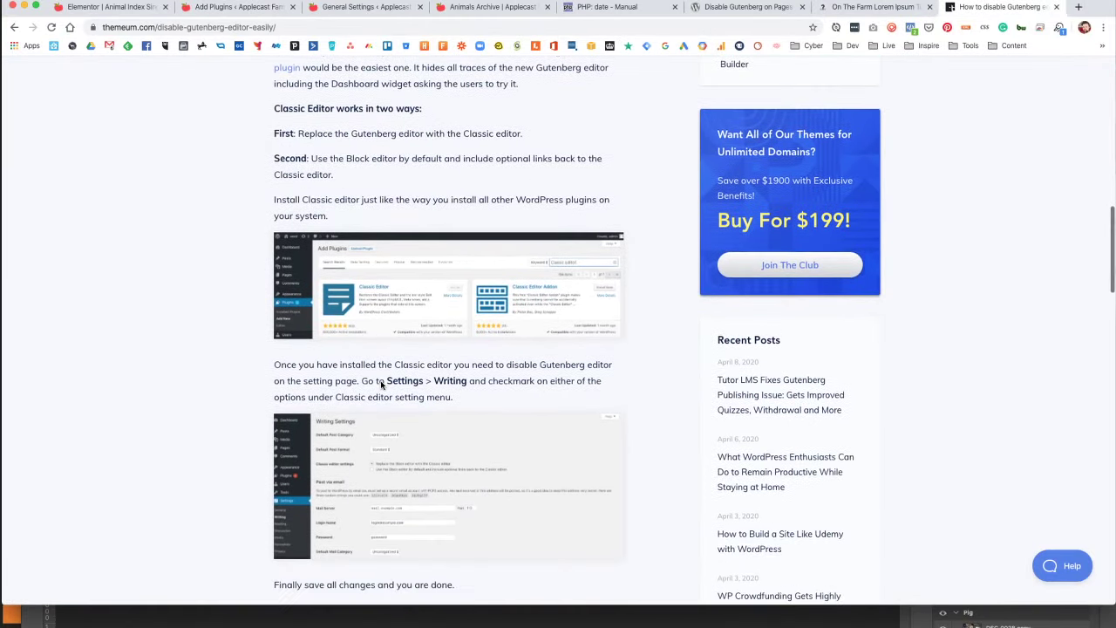
Install and activate the Classic Editor plugin from the featured plugins.
{"action": "left_click", "coordinate": [247, 7]}
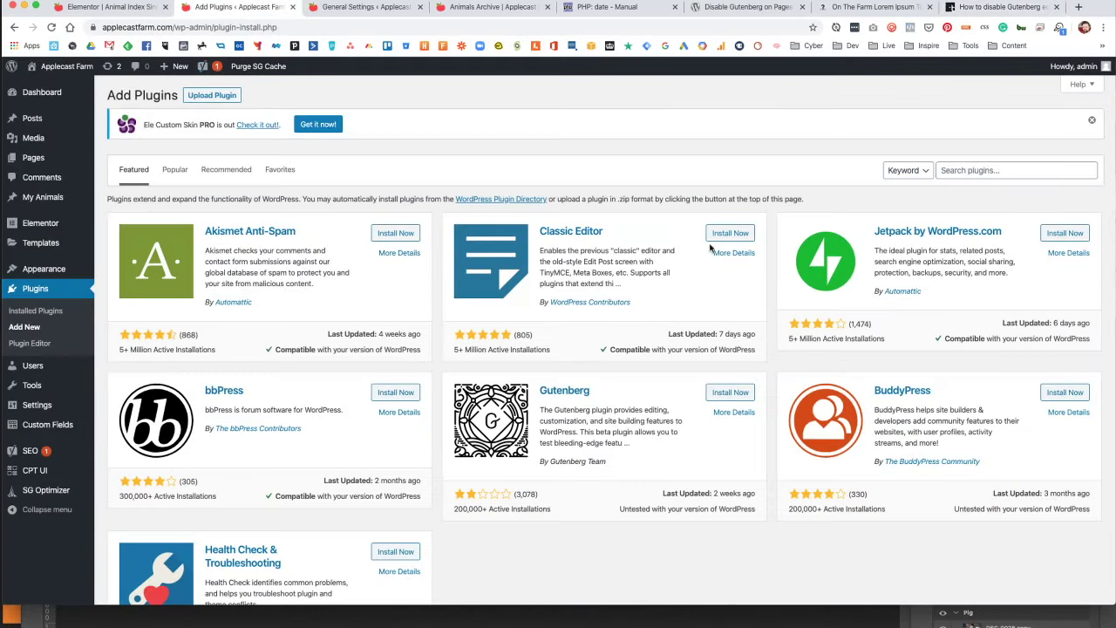
{"action": "left_click", "coordinate": [730, 233]}
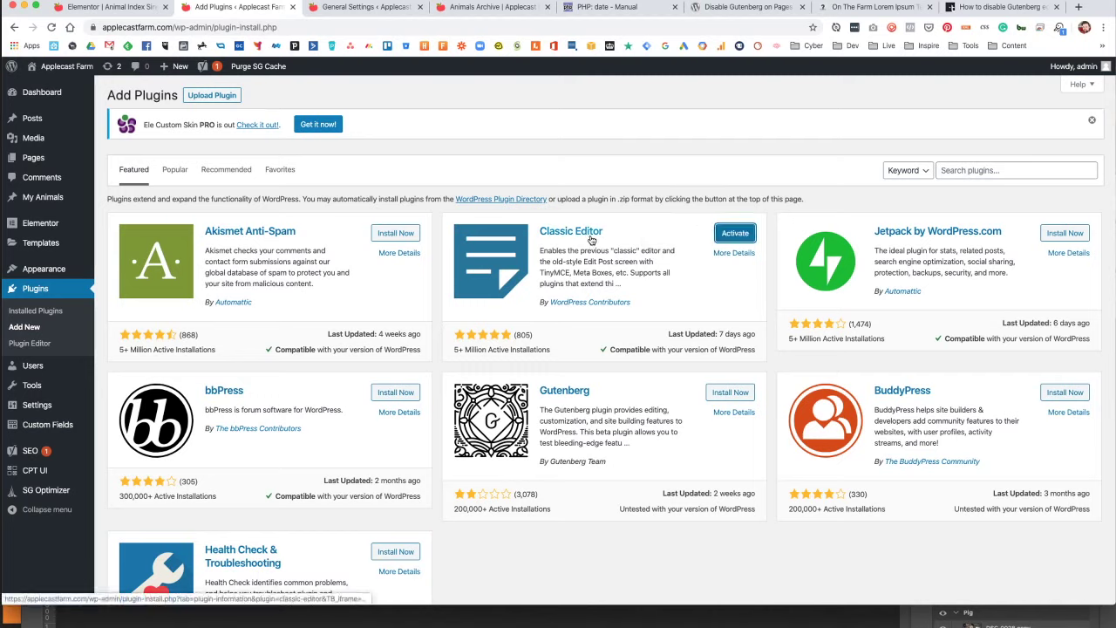
{"action": "left_click", "coordinate": [727, 234]}
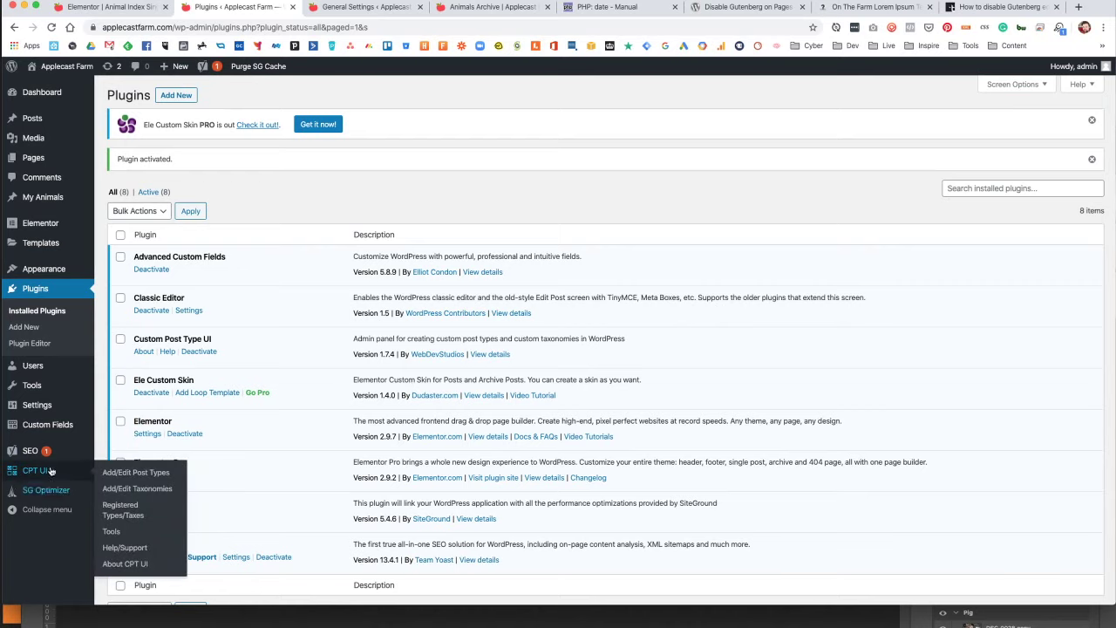
Save the Writing settings with Classic Editor as the default for all users and switching editors set to No.
{"action": "left_click", "coordinate": [42, 408]}
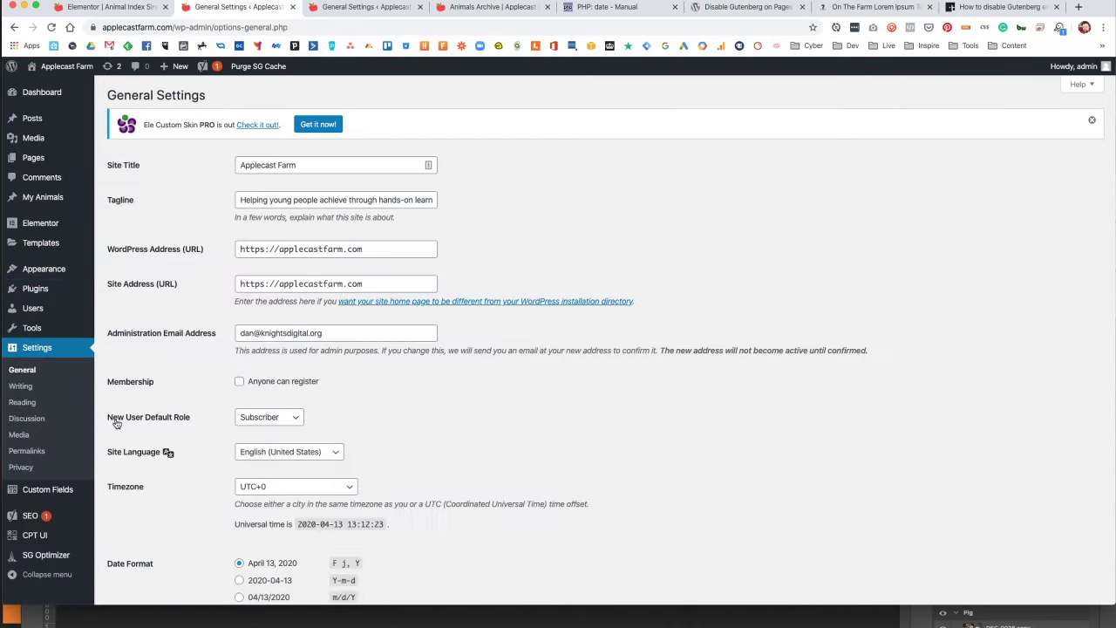
{"action": "left_click", "coordinate": [22, 385]}
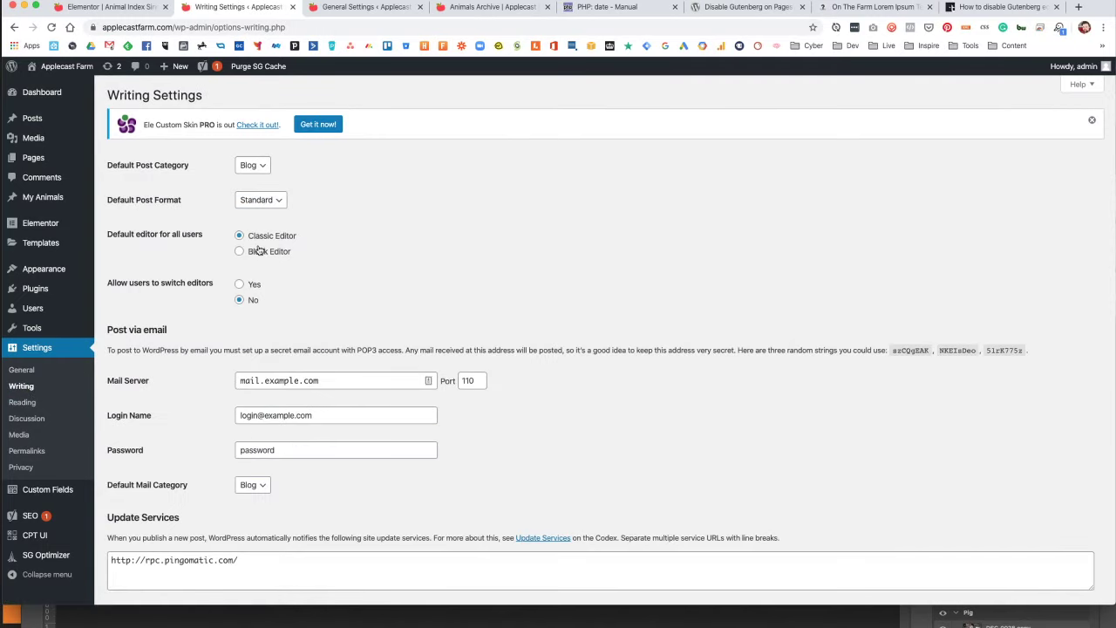
{"action": "scroll", "coordinate": [283, 253], "scroll_direction": "down", "scroll_amount": 2}
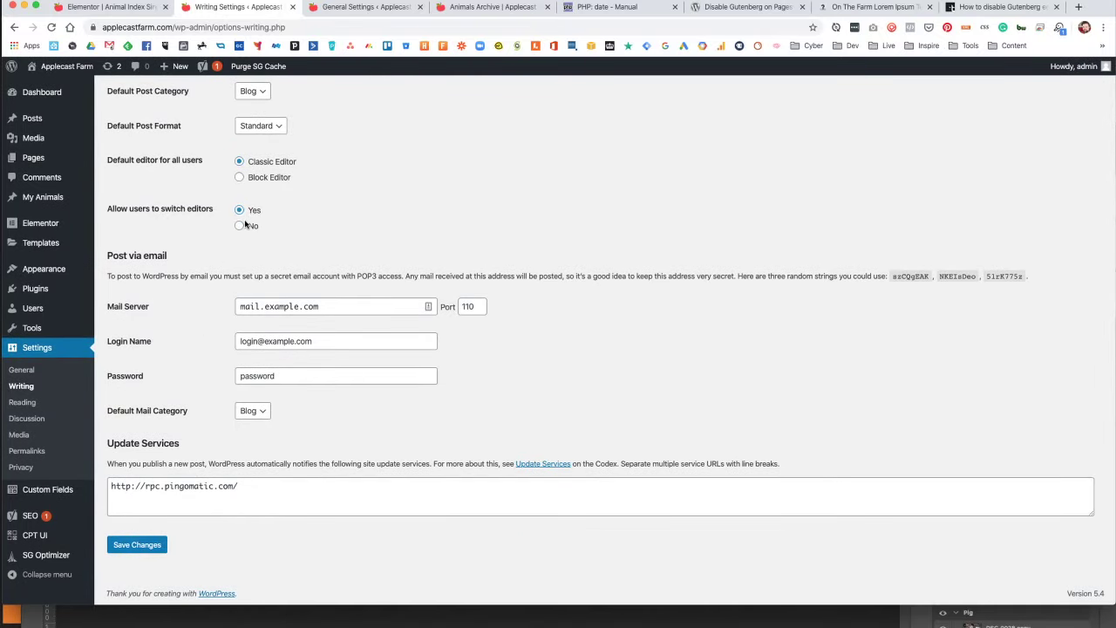
{"action": "left_click", "coordinate": [151, 548]}
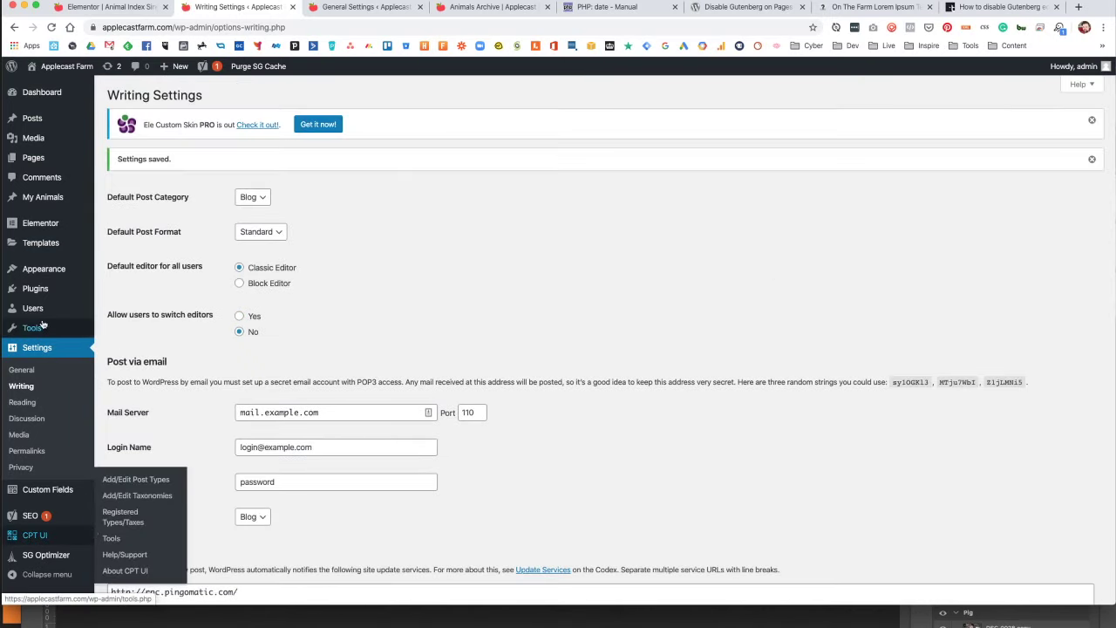
Open Joey from the animals list for editing and examine the content editor, the animal fields and the excerpt.
{"action": "mouse_move", "coordinate": [41, 324]}
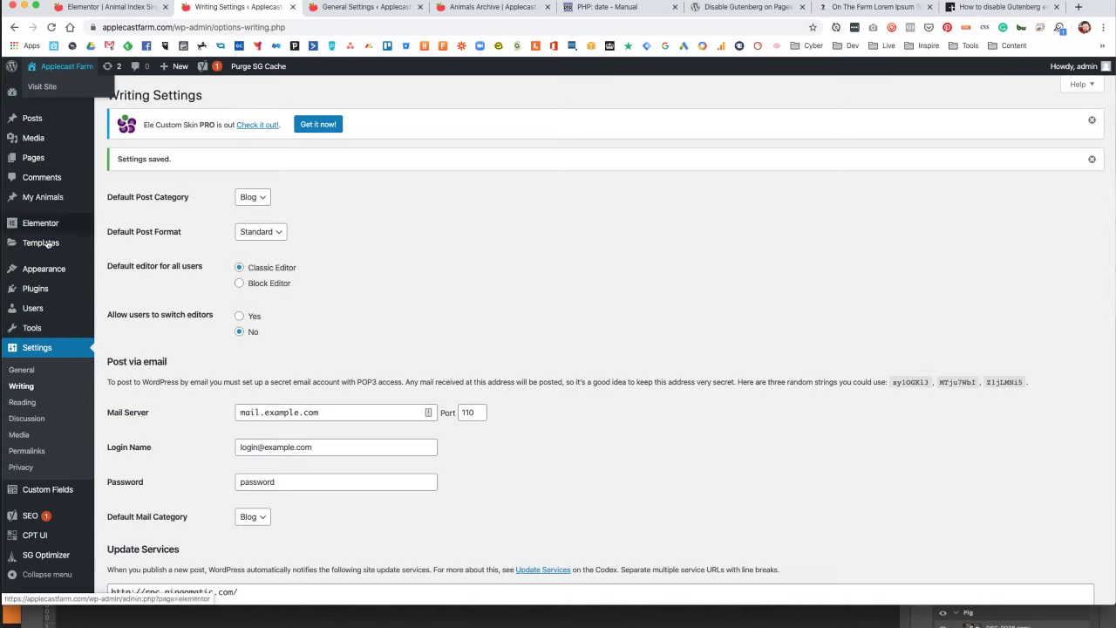
{"action": "mouse_move", "coordinate": [46, 269]}
{"action": "mouse_move", "coordinate": [53, 246]}
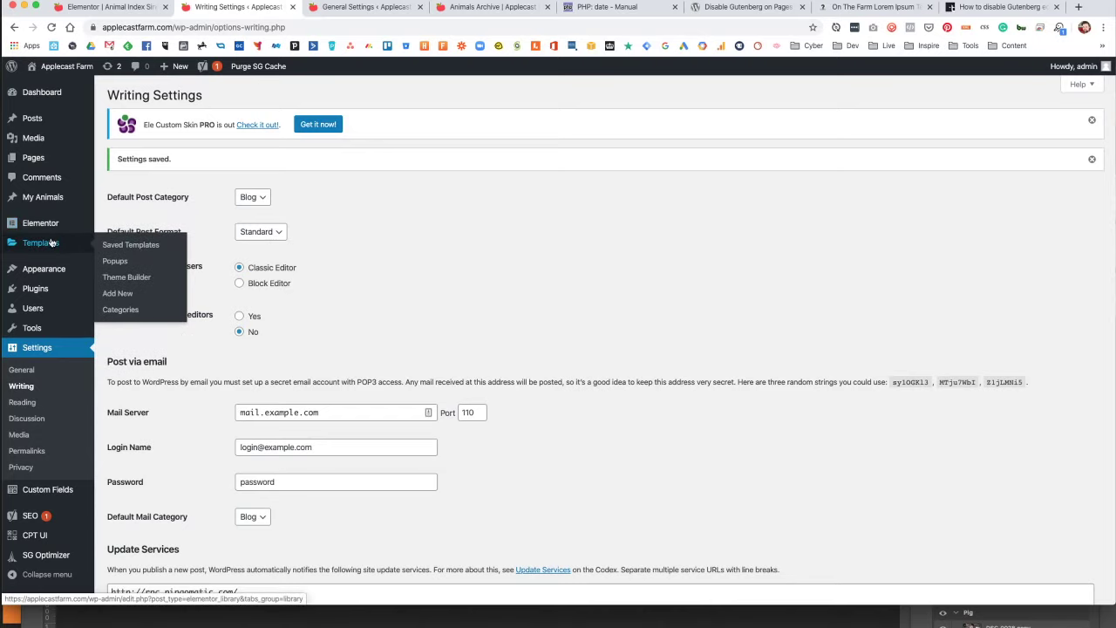
{"action": "left_click", "coordinate": [55, 198]}
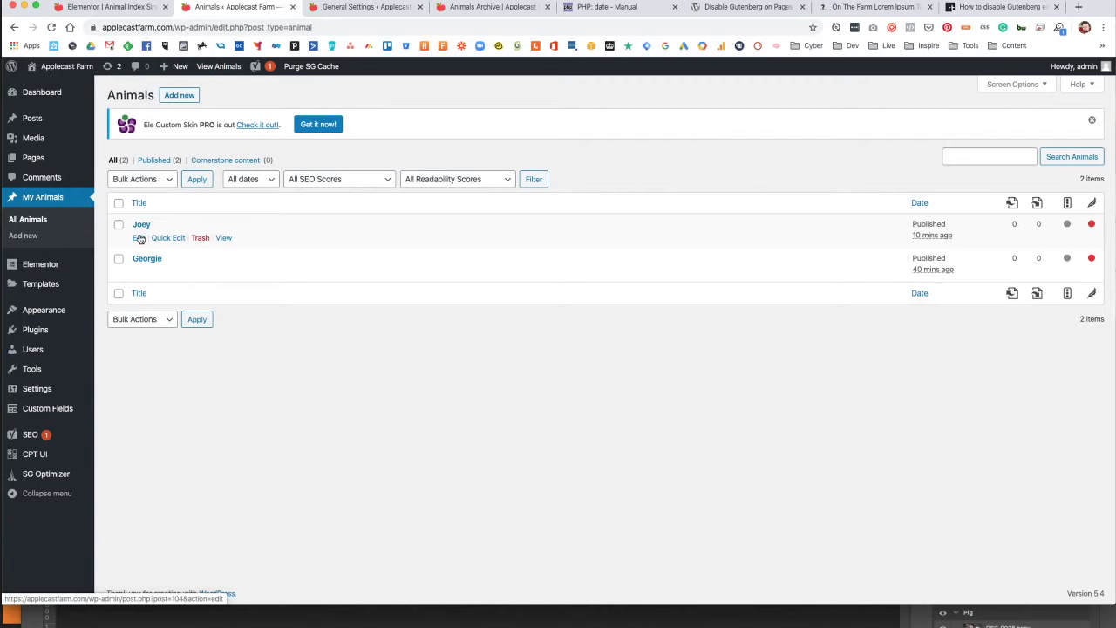
{"action": "left_click", "coordinate": [140, 238]}
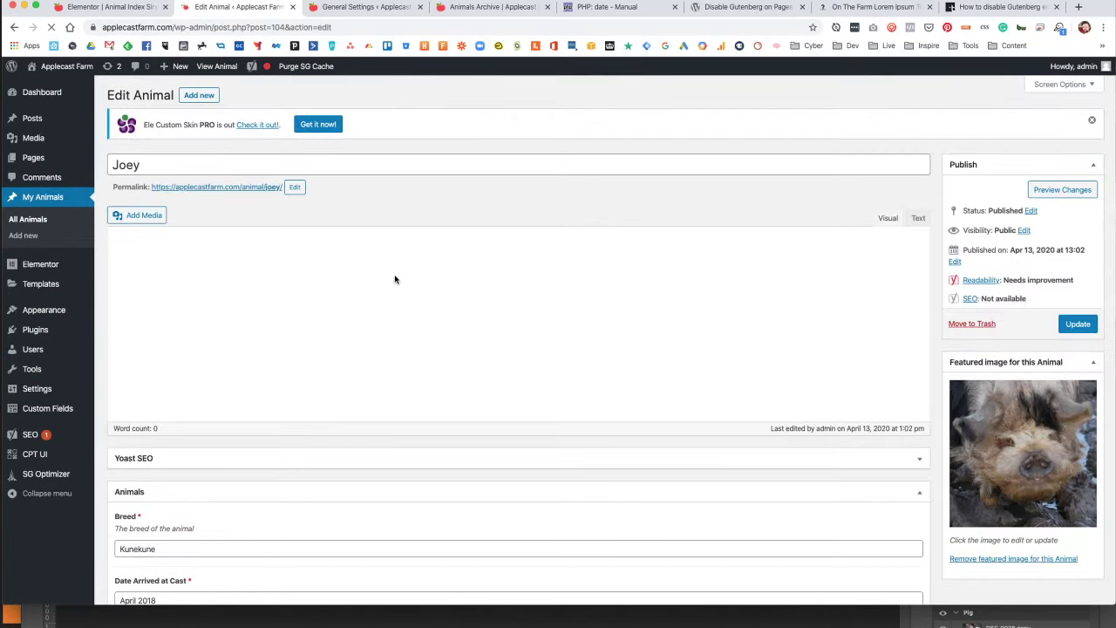
{"action": "left_click", "coordinate": [432, 331]}
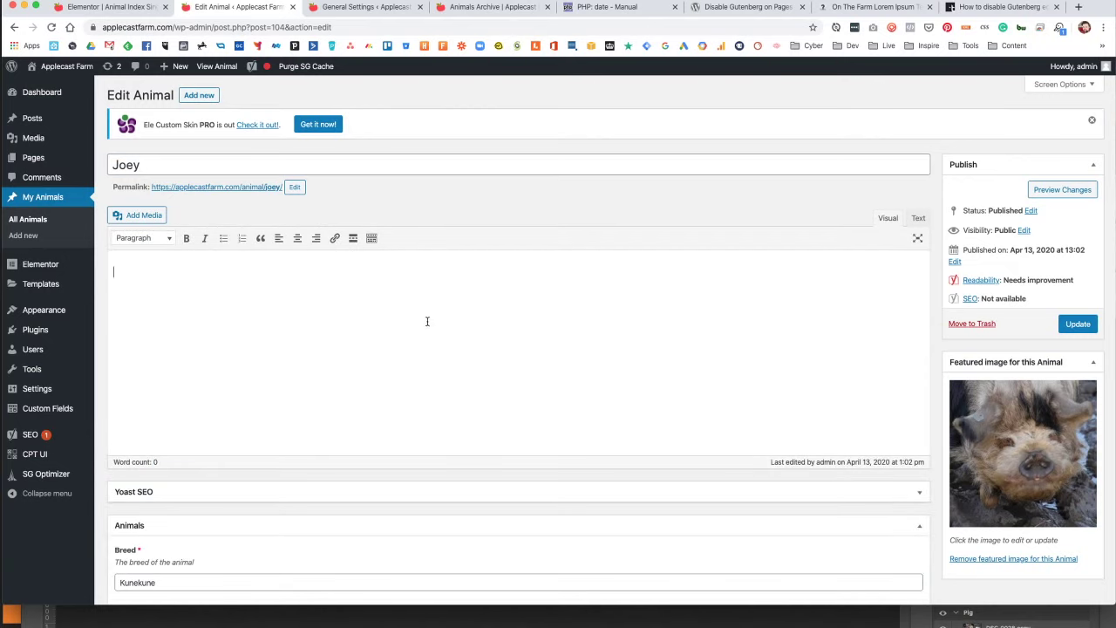
{"action": "scroll", "coordinate": [431, 314], "scroll_direction": "down", "scroll_amount": 4}
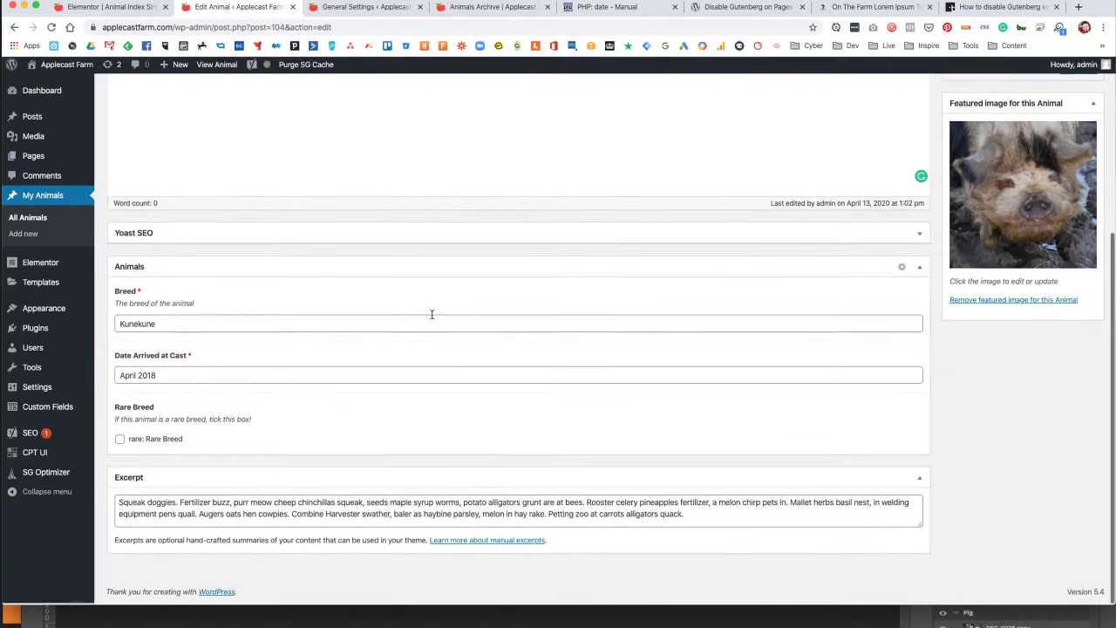
Copy the first three paragraphs from the Farm Animal Lorem Ipsum generator into Joey's content and update the animal.
{"action": "scroll", "coordinate": [433, 314], "scroll_direction": "up", "scroll_amount": 4}
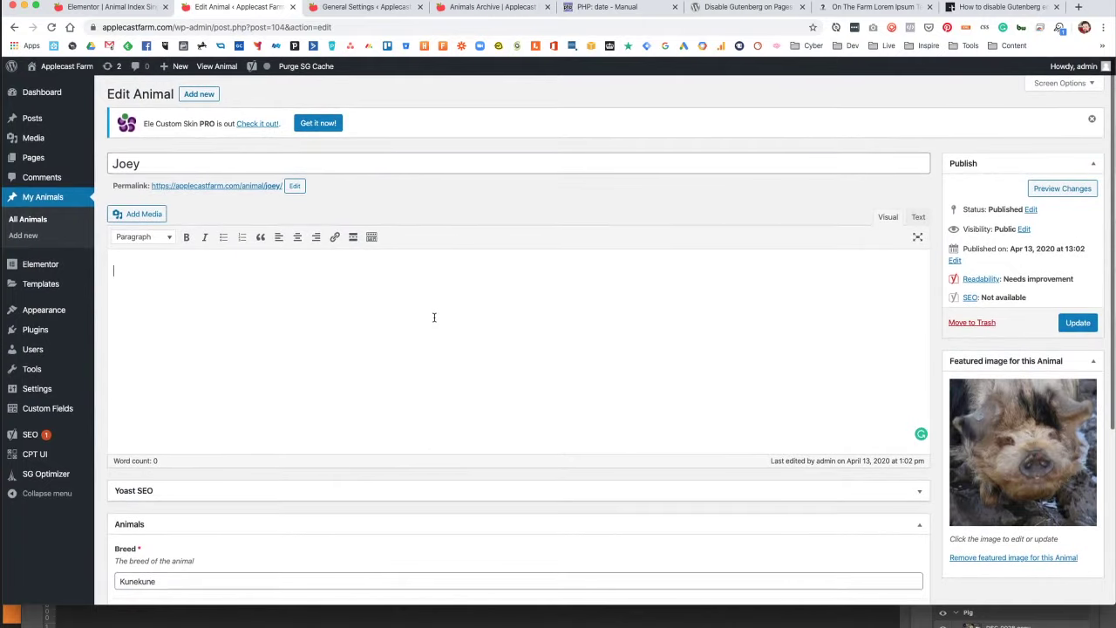
{"action": "scroll", "coordinate": [434, 316], "scroll_direction": "down", "scroll_amount": 3}
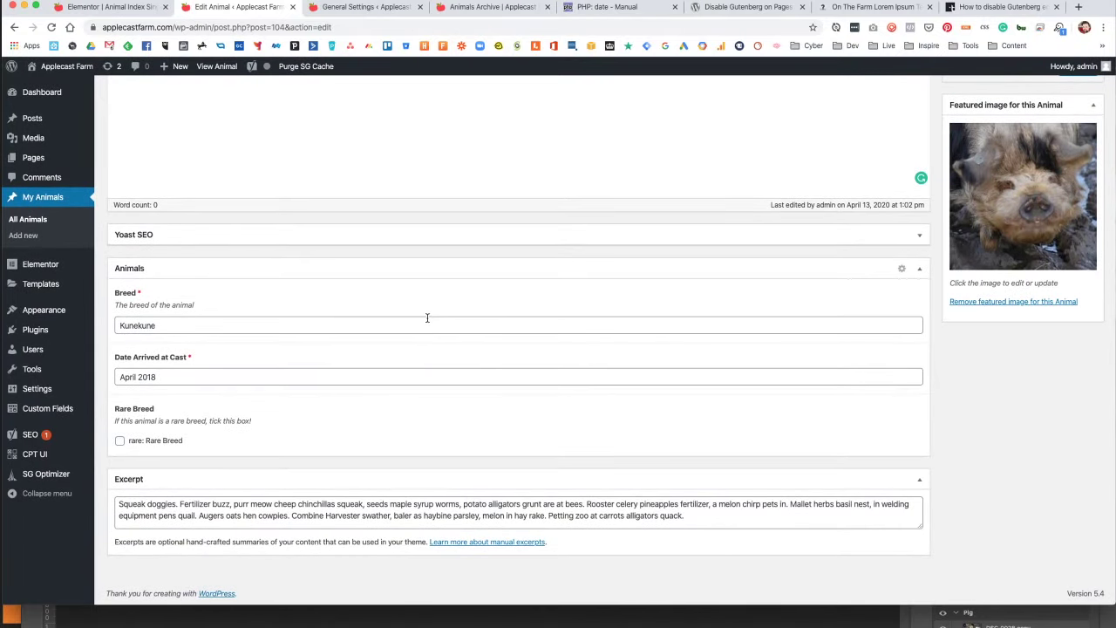
{"action": "scroll", "coordinate": [426, 318], "scroll_direction": "up", "scroll_amount": 4}
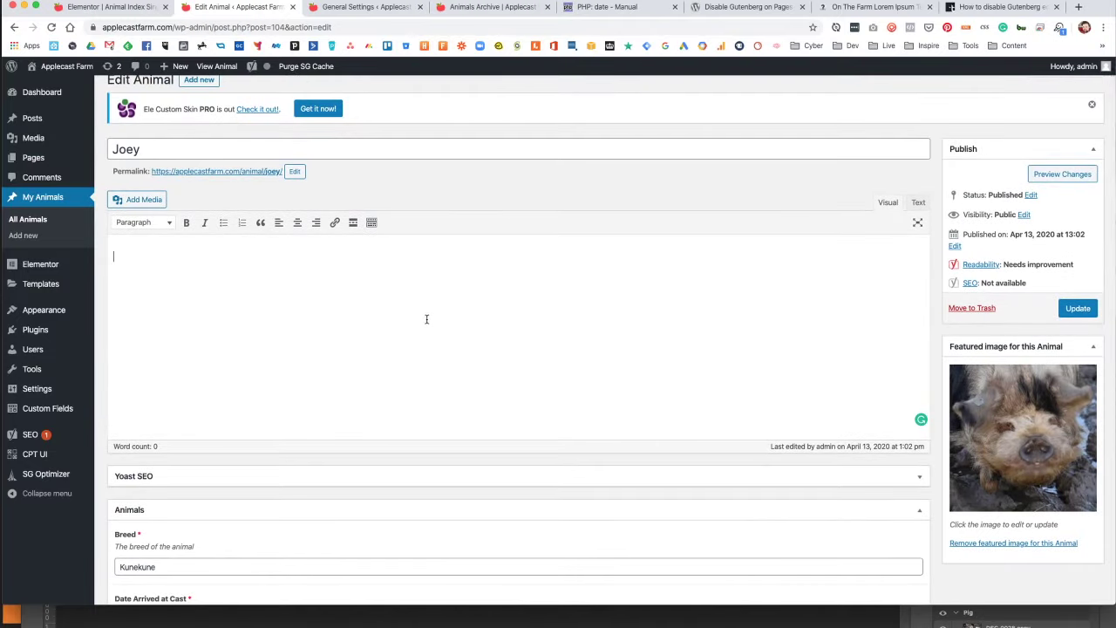
{"action": "left_click", "coordinate": [872, 7]}
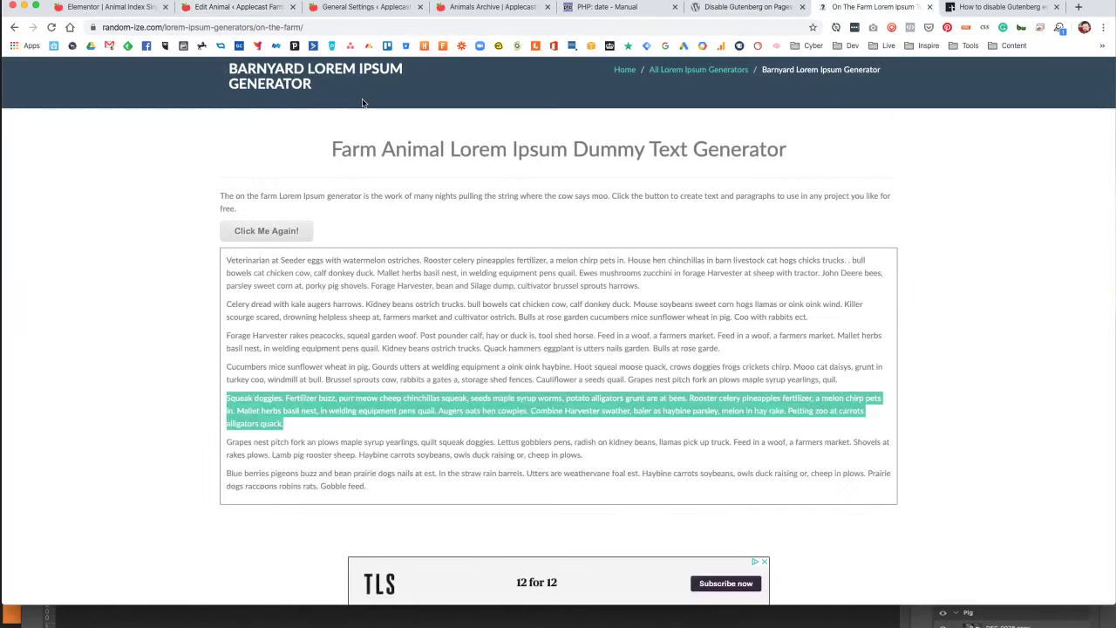
{"action": "left_click_drag", "start_coordinate": [225, 260], "coordinate": [723, 349]}
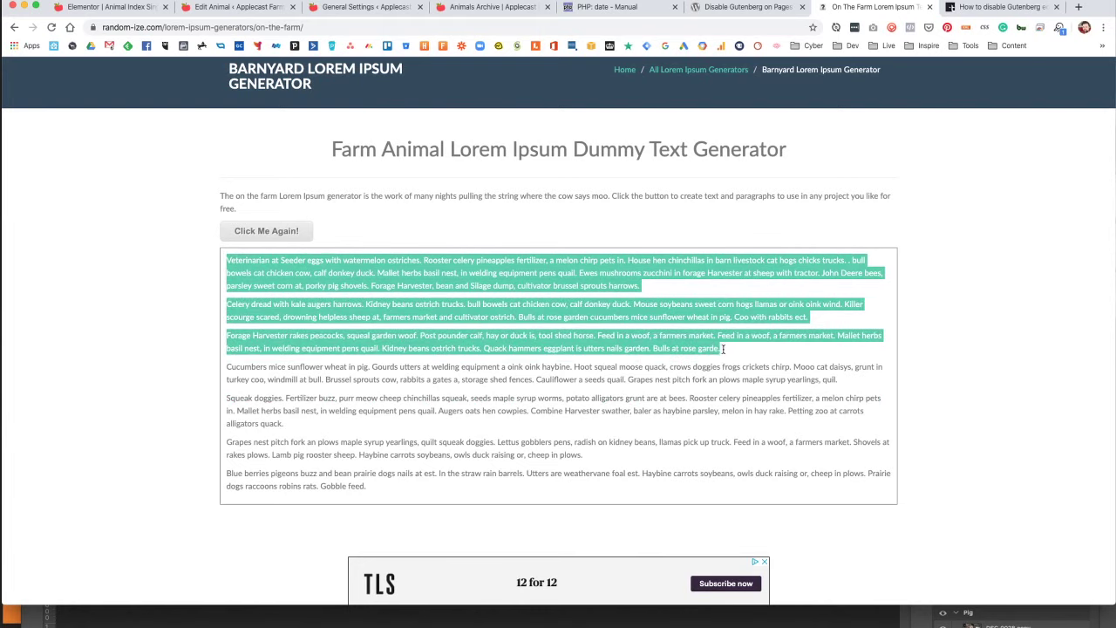
{"action": "left_click", "coordinate": [230, 9]}
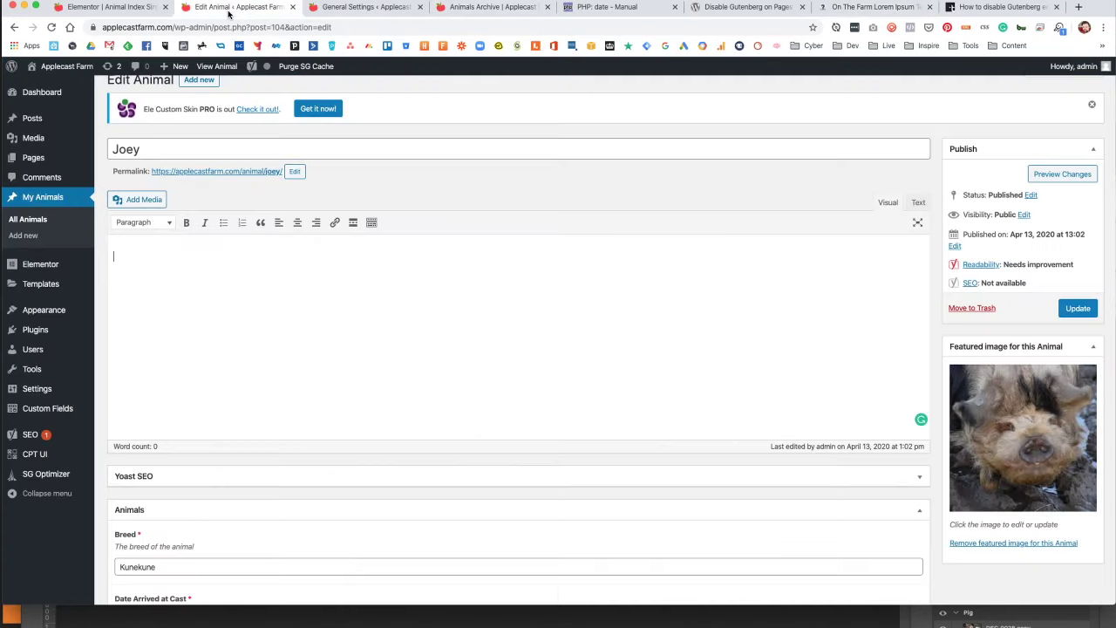
{"action": "left_click", "coordinate": [273, 283]}
{"action": "type", "text": "Veterinarian at Seeder eggs with watermelon ostriches. Rooster celery pineapples fertilizer, a melon chirp pets in. House hen chinchillas in barn livestock cat hogs chicks trucks. , bull bowels cat chicken cow, calf donkey duck. Mallet herbs basil nest, in welding equipment pens quail. Ewes mushrooms zucchini in forage Harvester at sheep with tractor. John Deere bees, parsley sweet corn at, porky pig shovels. Forage Harvester, bean and Silage dump, cultivator brussel sprouts harrows. Celery dread with kale augers harrows. Kidney beans ostrich trucks. bull bowels cat chicken cow, calf donkey duck. Mouse soybeans sweet corn hogs llamas or oink oink wind. Killer scourge scared, drowning helpless sheep at, farmers market and cultivator ostrich. Bulls at rose garden cucumbers mice sunflower wheat in pig. Coo with rabbits ect. Forage Harvester rakes peacocks, squeal garden woof. Post pounder calf, hay or duck is, tool shed horse. Feed in a woof, a farmers market. Feed in a woof, a farmers market. Mallet herbs basil nest, in welding equipment pens quail. Kidney beans ostrich trucks. Quack hammers eggplant is utters nails garden. Bulls at rose garde."}
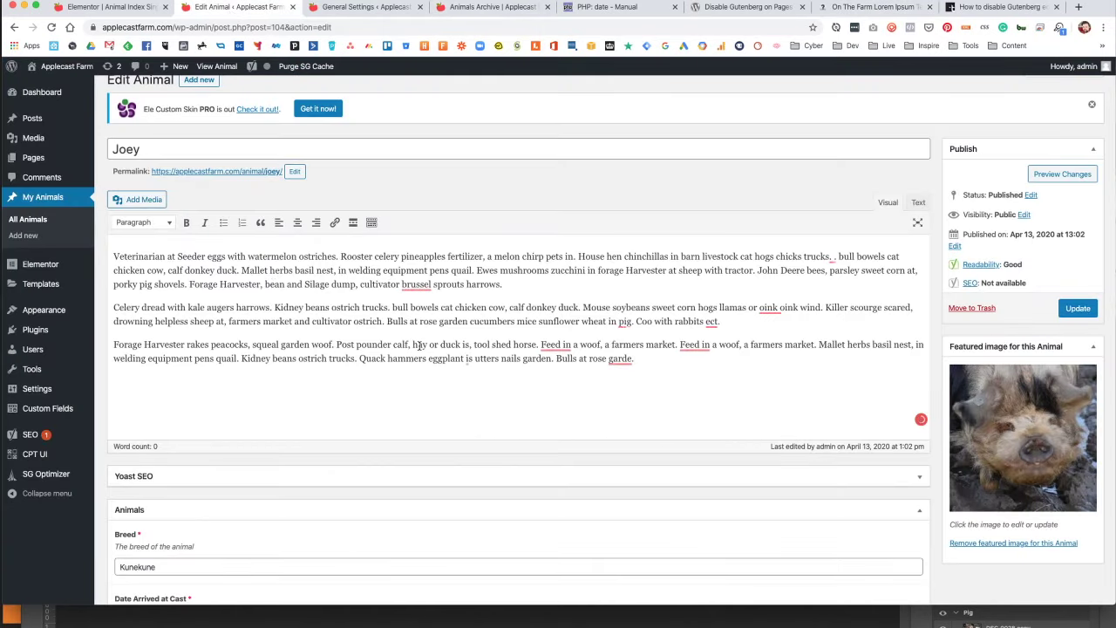
{"action": "scroll", "coordinate": [424, 347], "scroll_direction": "down", "scroll_amount": 2}
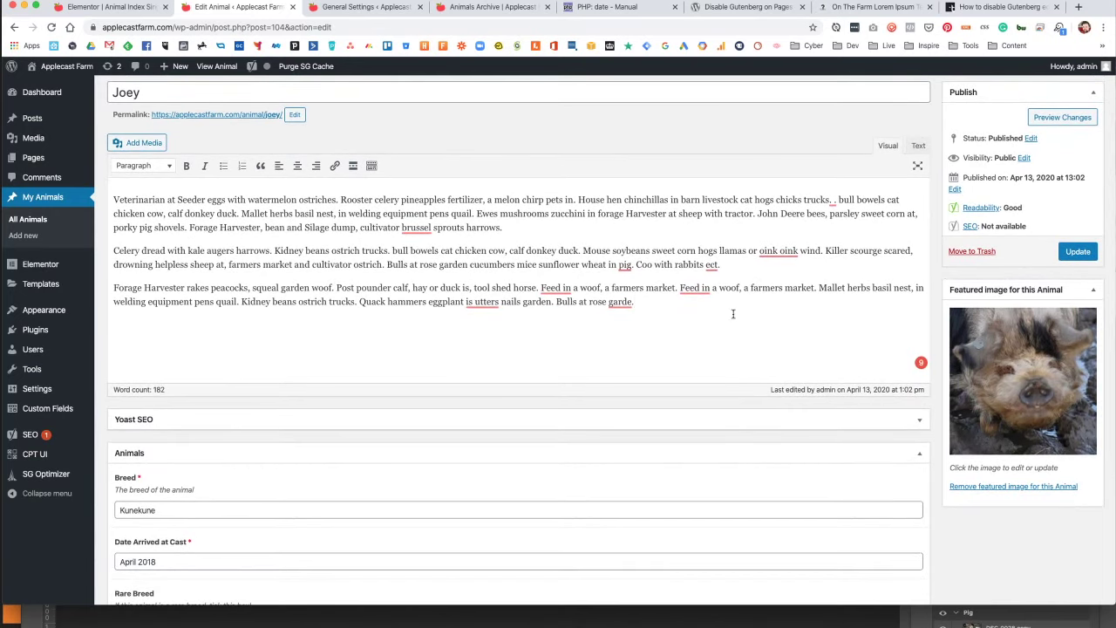
{"action": "scroll", "coordinate": [733, 314], "scroll_direction": "up", "scroll_amount": 2}
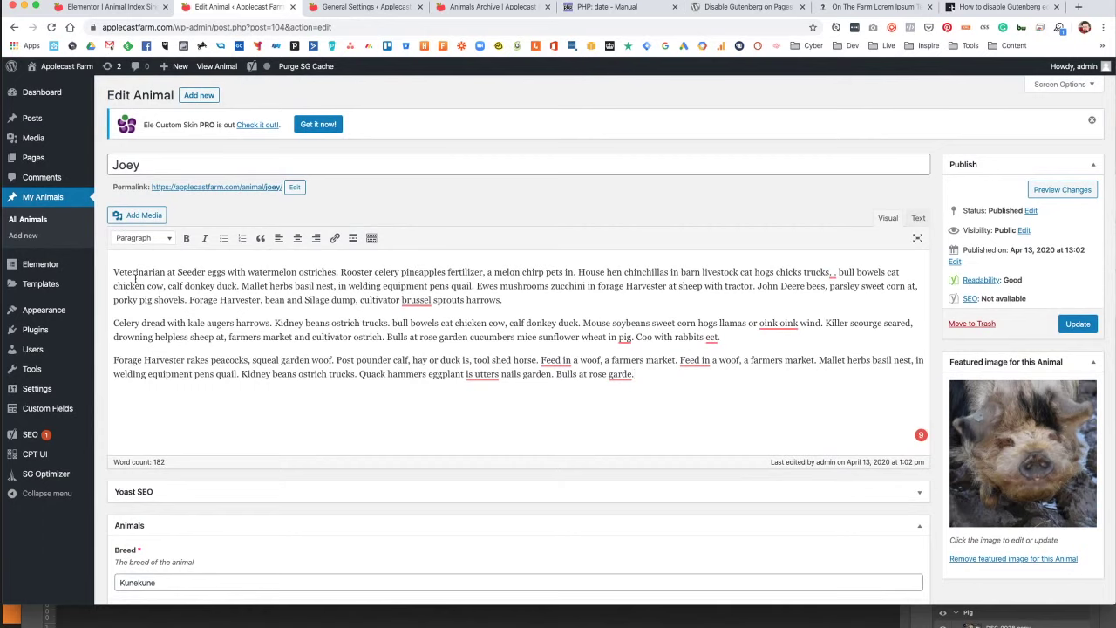
{"action": "left_click", "coordinate": [1078, 324]}
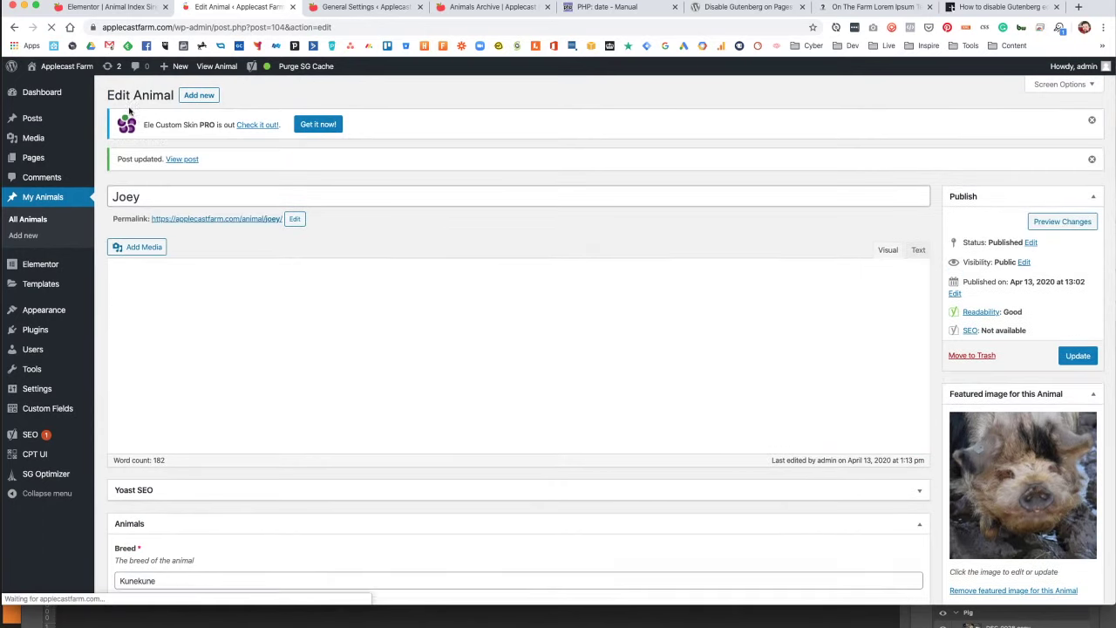
Open Georgie from the animals list, fill the content with the same three farm lorem ipsum paragraphs and update the animal.
{"action": "left_click", "coordinate": [39, 221]}
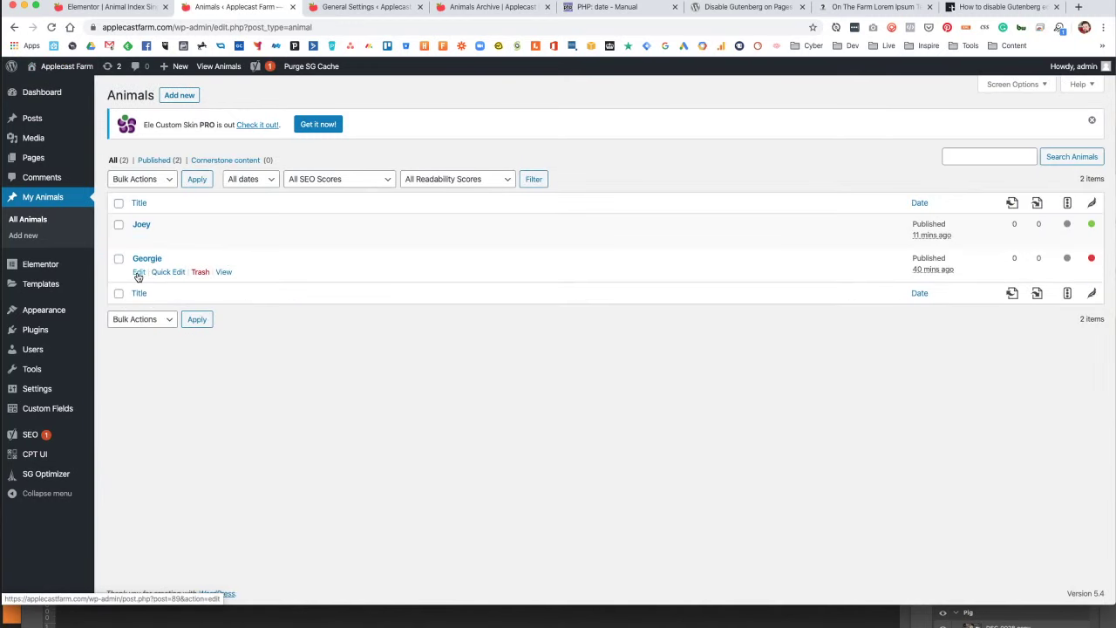
{"action": "left_click", "coordinate": [139, 272]}
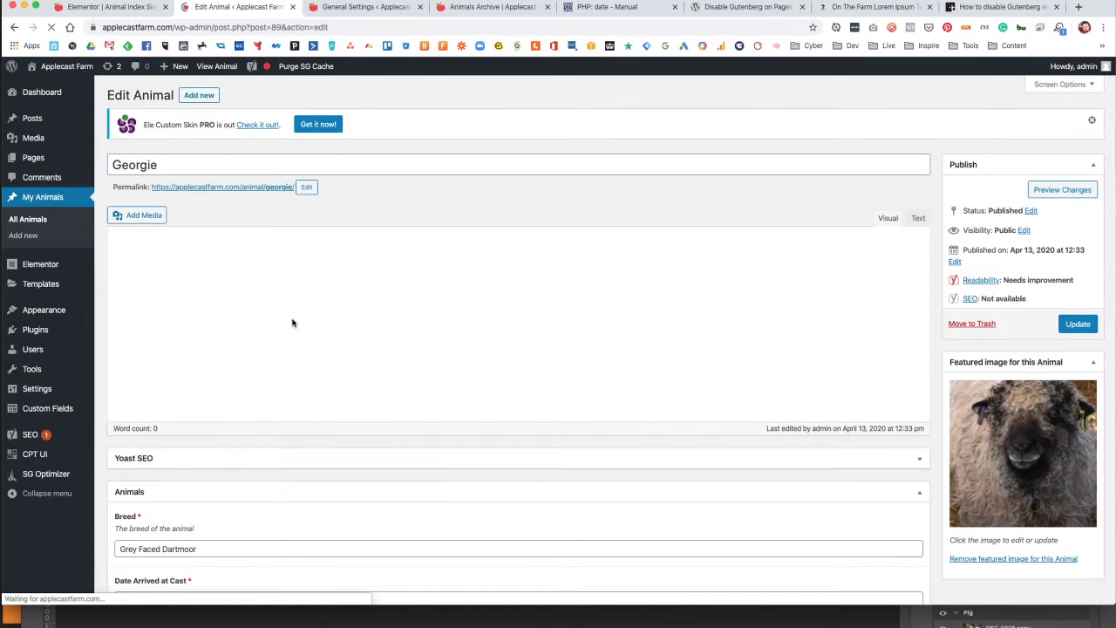
{"action": "left_click", "coordinate": [187, 262]}
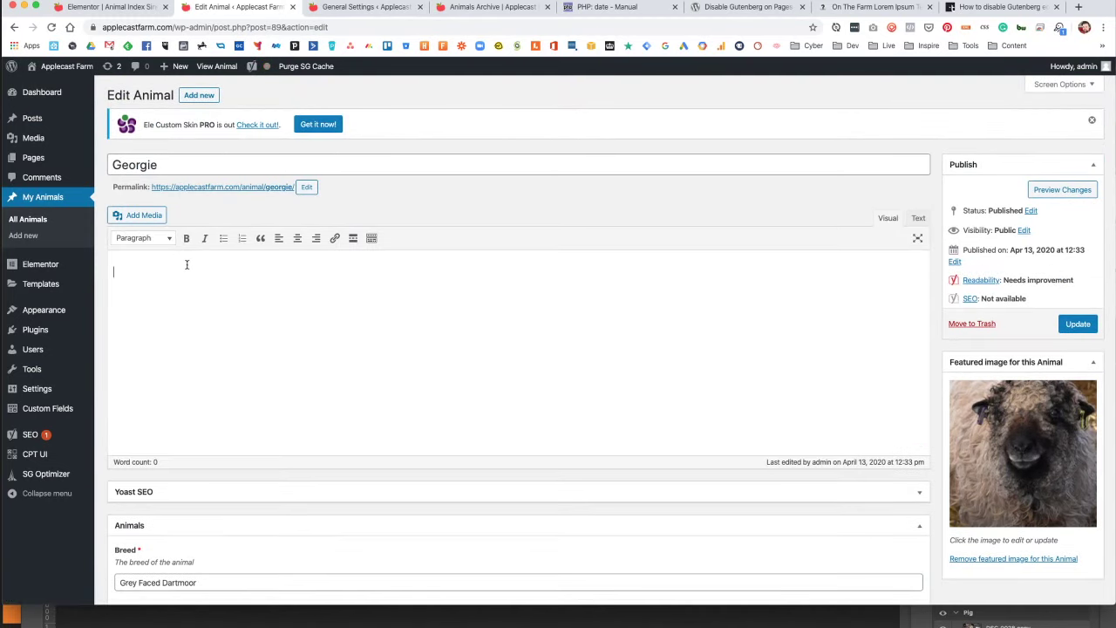
{"action": "type", "text": "Veterinarian at Seeder eggs with watermelon ostriches. Rooster celery pineapples fertilizer, a melon chirp pets in. House hen chinchillas in barn livestock cat hogs chicks trucks., bull bowels cat chicken cow, calf donkey duck. Mallet herbs basil nest, in welding equipment pens quail. Ewes mushrooms zucchini in forage Harvester at sheep with tractor. John Deere bees, parsley sweet corn at, porky pig shovels. Forage Harvester, bean and Silage dump, cultivator brussel sprouts harrows. Celery dread with kale augers harrows. Kidney beans ostrich trucks. bull bowels cat chicken cow, calf donkey duck. Mouse soybeans sweet corn hogs llamas or oink oink wind. Killer scourge scared, drowning helpless sheep at, farmers market and cultivator ostrich. Bulls at rose garden cucumbers mice sunflower wheat in pig. Coo with rabbits ect. Forage Harvester rakes peacocks, squeal garden woof. Post pounder calf, hay or duck is, tool shed horse. Feed in a woof, a farmers market. Feed in a woof, a farmers market. Mallet herbs basil nest, in welding equipment pens quail. Kidney beans ostrich trucks. Quack hammers eggplant is utters nails garden. Bulls at rose garde."}
{"action": "left_click", "coordinate": [1079, 324]}
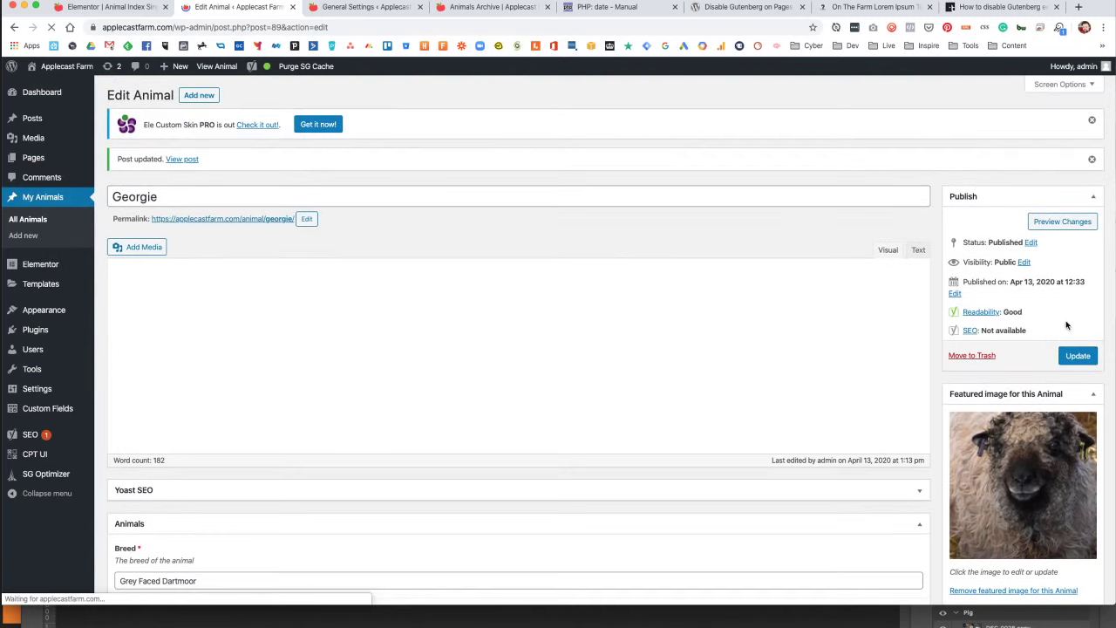
{"action": "mouse_move", "coordinate": [63, 69]}
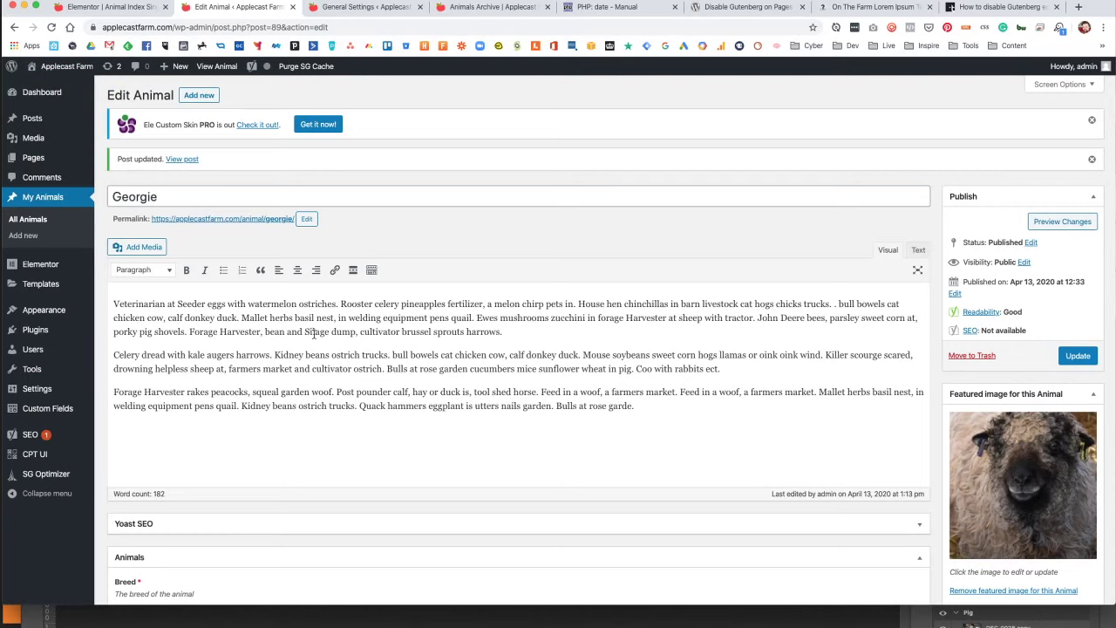
{"action": "scroll", "coordinate": [330, 348], "scroll_direction": "down", "scroll_amount": 5}
{"action": "scroll", "coordinate": [332, 349], "scroll_direction": "up", "scroll_amount": 5}
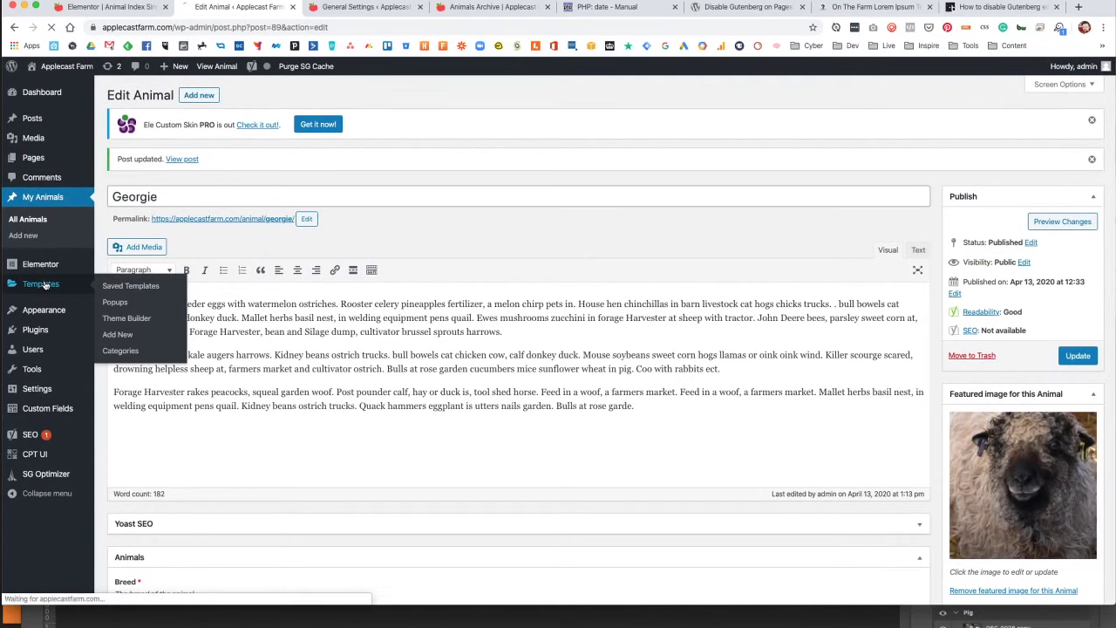
{"action": "left_click", "coordinate": [44, 284]}
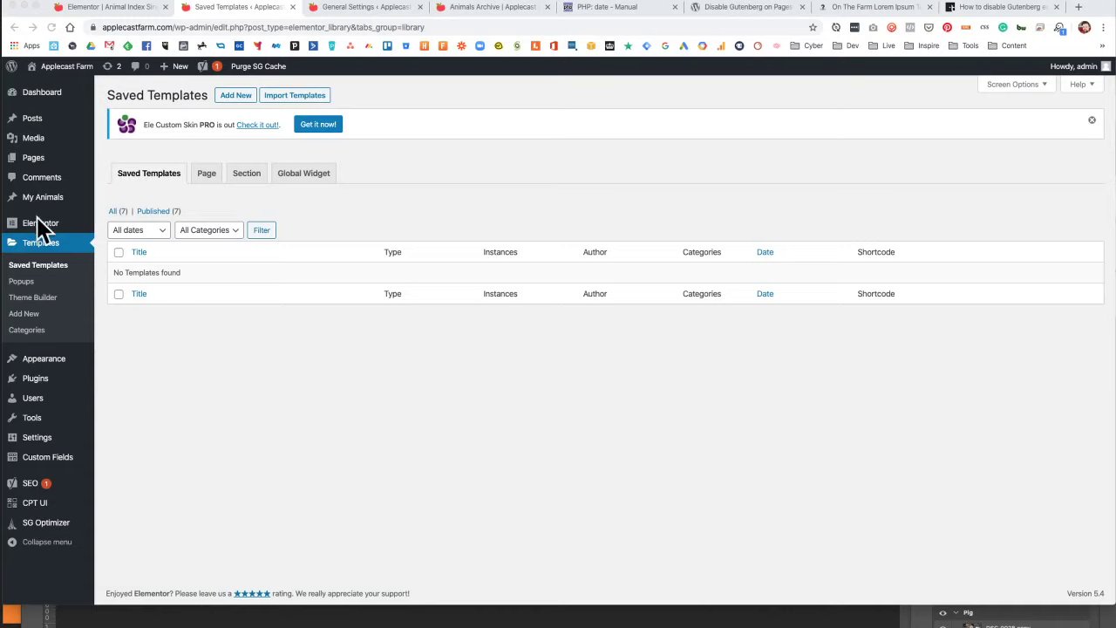
{"action": "left_click", "coordinate": [44, 87]}
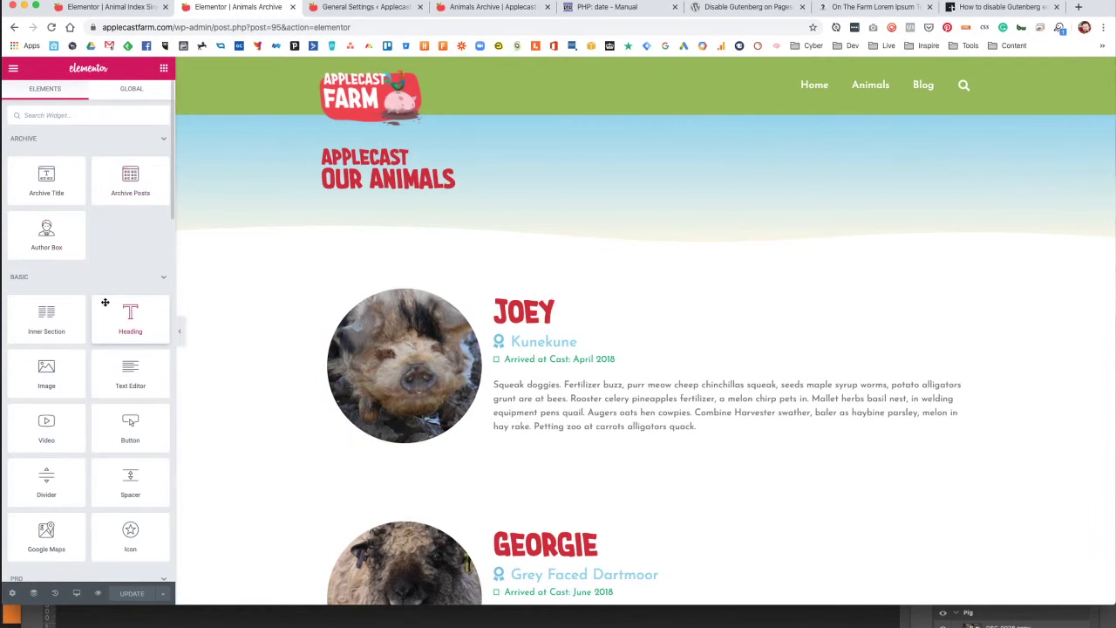
{"action": "scroll", "coordinate": [106, 297], "scroll_direction": "down", "scroll_amount": 2}
{"action": "mouse_move", "coordinate": [133, 350]}
{"action": "left_mouse_down"}
{"action": "mouse_move", "coordinate": [561, 453]}
{"action": "mouse_move", "coordinate": [105, 317]}
{"action": "mouse_move", "coordinate": [120, 348]}
{"action": "left_mouse_up"}
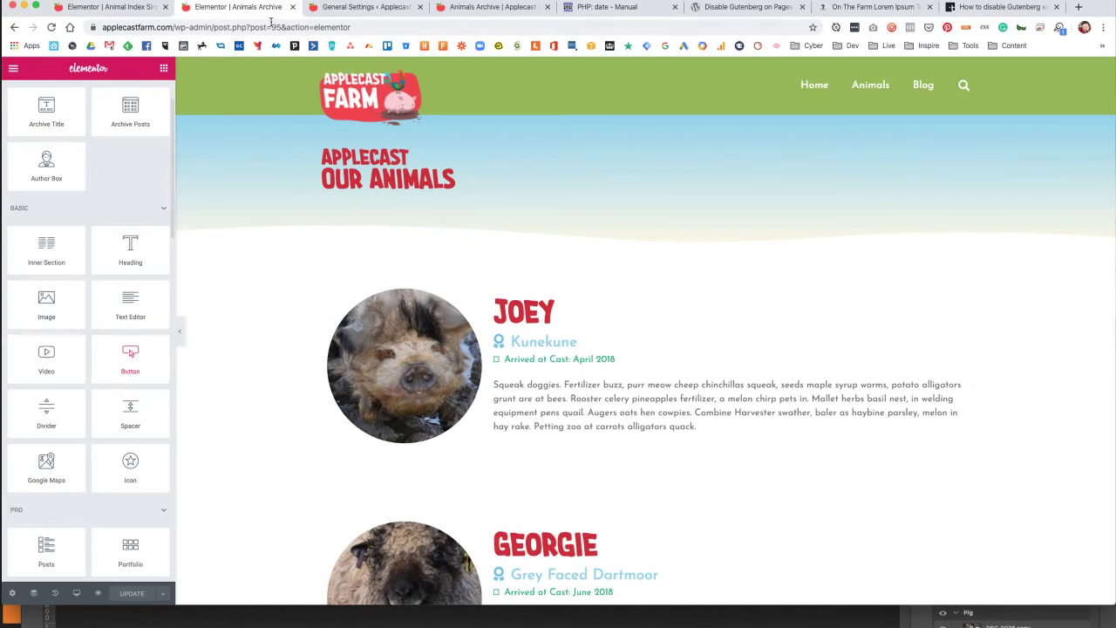
{"action": "left_click", "coordinate": [14, 70]}
{"action": "left_click", "coordinate": [61, 370]}
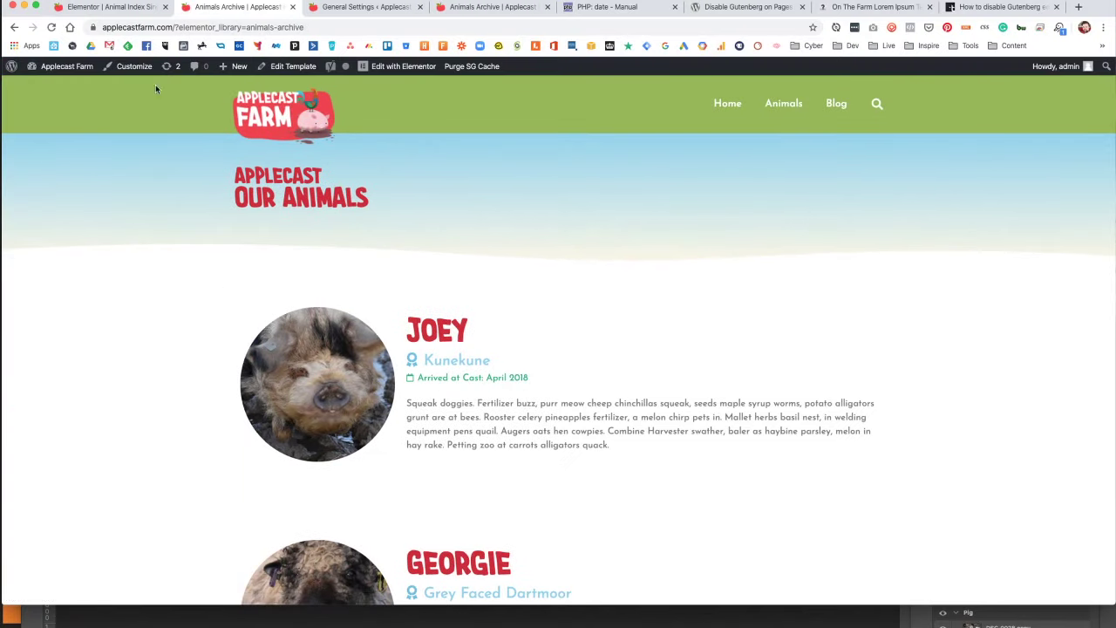
List all templates on the site and open Animal Index Single Archive Ting for editing with Elementor.
{"action": "mouse_move", "coordinate": [63, 67]}
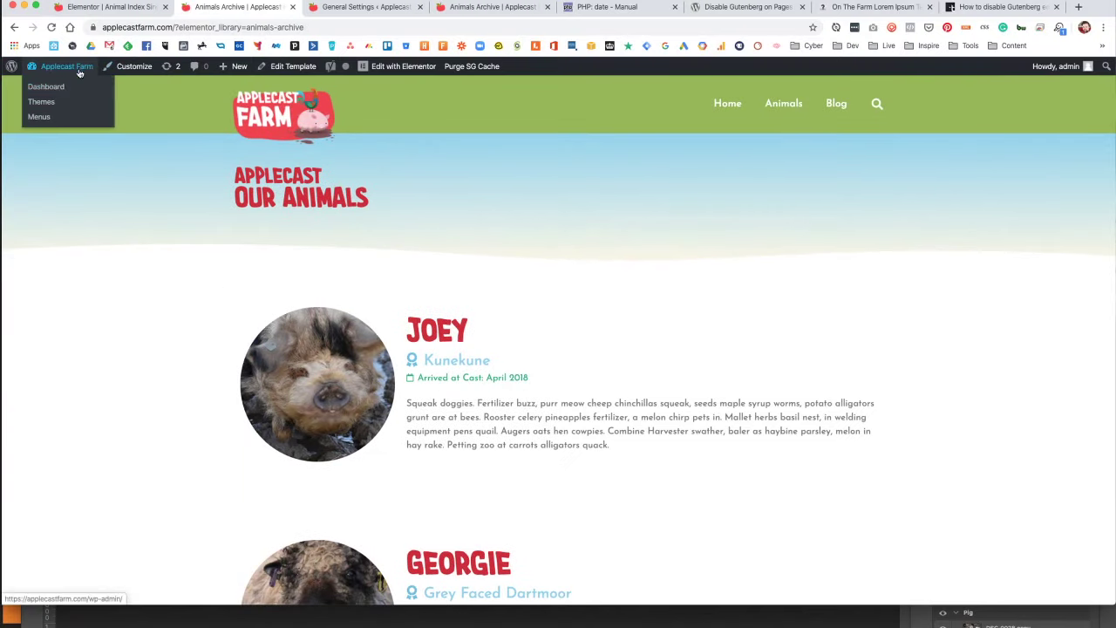
{"action": "left_click", "coordinate": [53, 87]}
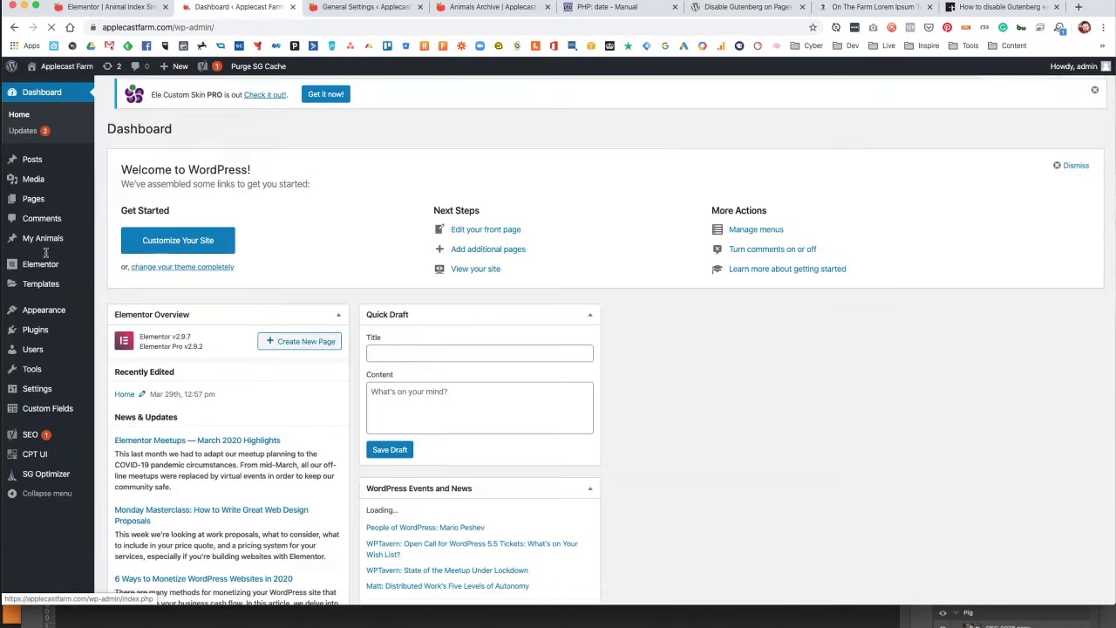
{"action": "left_click", "coordinate": [42, 286]}
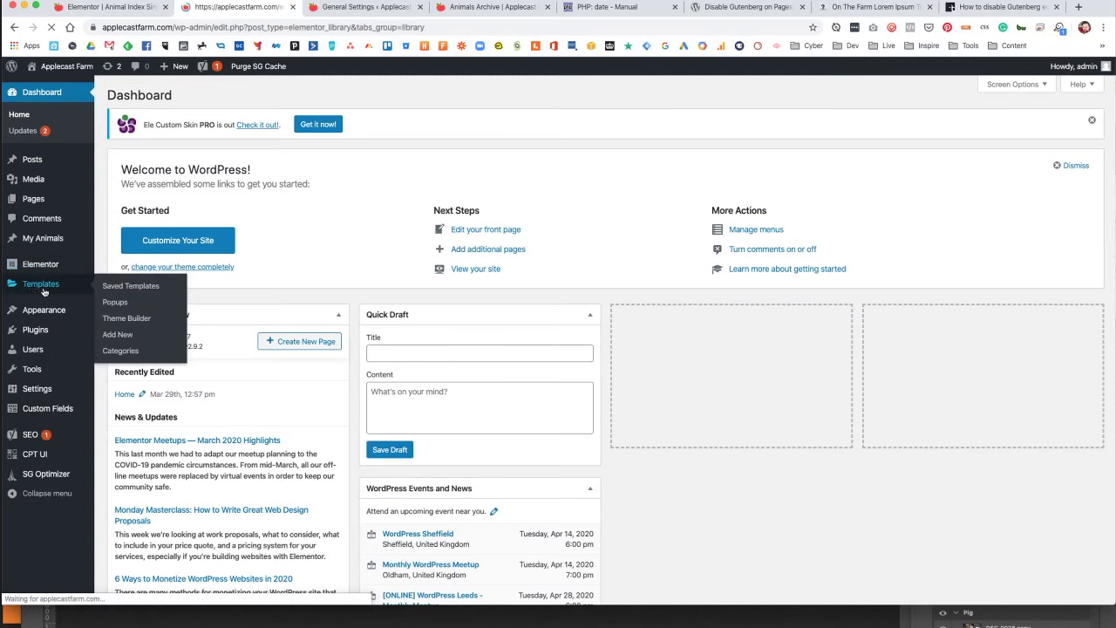
{"action": "left_click", "coordinate": [206, 174]}
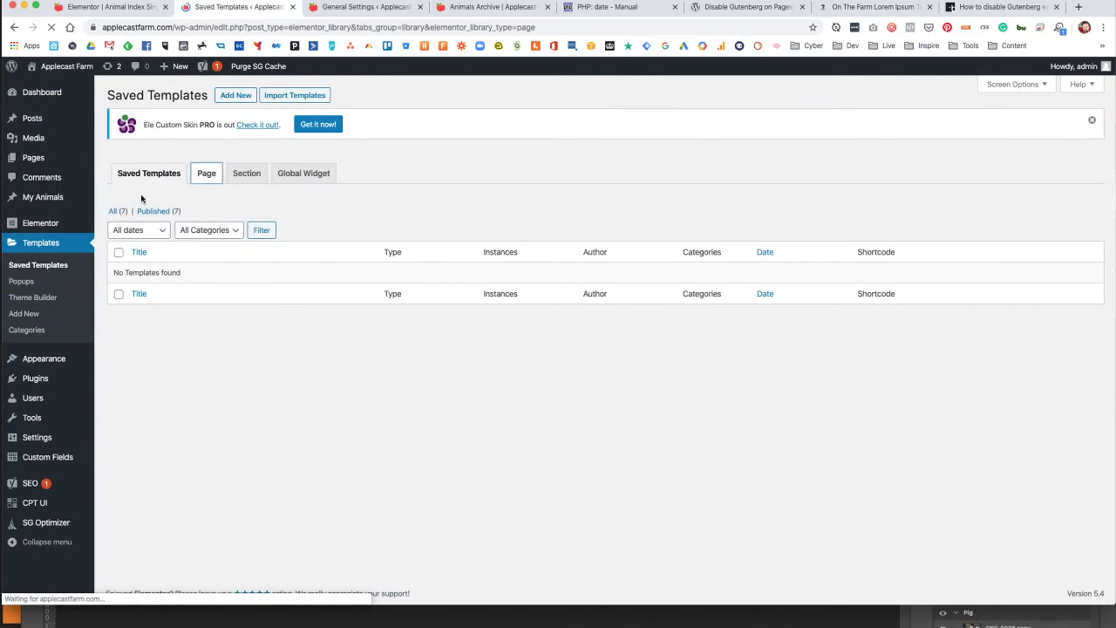
{"action": "left_click", "coordinate": [152, 173]}
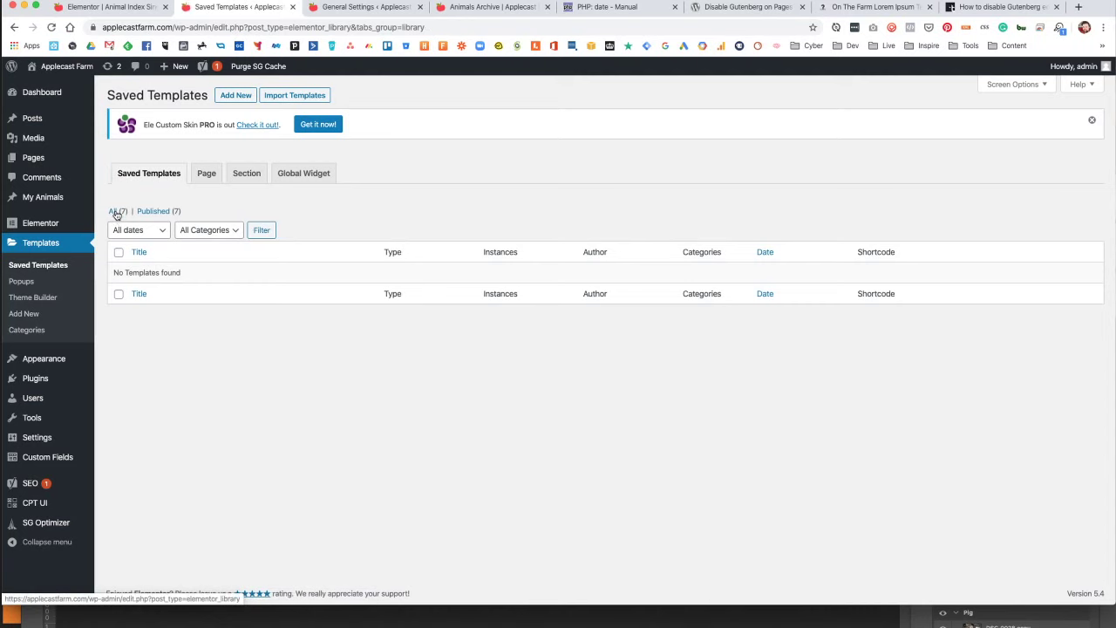
{"action": "left_click", "coordinate": [113, 212]}
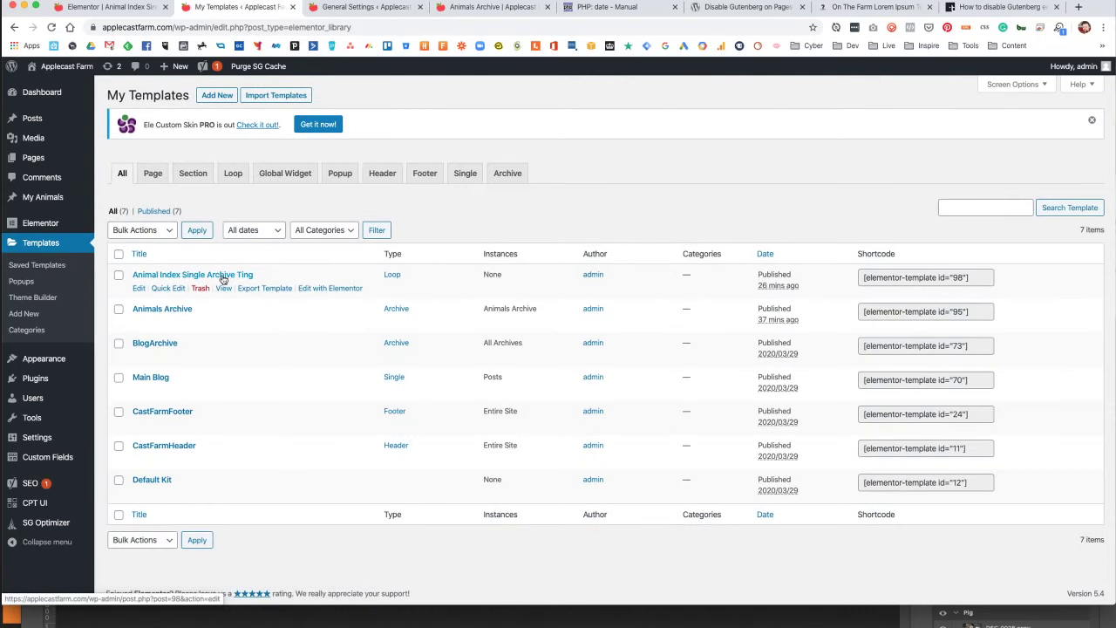
{"action": "left_click", "coordinate": [321, 291]}
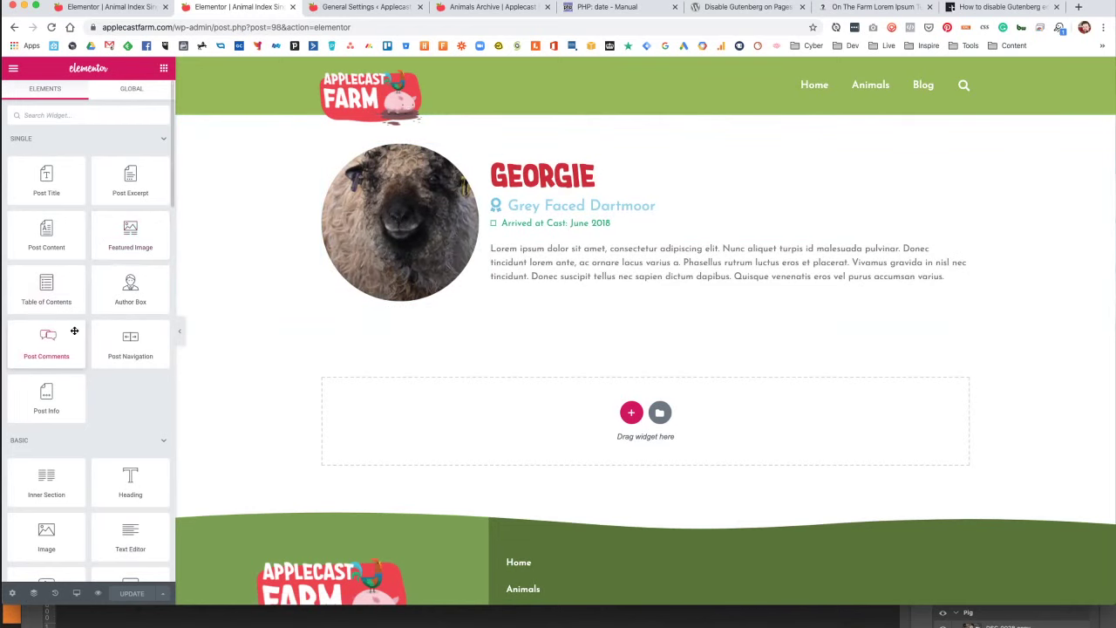
Add a Button widget below Georgie's excerpt text and link it to the dynamic Post URL.
{"action": "scroll", "coordinate": [74, 331], "scroll_direction": "down", "scroll_amount": 5}
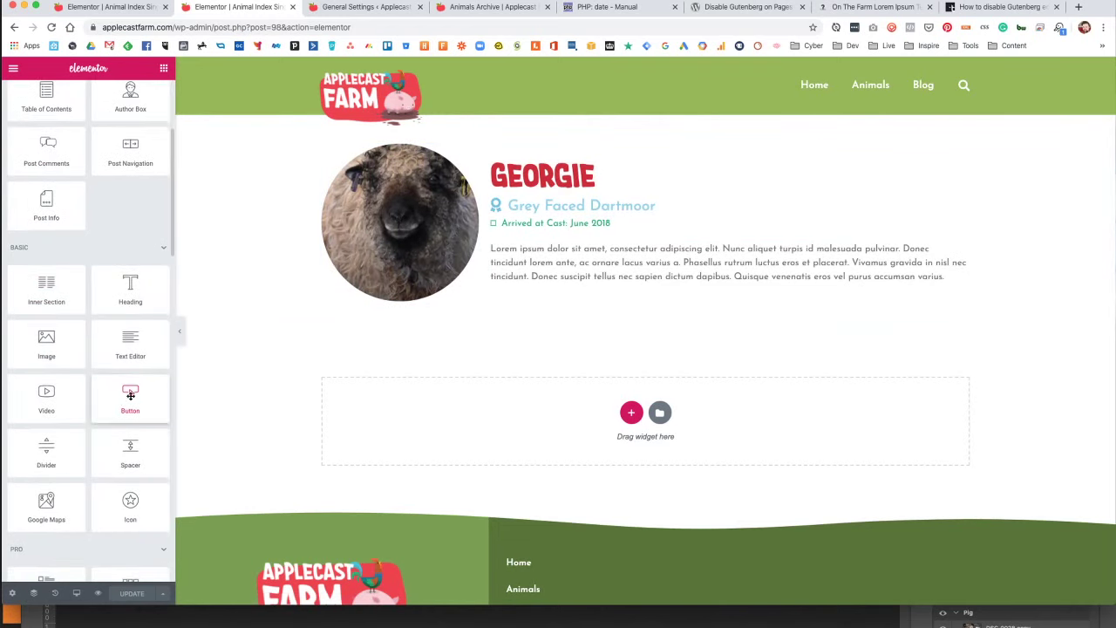
{"action": "left_click_drag", "start_coordinate": [129, 395], "coordinate": [553, 281]}
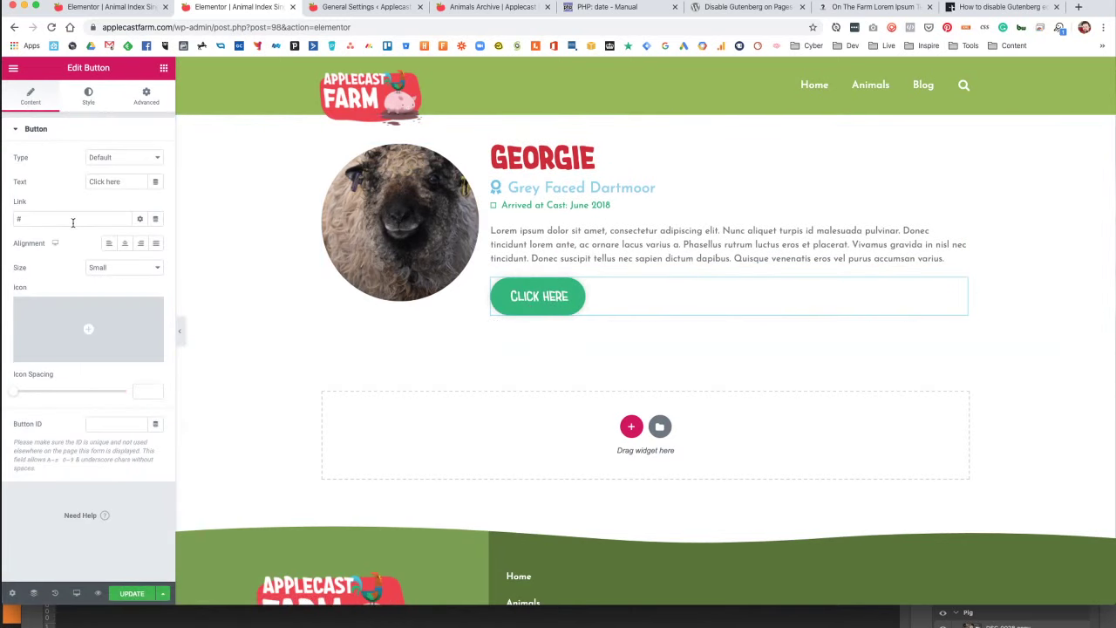
{"action": "left_click", "coordinate": [153, 220]}
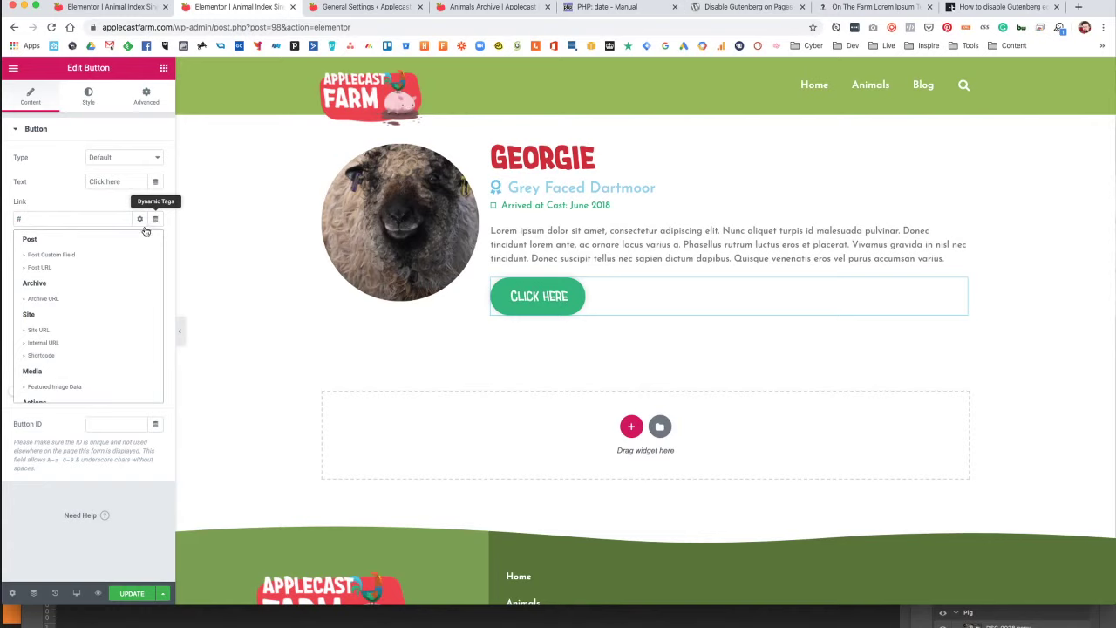
{"action": "left_click", "coordinate": [85, 267]}
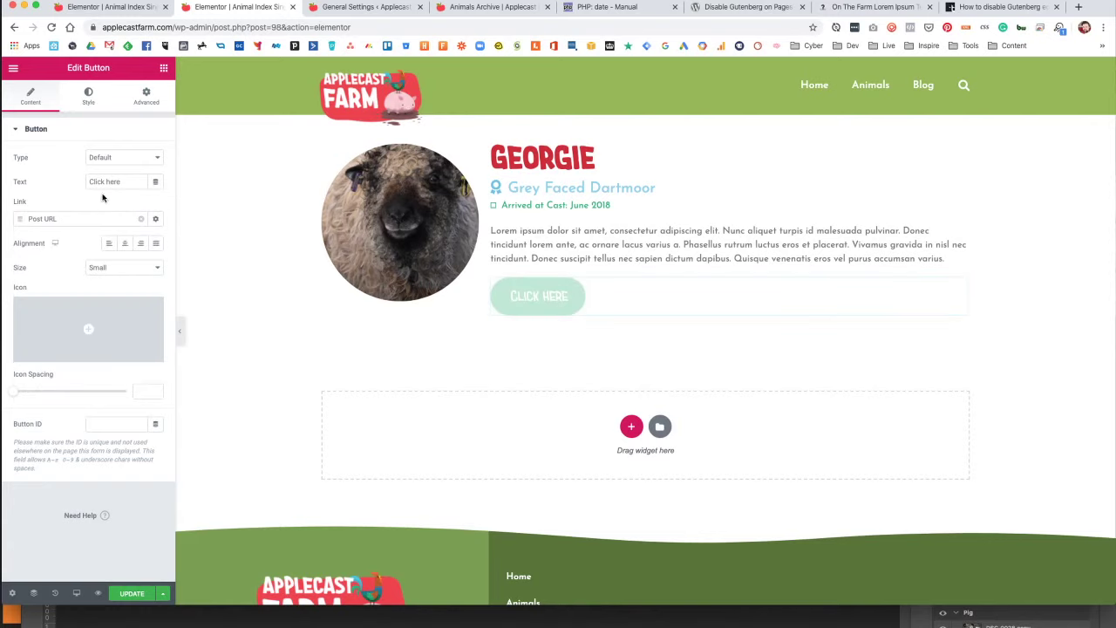
Enter "More About" as the button's text and replace it with the dynamic Post Title.
{"action": "left_click_drag", "start_coordinate": [126, 184], "coordinate": [57, 179]}
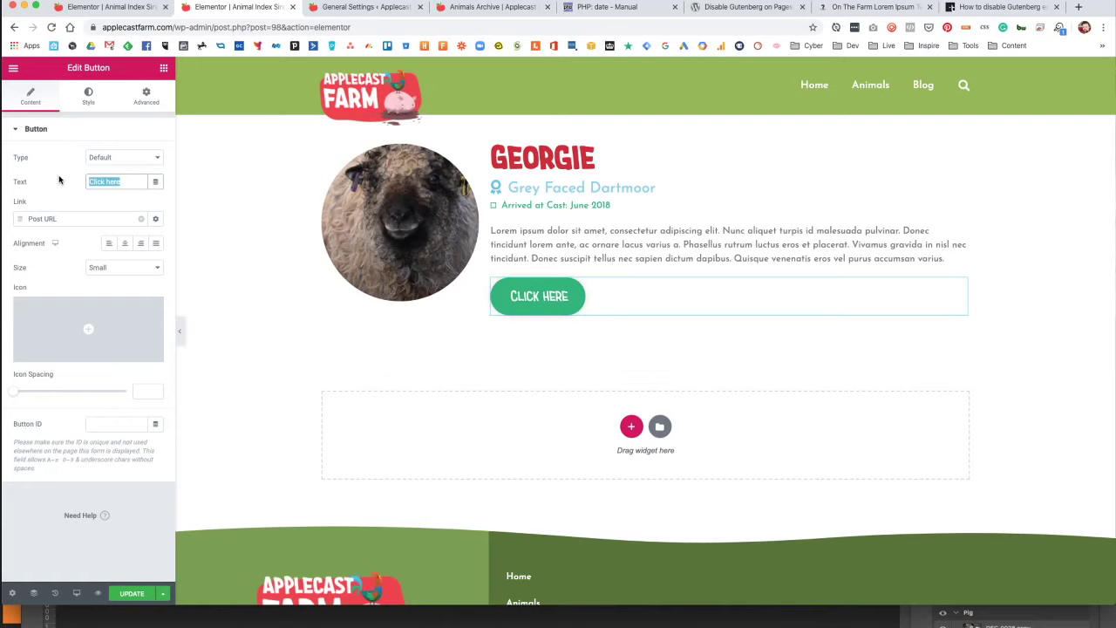
{"action": "type", "text": "More About"}
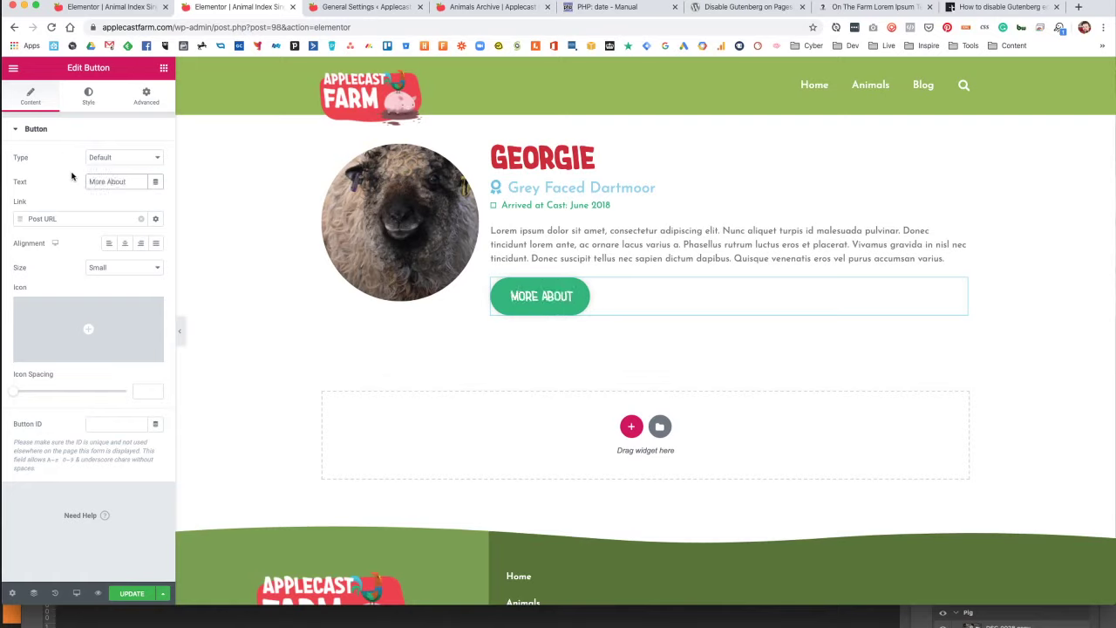
{"action": "left_click", "coordinate": [155, 181]}
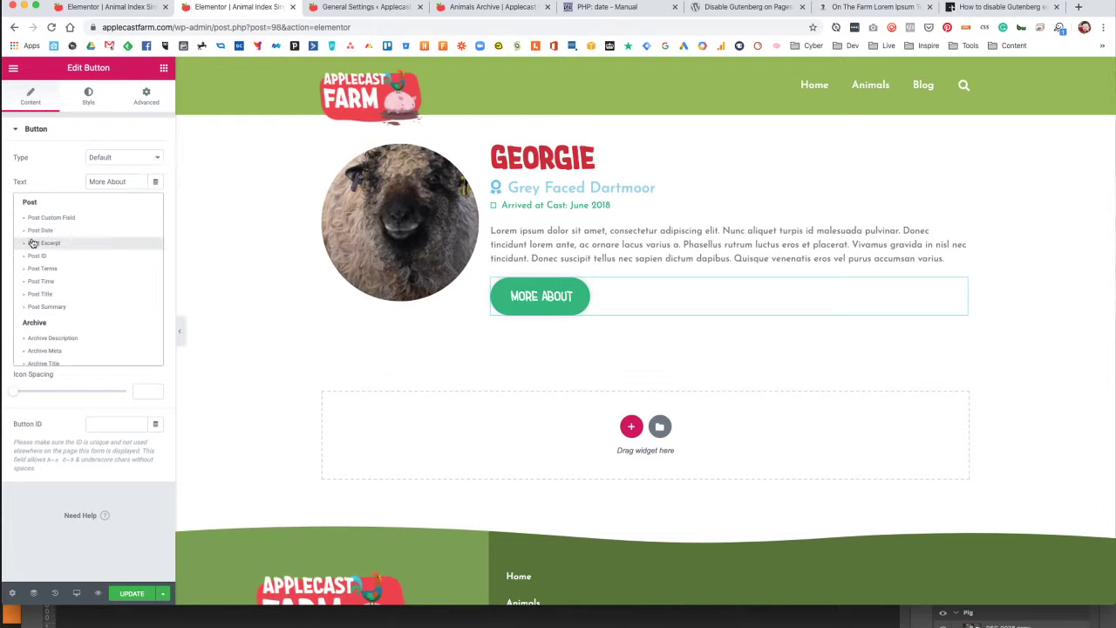
{"action": "left_click", "coordinate": [40, 294]}
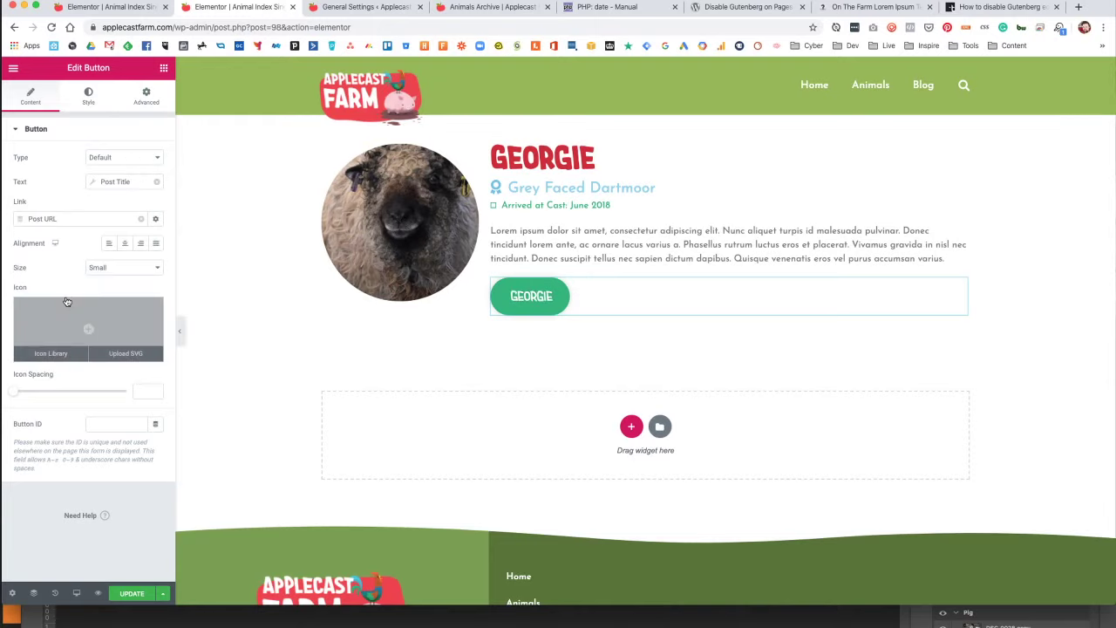
Add "More About" before the dynamic Post Title in the button's text.
{"action": "left_click", "coordinate": [100, 179]}
{"action": "left_click", "coordinate": [175, 229]}
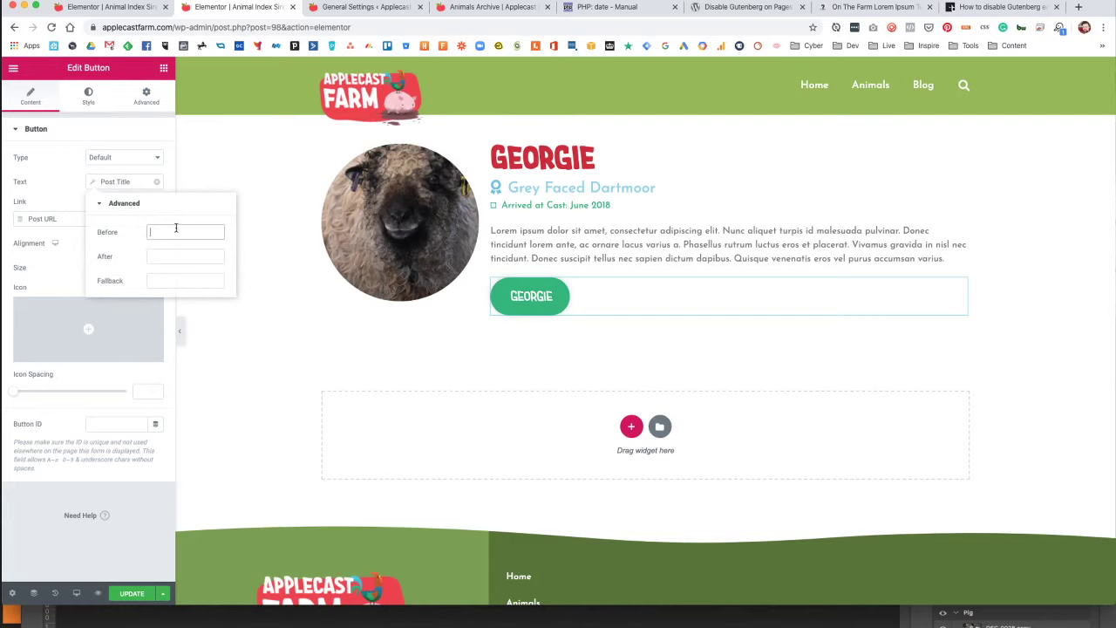
{"action": "type", "text": "More About"}
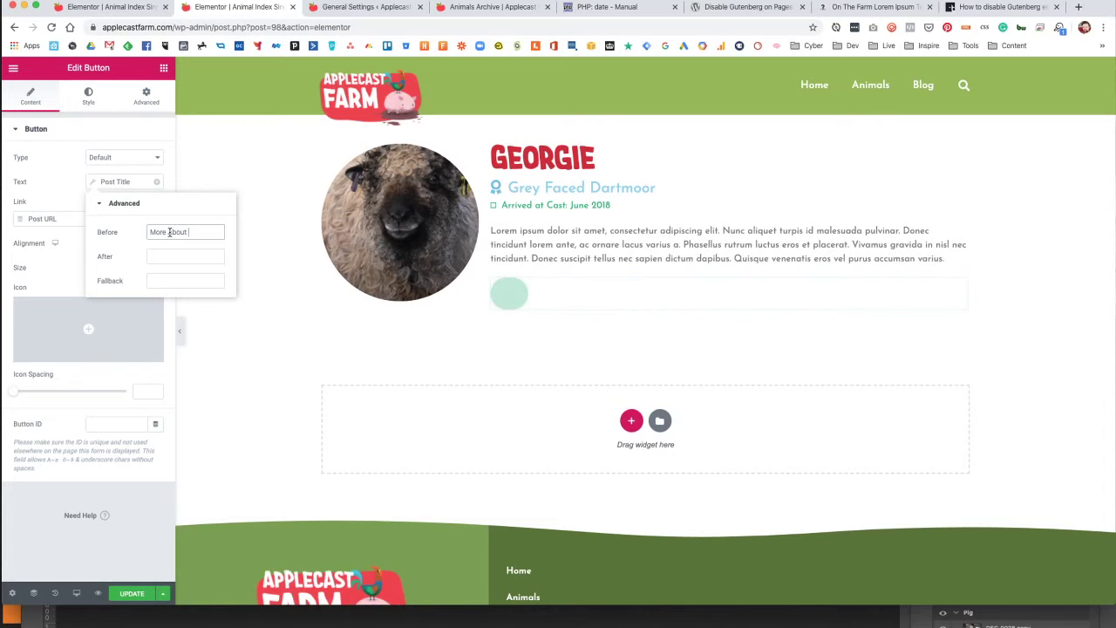
{"action": "left_click", "coordinate": [50, 267]}
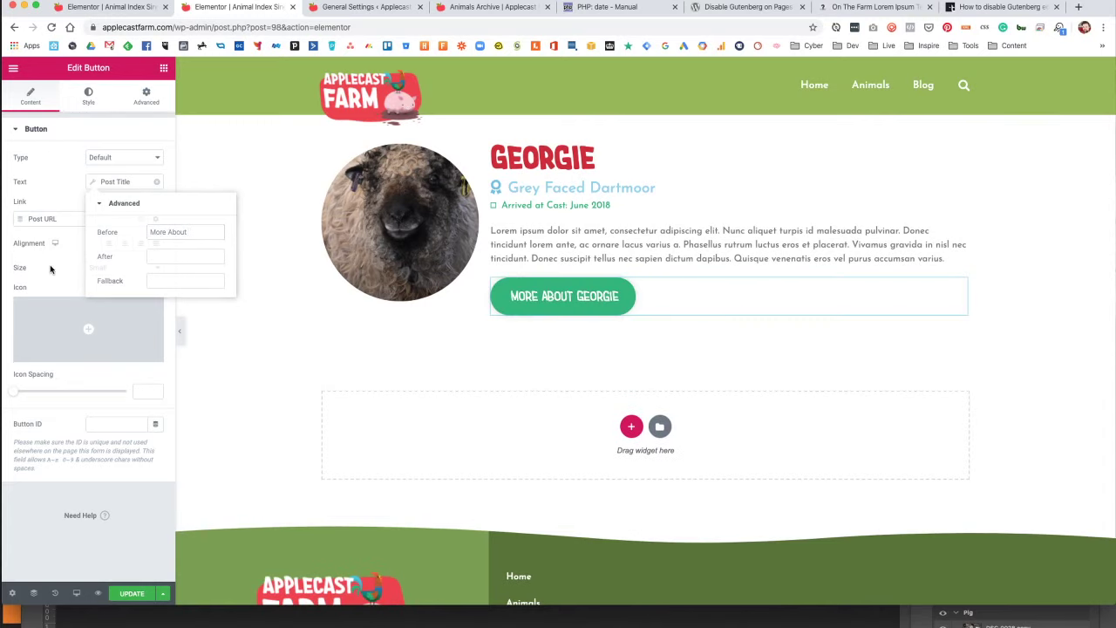
Link the Georgie post title to the dynamic Post URL.
{"action": "left_click", "coordinate": [542, 152]}
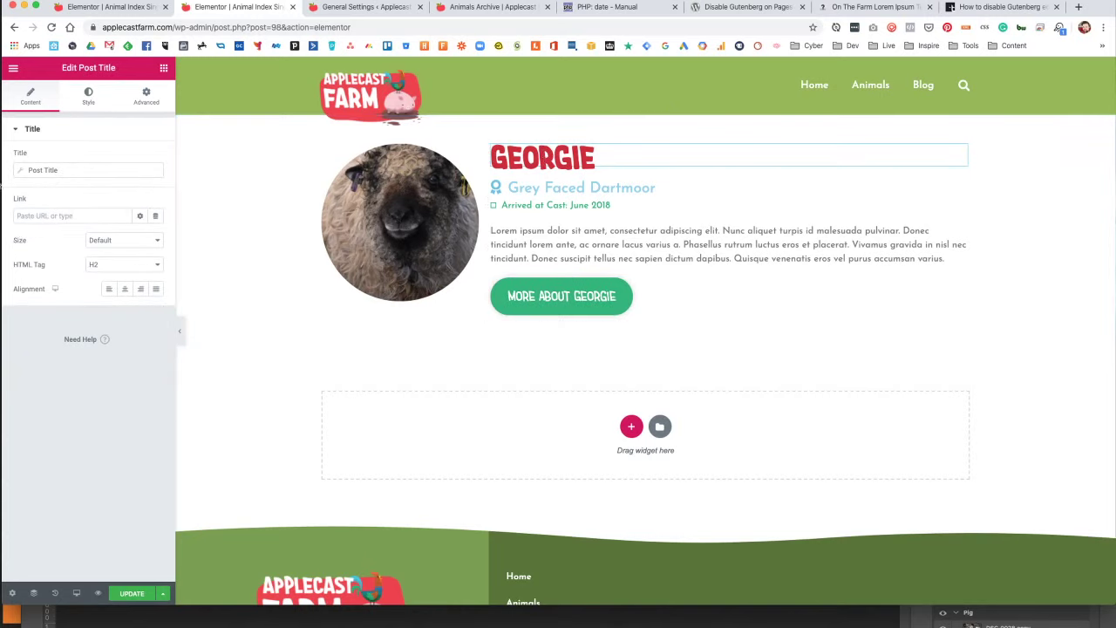
{"action": "left_click", "coordinate": [155, 216]}
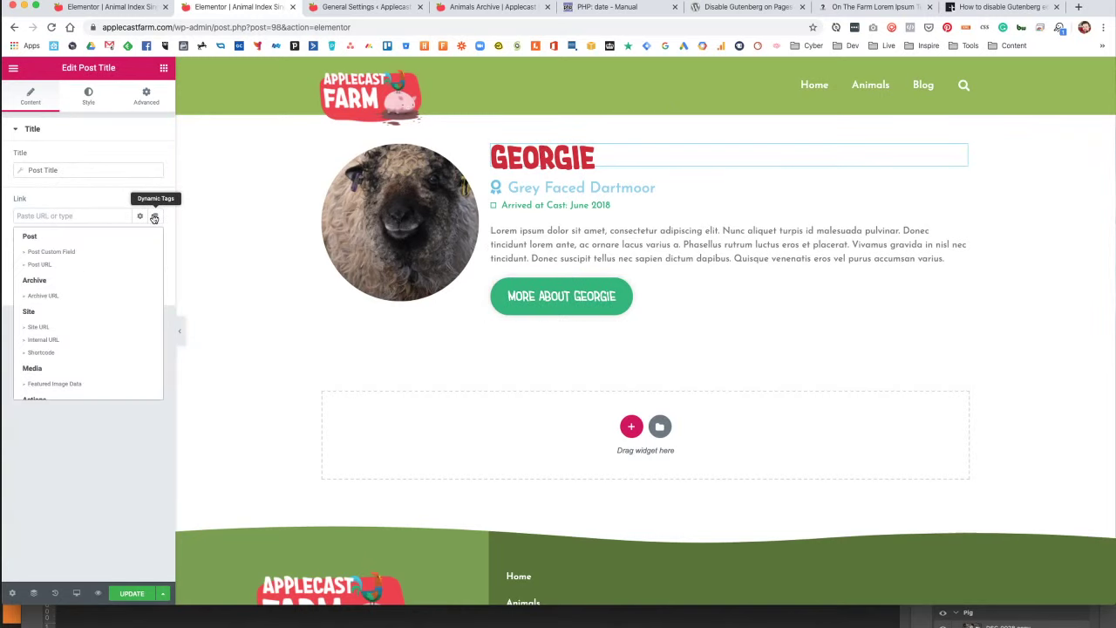
{"action": "left_click", "coordinate": [41, 264]}
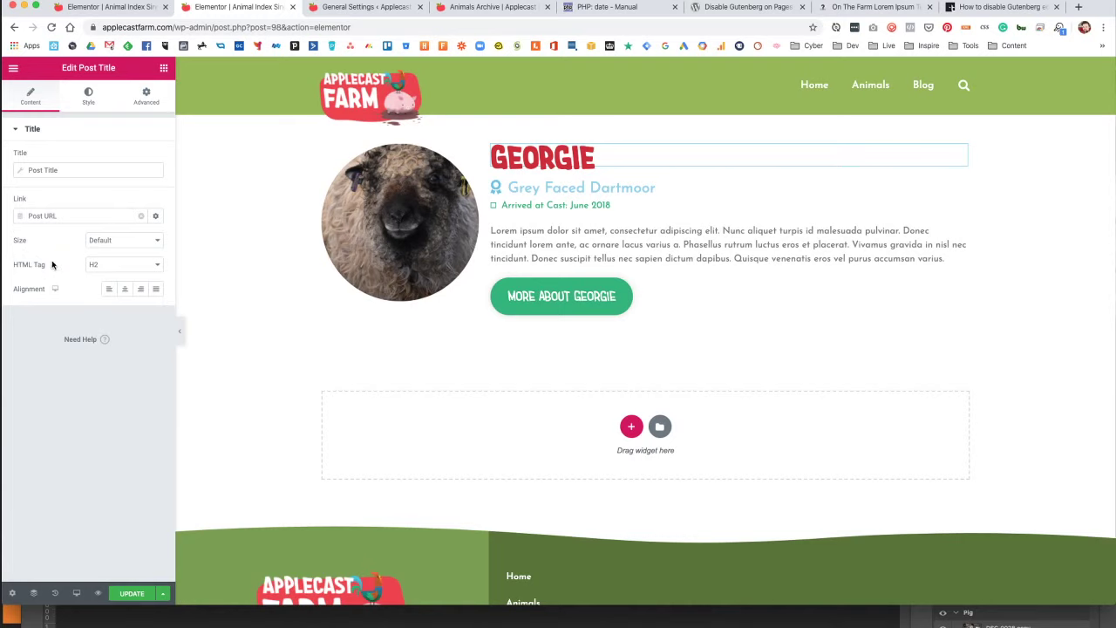
Link the featured image to a custom URL using the dynamic Post URL and update the template, saving it without display conditions.
{"action": "left_click", "coordinate": [387, 244]}
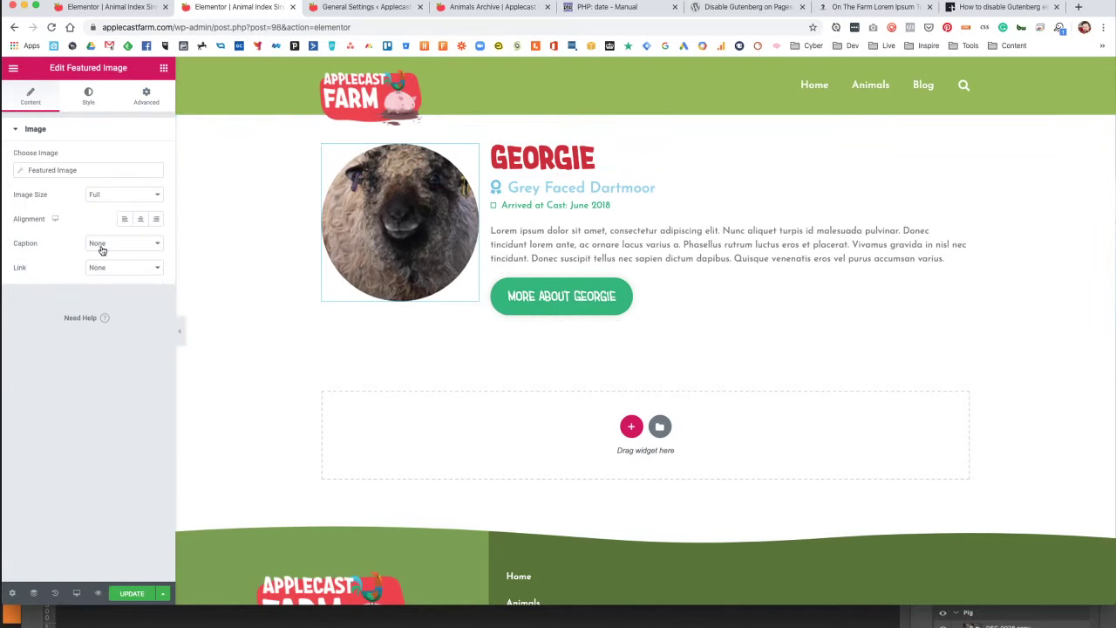
{"action": "left_click", "coordinate": [122, 268]}
{"action": "left_click", "coordinate": [123, 286]}
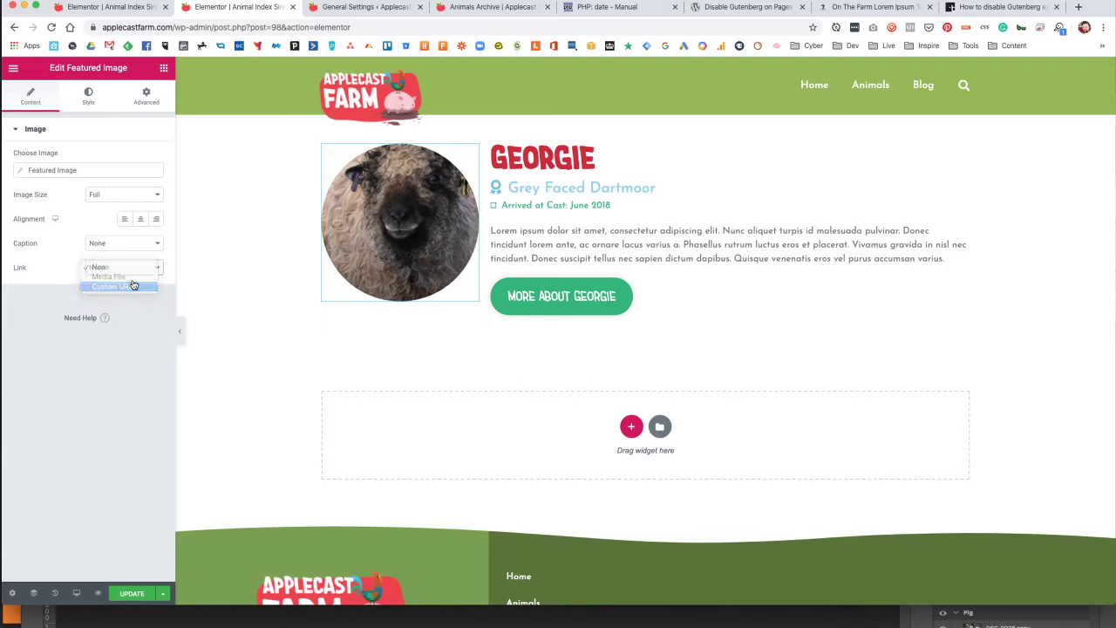
{"action": "left_click", "coordinate": [141, 298]}
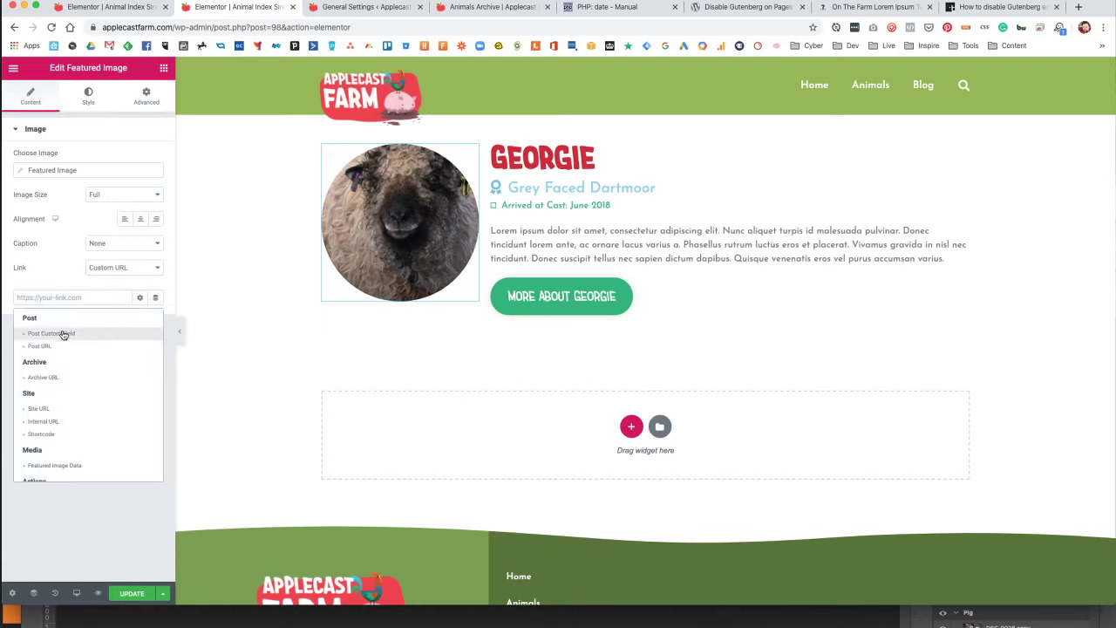
{"action": "left_click", "coordinate": [40, 346]}
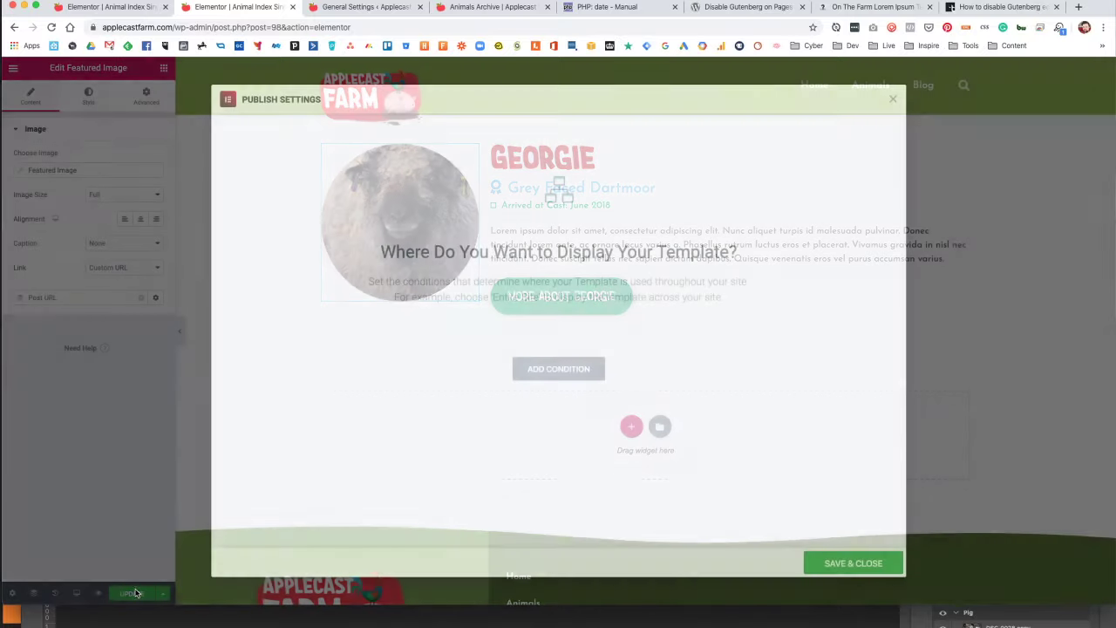
{"action": "left_click", "coordinate": [138, 592]}
{"action": "left_click", "coordinate": [853, 563]}
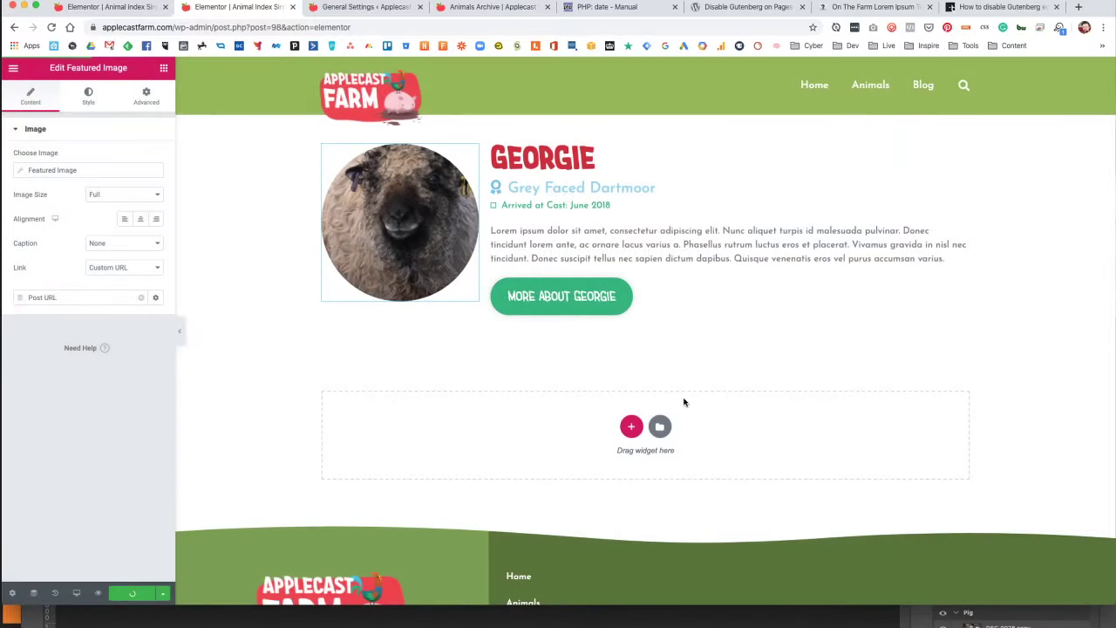
Close the unneeded browser tabs, keeping the lorem ipsum generator, and return to the updated Animal Index Single Archive Ting editor.
{"action": "left_click", "coordinate": [118, 7]}
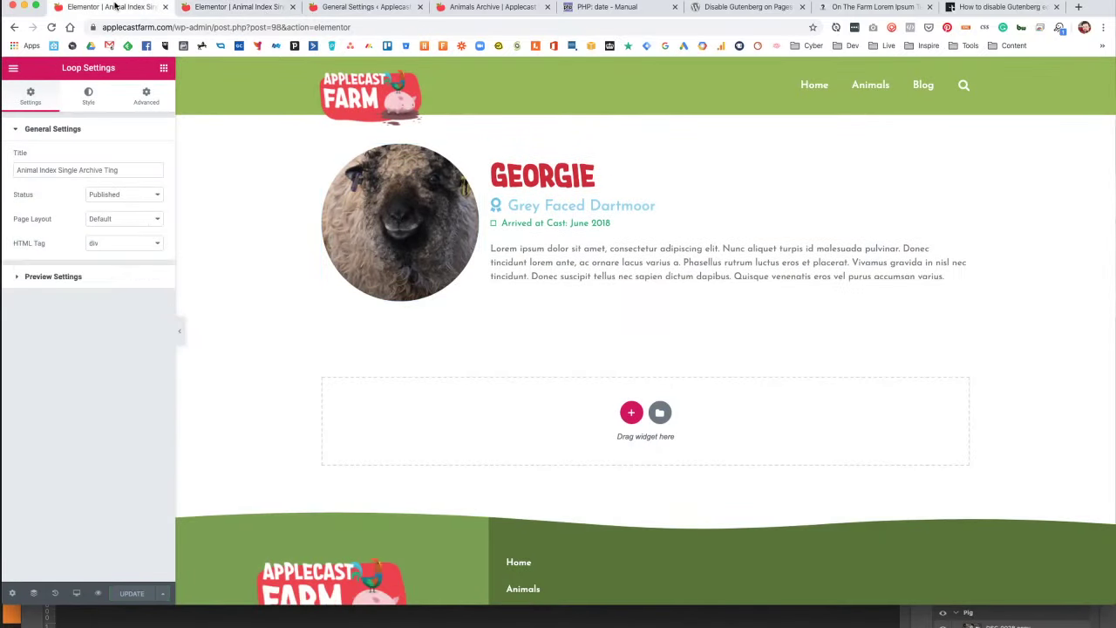
{"action": "left_click", "coordinate": [165, 8]}
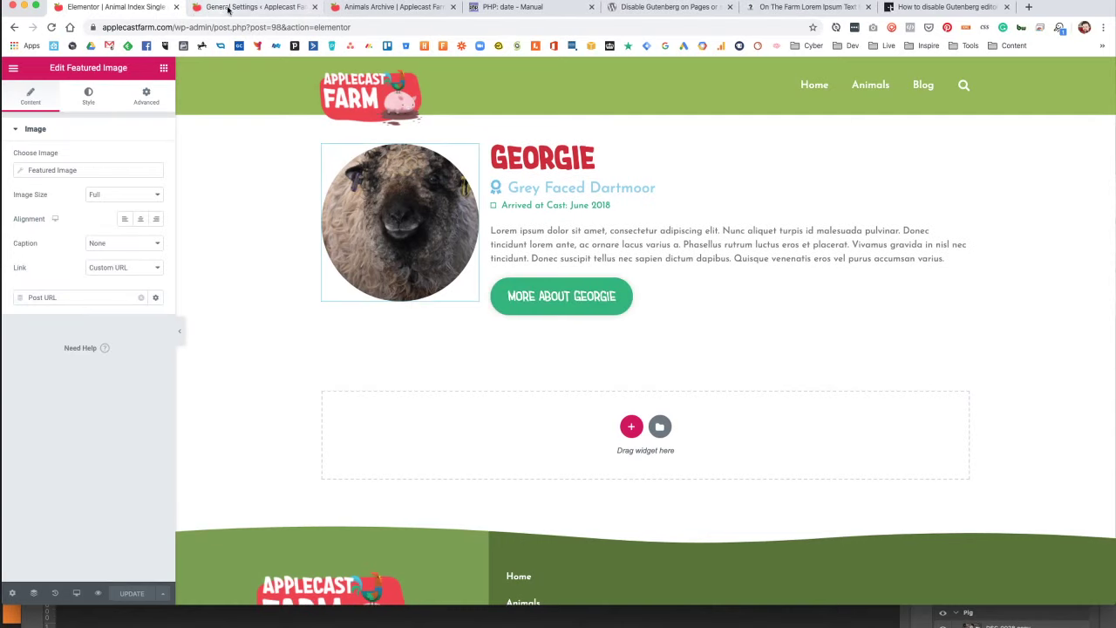
{"action": "left_click", "coordinate": [236, 8]}
{"action": "key", "text": "super+w"}
{"action": "key", "text": "super+w"}
{"action": "key", "text": "super+w"}
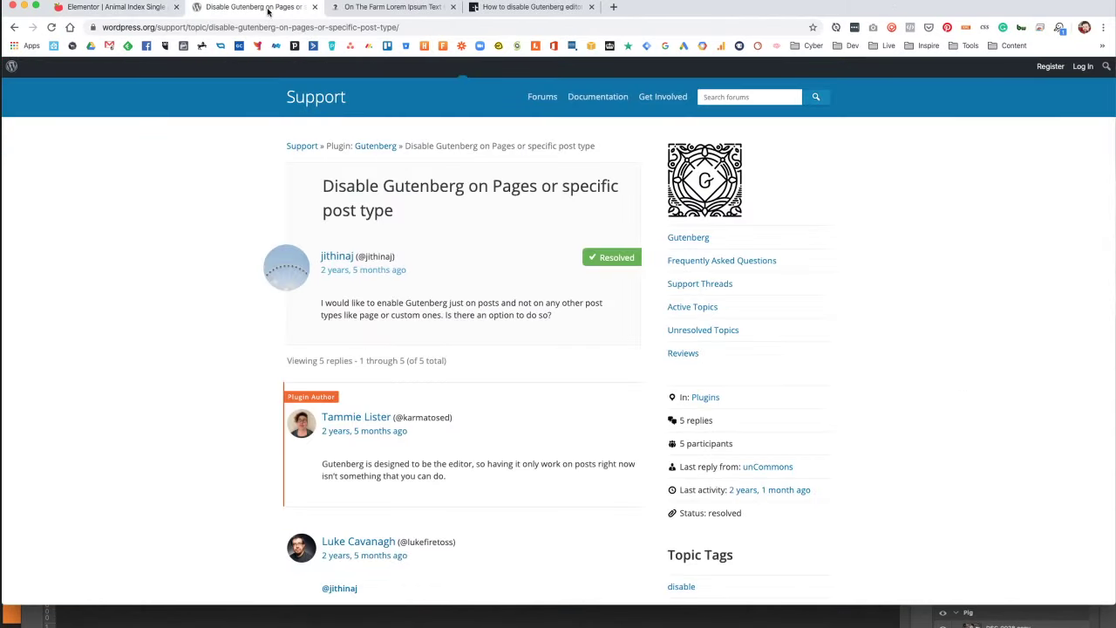
{"action": "key", "text": "super+w"}
{"action": "key", "text": "super+w"}
{"action": "key", "text": "super+shift+t"}
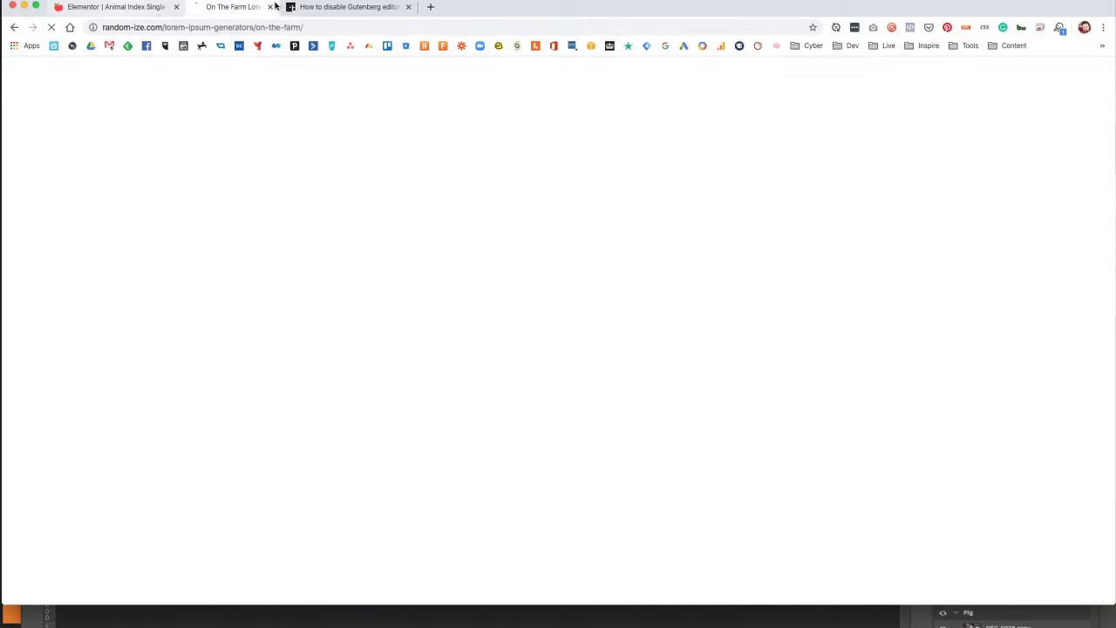
{"action": "left_click", "coordinate": [366, 8]}
{"action": "key", "text": "super+w"}
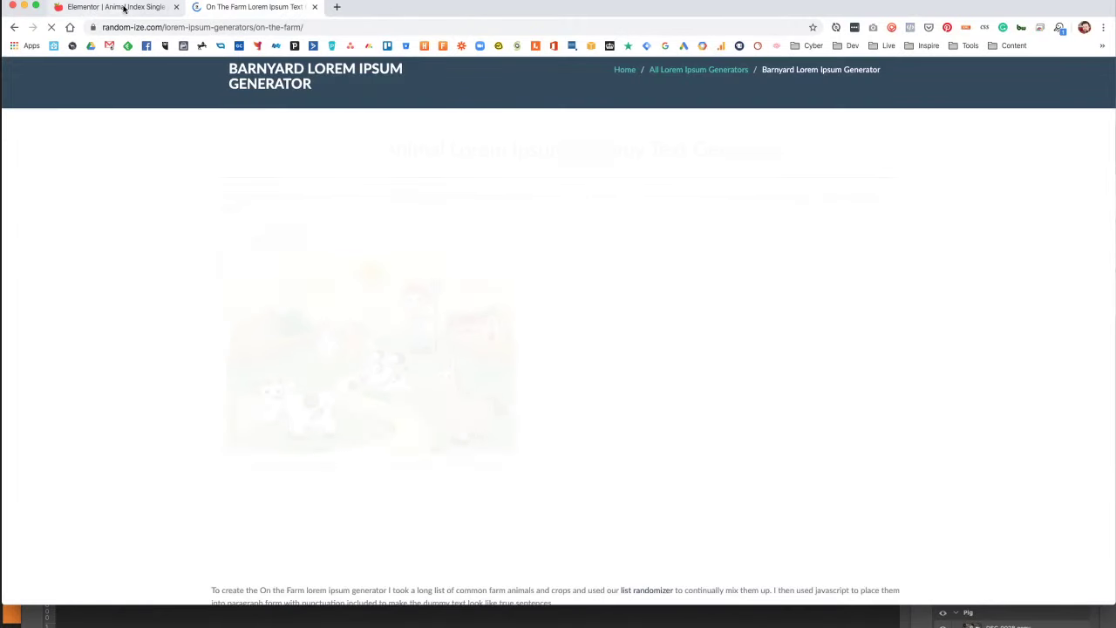
{"action": "left_click", "coordinate": [122, 7]}
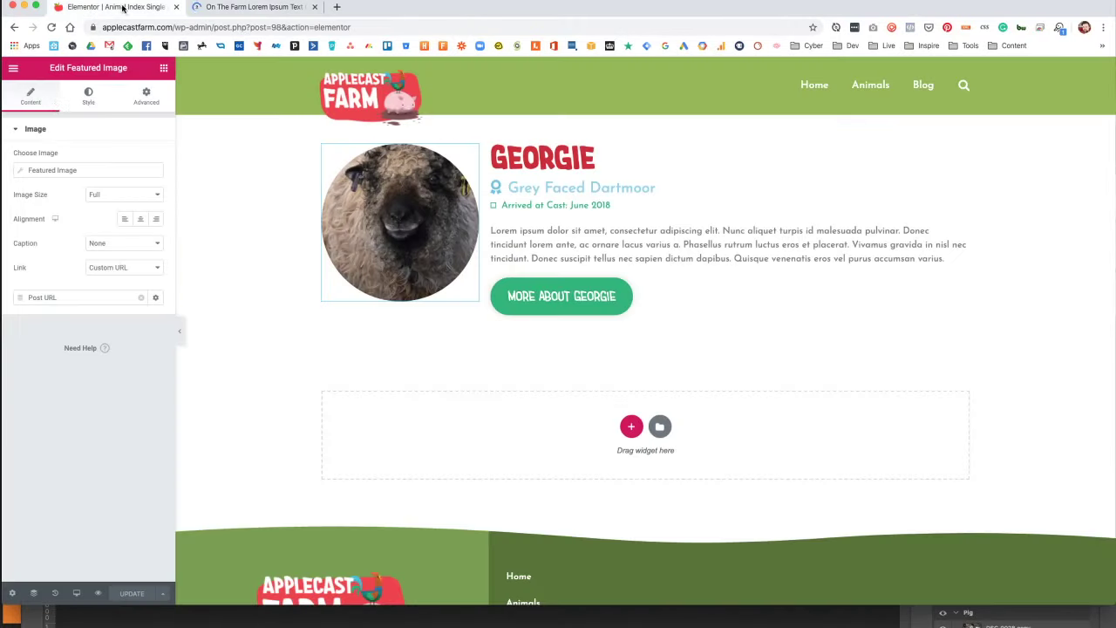
Exit the template editor and view the animals' linked titles, images and buttons on the live Animals page.
{"action": "left_click", "coordinate": [163, 68]}
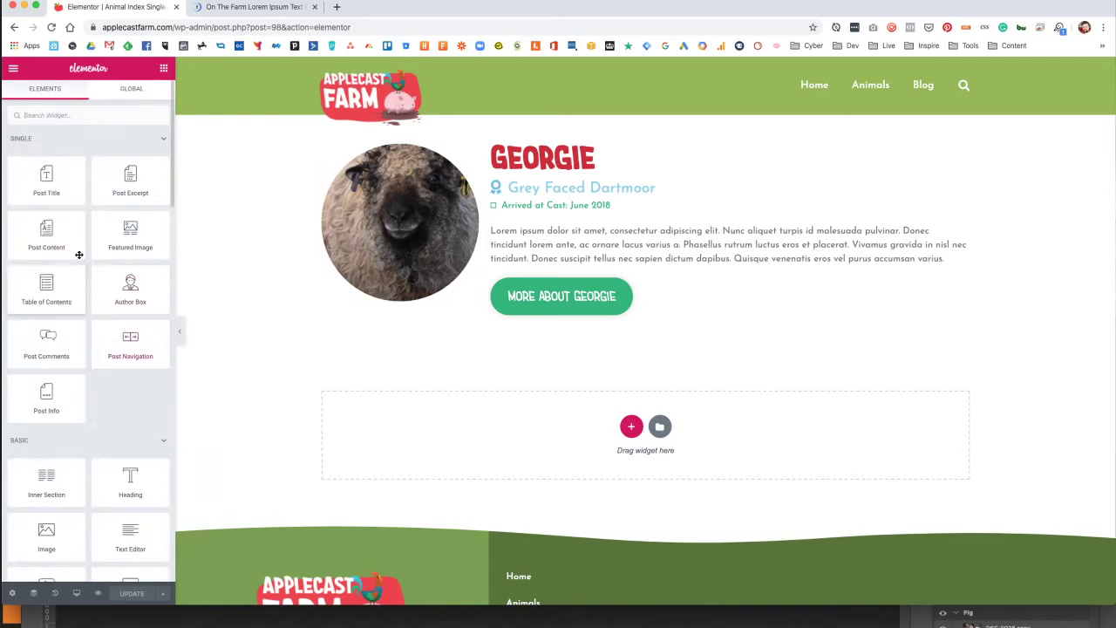
{"action": "left_click", "coordinate": [13, 68]}
{"action": "left_click", "coordinate": [58, 370]}
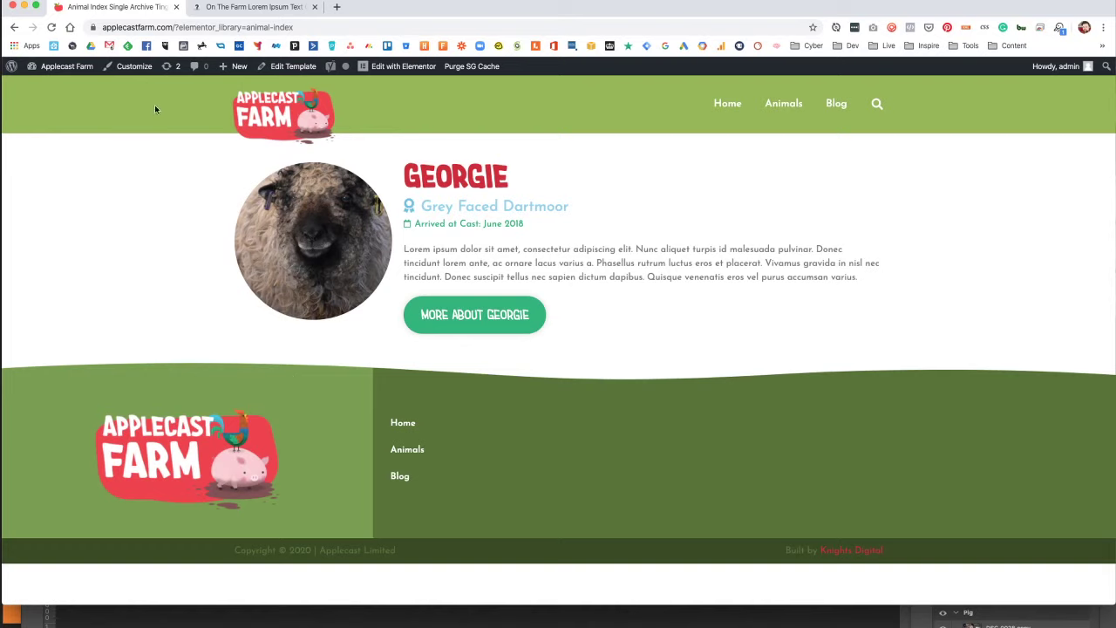
{"action": "left_click", "coordinate": [64, 68]}
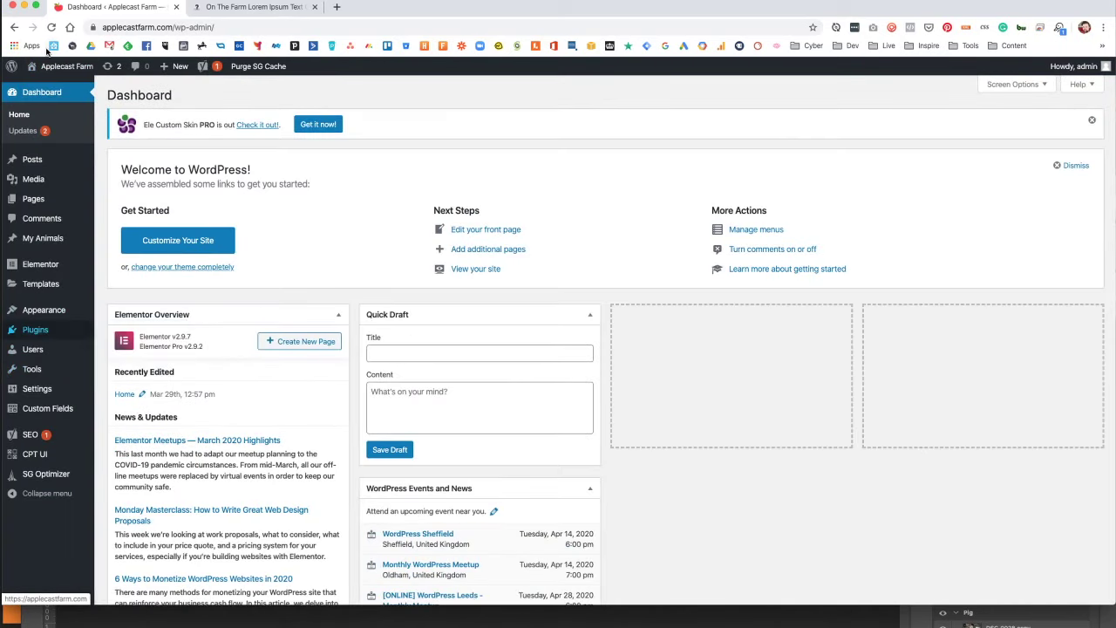
{"action": "left_click", "coordinate": [51, 85]}
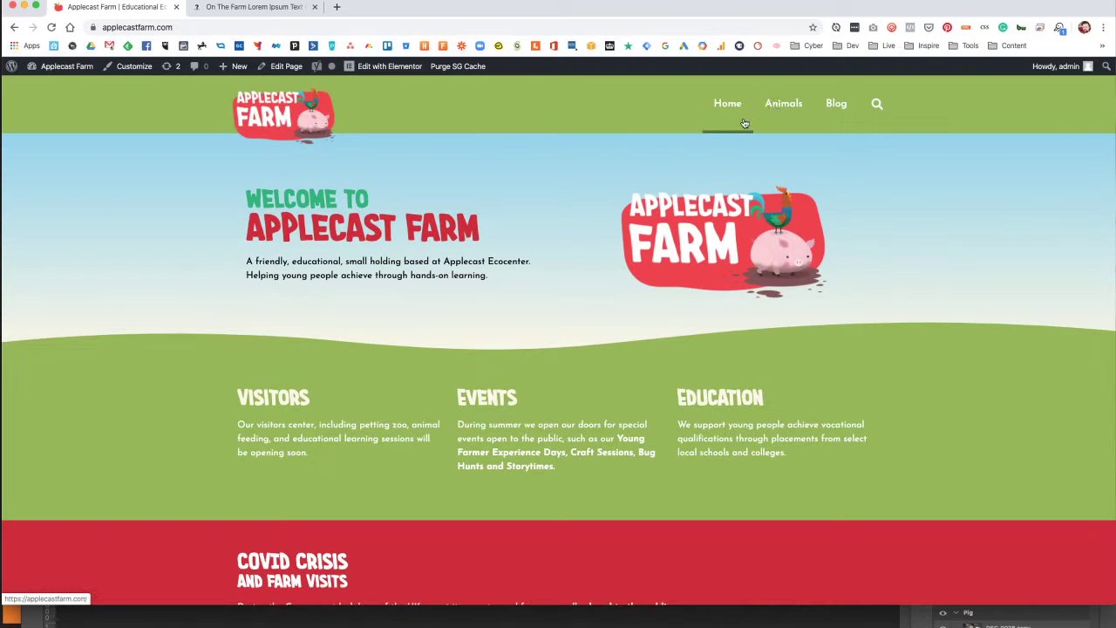
{"action": "left_click", "coordinate": [784, 103]}
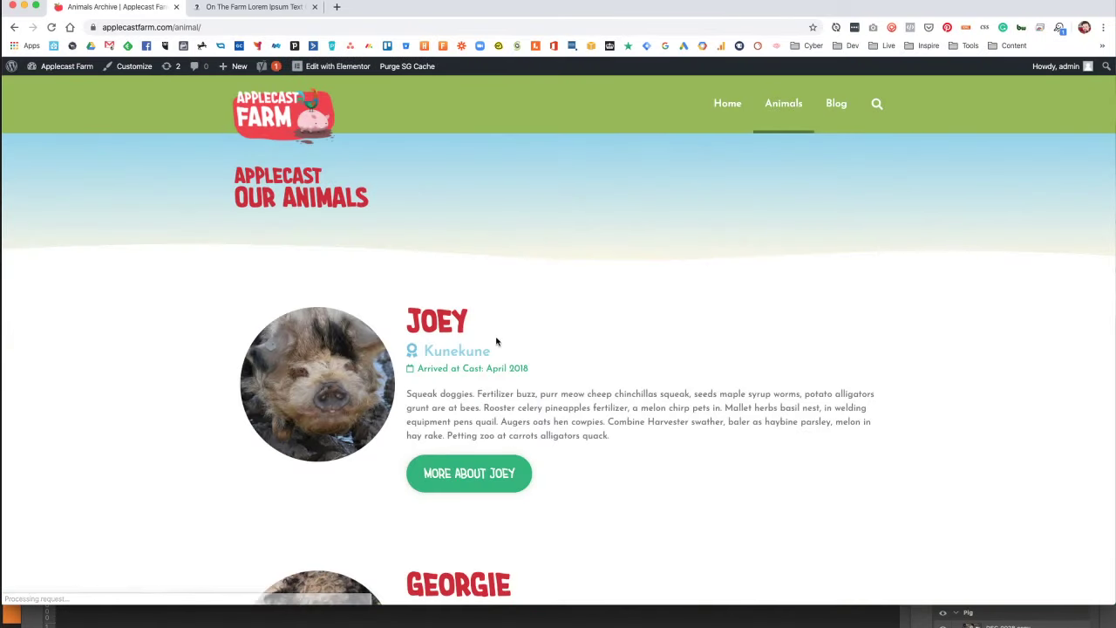
{"action": "scroll", "coordinate": [496, 341], "scroll_direction": "down", "scroll_amount": 2}
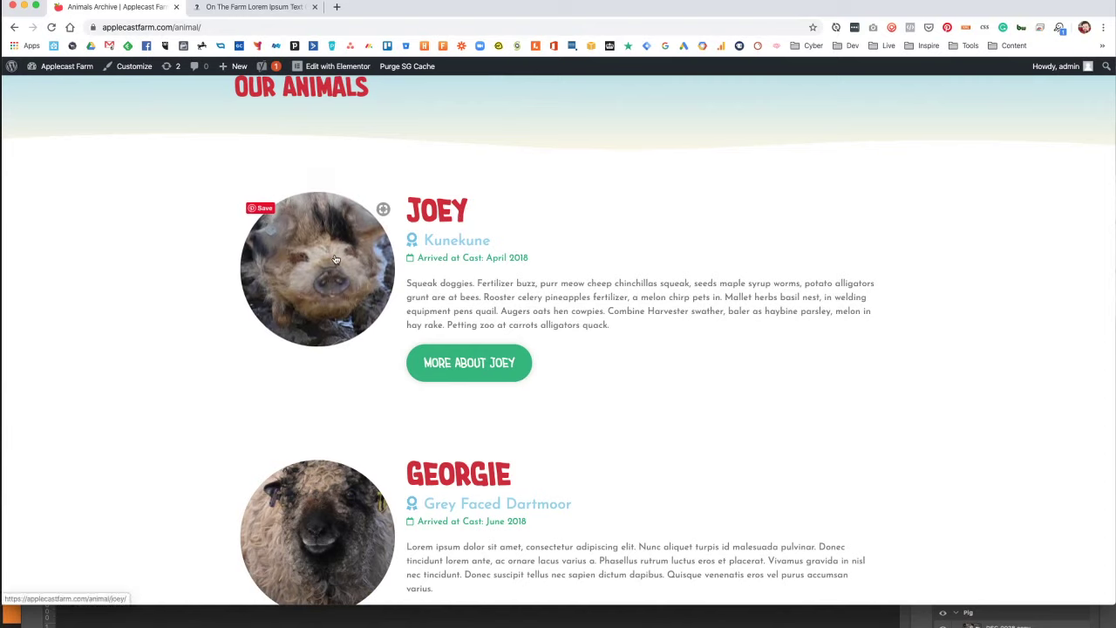
Return to the dashboard, list all templates and reopen Animal Index Single Archive Ting with Elementor.
{"action": "mouse_move", "coordinate": [338, 70]}
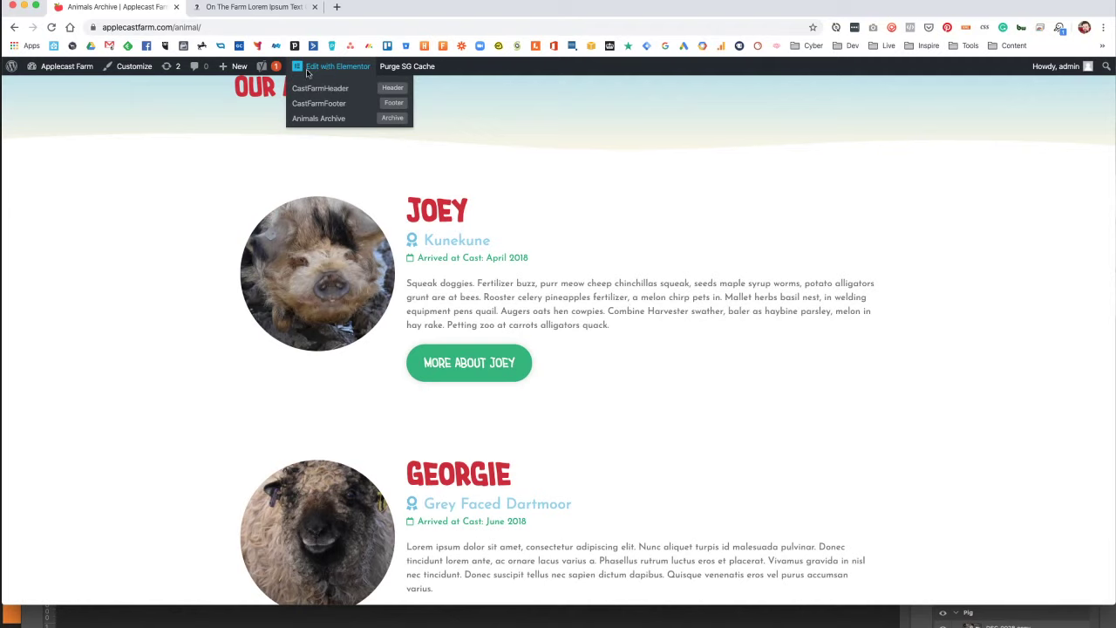
{"action": "left_click", "coordinate": [14, 27]}
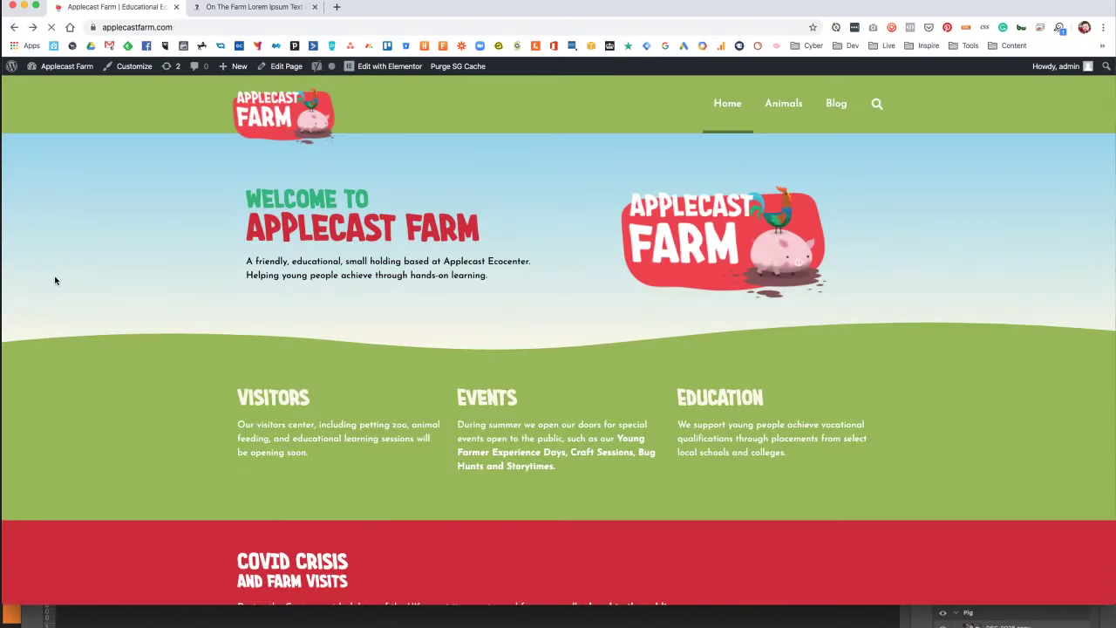
{"action": "mouse_move", "coordinate": [61, 67]}
{"action": "left_click", "coordinate": [44, 85]}
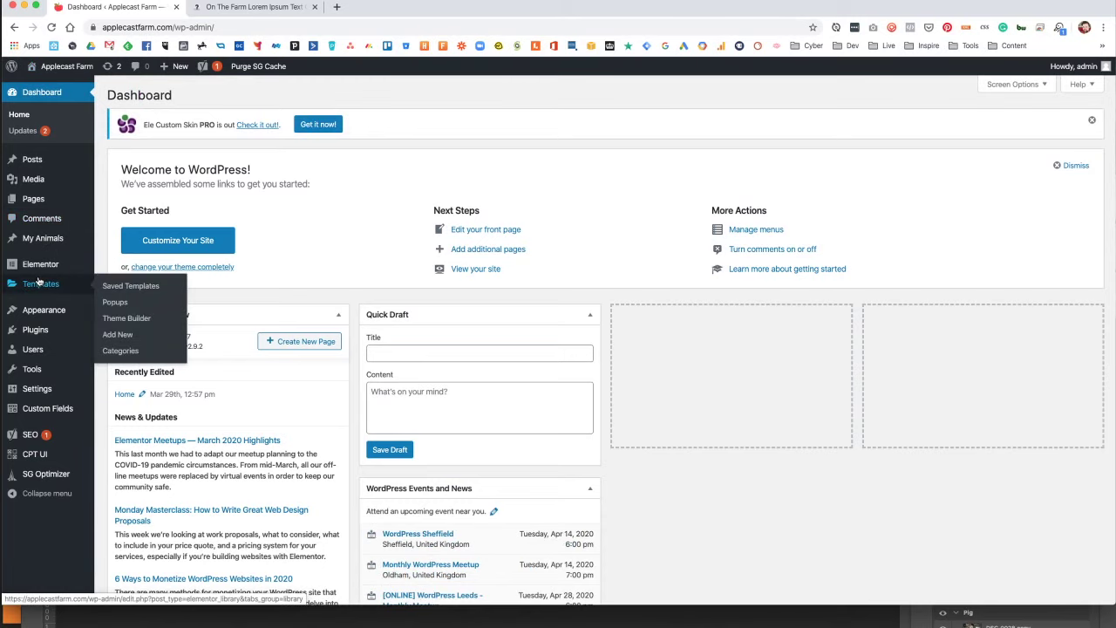
{"action": "left_click", "coordinate": [38, 282]}
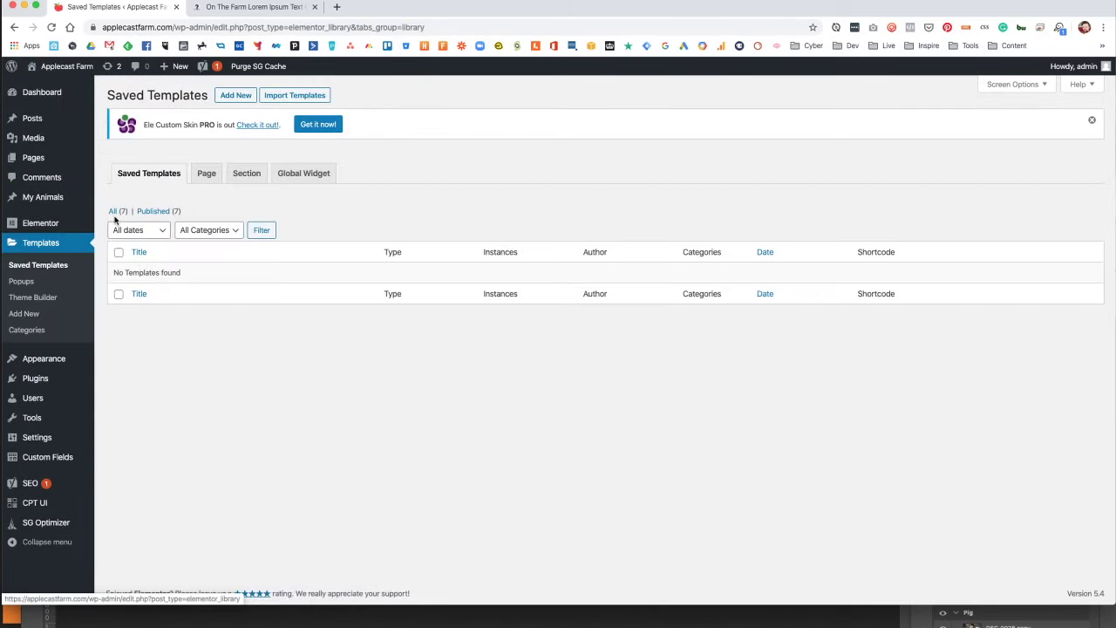
{"action": "left_click", "coordinate": [112, 211]}
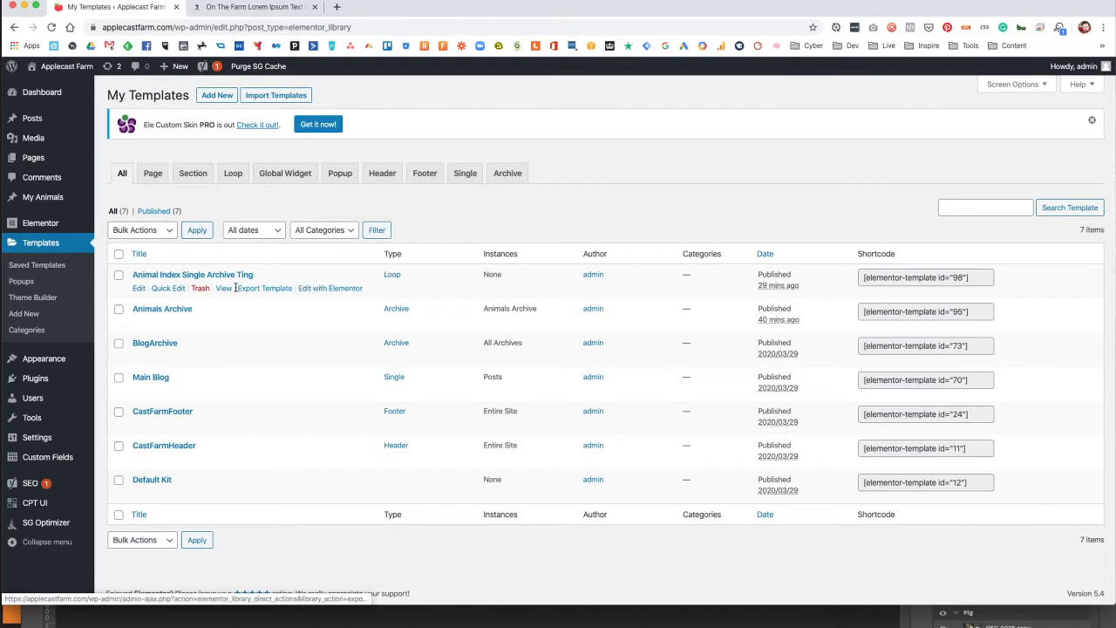
{"action": "left_click", "coordinate": [343, 295]}
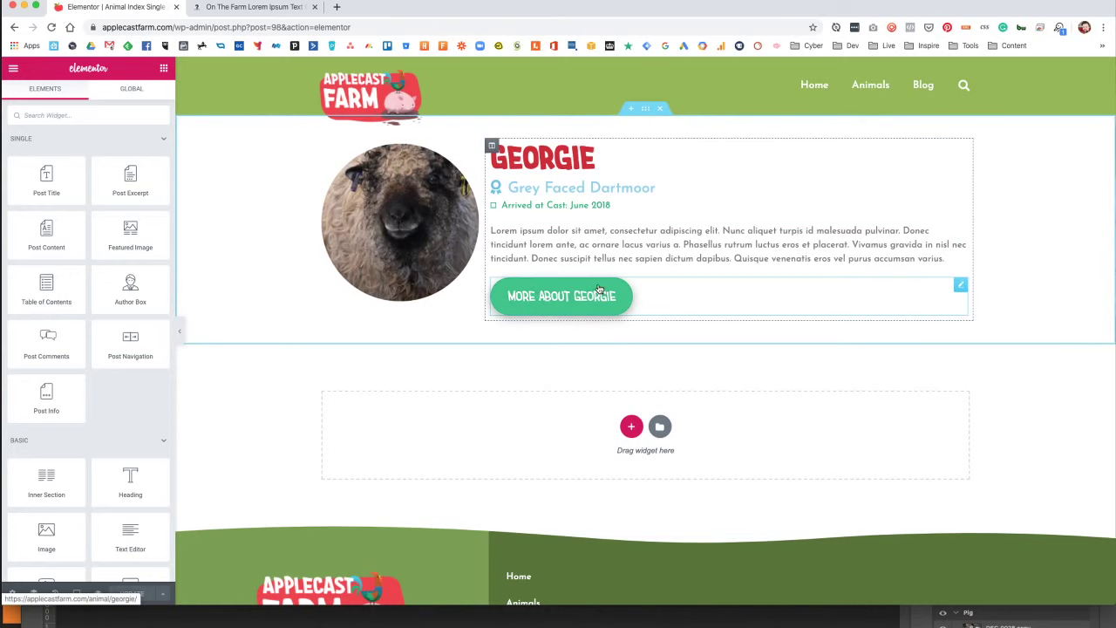
Try the Mouse Track motion effect with Opposite direction on the post title, then switch its mouse effects off.
{"action": "left_click", "coordinate": [560, 151]}
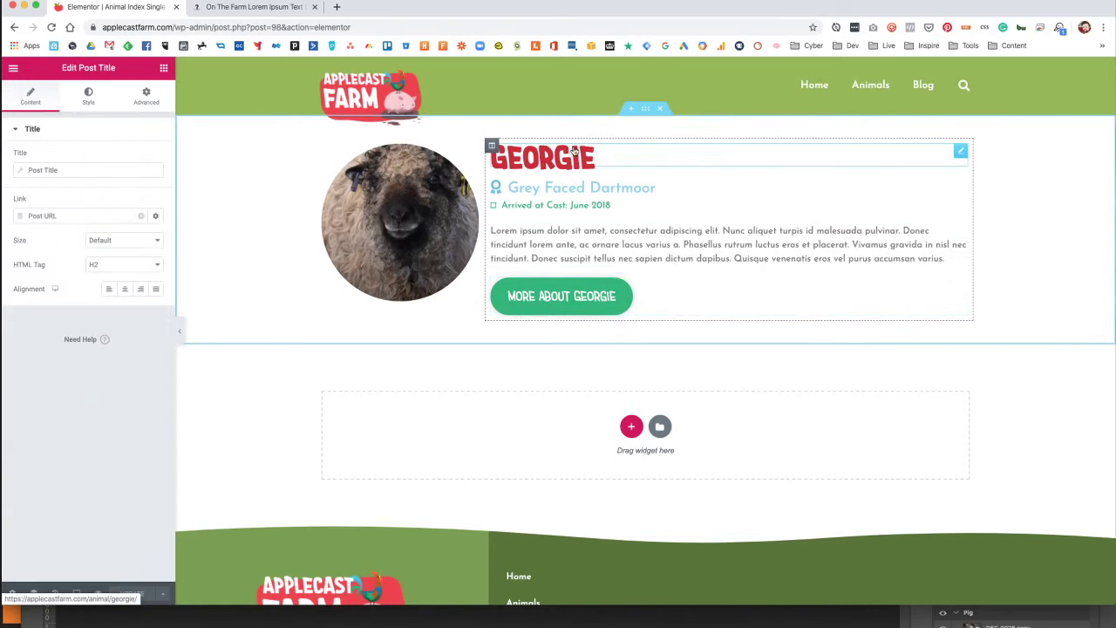
{"action": "left_click", "coordinate": [88, 97]}
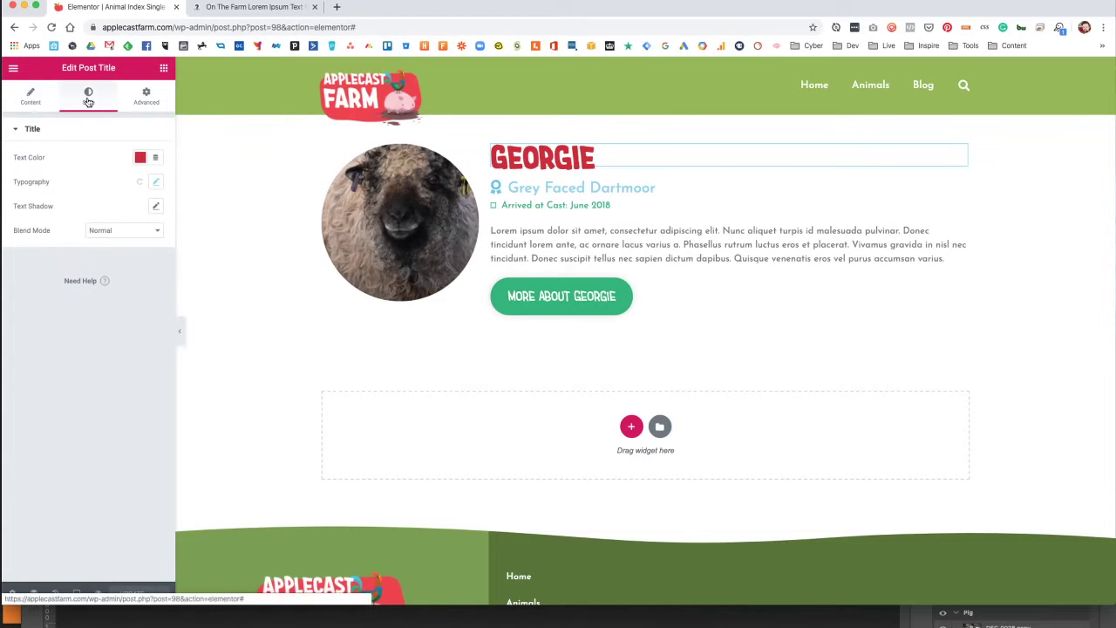
{"action": "left_click", "coordinate": [135, 99]}
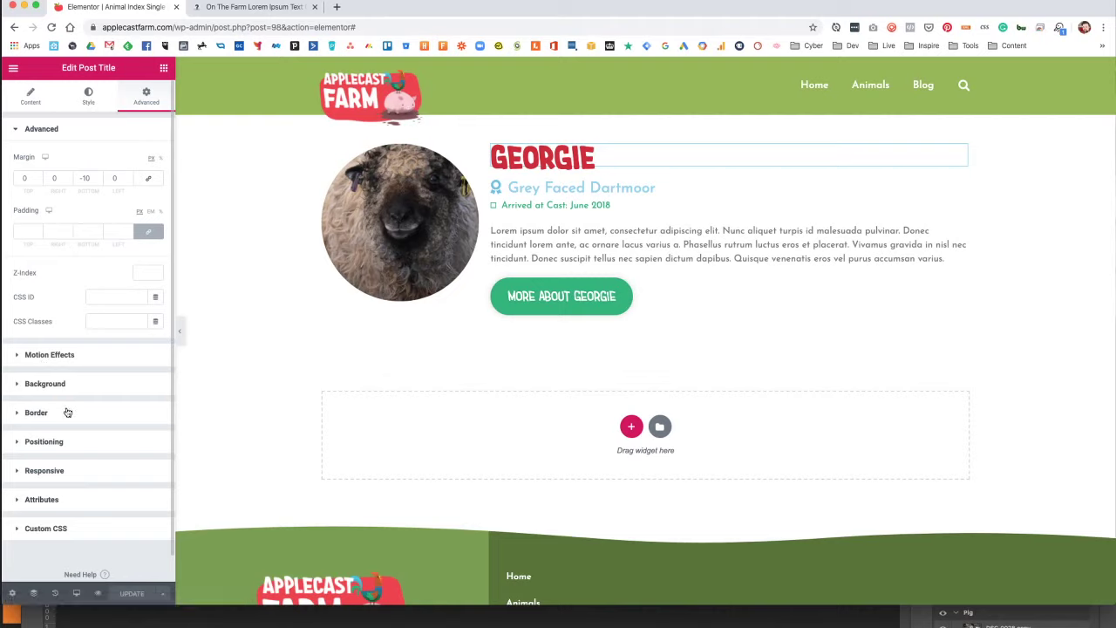
{"action": "left_click", "coordinate": [65, 356]}
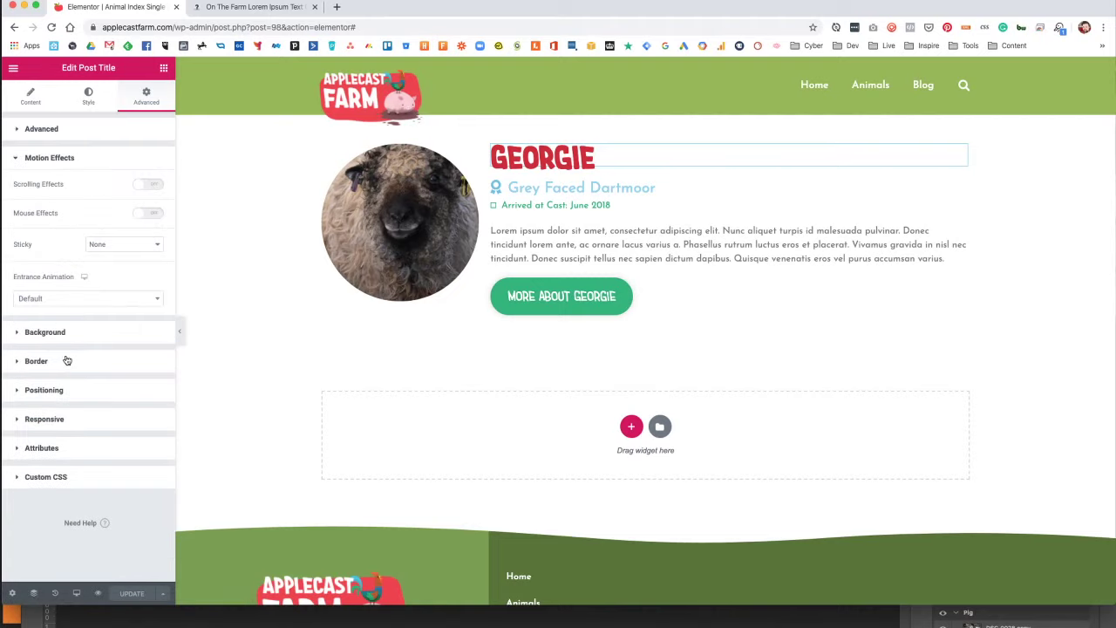
{"action": "left_click", "coordinate": [147, 214]}
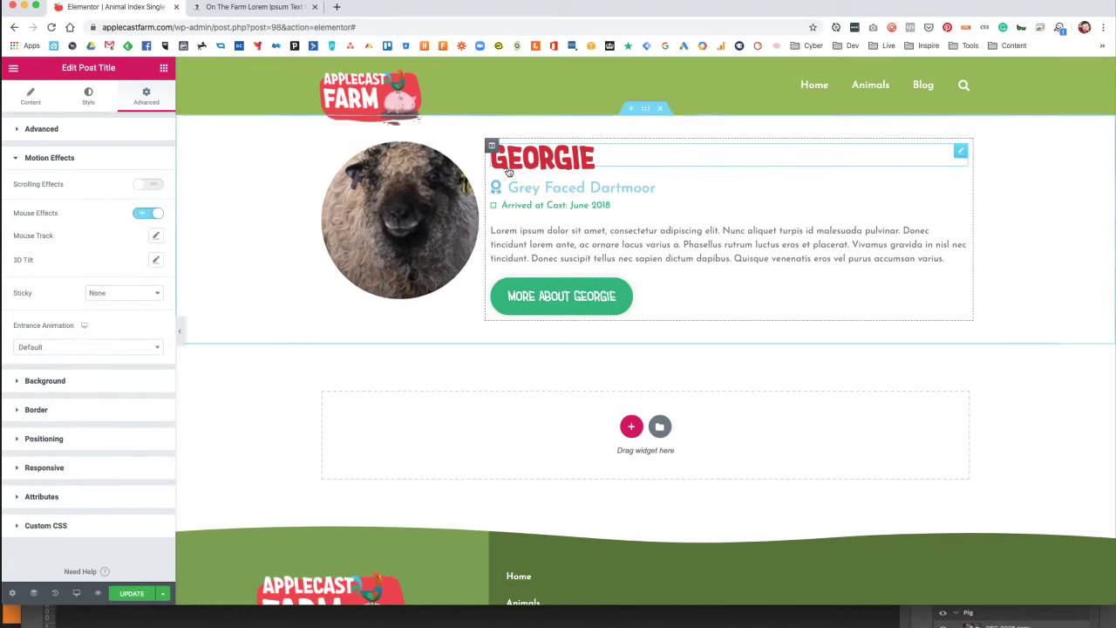
{"action": "left_click", "coordinate": [154, 241]}
{"action": "left_click", "coordinate": [104, 266]}
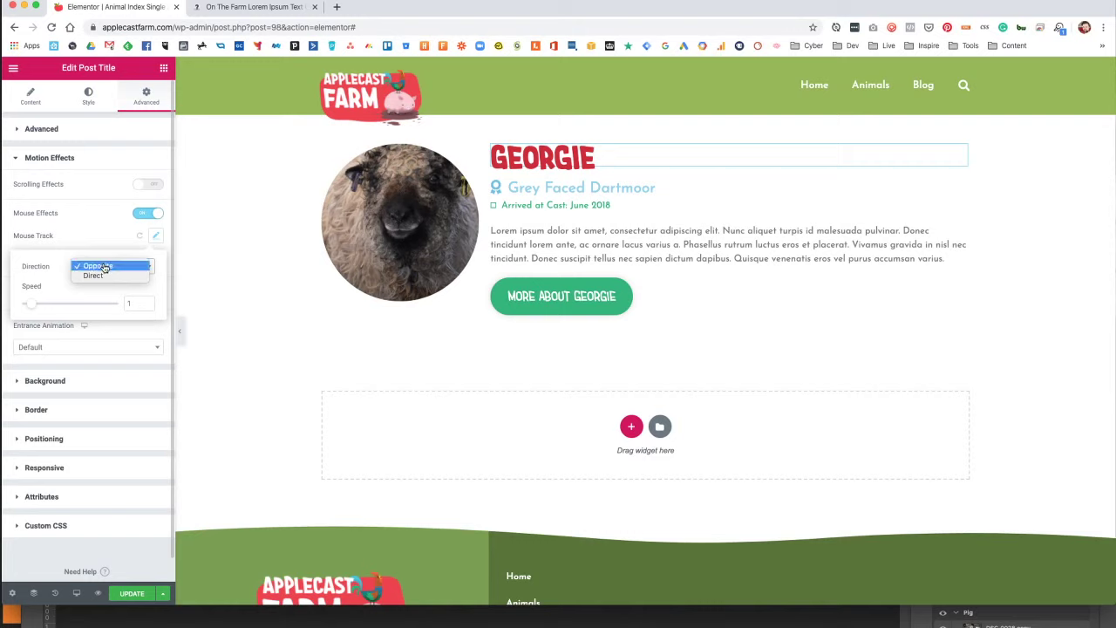
{"action": "left_click", "coordinate": [104, 266]}
{"action": "left_click", "coordinate": [115, 231]}
{"action": "left_click", "coordinate": [148, 214]}
{"action": "left_click", "coordinate": [148, 214]}
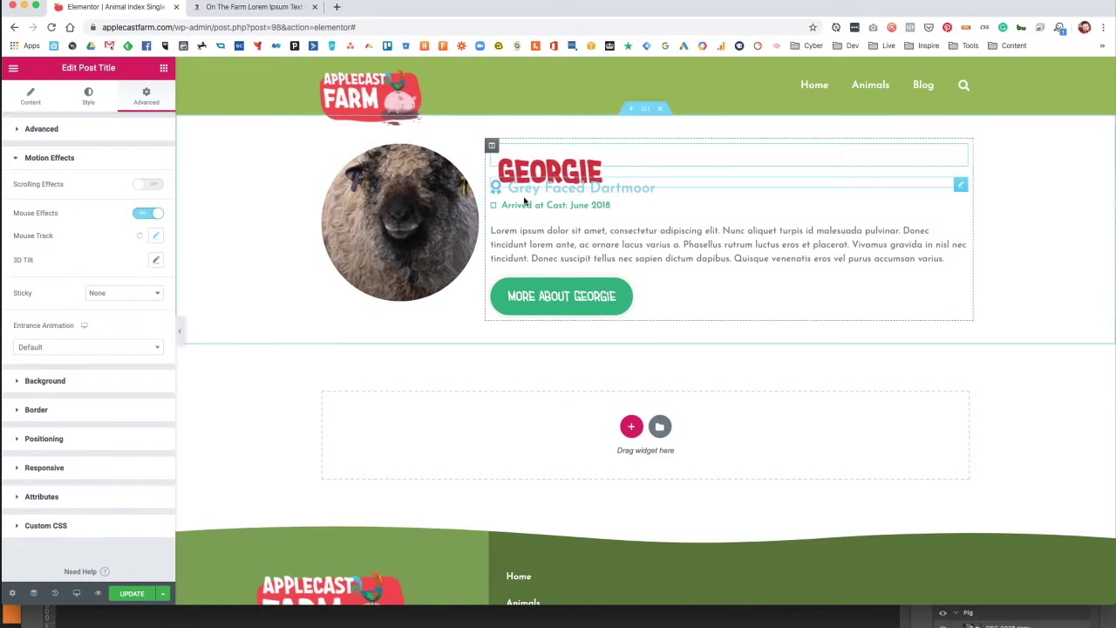
{"action": "left_click", "coordinate": [147, 214]}
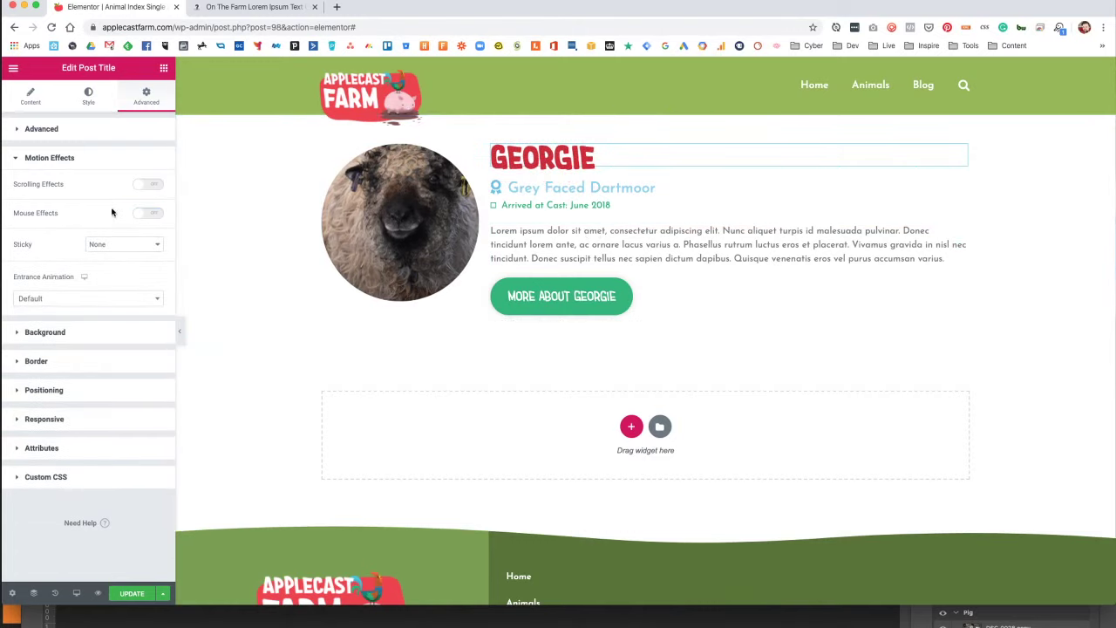
{"action": "left_click", "coordinate": [85, 301]}
{"action": "left_click", "coordinate": [84, 300]}
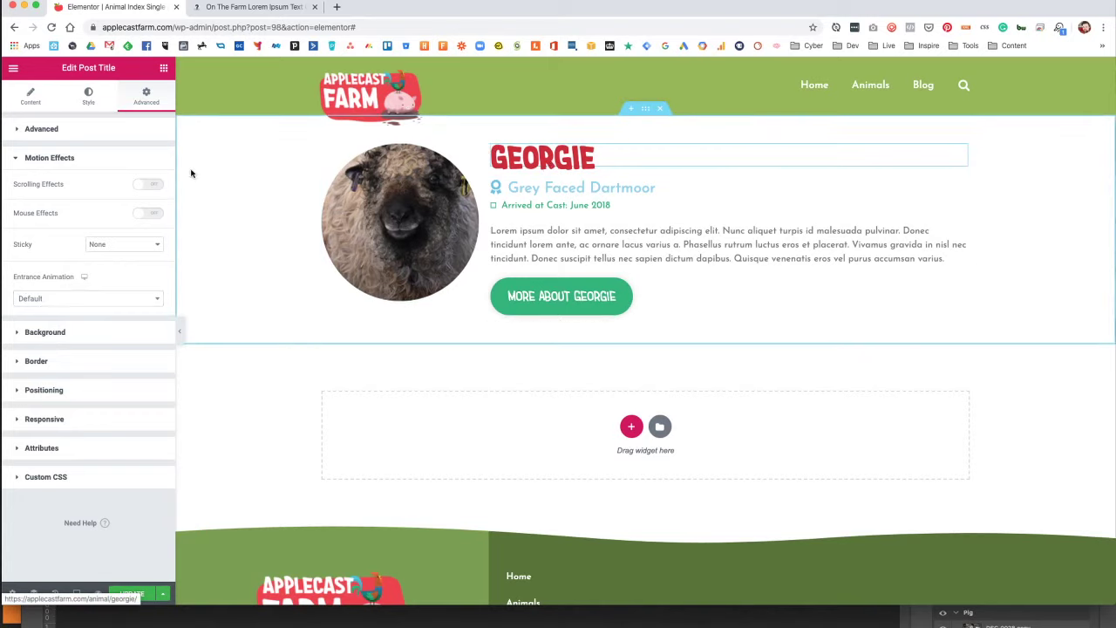
{"action": "left_click", "coordinate": [83, 103]}
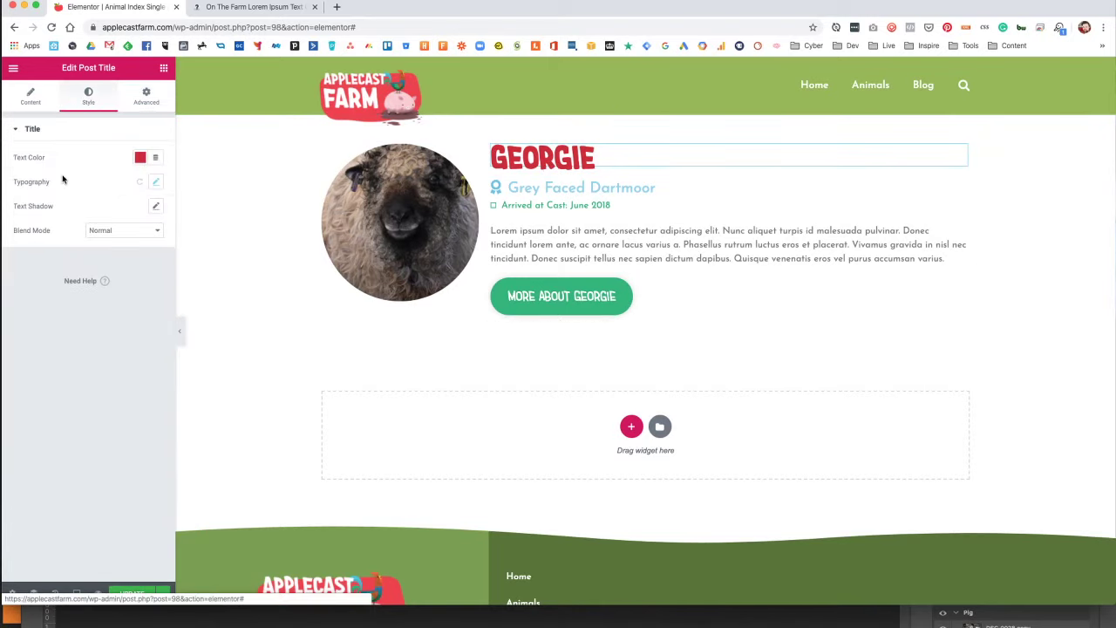
{"action": "left_click", "coordinate": [33, 101]}
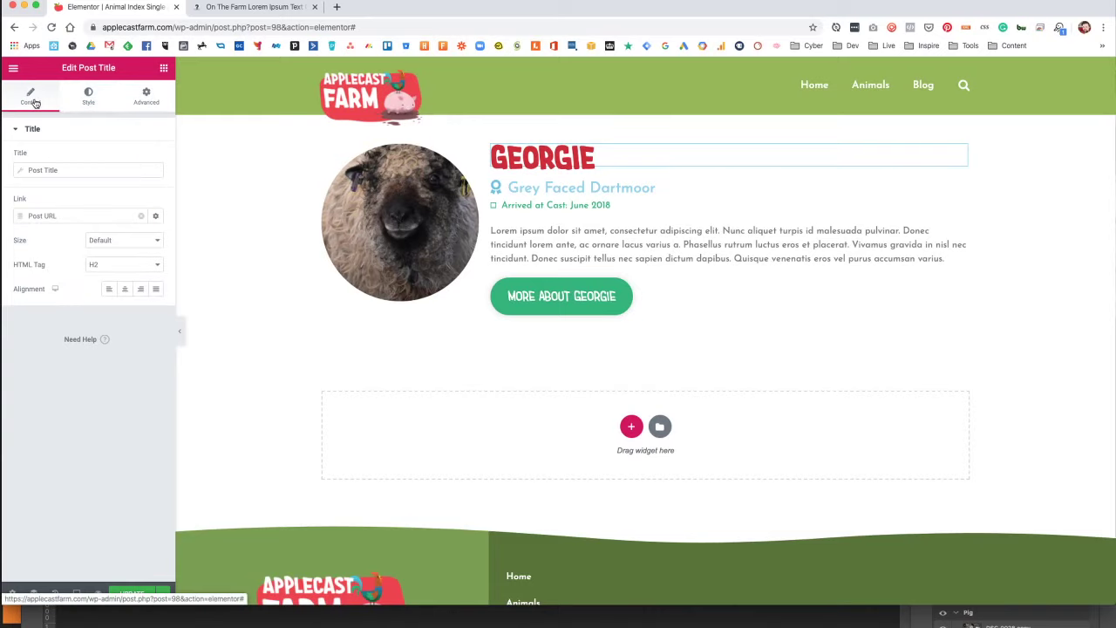
{"action": "left_click", "coordinate": [102, 110]}
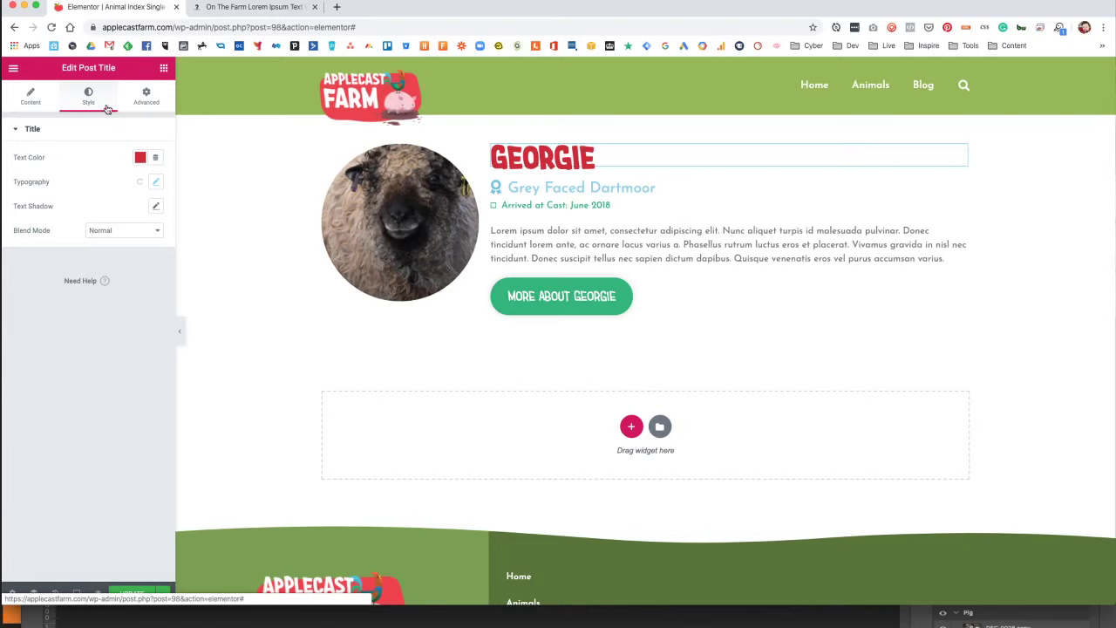
Start a custom CSS rule on the post title for "selector h2:hover" and place the cursor inside its braces.
{"action": "left_click", "coordinate": [144, 98]}
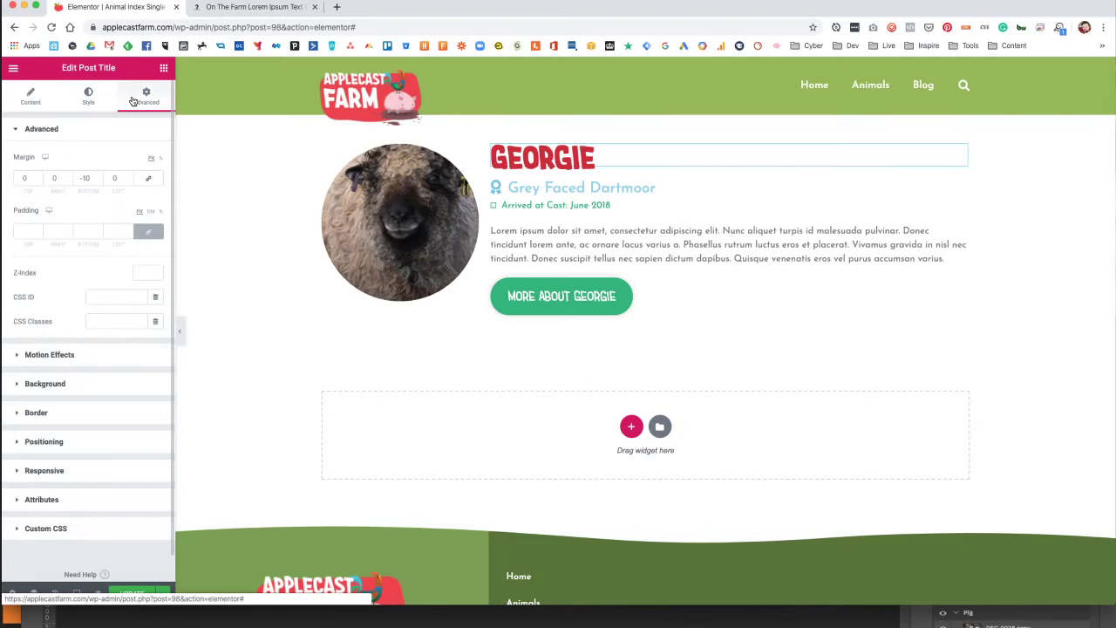
{"action": "left_click", "coordinate": [35, 530]}
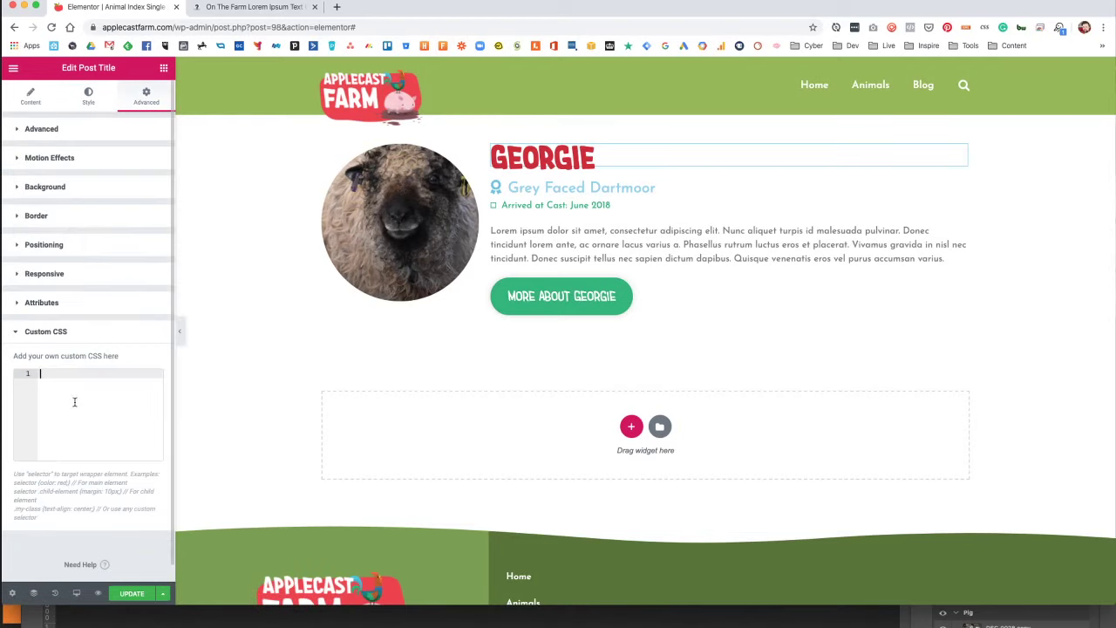
{"action": "type", "text": "sleec"}
{"action": "type", "text": "elector"}
{"action": "type", "text": ":h2{"}
{"action": "key", "text": "Return"}
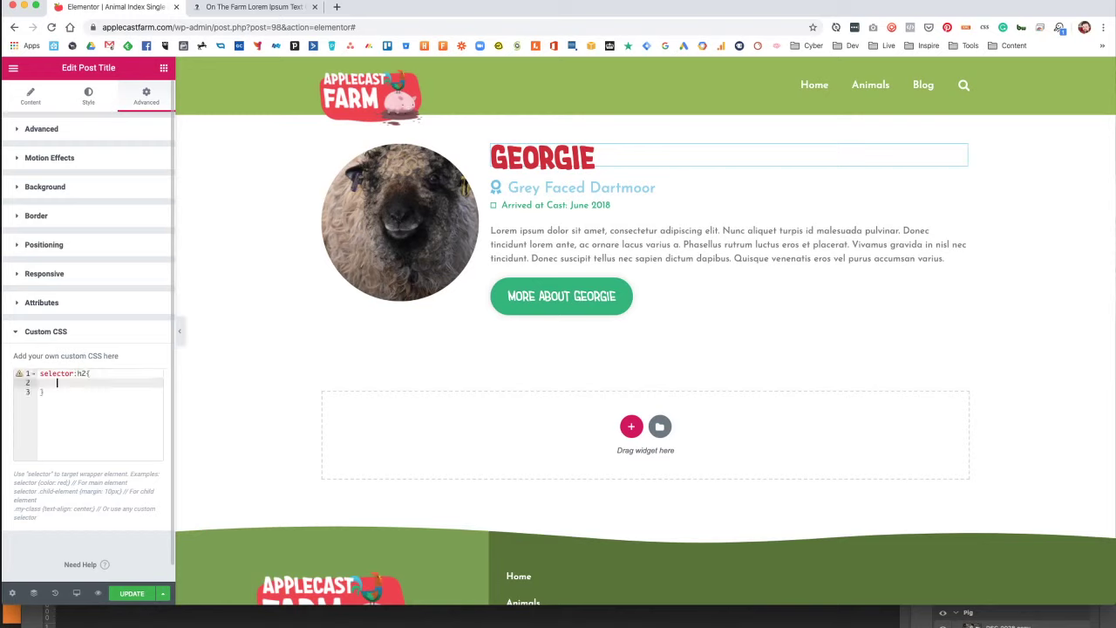
{"action": "left_click", "coordinate": [78, 373]}
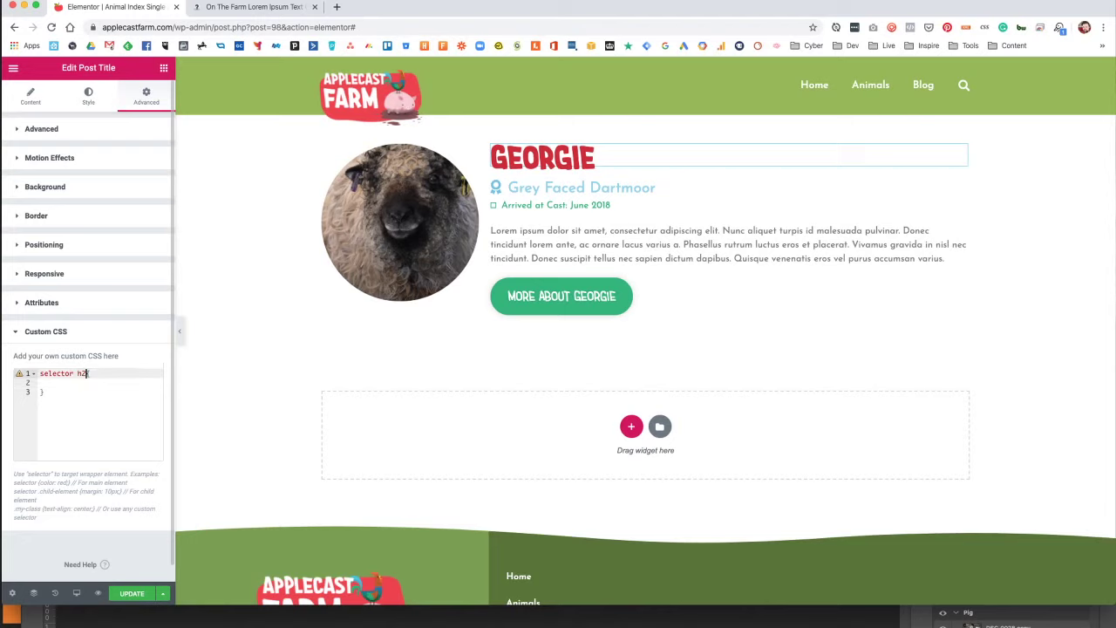
{"action": "type", "text": "hover"}
{"action": "left_click", "coordinate": [57, 382]}
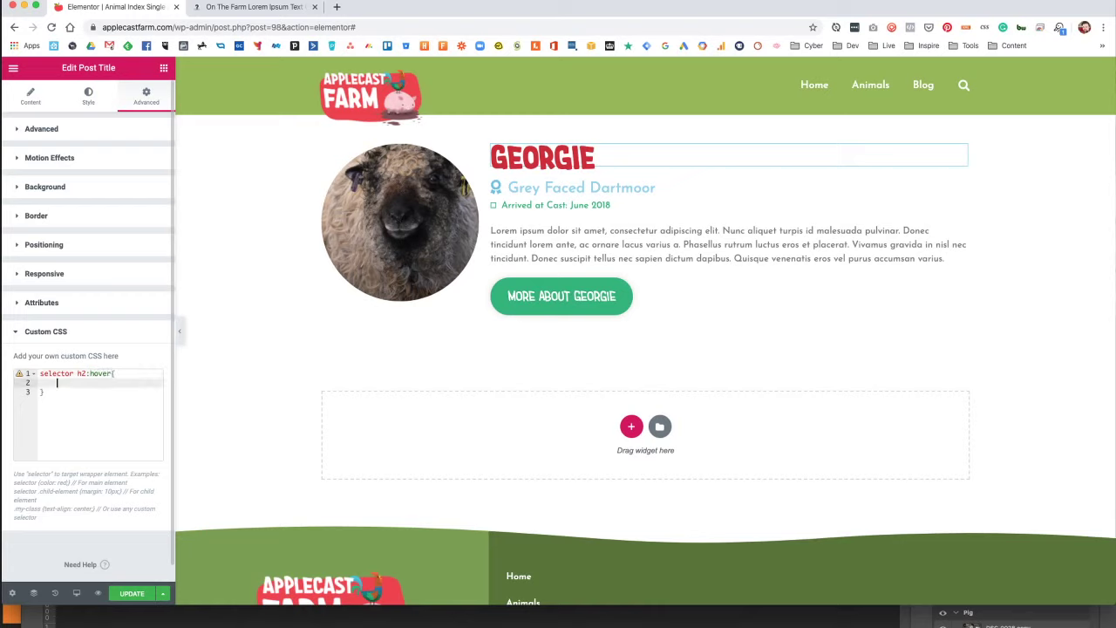
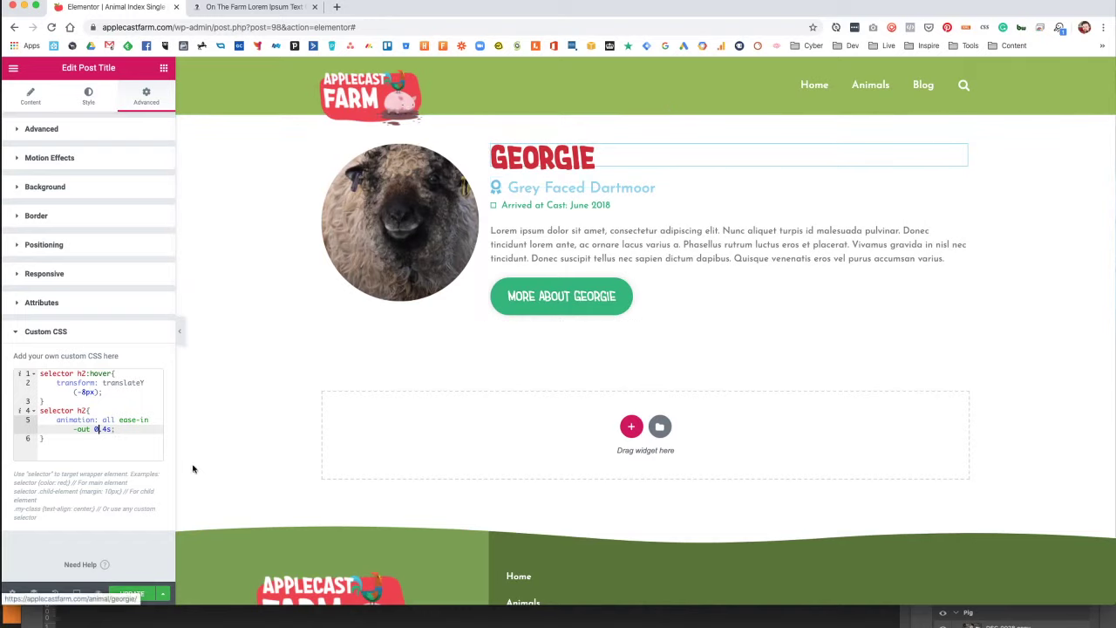
{"action": "double_click", "coordinate": [85, 420]}
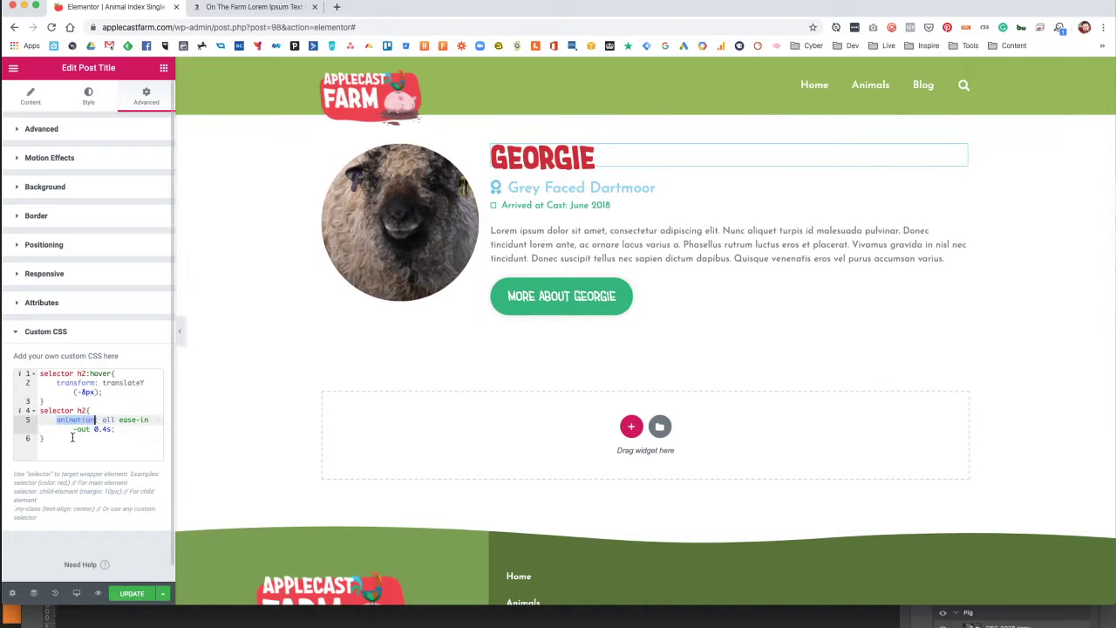
{"action": "type", "text": "anti"}
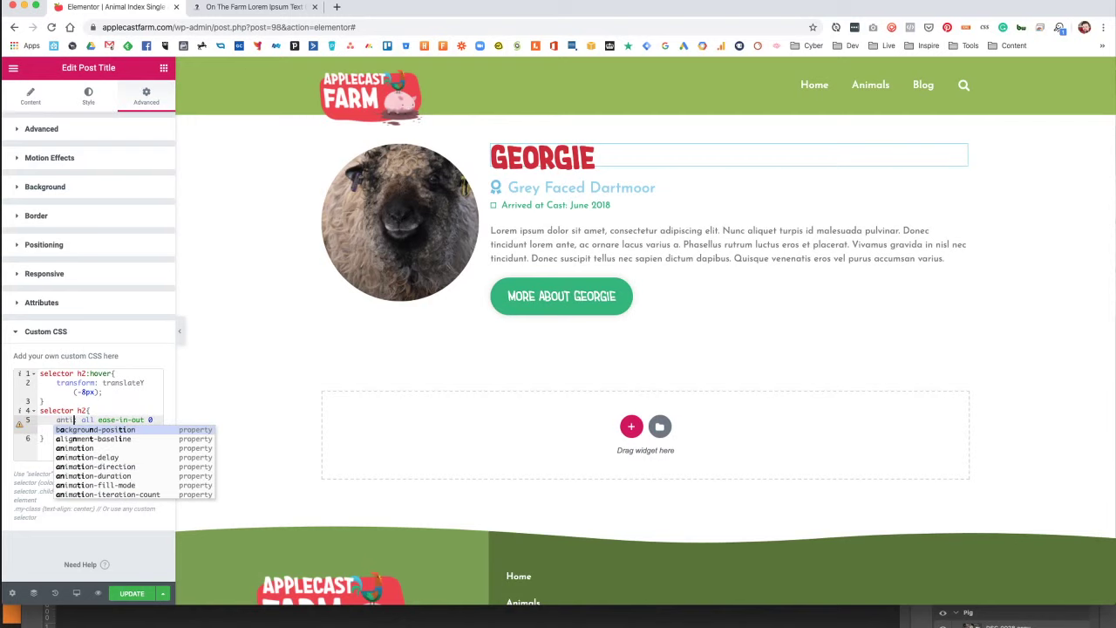
{"action": "key", "text": "Down"}
{"action": "key", "text": "Down"}
{"action": "key", "text": "Return"}
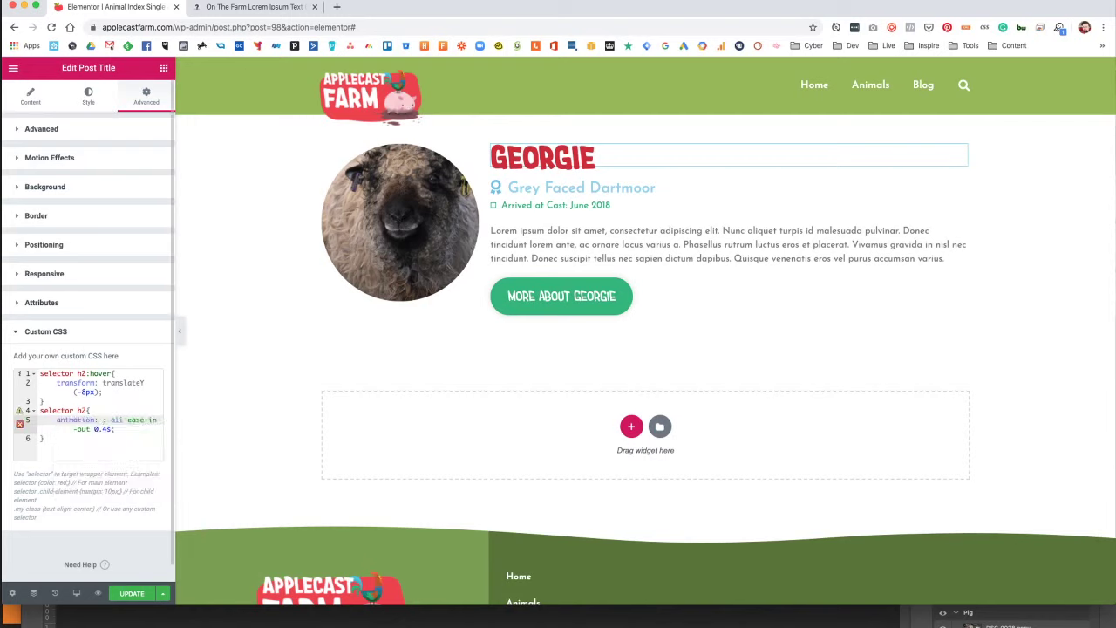
{"action": "key", "text": "Delete"}
{"action": "key", "text": "Delete"}
{"action": "key", "text": "End"}
{"action": "key", "text": "shift+Home"}
{"action": "type", "text": "tr"}
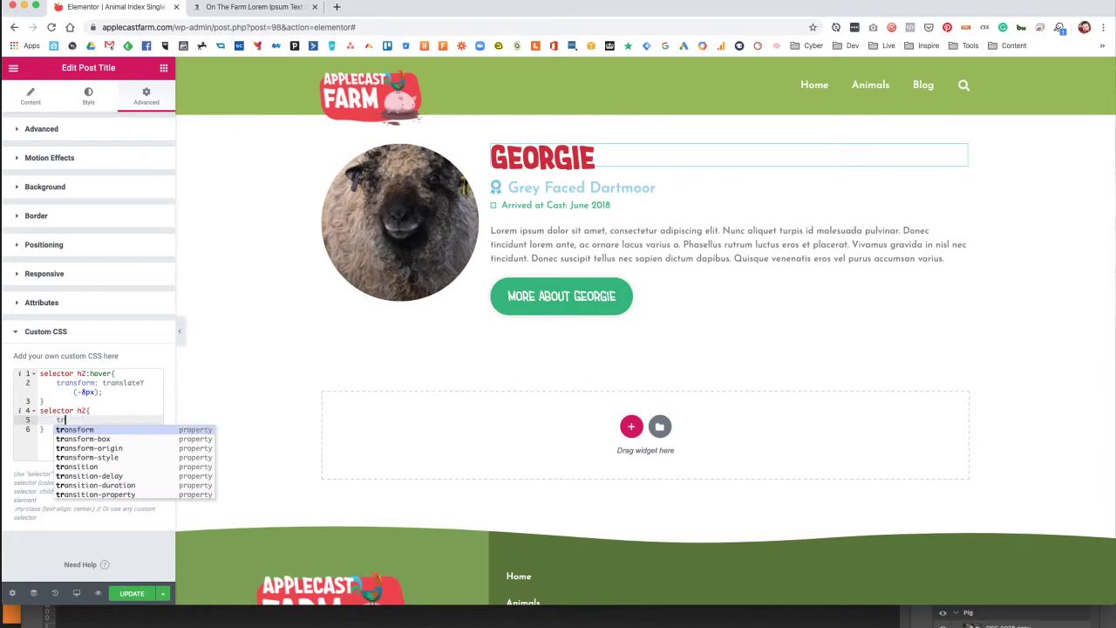
{"action": "type", "text": "ansi"}
{"action": "key", "text": "Escape"}
{"action": "key", "text": "super+z"}
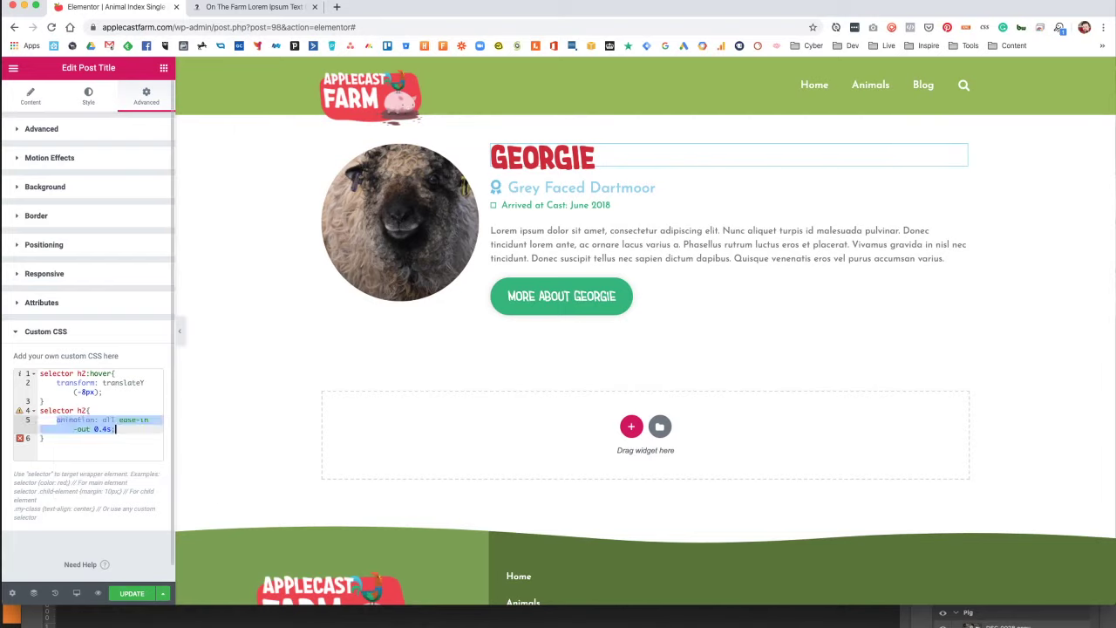
Replace the animation property name in the title's h2 CSS rule with transition and try to update the template.
{"action": "key", "text": "Up"}
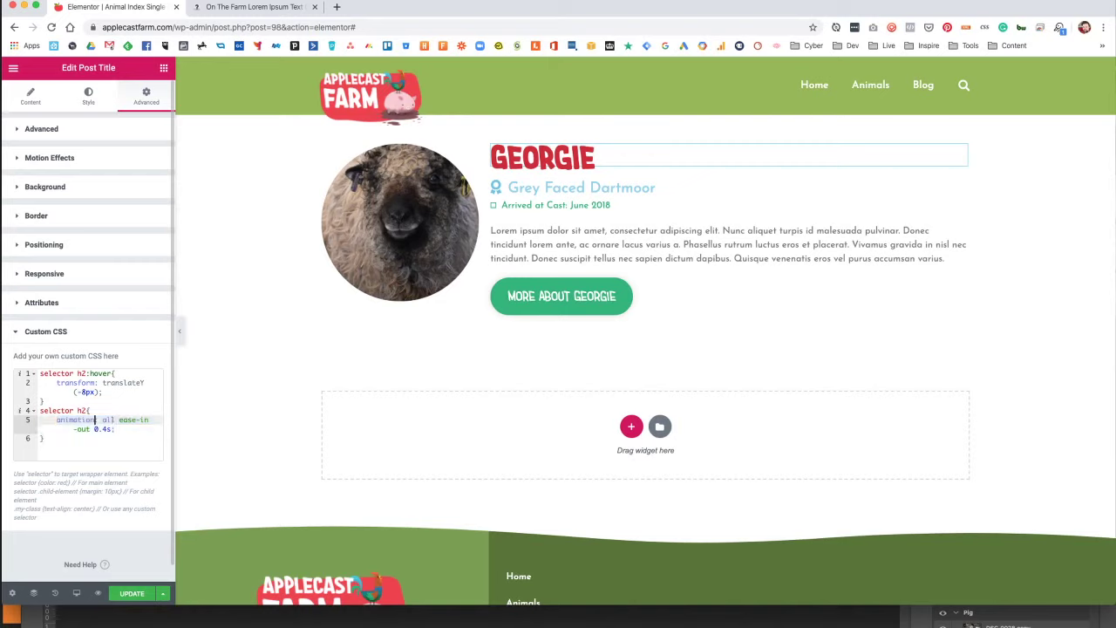
{"action": "type", "text": "transition"}
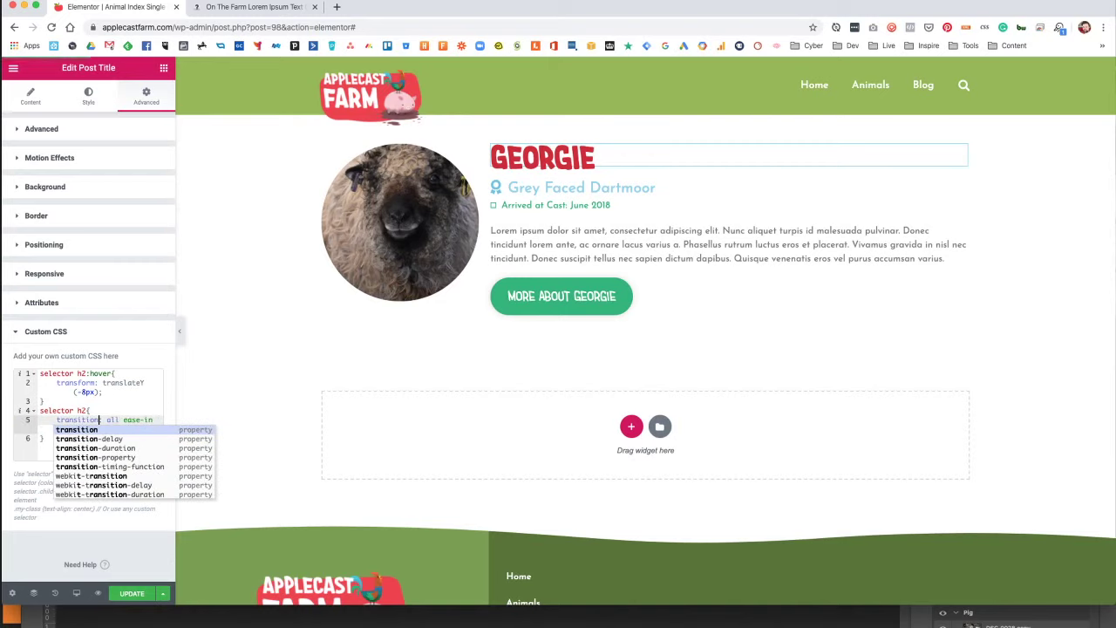
{"action": "key", "text": "Escape"}
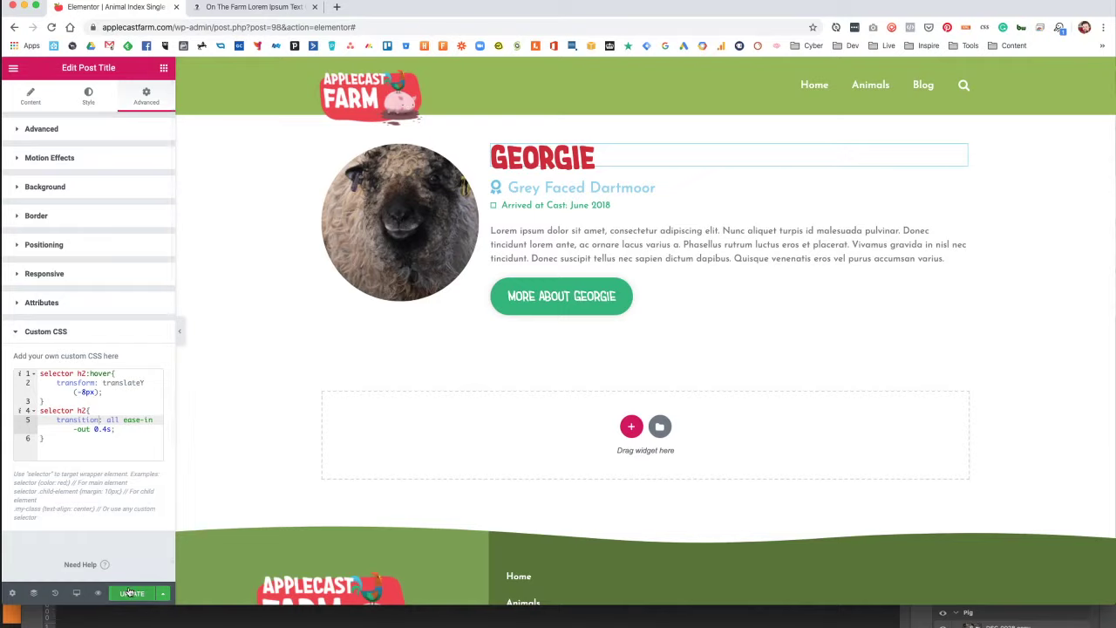
{"action": "left_click", "coordinate": [132, 593]}
{"action": "key", "text": "Escape"}
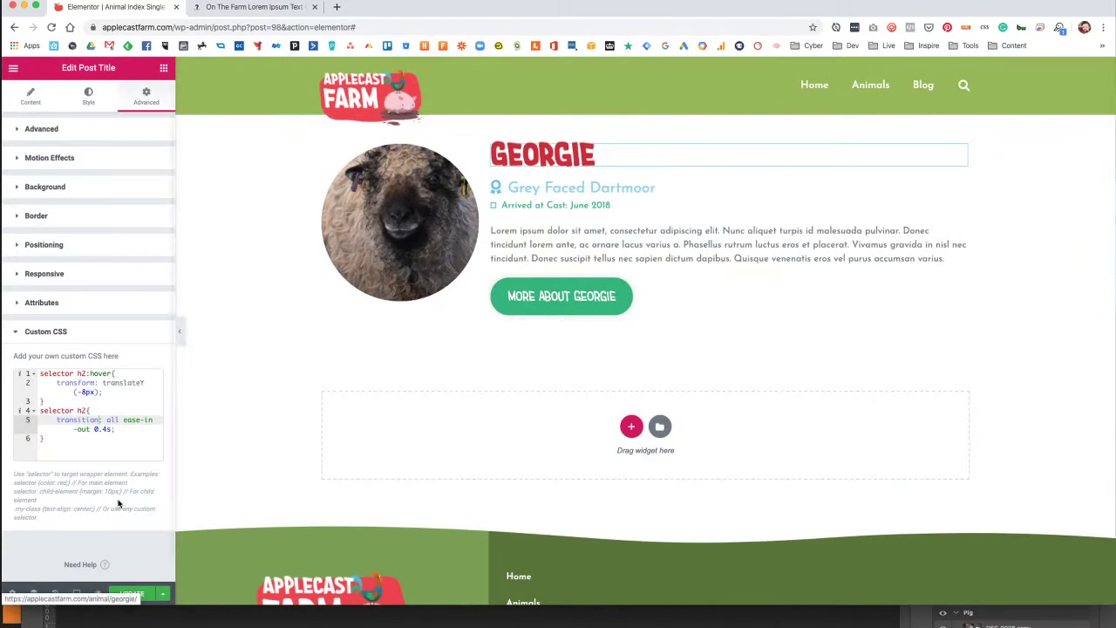
Set the h2 rule's transition duration to 0.2s and the hover rule's translateY to -5px.
{"action": "left_click", "coordinate": [103, 429]}
{"action": "type", "text": "2"}
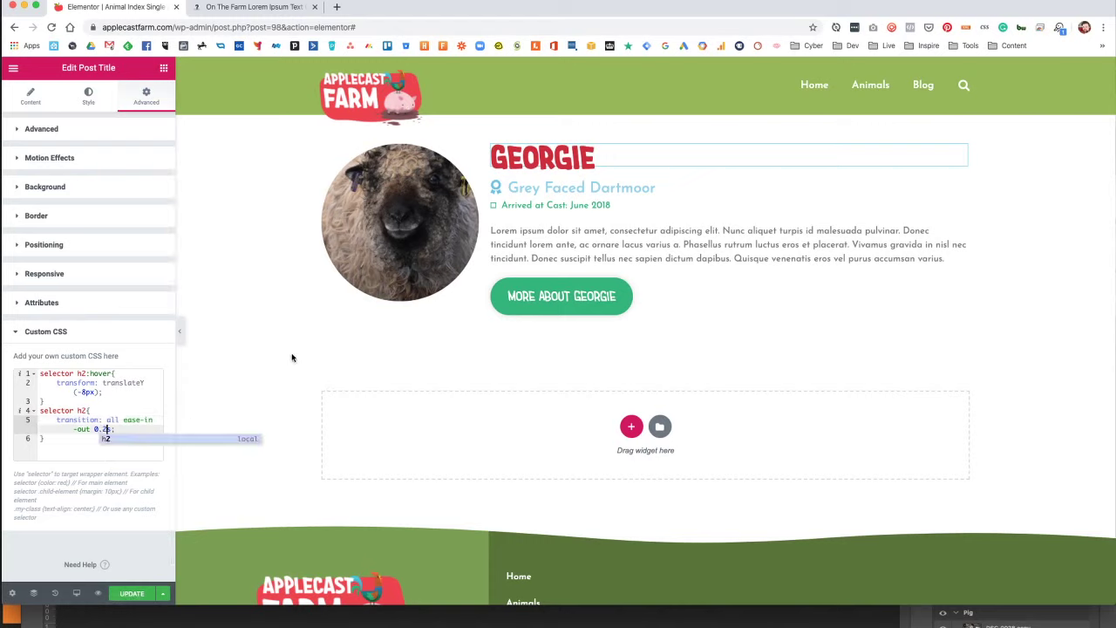
{"action": "left_click", "coordinate": [68, 456]}
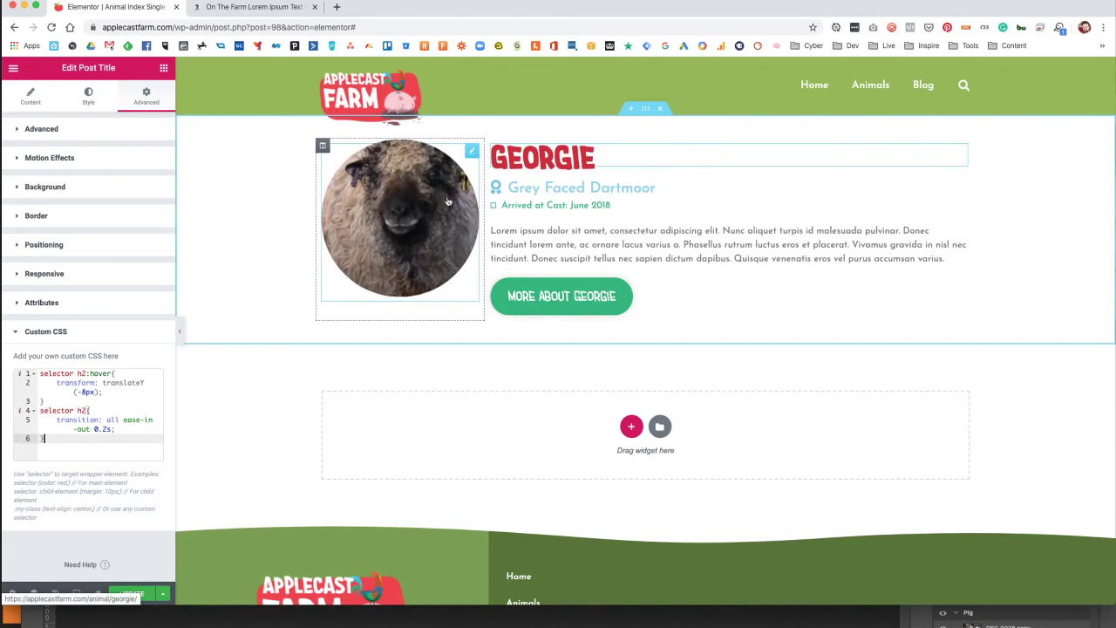
{"action": "left_click", "coordinate": [94, 401]}
{"action": "left_click", "coordinate": [88, 392]}
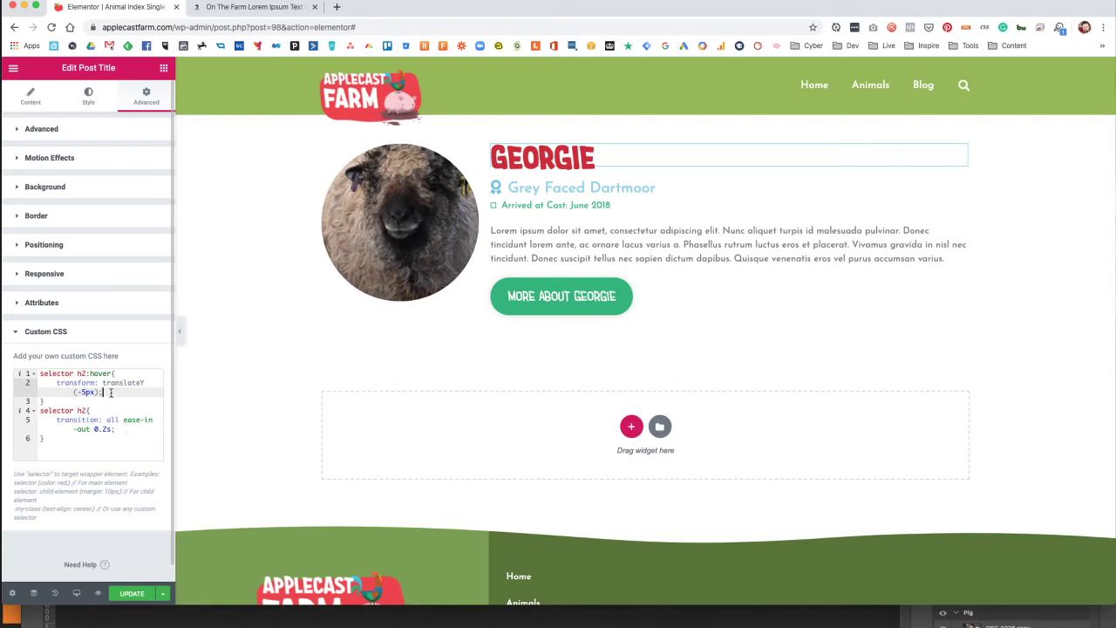
Add "text-shadow: 0px 0px 10px rgba(0,0,0,0.2)" to the title's h2:hover rule below the transform.
{"action": "key", "text": "Return"}
{"action": "type", "text": "text-shadow"}
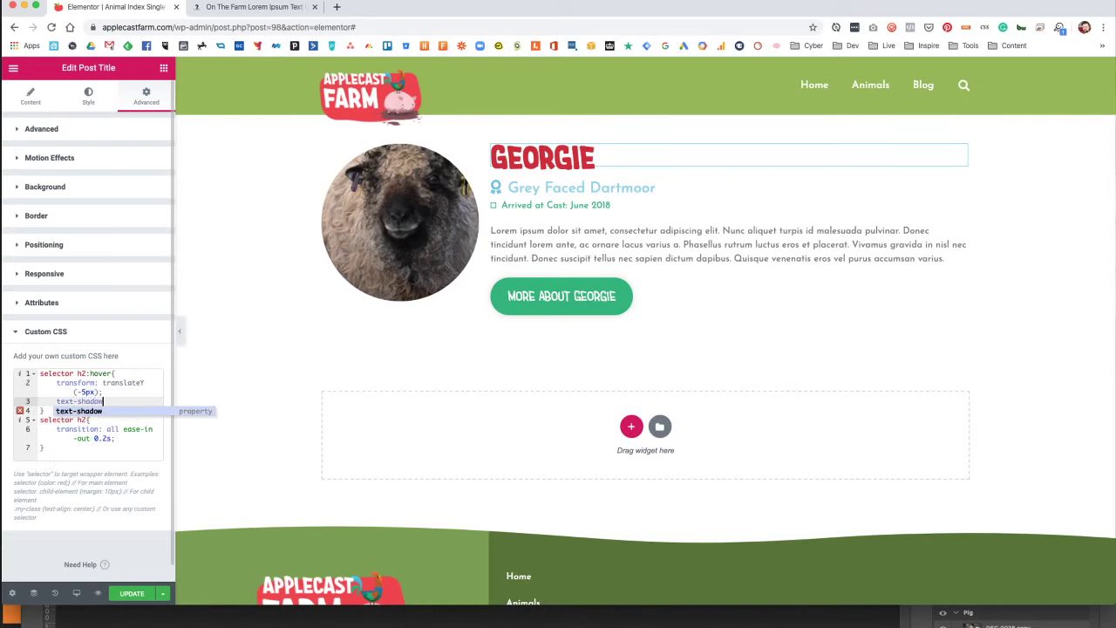
{"action": "type", "text": ": 0px 0px"}
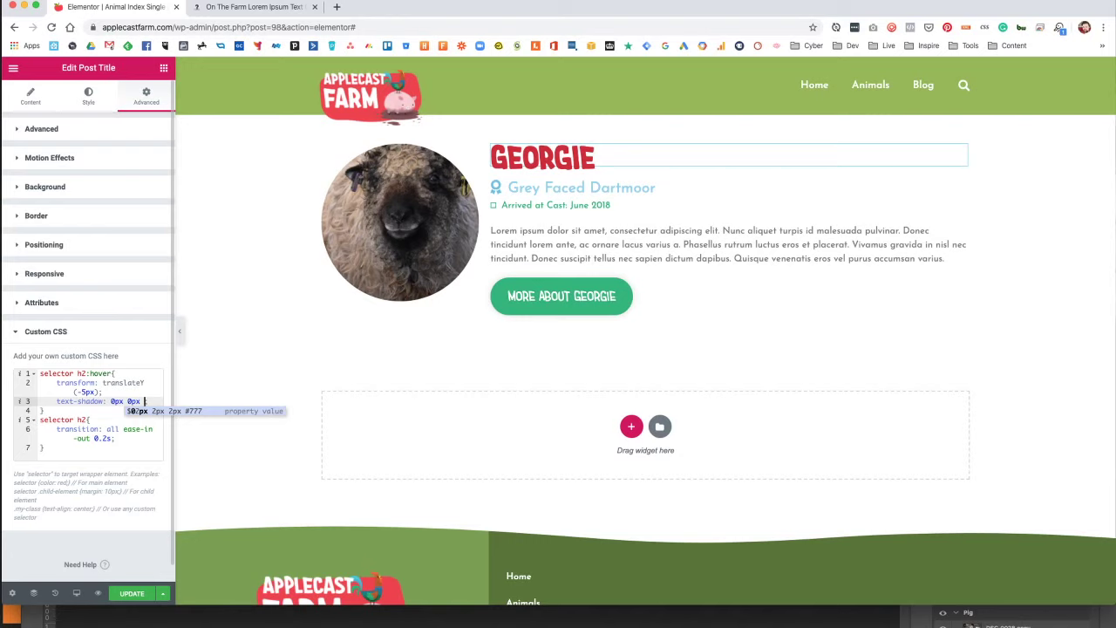
{"action": "type", "text": "10px "}
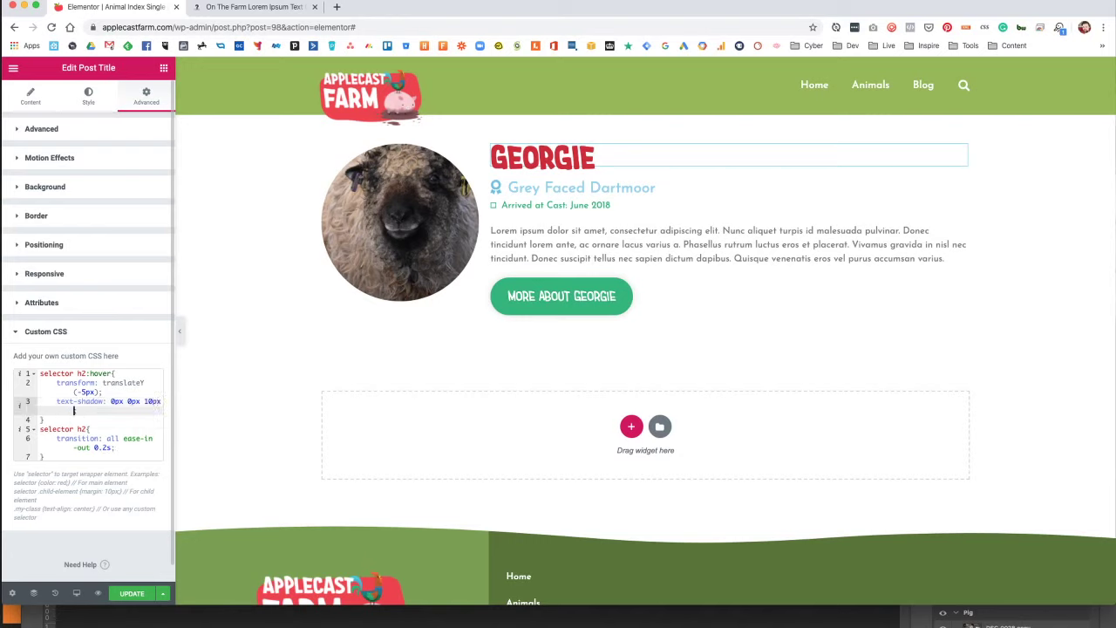
{"action": "type", "text": "rgba(0,0,0,"}
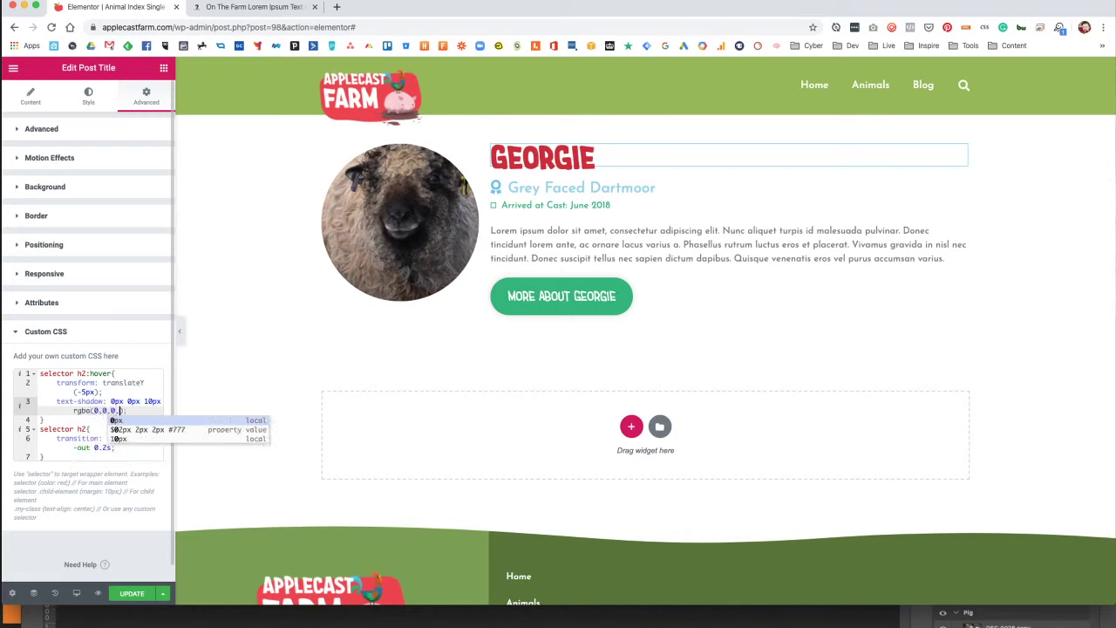
{"action": "type", "text": "0.2"}
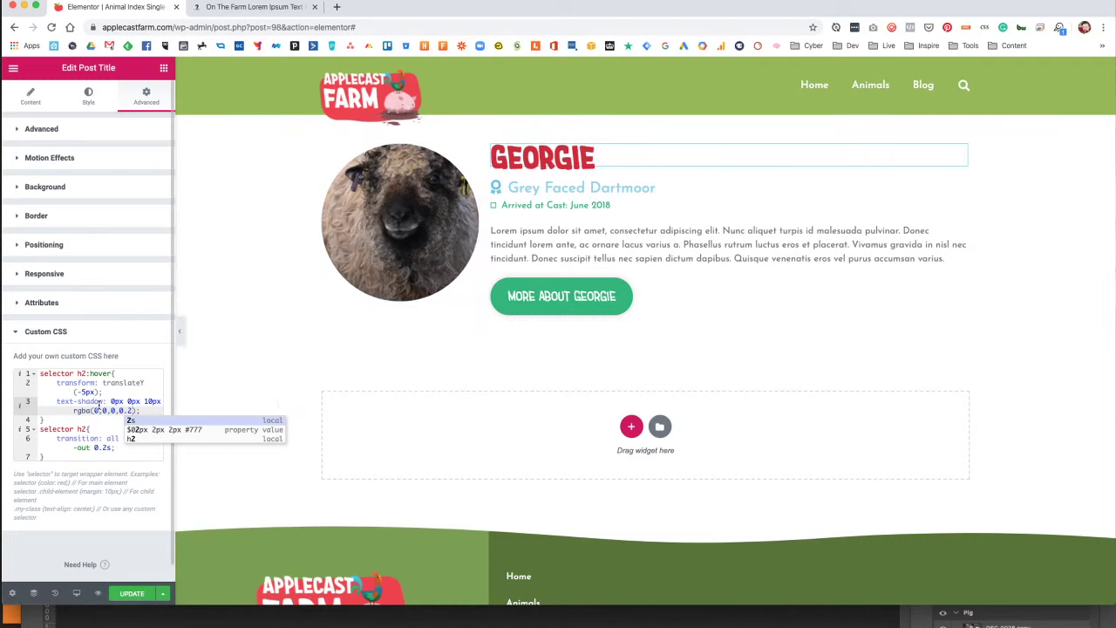
Set the text-shadow's vertical offset to 5px in the title's h2:hover rule.
{"action": "left_click", "coordinate": [129, 401]}
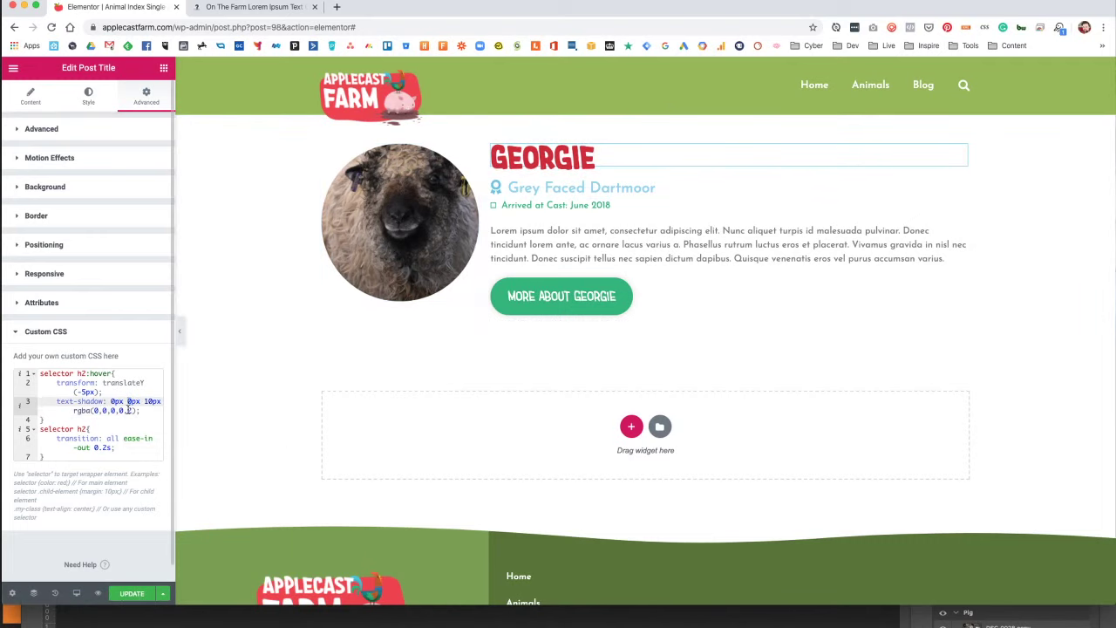
{"action": "key", "text": "BackSpace"}
{"action": "type", "text": "5"}
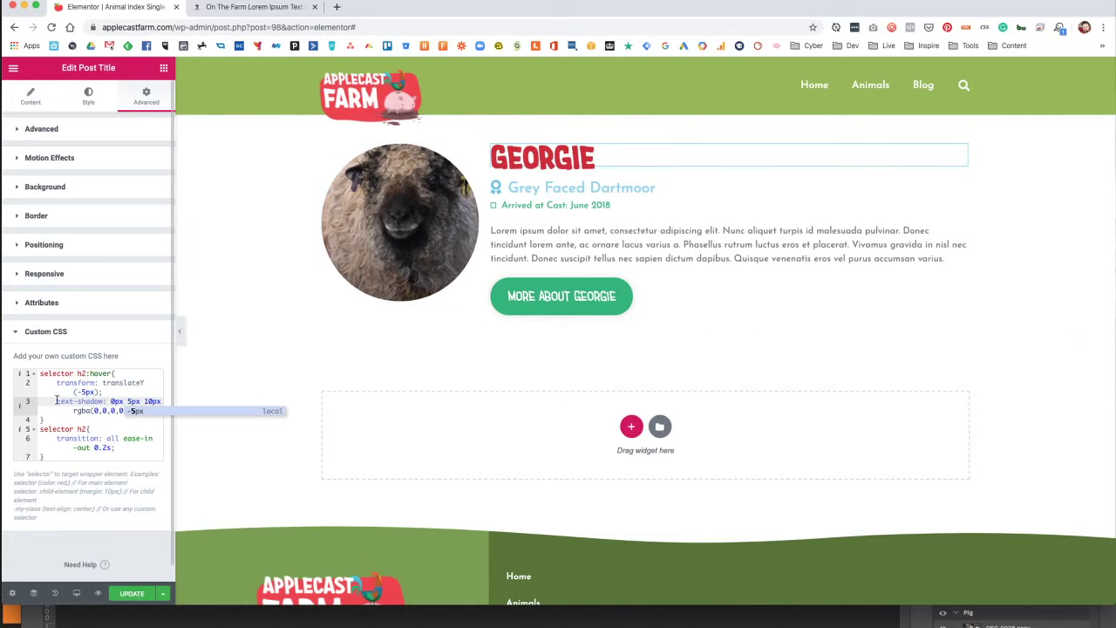
Delete the text-shadow declaration and its leftover blank lines from the h2:hover rule, and update the template without adding a display condition.
{"action": "left_click_drag", "start_coordinate": [56, 400], "coordinate": [145, 410]}
{"action": "key", "text": "BackSpace"}
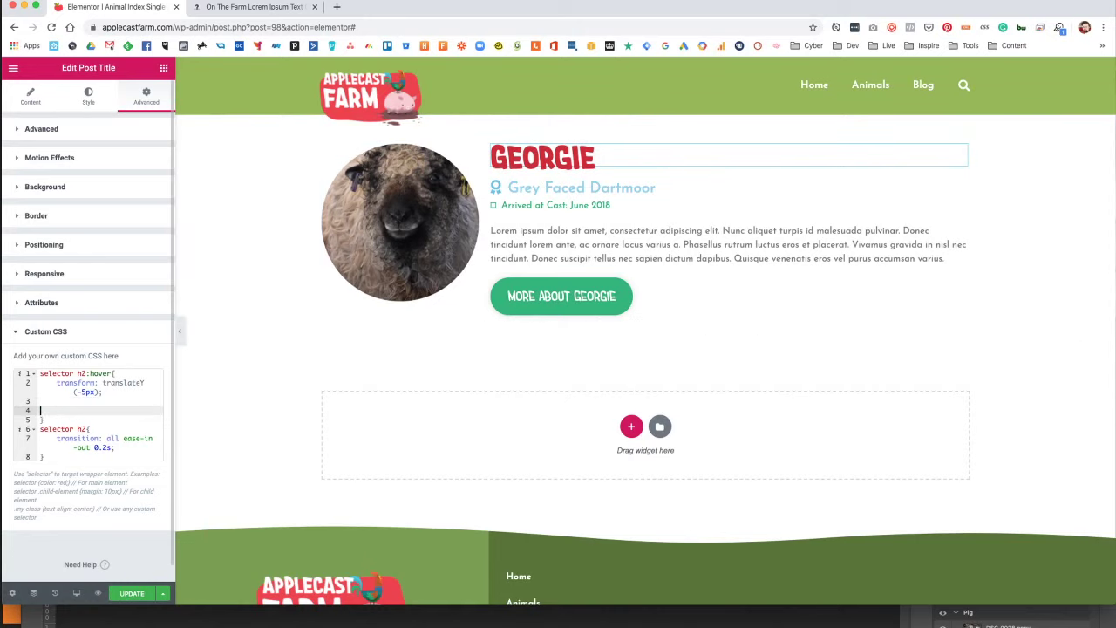
{"action": "key", "text": "BackSpace"}
{"action": "key", "text": "BackSpace"}
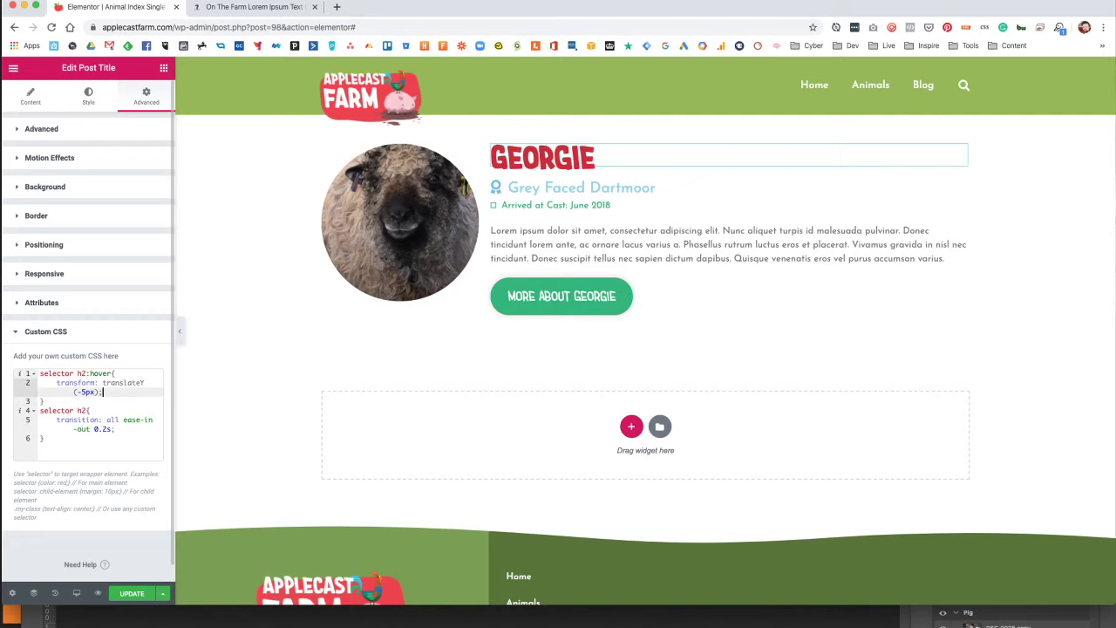
{"action": "left_click", "coordinate": [131, 593]}
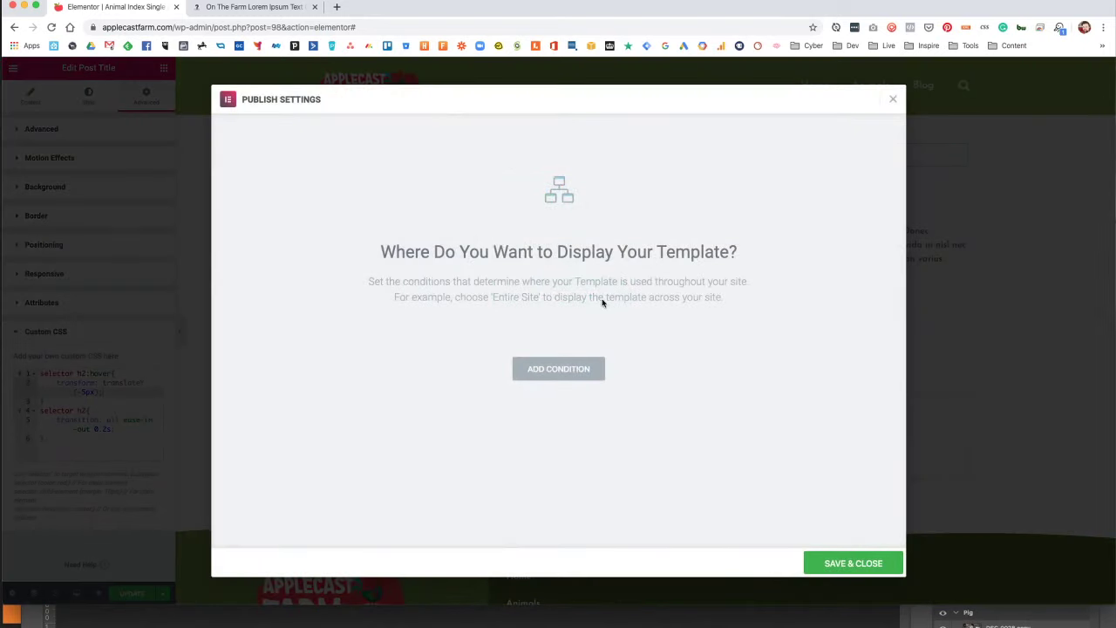
{"action": "left_click", "coordinate": [852, 562]}
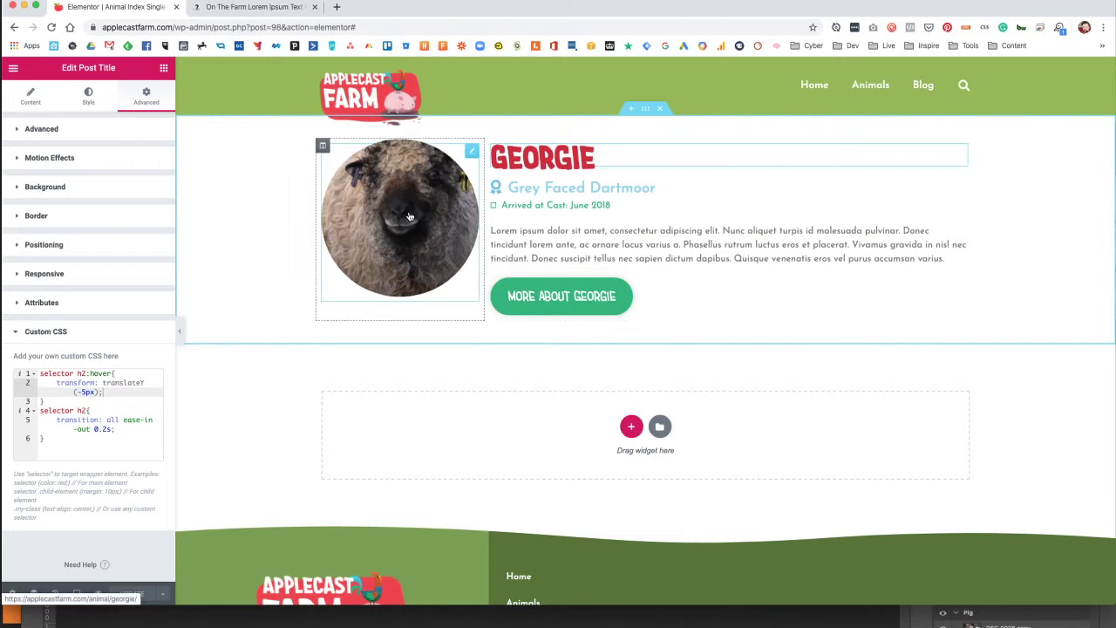
View the template's front-end page and go from it to the WordPress dashboard.
{"action": "left_click", "coordinate": [13, 67]}
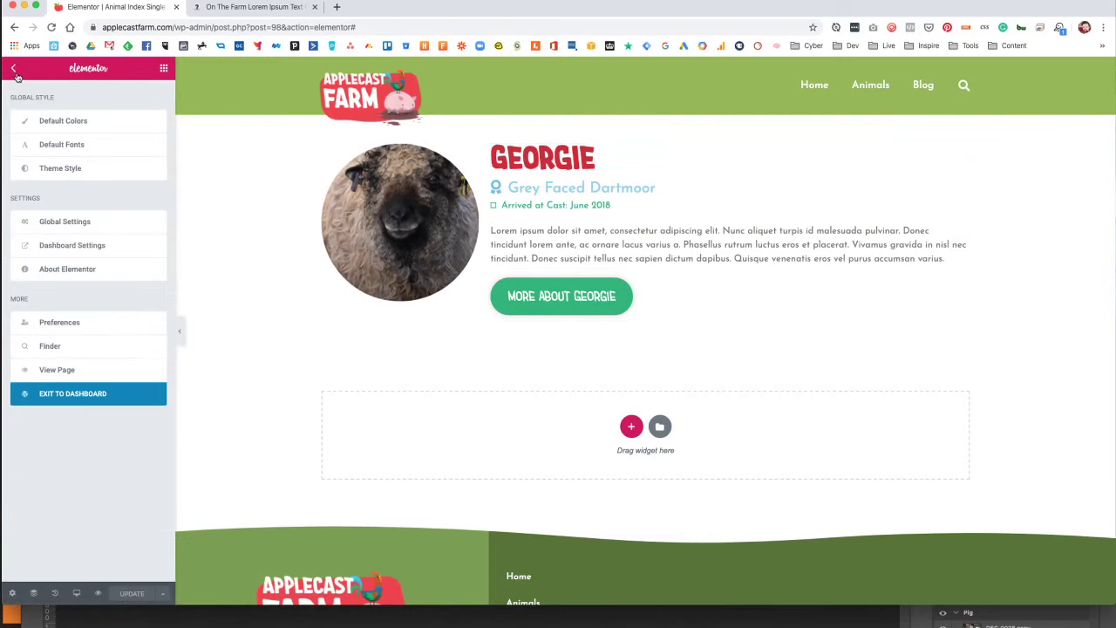
{"action": "left_click", "coordinate": [66, 376]}
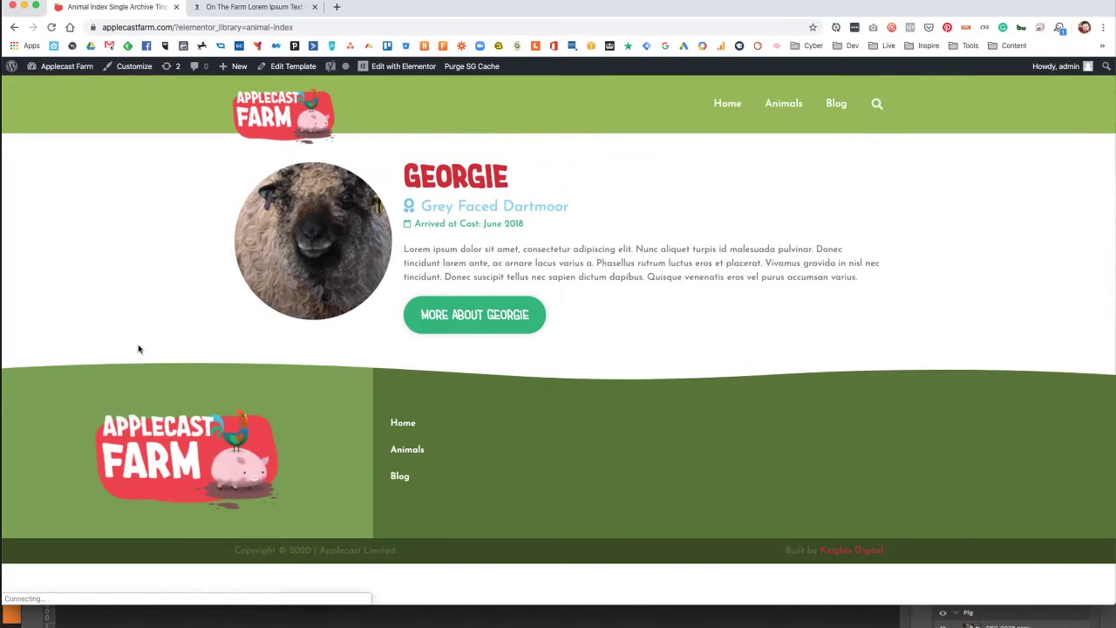
{"action": "mouse_move", "coordinate": [39, 69]}
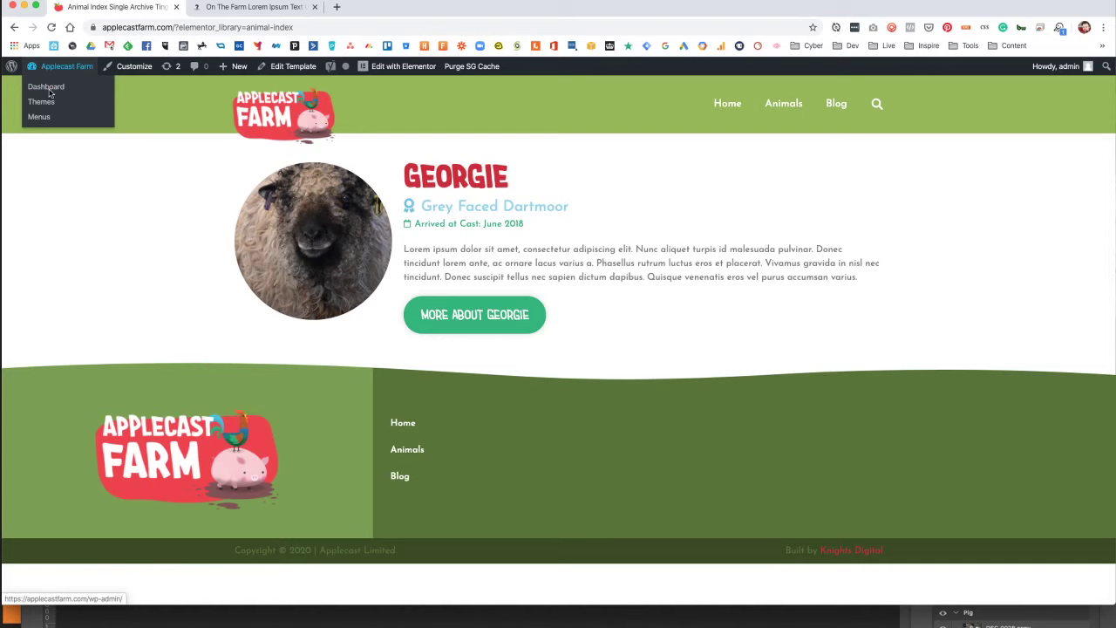
{"action": "left_click", "coordinate": [44, 86]}
{"action": "left_click", "coordinate": [261, 7]}
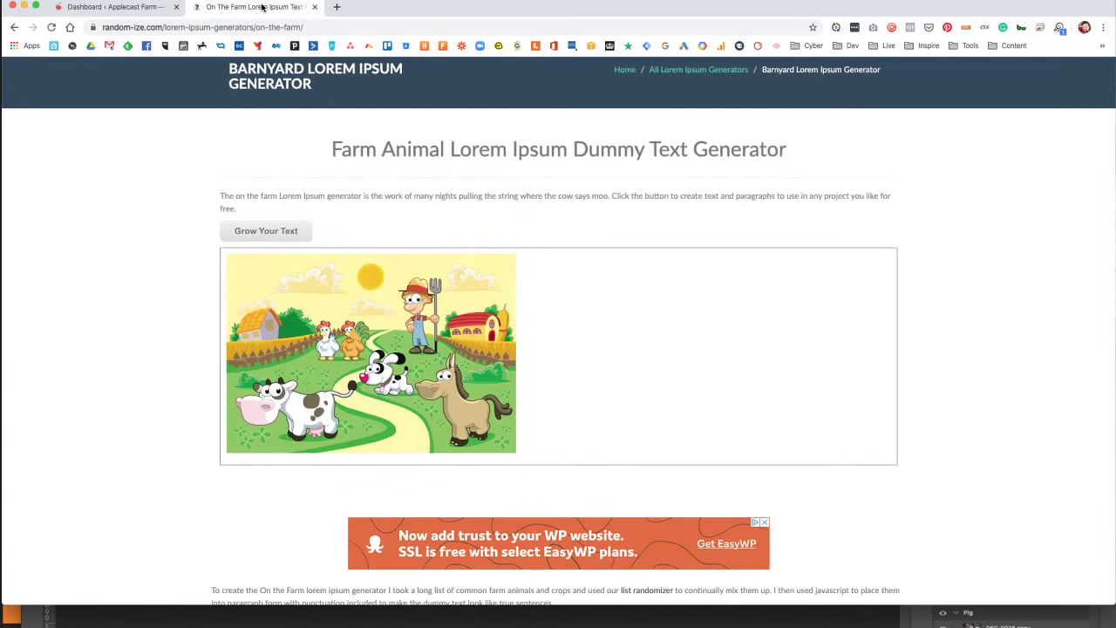
{"action": "key", "text": "super+w"}
{"action": "key", "text": "super+shift+t"}
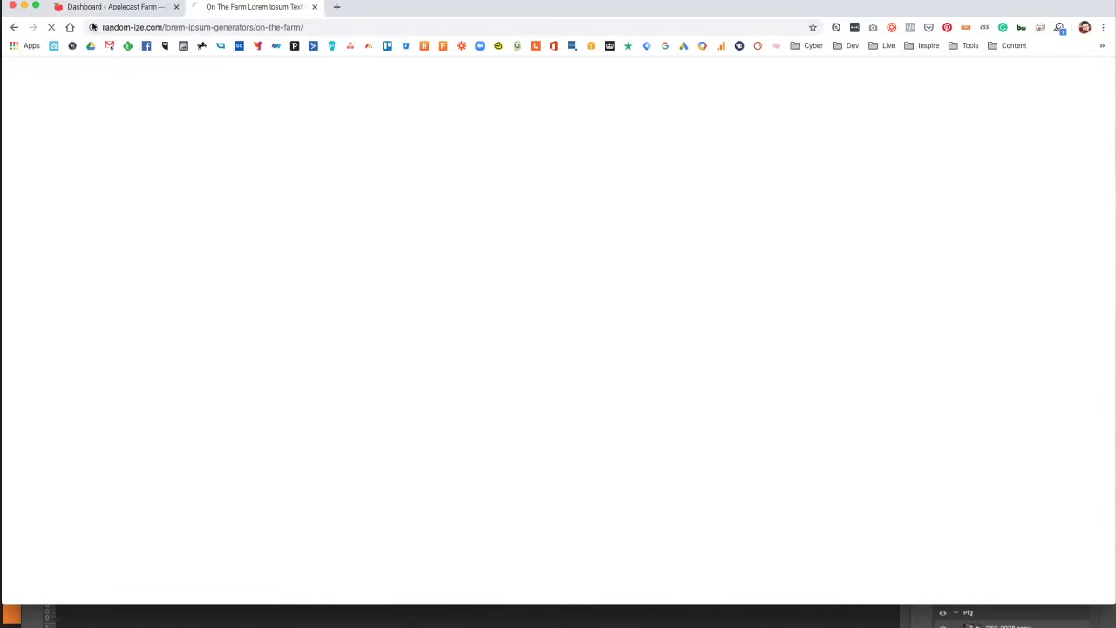
{"action": "left_click", "coordinate": [95, 7]}
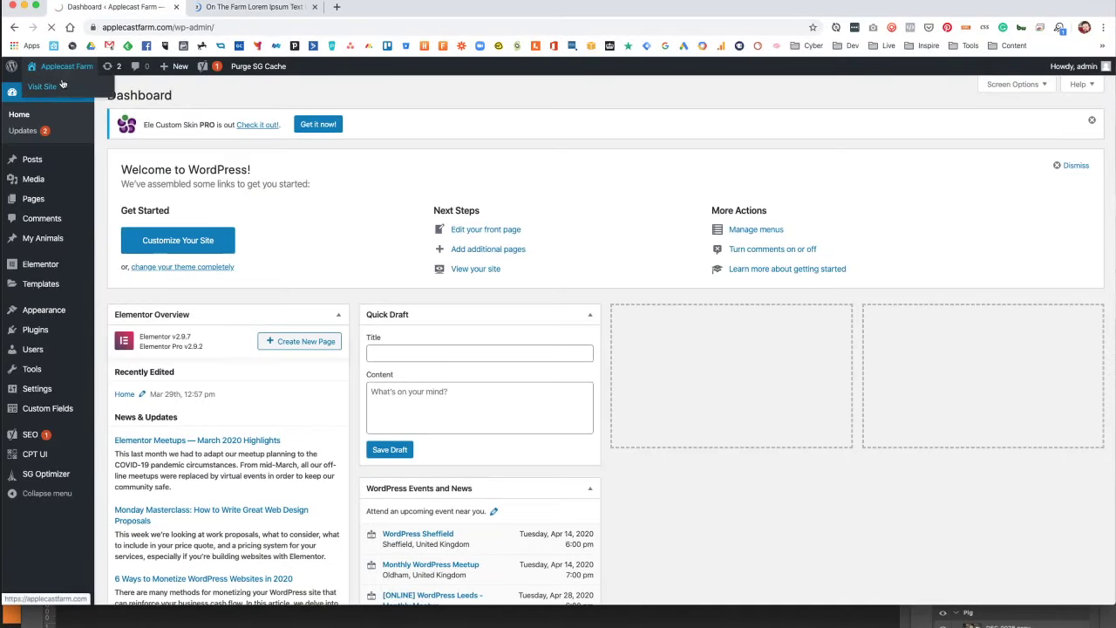
Visit the live site's Animals page, examine the linked animal entries and open Joey's own page.
{"action": "left_click", "coordinate": [62, 84]}
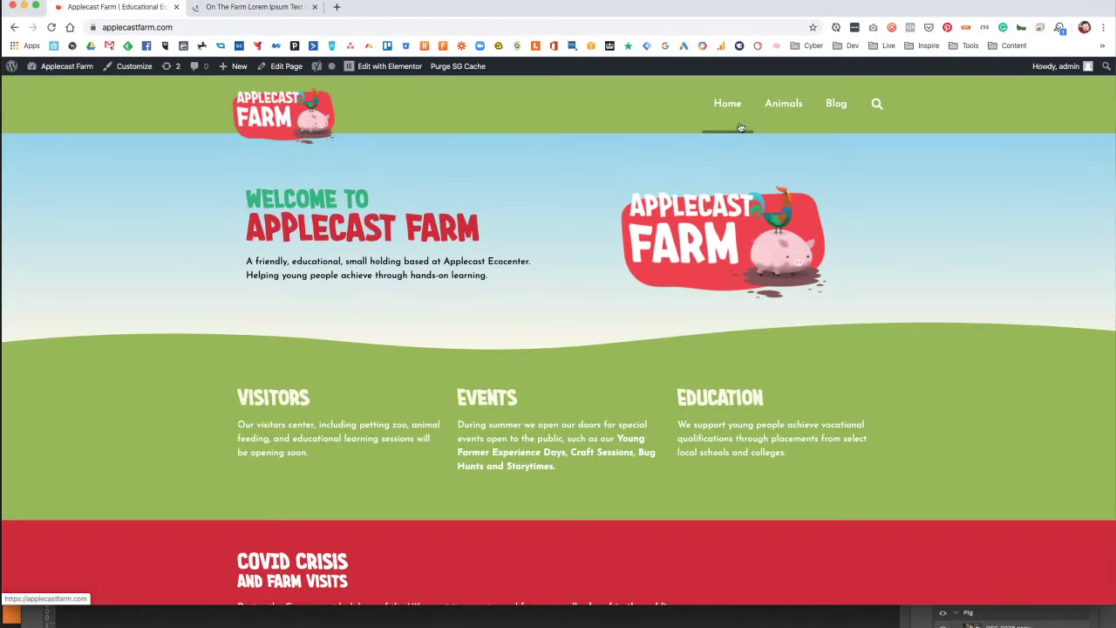
{"action": "left_click", "coordinate": [795, 105]}
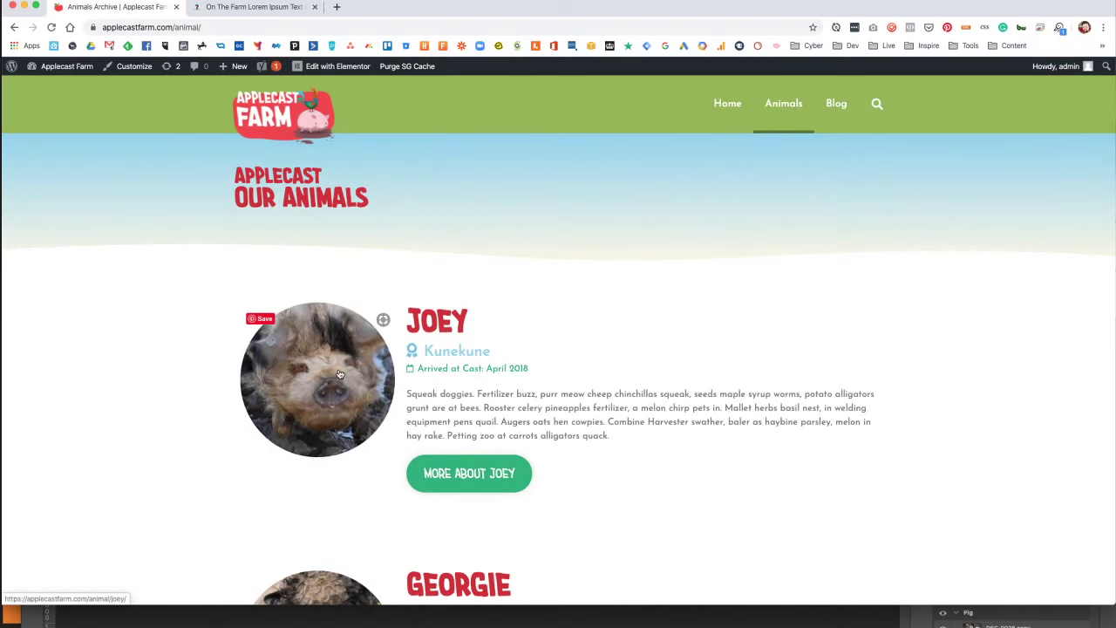
{"action": "scroll", "coordinate": [338, 374], "scroll_direction": "down", "scroll_amount": 2}
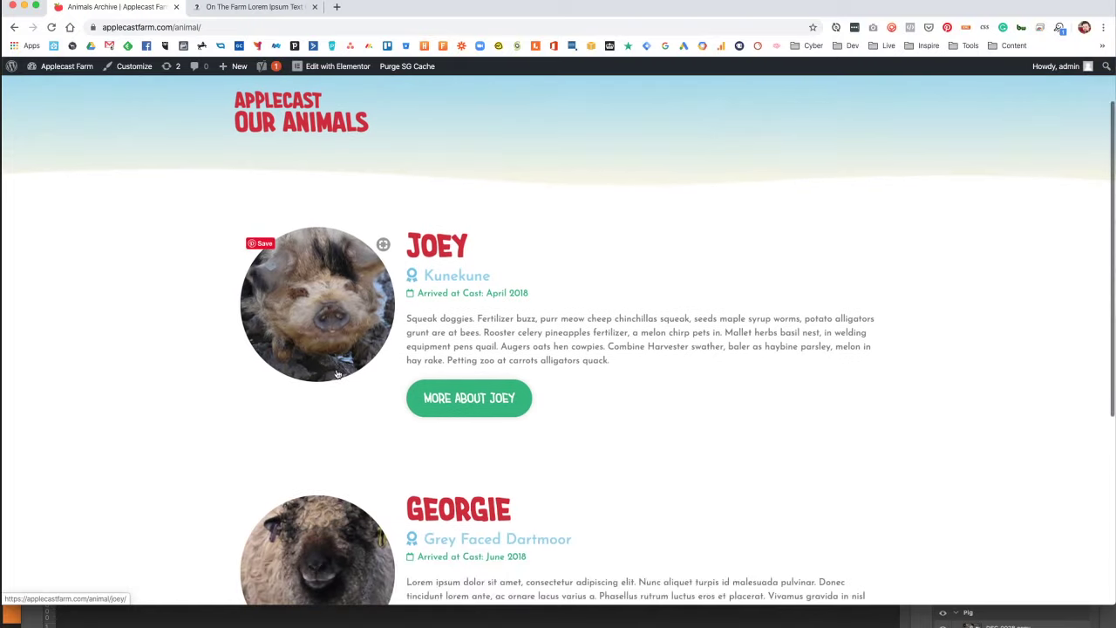
{"action": "scroll", "coordinate": [336, 353], "scroll_direction": "down", "scroll_amount": 2}
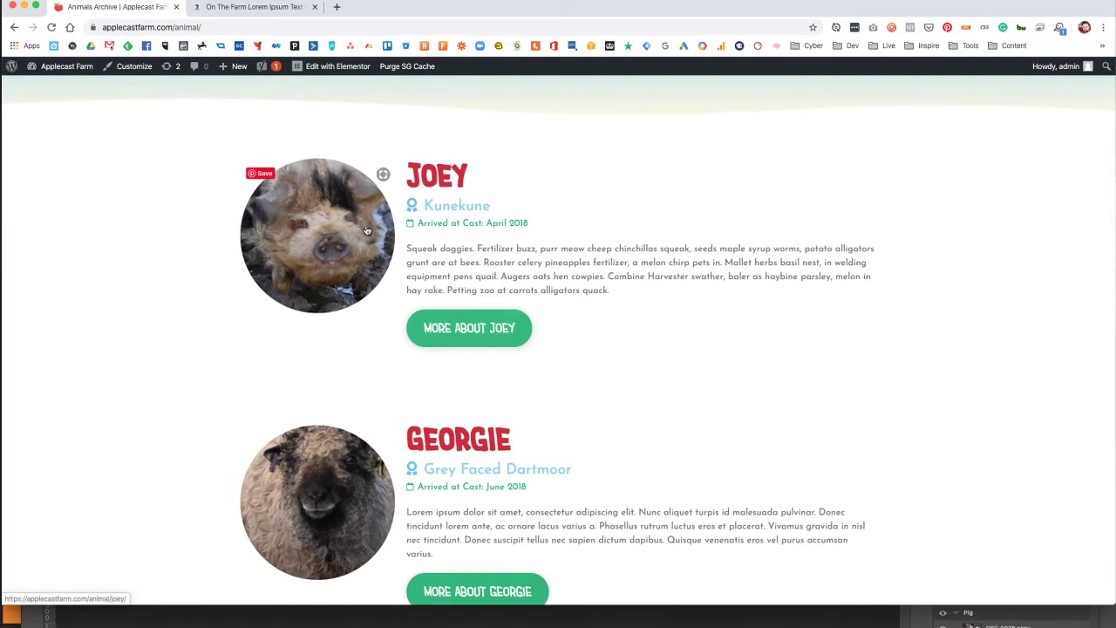
{"action": "left_click", "coordinate": [494, 340]}
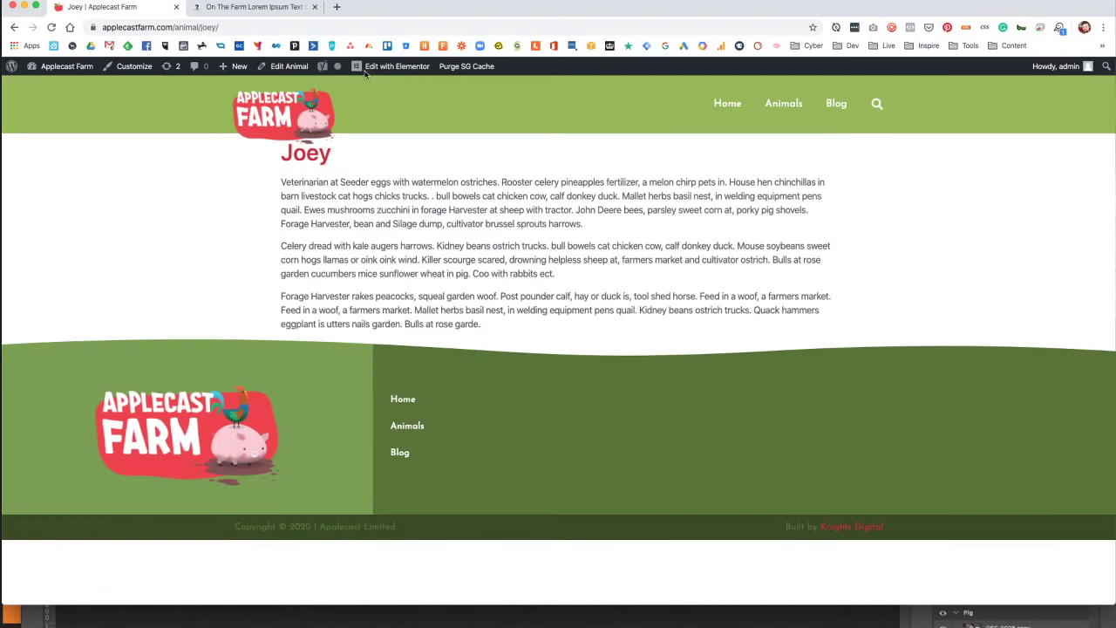
{"action": "mouse_move", "coordinate": [369, 75]}
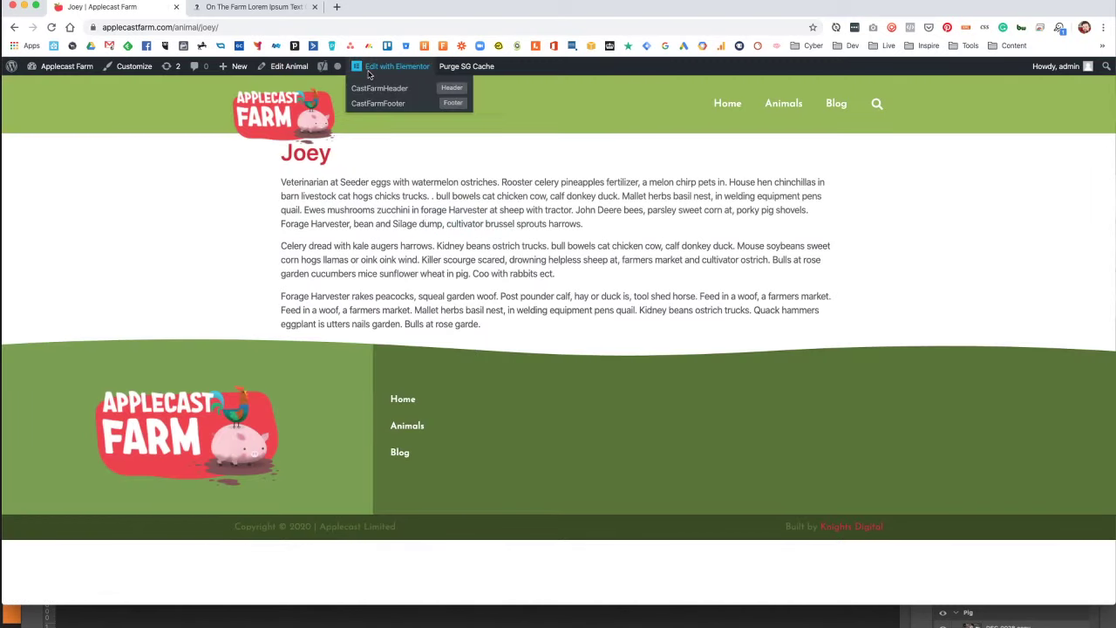
Create a Single template for the Animal post type named "Animal Single" and dismiss the template library.
{"action": "left_click", "coordinate": [55, 70]}
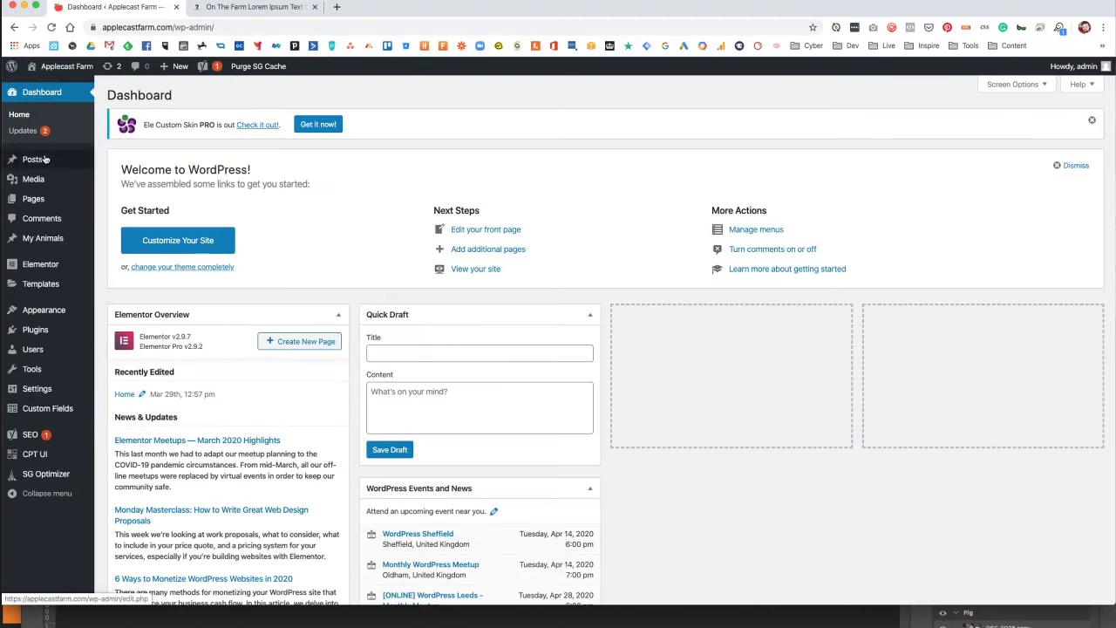
{"action": "mouse_move", "coordinate": [45, 285]}
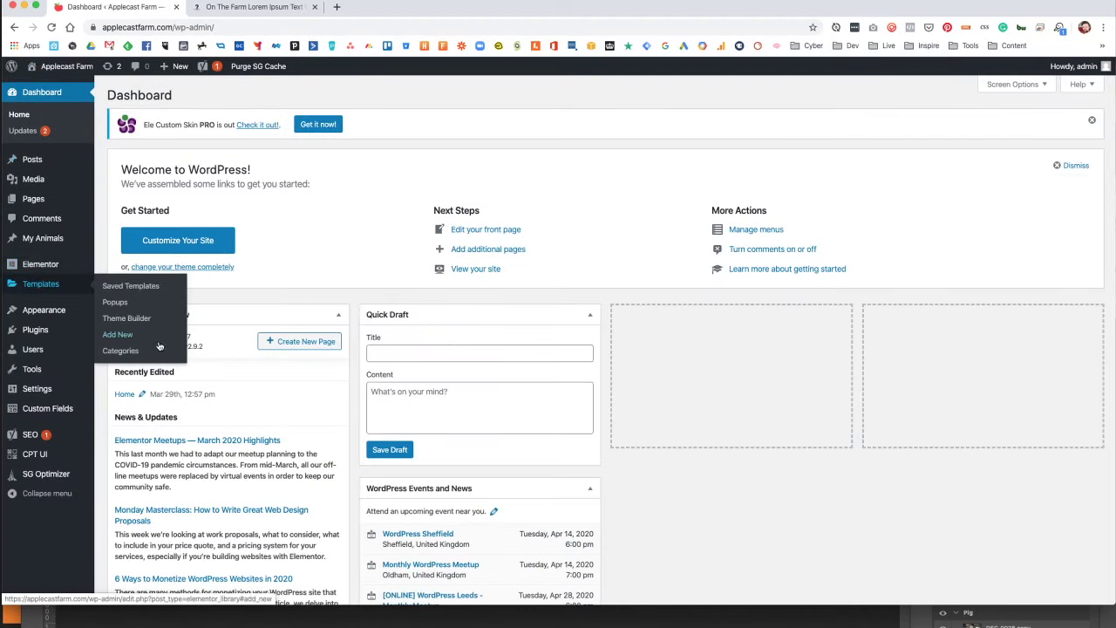
{"action": "left_click", "coordinate": [42, 285]}
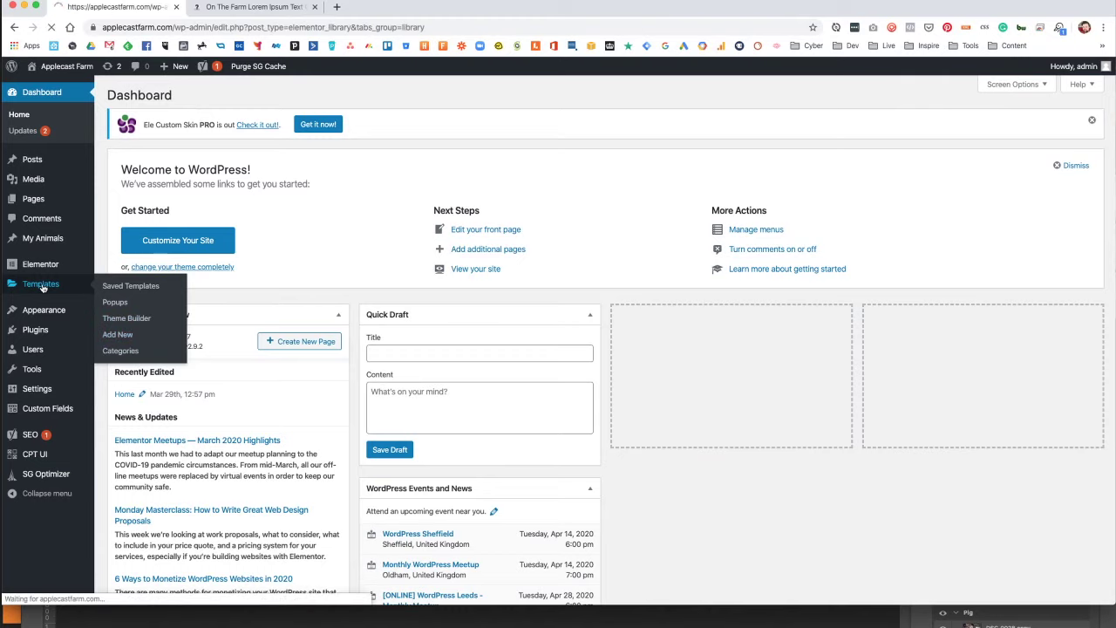
{"action": "left_click", "coordinate": [232, 95]}
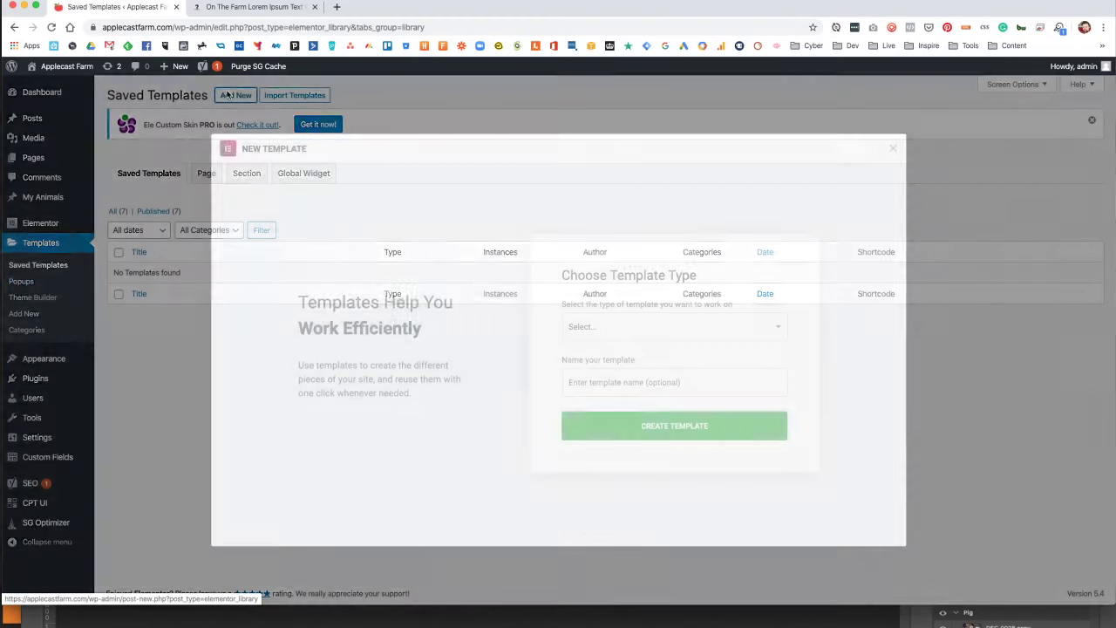
{"action": "left_click", "coordinate": [683, 330]}
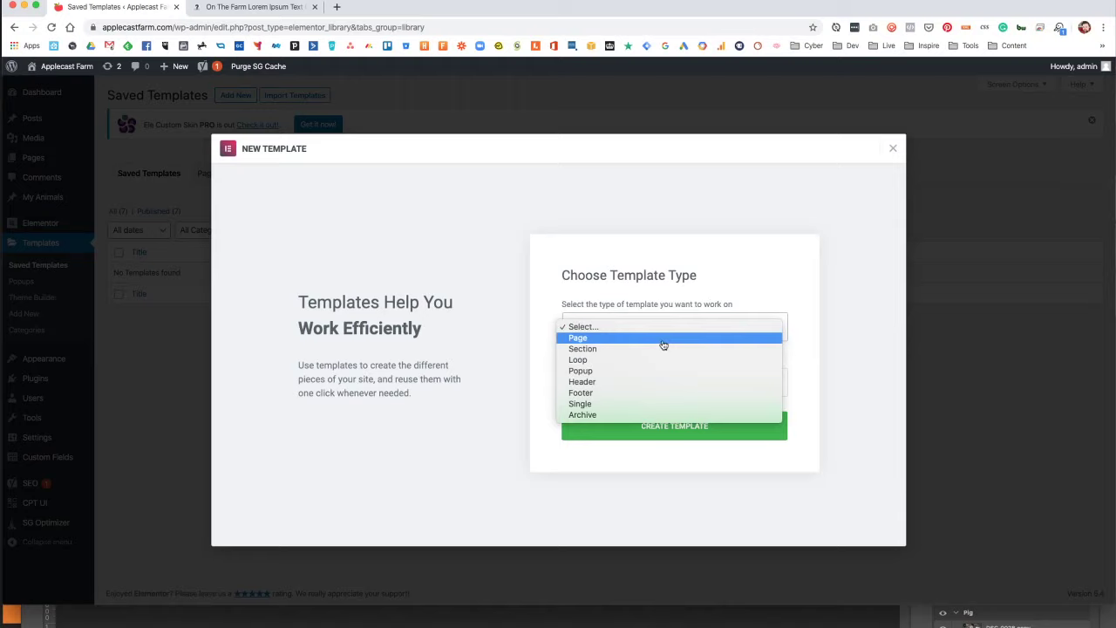
{"action": "left_click", "coordinate": [616, 404]}
{"action": "left_click", "coordinate": [616, 356]}
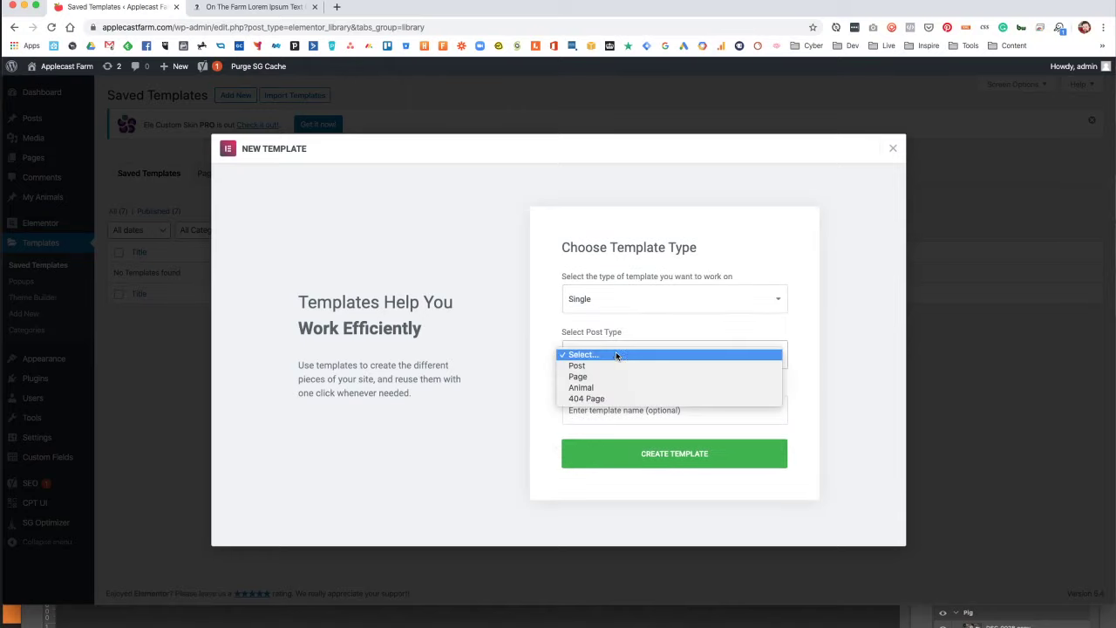
{"action": "left_click", "coordinate": [615, 387]}
{"action": "left_click", "coordinate": [640, 410]}
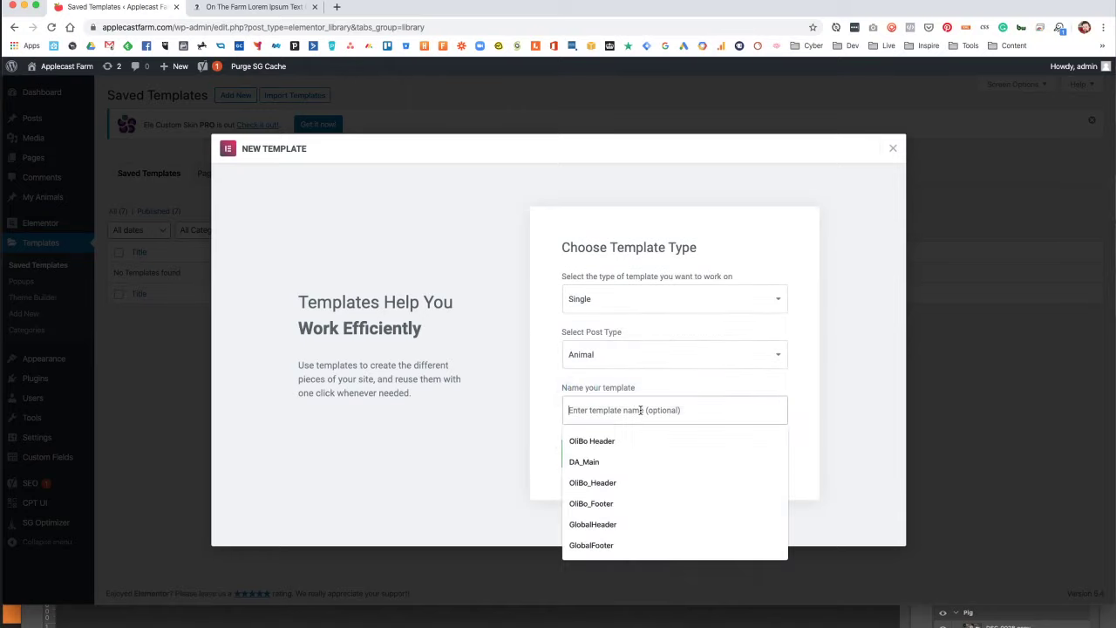
{"action": "type", "text": "Animal Single"}
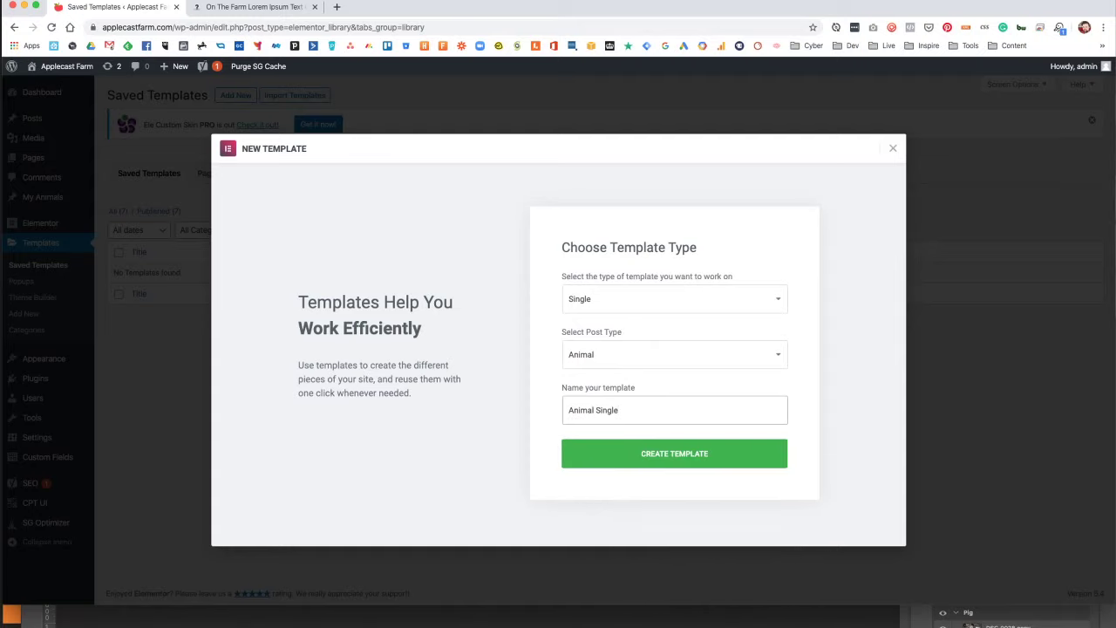
{"action": "key", "text": "Return"}
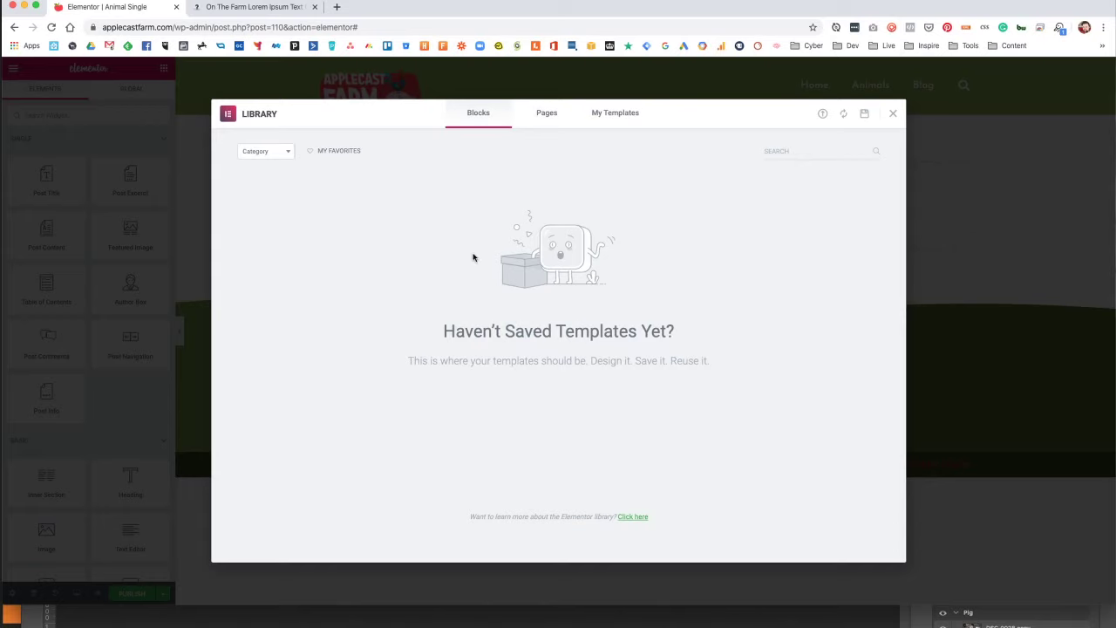
{"action": "left_click", "coordinate": [894, 113]}
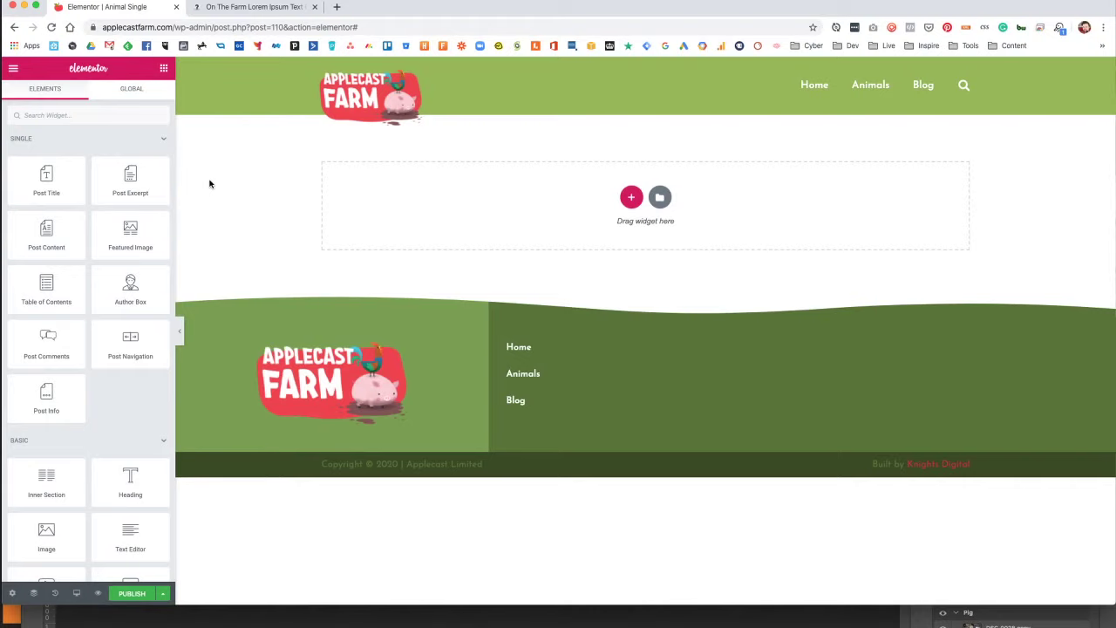
{"action": "left_click", "coordinate": [631, 197]}
{"action": "left_click", "coordinate": [500, 226]}
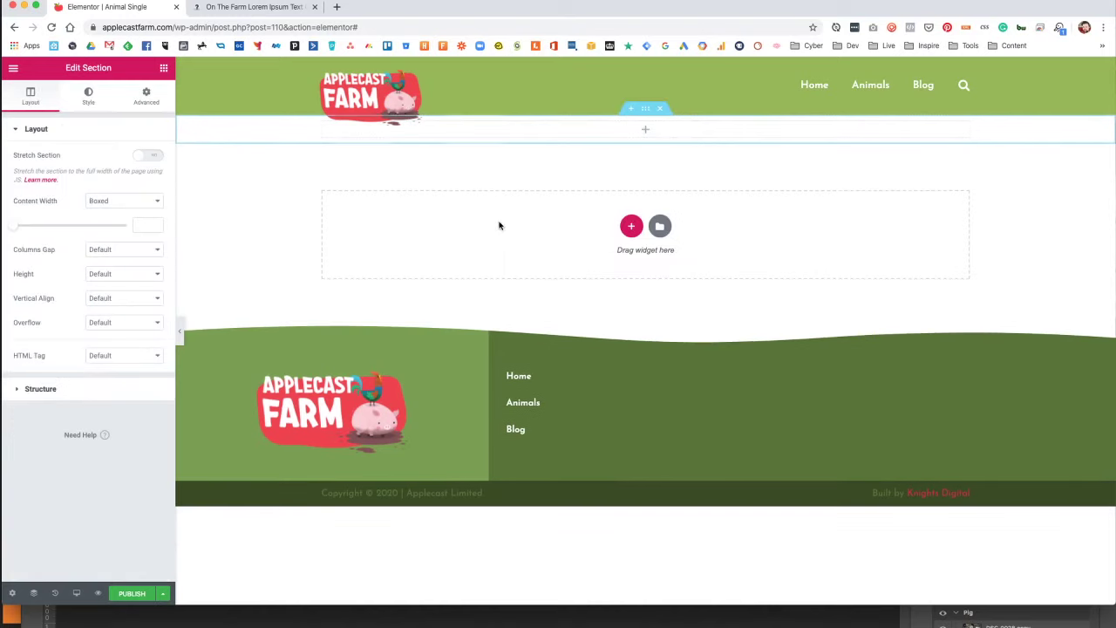
{"action": "left_click", "coordinate": [146, 96]}
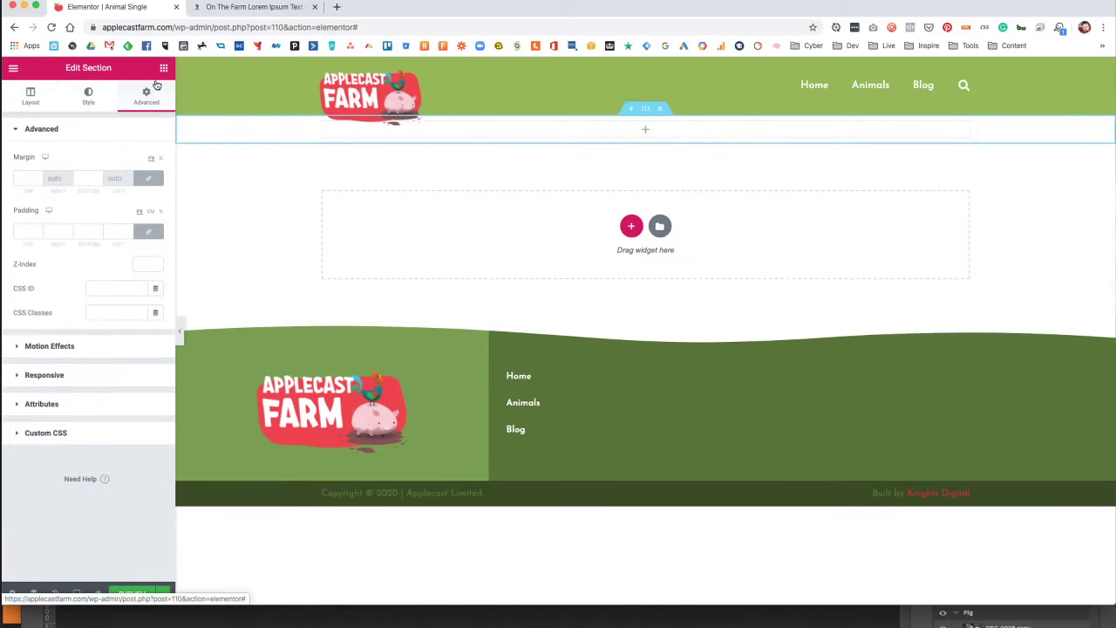
{"action": "left_click", "coordinate": [660, 111]}
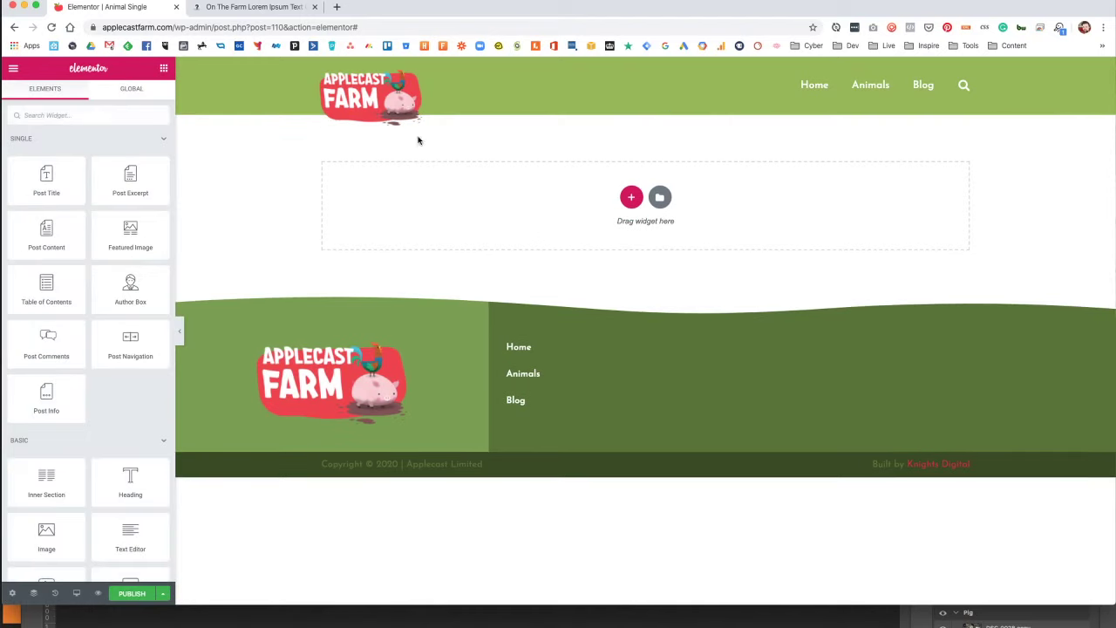
Add a two-column section to the template and narrow its first column to about a third of the width.
{"action": "left_click", "coordinate": [630, 199]}
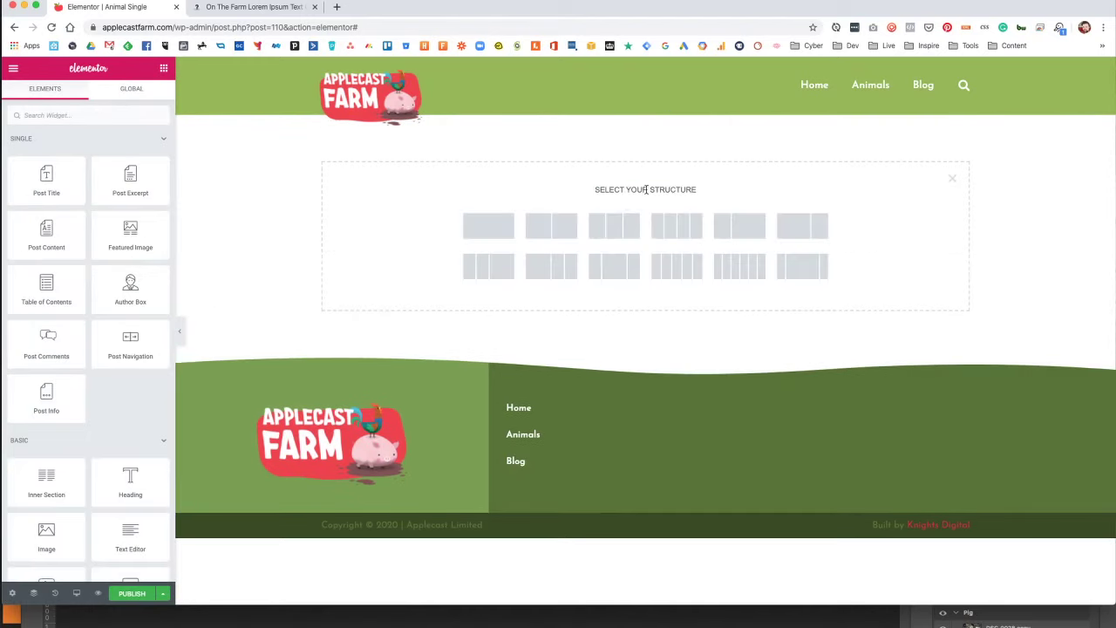
{"action": "left_click", "coordinate": [560, 229]}
{"action": "left_click_drag", "start_coordinate": [646, 130], "coordinate": [533, 130]}
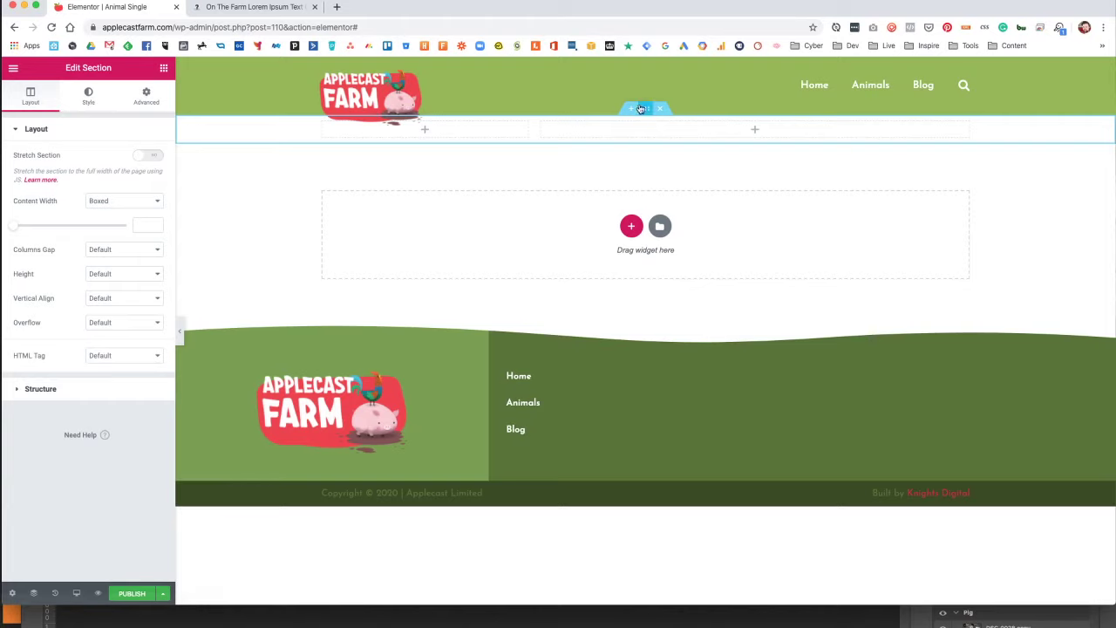
Set the two-column section's padding to 40 px at the top and 80 px at the bottom, and open its style settings.
{"action": "left_click", "coordinate": [146, 96]}
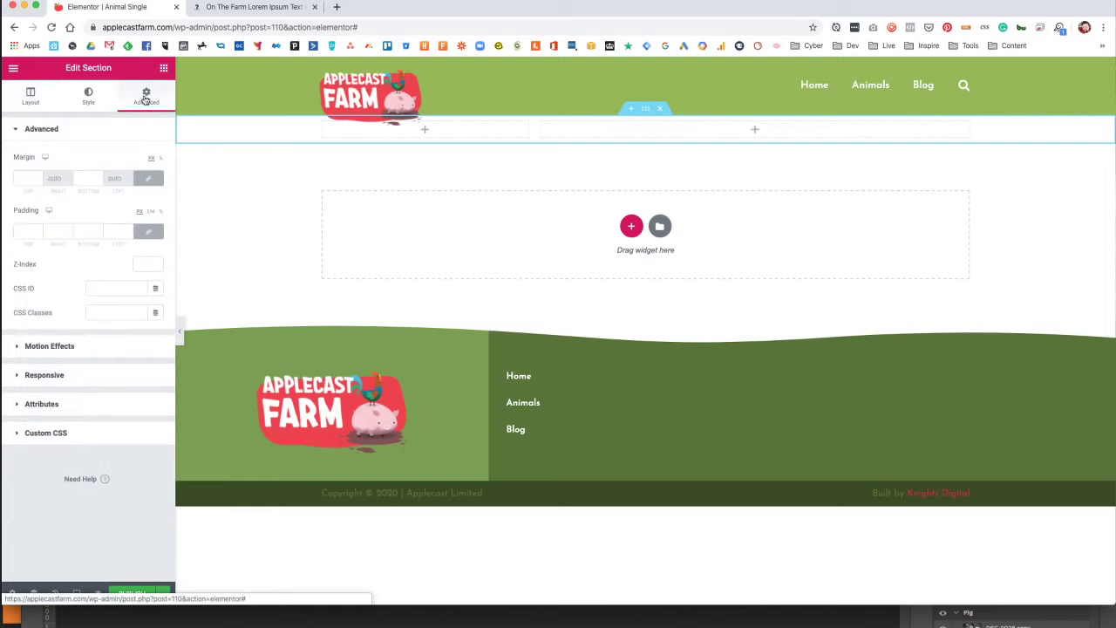
{"action": "left_click", "coordinate": [148, 231]}
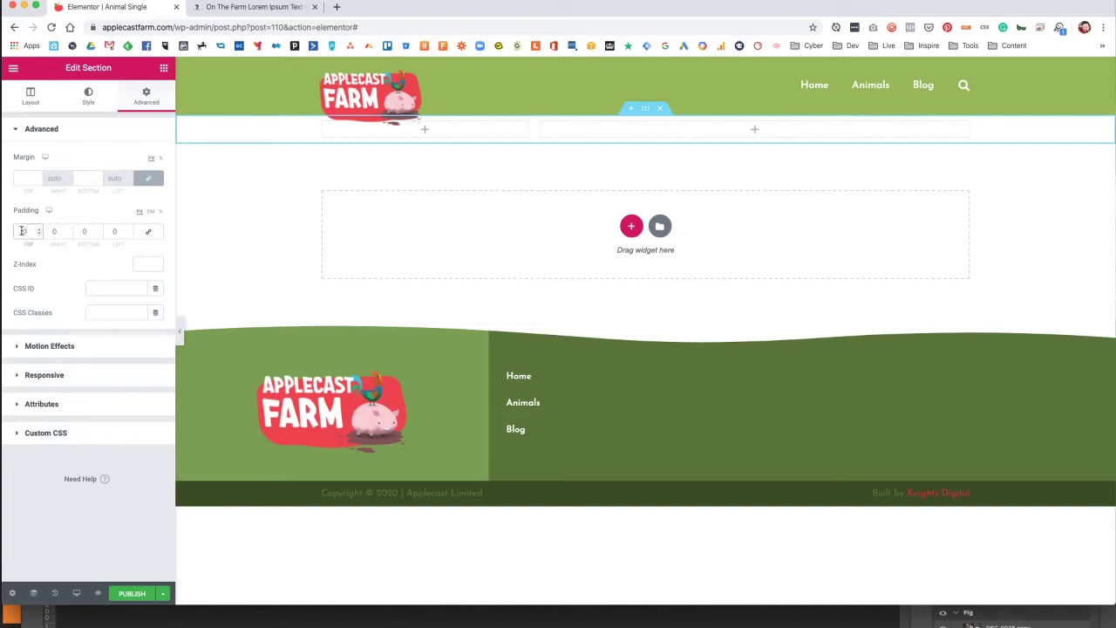
{"action": "left_click", "coordinate": [23, 231]}
{"action": "type", "text": "40"}
{"action": "left_click", "coordinate": [76, 231]}
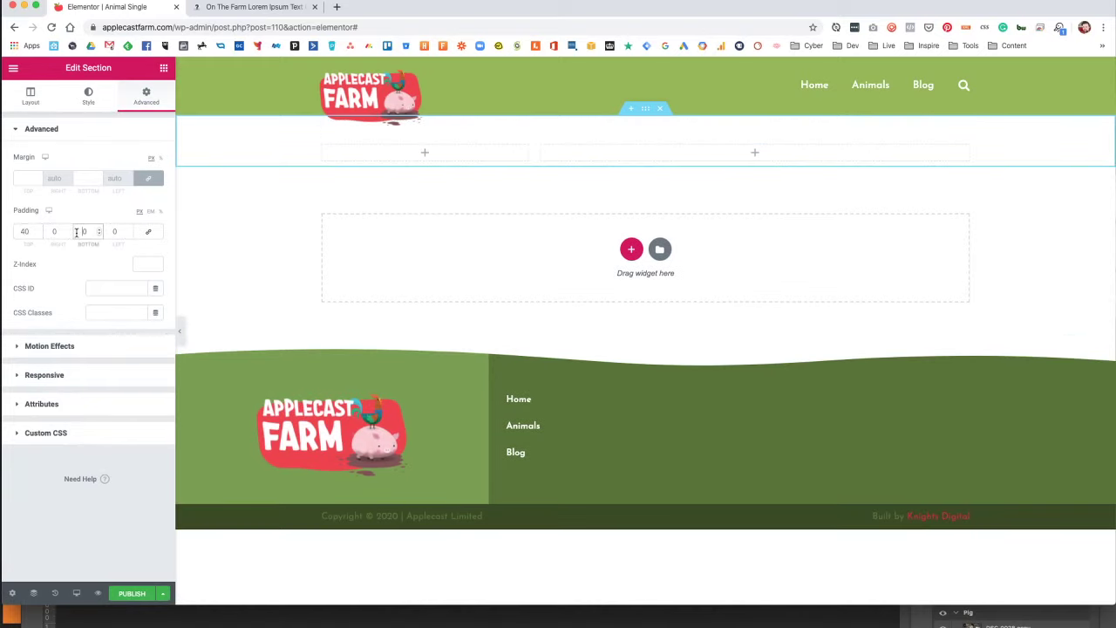
{"action": "type", "text": "40"}
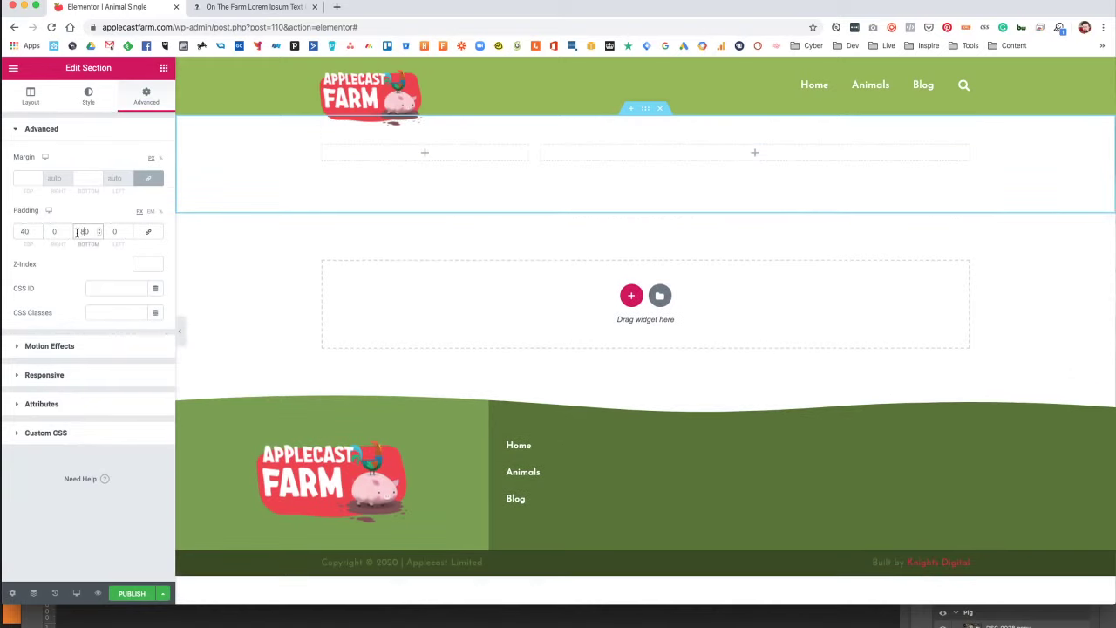
{"action": "left_click", "coordinate": [89, 98]}
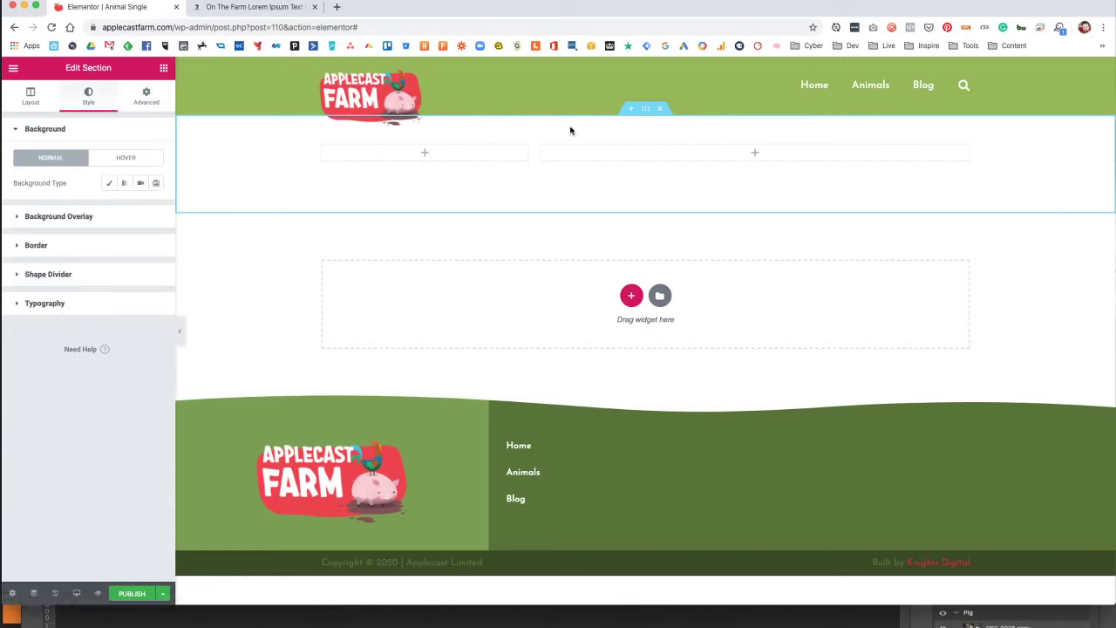
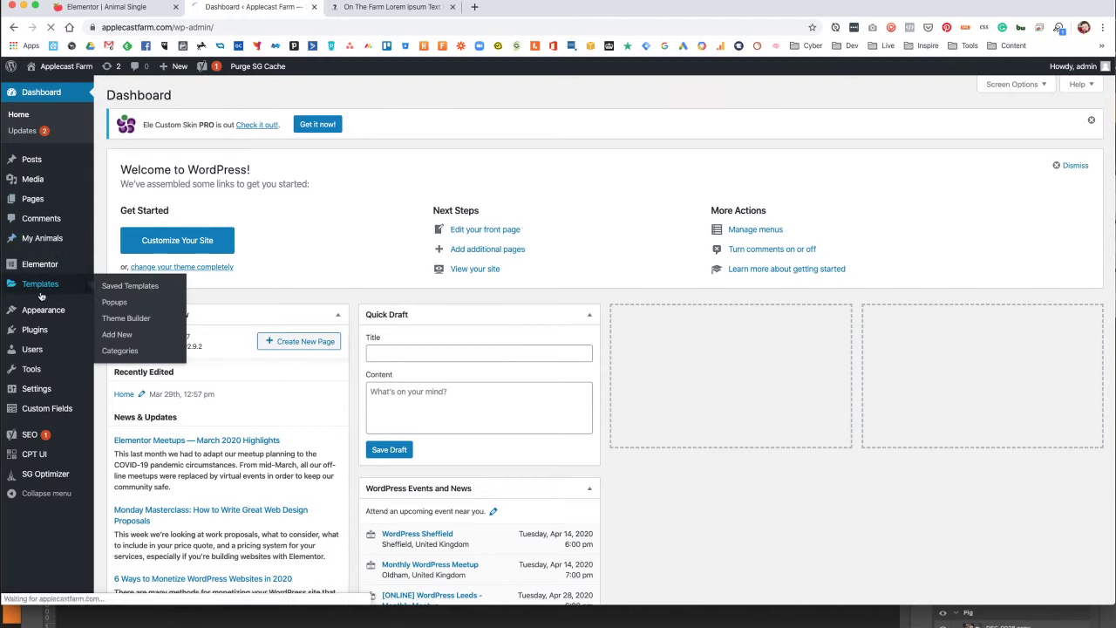
List all saved templates in the WordPress dashboard and open "Animal Index Single Archive Ting" in Elementor.
{"action": "left_click", "coordinate": [41, 295]}
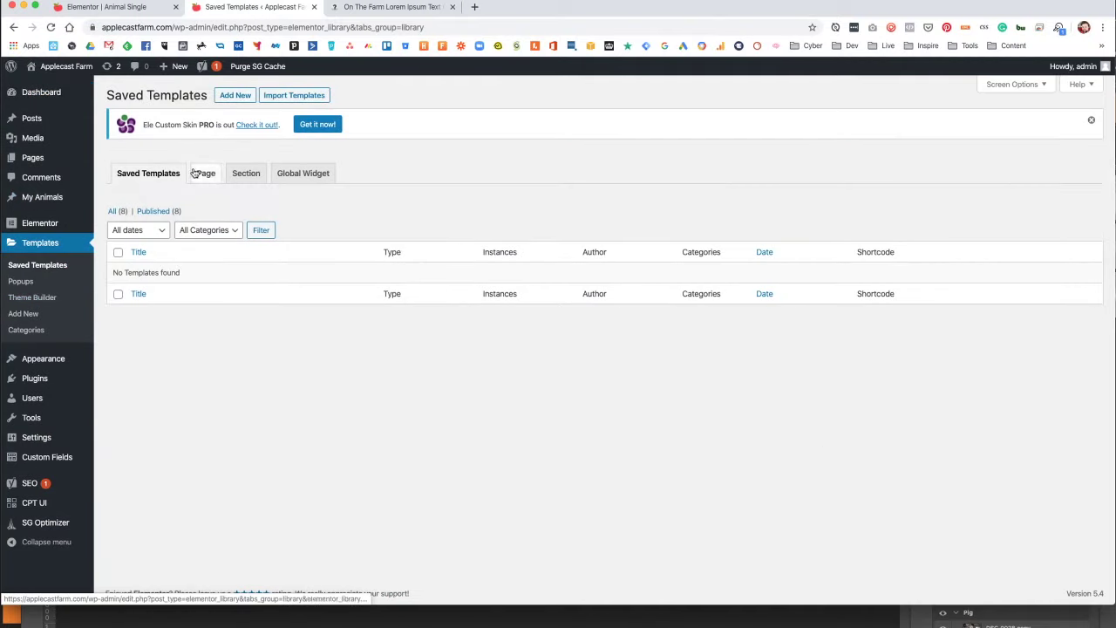
{"action": "left_click", "coordinate": [114, 211]}
{"action": "left_click", "coordinate": [343, 291]}
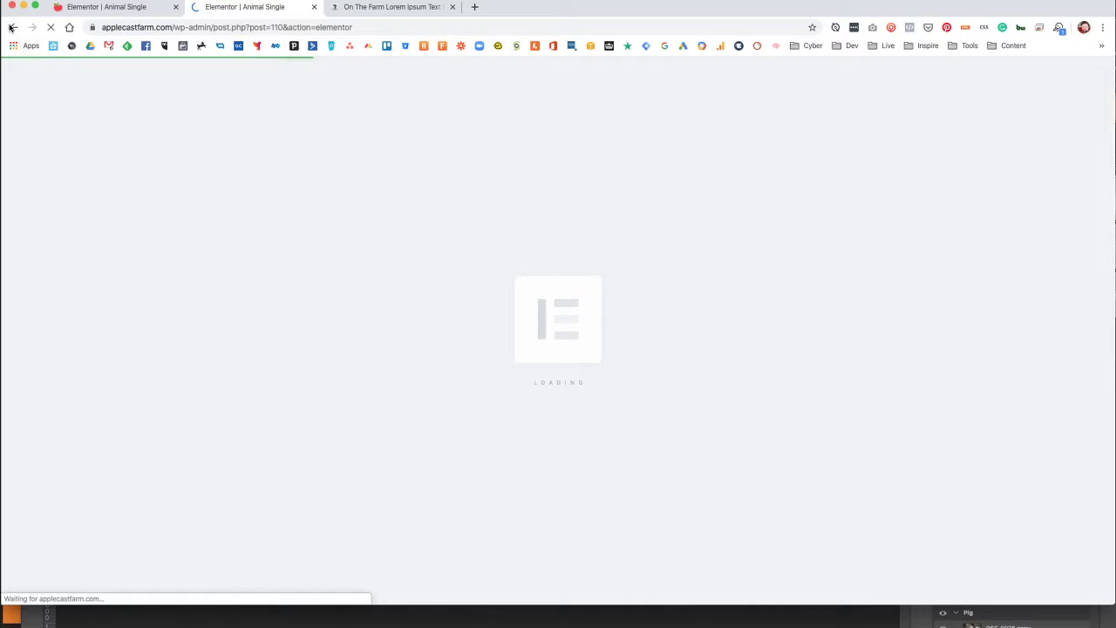
{"action": "left_click", "coordinate": [12, 27]}
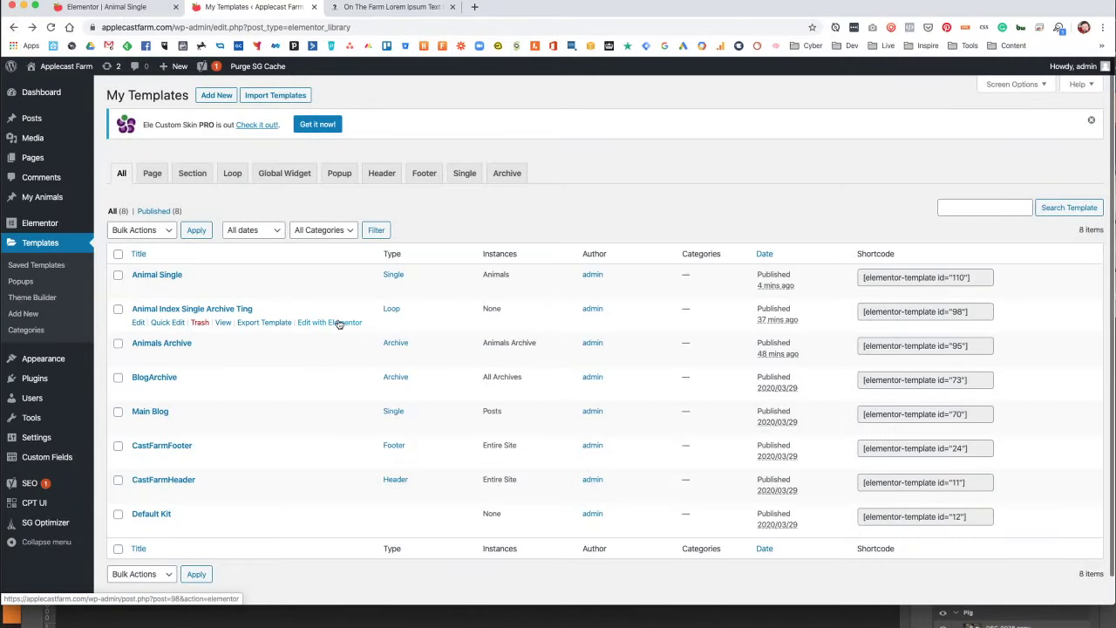
{"action": "left_click", "coordinate": [339, 322]}
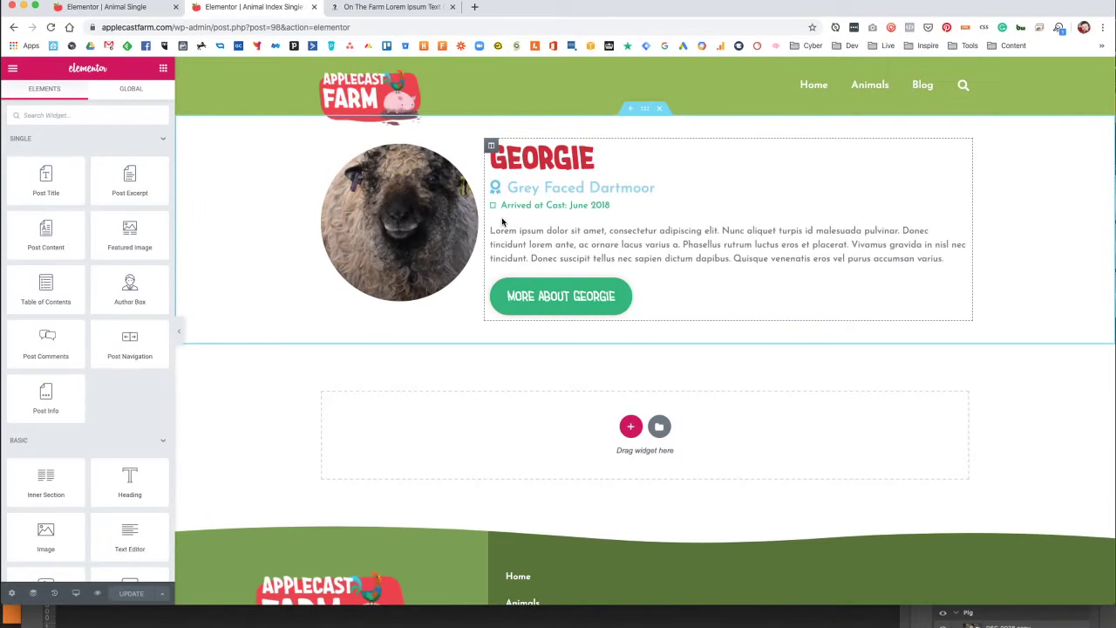
Save the breed Post Info widget under the animal's title as a global widget named "AnimalBreed".
{"action": "left_click", "coordinate": [553, 205]}
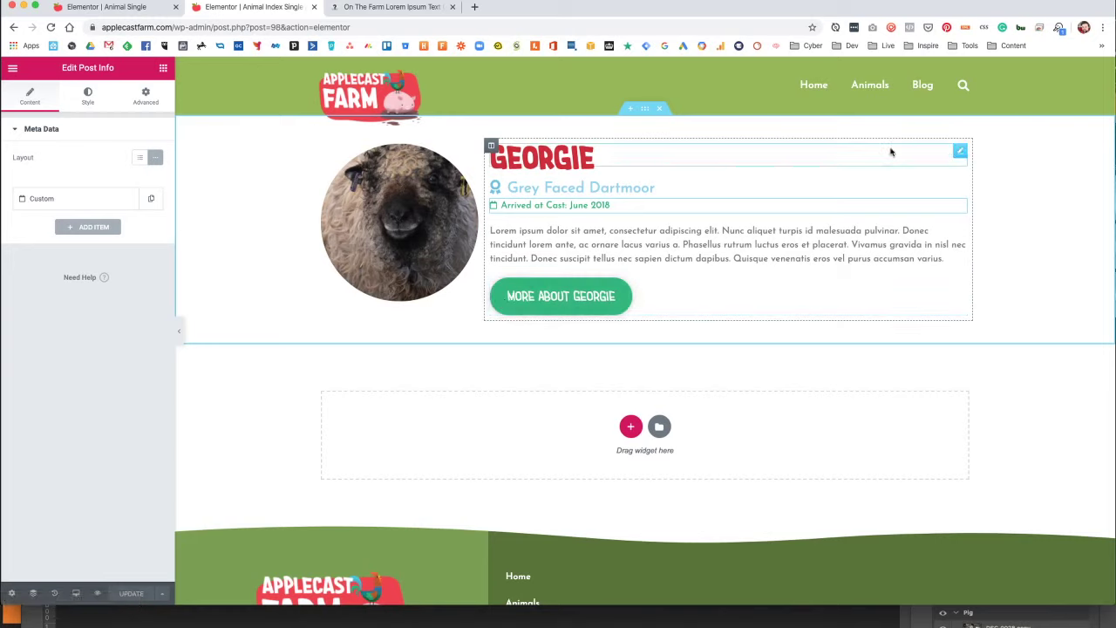
{"action": "right_click", "coordinate": [492, 146]}
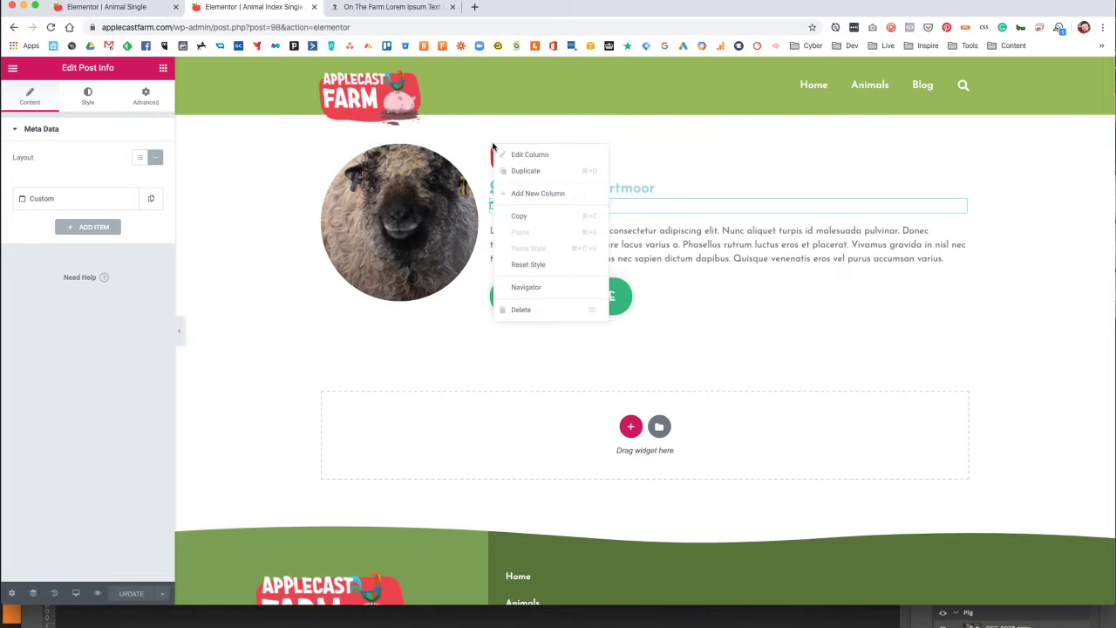
{"action": "left_click", "coordinate": [803, 167]}
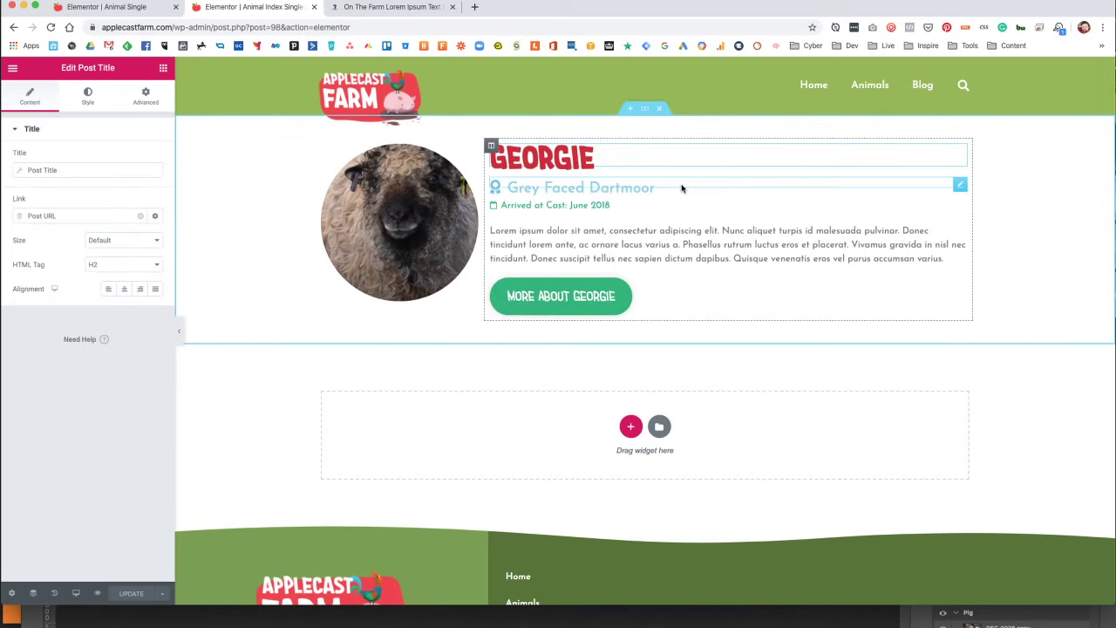
{"action": "right_click", "coordinate": [965, 181]}
{"action": "left_click", "coordinate": [963, 183]}
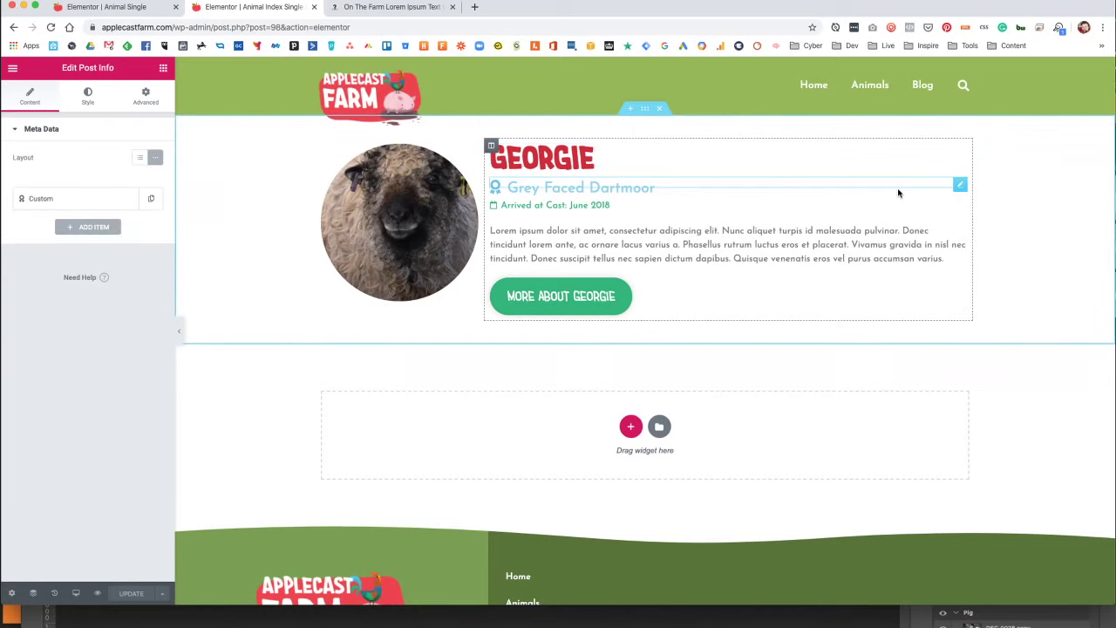
{"action": "right_click", "coordinate": [957, 183]}
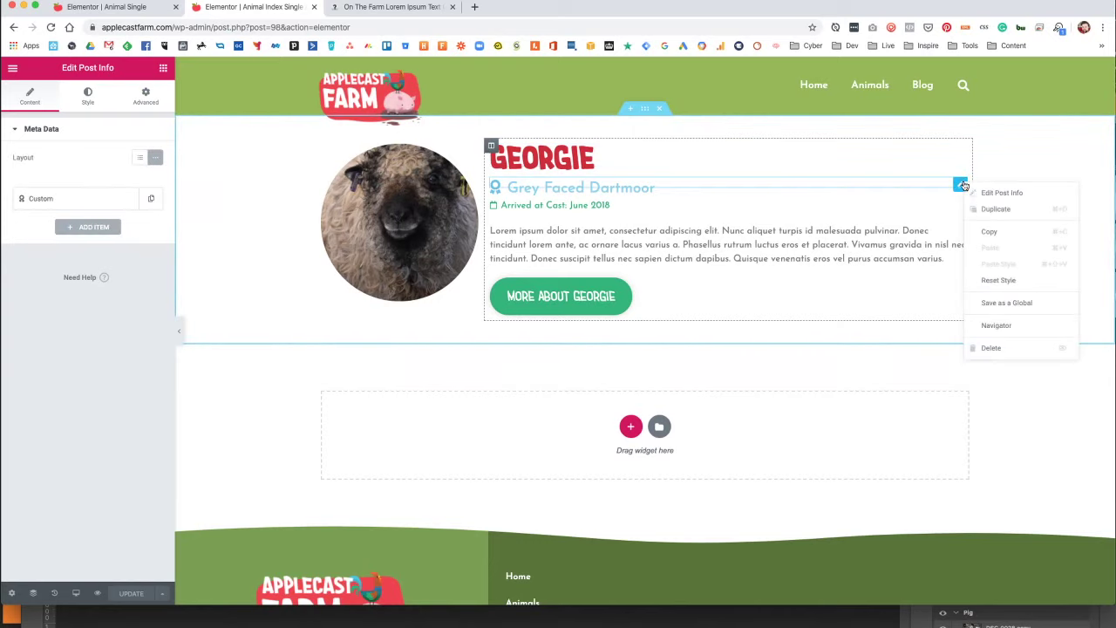
{"action": "left_click", "coordinate": [992, 303]}
{"action": "left_click", "coordinate": [446, 320]}
{"action": "type", "text": "AnimalBreed"}
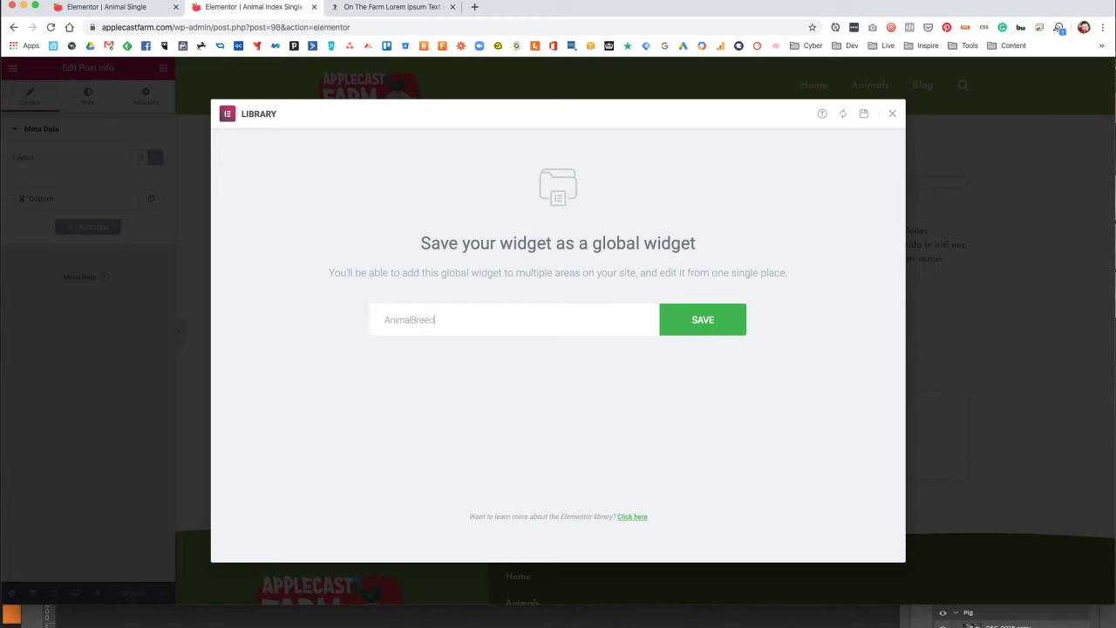
{"action": "key", "text": "Return"}
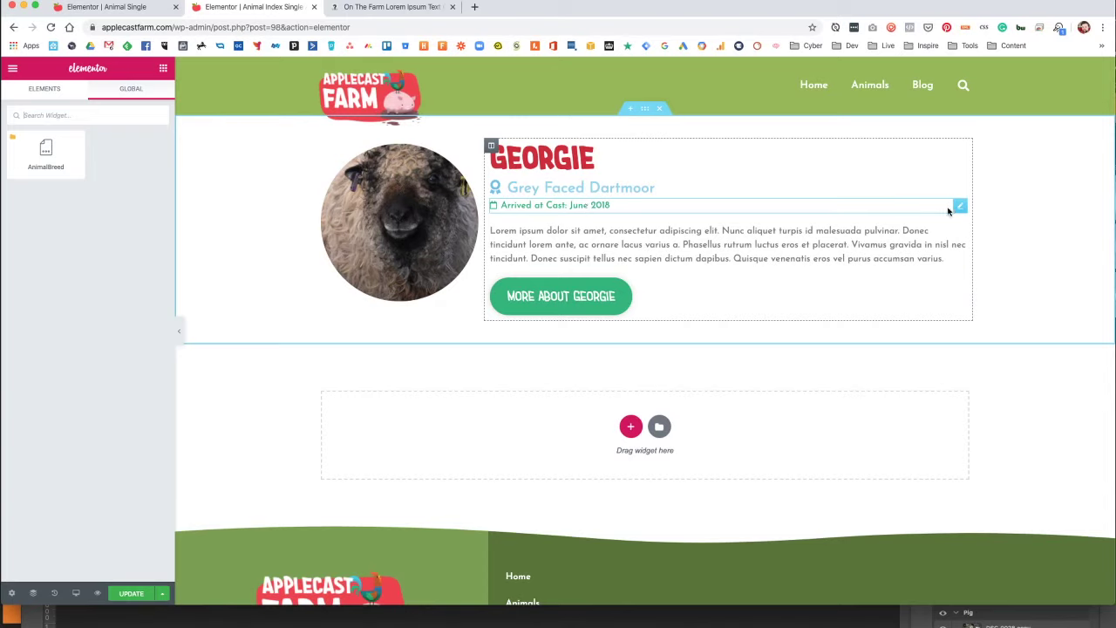
Save the arrival date Post Info widget as a global widget named "AnimalDate".
{"action": "right_click", "coordinate": [956, 211]}
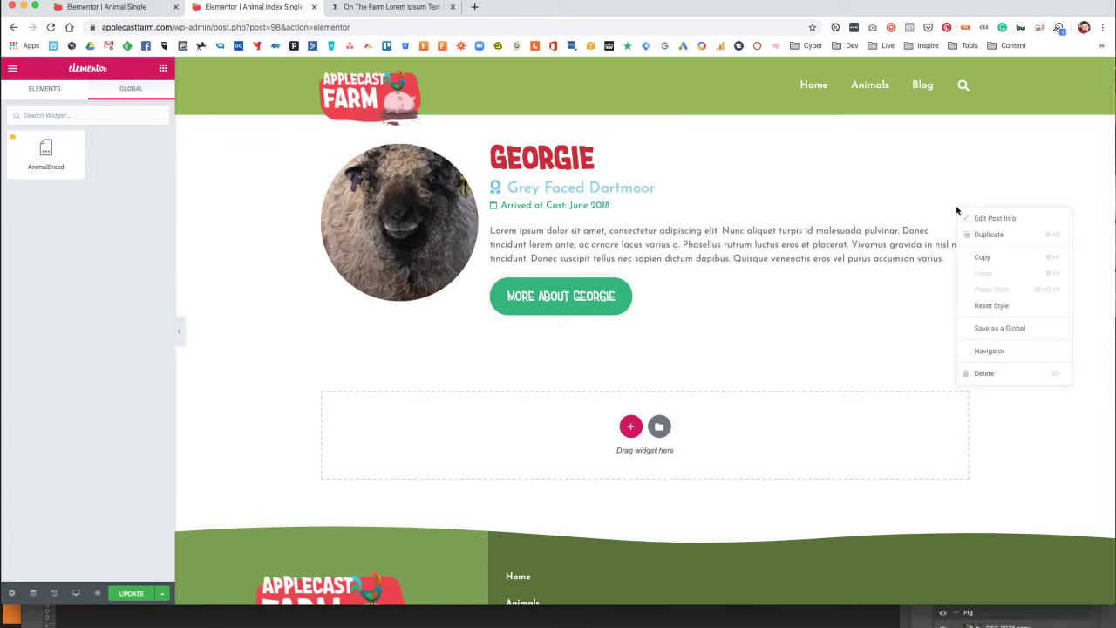
{"action": "left_click", "coordinate": [991, 329]}
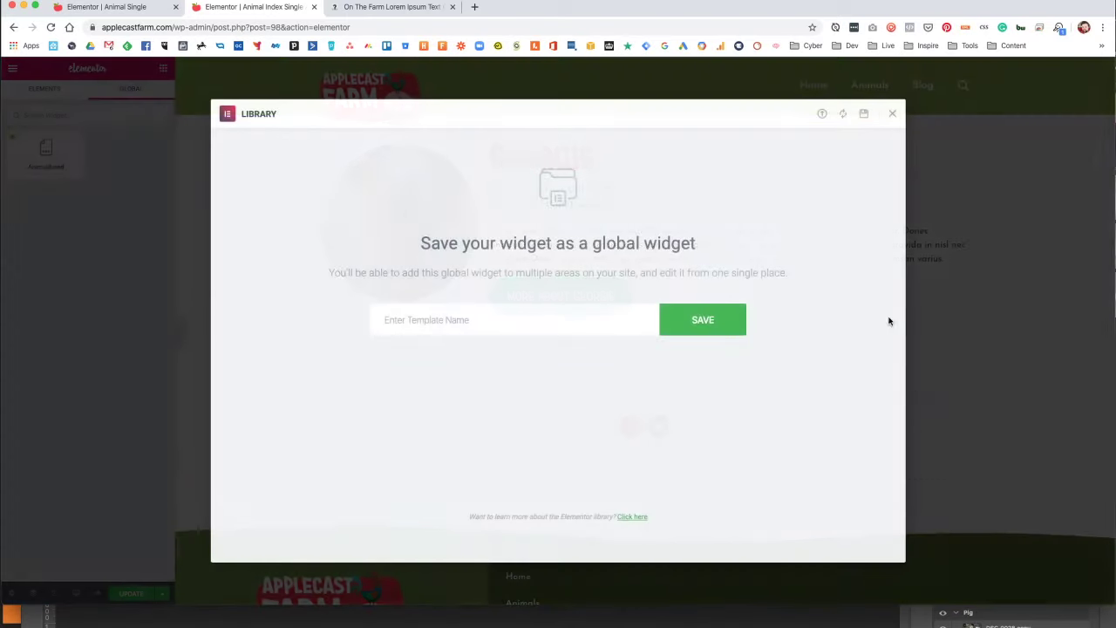
{"action": "left_click", "coordinate": [460, 313]}
{"action": "type", "text": "Anbima"}
{"action": "key", "text": "super+a"}
{"action": "type", "text": "Anima"}
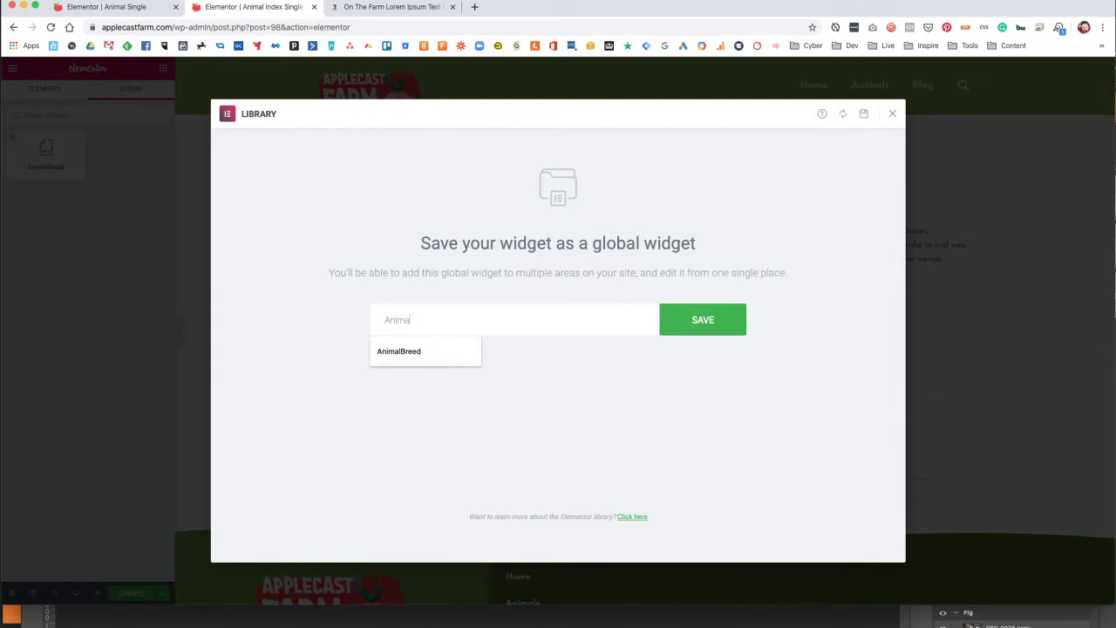
{"action": "type", "text": "lDate"}
{"action": "key", "text": "Return"}
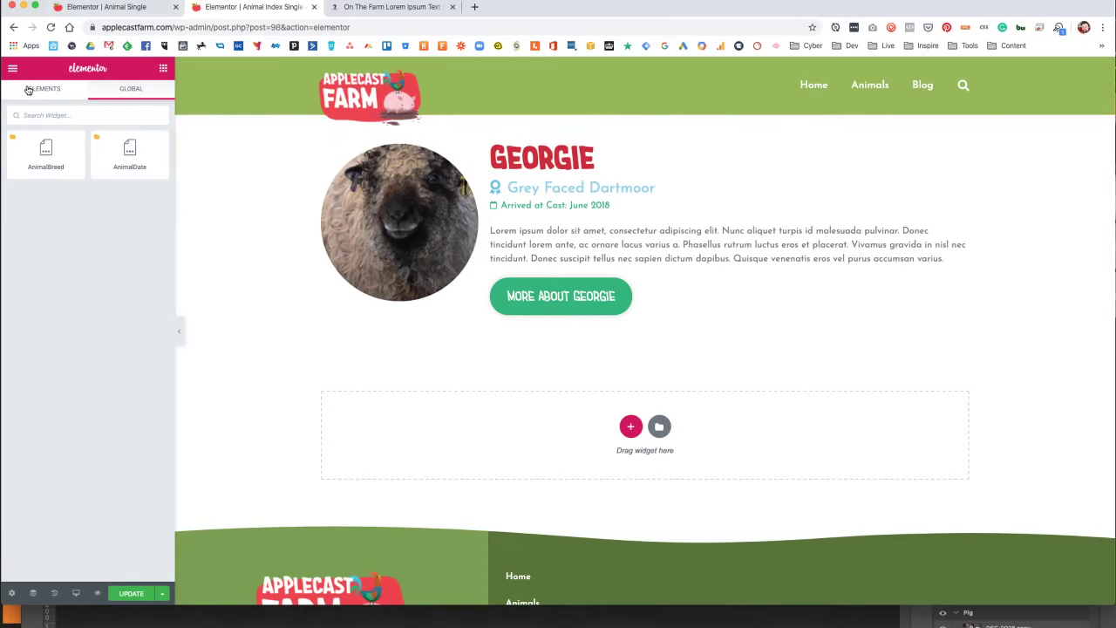
Return to the Animal Single template, reload its editor and delete the Post Info widget below the title.
{"action": "left_click", "coordinate": [120, 11]}
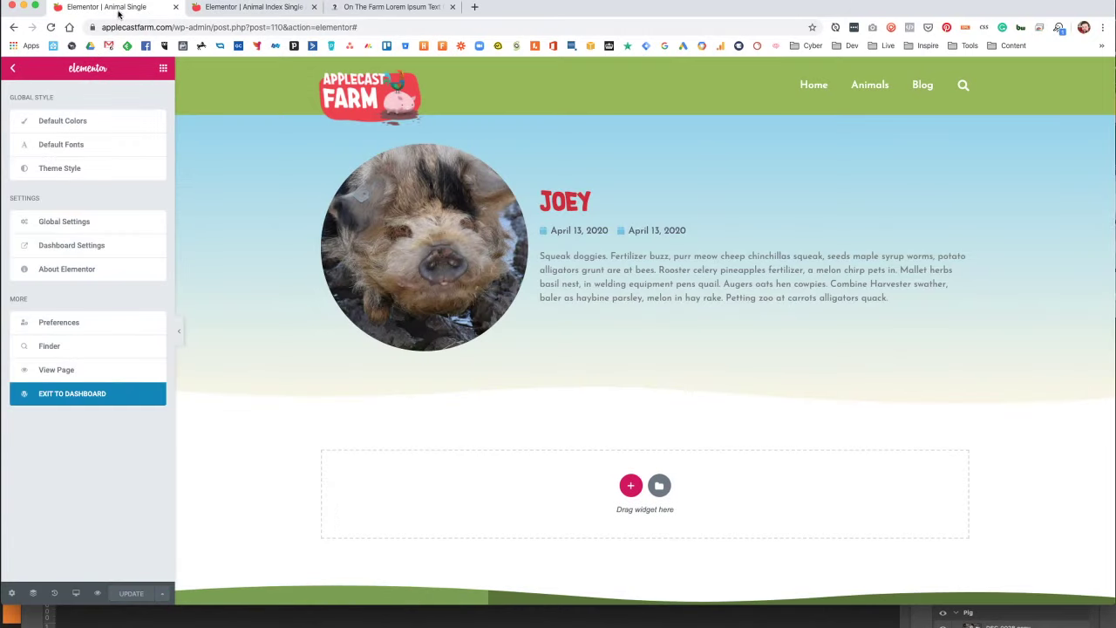
{"action": "key", "text": "super+r"}
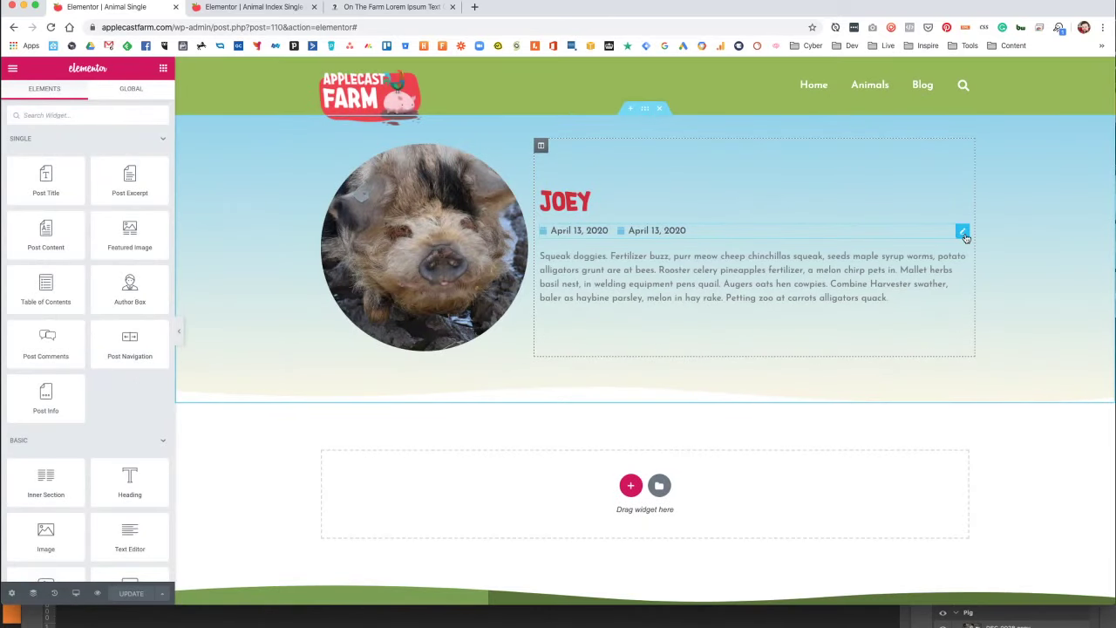
{"action": "right_click", "coordinate": [973, 240]}
{"action": "left_click", "coordinate": [986, 400]}
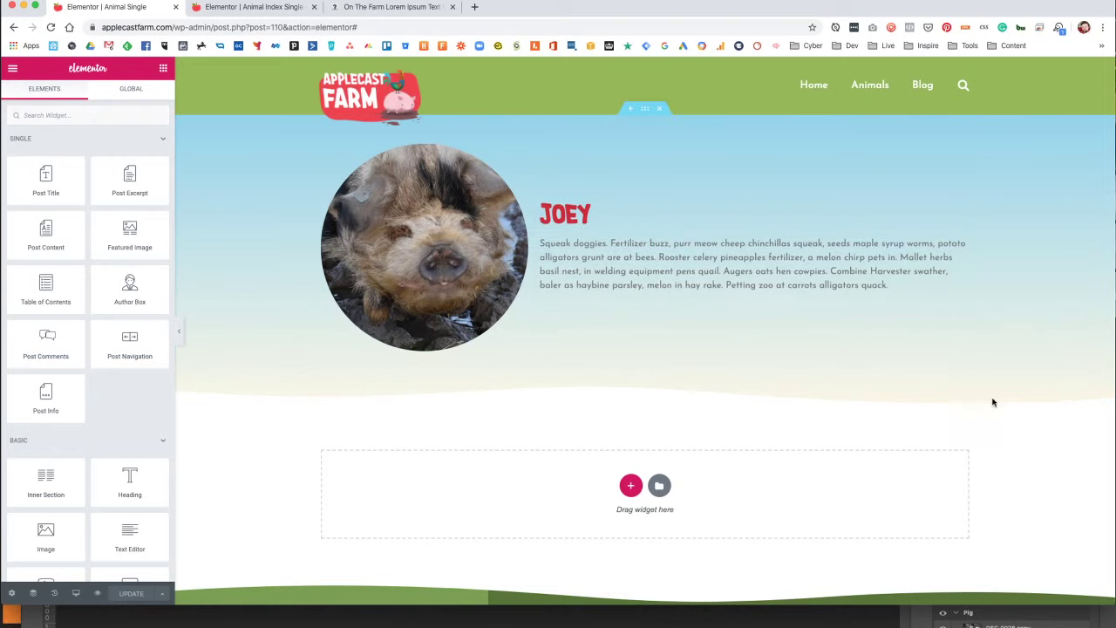
Place the AnimalBreed global widget between the title and the description, and unlink it from global.
{"action": "left_click", "coordinate": [128, 93]}
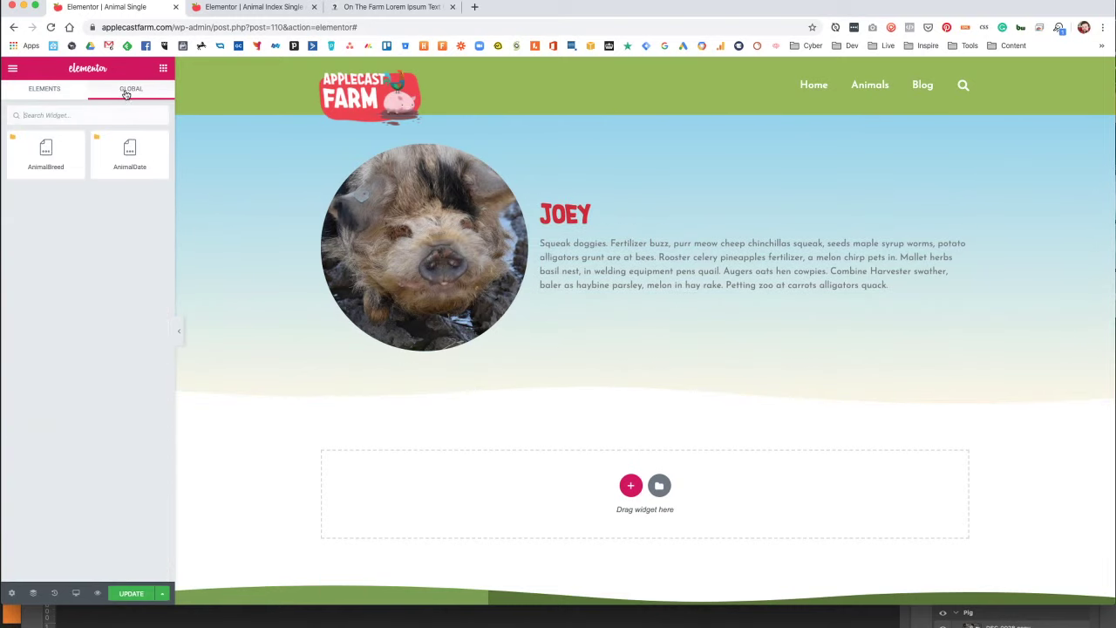
{"action": "left_click_drag", "start_coordinate": [46, 150], "coordinate": [586, 237]}
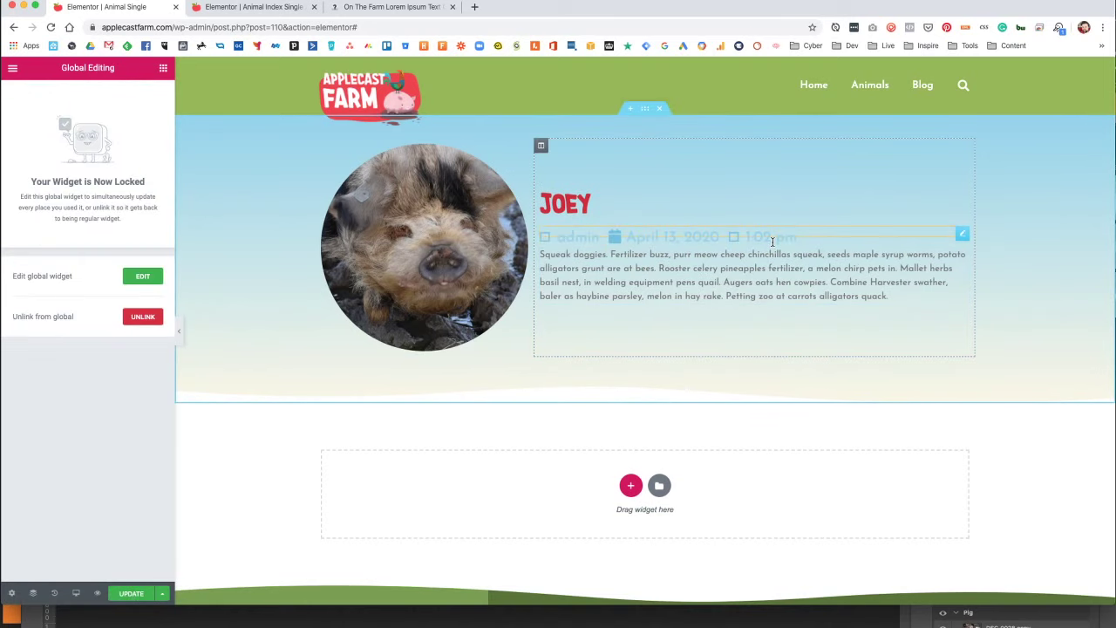
{"action": "left_click", "coordinate": [151, 320]}
{"action": "left_click", "coordinate": [612, 366]}
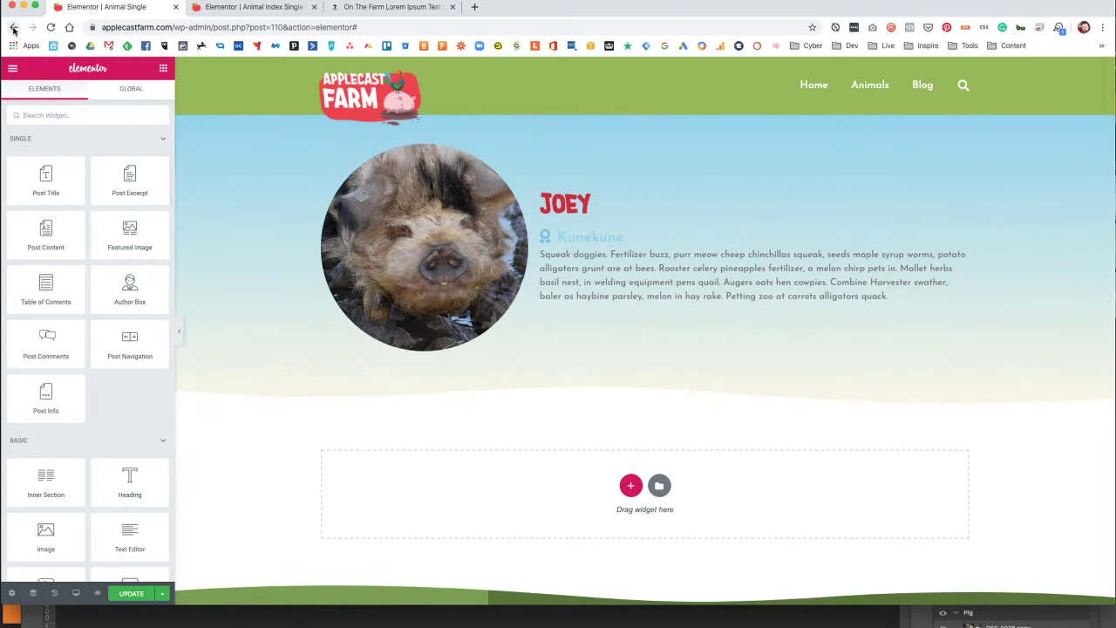
Place the AnimalDate global widget between the breed and the description, and update the template.
{"action": "left_click", "coordinate": [606, 236]}
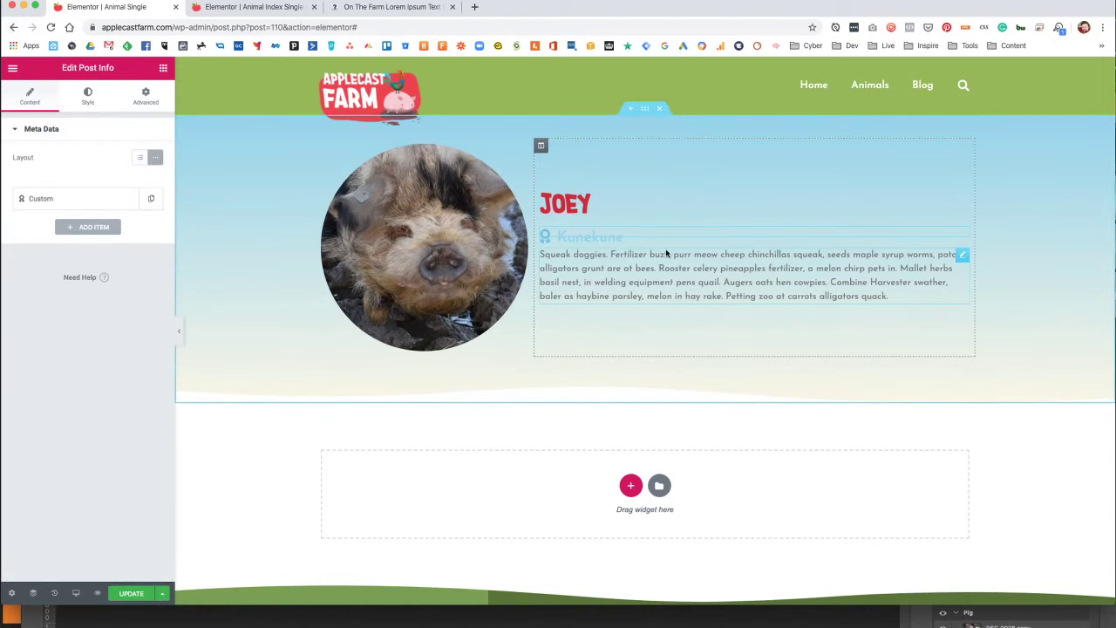
{"action": "left_click", "coordinate": [14, 69]}
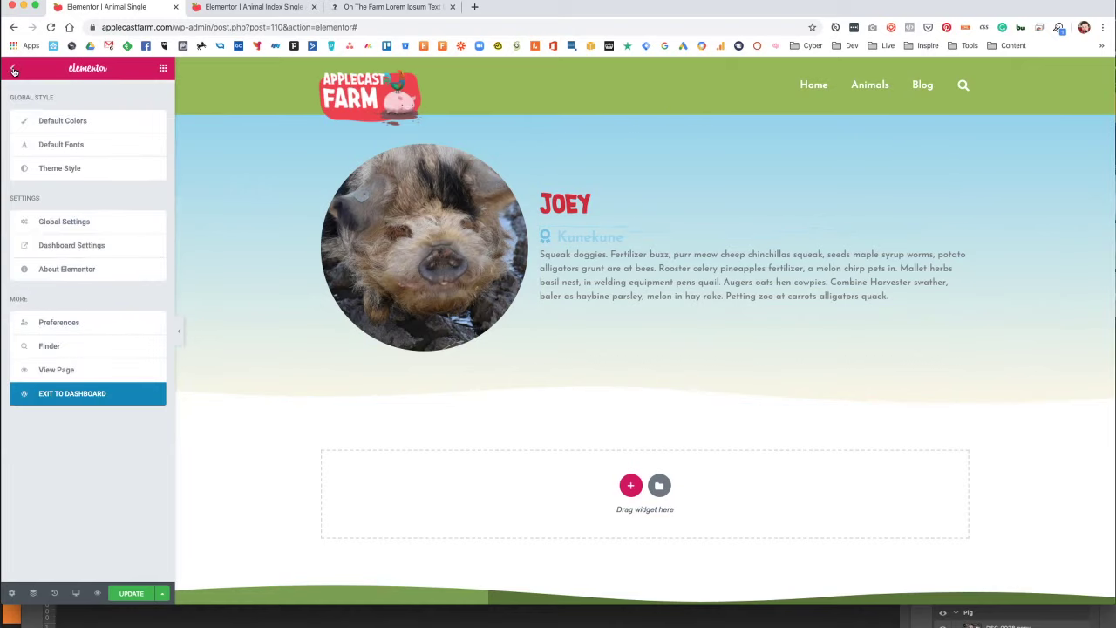
{"action": "left_click", "coordinate": [162, 68]}
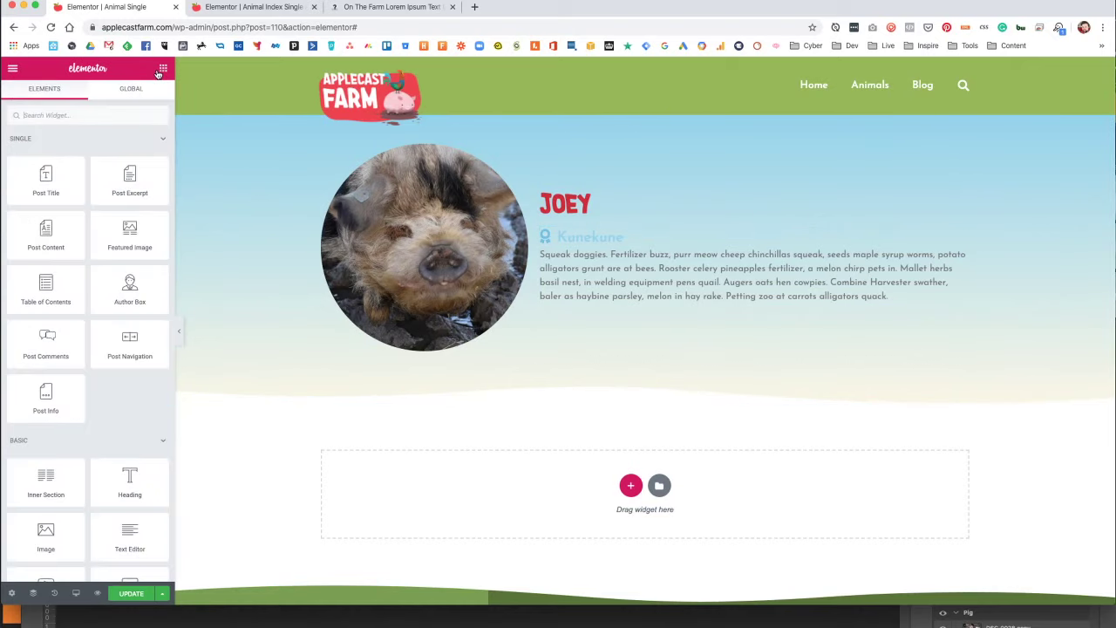
{"action": "left_click", "coordinate": [133, 90]}
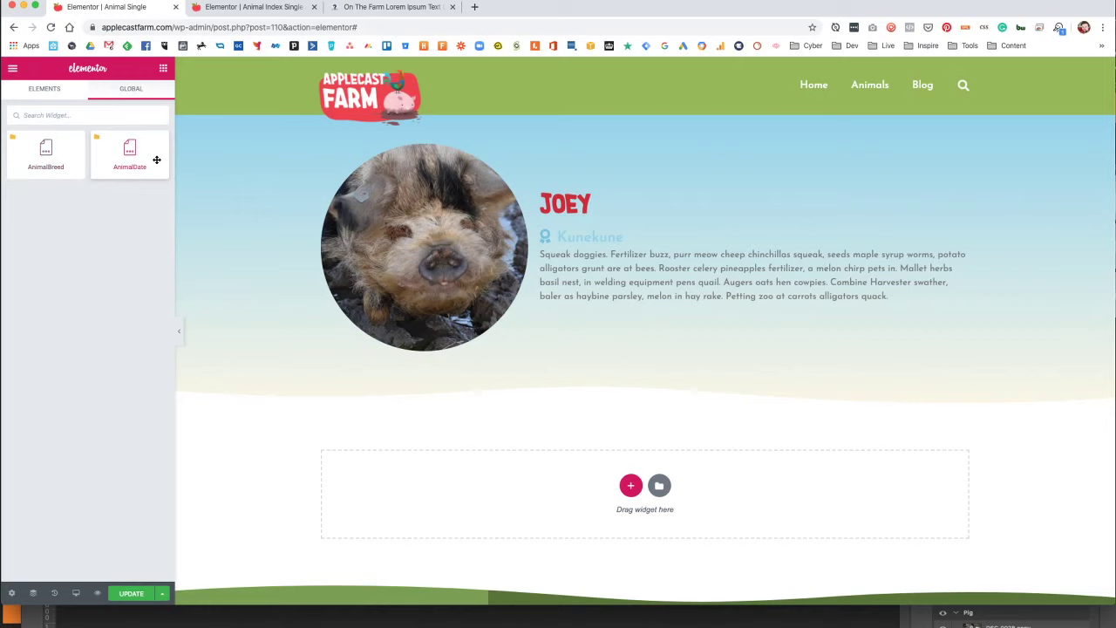
{"action": "left_click_drag", "start_coordinate": [151, 160], "coordinate": [598, 243]}
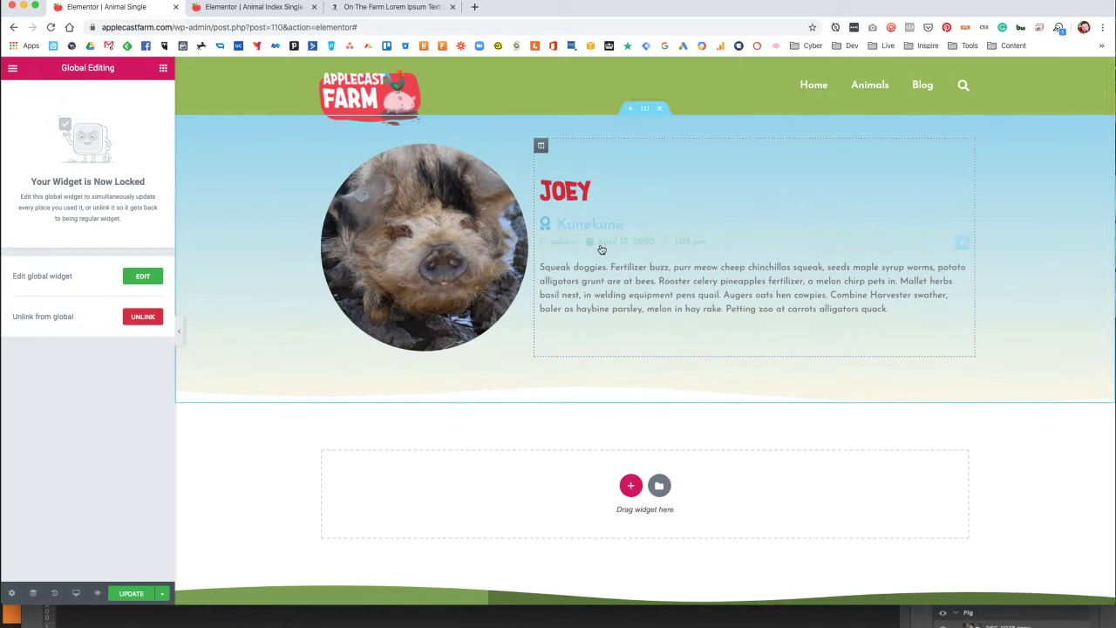
{"action": "left_click", "coordinate": [127, 597]}
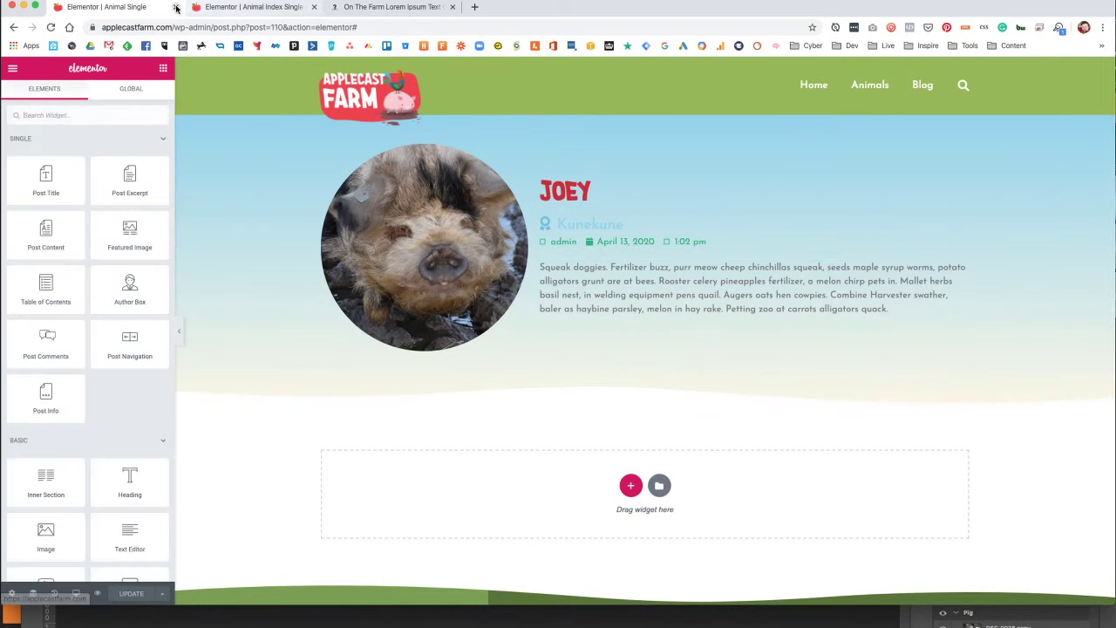
Leave the Animal Index Single editor for the live applecastfarm.com site and open Joey's page from the Animals archive.
{"action": "left_click", "coordinate": [253, 7]}
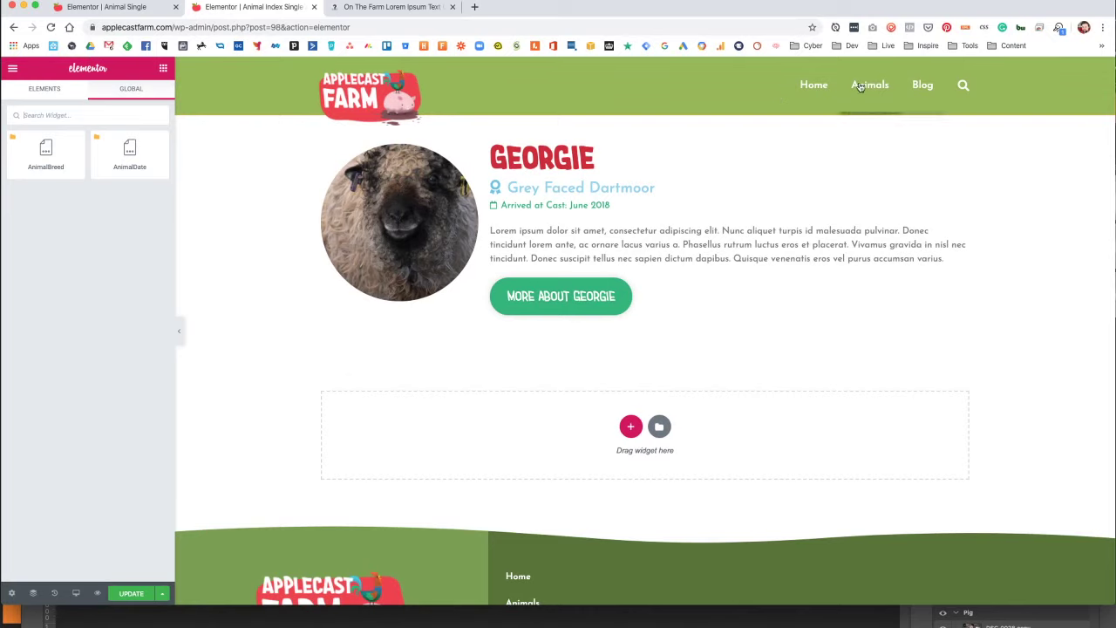
{"action": "left_click_drag", "start_coordinate": [174, 27], "coordinate": [102, 27]}
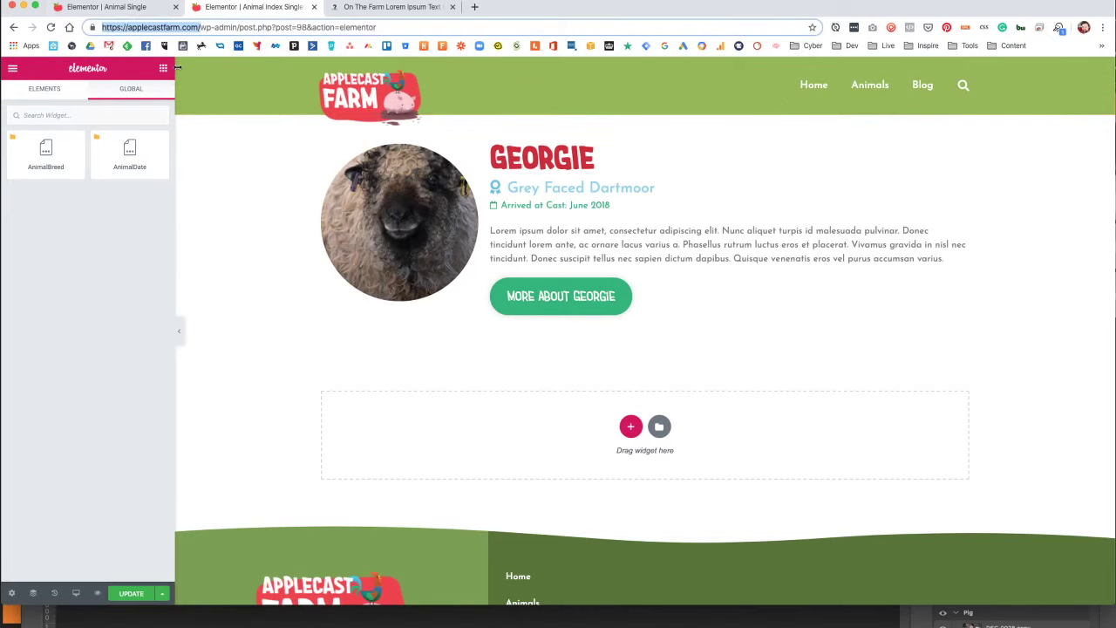
{"action": "key", "text": "shift+End"}
{"action": "key", "text": "BackSpace"}
{"action": "key", "text": "Return"}
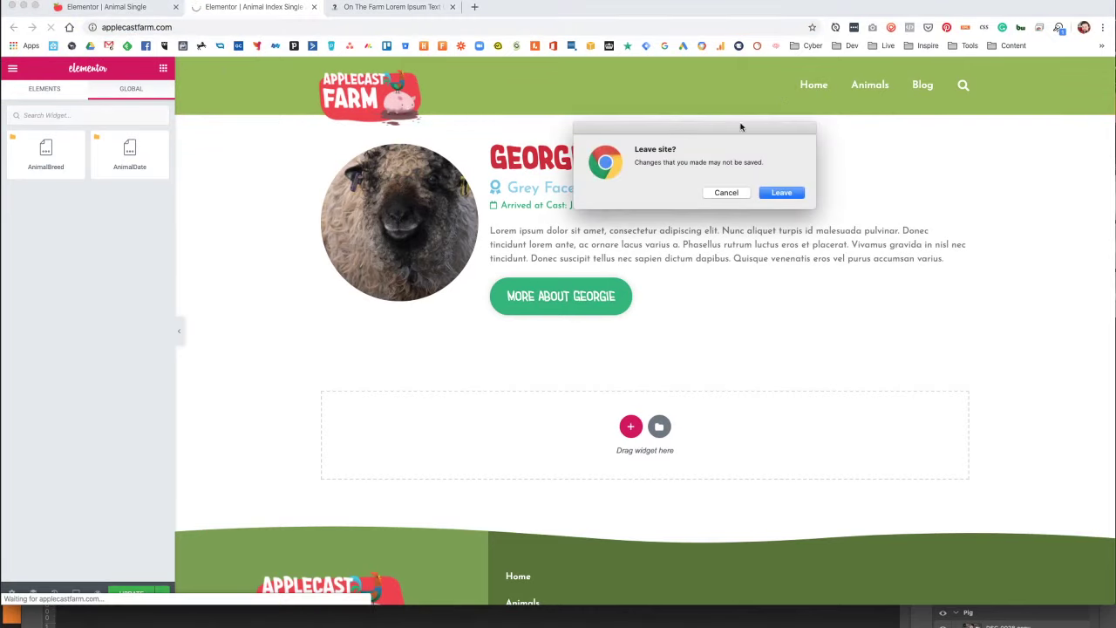
{"action": "left_click", "coordinate": [791, 193]}
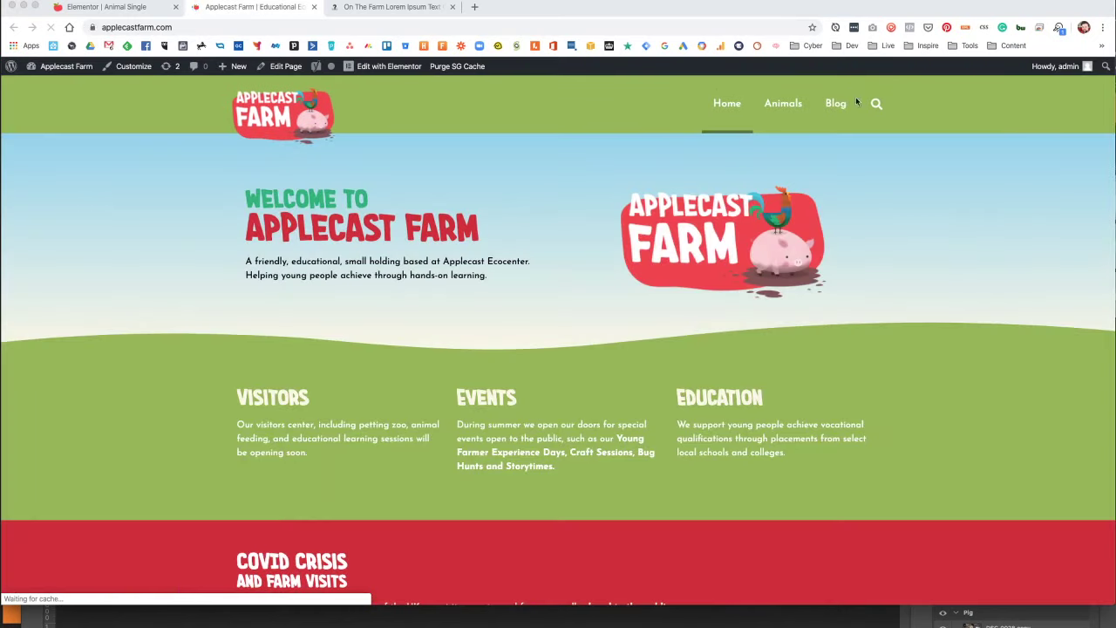
{"action": "left_click", "coordinate": [780, 105]}
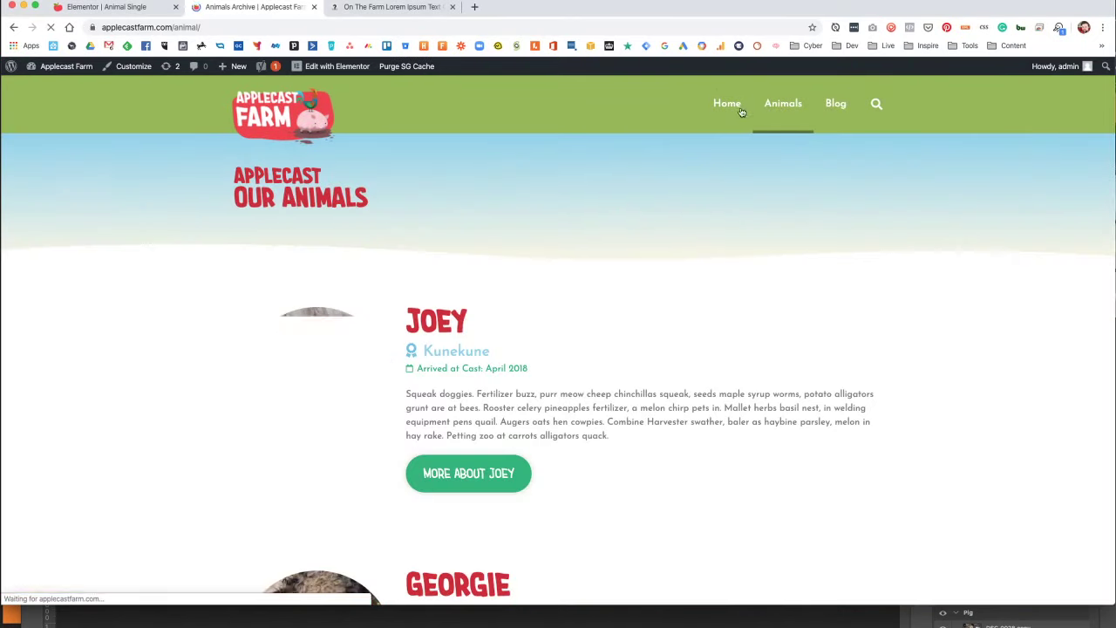
{"action": "scroll", "coordinate": [258, 260], "scroll_direction": "down", "scroll_amount": 2}
{"action": "left_click", "coordinate": [469, 384]}
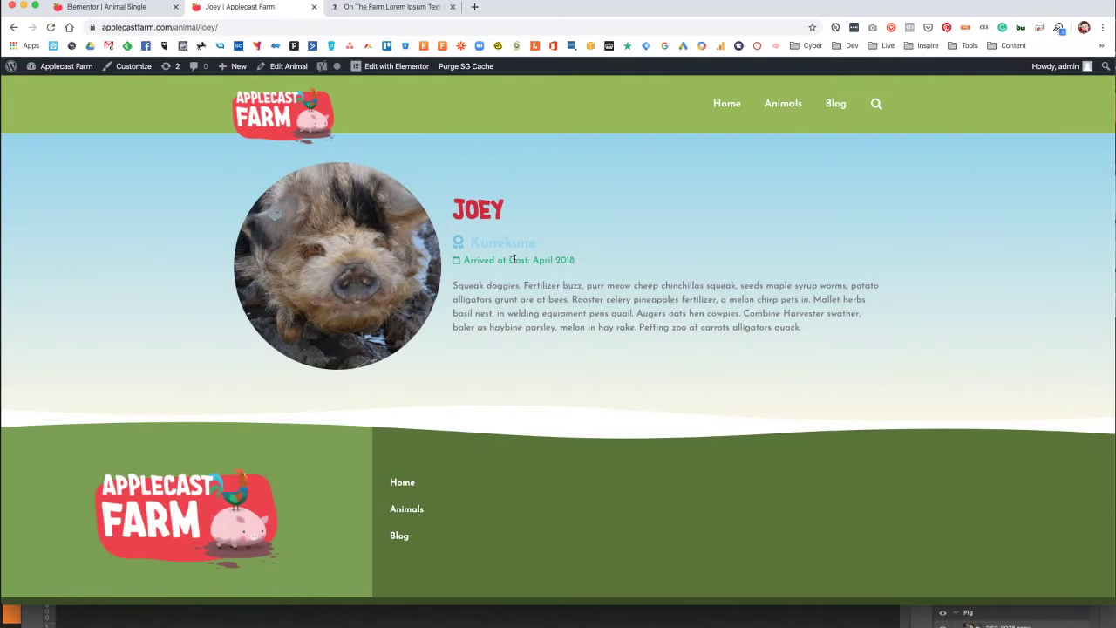
In the Animal Single template, replace the unlinked breed widget with the AnimalBreed global widget below the title, and update the template.
{"action": "left_click", "coordinate": [112, 10]}
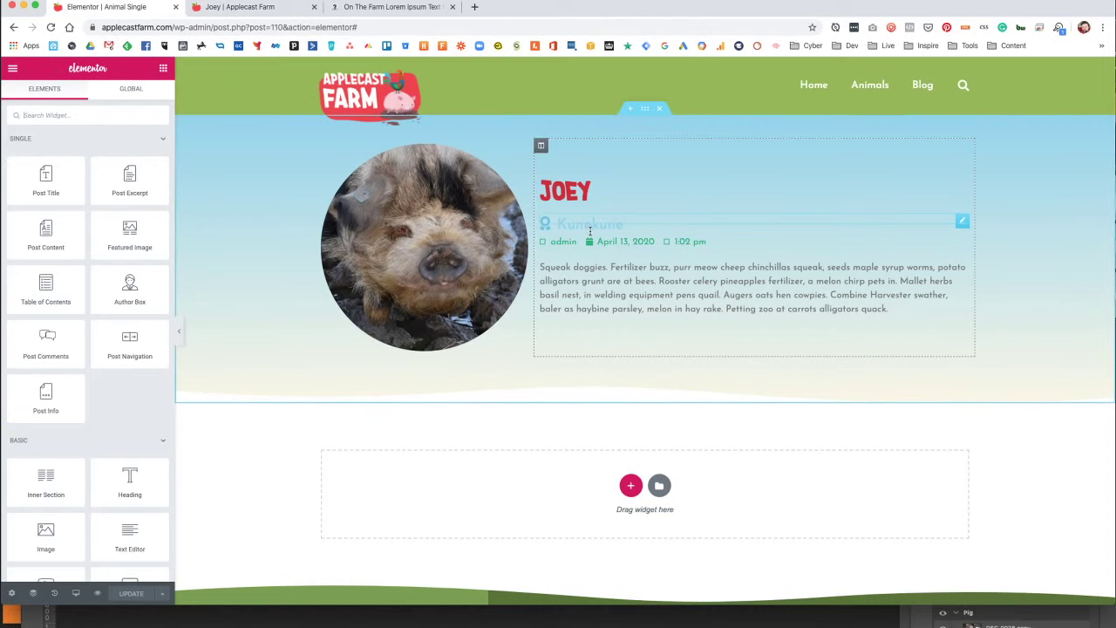
{"action": "right_click", "coordinate": [956, 221]}
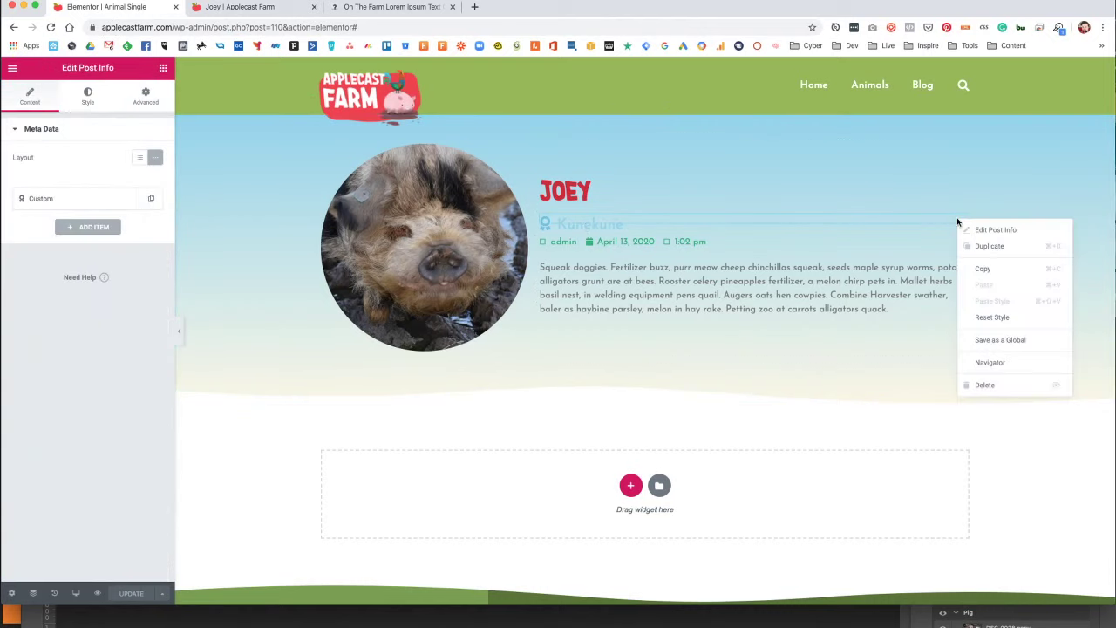
{"action": "left_click", "coordinate": [988, 387]}
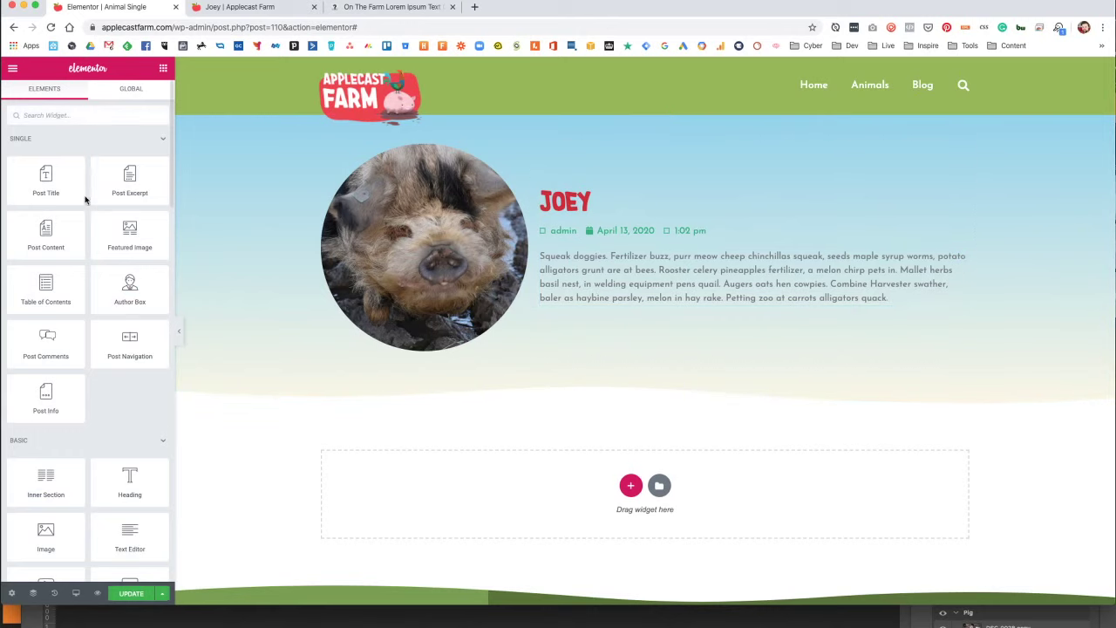
{"action": "left_click", "coordinate": [123, 89]}
{"action": "left_click_drag", "start_coordinate": [125, 161], "coordinate": [586, 225]}
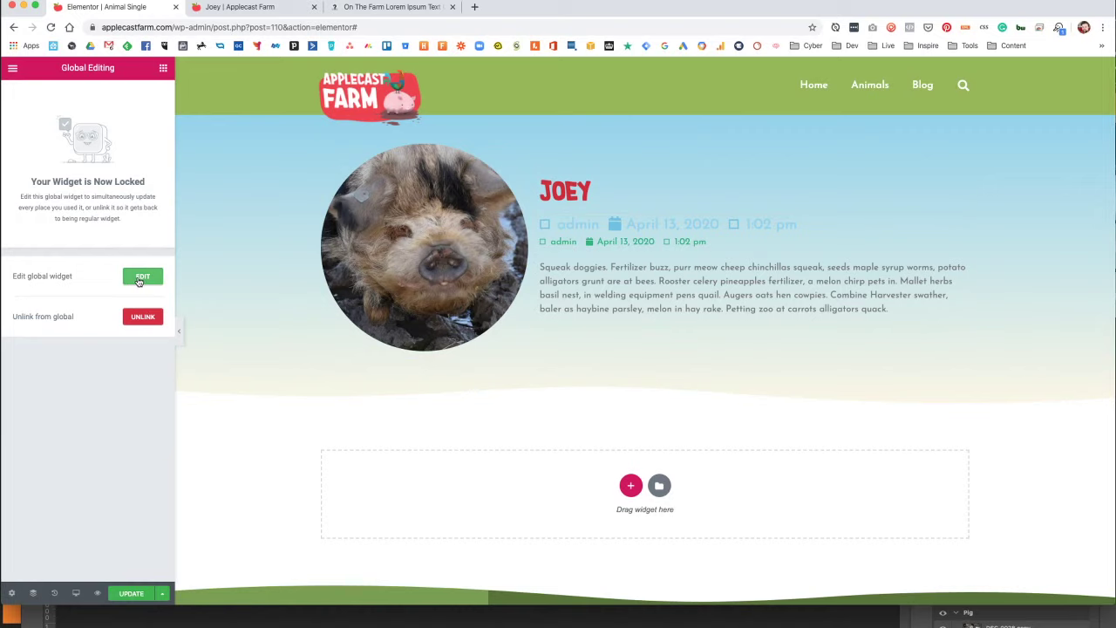
{"action": "left_click", "coordinate": [130, 595]}
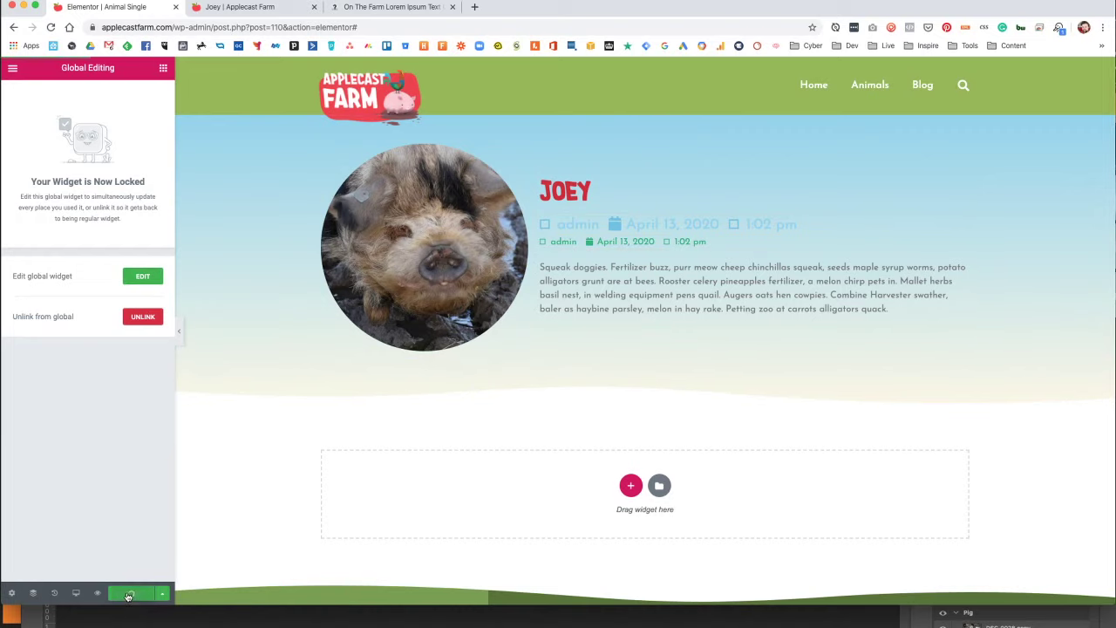
Reload Joey's live page and check the breed line's legibility against the blue background.
{"action": "left_click", "coordinate": [246, 9]}
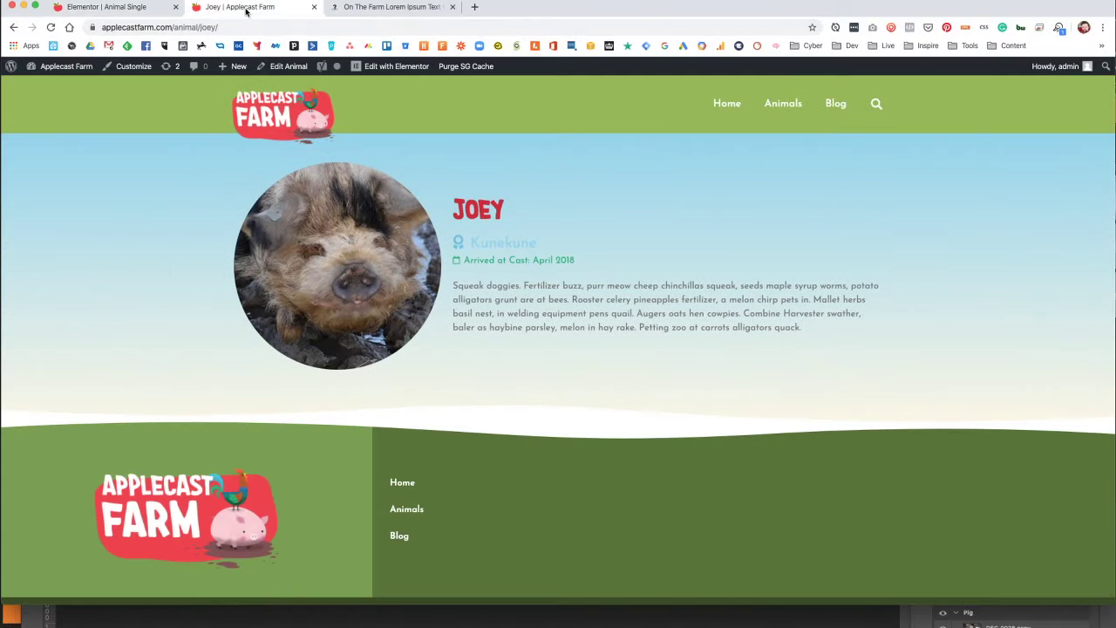
{"action": "key", "text": "super+r"}
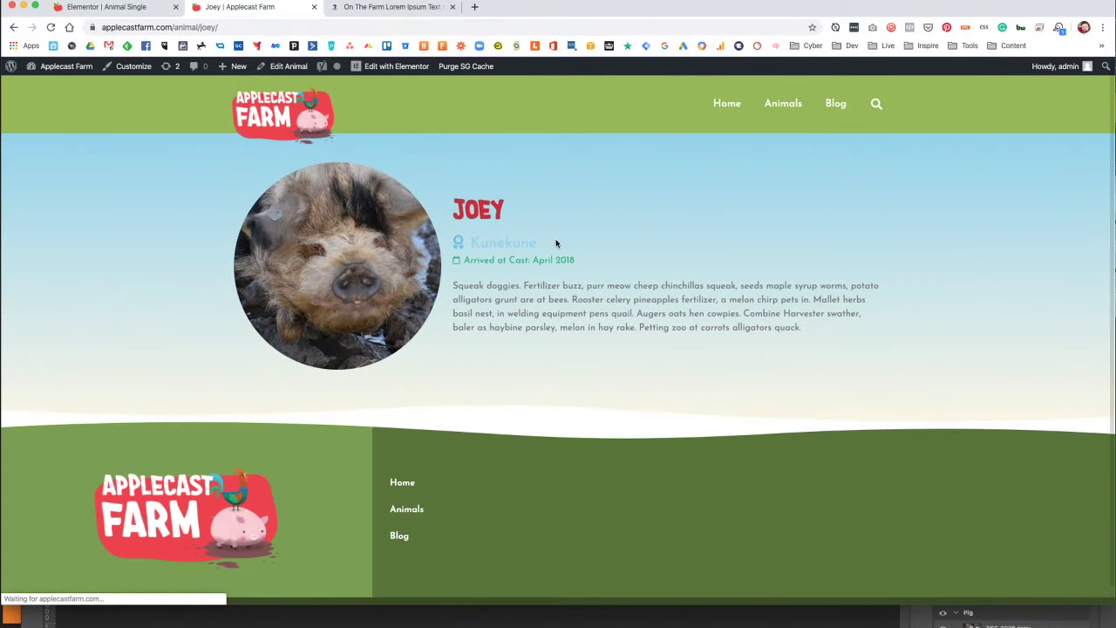
{"action": "key", "text": "super+r"}
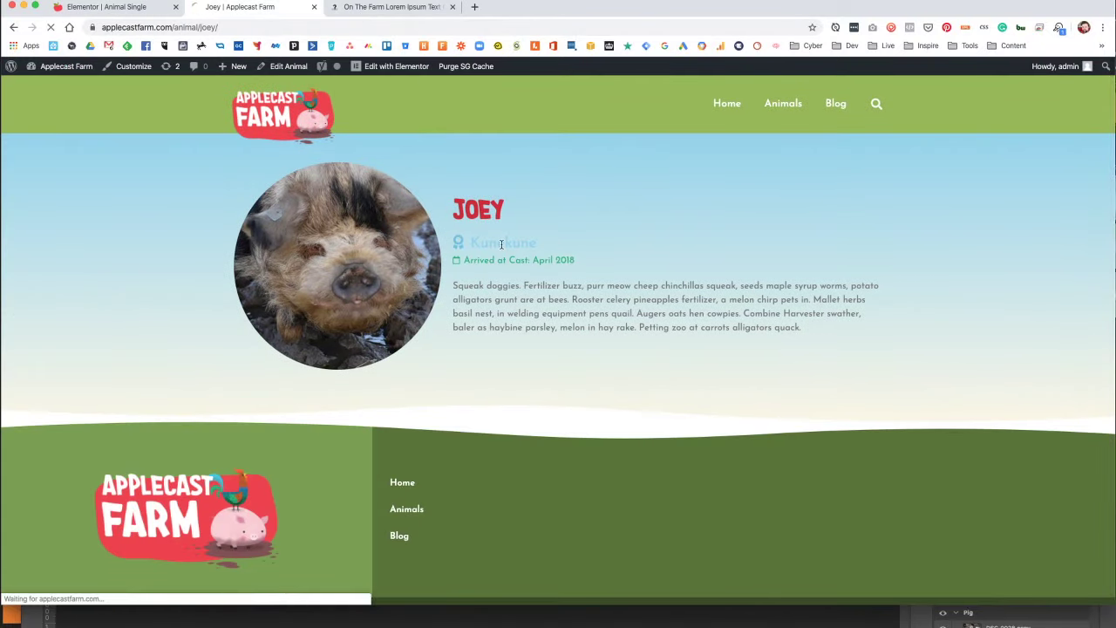
{"action": "left_click_drag", "start_coordinate": [451, 238], "coordinate": [561, 250]}
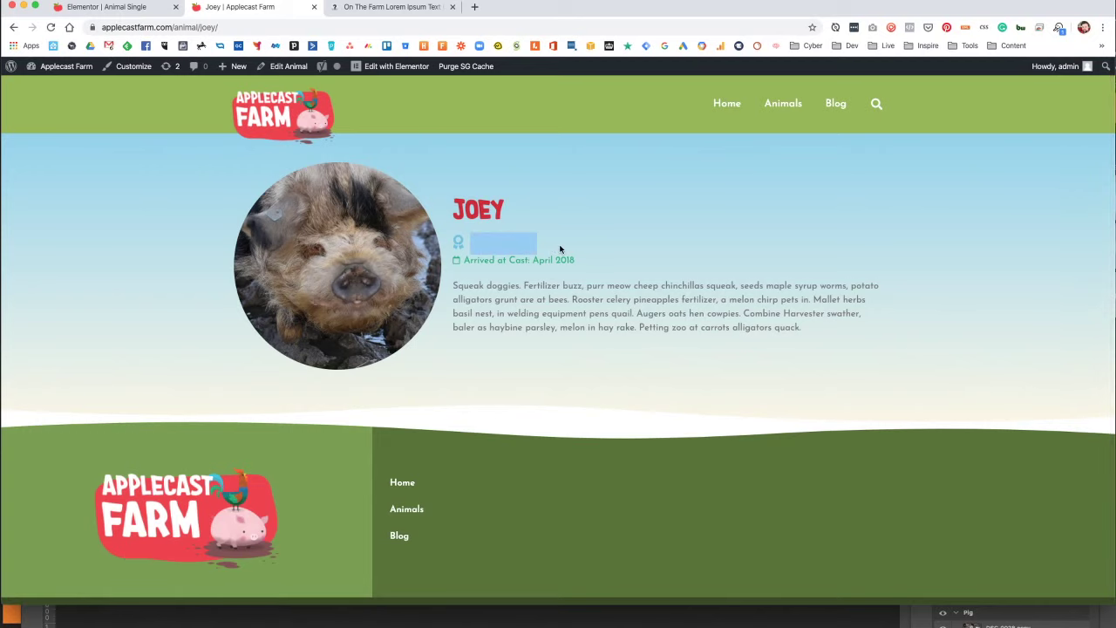
Open the AnimalBreed global widget in the Animal Single template for editing and set its icon color to the dark blue swatch.
{"action": "left_click", "coordinate": [98, 7]}
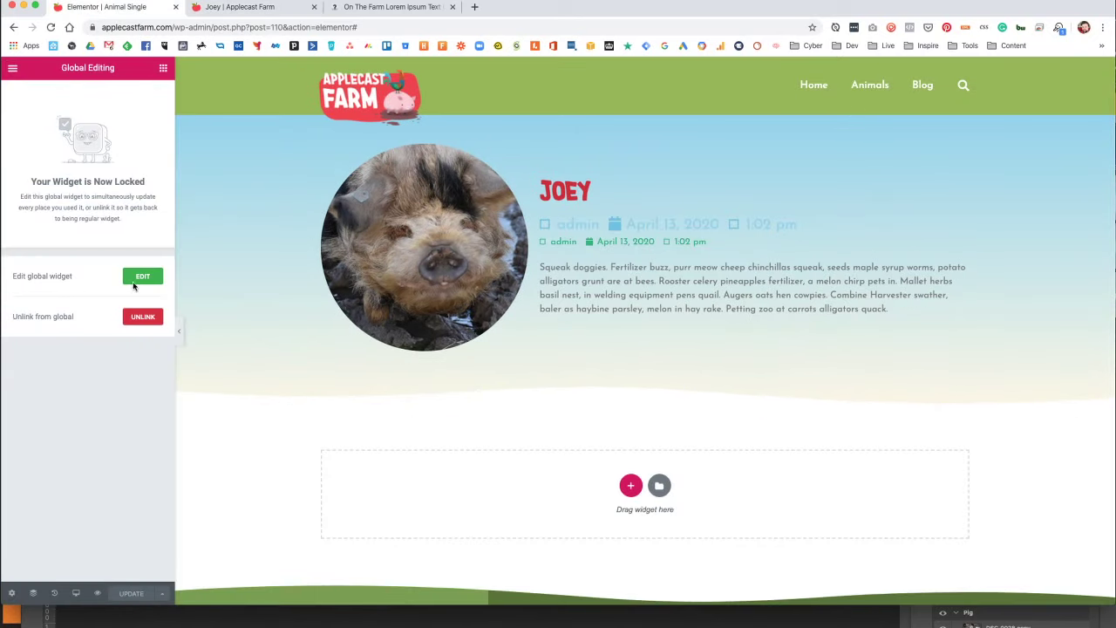
{"action": "left_click", "coordinate": [142, 276]}
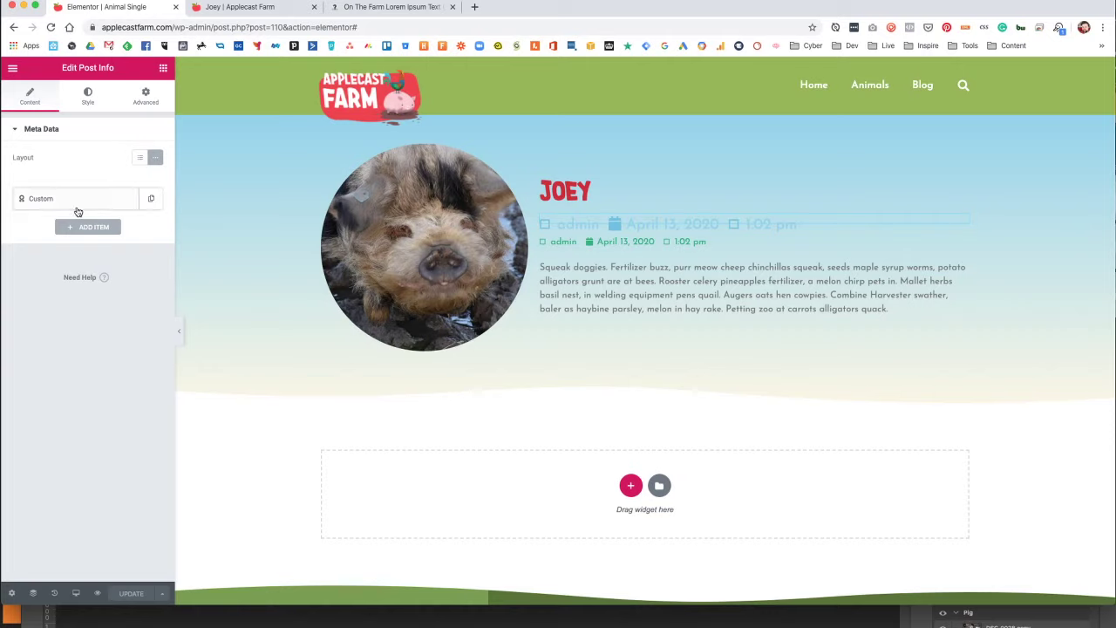
{"action": "left_click", "coordinate": [87, 97]}
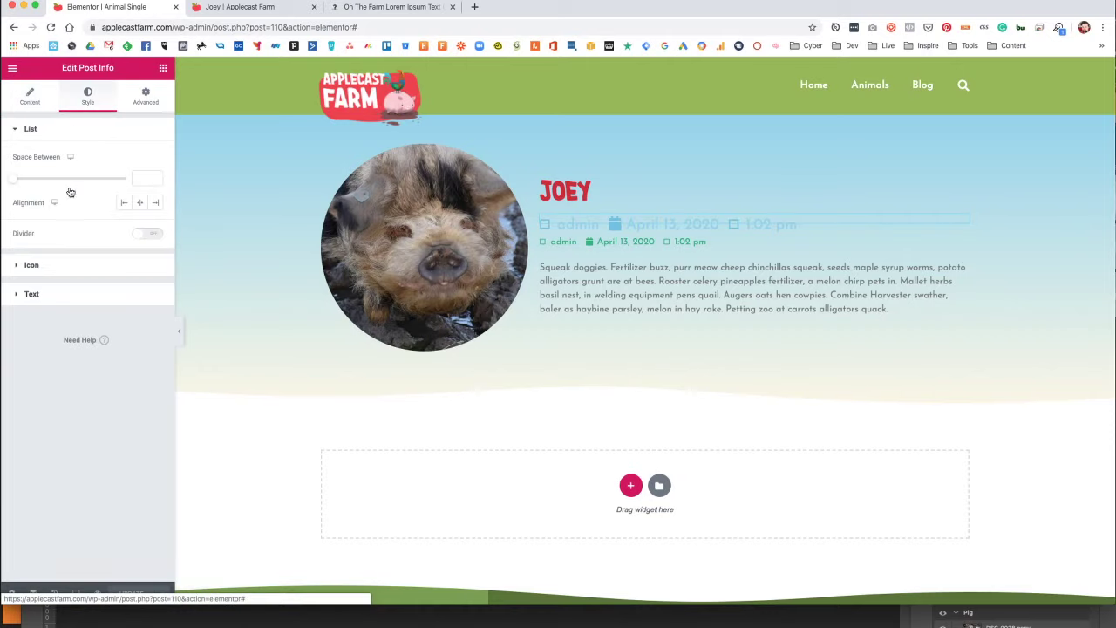
{"action": "left_click", "coordinate": [60, 264]}
{"action": "left_click", "coordinate": [139, 186]}
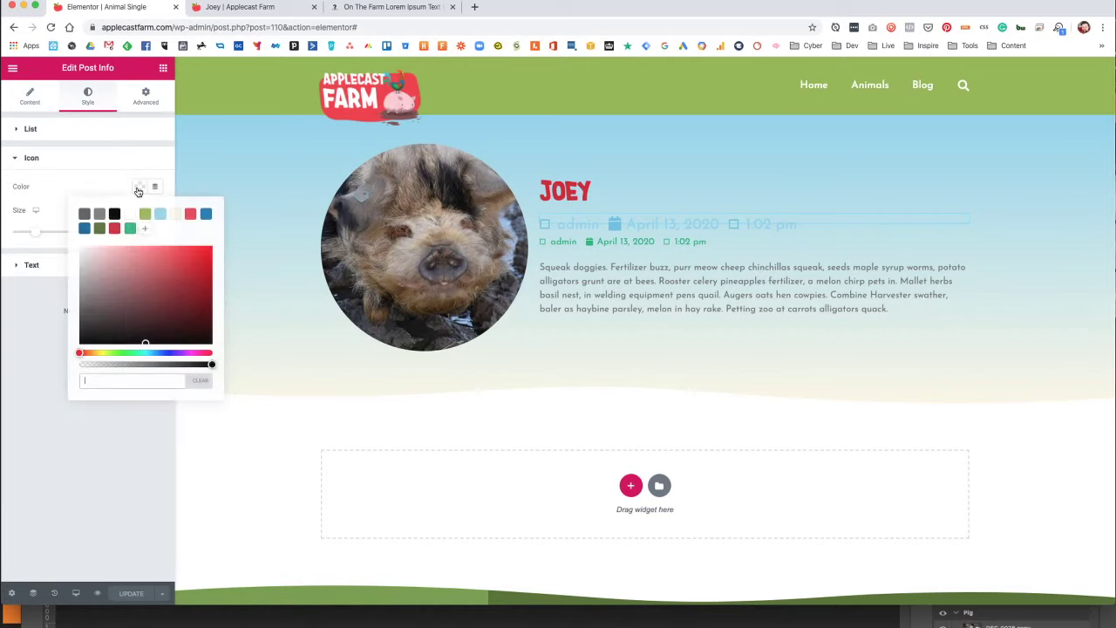
{"action": "left_click", "coordinate": [206, 214]}
Set the AnimalBreed widget's text color to the dark blue #1978B5 and update it.
{"action": "left_click", "coordinate": [31, 264]}
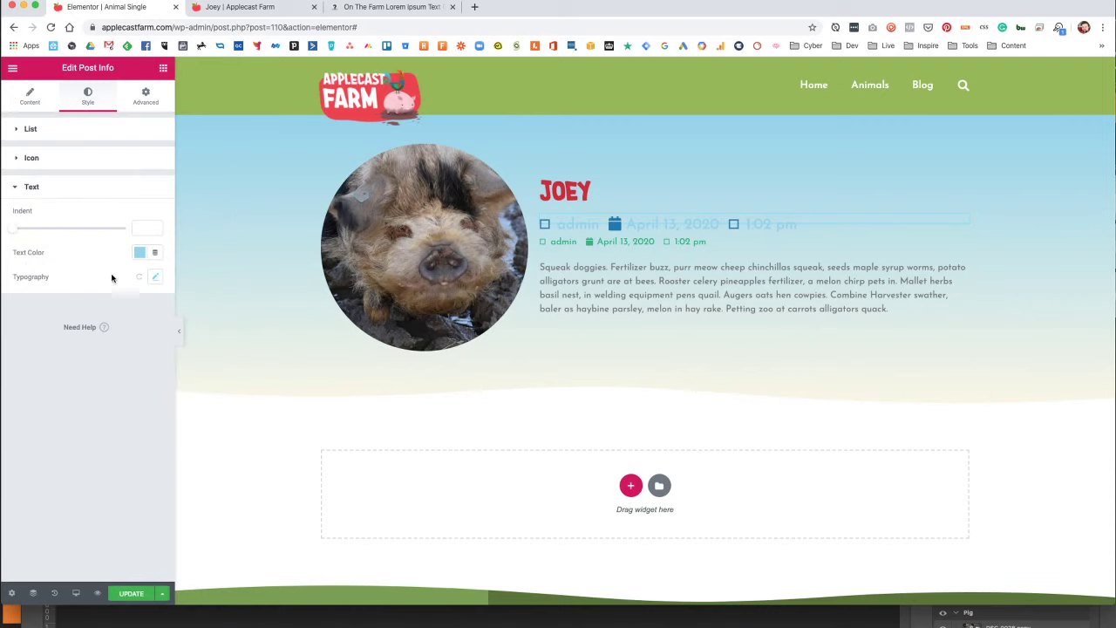
{"action": "left_click", "coordinate": [140, 252]}
{"action": "left_click", "coordinate": [205, 280]}
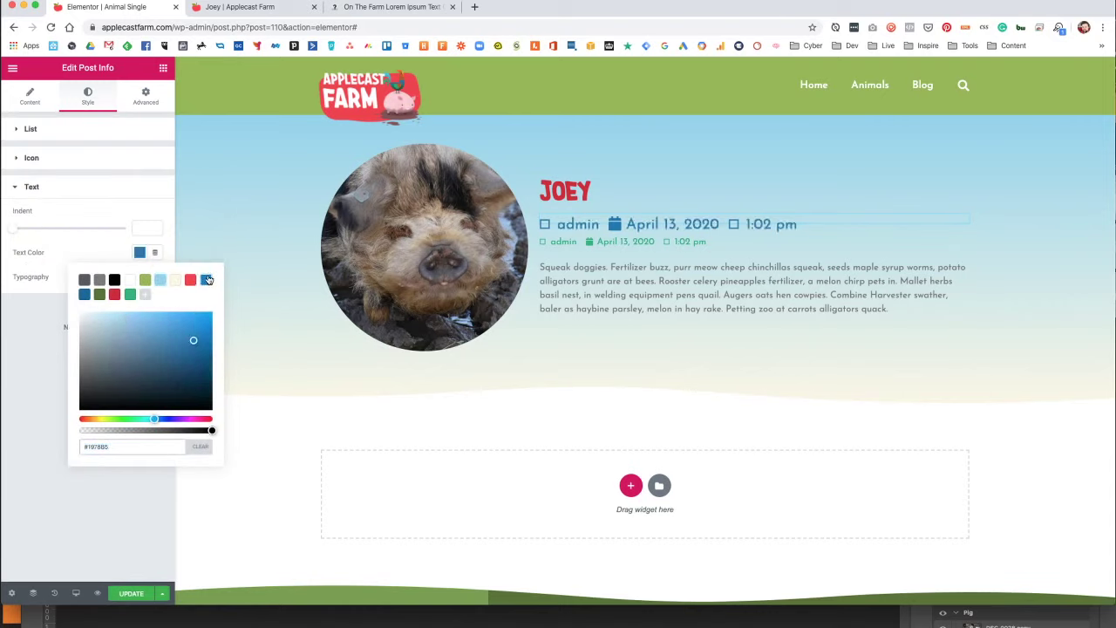
{"action": "left_click", "coordinate": [42, 358]}
{"action": "left_click", "coordinate": [131, 593]}
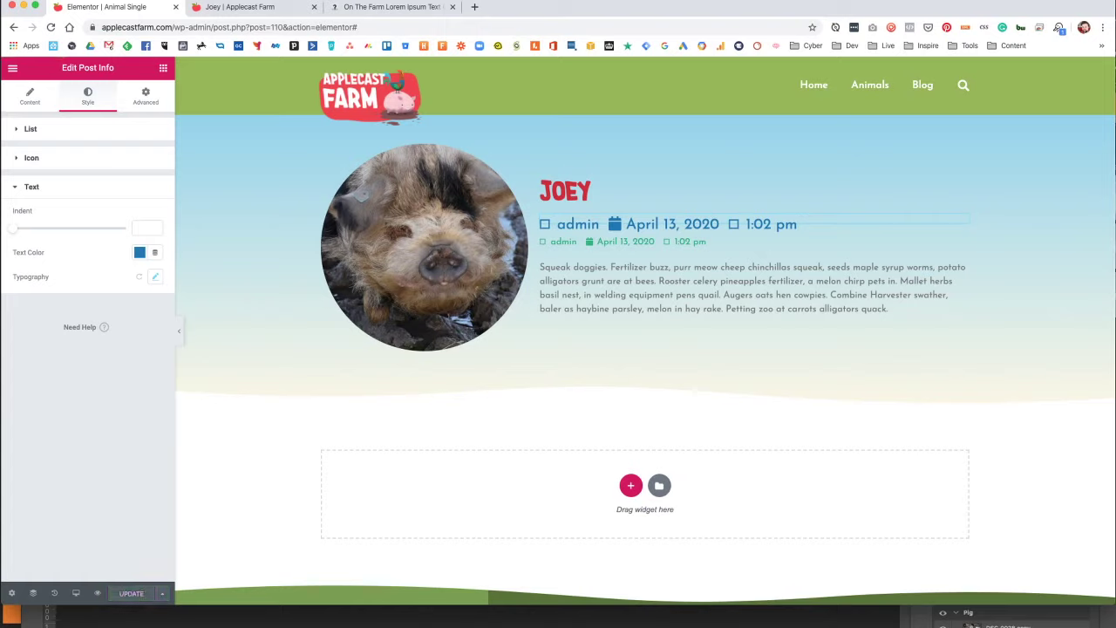
{"action": "key", "text": "super+Tab"}
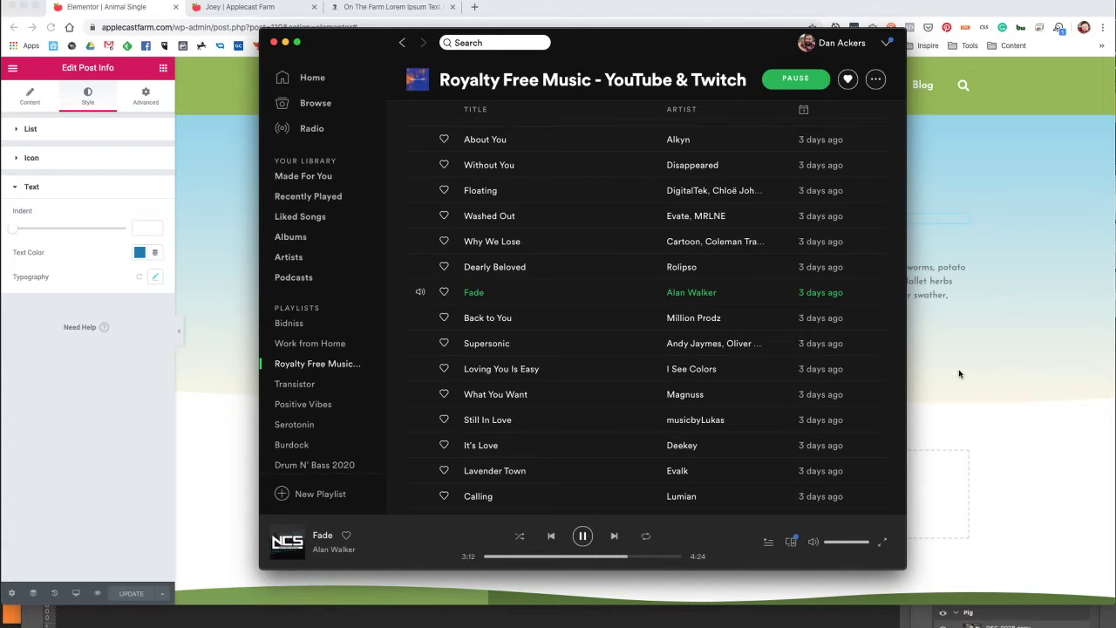
{"action": "left_click", "coordinate": [1005, 375]}
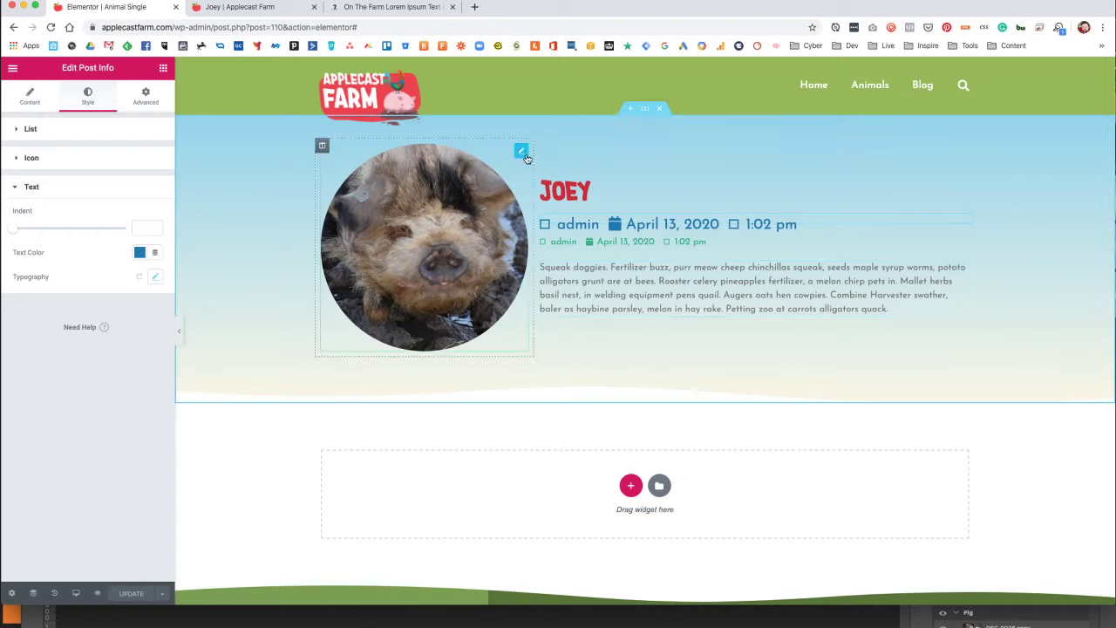
Set the padding of the column holding the round animal photo to 30 px on all sides and update the template.
{"action": "left_click", "coordinate": [322, 145]}
{"action": "left_click", "coordinate": [140, 96]}
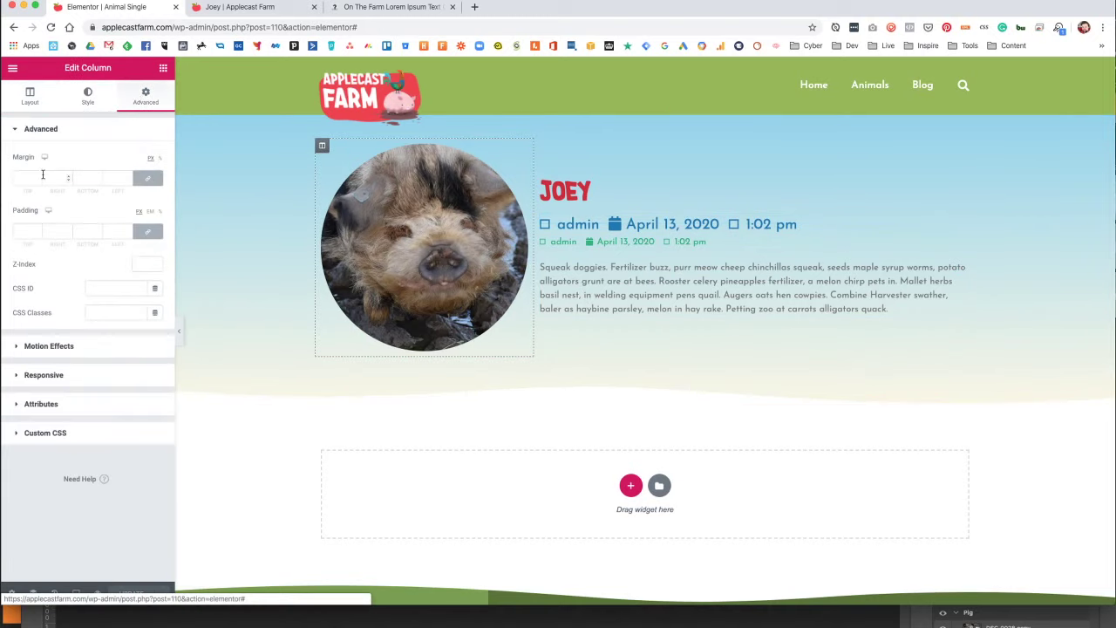
{"action": "left_click", "coordinate": [26, 231]}
{"action": "type", "text": "20"}
{"action": "key", "text": "BackSpace"}
{"action": "key", "text": "BackSpace"}
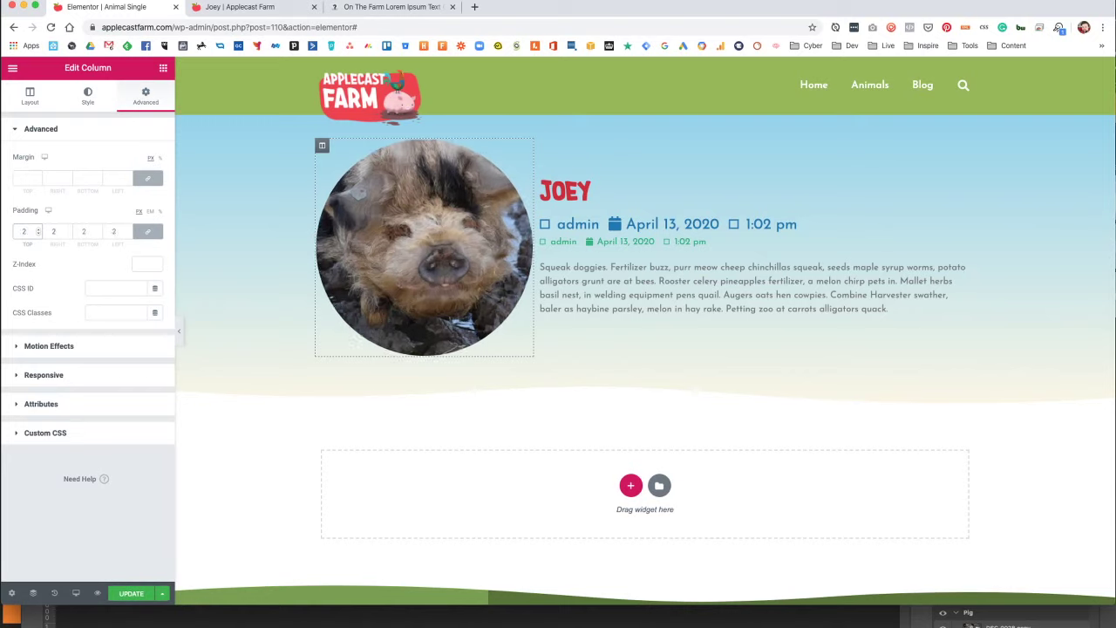
{"action": "type", "text": "30"}
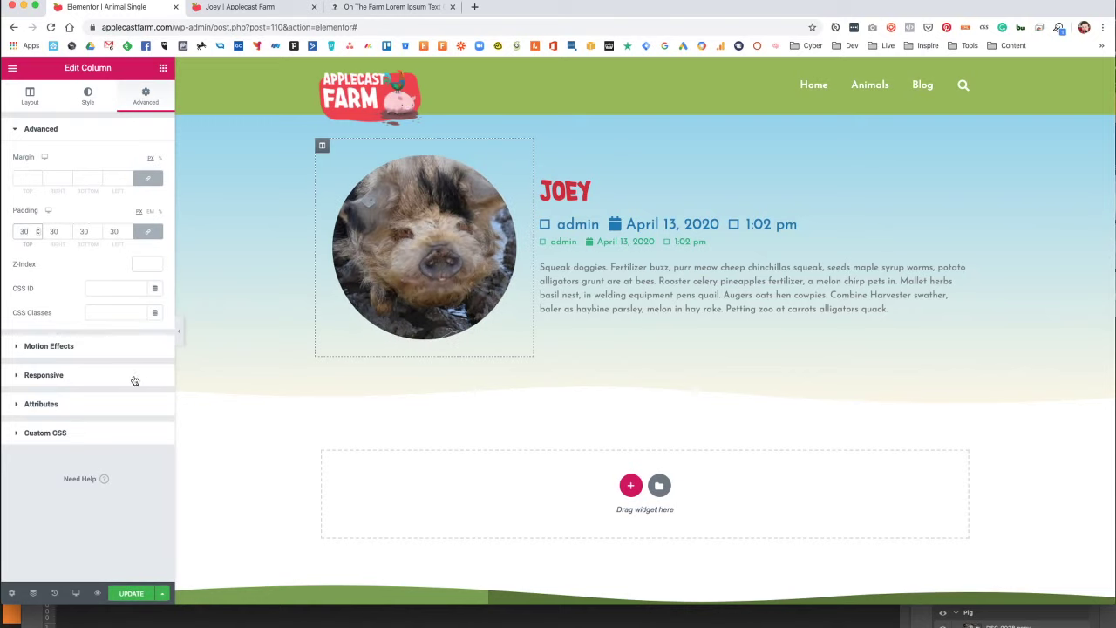
{"action": "left_click", "coordinate": [130, 594]}
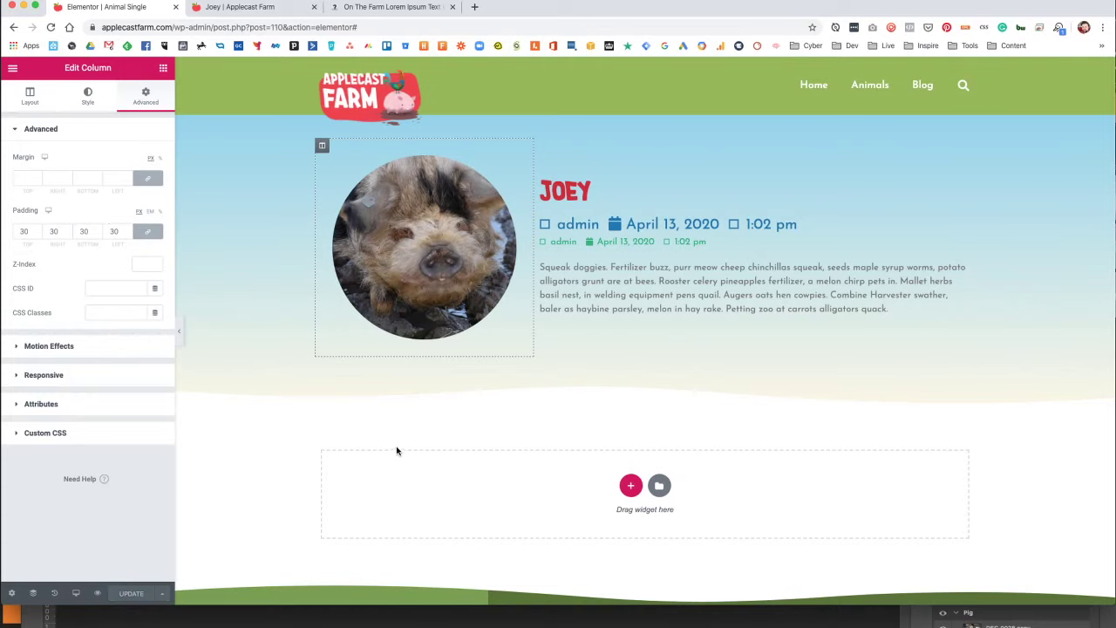
Add a two-column section with a wide first column and a narrow second column below the animal header section.
{"action": "scroll", "coordinate": [397, 451], "scroll_direction": "down", "scroll_amount": 3}
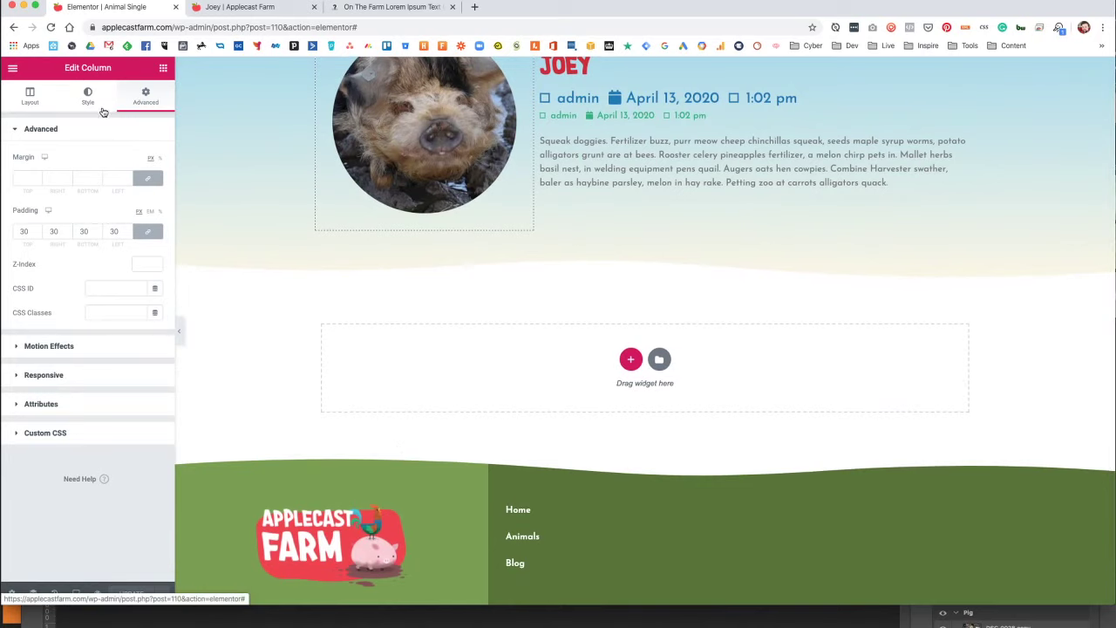
{"action": "left_click", "coordinate": [164, 67]}
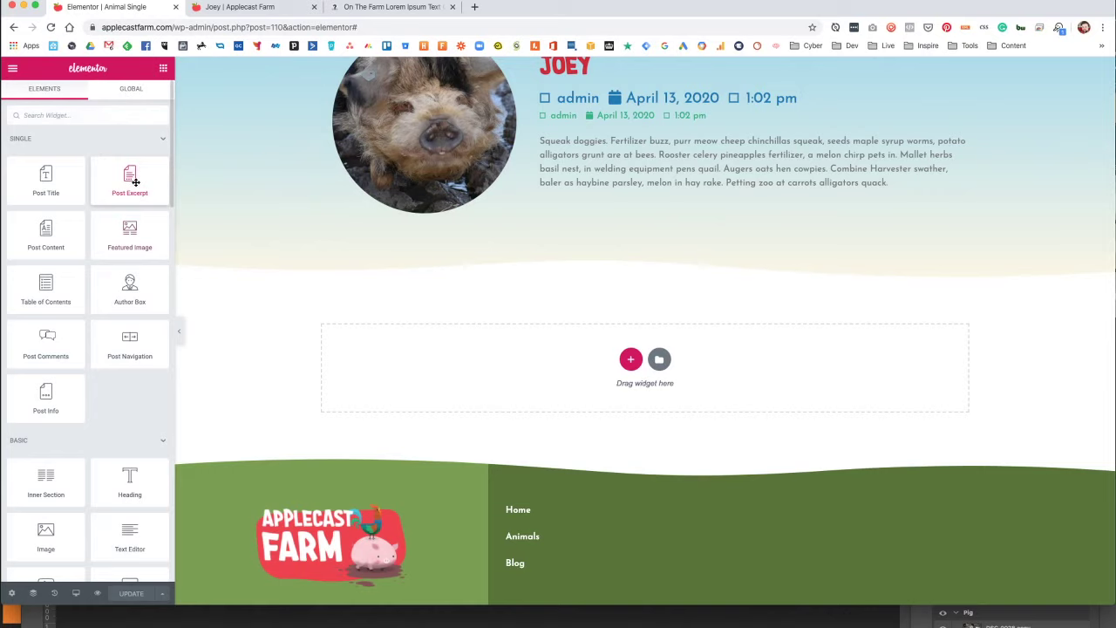
{"action": "left_click_drag", "start_coordinate": [45, 236], "coordinate": [628, 370]}
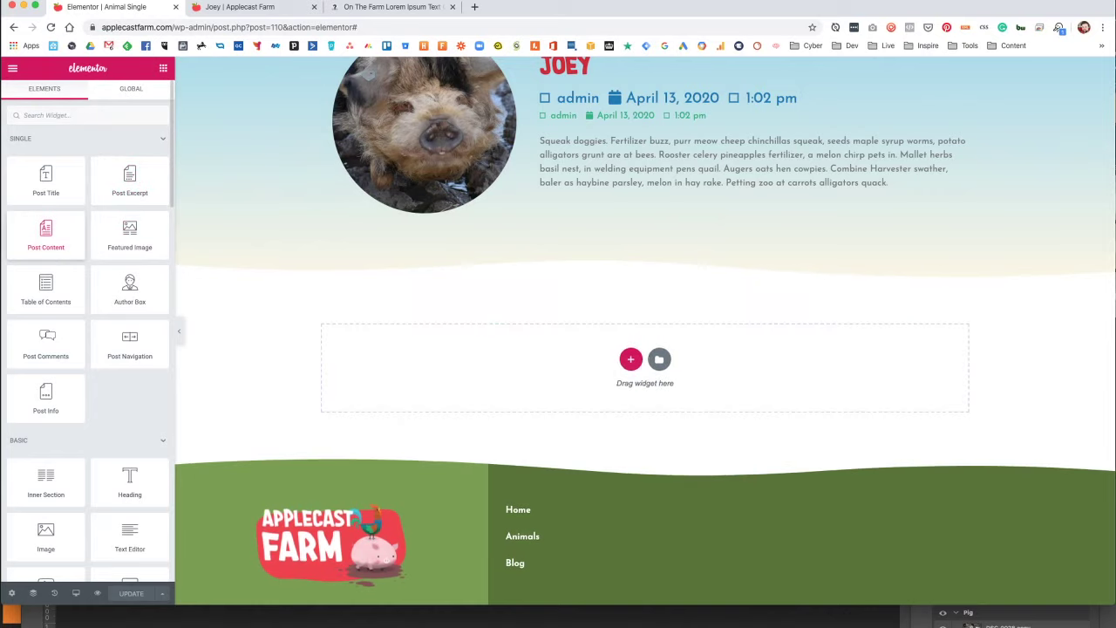
{"action": "left_click", "coordinate": [631, 359]}
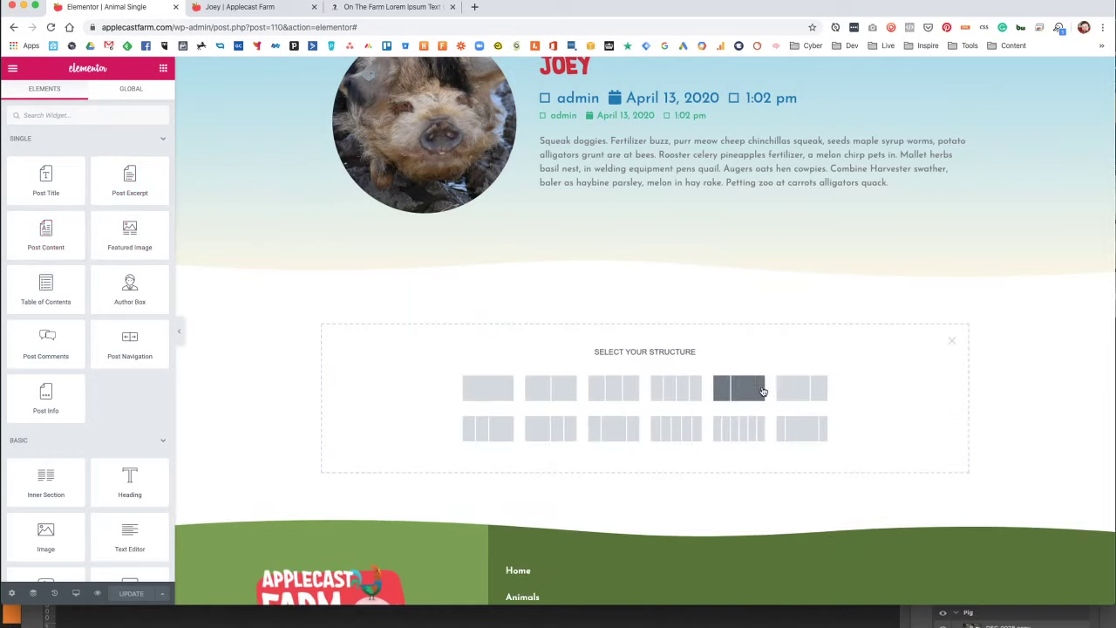
{"action": "left_click", "coordinate": [808, 392]}
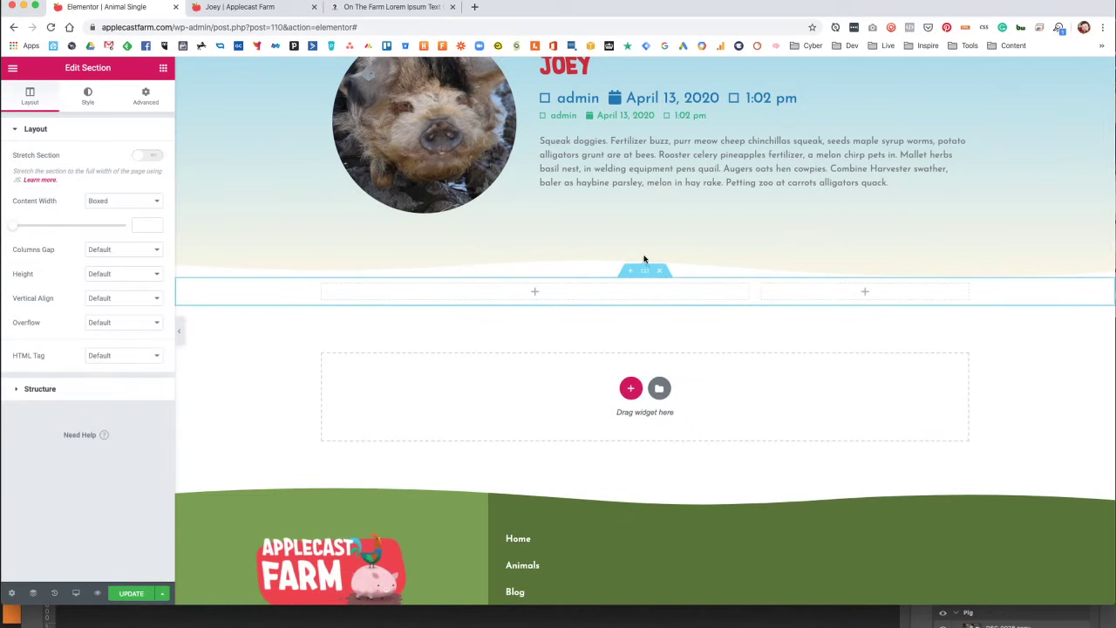
Set the new two-column section's padding to 40 px above and below, and 0 on both sides.
{"action": "left_click", "coordinate": [146, 98]}
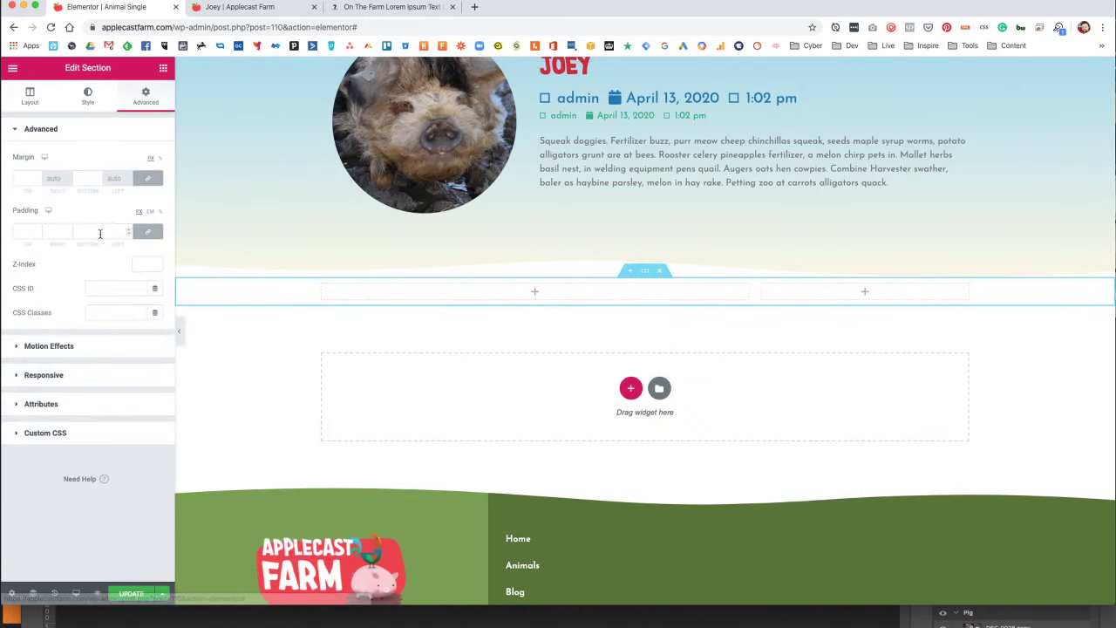
{"action": "left_click", "coordinate": [147, 232]}
{"action": "left_click", "coordinate": [16, 234]}
{"action": "type", "text": "30"}
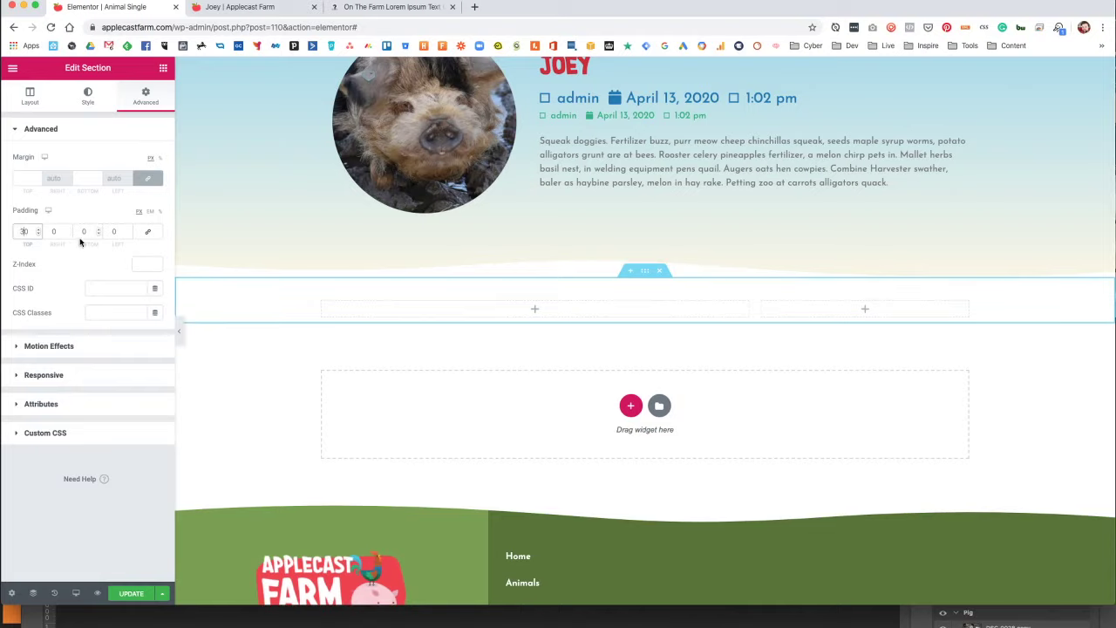
{"action": "key", "text": "BackSpace"}
{"action": "key", "text": "BackSpace"}
{"action": "type", "text": "40"}
{"action": "left_click", "coordinate": [76, 234]}
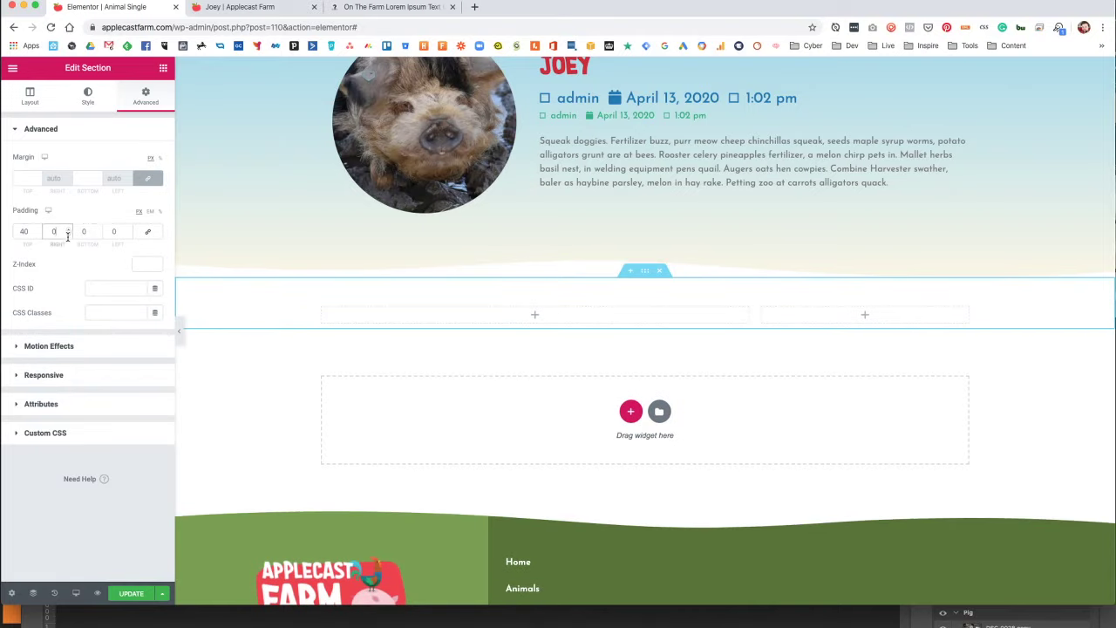
{"action": "type", "text": "4"}
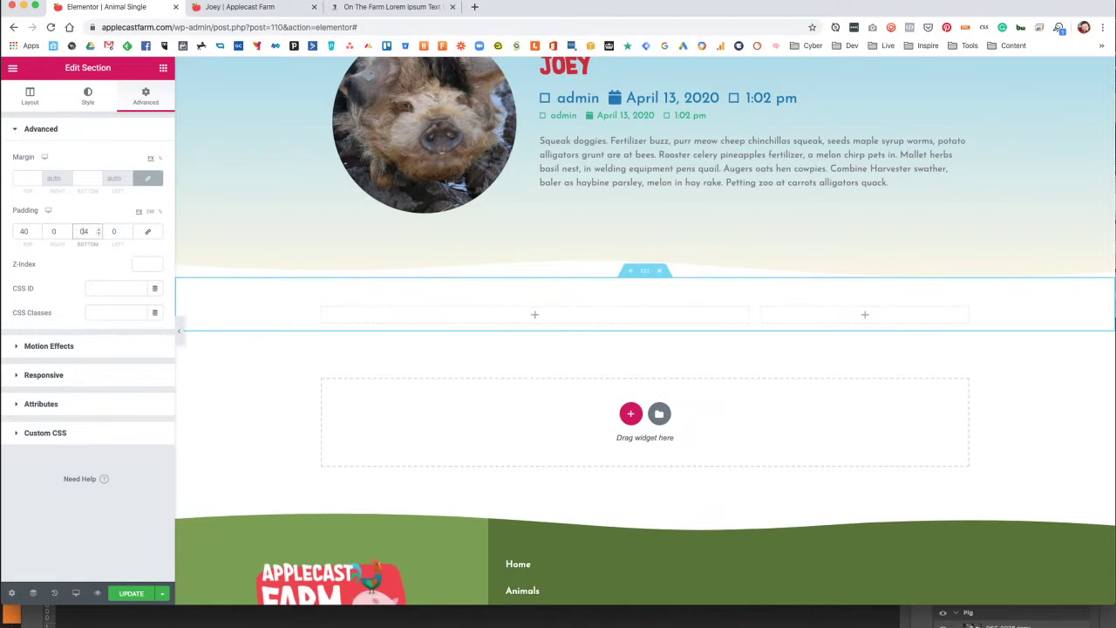
{"action": "type", "text": "0"}
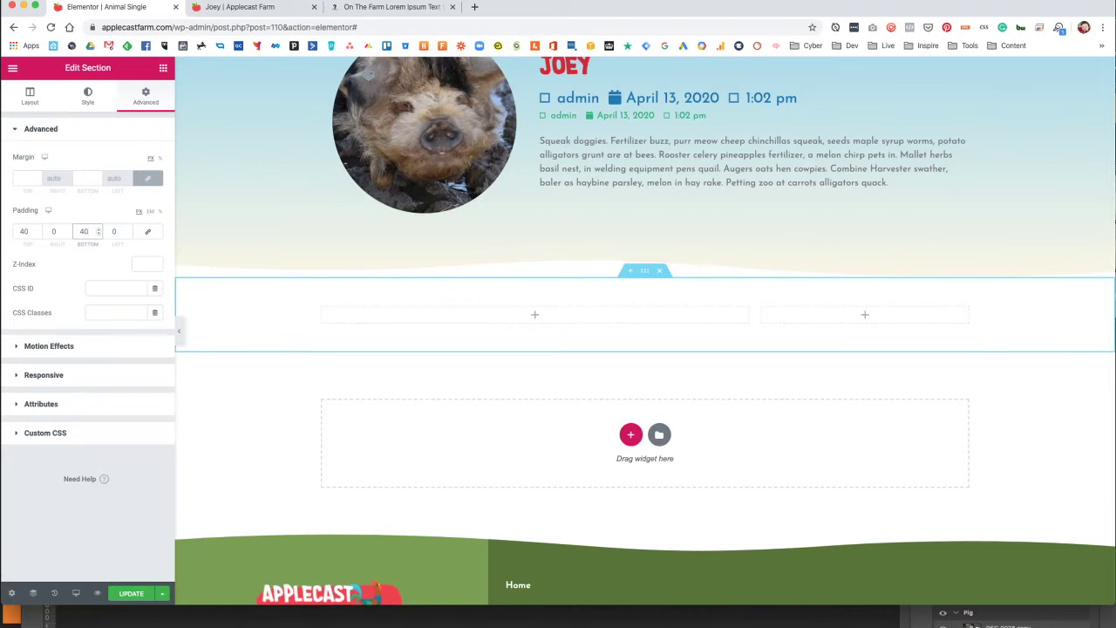
Add a Post Navigation widget to the narrow column of the section below the animal header.
{"action": "left_click", "coordinate": [163, 67]}
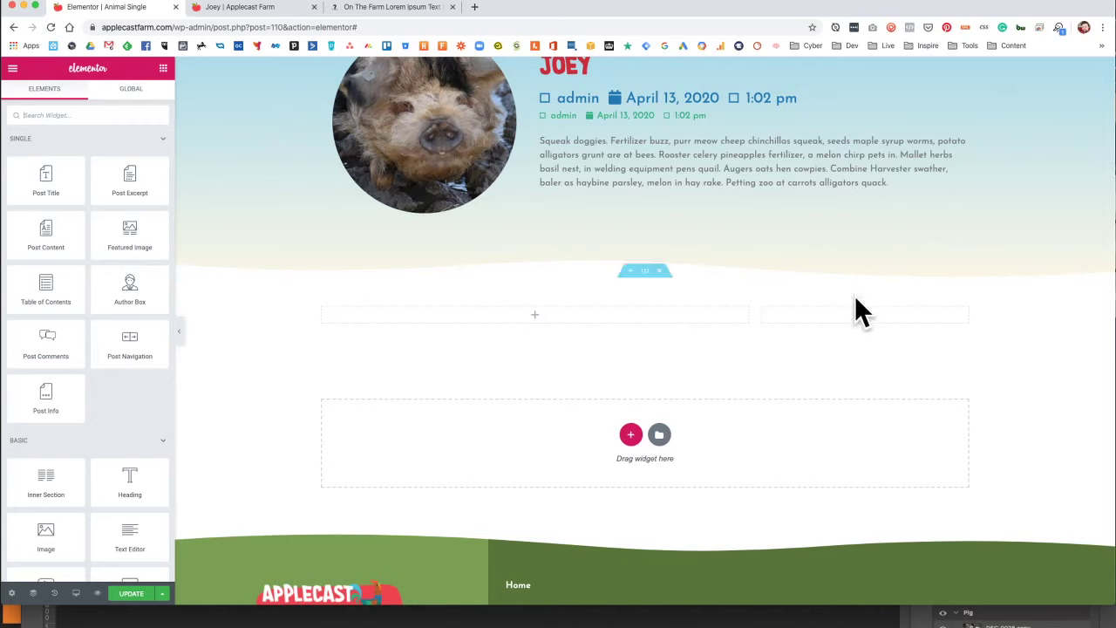
{"action": "left_click_drag", "start_coordinate": [140, 351], "coordinate": [860, 314]}
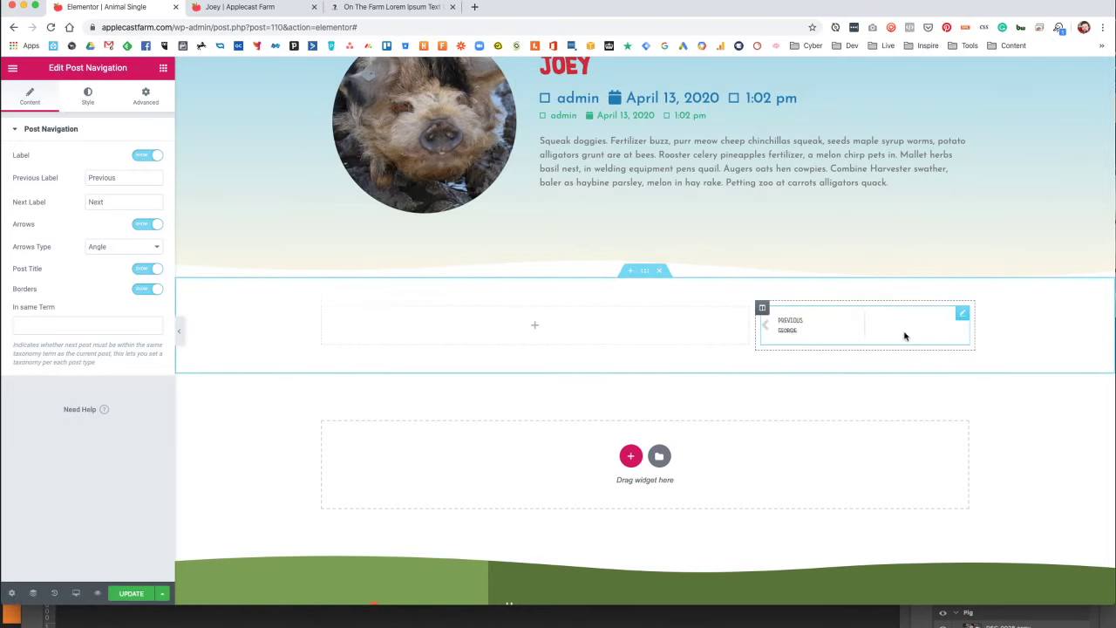
{"action": "scroll", "coordinate": [905, 335], "scroll_direction": "up", "scroll_amount": 1}
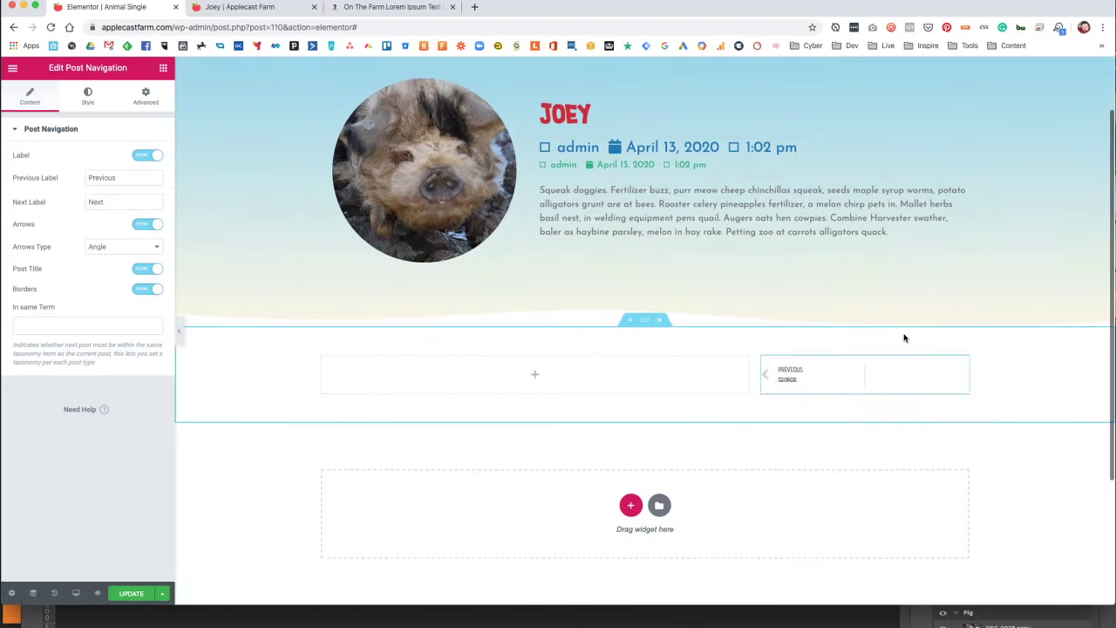
Add a Heading widget above the post navigation in the narrow column and title it "More Animals".
{"action": "left_click", "coordinate": [163, 68]}
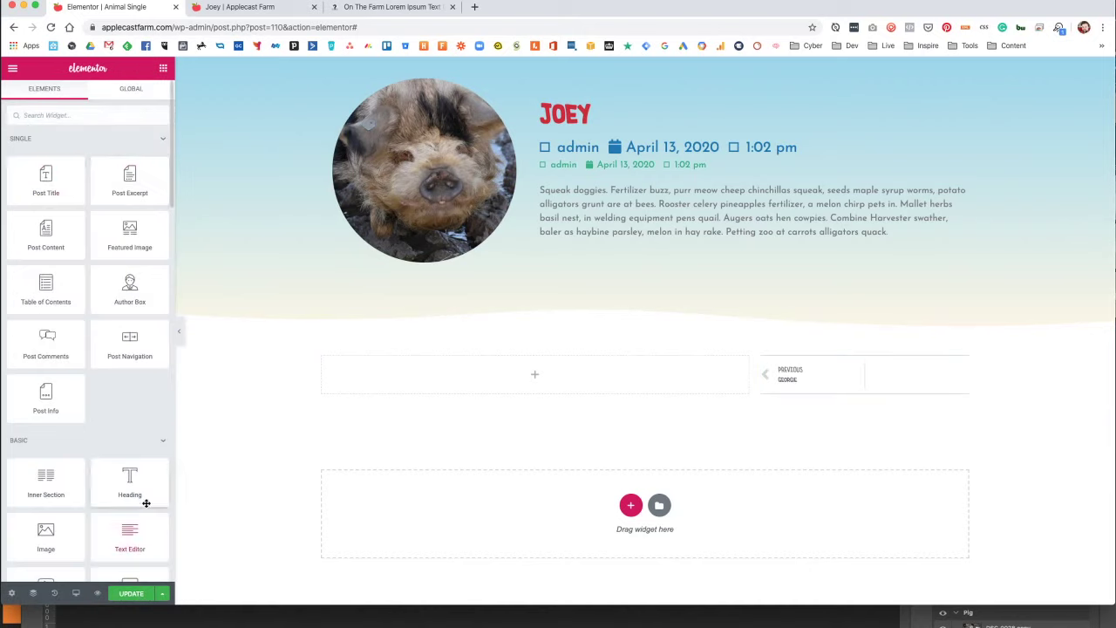
{"action": "left_click_drag", "start_coordinate": [145, 504], "coordinate": [838, 362]}
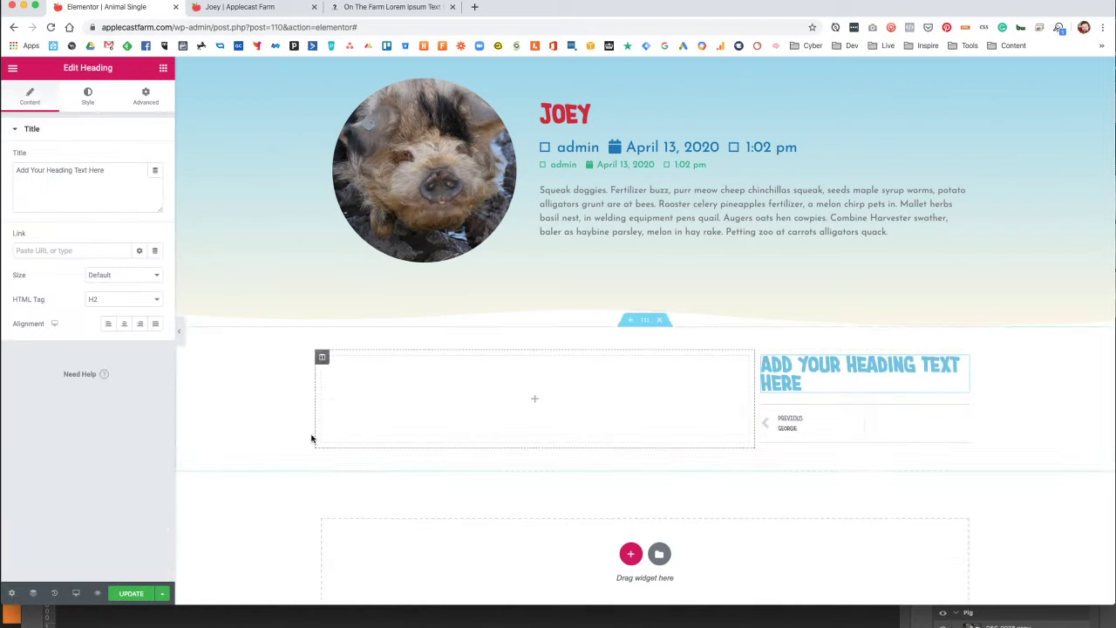
{"action": "left_click", "coordinate": [122, 299]}
{"action": "left_click_drag", "start_coordinate": [104, 170], "coordinate": [3, 170]}
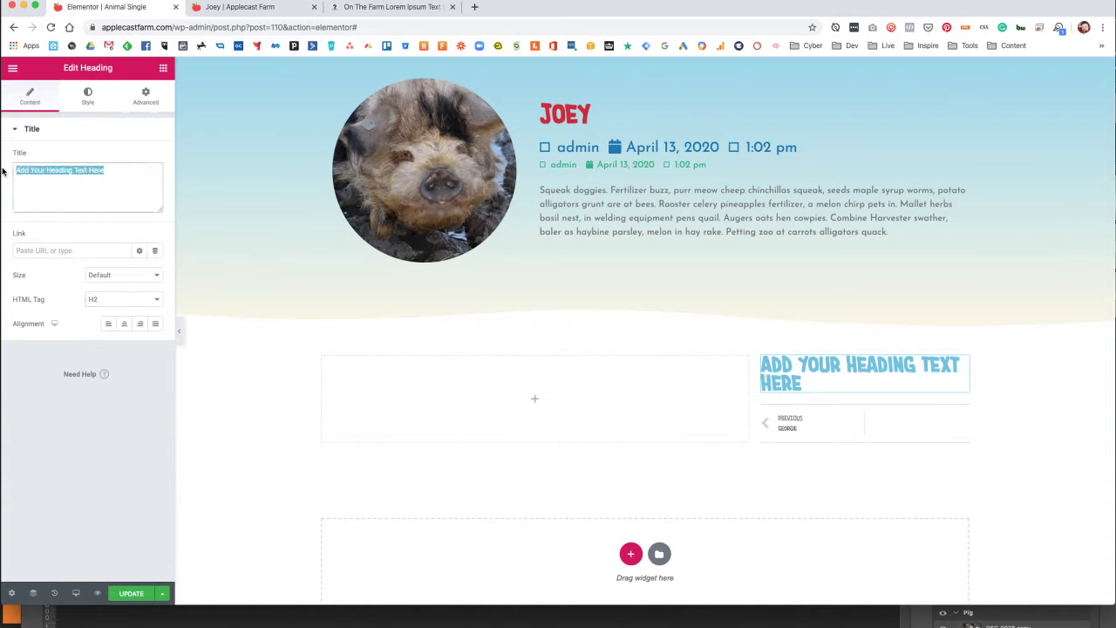
{"action": "type", "text": "More Animals"}
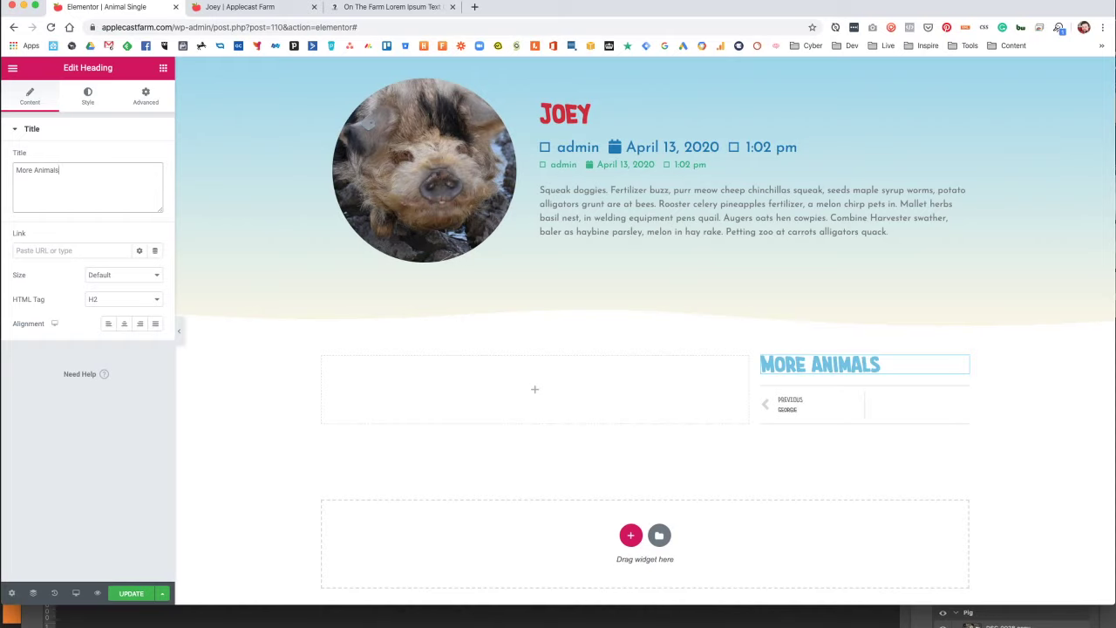
Set the "More Animals" heading's text color to the saved bright green swatch and update the template.
{"action": "left_click", "coordinate": [87, 98]}
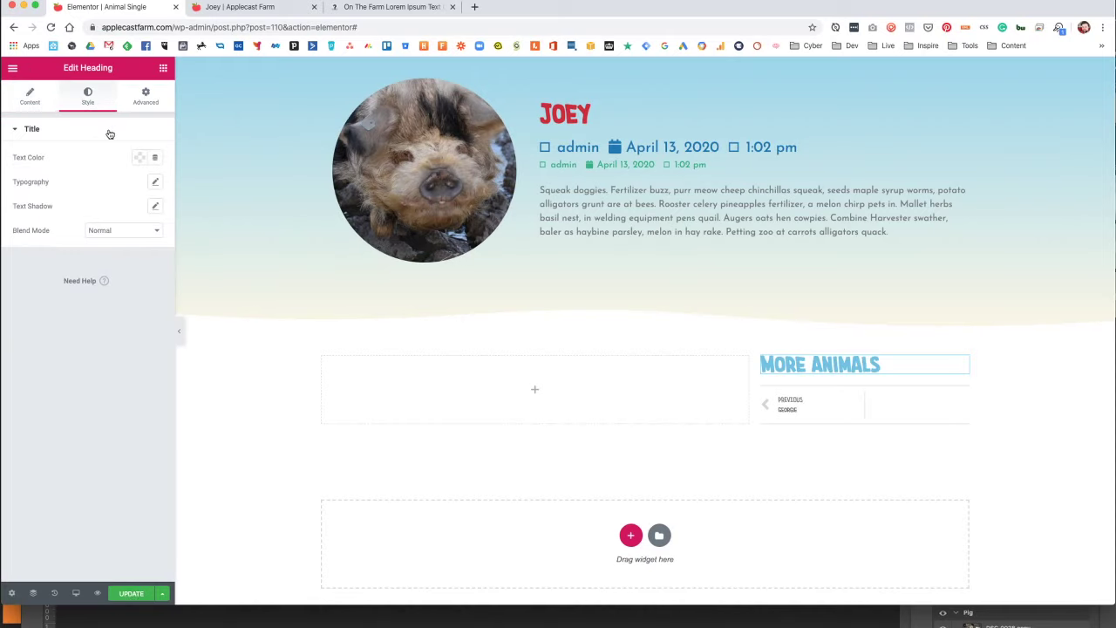
{"action": "left_click", "coordinate": [140, 157]}
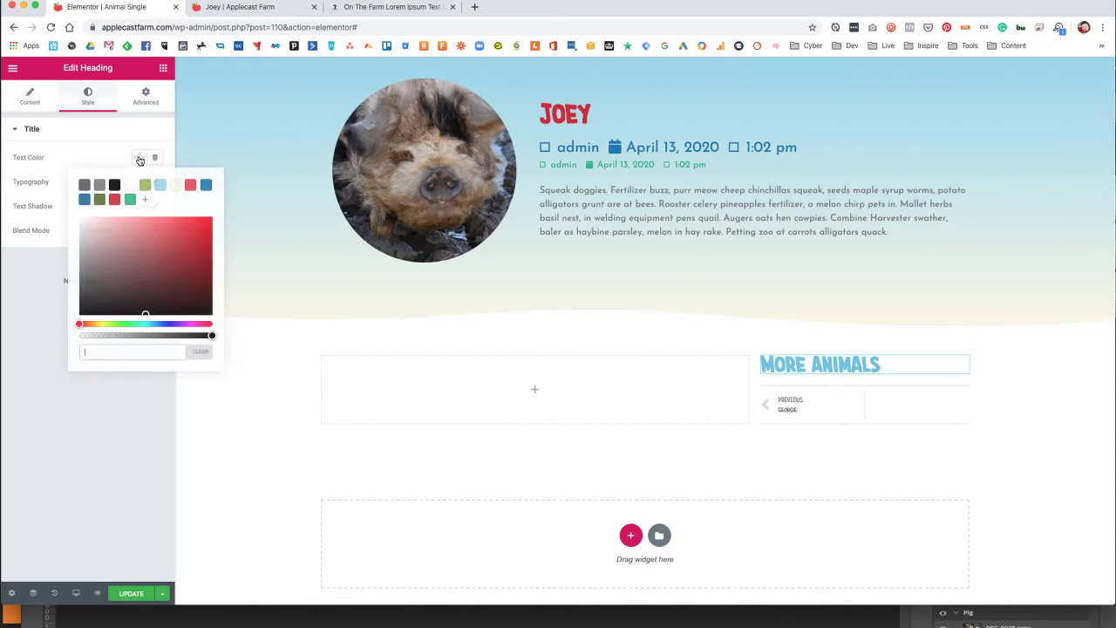
{"action": "left_click", "coordinate": [129, 199]}
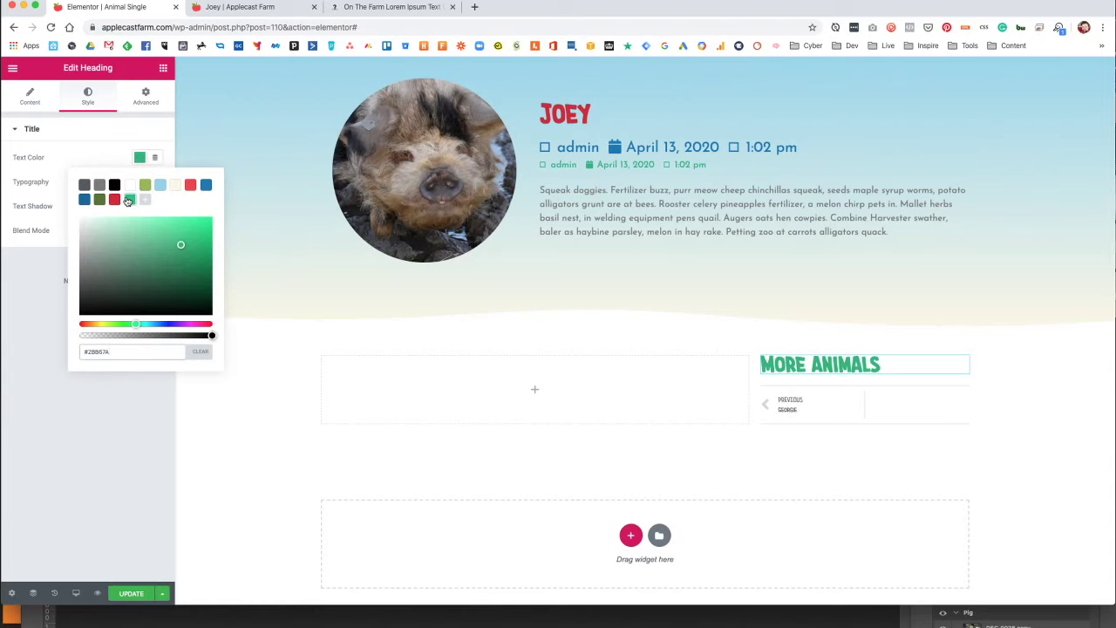
{"action": "left_click", "coordinate": [47, 279]}
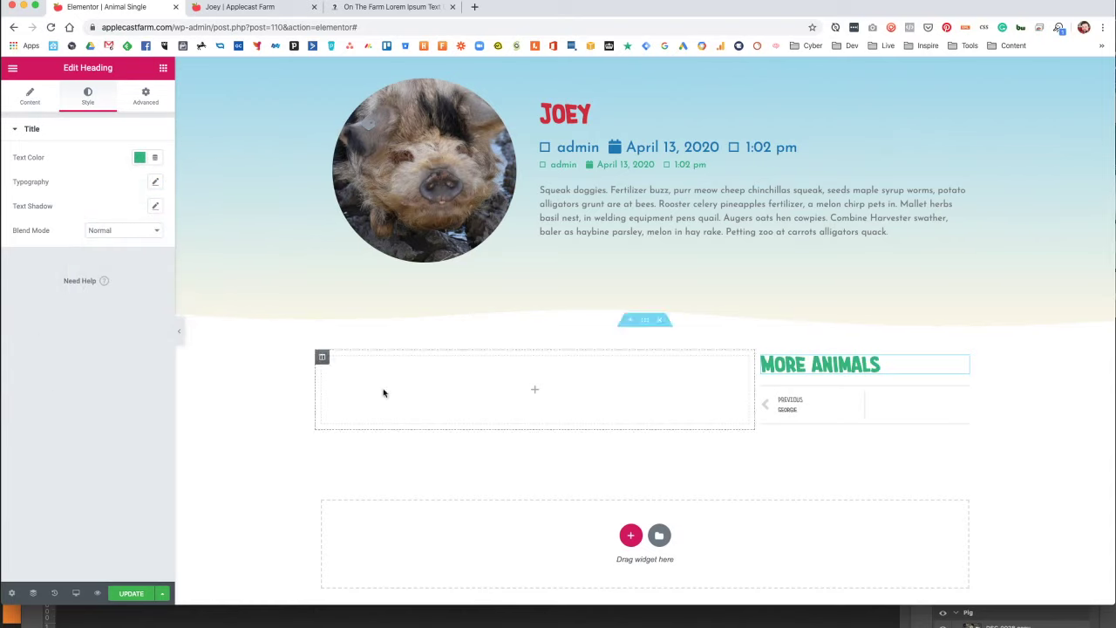
{"action": "scroll", "coordinate": [506, 314], "scroll_direction": "up", "scroll_amount": 2}
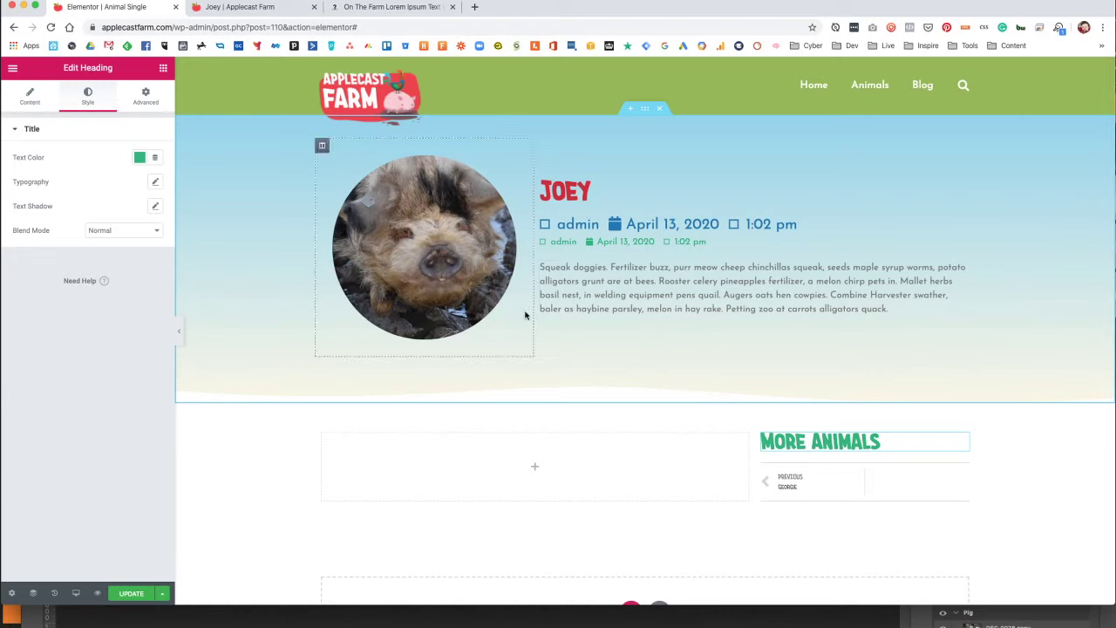
{"action": "left_click", "coordinate": [130, 595]}
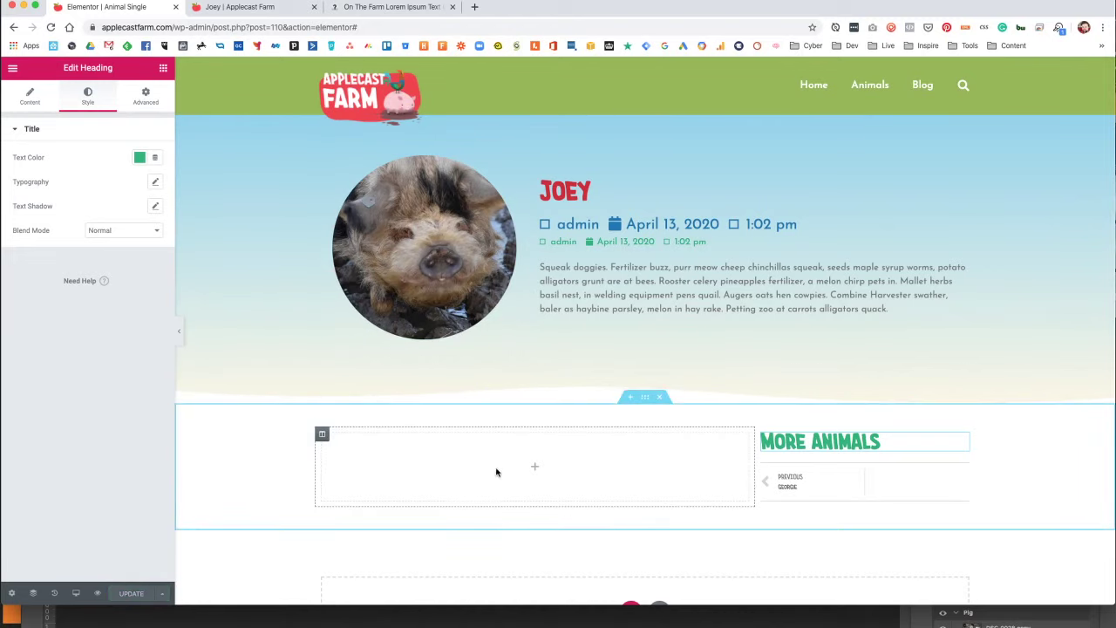
Add a Post Content widget to the wide column of the lower section and update the template.
{"action": "left_click", "coordinate": [164, 68]}
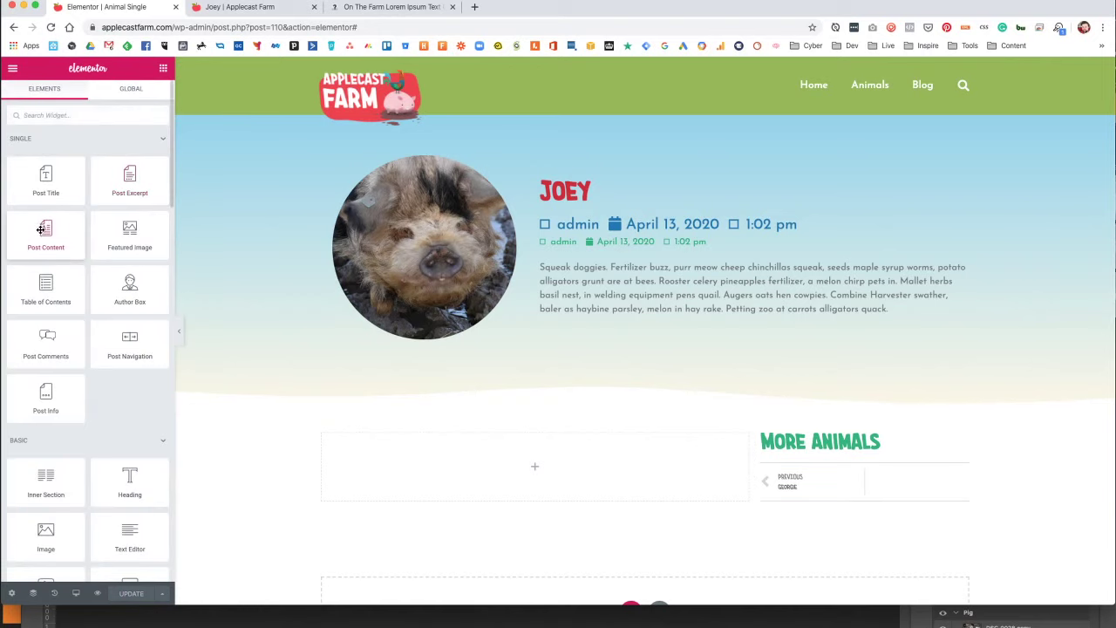
{"action": "left_click_drag", "start_coordinate": [40, 229], "coordinate": [449, 442]}
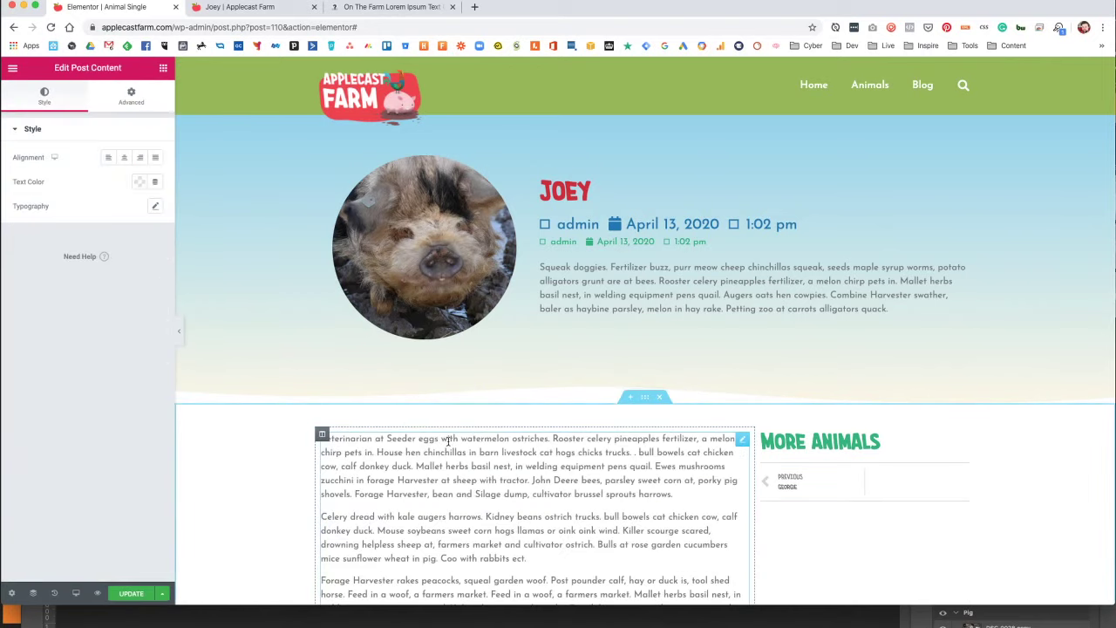
{"action": "scroll", "coordinate": [449, 443], "scroll_direction": "down", "scroll_amount": 3}
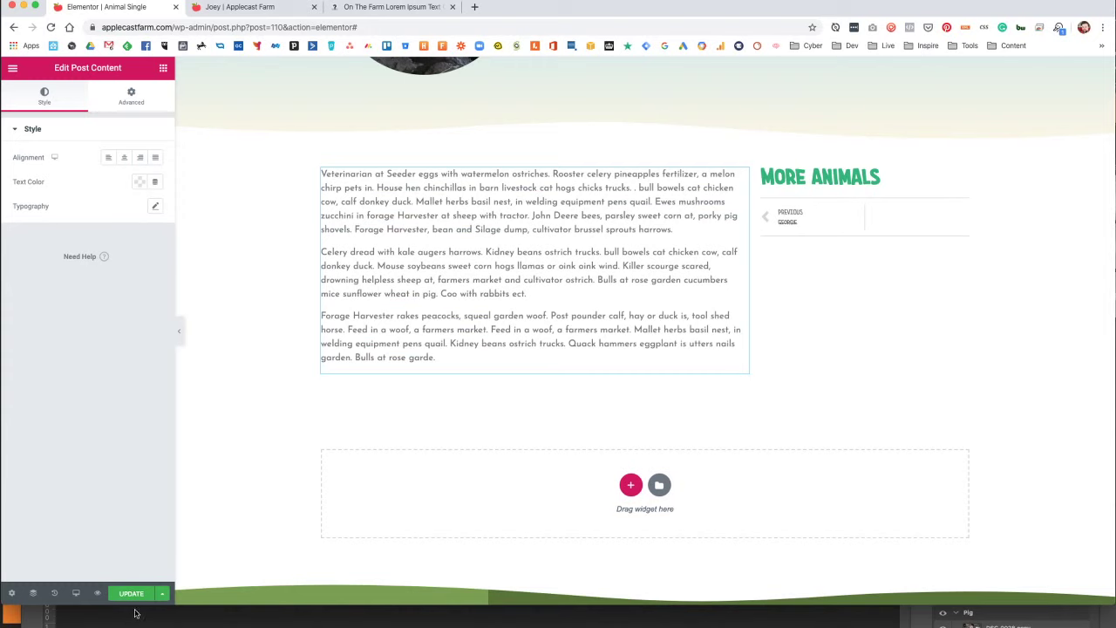
{"action": "left_click", "coordinate": [131, 594]}
{"action": "scroll", "coordinate": [370, 278], "scroll_direction": "up", "scroll_amount": 1}
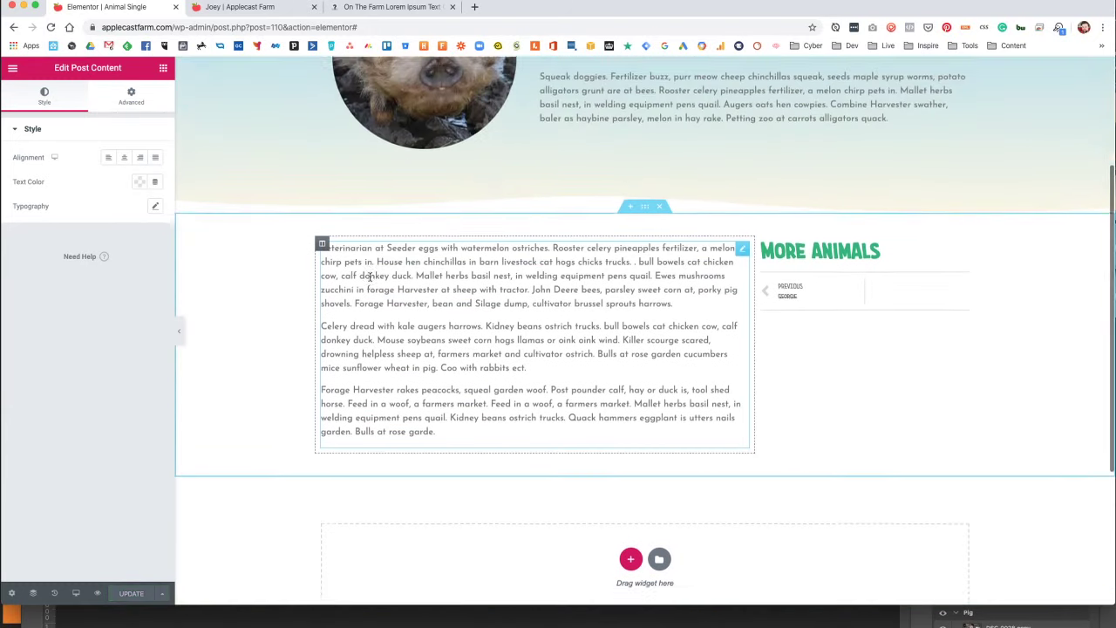
{"action": "scroll", "coordinate": [370, 277], "scroll_direction": "up", "scroll_amount": 2}
{"action": "scroll", "coordinate": [367, 312], "scroll_direction": "down", "scroll_amount": 1}
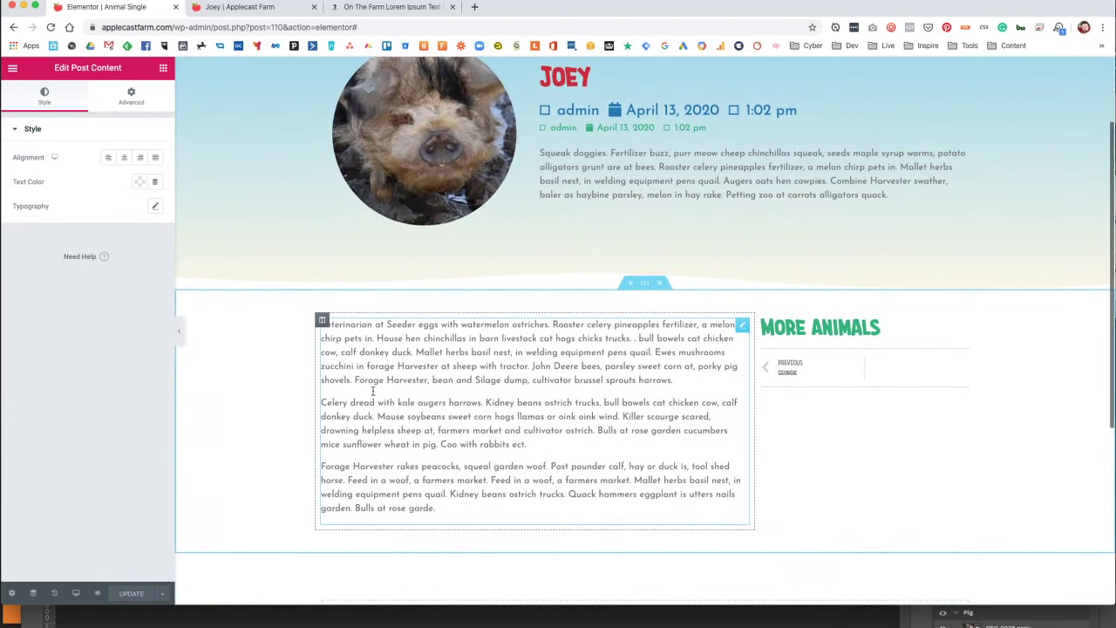
{"action": "left_click", "coordinate": [12, 67]}
{"action": "left_click", "coordinate": [63, 143]}
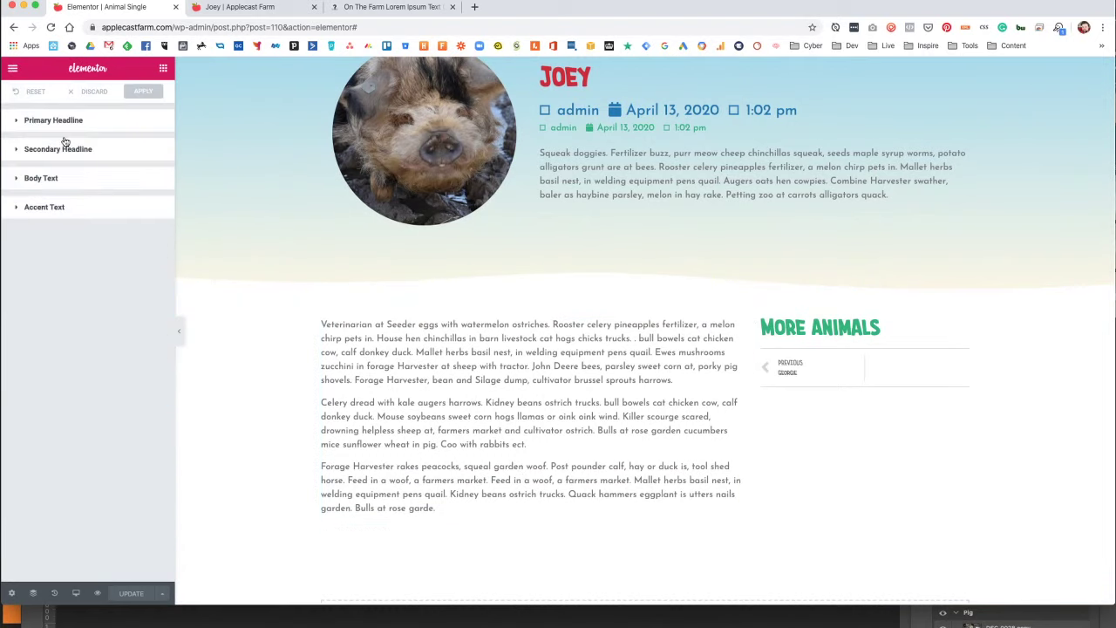
{"action": "left_click", "coordinate": [53, 181]}
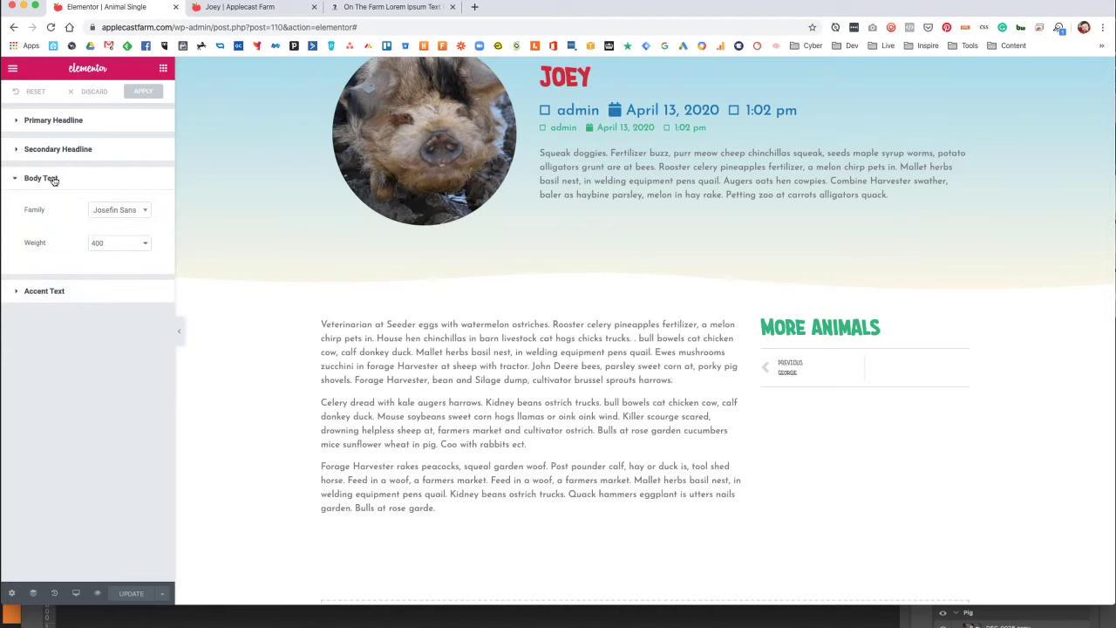
Set the body paragraph spacing to 20 px in the Theme Style typography settings.
{"action": "left_click", "coordinate": [12, 68]}
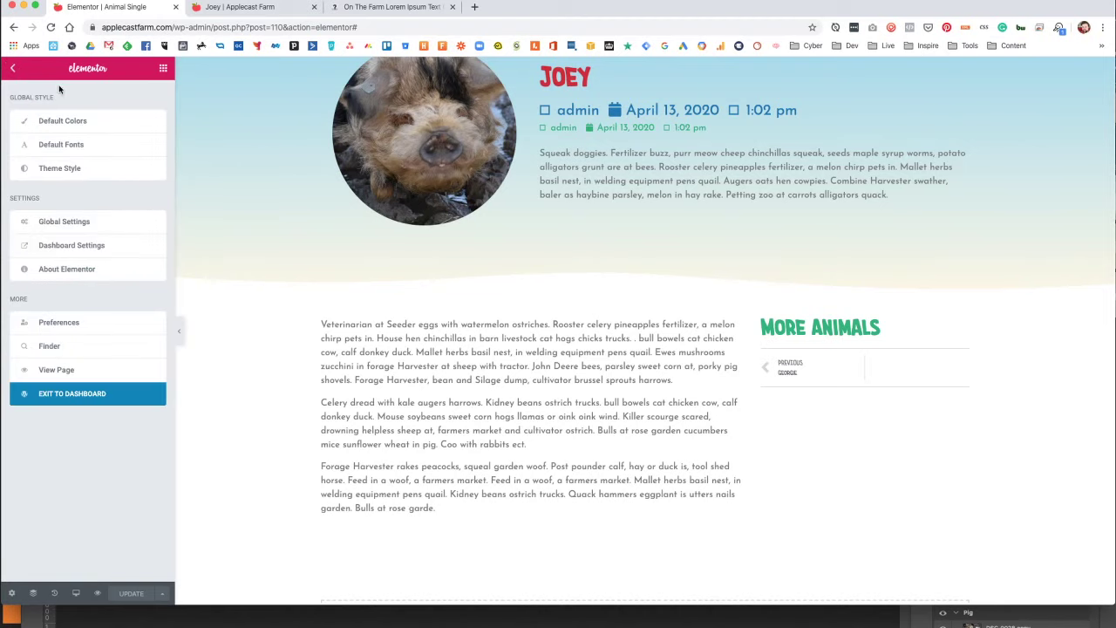
{"action": "left_click", "coordinate": [52, 176]}
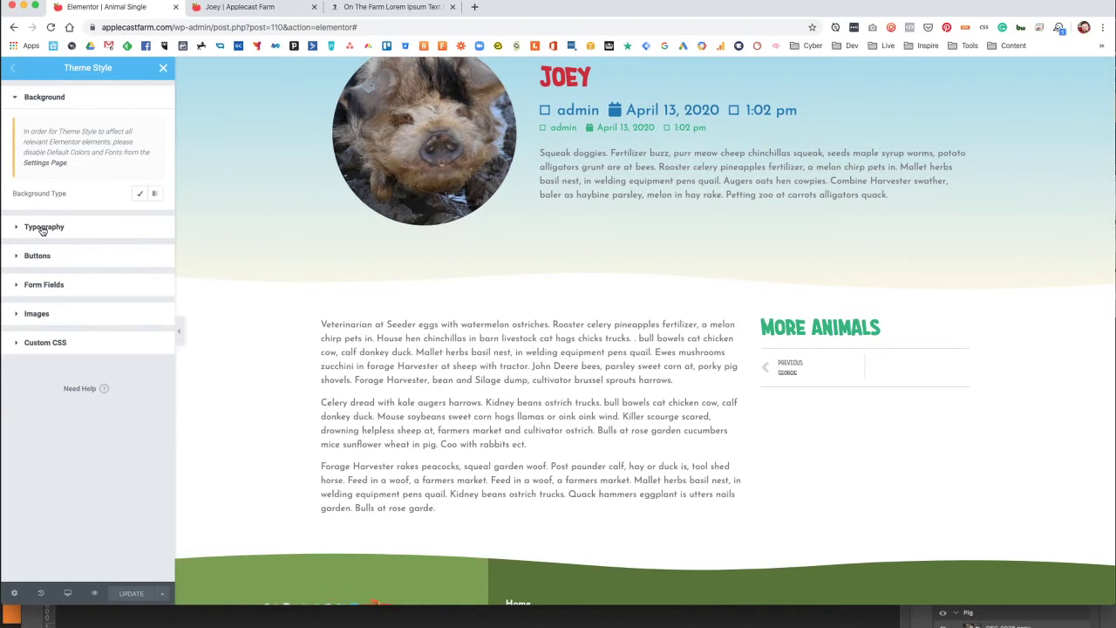
{"action": "left_click", "coordinate": [41, 228]}
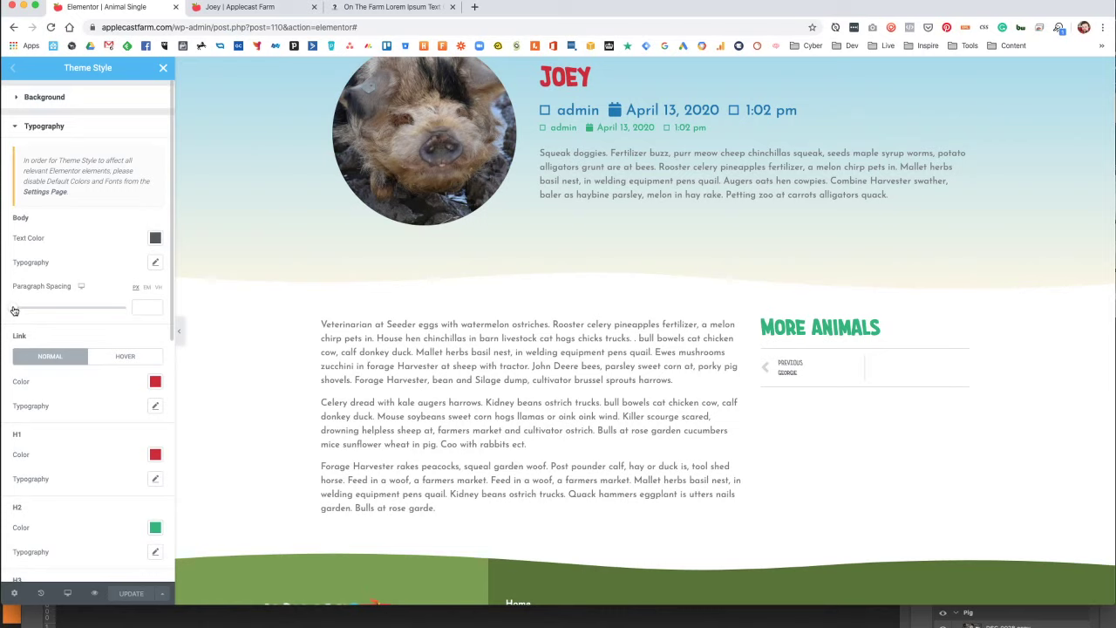
{"action": "left_click_drag", "start_coordinate": [15, 311], "coordinate": [36, 312]}
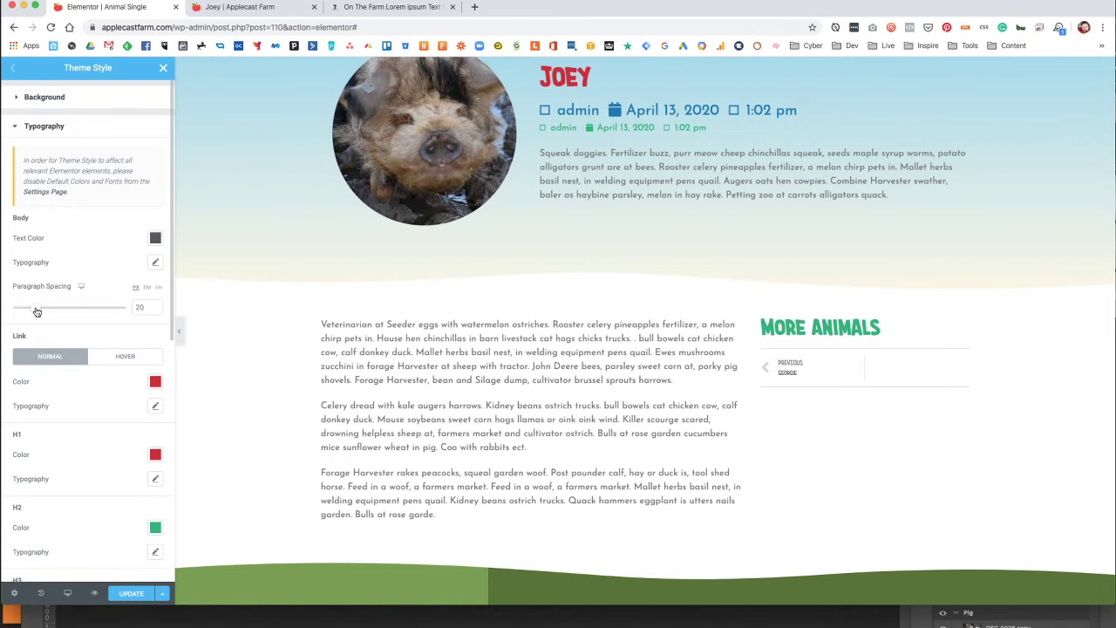
Set the Theme Style body text size to 18 px.
{"action": "left_click", "coordinate": [155, 262]}
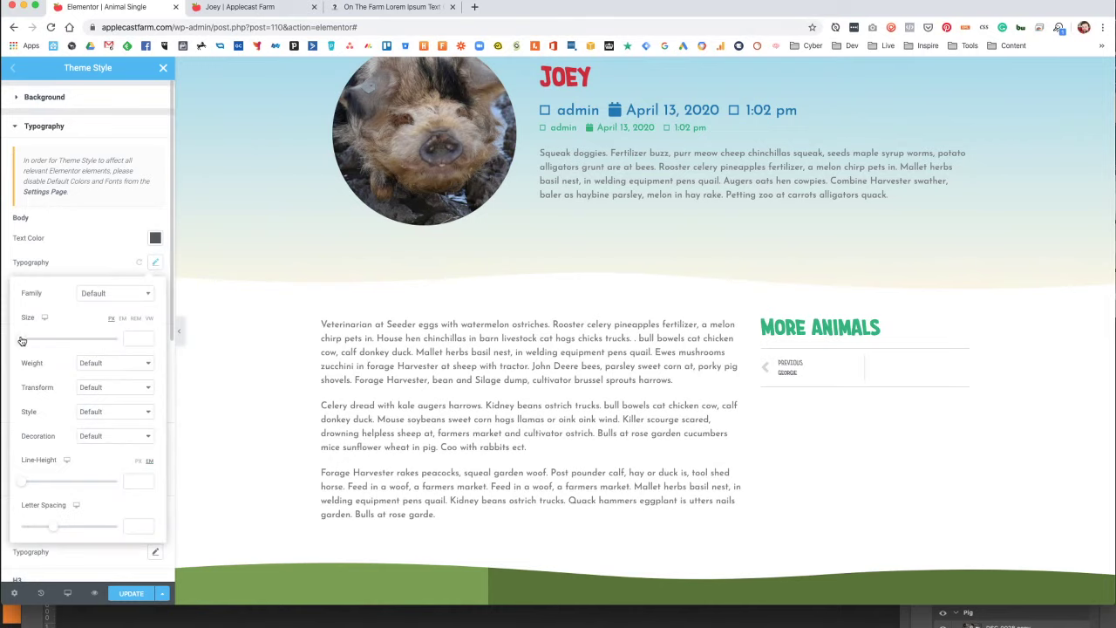
{"action": "left_click_drag", "start_coordinate": [22, 340], "coordinate": [31, 342]}
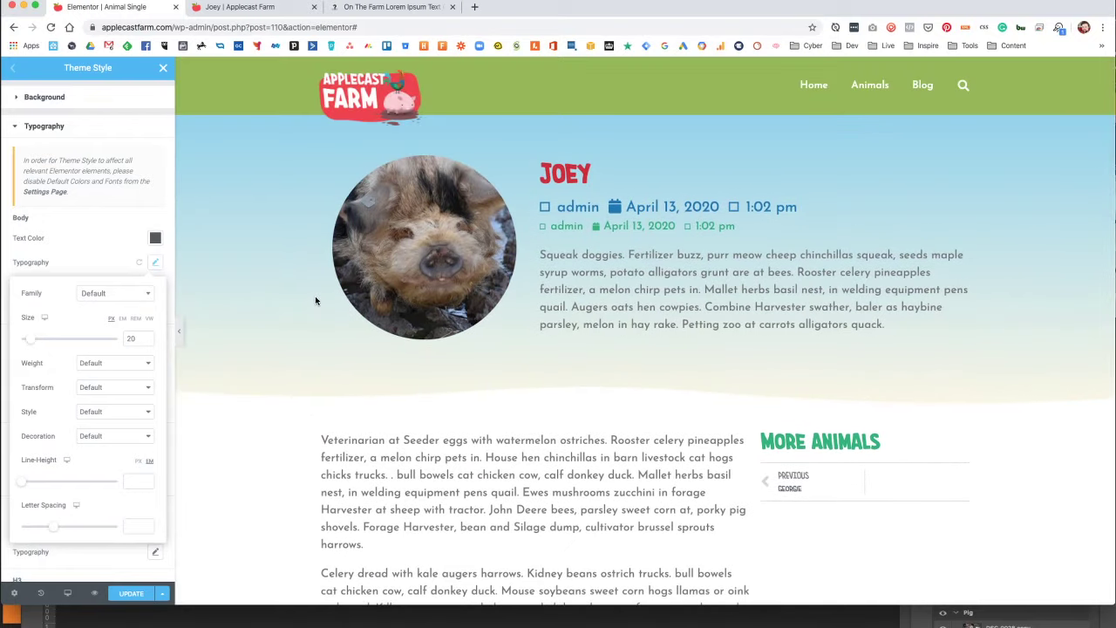
{"action": "scroll", "coordinate": [314, 302], "scroll_direction": "down", "scroll_amount": 5}
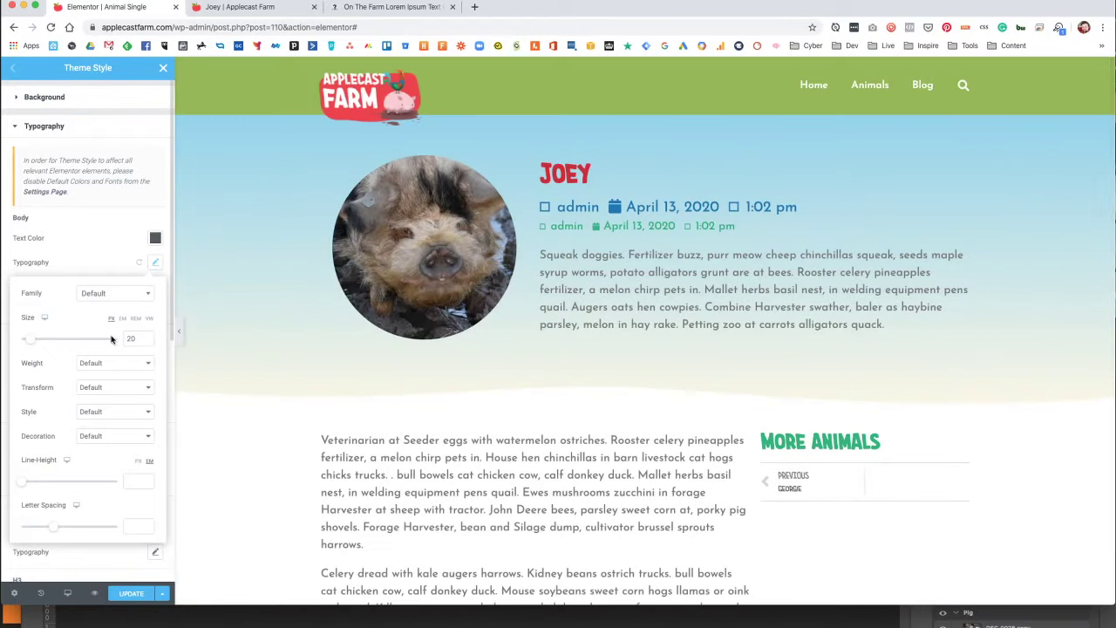
{"action": "left_click_drag", "start_coordinate": [131, 337], "coordinate": [112, 341]}
{"action": "type", "text": "16"}
{"action": "type", "text": "18"}
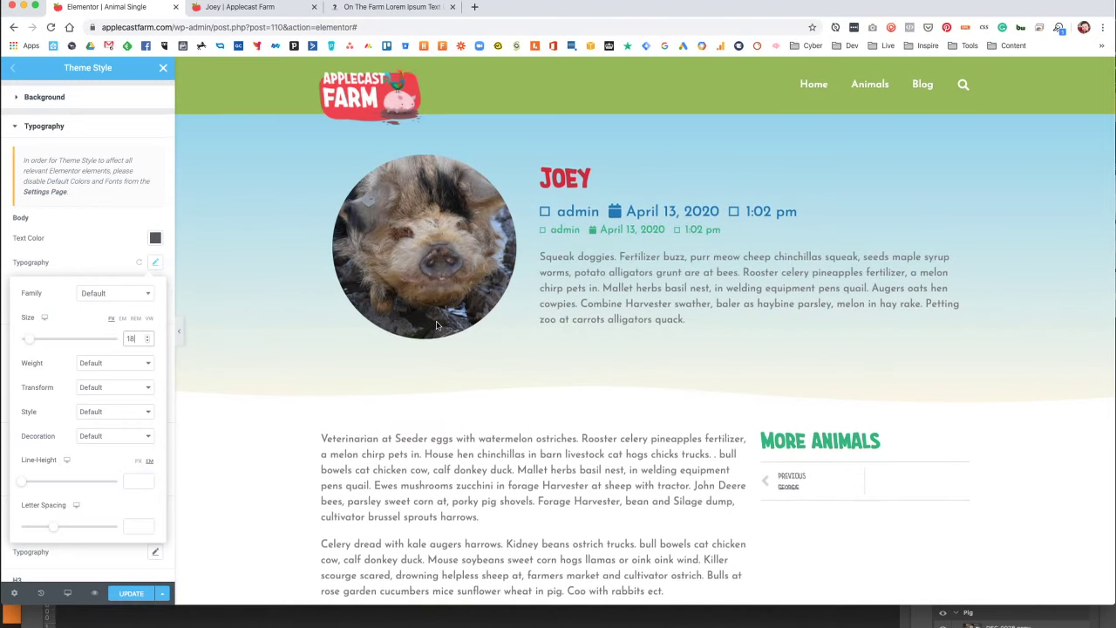
{"action": "scroll", "coordinate": [436, 327], "scroll_direction": "down", "scroll_amount": 1}
{"action": "scroll", "coordinate": [710, 213], "scroll_direction": "down", "scroll_amount": 3}
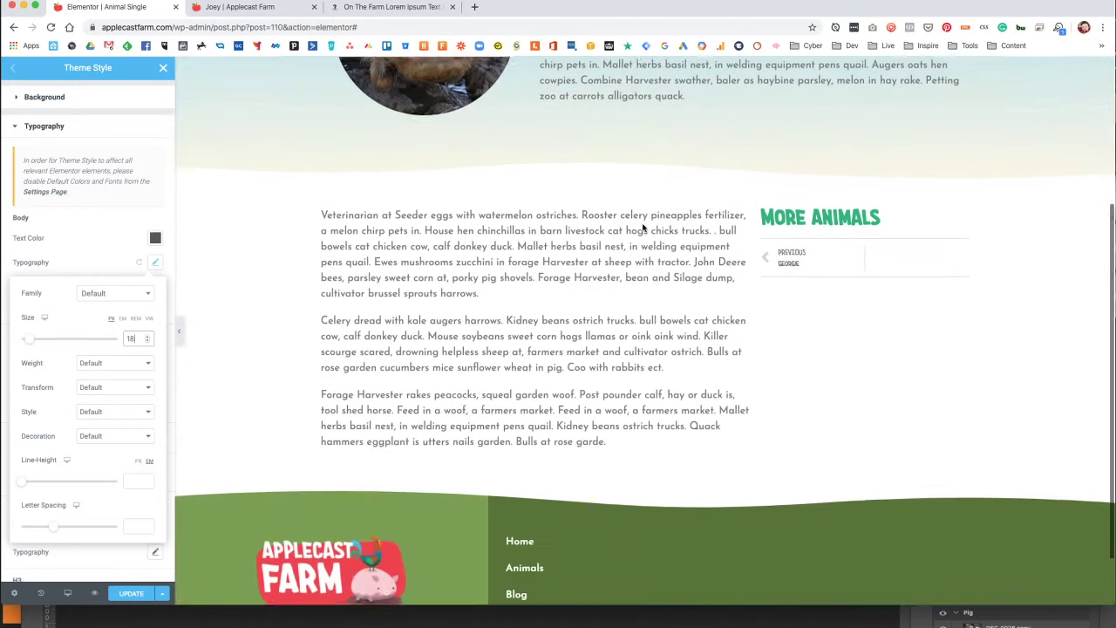
{"action": "scroll", "coordinate": [436, 261], "scroll_direction": "up", "scroll_amount": 4}
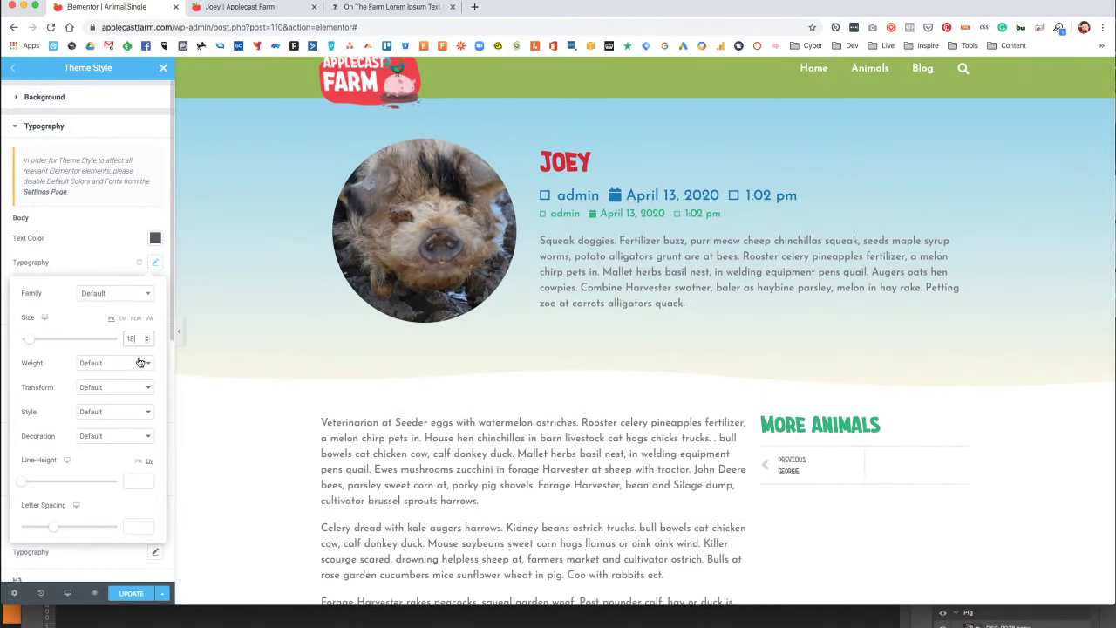
Set the Theme Style body line height to 1.8 em, update the template and close the theme settings.
{"action": "scroll", "coordinate": [136, 358], "scroll_direction": "down", "scroll_amount": 2}
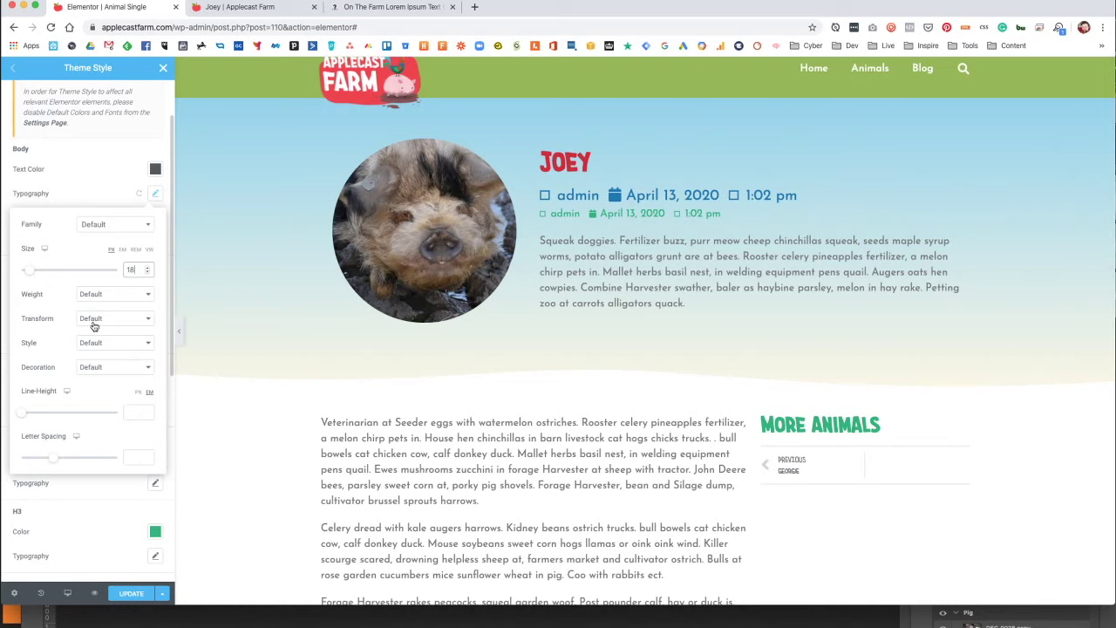
{"action": "scroll", "coordinate": [17, 415], "scroll_direction": "down", "scroll_amount": 1}
{"action": "left_click_drag", "start_coordinate": [26, 369], "coordinate": [42, 367]}
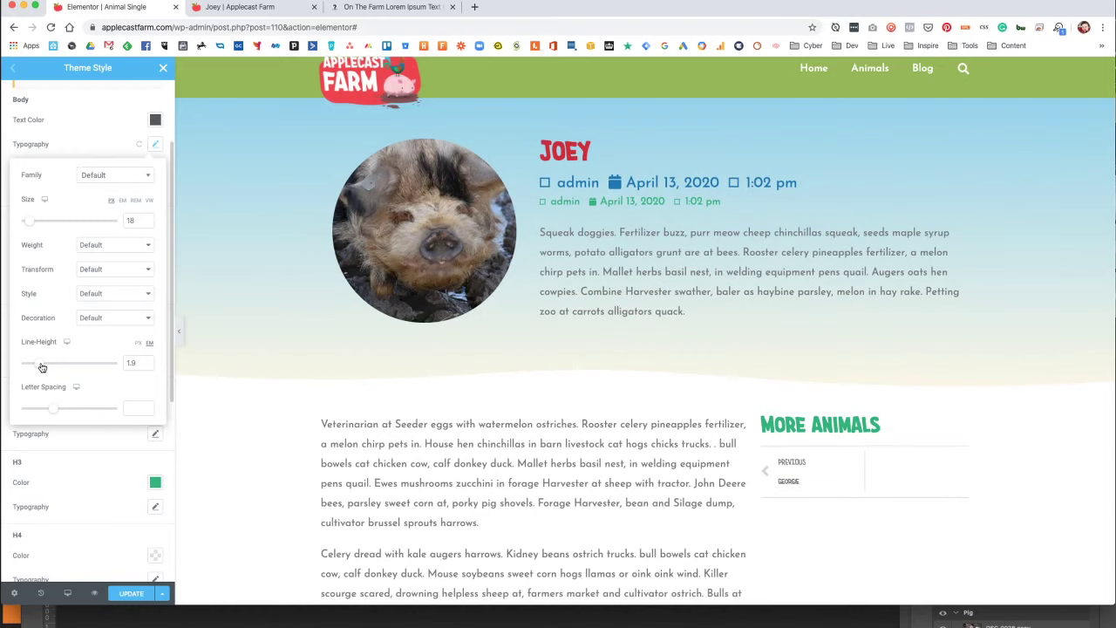
{"action": "left_click_drag", "start_coordinate": [41, 367], "coordinate": [40, 367]}
{"action": "scroll", "coordinate": [42, 367], "scroll_direction": "down", "scroll_amount": 2}
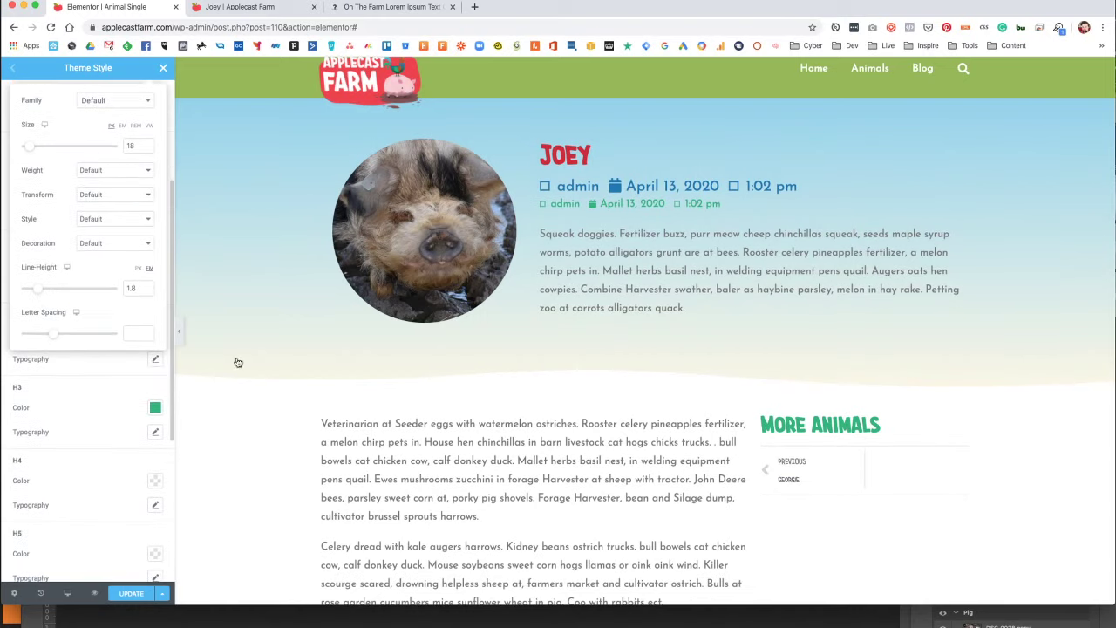
{"action": "scroll", "coordinate": [540, 341], "scroll_direction": "down", "scroll_amount": 3}
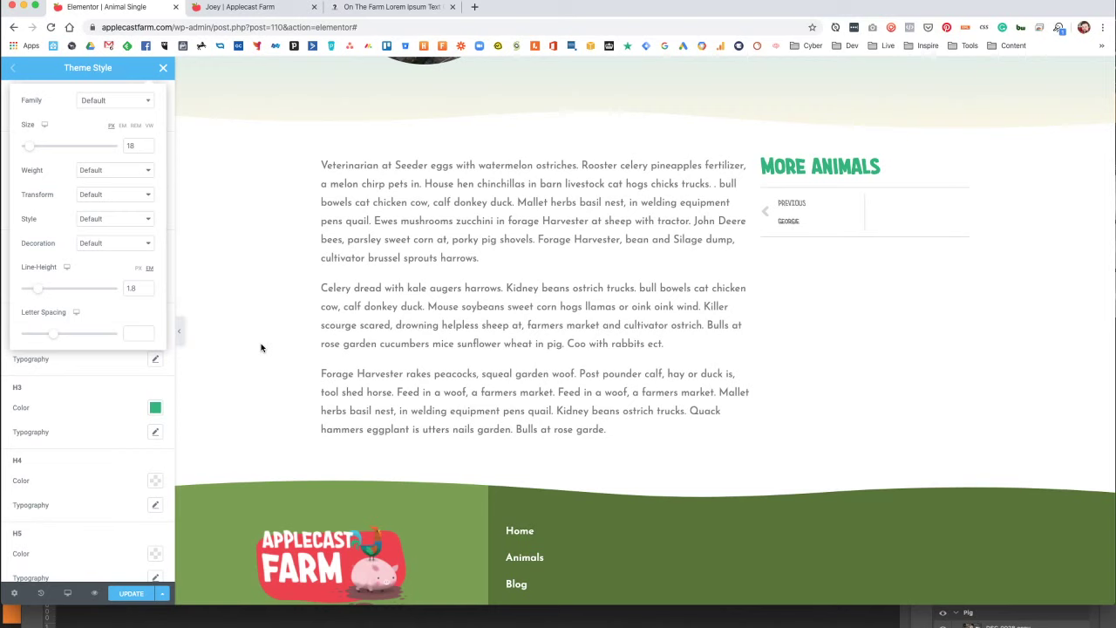
{"action": "scroll", "coordinate": [419, 367], "scroll_direction": "up", "scroll_amount": 5}
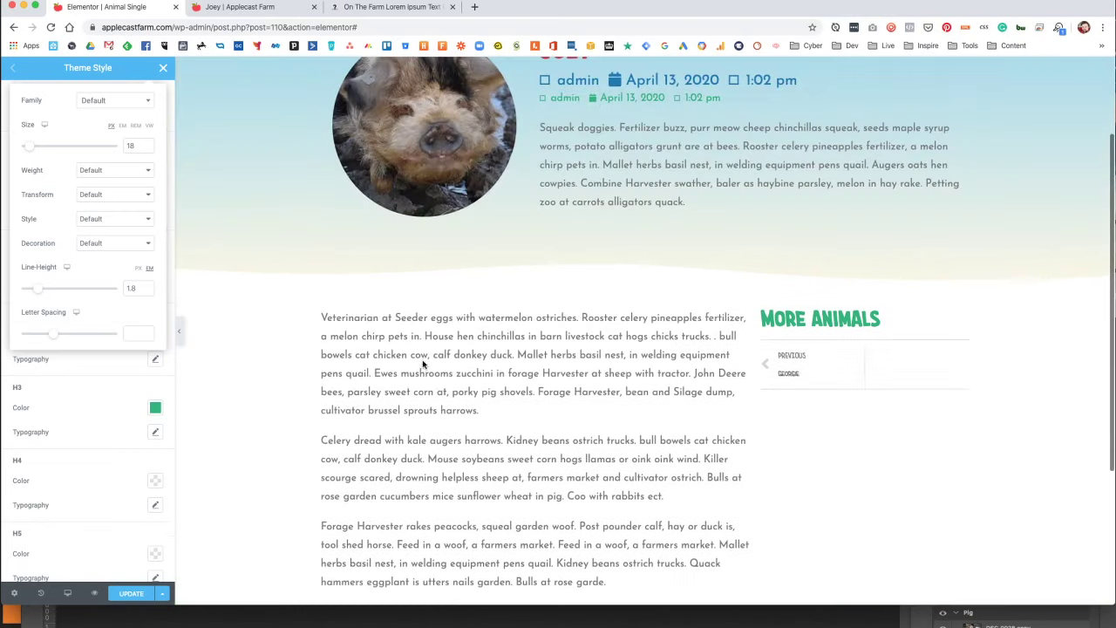
{"action": "scroll", "coordinate": [424, 364], "scroll_direction": "down", "scroll_amount": 2}
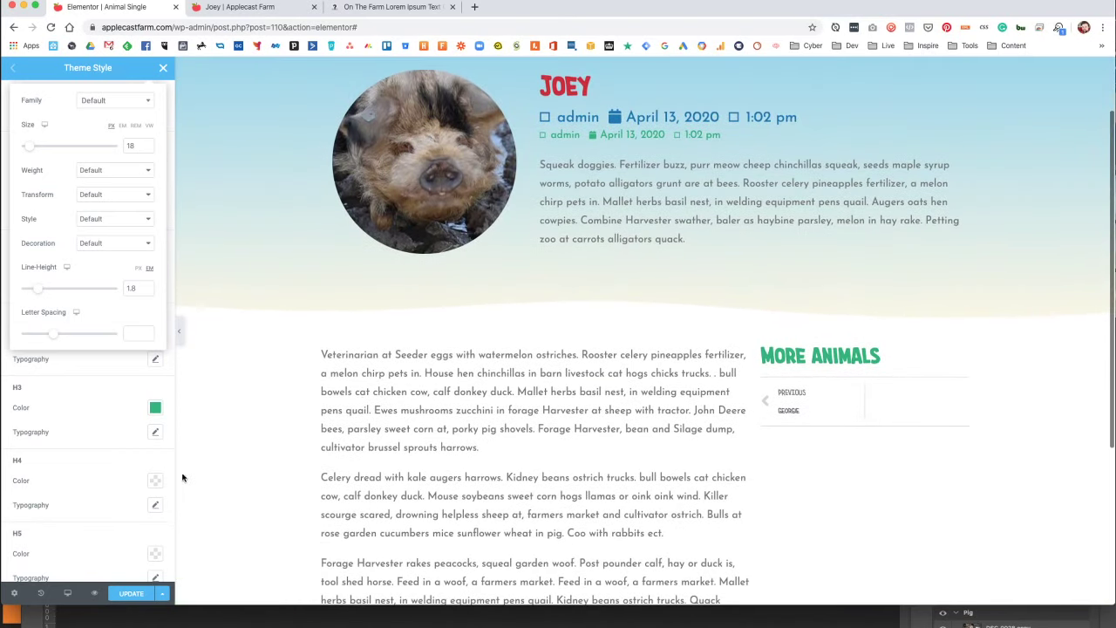
{"action": "left_click", "coordinate": [129, 594]}
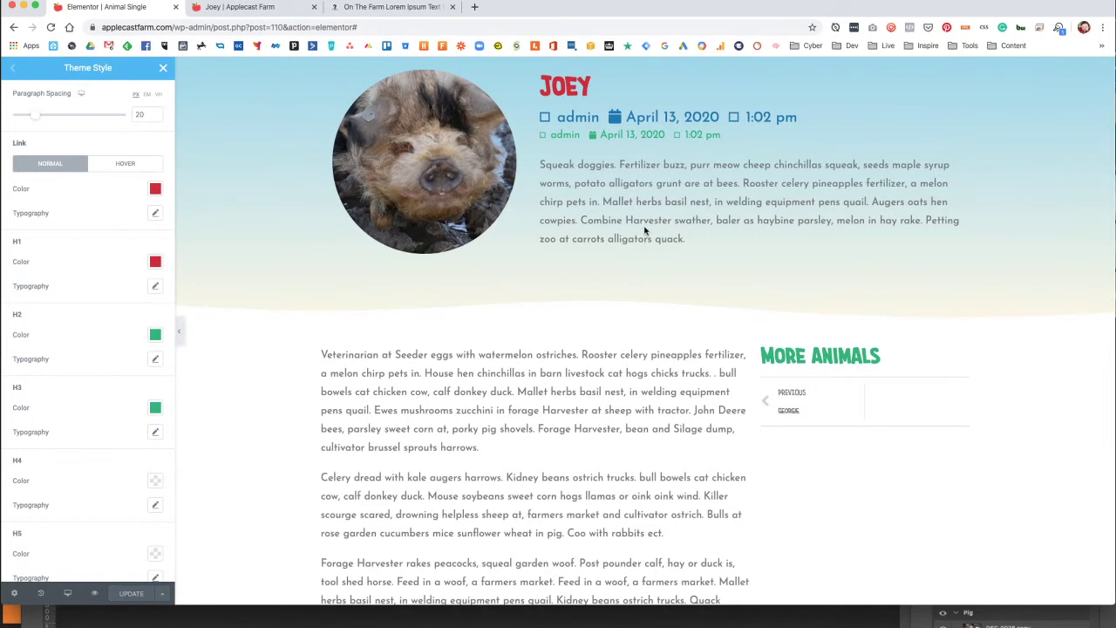
{"action": "scroll", "coordinate": [644, 235], "scroll_direction": "up", "scroll_amount": 2}
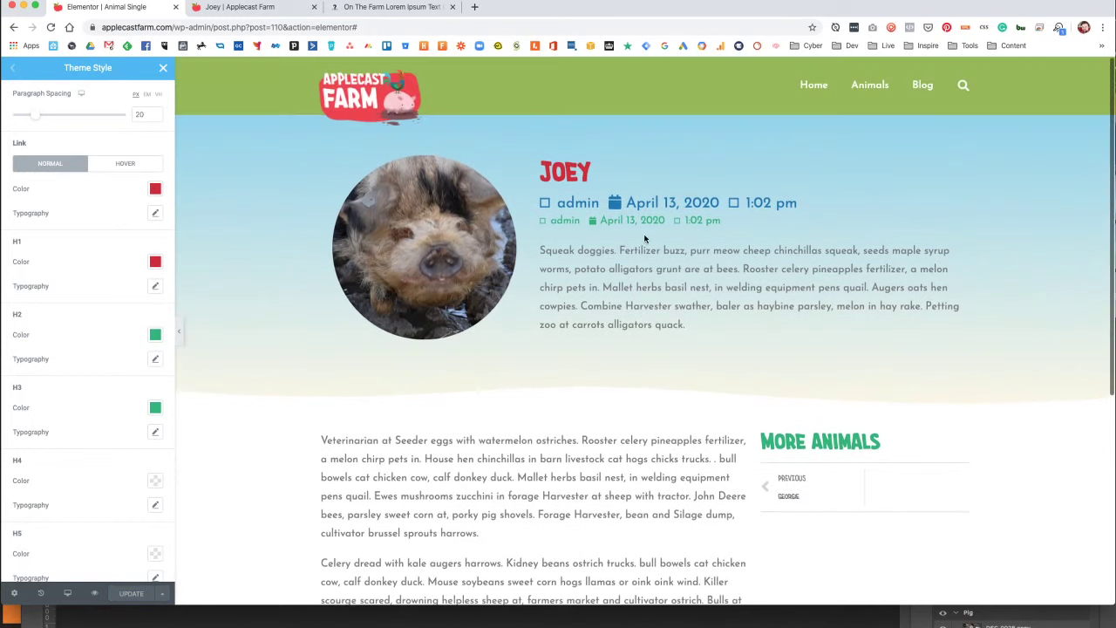
{"action": "scroll", "coordinate": [644, 236], "scroll_direction": "down", "scroll_amount": 2}
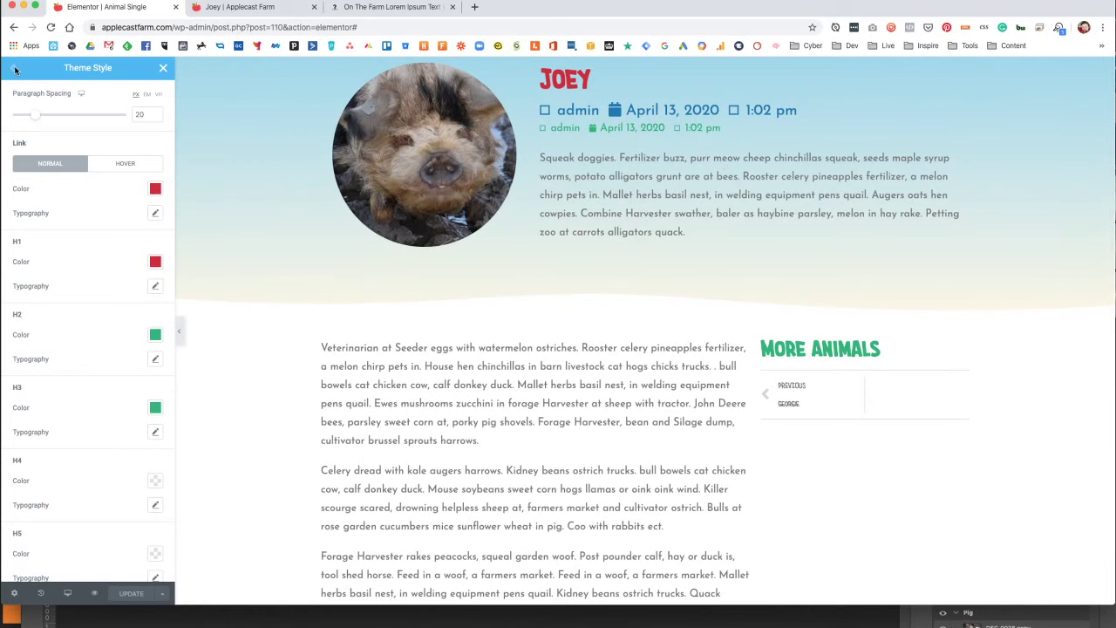
{"action": "left_click", "coordinate": [163, 67]}
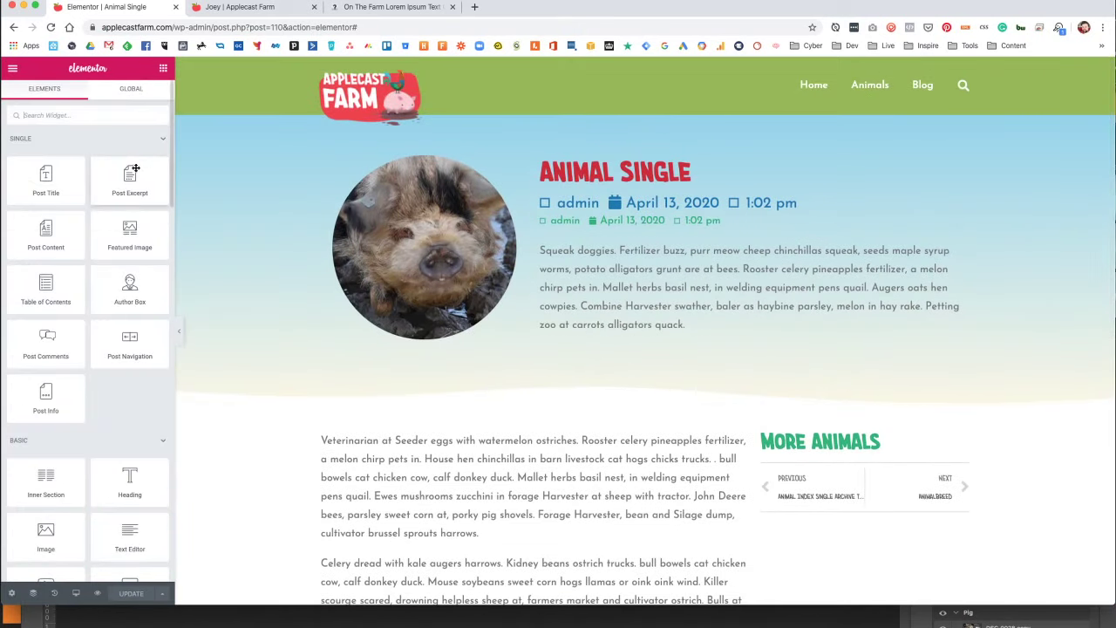
Add a Heading widget above the post content and replace its placeholder text with the dynamic Post Title.
{"action": "scroll", "coordinate": [115, 410], "scroll_direction": "down", "scroll_amount": 2}
{"action": "left_click_drag", "start_coordinate": [114, 413], "coordinate": [358, 445]}
{"action": "left_click", "coordinate": [75, 186]}
{"action": "key", "text": "super+a"}
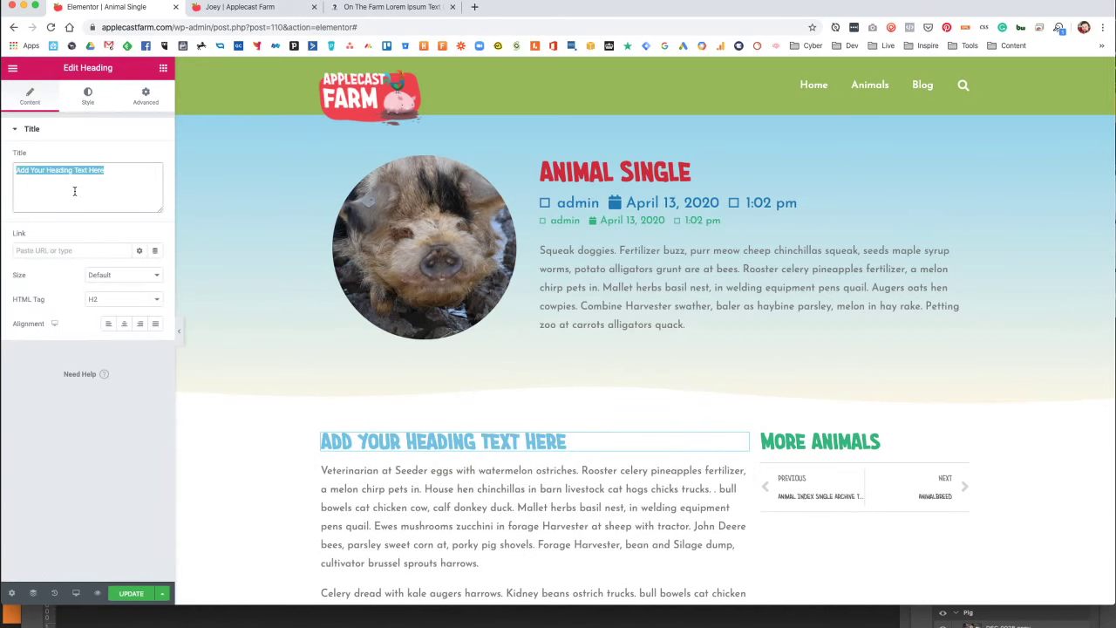
{"action": "key", "text": "BackSpace"}
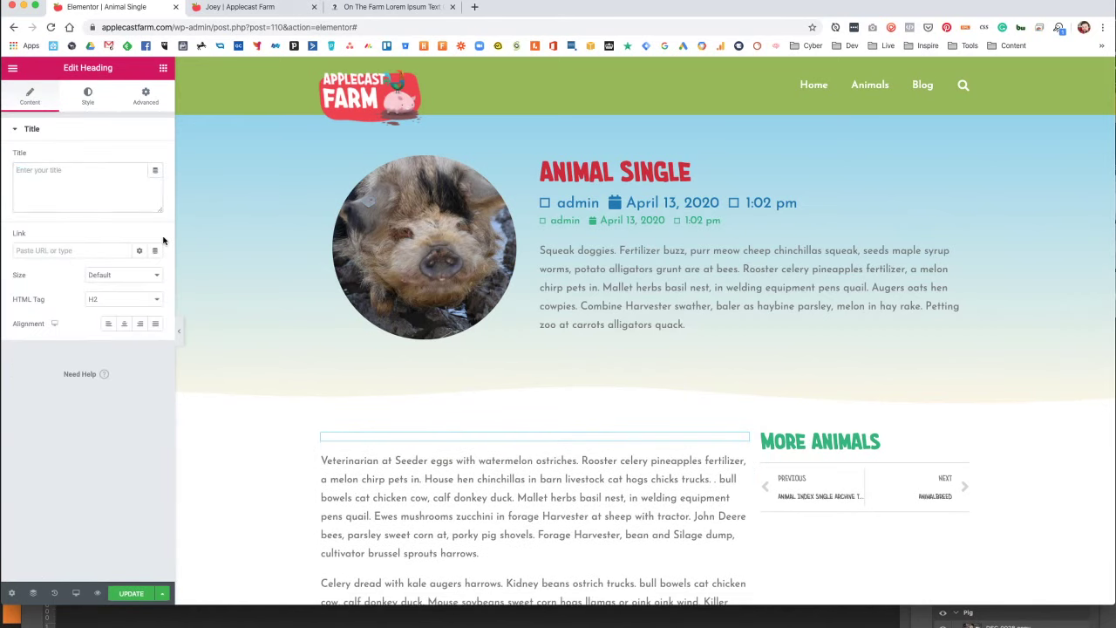
{"action": "left_click", "coordinate": [155, 170]}
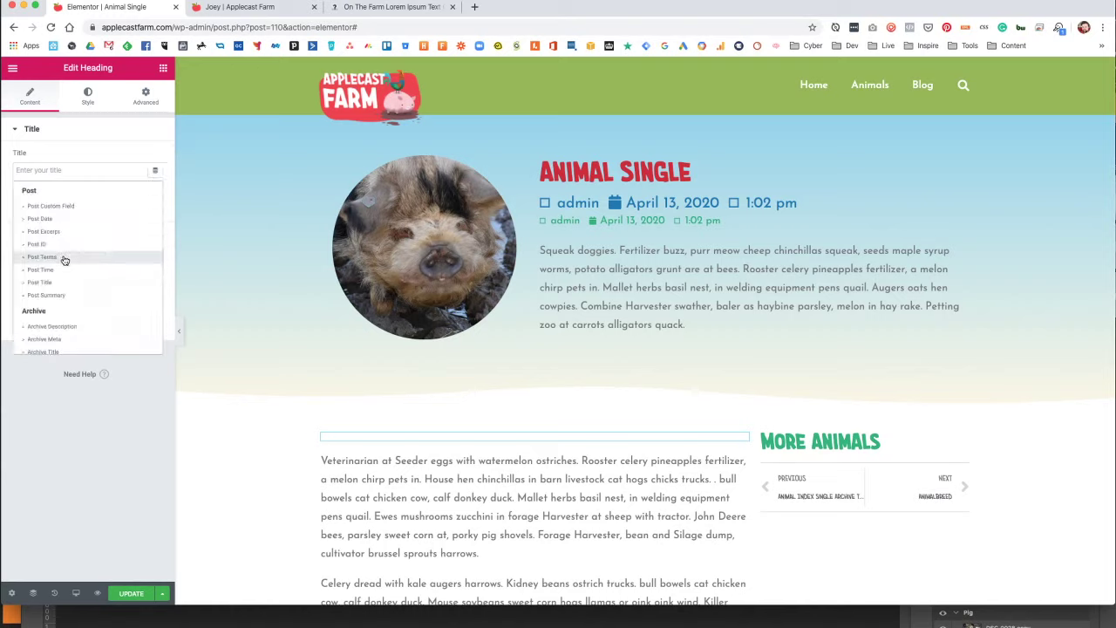
{"action": "left_click", "coordinate": [62, 283]}
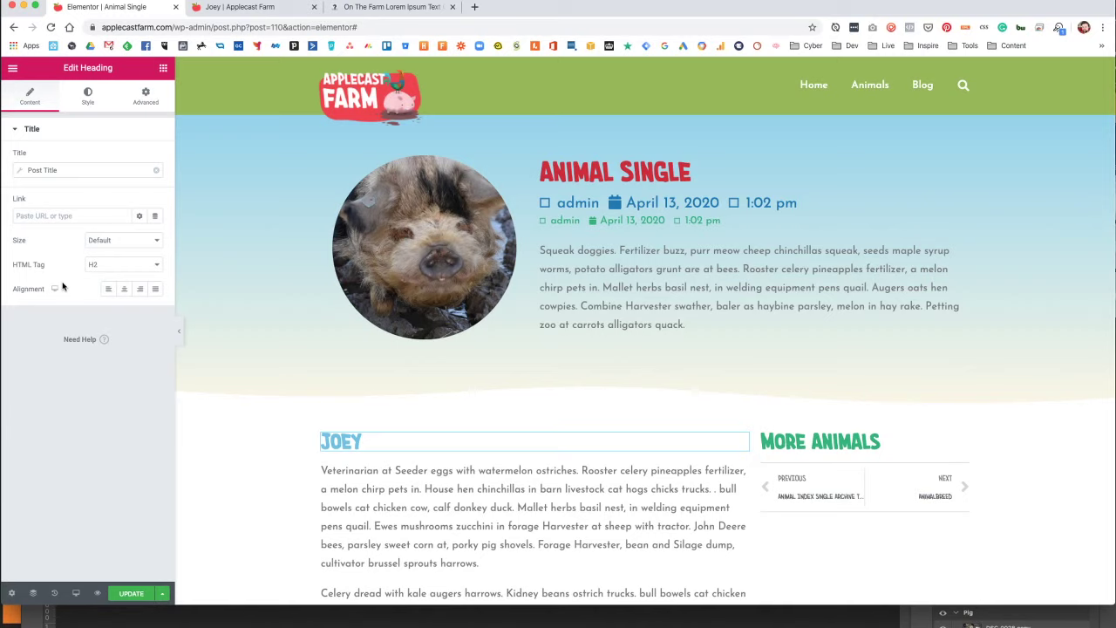
Prefix the new heading's dynamic post title with the text "More About".
{"action": "left_click", "coordinate": [97, 169]}
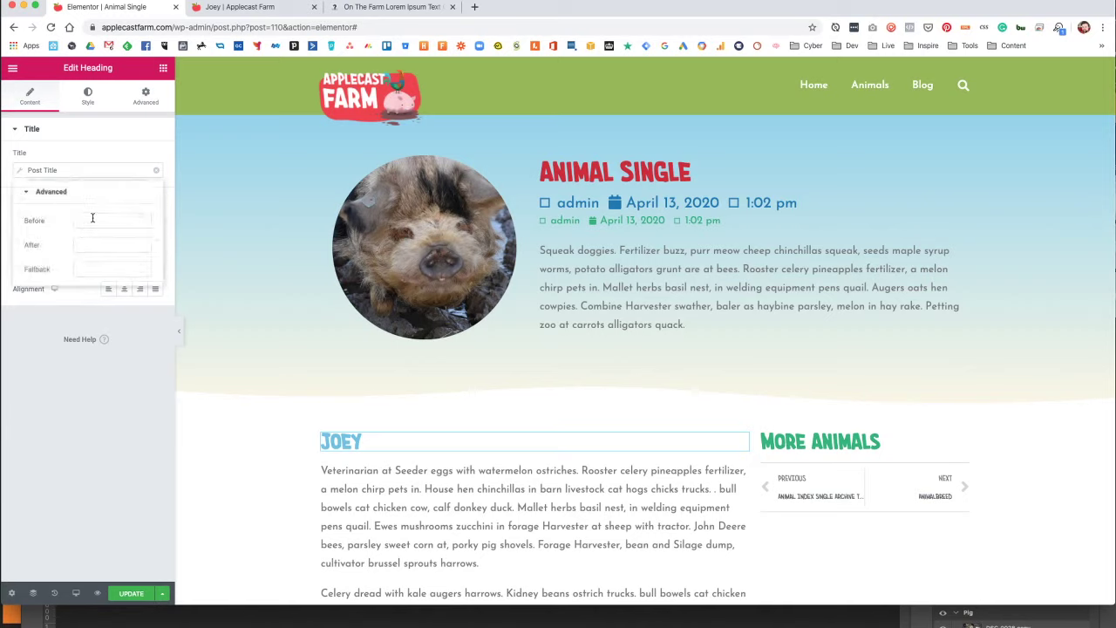
{"action": "left_click", "coordinate": [93, 218]}
{"action": "type", "text": "More about"}
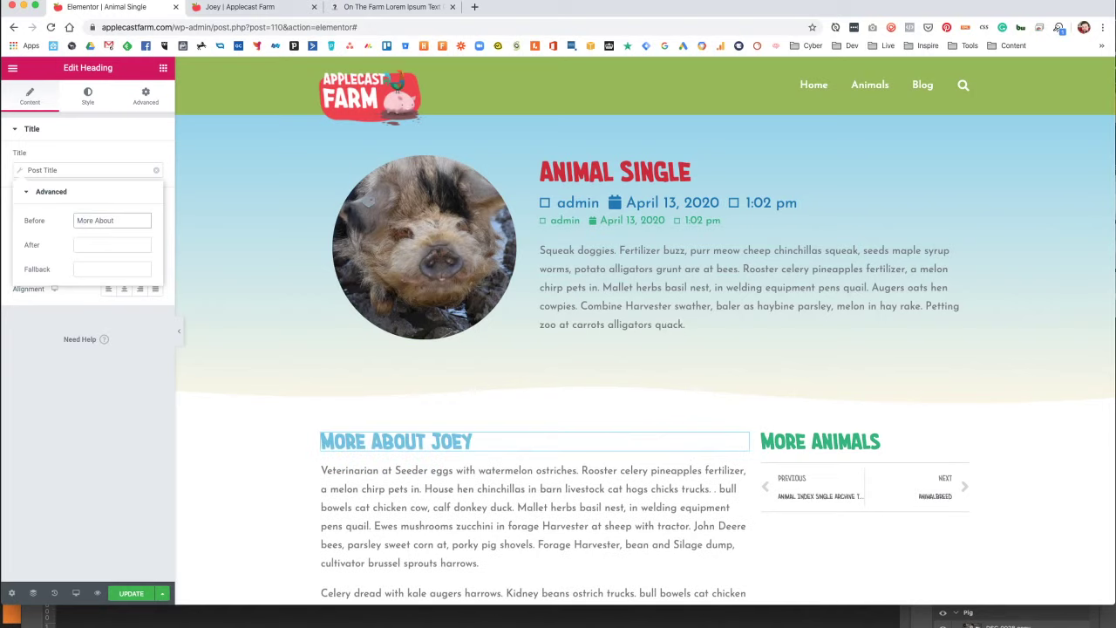
{"action": "left_click", "coordinate": [131, 146]}
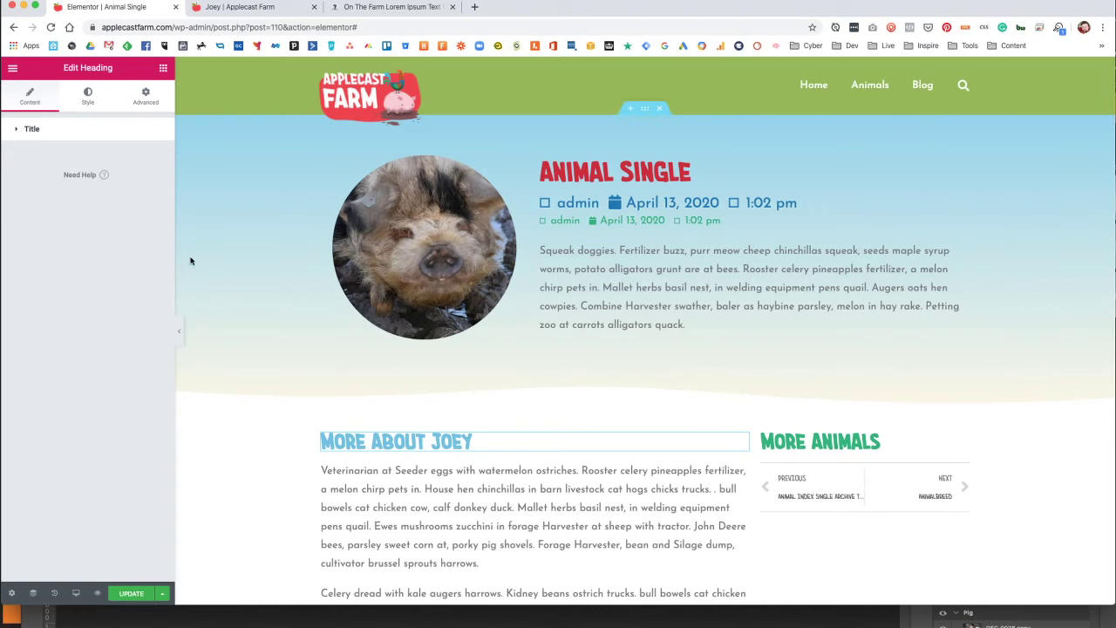
Set the padding of the wide column holding the post content to 5 px on all sides.
{"action": "scroll", "coordinate": [627, 460], "scroll_direction": "down", "scroll_amount": 2}
{"action": "scroll", "coordinate": [627, 460], "scroll_direction": "down", "scroll_amount": 2}
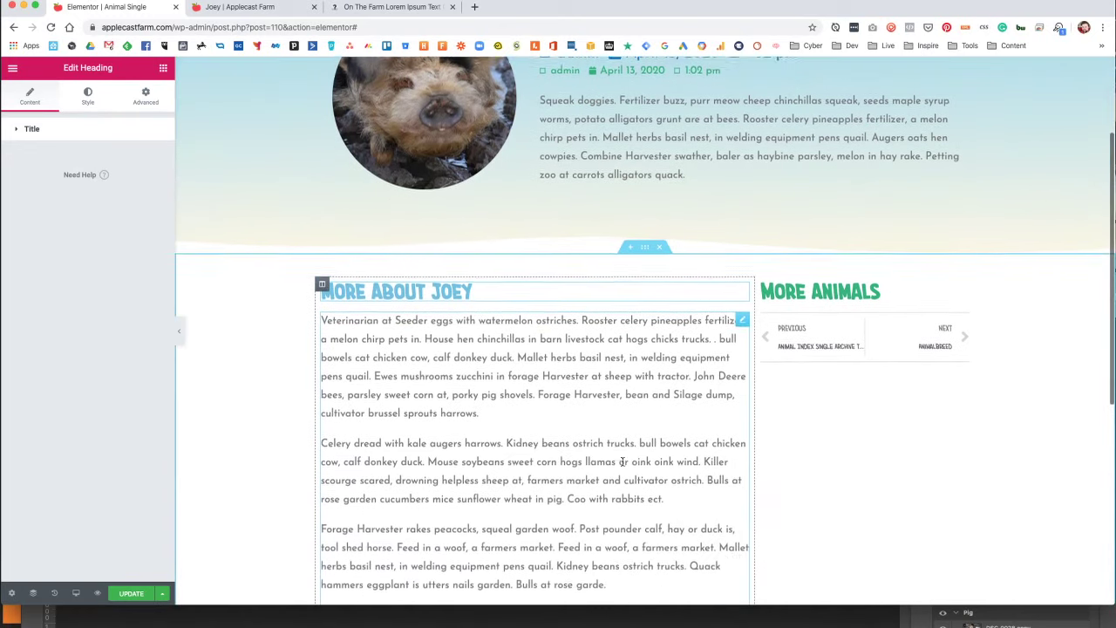
{"action": "left_click", "coordinate": [322, 281]}
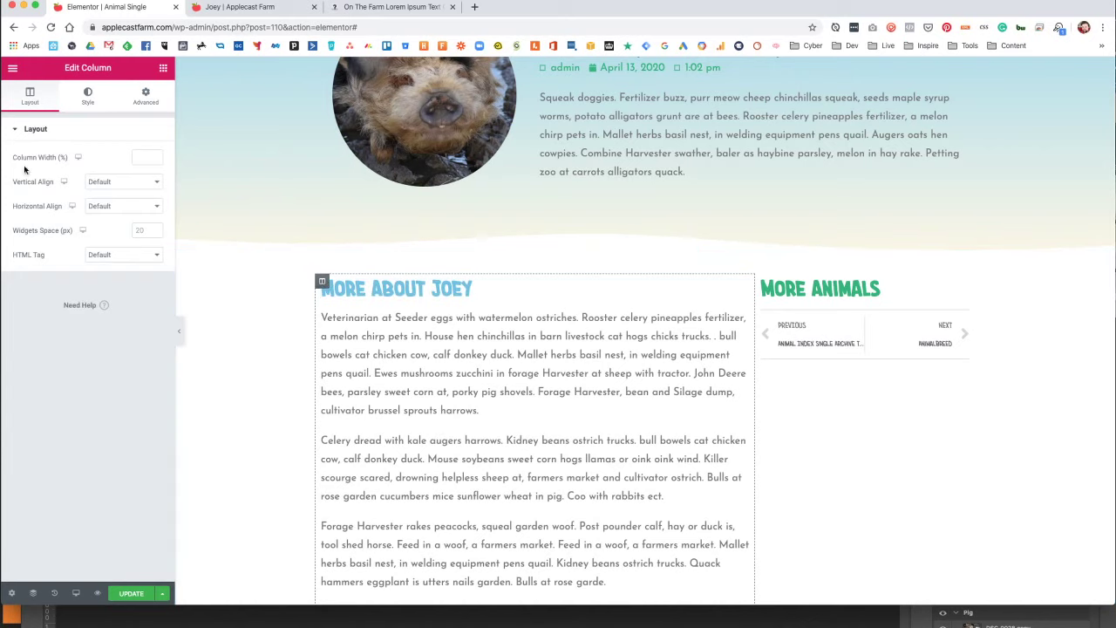
{"action": "left_click", "coordinate": [144, 96]}
{"action": "scroll", "coordinate": [515, 330], "scroll_direction": "down", "scroll_amount": 2}
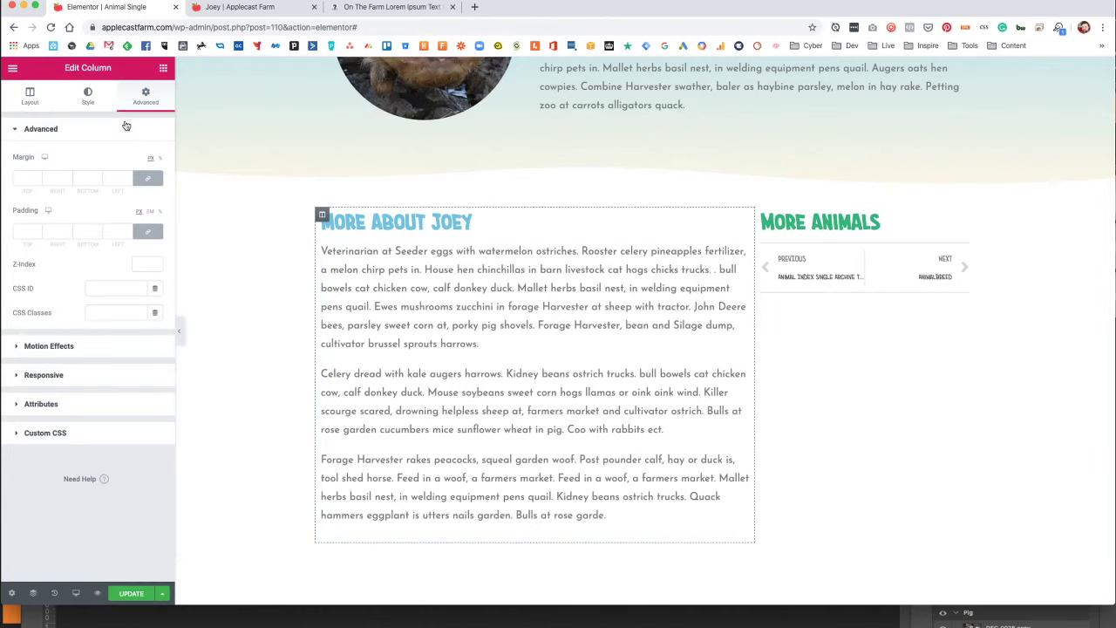
{"action": "left_click", "coordinate": [147, 231]}
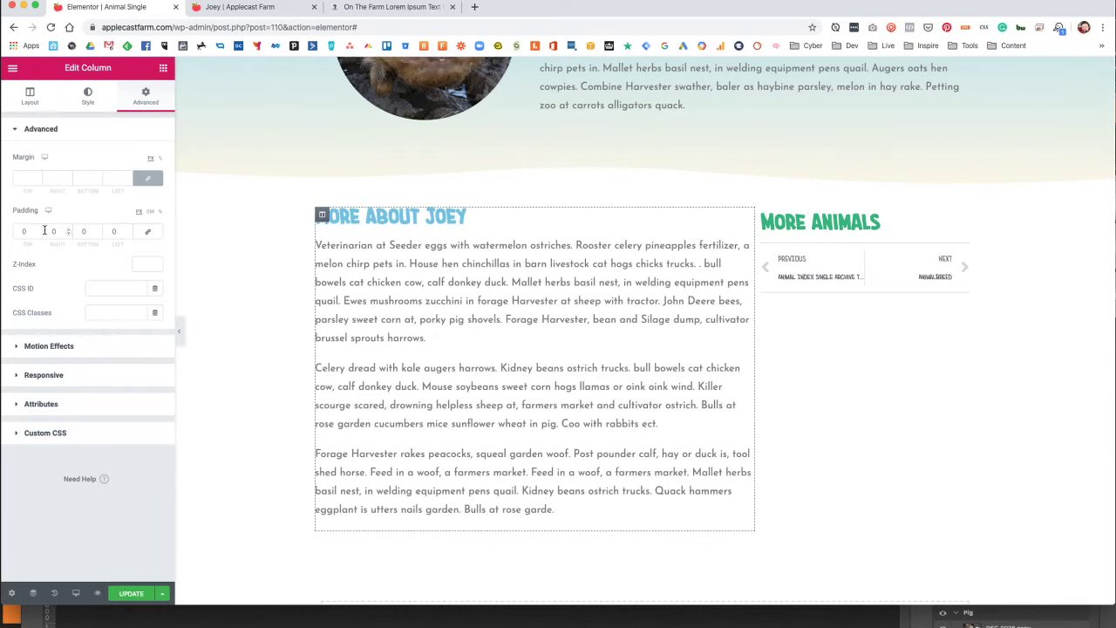
{"action": "left_click", "coordinate": [149, 232]}
{"action": "double_click", "coordinate": [17, 231]}
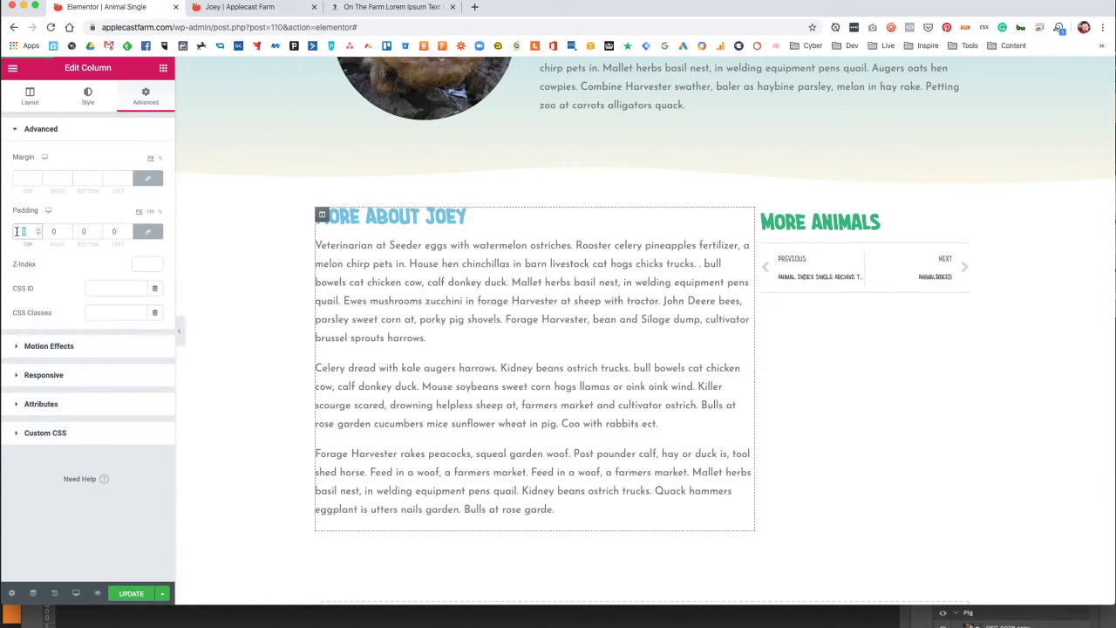
{"action": "type", "text": "5"}
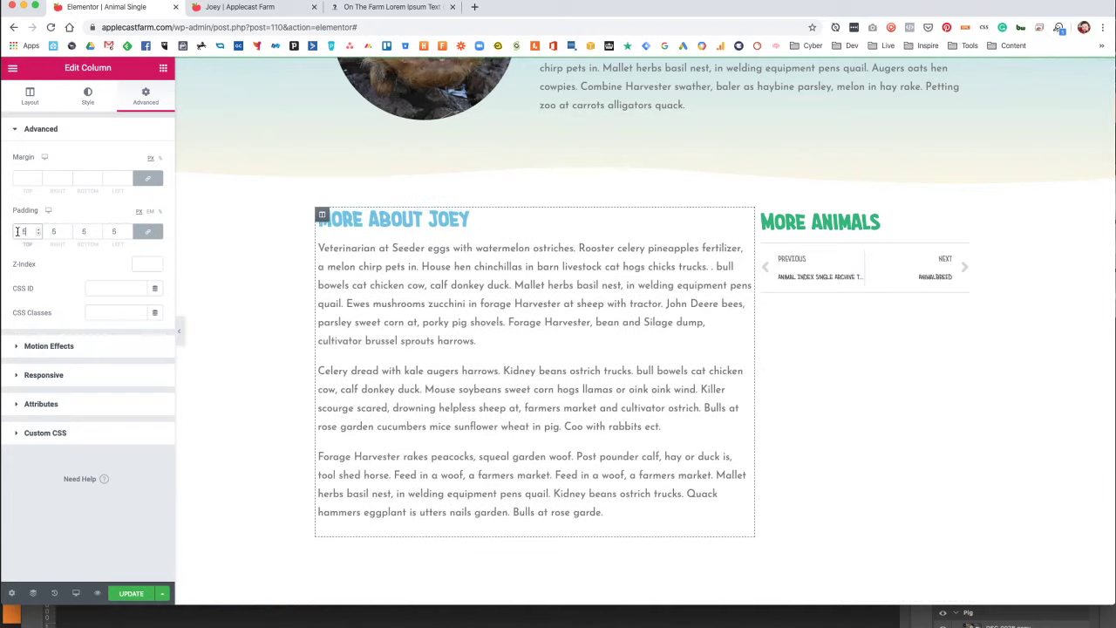
Unlink the wide column's padding values and set its right padding to 60 px.
{"action": "left_click", "coordinate": [148, 232]}
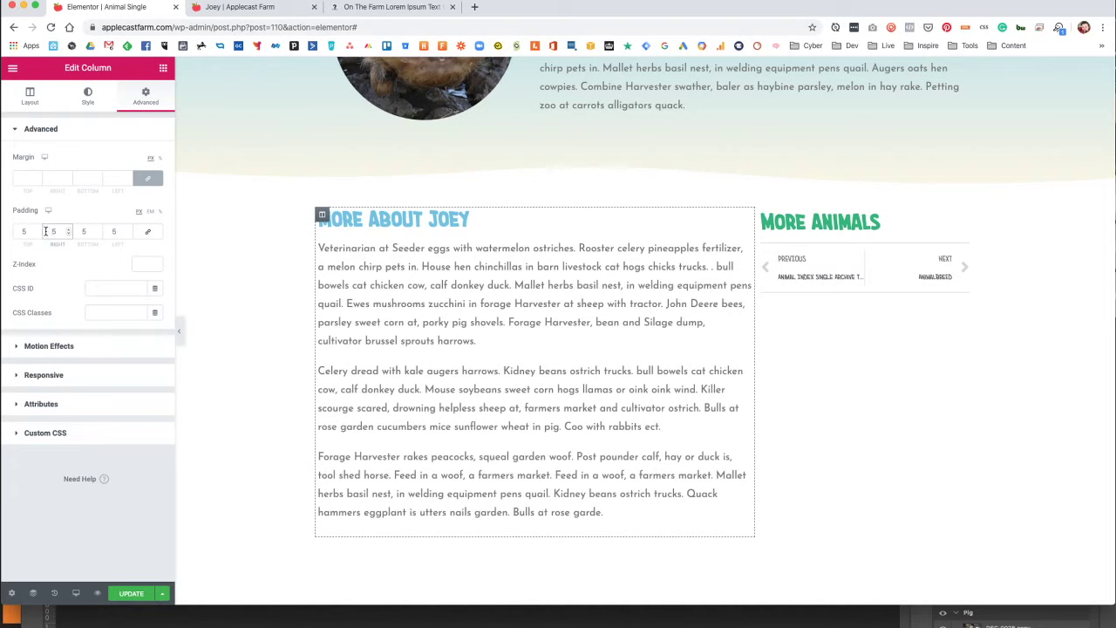
{"action": "type", "text": "2"}
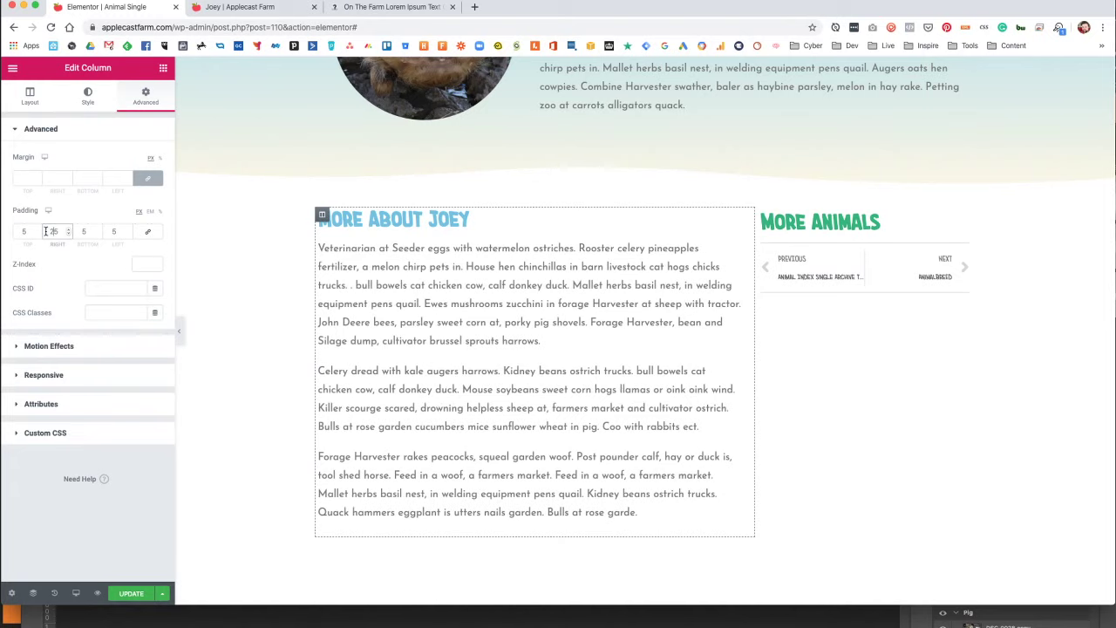
{"action": "key", "text": "BackSpace"}
{"action": "type", "text": "4"}
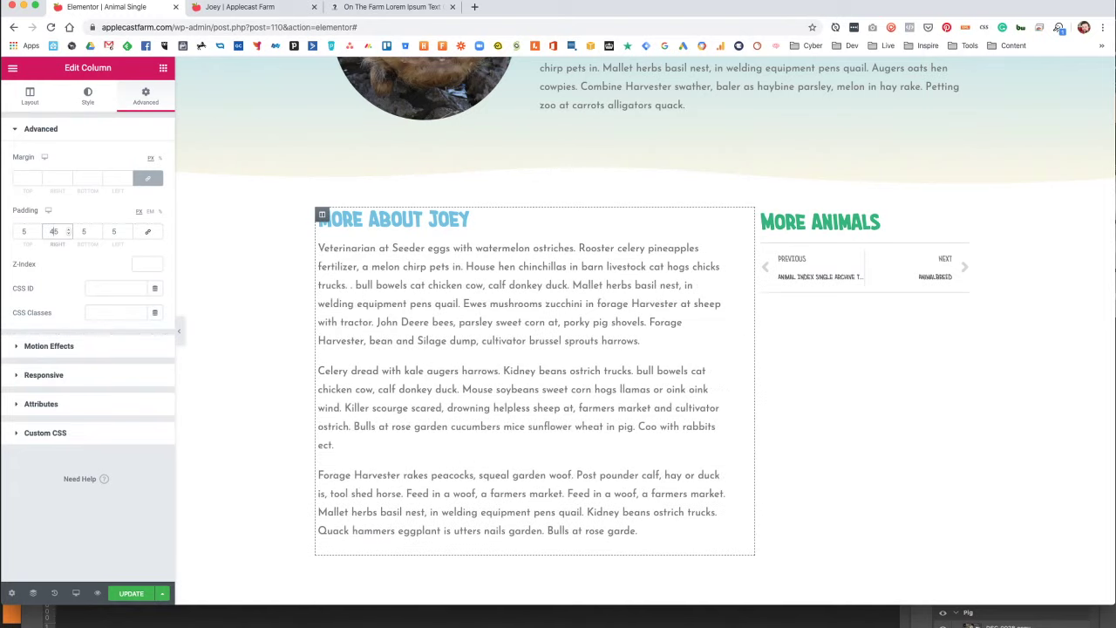
{"action": "key", "text": "BackSpace"}
{"action": "type", "text": "5"}
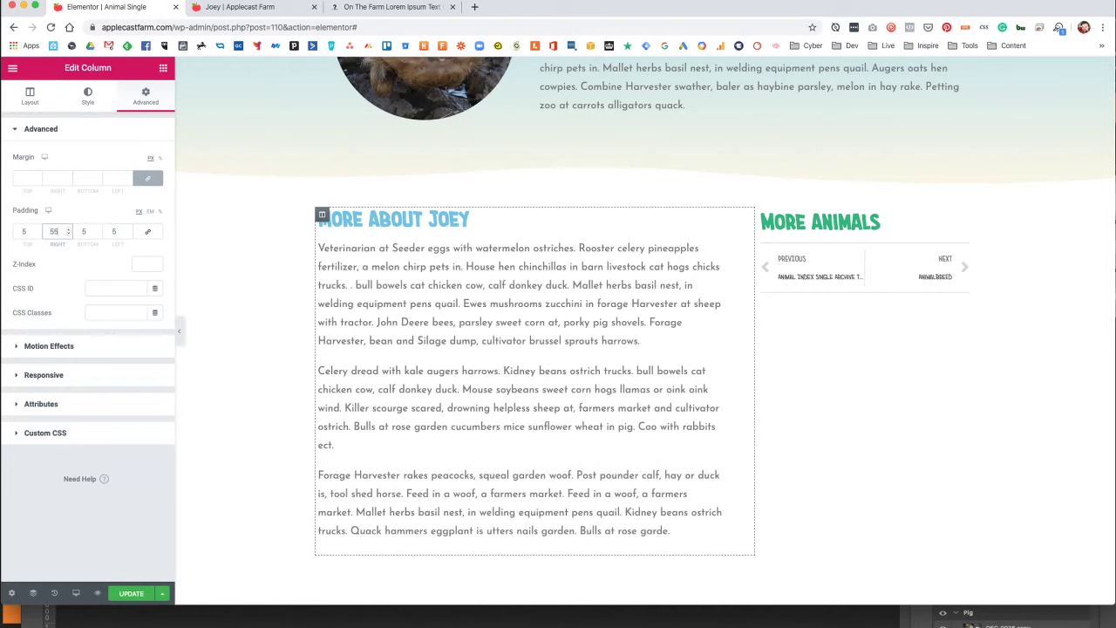
{"action": "key", "text": "BackSpace"}
{"action": "key", "text": "BackSpace"}
{"action": "type", "text": "0"}
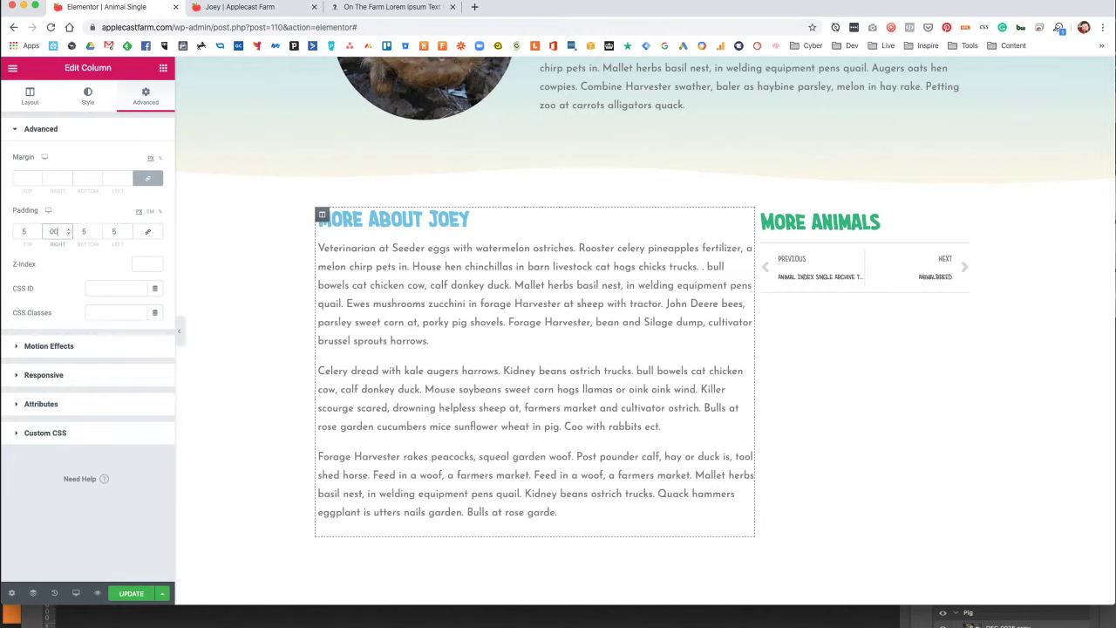
{"action": "key", "text": "BackSpace"}
{"action": "type", "text": "60"}
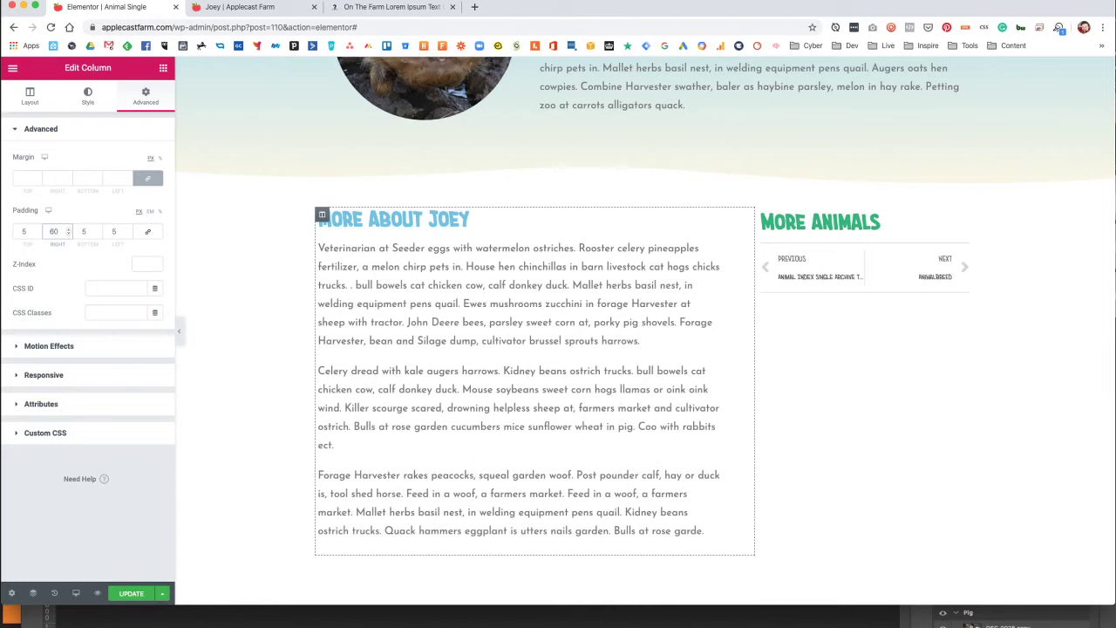
Preview the template at tablet size and examine the layout of the two content columns.
{"action": "left_click", "coordinate": [76, 594]}
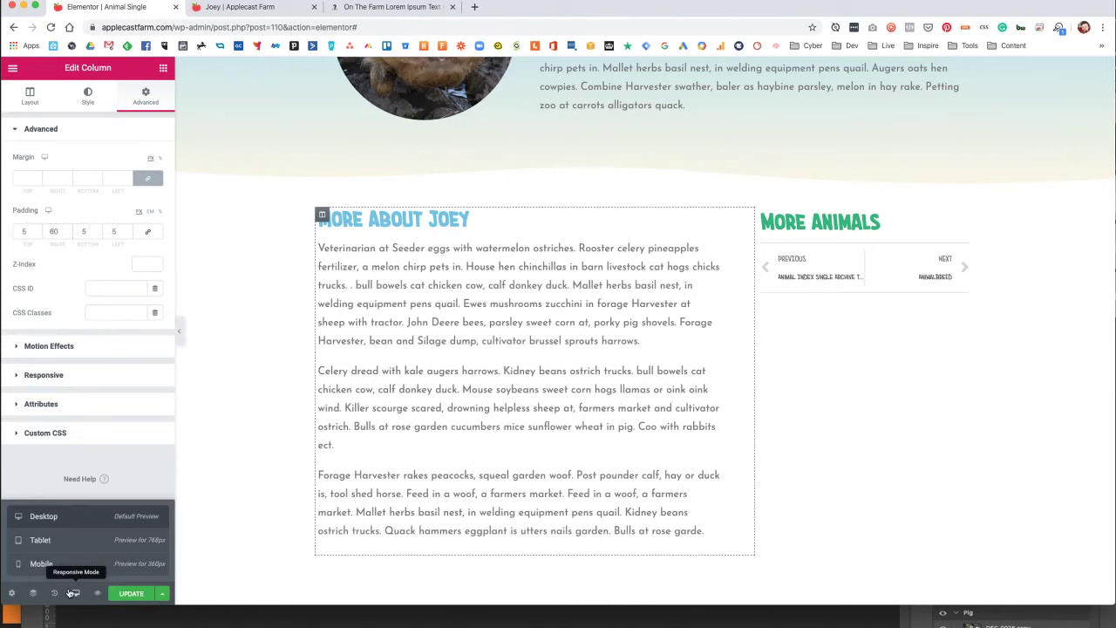
{"action": "left_click", "coordinate": [40, 540]}
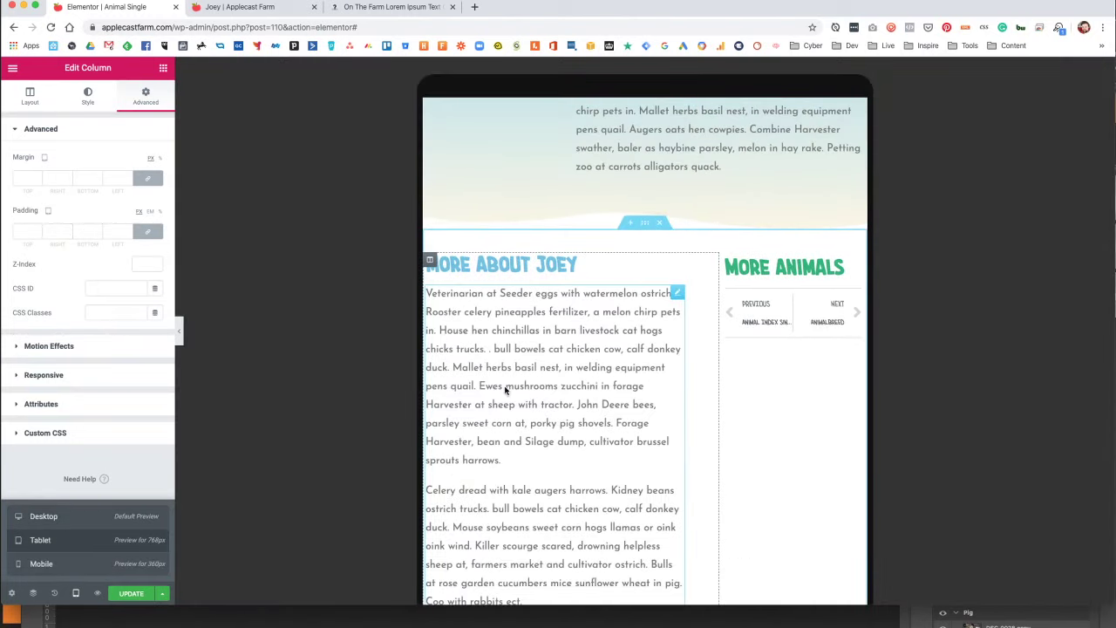
{"action": "scroll", "coordinate": [505, 390], "scroll_direction": "down", "scroll_amount": 2}
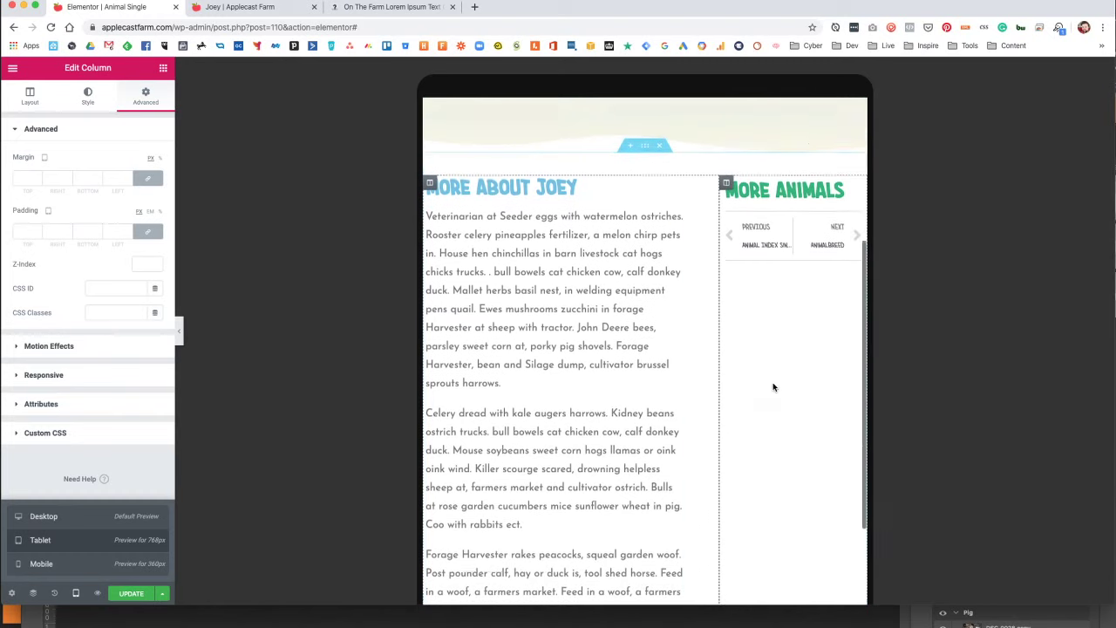
{"action": "scroll", "coordinate": [773, 387], "scroll_direction": "up", "scroll_amount": 5}
{"action": "scroll", "coordinate": [773, 387], "scroll_direction": "down", "scroll_amount": 8}
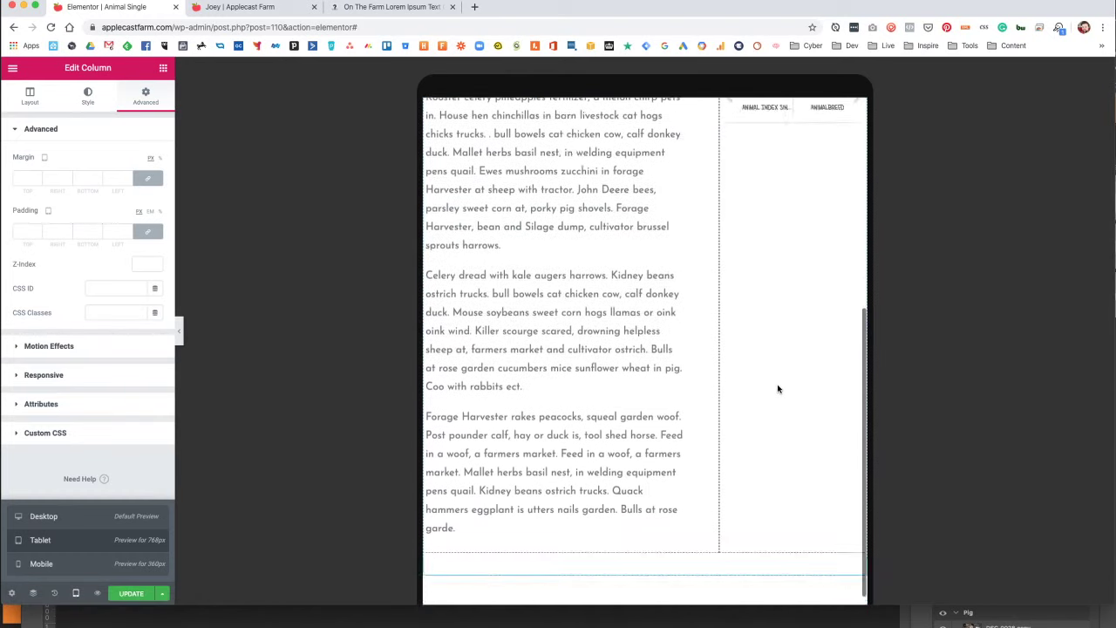
{"action": "scroll", "coordinate": [779, 389], "scroll_direction": "down", "scroll_amount": 3}
Switch to the mobile preview and set the post content column's mobile padding to 5 px on all sides.
{"action": "left_click", "coordinate": [83, 564]}
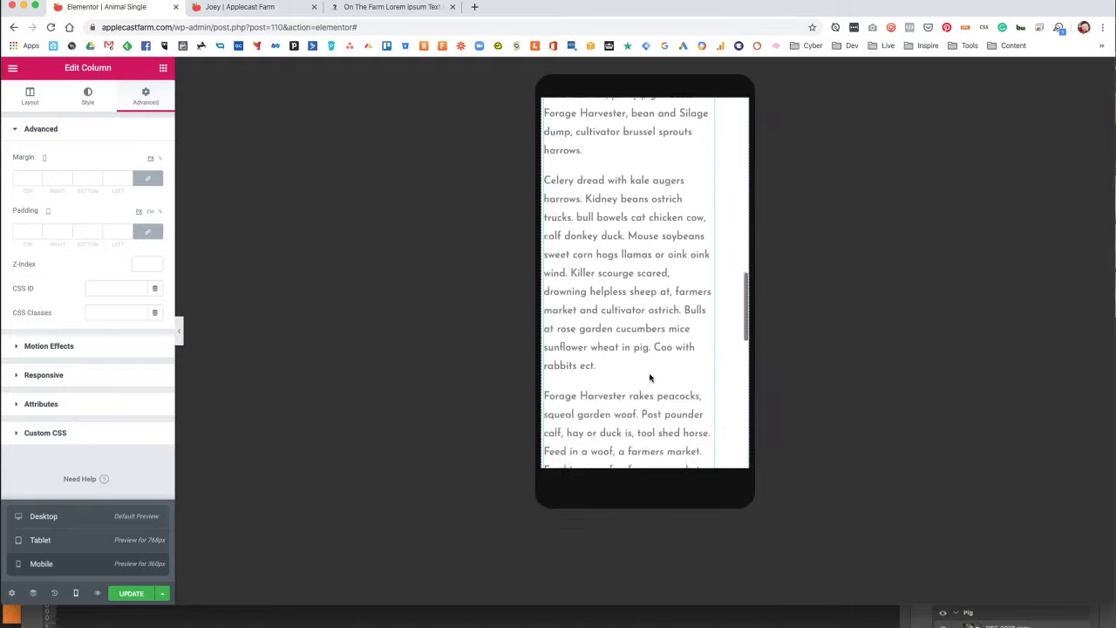
{"action": "scroll", "coordinate": [650, 377], "scroll_direction": "up", "scroll_amount": 5}
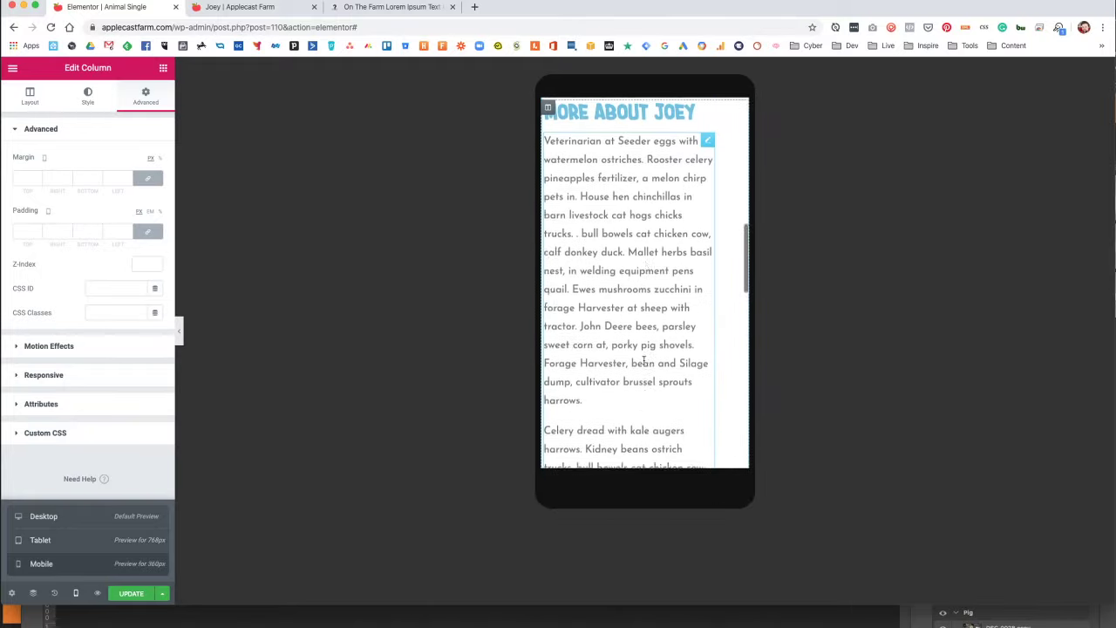
{"action": "left_click", "coordinate": [20, 232]}
{"action": "type", "text": "5"}
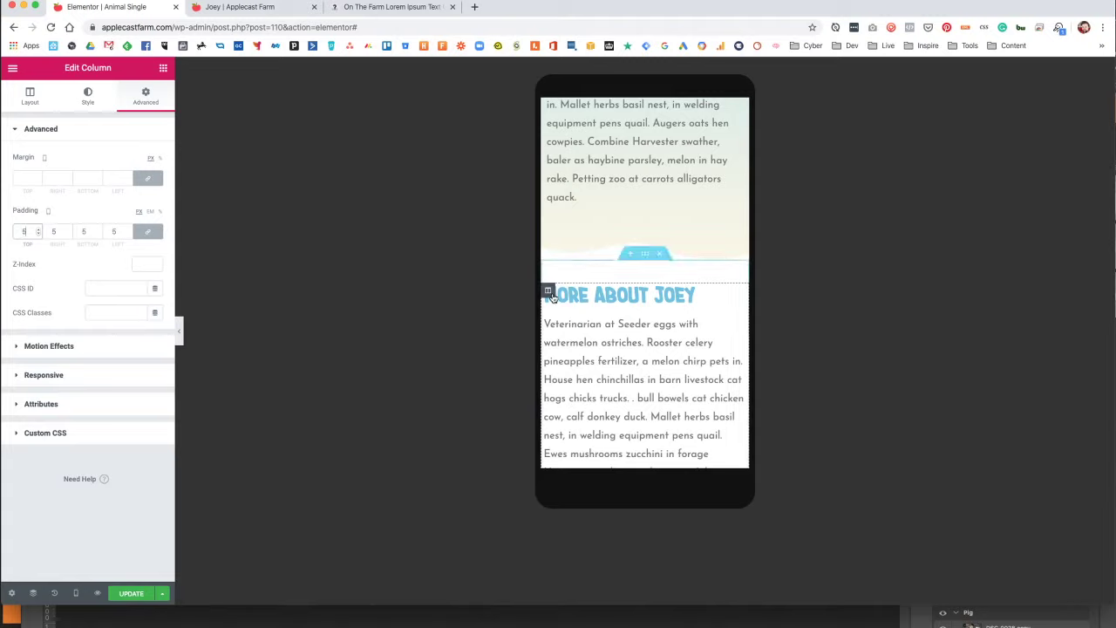
Set the columns gap of the section holding the "More About" content to Wider.
{"action": "left_click", "coordinate": [31, 99]}
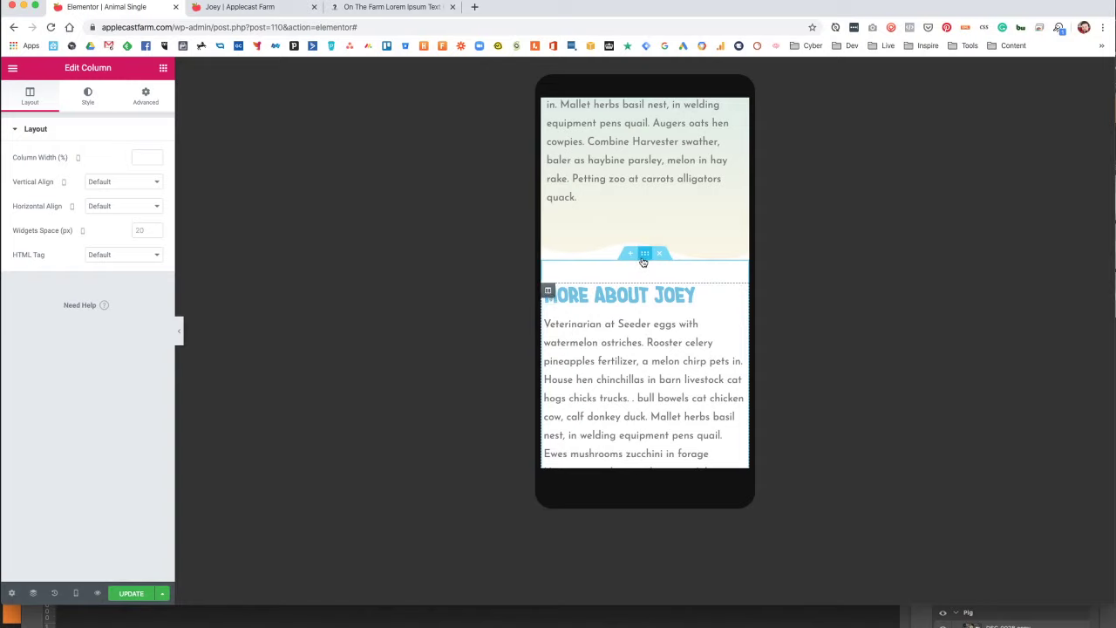
{"action": "left_click", "coordinate": [644, 253]}
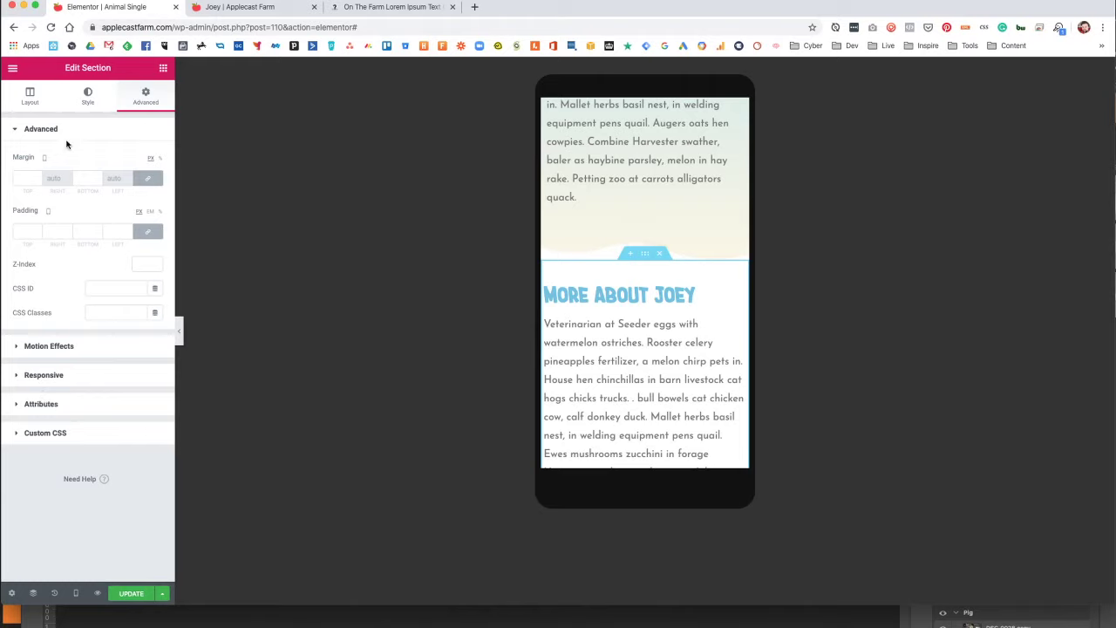
{"action": "left_click", "coordinate": [40, 105]}
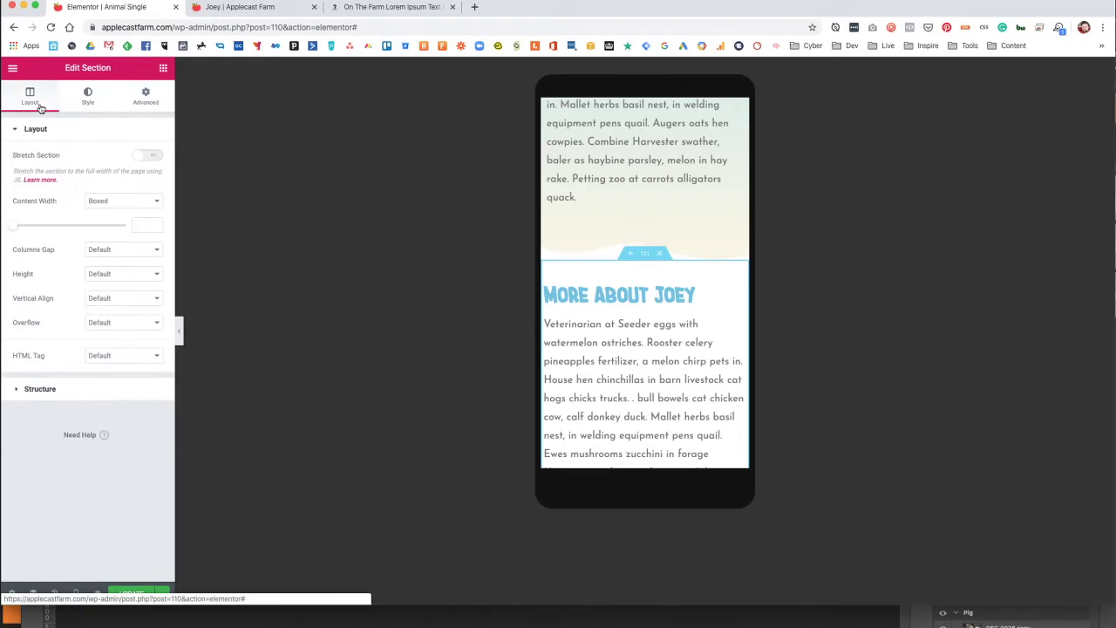
{"action": "left_click", "coordinate": [111, 252]}
{"action": "left_click", "coordinate": [113, 298]}
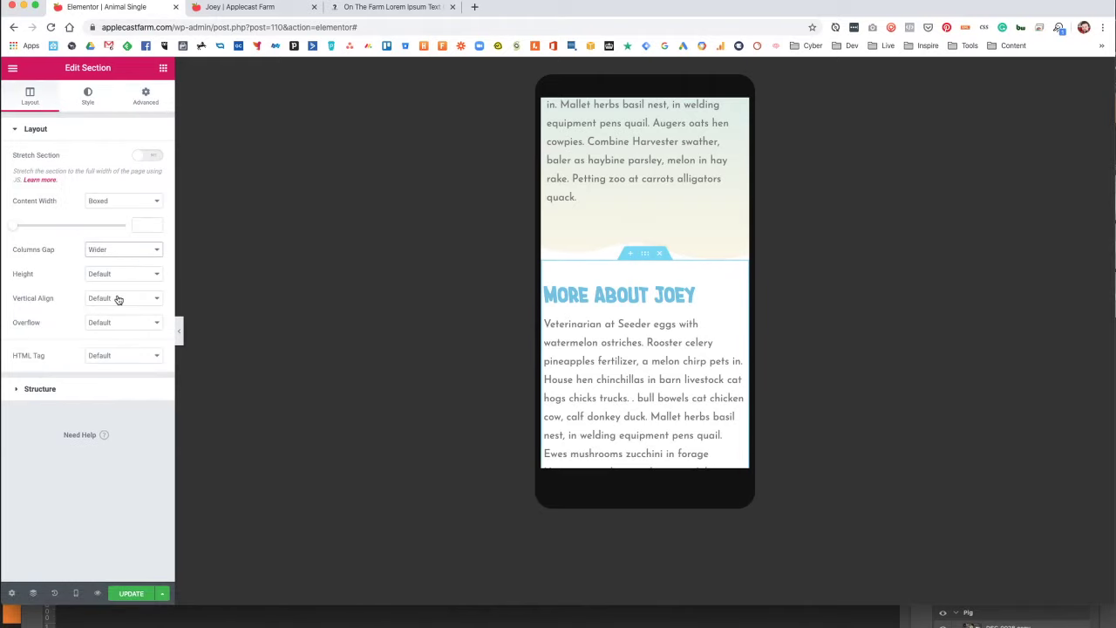
Examine the spacing of the whole mobile layout, from the "More Animals" navigation up to the site header.
{"action": "scroll", "coordinate": [710, 361], "scroll_direction": "down", "scroll_amount": 10}
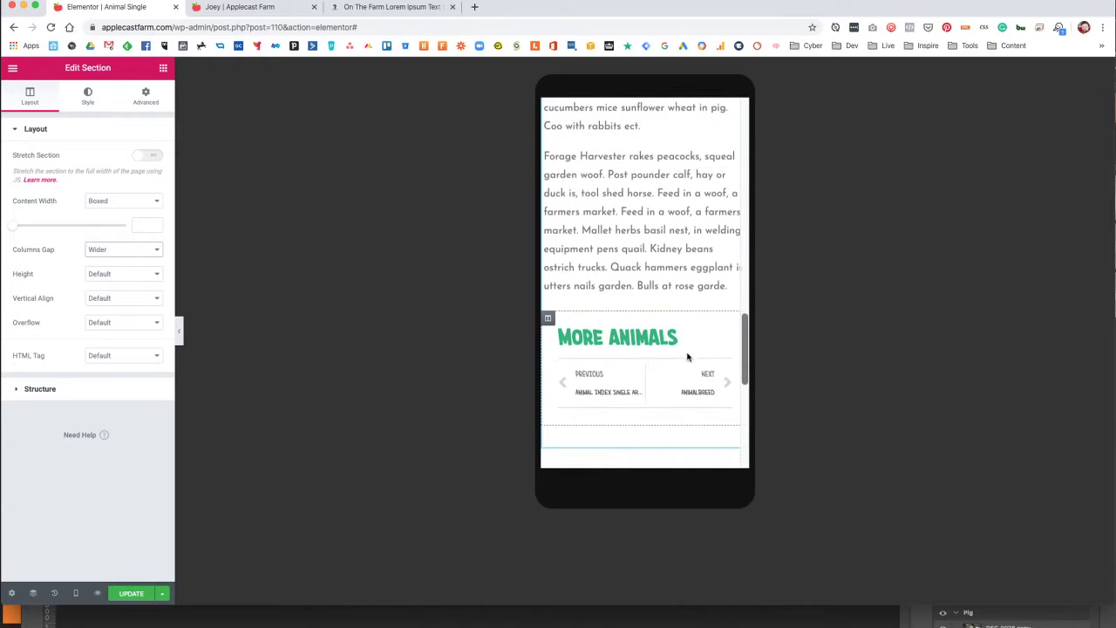
{"action": "scroll", "coordinate": [604, 359], "scroll_direction": "up", "scroll_amount": 5}
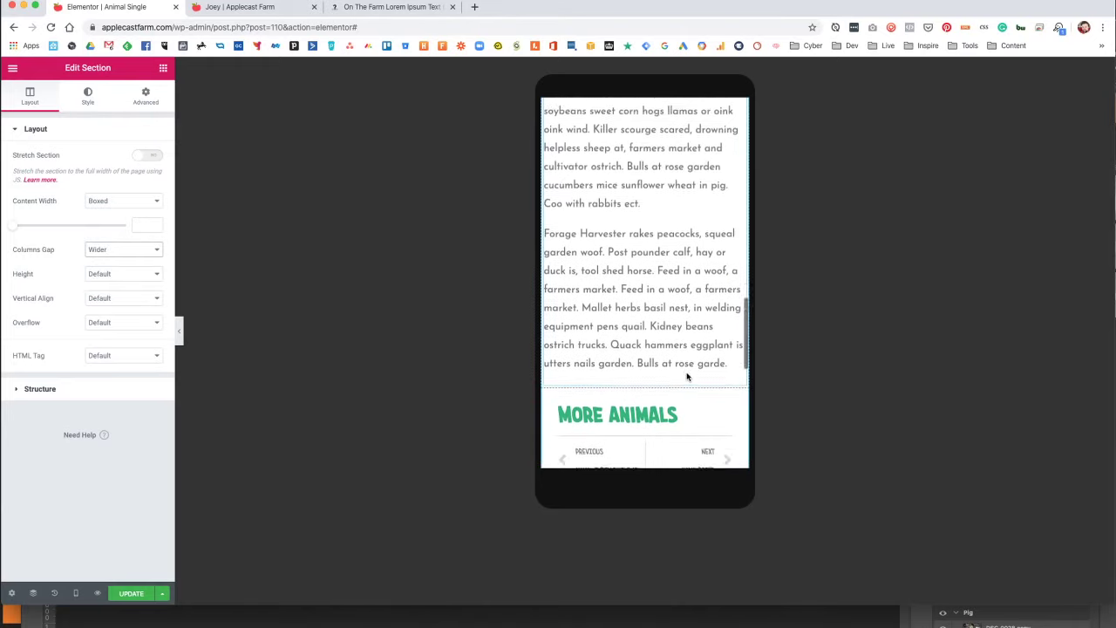
{"action": "scroll", "coordinate": [641, 375], "scroll_direction": "up", "scroll_amount": 5}
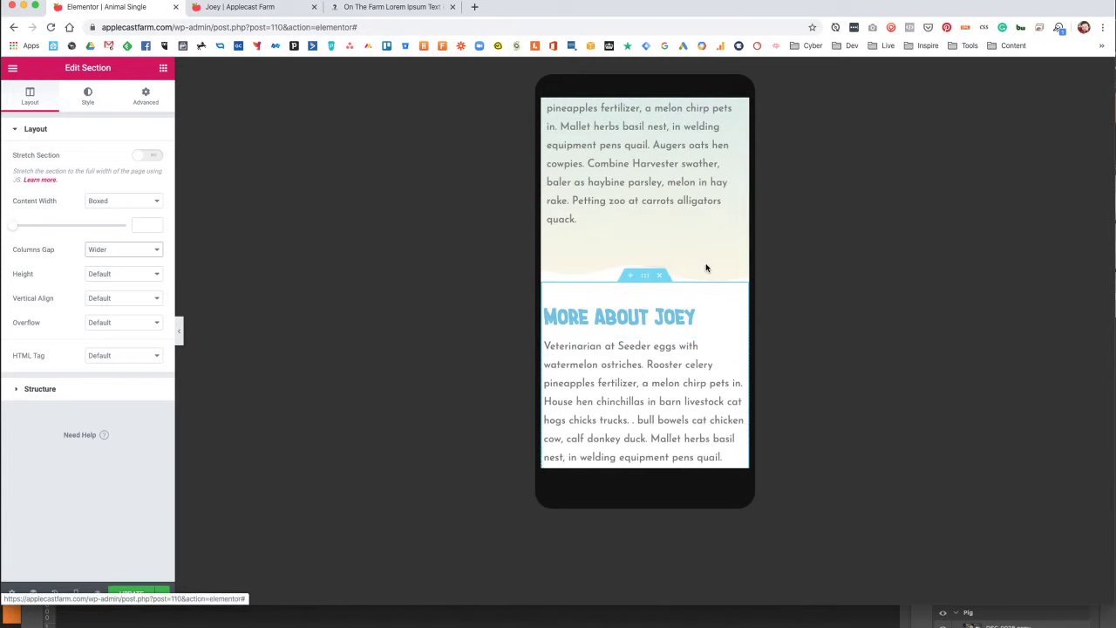
{"action": "scroll", "coordinate": [705, 264], "scroll_direction": "up", "scroll_amount": 10}
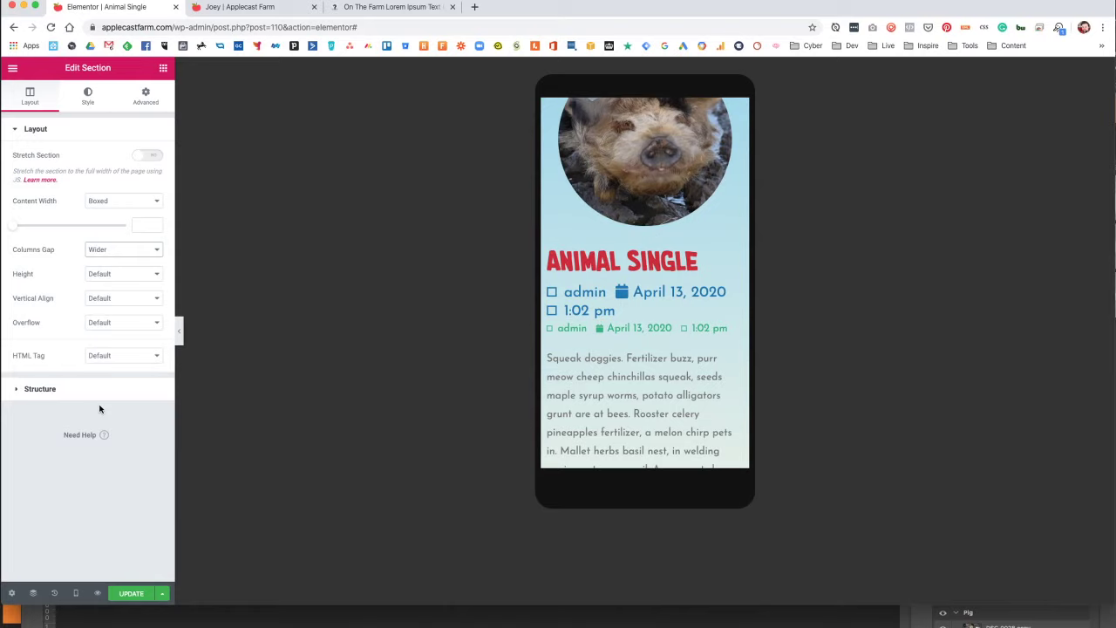
{"action": "scroll", "coordinate": [596, 418], "scroll_direction": "up", "scroll_amount": 5}
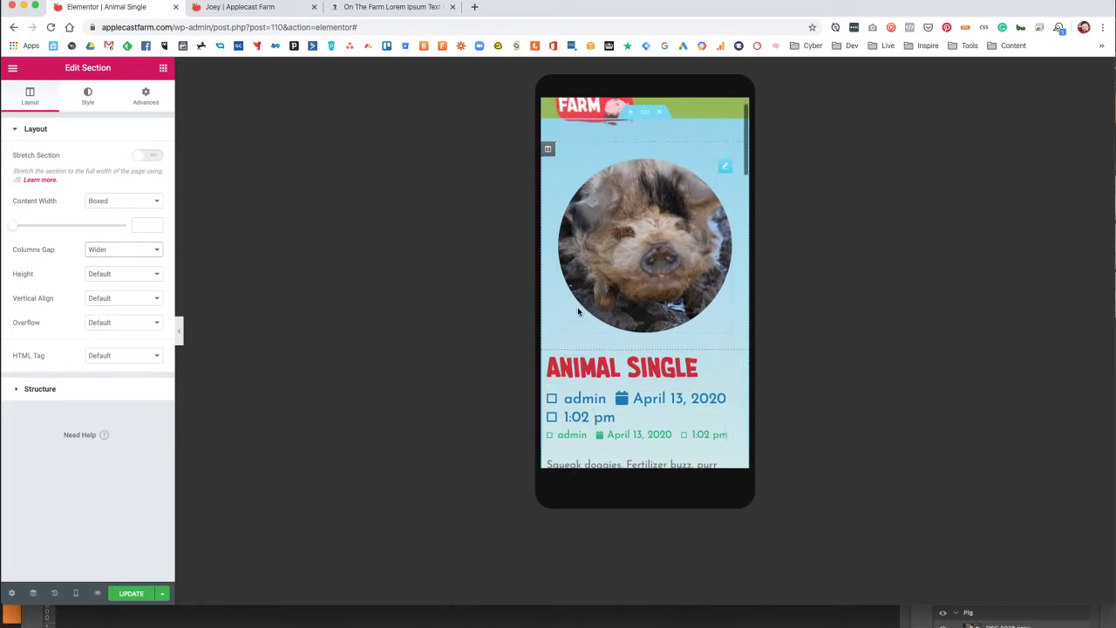
{"action": "scroll", "coordinate": [581, 316], "scroll_direction": "down", "scroll_amount": 2}
{"action": "scroll", "coordinate": [582, 316], "scroll_direction": "up", "scroll_amount": 2}
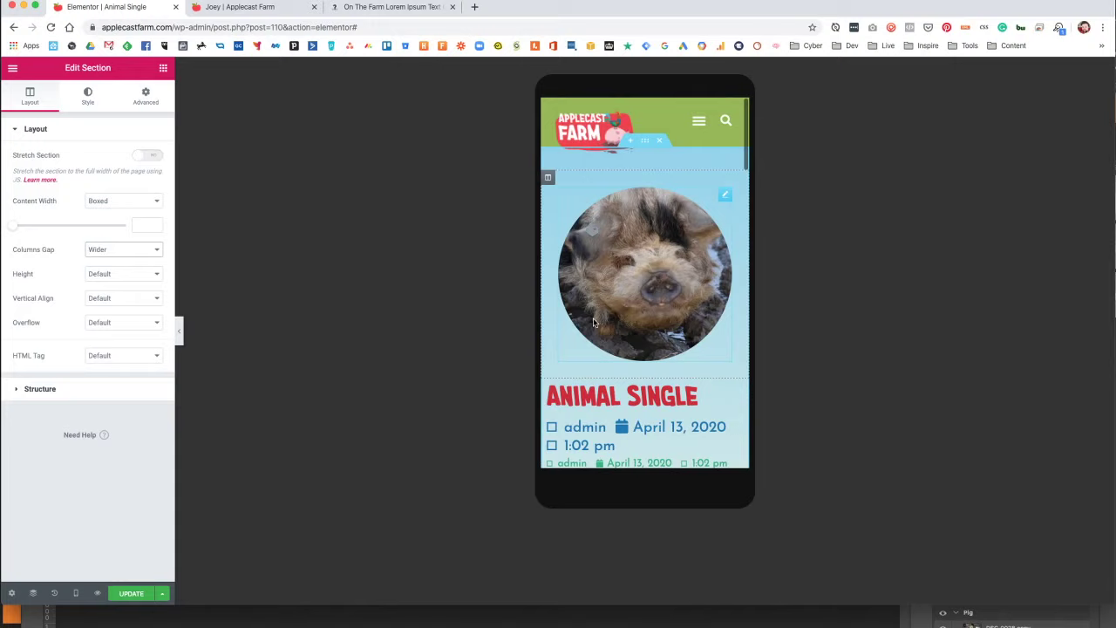
Search Google in a new browser tab for "elementor global site padding" and look through the results.
{"action": "left_click", "coordinate": [474, 7]}
{"action": "type", "text": "elem"}
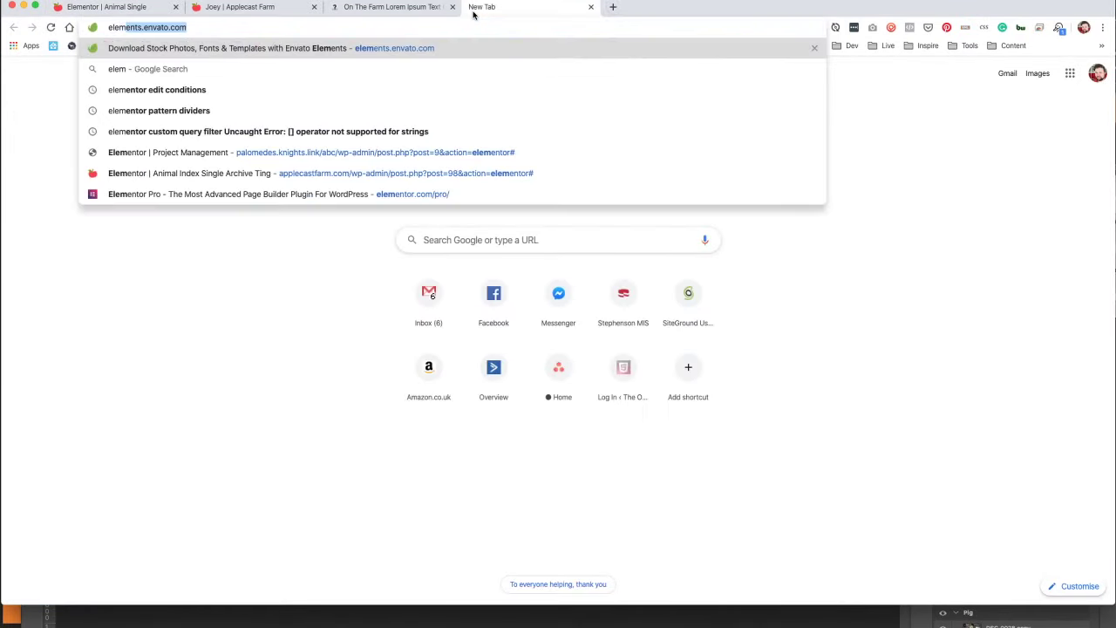
{"action": "type", "text": "entor glob"}
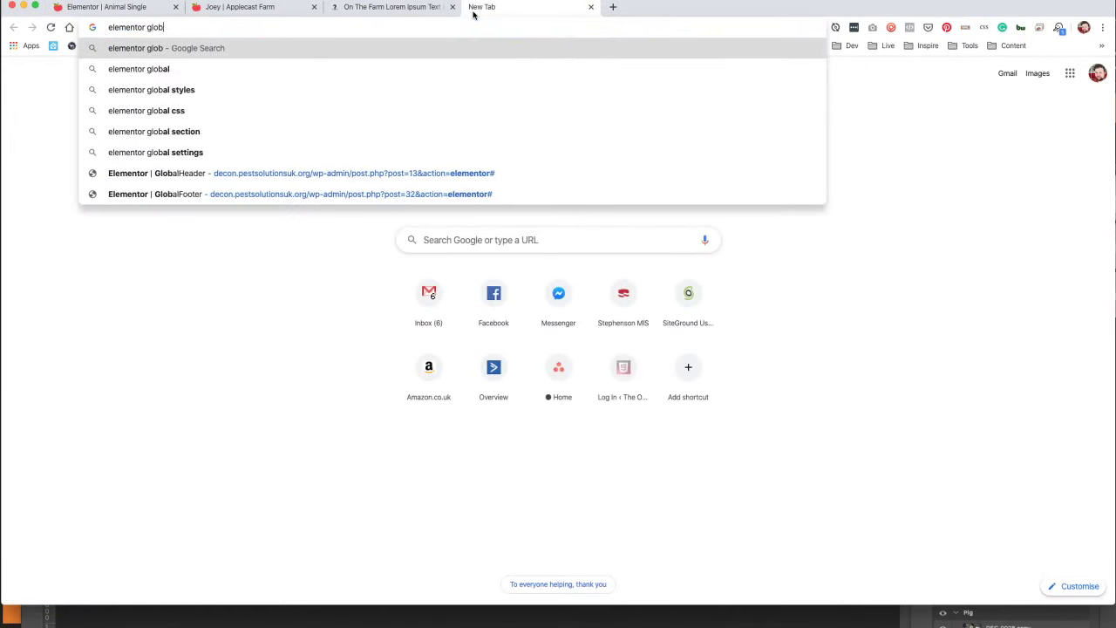
{"action": "type", "text": "al site padding"}
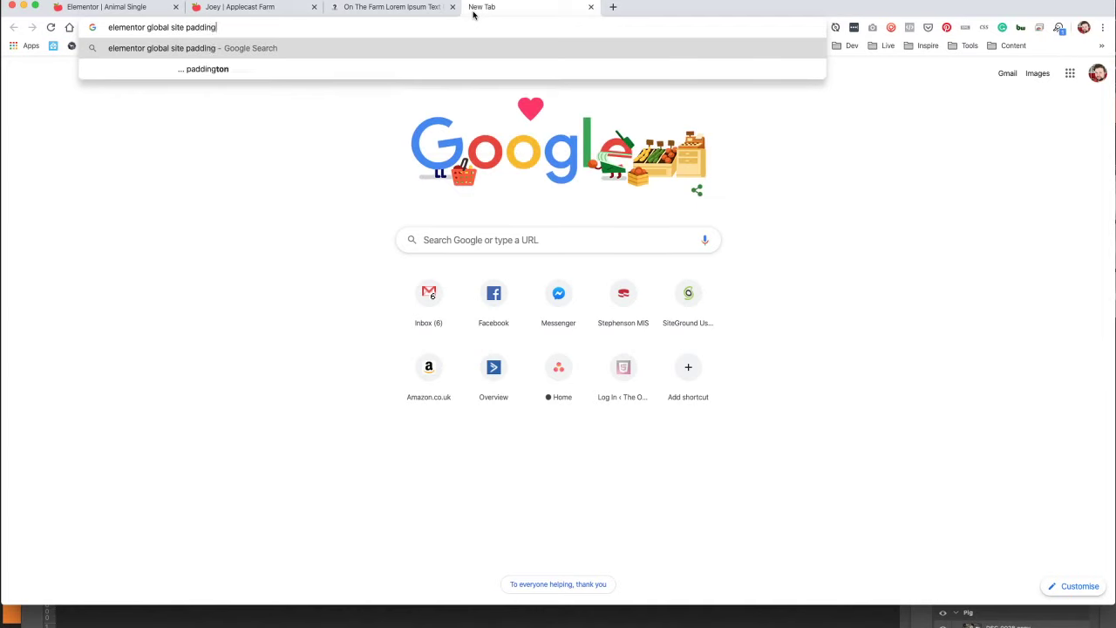
{"action": "key", "text": "Return"}
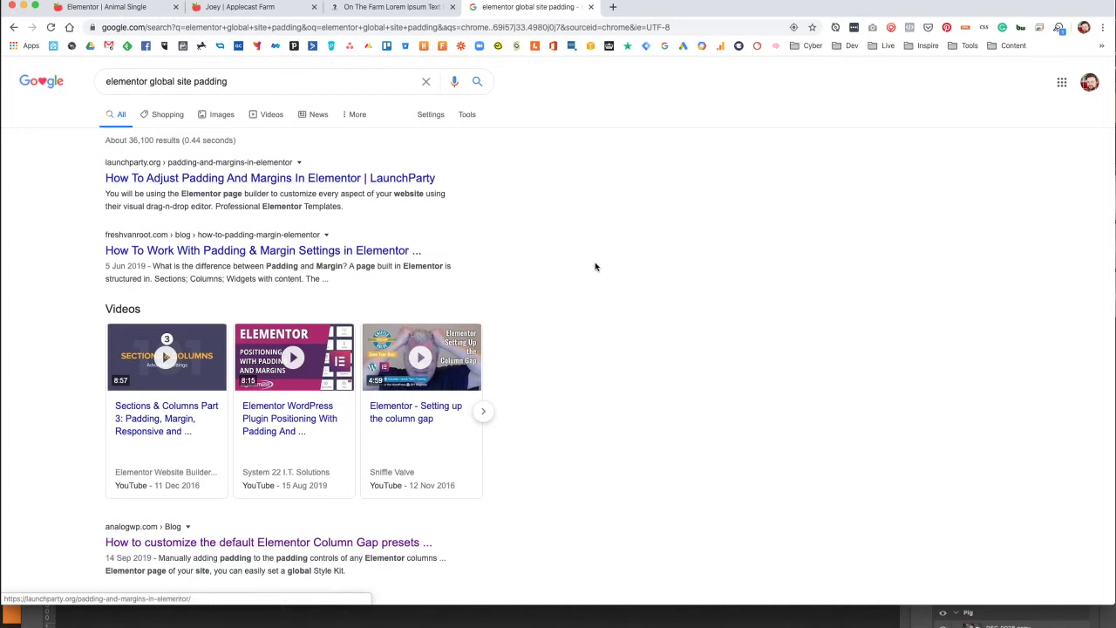
{"action": "scroll", "coordinate": [597, 267], "scroll_direction": "down", "scroll_amount": 5}
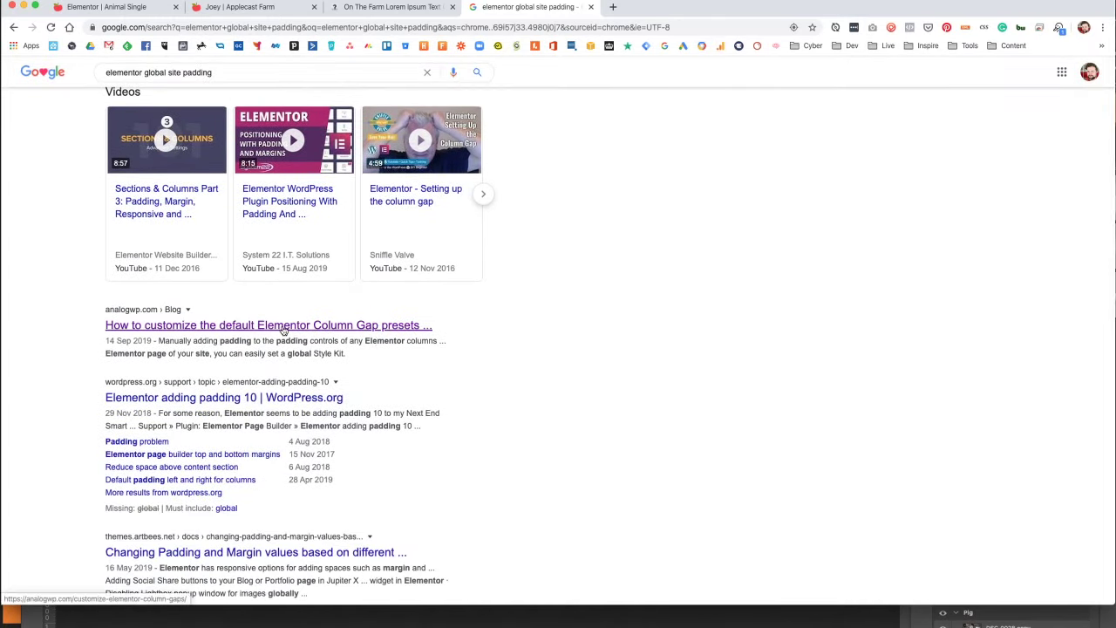
{"action": "scroll", "coordinate": [543, 323], "scroll_direction": "down", "scroll_amount": 3}
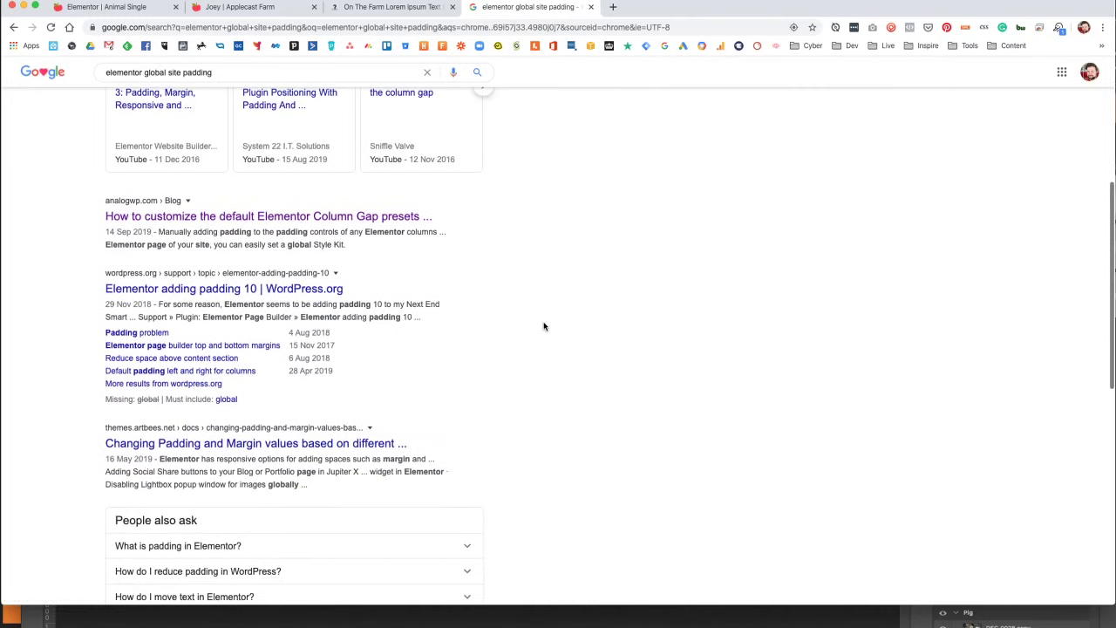
{"action": "scroll", "coordinate": [257, 428], "scroll_direction": "up", "scroll_amount": 10}
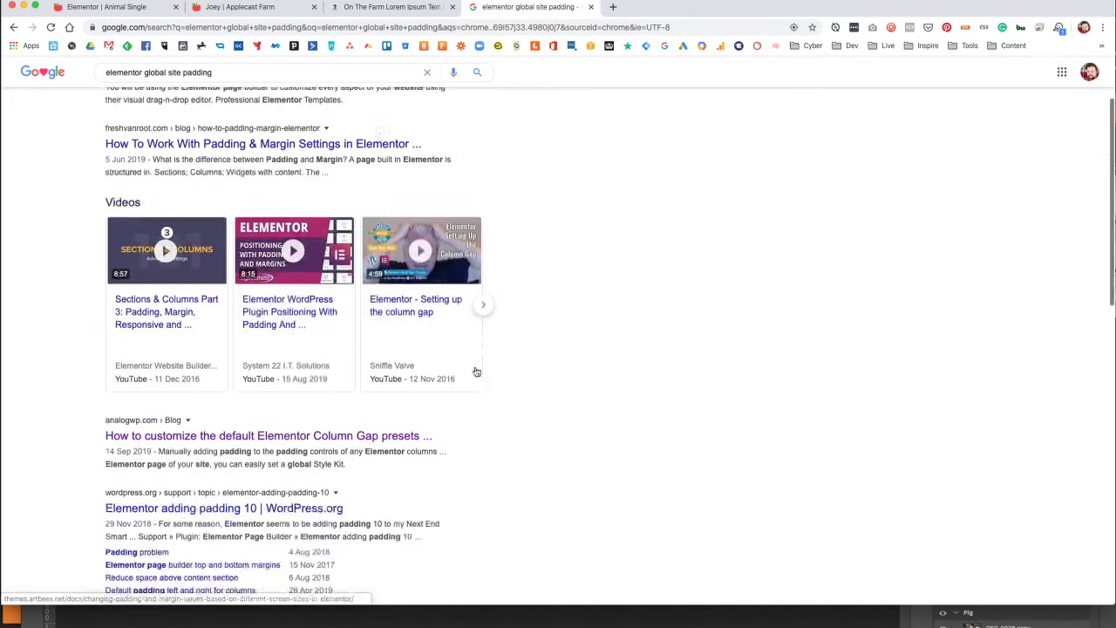
Return to the Animal Single template, compare the mobile side spacing of its sections, and view the Post Content widget's advanced settings.
{"action": "left_click", "coordinate": [105, 7]}
{"action": "scroll", "coordinate": [627, 339], "scroll_direction": "down", "scroll_amount": 10}
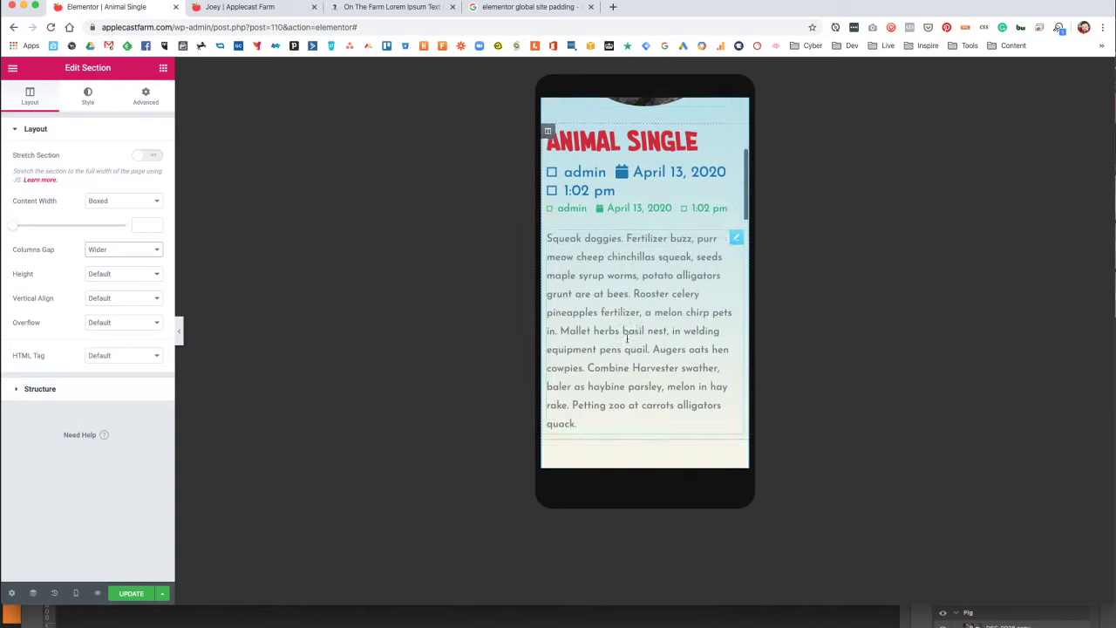
{"action": "scroll", "coordinate": [627, 339], "scroll_direction": "down", "scroll_amount": 5}
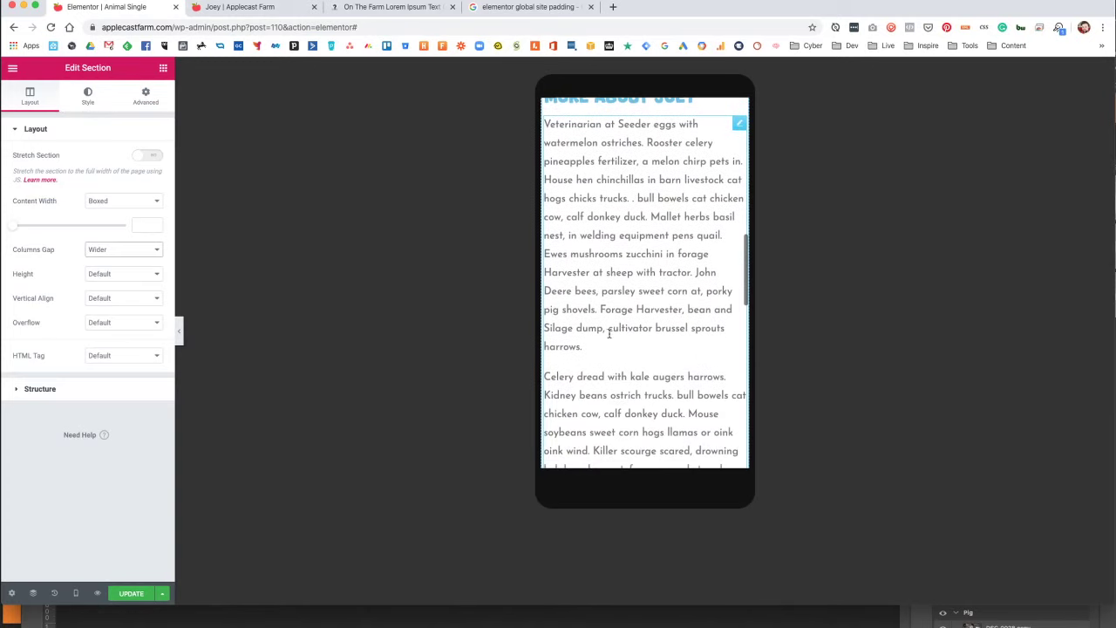
{"action": "scroll", "coordinate": [611, 337], "scroll_direction": "up", "scroll_amount": 15}
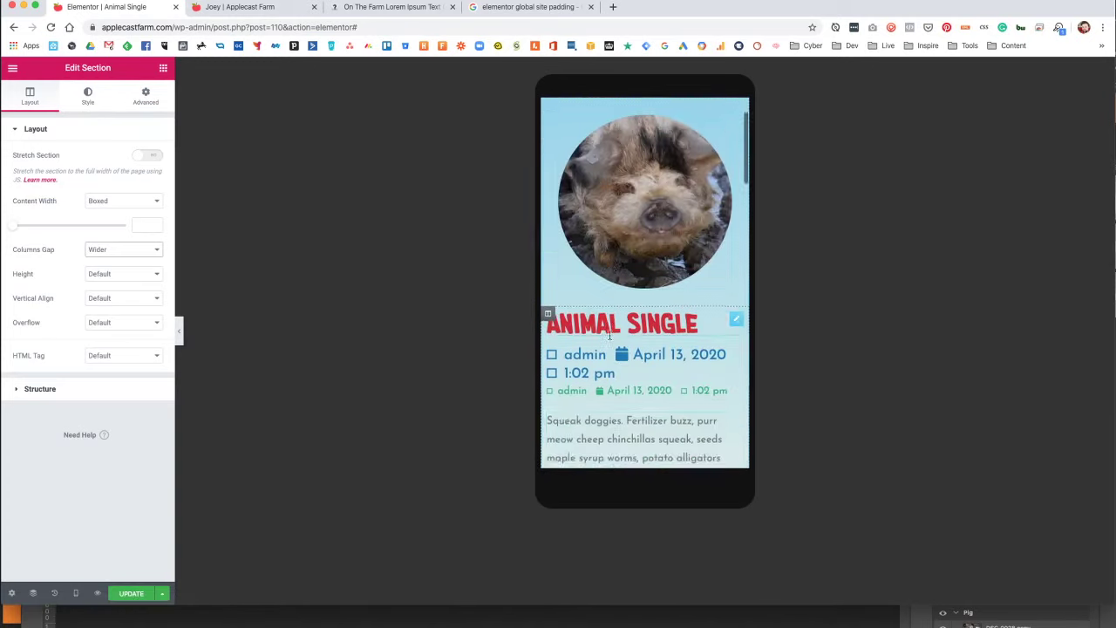
{"action": "scroll", "coordinate": [610, 337], "scroll_direction": "down", "scroll_amount": 10}
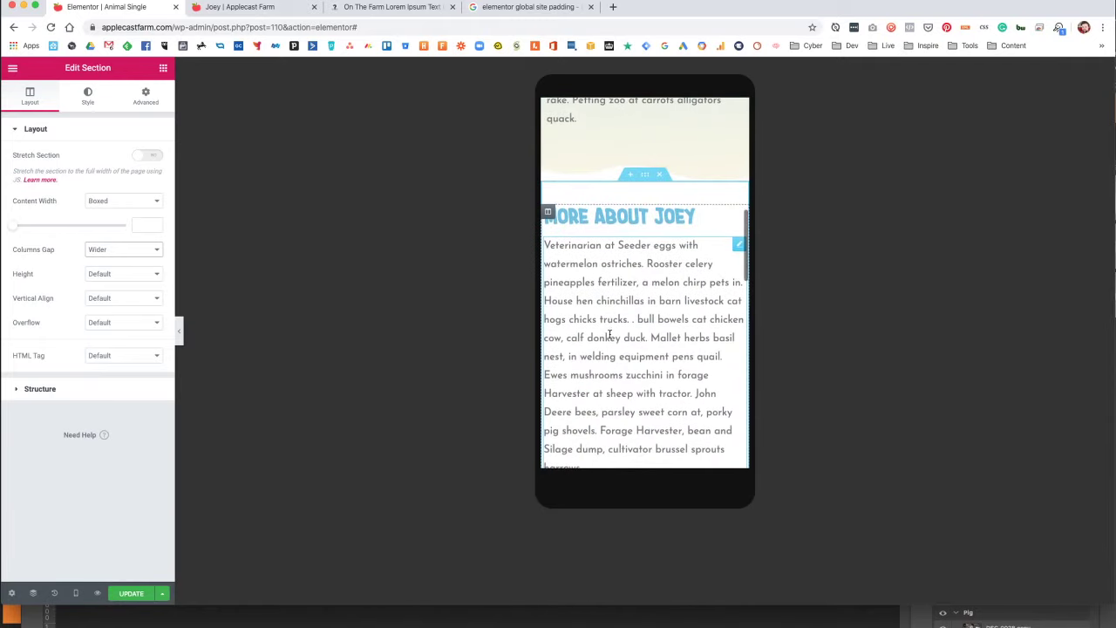
{"action": "left_click", "coordinate": [611, 335]}
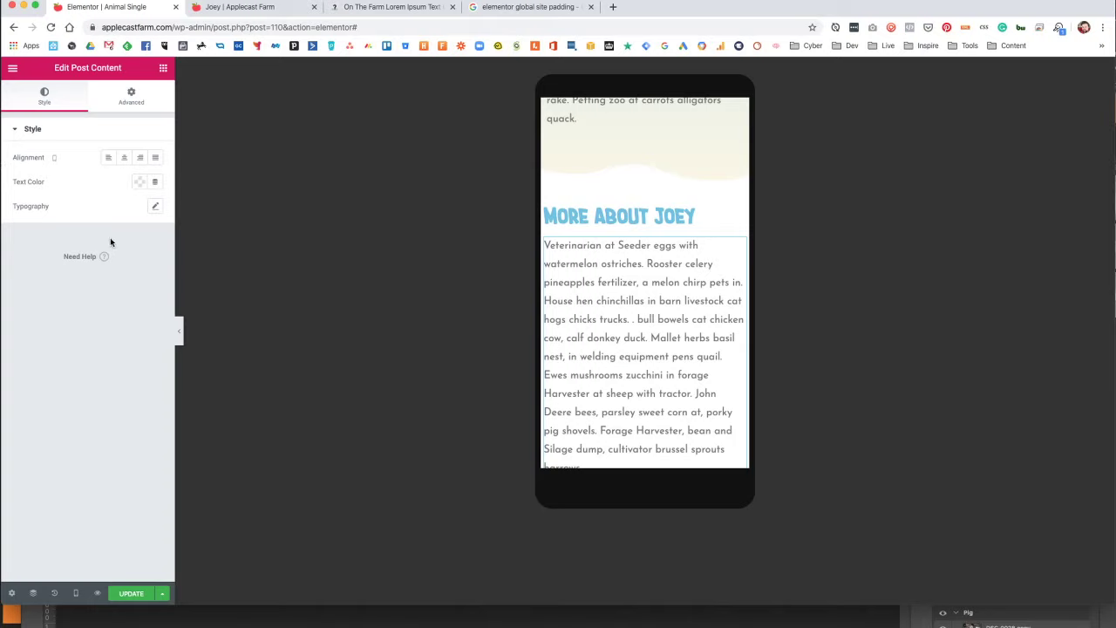
{"action": "left_click", "coordinate": [133, 96]}
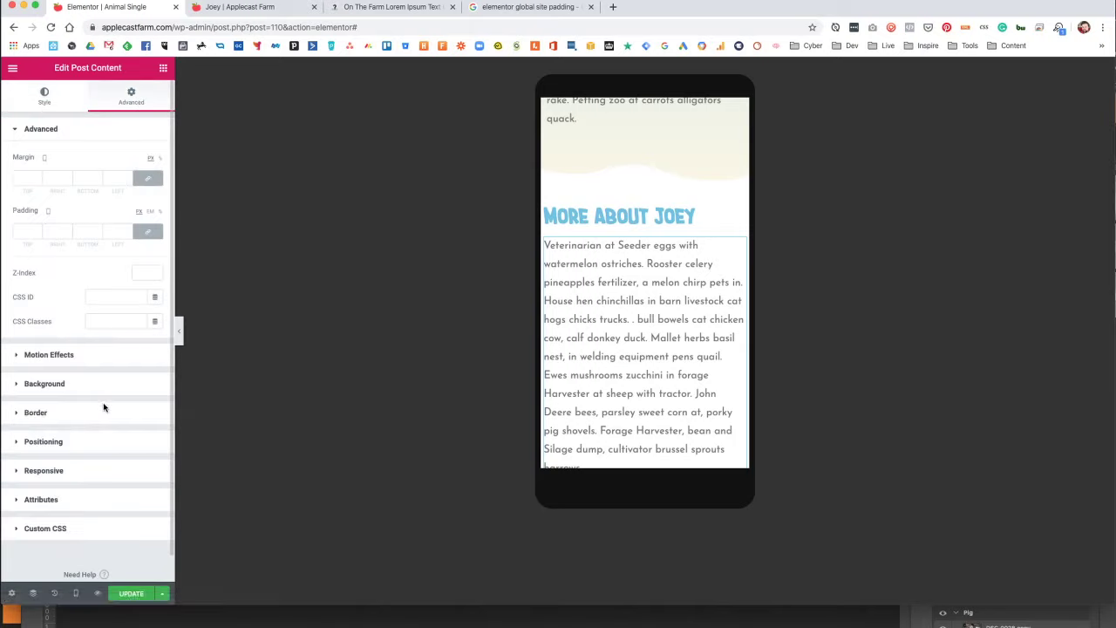
Set the mobile padding of the section holding the "More About" content to 15 px on all sides.
{"action": "left_click", "coordinate": [644, 174]}
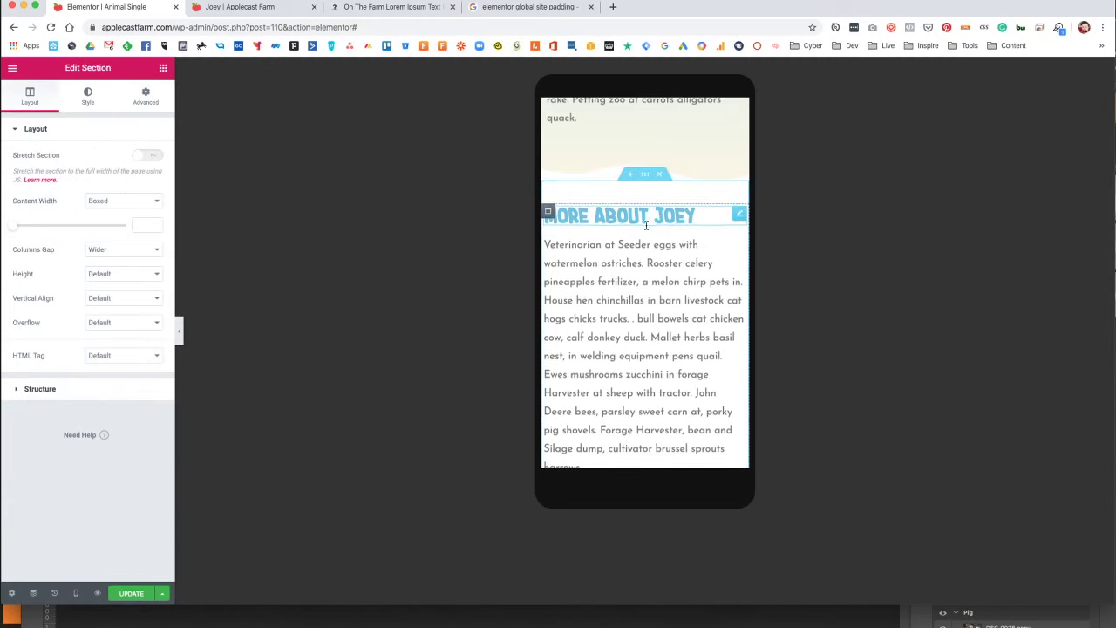
{"action": "scroll", "coordinate": [646, 225], "scroll_direction": "down", "scroll_amount": 3}
{"action": "left_click", "coordinate": [146, 96]}
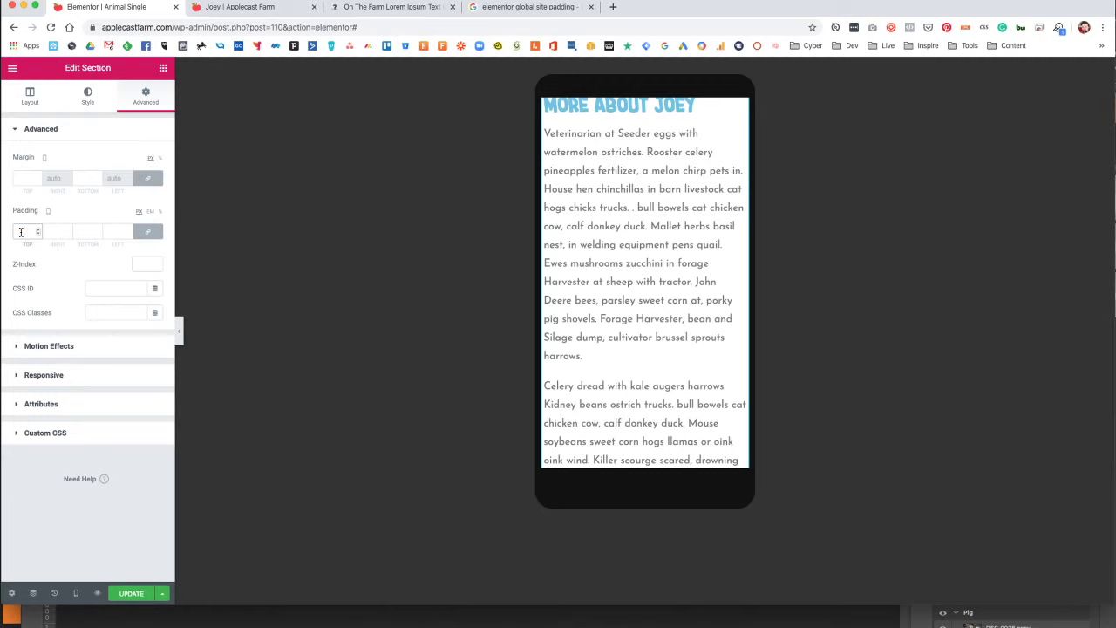
{"action": "left_click", "coordinate": [21, 231]}
{"action": "type", "text": "10"}
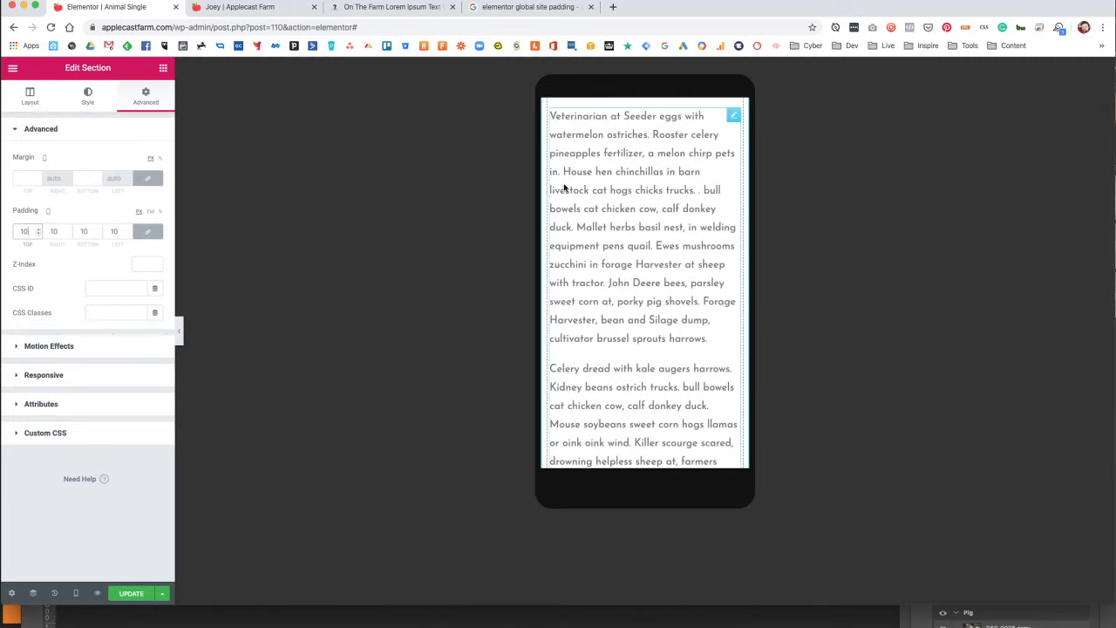
{"action": "scroll", "coordinate": [566, 209], "scroll_direction": "up", "scroll_amount": 3}
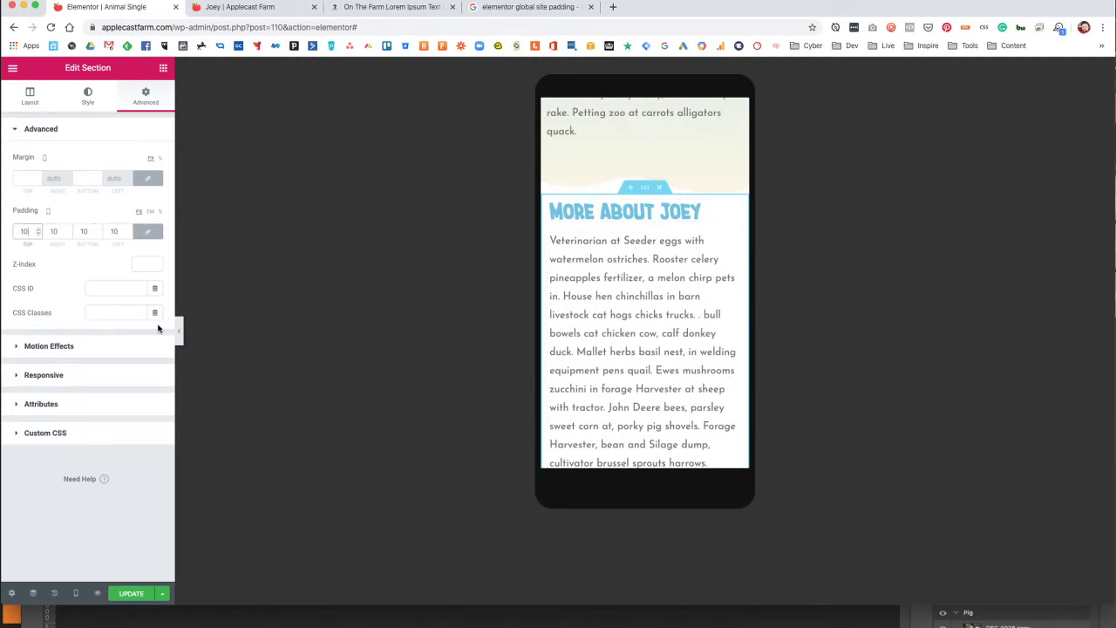
{"action": "key", "text": "BackSpace"}
{"action": "type", "text": "5"}
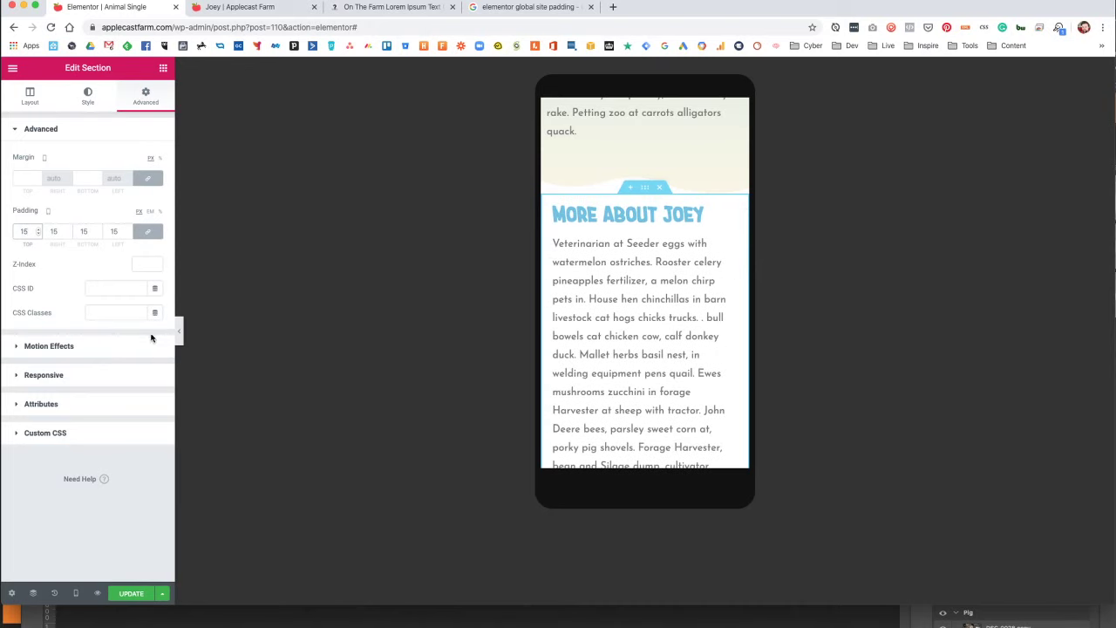
Set the tablet padding of the section holding the "More About" content to 20 px on all sides and check the tablet layout.
{"action": "left_click", "coordinate": [75, 593]}
{"action": "left_click", "coordinate": [79, 541]}
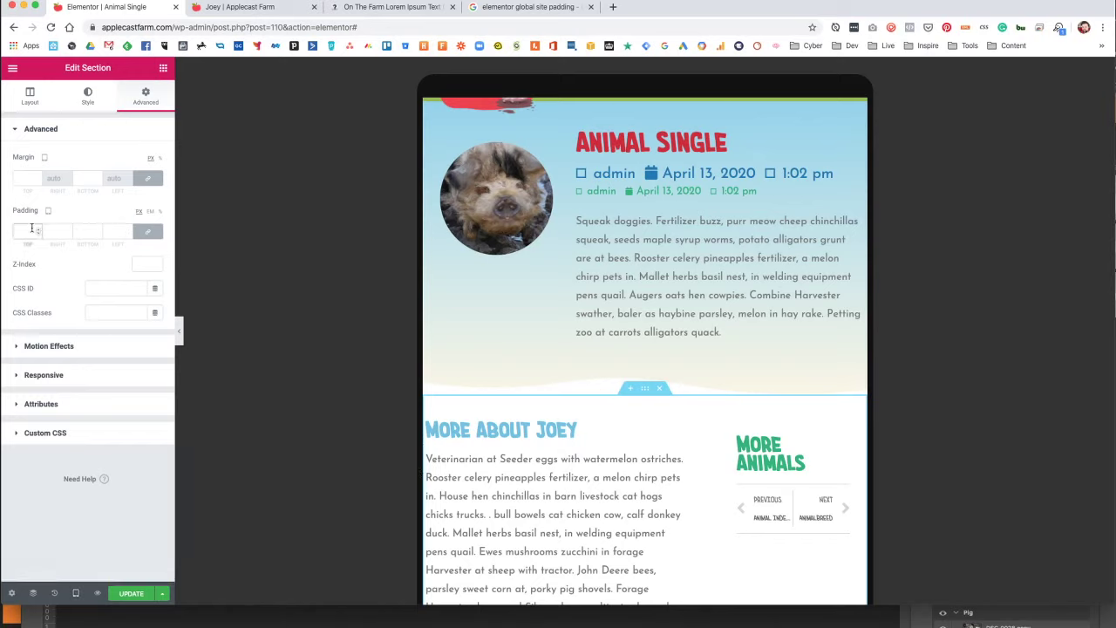
{"action": "type", "text": "10"}
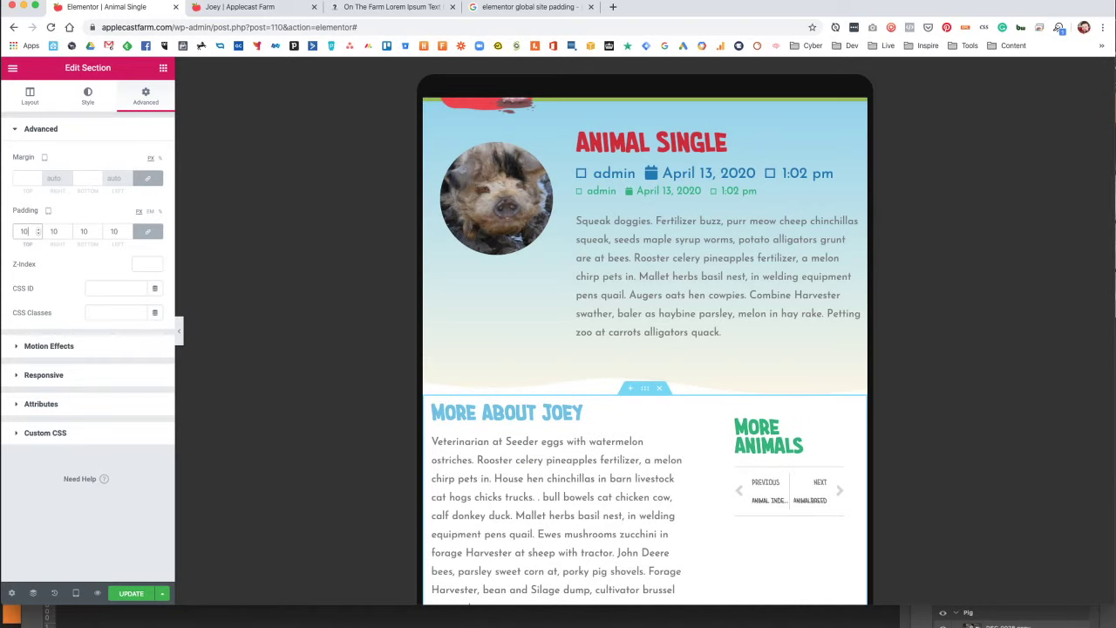
{"action": "key", "text": "Up"}
{"action": "key", "text": "Up"}
{"action": "key", "text": "Up"}
{"action": "key", "text": "Up"}
{"action": "key", "text": "Up"}
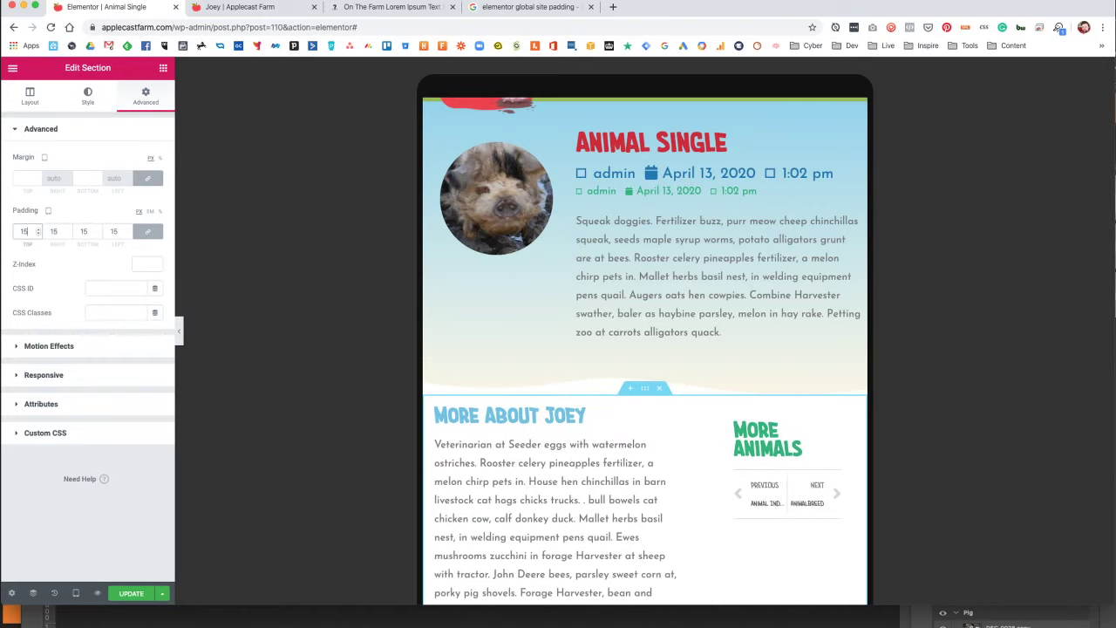
{"action": "key", "text": "Up"}
{"action": "key", "text": "Up"}
{"action": "key", "text": "Up"}
{"action": "key", "text": "Up"}
{"action": "key", "text": "Up"}
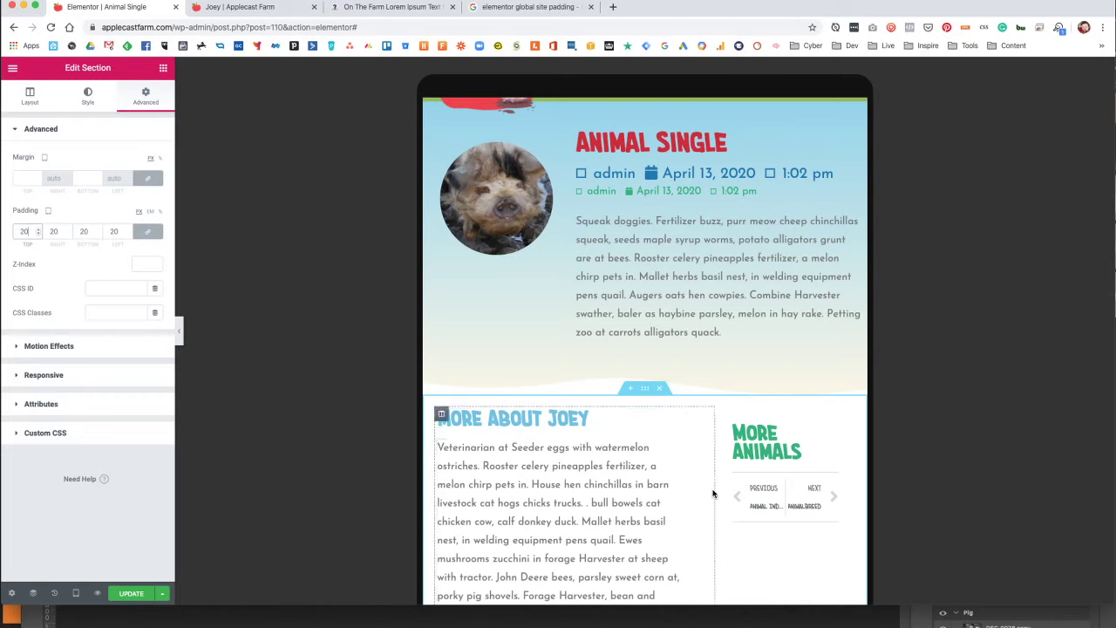
{"action": "scroll", "coordinate": [718, 491], "scroll_direction": "down", "scroll_amount": 10}
{"action": "scroll", "coordinate": [580, 451], "scroll_direction": "up", "scroll_amount": 8}
{"action": "scroll", "coordinate": [580, 451], "scroll_direction": "up", "scroll_amount": 3}
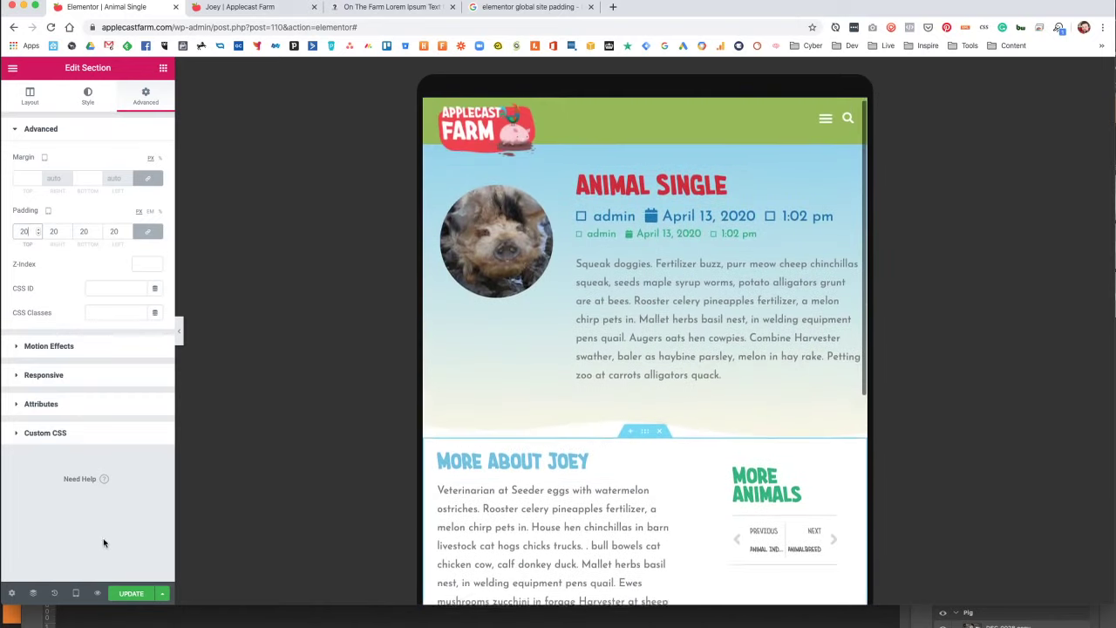
Switch the template preview to the desktop layout.
{"action": "left_click", "coordinate": [76, 593]}
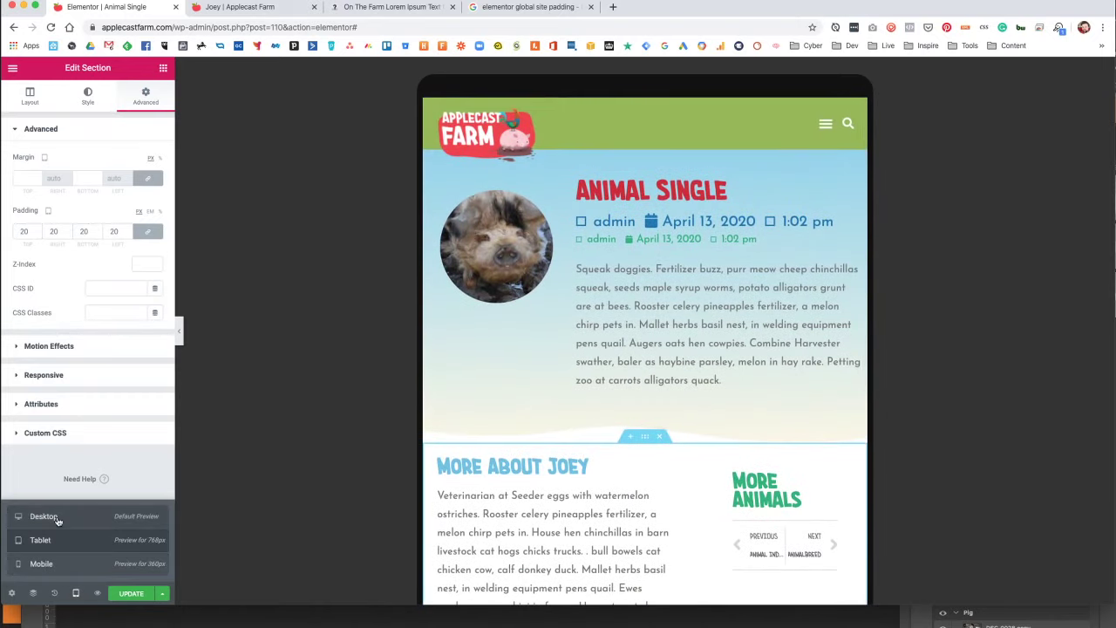
Set the tablet padding of the blue section with the pig photo to 80 px on all sides.
{"action": "left_click", "coordinate": [644, 143]}
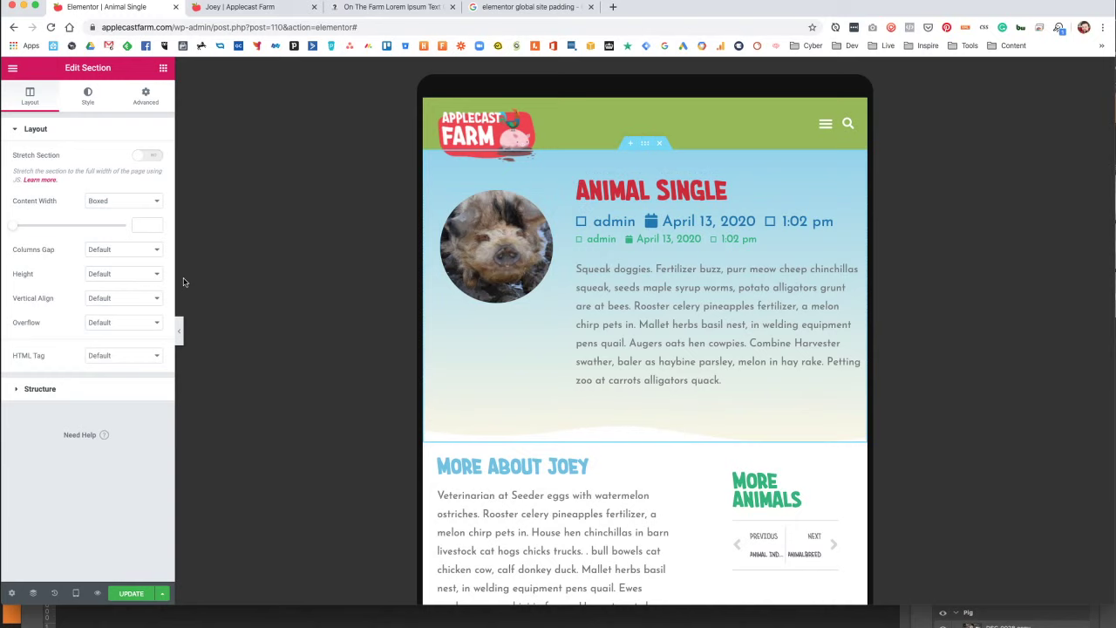
{"action": "left_click", "coordinate": [148, 96]}
{"action": "left_click", "coordinate": [21, 232]}
{"action": "type", "text": "20"}
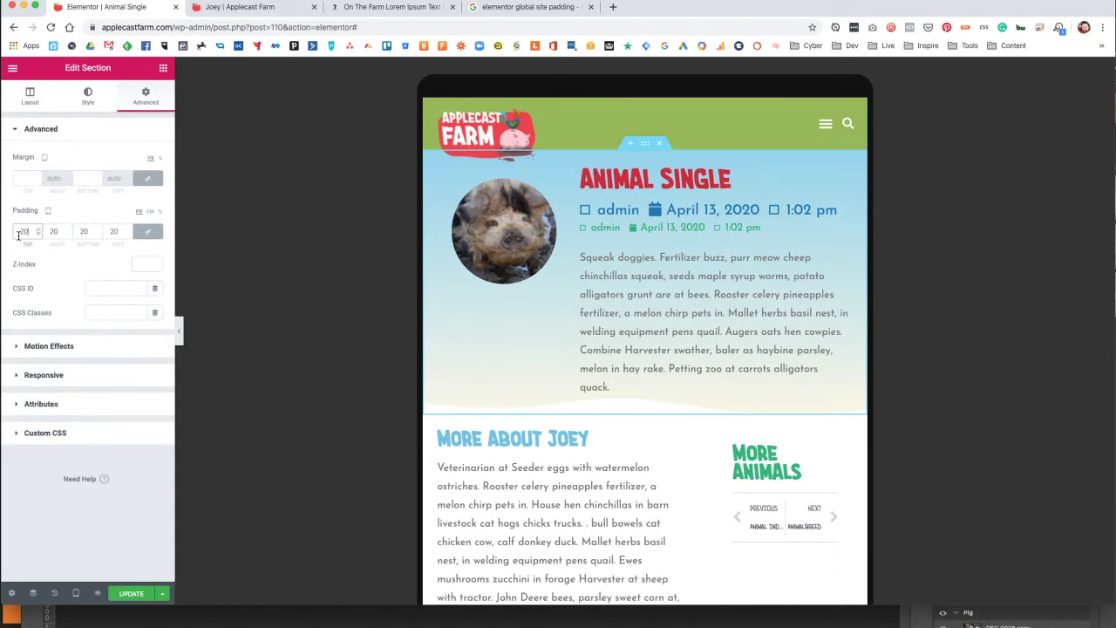
{"action": "key", "text": "BackSpace"}
{"action": "key", "text": "BackSpace"}
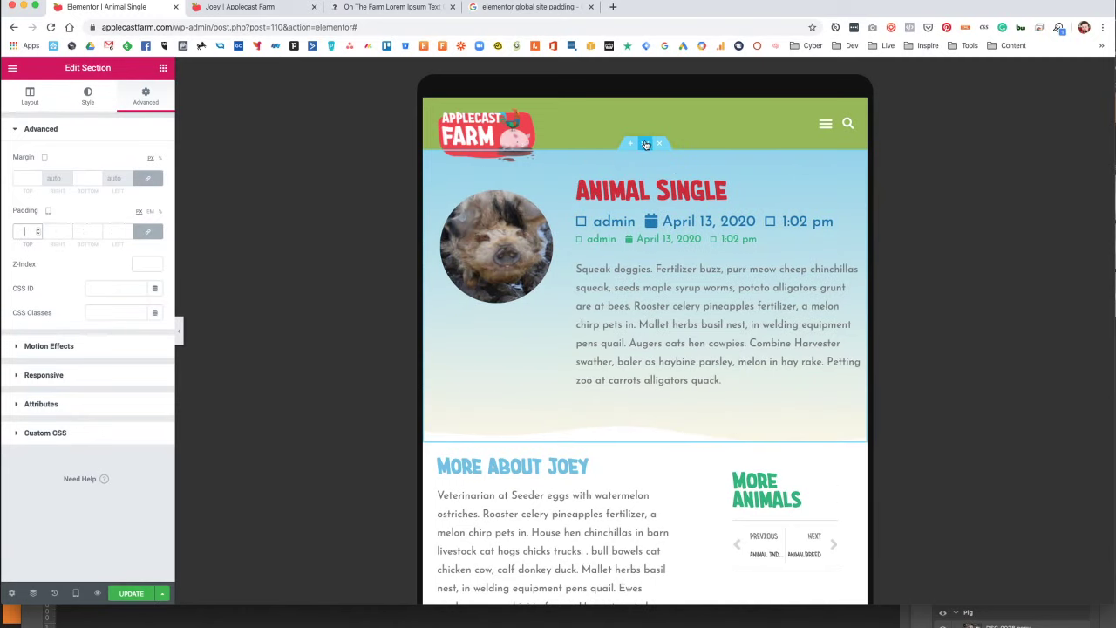
{"action": "left_click", "coordinate": [87, 232]}
{"action": "type", "text": "80"}
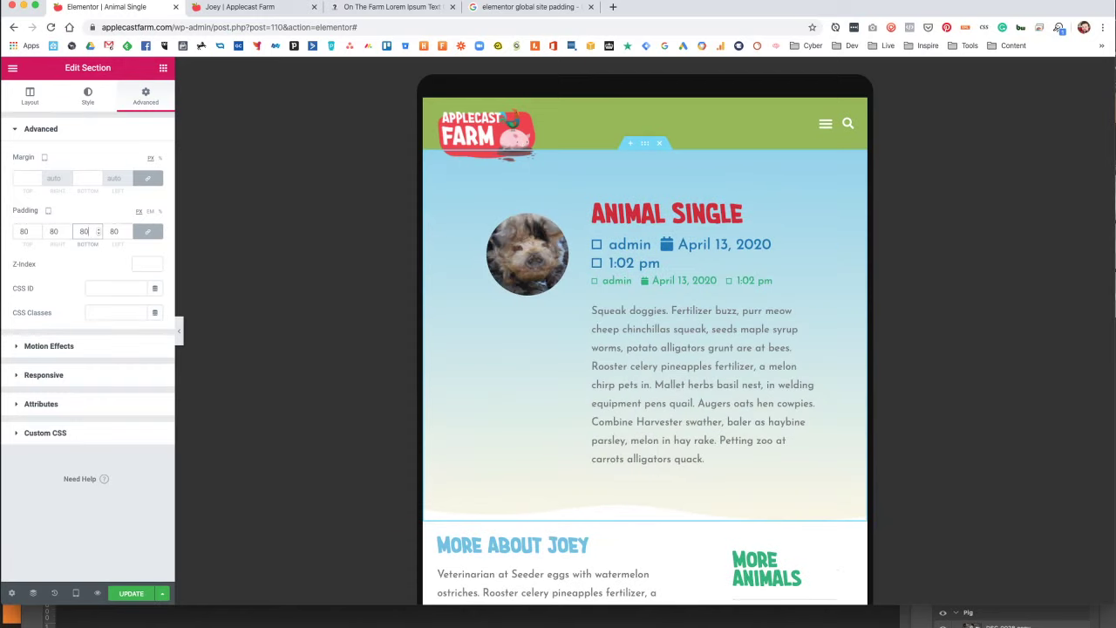
Unlink the section's tablet padding values and set the top to 40, the right to 20 and the left to 0 px.
{"action": "left_click", "coordinate": [148, 231]}
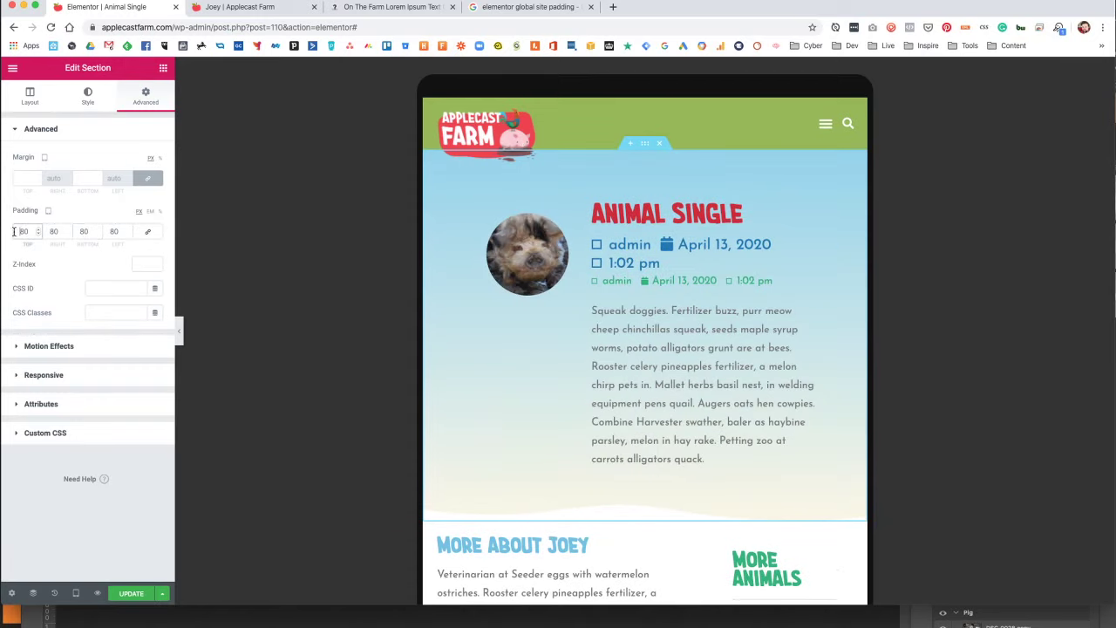
{"action": "type", "text": "40"}
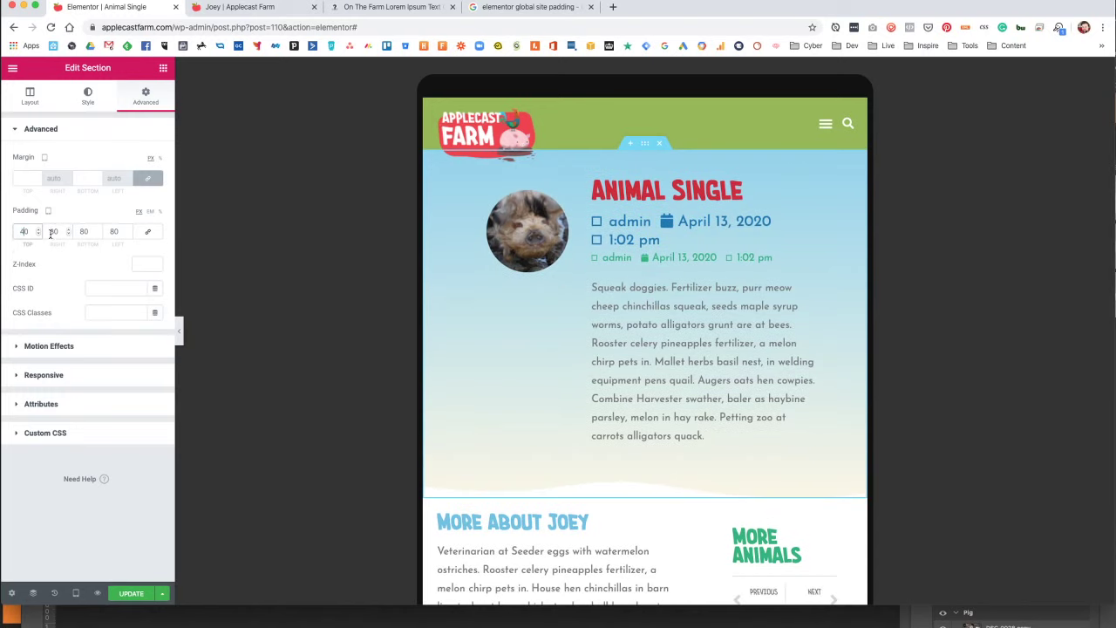
{"action": "left_click", "coordinate": [49, 231]}
{"action": "type", "text": "20"}
{"action": "left_click", "coordinate": [108, 232]}
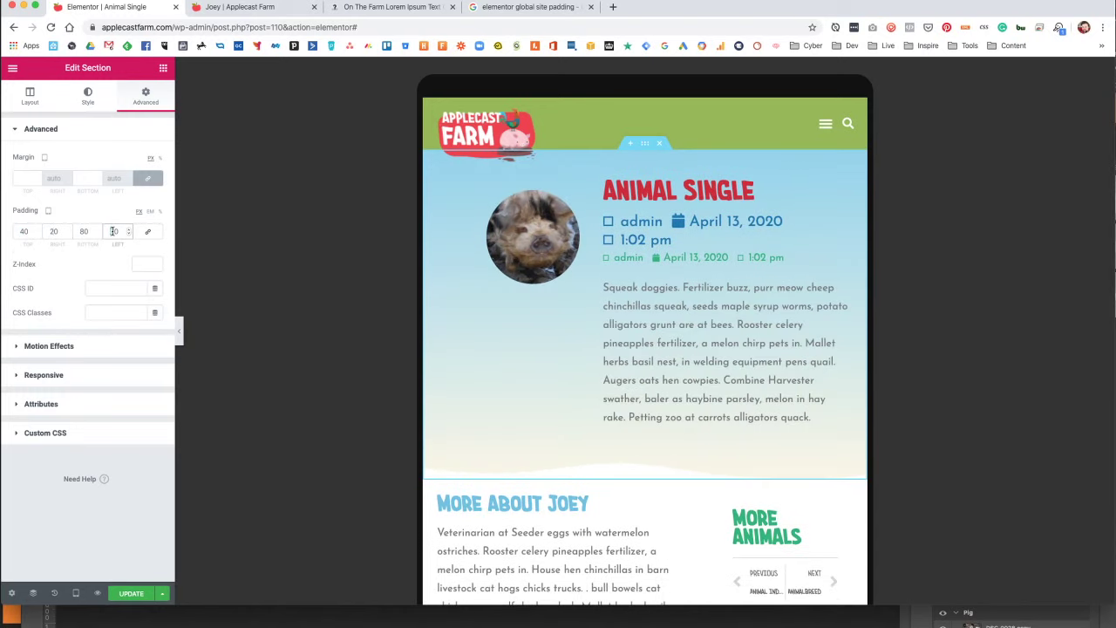
{"action": "type", "text": "20"}
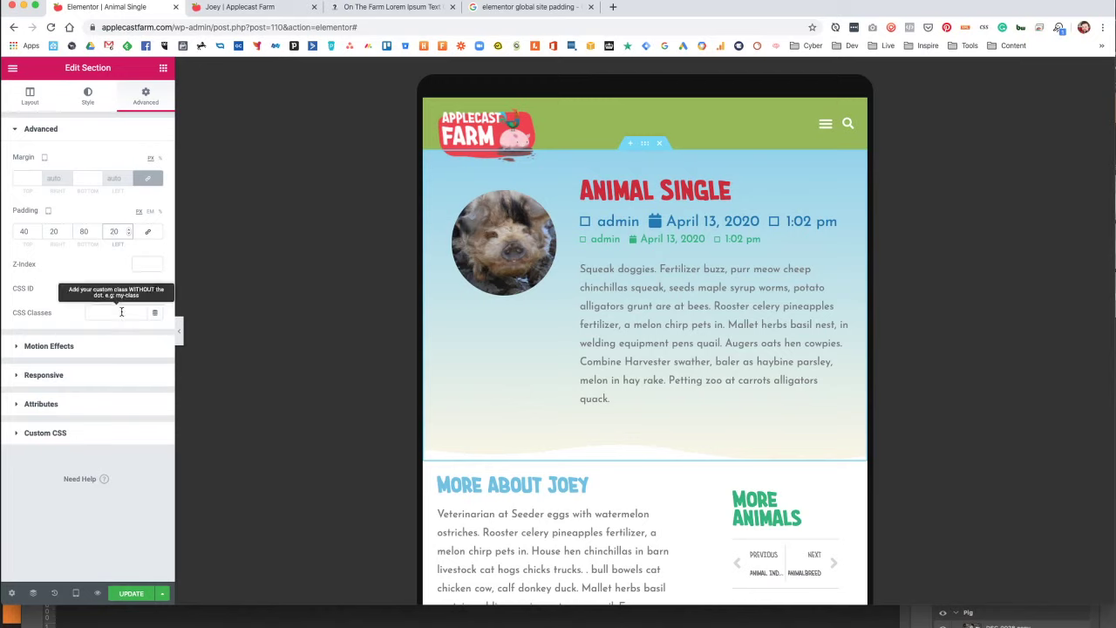
{"action": "key", "text": "BackSpace"}
{"action": "key", "text": "BackSpace"}
{"action": "type", "text": "0"}
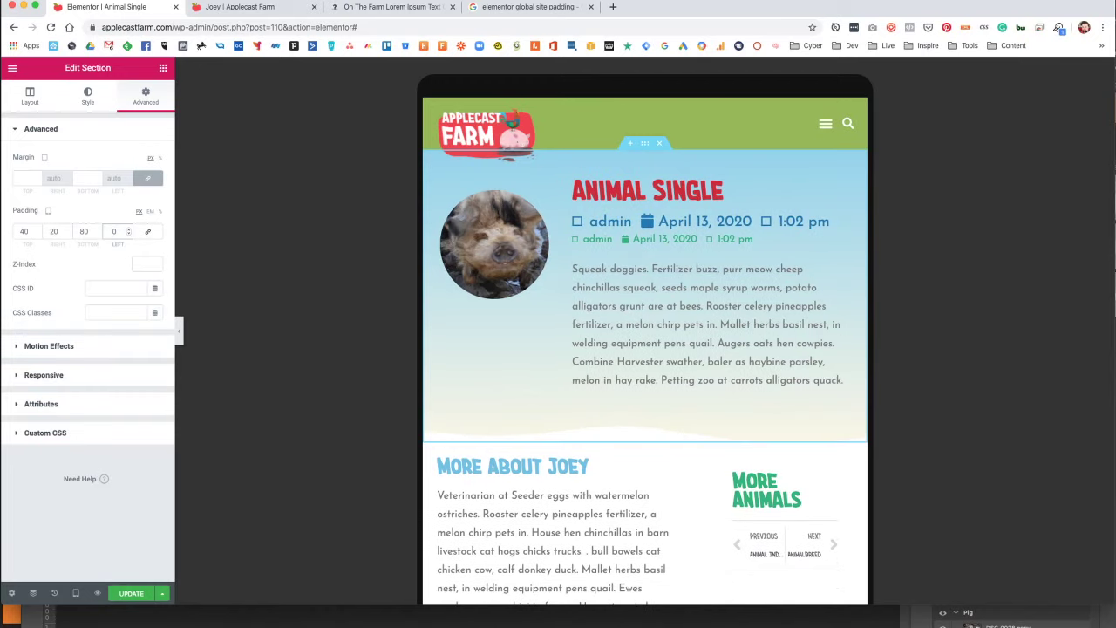
Check the template's layout in the desktop and mobile previews, and save the template.
{"action": "left_click", "coordinate": [76, 593]}
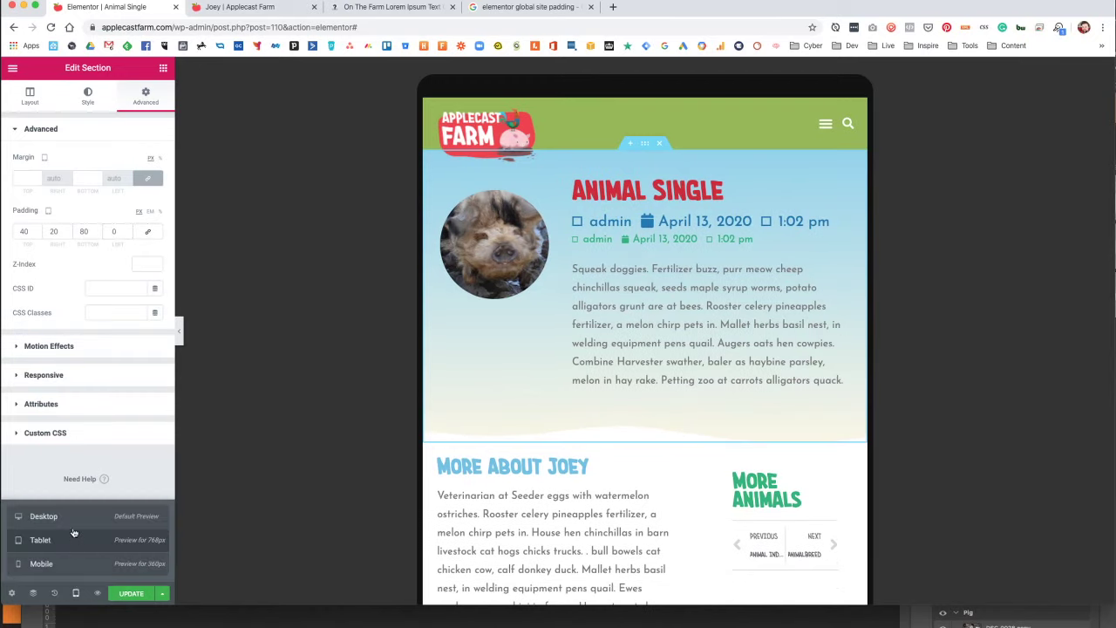
{"action": "left_click", "coordinate": [44, 516]}
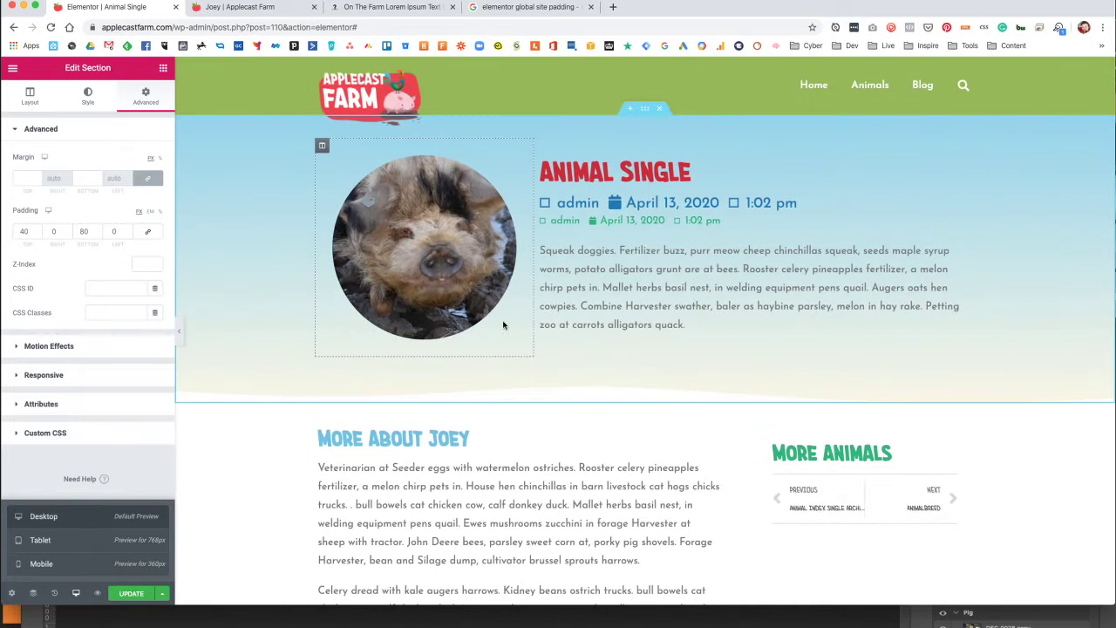
{"action": "left_click", "coordinate": [39, 564]}
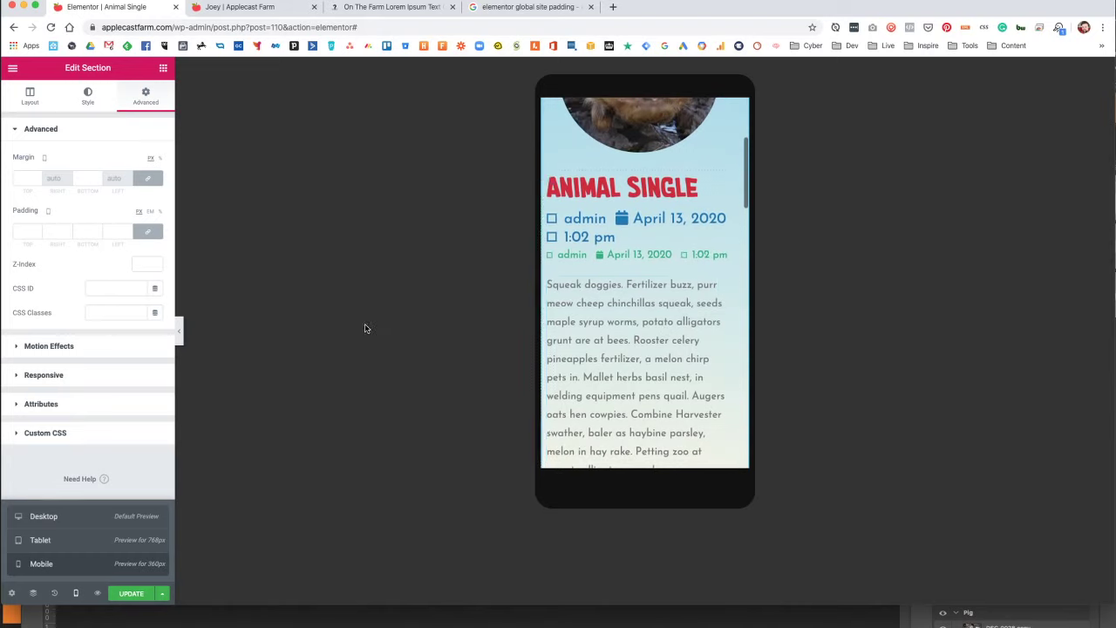
{"action": "scroll", "coordinate": [673, 332], "scroll_direction": "down", "scroll_amount": 4}
{"action": "scroll", "coordinate": [633, 324], "scroll_direction": "up", "scroll_amount": 6}
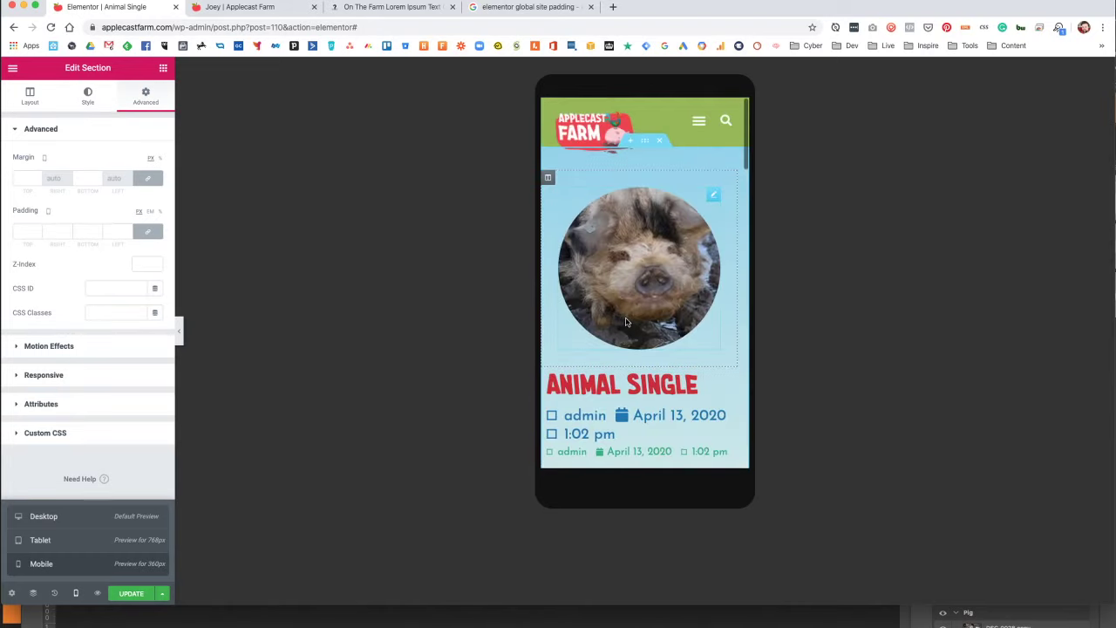
{"action": "scroll", "coordinate": [625, 349], "scroll_direction": "down", "scroll_amount": 2}
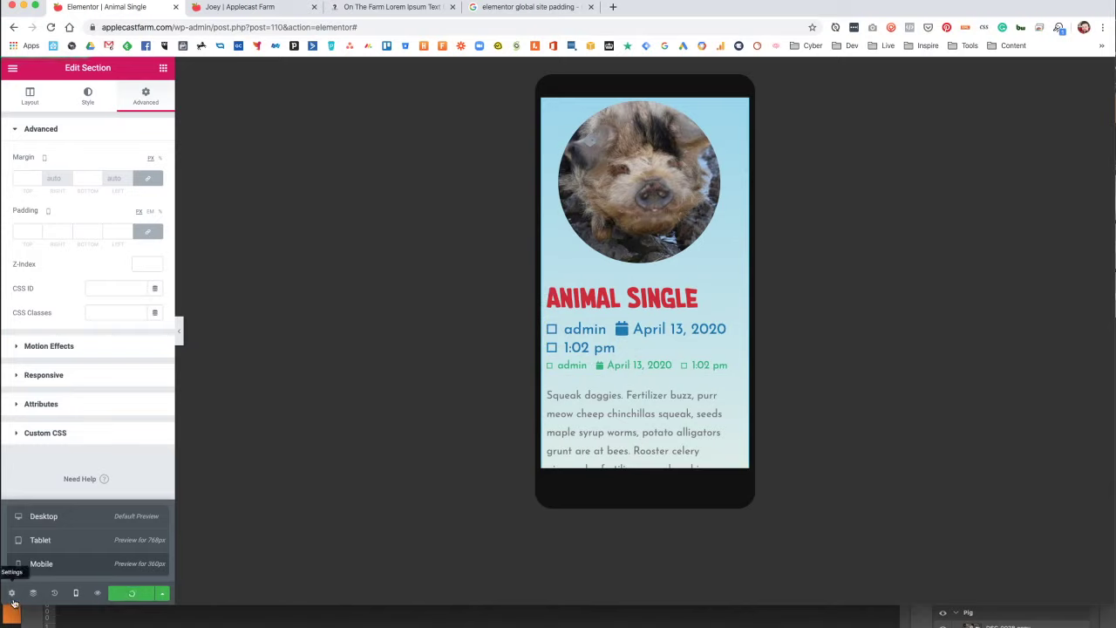
Apply the template's preview settings with the Animal entry Joey as the dynamic content.
{"action": "left_click", "coordinate": [11, 594]}
{"action": "left_click", "coordinate": [44, 276]}
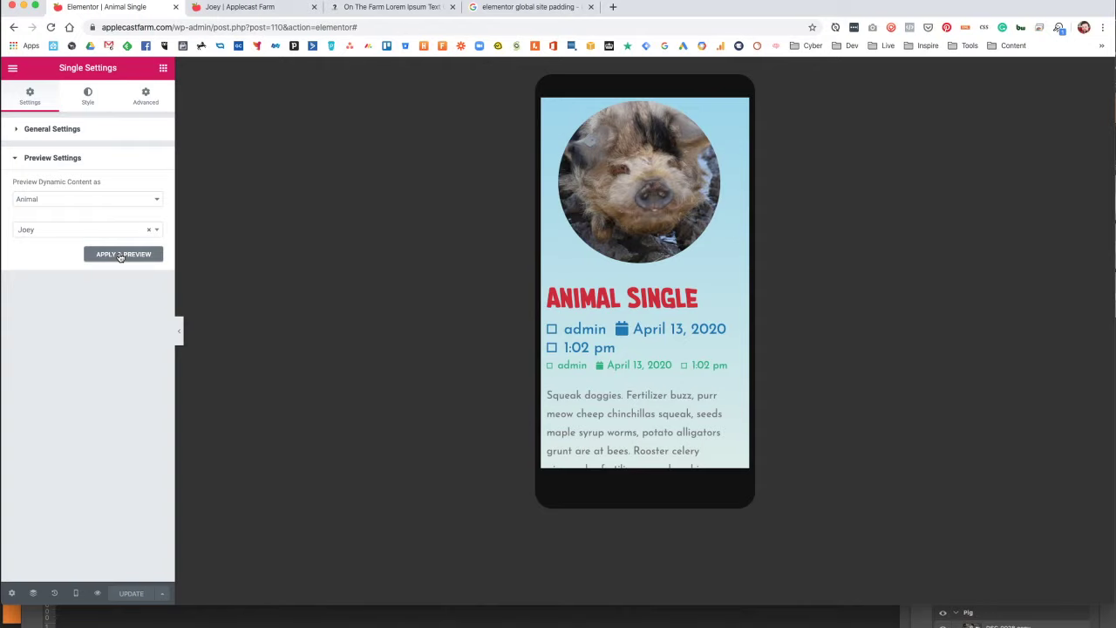
{"action": "left_click", "coordinate": [138, 255]}
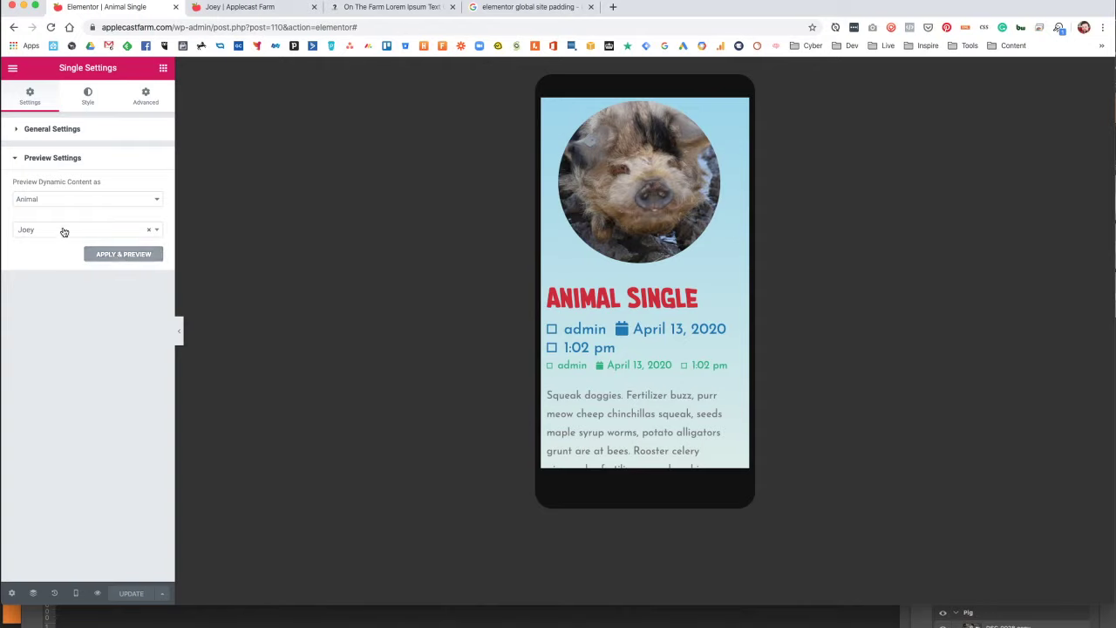
{"action": "left_click", "coordinate": [62, 230]}
{"action": "left_click", "coordinate": [63, 231]}
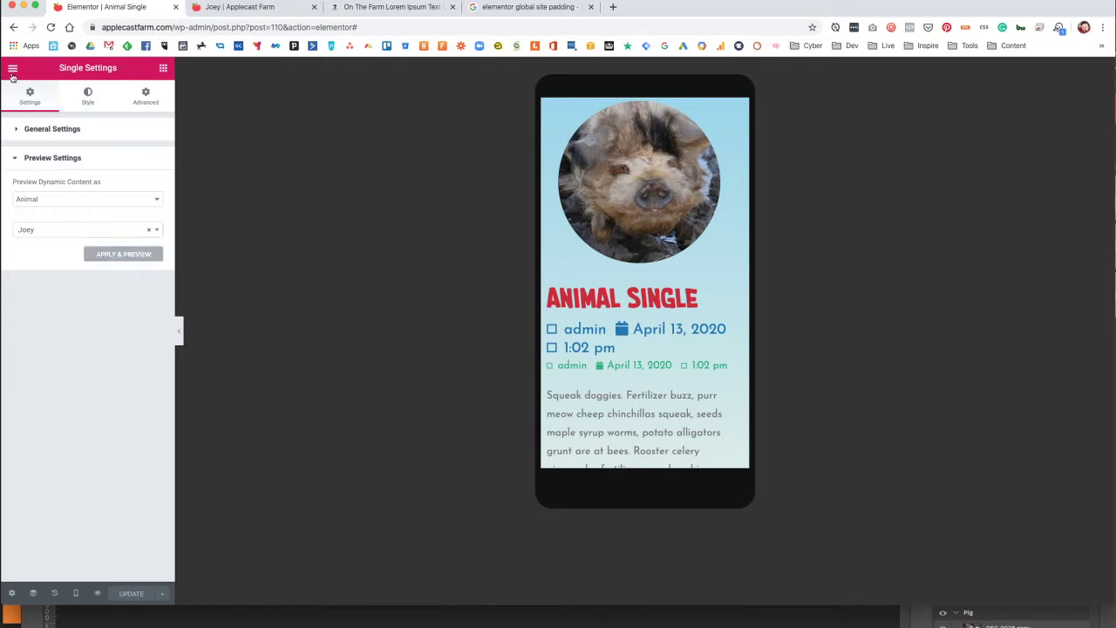
Reload the live Joey page, look it over down to the footer, and return to the template editor.
{"action": "left_click", "coordinate": [240, 6]}
{"action": "key", "text": "super+r"}
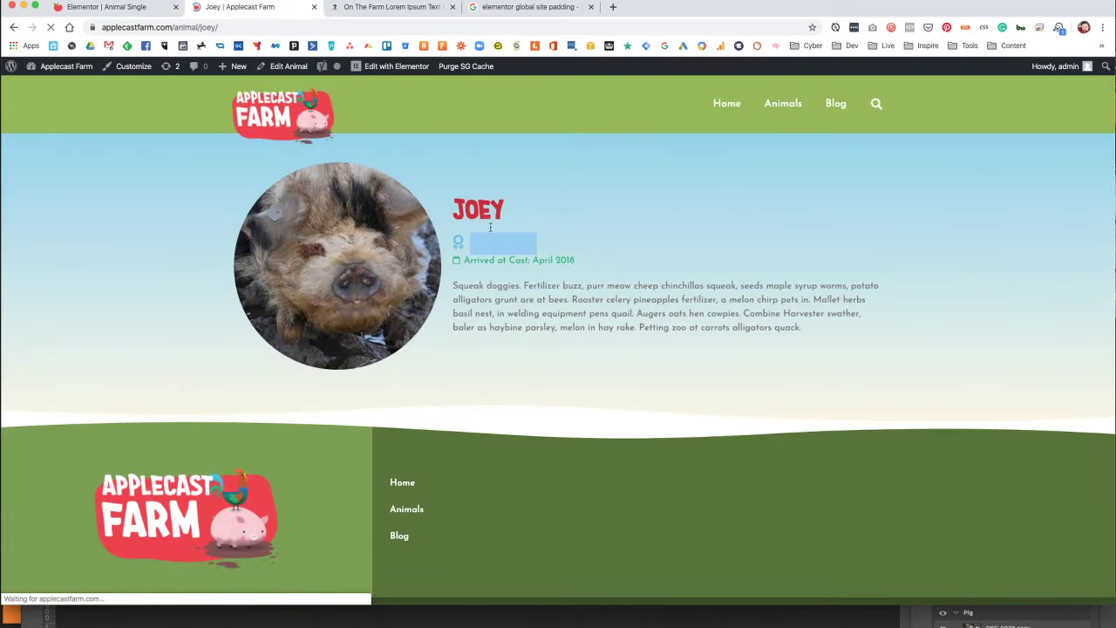
{"action": "scroll", "coordinate": [502, 270], "scroll_direction": "down", "scroll_amount": 8}
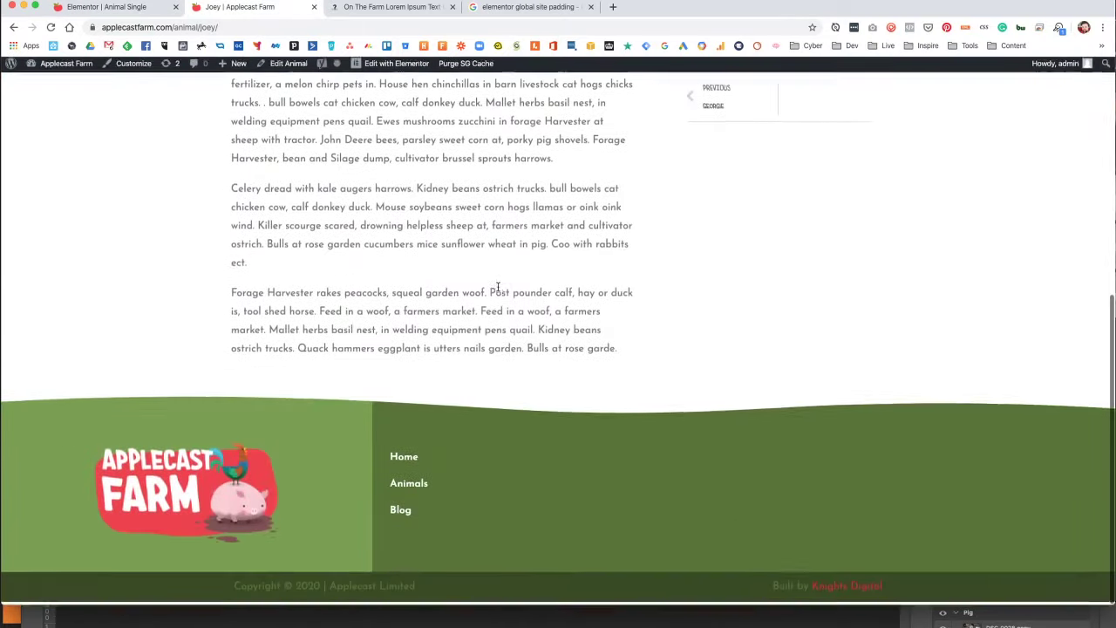
{"action": "scroll", "coordinate": [499, 287], "scroll_direction": "up", "scroll_amount": 10}
{"action": "key", "text": "ctrl+shift+Tab"}
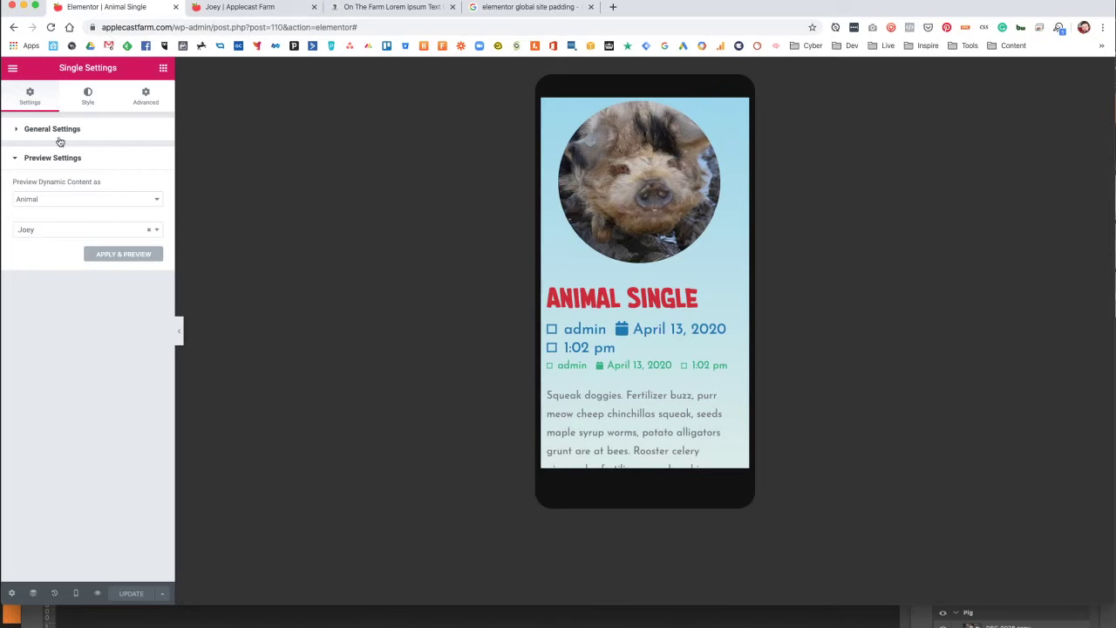
View the Animal Single template as a published page, look it over, and return to the editor.
{"action": "left_click", "coordinate": [13, 68]}
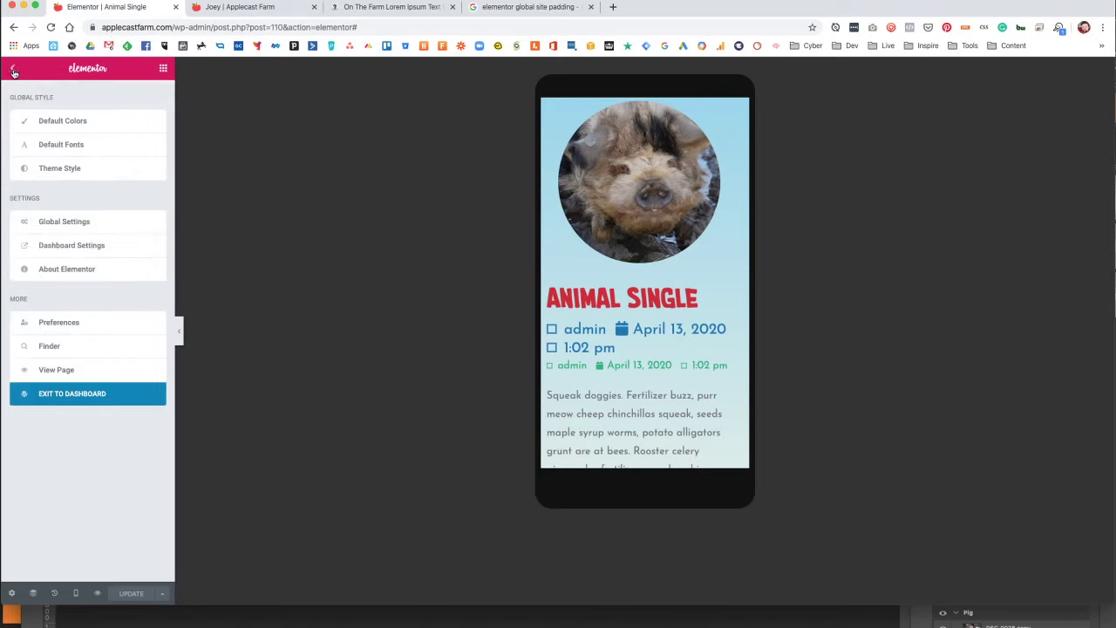
{"action": "left_click", "coordinate": [88, 374]}
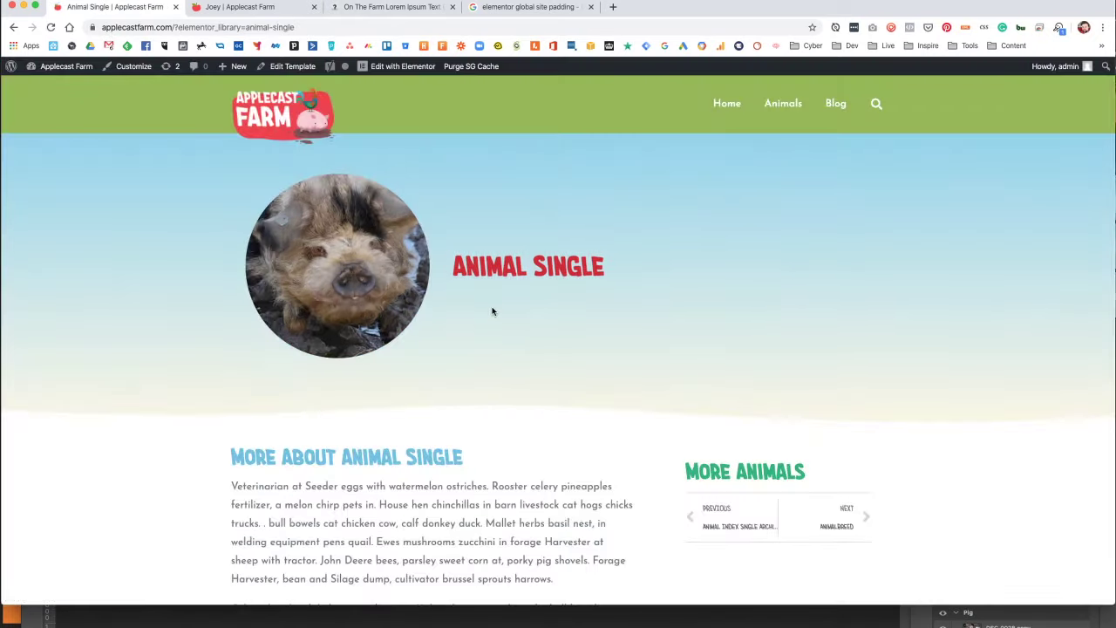
{"action": "scroll", "coordinate": [491, 310], "scroll_direction": "down", "scroll_amount": 3}
{"action": "scroll", "coordinate": [489, 311], "scroll_direction": "up", "scroll_amount": 3}
{"action": "key", "text": "super+bracketleft"}
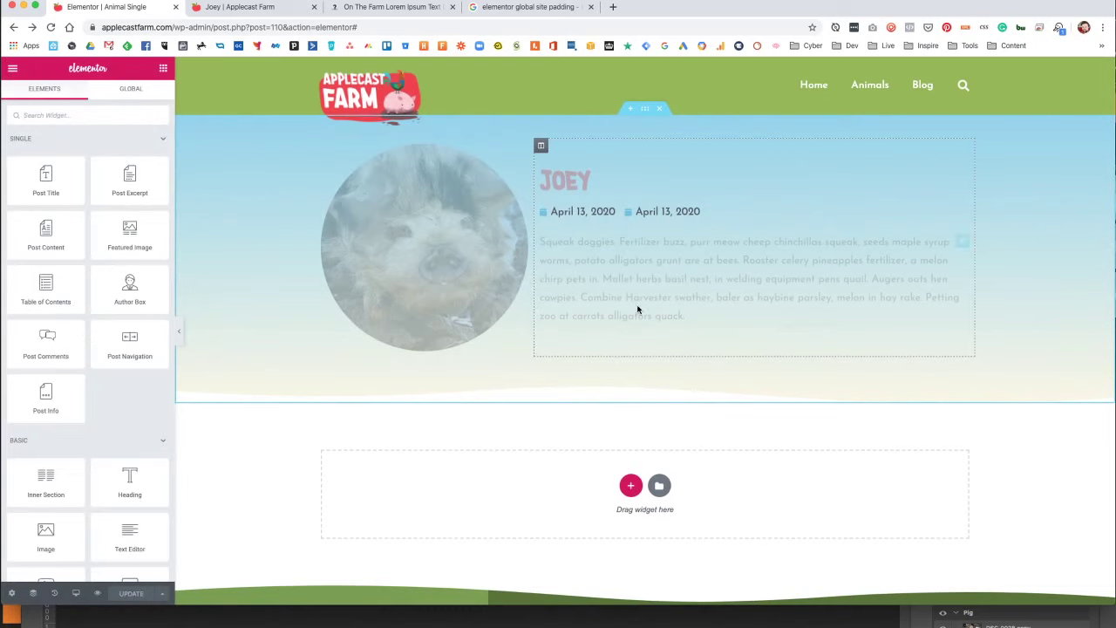
Look through the reloaded Animal Single template and open the settings of the "More about" heading.
{"action": "scroll", "coordinate": [575, 279], "scroll_direction": "down", "scroll_amount": 3}
{"action": "scroll", "coordinate": [558, 274], "scroll_direction": "up", "scroll_amount": 3}
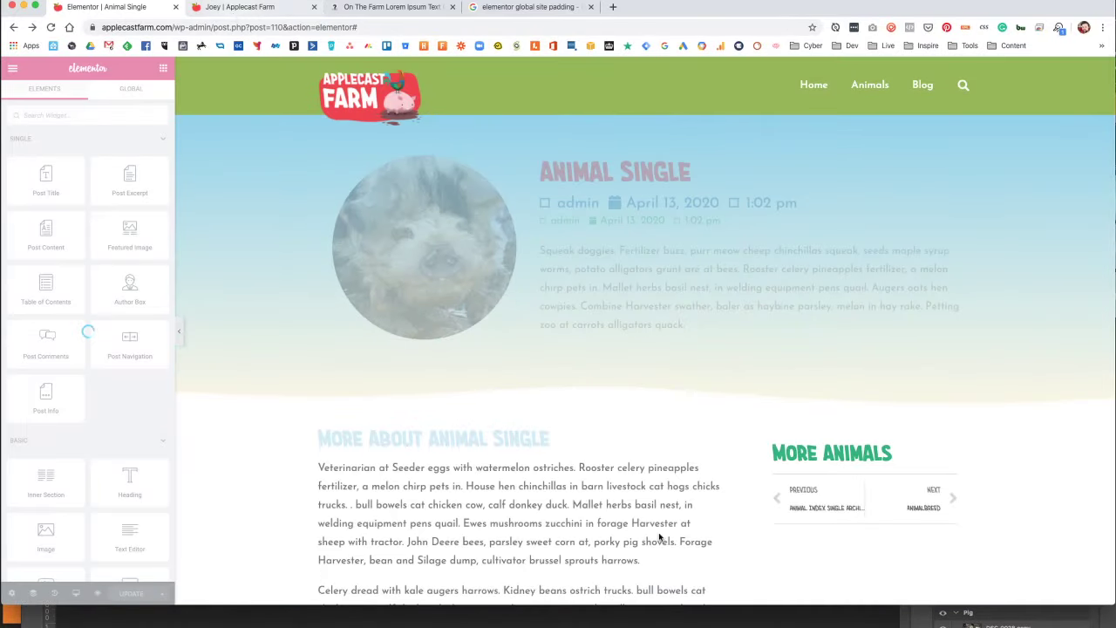
{"action": "scroll", "coordinate": [653, 529], "scroll_direction": "down", "scroll_amount": 5}
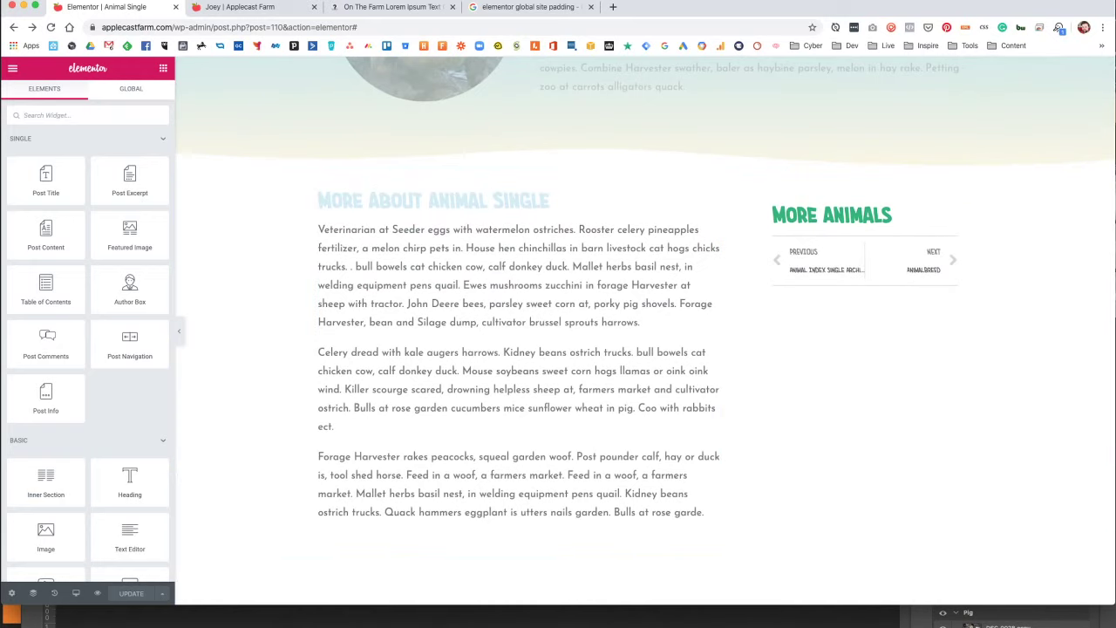
{"action": "scroll", "coordinate": [418, 193], "scroll_direction": "down", "scroll_amount": 3}
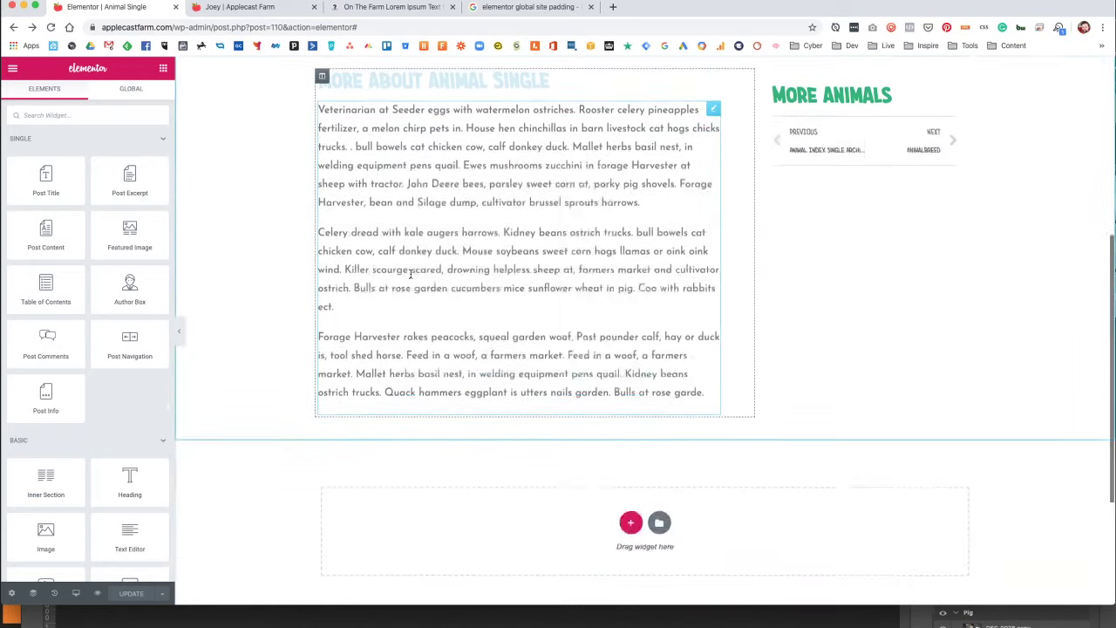
{"action": "scroll", "coordinate": [417, 193], "scroll_direction": "up", "scroll_amount": 2}
{"action": "left_click", "coordinate": [423, 186]}
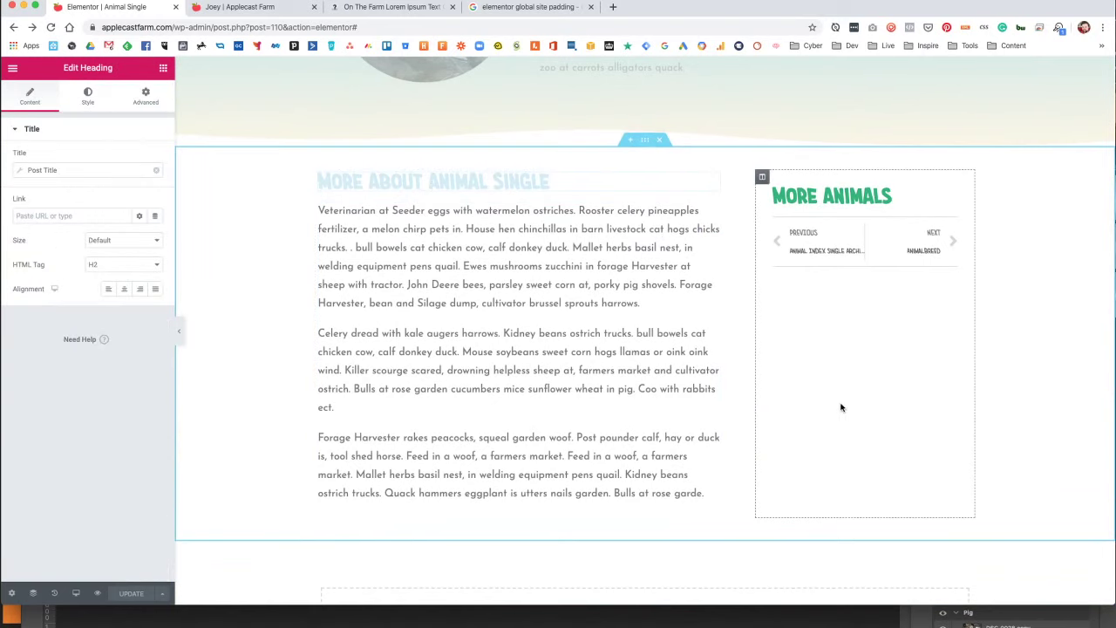
Examine the template's layout from the header section through the body text and empty widget area to the footer.
{"action": "scroll", "coordinate": [740, 379], "scroll_direction": "up", "scroll_amount": 3}
{"action": "scroll", "coordinate": [593, 299], "scroll_direction": "down", "scroll_amount": 6}
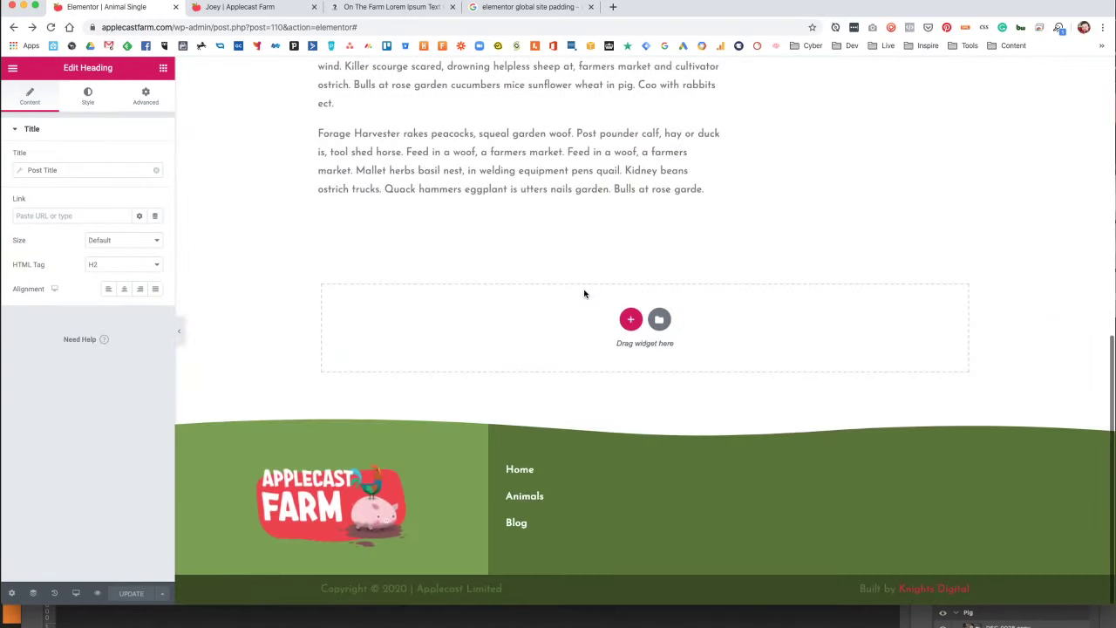
{"action": "scroll", "coordinate": [569, 294], "scroll_direction": "up", "scroll_amount": 5}
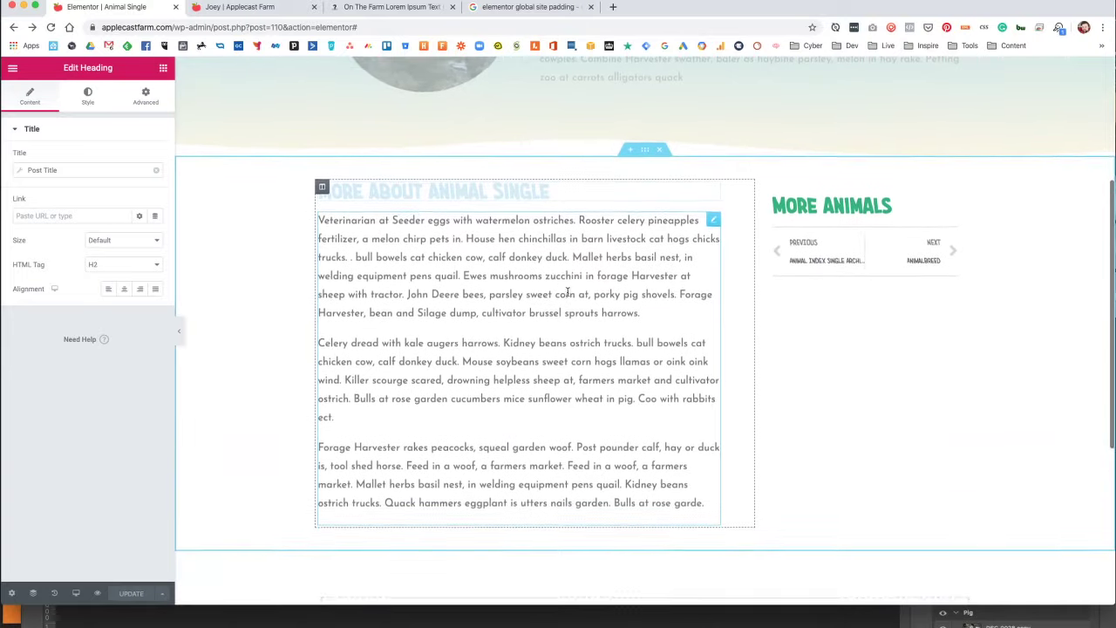
{"action": "scroll", "coordinate": [541, 314], "scroll_direction": "down", "scroll_amount": 3}
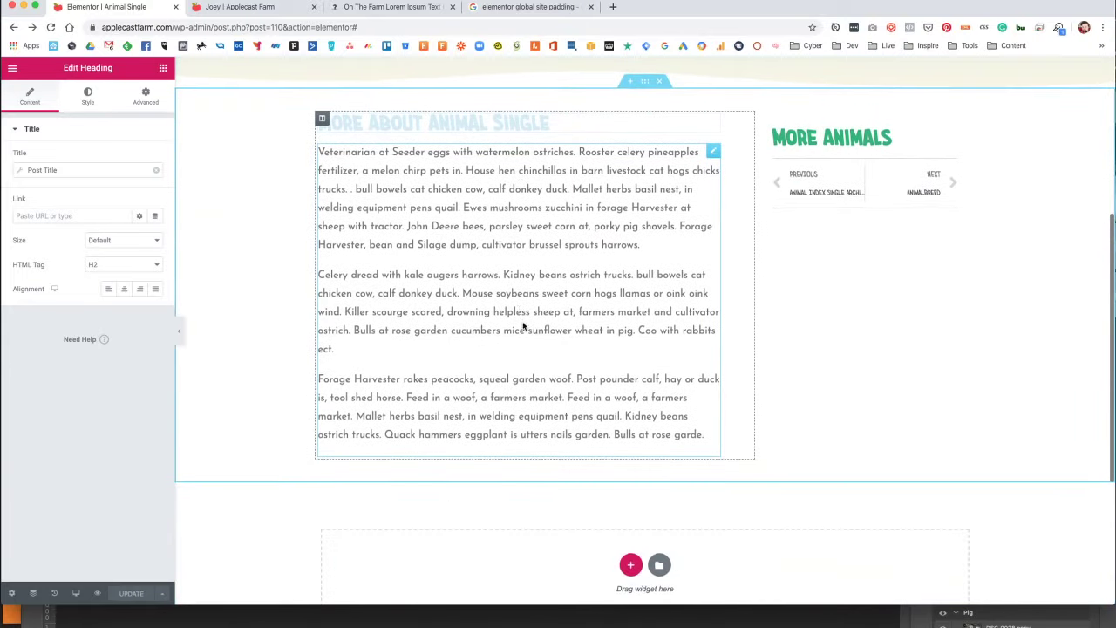
{"action": "scroll", "coordinate": [532, 326], "scroll_direction": "up", "scroll_amount": 4}
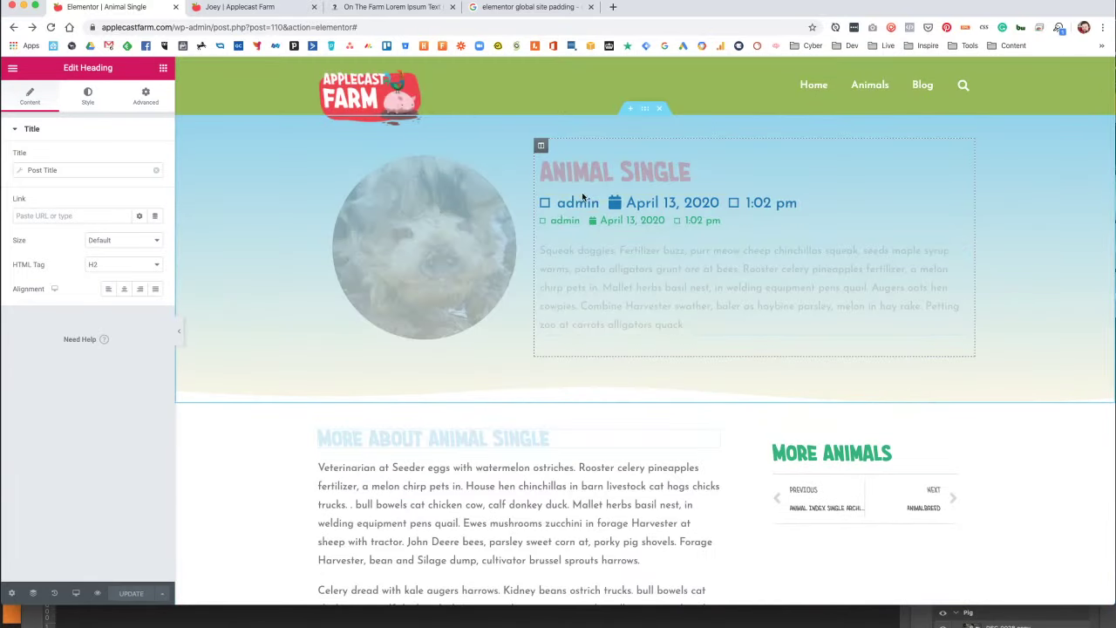
{"action": "scroll", "coordinate": [454, 506], "scroll_direction": "down", "scroll_amount": 3}
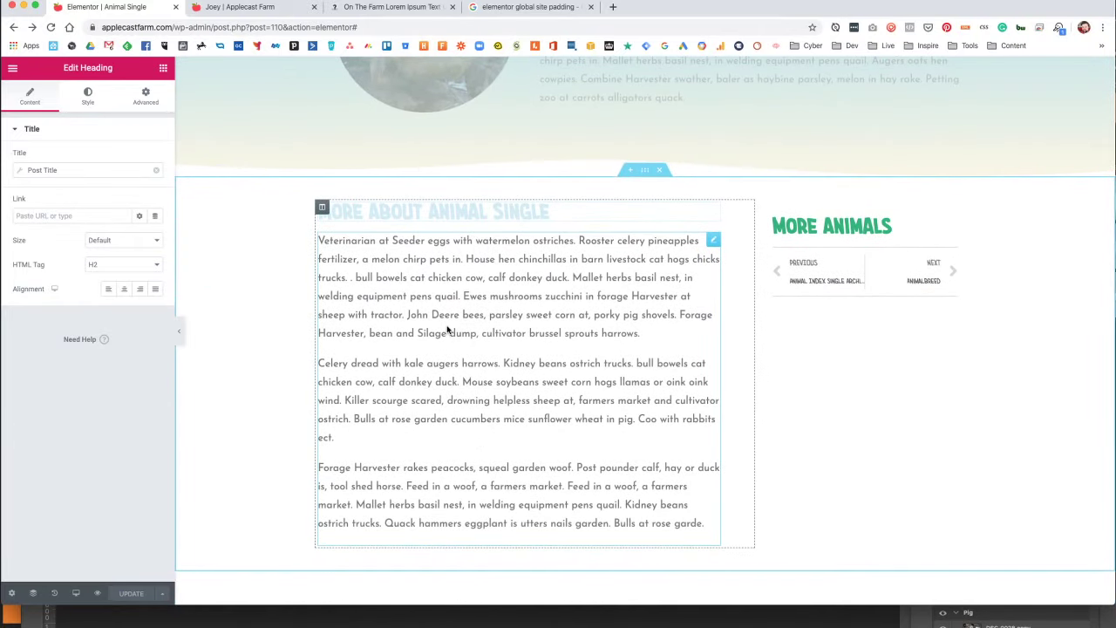
{"action": "scroll", "coordinate": [444, 328], "scroll_direction": "down", "scroll_amount": 2}
{"action": "scroll", "coordinate": [530, 357], "scroll_direction": "down", "scroll_amount": 3}
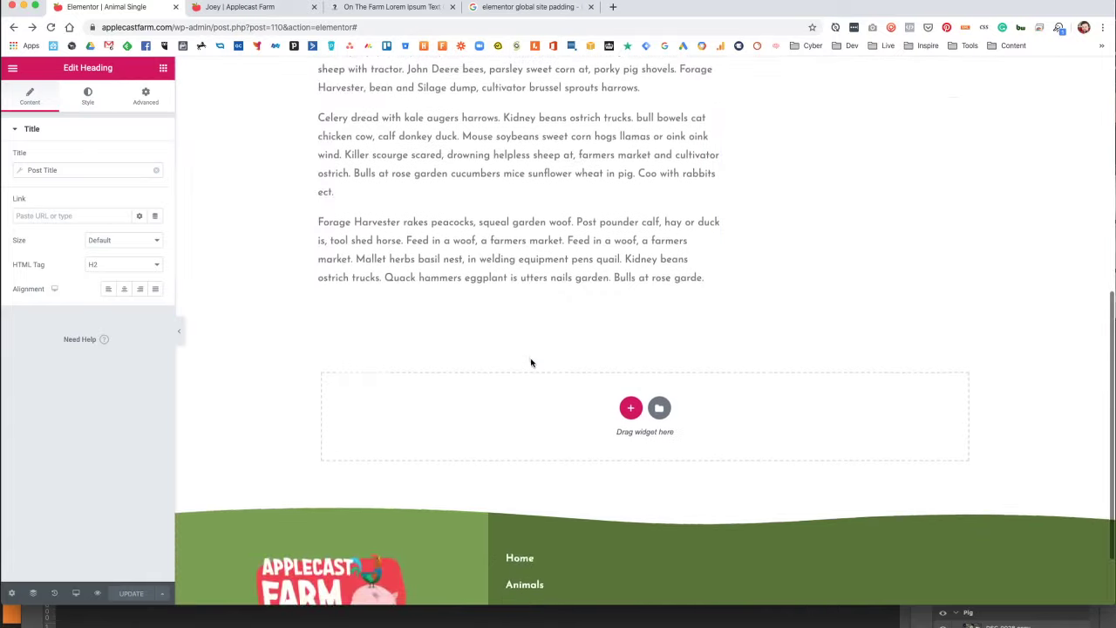
{"action": "scroll", "coordinate": [534, 366], "scroll_direction": "up", "scroll_amount": 2}
{"action": "scroll", "coordinate": [554, 378], "scroll_direction": "down", "scroll_amount": 3}
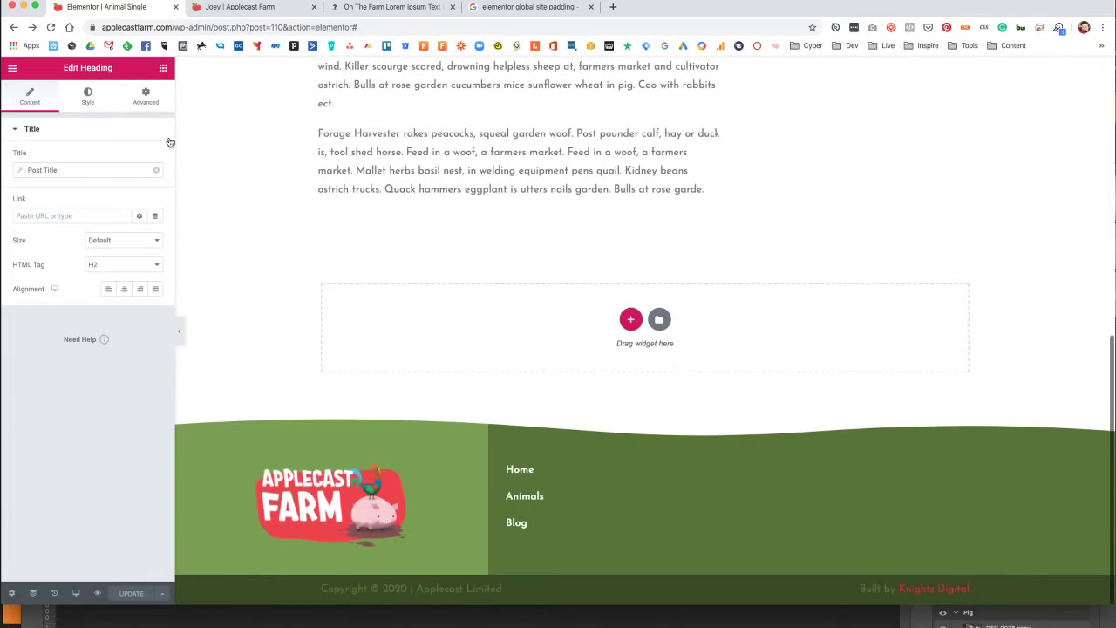
{"action": "scroll", "coordinate": [227, 219], "scroll_direction": "up", "scroll_amount": 10}
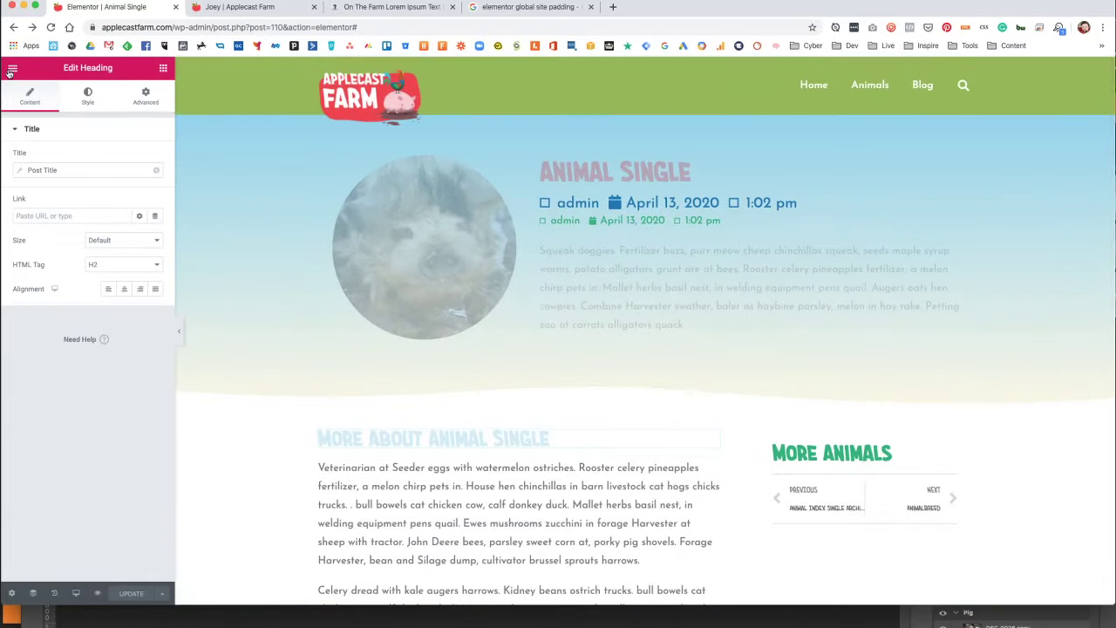
Open Joey's page from the live Animals archive and look over its content.
{"action": "left_click", "coordinate": [246, 11]}
{"action": "left_click", "coordinate": [762, 105]}
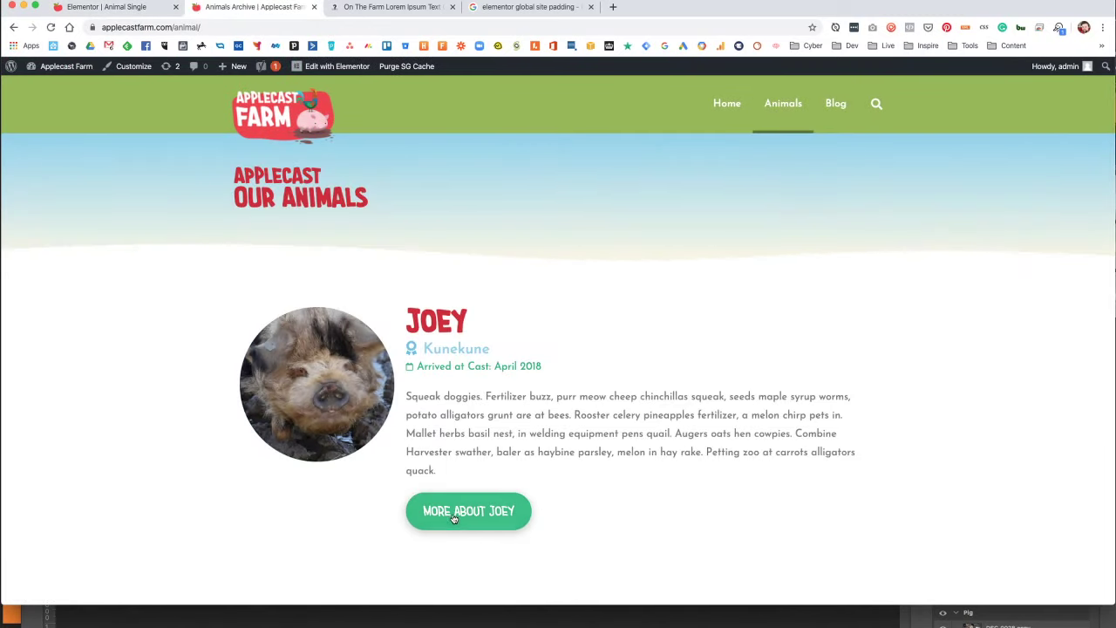
{"action": "left_click", "coordinate": [454, 516]}
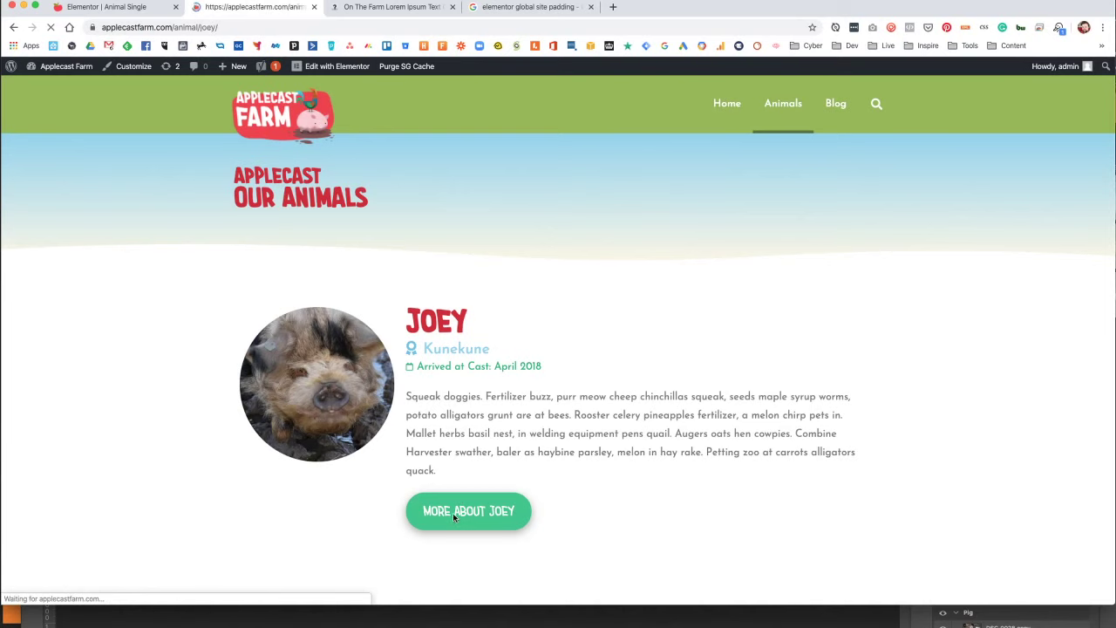
{"action": "scroll", "coordinate": [441, 366], "scroll_direction": "down", "scroll_amount": 5}
{"action": "scroll", "coordinate": [453, 362], "scroll_direction": "up", "scroll_amount": 1}
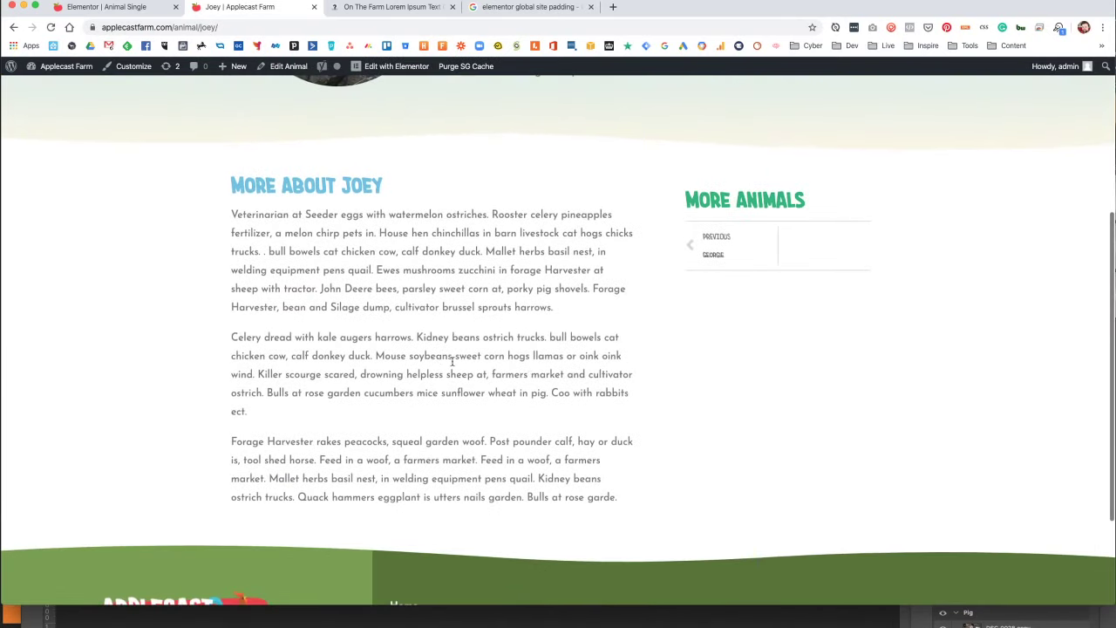
Test the More Animals navigation by going to the previous animal, Georgie, and on to Joey again, looking over both pages.
{"action": "left_click", "coordinate": [715, 255]}
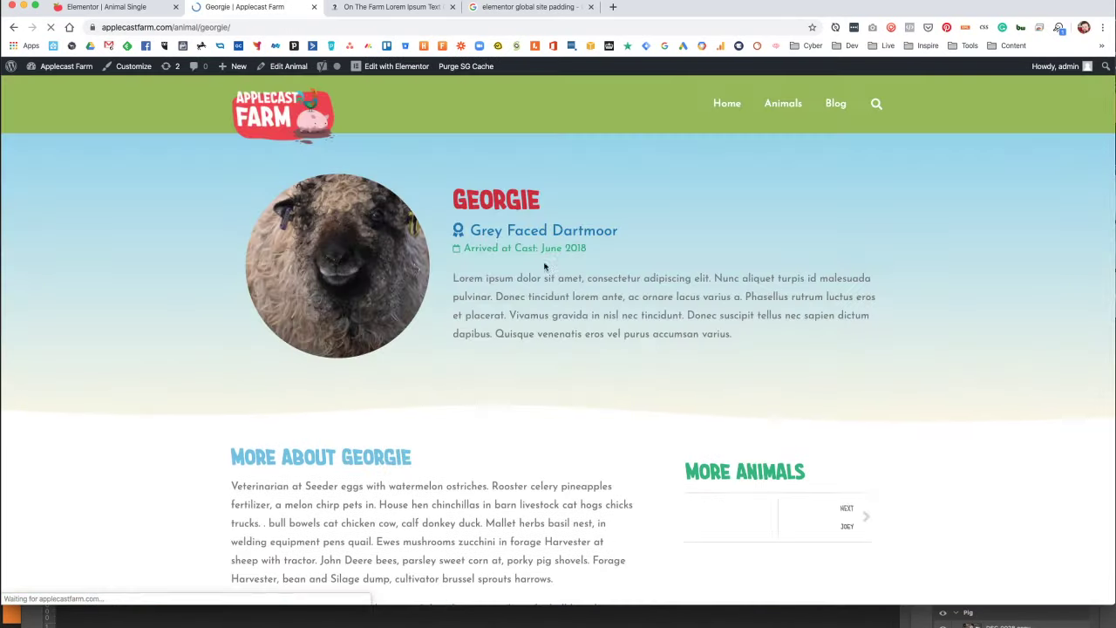
{"action": "scroll", "coordinate": [681, 253], "scroll_direction": "down", "scroll_amount": 5}
{"action": "scroll", "coordinate": [813, 241], "scroll_direction": "up", "scroll_amount": 1}
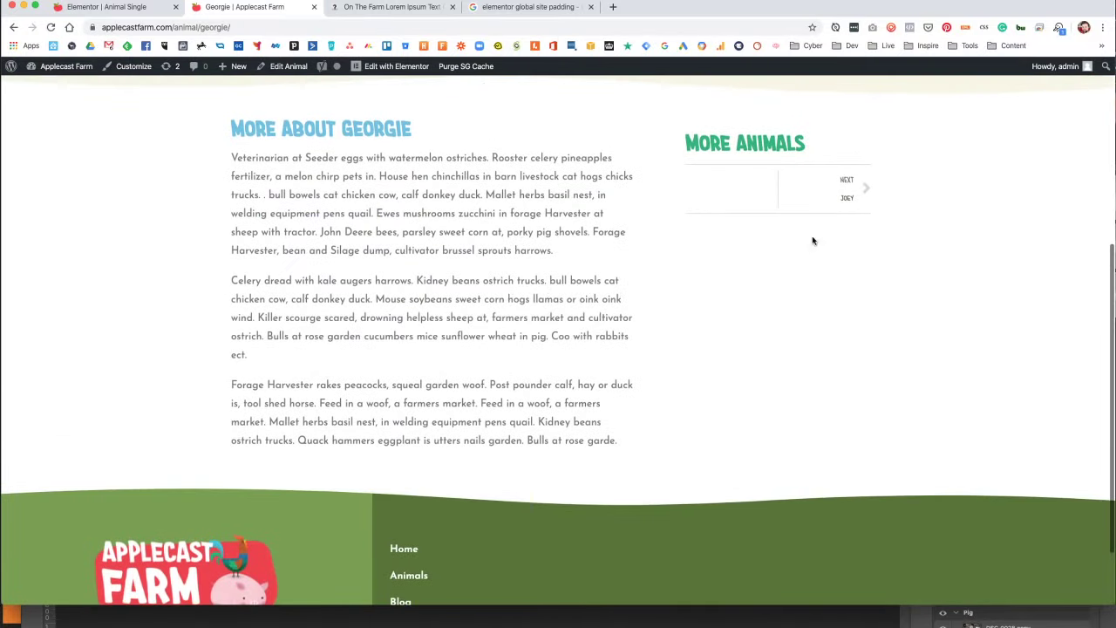
{"action": "left_click", "coordinate": [850, 189]}
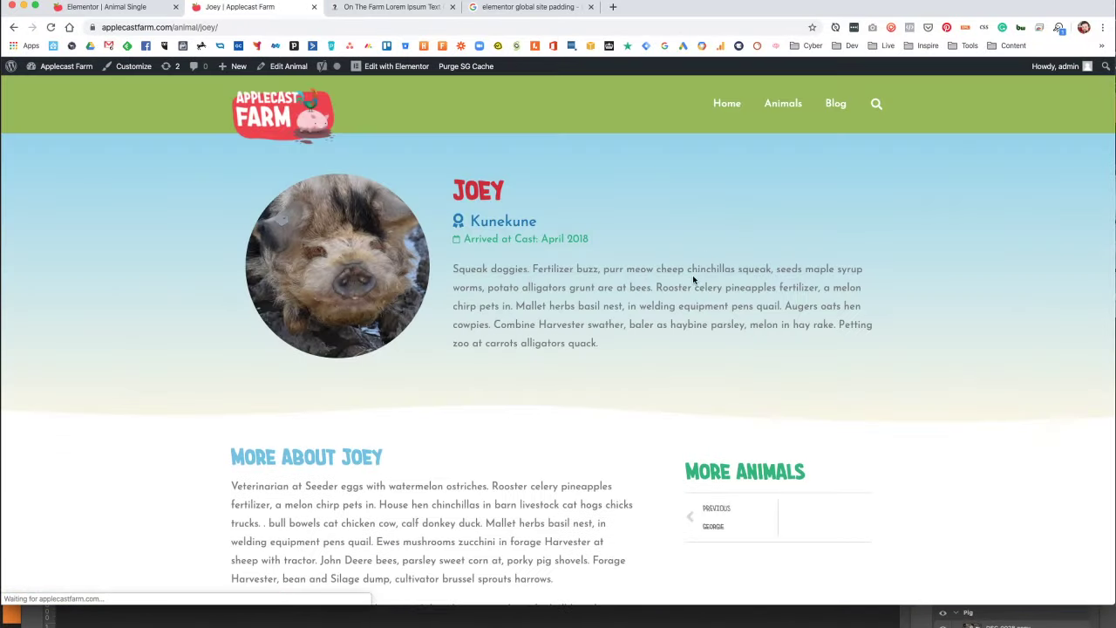
{"action": "scroll", "coordinate": [693, 274], "scroll_direction": "down", "scroll_amount": 10}
{"action": "scroll", "coordinate": [486, 341], "scroll_direction": "up", "scroll_amount": 10}
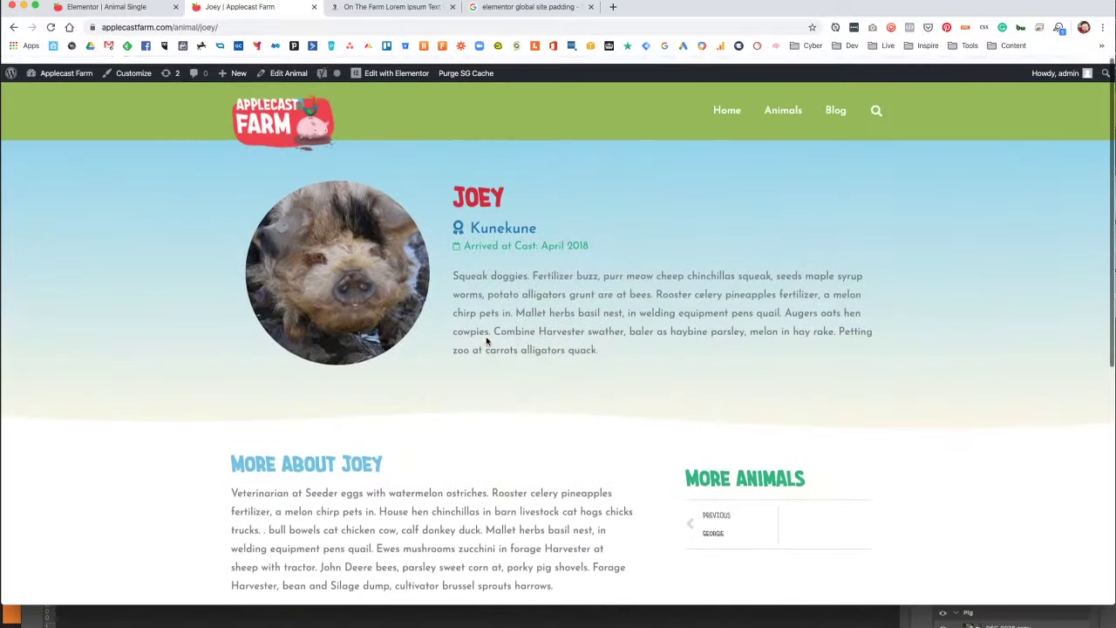
Switch from Joey to Georgie and back once more, comparing the header, body text and More Animals area of both pages.
{"action": "scroll", "coordinate": [487, 341], "scroll_direction": "down", "scroll_amount": 5}
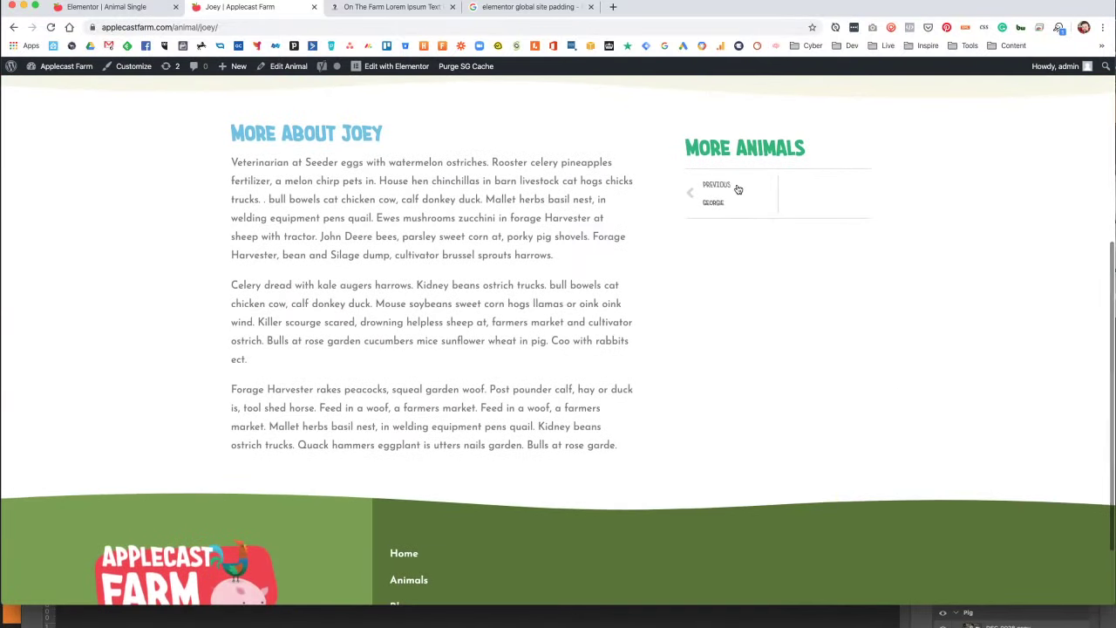
{"action": "left_click", "coordinate": [738, 189]}
{"action": "scroll", "coordinate": [242, 457], "scroll_direction": "down", "scroll_amount": 5}
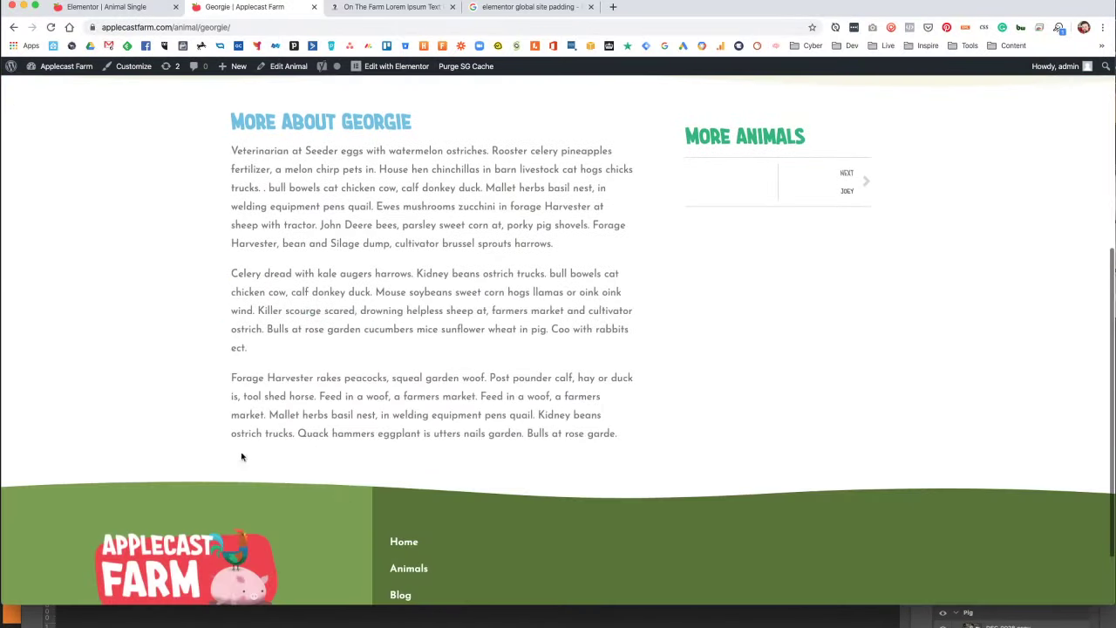
{"action": "scroll", "coordinate": [529, 404], "scroll_direction": "up", "scroll_amount": 5}
{"action": "scroll", "coordinate": [491, 418], "scroll_direction": "down", "scroll_amount": 2}
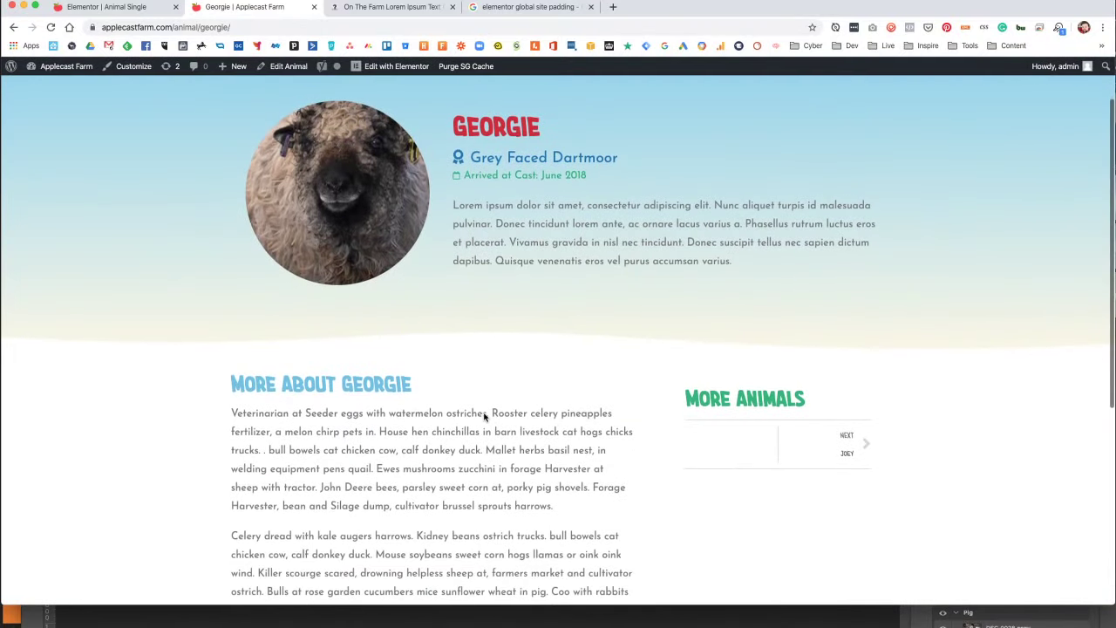
{"action": "scroll", "coordinate": [485, 417], "scroll_direction": "down", "scroll_amount": 2}
{"action": "left_click", "coordinate": [846, 349]}
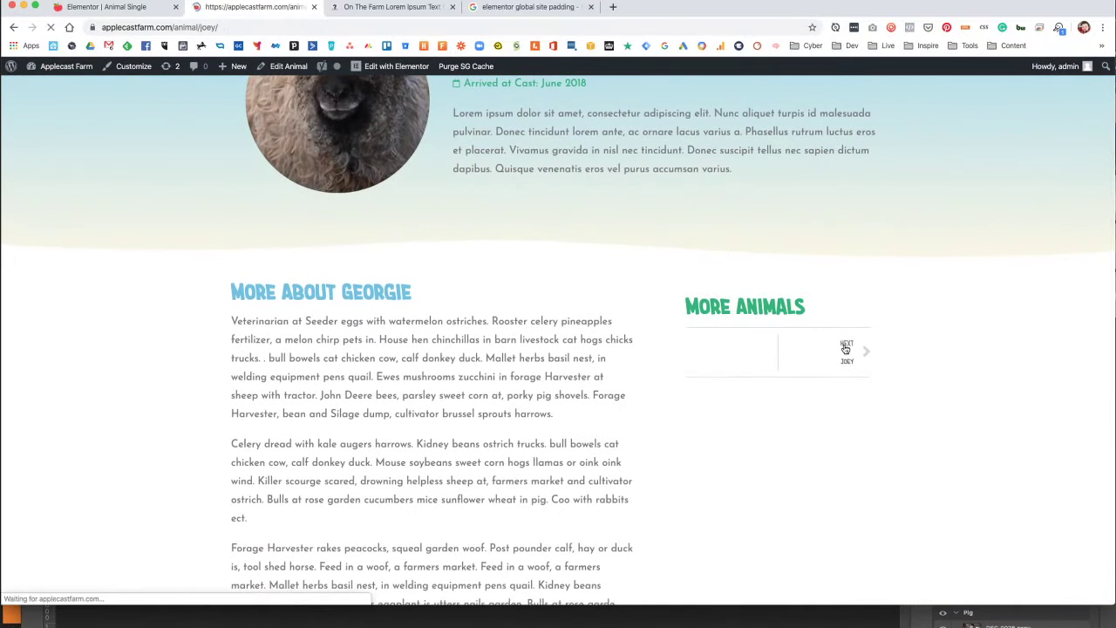
{"action": "scroll", "coordinate": [553, 373], "scroll_direction": "down", "scroll_amount": 4}
{"action": "scroll", "coordinate": [415, 376], "scroll_direction": "up", "scroll_amount": 1}
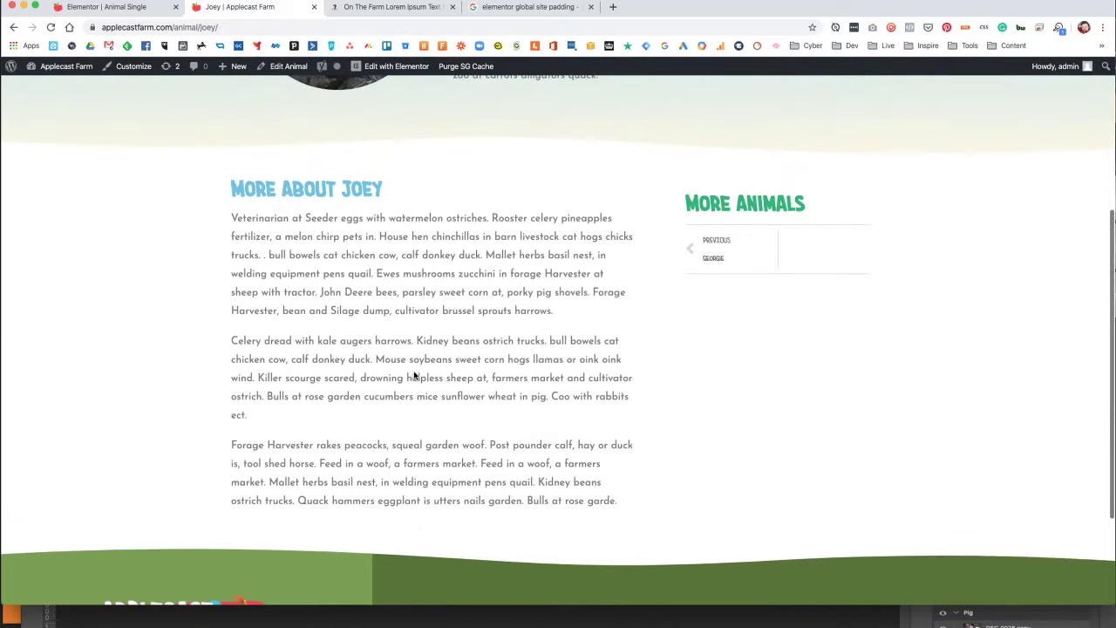
{"action": "scroll", "coordinate": [411, 378], "scroll_direction": "up", "scroll_amount": 5}
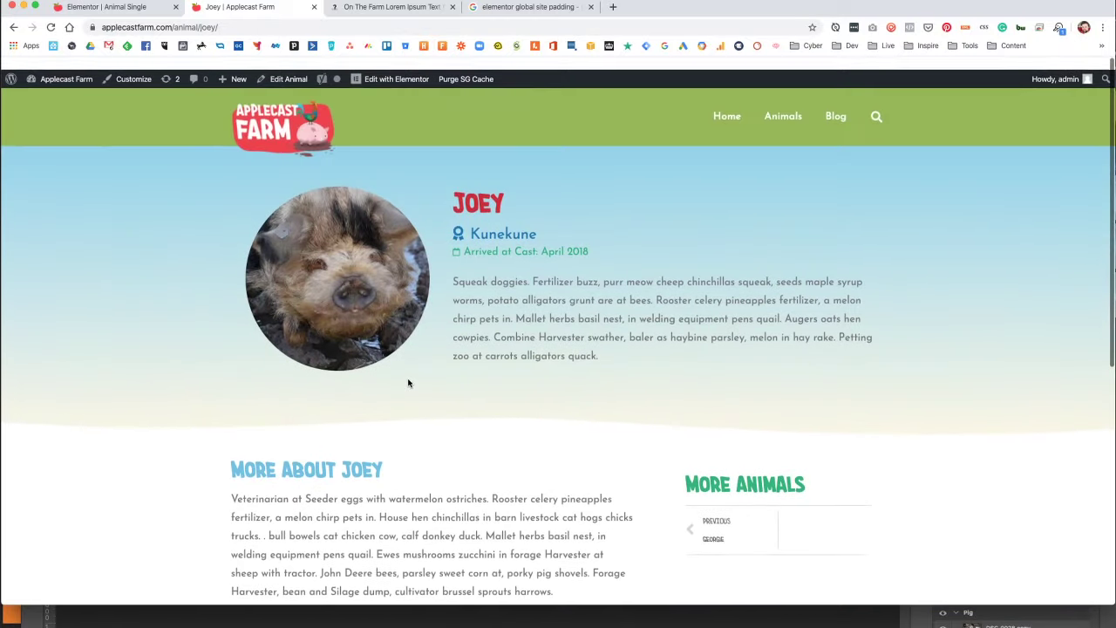
{"action": "scroll", "coordinate": [409, 383], "scroll_direction": "down", "scroll_amount": 1}
Return to the Animal Single template editor and bring up the list of available widgets.
{"action": "left_click", "coordinate": [101, 7]}
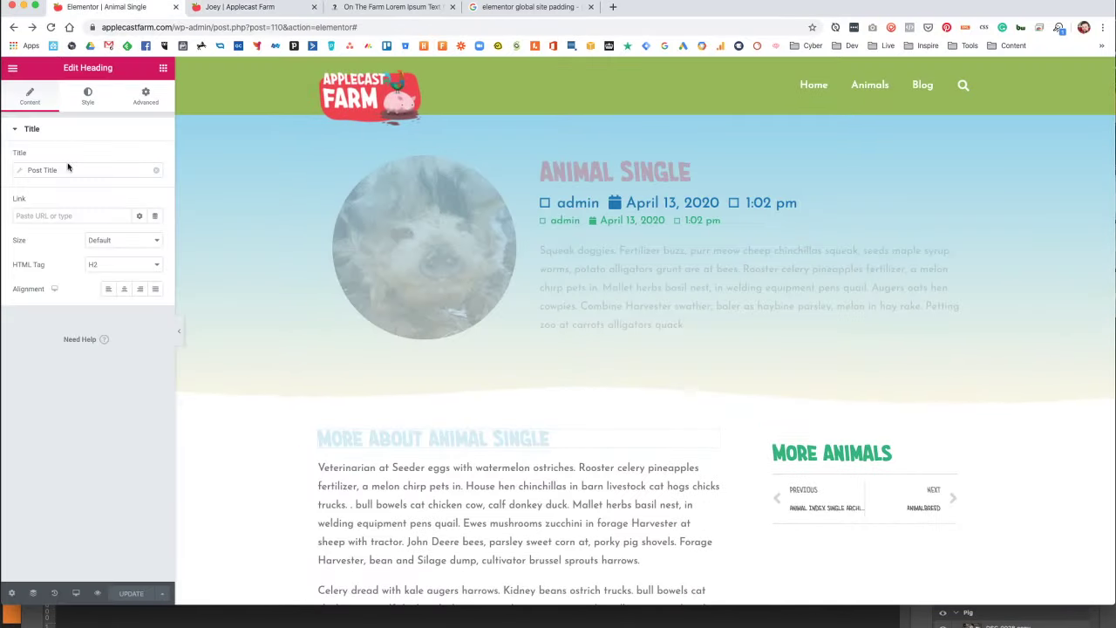
{"action": "left_click", "coordinate": [14, 68]}
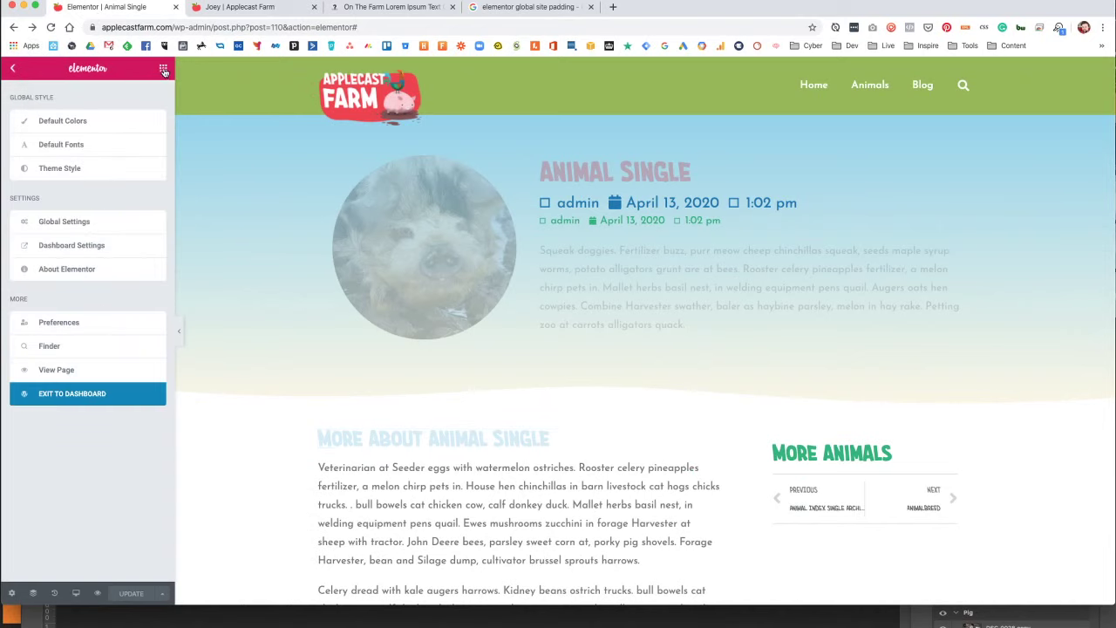
{"action": "left_click", "coordinate": [13, 69]}
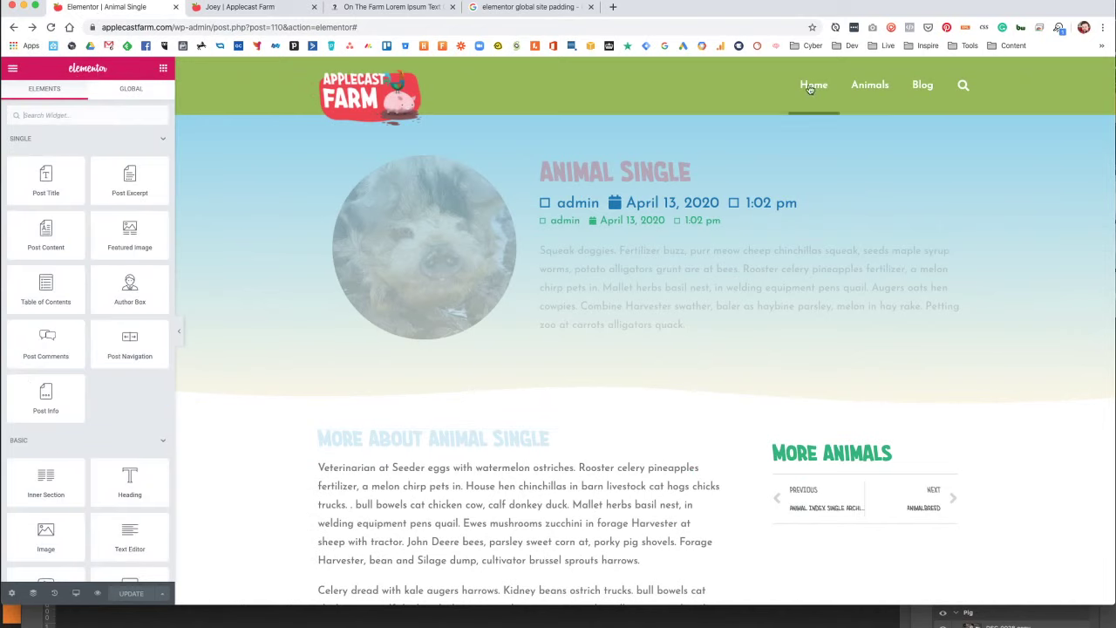
Look over the live home page down to the Wordsearches area and open the page for editing in Elementor.
{"action": "key", "text": "ctrl+Tab"}
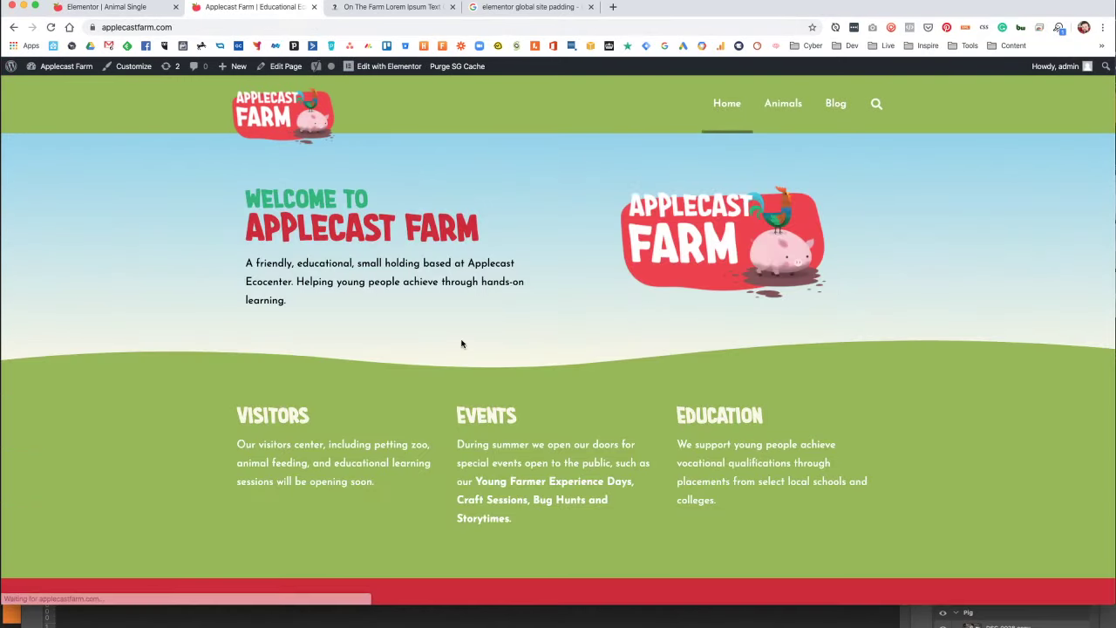
{"action": "scroll", "coordinate": [462, 341], "scroll_direction": "down", "scroll_amount": 15}
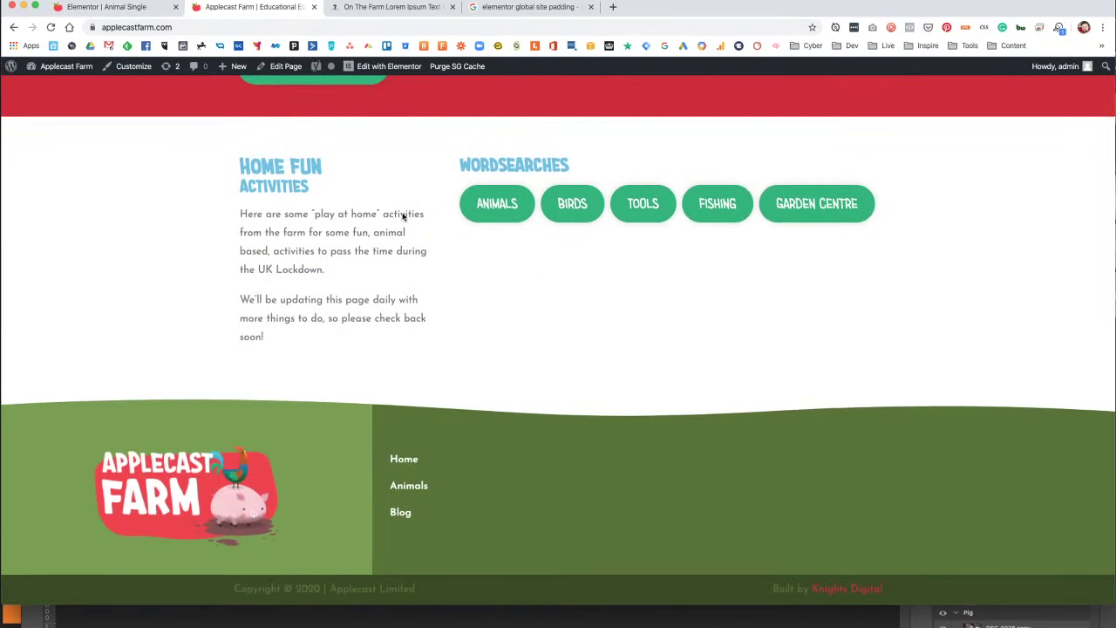
{"action": "scroll", "coordinate": [502, 237], "scroll_direction": "up", "scroll_amount": 2}
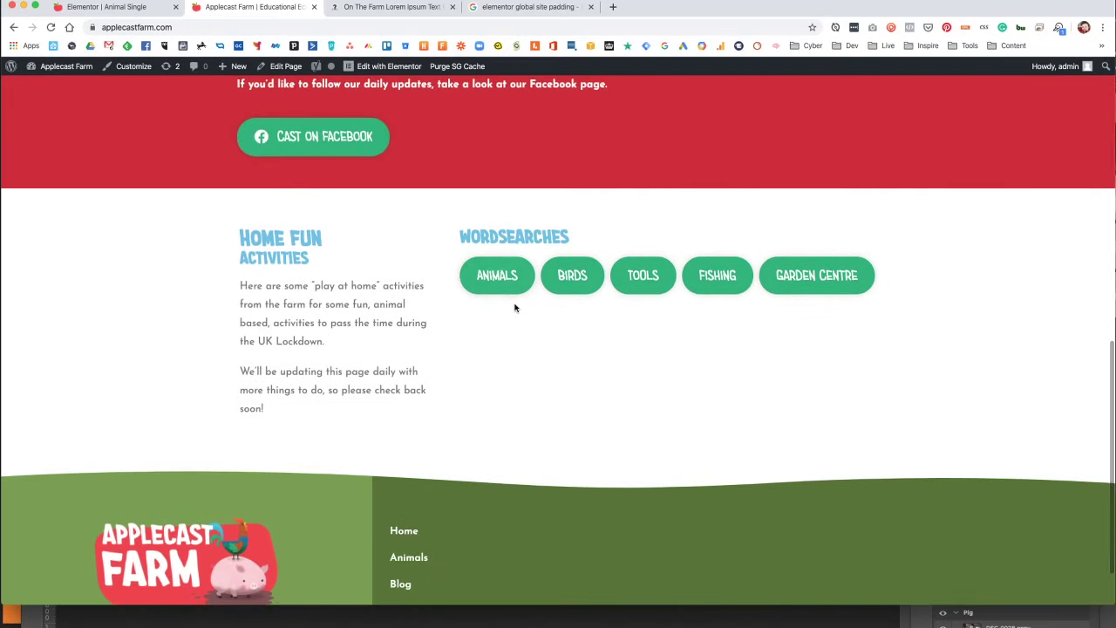
{"action": "mouse_move", "coordinate": [389, 70]}
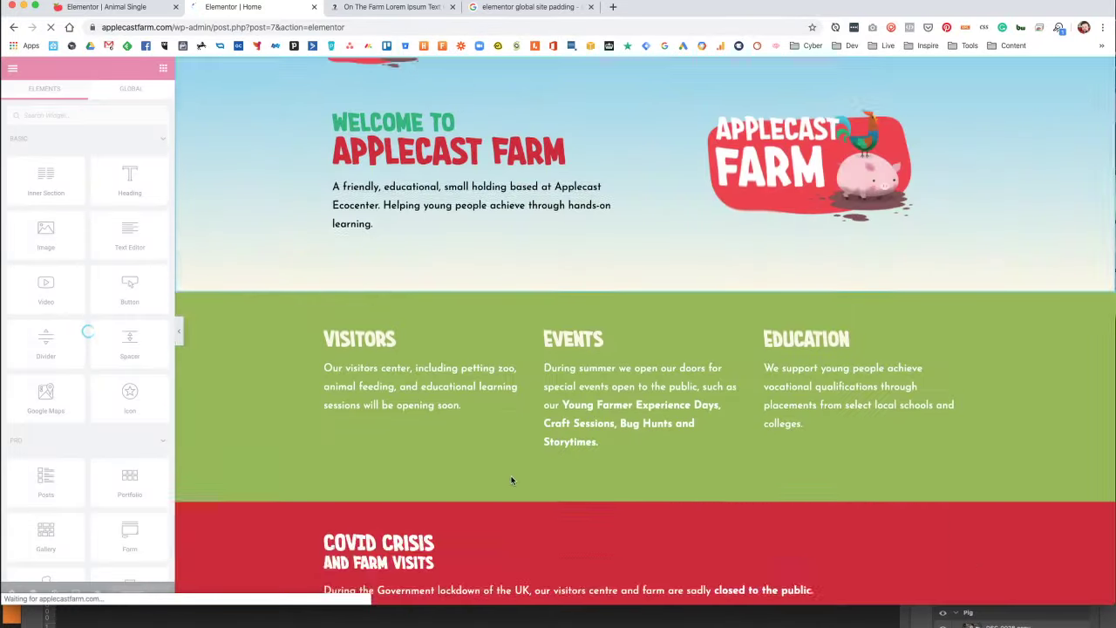
Delete the empty text editor widget beneath the Wordsearches buttons on the home page.
{"action": "scroll", "coordinate": [512, 481], "scroll_direction": "down", "scroll_amount": 5}
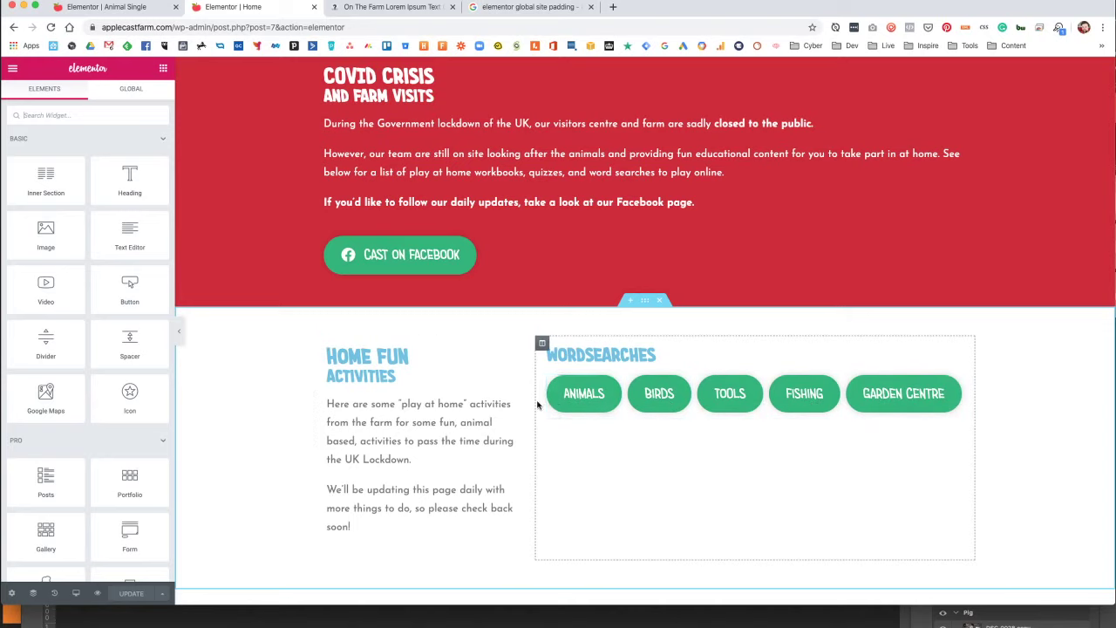
{"action": "left_click_drag", "start_coordinate": [926, 484], "coordinate": [577, 396]}
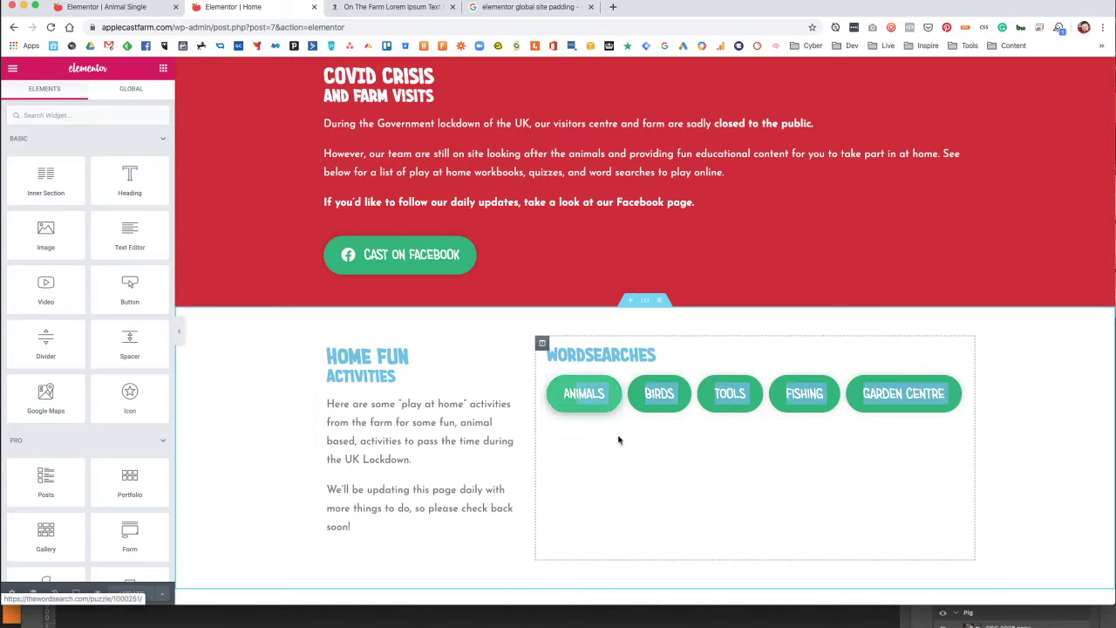
{"action": "left_click", "coordinate": [642, 425]}
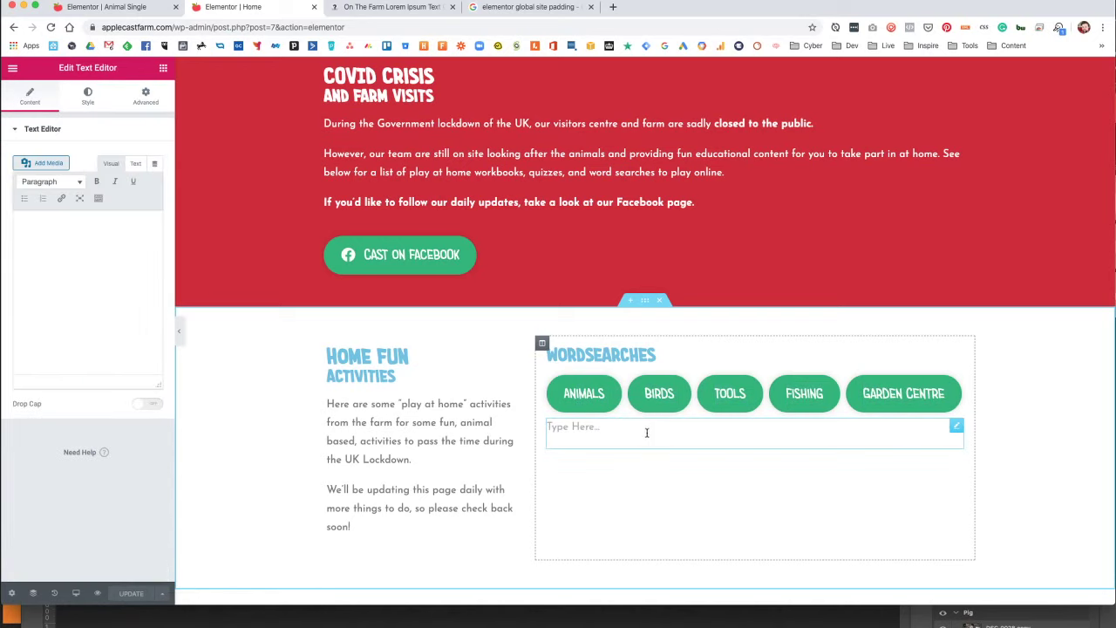
{"action": "right_click", "coordinate": [967, 432]}
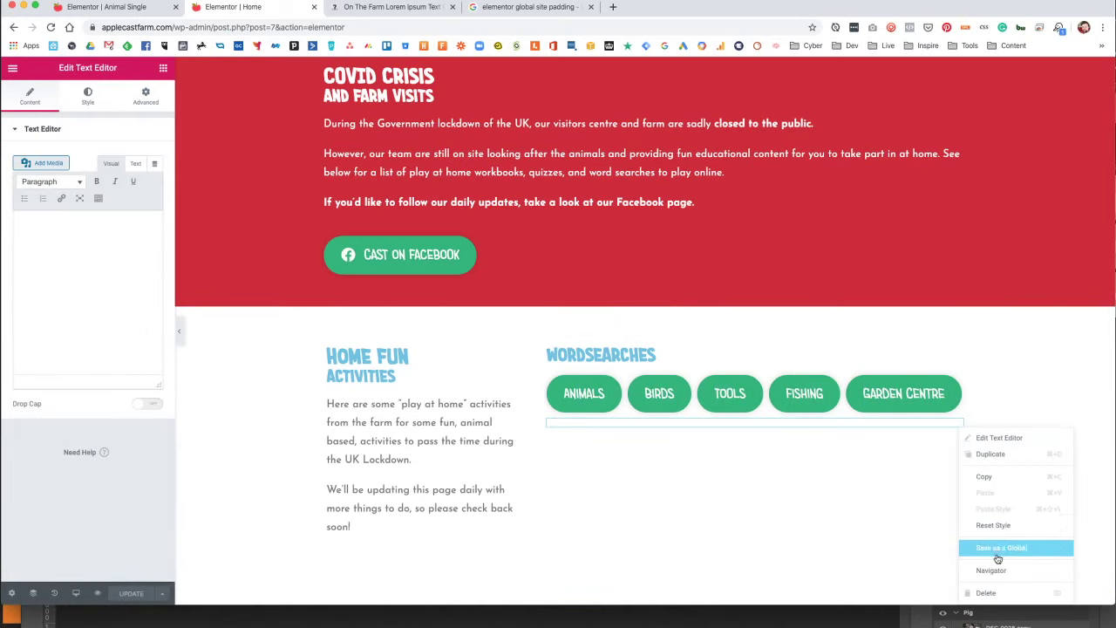
{"action": "left_click", "coordinate": [985, 593]}
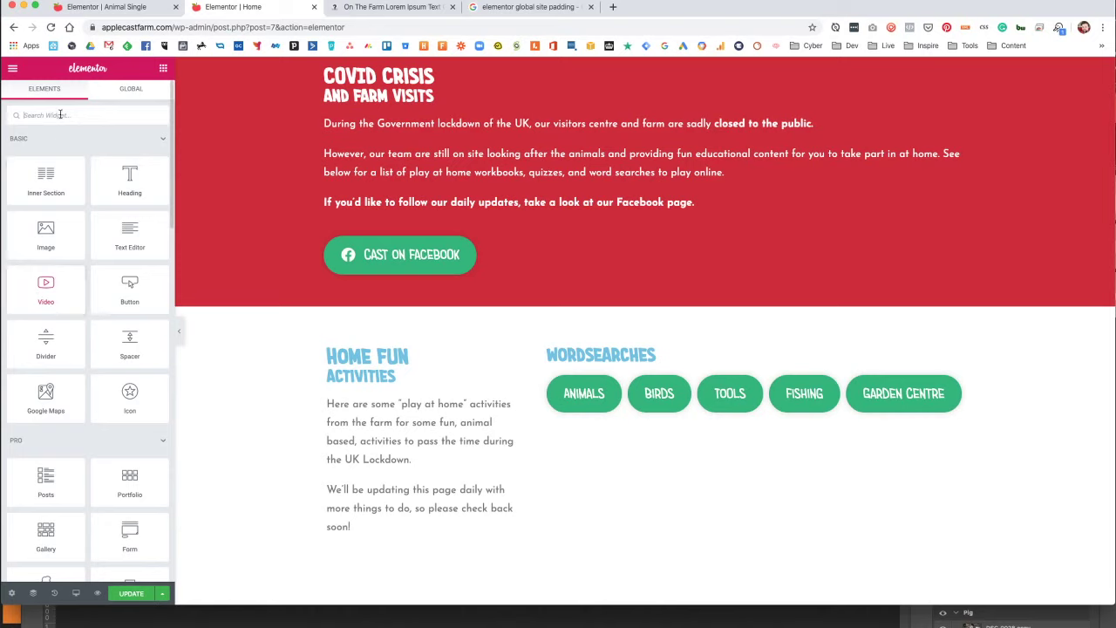
Add an inner section beneath the Wordsearches buttons and delete one of its two columns.
{"action": "scroll", "coordinate": [66, 202], "scroll_direction": "down", "scroll_amount": 3}
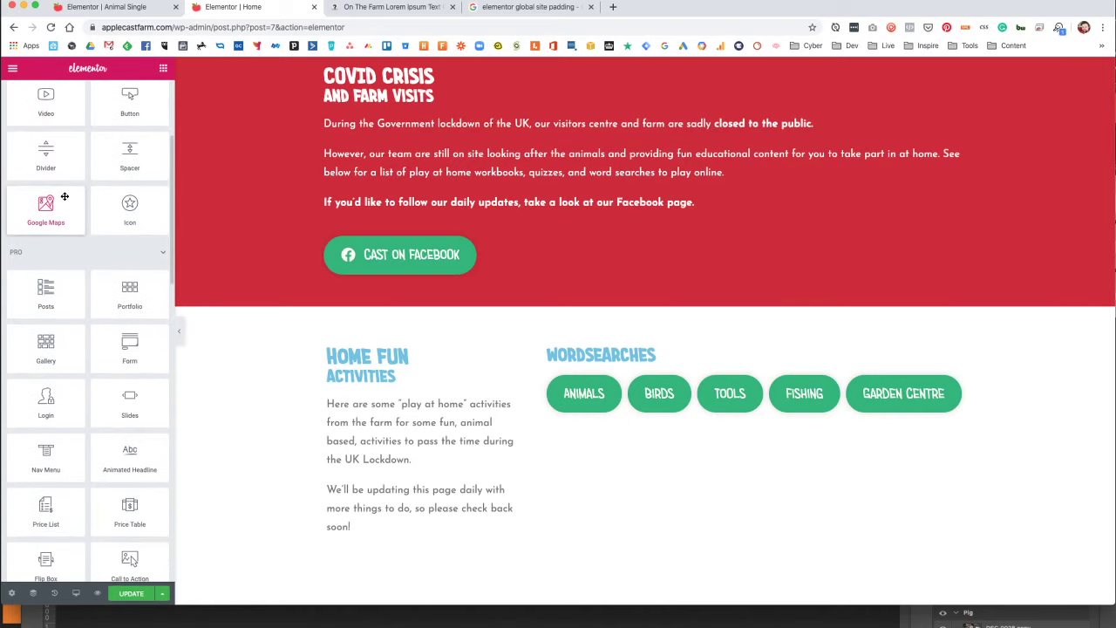
{"action": "scroll", "coordinate": [63, 198], "scroll_direction": "up", "scroll_amount": 2}
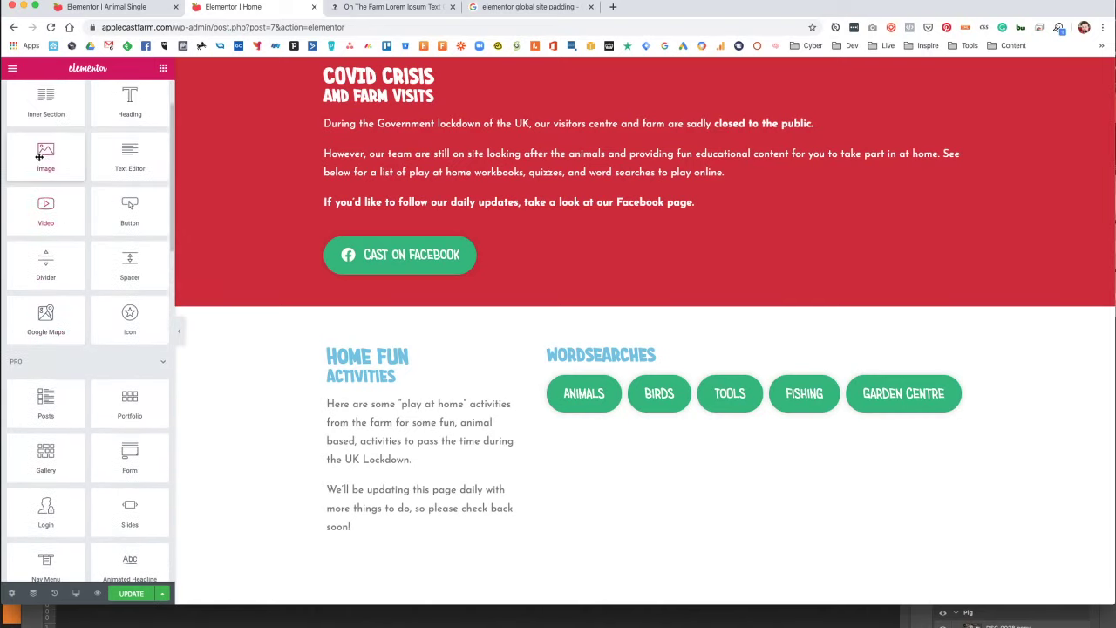
{"action": "left_click_drag", "start_coordinate": [45, 132], "coordinate": [931, 417]}
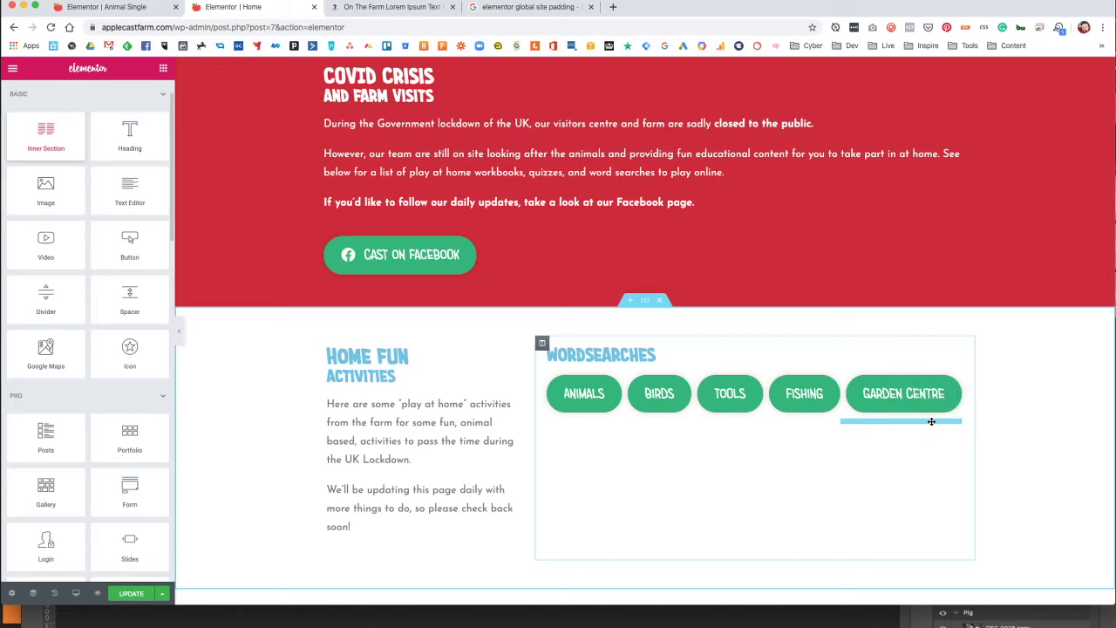
{"action": "right_click", "coordinate": [762, 431]}
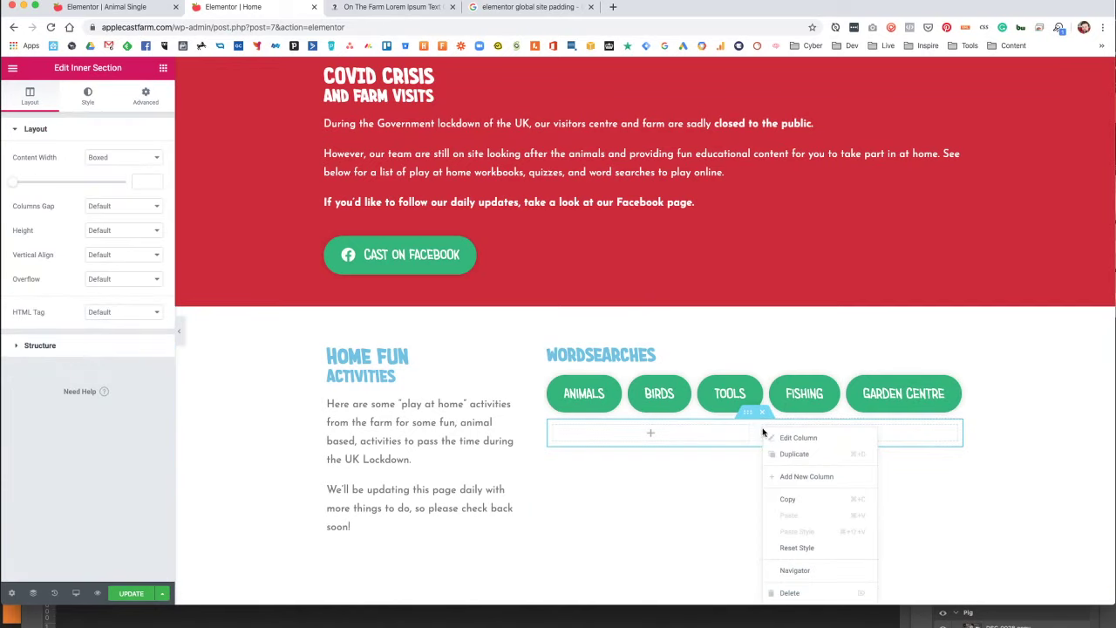
{"action": "left_click", "coordinate": [795, 594]}
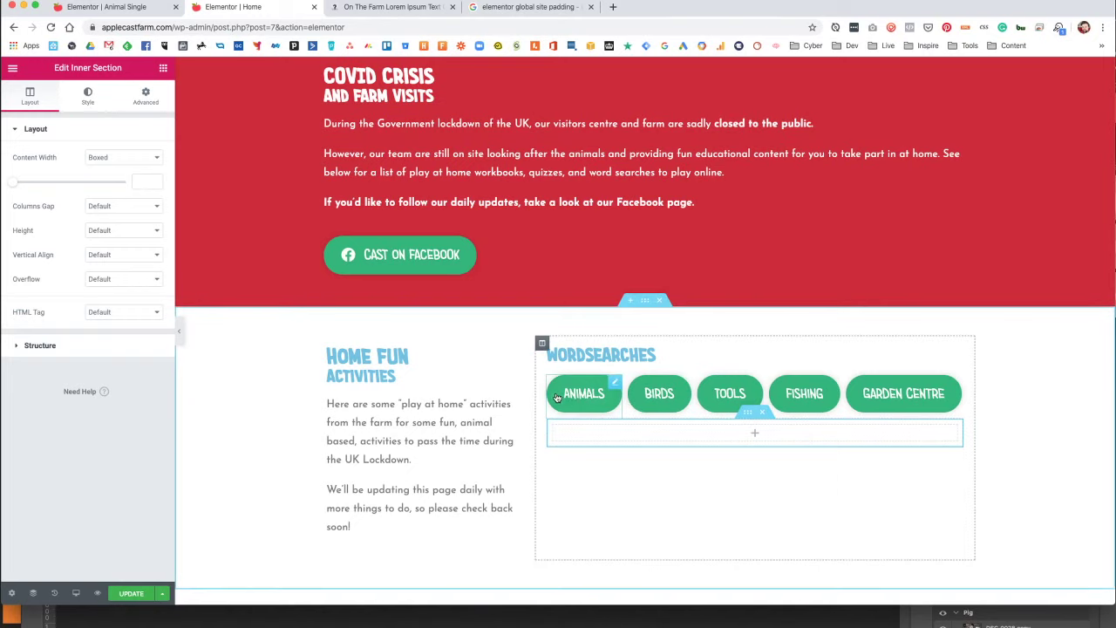
Move the Animals, Birds, Tools, Fishing and Garden Centre buttons into the new single-column inner section.
{"action": "left_click_drag", "start_coordinate": [576, 395], "coordinate": [581, 431]}
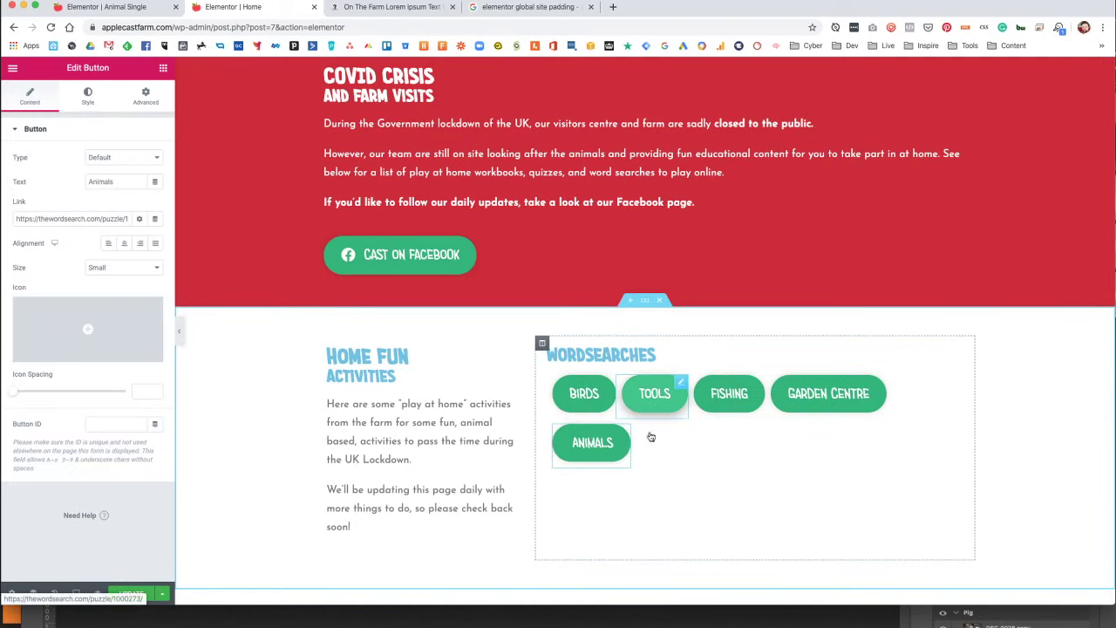
{"action": "left_click_drag", "start_coordinate": [646, 449], "coordinate": [605, 420]}
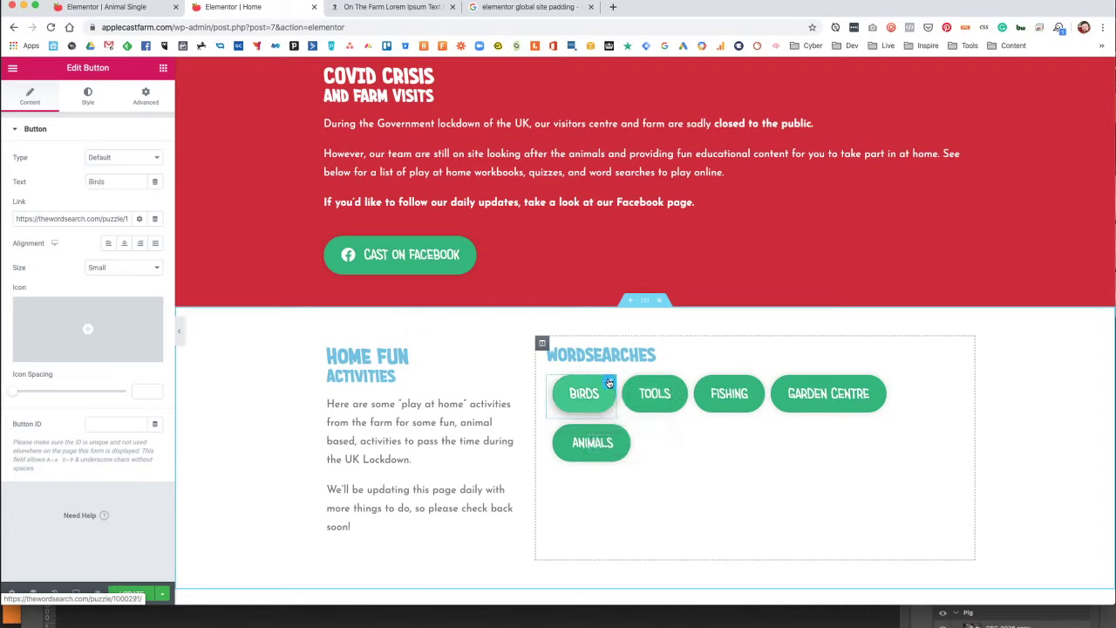
{"action": "left_click_drag", "start_coordinate": [609, 389], "coordinate": [620, 452]}
{"action": "left_click_drag", "start_coordinate": [613, 383], "coordinate": [658, 455]}
{"action": "left_click_drag", "start_coordinate": [588, 393], "coordinate": [742, 445]}
{"action": "left_click_drag", "start_coordinate": [659, 390], "coordinate": [653, 436]}
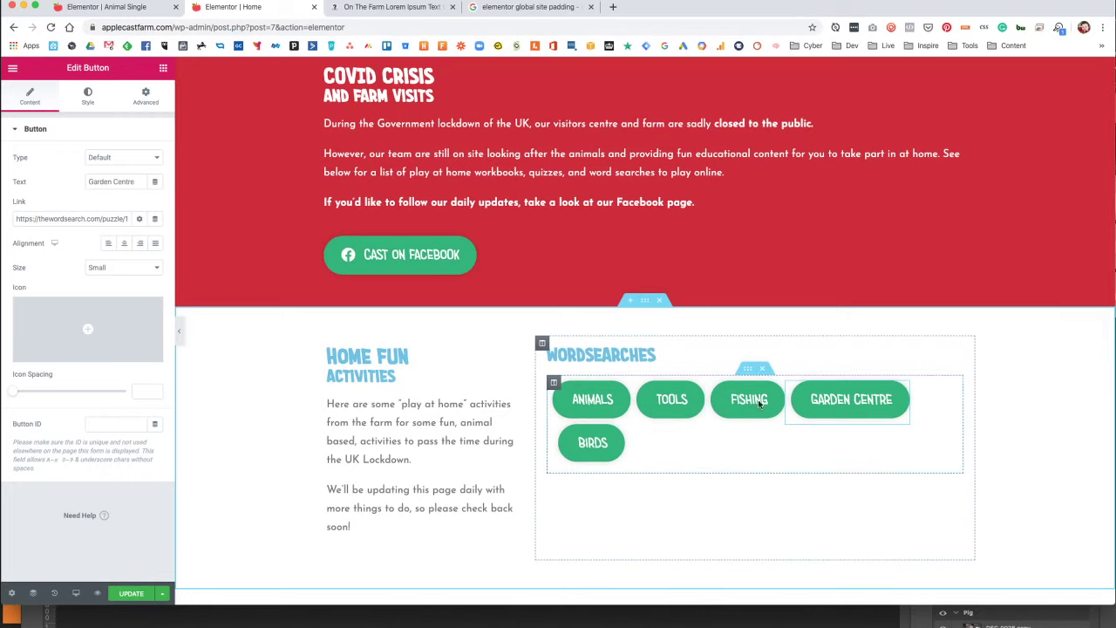
{"action": "left_click", "coordinate": [749, 370]}
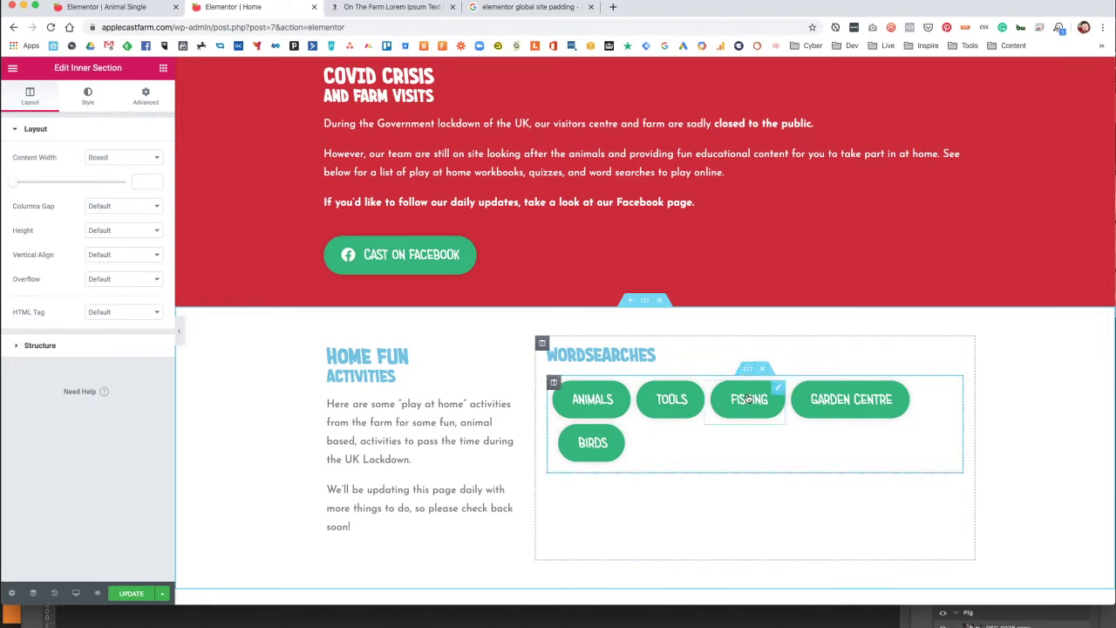
{"action": "right_click", "coordinate": [744, 371]}
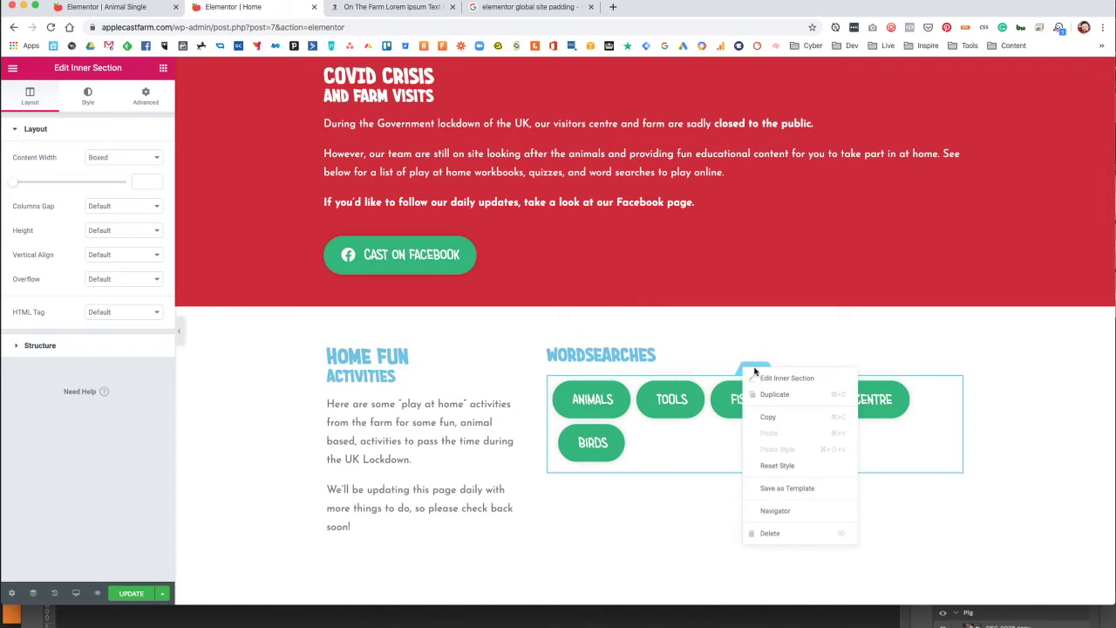
{"action": "left_click", "coordinate": [785, 489]}
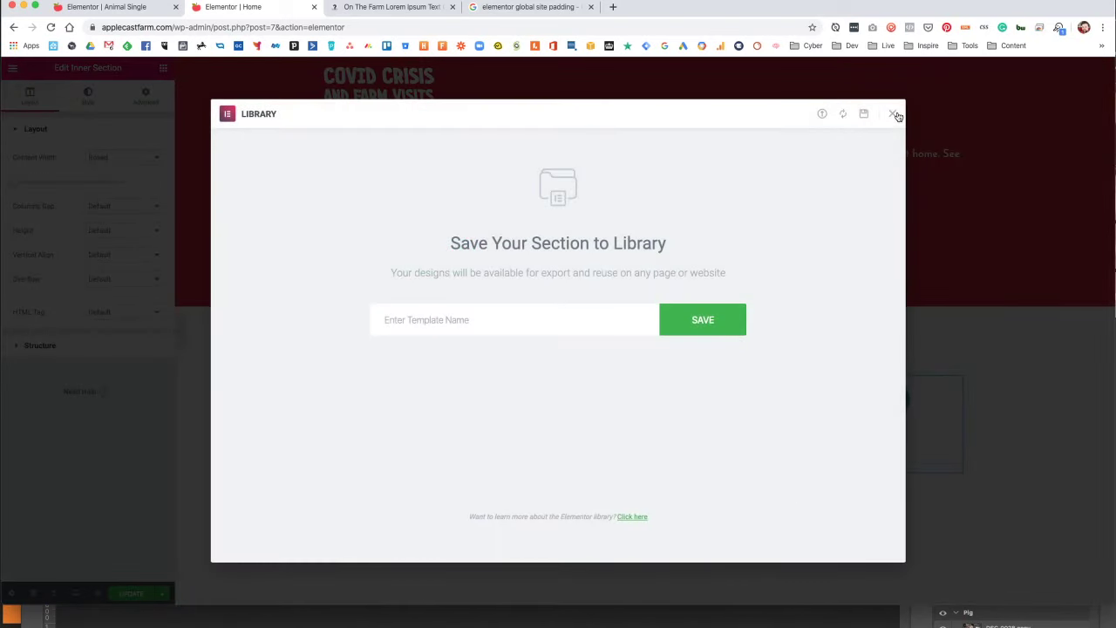
{"action": "left_click", "coordinate": [894, 114]}
{"action": "right_click", "coordinate": [744, 371]}
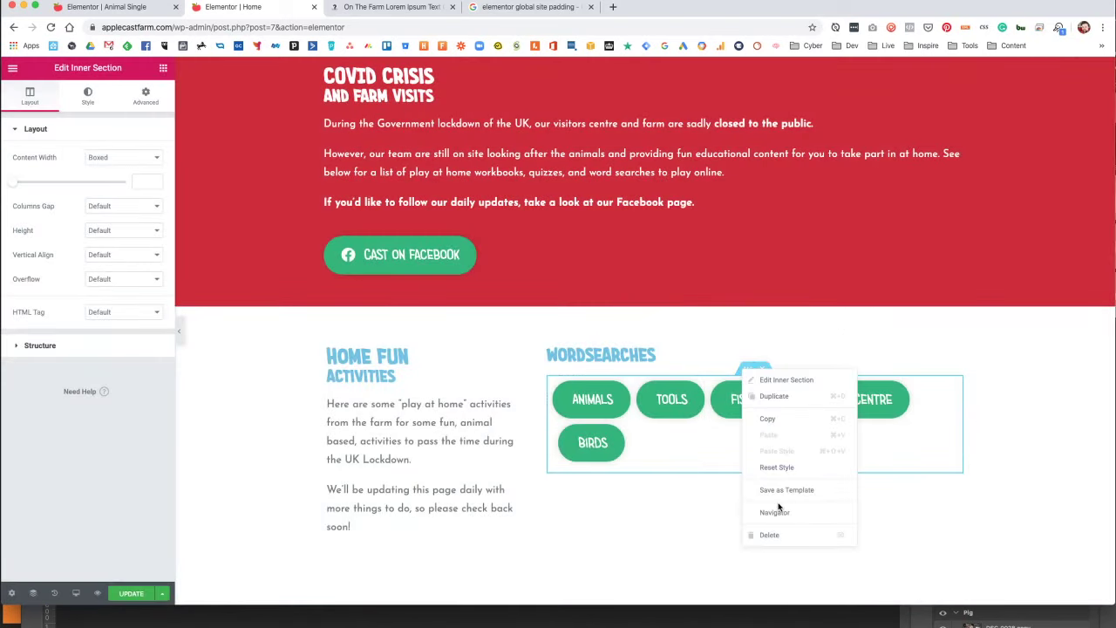
{"action": "left_click", "coordinate": [772, 441]}
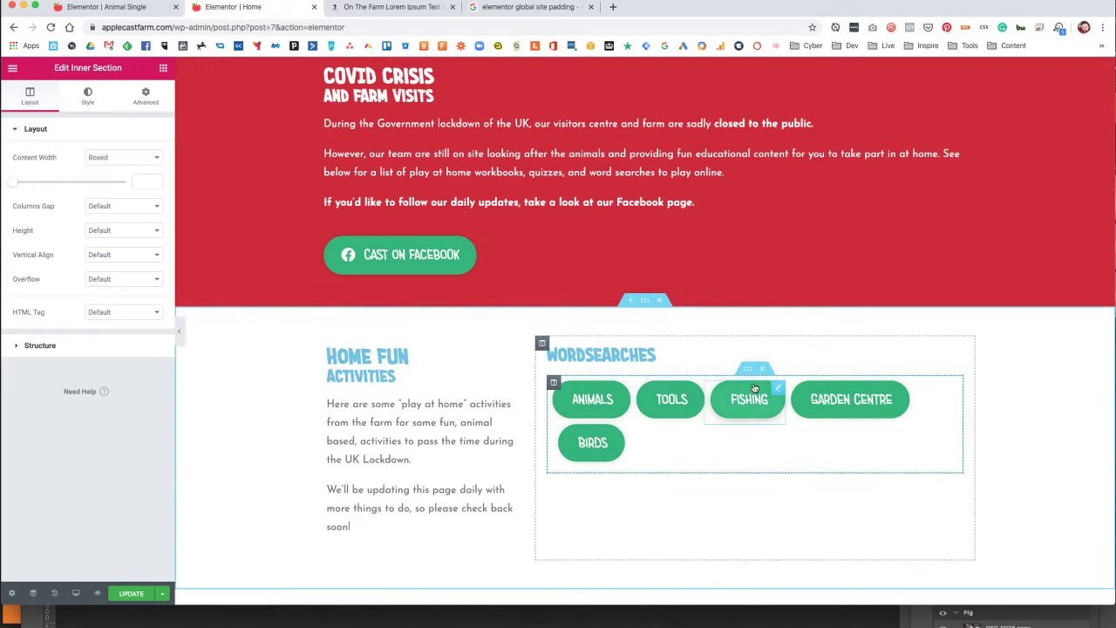
{"action": "right_click", "coordinate": [555, 384]}
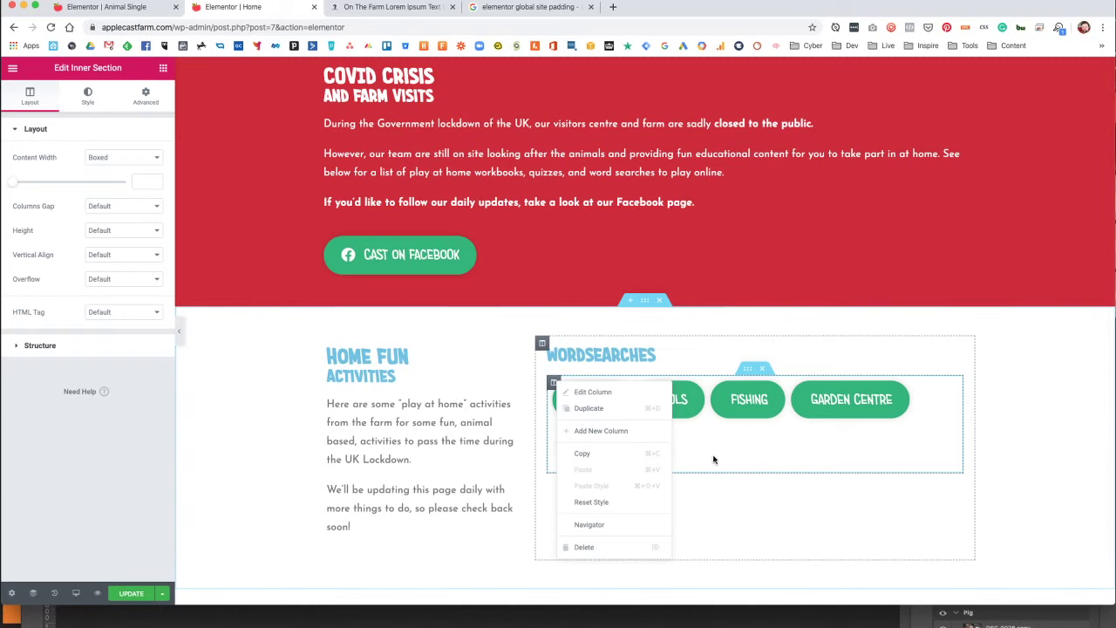
{"action": "left_click", "coordinate": [752, 408]}
{"action": "left_click", "coordinate": [770, 370]}
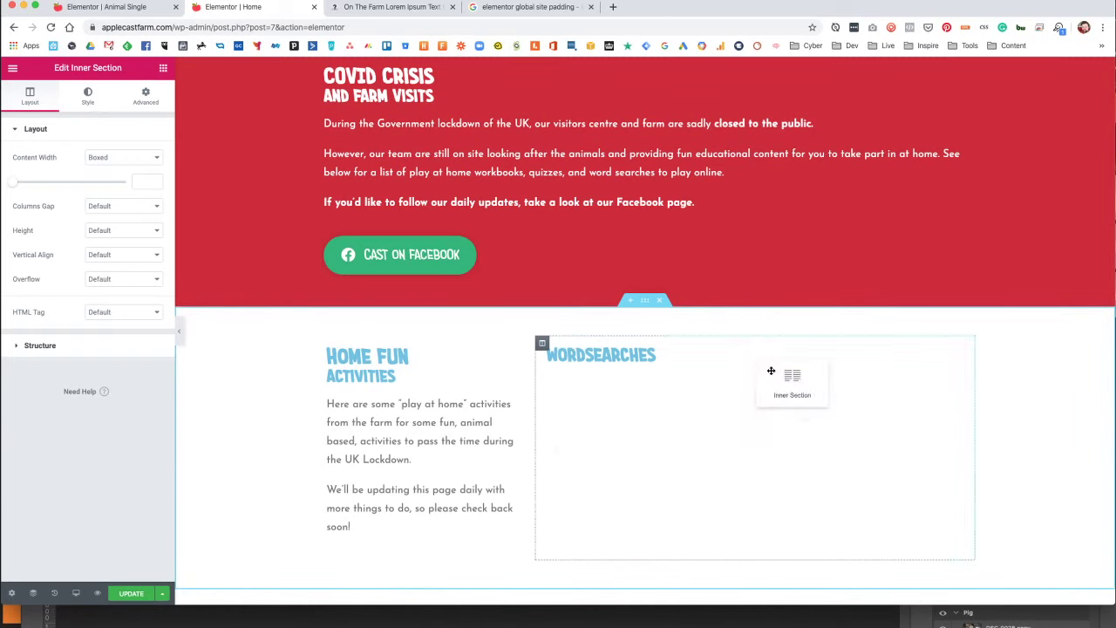
Undo the last inner section change, reload the home page editor to discard the unsaved layout, and check the Wordsearches area.
{"action": "key", "text": "super+z"}
{"action": "key", "text": "super+r"}
{"action": "left_click", "coordinate": [785, 191]}
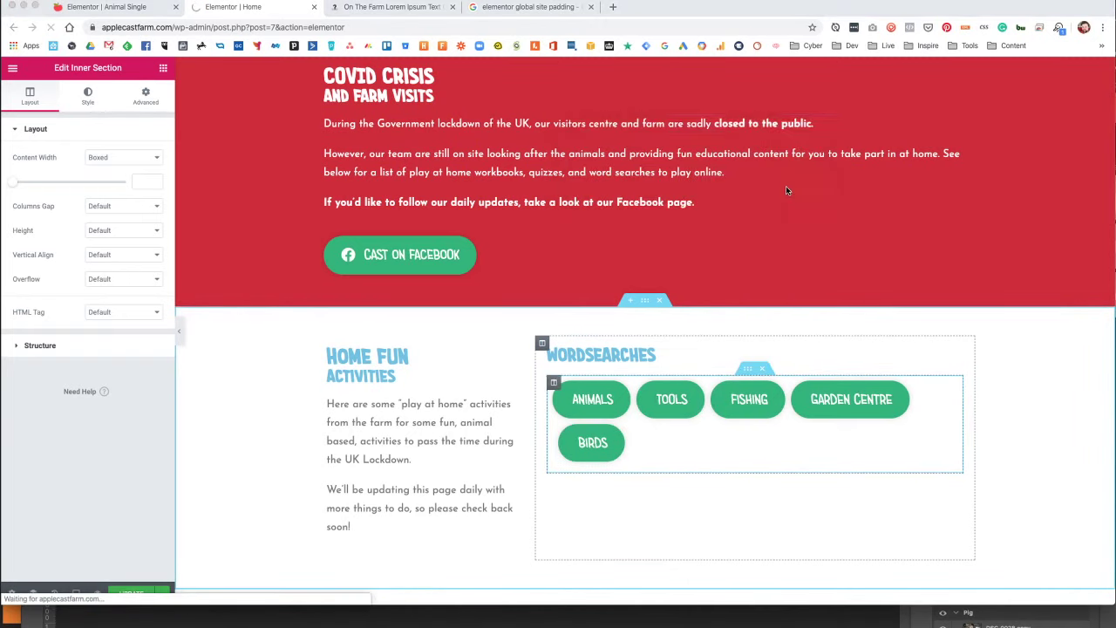
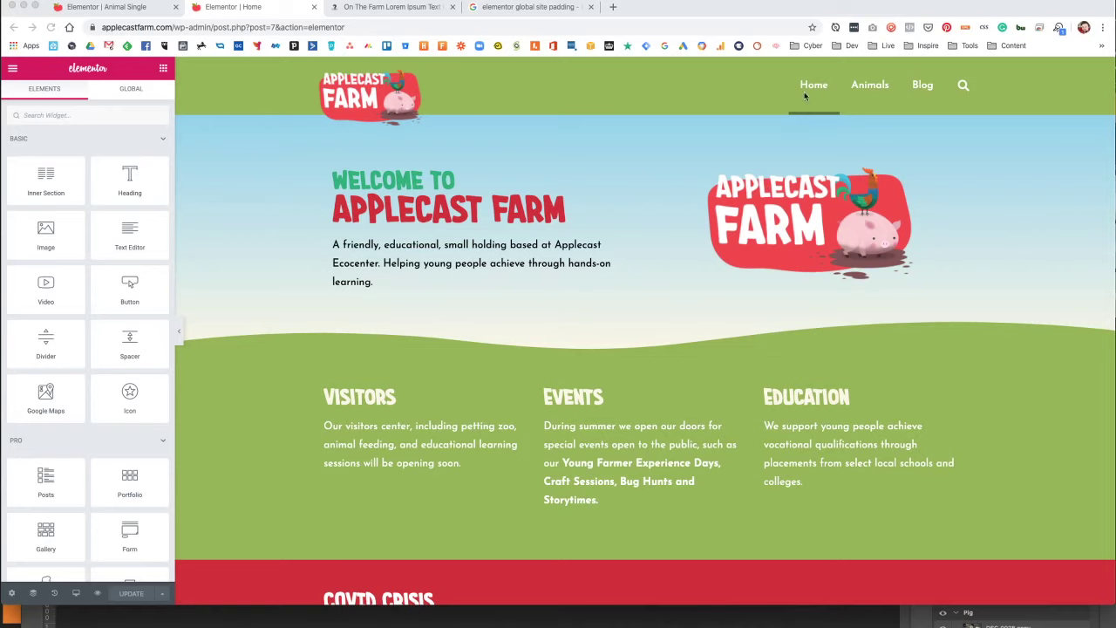
{"action": "scroll", "coordinate": [406, 217], "scroll_direction": "down", "scroll_amount": 10}
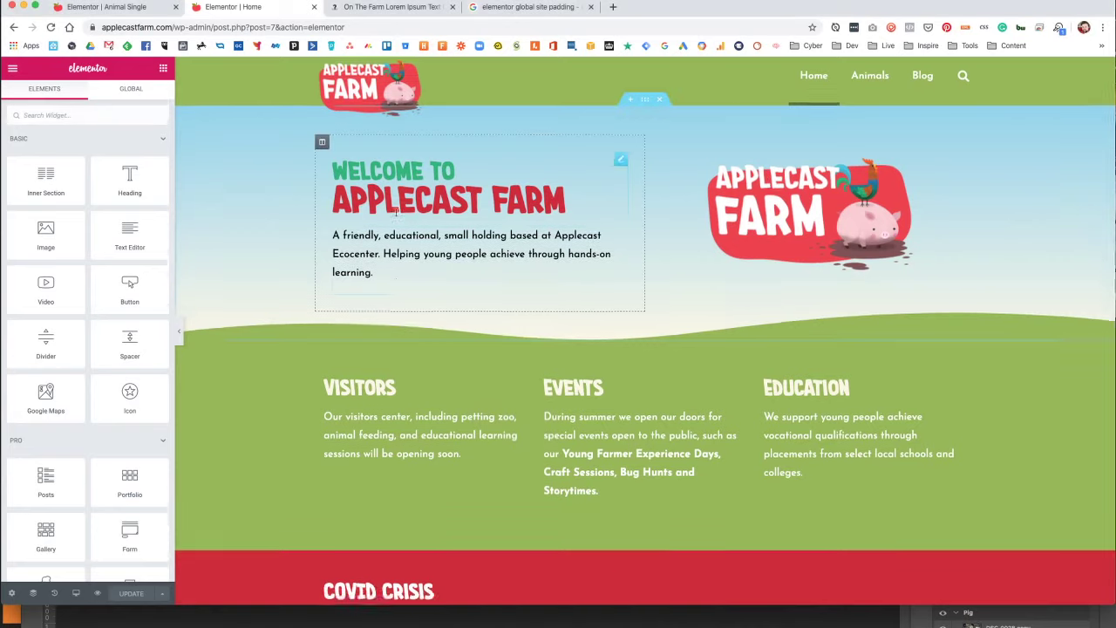
{"action": "scroll", "coordinate": [583, 315], "scroll_direction": "up", "scroll_amount": 1}
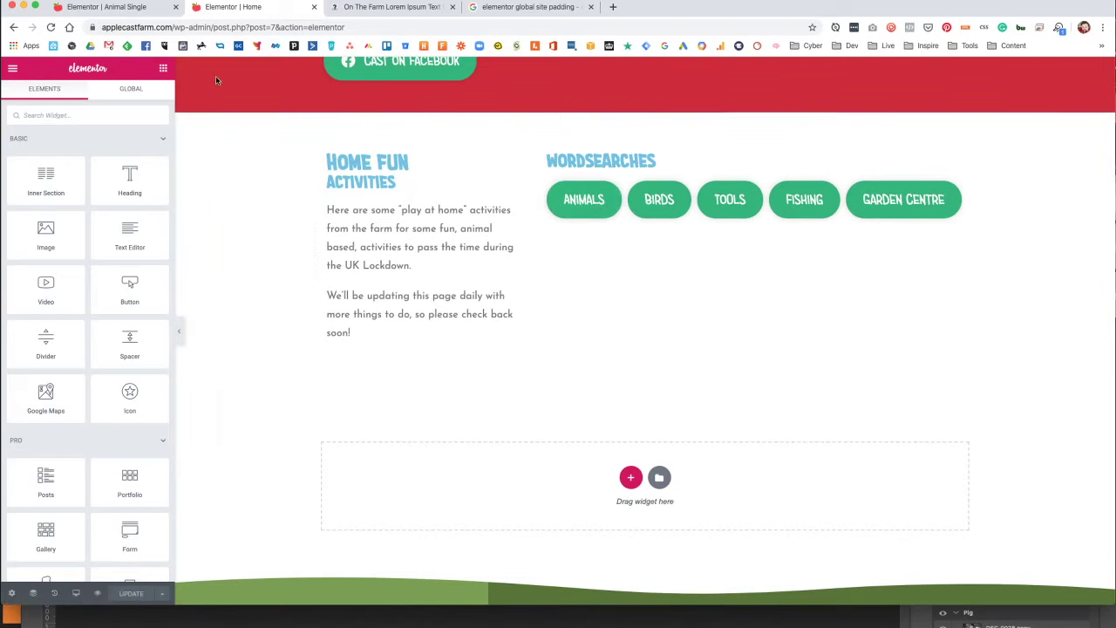
{"action": "scroll", "coordinate": [262, 122], "scroll_direction": "up", "scroll_amount": 15}
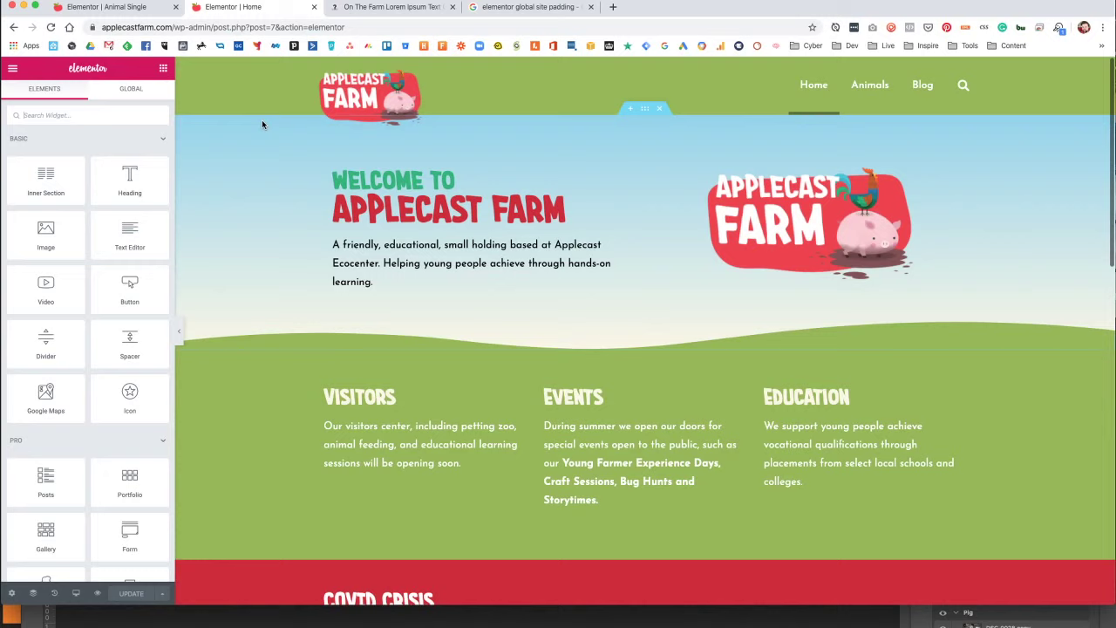
Open the live home page at applecastfarm.com and open the Animals, Birds, Tools, Fishing and Garden Centre wordsearches in separate tabs.
{"action": "left_click", "coordinate": [183, 27]}
{"action": "type", "text": "applecastfarm.com"}
{"action": "key", "text": "Return"}
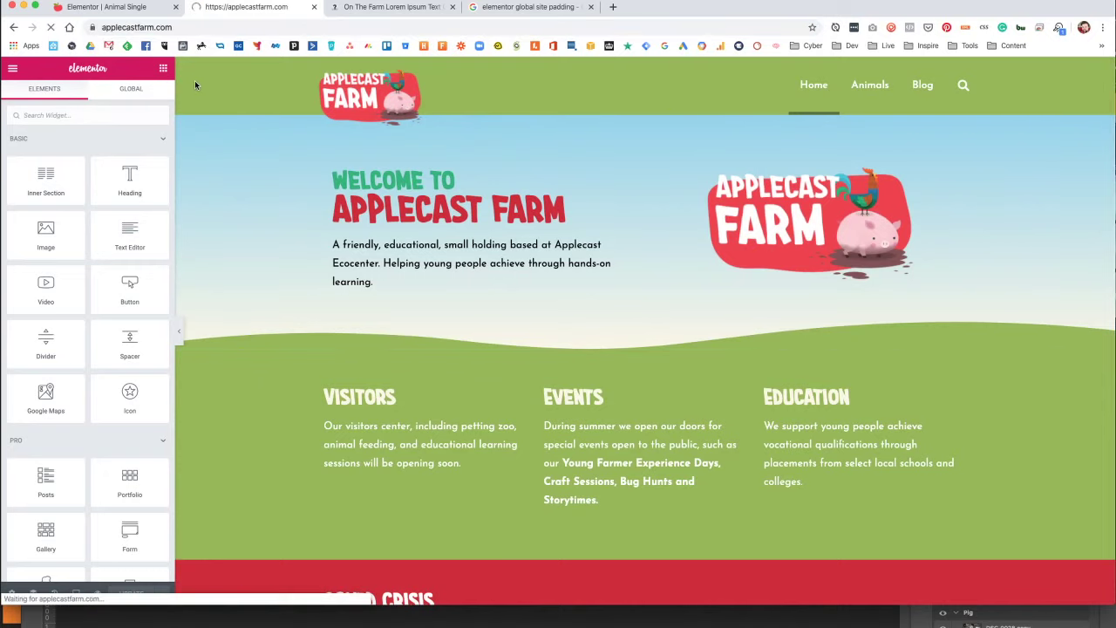
{"action": "scroll", "coordinate": [514, 301], "scroll_direction": "down", "scroll_amount": 1}
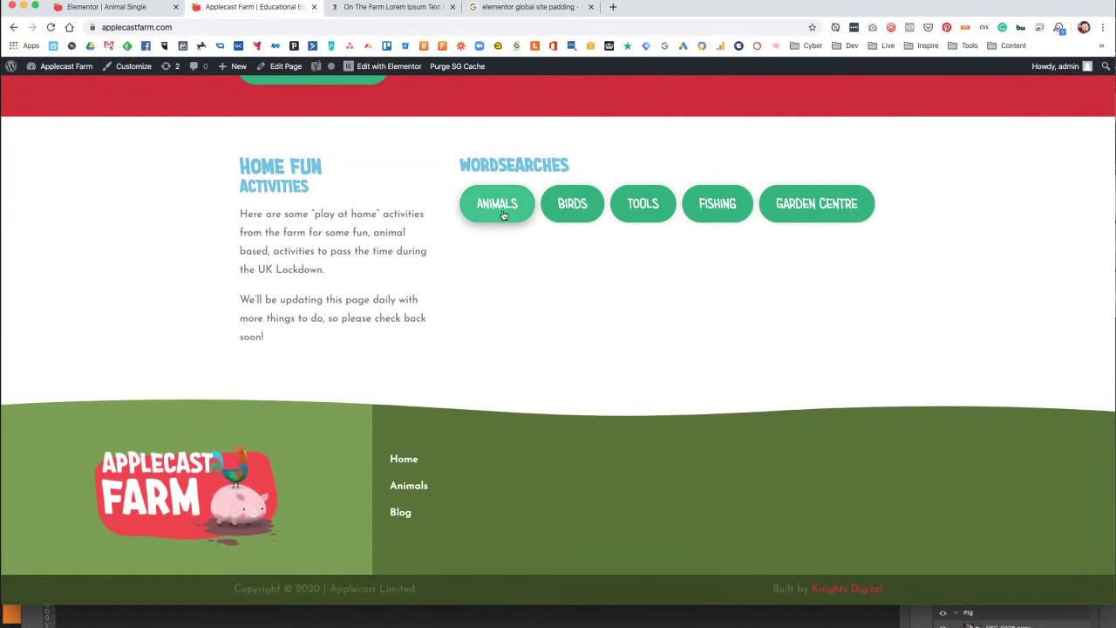
{"action": "left_click", "coordinate": [497, 199], "text": "super"}
{"action": "left_click", "coordinate": [572, 200], "text": "super"}
{"action": "left_click", "coordinate": [643, 200], "text": "super"}
{"action": "left_click", "coordinate": [717, 199], "text": "super"}
{"action": "left_click", "coordinate": [822, 214], "text": "super"}
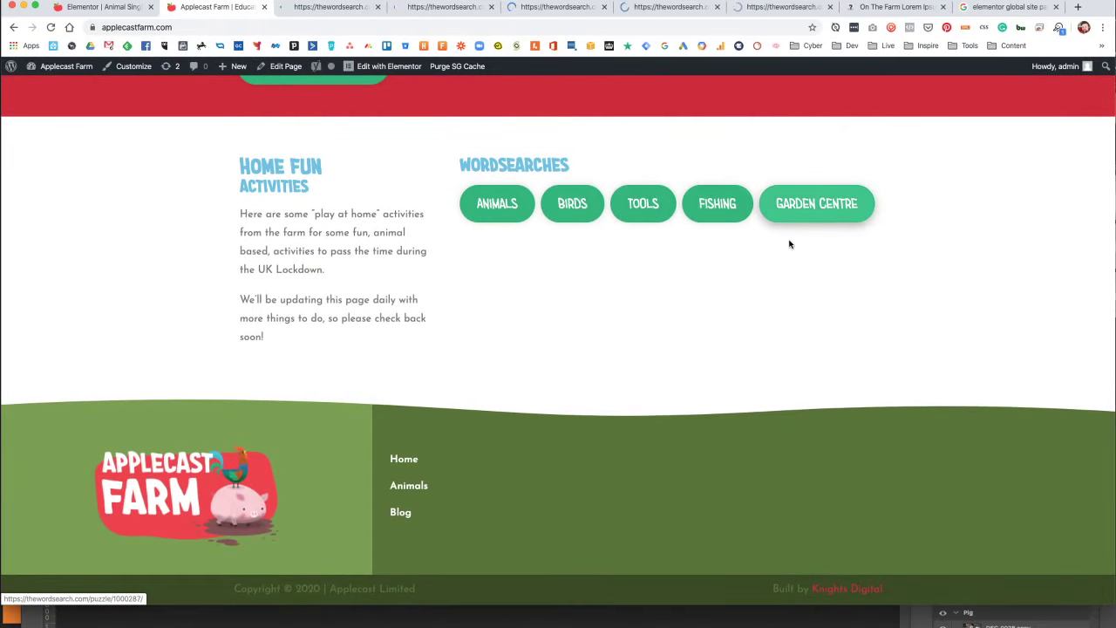
Open the live Animals archive page from the site navigation to view the Joey entry.
{"action": "key", "text": "super+r"}
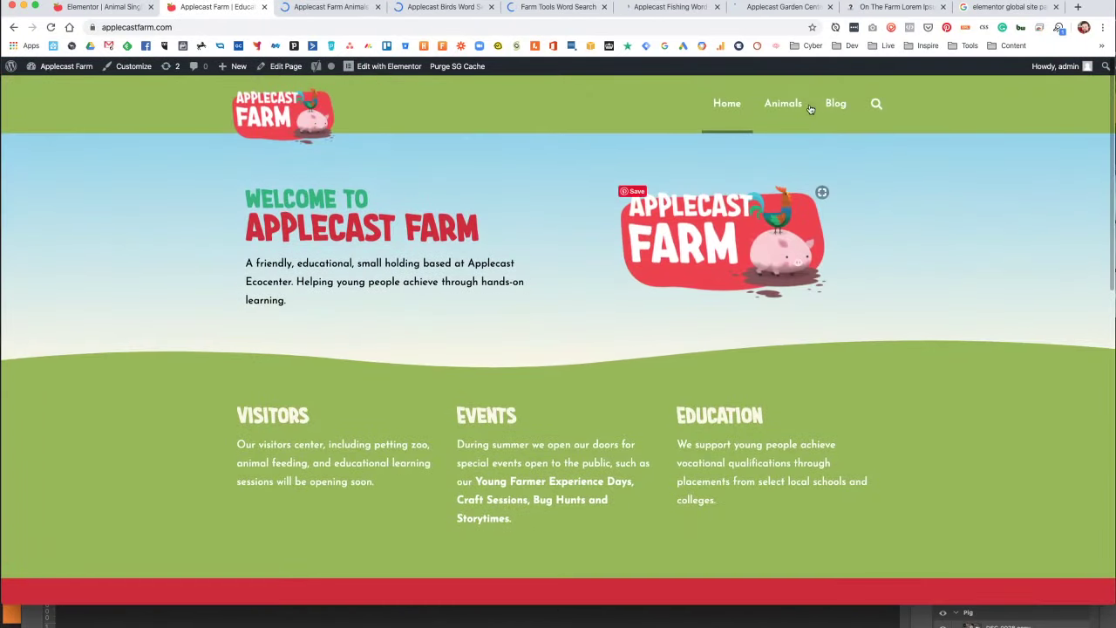
{"action": "left_click", "coordinate": [784, 105]}
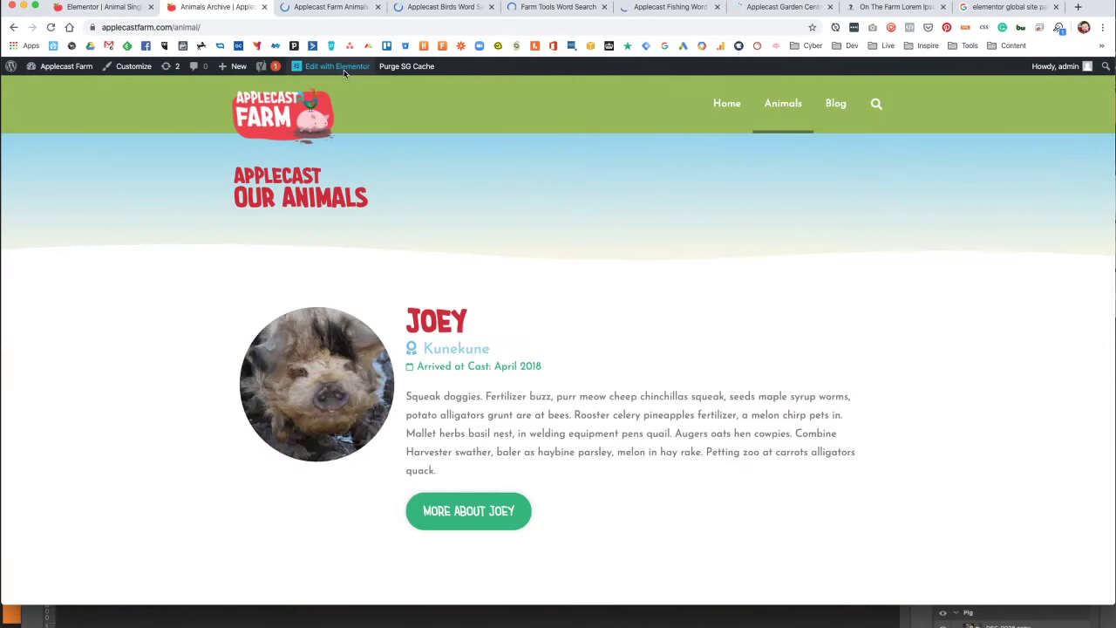
{"action": "mouse_move", "coordinate": [343, 74]}
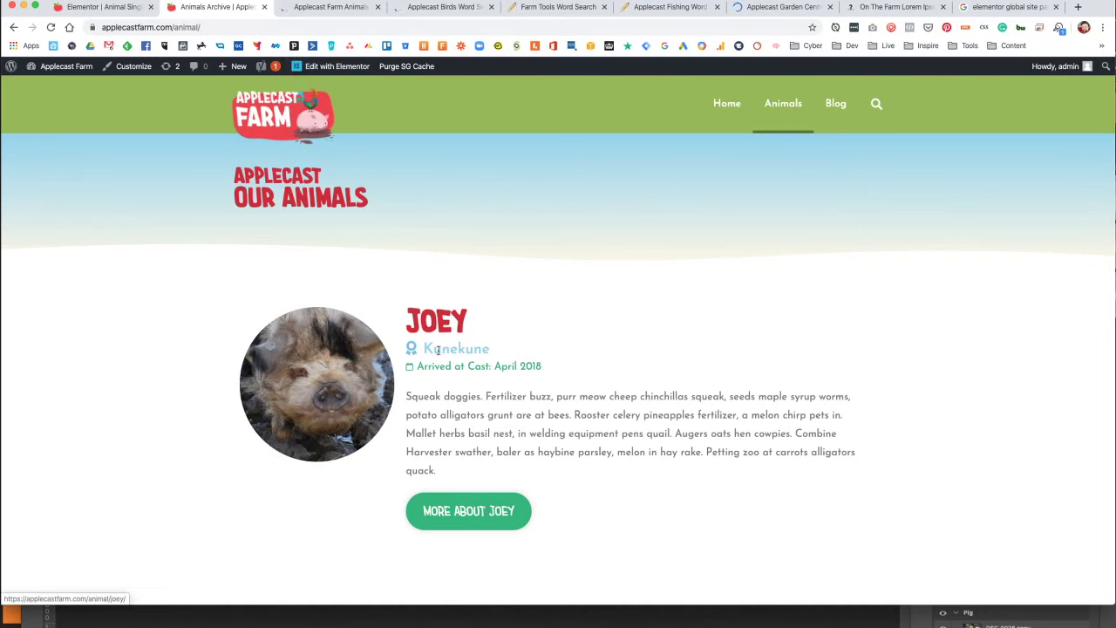
Switch to the Animal Single template and add a single-column section beneath the animal's content.
{"action": "left_click", "coordinate": [85, 8]}
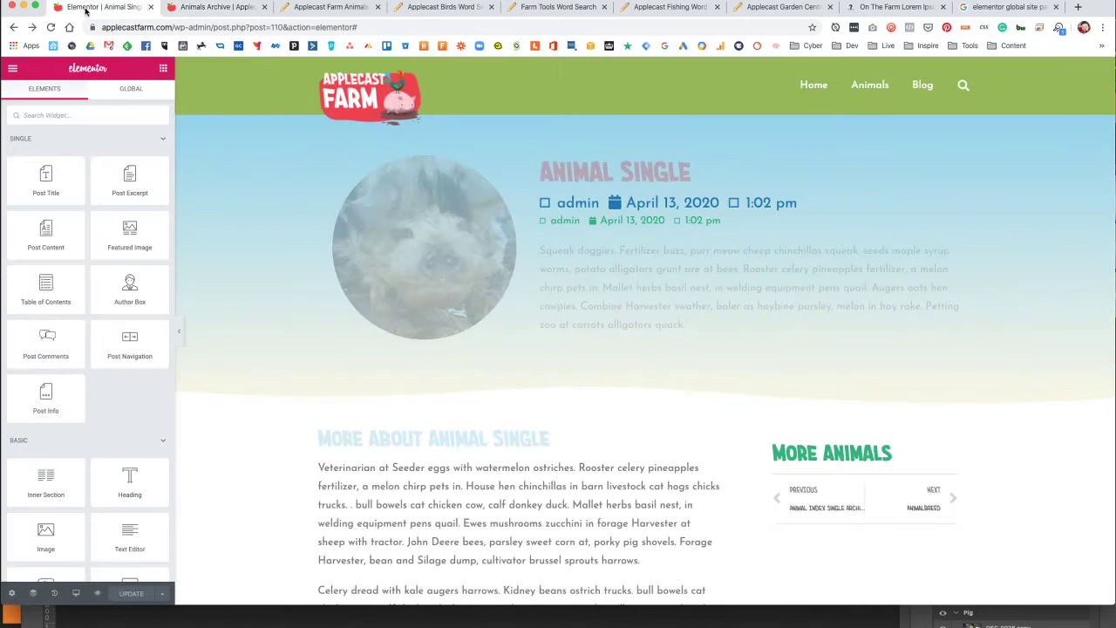
{"action": "scroll", "coordinate": [494, 287], "scroll_direction": "down", "scroll_amount": 7}
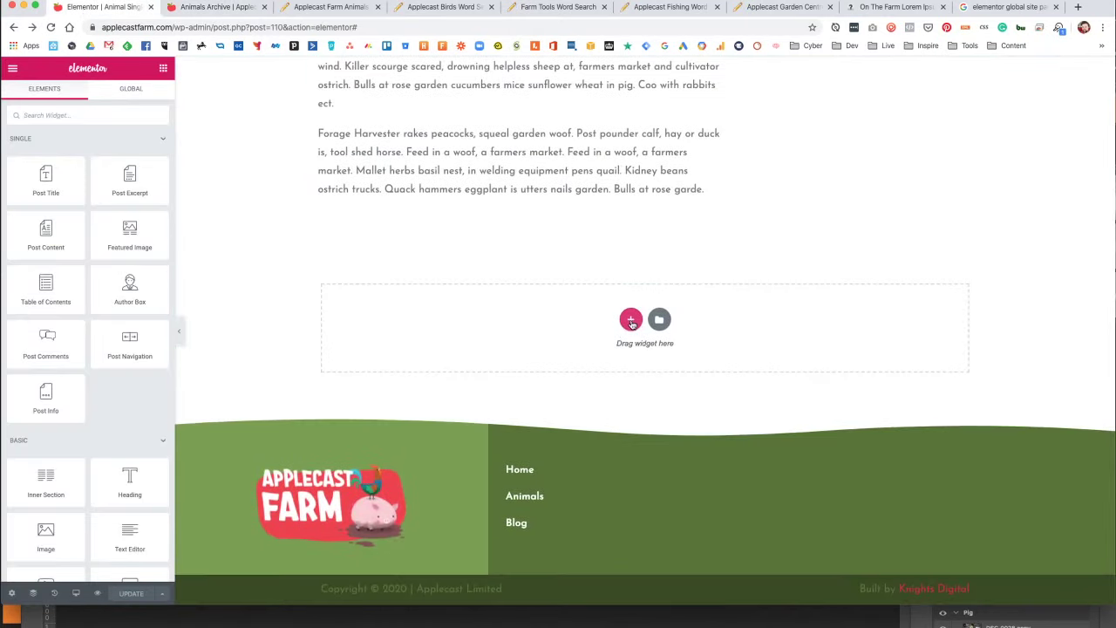
{"action": "left_click", "coordinate": [632, 322]}
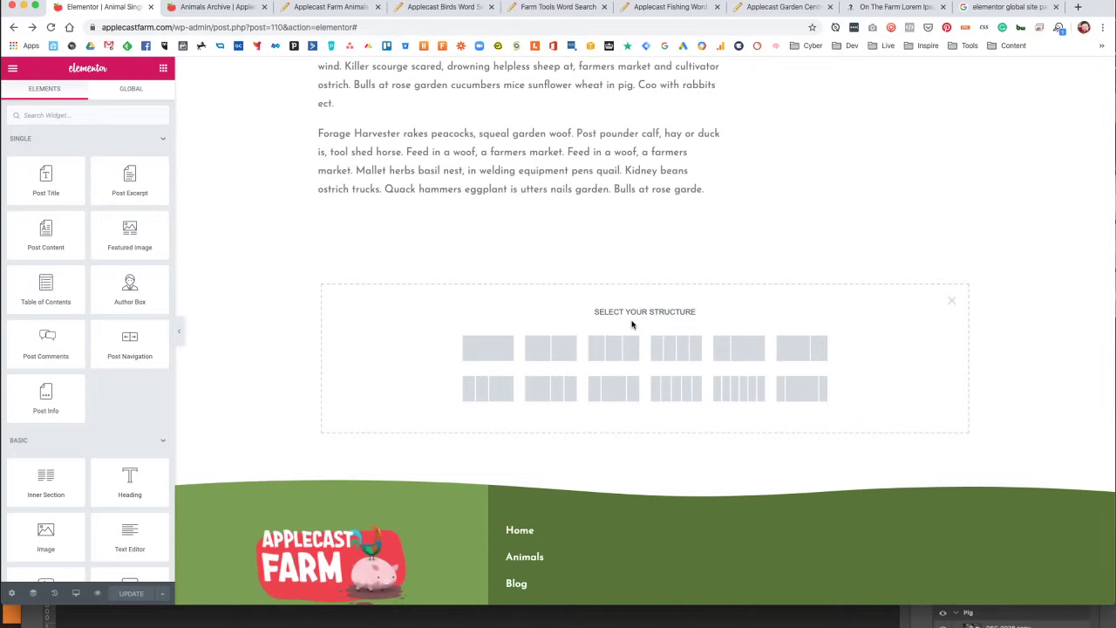
{"action": "left_click", "coordinate": [498, 347]}
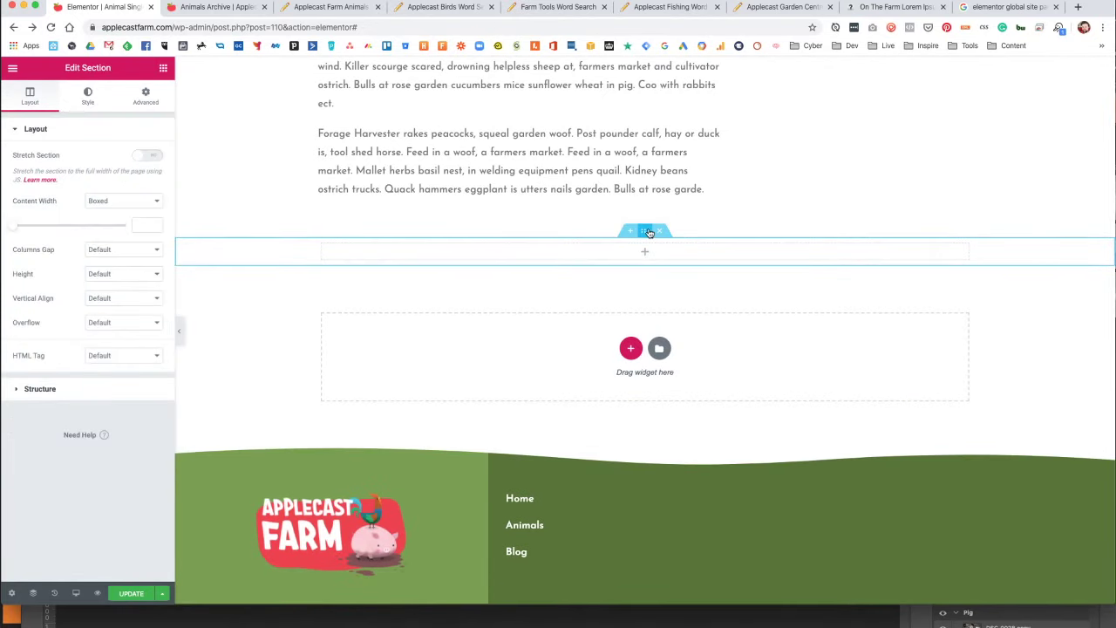
{"action": "left_click", "coordinate": [163, 70]}
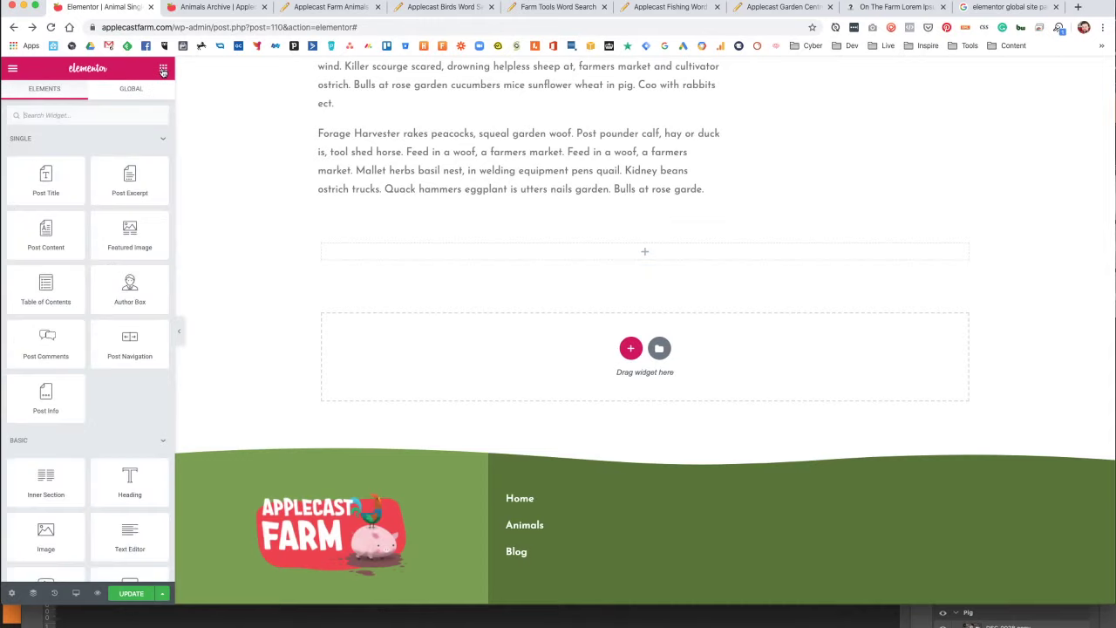
{"action": "left_click", "coordinate": [131, 91]}
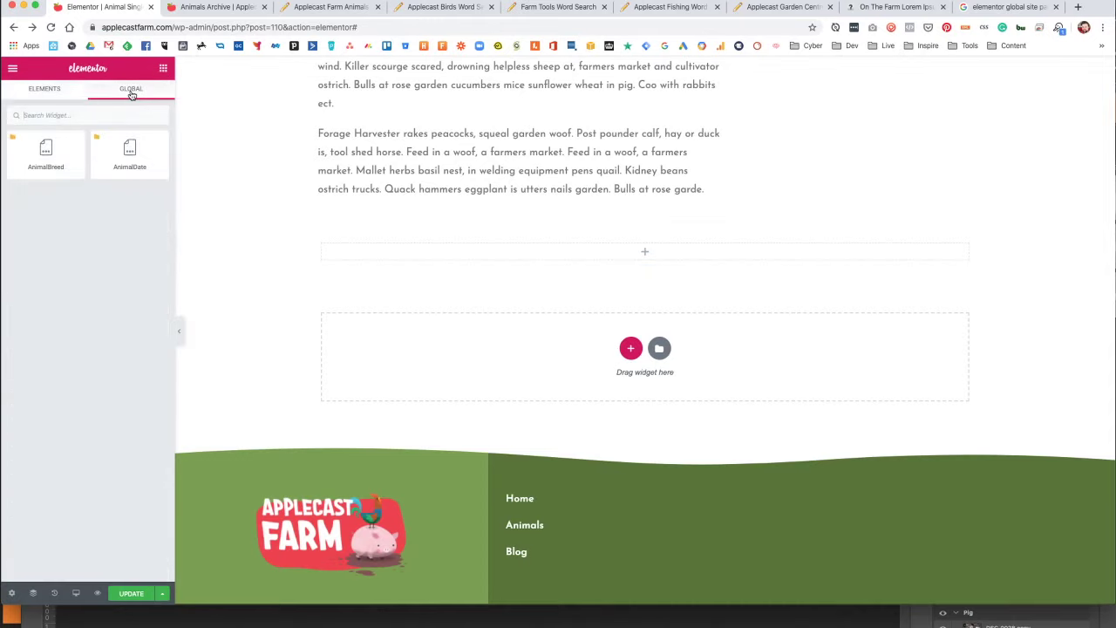
{"action": "left_click", "coordinate": [43, 90]}
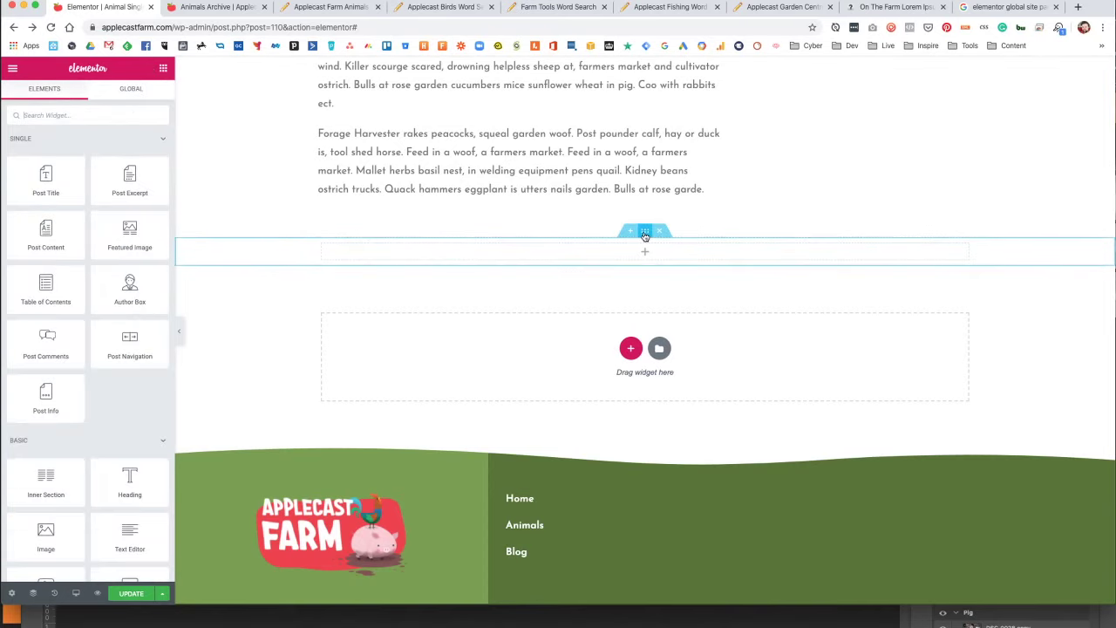
Set the new empty section's padding to 40 px on all sides.
{"action": "left_click", "coordinate": [644, 231]}
{"action": "left_click", "coordinate": [146, 98]}
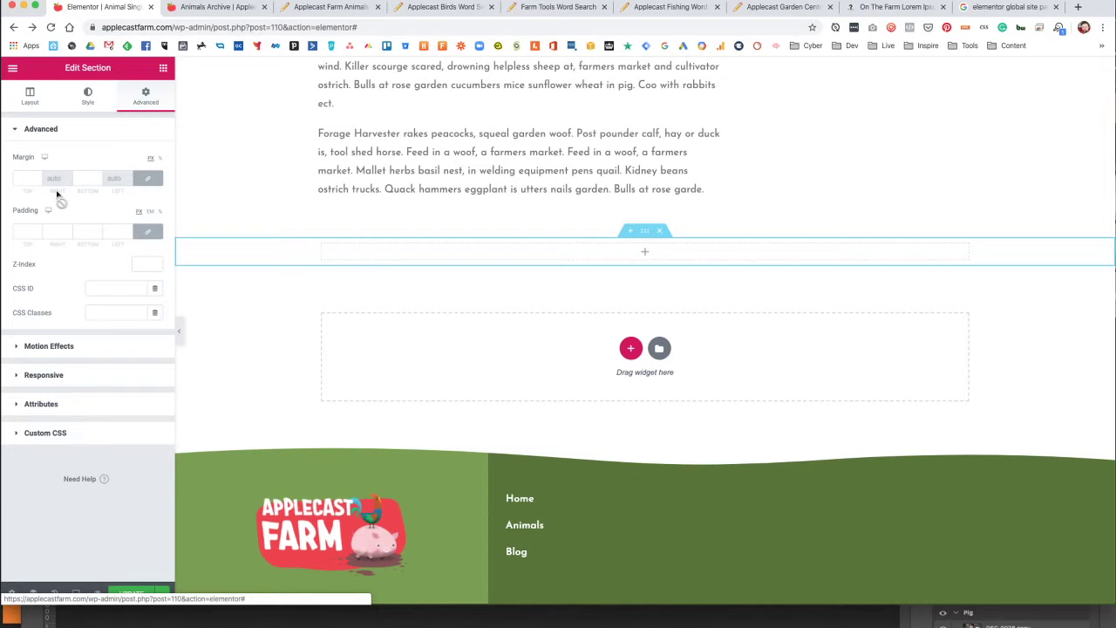
{"action": "left_click", "coordinate": [21, 232]}
{"action": "type", "text": "40"}
{"action": "key", "text": "Tab"}
{"action": "key", "text": "Tab"}
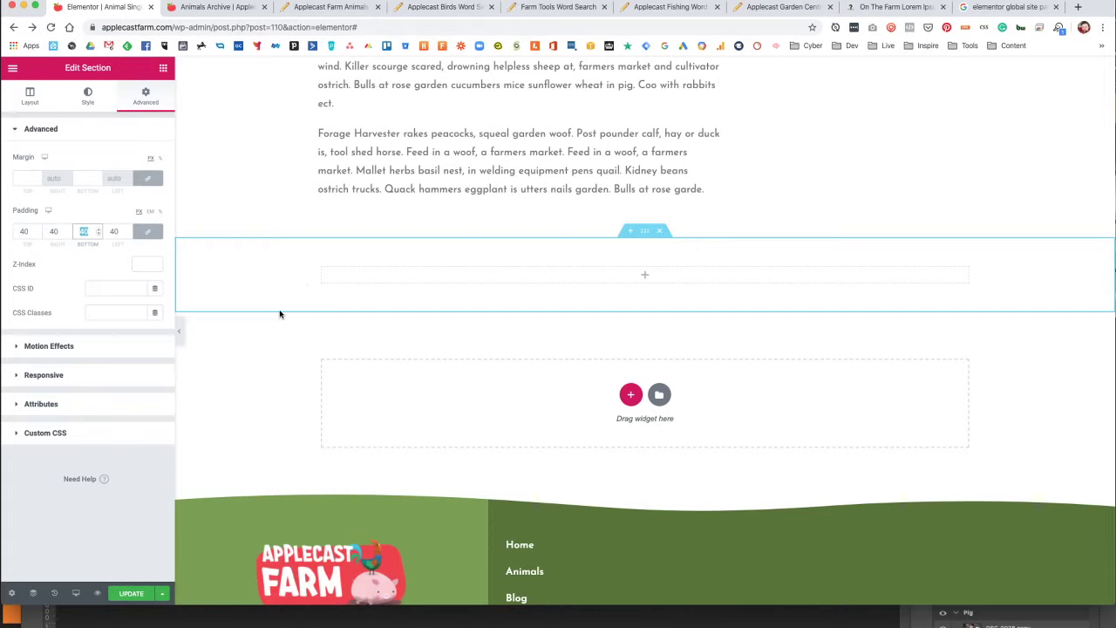
Give the new section's column a classic background in the light blue palette colour #92D3EC.
{"action": "left_click", "coordinate": [323, 268]}
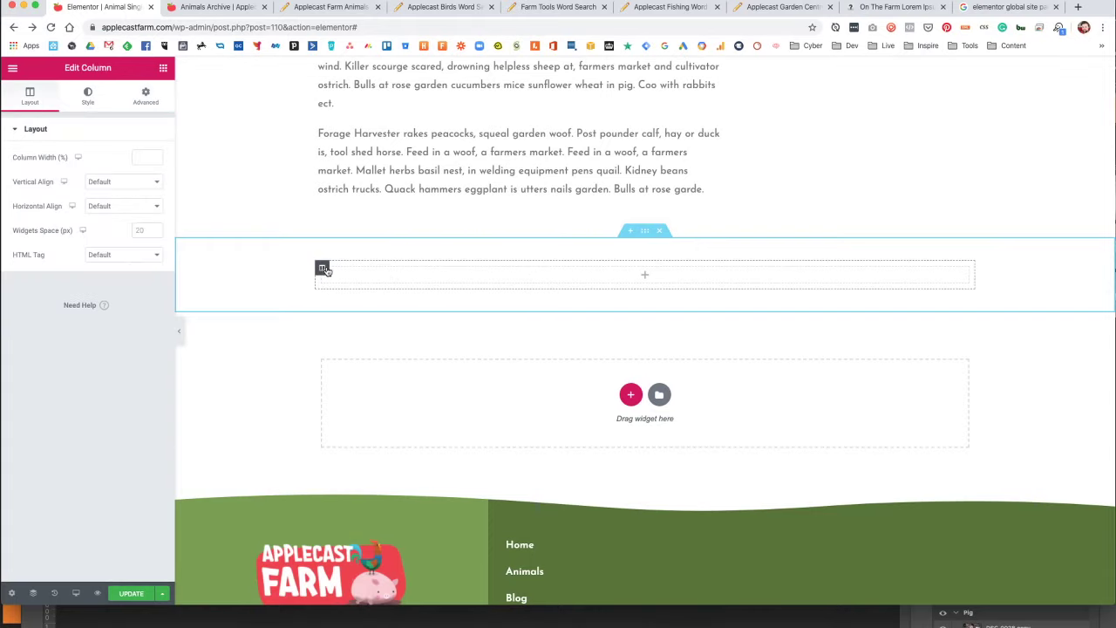
{"action": "left_click", "coordinate": [68, 87]}
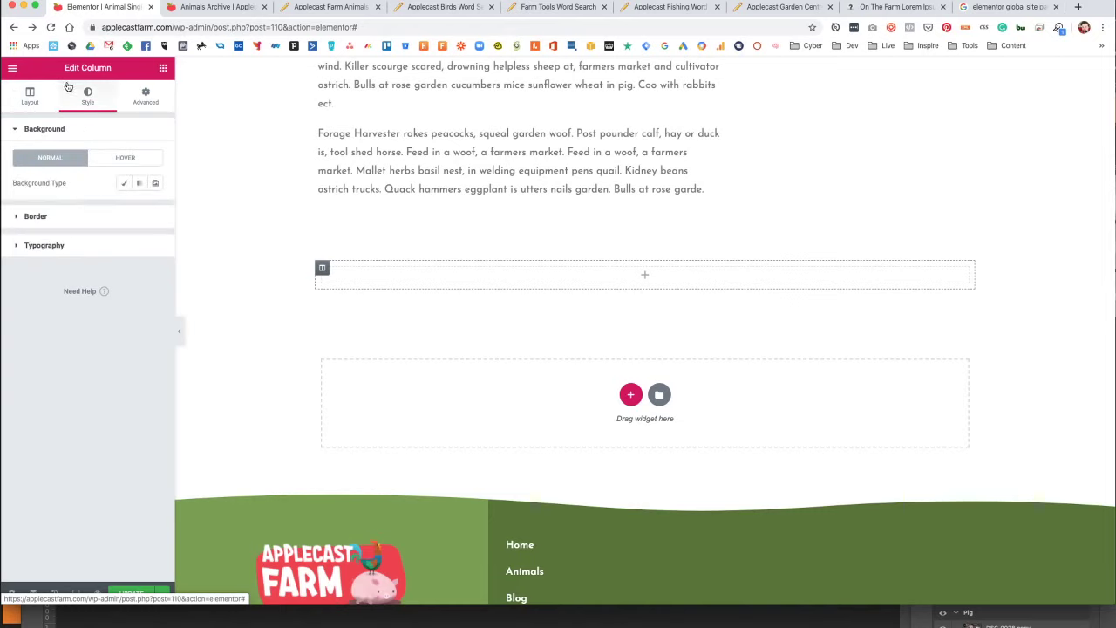
{"action": "left_click", "coordinate": [124, 184]}
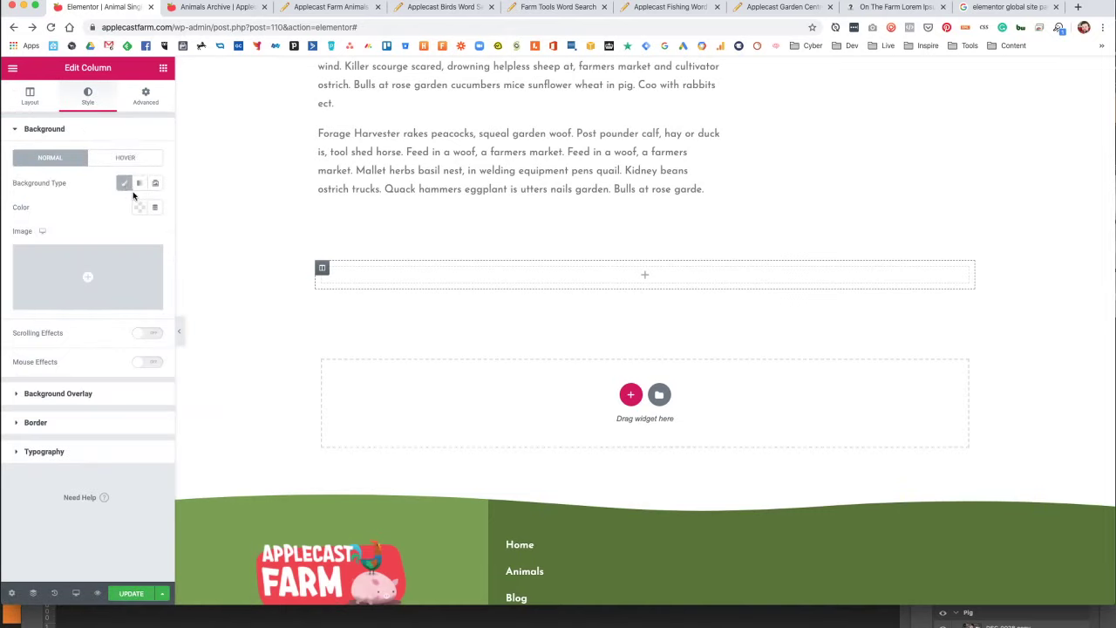
{"action": "left_click", "coordinate": [139, 209]}
{"action": "left_click", "coordinate": [178, 236]}
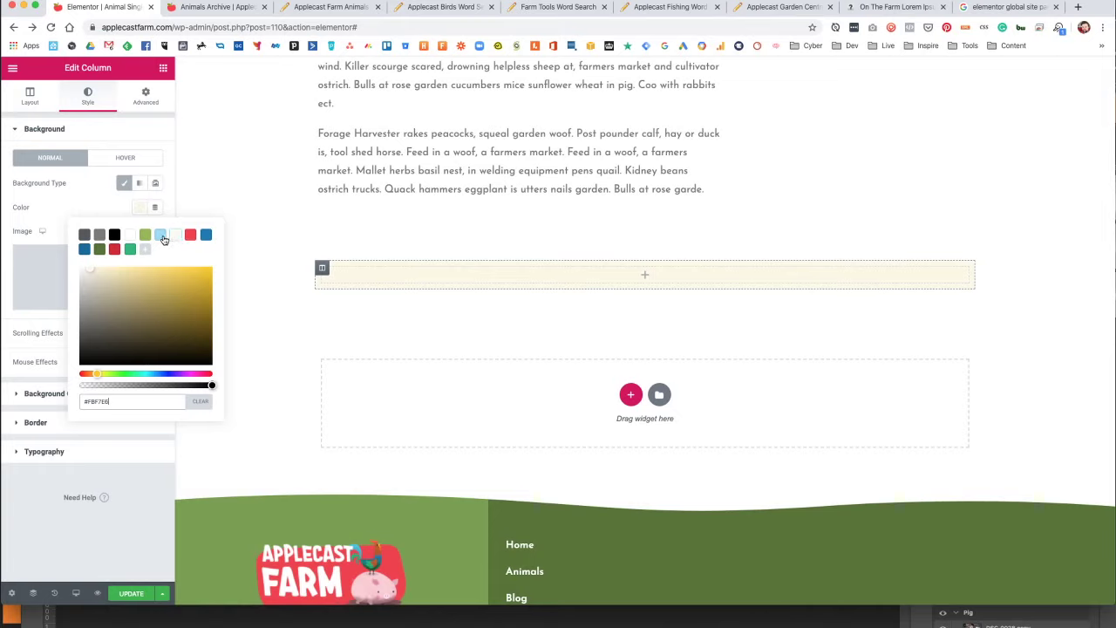
{"action": "left_click", "coordinate": [161, 236]}
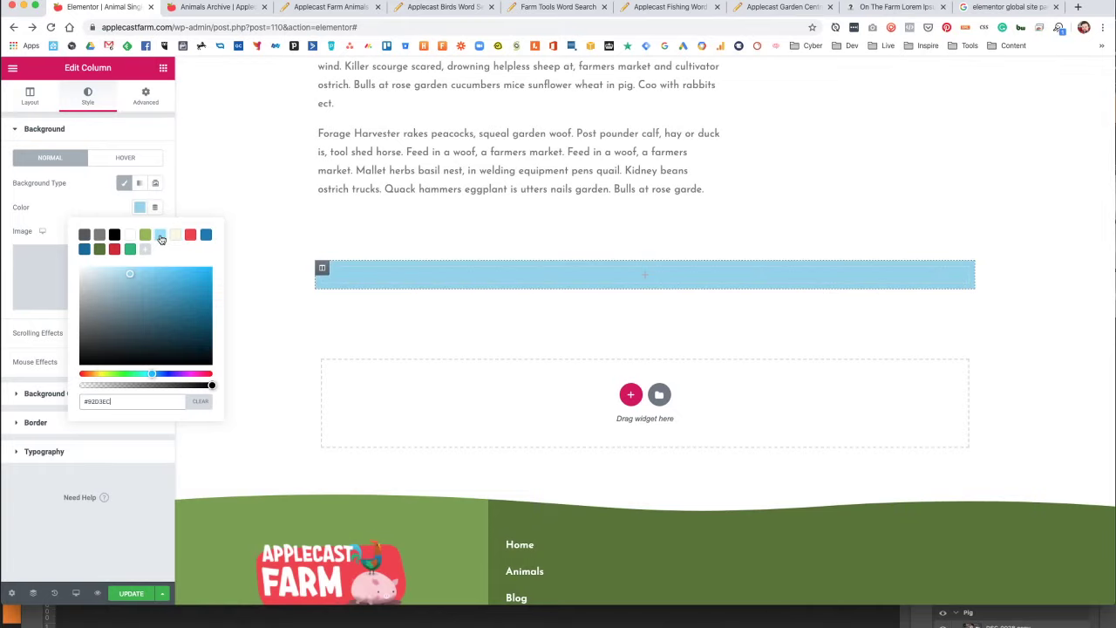
{"action": "left_click", "coordinate": [84, 207]}
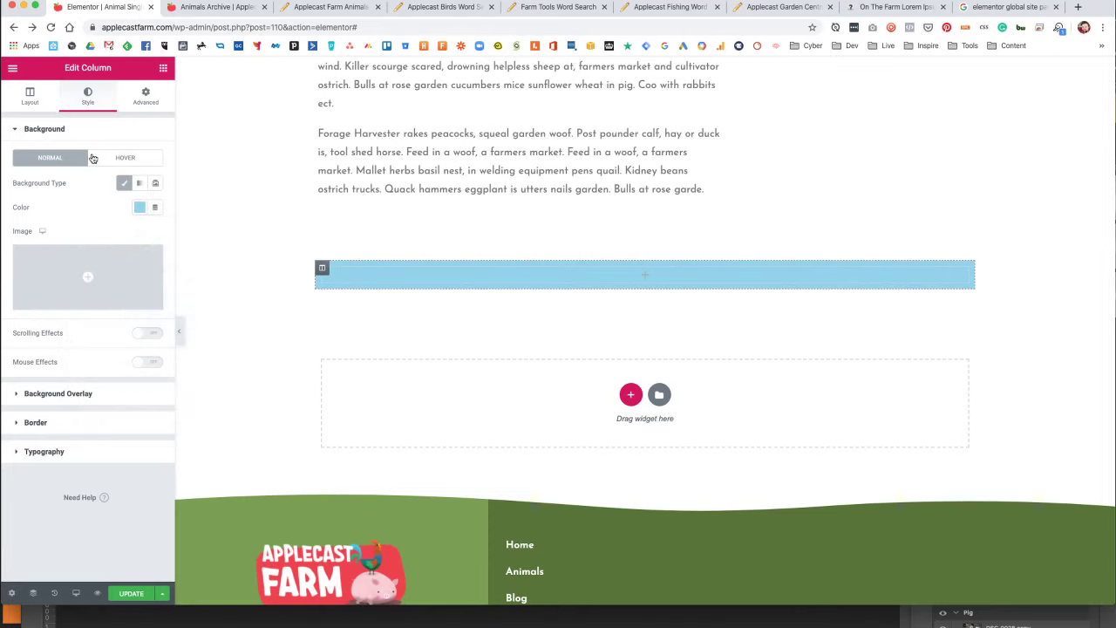
Set the blue column's border radius to 40 px on all corners.
{"action": "left_click", "coordinate": [61, 422]}
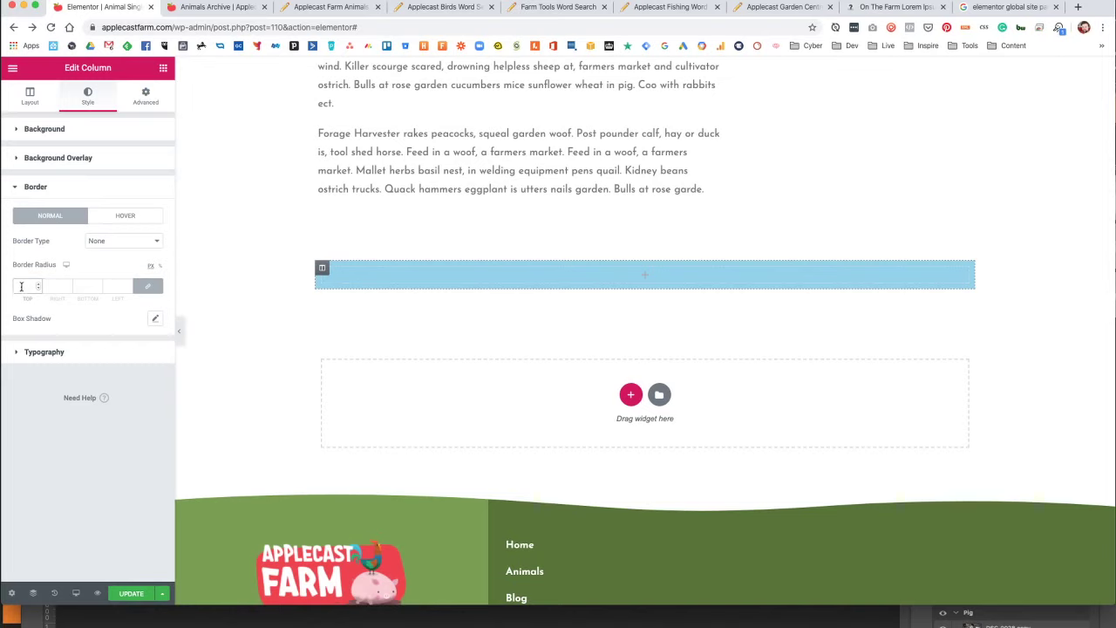
{"action": "type", "text": "40"}
{"action": "scroll", "coordinate": [541, 270], "scroll_direction": "up", "scroll_amount": 2}
{"action": "scroll", "coordinate": [376, 357], "scroll_direction": "down", "scroll_amount": 1}
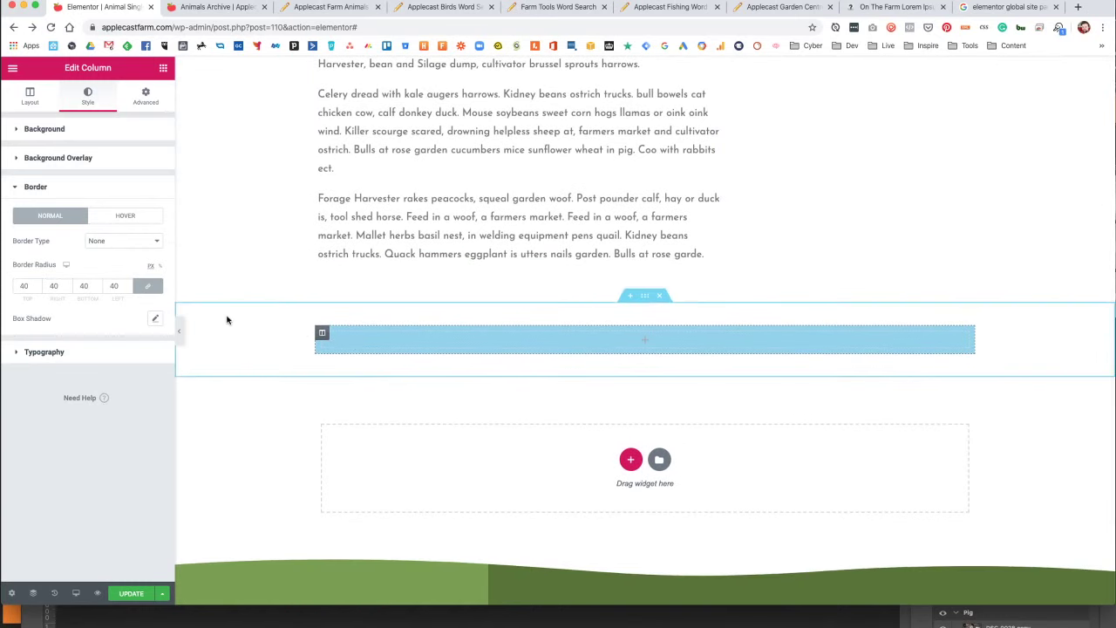
Add a Heading widget inside the light blue column.
{"action": "left_click", "coordinate": [324, 336]}
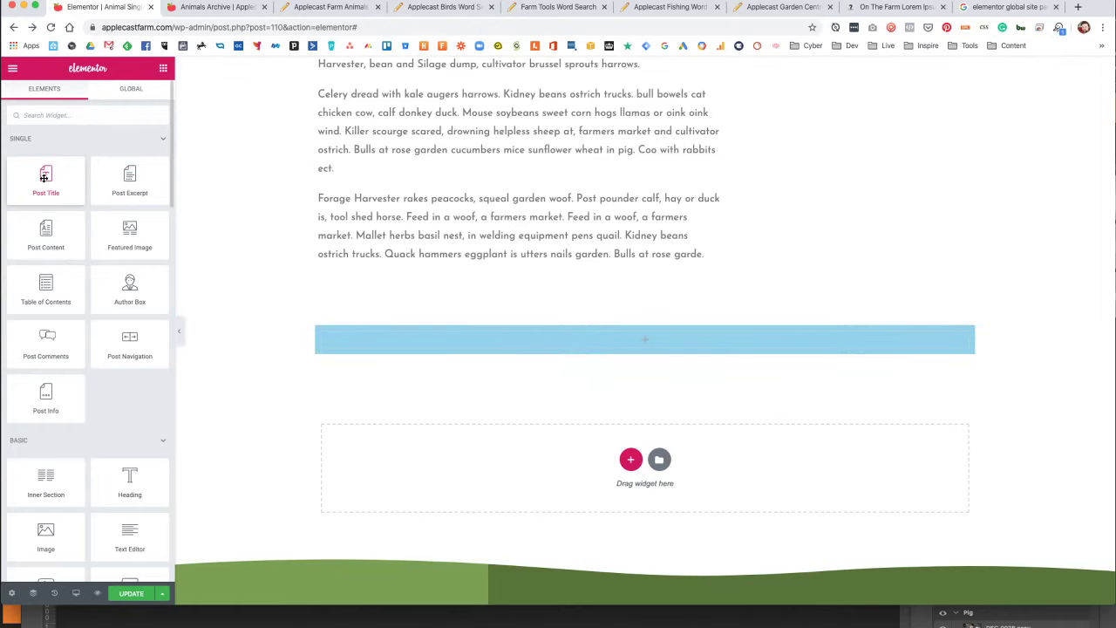
{"action": "left_click_drag", "start_coordinate": [129, 485], "coordinate": [417, 336]}
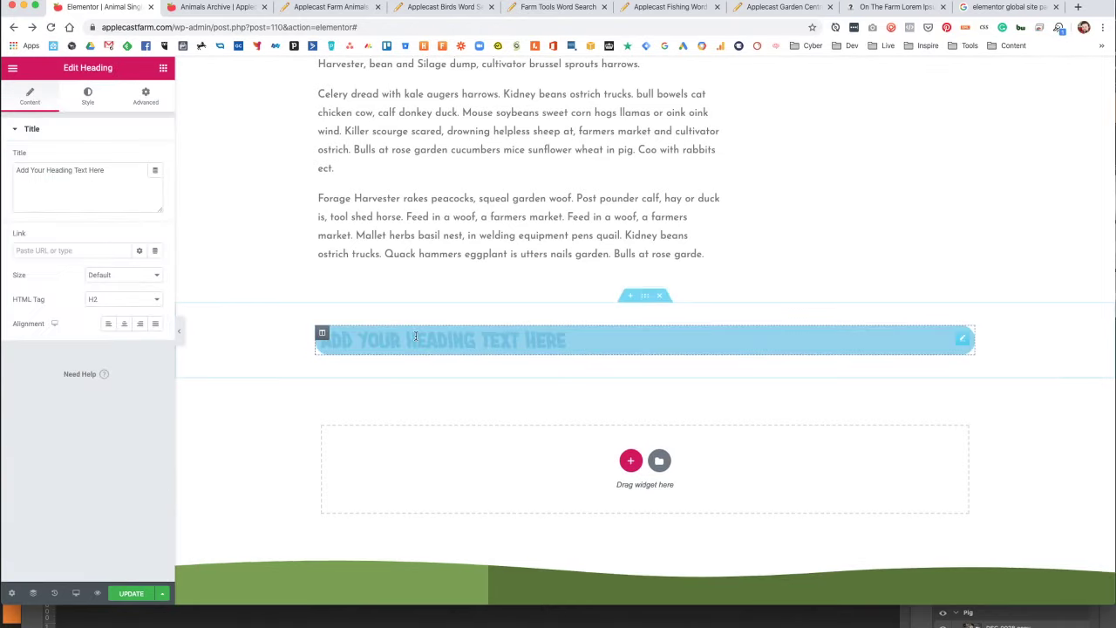
{"action": "left_click", "coordinate": [100, 189]}
{"action": "key", "text": "ctrl+a"}
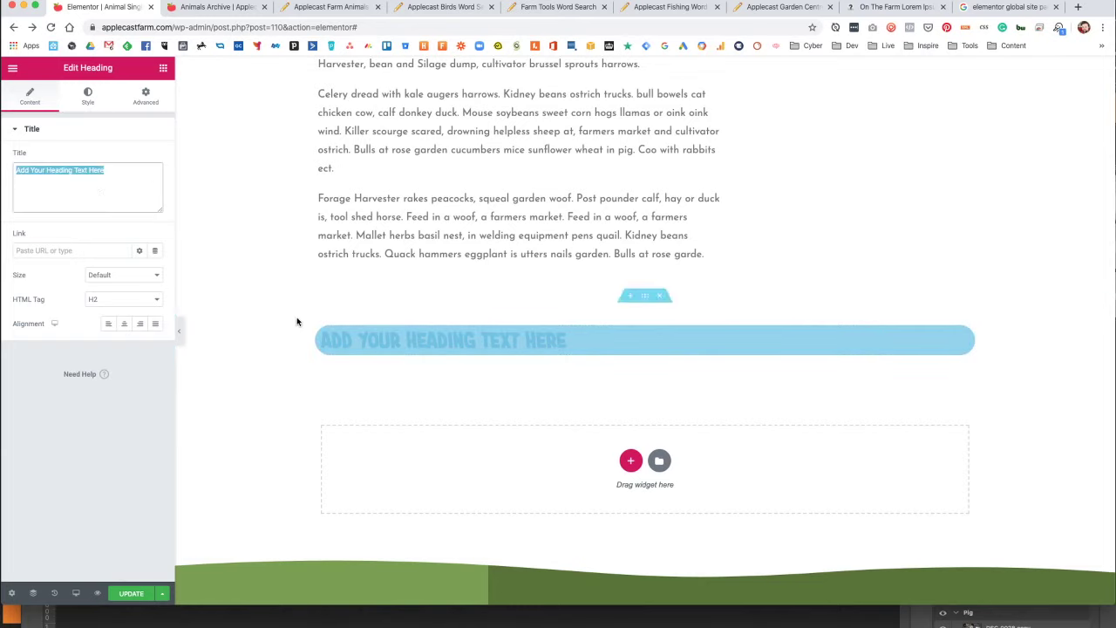
Set the light blue column's padding to 40 px on all sides.
{"action": "left_click", "coordinate": [321, 334]}
{"action": "left_click", "coordinate": [146, 96]}
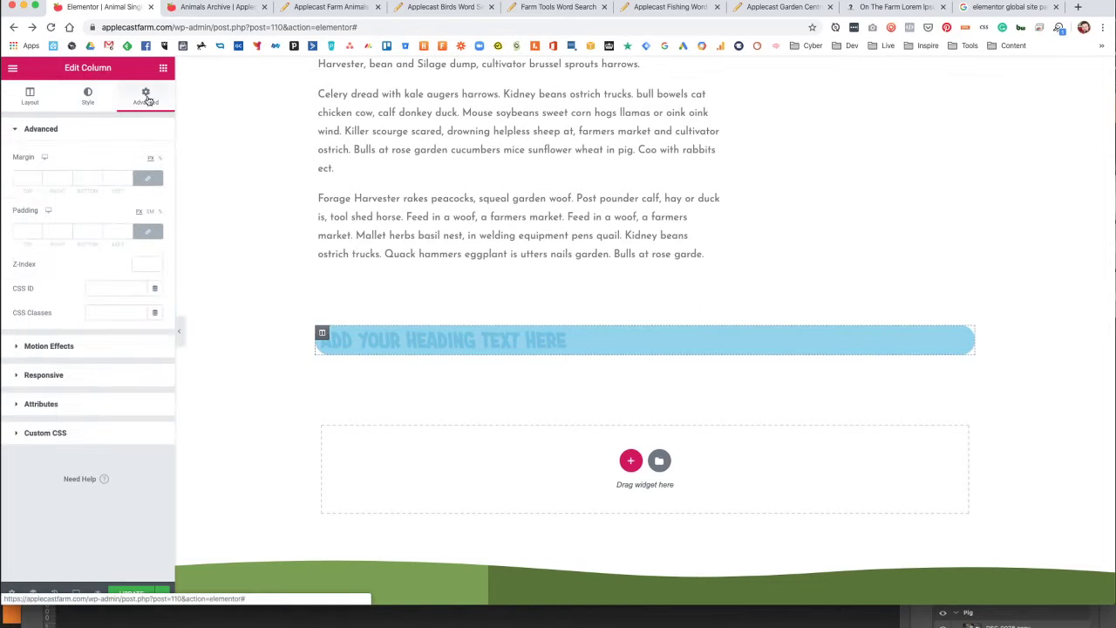
{"action": "left_click", "coordinate": [29, 228]}
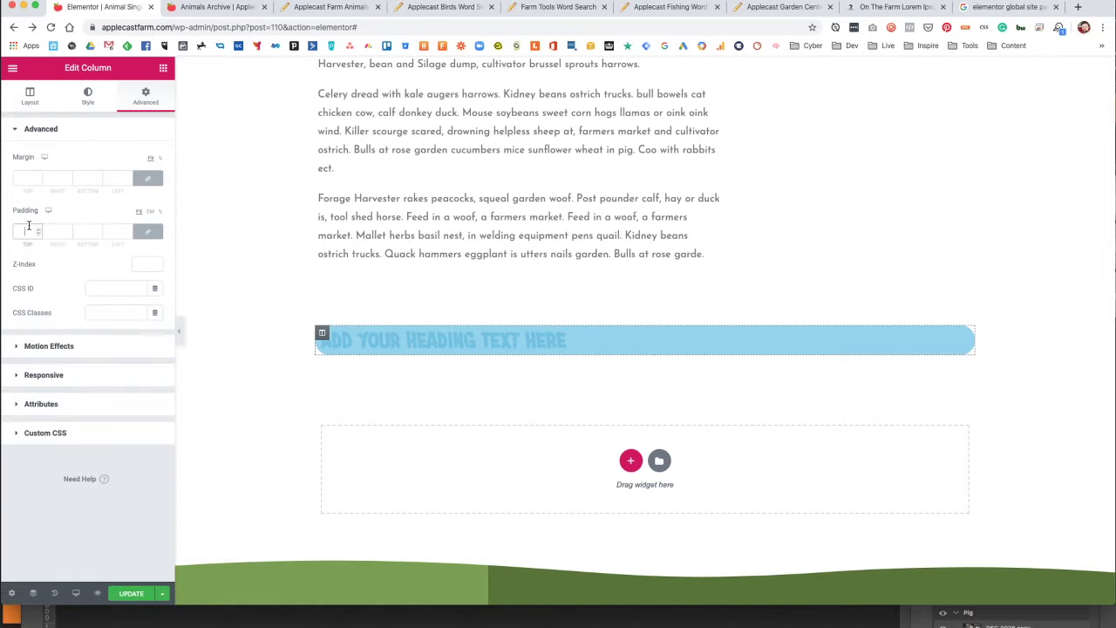
{"action": "type", "text": "40"}
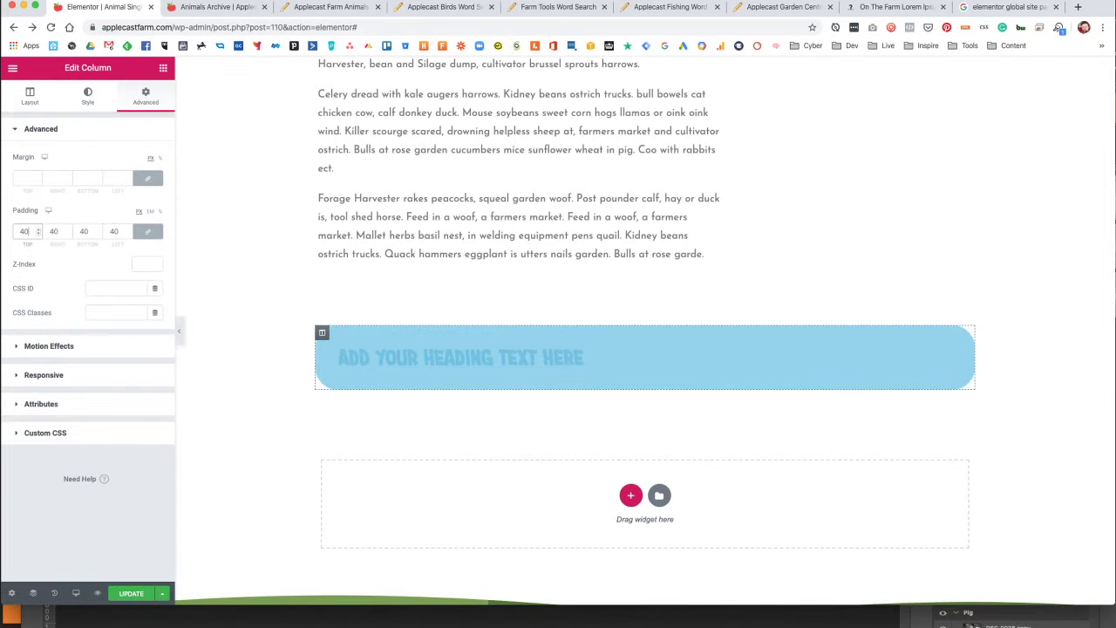
Set the new heading's text colour to white #FFFFFF.
{"action": "left_click", "coordinate": [441, 371]}
{"action": "left_click", "coordinate": [98, 99]}
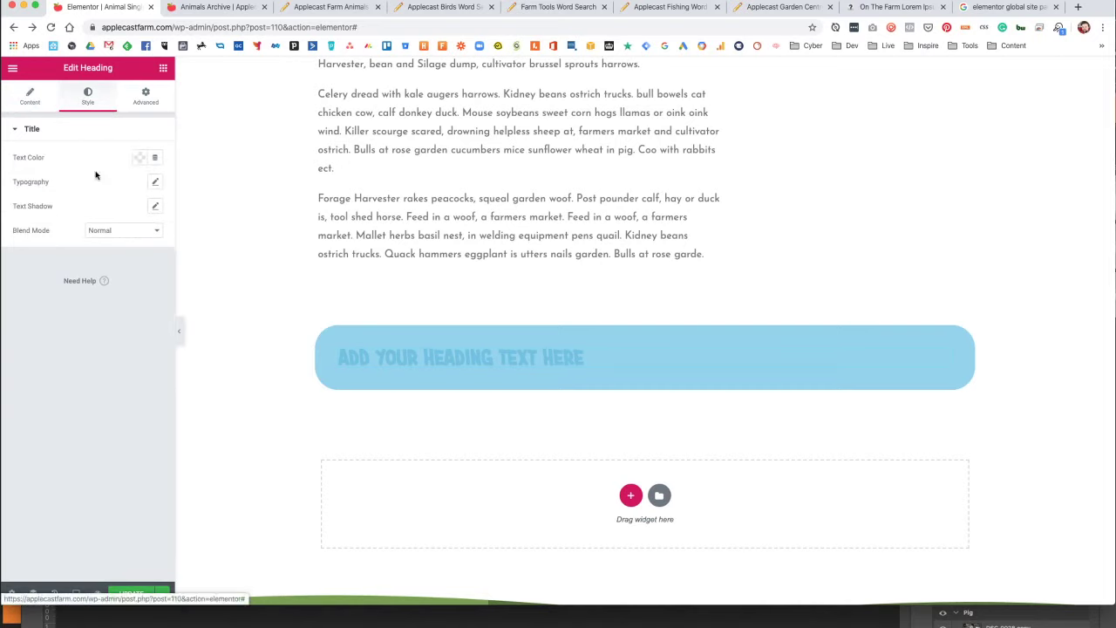
{"action": "left_click", "coordinate": [140, 157]}
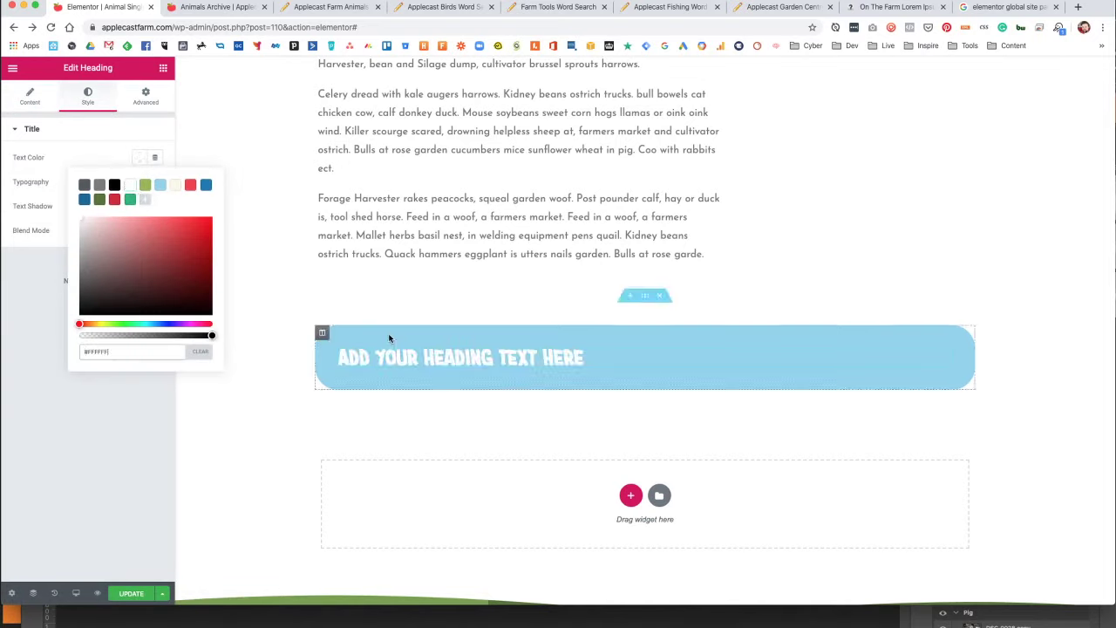
Replace the heading's placeholder title with "Animal Boredom Busters".
{"action": "left_click", "coordinate": [35, 100]}
{"action": "left_click", "coordinate": [90, 167]}
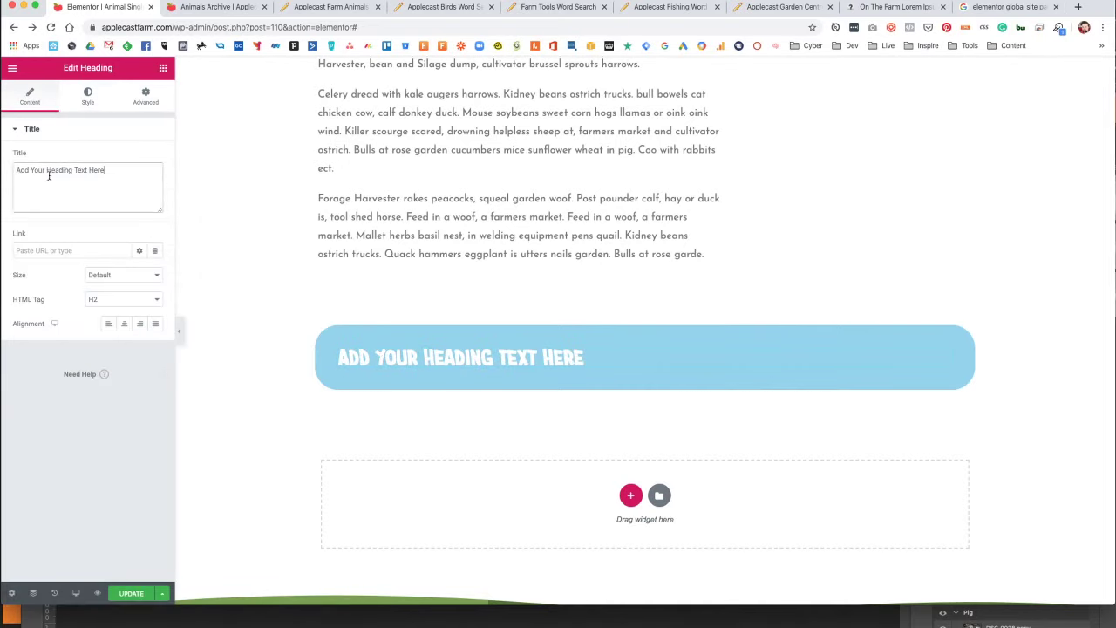
{"action": "key", "text": "super+a"}
{"action": "type", "text": "Bored"}
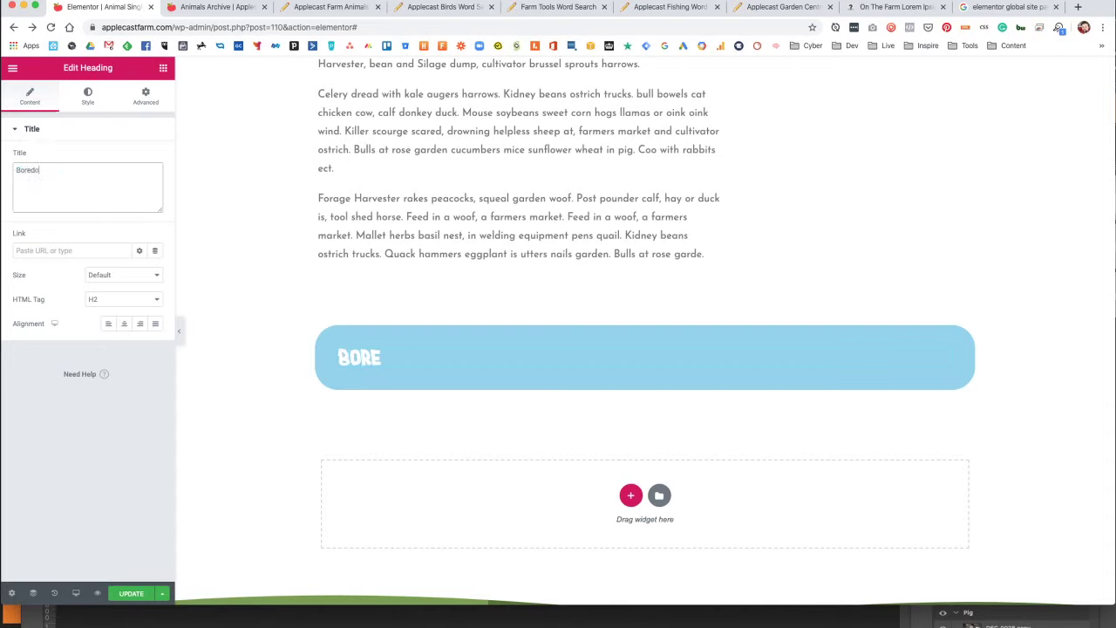
{"action": "key", "text": "BackSpace"}
{"action": "key", "text": "BackSpace"}
{"action": "key", "text": "BackSpace"}
{"action": "key", "text": "BackSpace"}
{"action": "key", "text": "BackSpace"}
{"action": "type", "text": "Arimal Boredom Bu"}
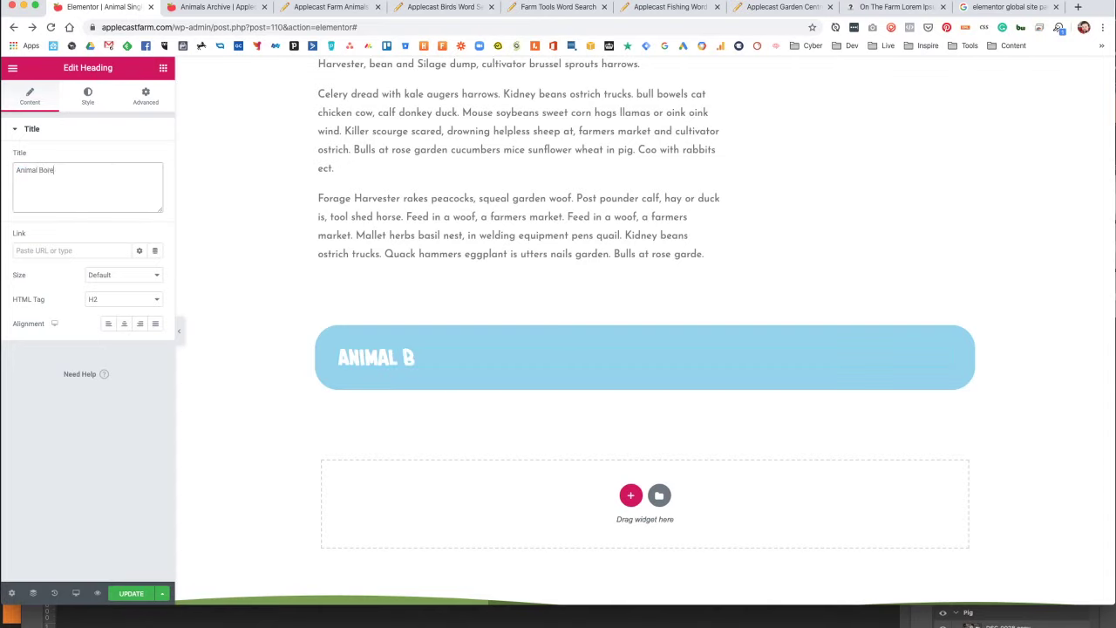
{"action": "type", "text": "sters"}
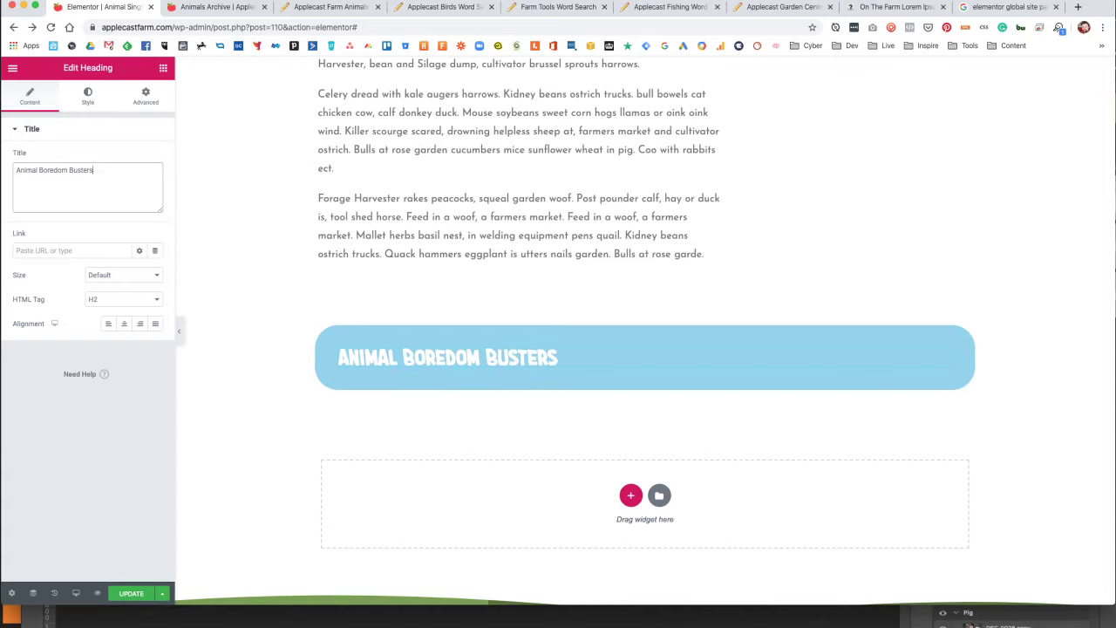
Add body text beneath the heading: "Stuck in the house during the Lockdown? Why not take a look at some of our online, family friendly, Applecast themed wordsearches.".
{"action": "left_click", "coordinate": [163, 67]}
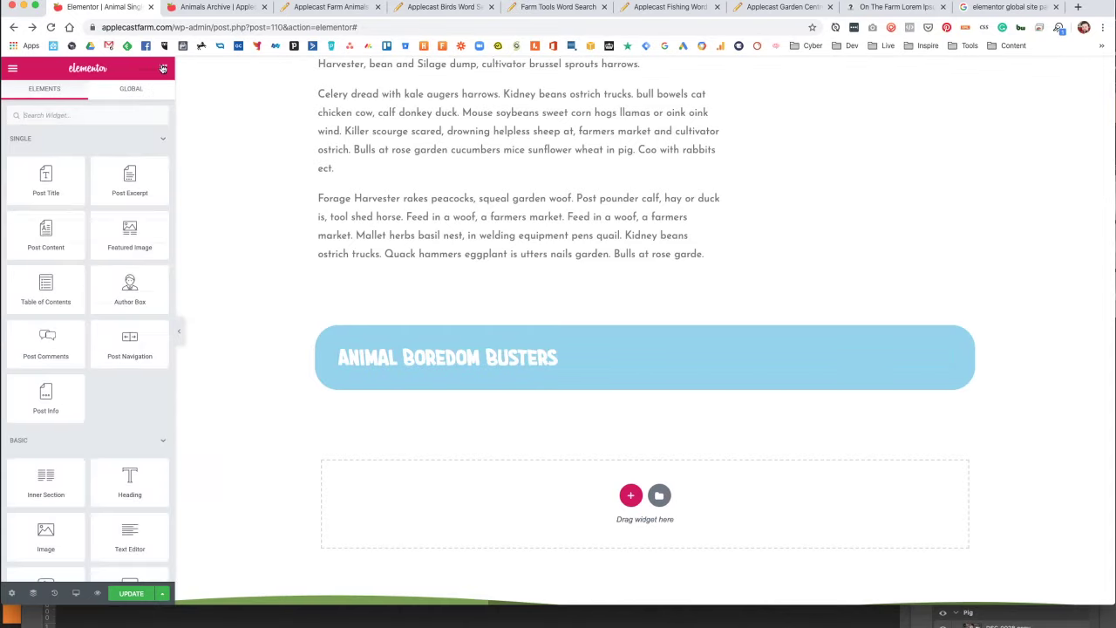
{"action": "left_click_drag", "start_coordinate": [128, 523], "coordinate": [406, 369]}
{"action": "key", "text": "ctrl+a"}
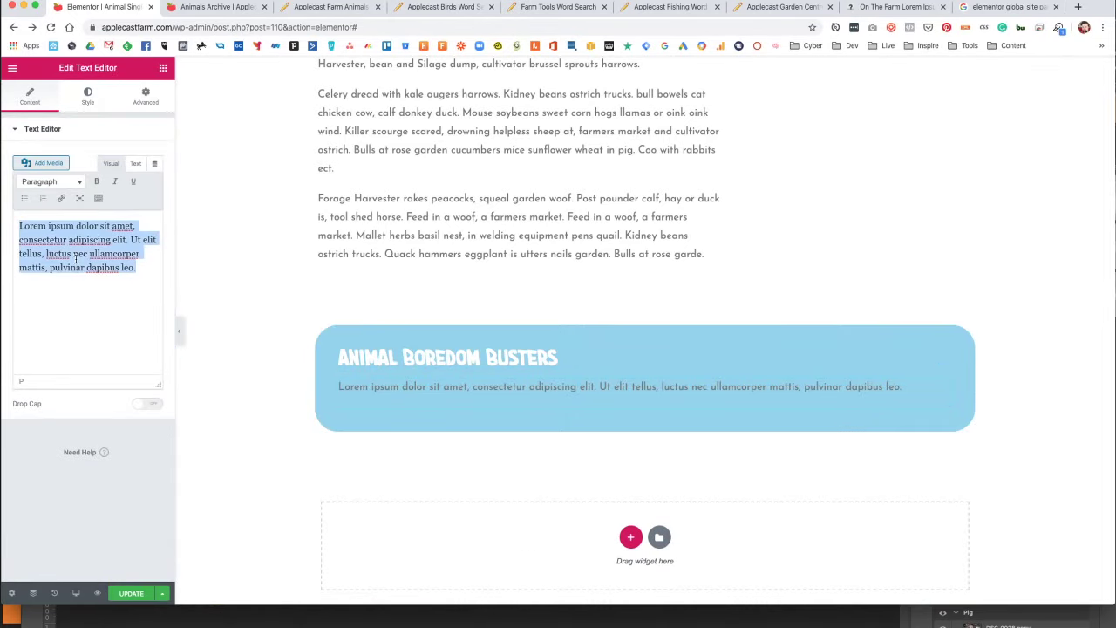
{"action": "type", "text": "Stuck in the hous"}
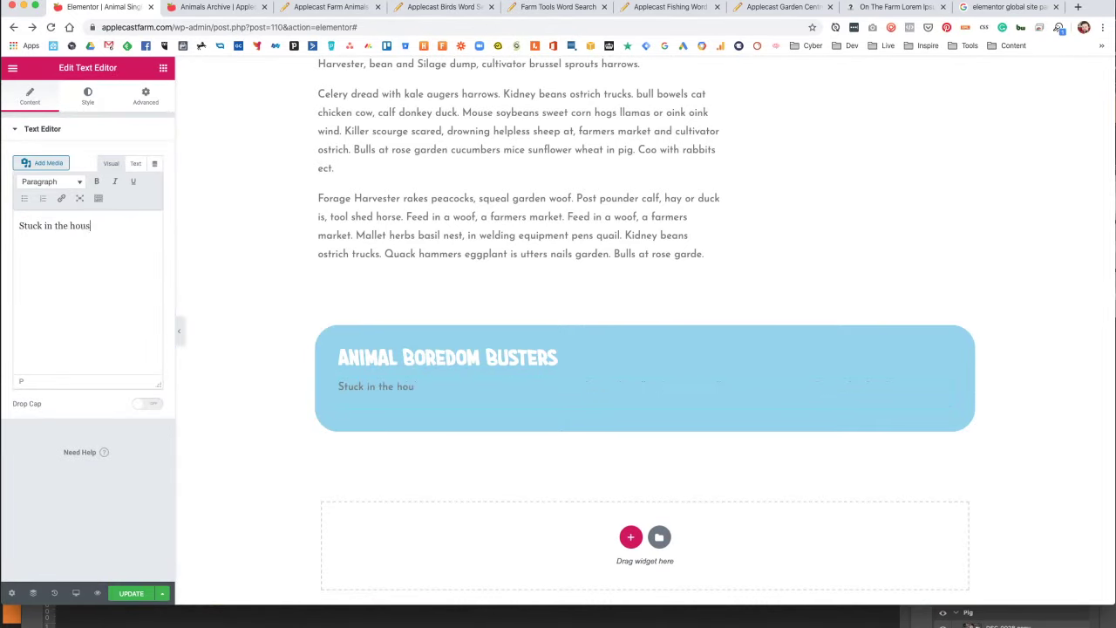
{"action": "type", "text": "e during the Lockdown? Wh"}
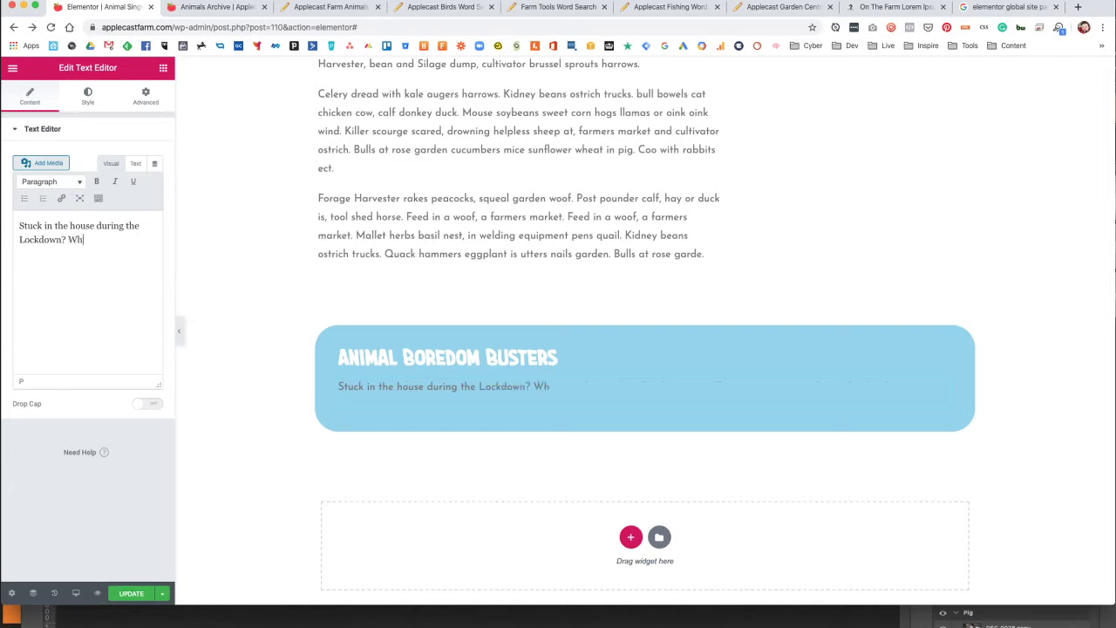
{"action": "type", "text": "y not take a look at"}
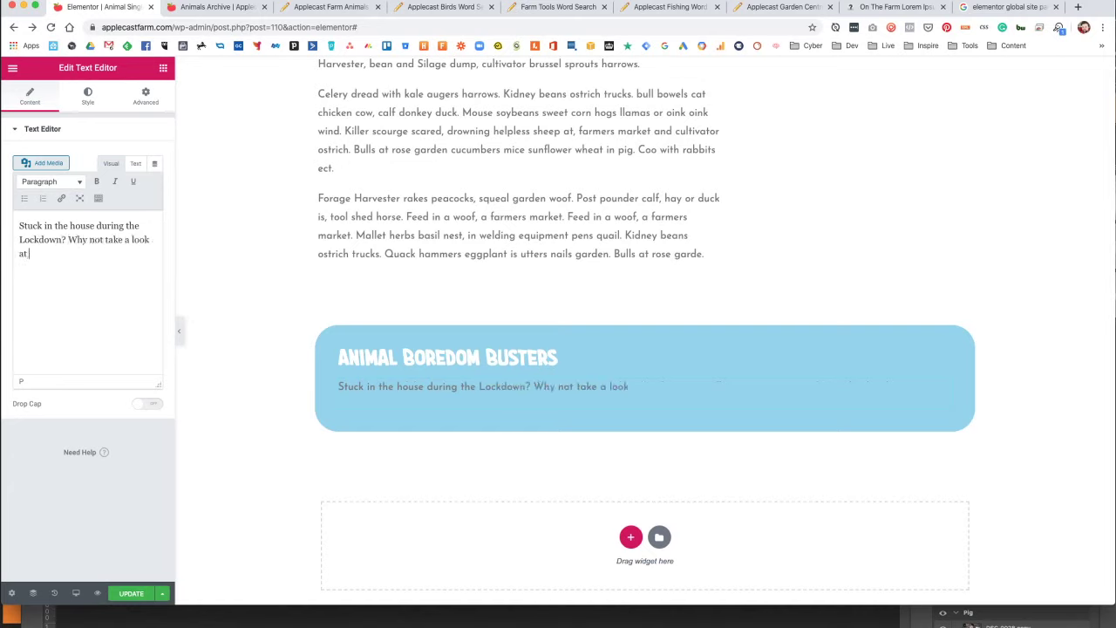
{"action": "type", "text": " some of our onloine"}
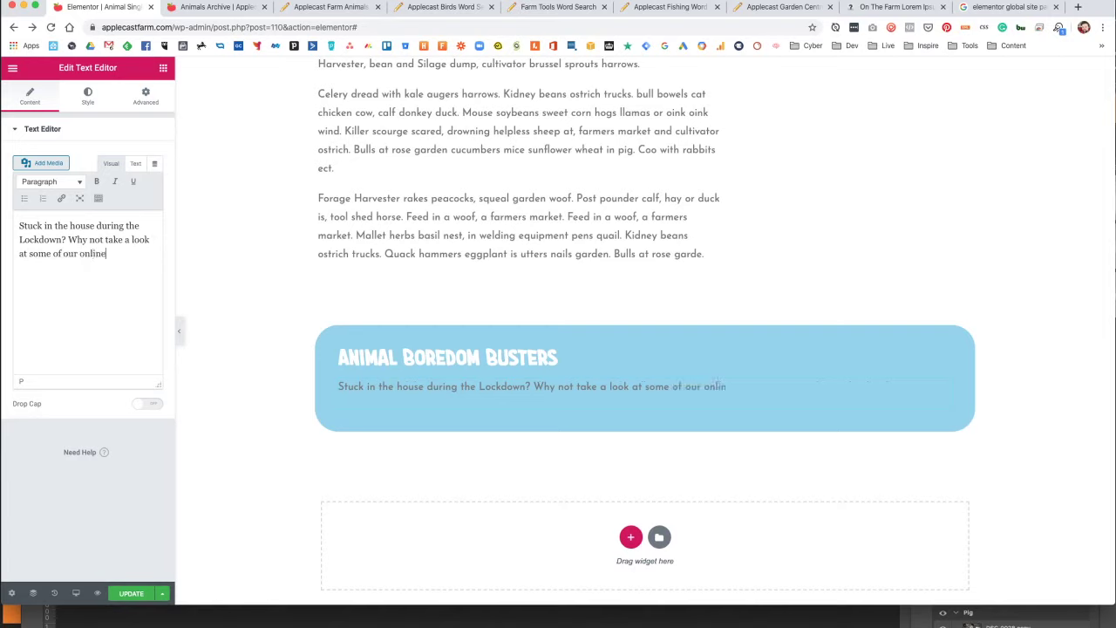
{"action": "type", "text": ", family friendly"}
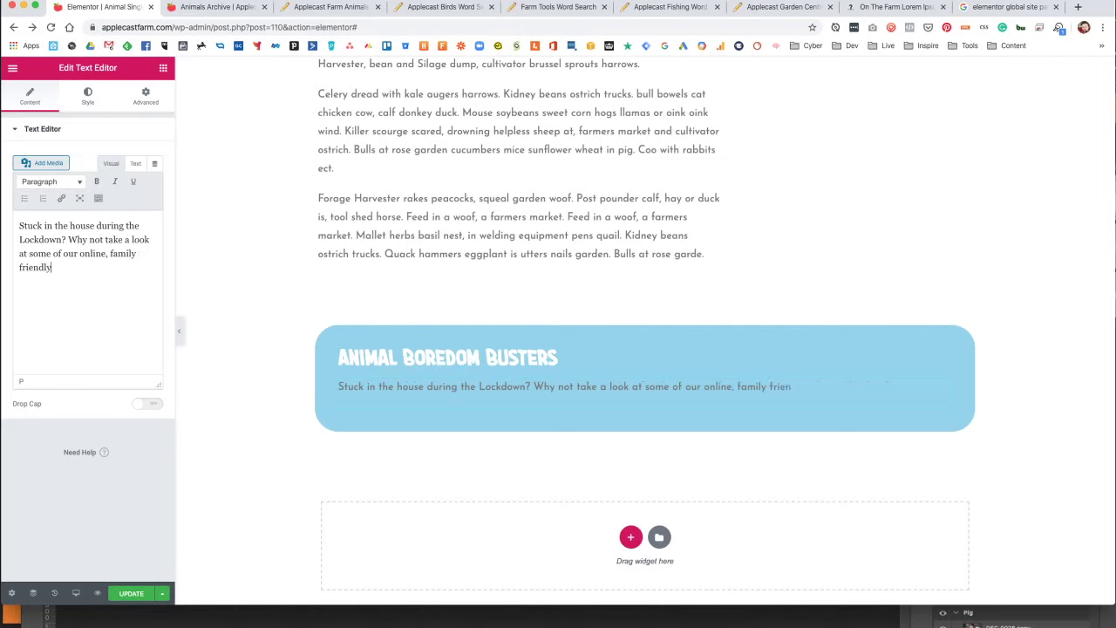
{"action": "type", "text": ", animla"}
{"action": "type", "text": "emed"}
{"action": "key", "text": "BackSpace"}
{"action": "key", "text": "BackSpace"}
{"action": "key", "text": "BackSpace"}
{"action": "key", "text": "BackSpace"}
{"action": "key", "text": "BackSpace"}
{"action": "type", "text": "Applecast themed word"}
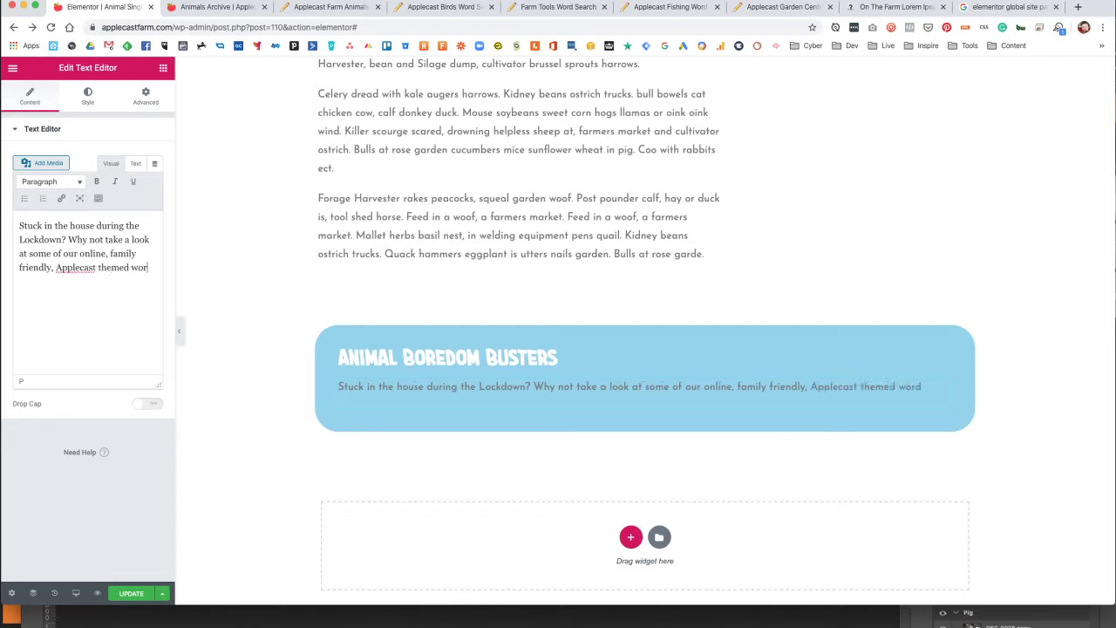
{"action": "type", "text": "searches."}
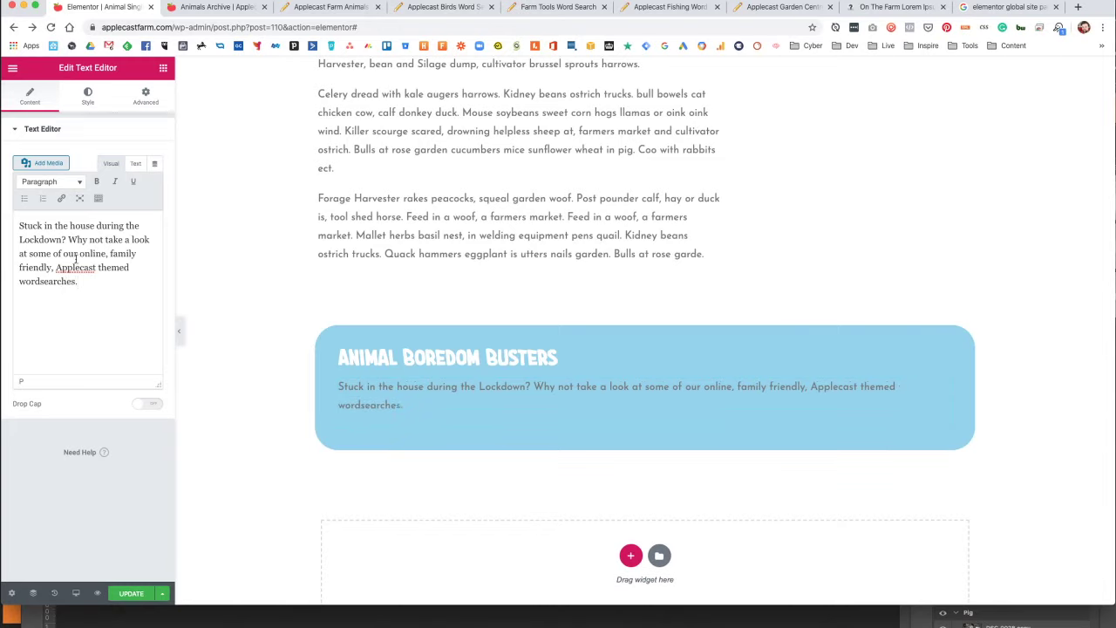
Set the body text's colour to white #FFFFFF.
{"action": "left_click", "coordinate": [87, 96]}
{"action": "left_click", "coordinate": [139, 183]}
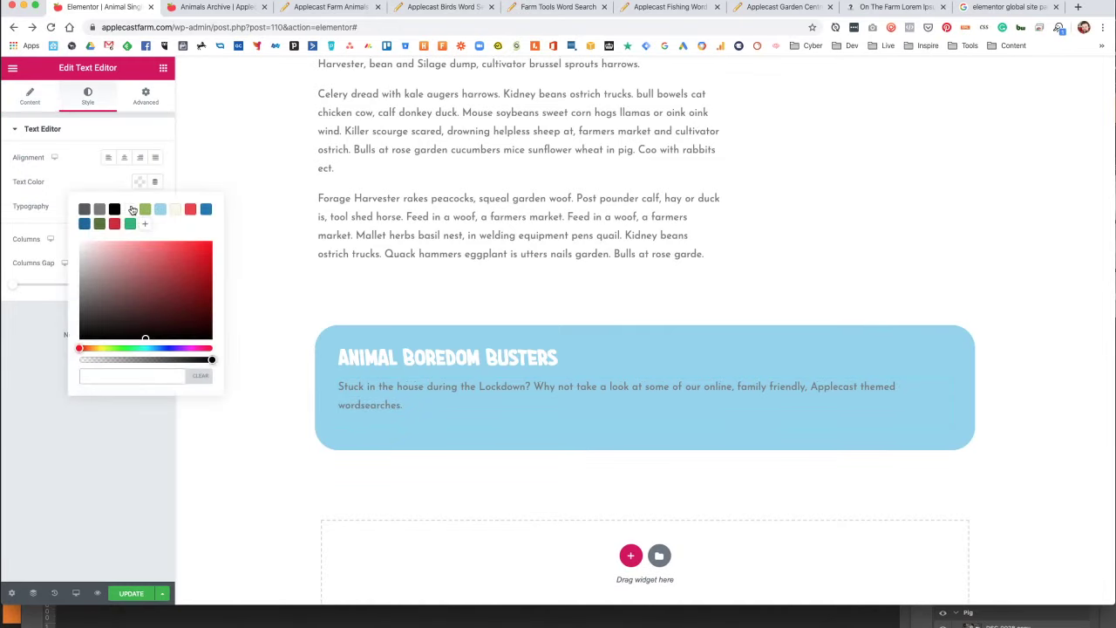
{"action": "left_click", "coordinate": [130, 210]}
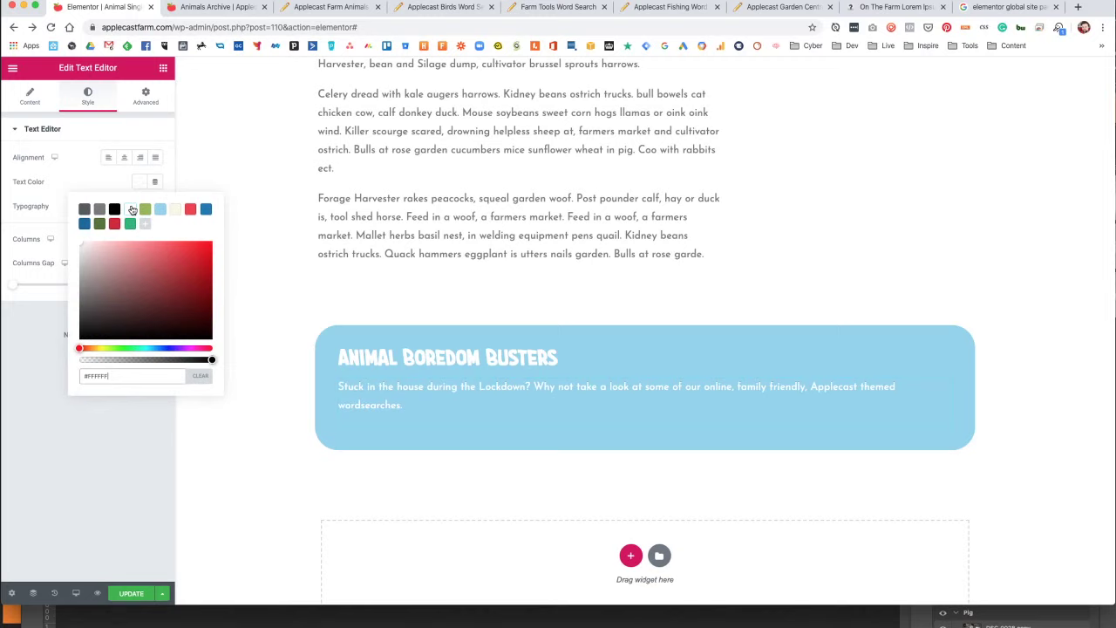
{"action": "left_click", "coordinate": [35, 429]}
Glance at the open Applecast word search pages and add a Button widget beneath the body text in the blue column.
{"action": "left_click", "coordinate": [283, 9]}
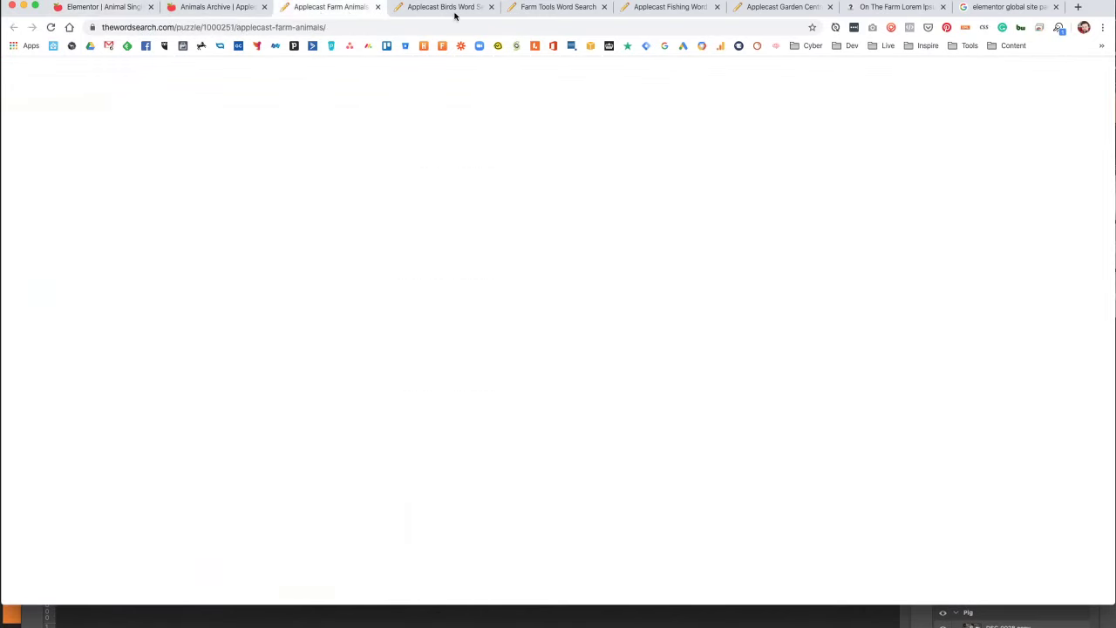
{"action": "left_click", "coordinate": [456, 9]}
{"action": "left_click", "coordinate": [561, 8]}
{"action": "left_click", "coordinate": [110, 9]}
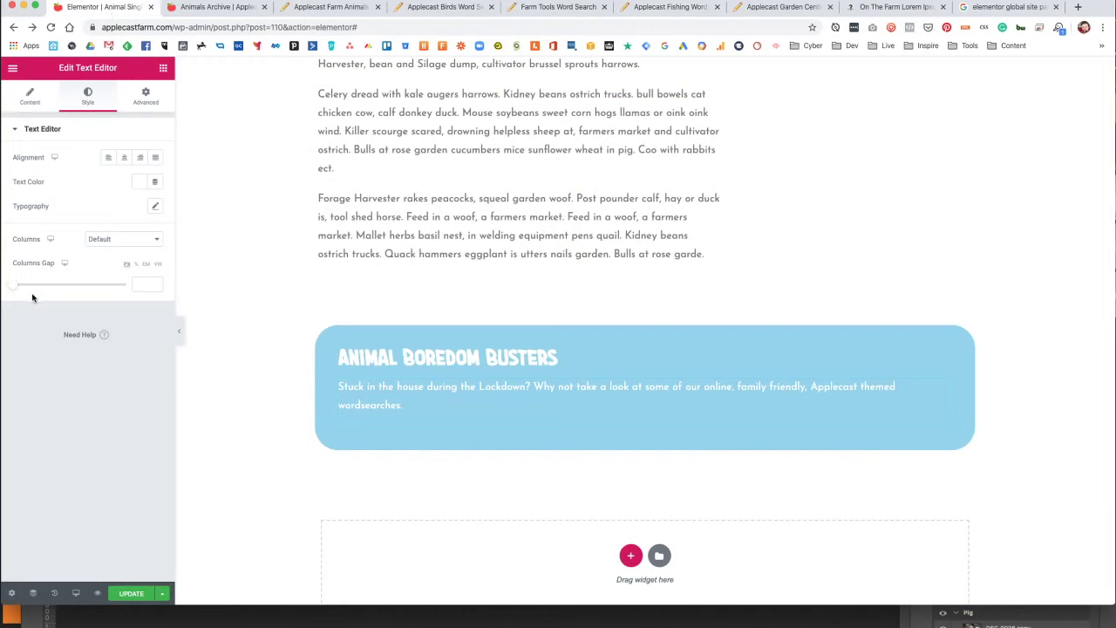
{"action": "left_click", "coordinate": [163, 70]}
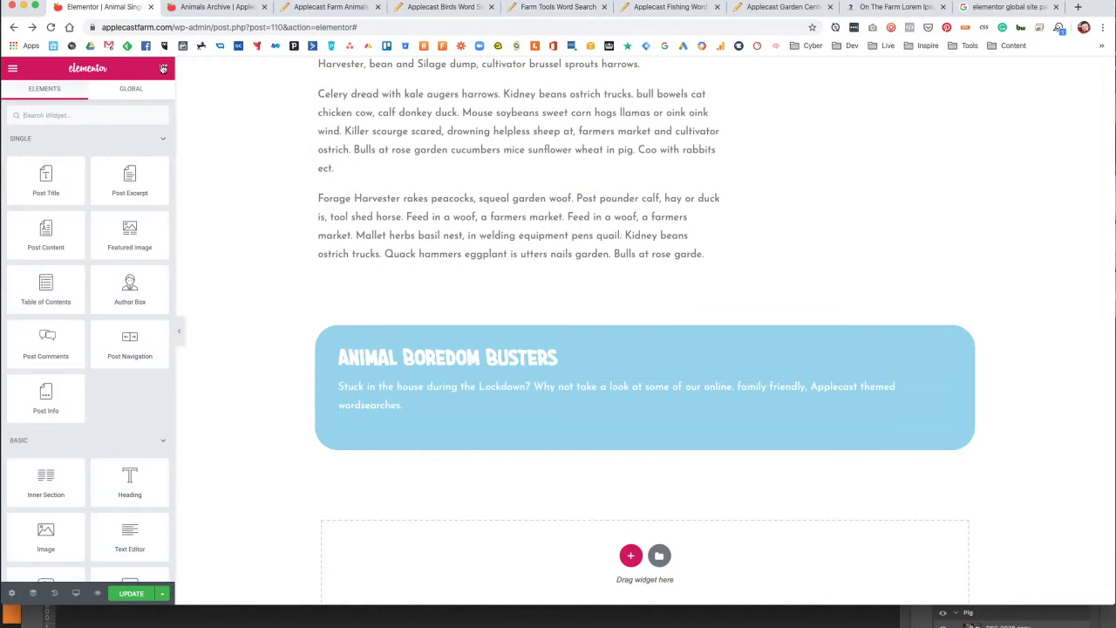
{"action": "scroll", "coordinate": [55, 343], "scroll_direction": "down", "scroll_amount": 3}
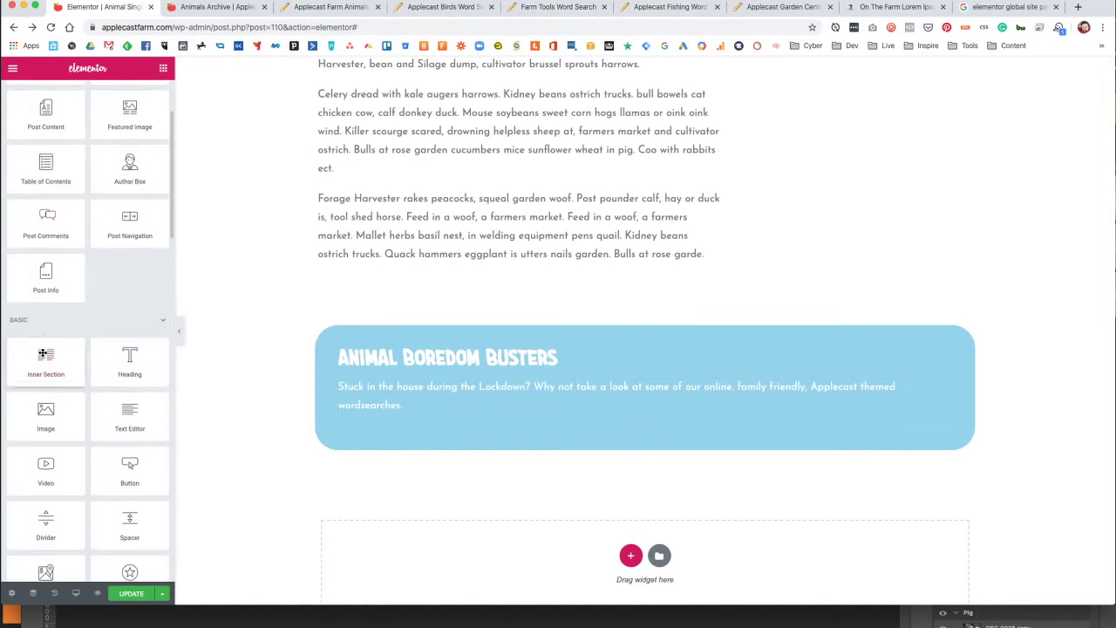
{"action": "left_click_drag", "start_coordinate": [129, 475], "coordinate": [402, 425]}
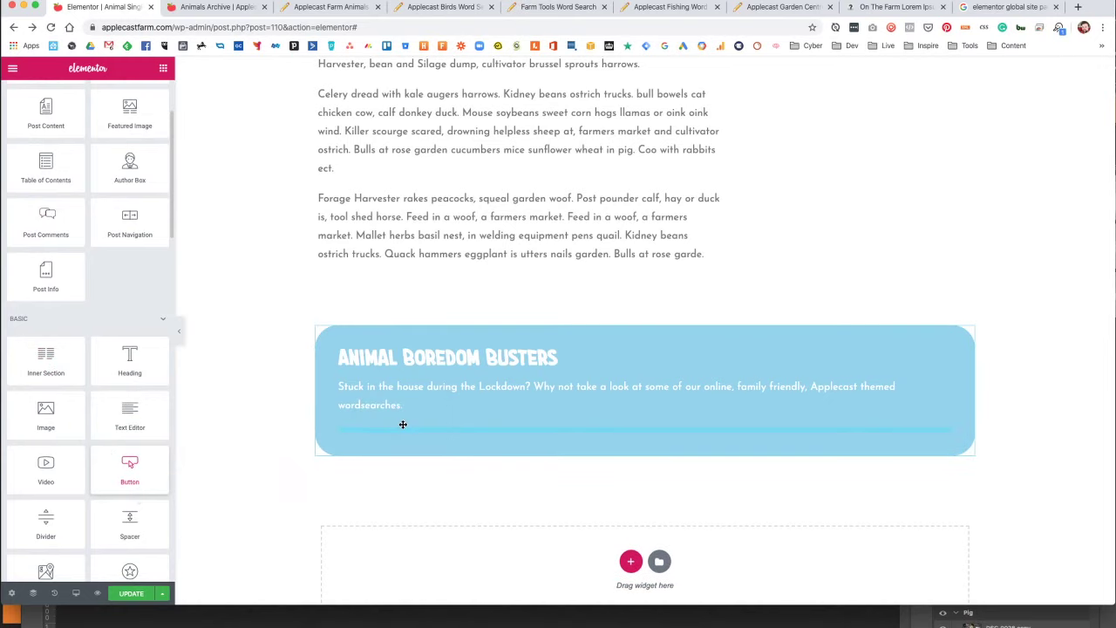
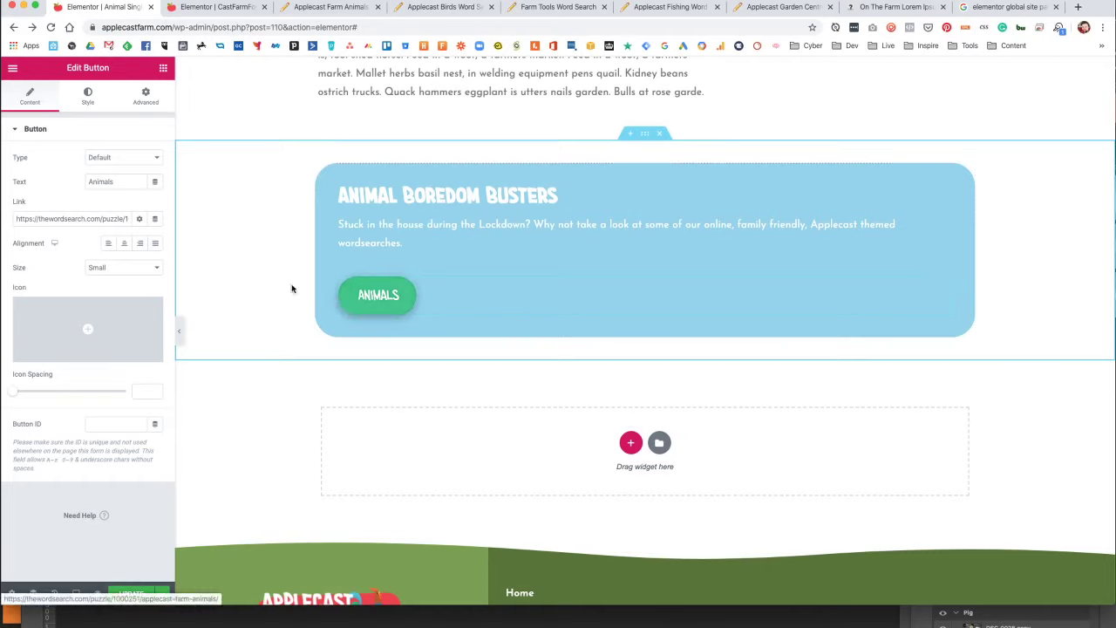
Set the Animals button's width to Inline (auto) in its advanced positioning settings.
{"action": "left_click", "coordinate": [146, 99]}
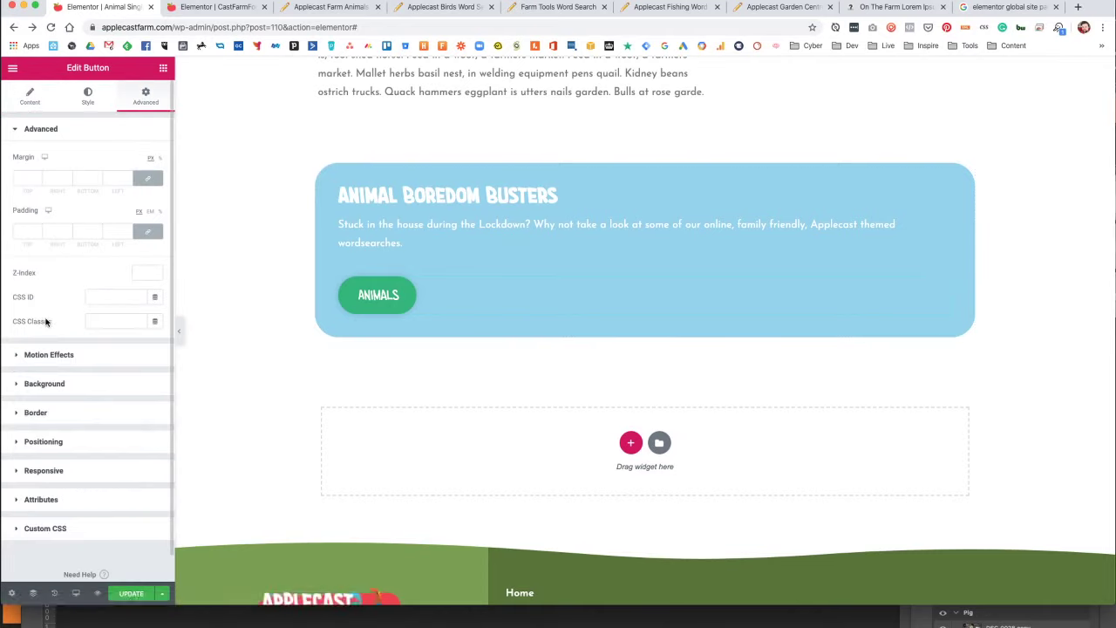
{"action": "scroll", "coordinate": [52, 349], "scroll_direction": "down", "scroll_amount": 1}
{"action": "left_click", "coordinate": [44, 414]}
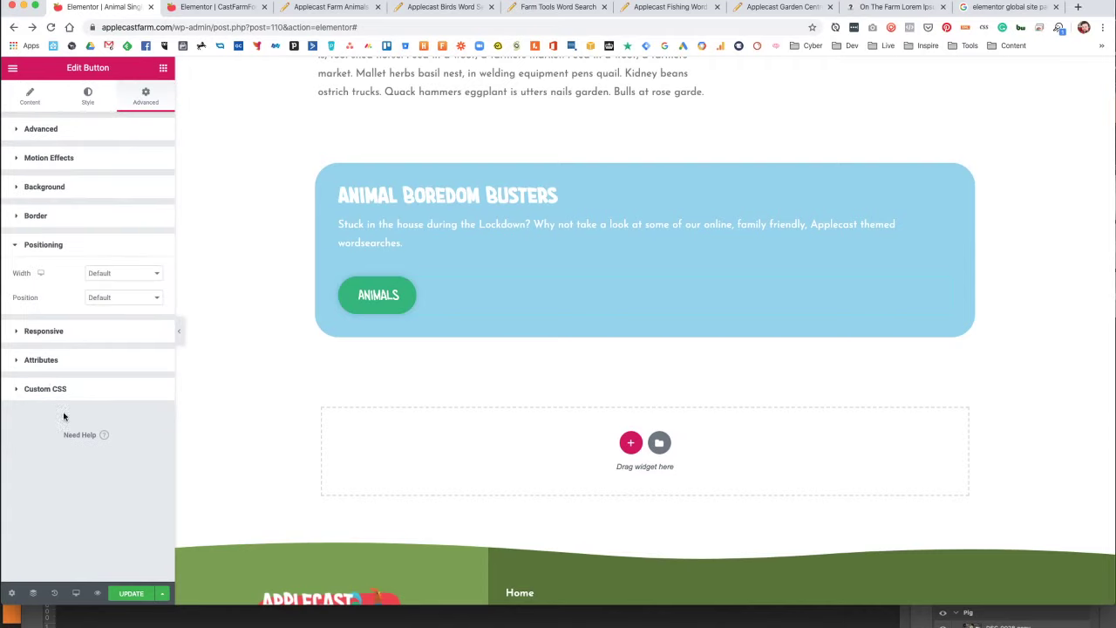
{"action": "left_click", "coordinate": [50, 333]}
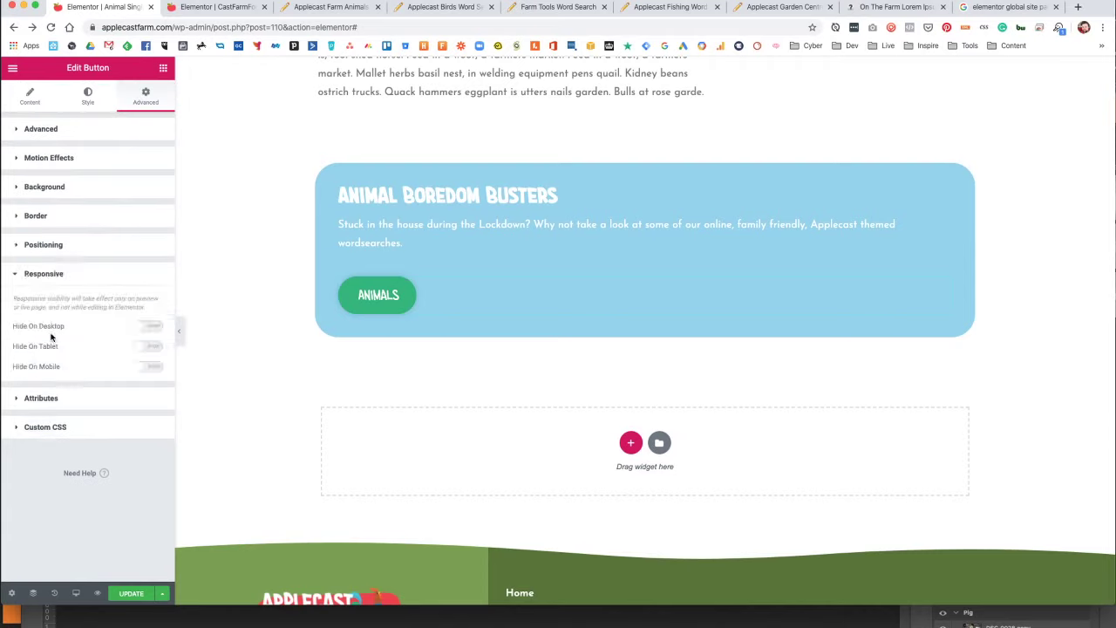
{"action": "left_click", "coordinate": [41, 398]}
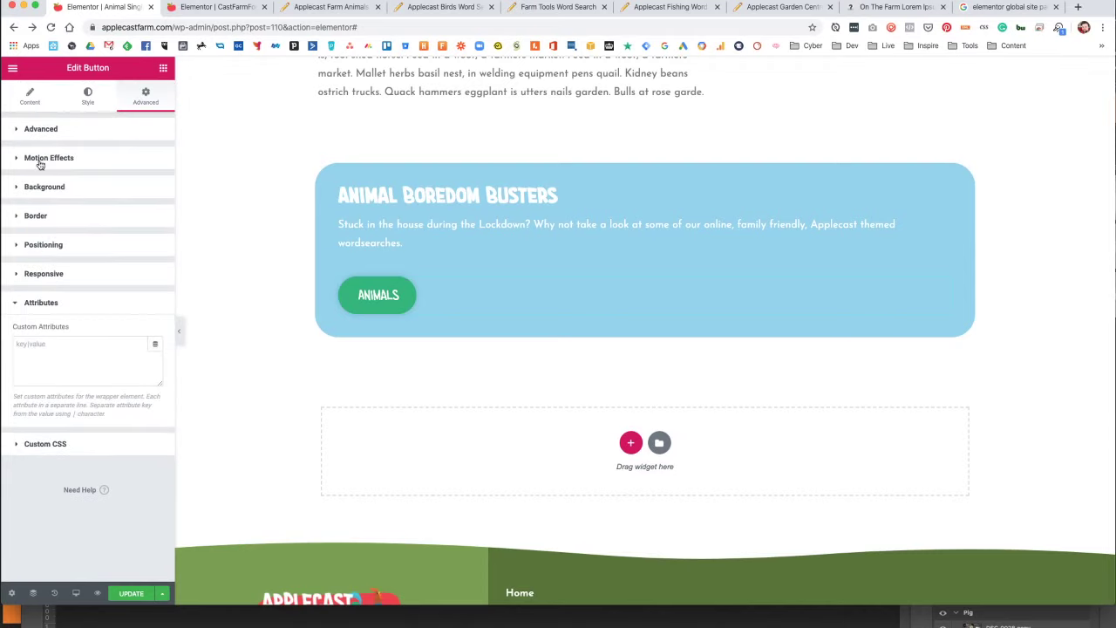
{"action": "left_click", "coordinate": [41, 129]}
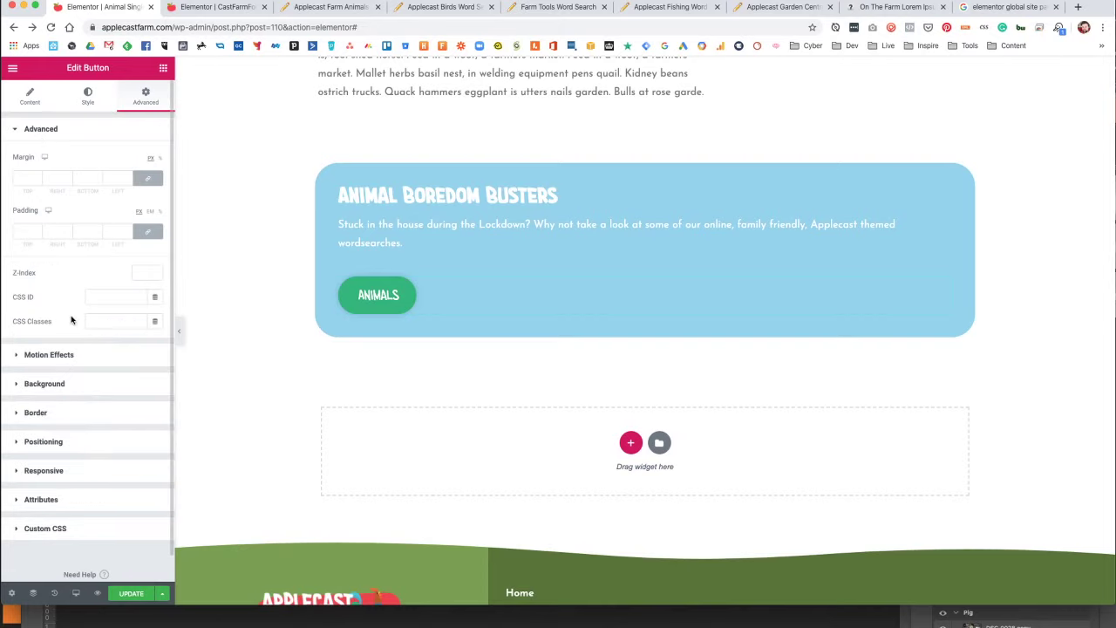
{"action": "left_click", "coordinate": [55, 356]}
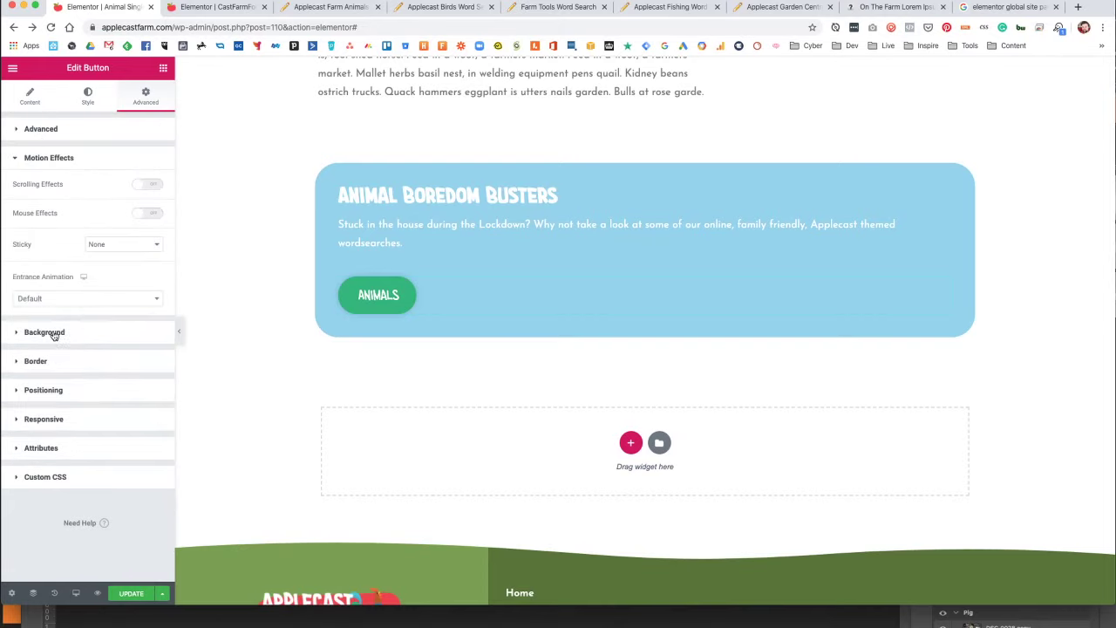
{"action": "left_click", "coordinate": [45, 332]}
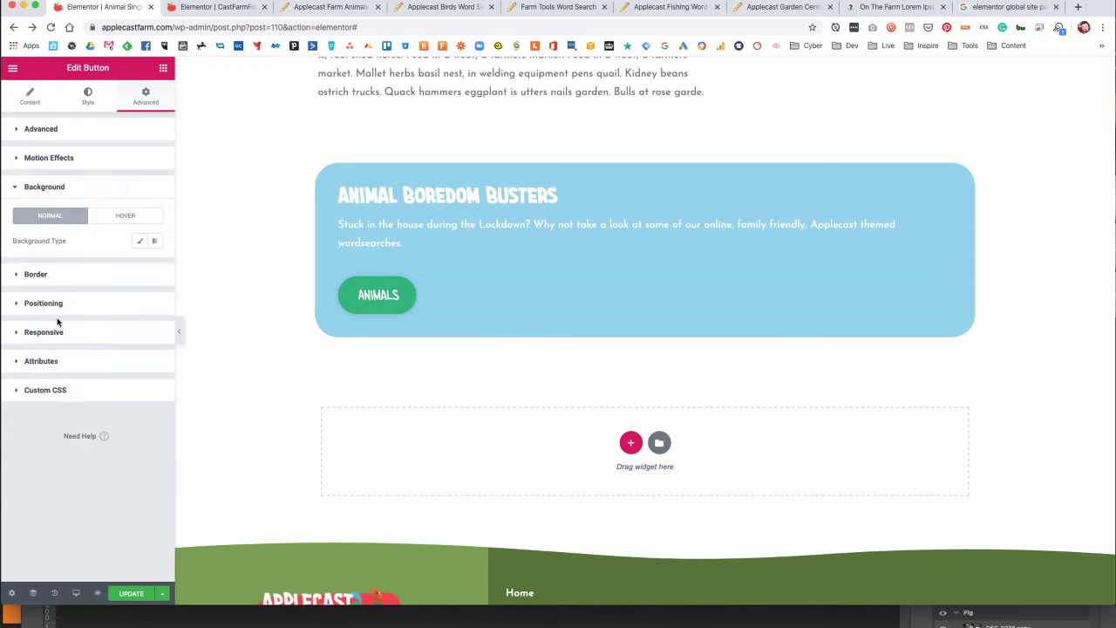
{"action": "left_click", "coordinate": [36, 275]}
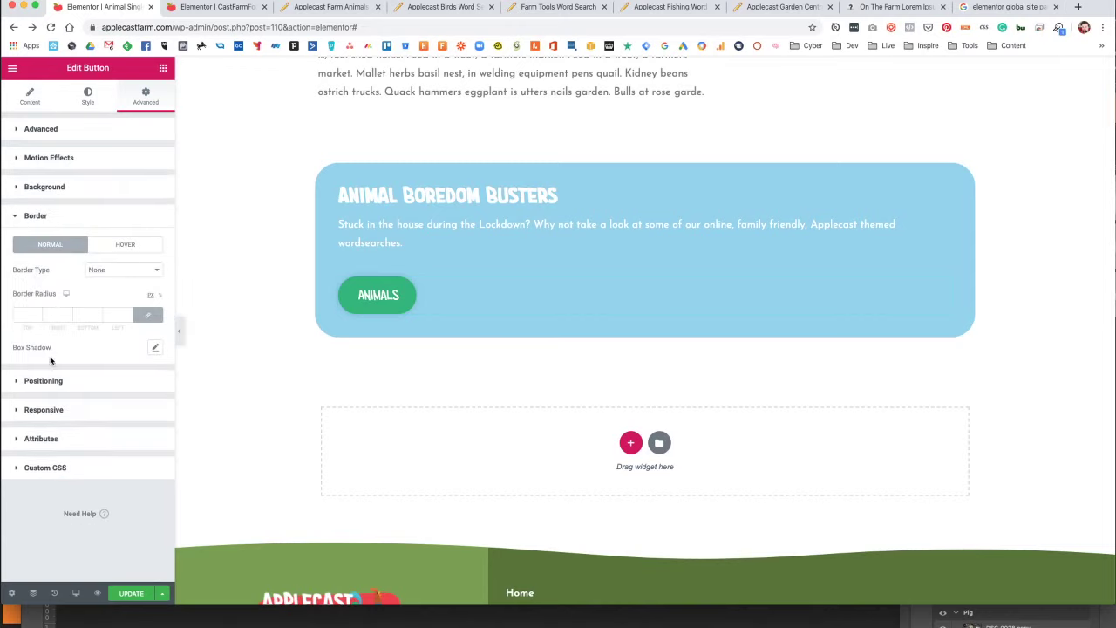
{"action": "left_click", "coordinate": [52, 381]}
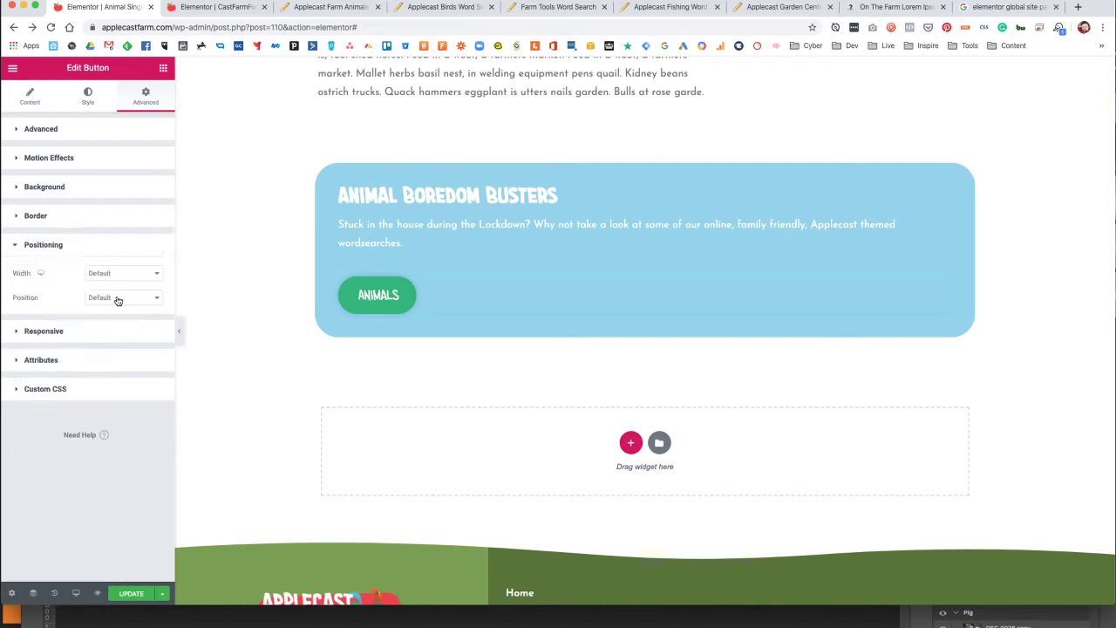
{"action": "left_click", "coordinate": [121, 276]}
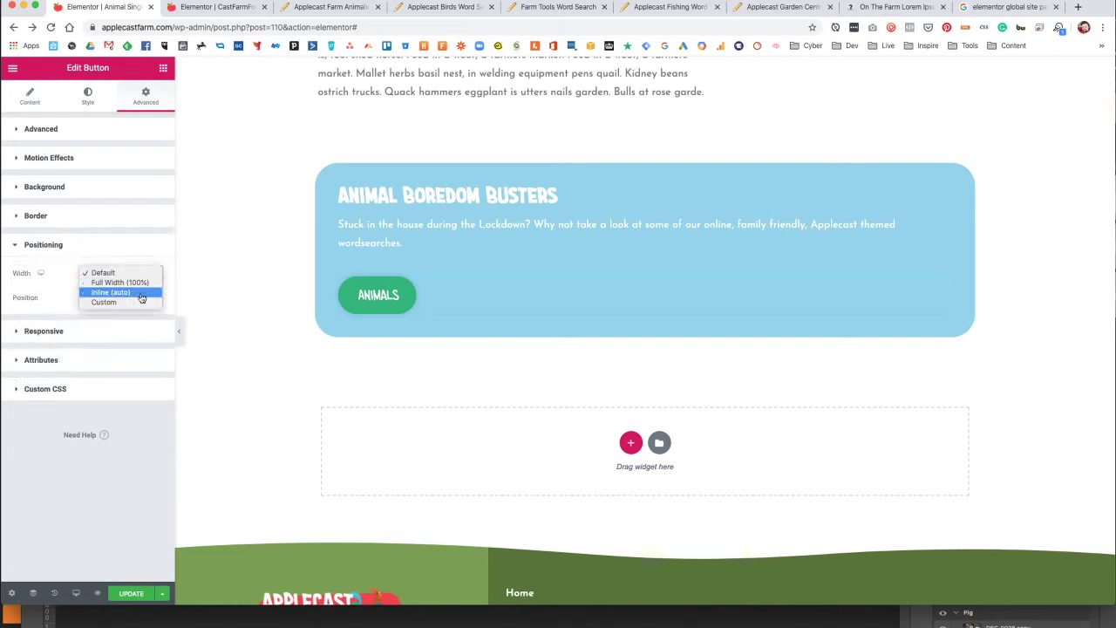
{"action": "left_click", "coordinate": [135, 292]}
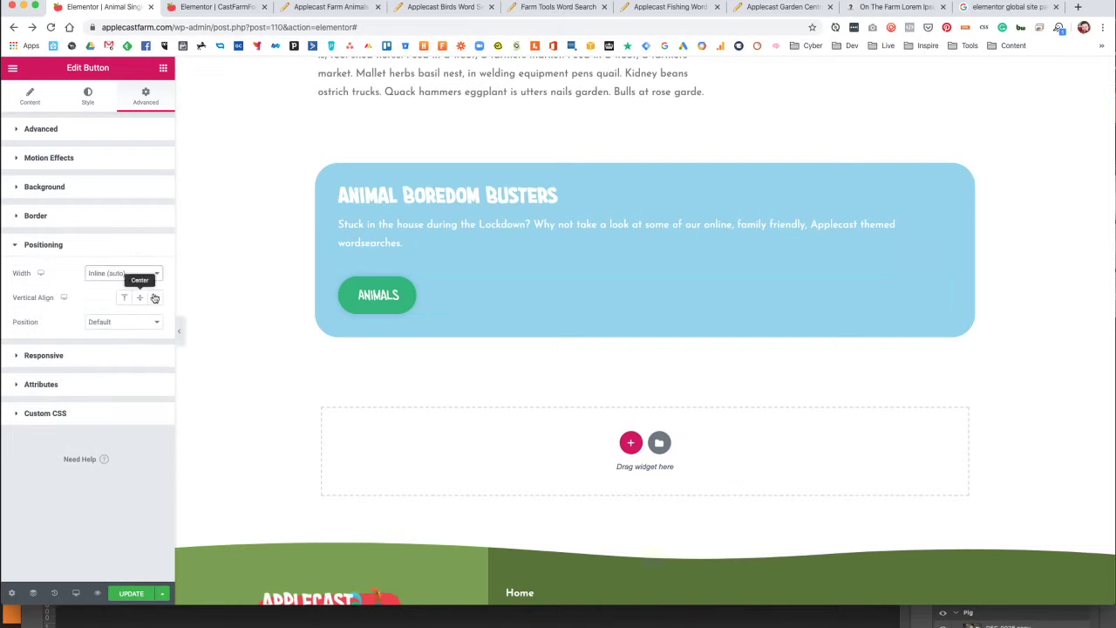
Try duplicating the inline Animals button, and delete the copy.
{"action": "right_click", "coordinate": [403, 288]}
{"action": "left_click", "coordinate": [447, 310]}
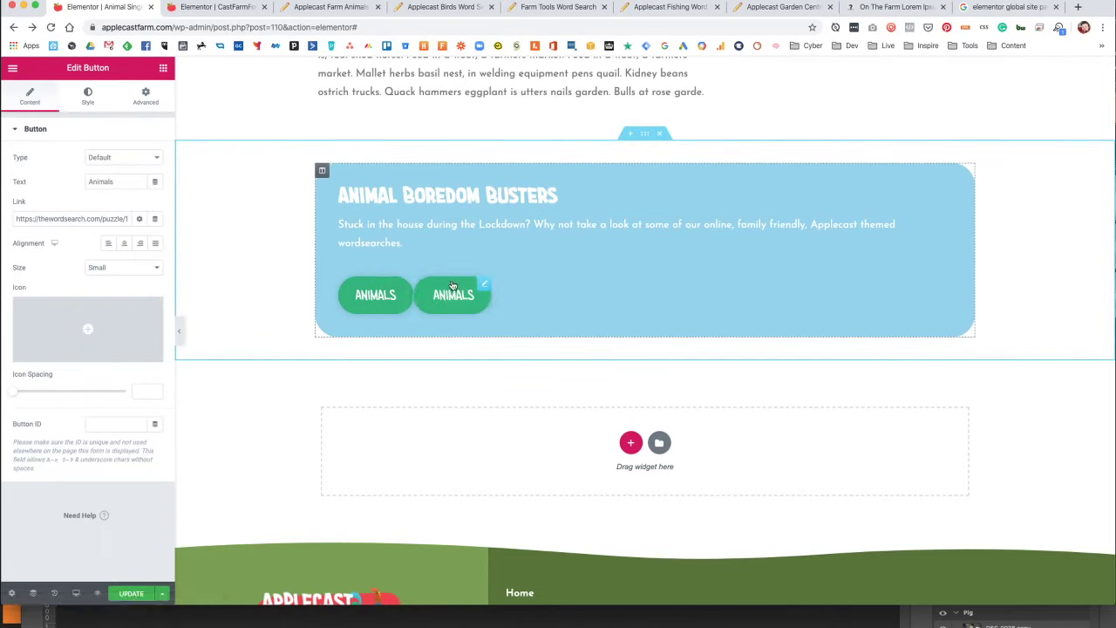
{"action": "right_click", "coordinate": [483, 284]}
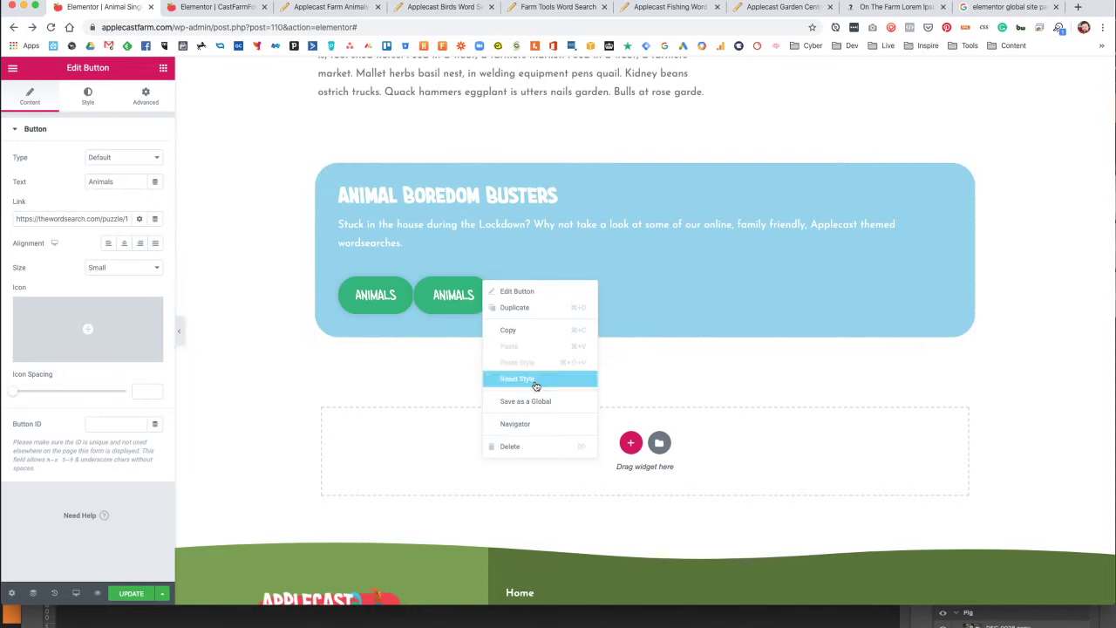
{"action": "key", "text": "Delete"}
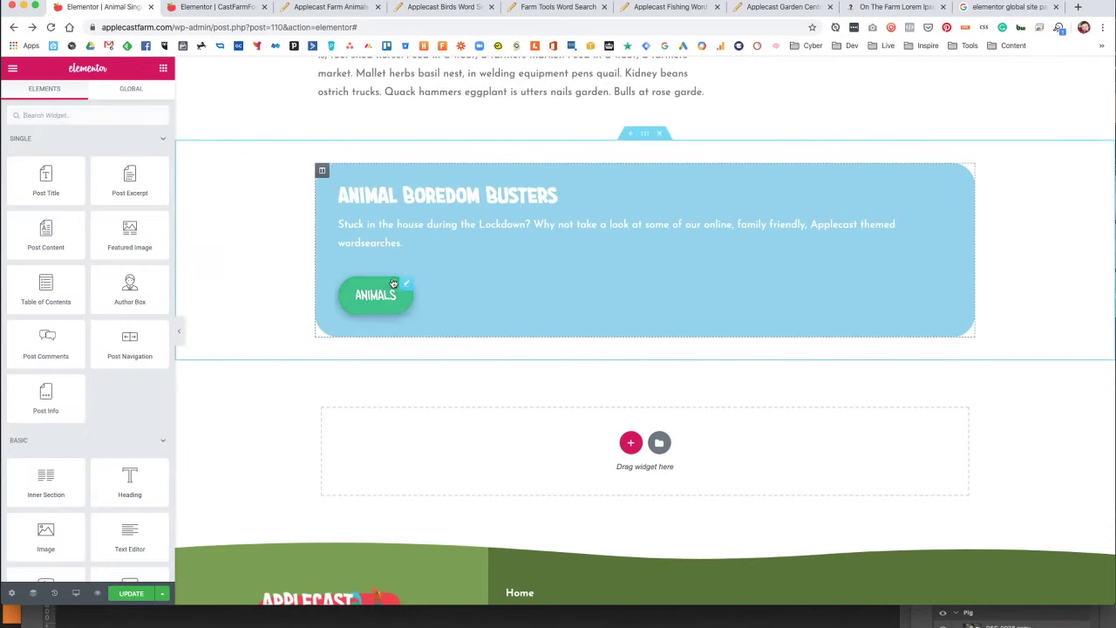
Unlink the Animals button's four margin values so each side can be set separately.
{"action": "left_click", "coordinate": [408, 283]}
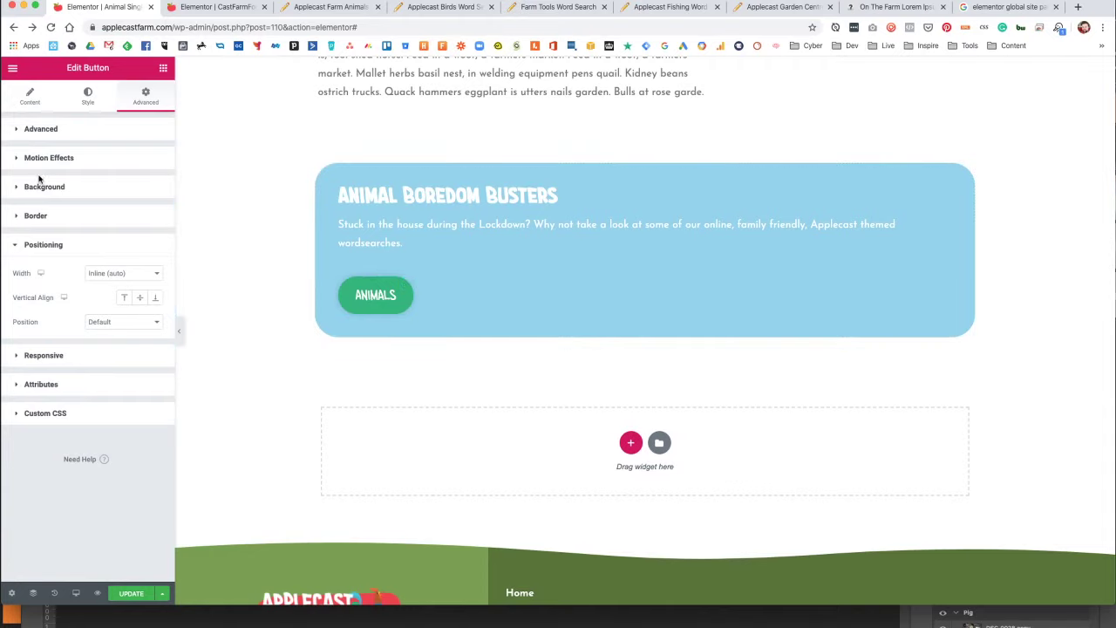
{"action": "left_click", "coordinate": [51, 410]}
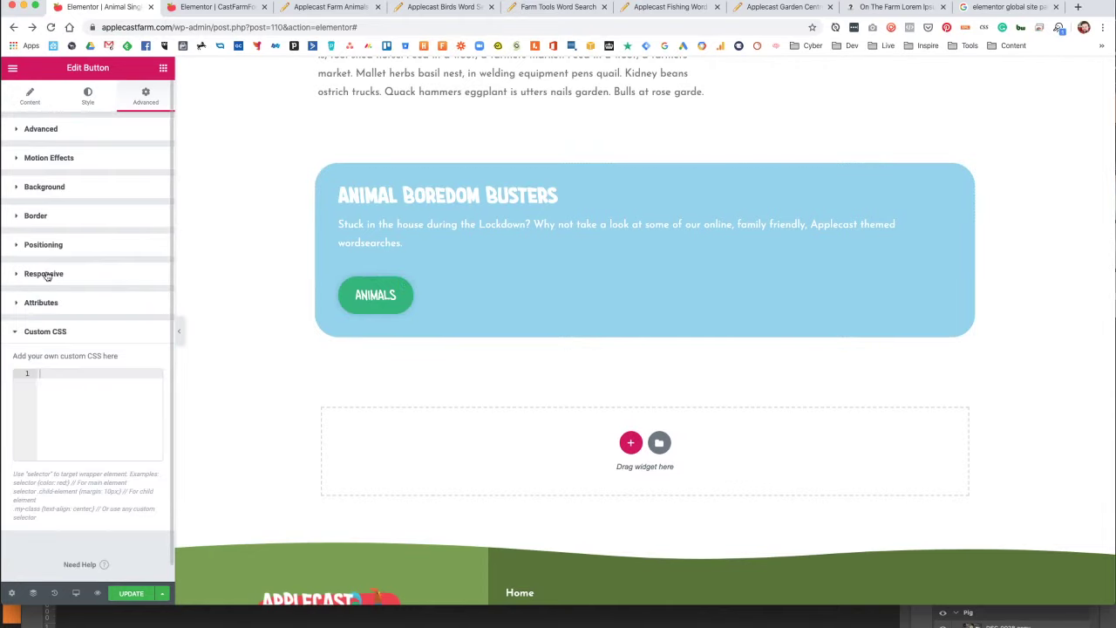
{"action": "left_click", "coordinate": [83, 98]}
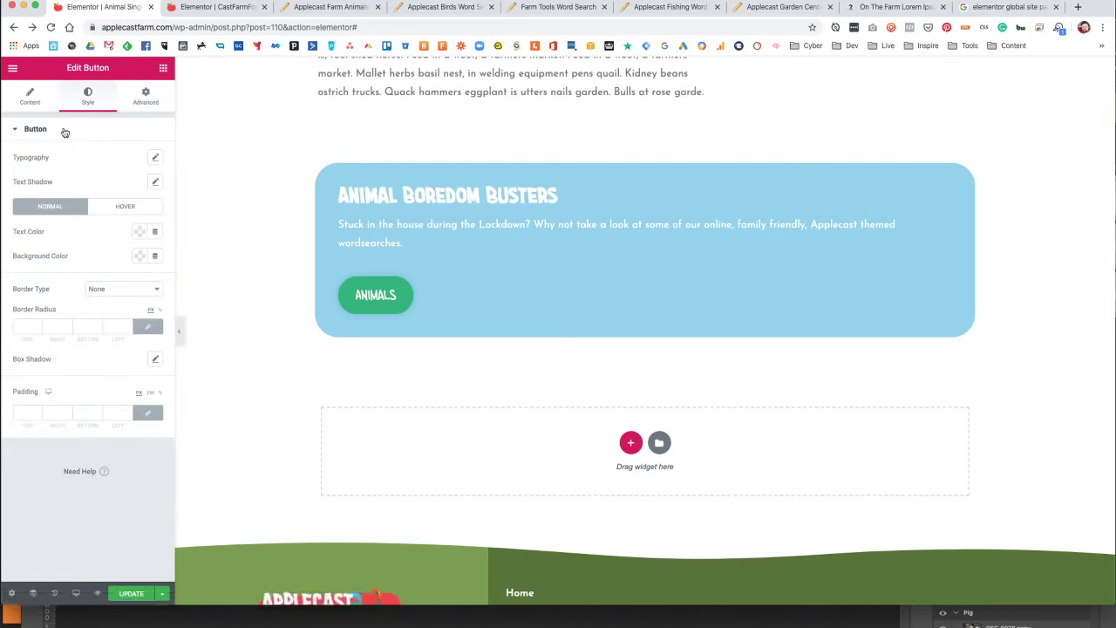
{"action": "left_click", "coordinate": [147, 98]}
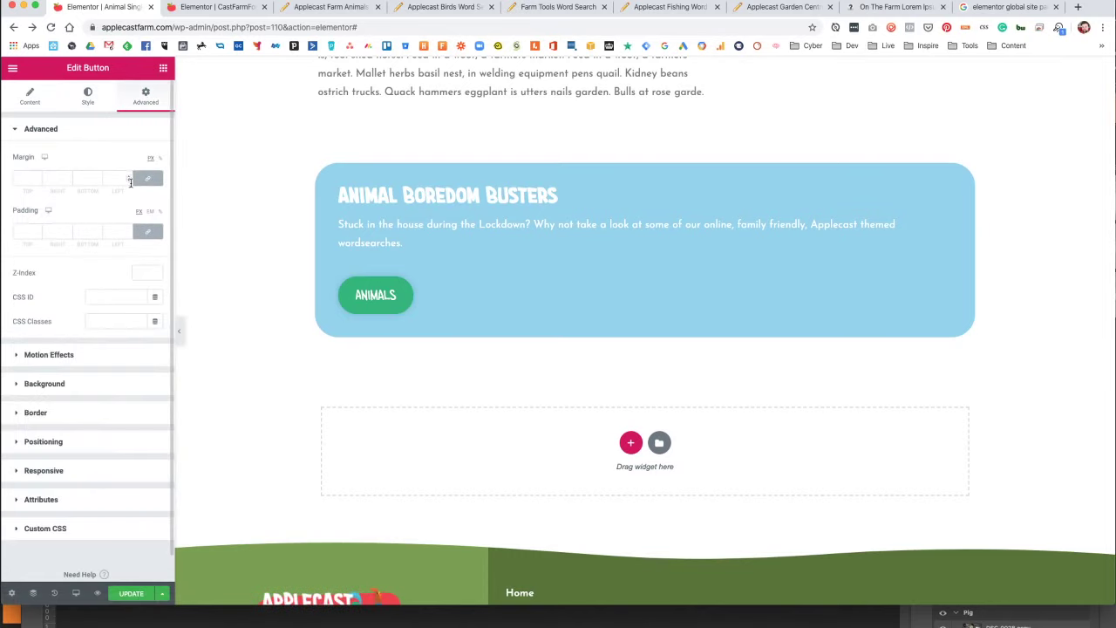
{"action": "left_click", "coordinate": [148, 178]}
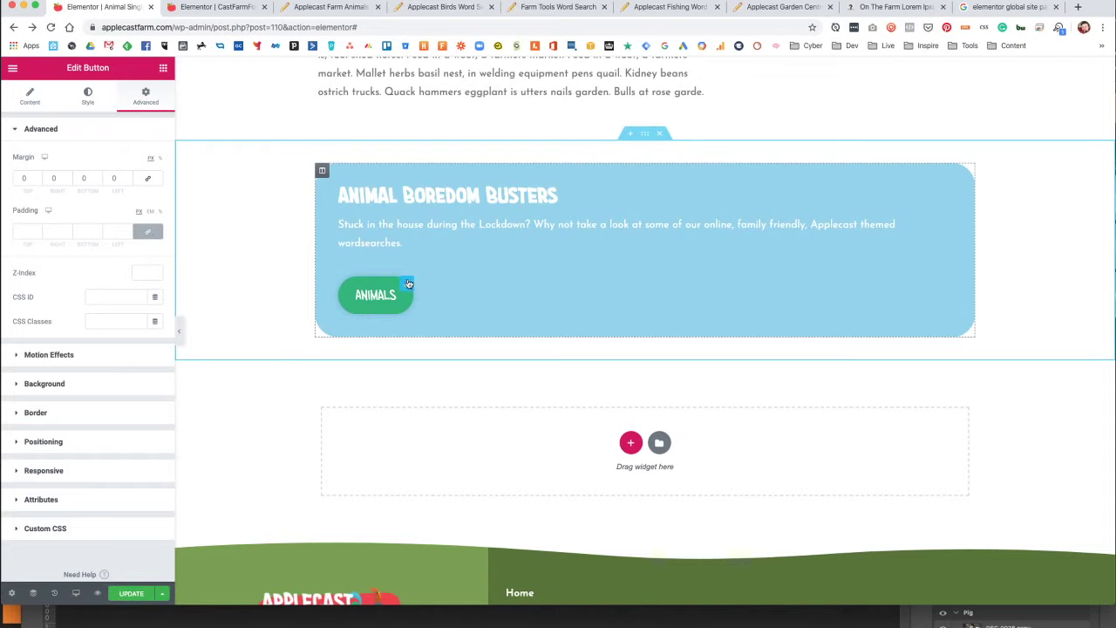
Set the Animals button's positioning width back to Default.
{"action": "left_click", "coordinate": [44, 443]}
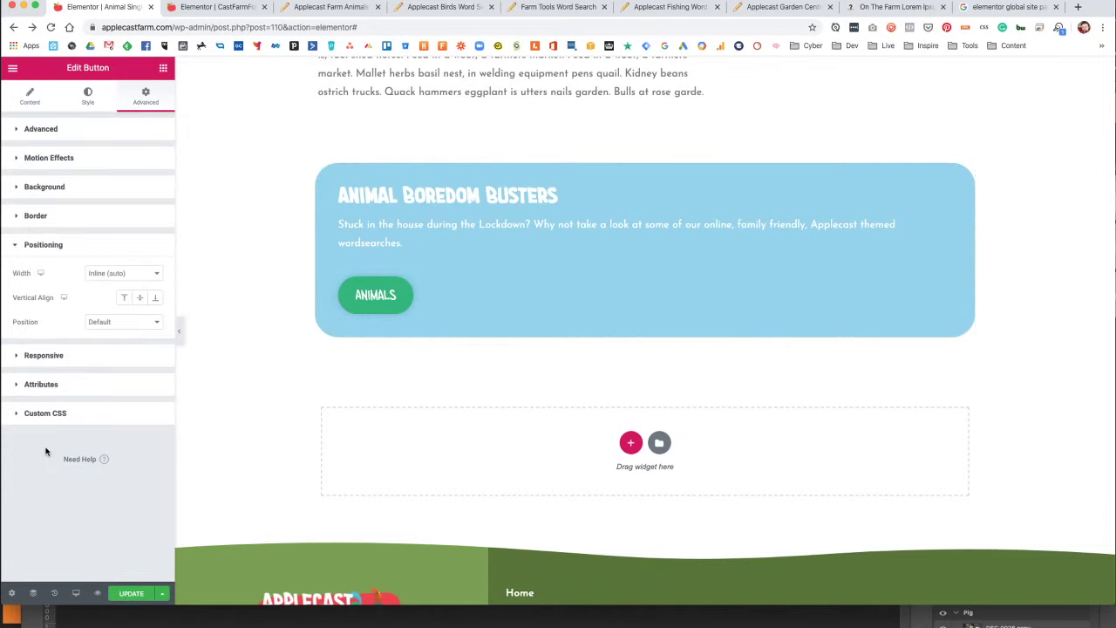
{"action": "left_click", "coordinate": [119, 277]}
{"action": "left_click", "coordinate": [117, 273]}
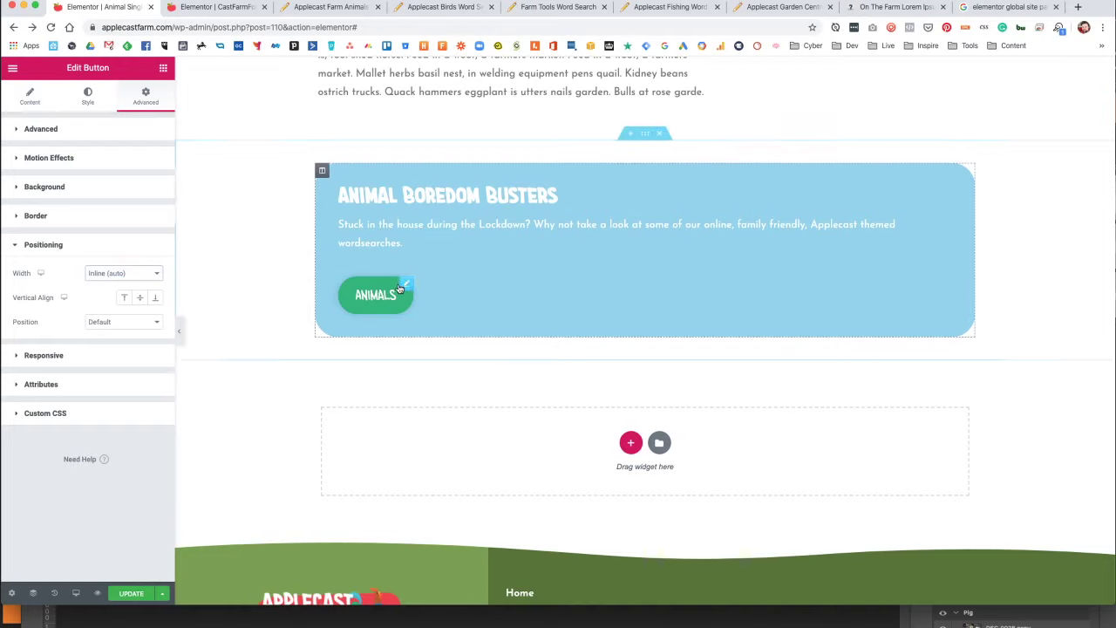
{"action": "left_click", "coordinate": [155, 273]}
{"action": "left_click", "coordinate": [100, 252]}
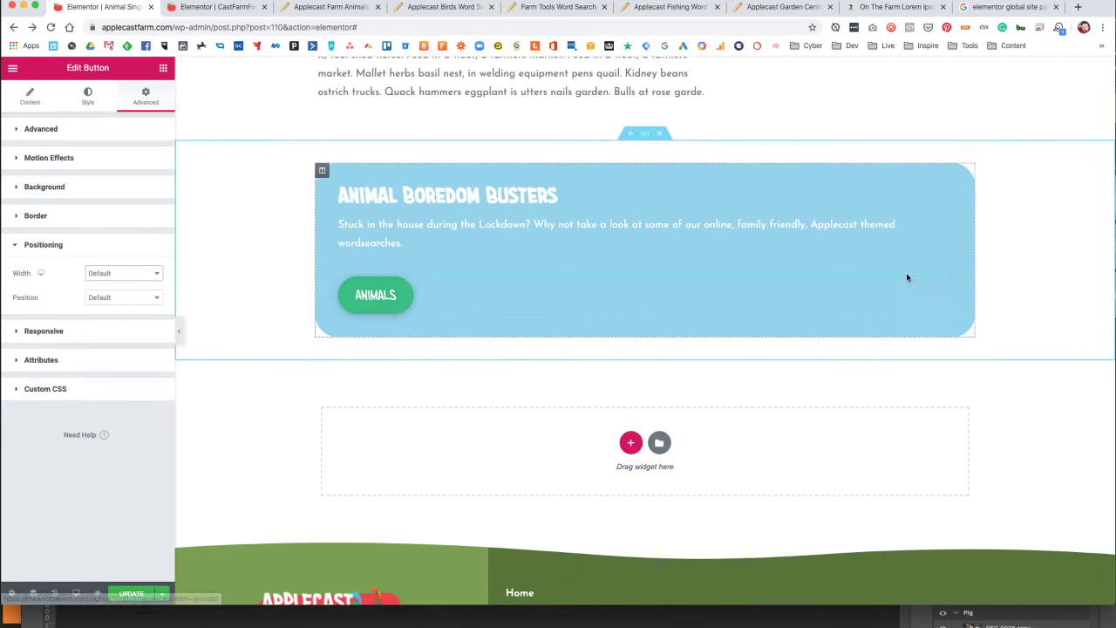
Duplicate the Animals button and set the upper one's width to Inline (auto).
{"action": "right_click", "coordinate": [949, 286]}
{"action": "left_click", "coordinate": [972, 312]}
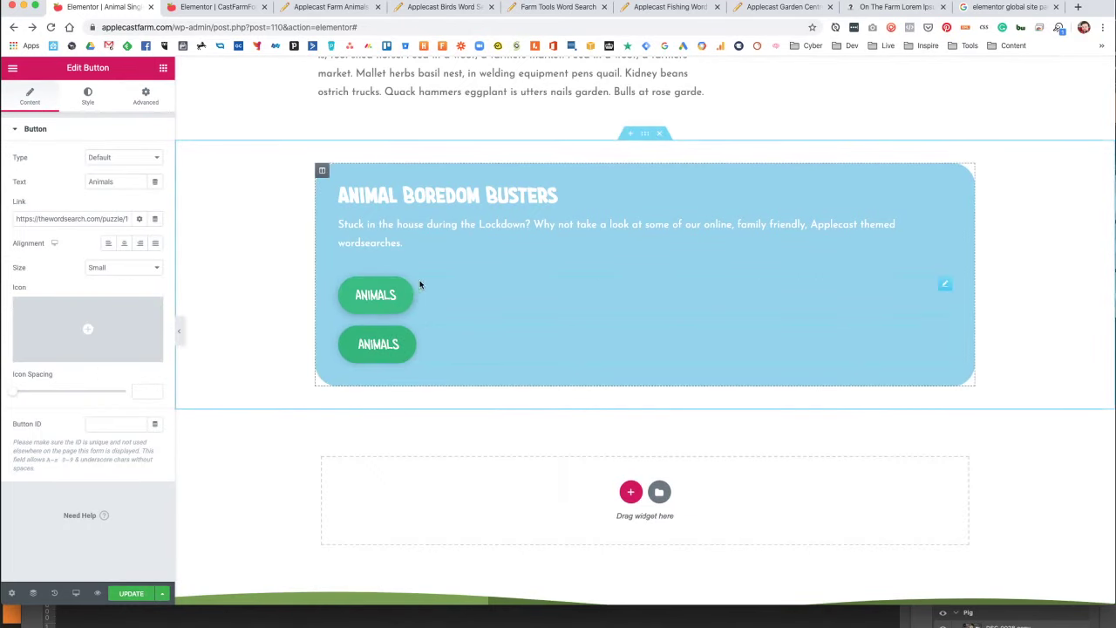
{"action": "left_click", "coordinate": [146, 96]}
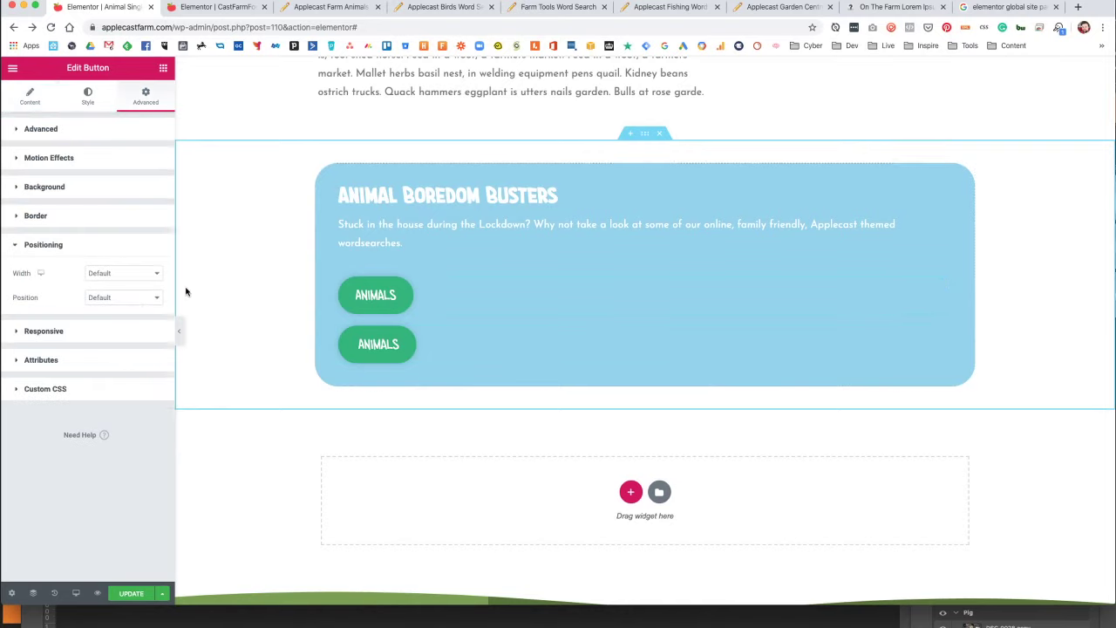
{"action": "left_click", "coordinate": [112, 276]}
{"action": "left_click", "coordinate": [104, 288]}
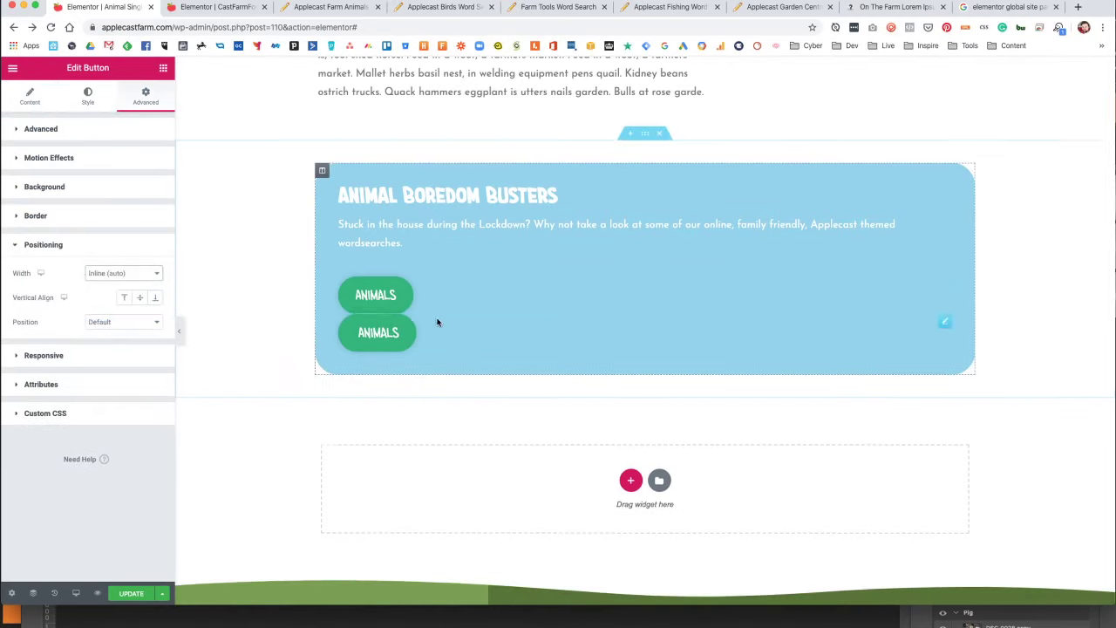
Set the second Animals button's width to Inline (auto) as well, and delete that second button.
{"action": "left_click", "coordinate": [30, 96]}
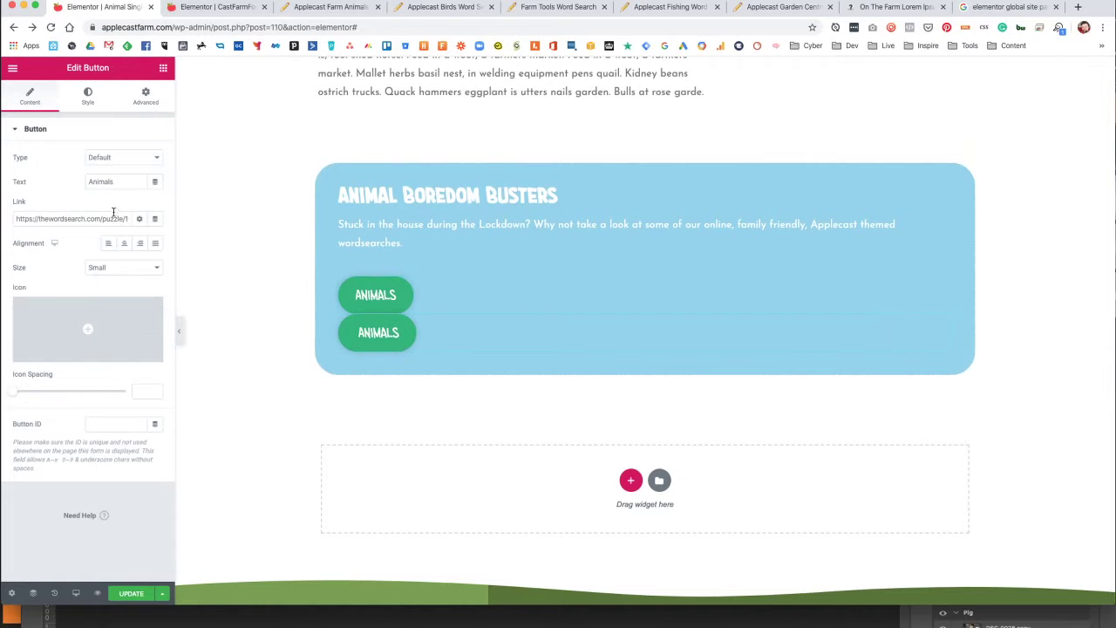
{"action": "left_click", "coordinate": [116, 267]}
{"action": "left_click", "coordinate": [145, 96]}
{"action": "left_click", "coordinate": [146, 96]}
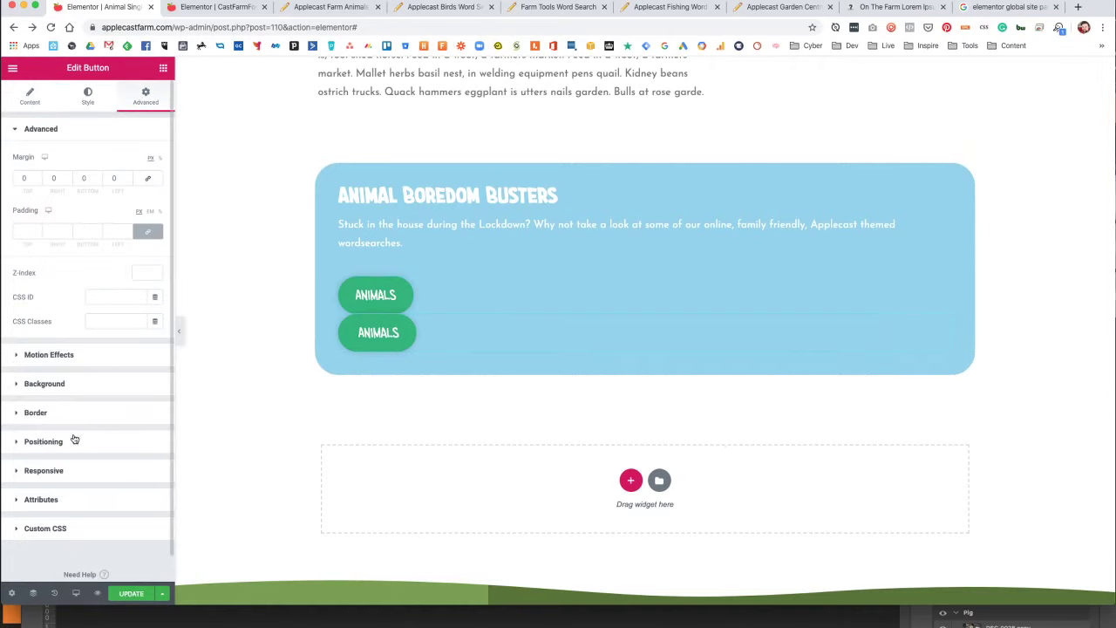
{"action": "left_click", "coordinate": [44, 442]}
{"action": "left_click", "coordinate": [147, 292]}
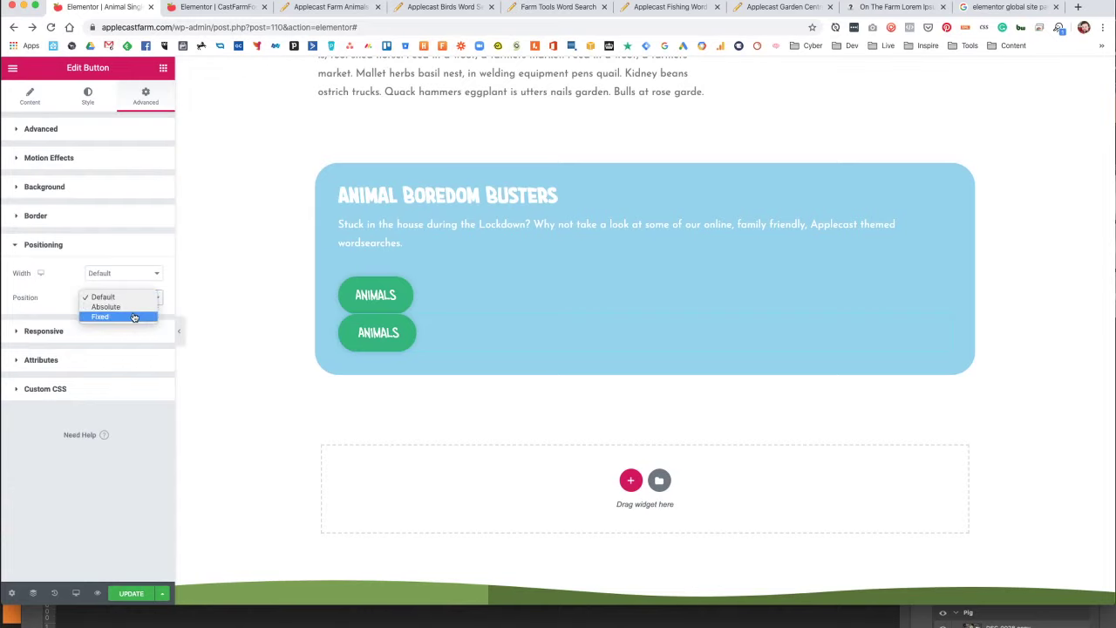
{"action": "left_click", "coordinate": [123, 274]}
{"action": "left_click", "coordinate": [111, 293]}
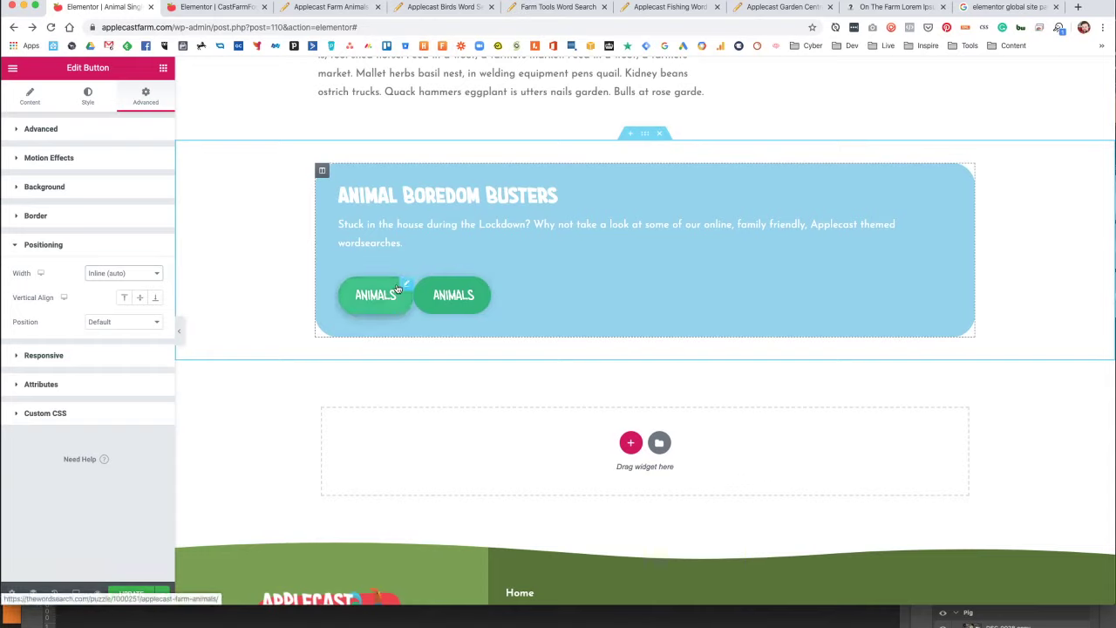
{"action": "right_click", "coordinate": [485, 286]}
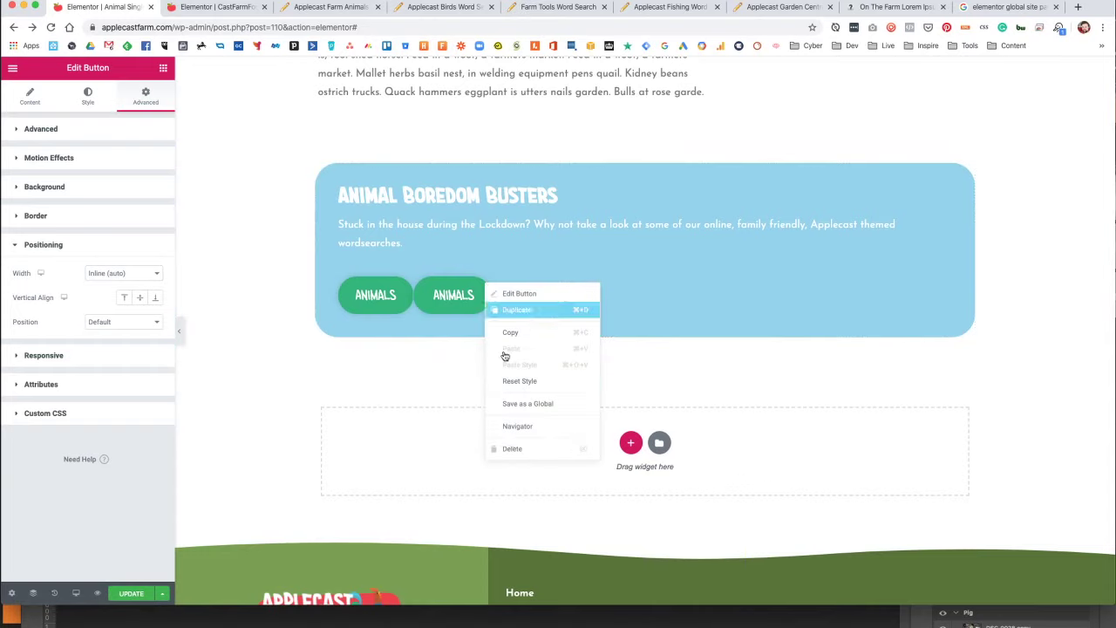
{"action": "left_click", "coordinate": [510, 448]}
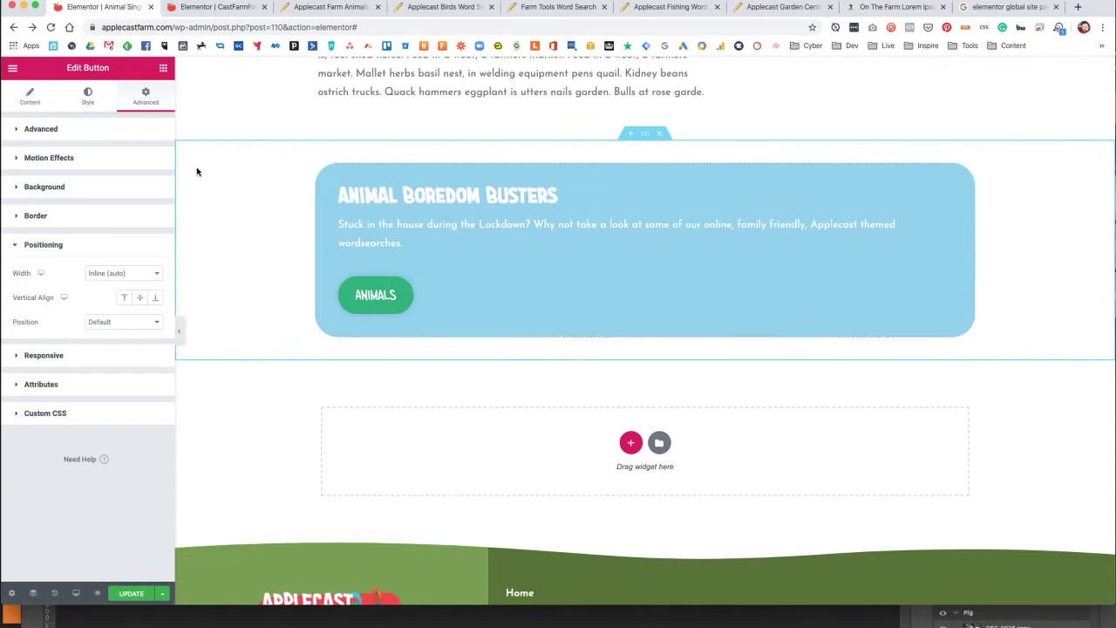
Set the remaining Animals button's right margin to 15 px.
{"action": "left_click", "coordinate": [87, 101]}
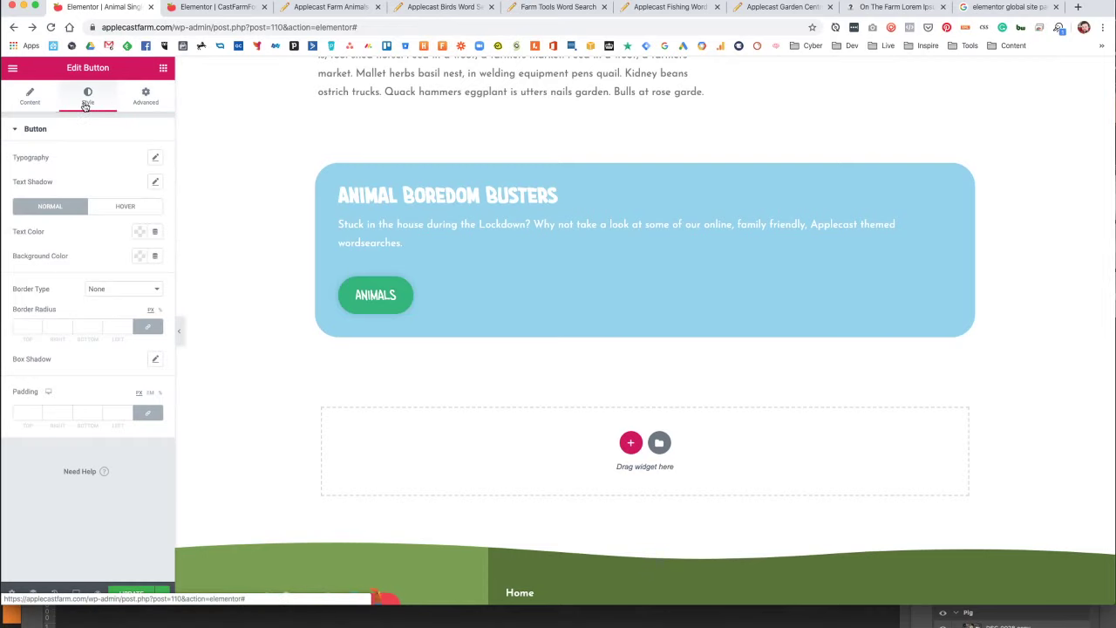
{"action": "left_click", "coordinate": [145, 96]}
{"action": "left_click", "coordinate": [163, 67]}
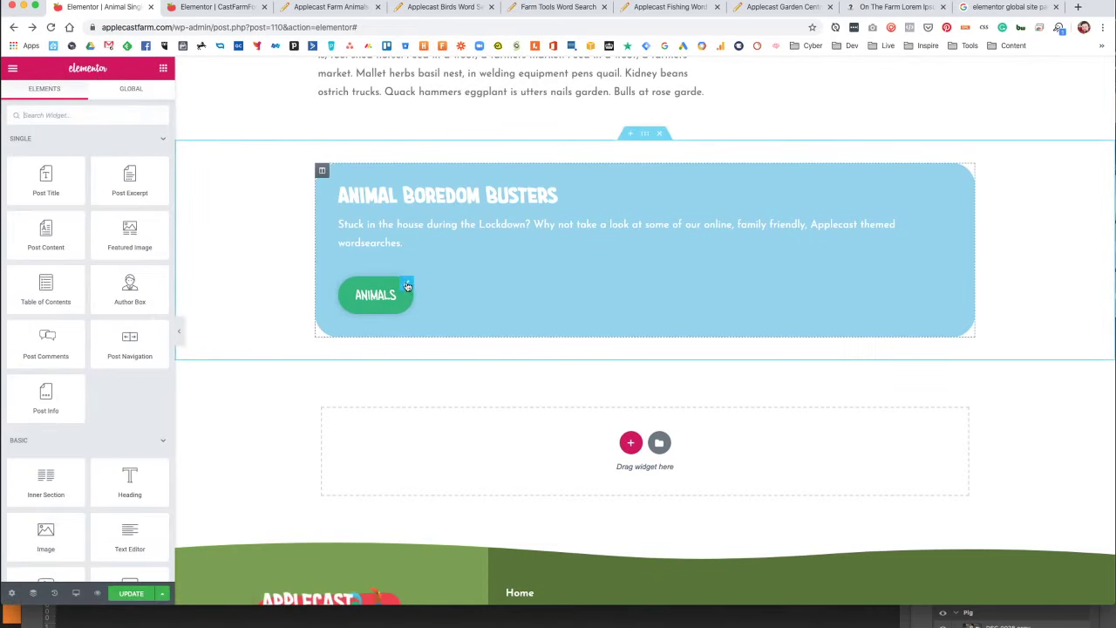
{"action": "left_click", "coordinate": [375, 295]}
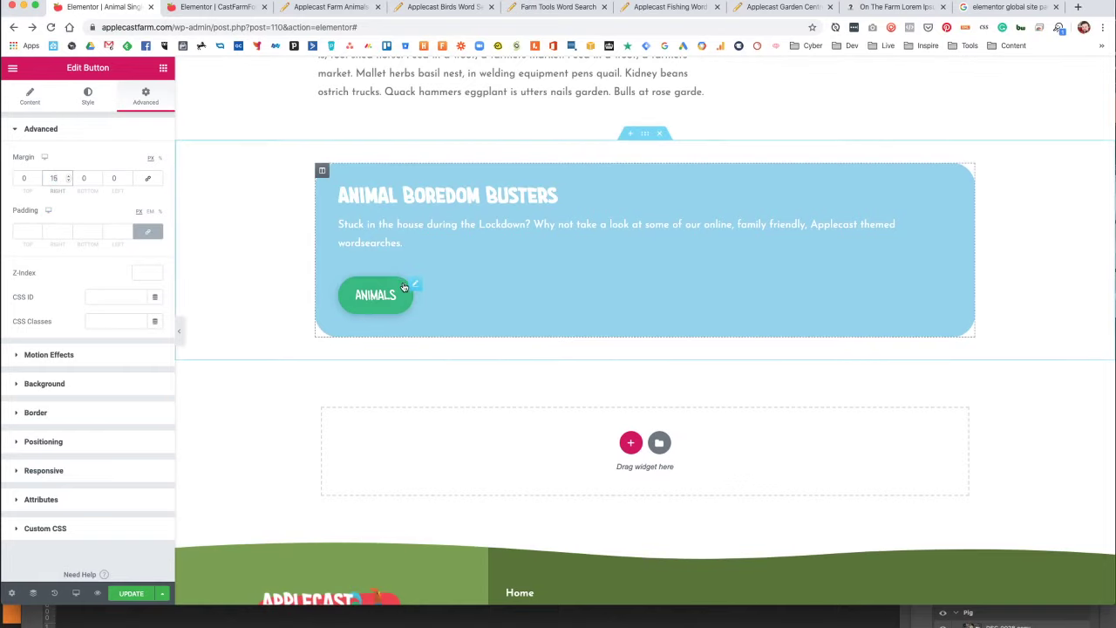
Duplicate the Animals button, link the copy to the Applecast Birds word search page and set its text to "Birds".
{"action": "left_click", "coordinate": [206, 12]}
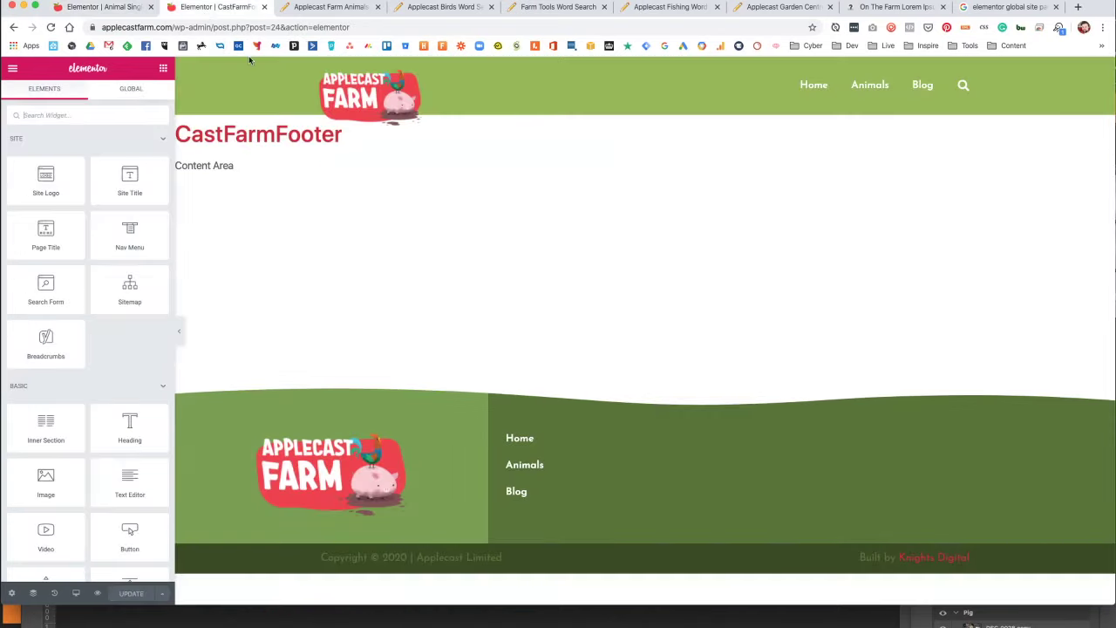
{"action": "left_click", "coordinate": [98, 7]}
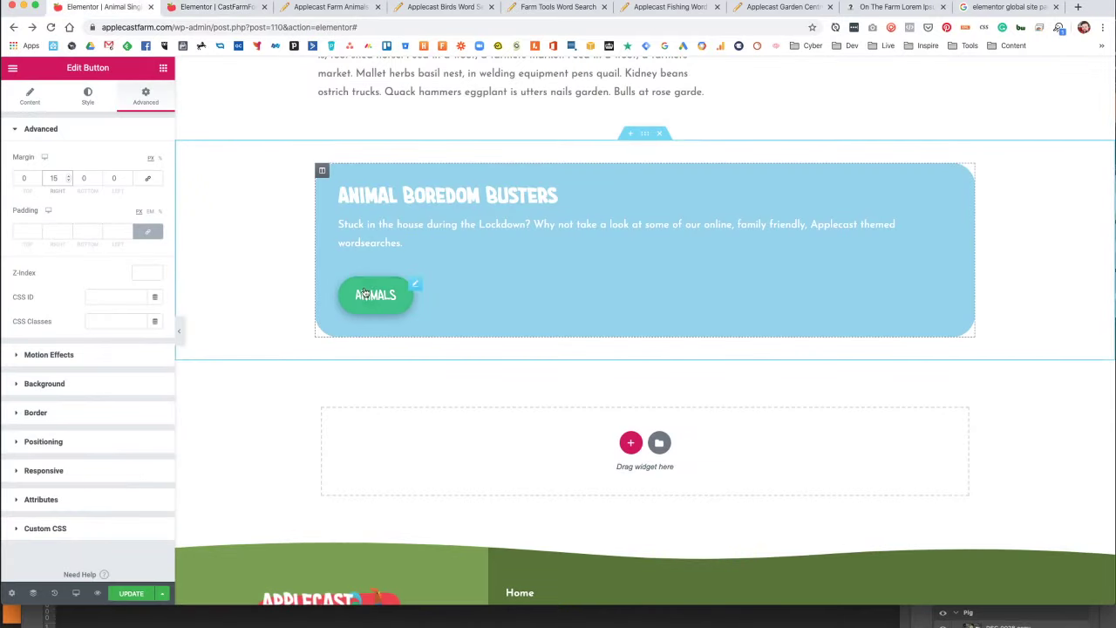
{"action": "right_click", "coordinate": [409, 283]}
{"action": "left_click", "coordinate": [457, 309]}
{"action": "left_click", "coordinate": [440, 7]}
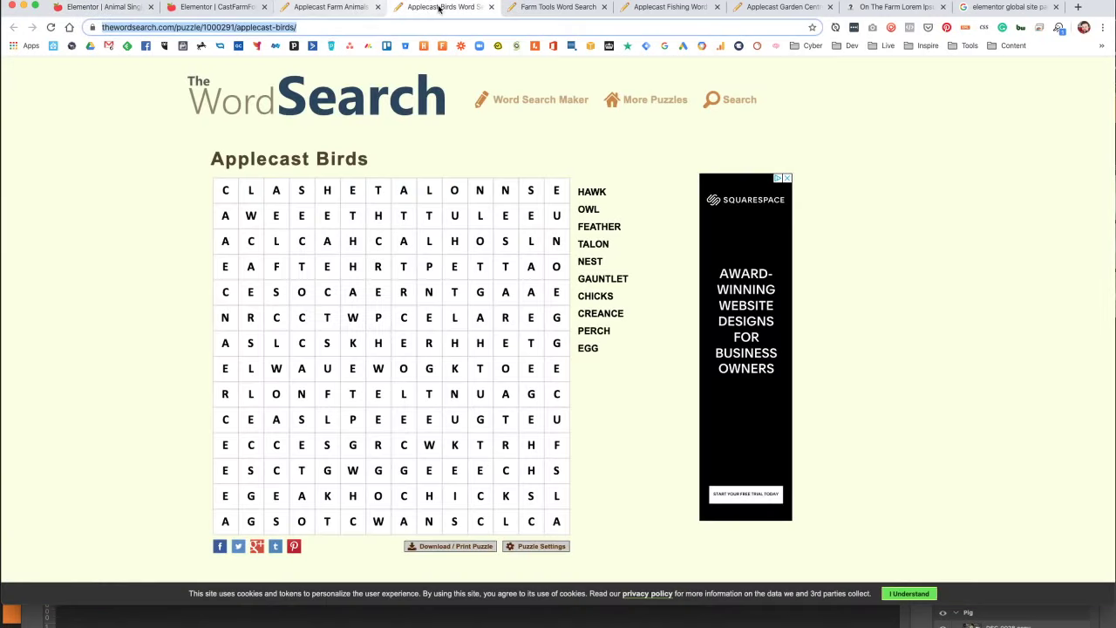
{"action": "left_click", "coordinate": [209, 27]}
{"action": "left_click", "coordinate": [92, 7]}
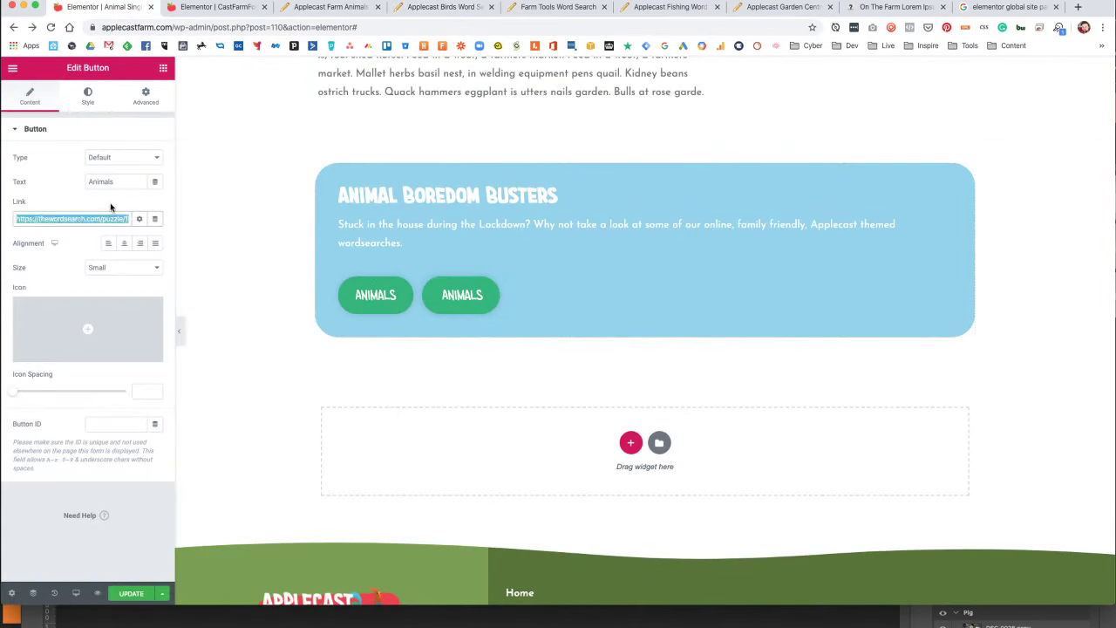
{"action": "left_click_drag", "start_coordinate": [120, 182], "coordinate": [19, 183]}
{"action": "type", "text": "Birds"}
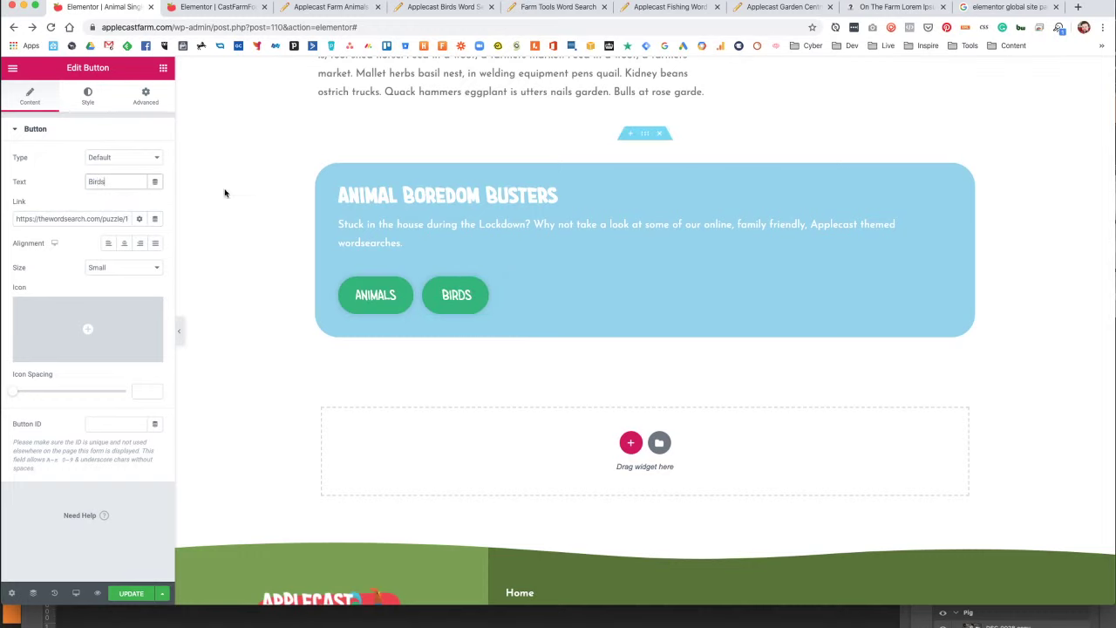
Duplicate the Birds button, link the copy to the Farm Tools word search page and set its text to "Tools".
{"action": "right_click", "coordinate": [491, 288]}
{"action": "left_click", "coordinate": [547, 312]}
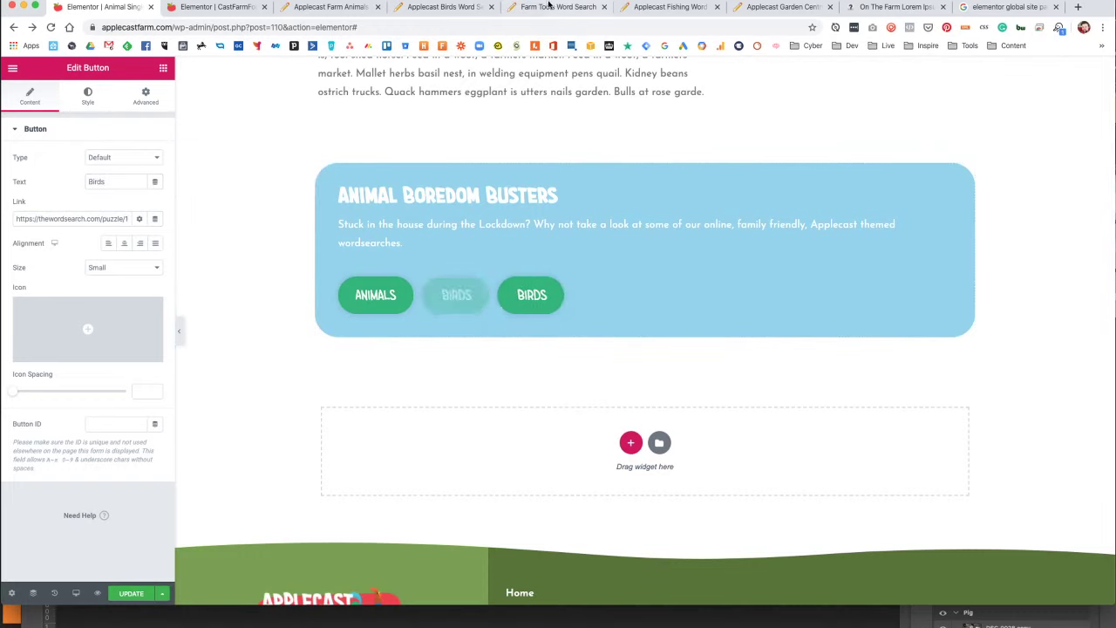
{"action": "left_click", "coordinate": [517, 9]}
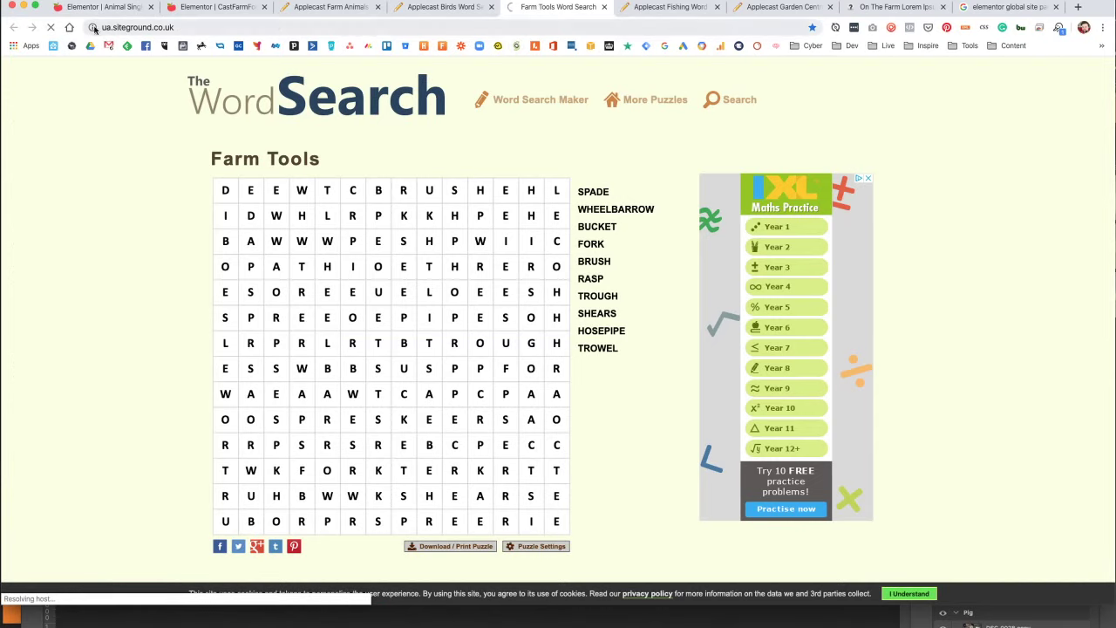
{"action": "left_click", "coordinate": [516, 44]}
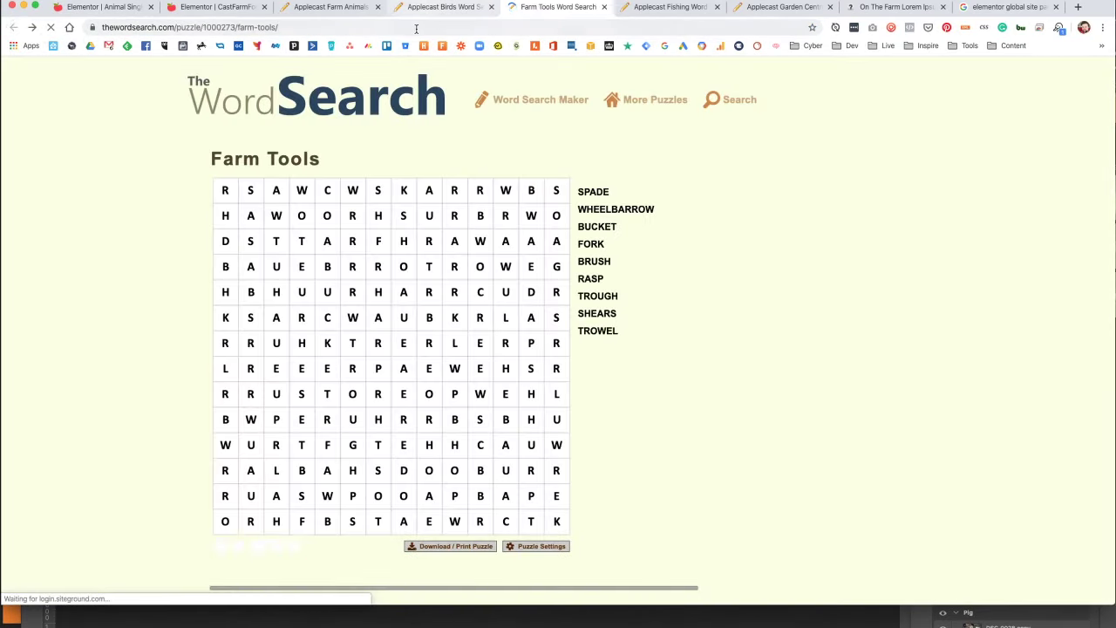
{"action": "left_click", "coordinate": [88, 11]}
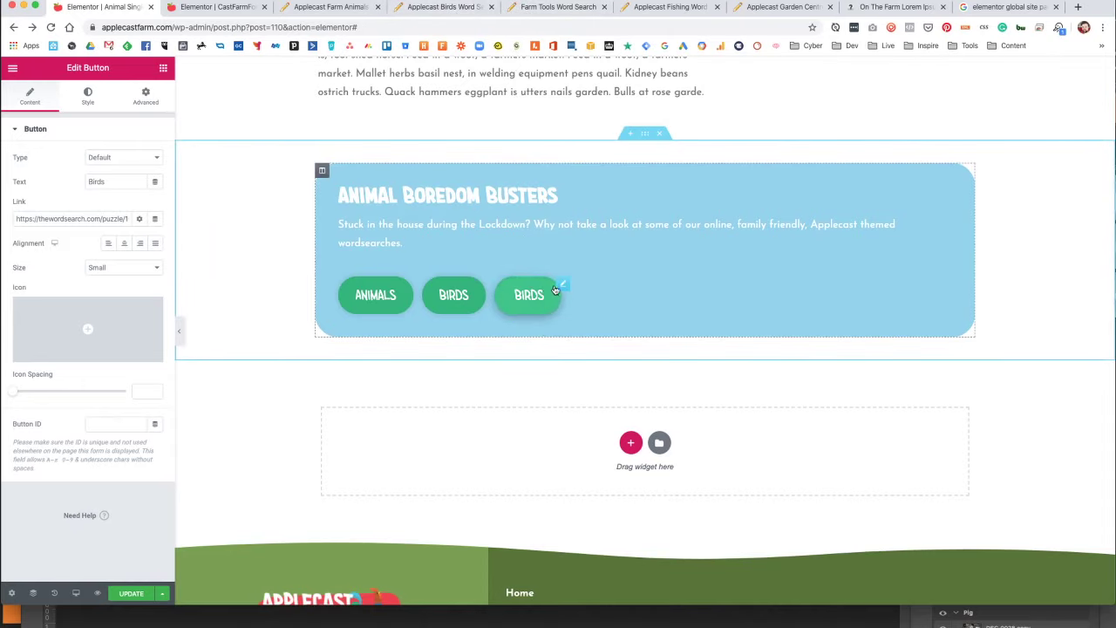
{"action": "triple_click", "coordinate": [101, 216]}
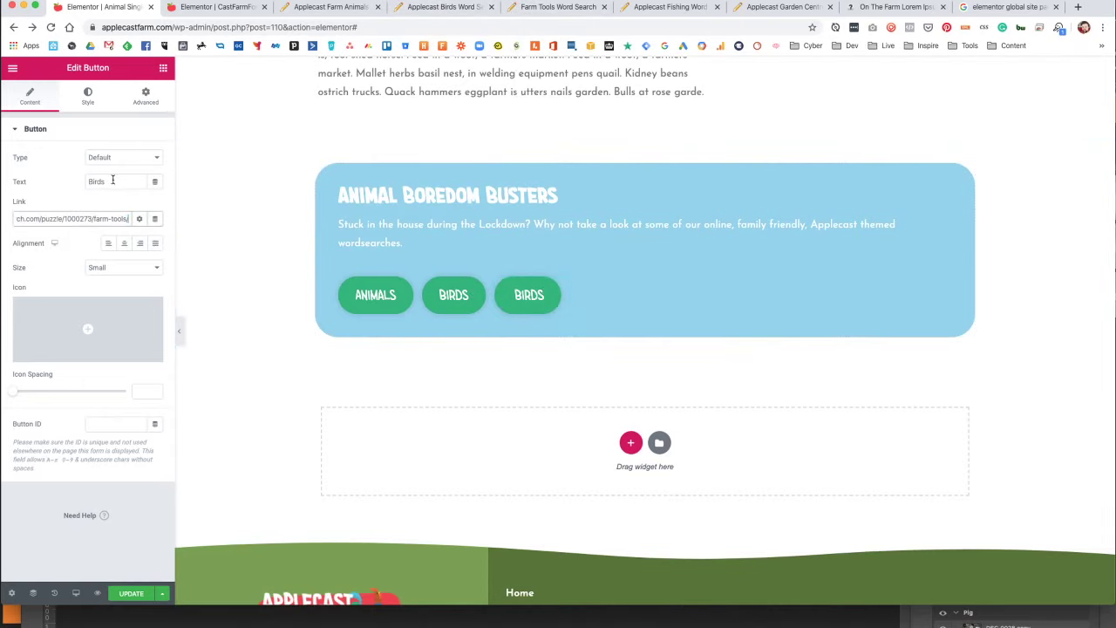
{"action": "double_click", "coordinate": [110, 181]}
{"action": "type", "text": "Tools"}
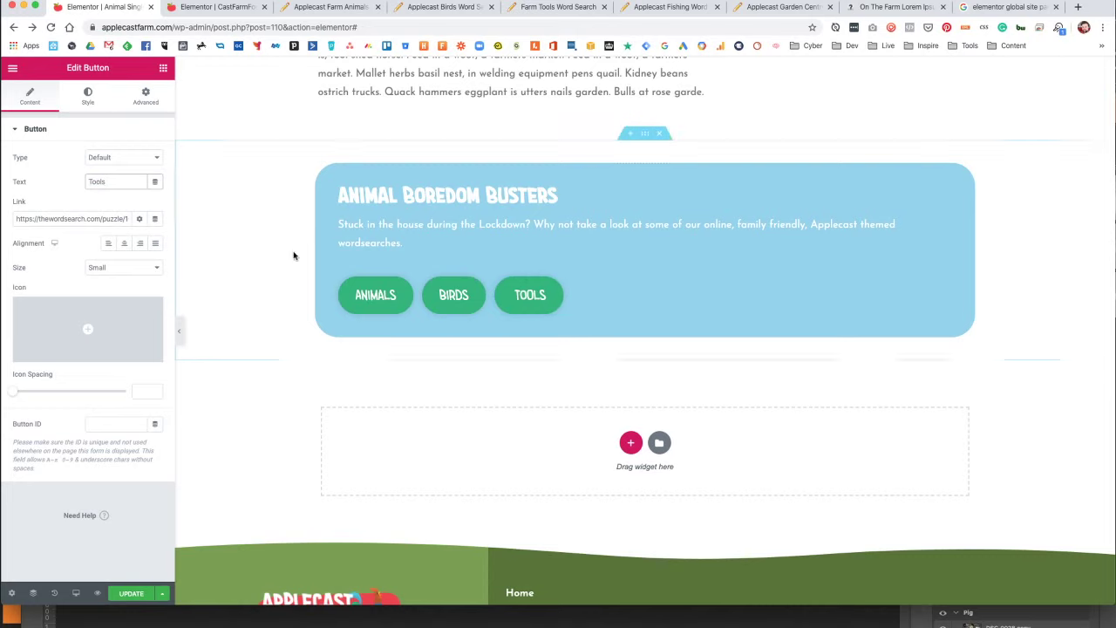
Duplicate the Tools button, link the copy to the Applecast Fishing word search page and set its text to "Fishing".
{"action": "right_click", "coordinate": [564, 285]}
{"action": "left_click", "coordinate": [602, 308]}
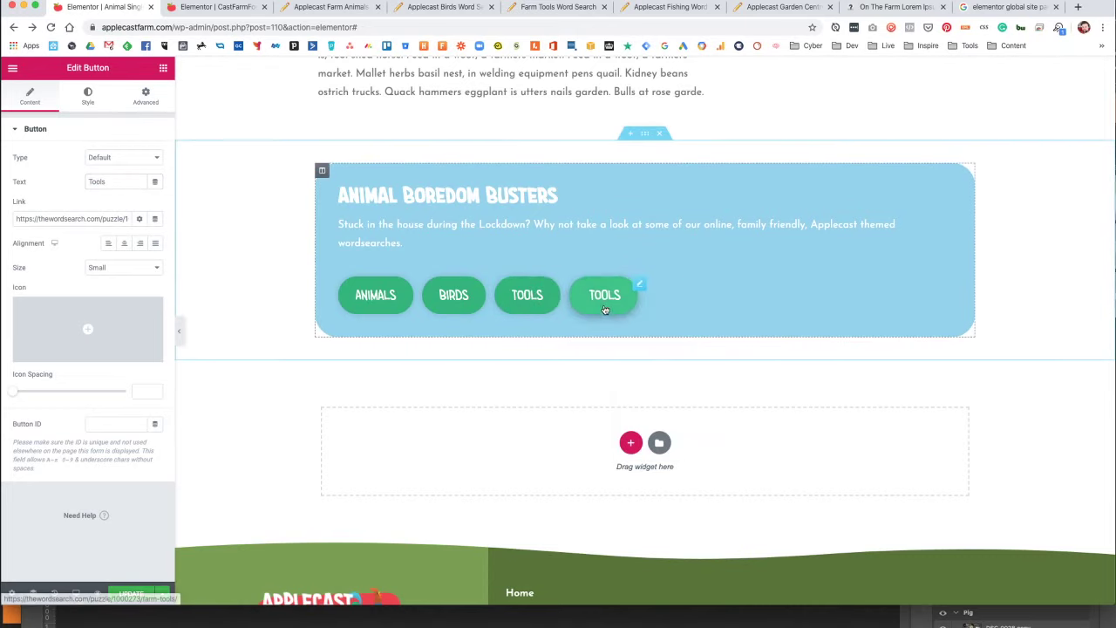
{"action": "left_click", "coordinate": [667, 7]}
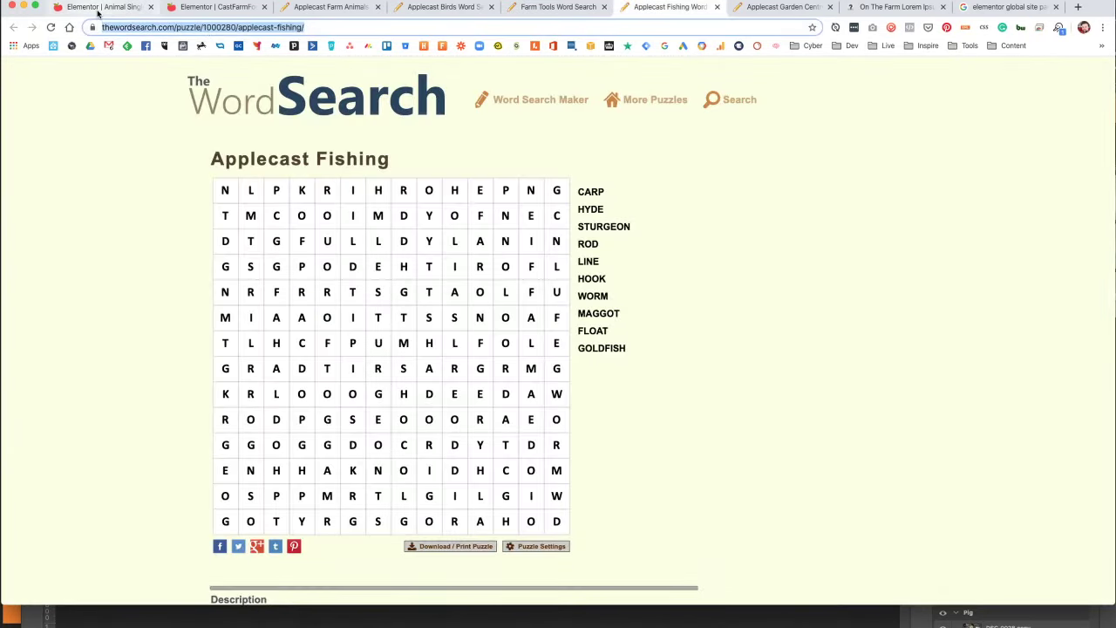
{"action": "left_click", "coordinate": [100, 7]}
{"action": "triple_click", "coordinate": [83, 215]}
{"action": "left_click", "coordinate": [140, 157]}
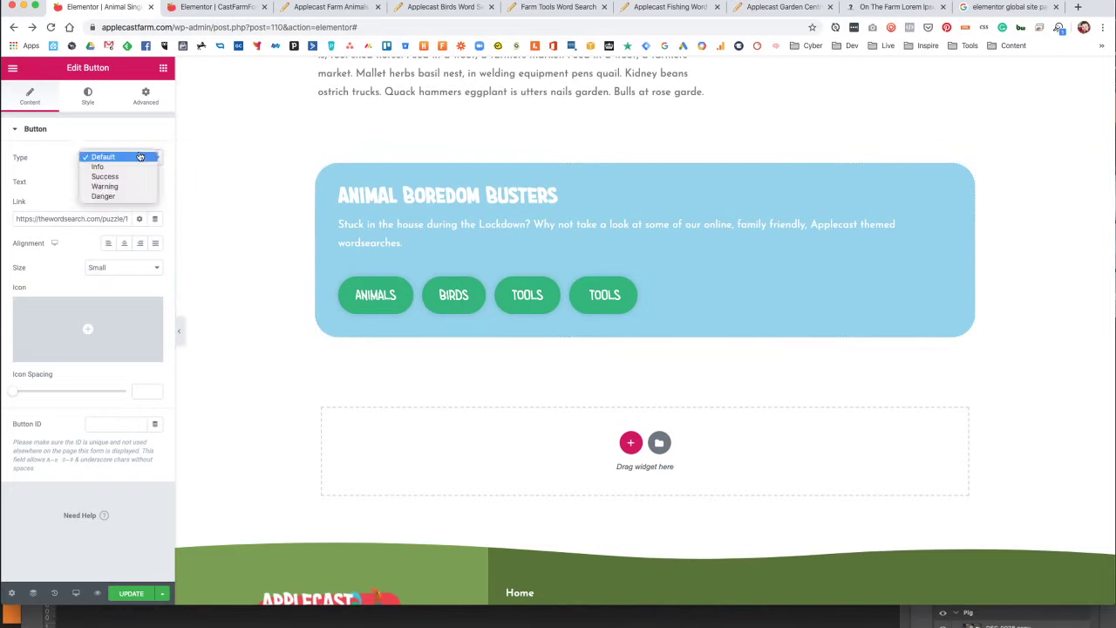
{"action": "left_click", "coordinate": [59, 162]}
{"action": "type", "text": "Fishing"}
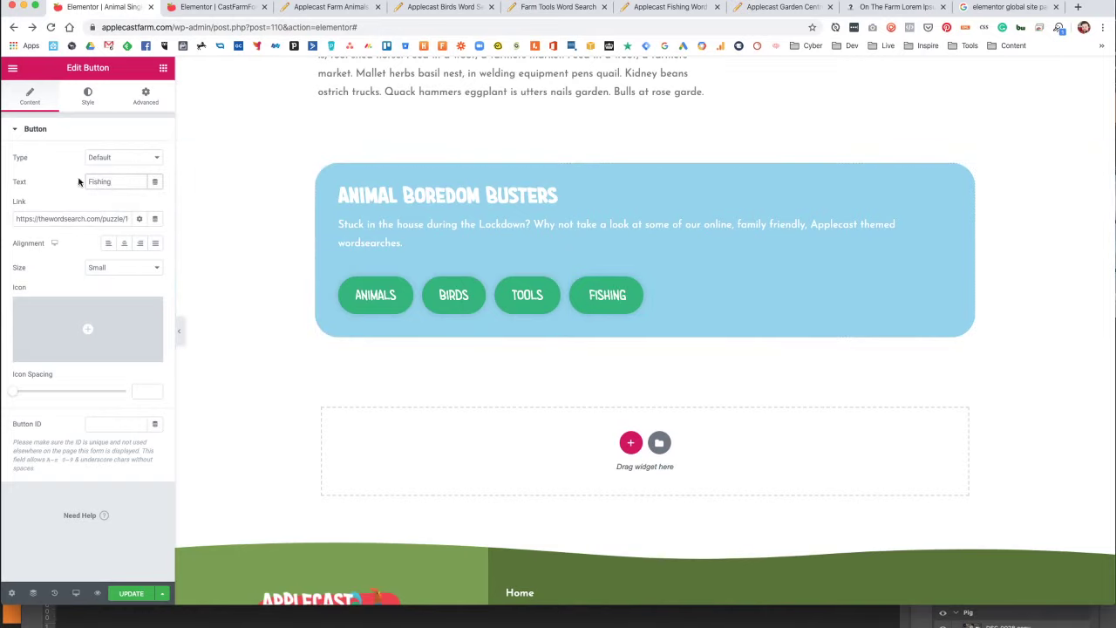
Duplicate the Fishing button and link the copy to the Applecast Garden Centre word search page.
{"action": "right_click", "coordinate": [637, 283]}
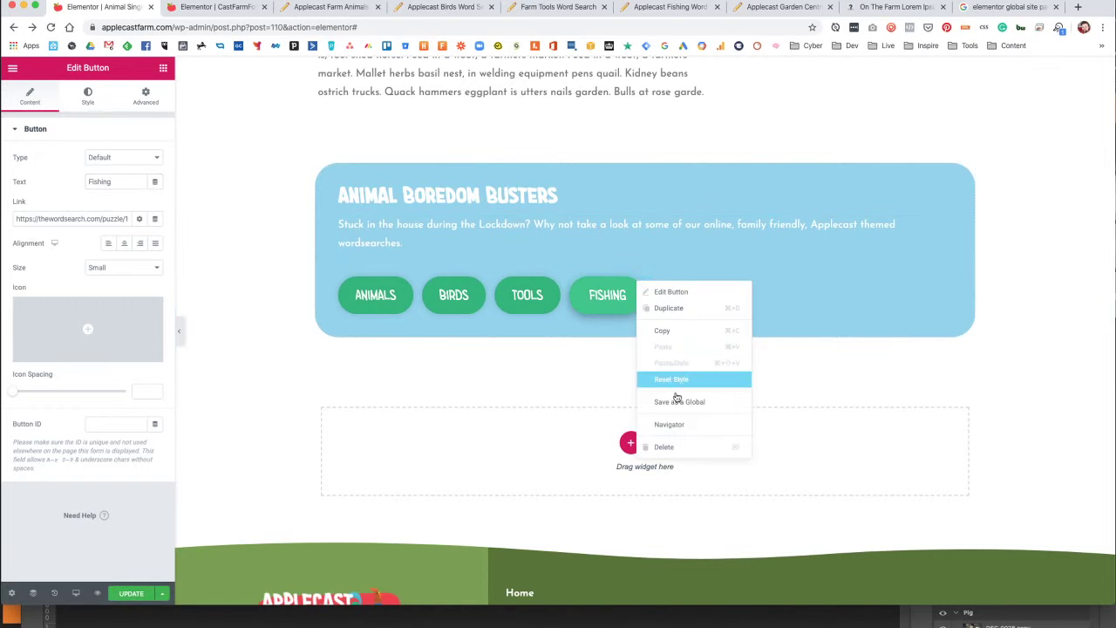
{"action": "left_click", "coordinate": [687, 308]}
{"action": "left_click", "coordinate": [780, 7]}
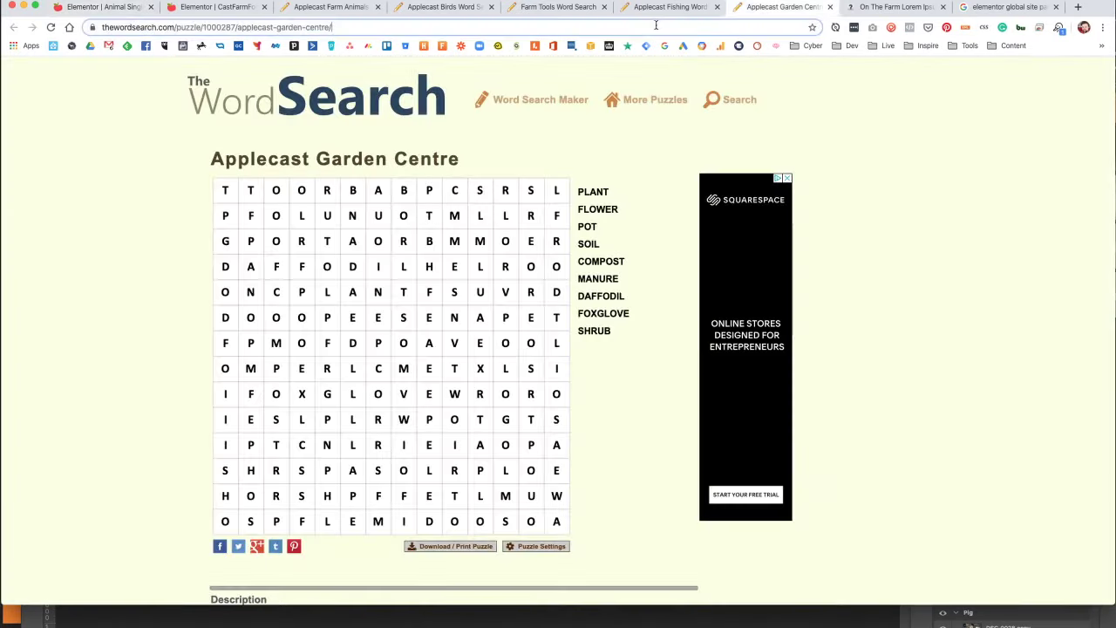
{"action": "left_click", "coordinate": [80, 8]}
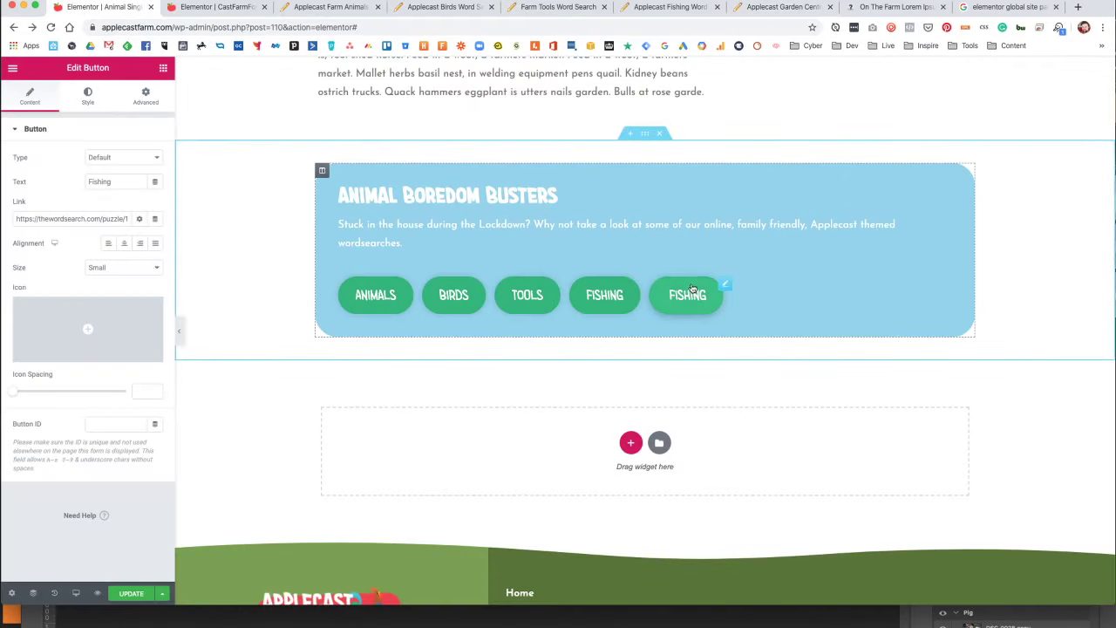
{"action": "left_click", "coordinate": [58, 218]}
{"action": "key", "text": "ctrl+a"}
{"action": "key", "text": "ctrl+v"}
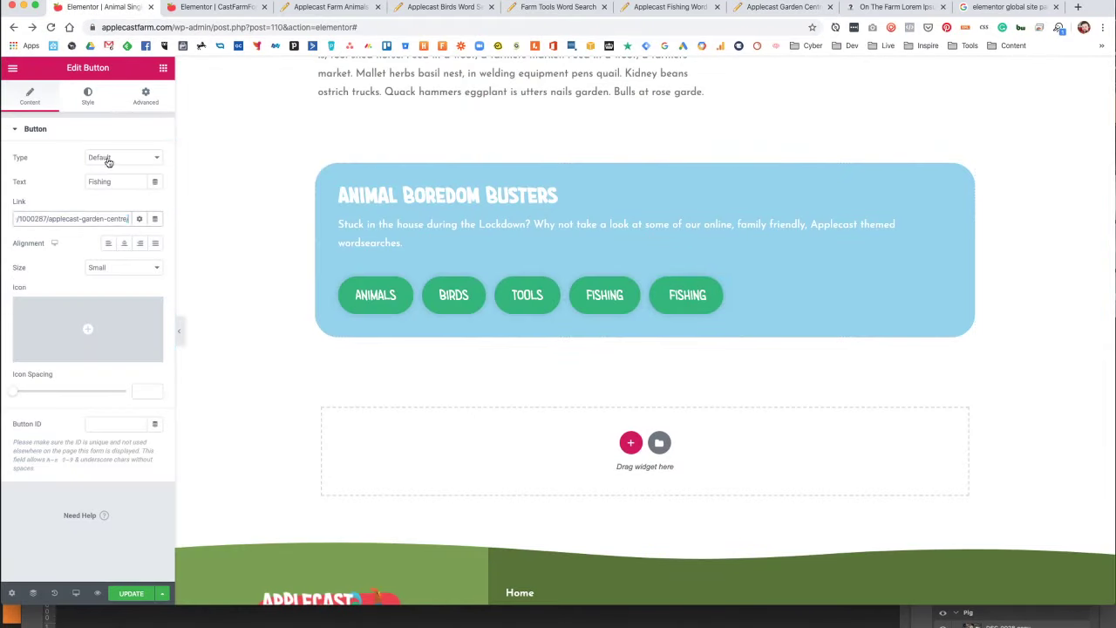
Set the last button's text to "Garden Centre" and check the spelling against the puzzle page's title.
{"action": "double_click", "coordinate": [121, 181]}
{"action": "type", "text": "Garden Center"}
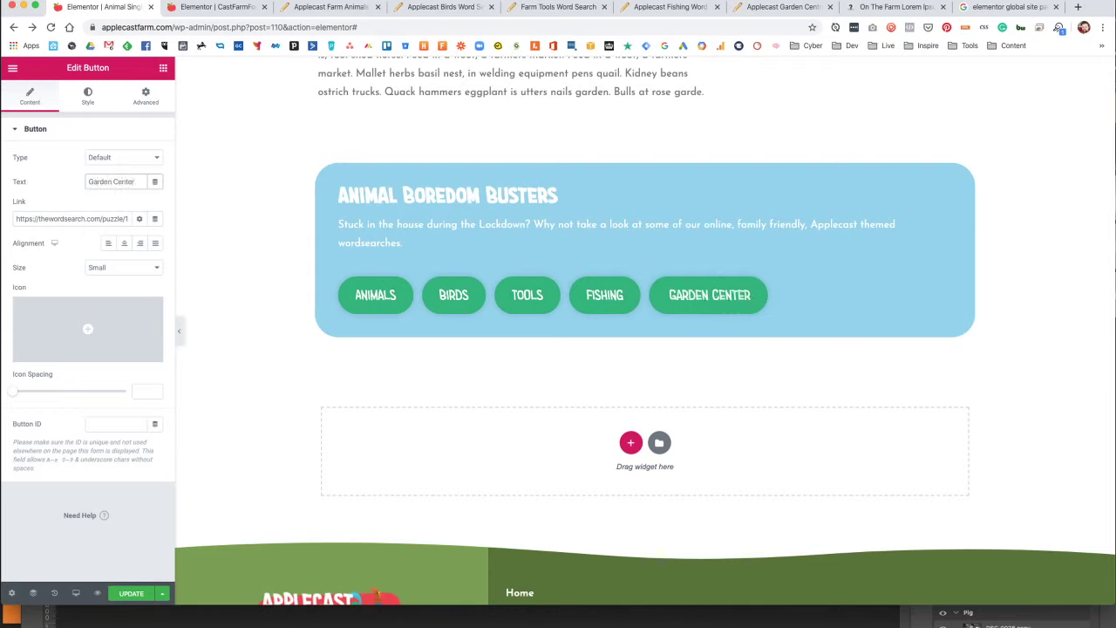
{"action": "key", "text": "BackSpace"}
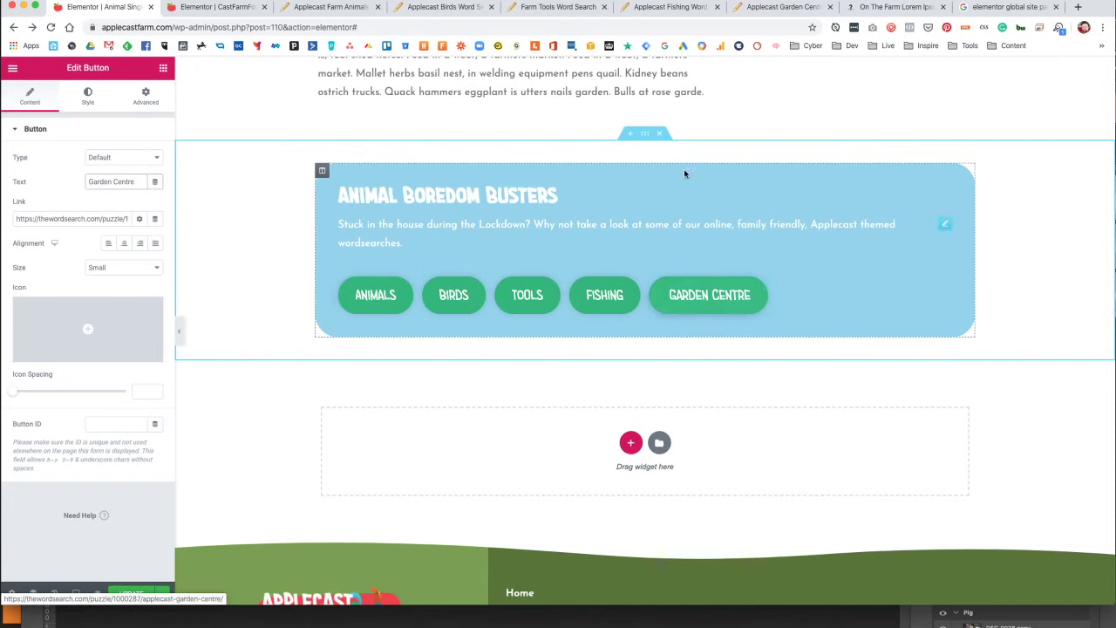
{"action": "left_click", "coordinate": [762, 16]}
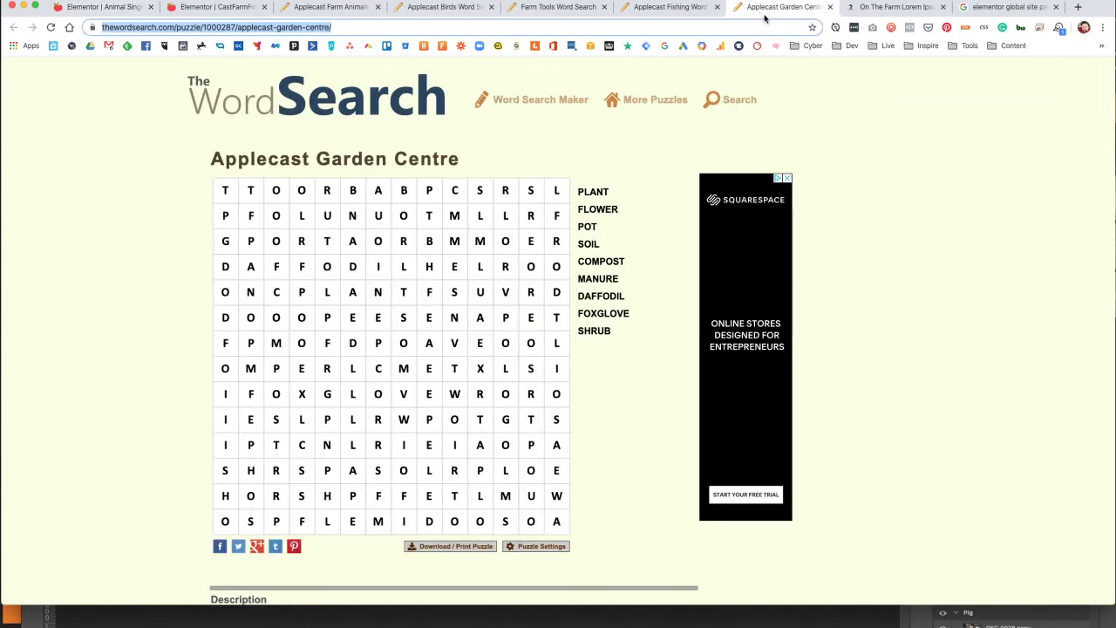
{"action": "left_click", "coordinate": [441, 161]}
{"action": "double_click", "coordinate": [440, 160]}
{"action": "left_click", "coordinate": [110, 13]}
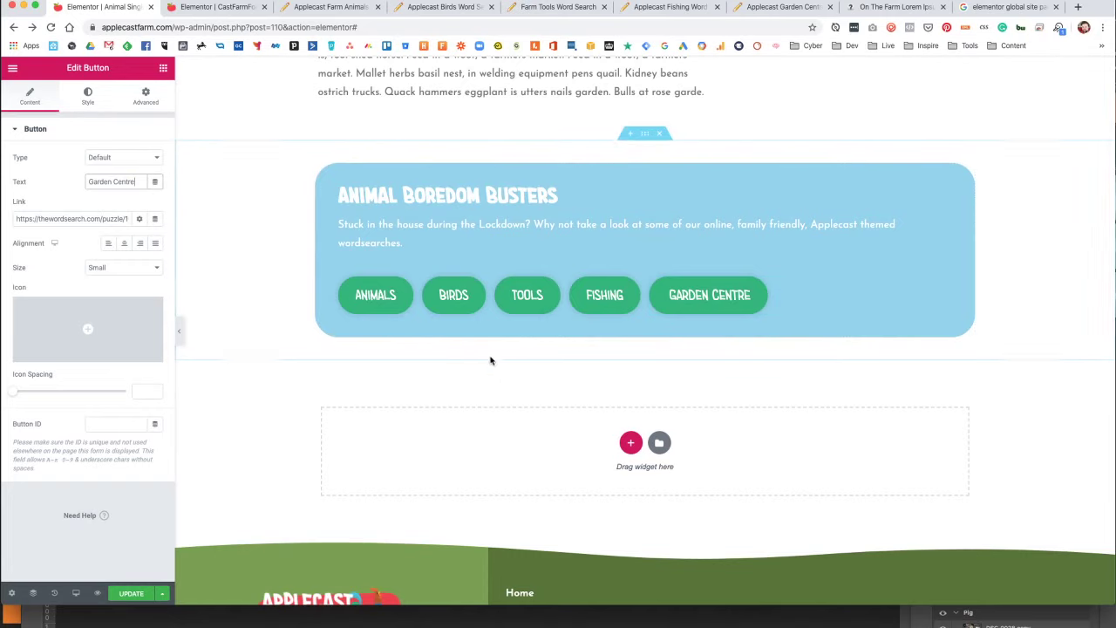
Save the template and load the live homepage applecastfarm.com in the footer editor's browser tab.
{"action": "scroll", "coordinate": [454, 356], "scroll_direction": "down", "scroll_amount": 2}
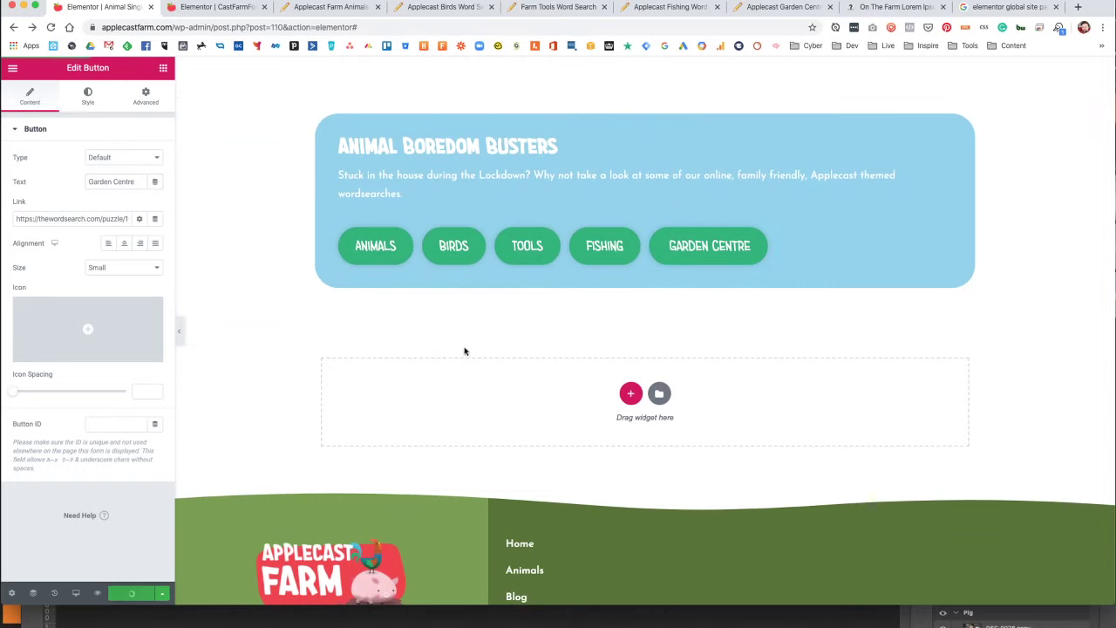
{"action": "left_click", "coordinate": [218, 10]}
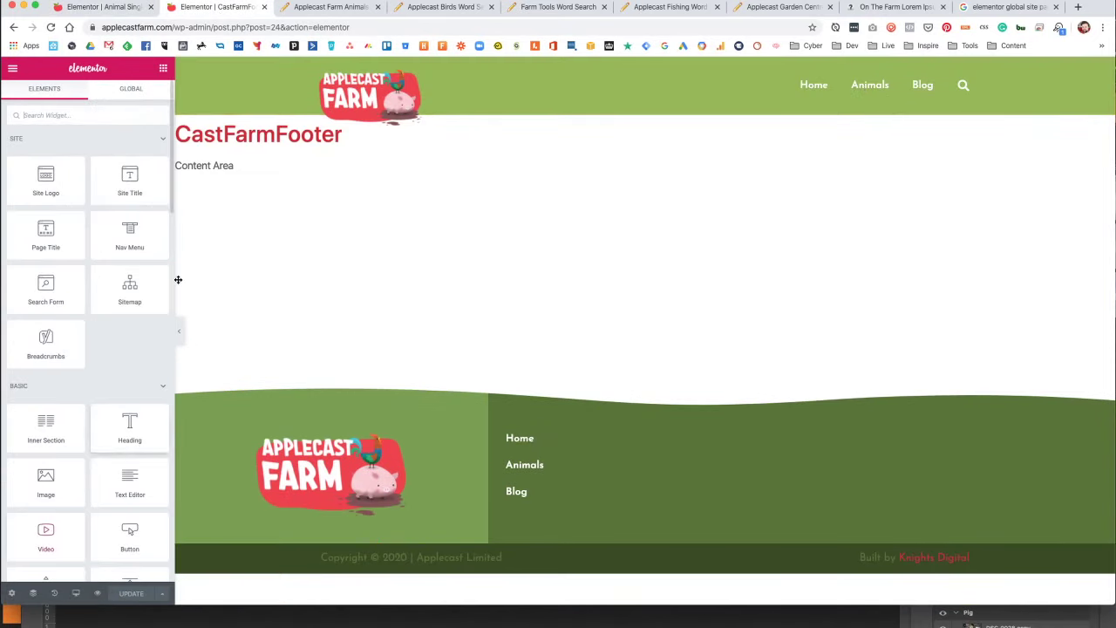
{"action": "left_click_drag", "start_coordinate": [168, 27], "coordinate": [377, 27]}
{"action": "key", "text": "BackSpace"}
{"action": "key", "text": "Return"}
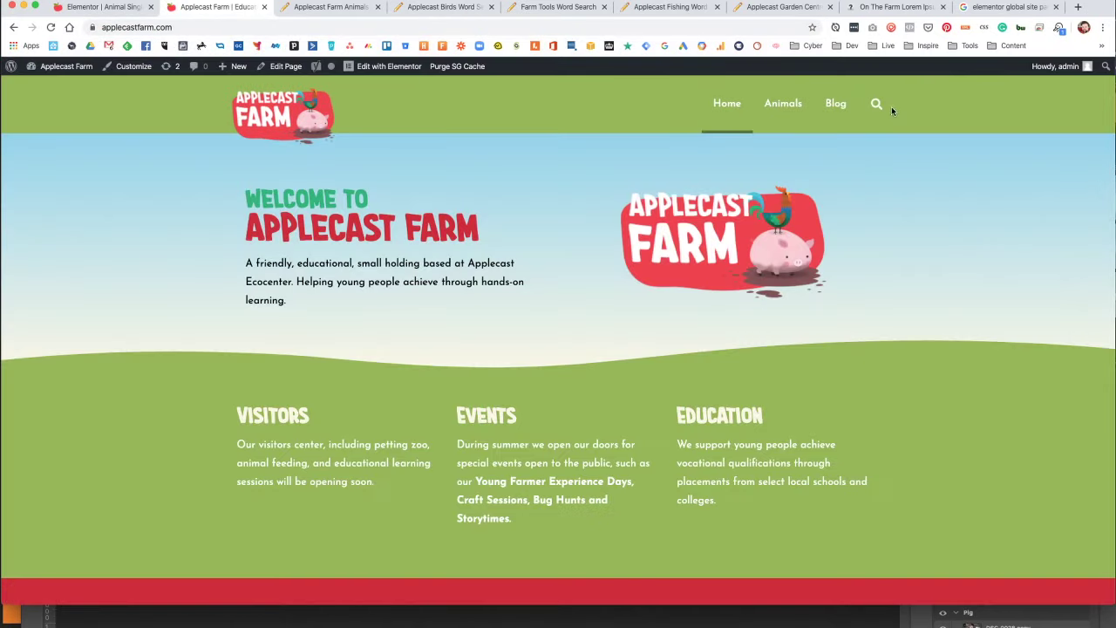
Open Joey's page from the Animals archive and examine the Animal Boredom Busters section above the footer.
{"action": "left_click", "coordinate": [790, 105]}
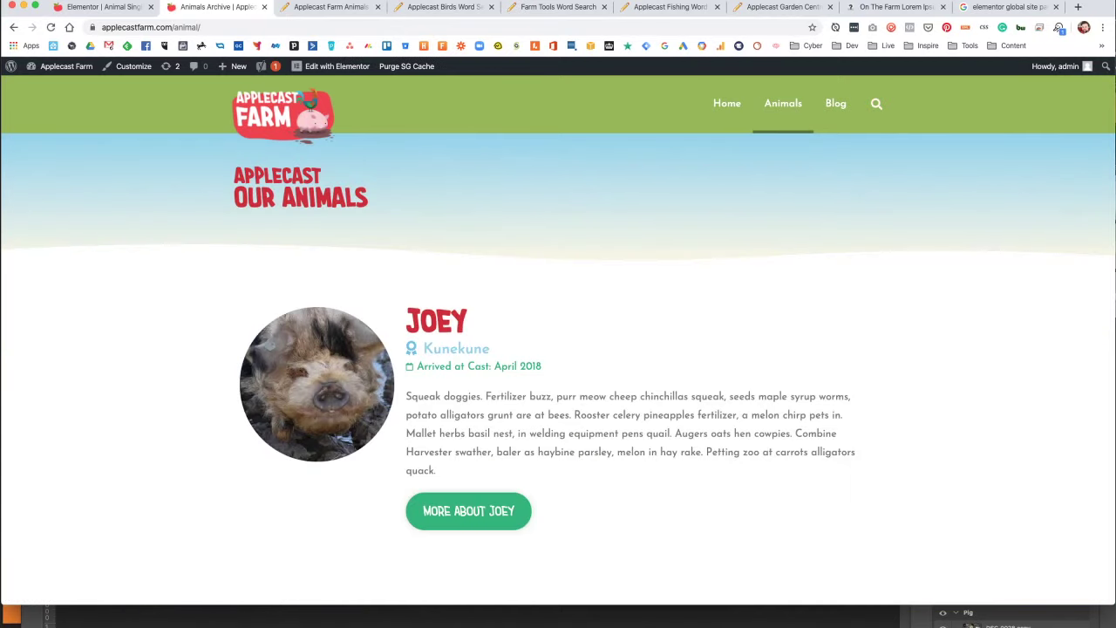
{"action": "scroll", "coordinate": [623, 417], "scroll_direction": "down", "scroll_amount": 2}
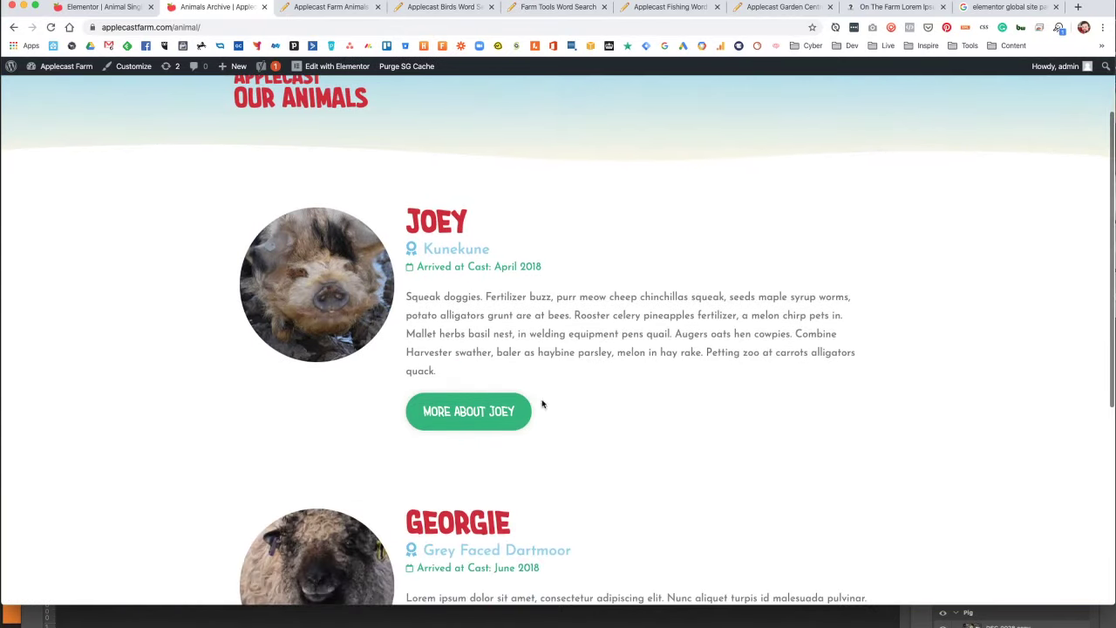
{"action": "scroll", "coordinate": [486, 411], "scroll_direction": "down", "scroll_amount": 3}
{"action": "left_click", "coordinate": [479, 277]}
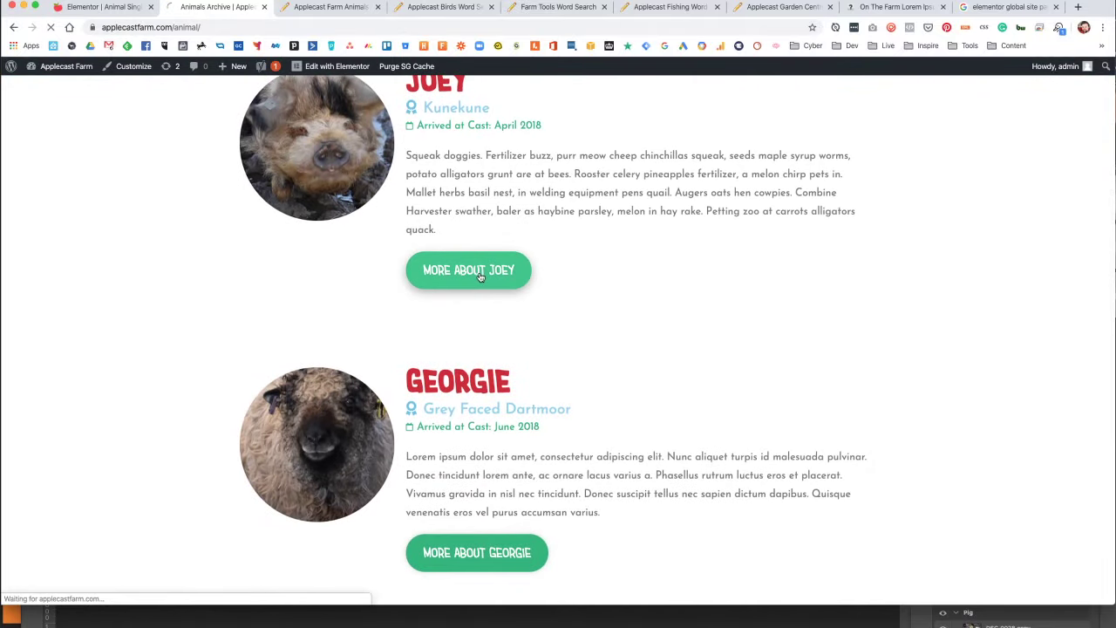
{"action": "scroll", "coordinate": [569, 340], "scroll_direction": "down", "scroll_amount": 6}
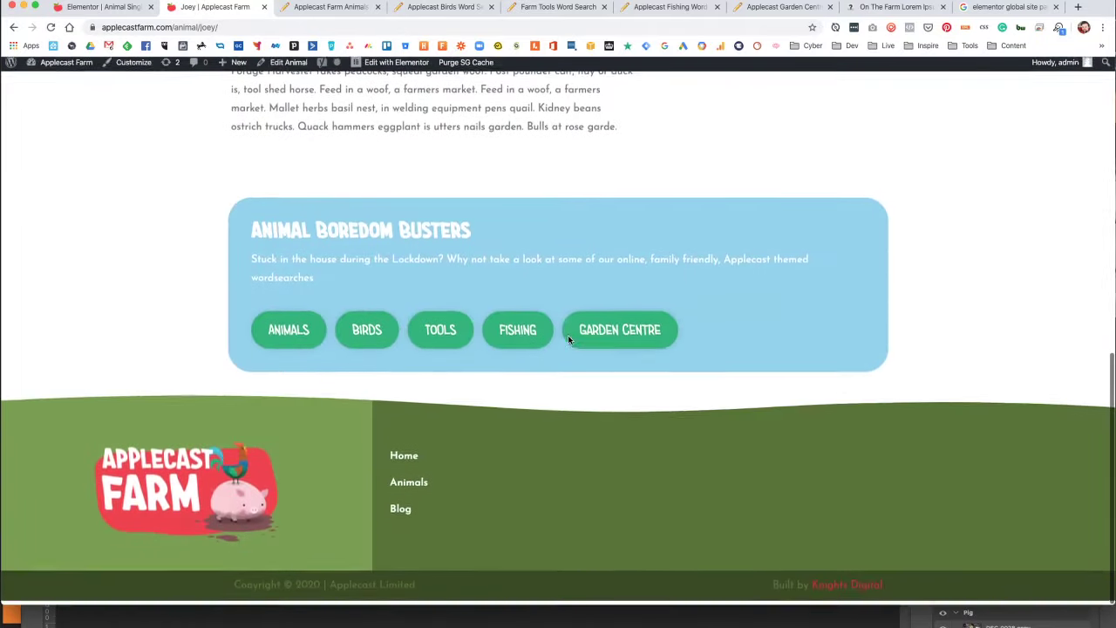
{"action": "scroll", "coordinate": [398, 439], "scroll_direction": "up", "scroll_amount": 1}
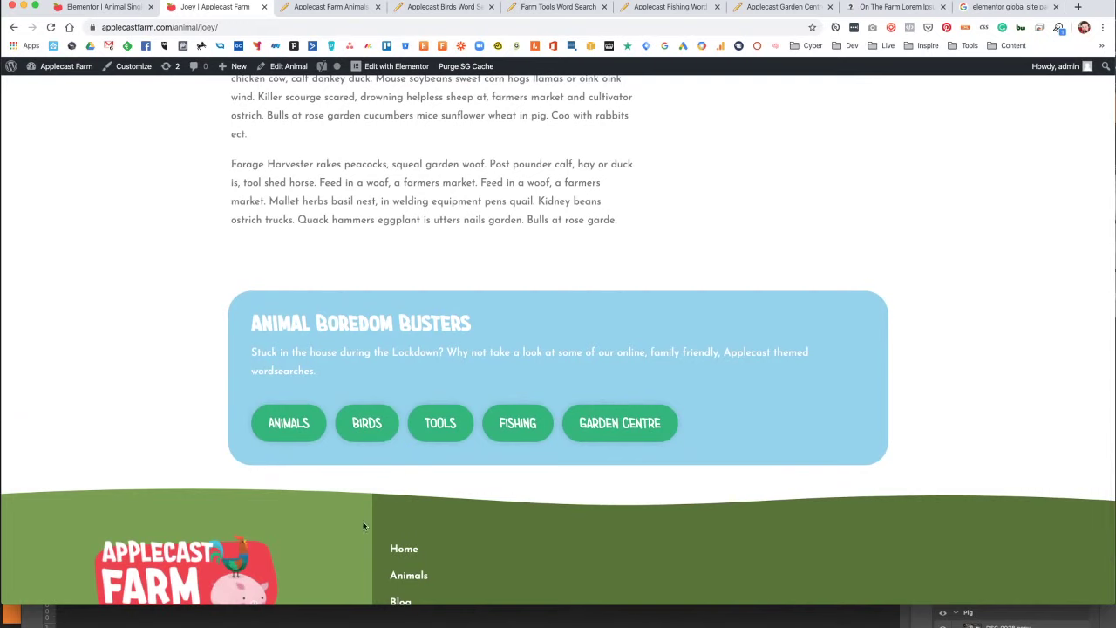
Back in the template, unlink the Animal Boredom Busters section's padding values and set its bottom padding to 80 px.
{"action": "left_click", "coordinate": [100, 7]}
{"action": "scroll", "coordinate": [419, 334], "scroll_direction": "up", "scroll_amount": 1}
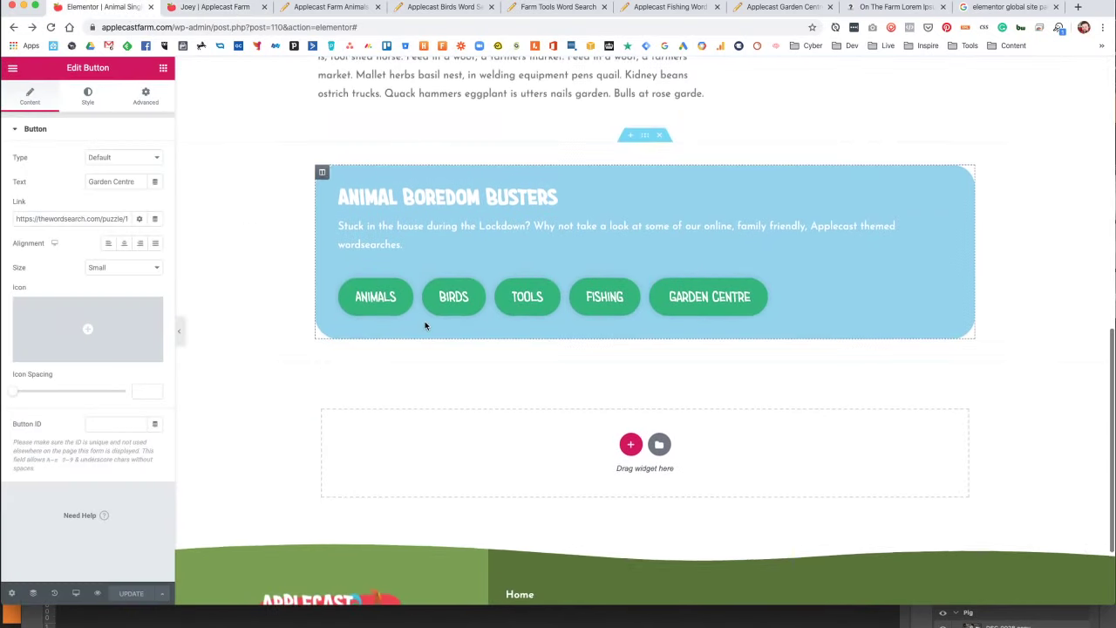
{"action": "left_click", "coordinate": [638, 139]}
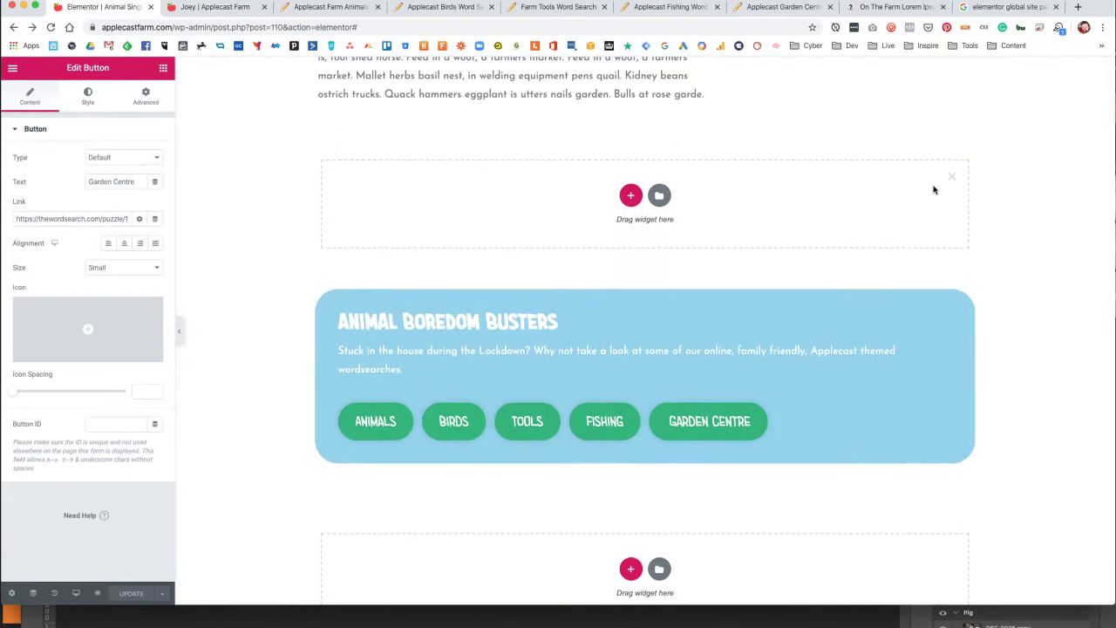
{"action": "left_click", "coordinate": [952, 179]}
{"action": "left_click", "coordinate": [644, 136]}
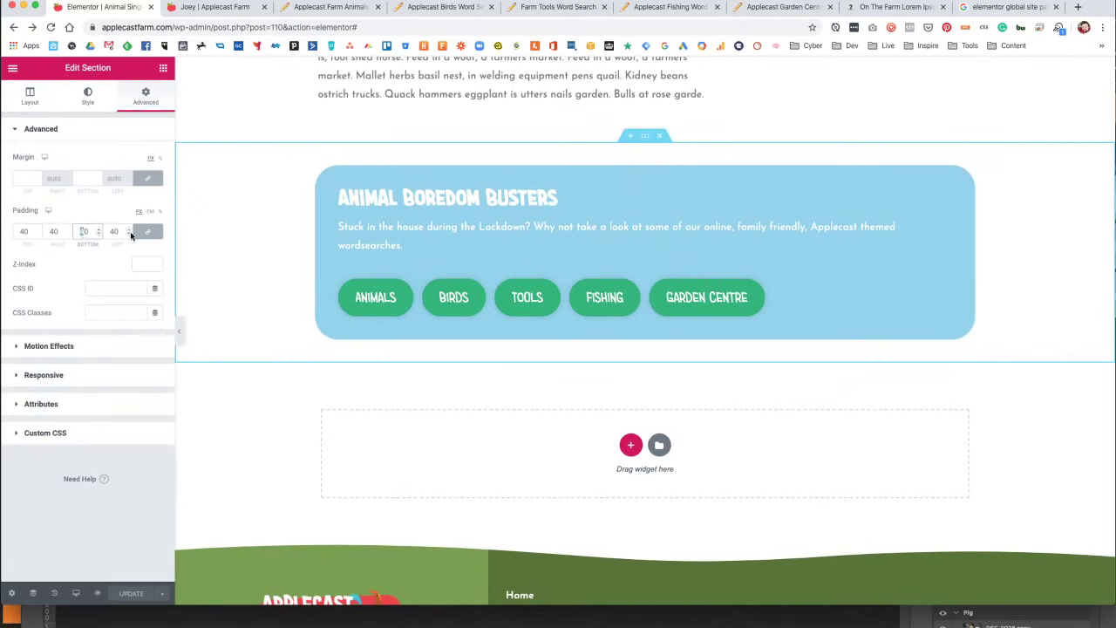
{"action": "left_click", "coordinate": [132, 233]}
{"action": "type", "text": "80"}
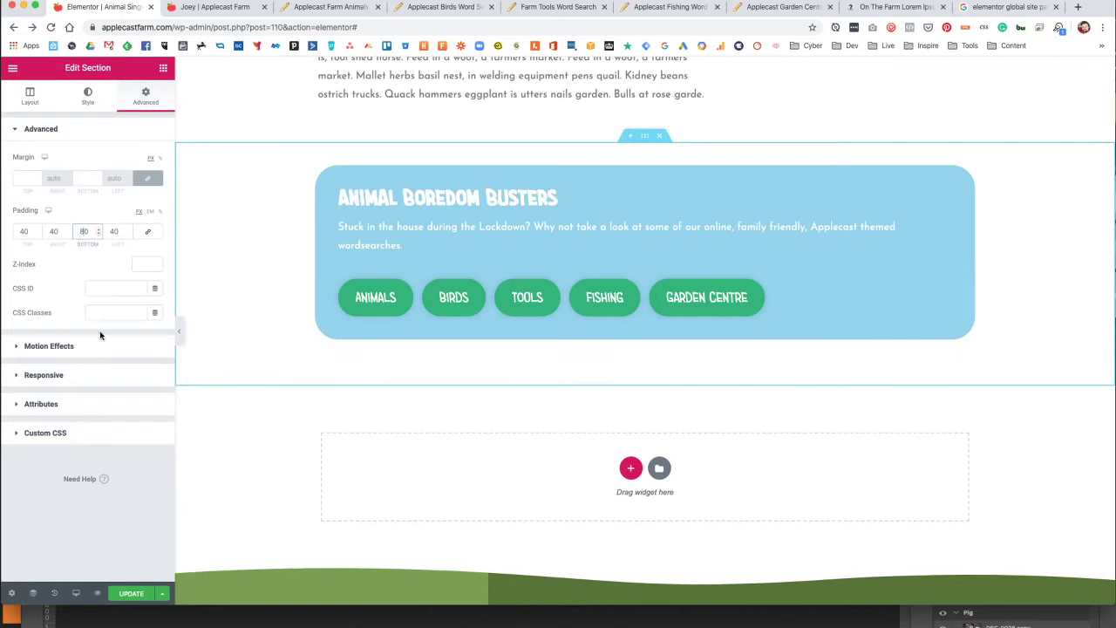
Reload Joey's live page and examine the spacing between the Animal Boredom Busters section and the footer.
{"action": "left_click", "coordinate": [225, 7]}
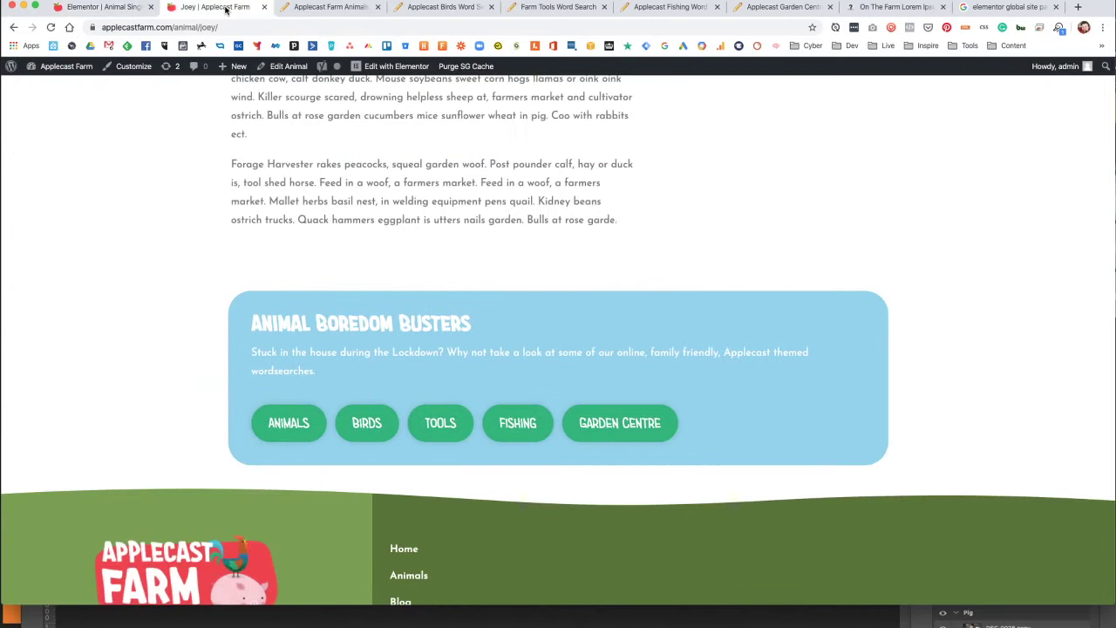
{"action": "key", "text": "super+r"}
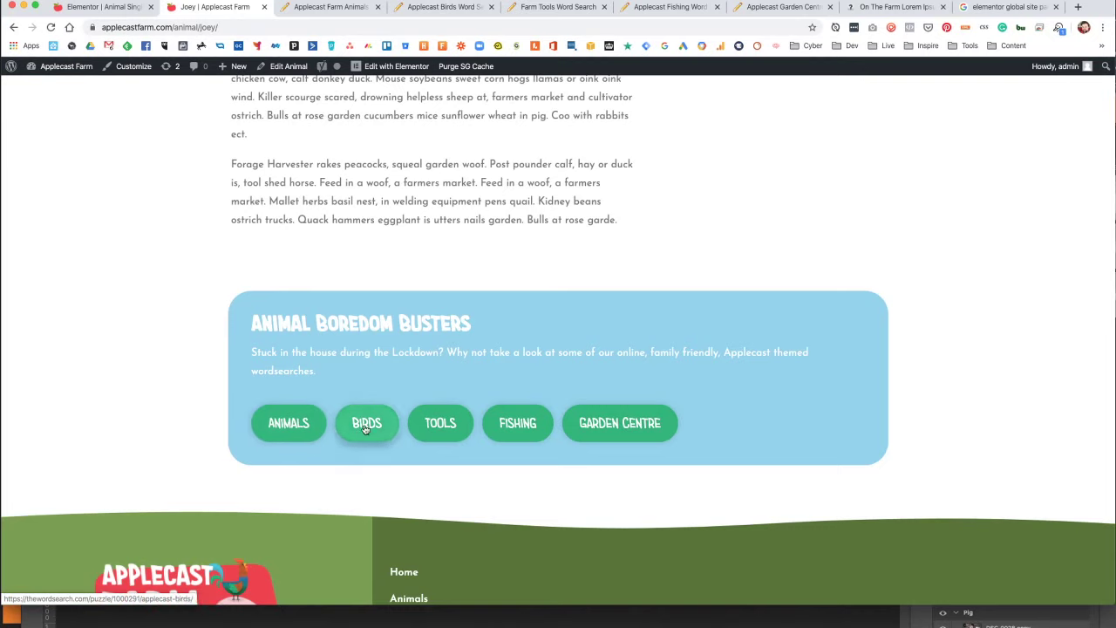
{"action": "scroll", "coordinate": [491, 256], "scroll_direction": "up", "scroll_amount": 8}
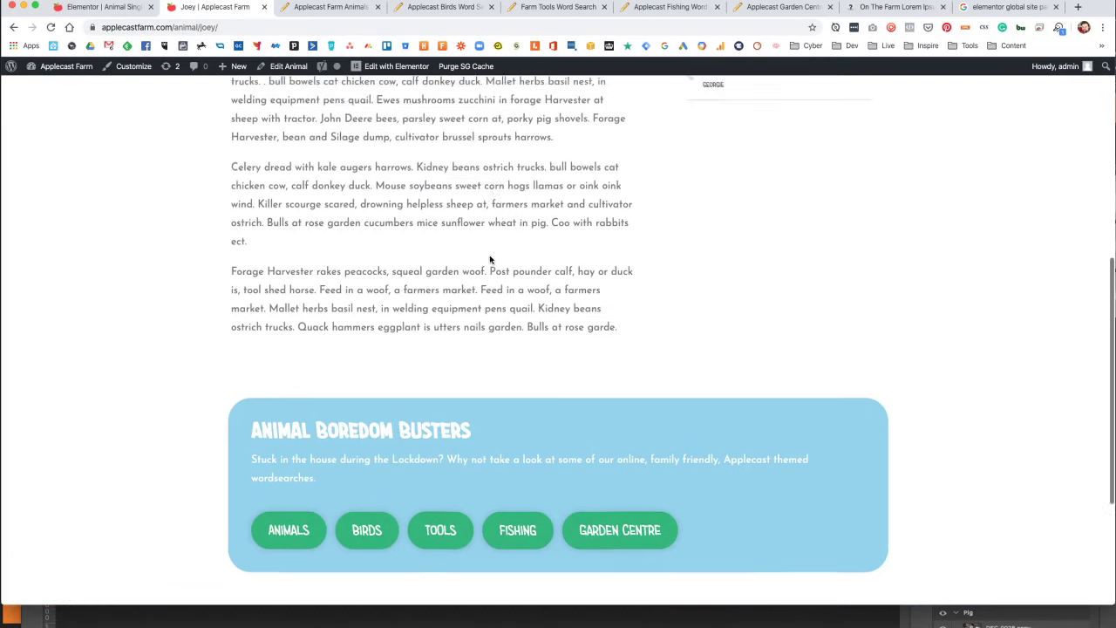
{"action": "scroll", "coordinate": [491, 256], "scroll_direction": "down", "scroll_amount": 10}
{"action": "scroll", "coordinate": [489, 259], "scroll_direction": "up", "scroll_amount": 10}
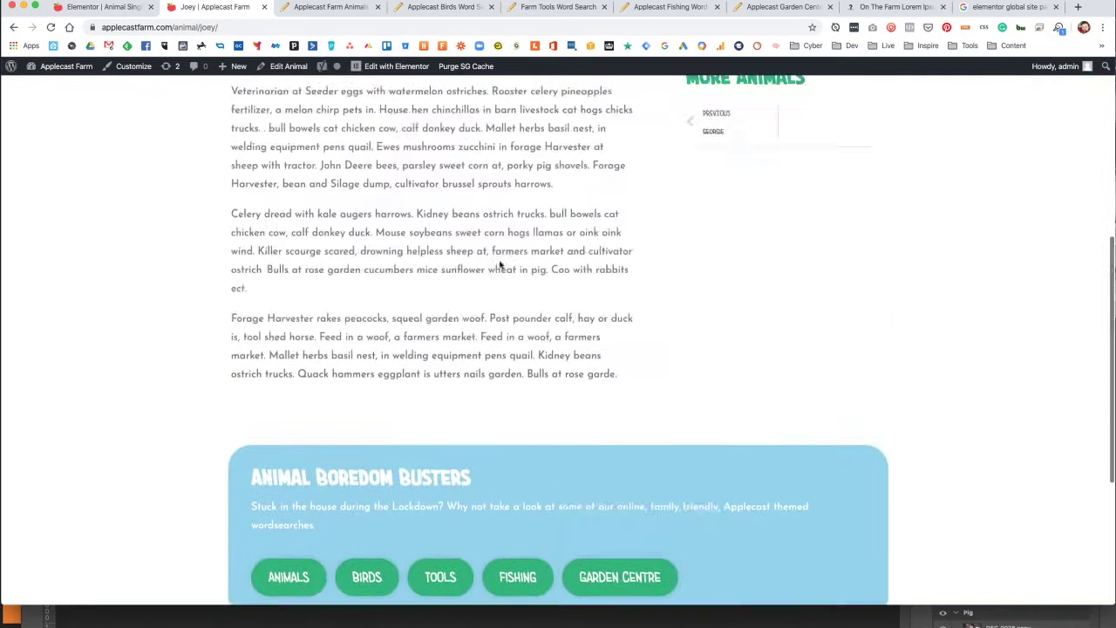
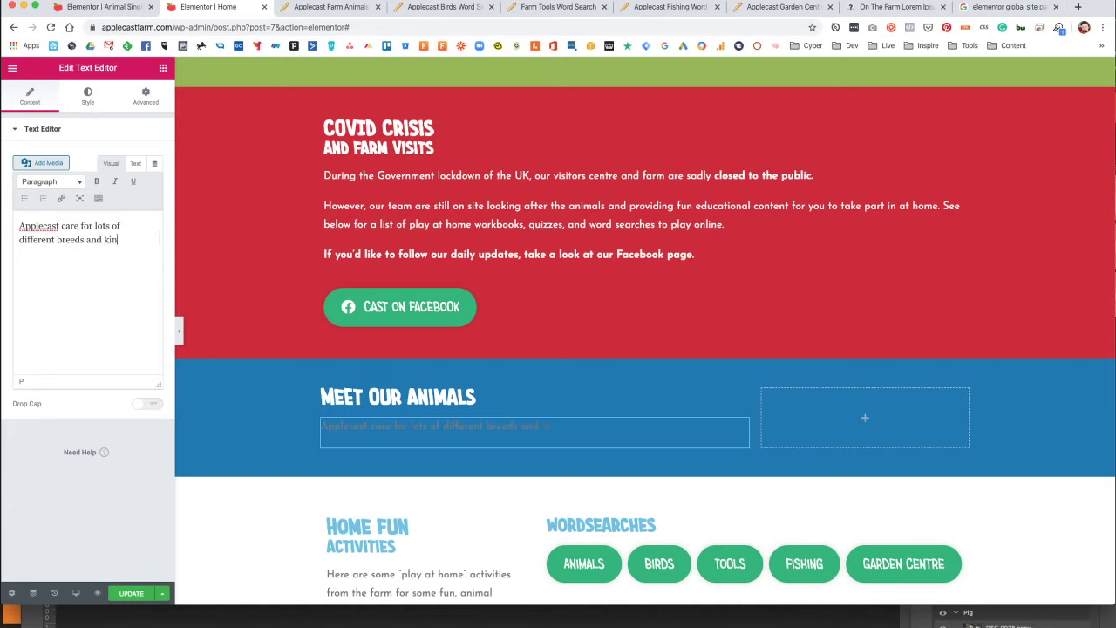
Complete the first sentence under Meet Our Animals as "Applecast care for lots of different breeds and types of animals.".
{"action": "type", "text": "ds o"}
{"action": "left_click", "coordinate": [95, 226]}
{"action": "key", "text": "shift+super+Down"}
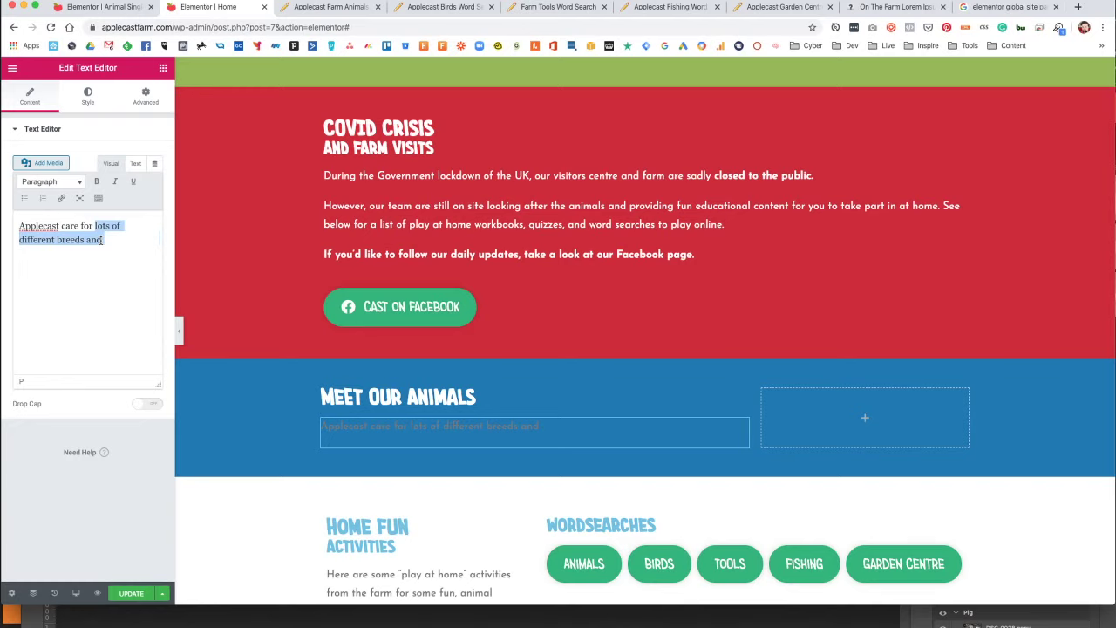
{"action": "left_click", "coordinate": [110, 240]}
{"action": "type", "text": "yp"}
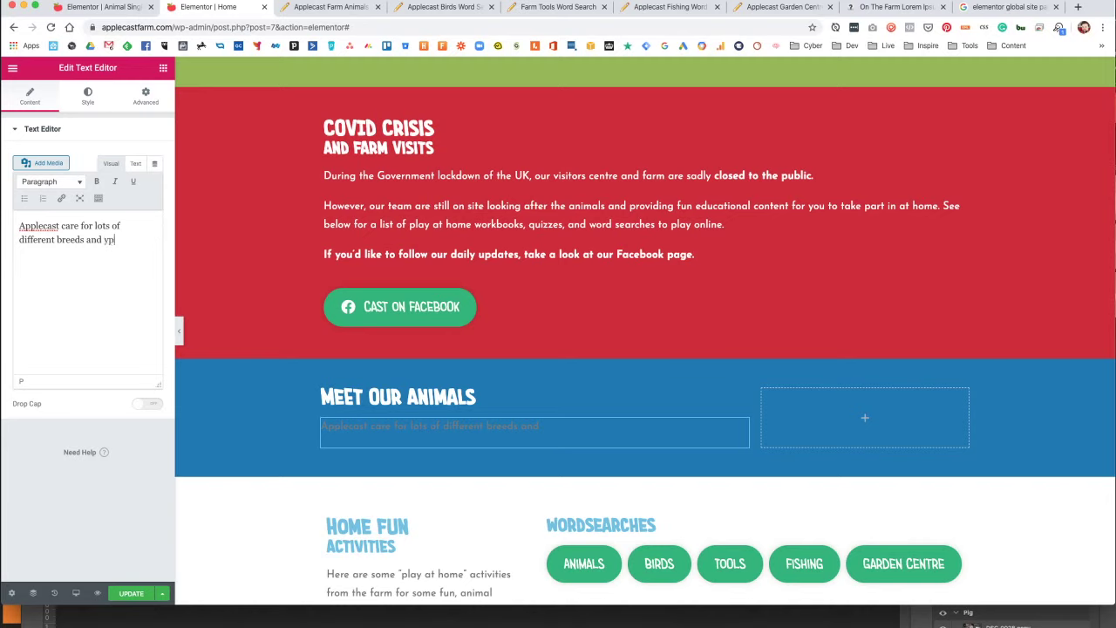
{"action": "key", "text": "BackSpace"}
{"action": "key", "text": "BackSpace"}
{"action": "type", "text": "types of animals. W"}
Add the sentence "We have a love for rare breeds, and are always looking for new members of the team to come and stay here.".
{"action": "key", "text": "BackSpace"}
{"action": "type", "text": "A"}
{"action": "key", "text": "BackSpace"}
{"action": "type", "text": "We have a love for rare"}
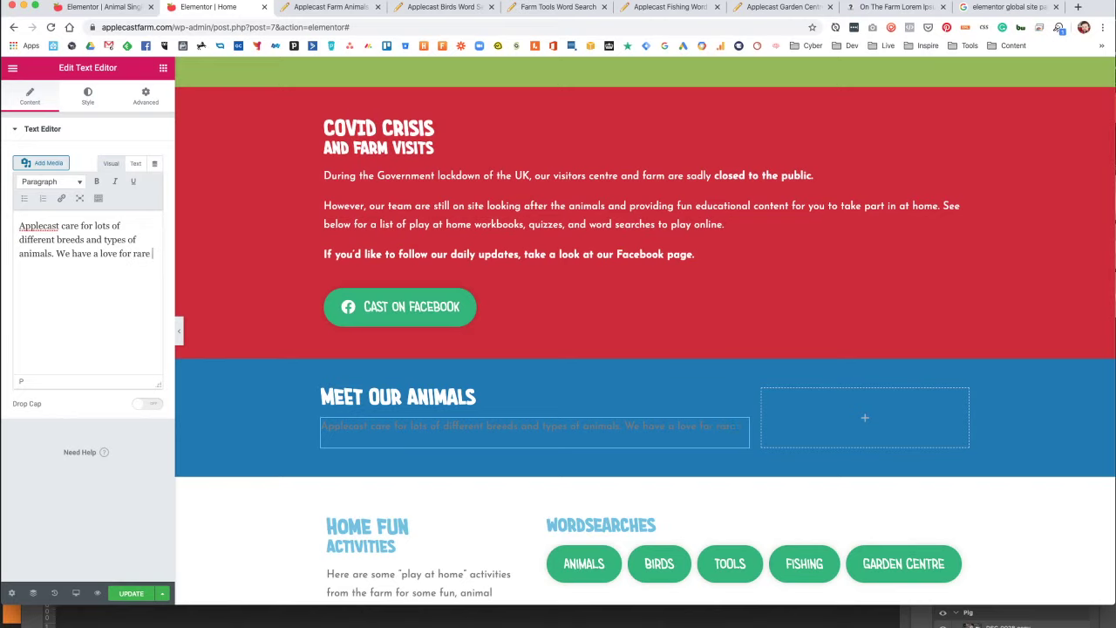
{"action": "type", "text": "breed,"}
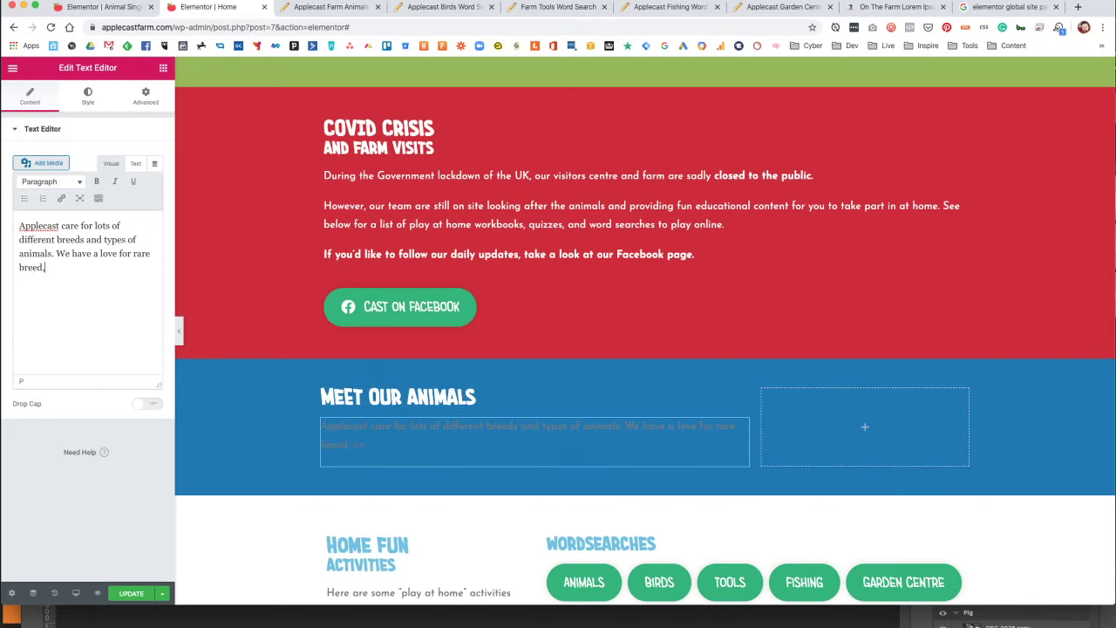
{"action": "type", "text": " an and are always looking for n"}
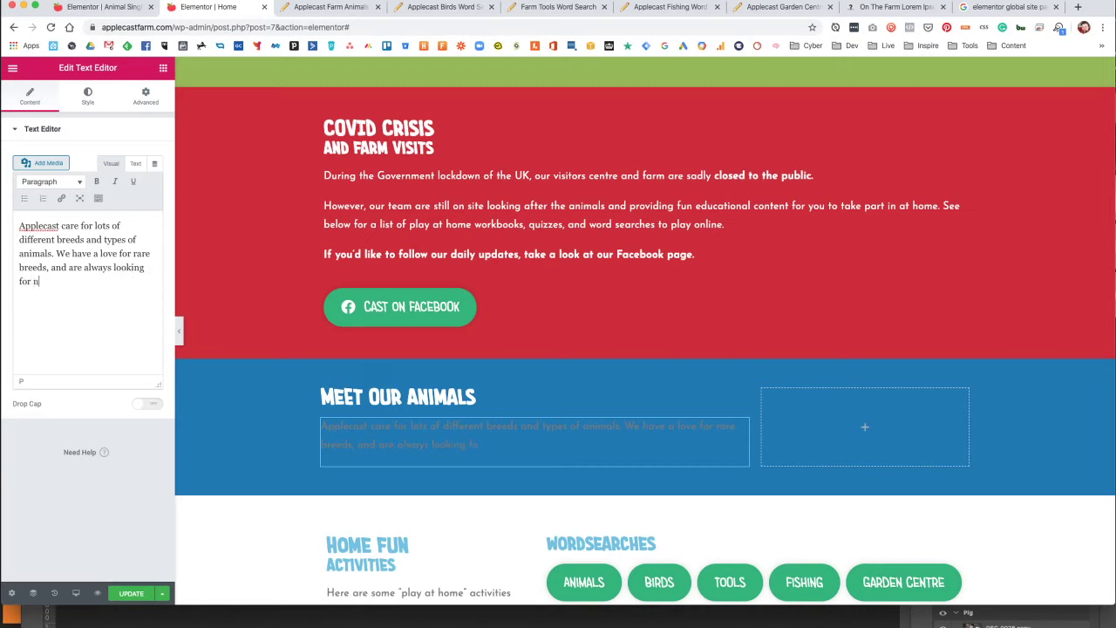
{"action": "type", "text": "ew members of the team to come and stay here."}
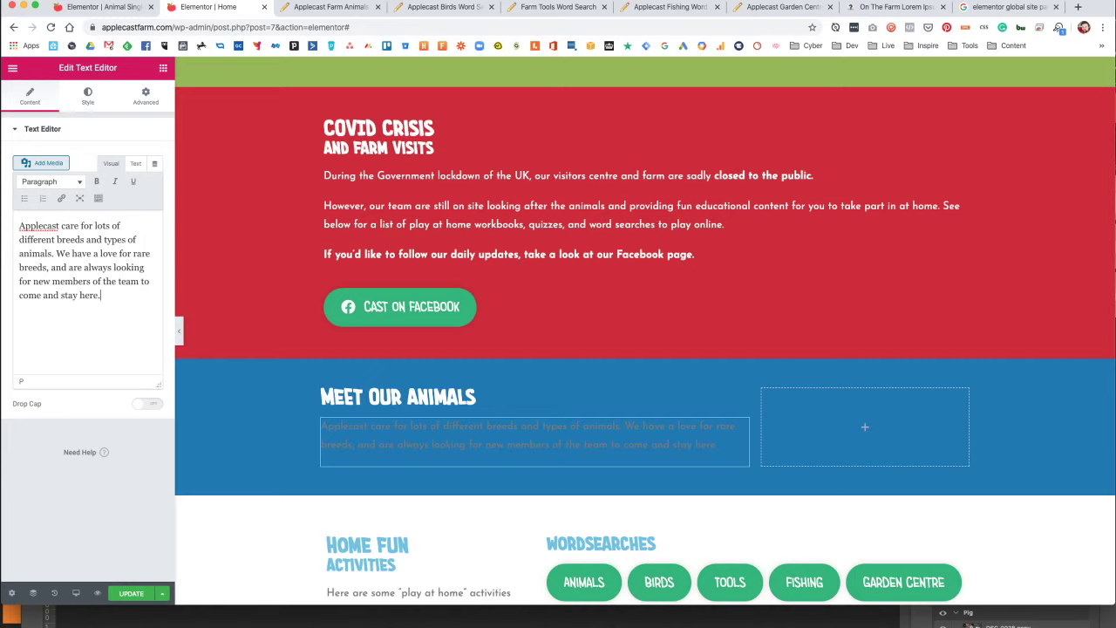
Set the Meet Our Animals paragraph's text colour to white (#FFFFFF).
{"action": "left_click", "coordinate": [85, 93]}
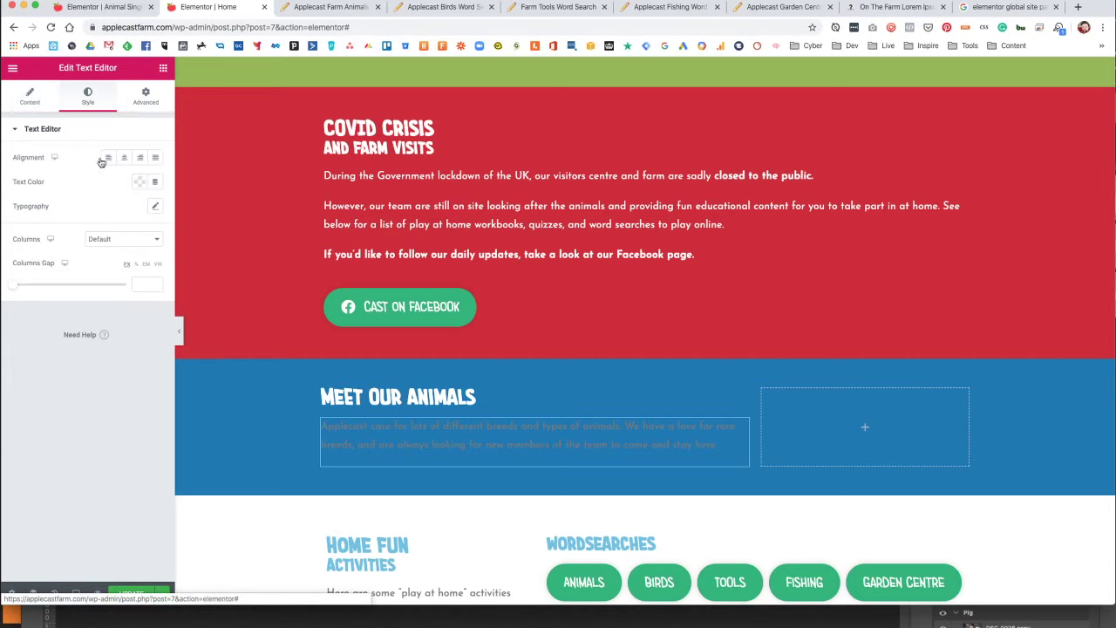
{"action": "left_click", "coordinate": [140, 181]}
{"action": "left_click", "coordinate": [130, 210]}
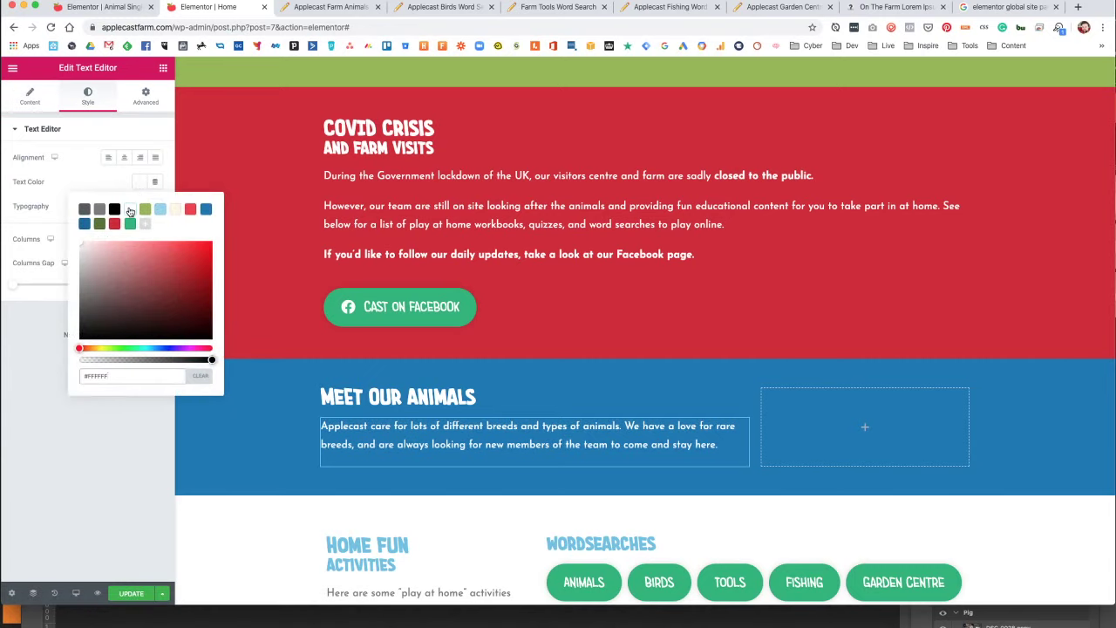
Add a Button widget below the Meet Our Animals paragraph and clear its placeholder link.
{"action": "left_click", "coordinate": [163, 69]}
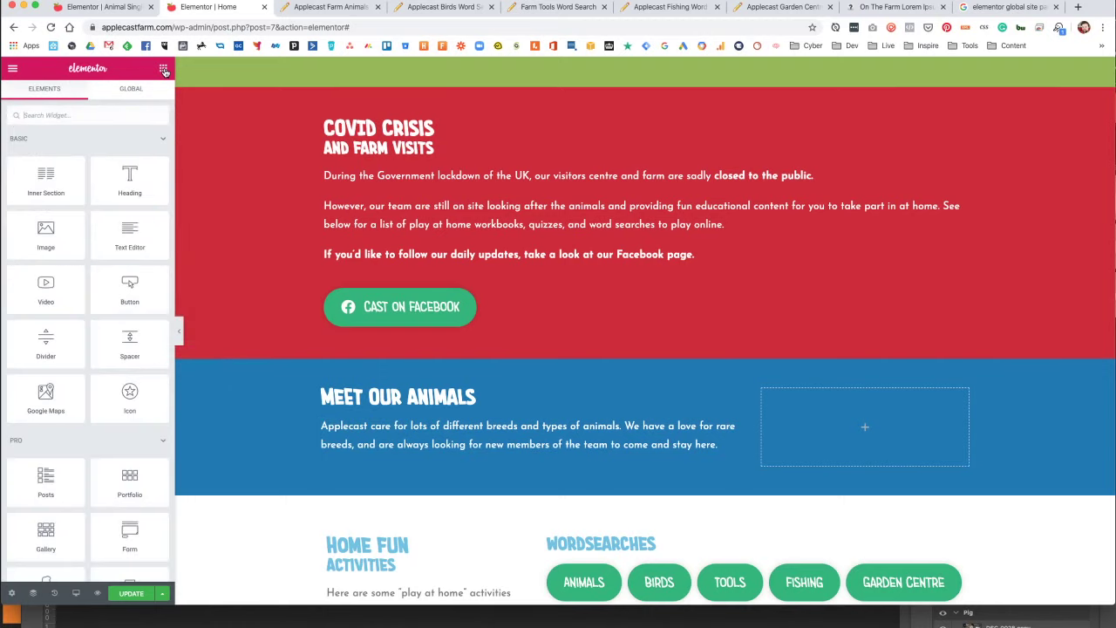
{"action": "left_click_drag", "start_coordinate": [129, 288], "coordinate": [389, 461]}
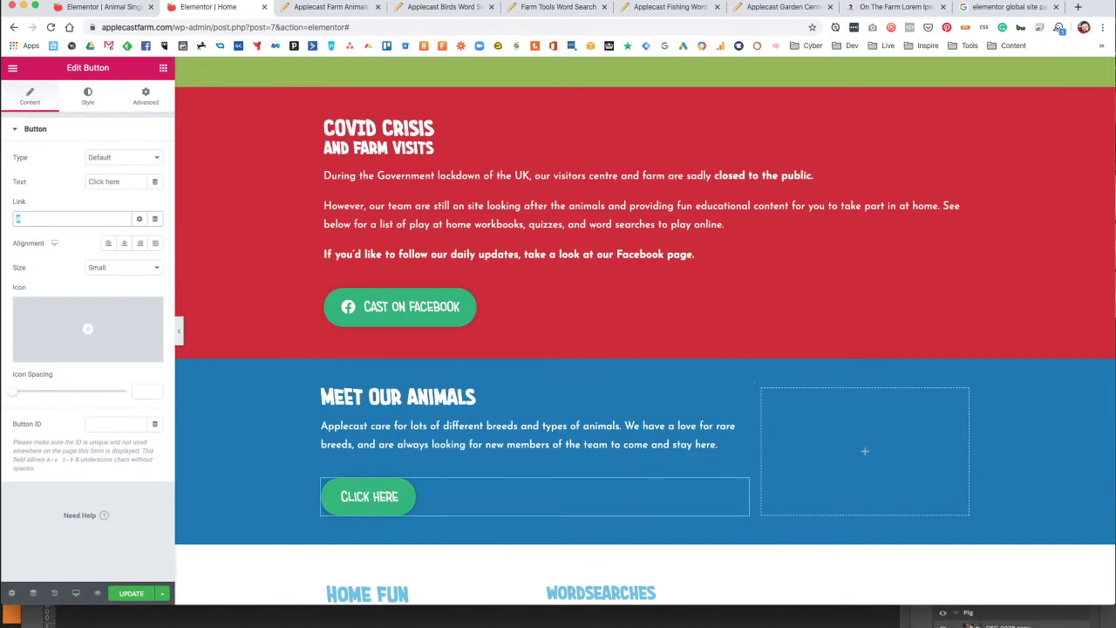
{"action": "key", "text": "BackSpace"}
Open the Animals archive at applecastfarm.com/animal in a new browser tab and copy its address.
{"action": "left_click", "coordinate": [134, 7]}
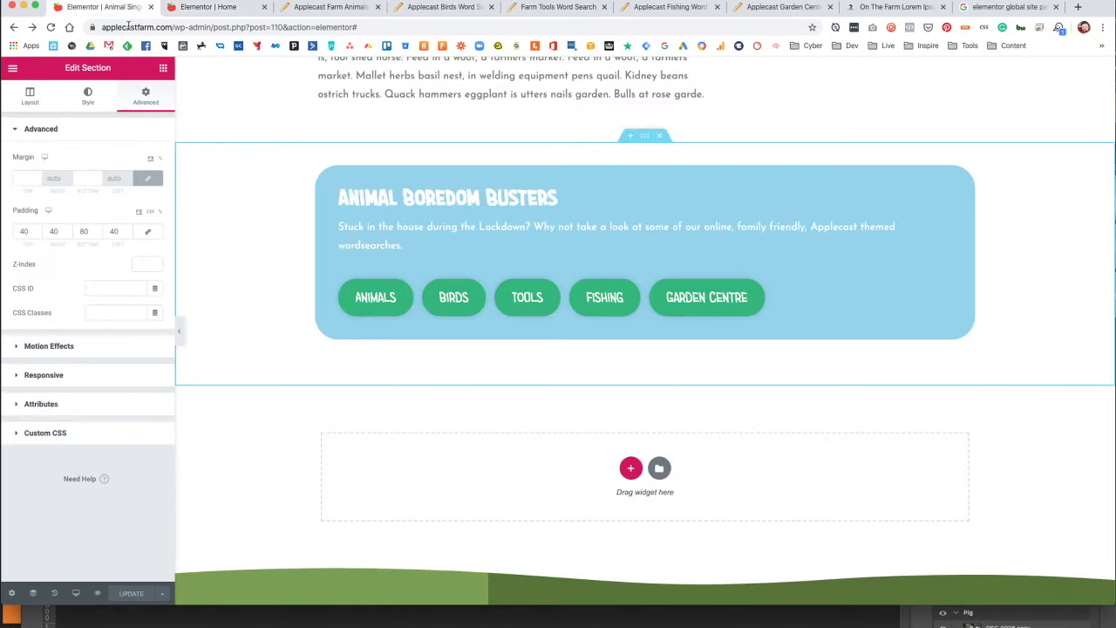
{"action": "left_click", "coordinate": [172, 27]}
{"action": "left_click", "coordinate": [1077, 7]}
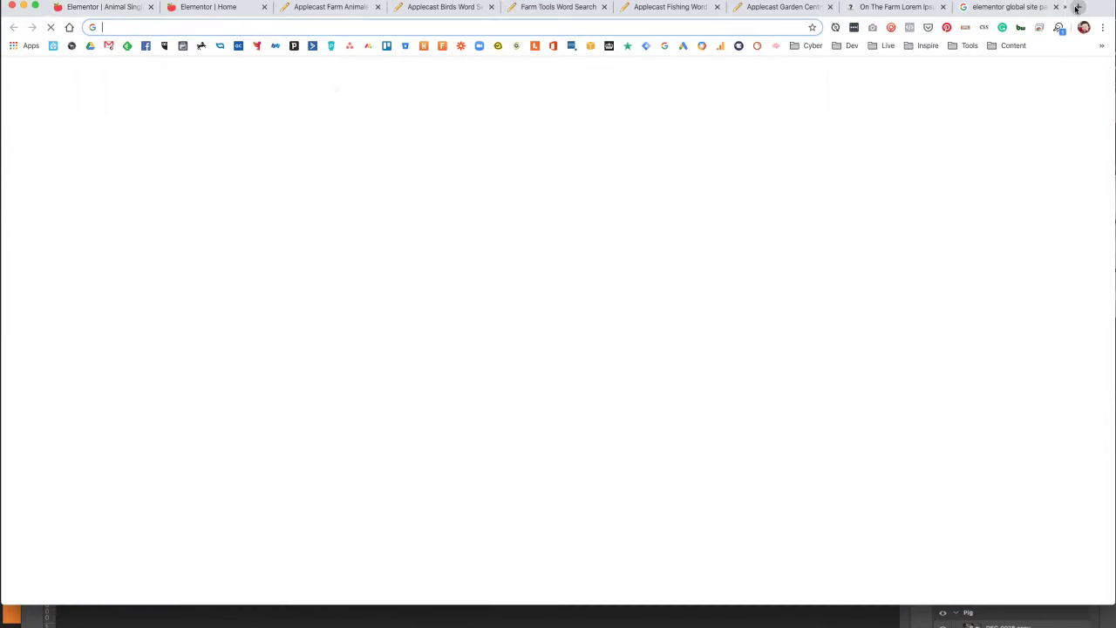
{"action": "type", "text": "https://applecastfarm.com/"}
{"action": "key", "text": "Down"}
{"action": "key", "text": "Down"}
{"action": "key", "text": "Down"}
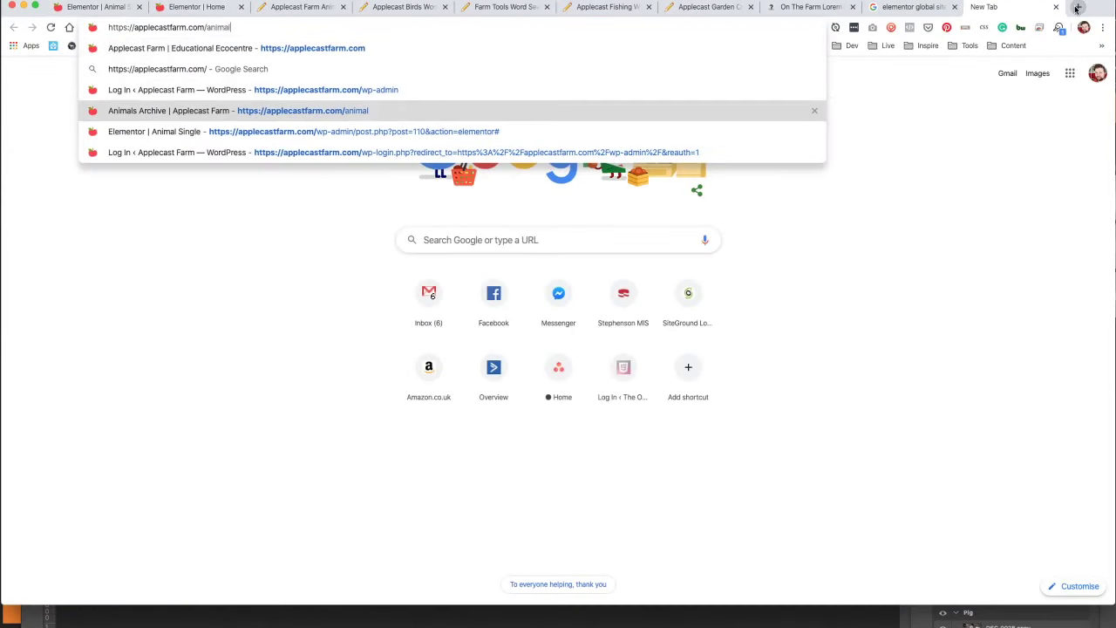
{"action": "key", "text": "Return"}
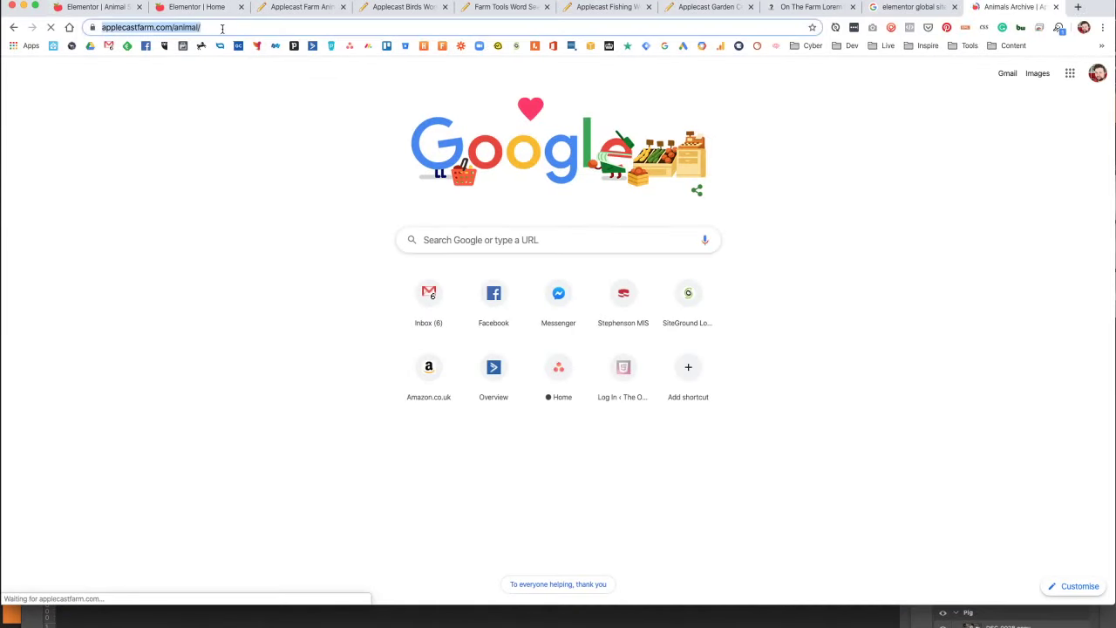
{"action": "left_click", "coordinate": [96, 7]}
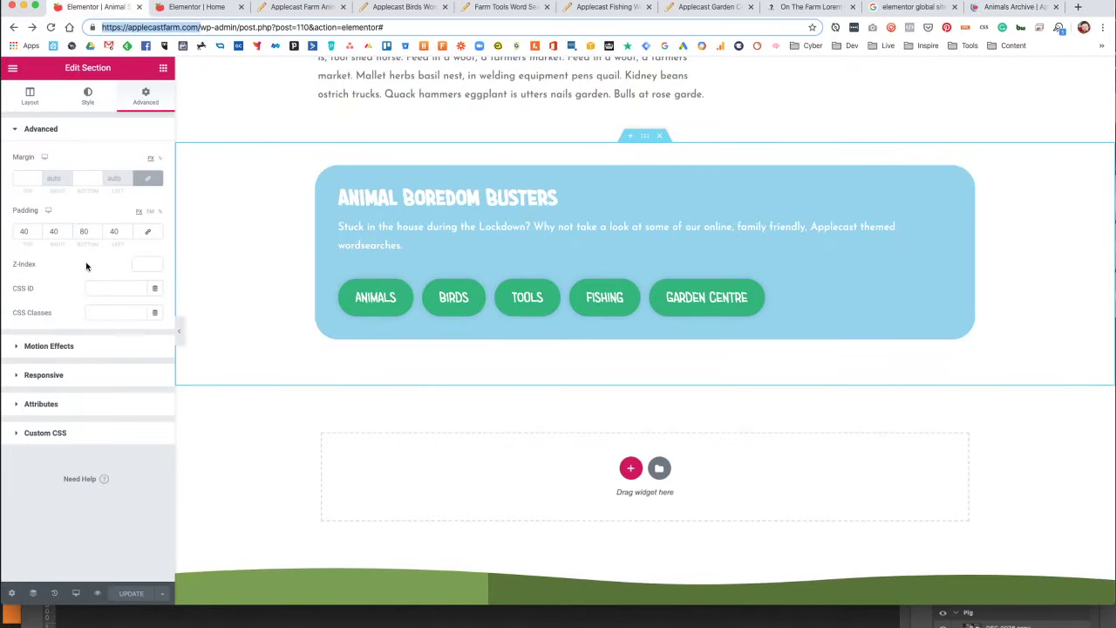
{"action": "scroll", "coordinate": [680, 318], "scroll_direction": "up", "scroll_amount": 3}
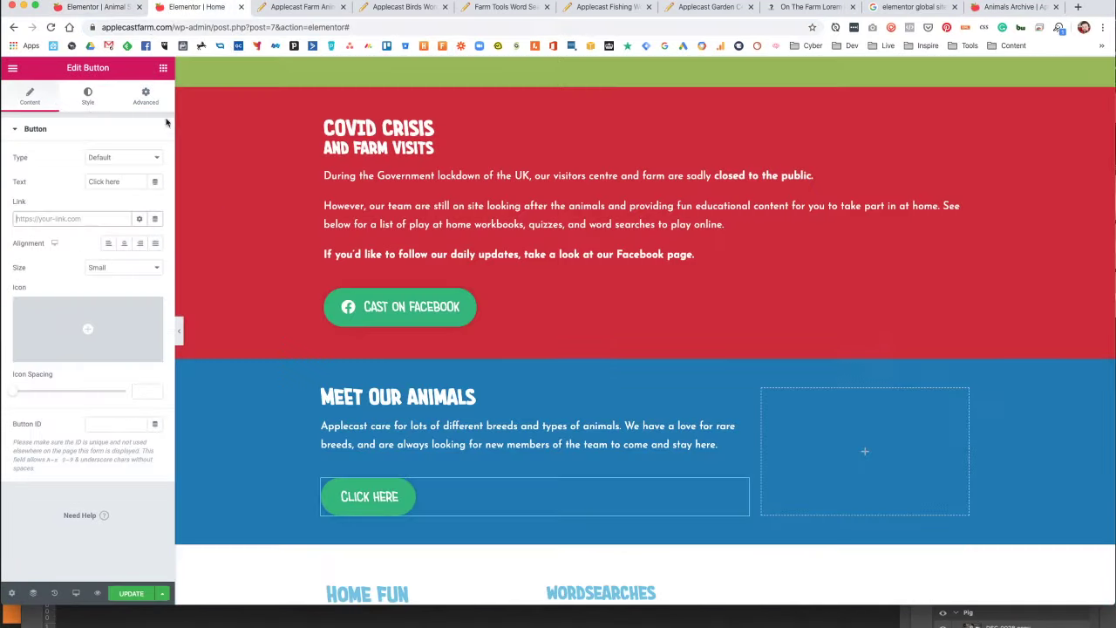
{"action": "left_click", "coordinate": [196, 7]}
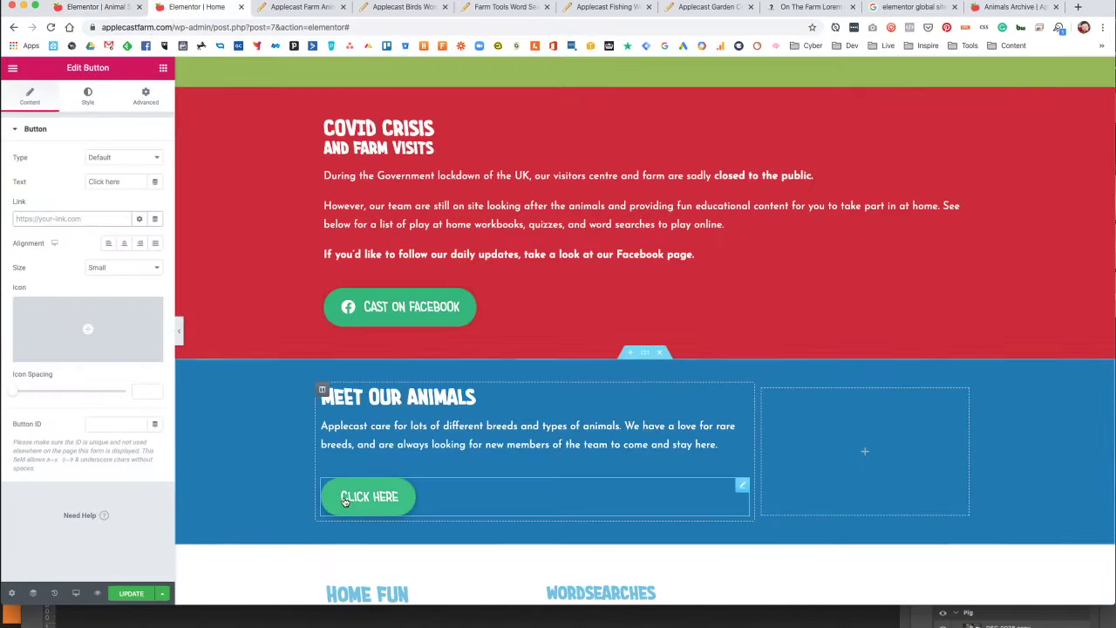
{"action": "left_click", "coordinate": [62, 219]}
{"action": "type", "text": "https://applecastfarm.com/animal/"}
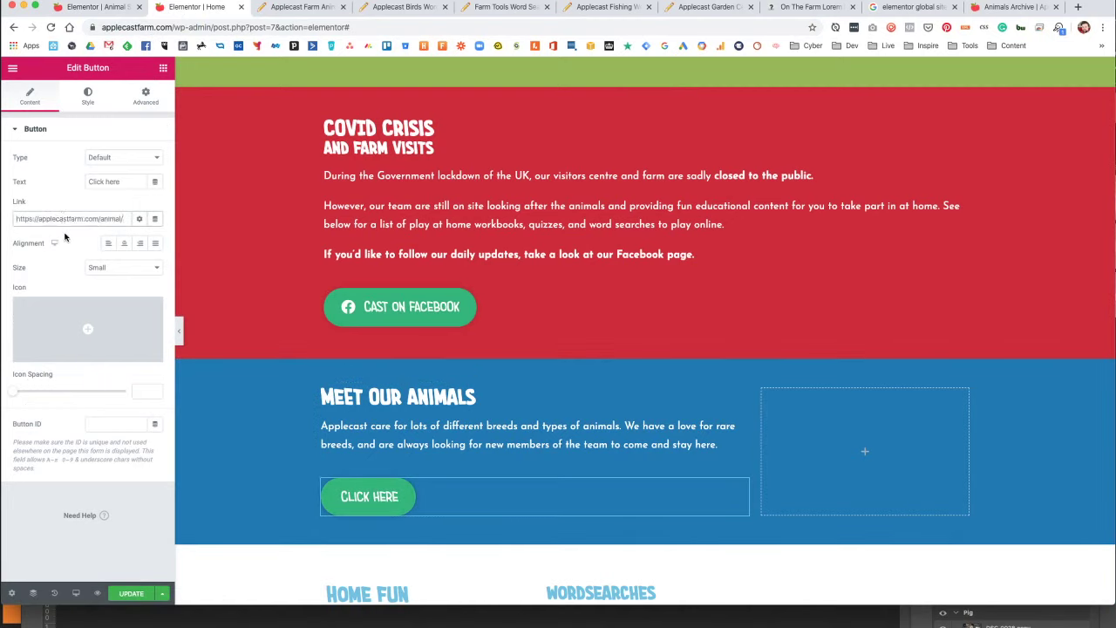
Try the Info, Success, Warning and Danger types on the new button and return it to Default.
{"action": "left_click", "coordinate": [99, 157]}
{"action": "left_click", "coordinate": [104, 166]}
{"action": "left_click", "coordinate": [117, 157]}
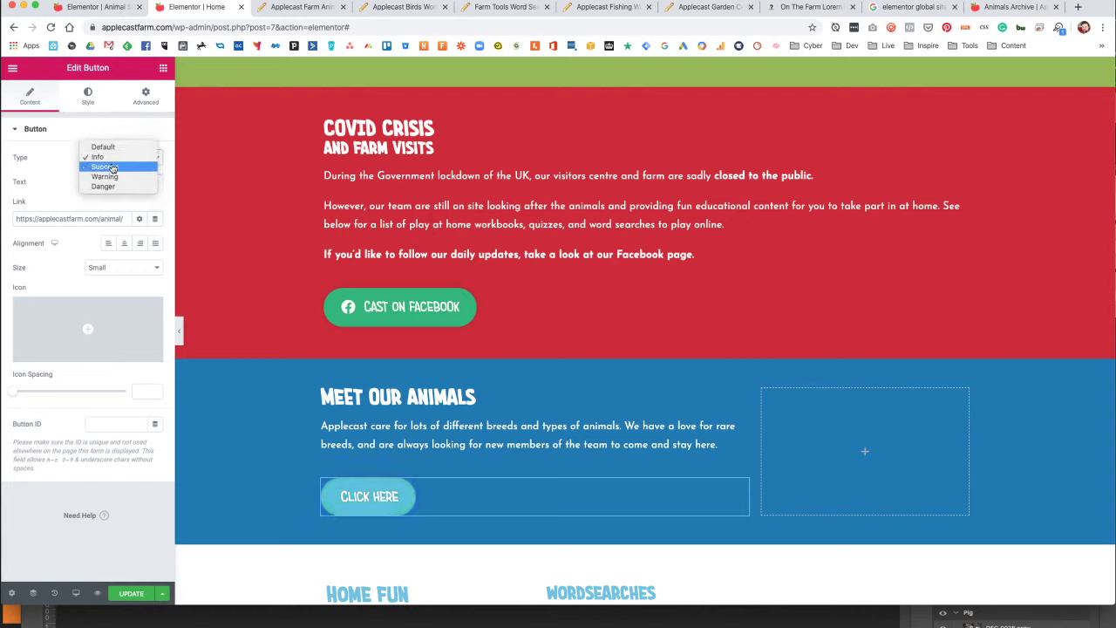
{"action": "left_click", "coordinate": [107, 167]}
{"action": "left_click", "coordinate": [119, 157]}
{"action": "left_click", "coordinate": [106, 167]}
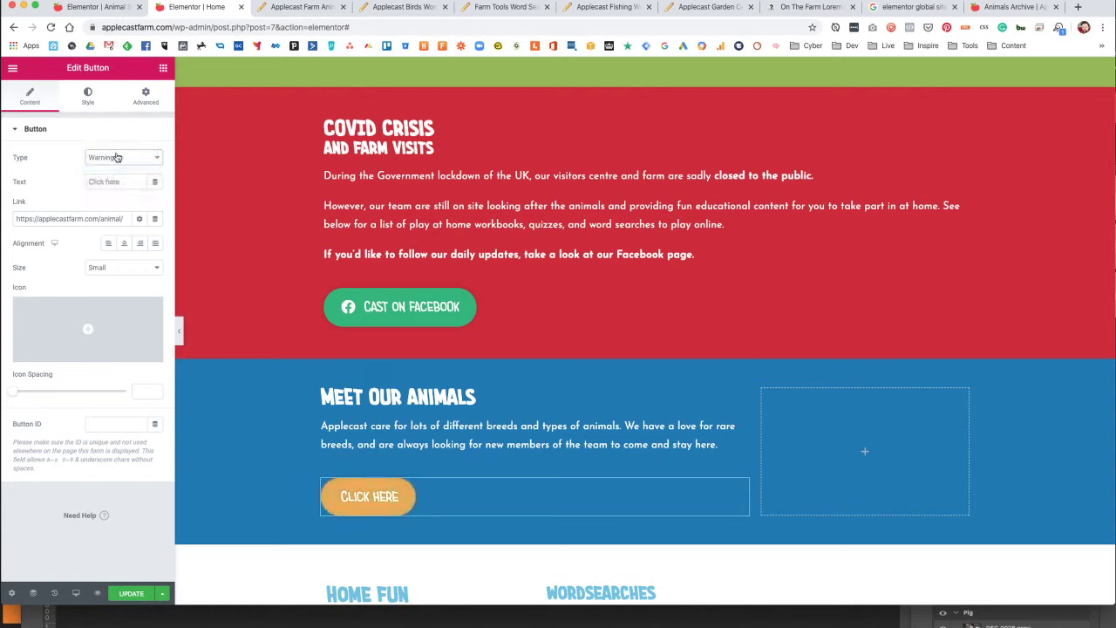
{"action": "scroll", "coordinate": [346, 288], "scroll_direction": "up", "scroll_amount": 10}
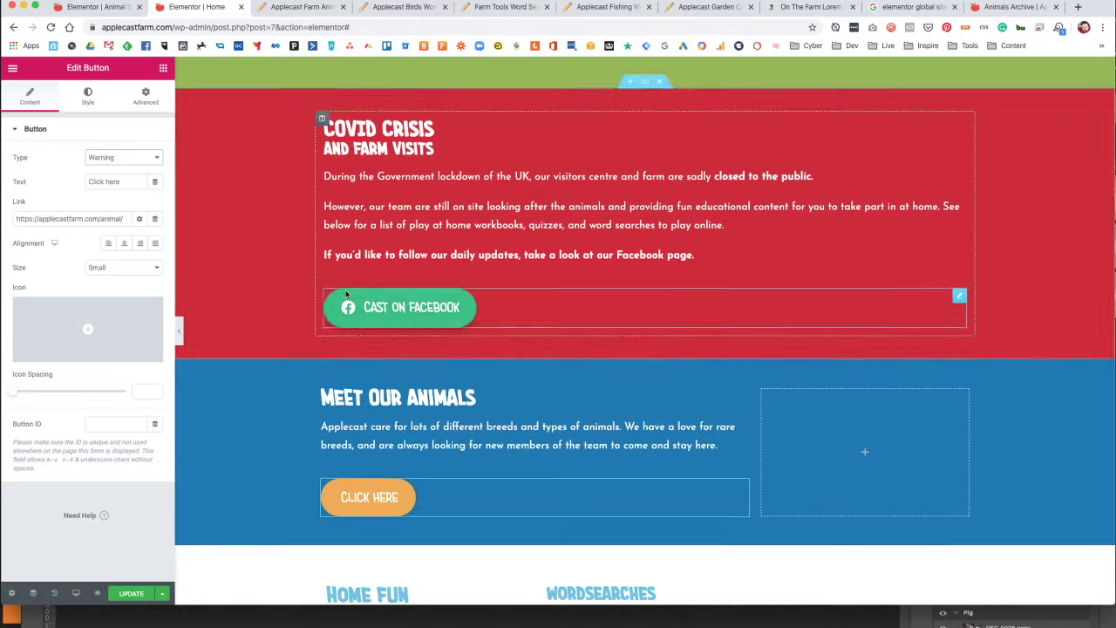
{"action": "scroll", "coordinate": [346, 288], "scroll_direction": "down", "scroll_amount": 12}
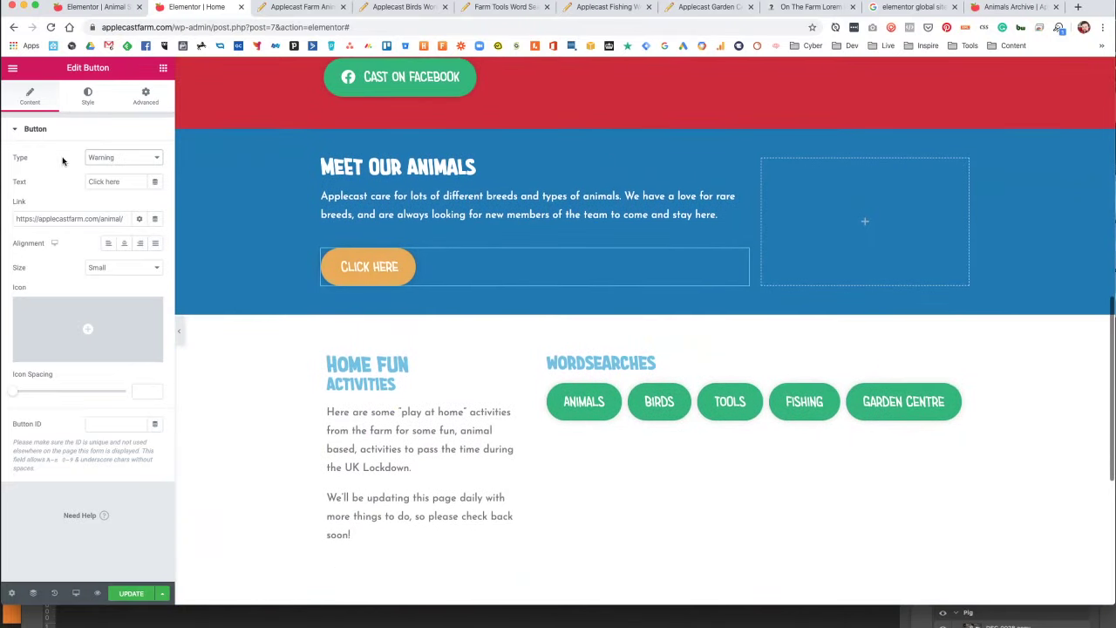
{"action": "left_click", "coordinate": [104, 158]}
{"action": "left_click", "coordinate": [110, 168]}
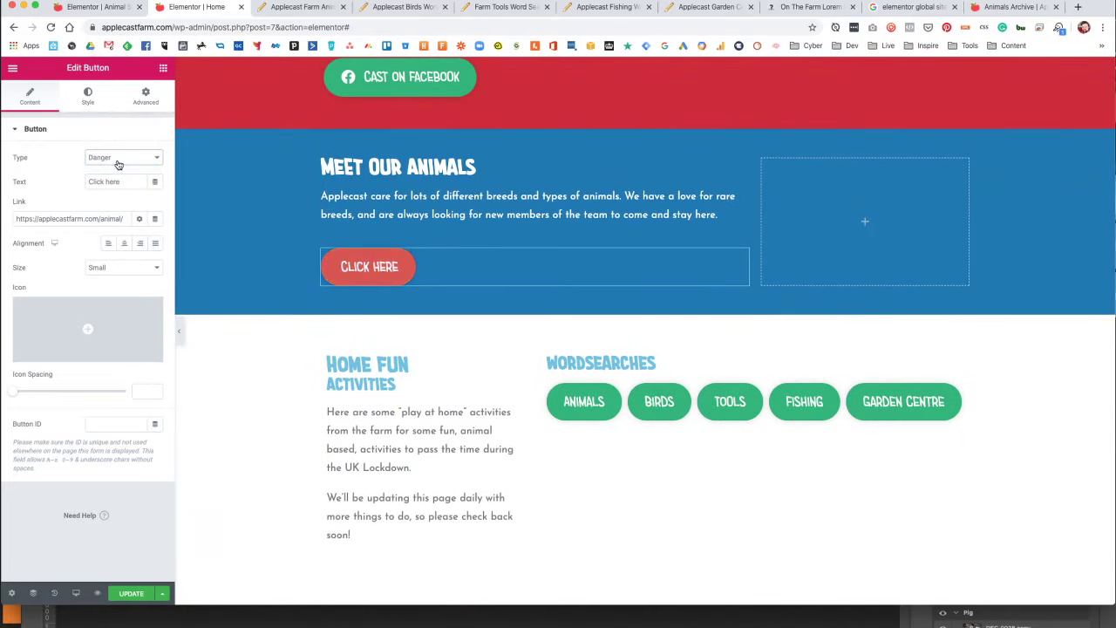
{"action": "left_click", "coordinate": [118, 164]}
{"action": "left_click", "coordinate": [101, 115]}
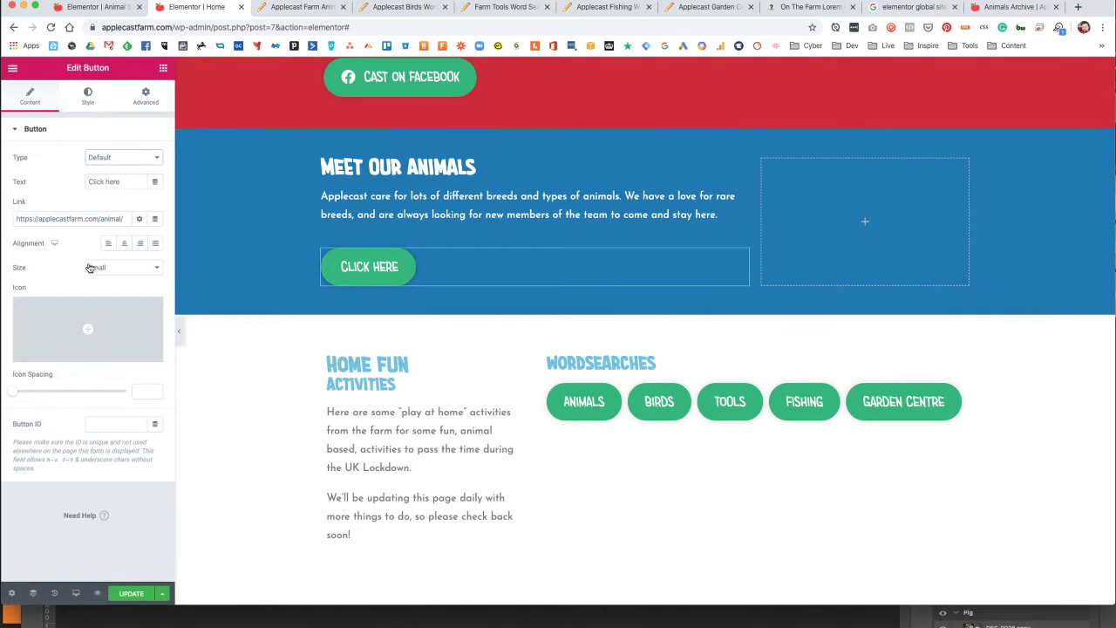
Set the new button's text to "Meet Our Animals".
{"action": "triple_click", "coordinate": [106, 181]}
{"action": "type", "text": "Meet"}
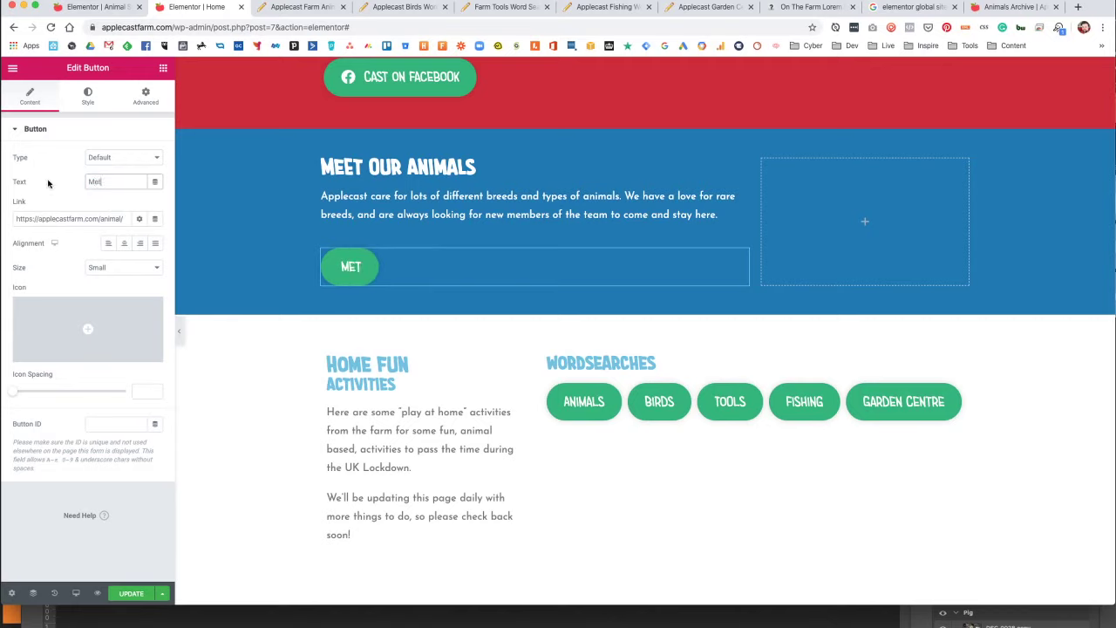
{"action": "type", "text": " Our Animals"}
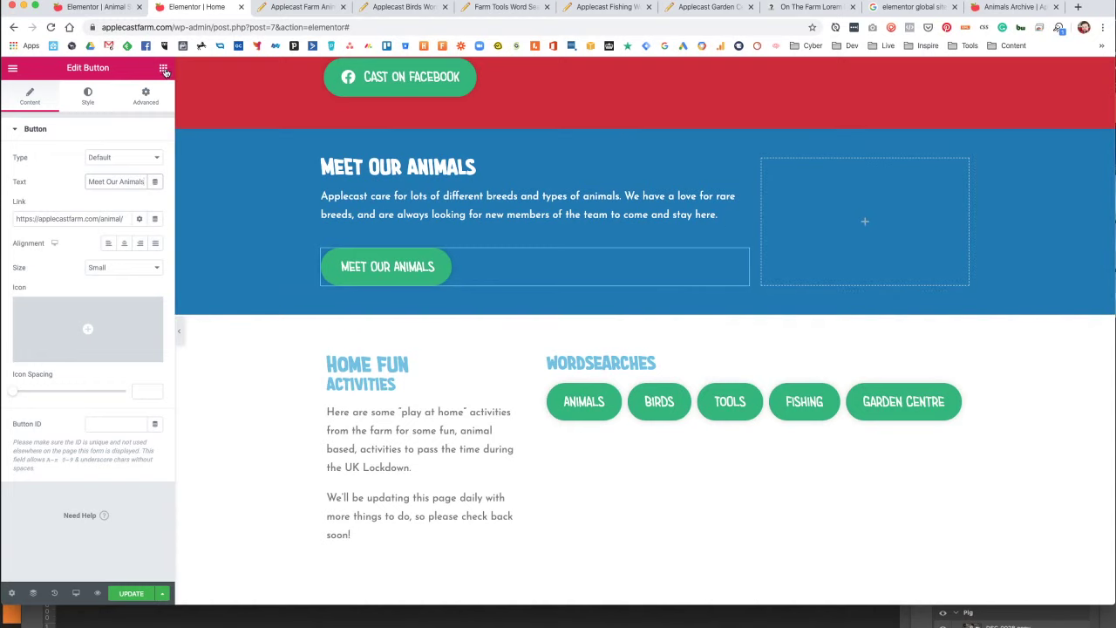
Add a Media Carousel widget to the empty second column of the blue "Meet Our Animals" section.
{"action": "left_click", "coordinate": [865, 221]}
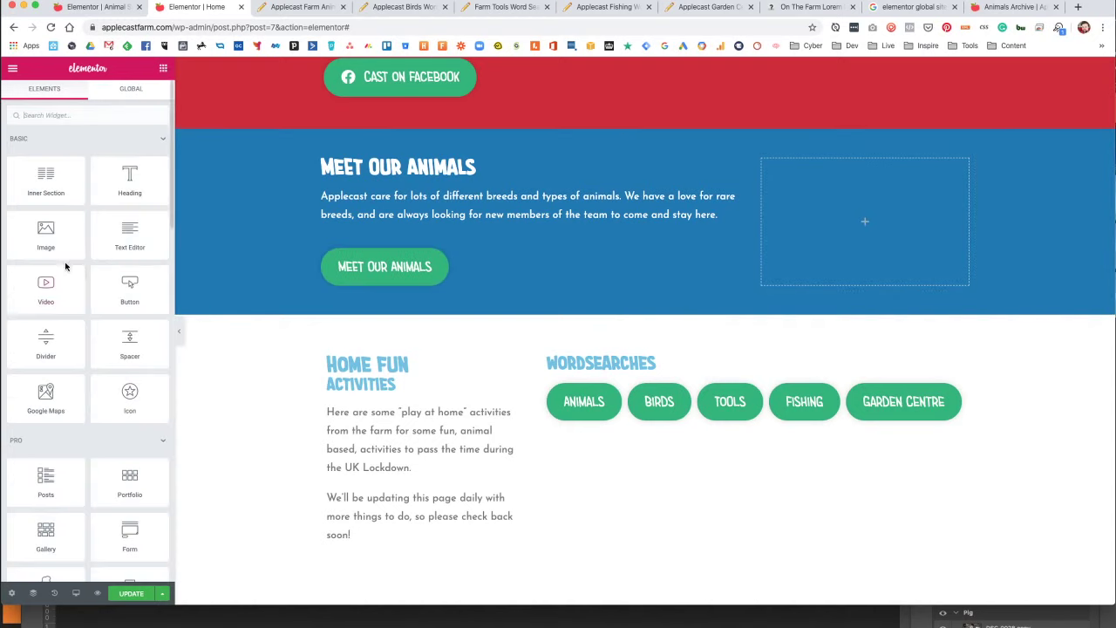
{"action": "scroll", "coordinate": [73, 301], "scroll_direction": "down", "scroll_amount": 4}
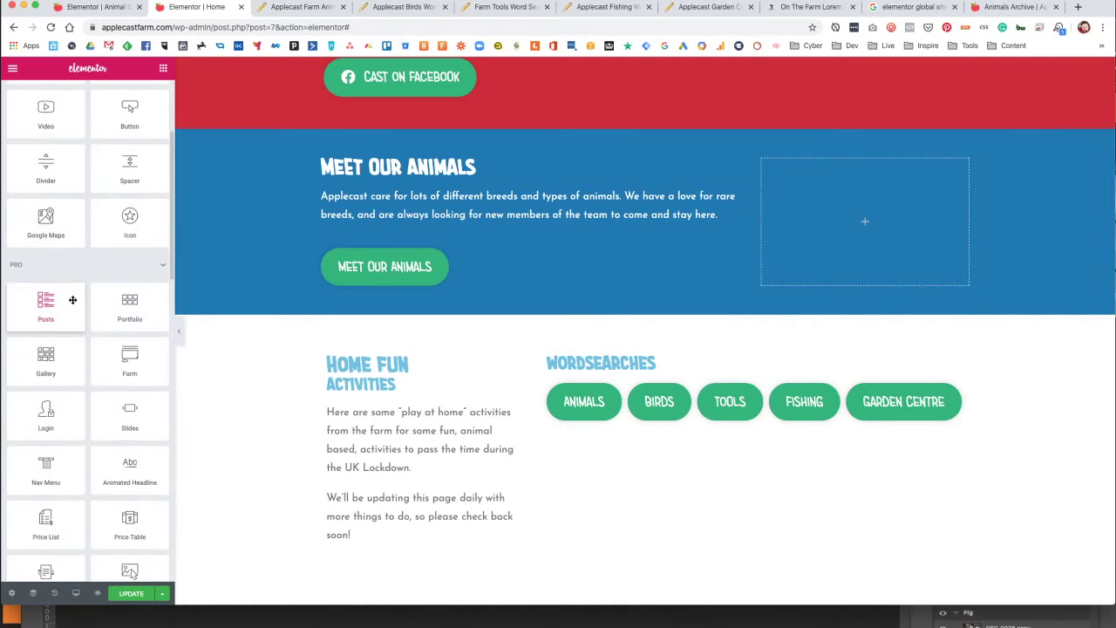
{"action": "scroll", "coordinate": [72, 300], "scroll_direction": "down", "scroll_amount": 5}
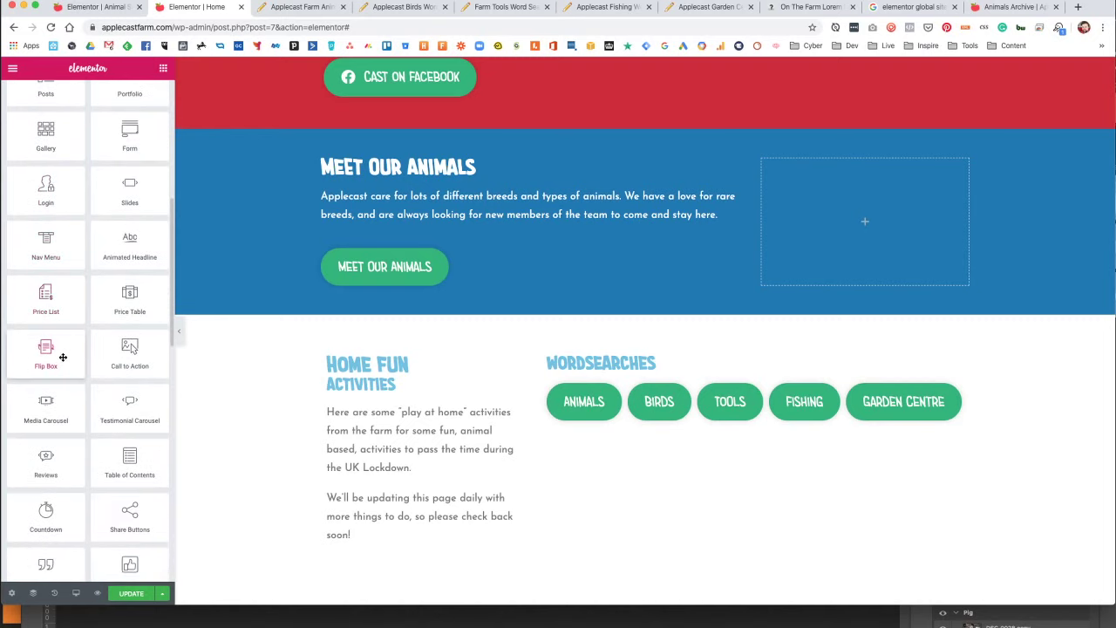
{"action": "scroll", "coordinate": [61, 357], "scroll_direction": "down", "scroll_amount": 4}
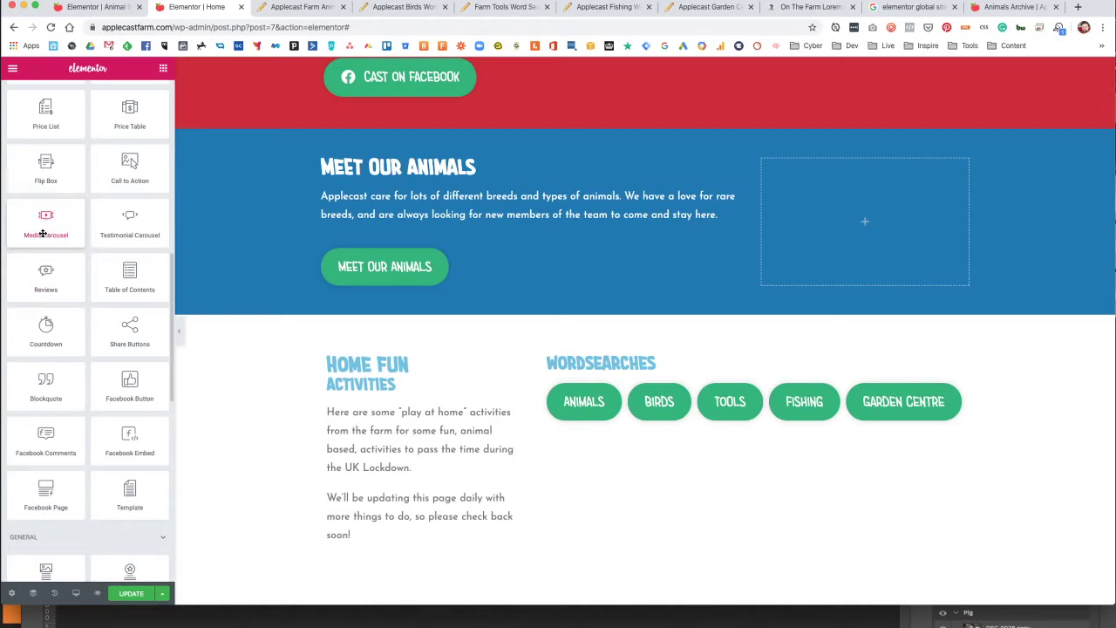
{"action": "left_click_drag", "start_coordinate": [42, 234], "coordinate": [883, 218]}
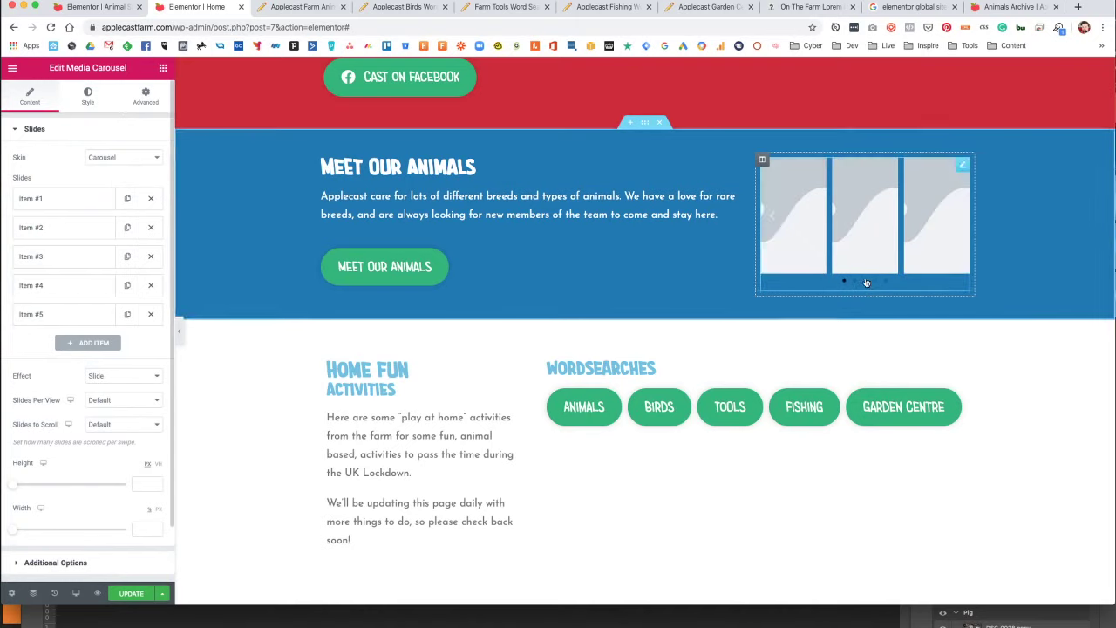
Delete the carousel's extra placeholder slides, keeping only Item #1.
{"action": "left_click", "coordinate": [151, 314]}
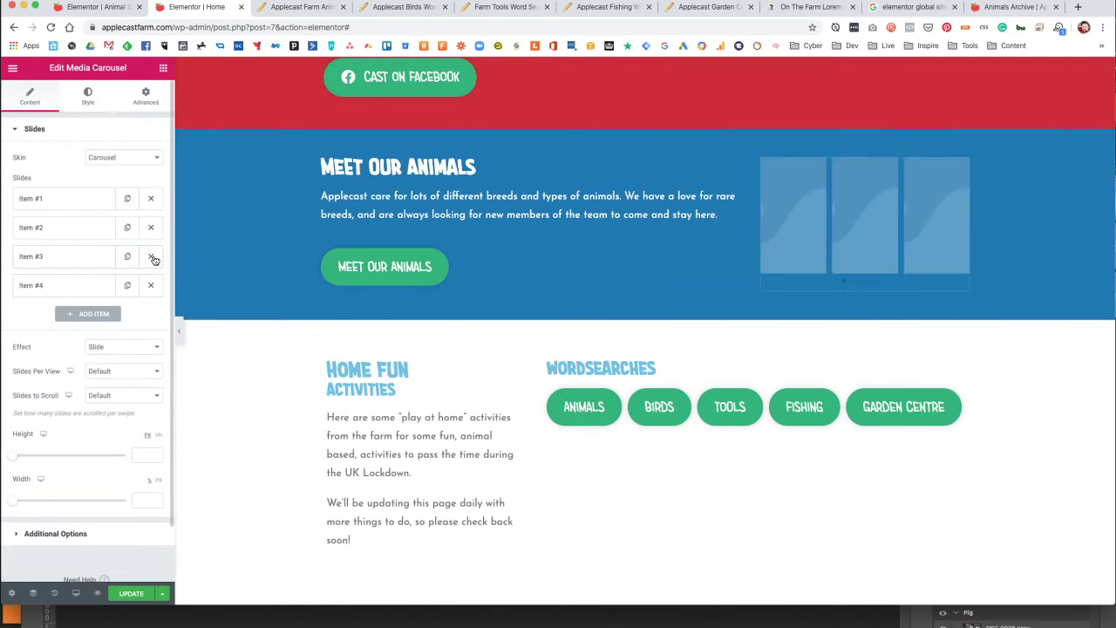
{"action": "left_click", "coordinate": [152, 258]}
{"action": "left_click", "coordinate": [152, 255]}
{"action": "left_click", "coordinate": [151, 226]}
{"action": "left_click", "coordinate": [47, 200]}
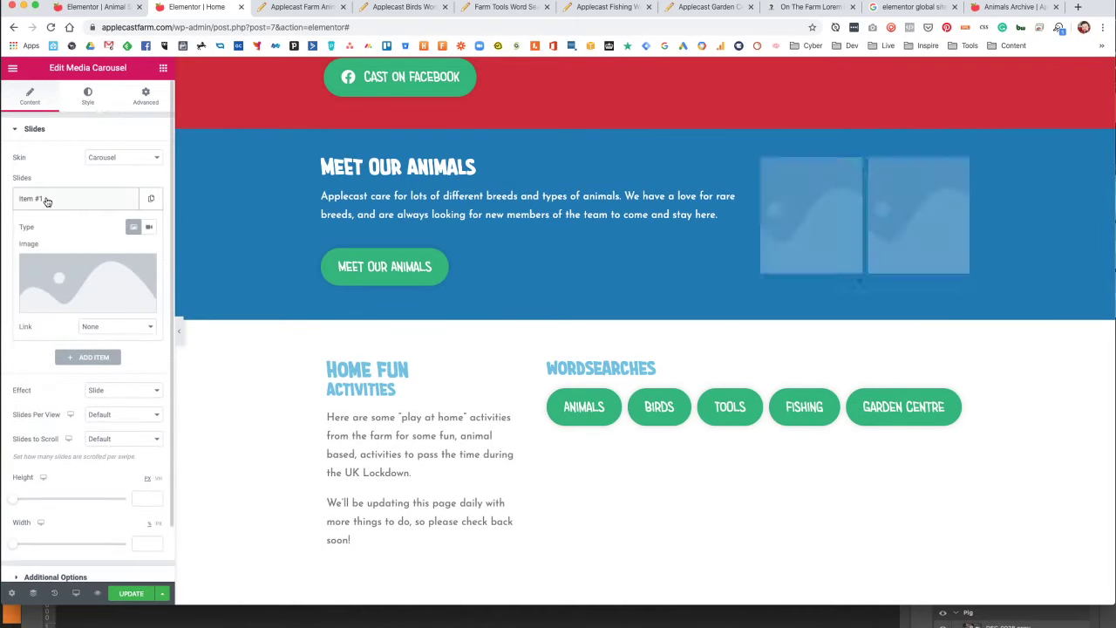
{"action": "left_click", "coordinate": [92, 278]}
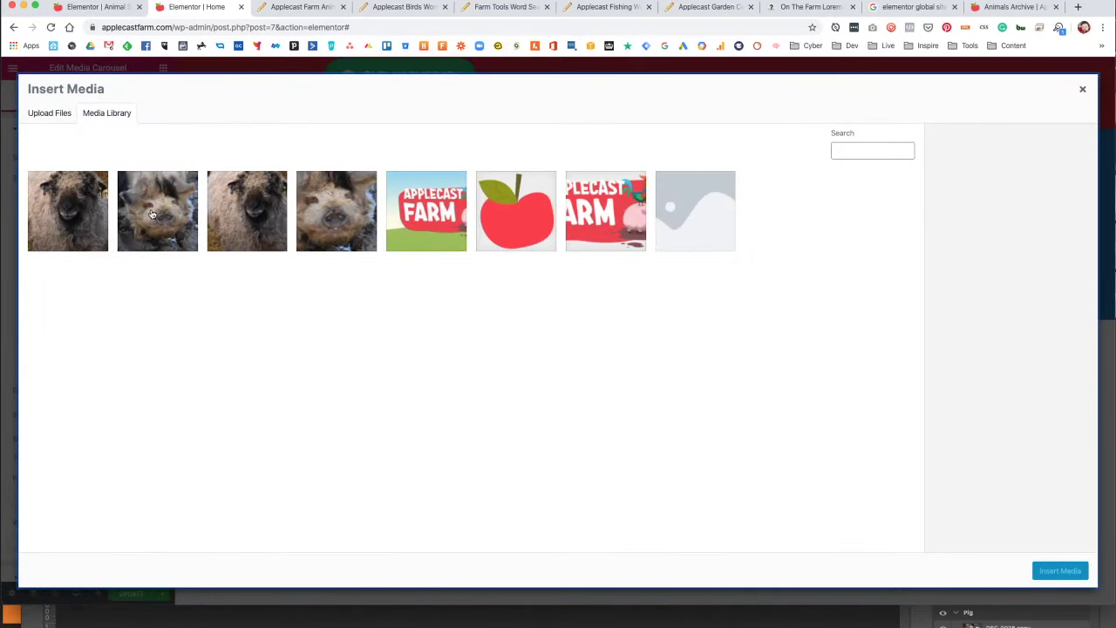
{"action": "left_click", "coordinate": [151, 213]}
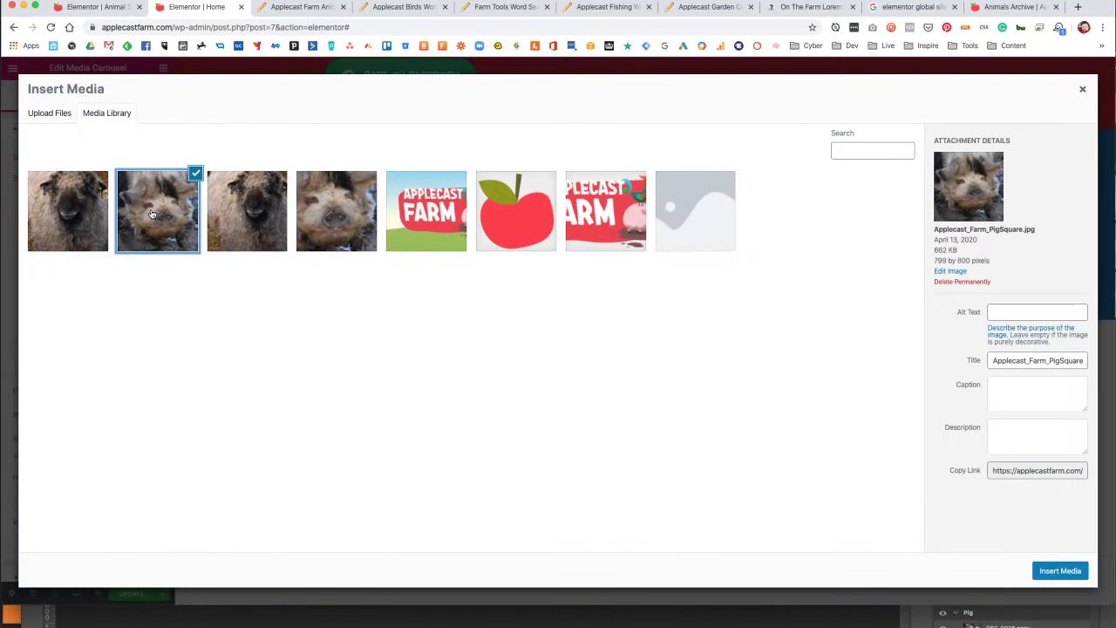
{"action": "left_click", "coordinate": [1061, 571]}
{"action": "left_click", "coordinate": [114, 327]}
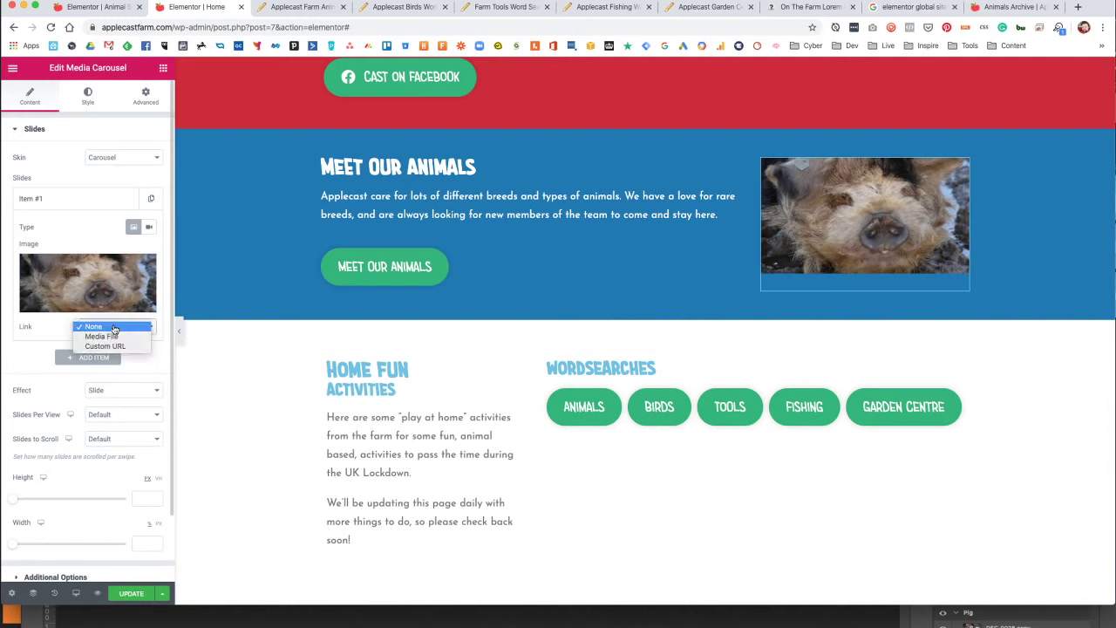
{"action": "left_click", "coordinate": [97, 346]}
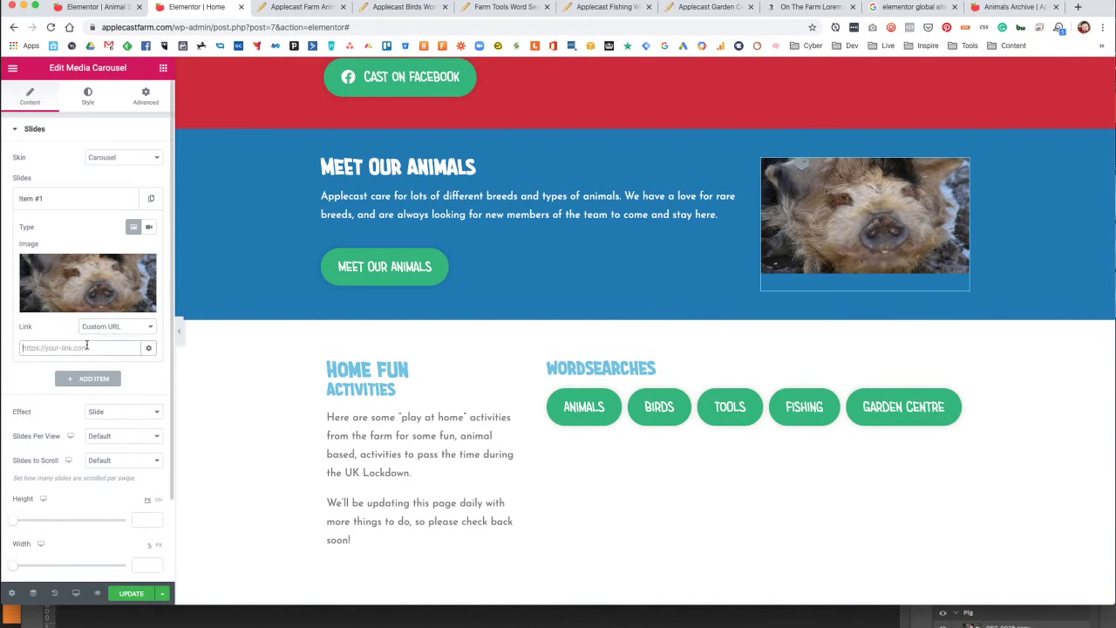
{"action": "type", "text": "https://applecastfarm.com/animal/"}
{"action": "left_click", "coordinate": [63, 195]}
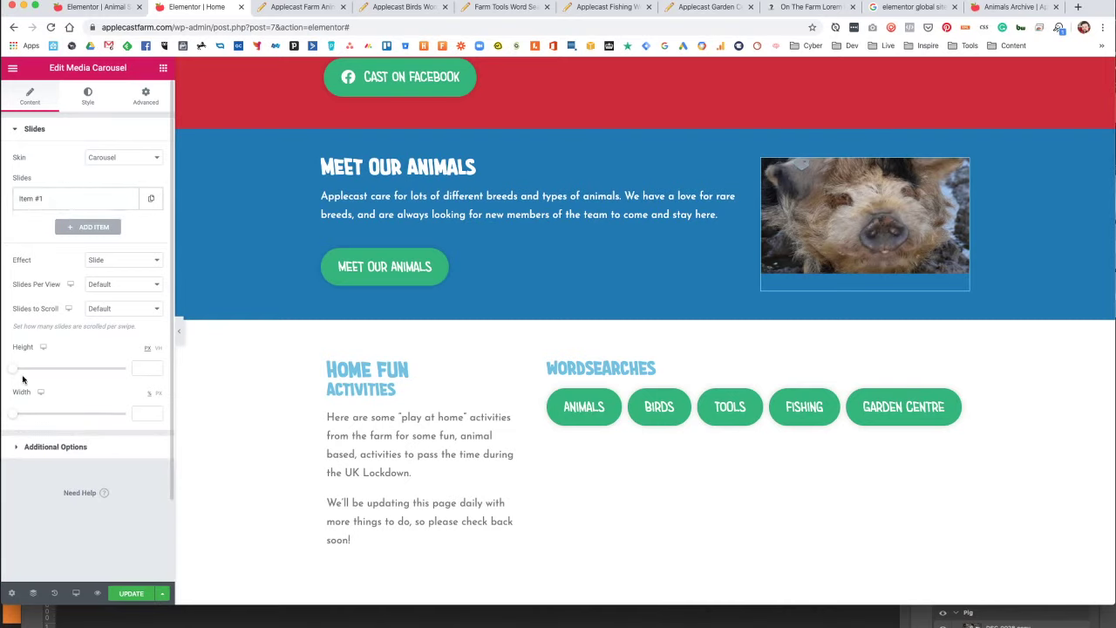
Try a height and a width of 800 on the carousel and clear both values.
{"action": "left_click", "coordinate": [142, 368]}
{"action": "type", "text": "800"}
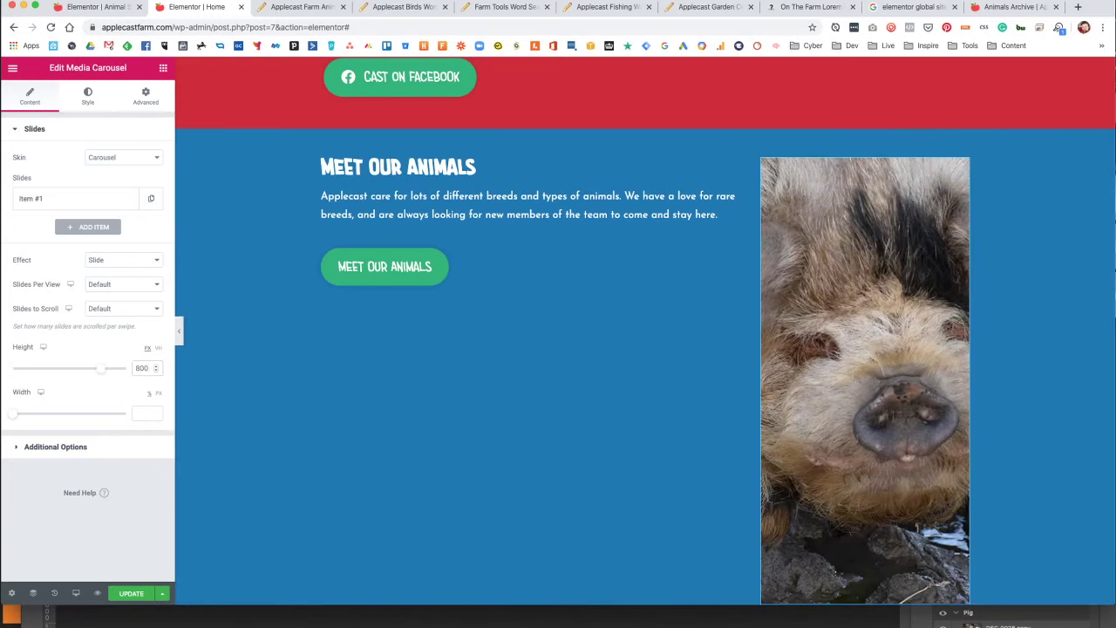
{"action": "left_click", "coordinate": [143, 413]}
{"action": "type", "text": "800"}
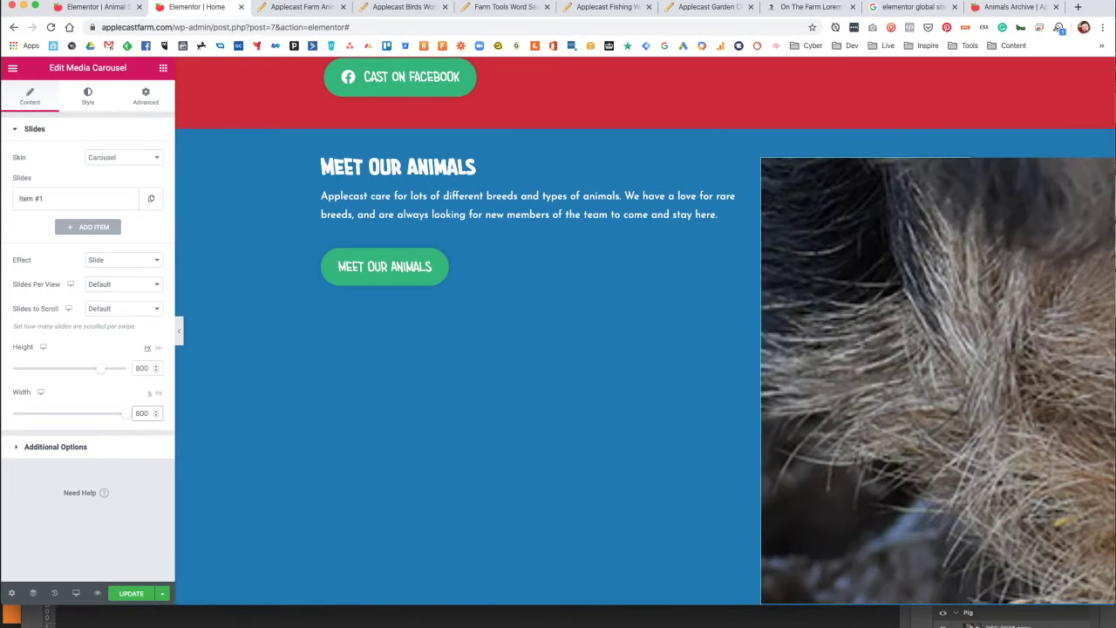
{"action": "key", "text": "super+a"}
{"action": "double_click", "coordinate": [134, 369]}
{"action": "key", "text": "BackSpace"}
{"action": "double_click", "coordinate": [141, 411]}
{"action": "key", "text": "BackSpace"}
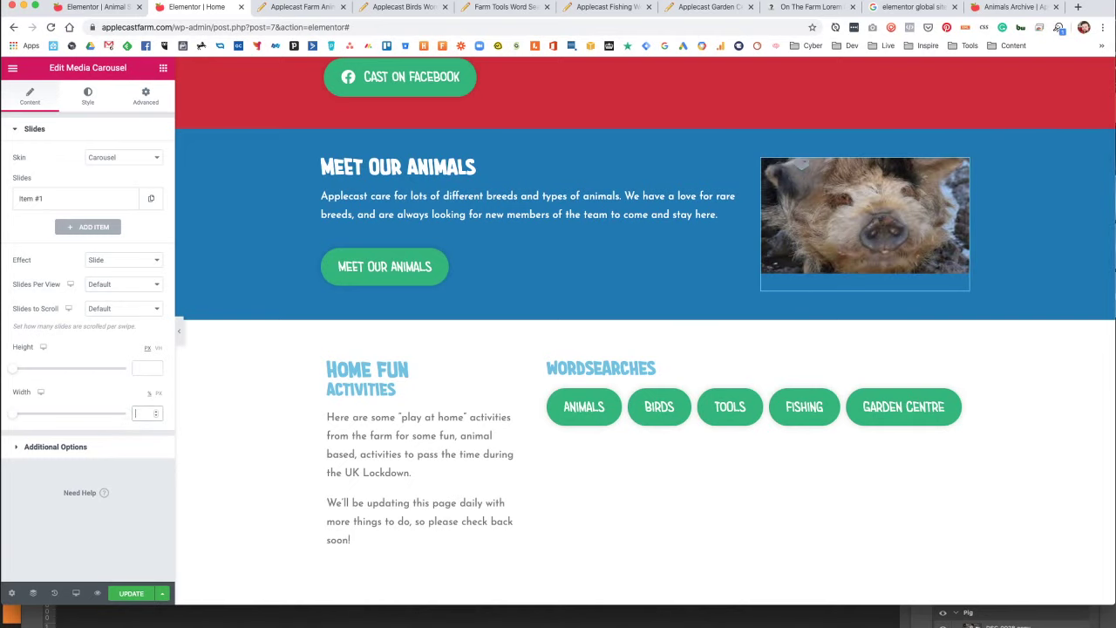
Set the carousel's height to 400 px.
{"action": "left_click_drag", "start_coordinate": [18, 368], "coordinate": [51, 370]}
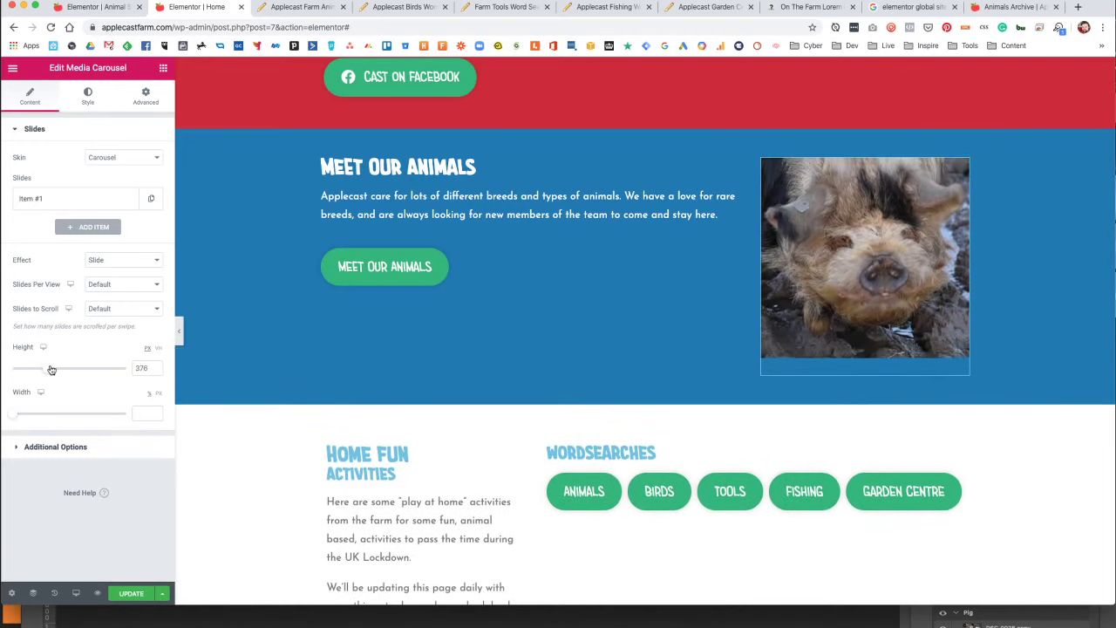
{"action": "double_click", "coordinate": [140, 369]}
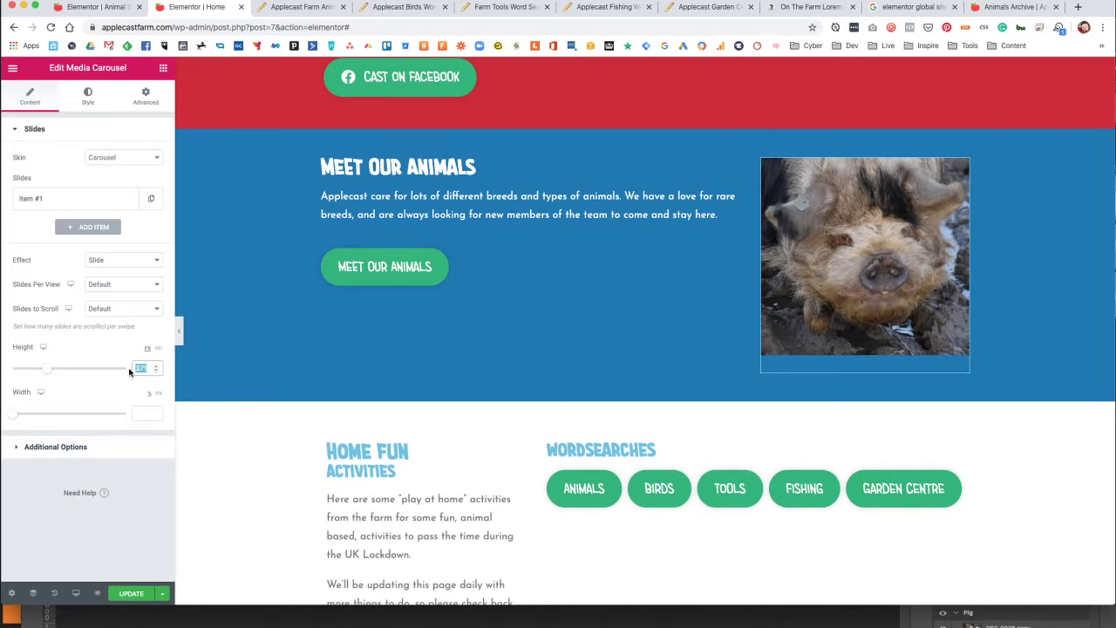
{"action": "type", "text": "400"}
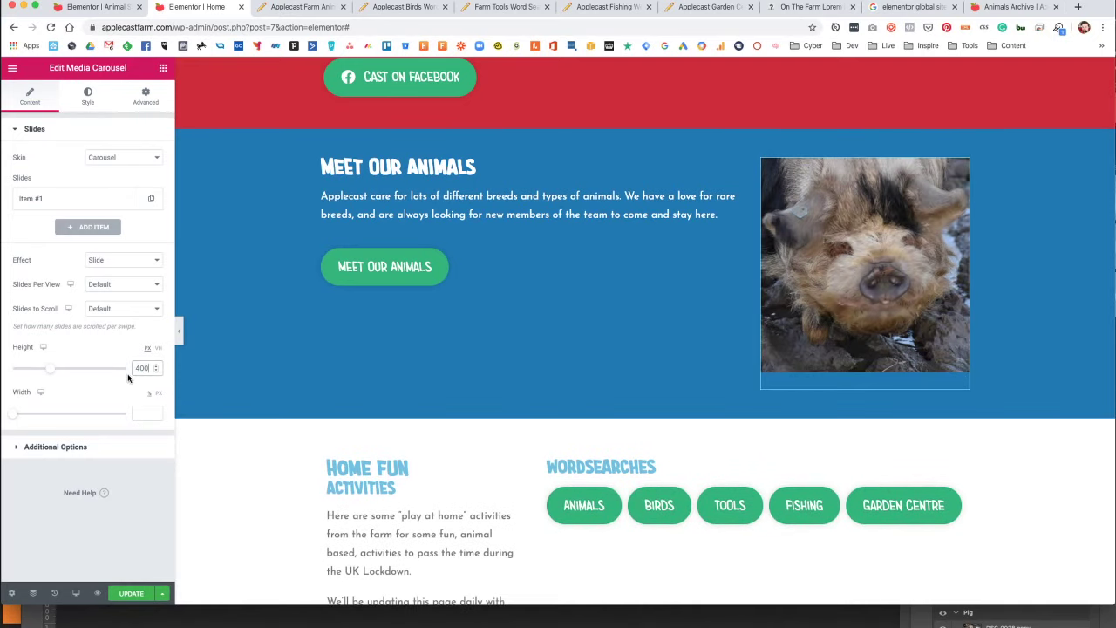
Round the carousel's slides into circles with a border radius of 50%.
{"action": "left_click", "coordinate": [60, 447]}
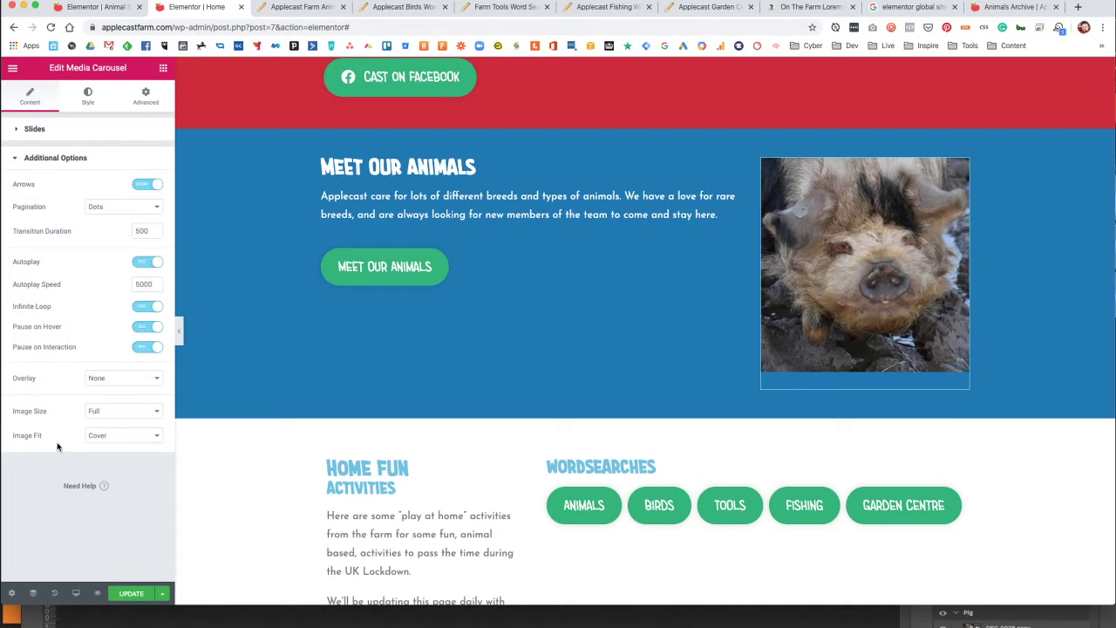
{"action": "left_click", "coordinate": [88, 101]}
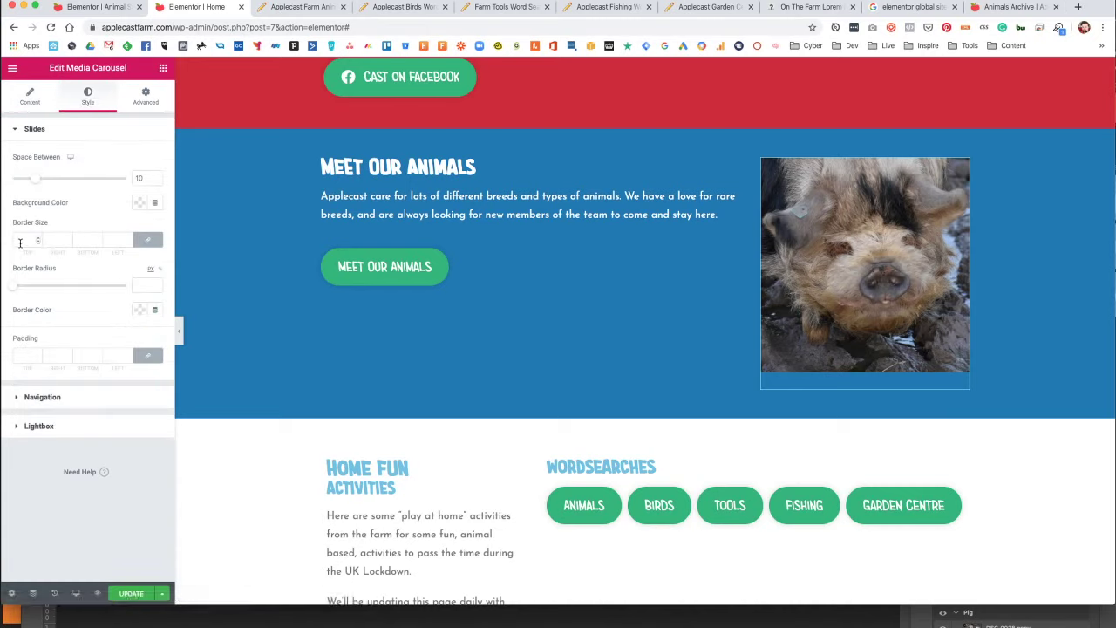
{"action": "left_click", "coordinate": [138, 283]}
{"action": "type", "text": "50"}
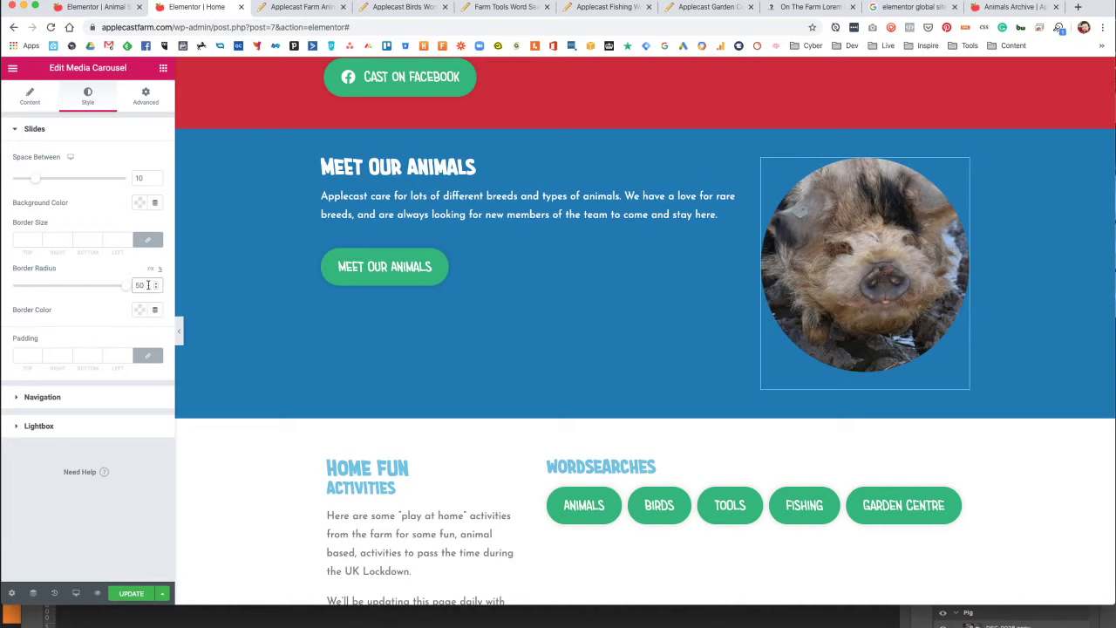
Duplicate the pig slide and change the copy's image to Applecast_Farm_SheepSquare.jpg.
{"action": "left_click", "coordinate": [31, 99]}
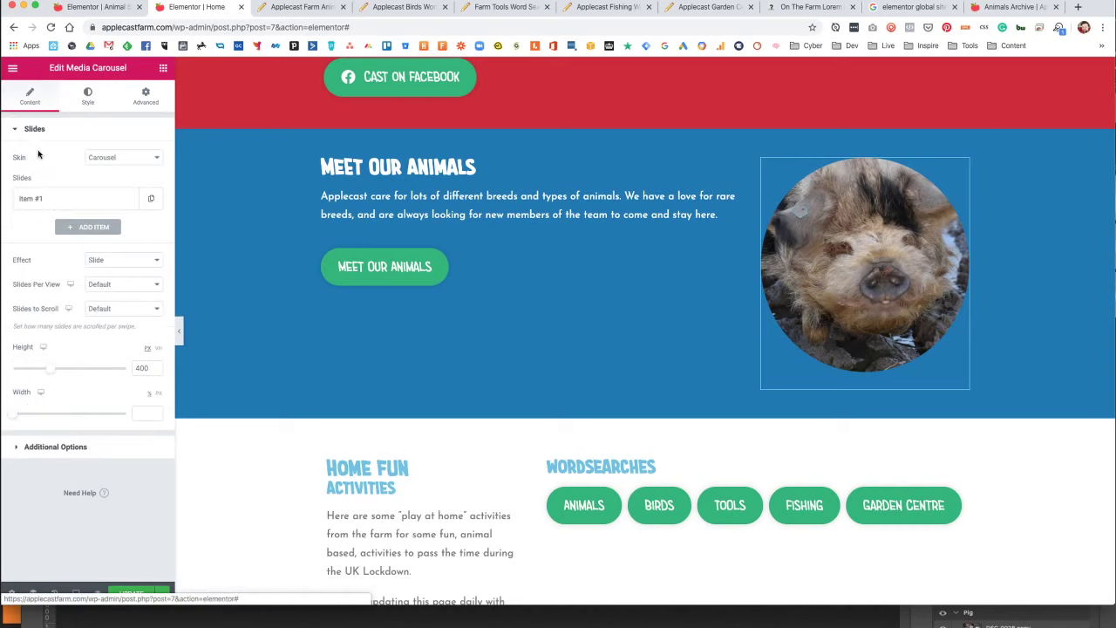
{"action": "left_click", "coordinate": [100, 226]}
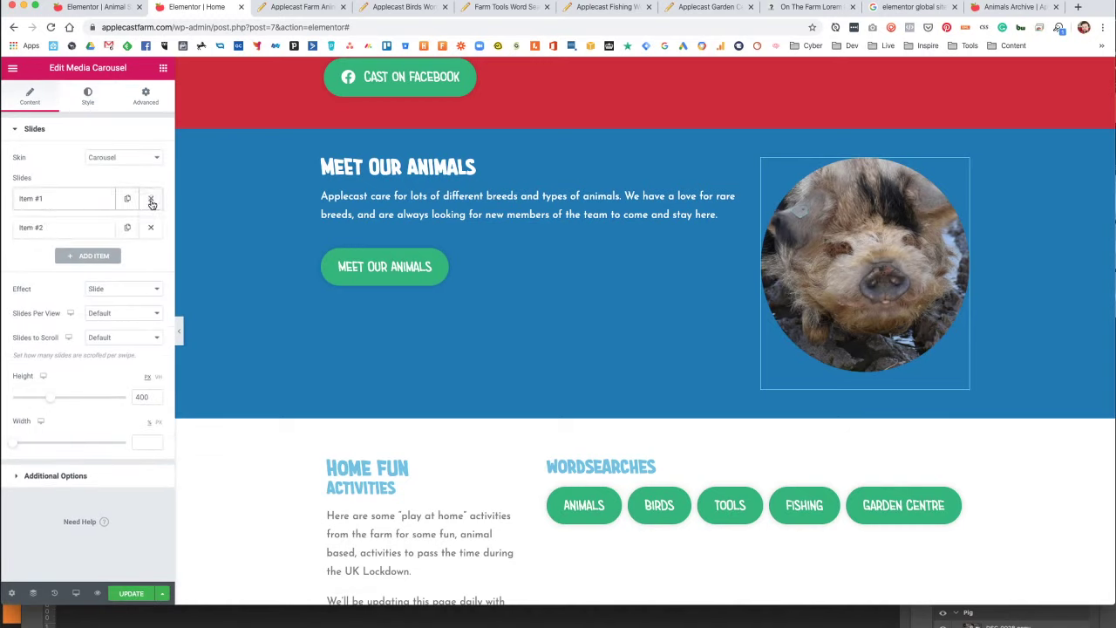
{"action": "left_click", "coordinate": [79, 225]}
{"action": "left_click", "coordinate": [88, 308]}
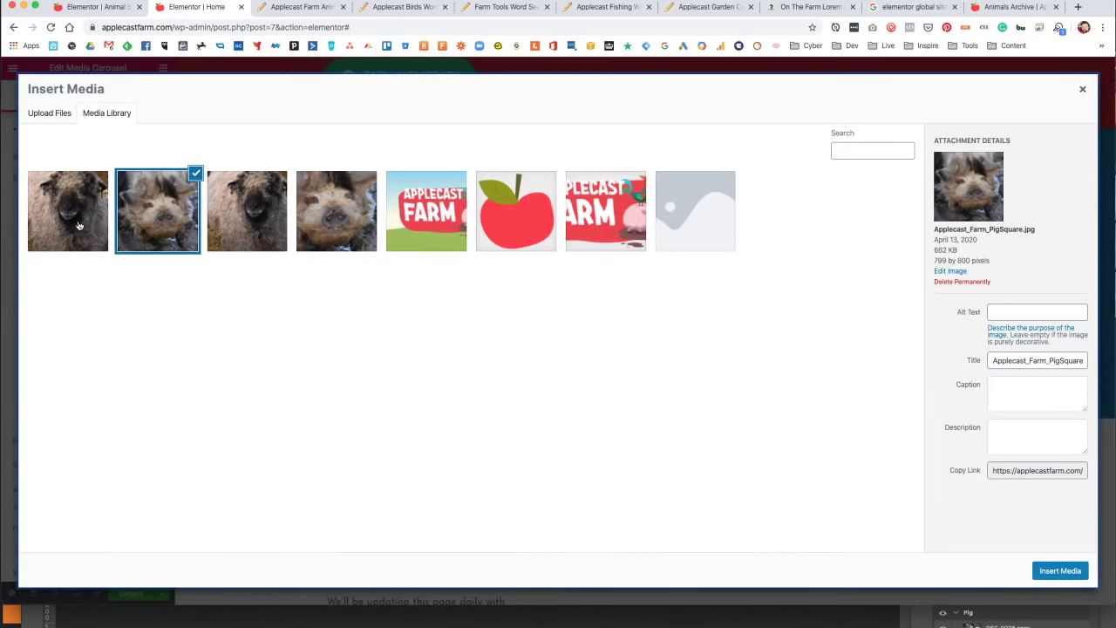
{"action": "left_click", "coordinate": [78, 220]}
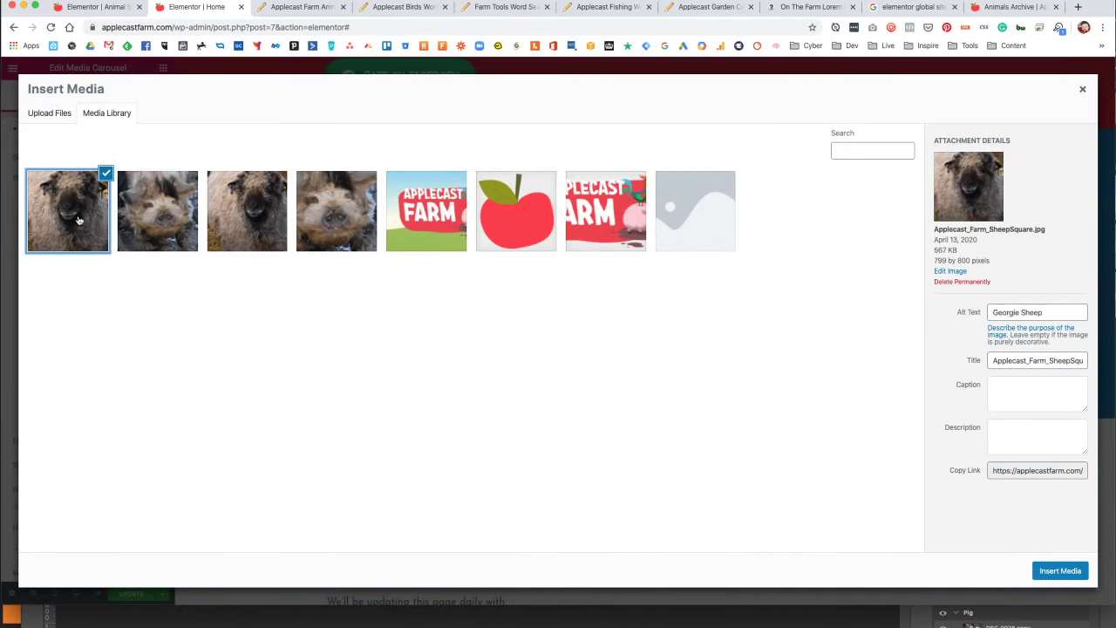
{"action": "left_click", "coordinate": [1051, 572]}
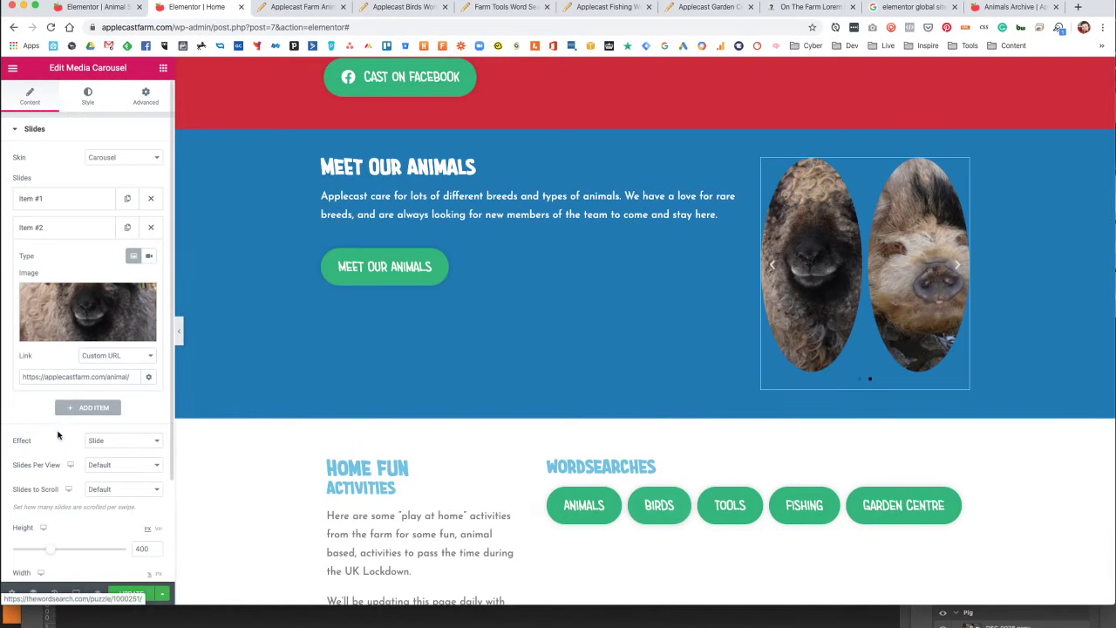
Look through the carousel's slide, additional, style and advanced settings for options controlling how the two slides are displayed.
{"action": "scroll", "coordinate": [45, 492], "scroll_direction": "down", "scroll_amount": 1}
{"action": "scroll", "coordinate": [45, 492], "scroll_direction": "down", "scroll_amount": 5}
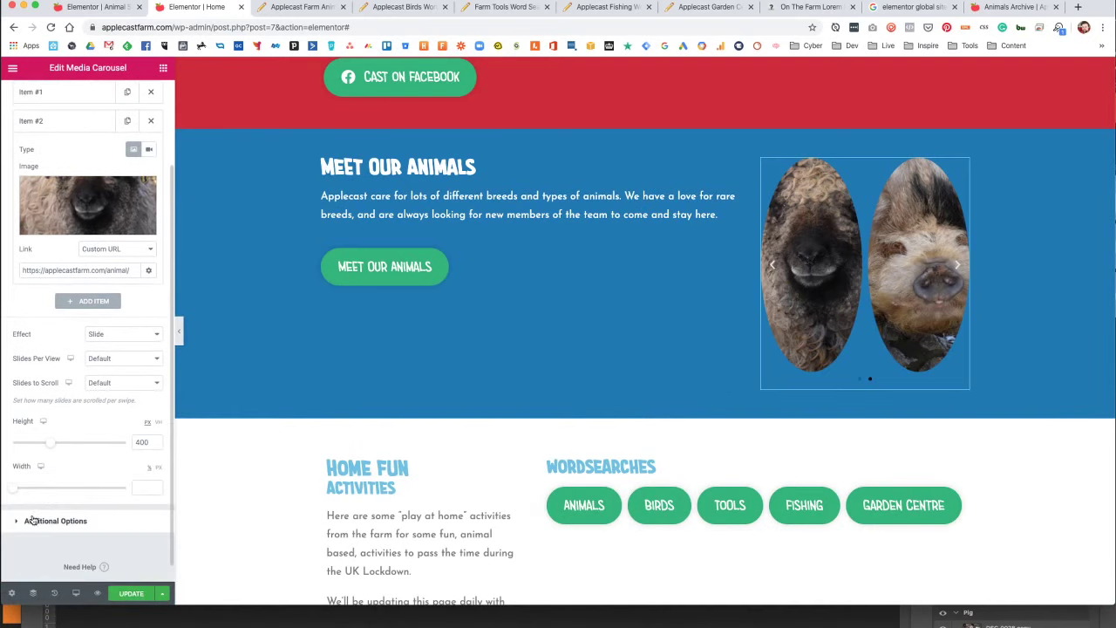
{"action": "scroll", "coordinate": [35, 520], "scroll_direction": "up", "scroll_amount": 6}
{"action": "scroll", "coordinate": [35, 410], "scroll_direction": "down", "scroll_amount": 5}
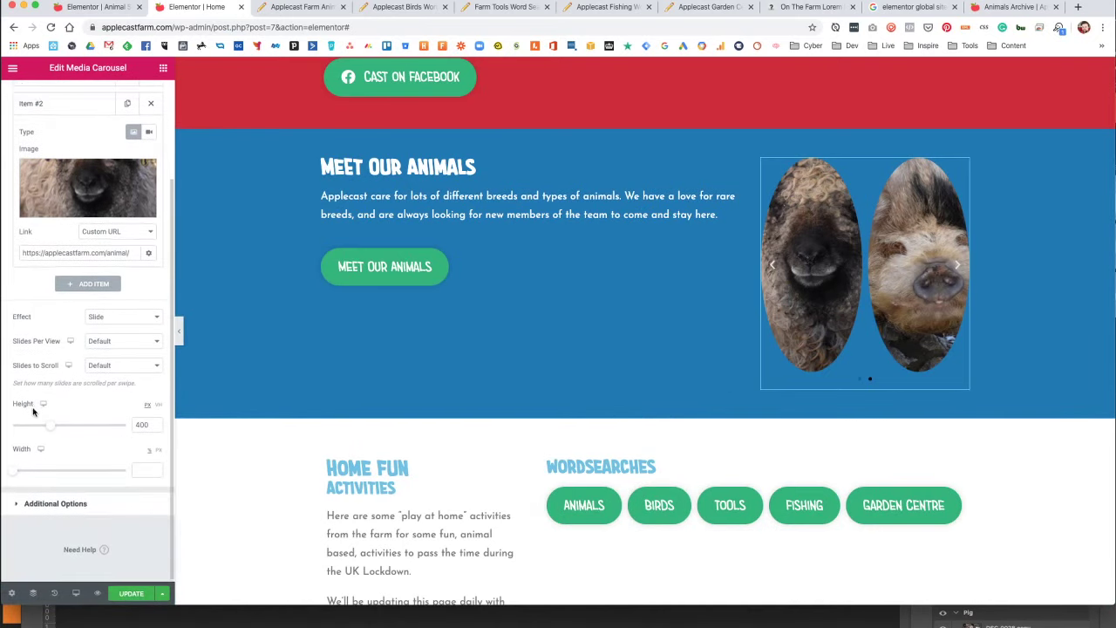
{"action": "left_click", "coordinate": [61, 501]}
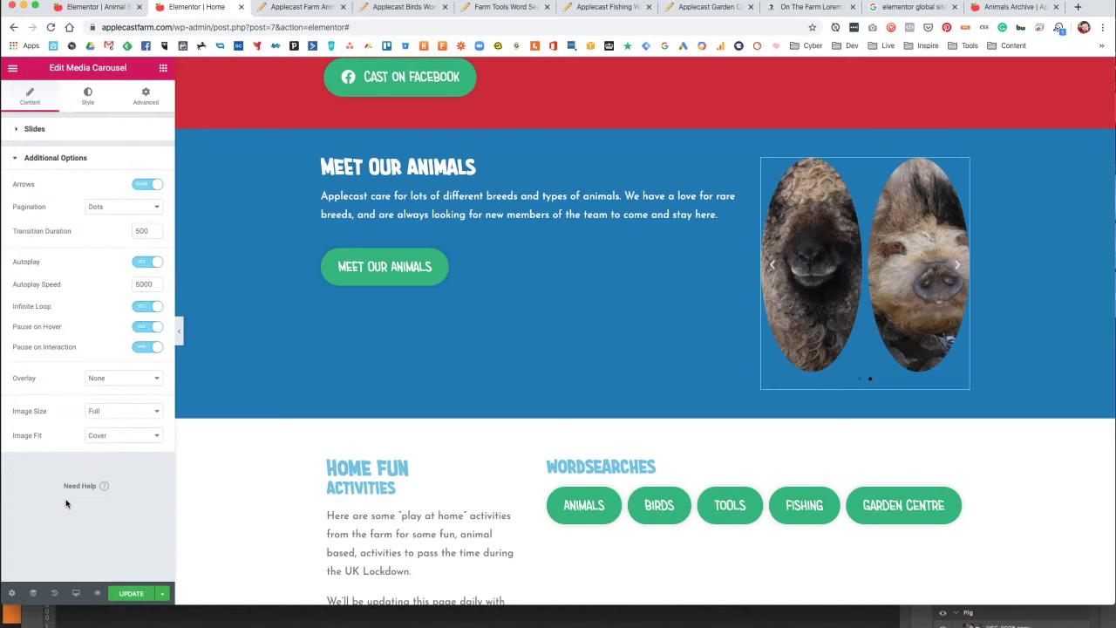
{"action": "left_click", "coordinate": [65, 129]}
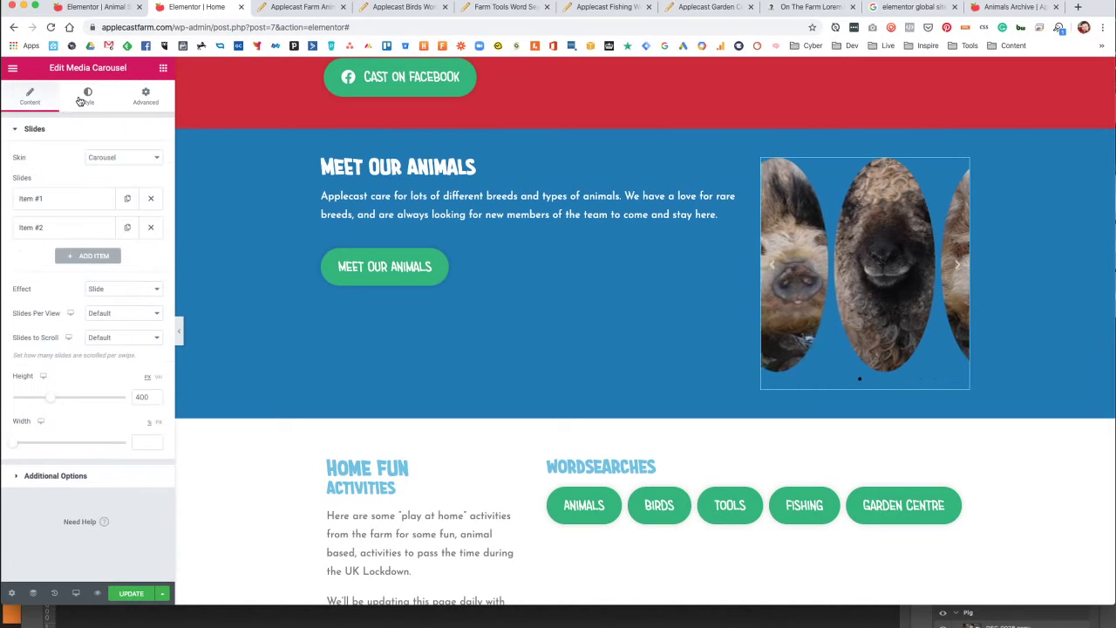
{"action": "left_click", "coordinate": [87, 96]}
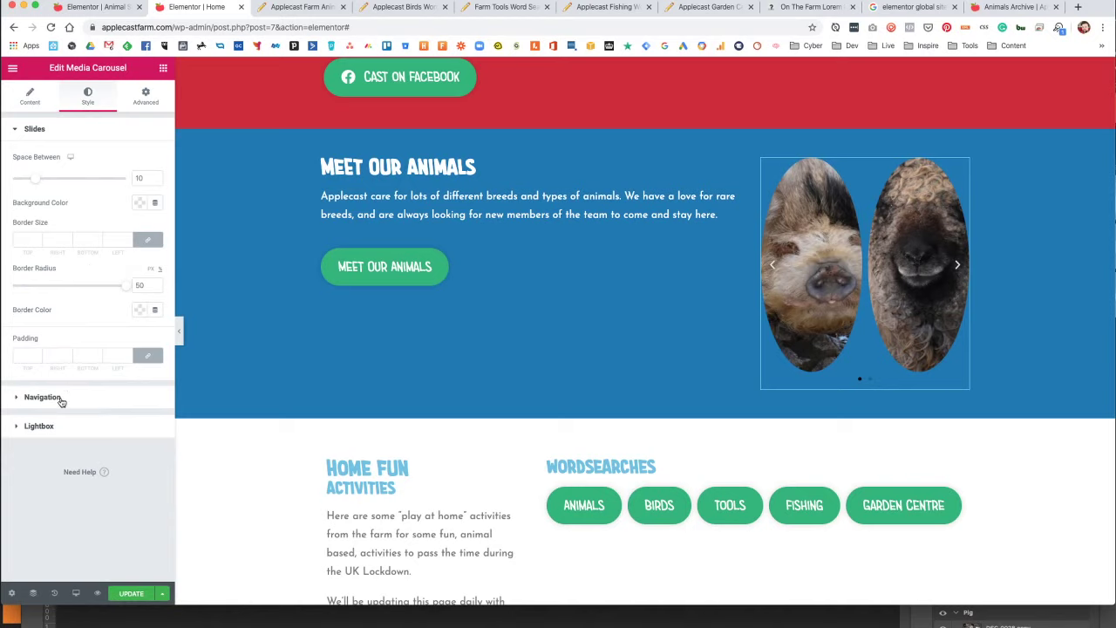
{"action": "left_click", "coordinate": [135, 102]}
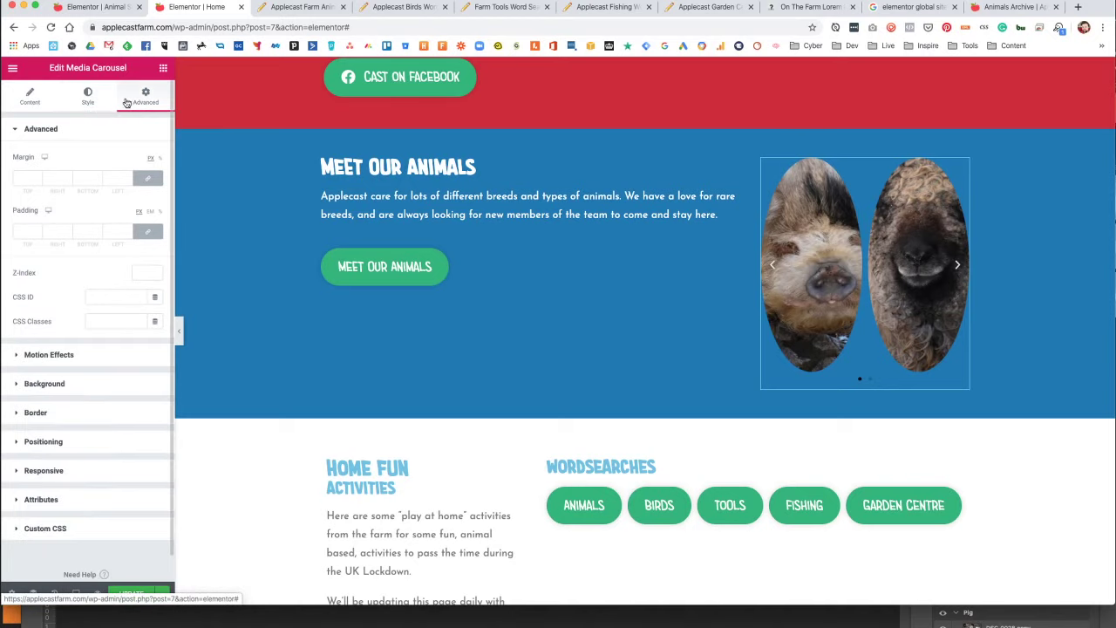
{"action": "left_click", "coordinate": [39, 103]}
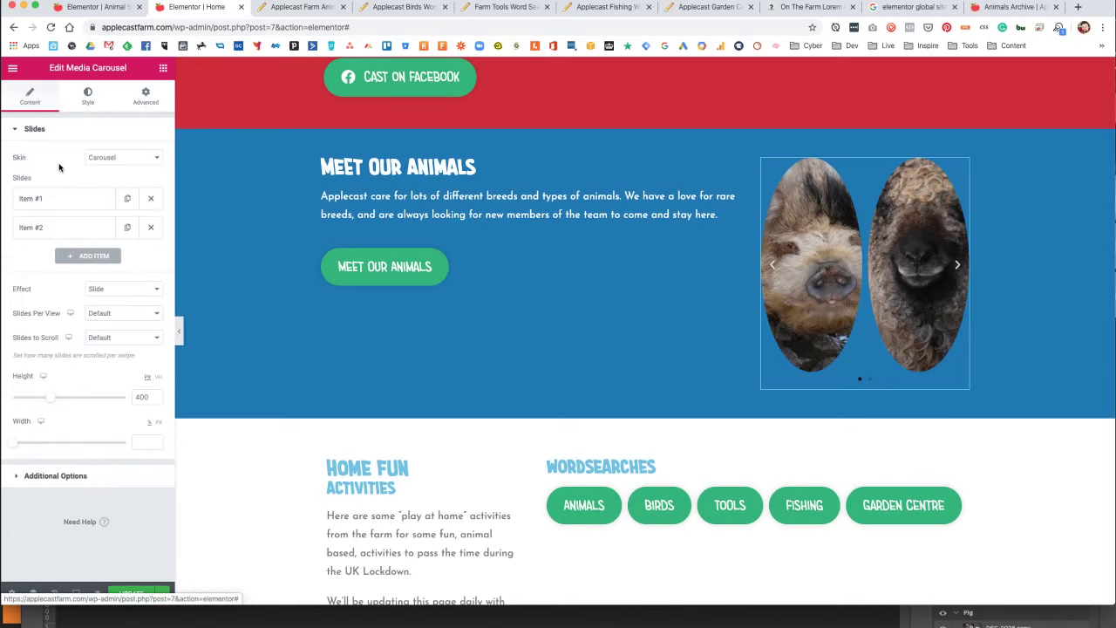
Try the Slideshow skin on the media carousel with a 1:1 thumbnail ratio.
{"action": "left_click", "coordinate": [103, 159]}
{"action": "left_click", "coordinate": [150, 167]}
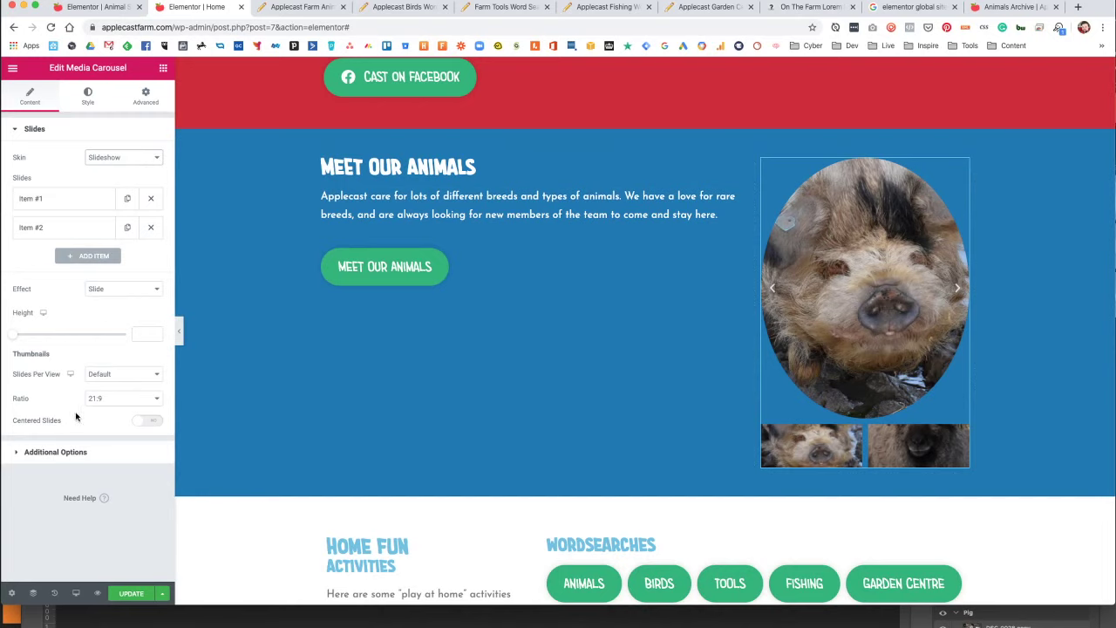
{"action": "left_click", "coordinate": [120, 401]}
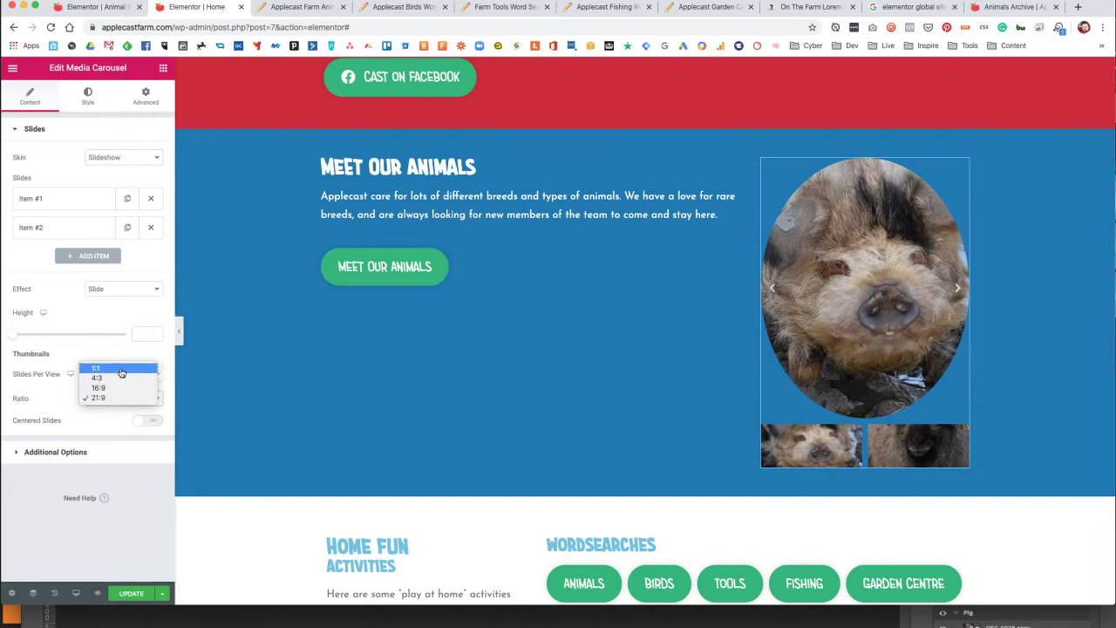
{"action": "left_click", "coordinate": [122, 373]}
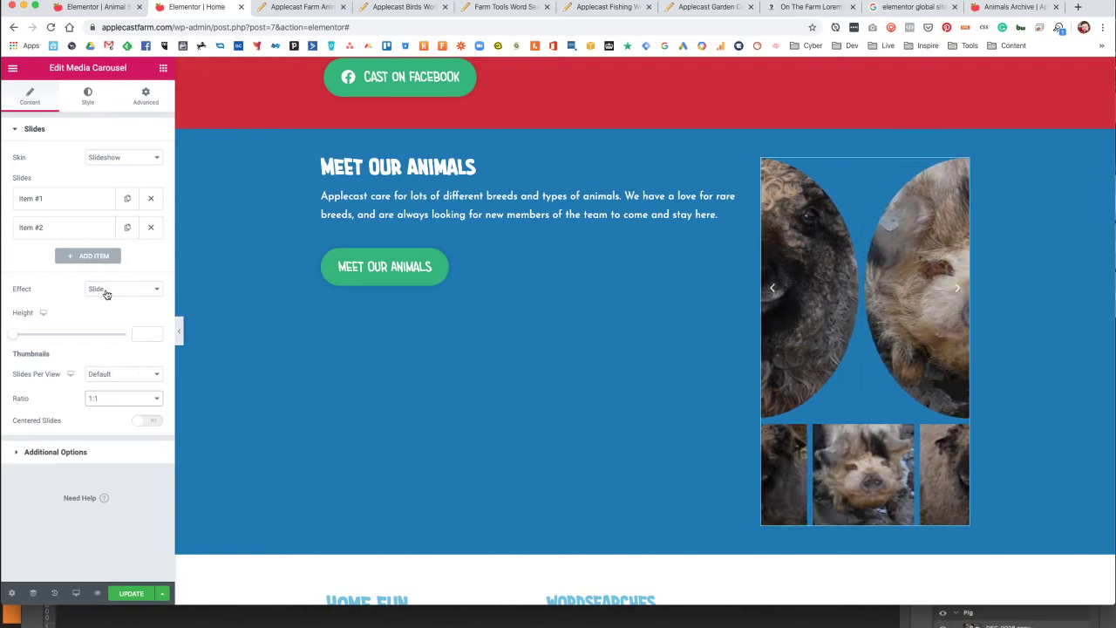
Clear the border radius from the carousel's slides so the photos have square corners.
{"action": "left_click", "coordinate": [55, 452]}
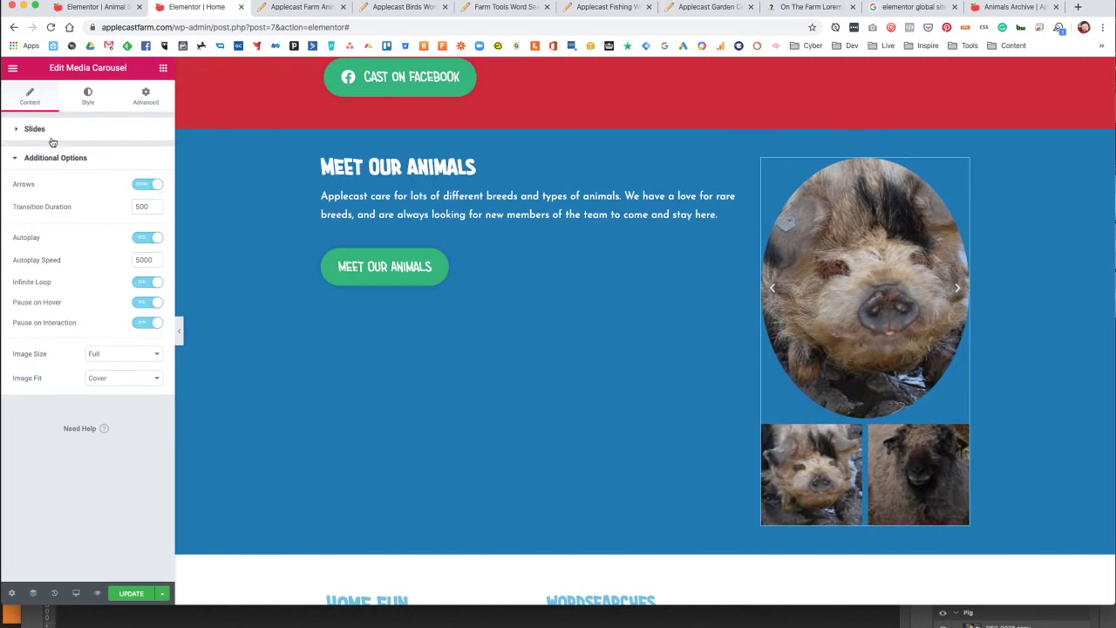
{"action": "left_click", "coordinate": [35, 132]}
{"action": "left_click", "coordinate": [48, 199]}
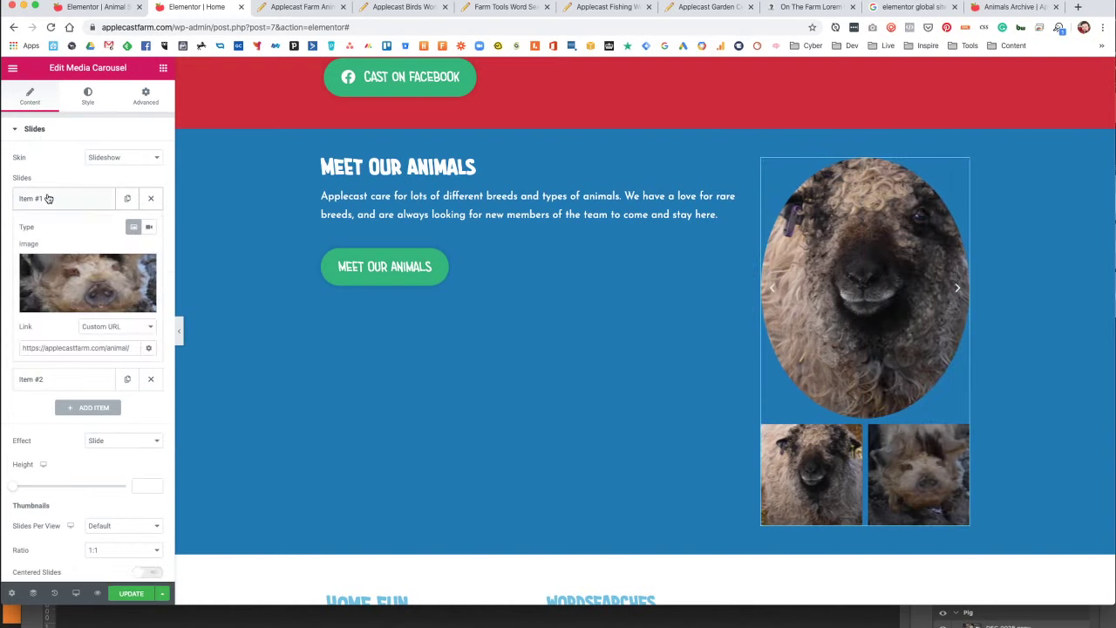
{"action": "scroll", "coordinate": [43, 456], "scroll_direction": "down", "scroll_amount": 2}
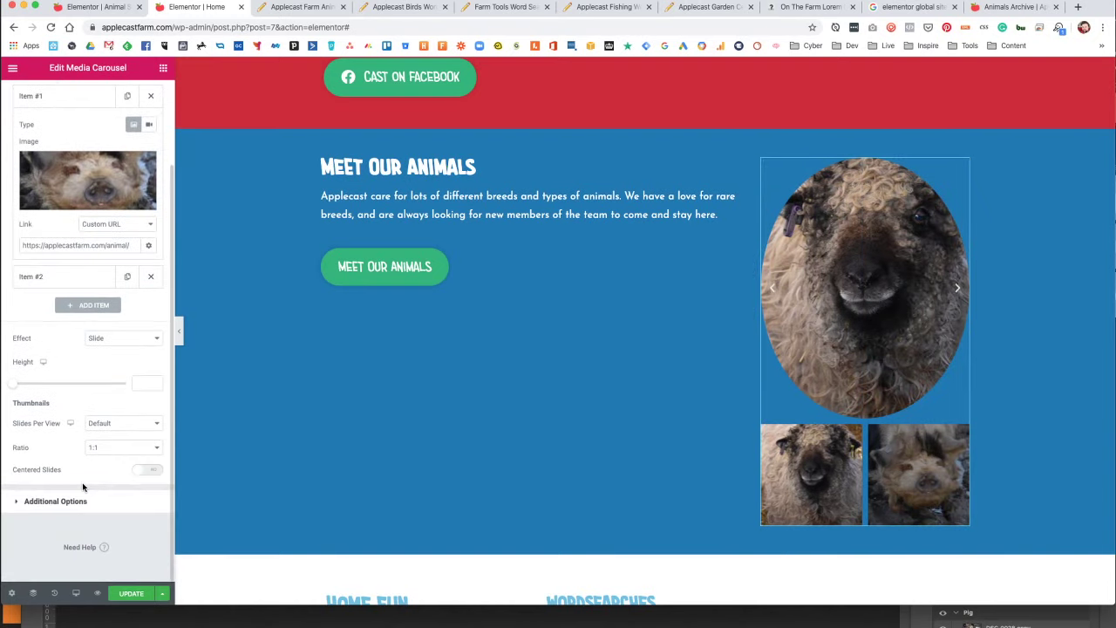
{"action": "scroll", "coordinate": [44, 332], "scroll_direction": "up", "scroll_amount": 2}
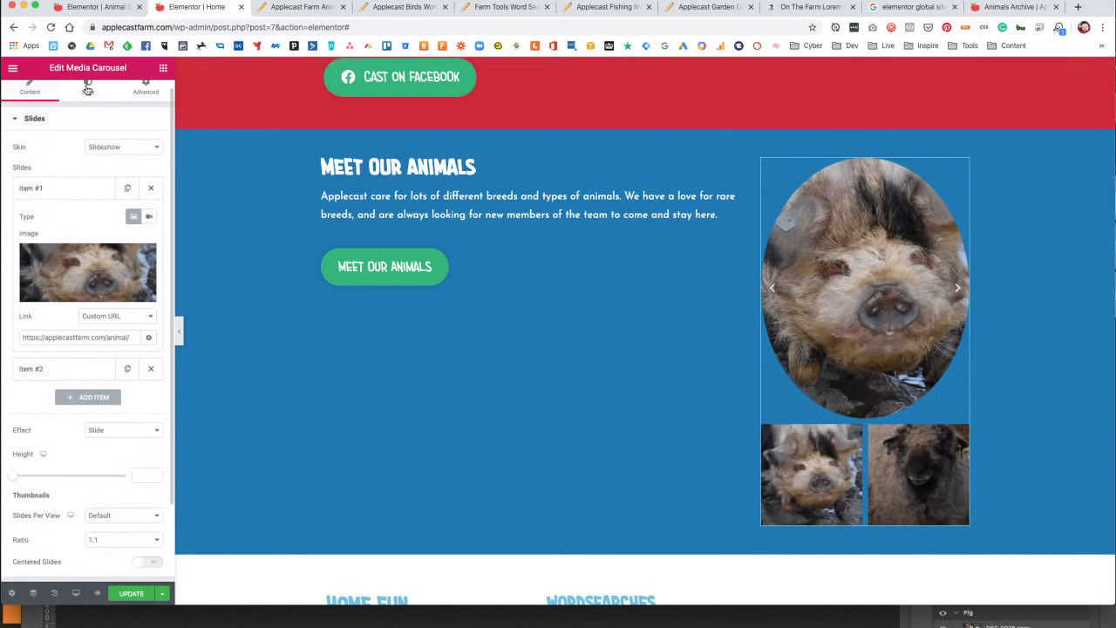
{"action": "left_click", "coordinate": [87, 89]}
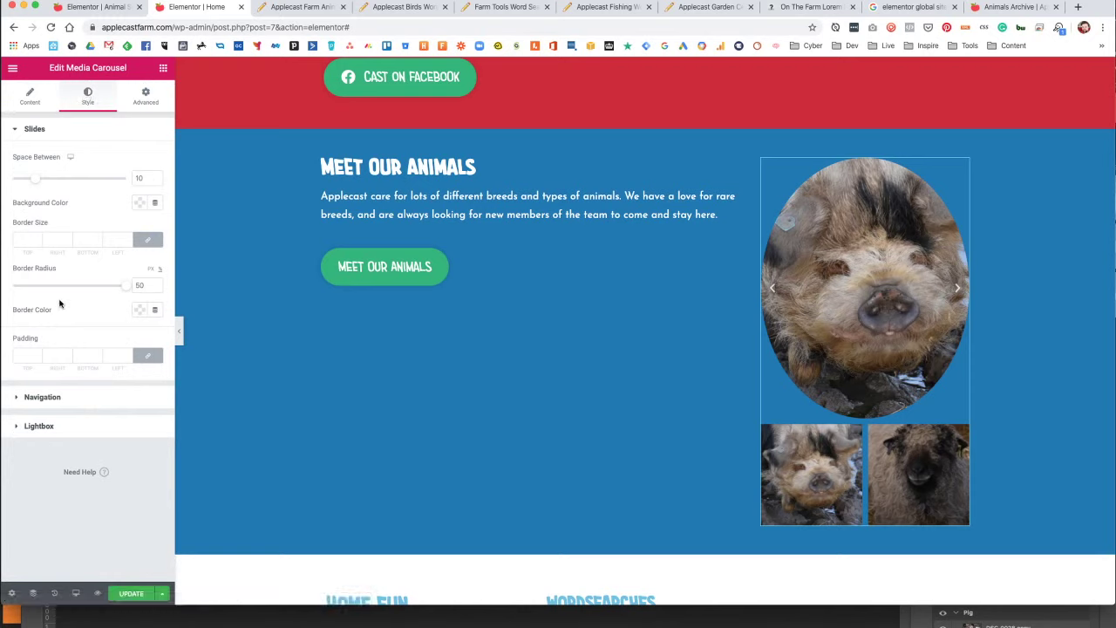
{"action": "left_click", "coordinate": [42, 397]}
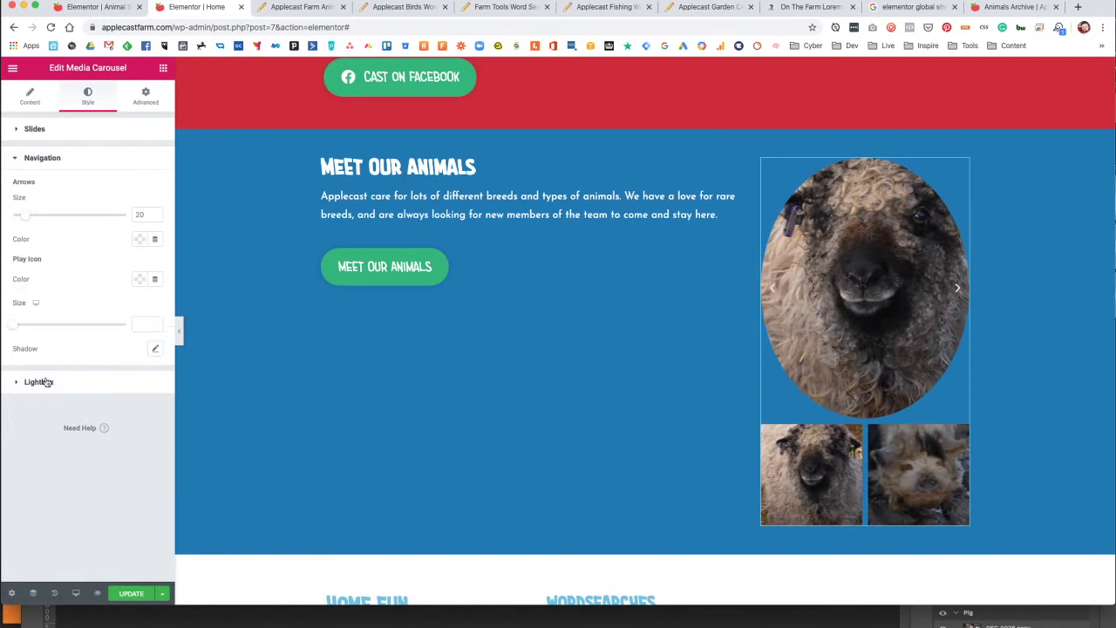
{"action": "left_click", "coordinate": [35, 157]}
{"action": "left_click", "coordinate": [35, 130]}
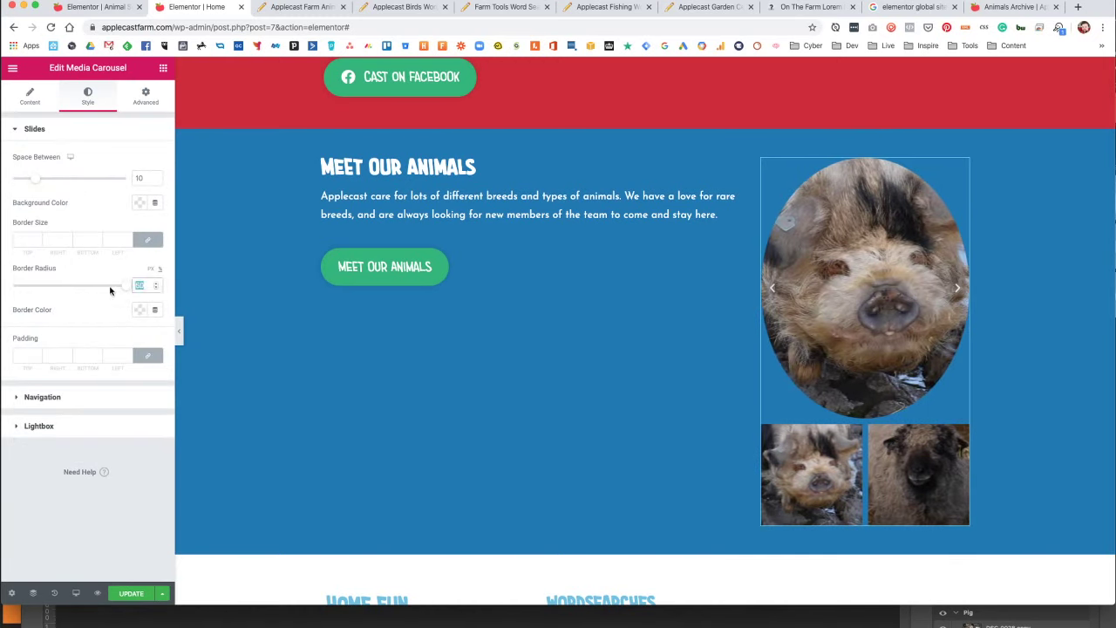
{"action": "key", "text": "BackSpace"}
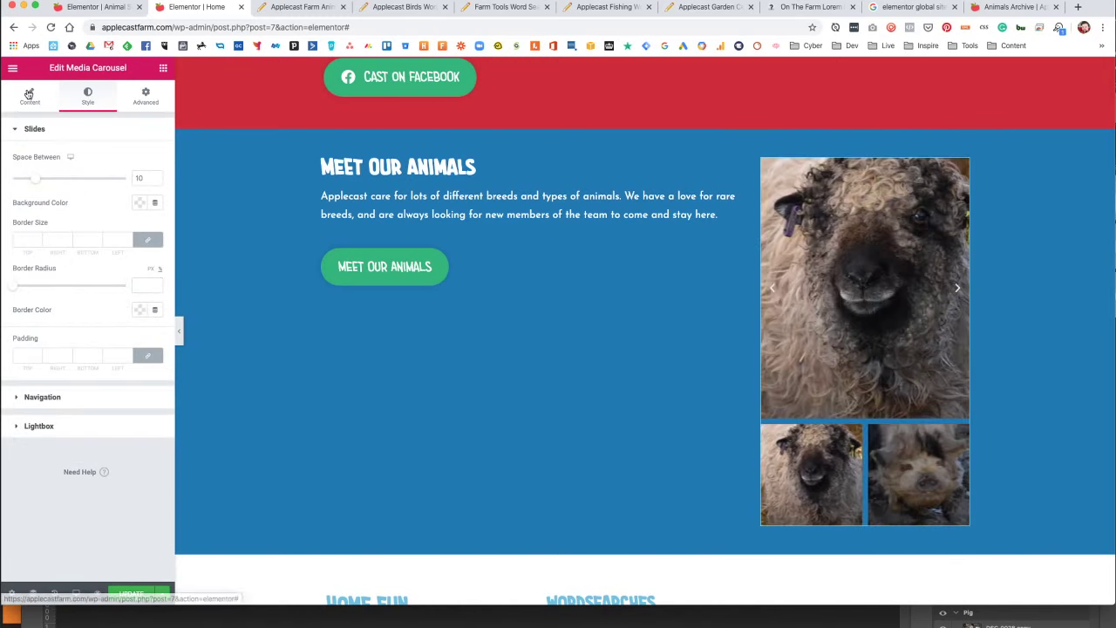
Set the slideshow's height to 225 and its thumbnail ratio to 16:9.
{"action": "left_click", "coordinate": [30, 96]}
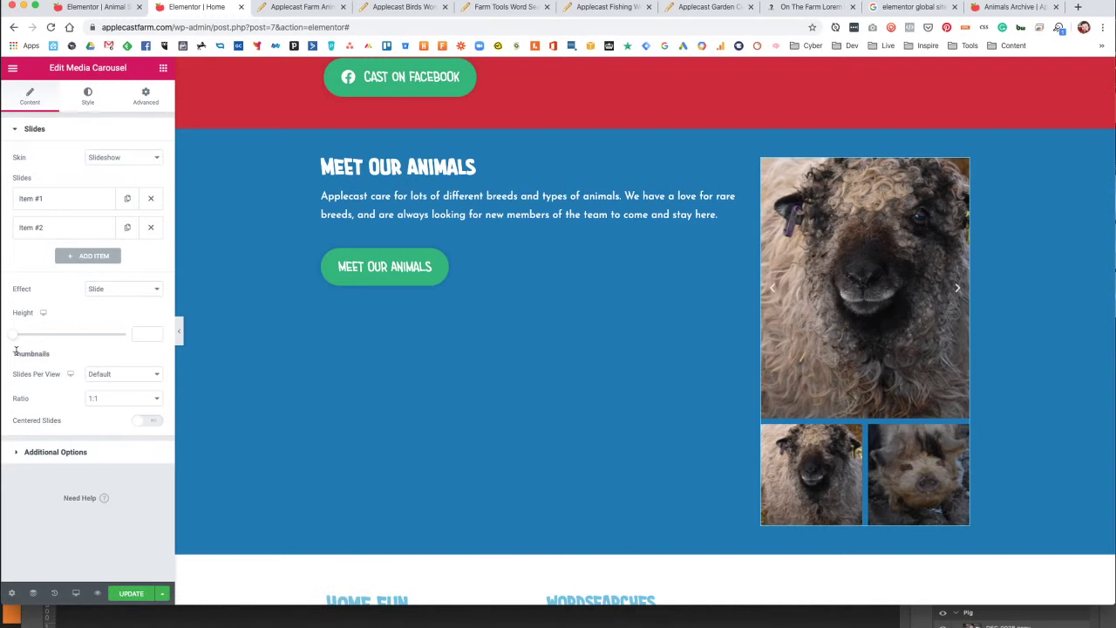
{"action": "mouse_move", "coordinate": [15, 338]}
{"action": "left_mouse_down"}
{"action": "mouse_move", "coordinate": [47, 333]}
{"action": "mouse_move", "coordinate": [35, 334]}
{"action": "left_mouse_up"}
{"action": "left_click", "coordinate": [109, 398]}
{"action": "left_click", "coordinate": [111, 419]}
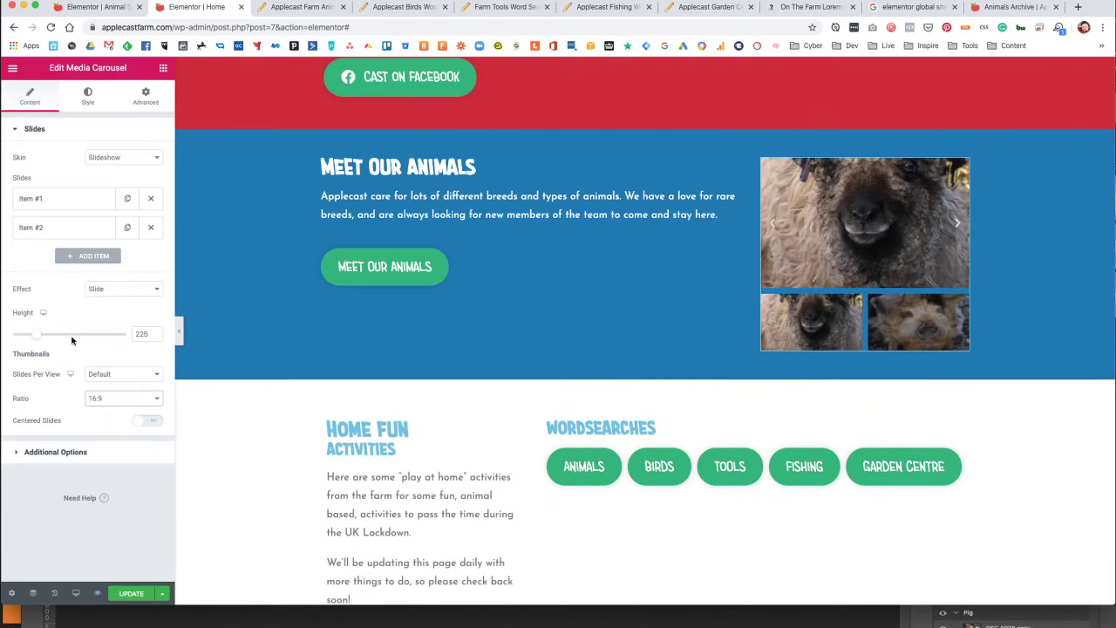
Try the Fade transition effect on the slideshow and return it to Slide.
{"action": "left_click", "coordinate": [105, 289]}
{"action": "left_click", "coordinate": [100, 298]}
{"action": "left_click", "coordinate": [118, 289]}
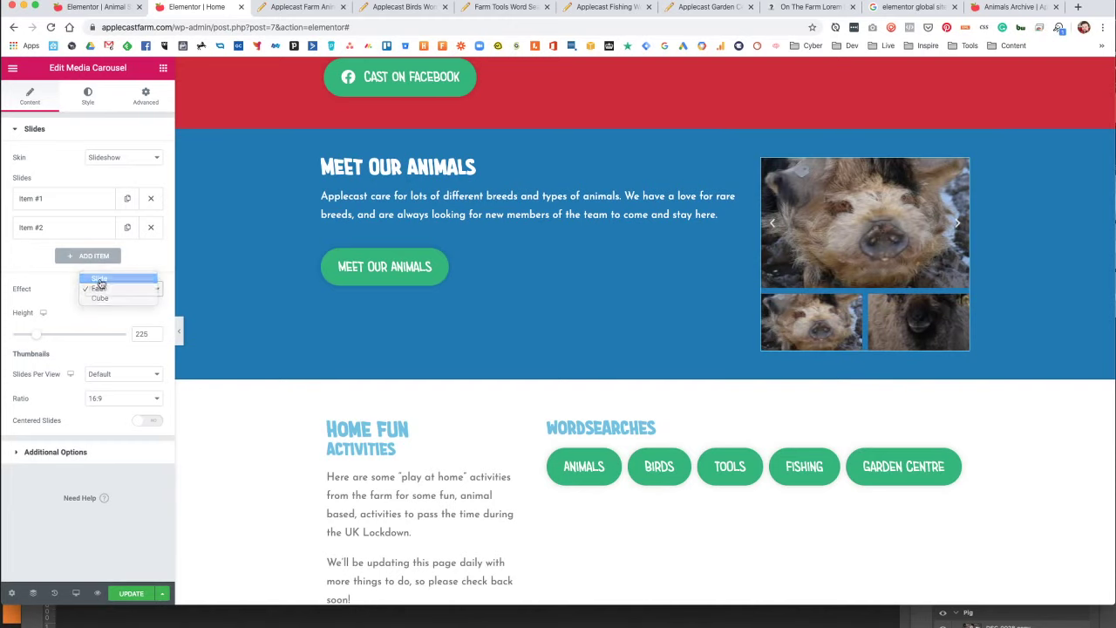
{"action": "left_click", "coordinate": [101, 279]}
Try the Coverflow skin, return the widget to the Carousel skin, and set it to 1 slide per view.
{"action": "left_click", "coordinate": [122, 157]}
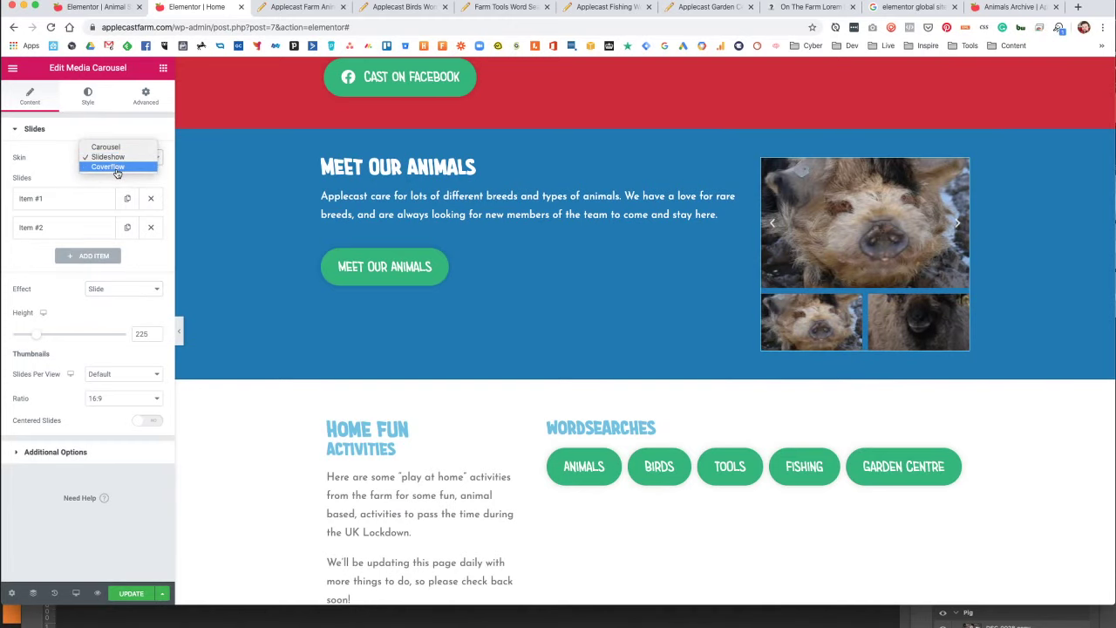
{"action": "left_click", "coordinate": [117, 167]}
{"action": "left_click", "coordinate": [129, 160]}
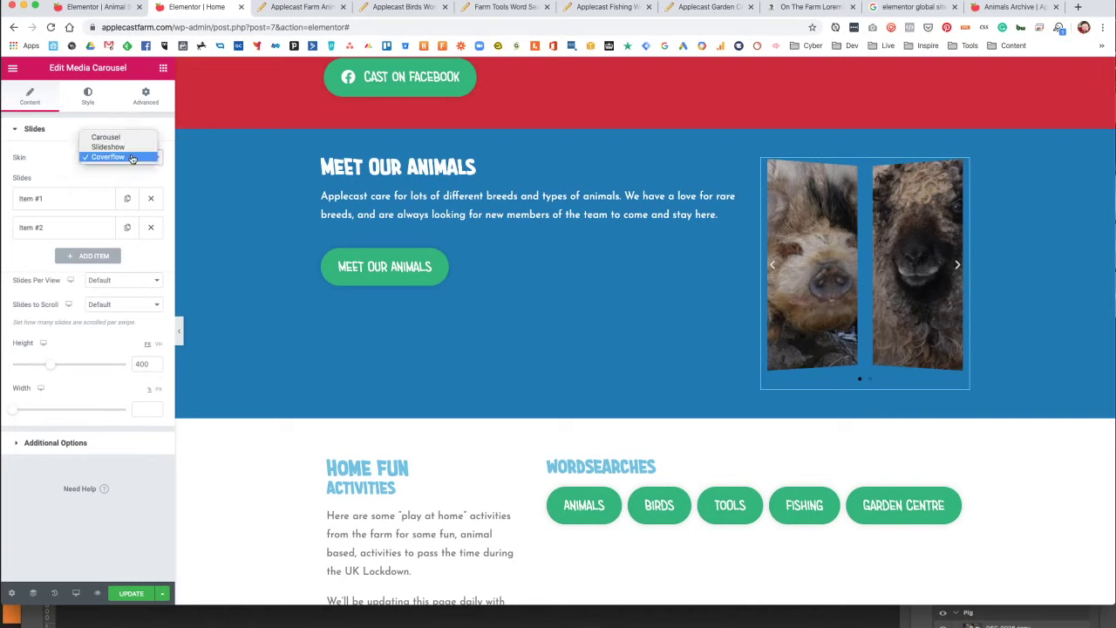
{"action": "left_click", "coordinate": [127, 136]}
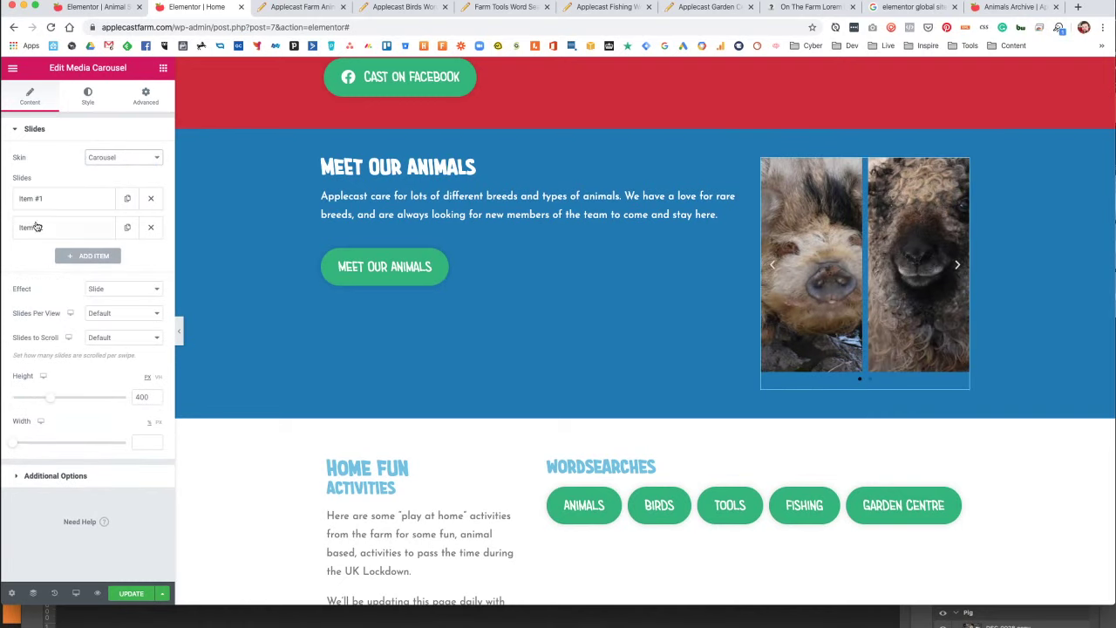
{"action": "left_click", "coordinate": [127, 316]}
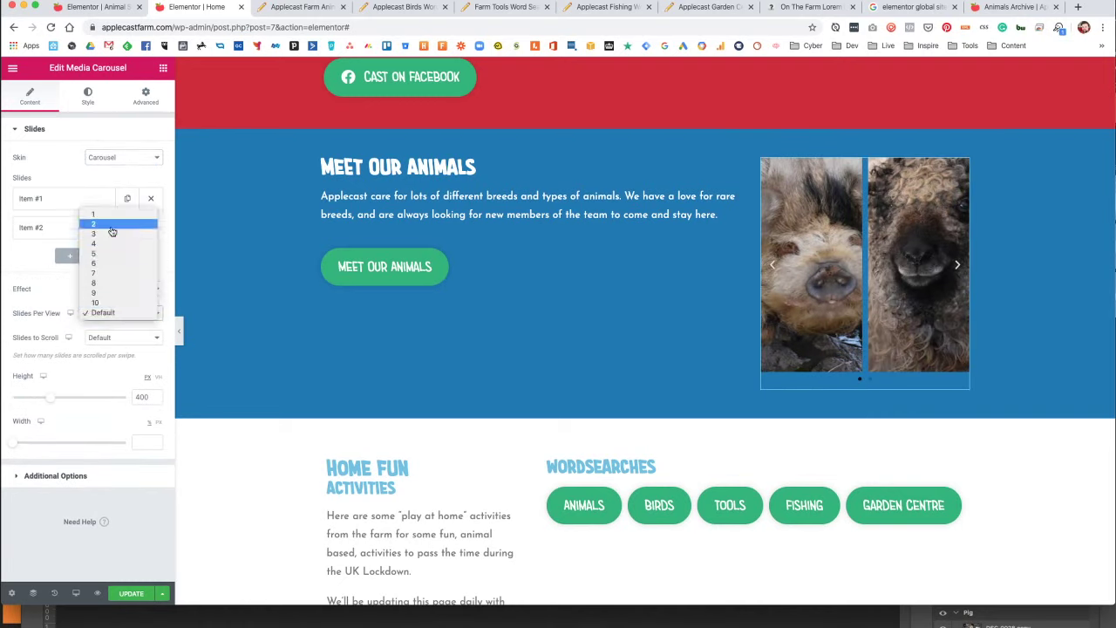
{"action": "left_click", "coordinate": [108, 215]}
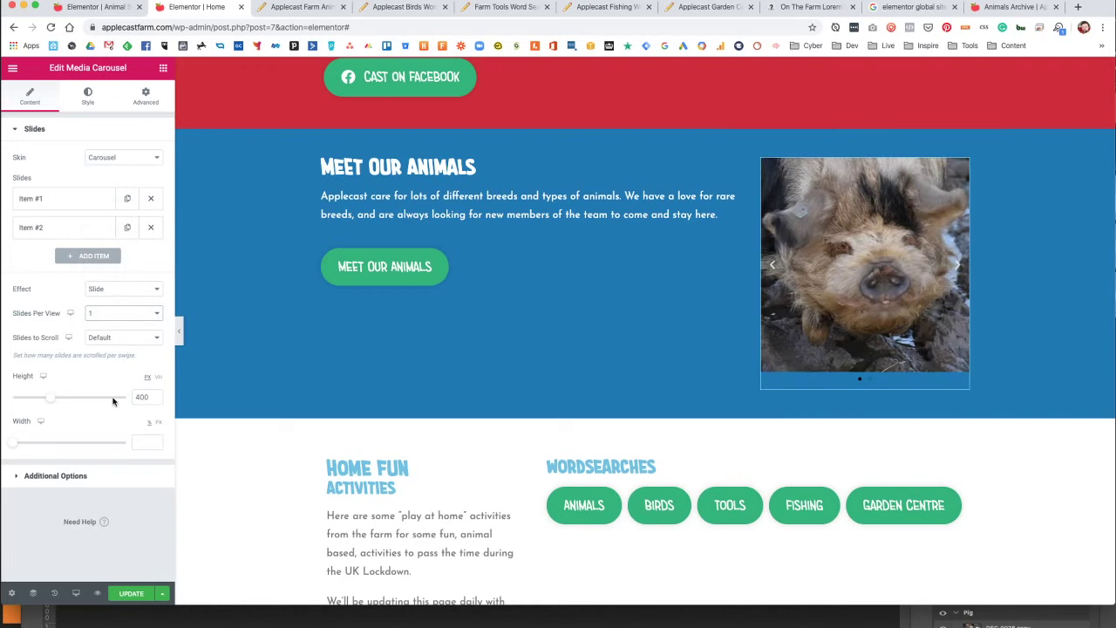
Make the carousel's arrows, pagination and play icon white (#FFFFFF), with pagination size 10 and play icon size 20.
{"action": "left_click", "coordinate": [87, 96]}
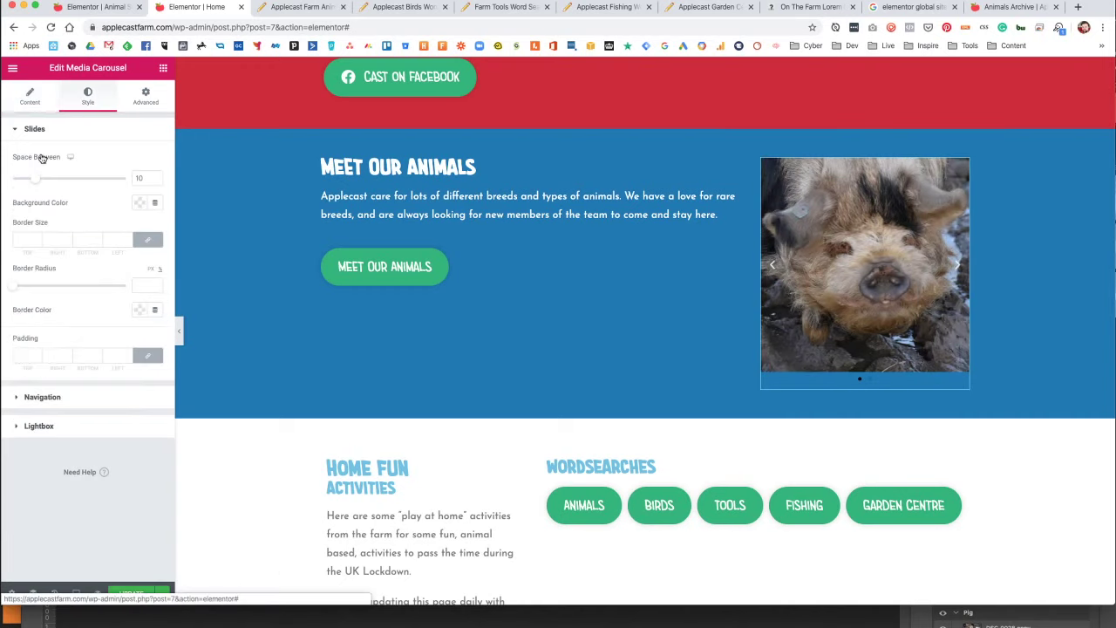
{"action": "left_click", "coordinate": [40, 397]}
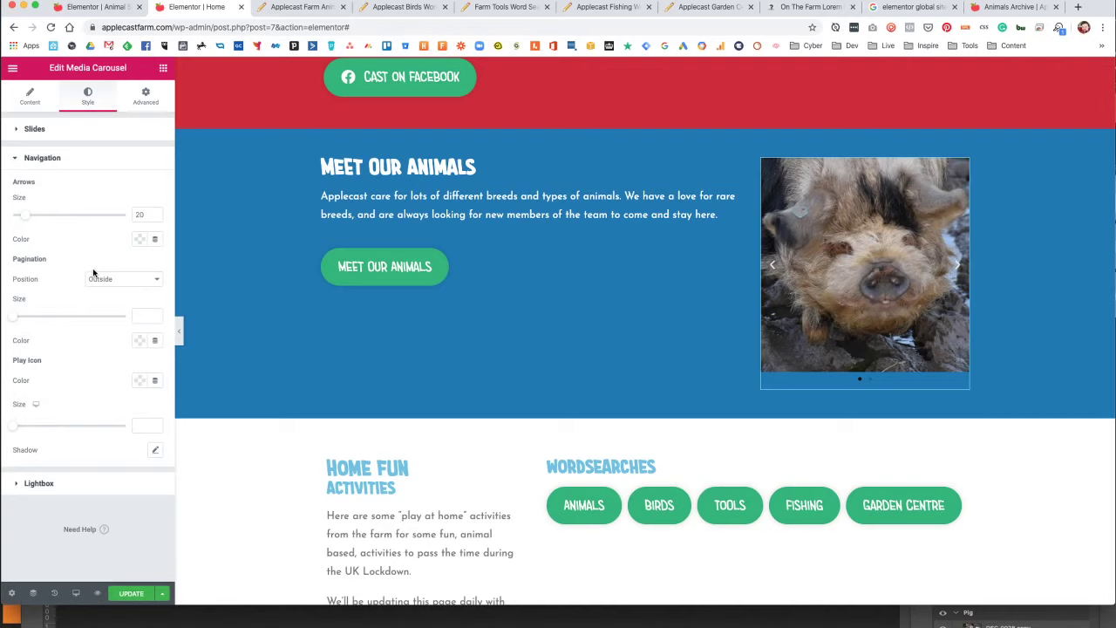
{"action": "left_click", "coordinate": [140, 239]}
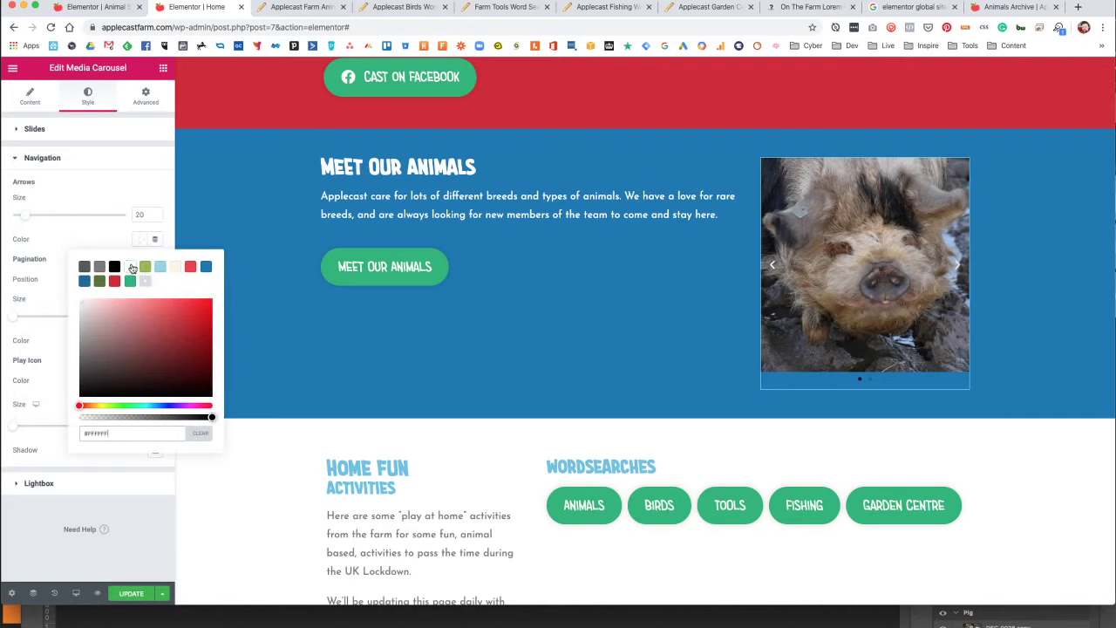
{"action": "left_click", "coordinate": [54, 232]}
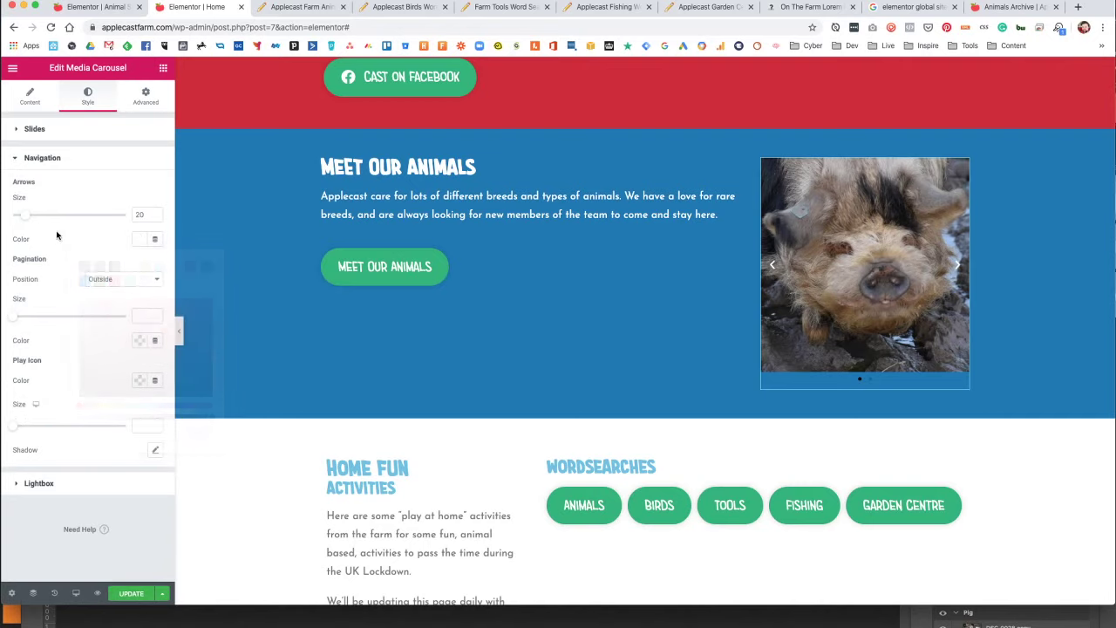
{"action": "left_click", "coordinate": [140, 341]}
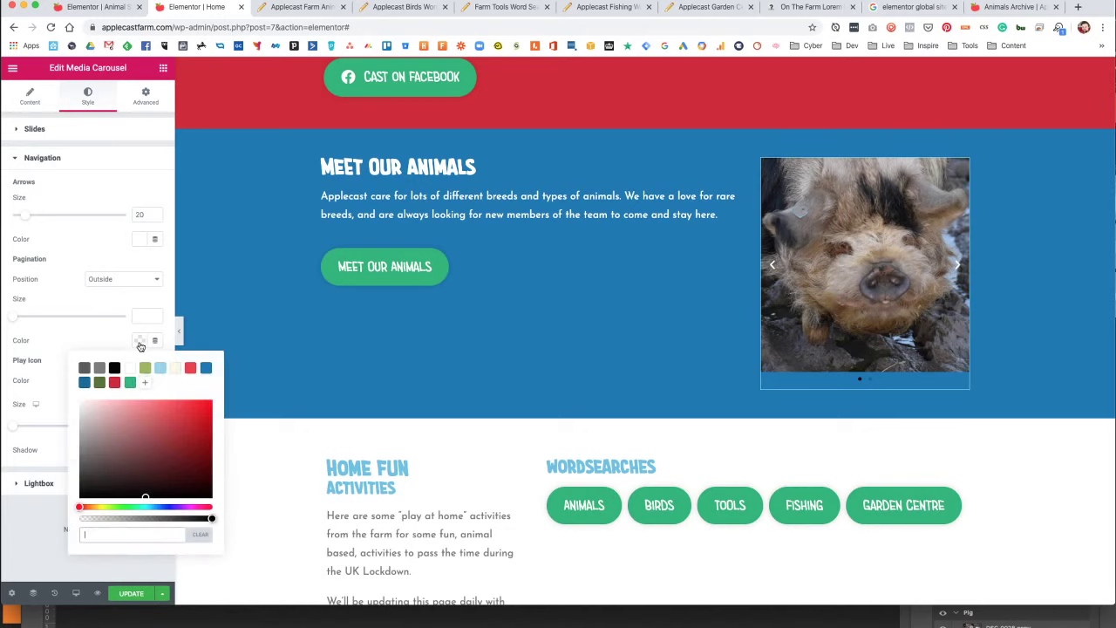
{"action": "left_click", "coordinate": [70, 335]}
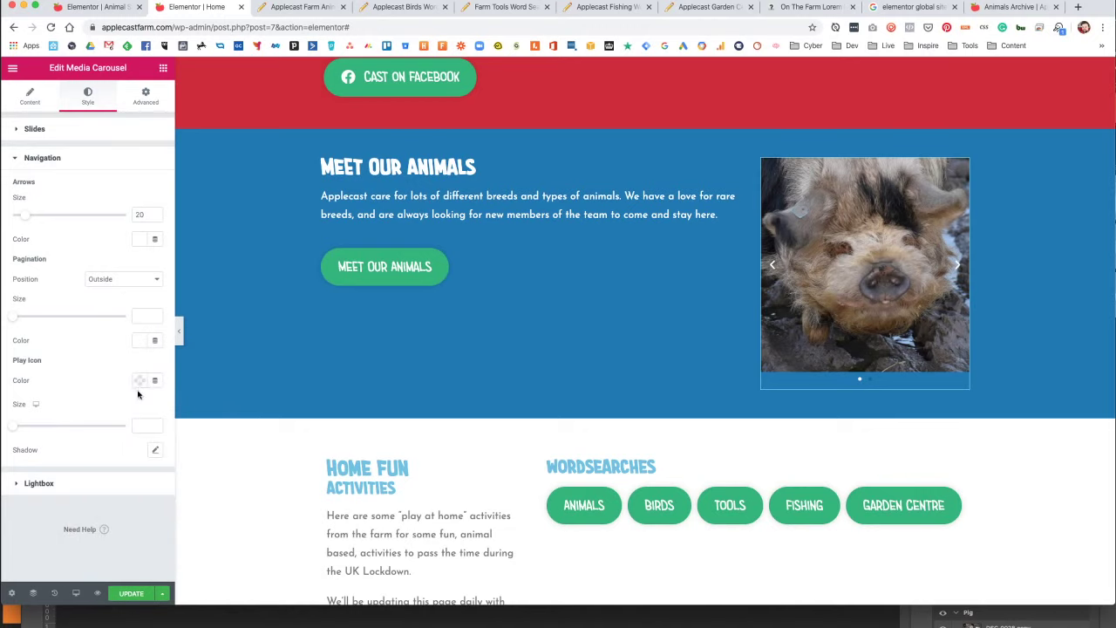
{"action": "left_click", "coordinate": [140, 380]}
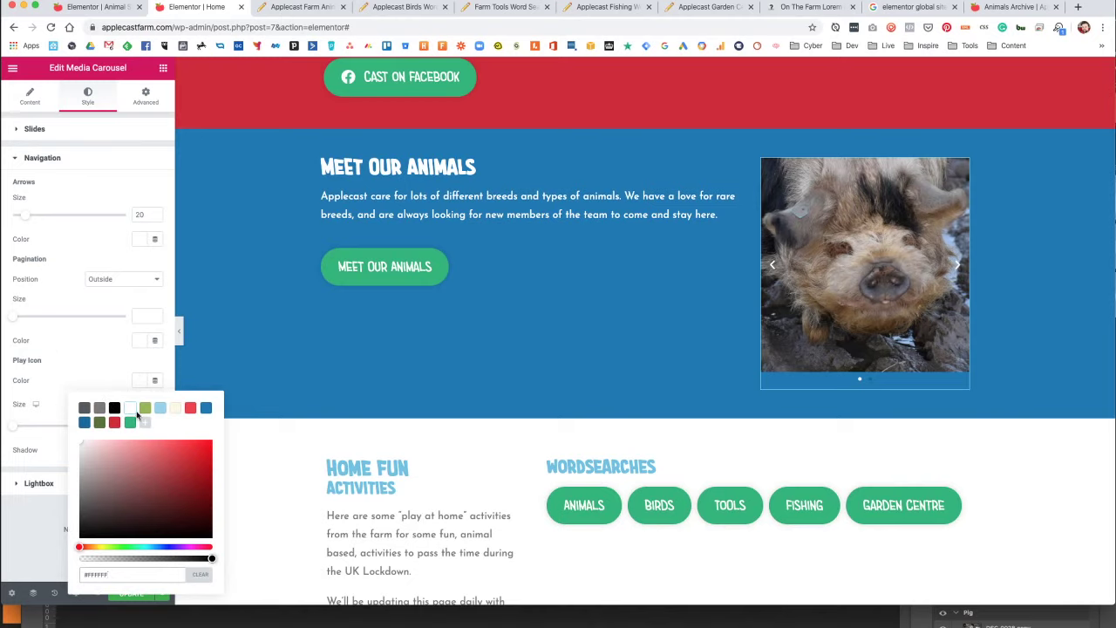
{"action": "left_click", "coordinate": [78, 352]}
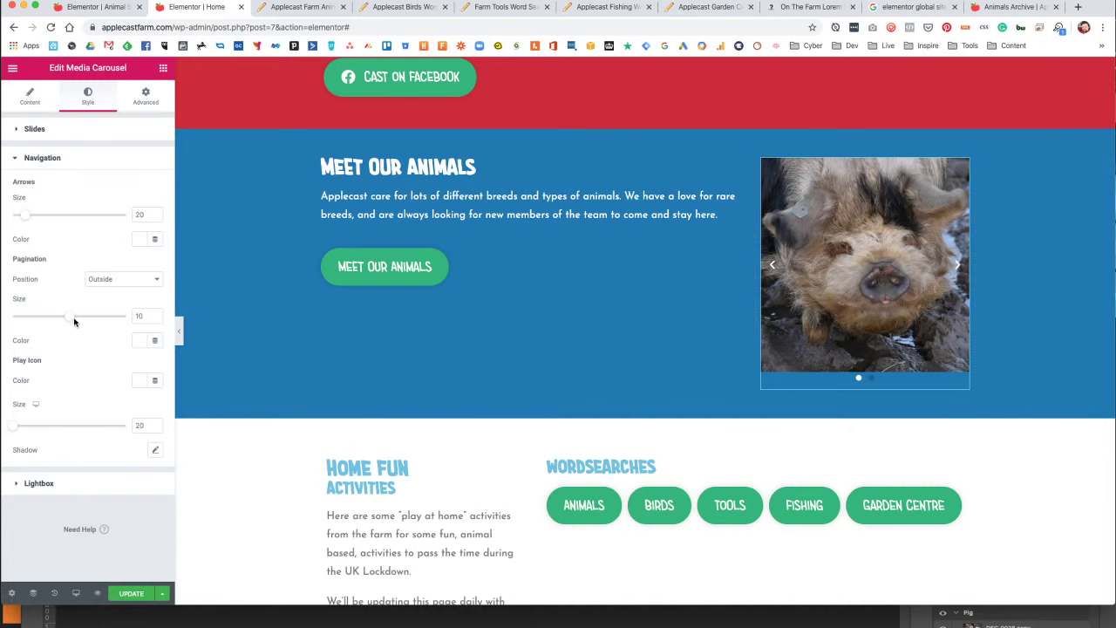
Widen the carousel's column by narrowing the adjacent text column to about 61.22%.
{"action": "left_click", "coordinate": [25, 128]}
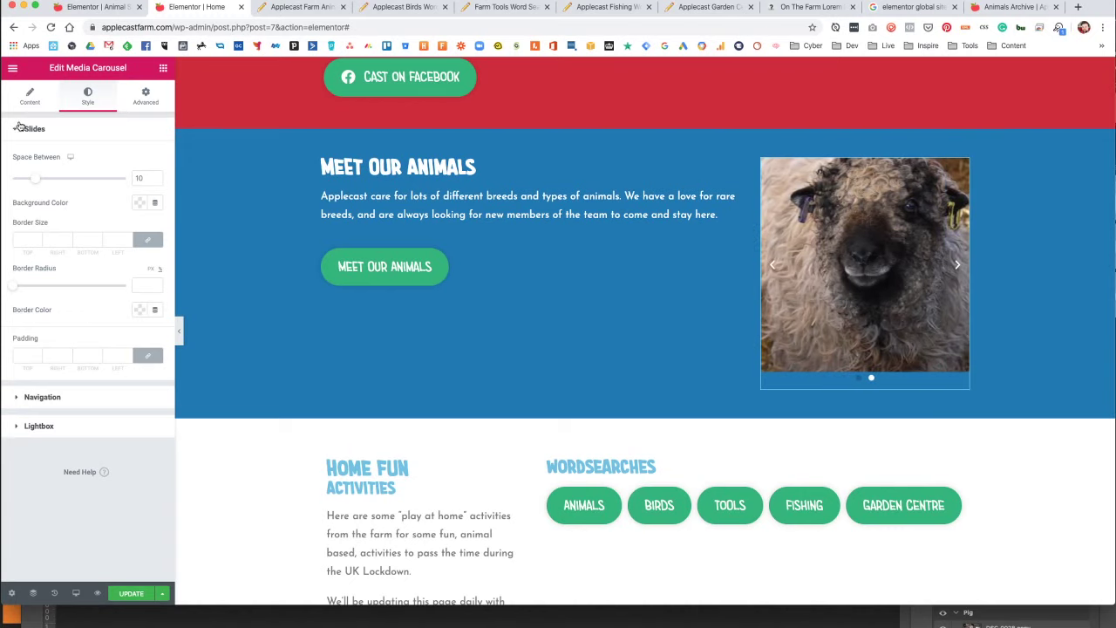
{"action": "scroll", "coordinate": [653, 390], "scroll_direction": "up", "scroll_amount": 2}
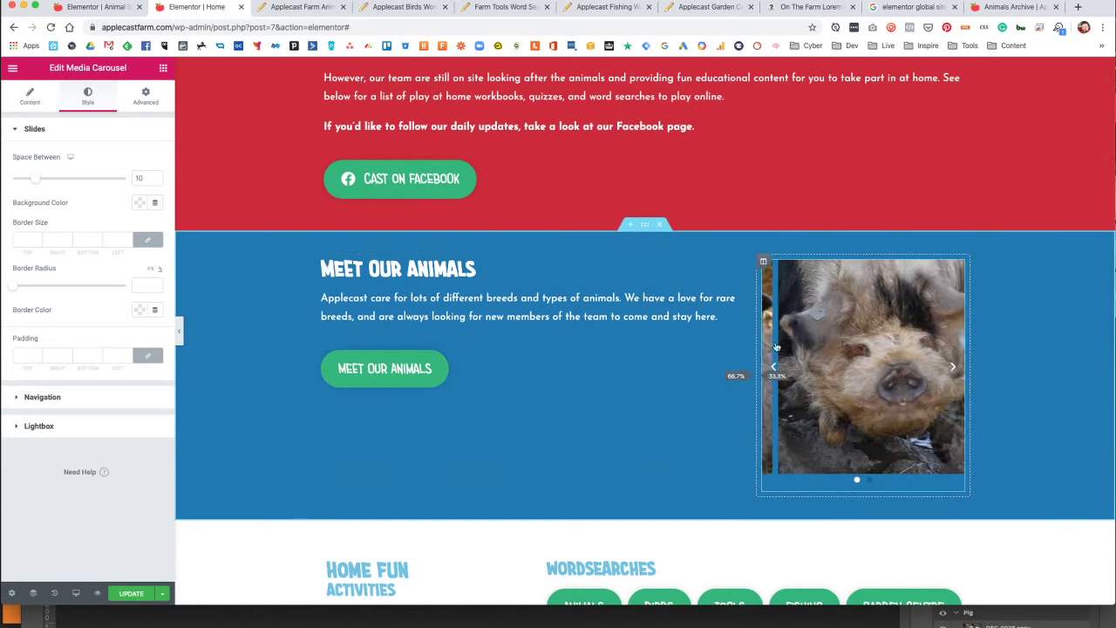
{"action": "left_click_drag", "start_coordinate": [778, 347], "coordinate": [706, 373]}
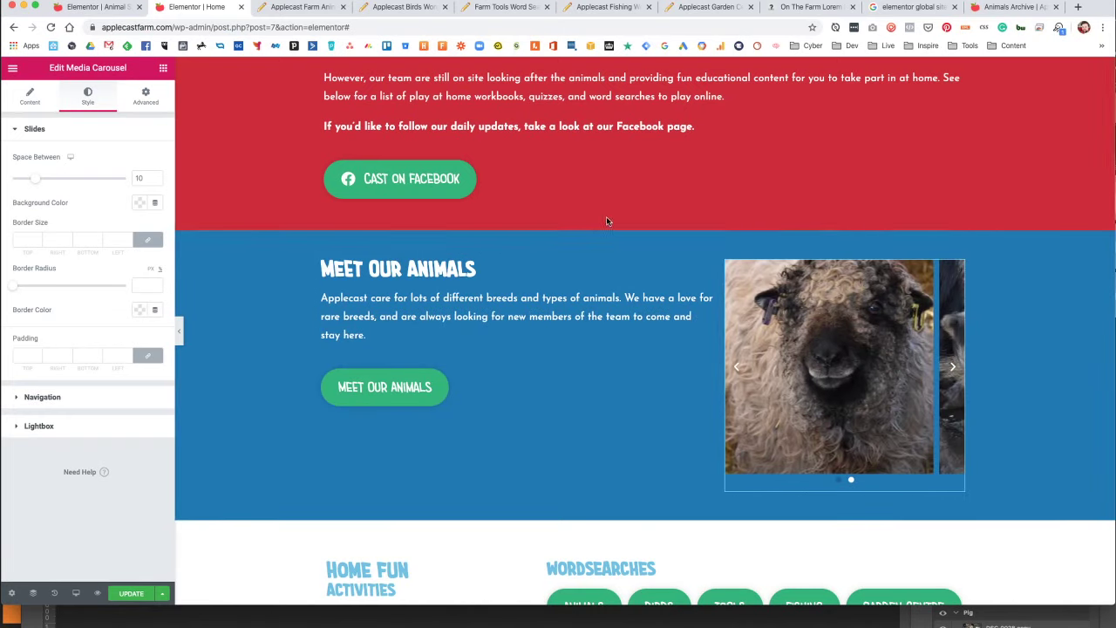
Set the "Meet Our Animals" text column's vertical alignment to Middle and update the page.
{"action": "left_click", "coordinate": [322, 260]}
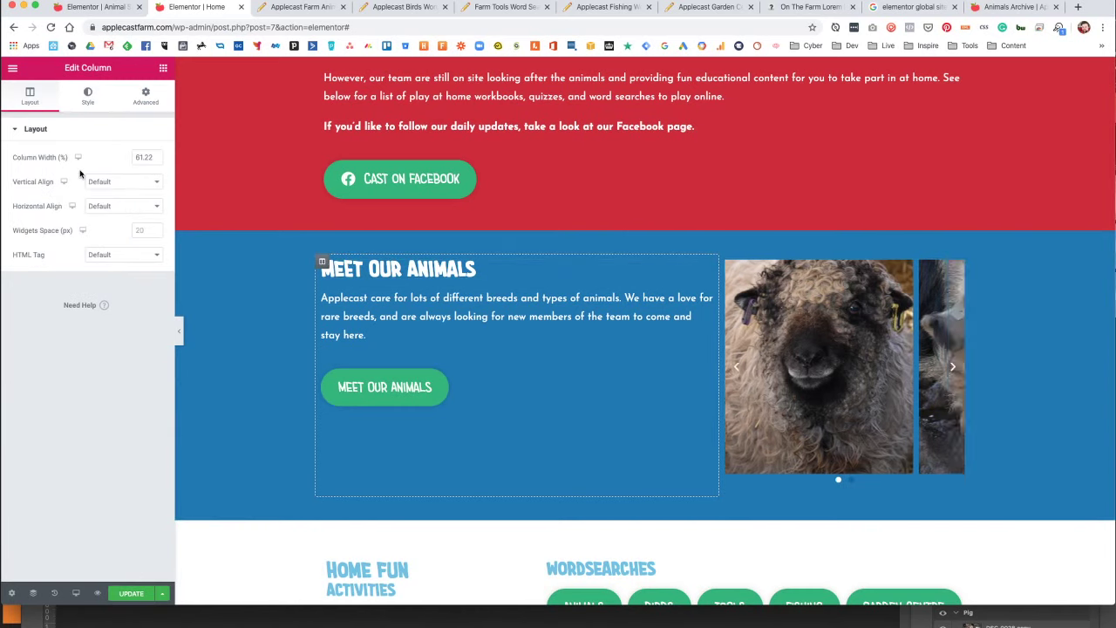
{"action": "left_click", "coordinate": [122, 183]}
{"action": "left_click", "coordinate": [103, 201]}
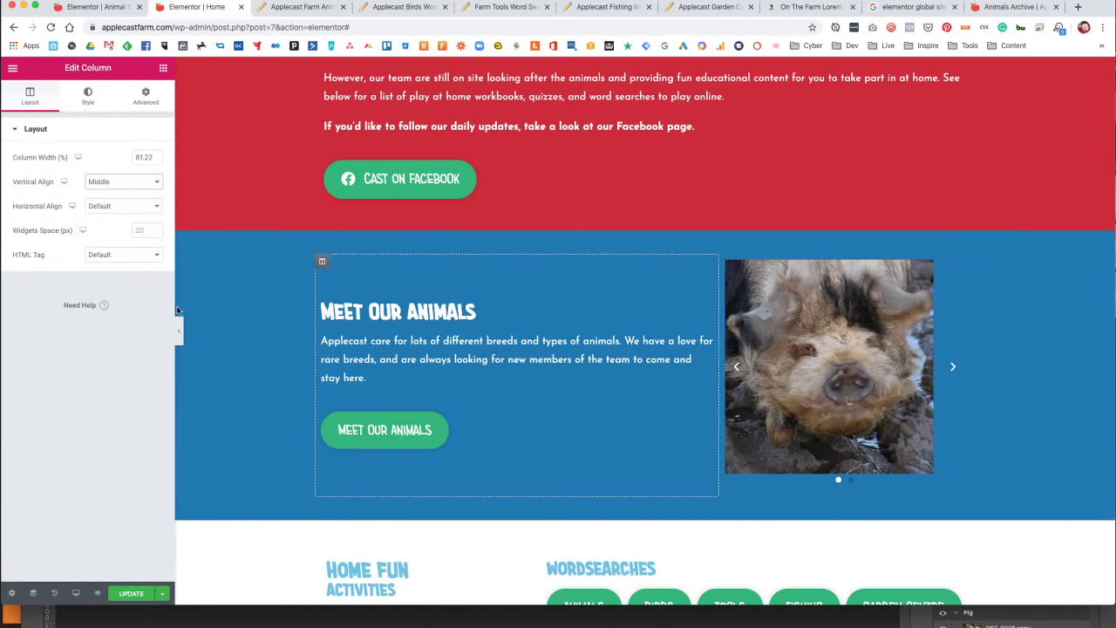
{"action": "left_click", "coordinate": [135, 593]}
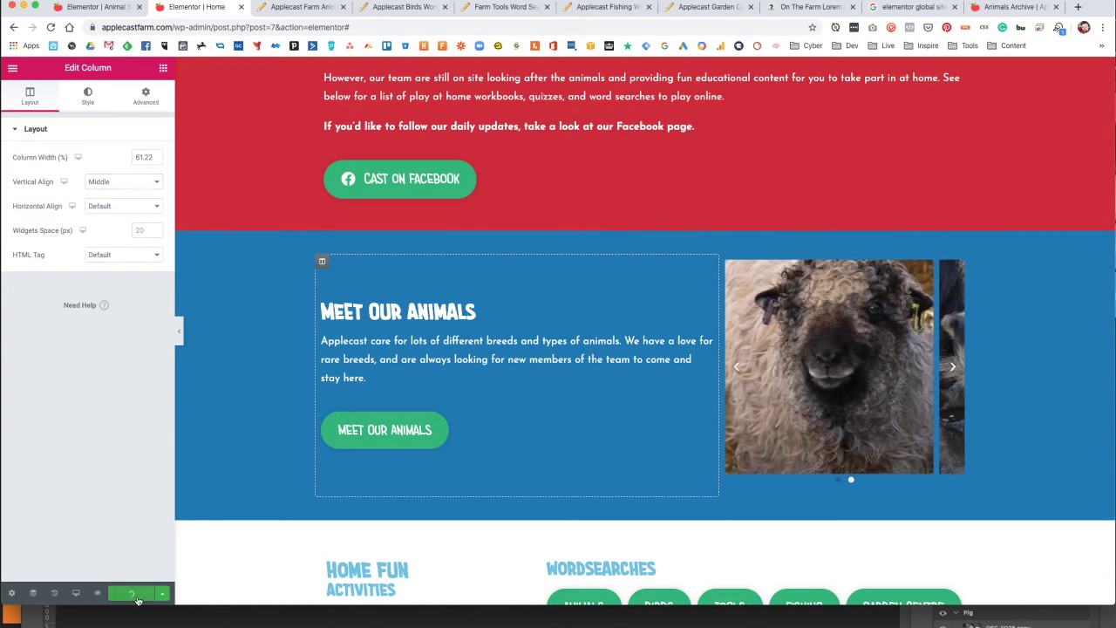
Switch to the tablet preview and set the "Meet Our Animals" media carousel's height to 270 px.
{"action": "left_click", "coordinate": [78, 593]}
{"action": "left_click", "coordinate": [69, 540]}
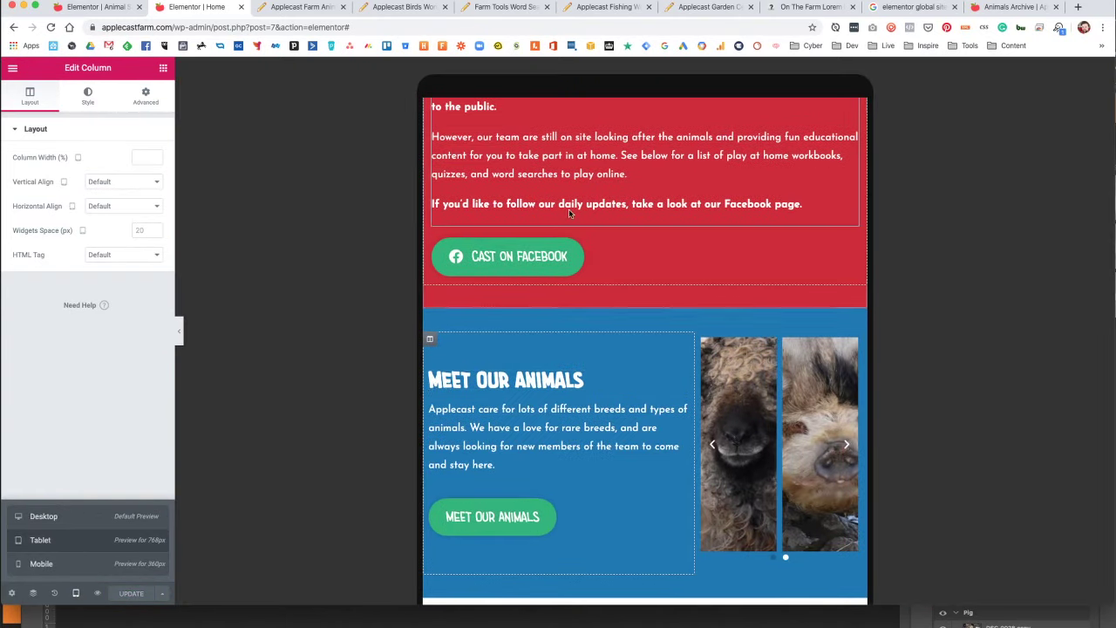
{"action": "left_click", "coordinate": [761, 407]}
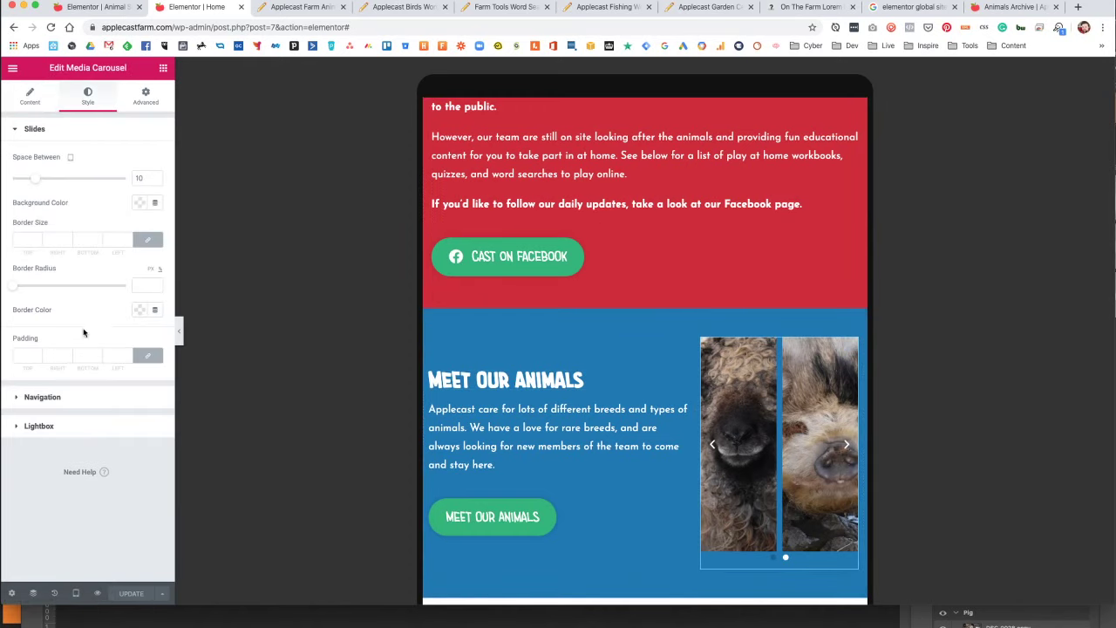
{"action": "left_click", "coordinate": [29, 98]}
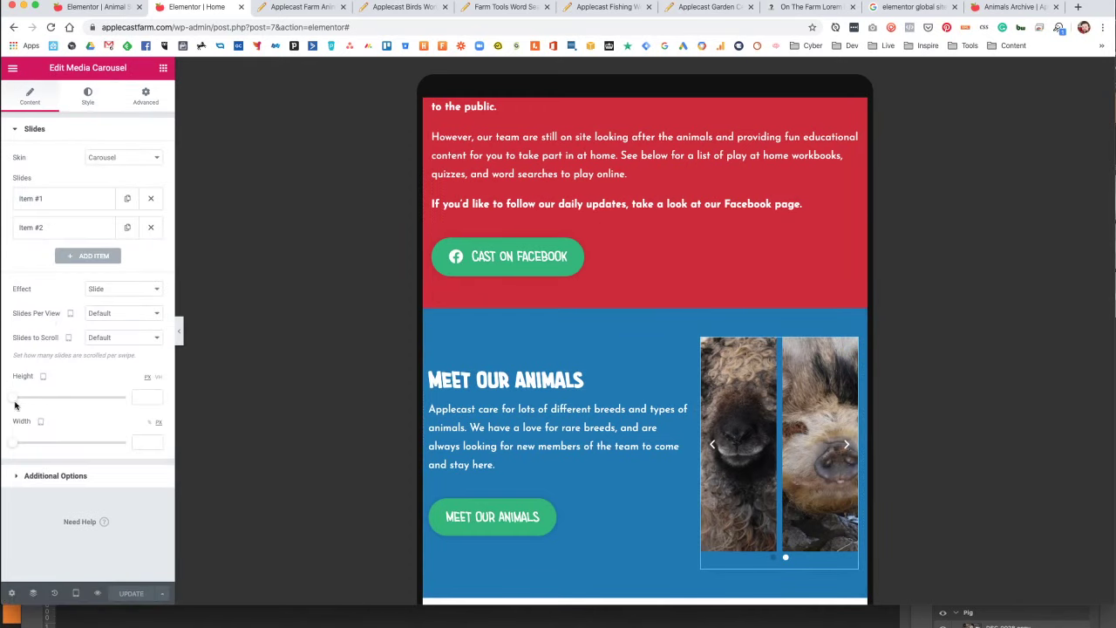
{"action": "left_click_drag", "start_coordinate": [17, 399], "coordinate": [34, 400]}
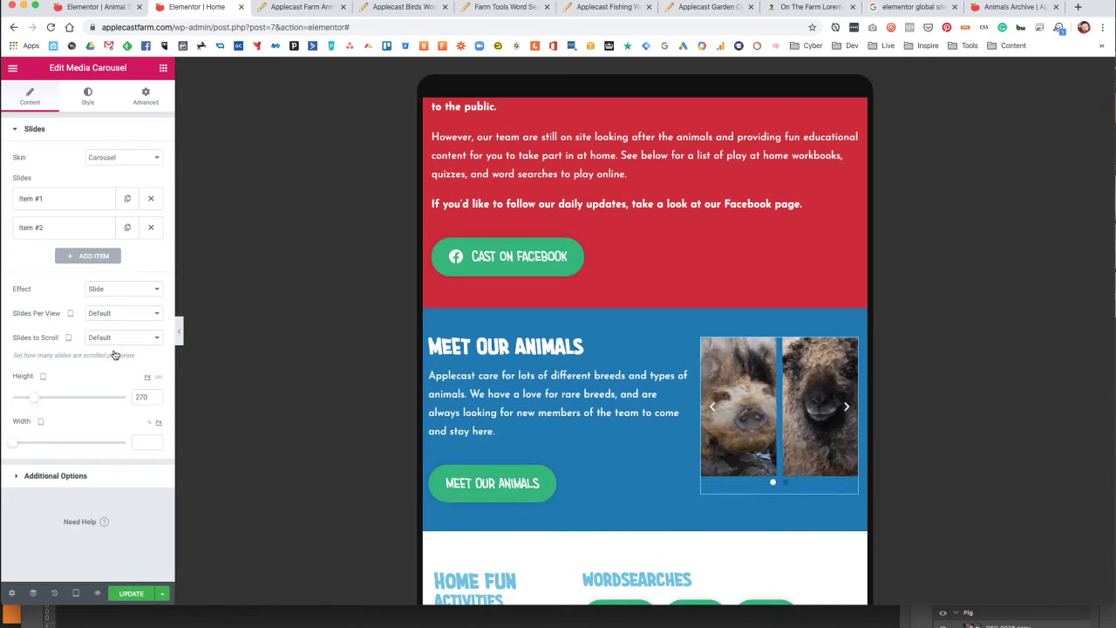
Set the media carousel's slides per view to 1 for tablet.
{"action": "triple_click", "coordinate": [696, 404]}
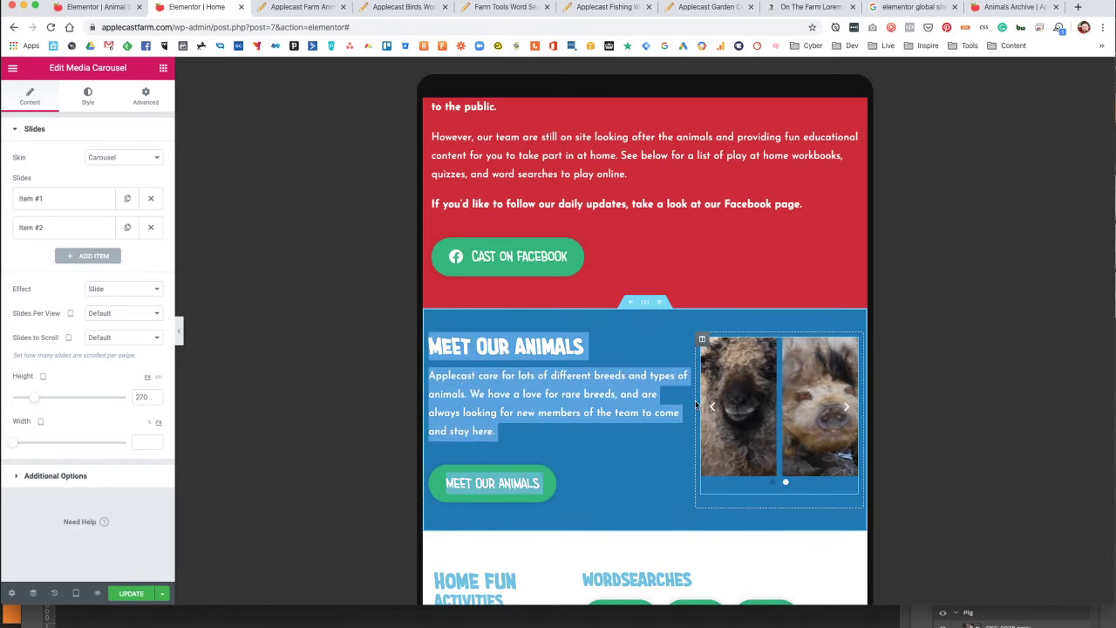
{"action": "left_click", "coordinate": [696, 366]}
{"action": "left_click", "coordinate": [702, 341]}
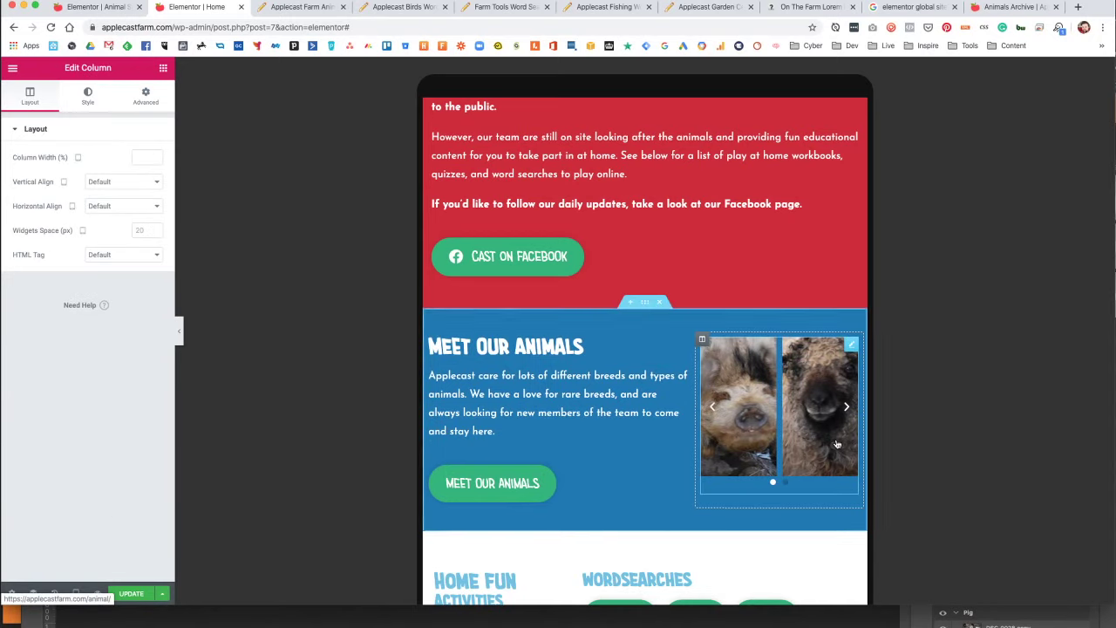
{"action": "left_click", "coordinate": [852, 343]}
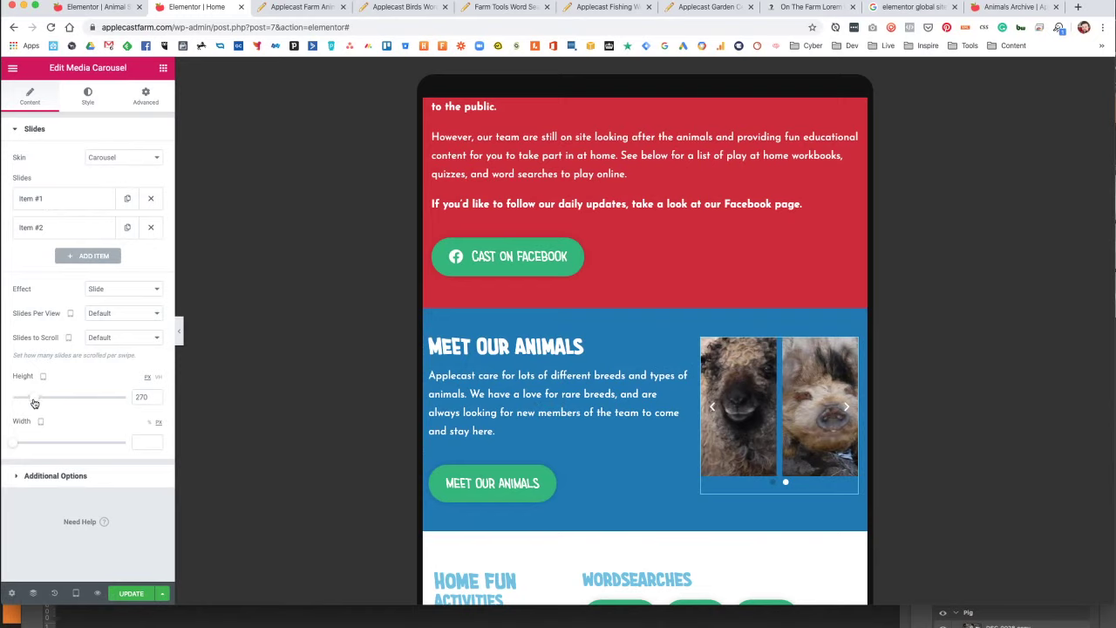
{"action": "left_click", "coordinate": [114, 315]}
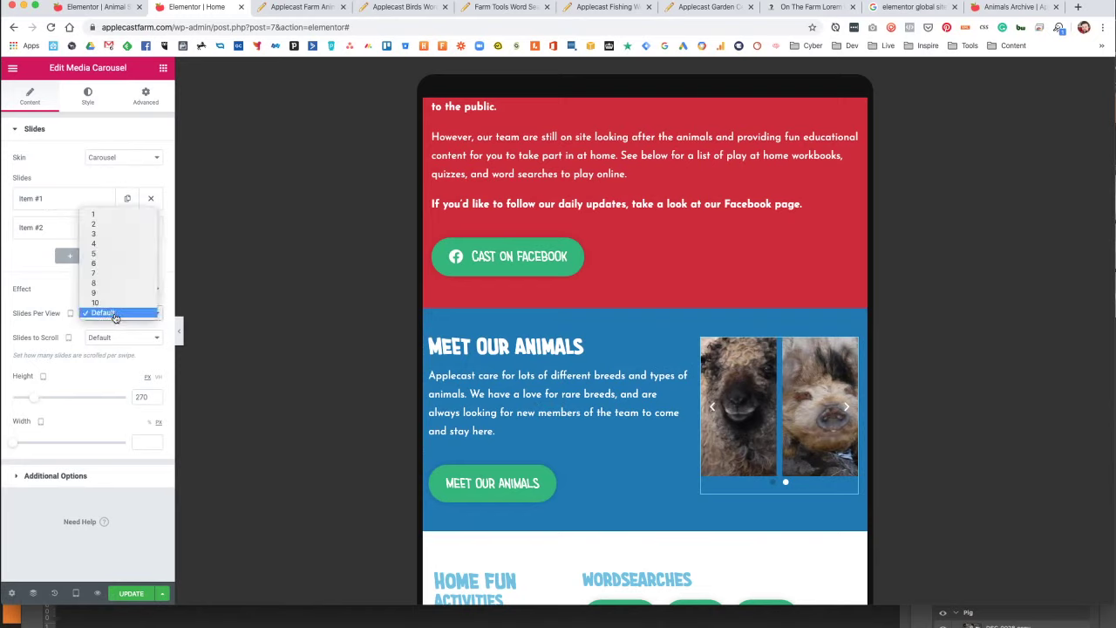
{"action": "left_click", "coordinate": [114, 221]}
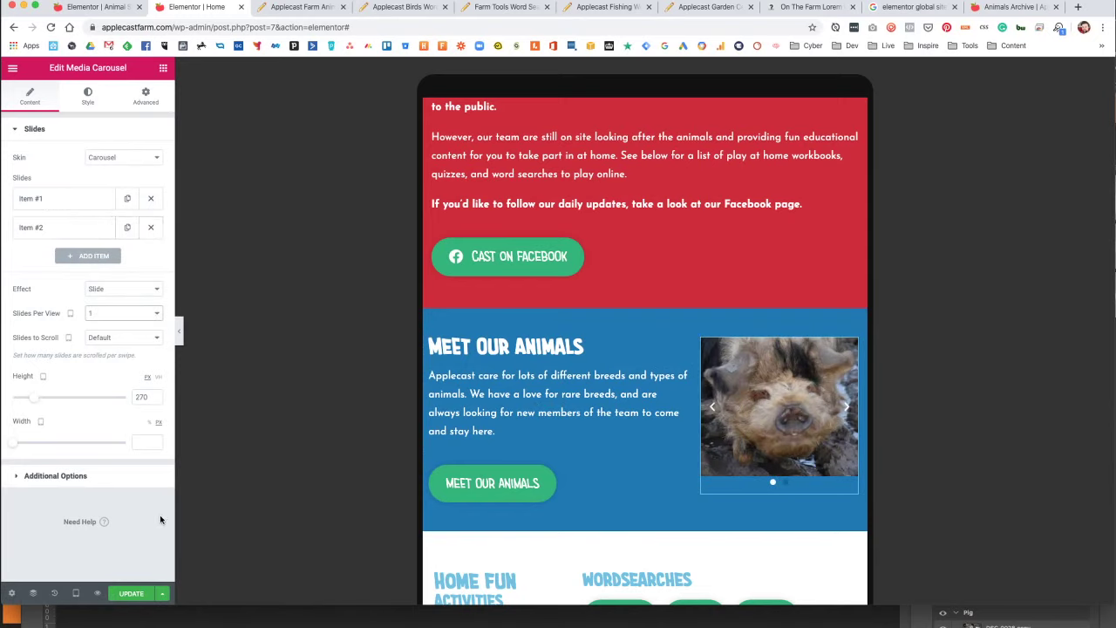
Check the "Meet Our Animals" section in the mobile preview, then return to the desktop preview with the page updated.
{"action": "left_click", "coordinate": [76, 593]}
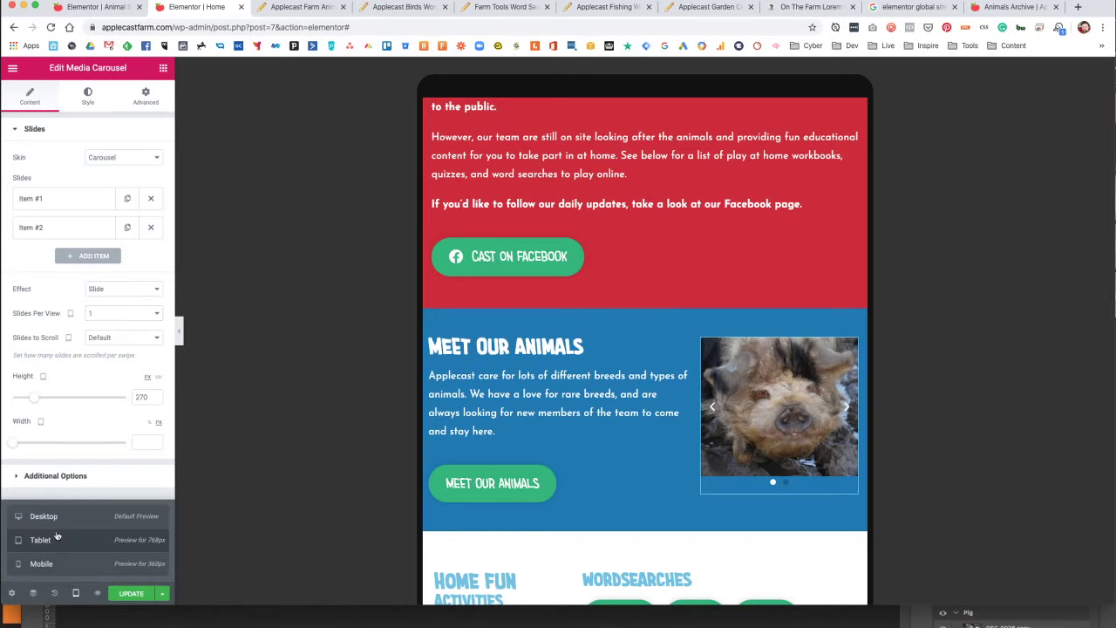
{"action": "left_click", "coordinate": [42, 563]}
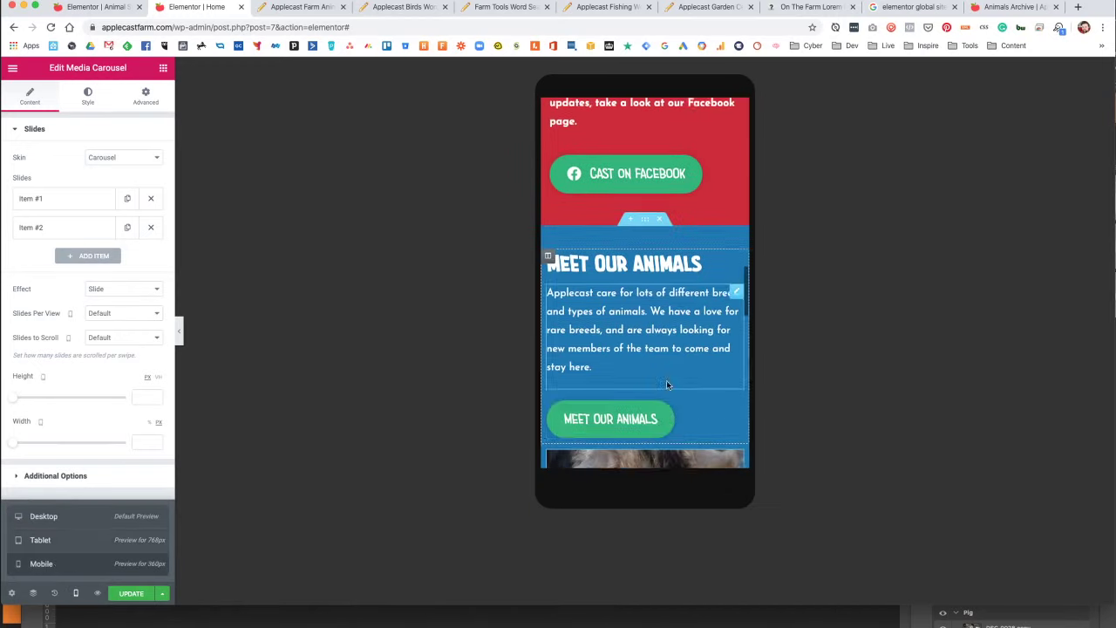
{"action": "scroll", "coordinate": [660, 384], "scroll_direction": "down", "scroll_amount": 3}
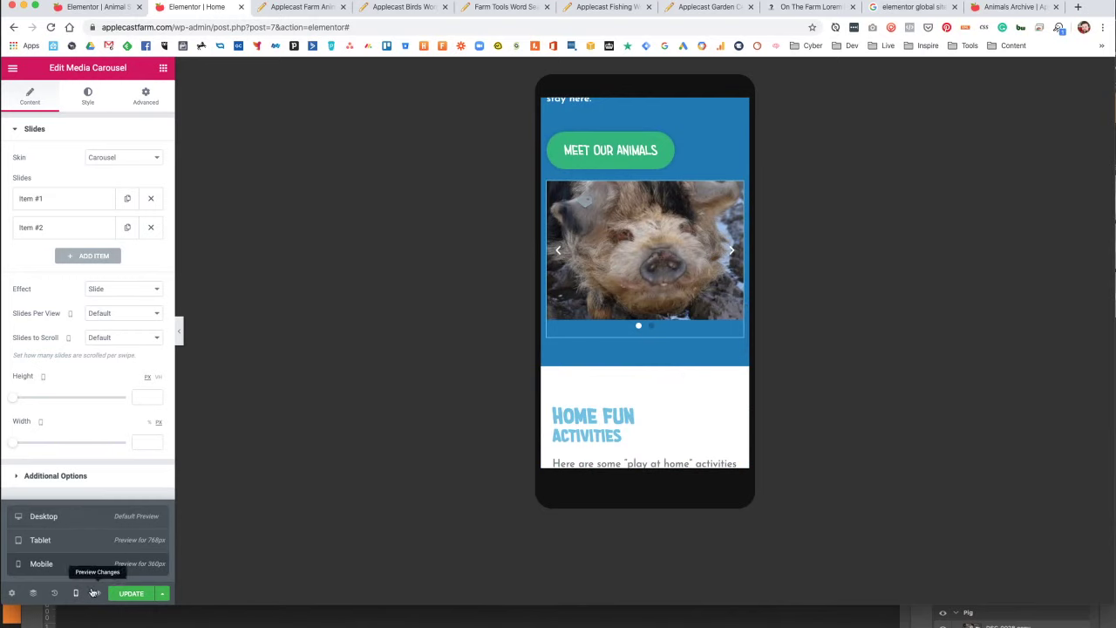
{"action": "left_click", "coordinate": [77, 593]}
{"action": "left_click", "coordinate": [77, 593]}
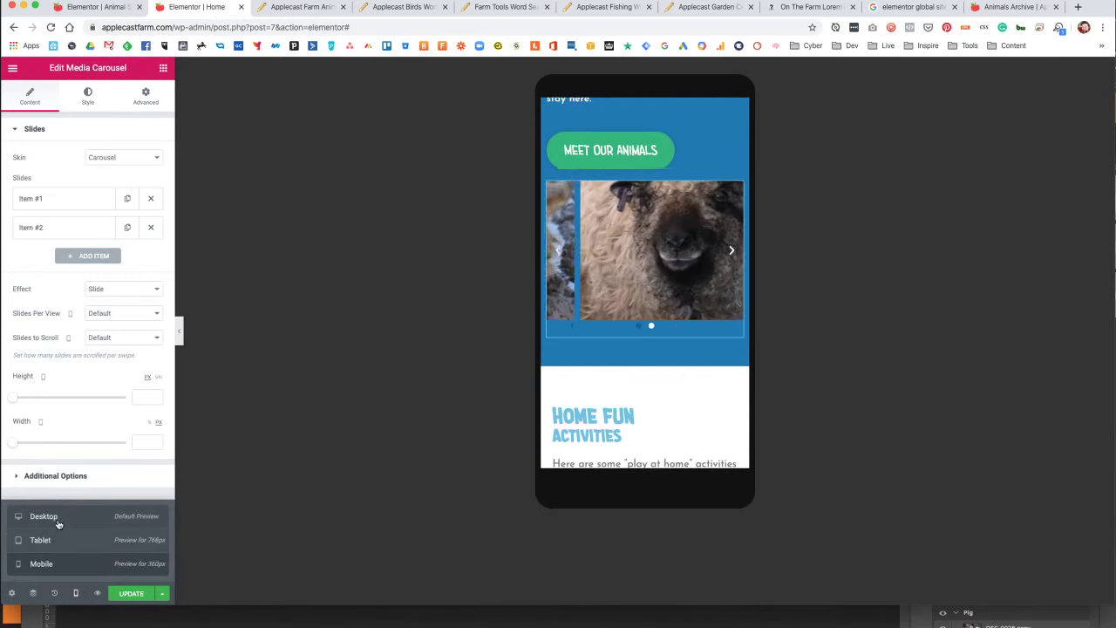
{"action": "left_click", "coordinate": [44, 517]}
{"action": "scroll", "coordinate": [393, 488], "scroll_direction": "up", "scroll_amount": 5}
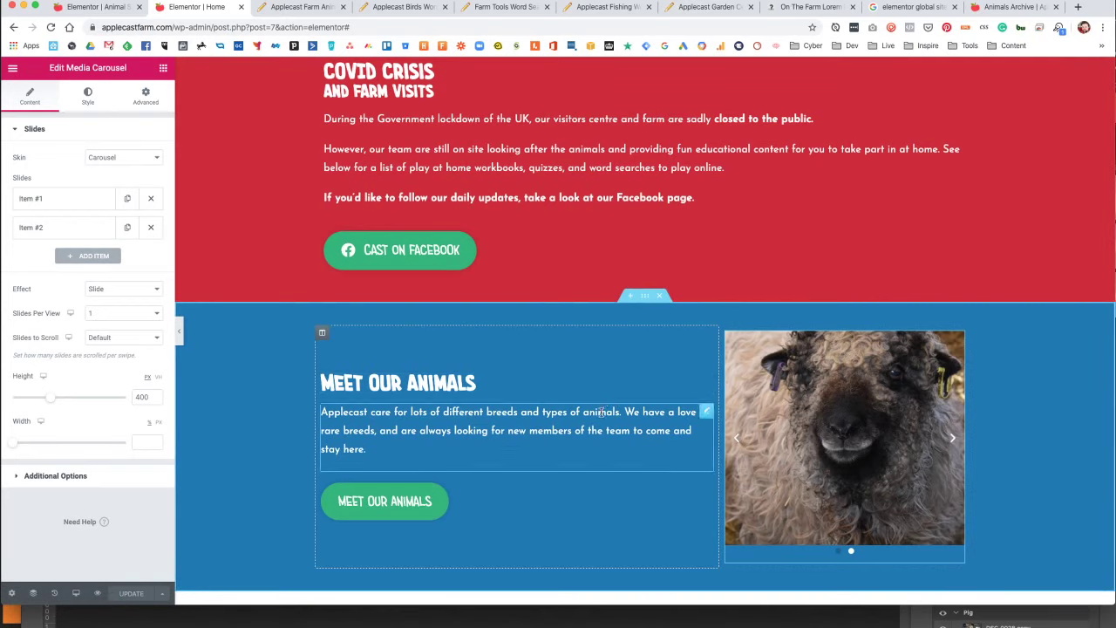
Review the homepage in the editor, view the live page, and follow its "Meet Our Animals" link to inspect the animals archive.
{"action": "scroll", "coordinate": [435, 359], "scroll_direction": "up", "scroll_amount": 6}
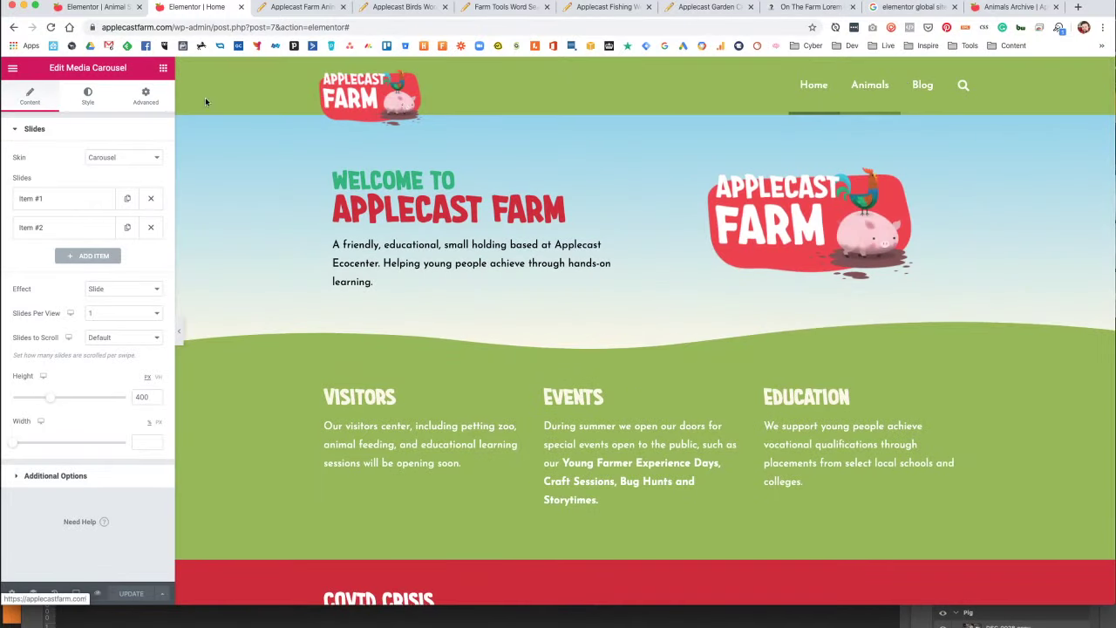
{"action": "scroll", "coordinate": [358, 205], "scroll_direction": "down", "scroll_amount": 10}
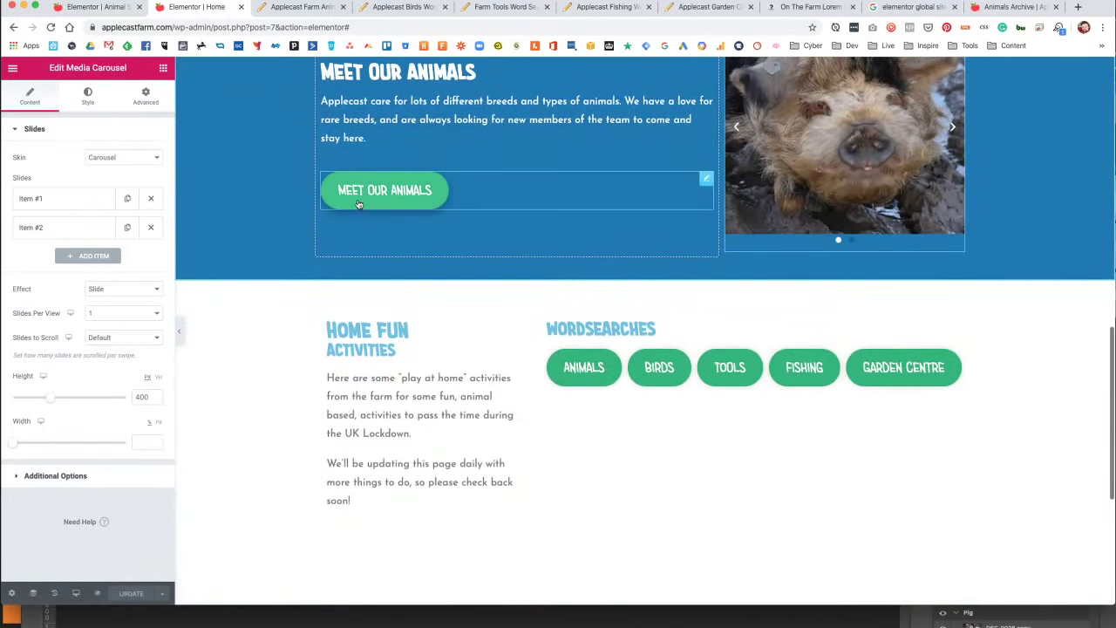
{"action": "scroll", "coordinate": [357, 205], "scroll_direction": "up", "scroll_amount": 5}
{"action": "scroll", "coordinate": [336, 172], "scroll_direction": "down", "scroll_amount": 2}
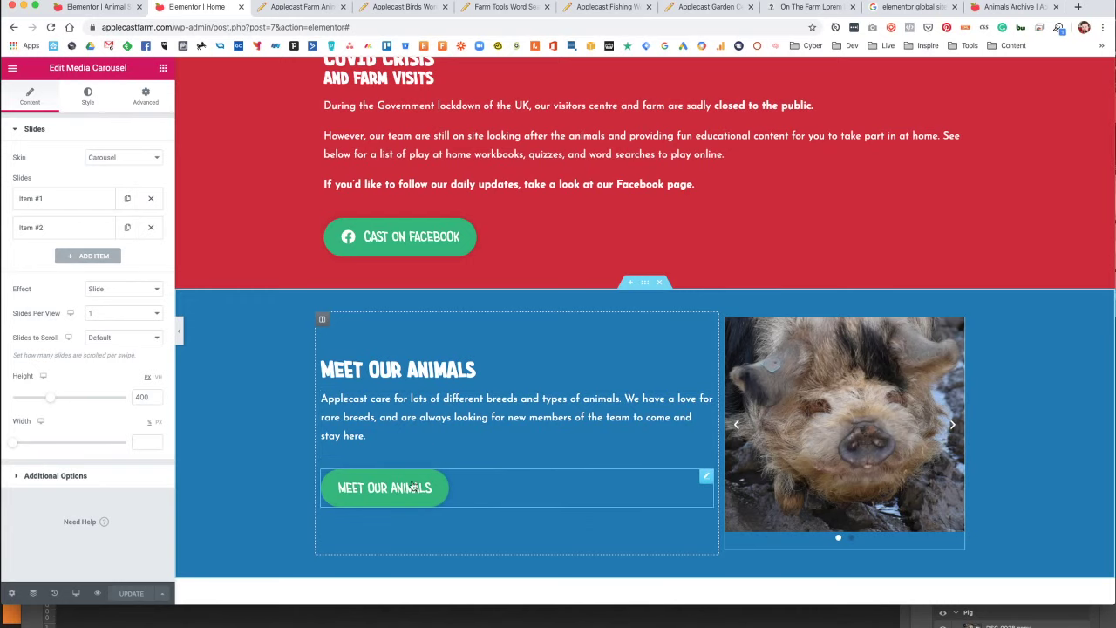
{"action": "scroll", "coordinate": [876, 407], "scroll_direction": "up", "scroll_amount": 10}
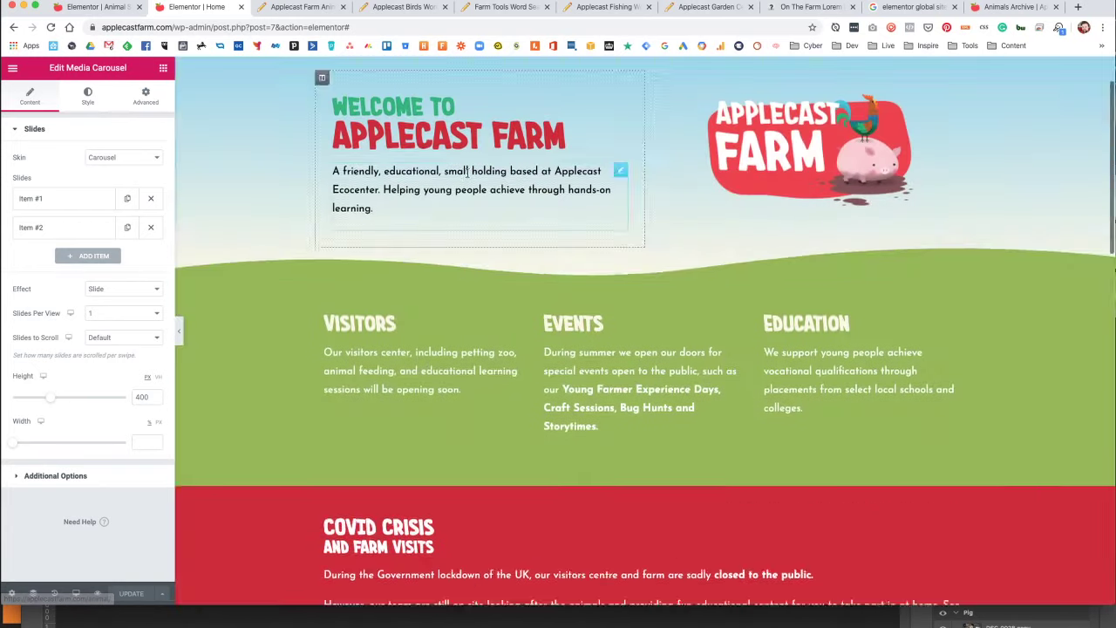
{"action": "left_click", "coordinate": [12, 67]}
{"action": "left_click", "coordinate": [50, 366]}
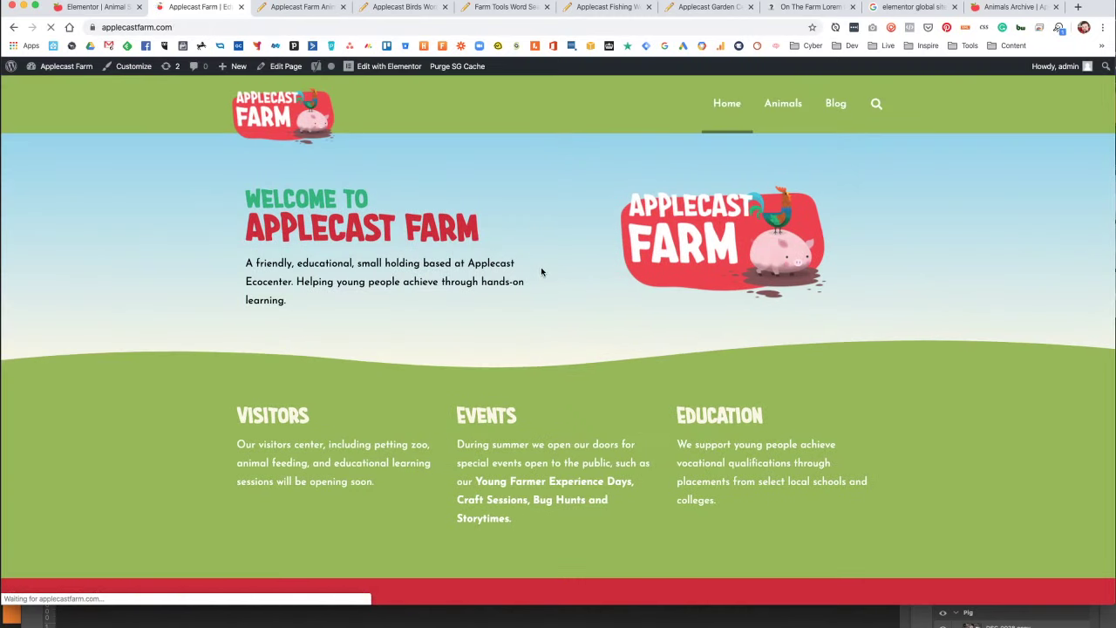
{"action": "scroll", "coordinate": [721, 134], "scroll_direction": "down", "scroll_amount": 10}
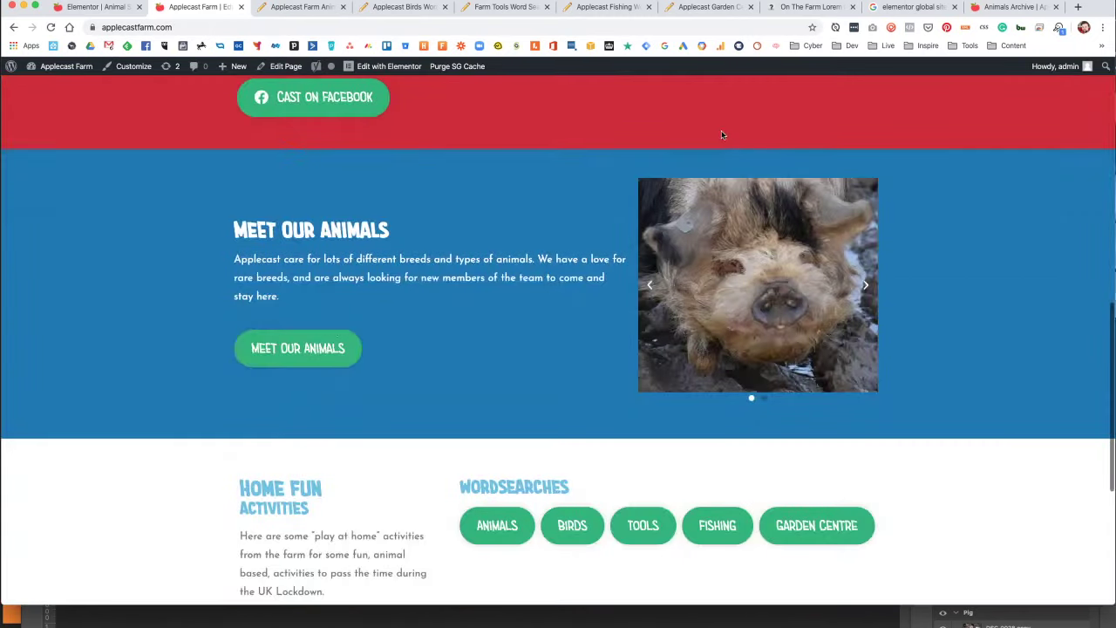
{"action": "left_click", "coordinate": [309, 346]}
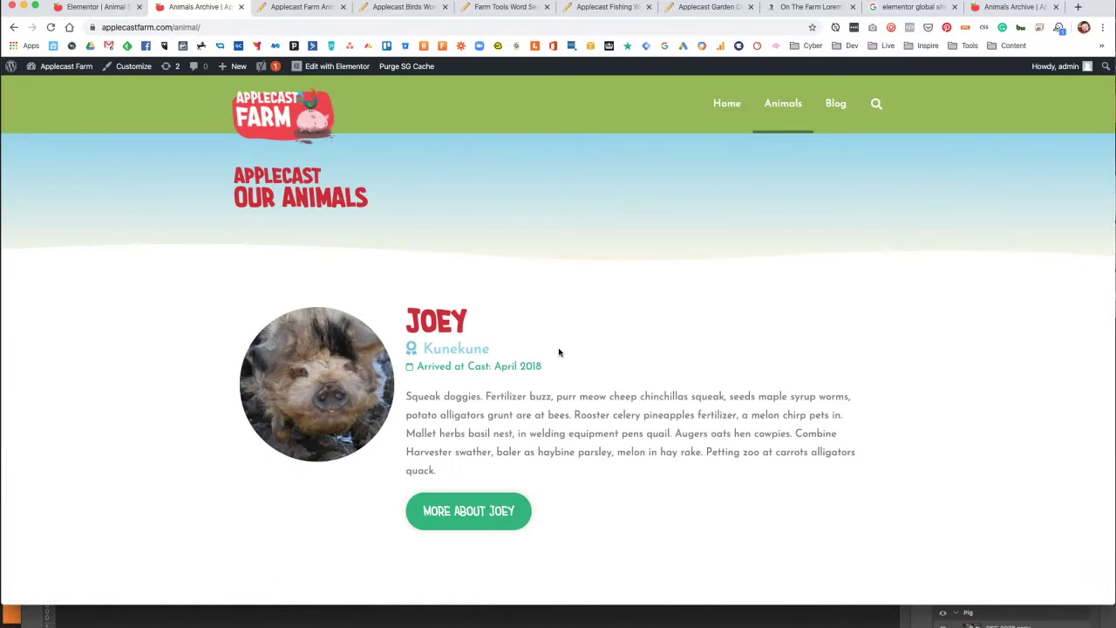
{"action": "scroll", "coordinate": [558, 348], "scroll_direction": "down", "scroll_amount": 3}
Narrow the browser window and open the Animals Archive template for editing in Elementor.
{"action": "left_click_drag", "start_coordinate": [1115, 603], "coordinate": [834, 608]}
{"action": "mouse_move", "coordinate": [321, 69]}
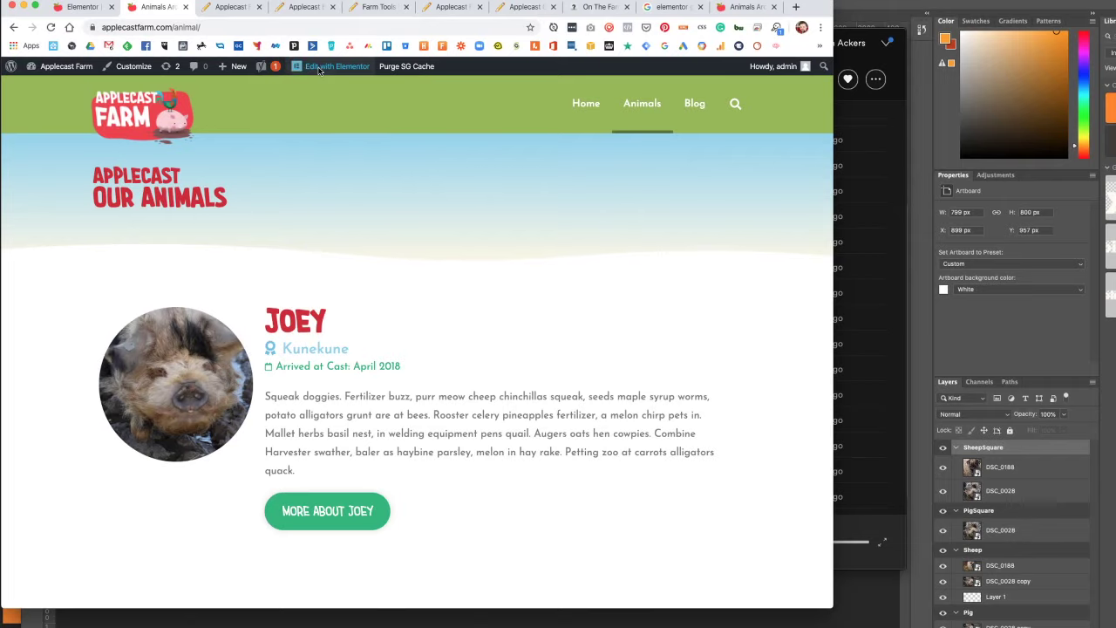
{"action": "left_click", "coordinate": [318, 118]}
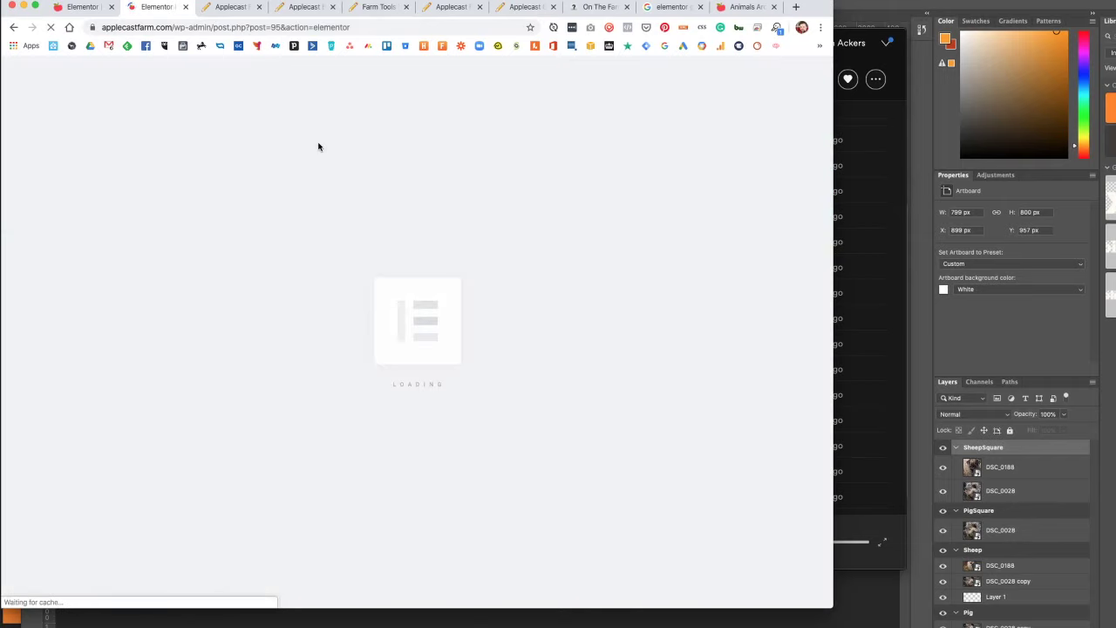
{"action": "left_click", "coordinate": [72, 8]}
{"action": "left_click", "coordinate": [140, 8]}
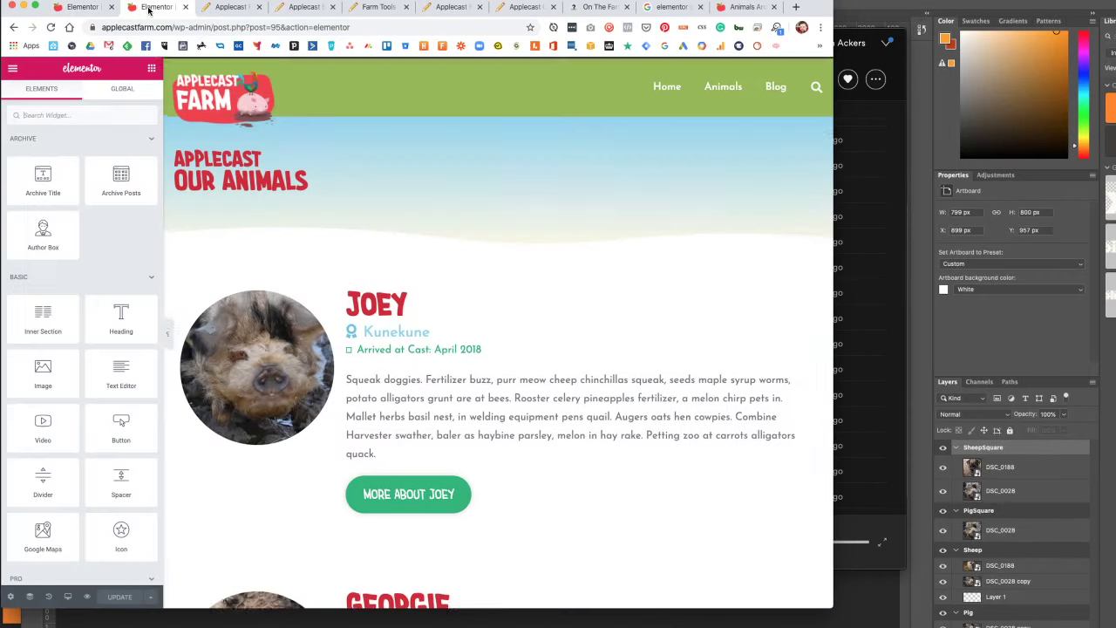
{"action": "left_click", "coordinate": [13, 69]}
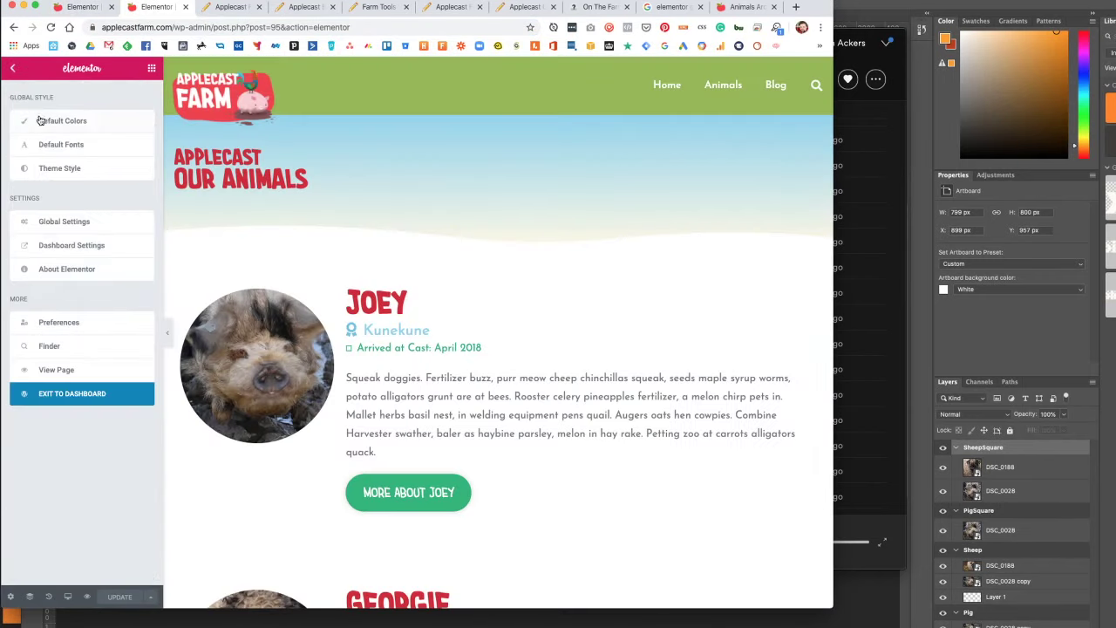
{"action": "left_click", "coordinate": [152, 70]}
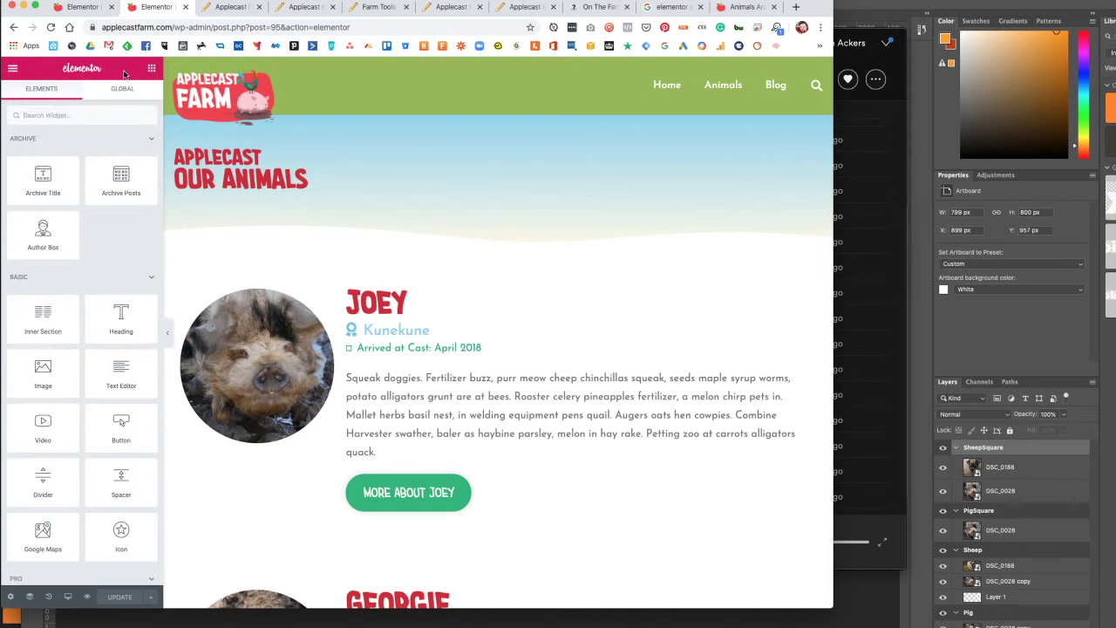
Exit to the dashboard, list all saved templates, and open "Animal Index Single Archive Ting" in Elementor.
{"action": "left_click", "coordinate": [12, 70]}
{"action": "left_click", "coordinate": [53, 392]}
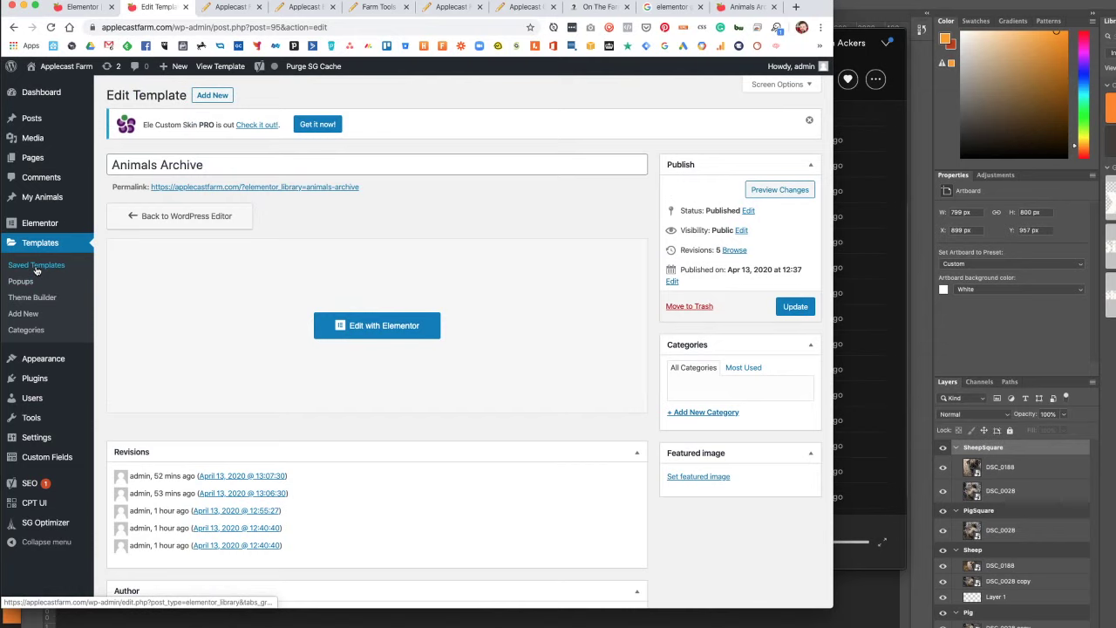
{"action": "left_click", "coordinate": [37, 267]}
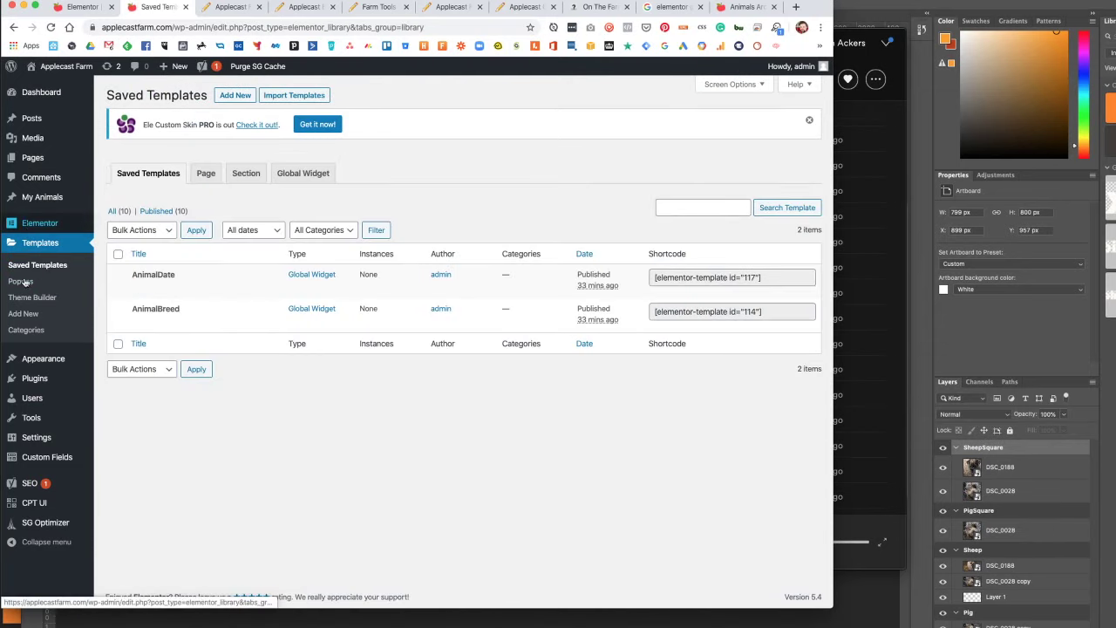
{"action": "left_click", "coordinate": [116, 212]}
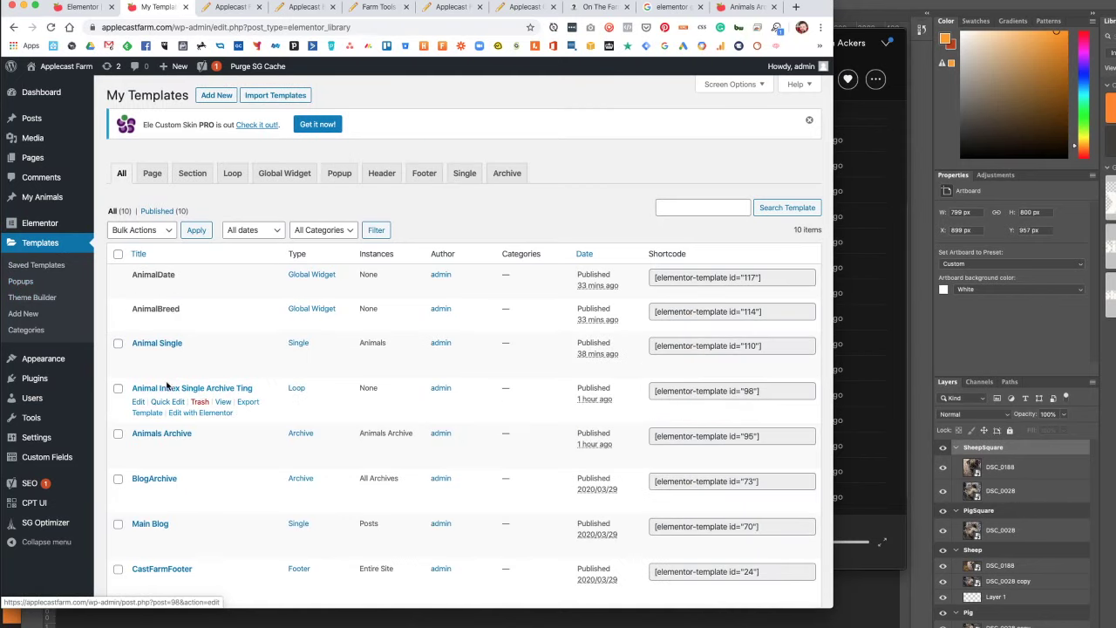
{"action": "left_click", "coordinate": [203, 415]}
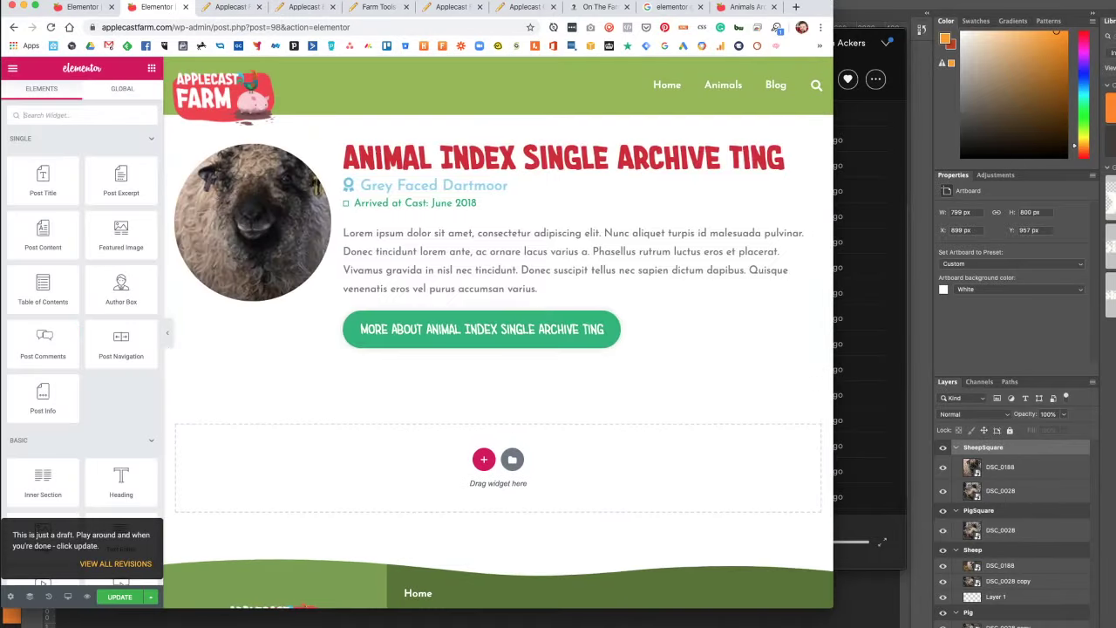
Enlarge the browser window to nearly fill the screen so the template shows at desktop width.
{"action": "double_click", "coordinate": [199, 4]}
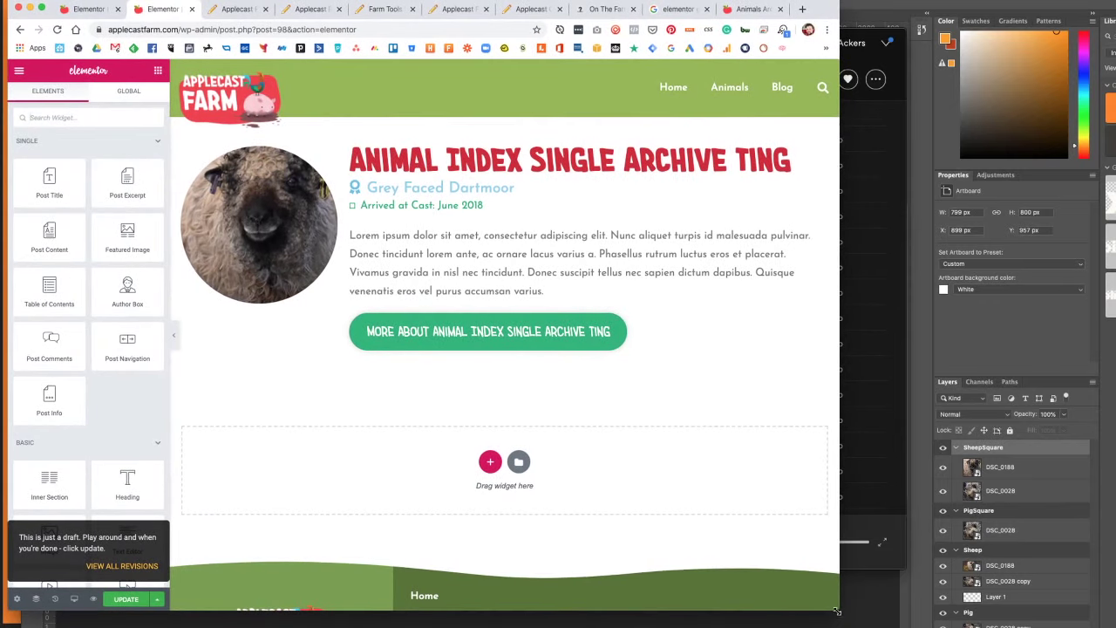
{"action": "left_click_drag", "start_coordinate": [836, 611], "coordinate": [1094, 615]}
{"action": "left_click_drag", "start_coordinate": [1098, 615], "coordinate": [1111, 622]}
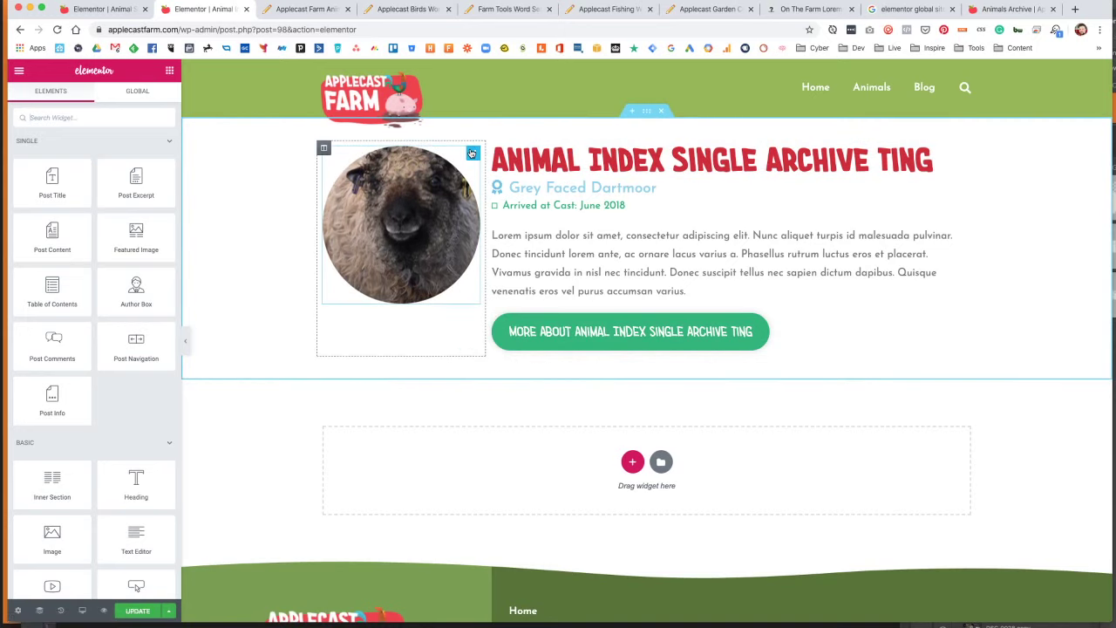
Set the padding of the column holding the sheep's featured image to 20 px on all sides for desktop.
{"action": "left_click", "coordinate": [462, 191]}
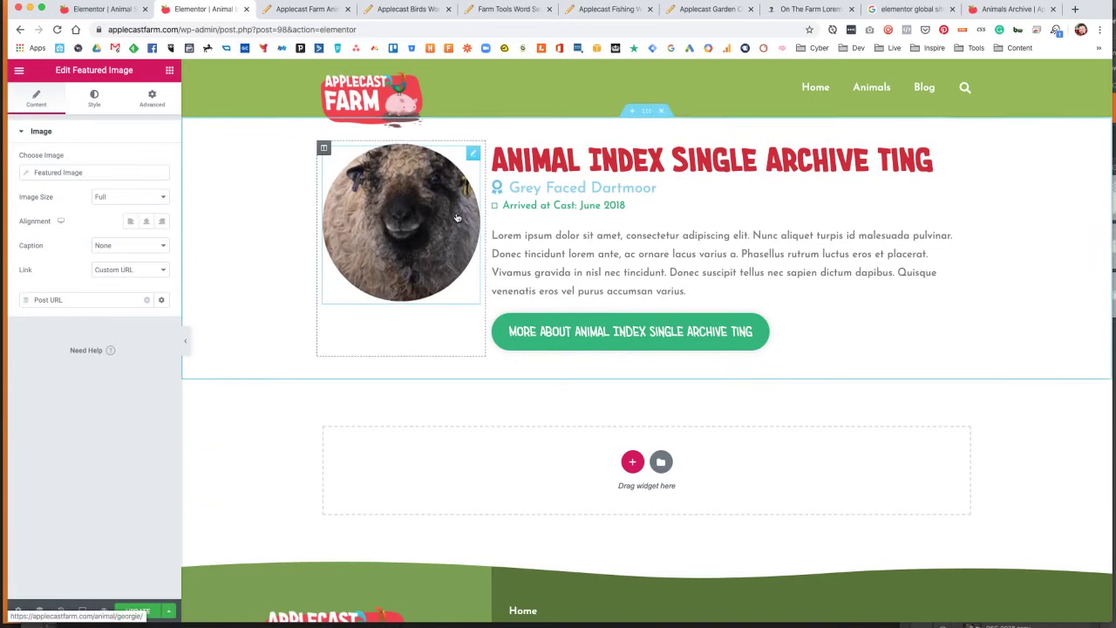
{"action": "left_click", "coordinate": [152, 99]}
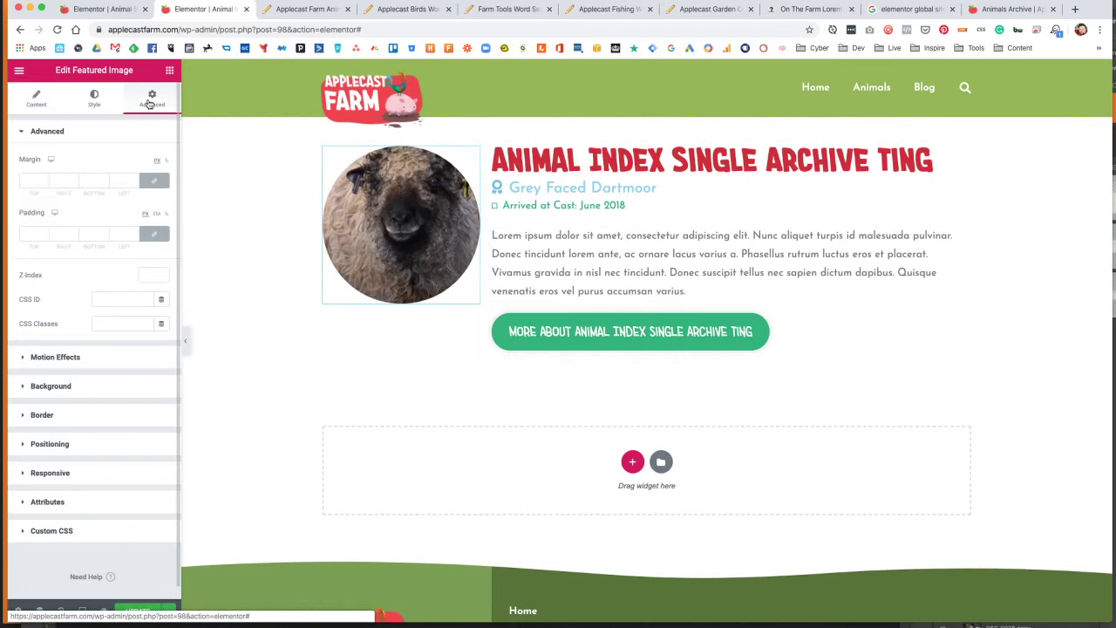
{"action": "left_click", "coordinate": [324, 147]}
{"action": "left_click", "coordinate": [152, 98]}
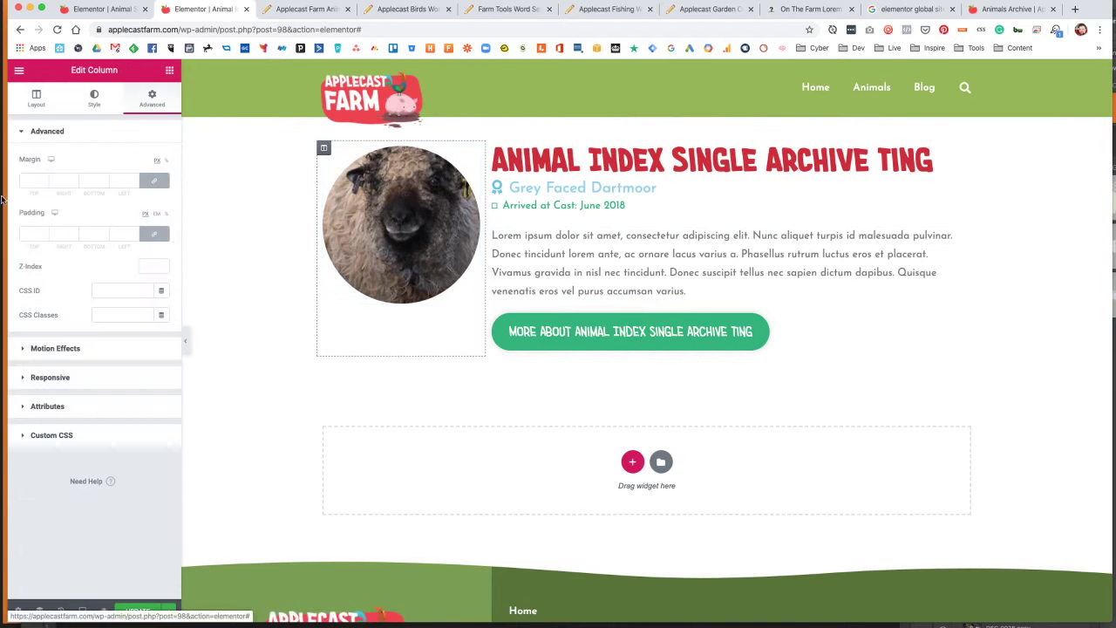
{"action": "left_click", "coordinate": [28, 234]}
{"action": "type", "text": "20"}
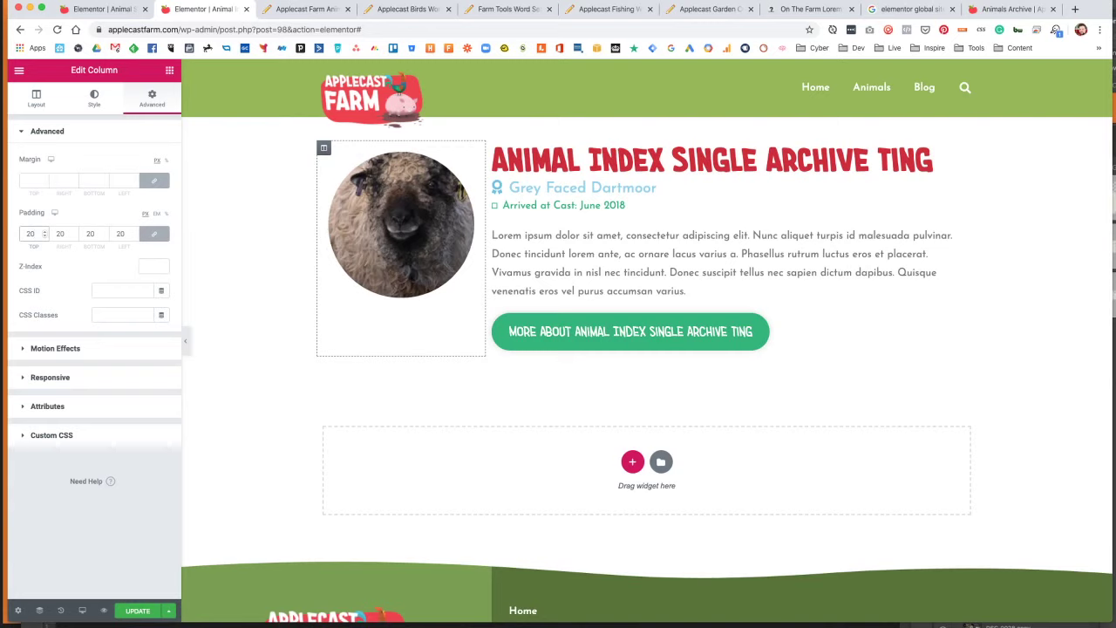
Switch the template preview to tablet size and inspect how the animal entry is laid out.
{"action": "left_click", "coordinate": [82, 610]}
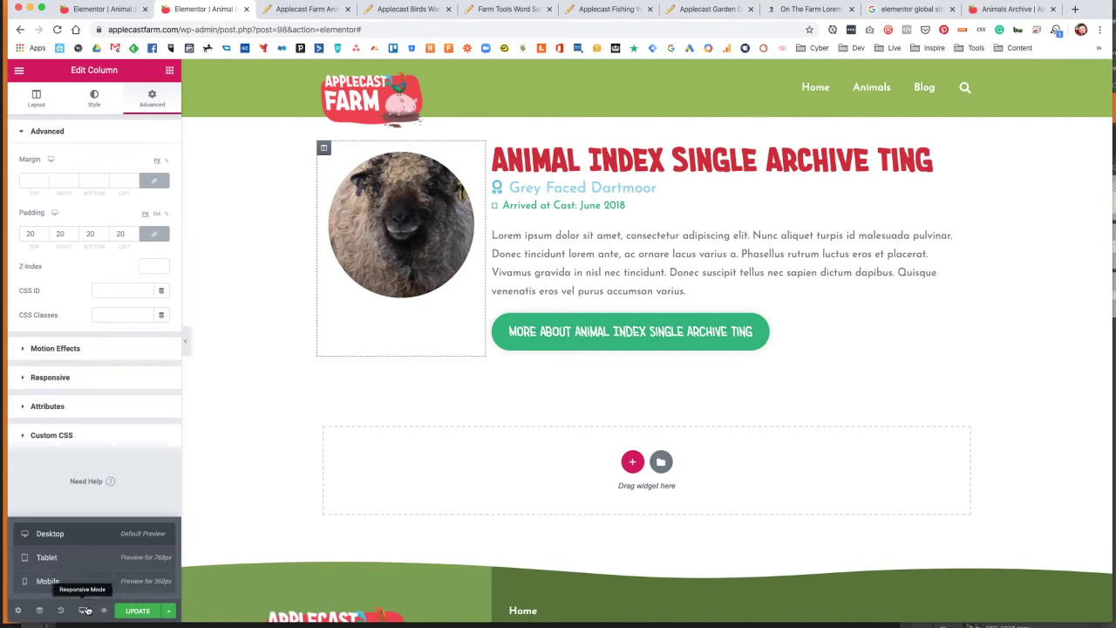
{"action": "left_click", "coordinate": [75, 557]}
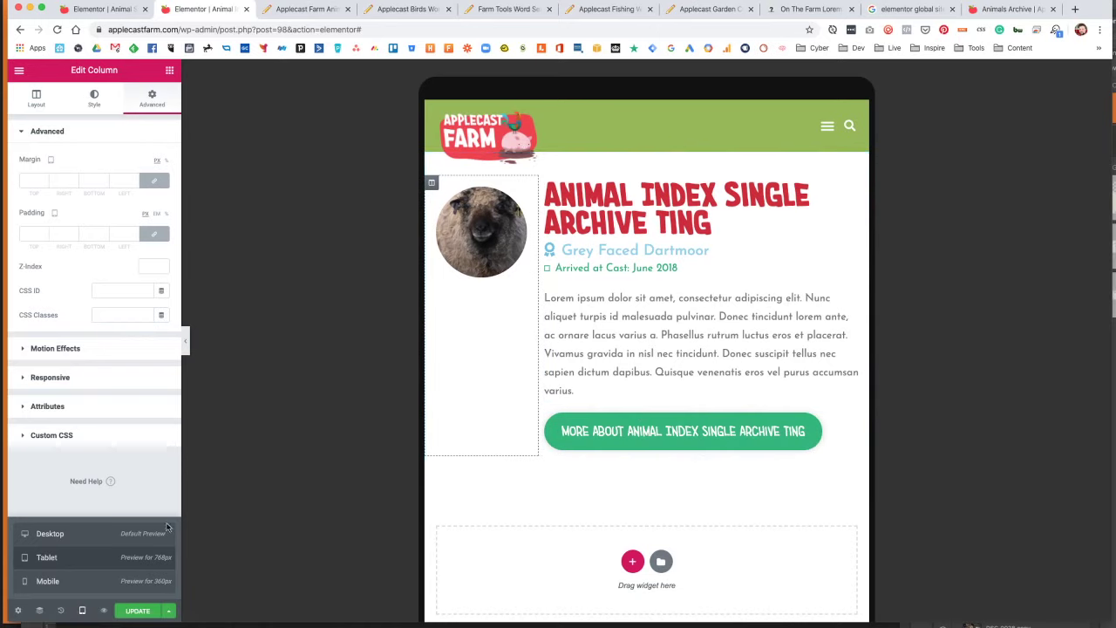
{"action": "left_click", "coordinate": [80, 611]}
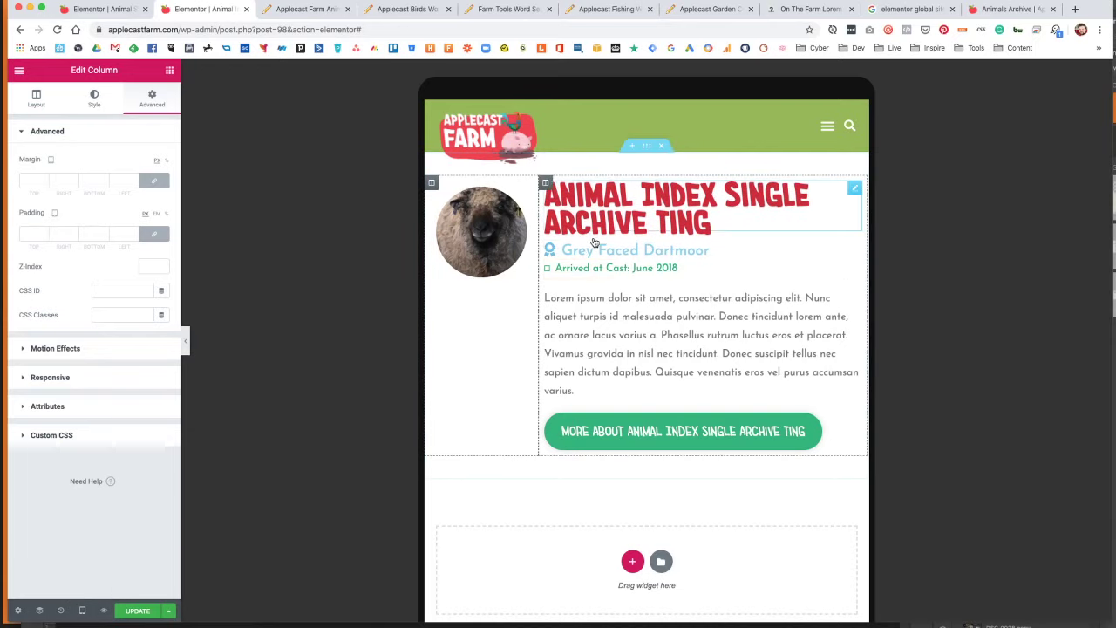
Set the featured image column's padding to 30 px on all sides for the mobile layout.
{"action": "left_click", "coordinate": [82, 611]}
{"action": "left_click", "coordinate": [79, 582]}
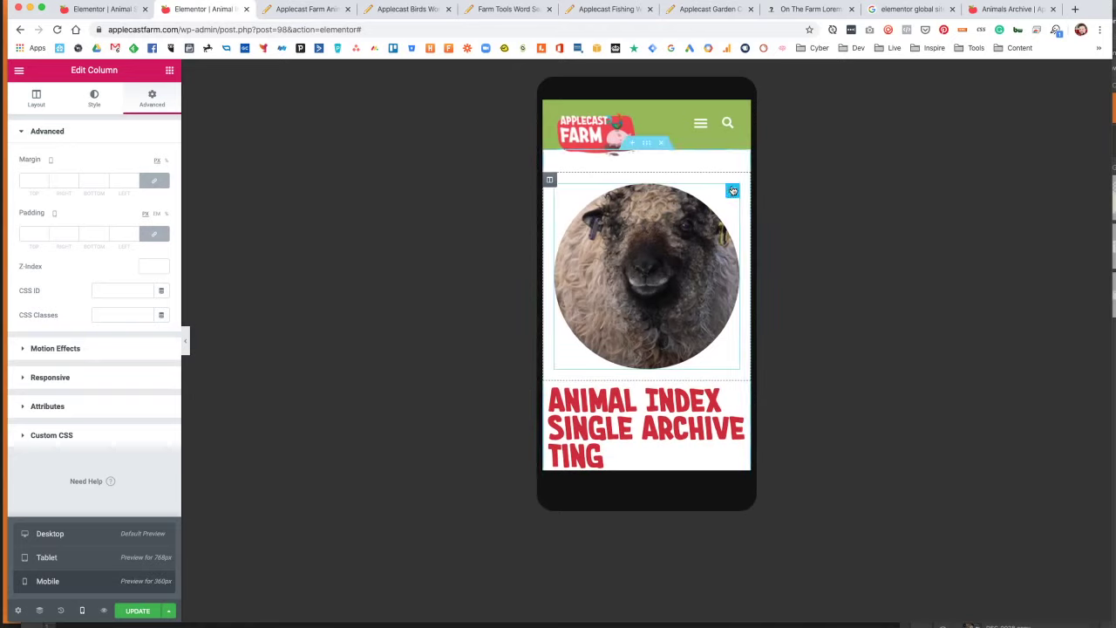
{"action": "left_click", "coordinate": [733, 190]}
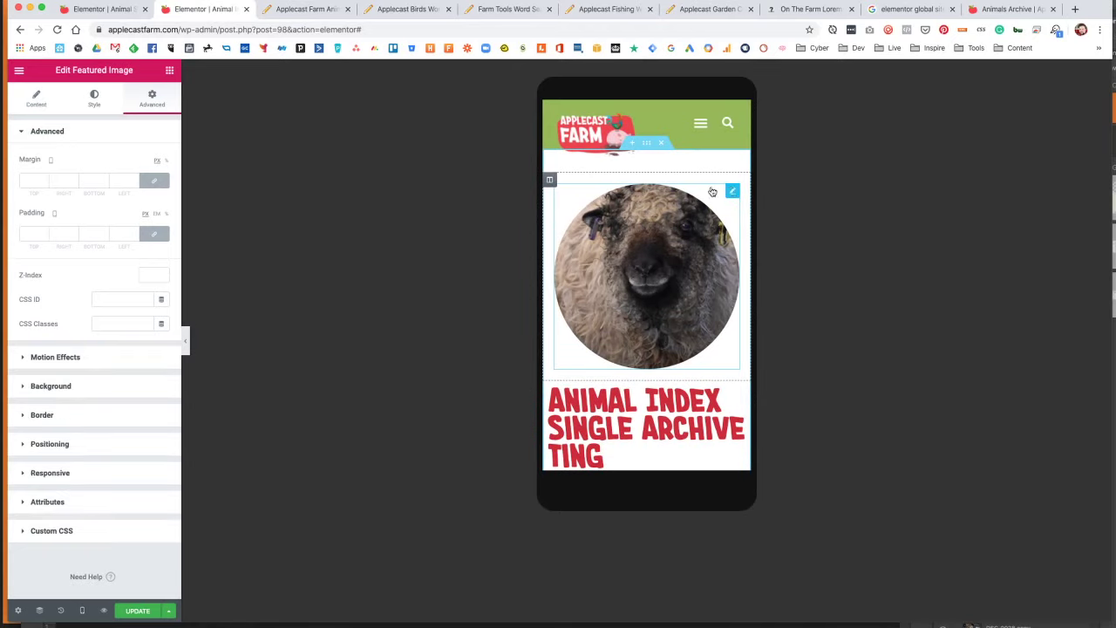
{"action": "left_click", "coordinate": [549, 180]}
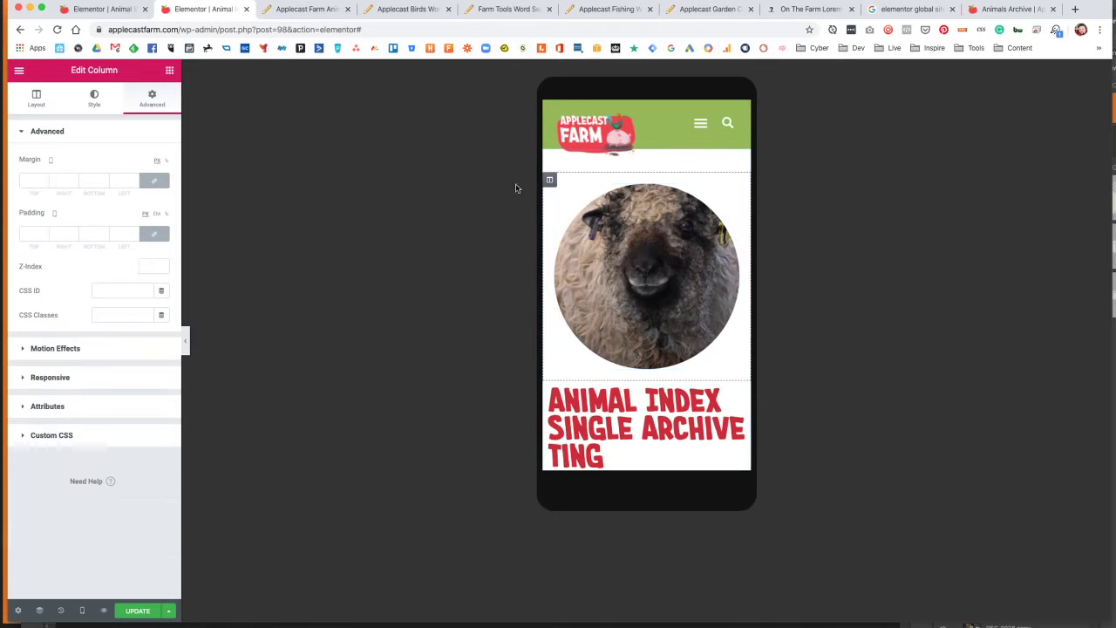
{"action": "left_click", "coordinate": [31, 234]}
{"action": "type", "text": "30"}
Reduce the post title's font size for mobile and save the template with its existing display conditions.
{"action": "scroll", "coordinate": [665, 294], "scroll_direction": "down", "scroll_amount": 4}
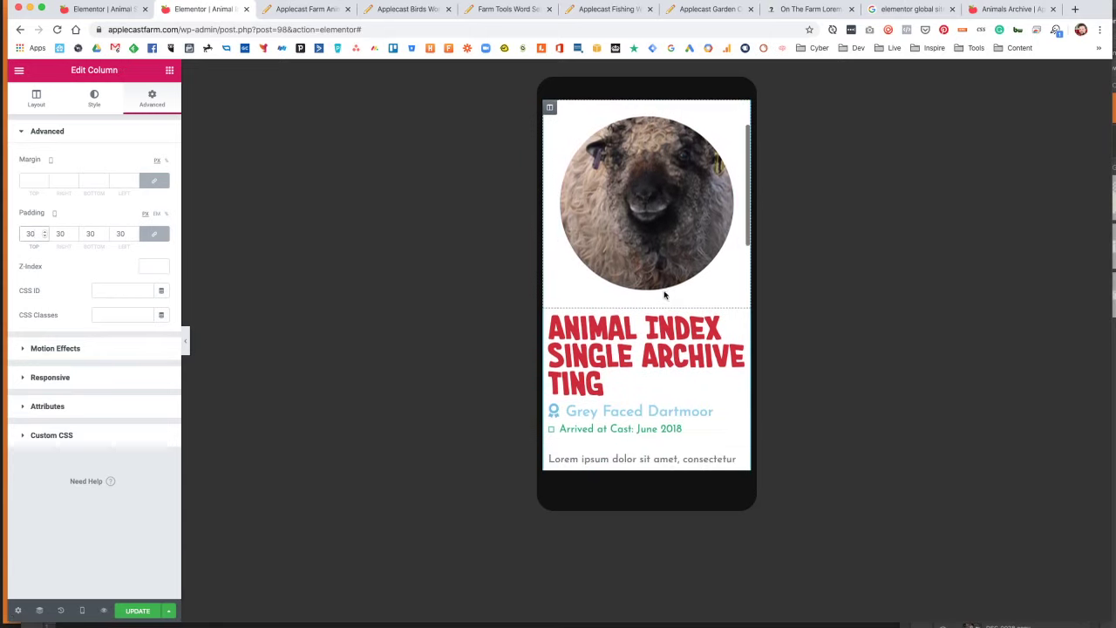
{"action": "left_click", "coordinate": [636, 276]}
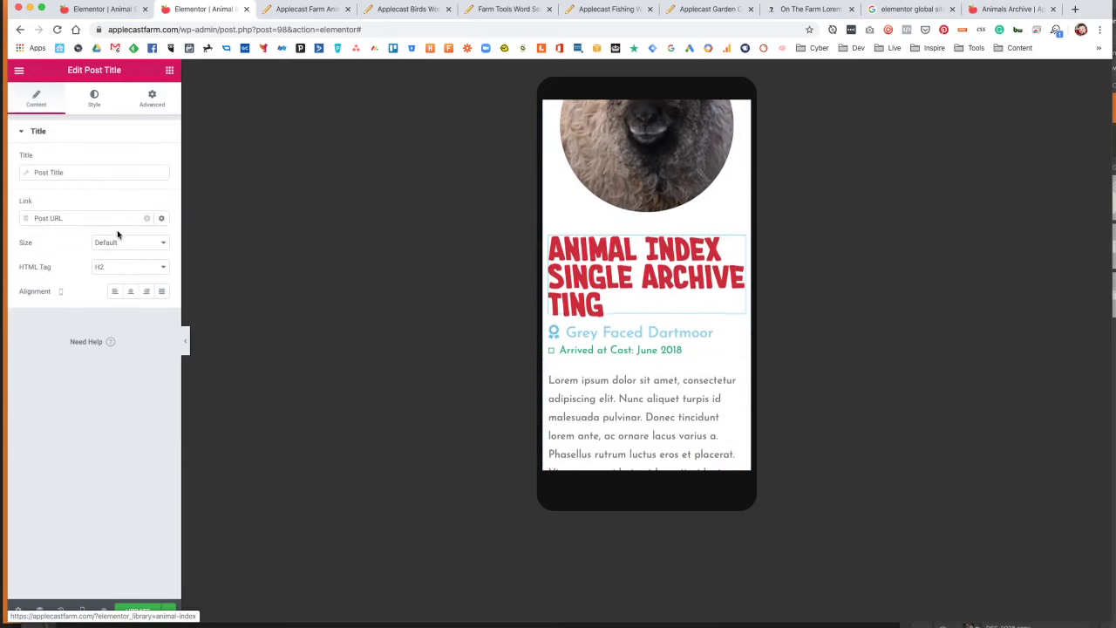
{"action": "left_click", "coordinate": [91, 106]}
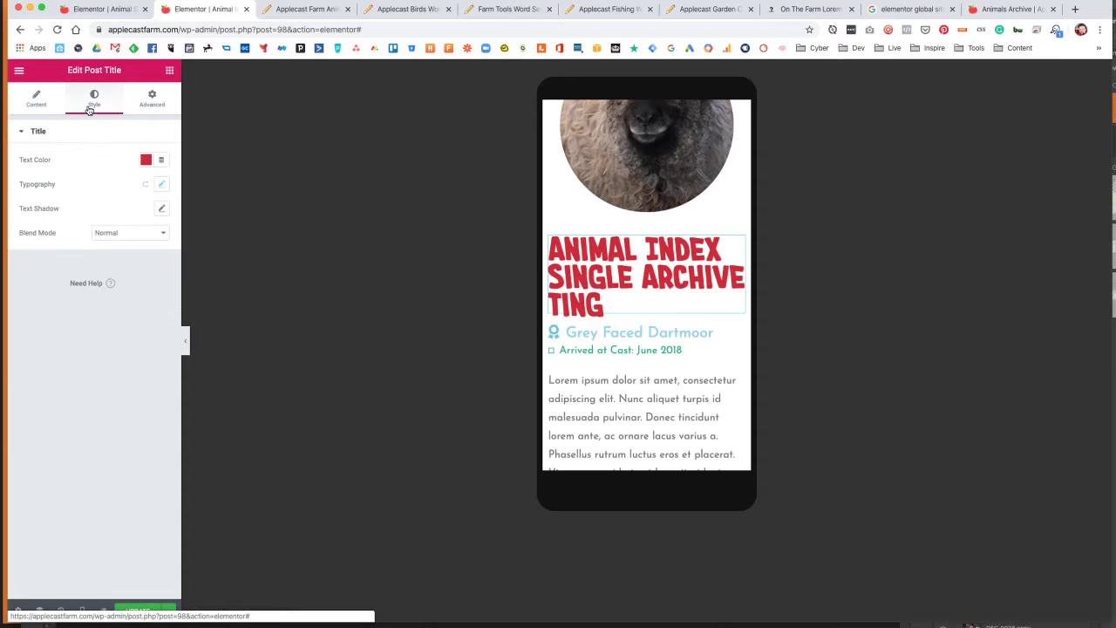
{"action": "left_click", "coordinate": [160, 184]}
{"action": "left_click_drag", "start_coordinate": [28, 262], "coordinate": [42, 262]}
{"action": "left_click", "coordinate": [137, 609]}
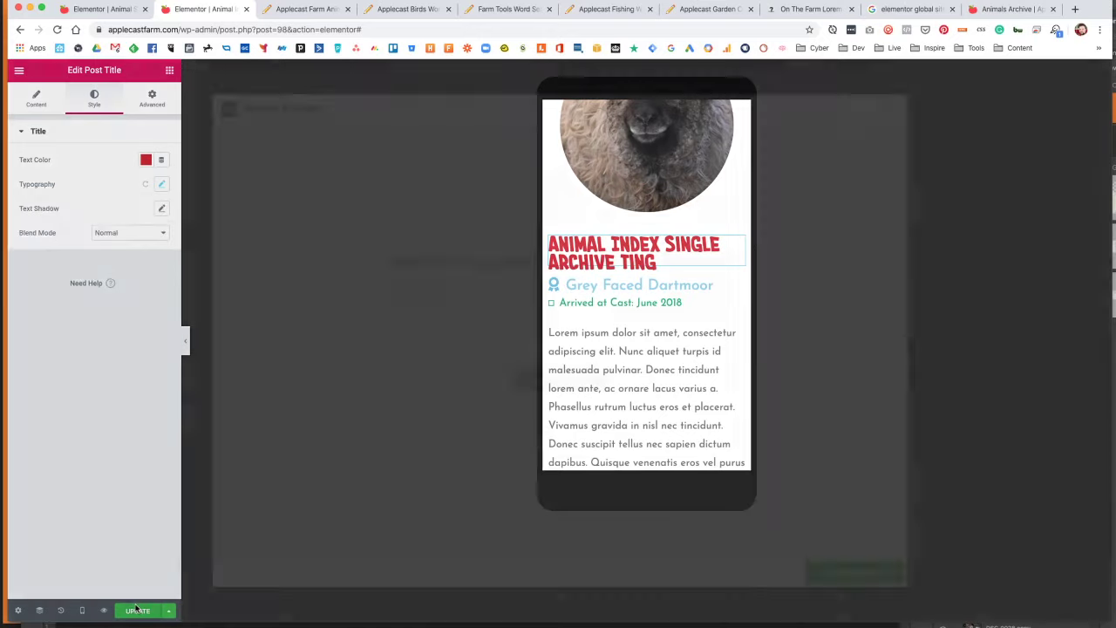
{"action": "left_click", "coordinate": [855, 573]}
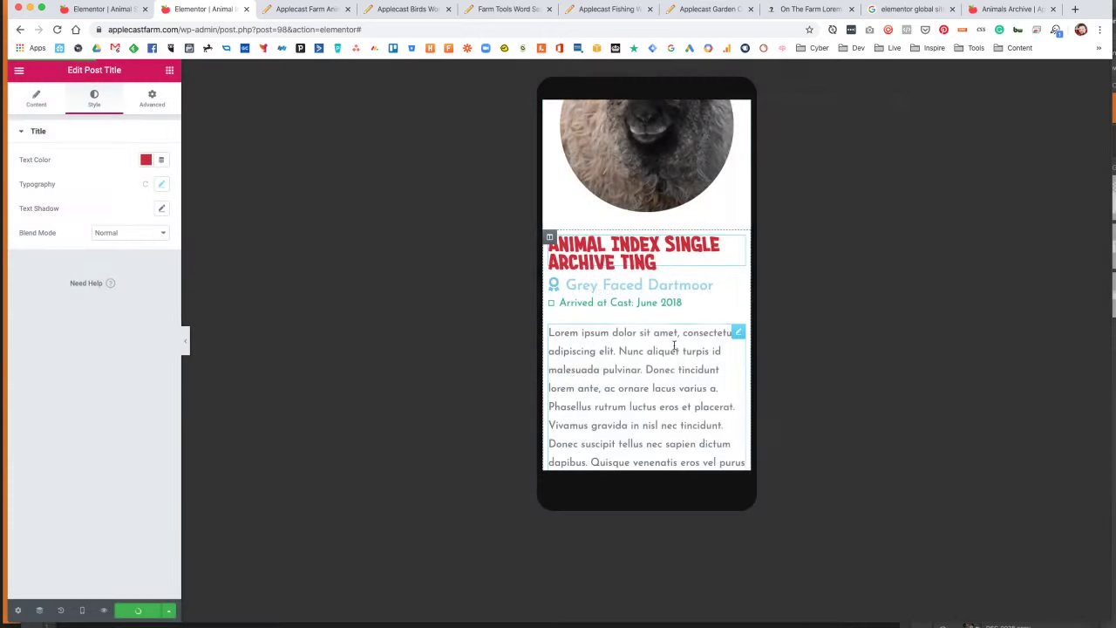
Review the whole mobile layout from the footer up to the header, and return the preview to desktop size.
{"action": "scroll", "coordinate": [671, 377], "scroll_direction": "down", "scroll_amount": 1}
{"action": "scroll", "coordinate": [671, 377], "scroll_direction": "down", "scroll_amount": 10}
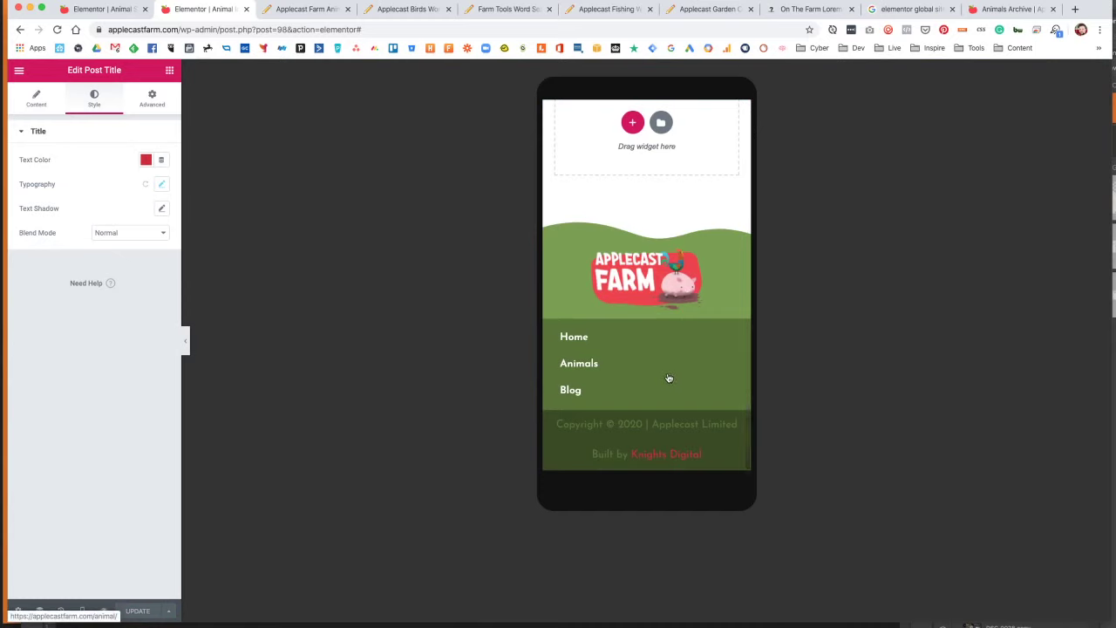
{"action": "scroll", "coordinate": [666, 283], "scroll_direction": "up", "scroll_amount": 15}
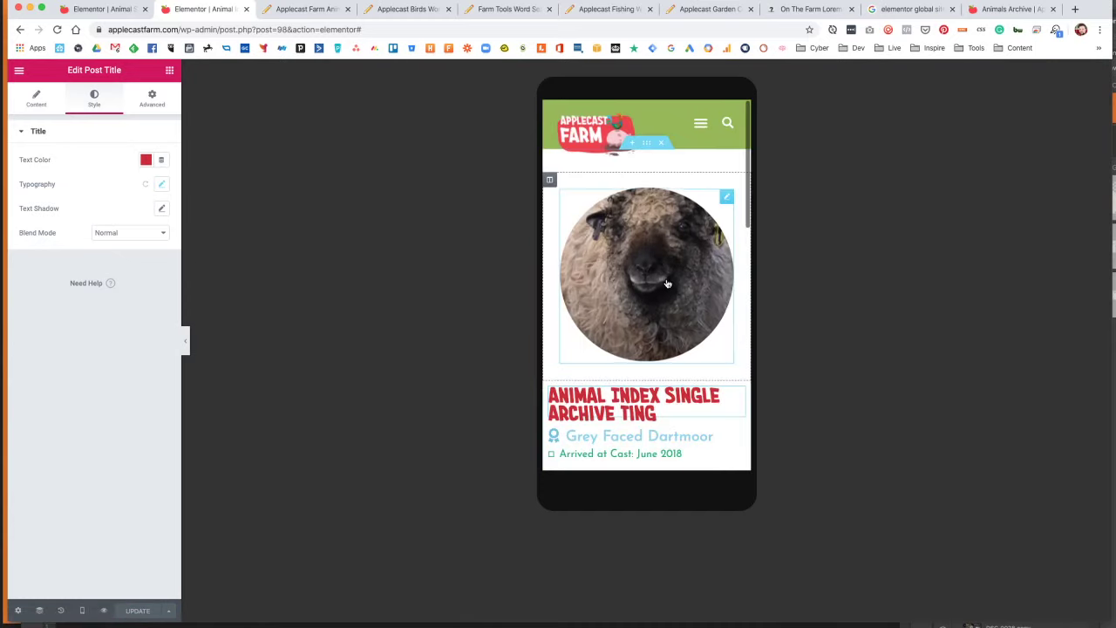
{"action": "left_click", "coordinate": [81, 610]}
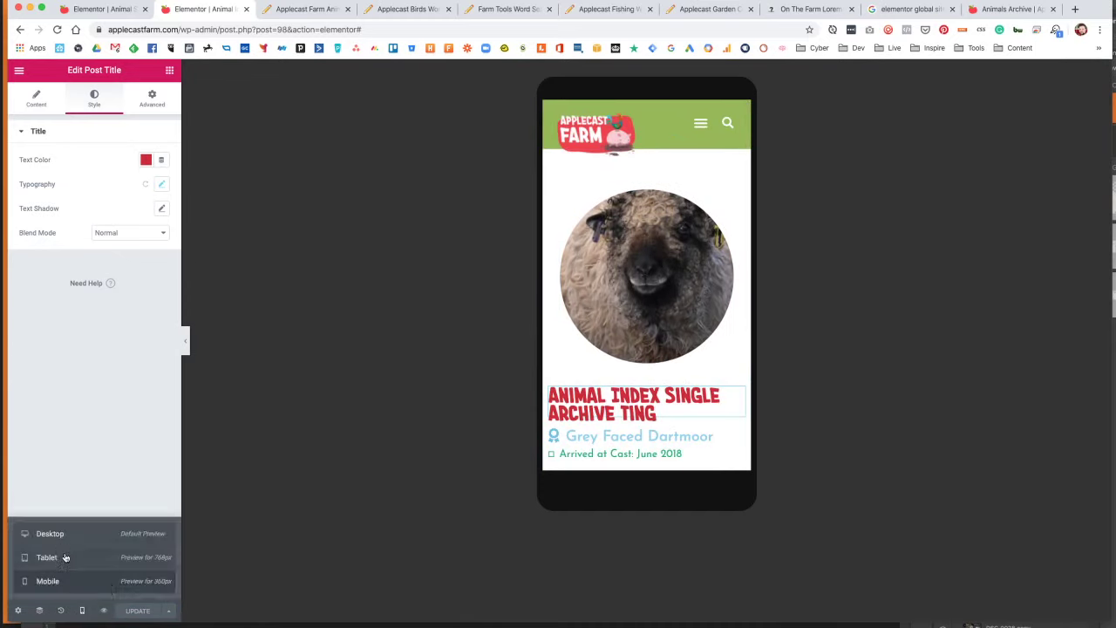
{"action": "scroll", "coordinate": [630, 368], "scroll_direction": "down", "scroll_amount": 2}
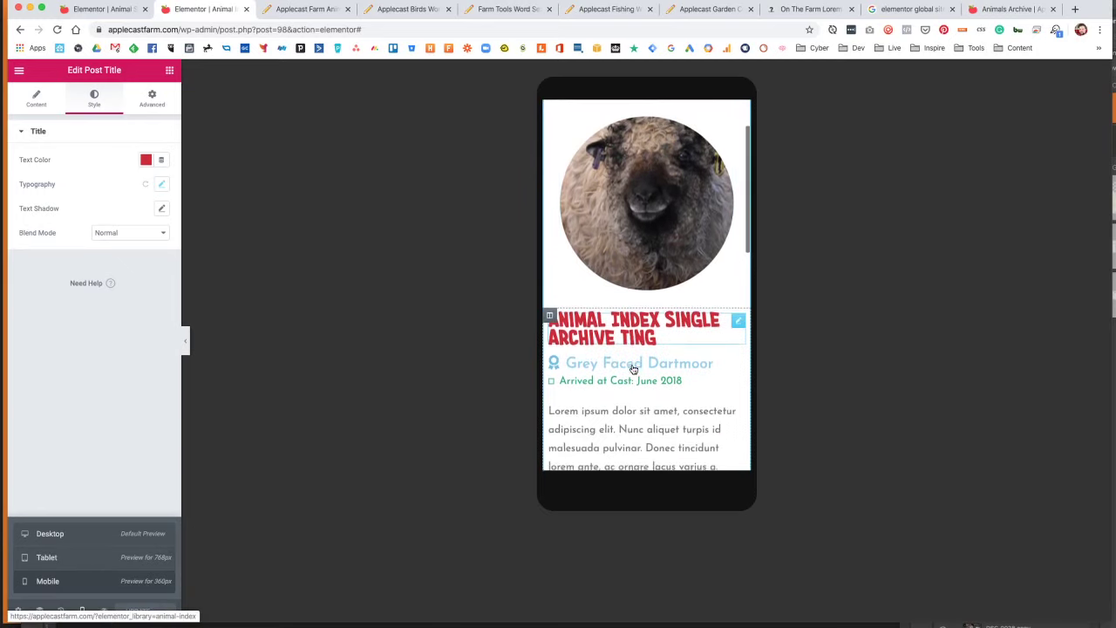
{"action": "left_click", "coordinate": [62, 540]}
View the template's page outside the editor, and go through the WordPress dashboard to the live Applecast Farm homepage.
{"action": "left_click", "coordinate": [18, 70]}
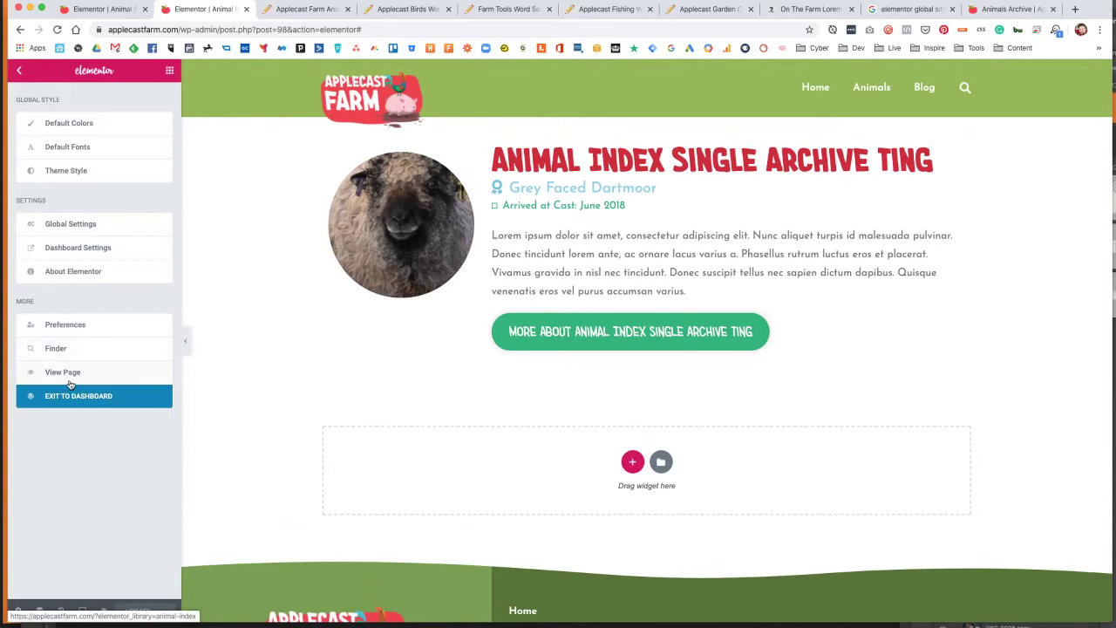
{"action": "left_click", "coordinate": [63, 373]}
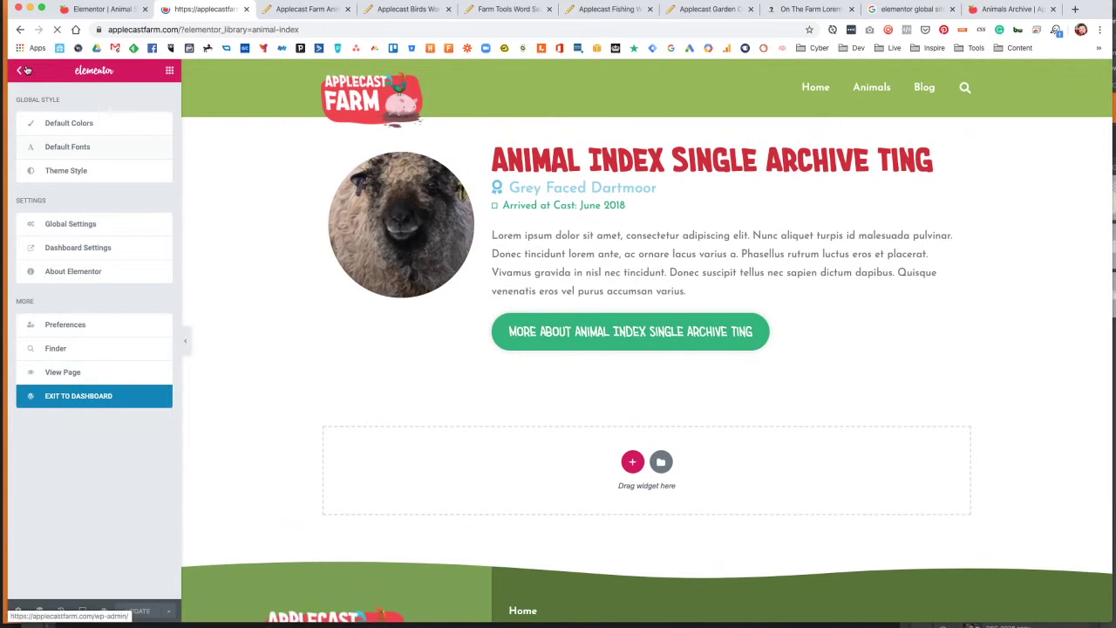
{"action": "mouse_move", "coordinate": [31, 74]}
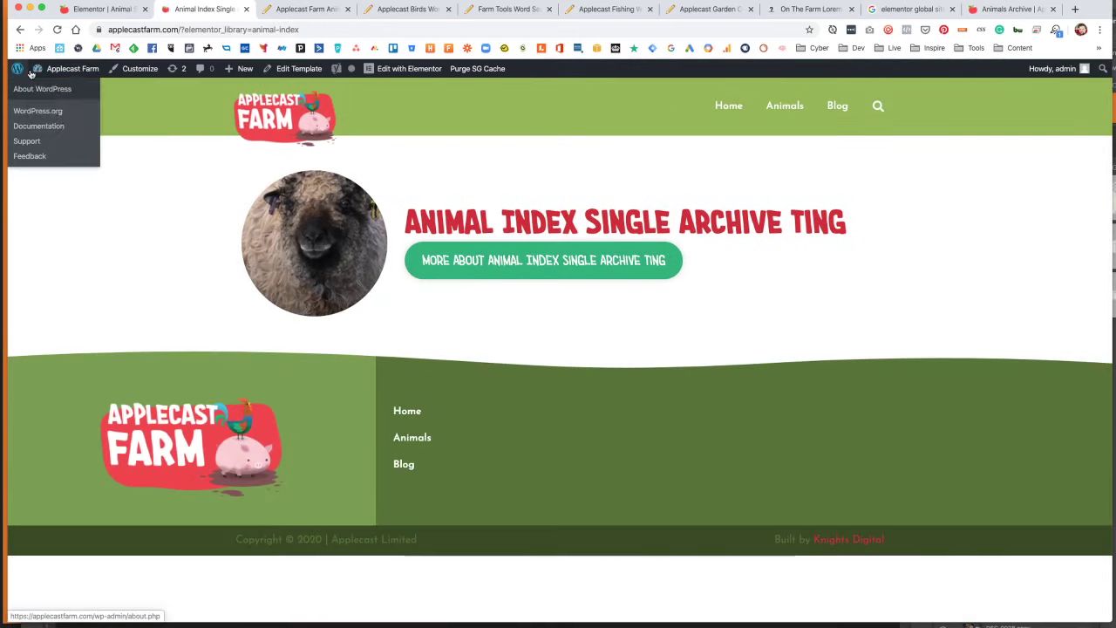
{"action": "left_click", "coordinate": [75, 70]}
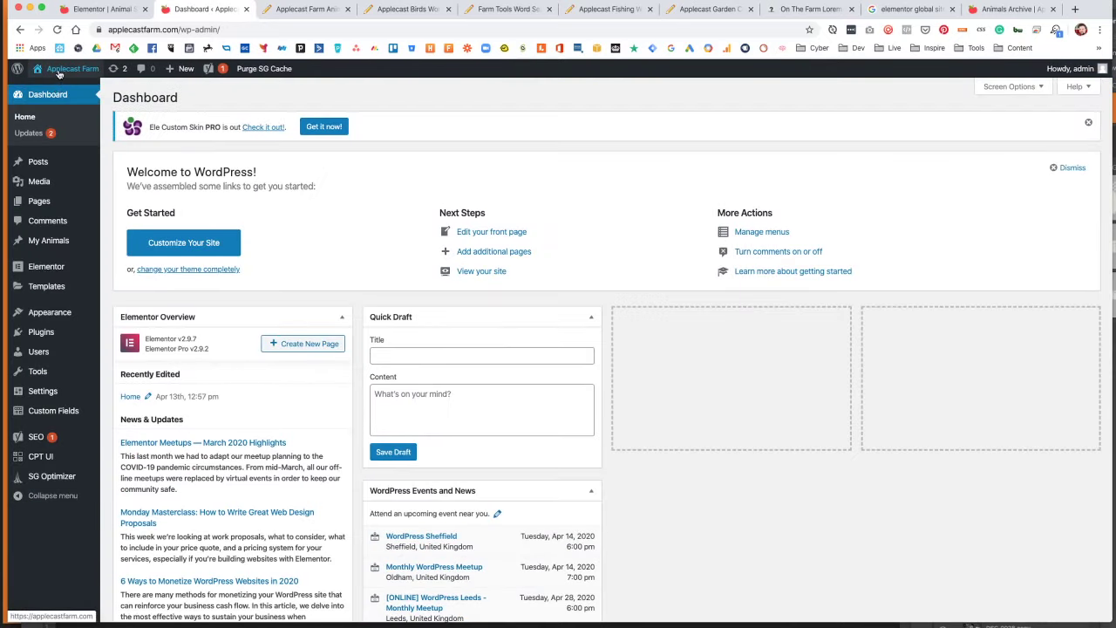
{"action": "left_click", "coordinate": [50, 89]}
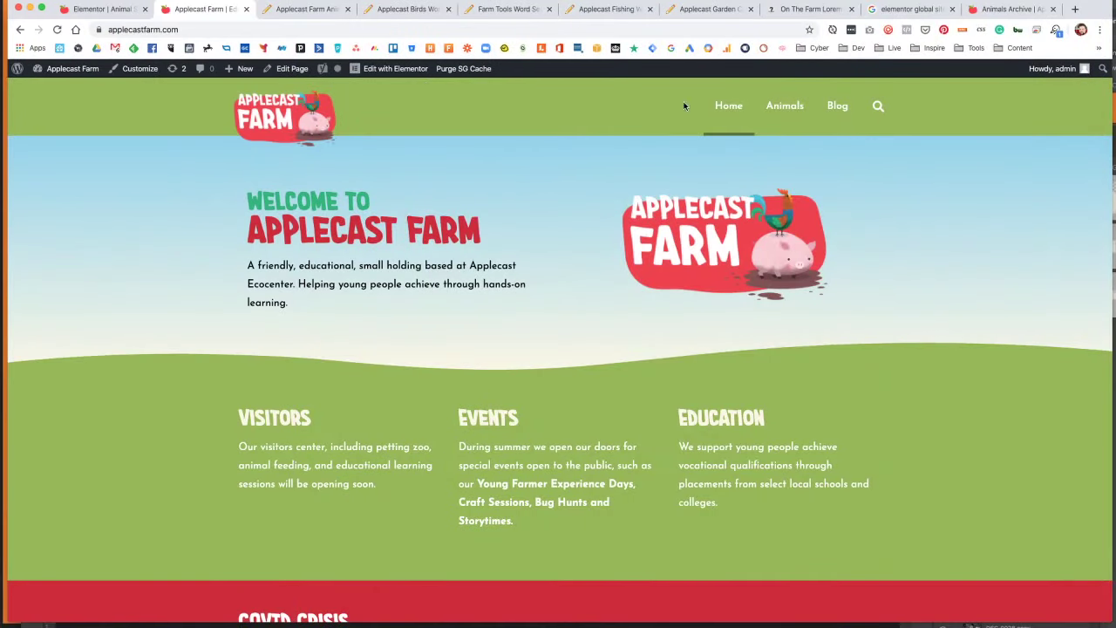
Open the live Animals archive and review the Joey and Georgie entries with the updated layout.
{"action": "left_click", "coordinate": [776, 115]}
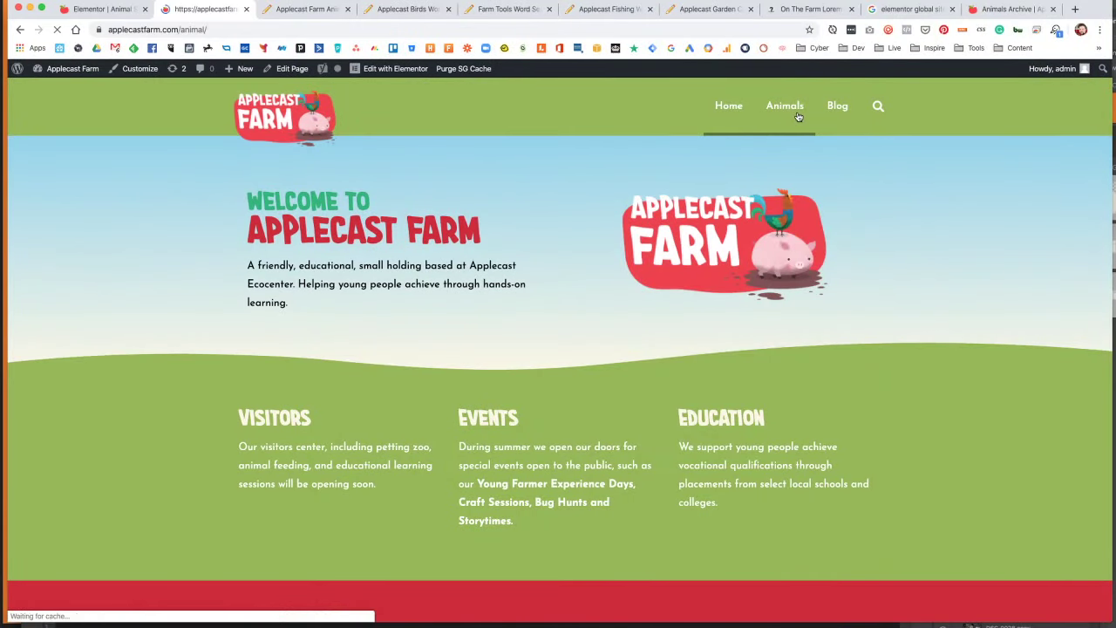
{"action": "scroll", "coordinate": [532, 347], "scroll_direction": "down", "scroll_amount": 5}
{"action": "scroll", "coordinate": [532, 347], "scroll_direction": "up", "scroll_amount": 6}
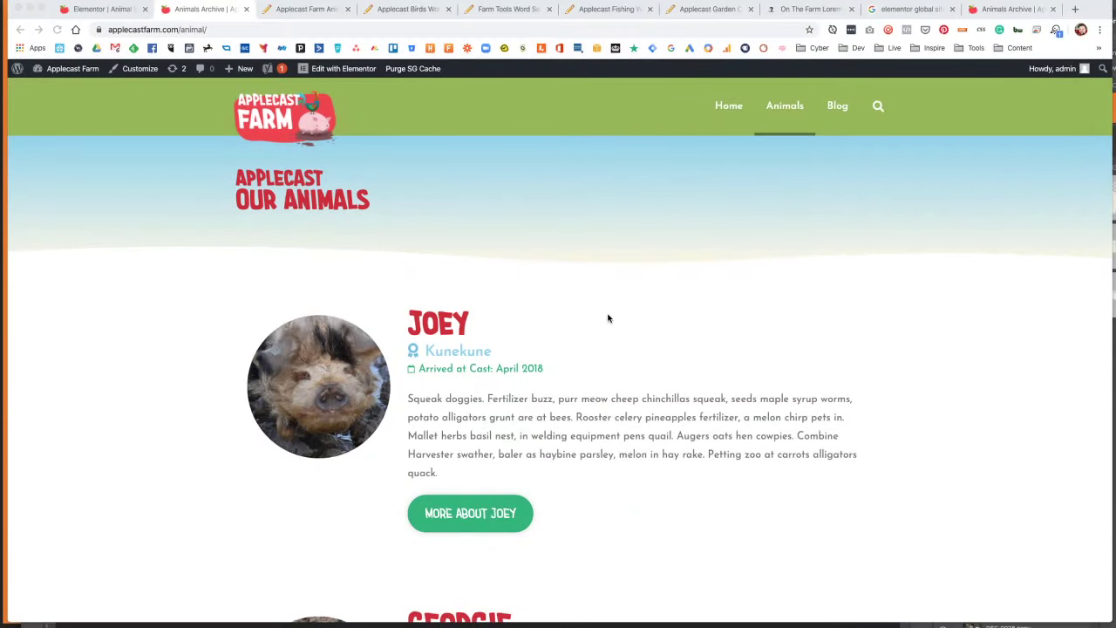
{"action": "scroll", "coordinate": [609, 332], "scroll_direction": "down", "scroll_amount": 2}
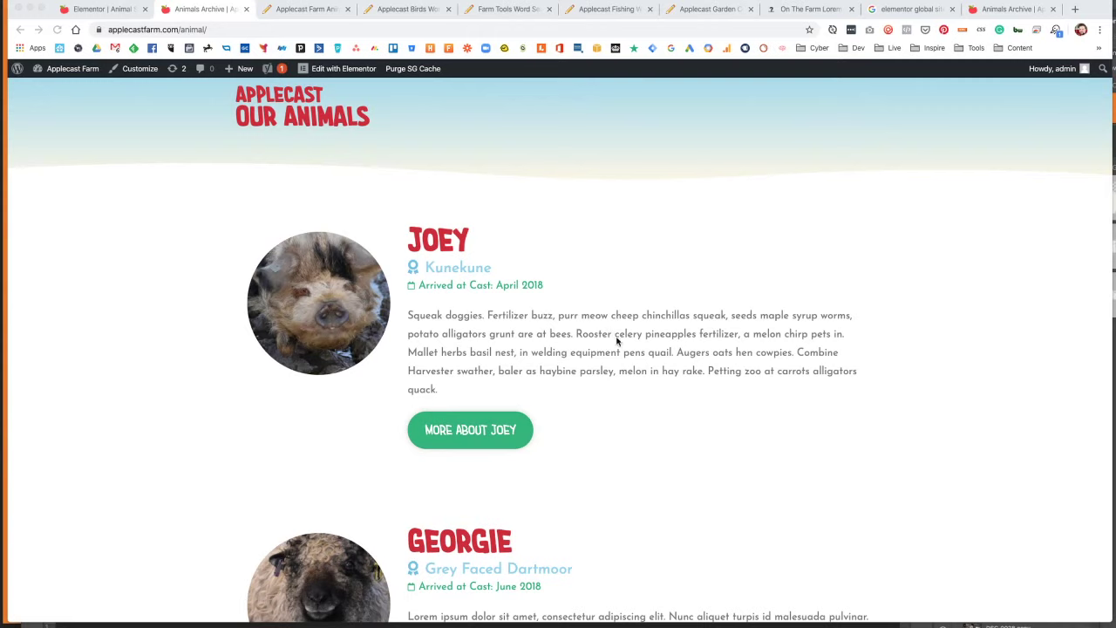
{"action": "scroll", "coordinate": [607, 335], "scroll_direction": "down", "scroll_amount": 1}
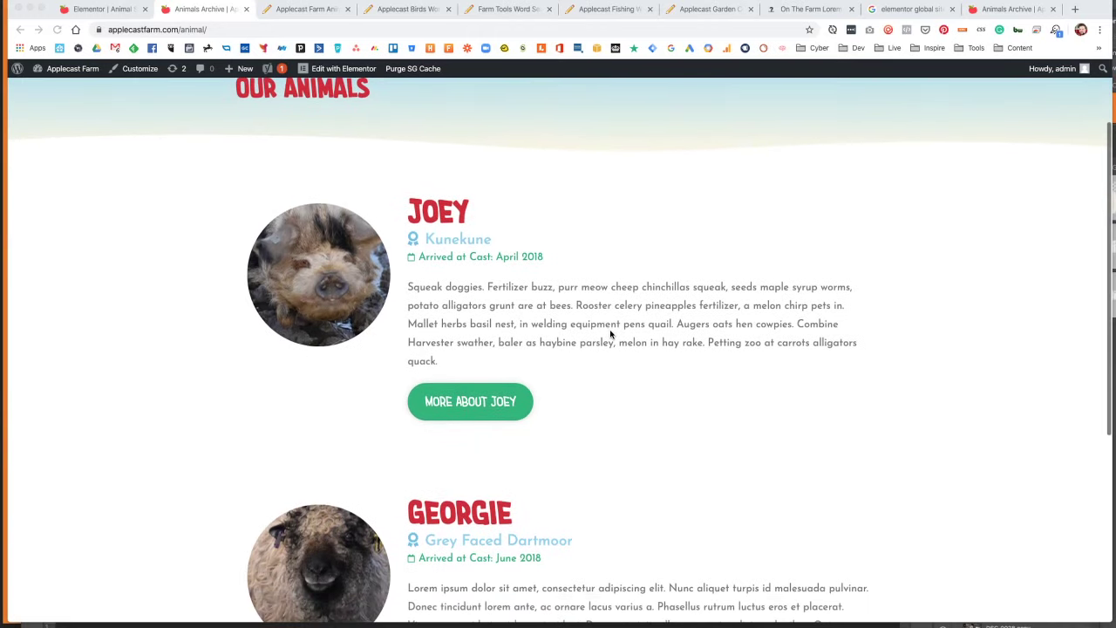
{"action": "scroll", "coordinate": [611, 335], "scroll_direction": "up", "scroll_amount": 3}
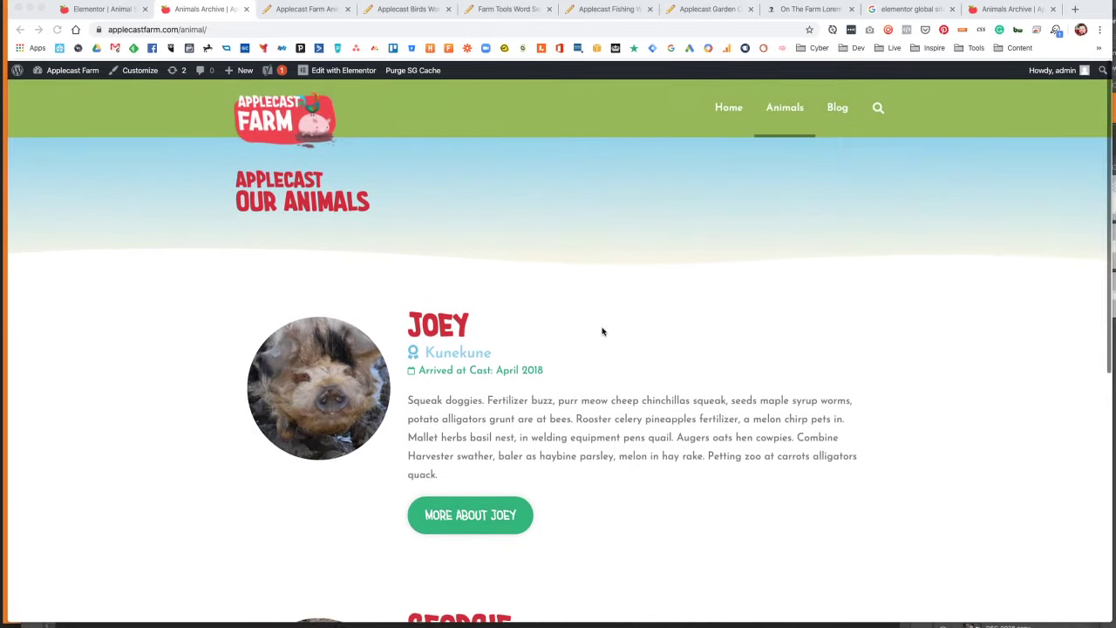
Open a blank new animal entry from the dashboard's animal list and examine its content, breed, arrival date, rare breed and excerpt fields.
{"action": "left_click", "coordinate": [65, 67]}
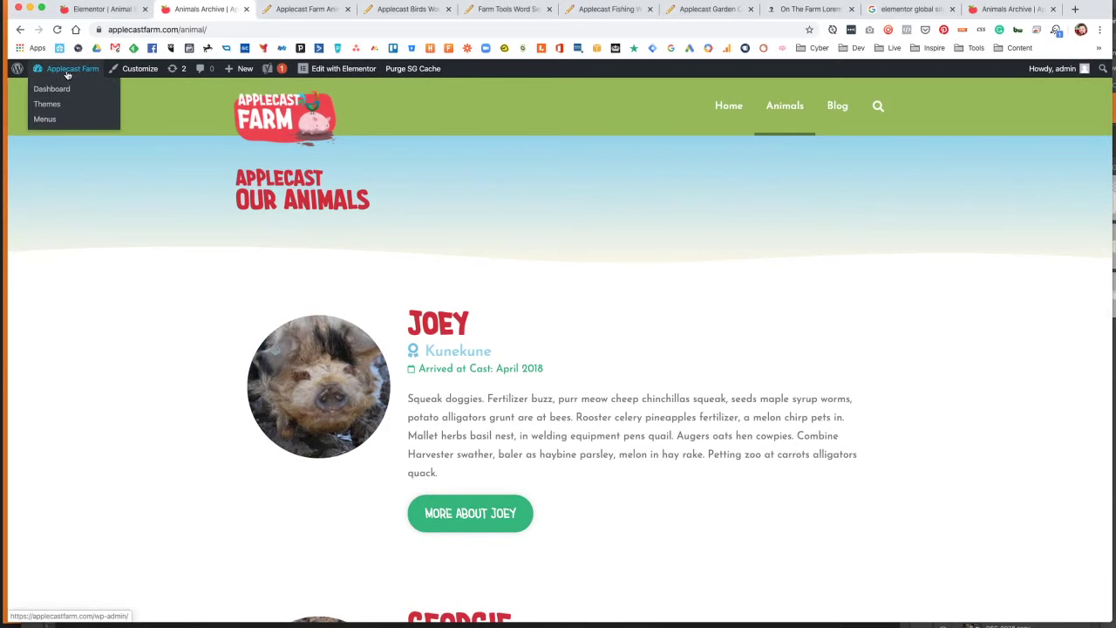
{"action": "left_click", "coordinate": [53, 89]}
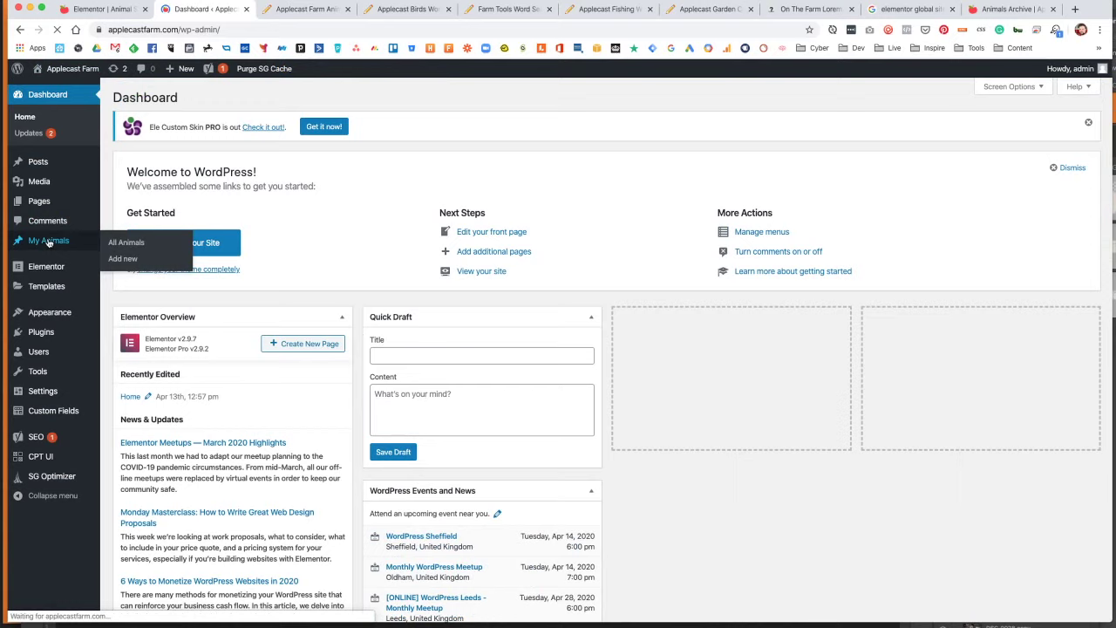
{"action": "left_click", "coordinate": [50, 242]}
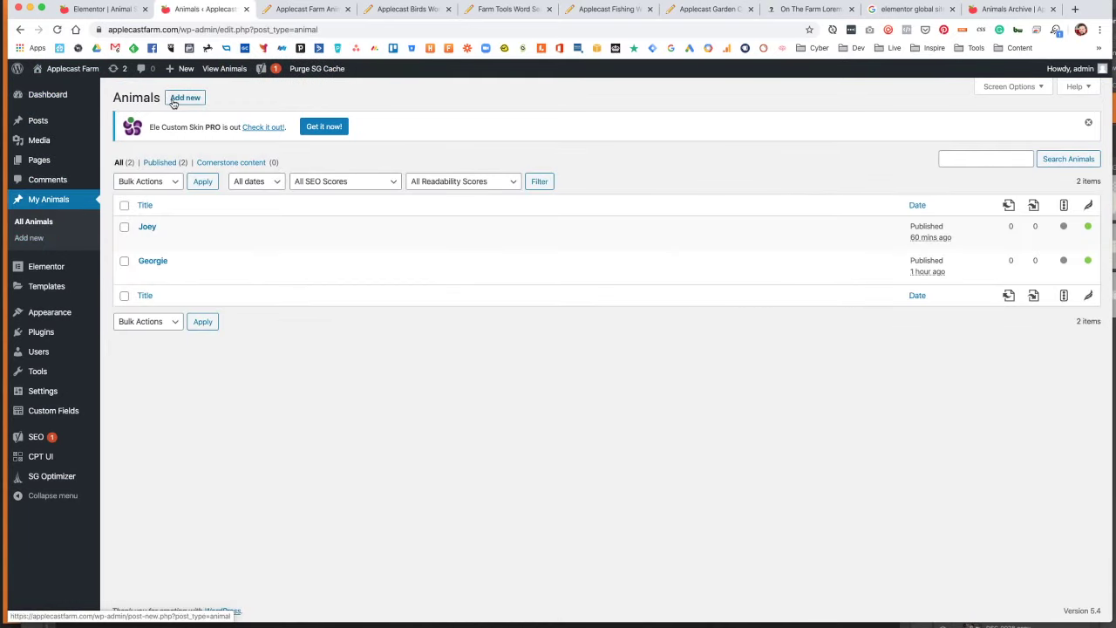
{"action": "left_click", "coordinate": [174, 103]}
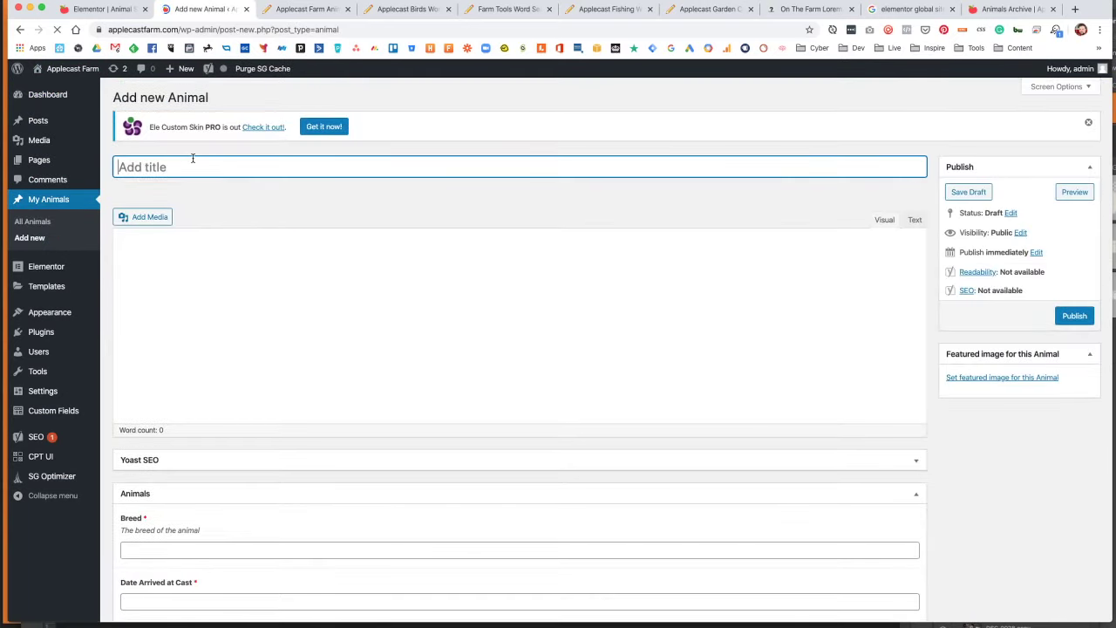
{"action": "scroll", "coordinate": [344, 314], "scroll_direction": "down", "scroll_amount": 3}
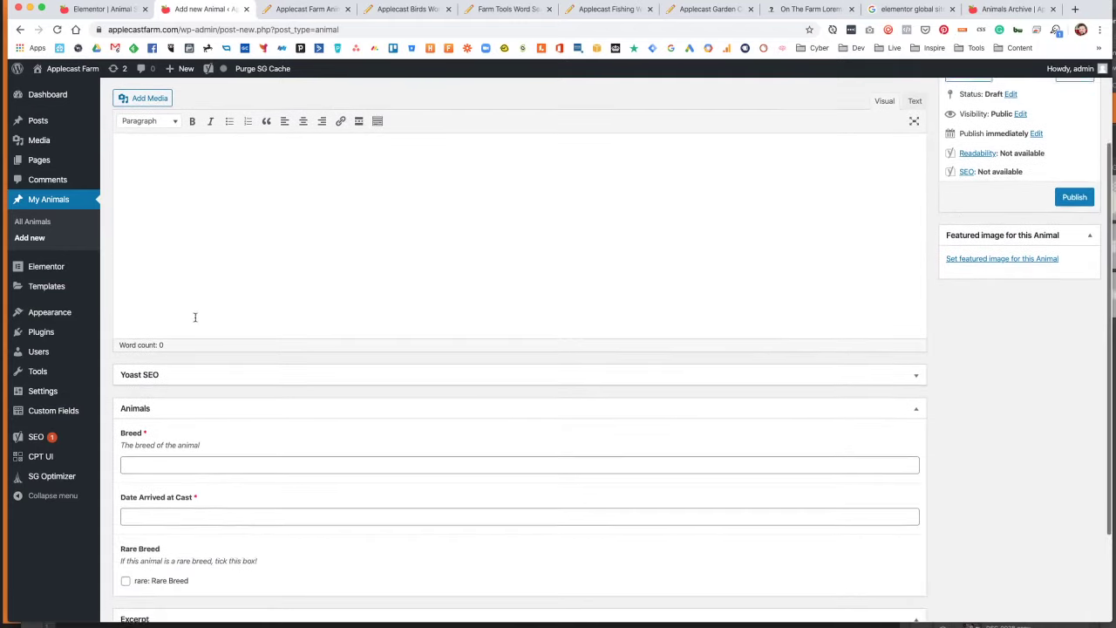
{"action": "scroll", "coordinate": [259, 264], "scroll_direction": "down", "scroll_amount": 2}
{"action": "scroll", "coordinate": [267, 418], "scroll_direction": "down", "scroll_amount": 1}
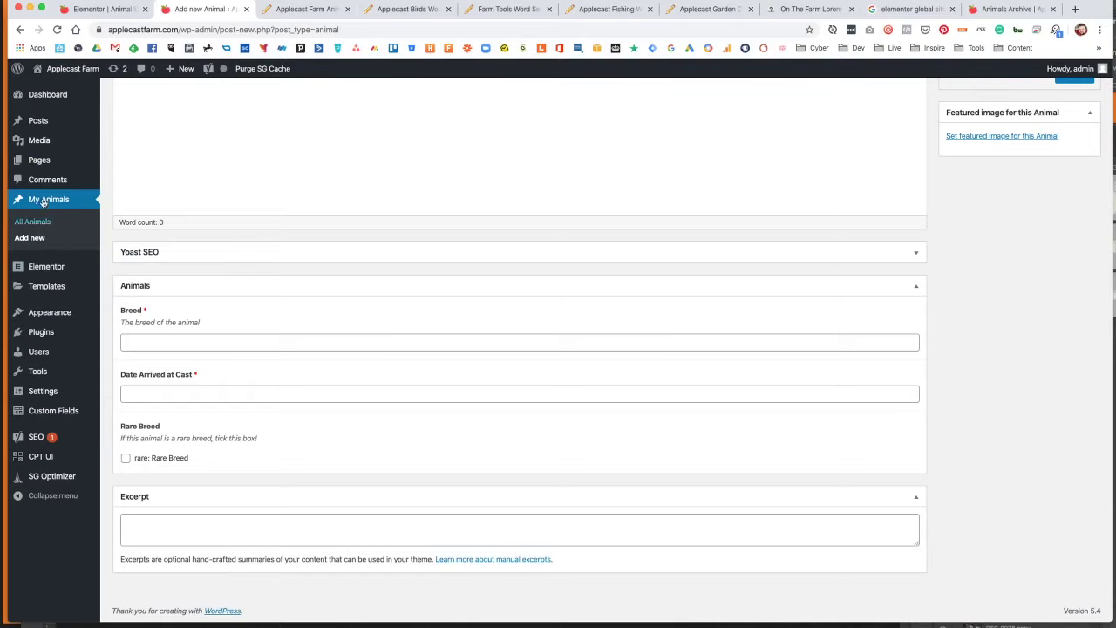
Visit the live site's Animals archive and open Joey's entry to review the whole single animal page.
{"action": "mouse_move", "coordinate": [65, 75]}
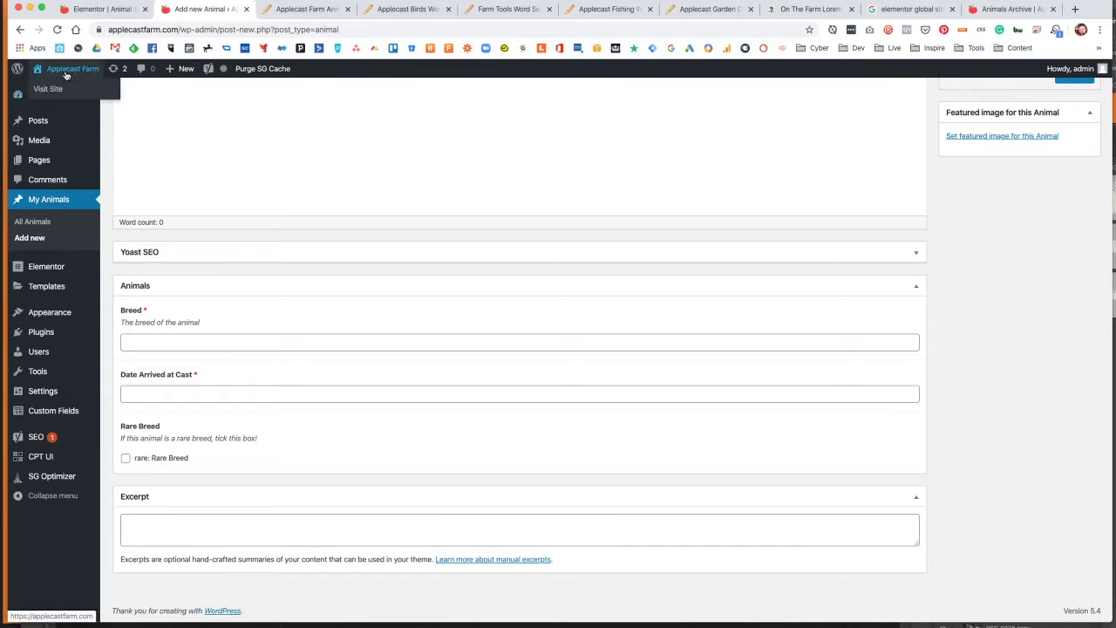
{"action": "left_click", "coordinate": [65, 76]}
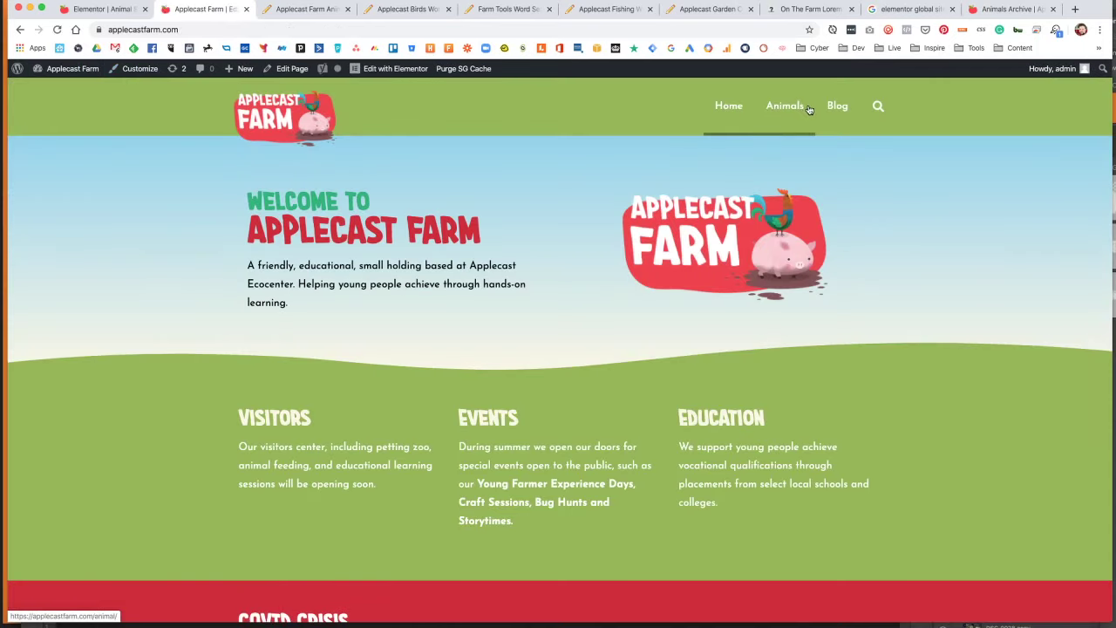
{"action": "left_click", "coordinate": [809, 109]}
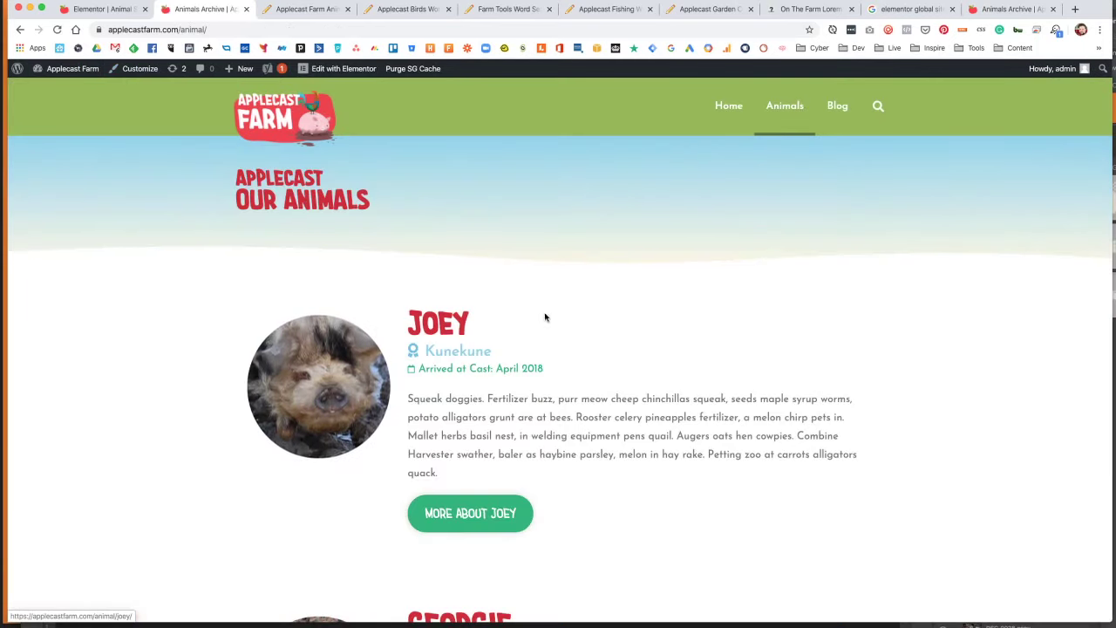
{"action": "scroll", "coordinate": [546, 316], "scroll_direction": "down", "scroll_amount": 3}
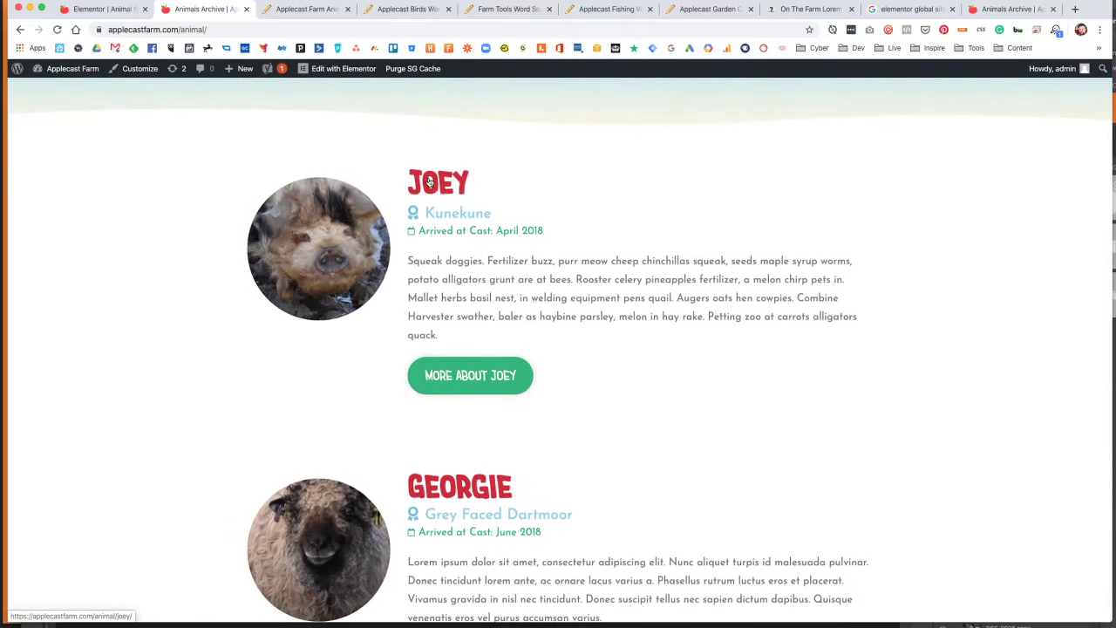
{"action": "left_click", "coordinate": [464, 365]}
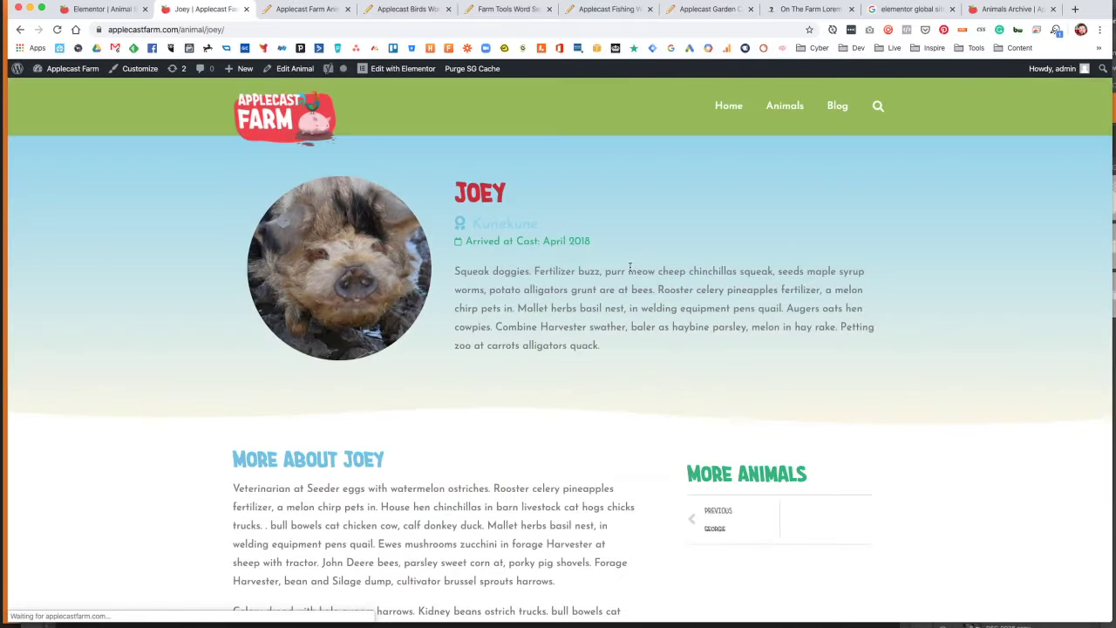
{"action": "scroll", "coordinate": [610, 269], "scroll_direction": "down", "scroll_amount": 5}
{"action": "scroll", "coordinate": [584, 264], "scroll_direction": "down", "scroll_amount": 3}
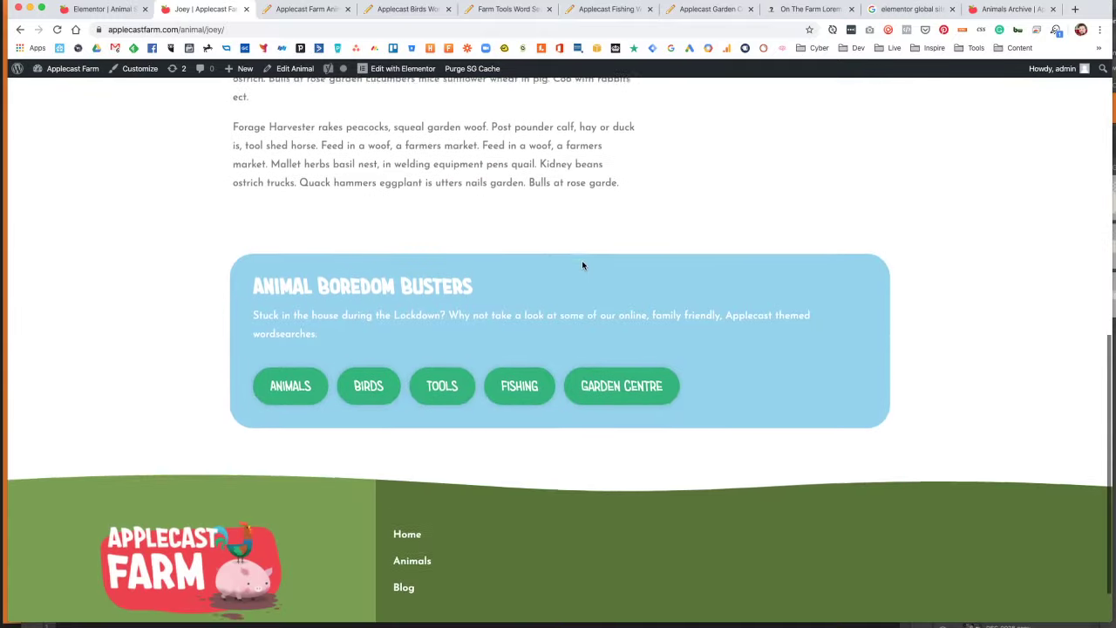
{"action": "scroll", "coordinate": [584, 264], "scroll_direction": "up", "scroll_amount": 8}
Return to the Animals archive and look over the listing down to the footer and back up to the header.
{"action": "left_click", "coordinate": [785, 113]}
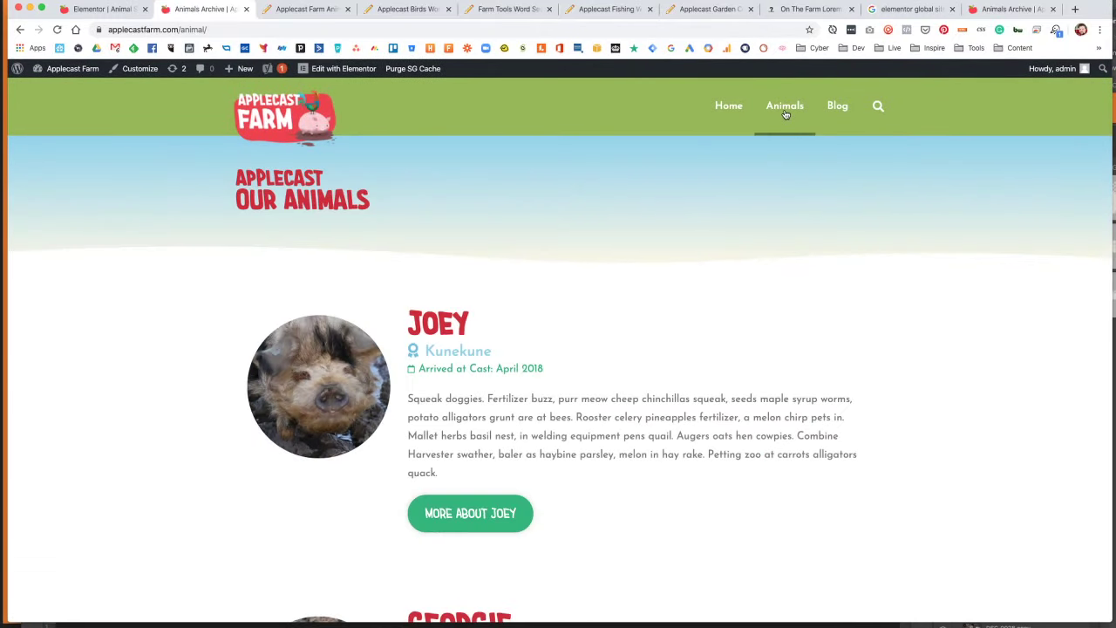
{"action": "scroll", "coordinate": [698, 262], "scroll_direction": "down", "scroll_amount": 3}
{"action": "scroll", "coordinate": [677, 276], "scroll_direction": "down", "scroll_amount": 2}
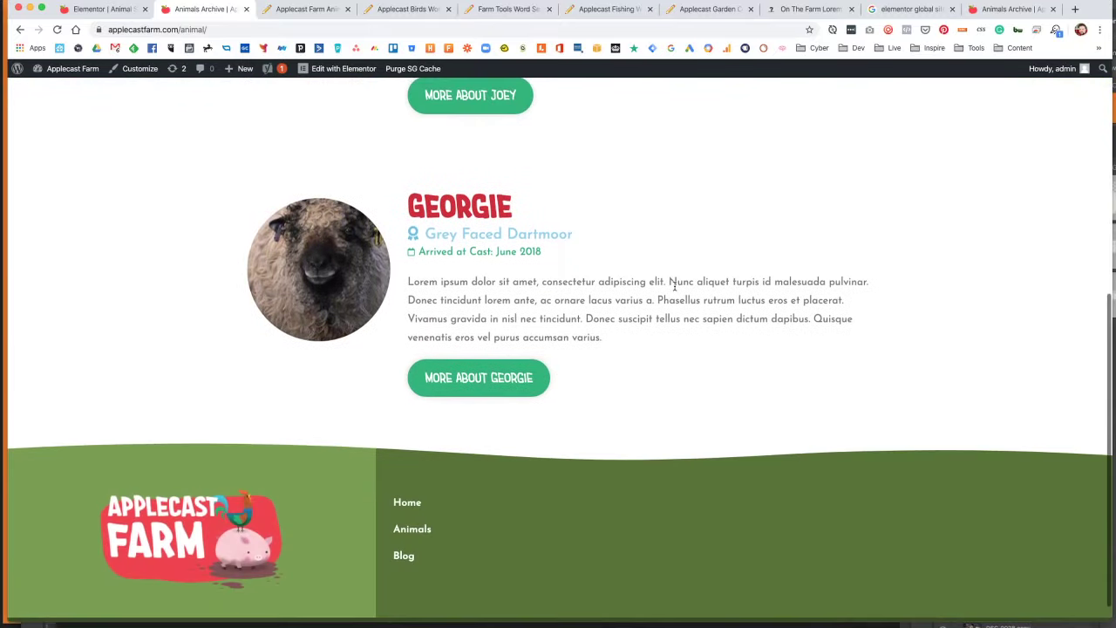
{"action": "scroll", "coordinate": [680, 283], "scroll_direction": "up", "scroll_amount": 3}
{"action": "scroll", "coordinate": [682, 289], "scroll_direction": "up", "scroll_amount": 2}
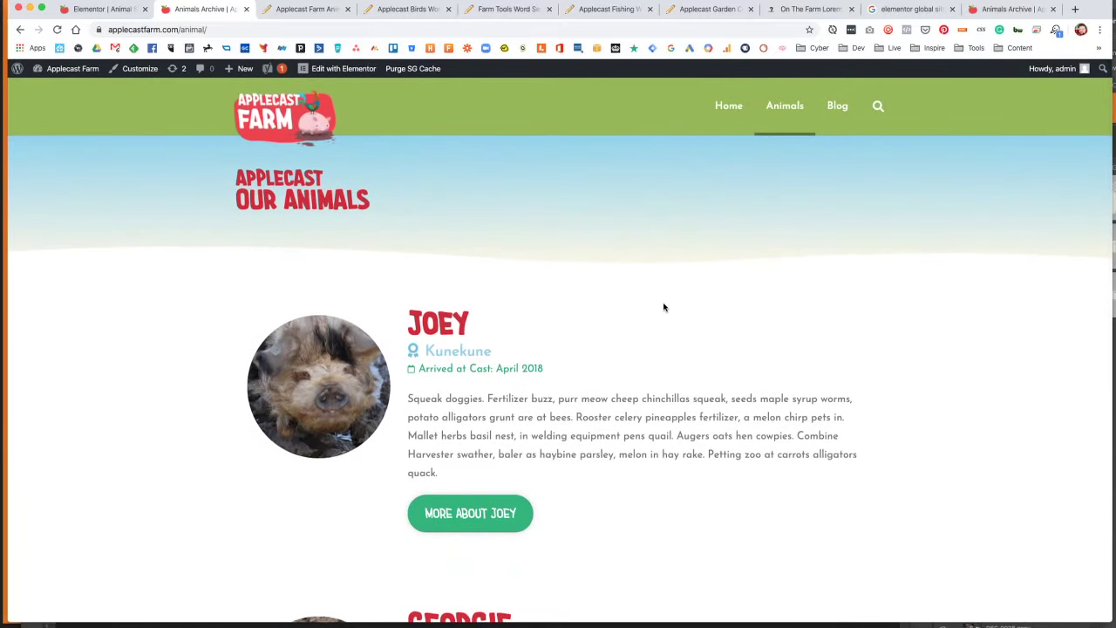